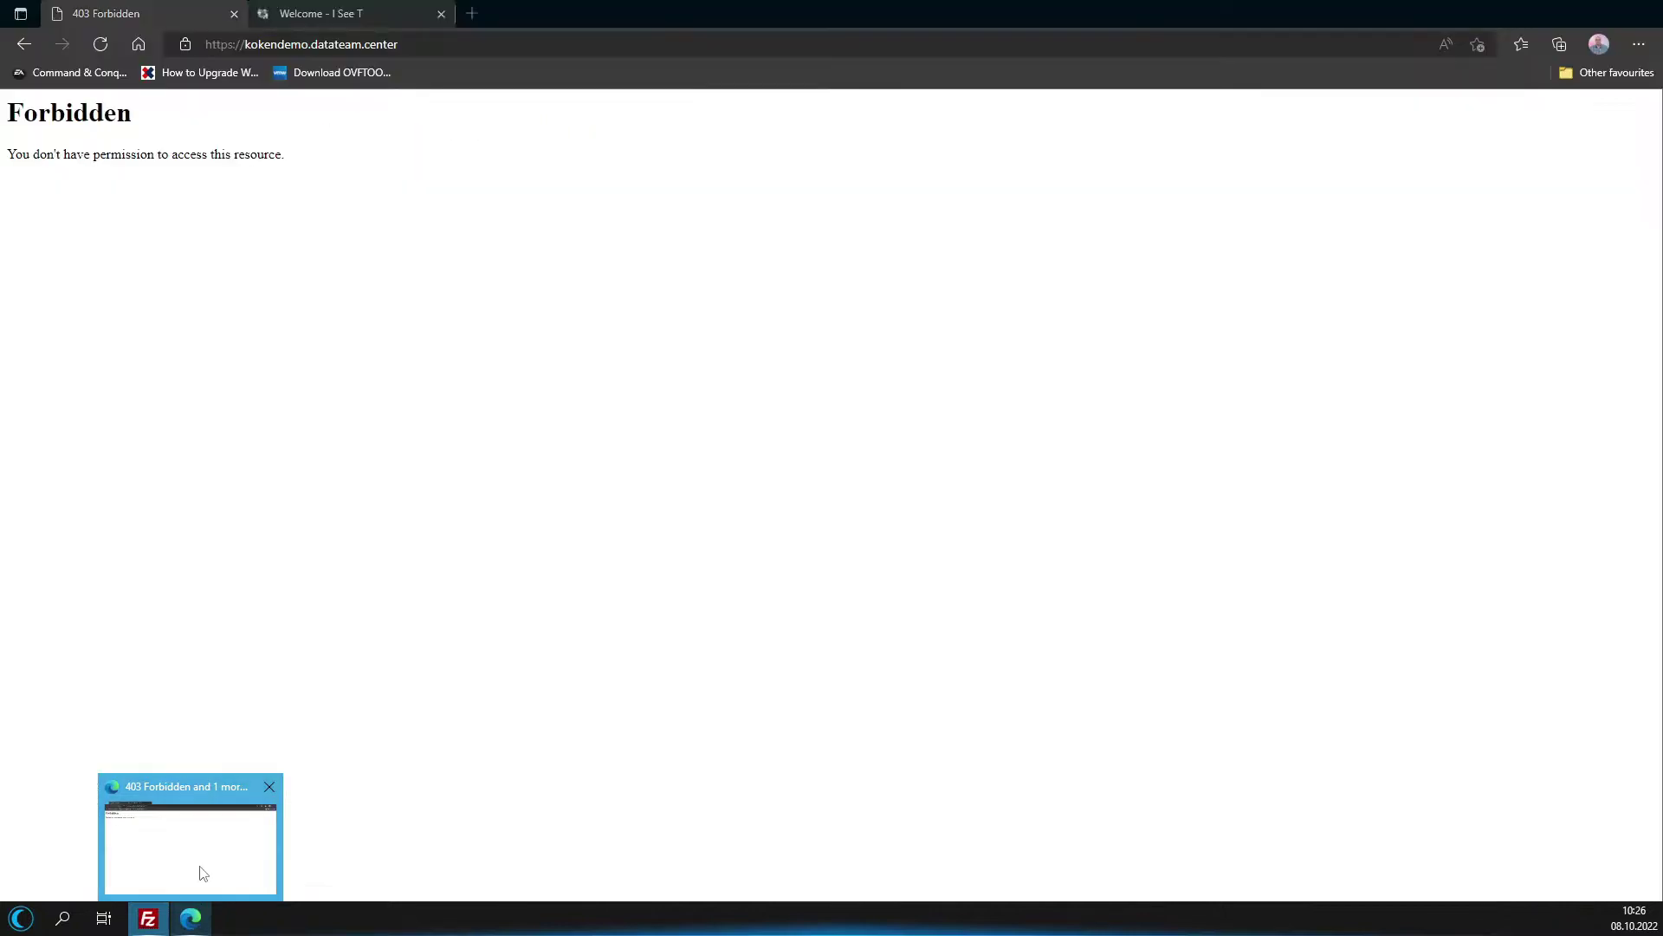
Switch to Edge and open the Koken documentation on the I See T website.
click(199, 871)
click(307, 13)
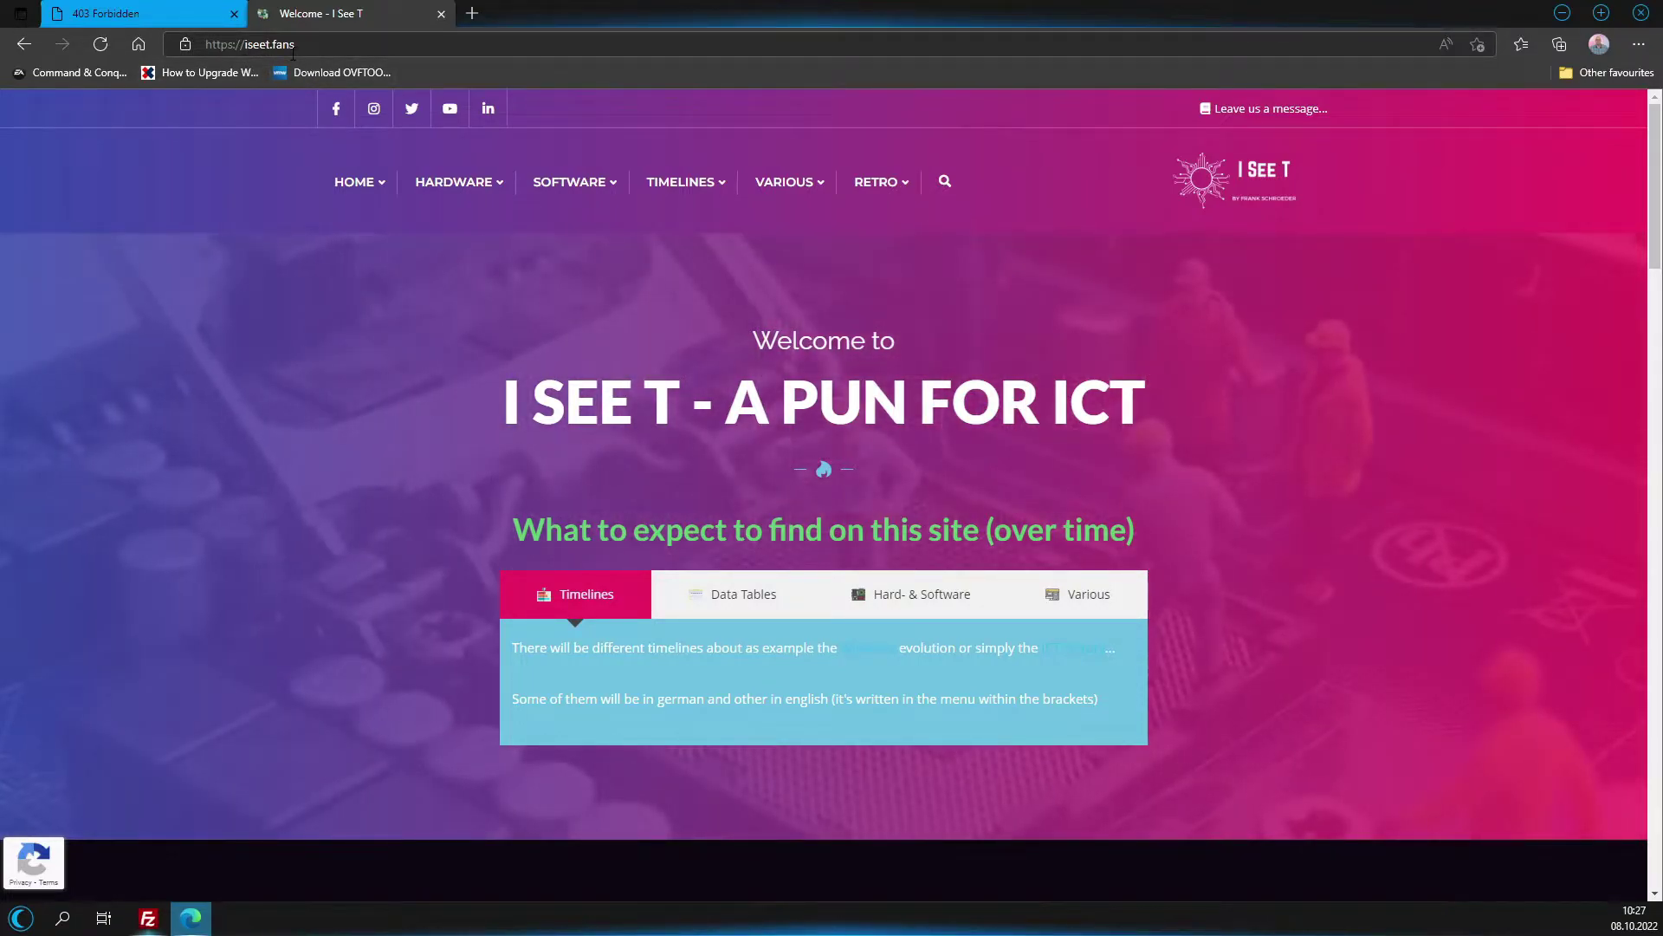
mouse_move(570, 192)
click(569, 241)
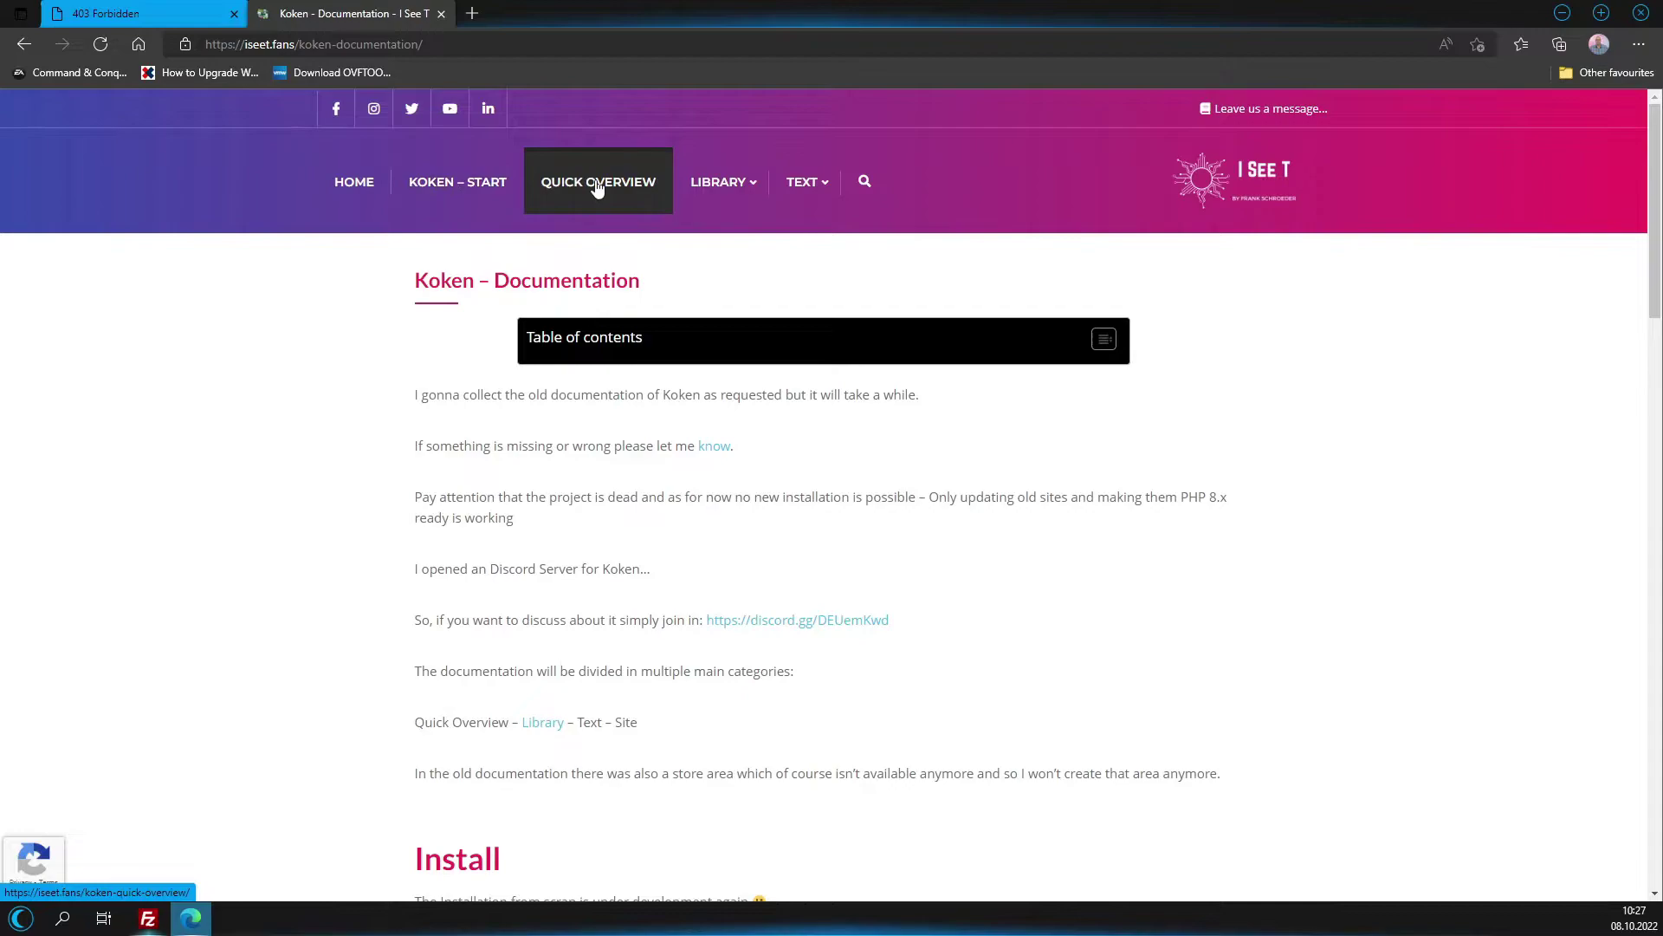
Open the Library section of the Koken documentation and look over its list of articles.
mouse_move(816, 182)
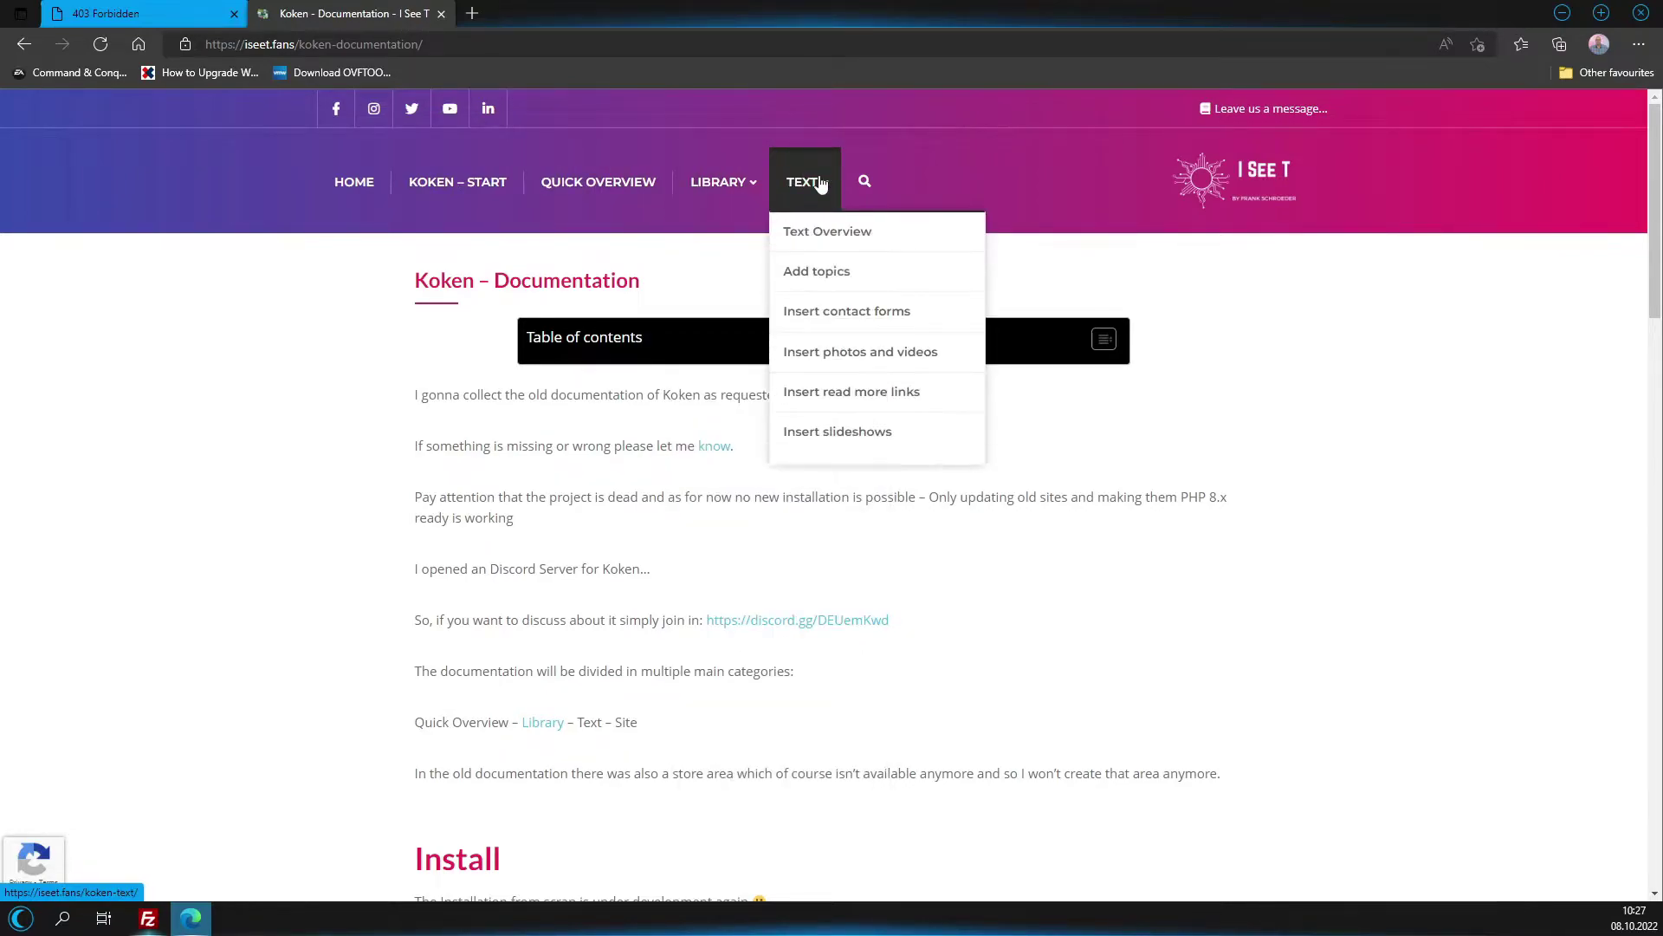
click(728, 180)
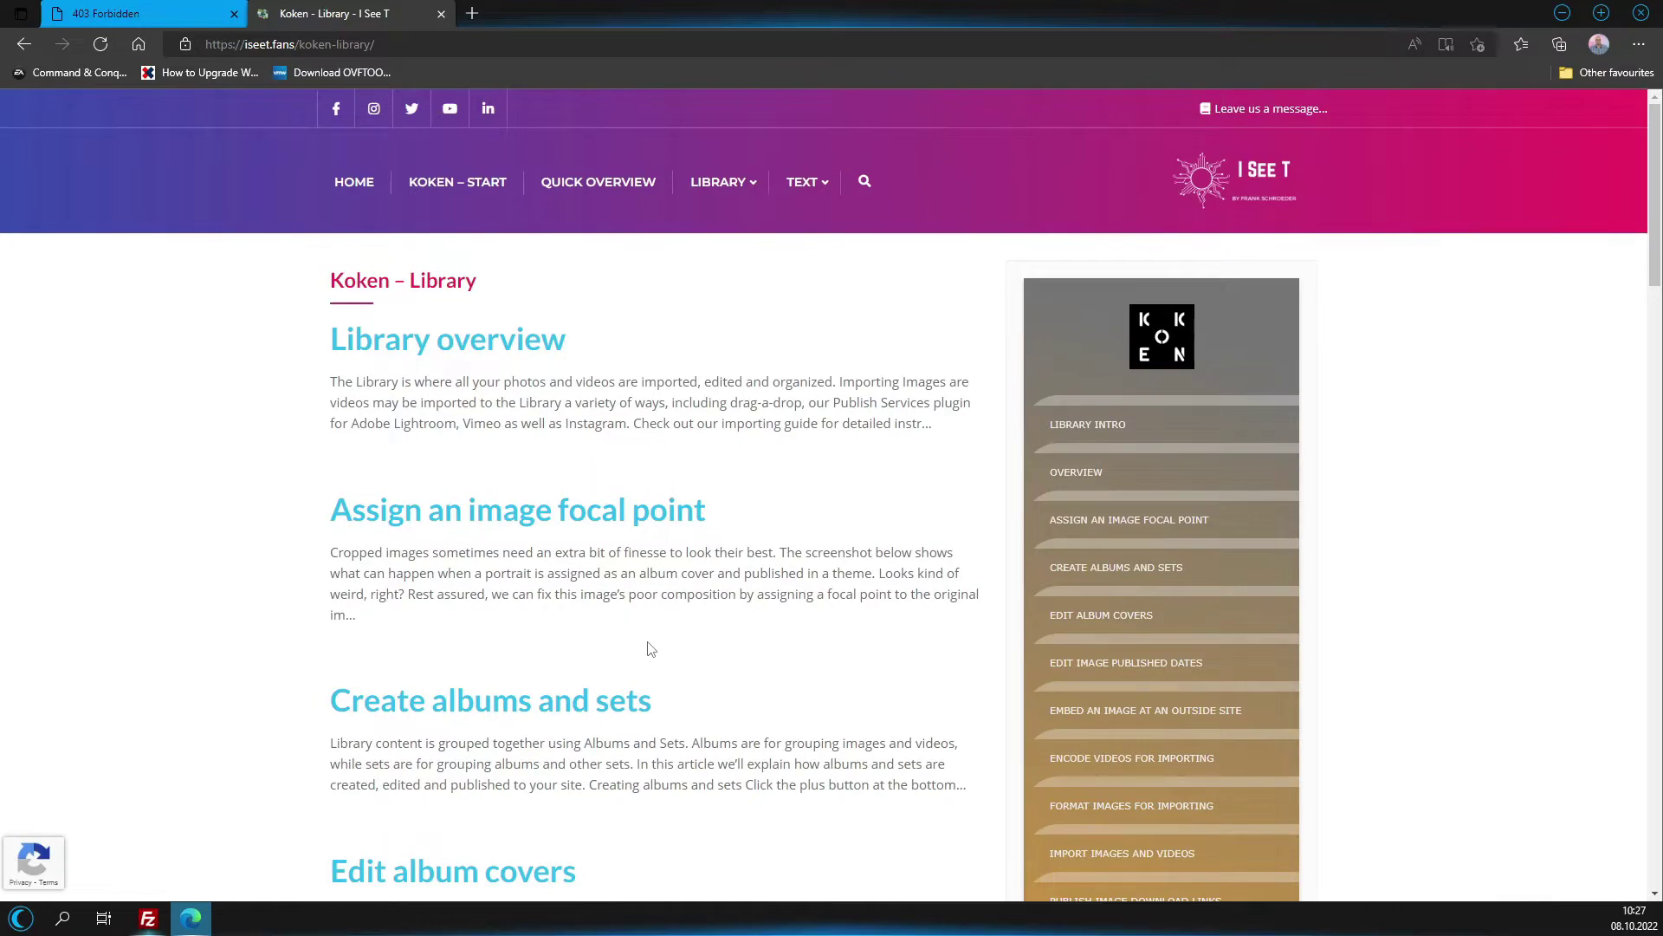
scroll(651, 649, down, 3)
scroll(1054, 550, up, 3)
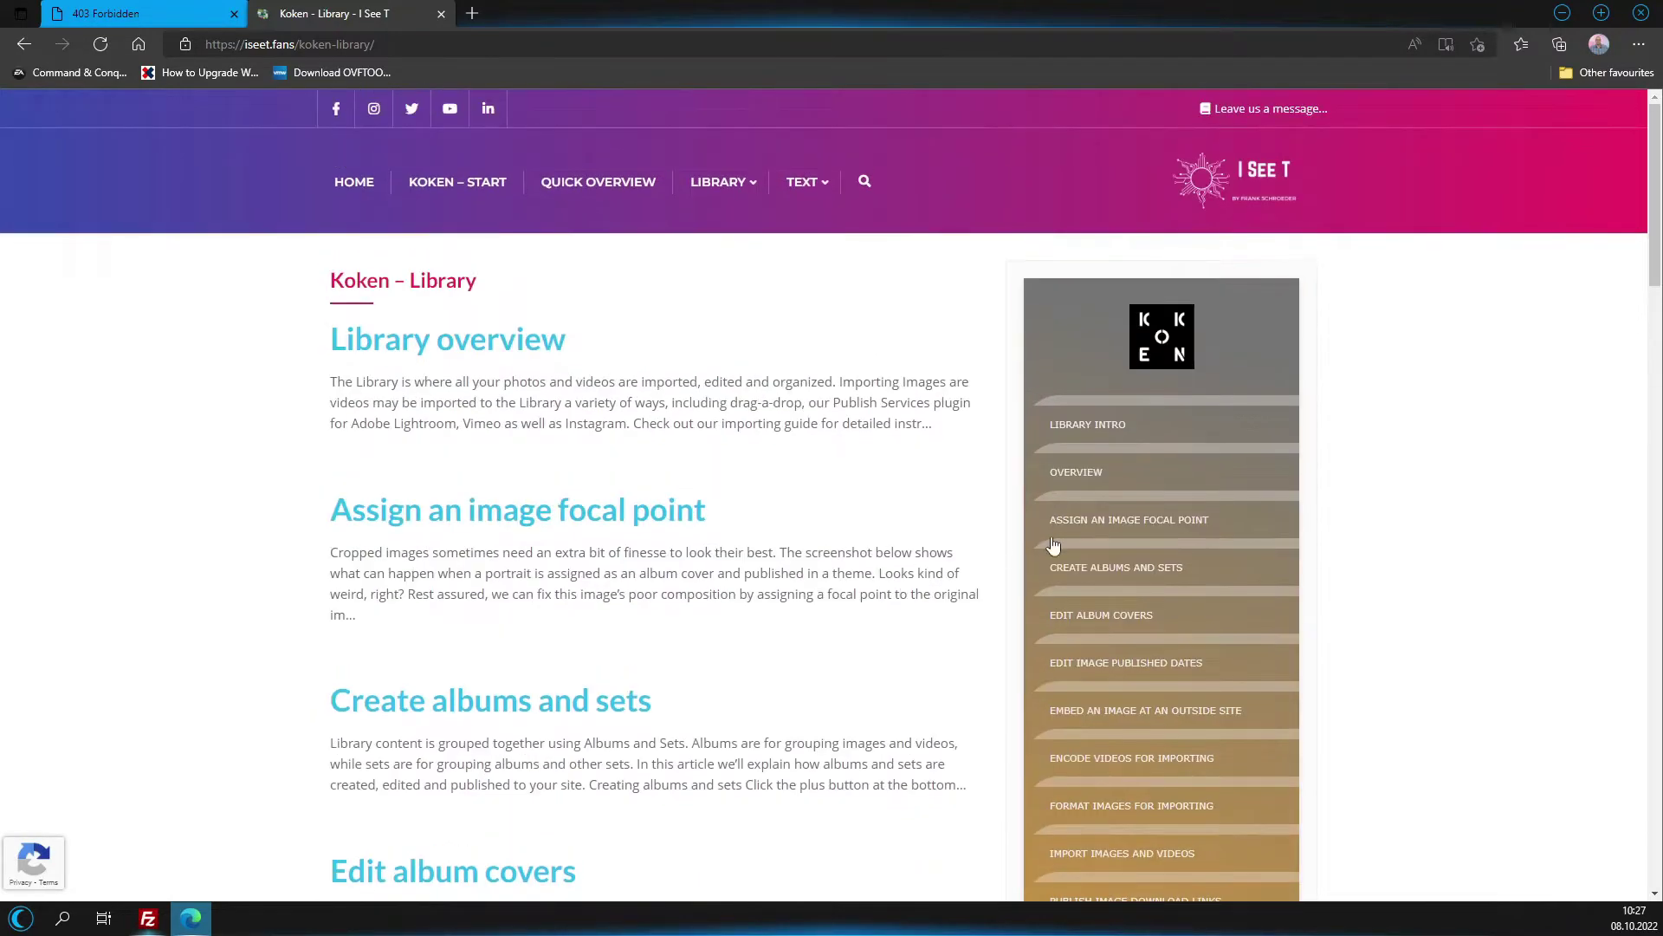
Open the Library Overview article, skim its sections and expand its table of contents.
click(1076, 493)
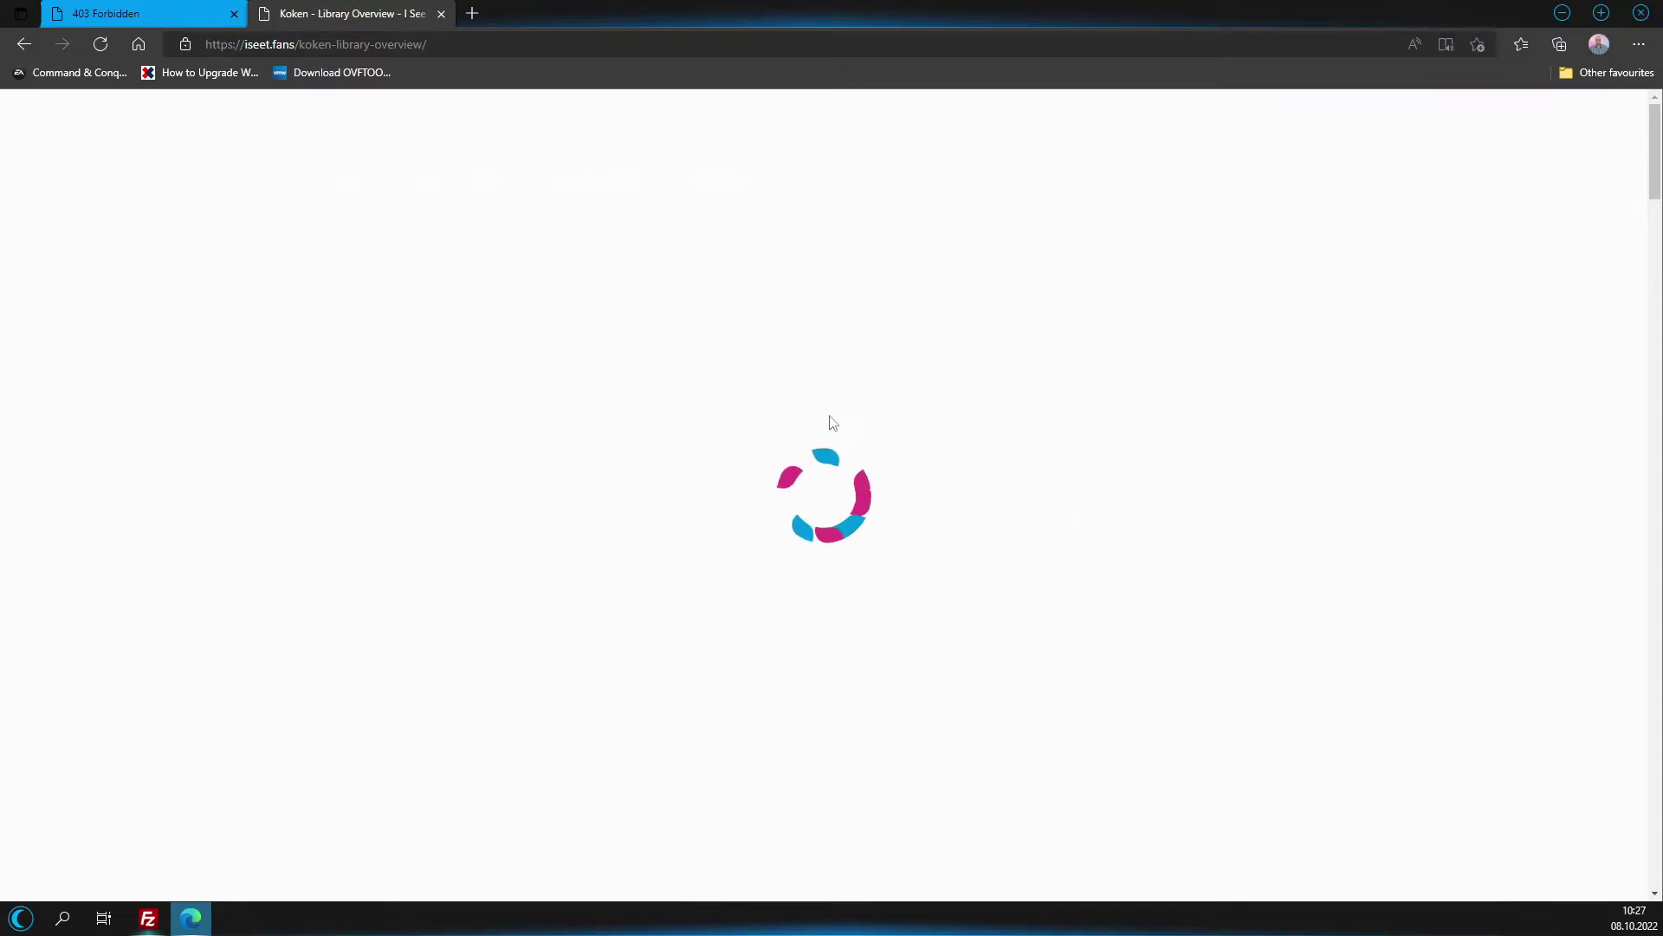
scroll(648, 434, down, 15)
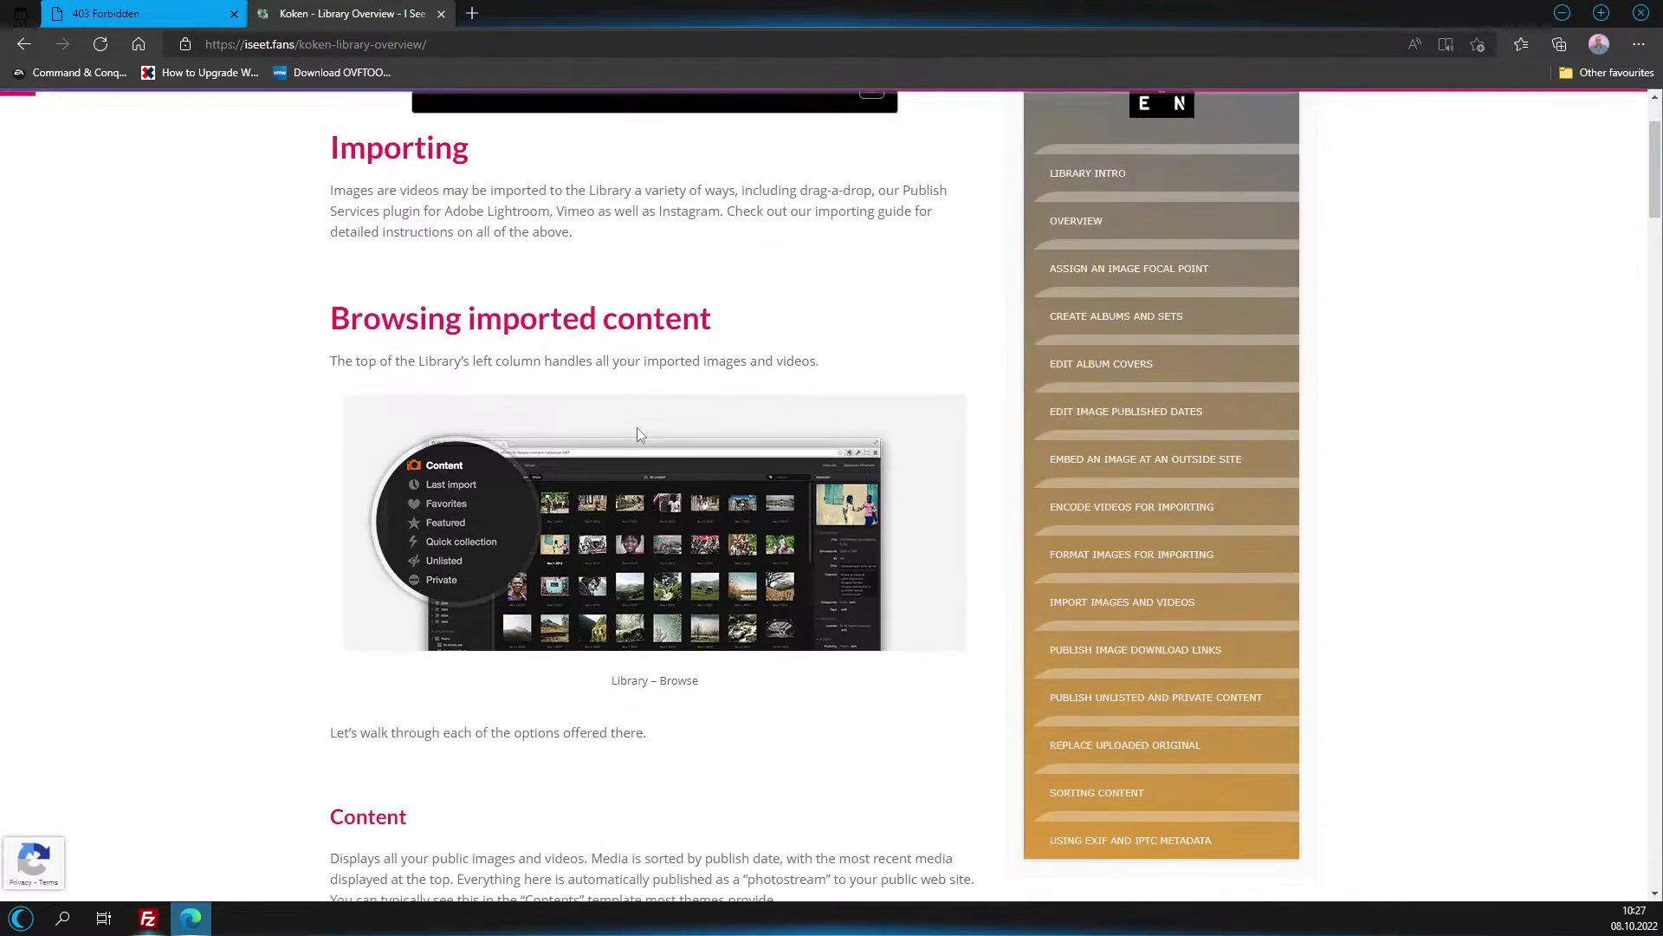
scroll(618, 689, up, 15)
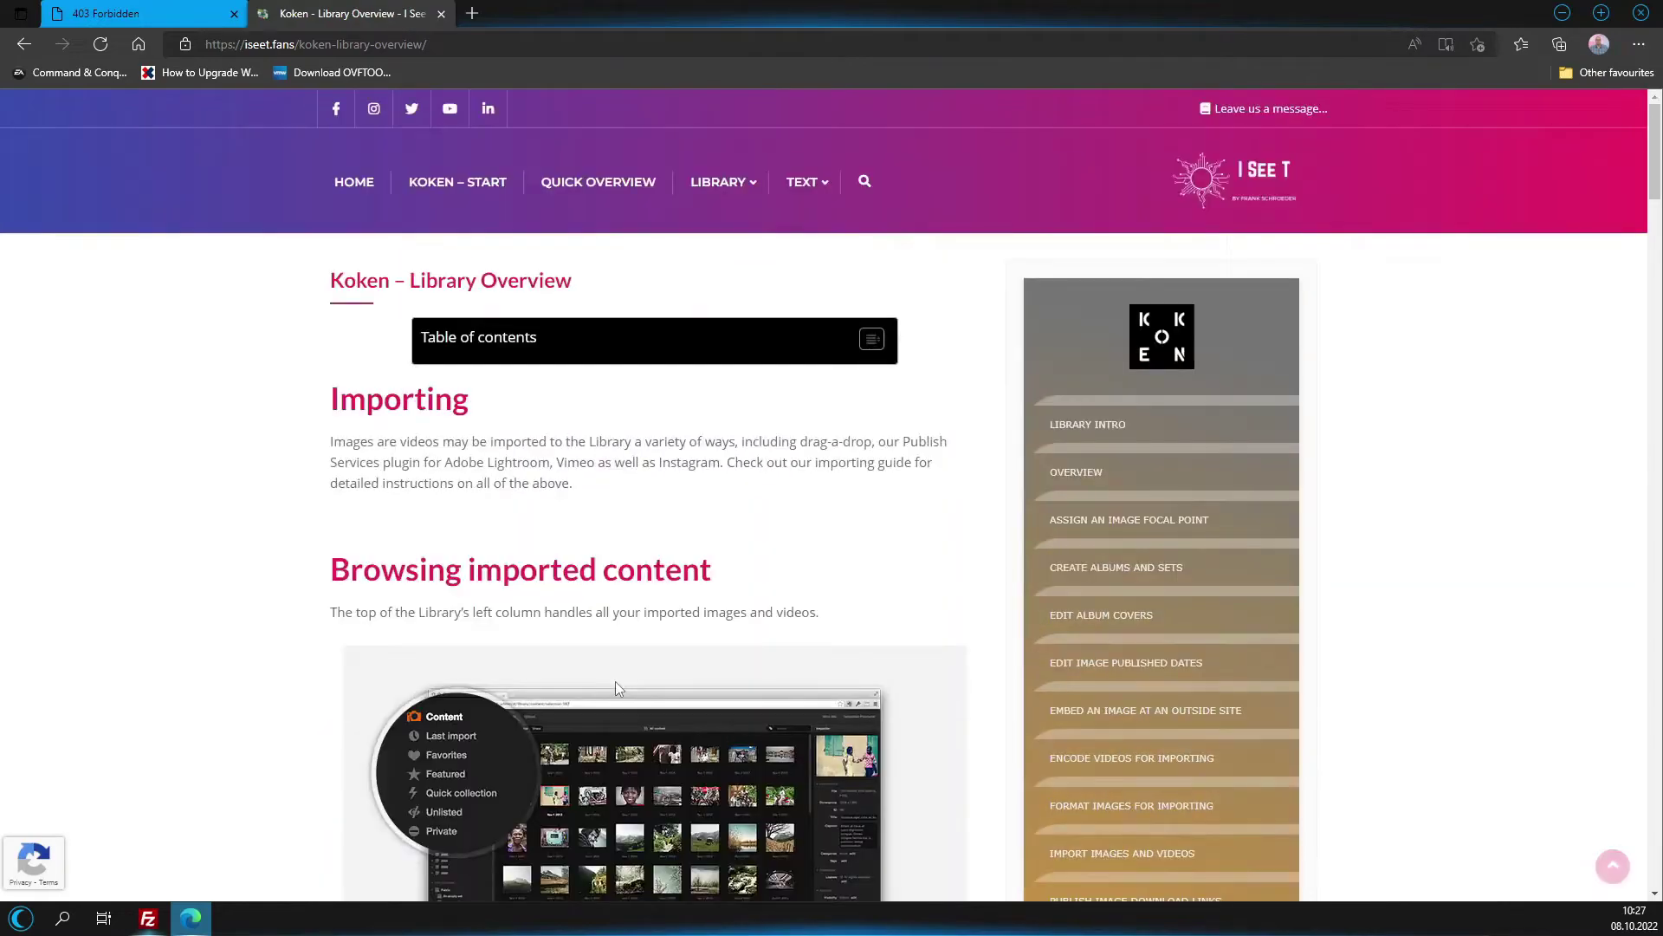
scroll(551, 682, down, 10)
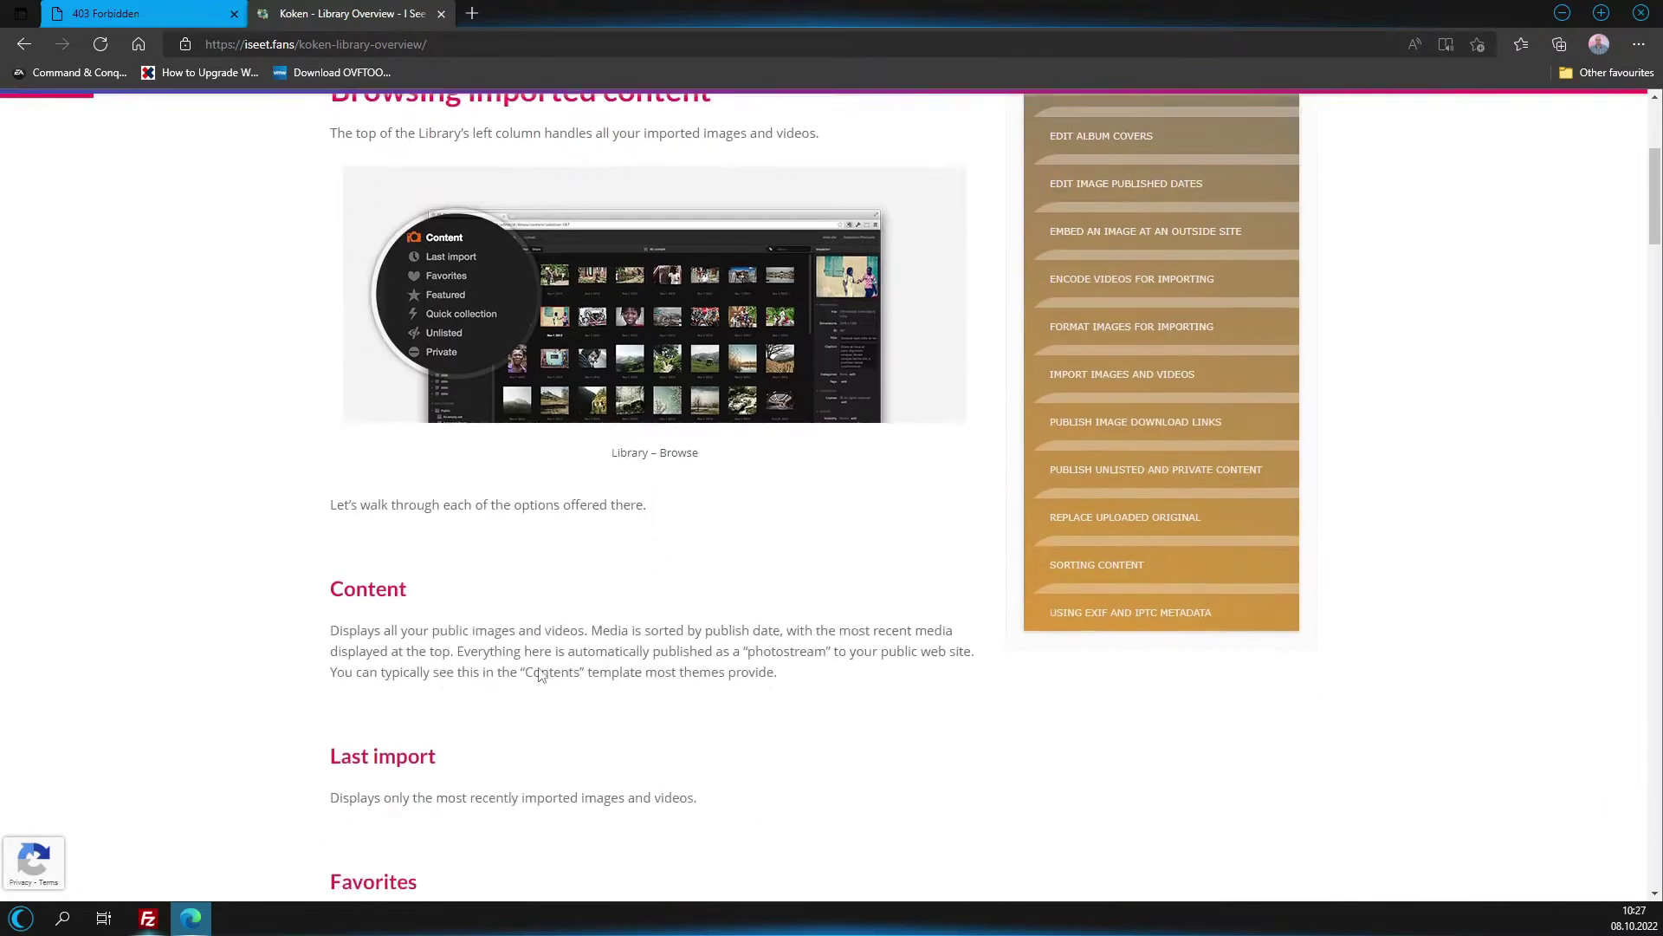
scroll(539, 672, down, 3)
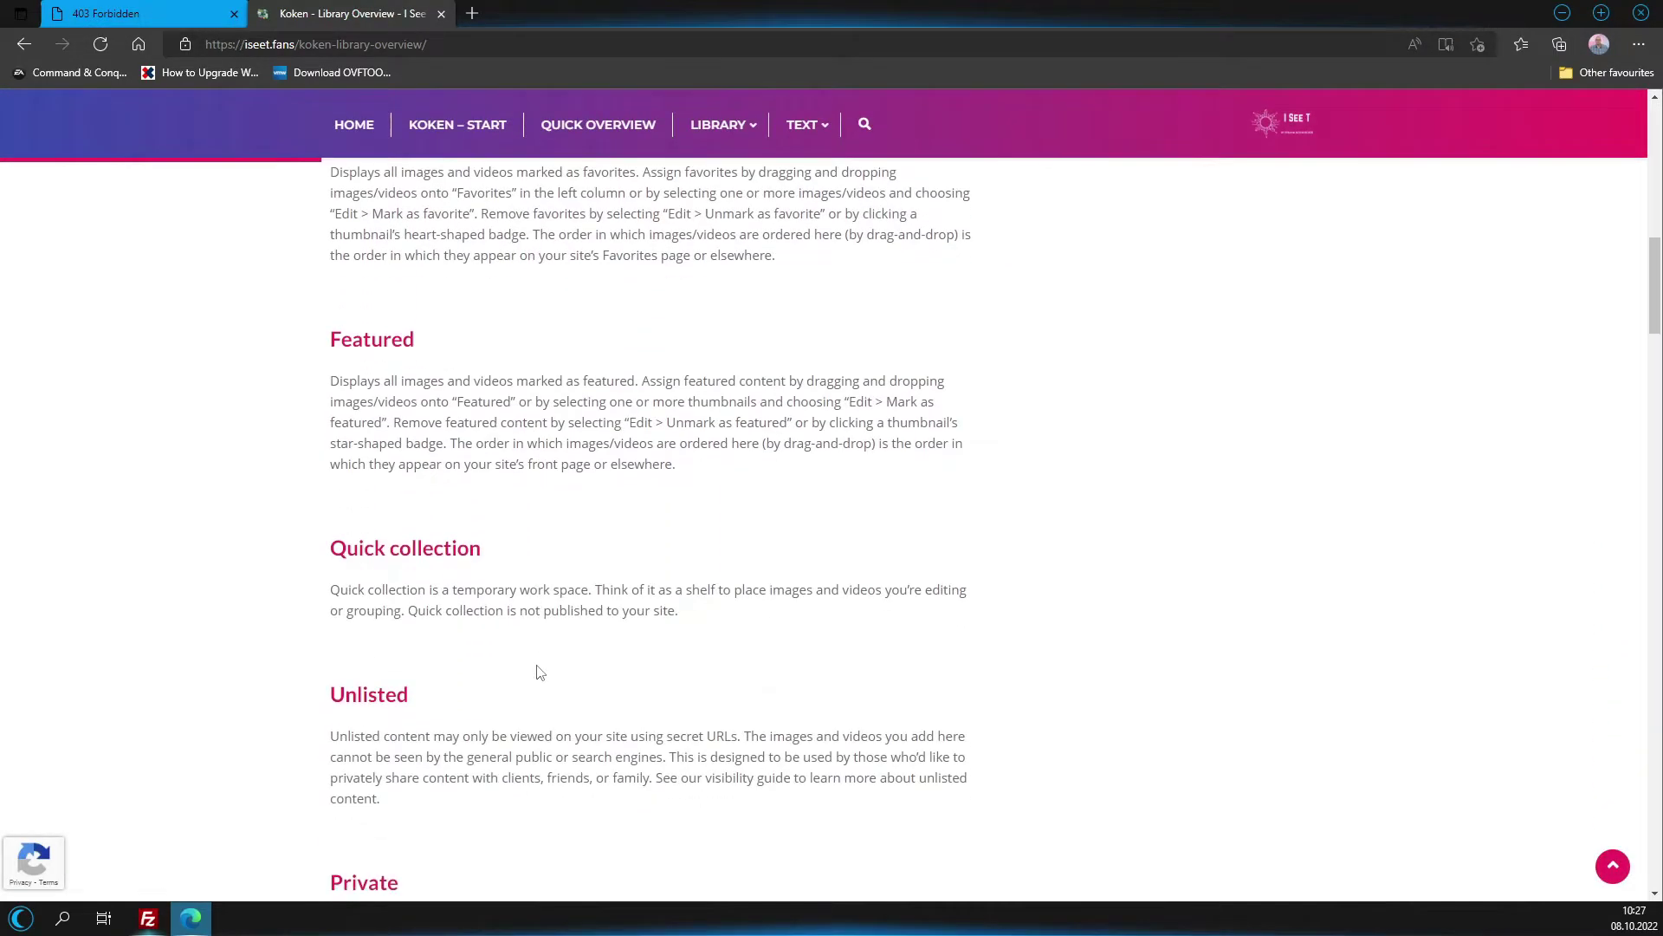
scroll(485, 658, up, 15)
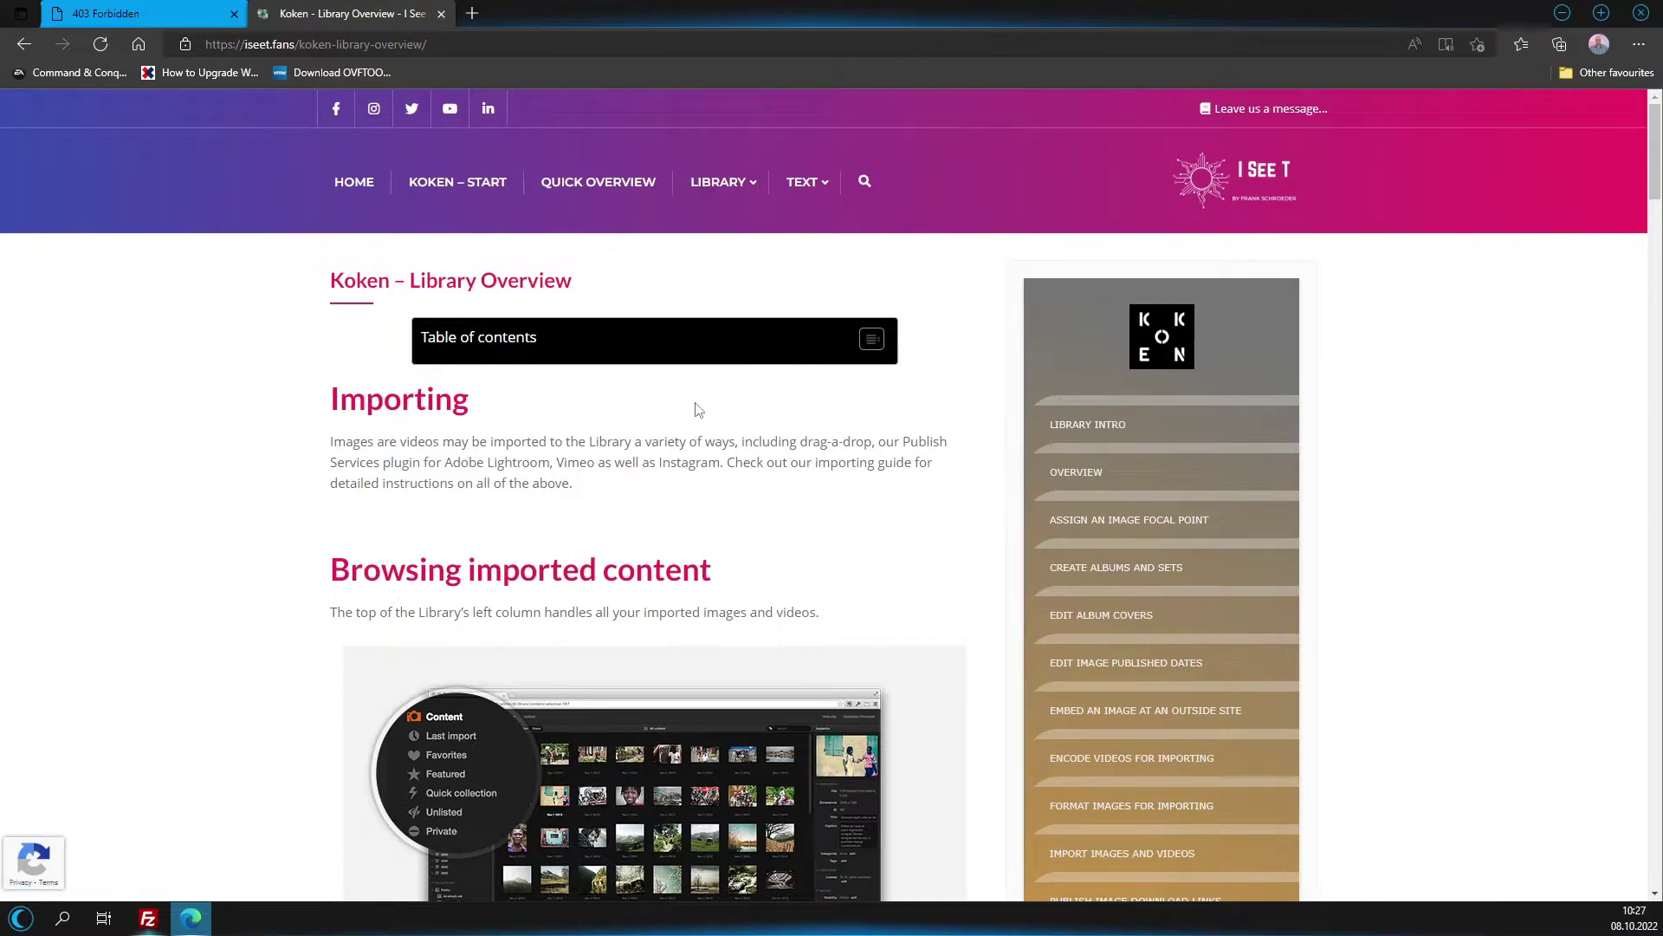
click(884, 339)
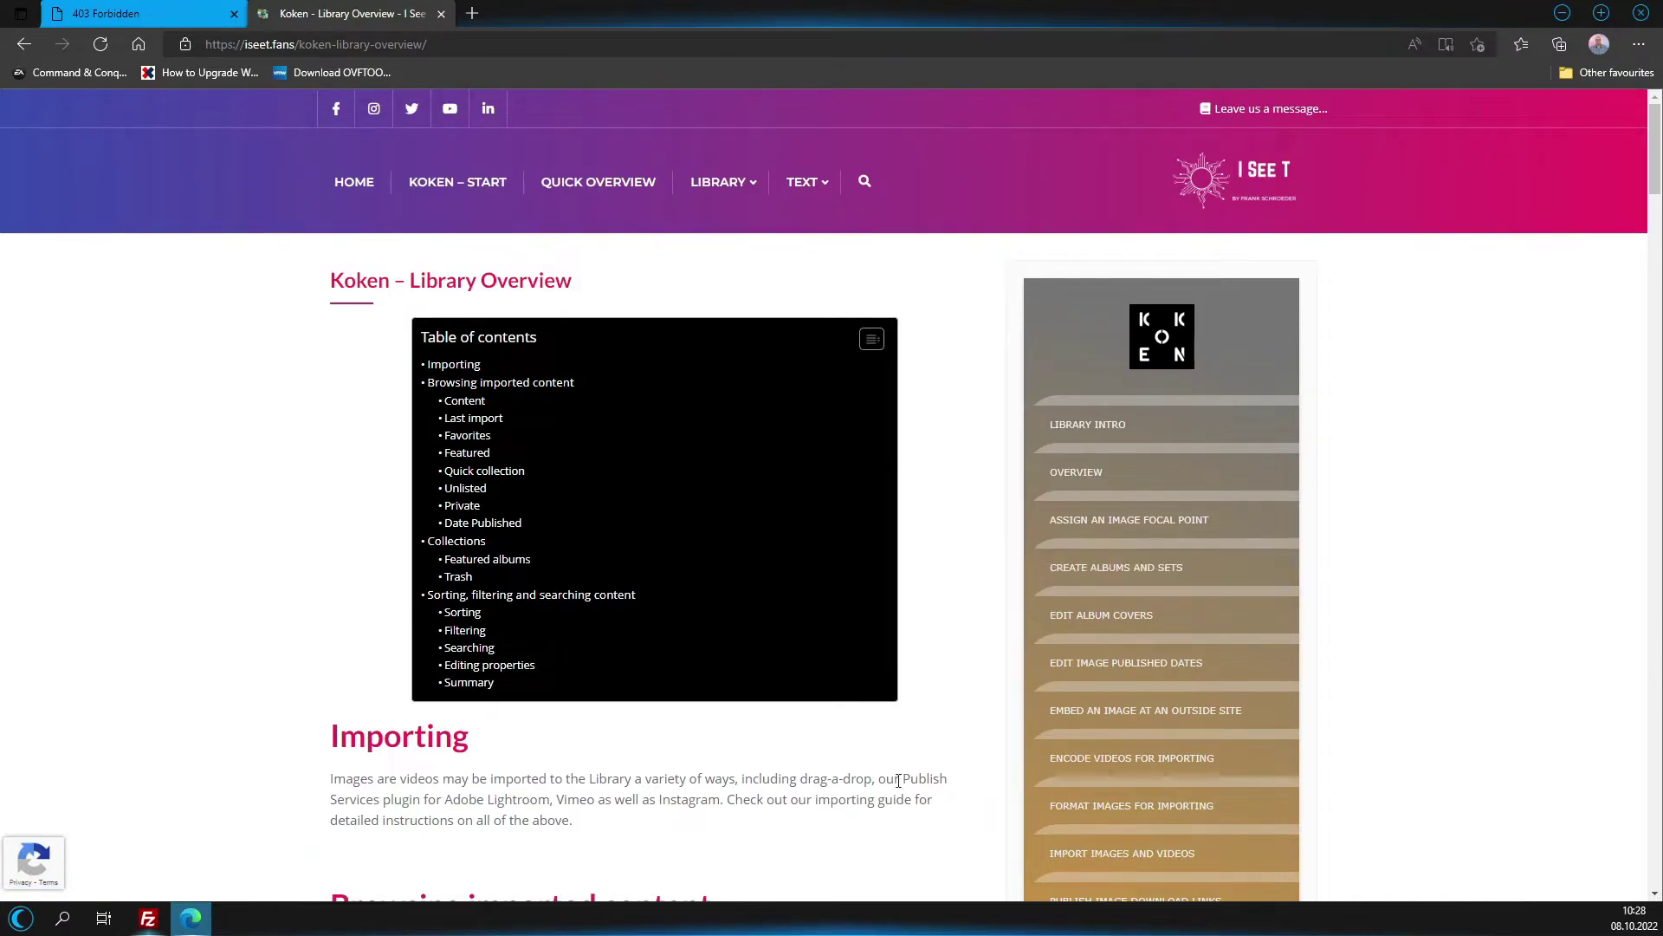
Open the article on encoding videos for importing and skim through it.
click(1167, 779)
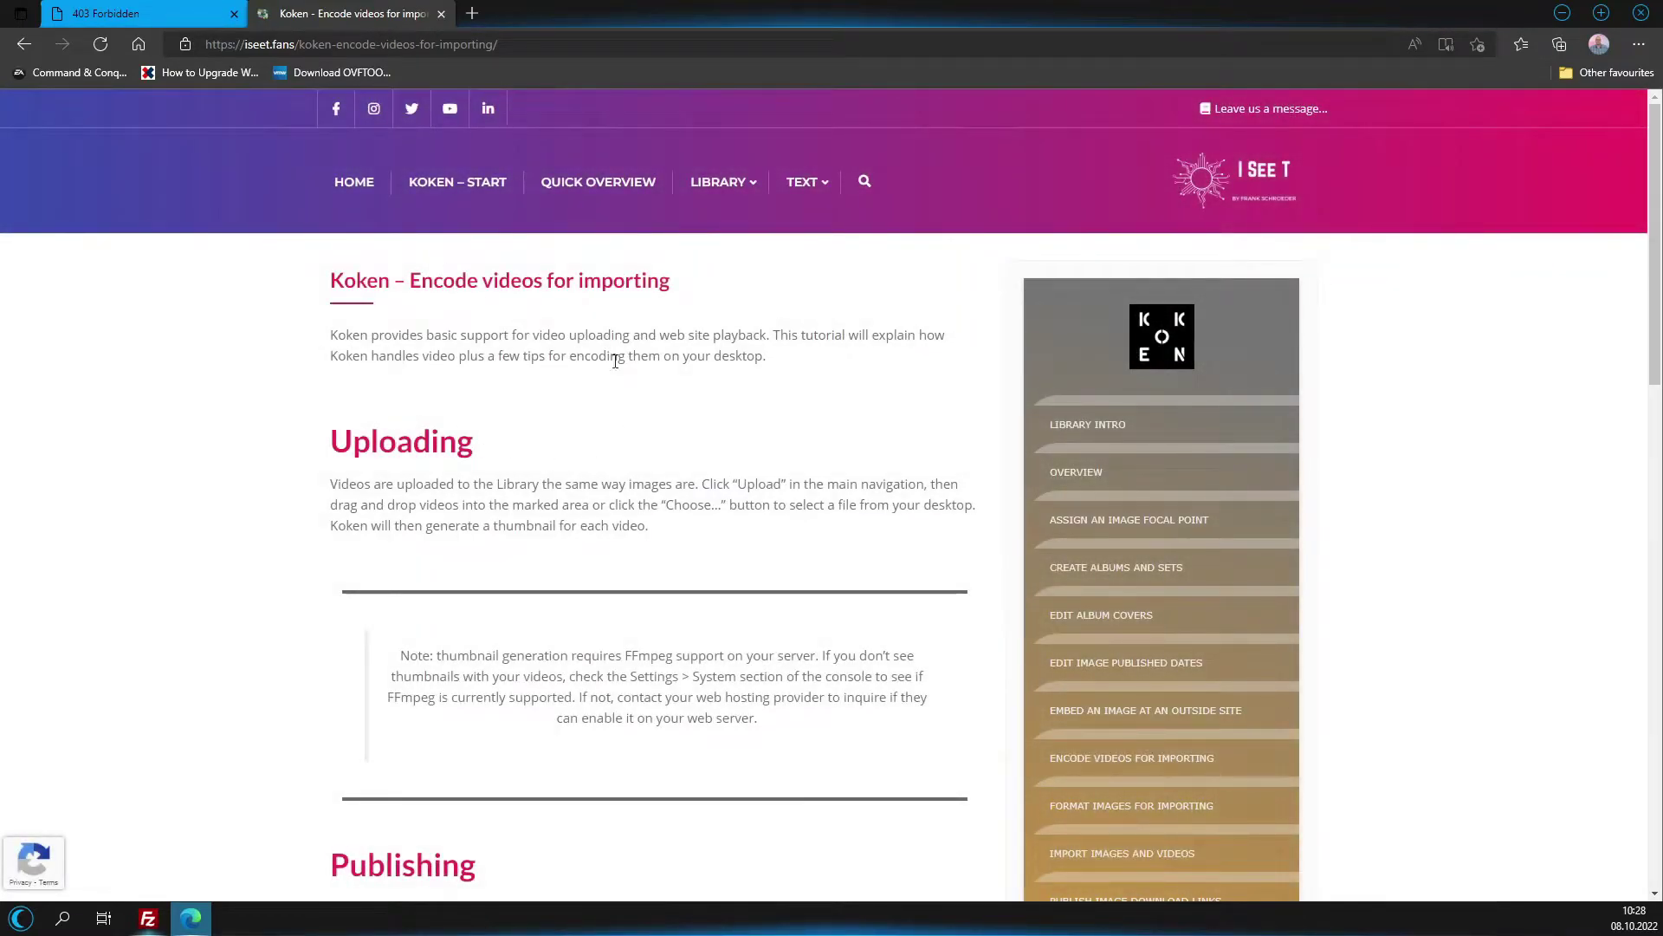
scroll(776, 571, down, 10)
scroll(776, 571, up, 10)
Open the article on importing images and videos and jump to its section on importing an image from Instagram.
click(1138, 856)
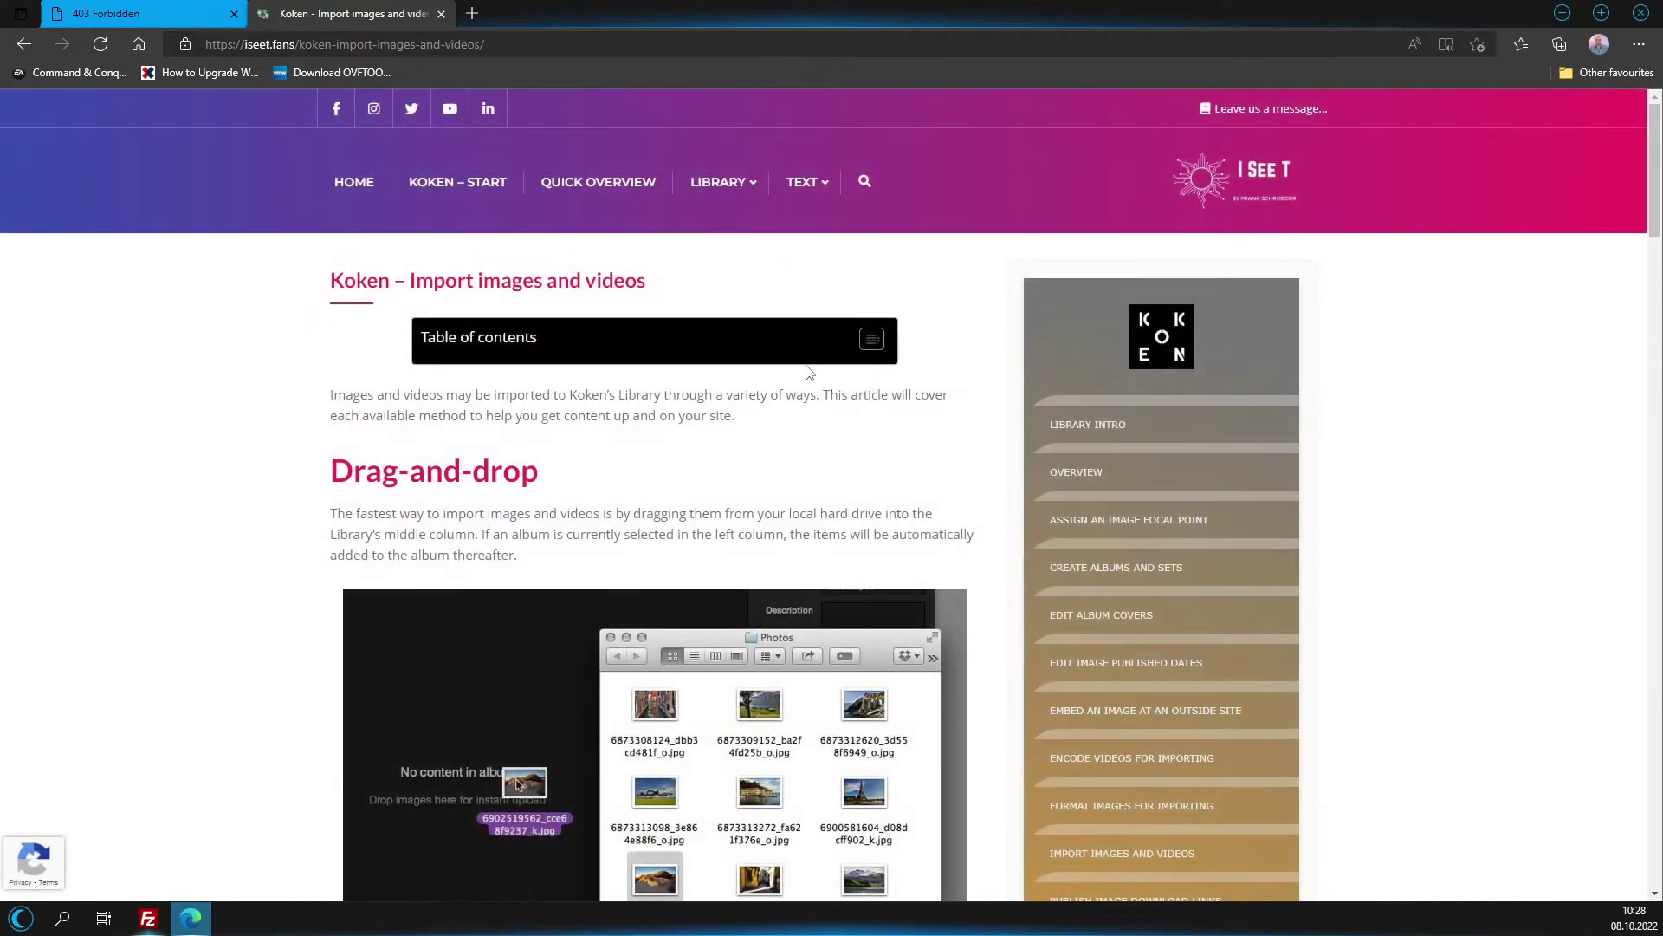
click(868, 343)
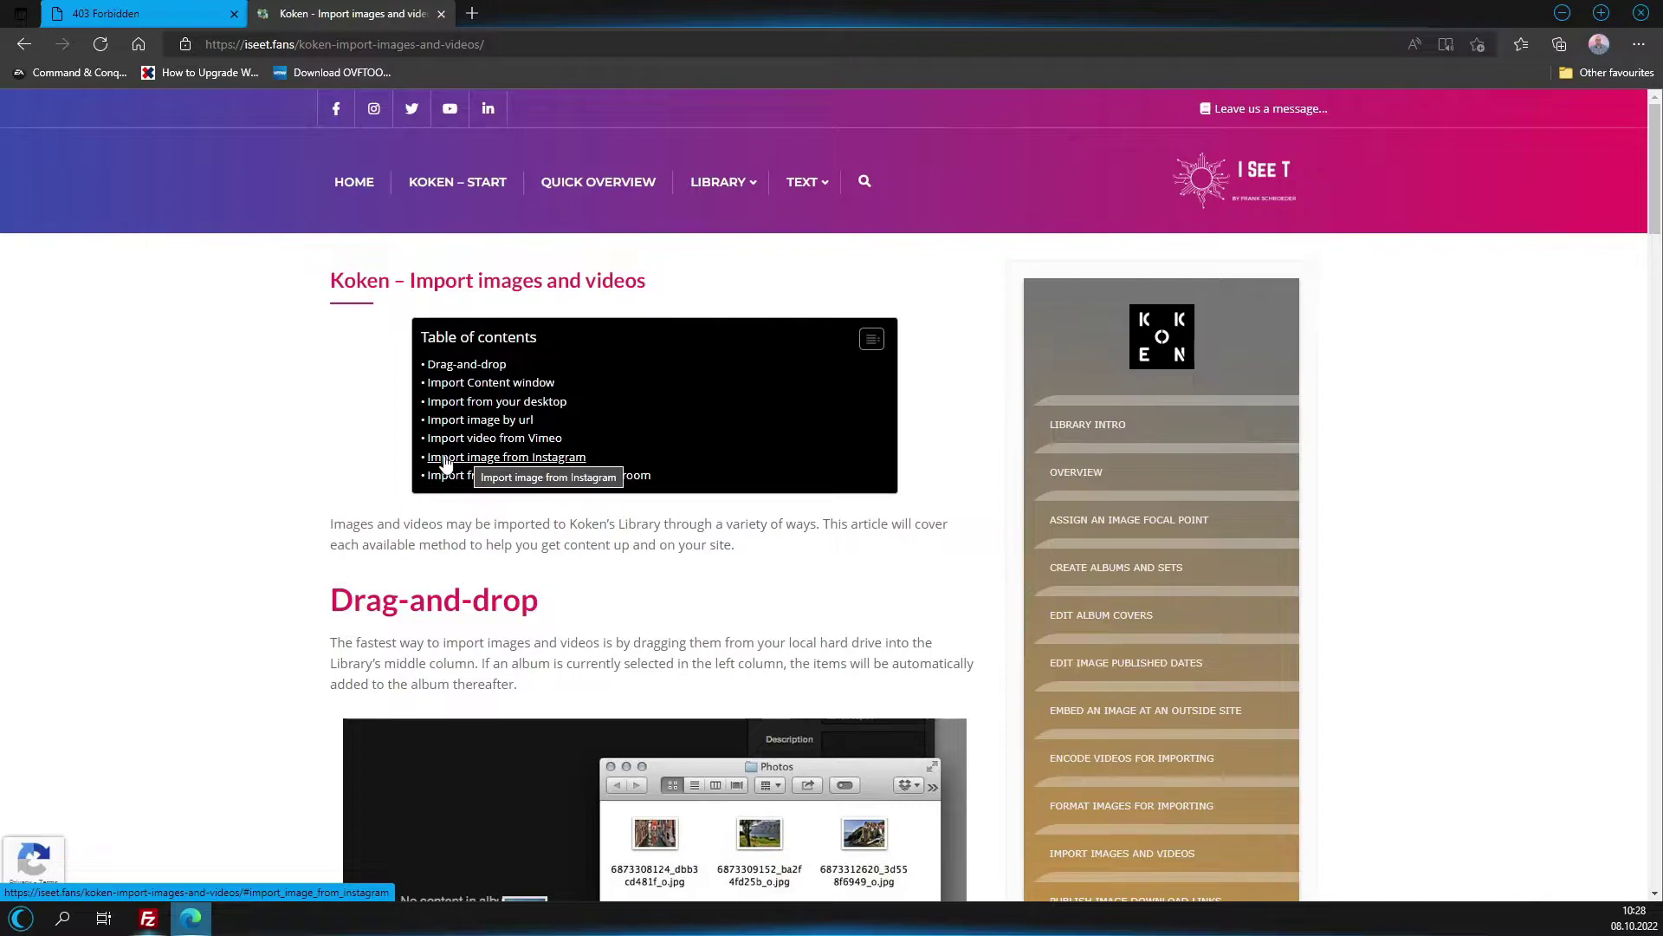
click(534, 466)
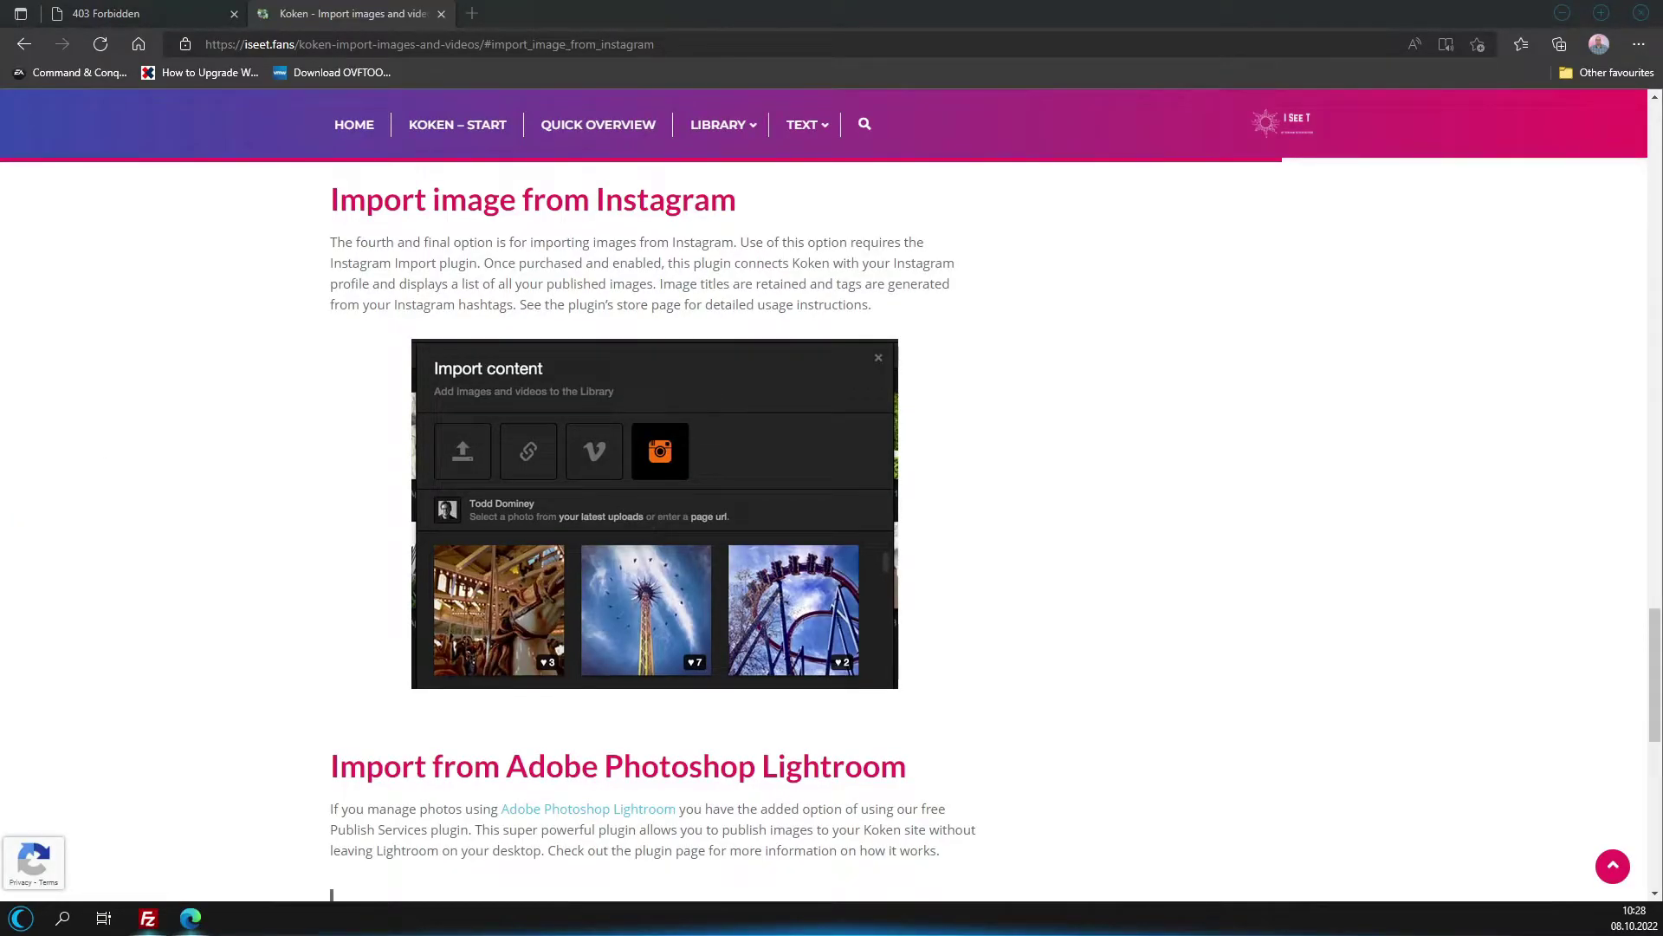
Switch to FileZilla and open the local folder Z:\Downloads\koken\images.
click(148, 919)
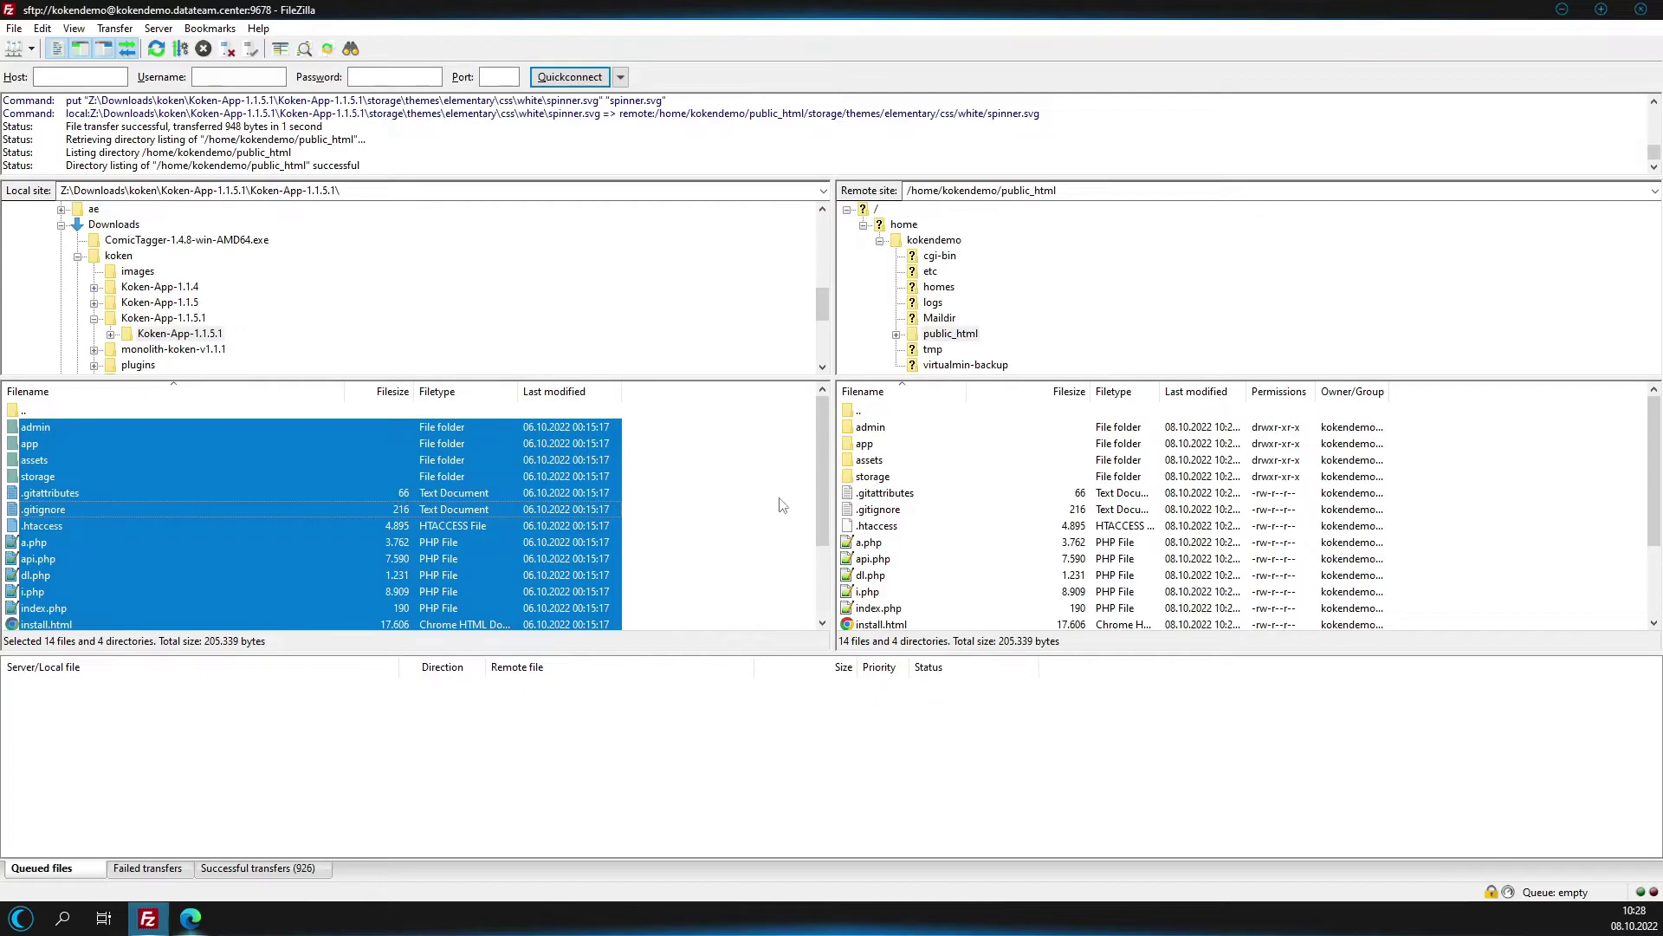
click(731, 477)
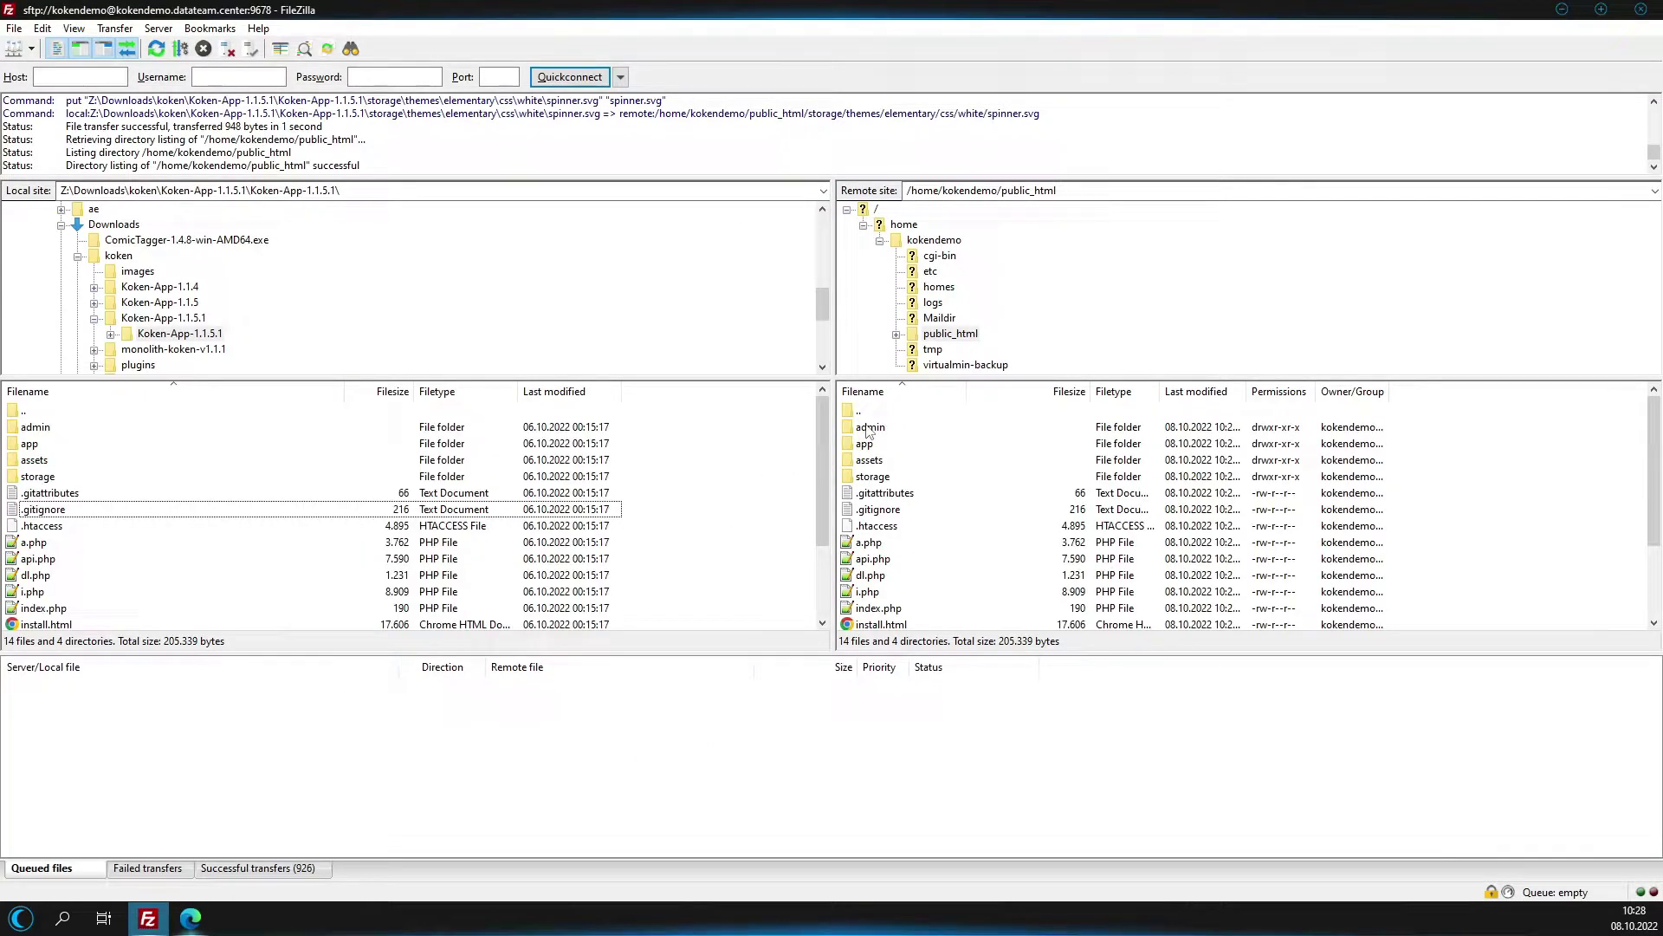
double_click(27, 411)
double_click(27, 411)
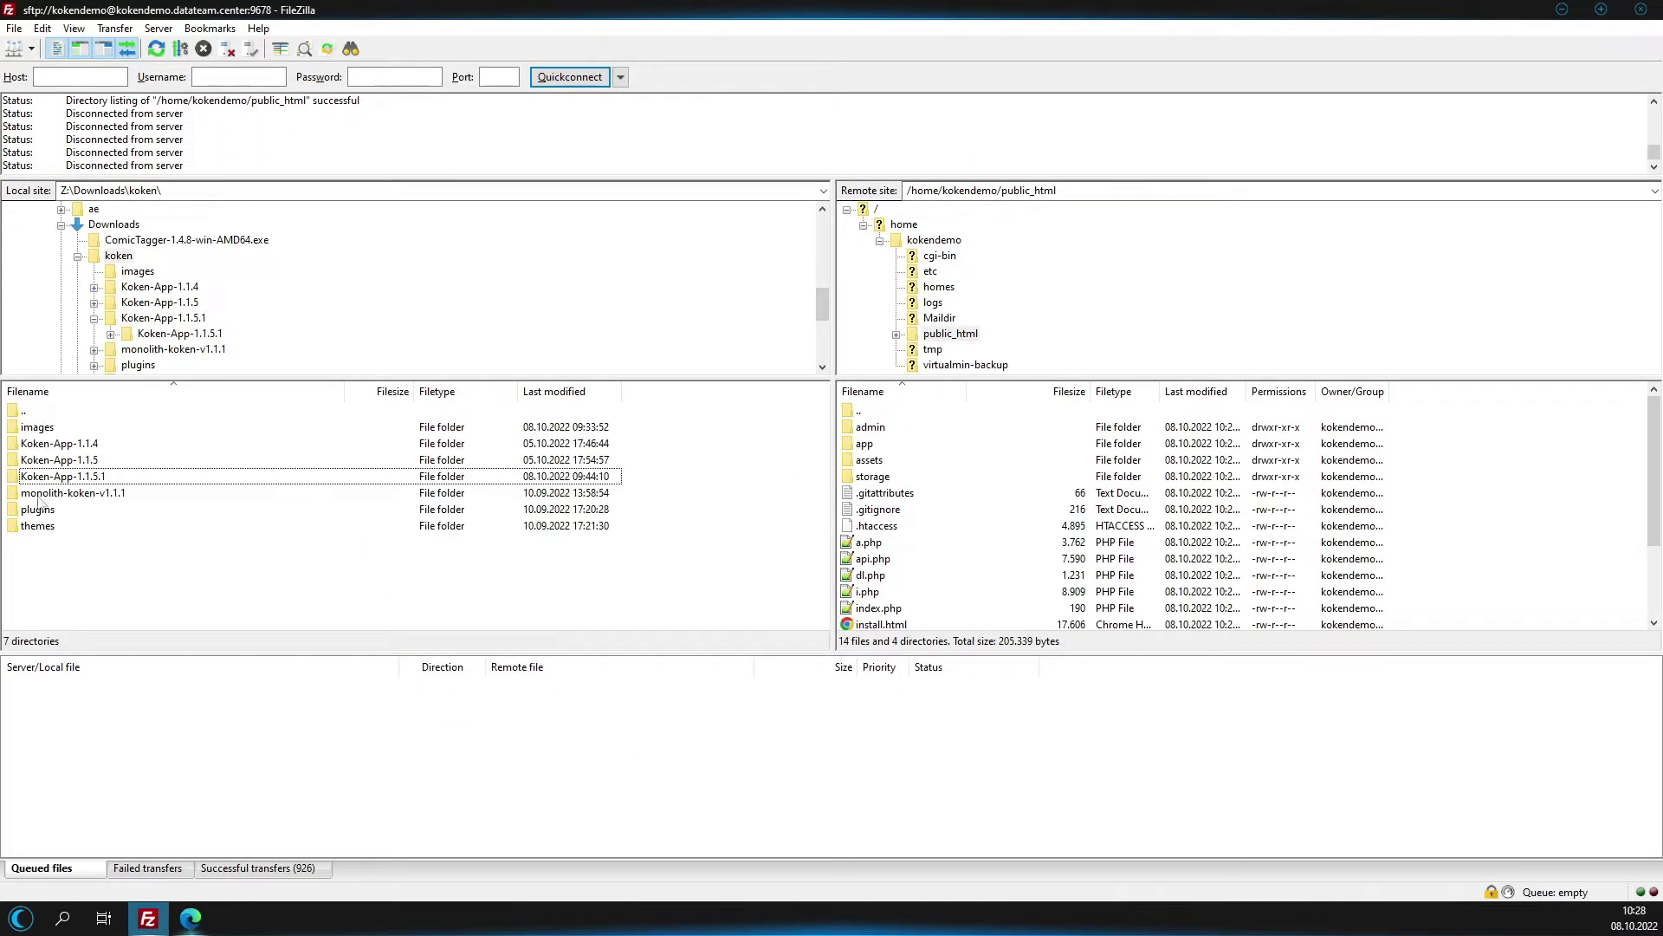
double_click(52, 427)
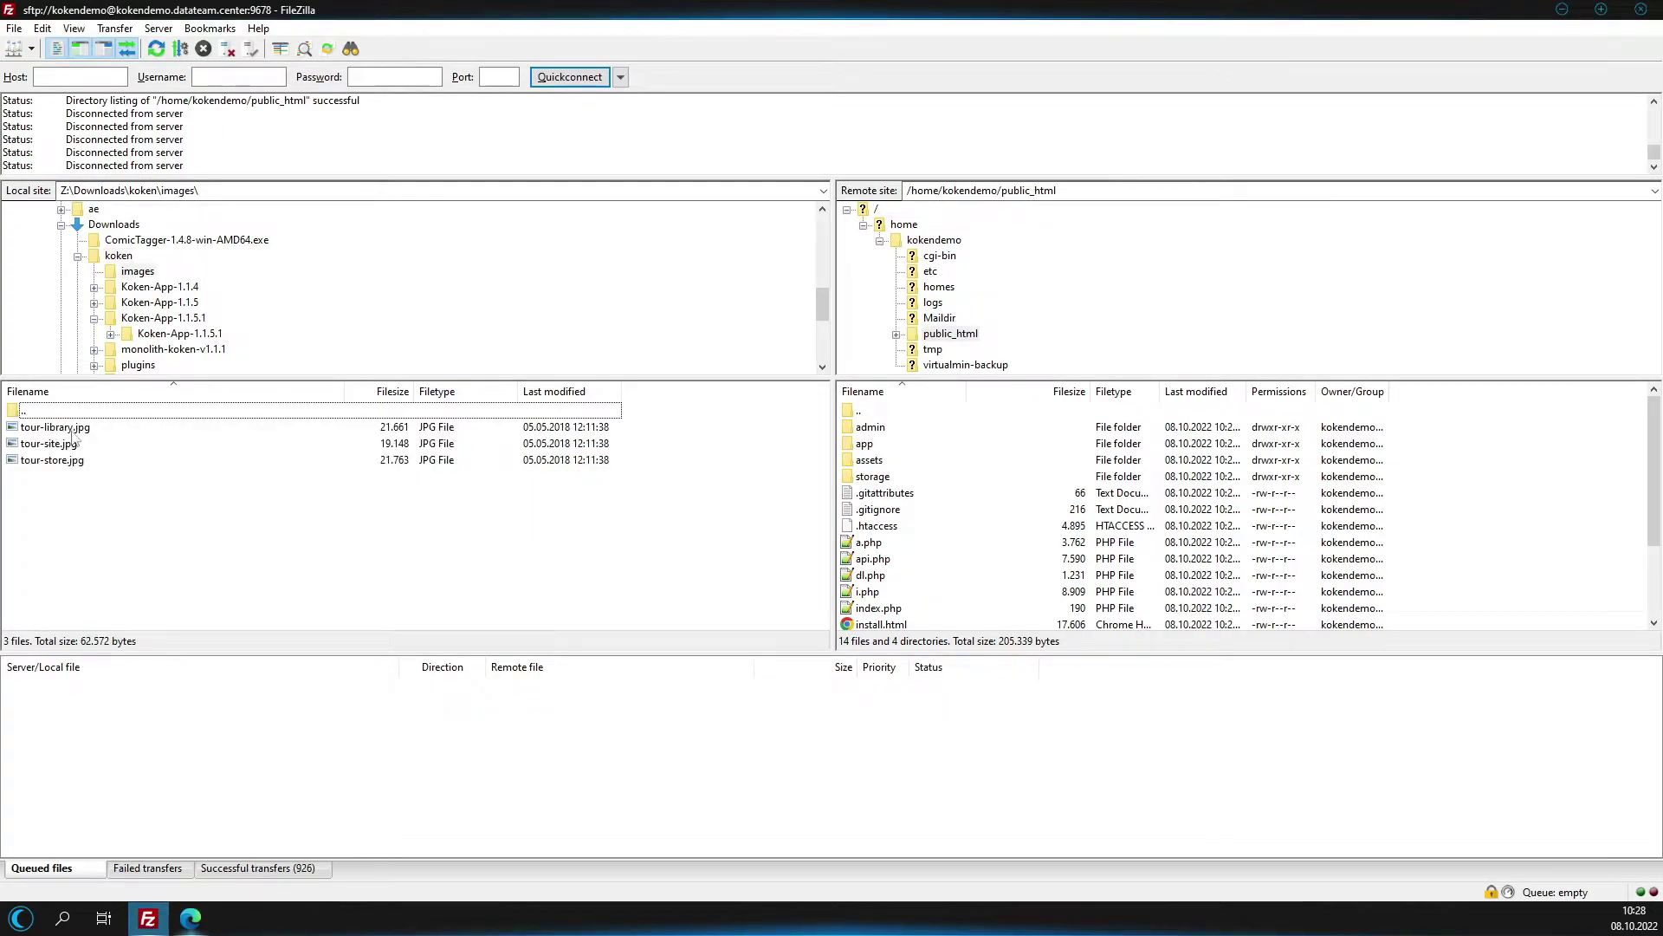
Upload tour-library.jpg, tour-site.jpg and tour-store.jpg to the remote folder public_html/admin/images.
double_click(871, 427)
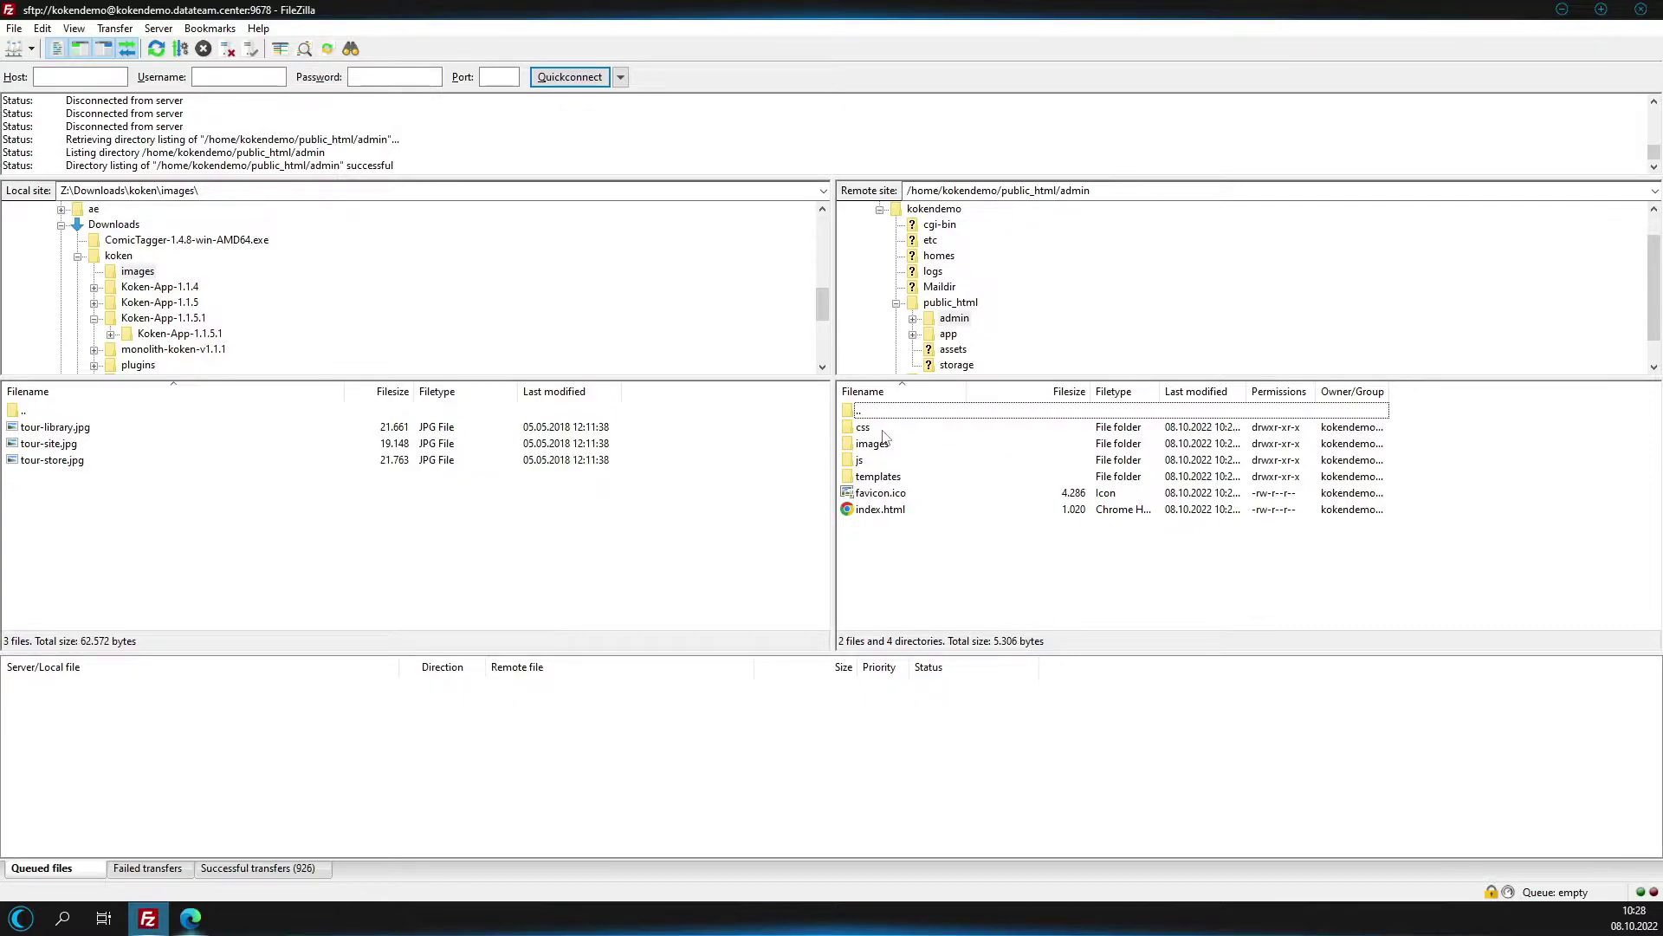
click(883, 429)
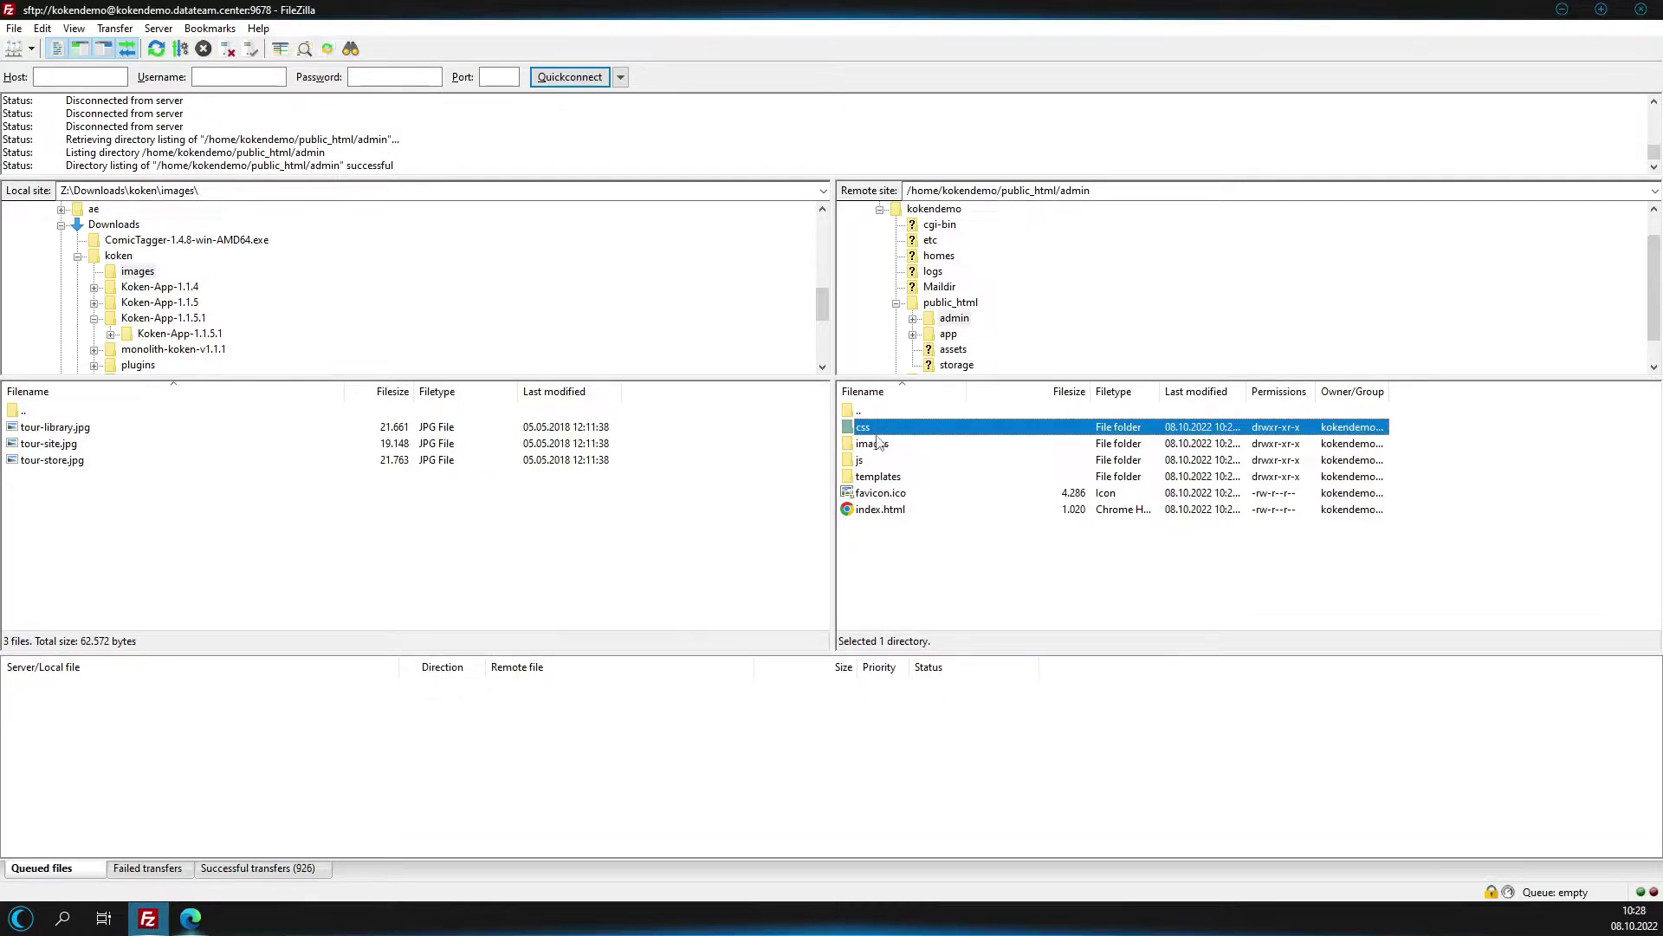
double_click(896, 443)
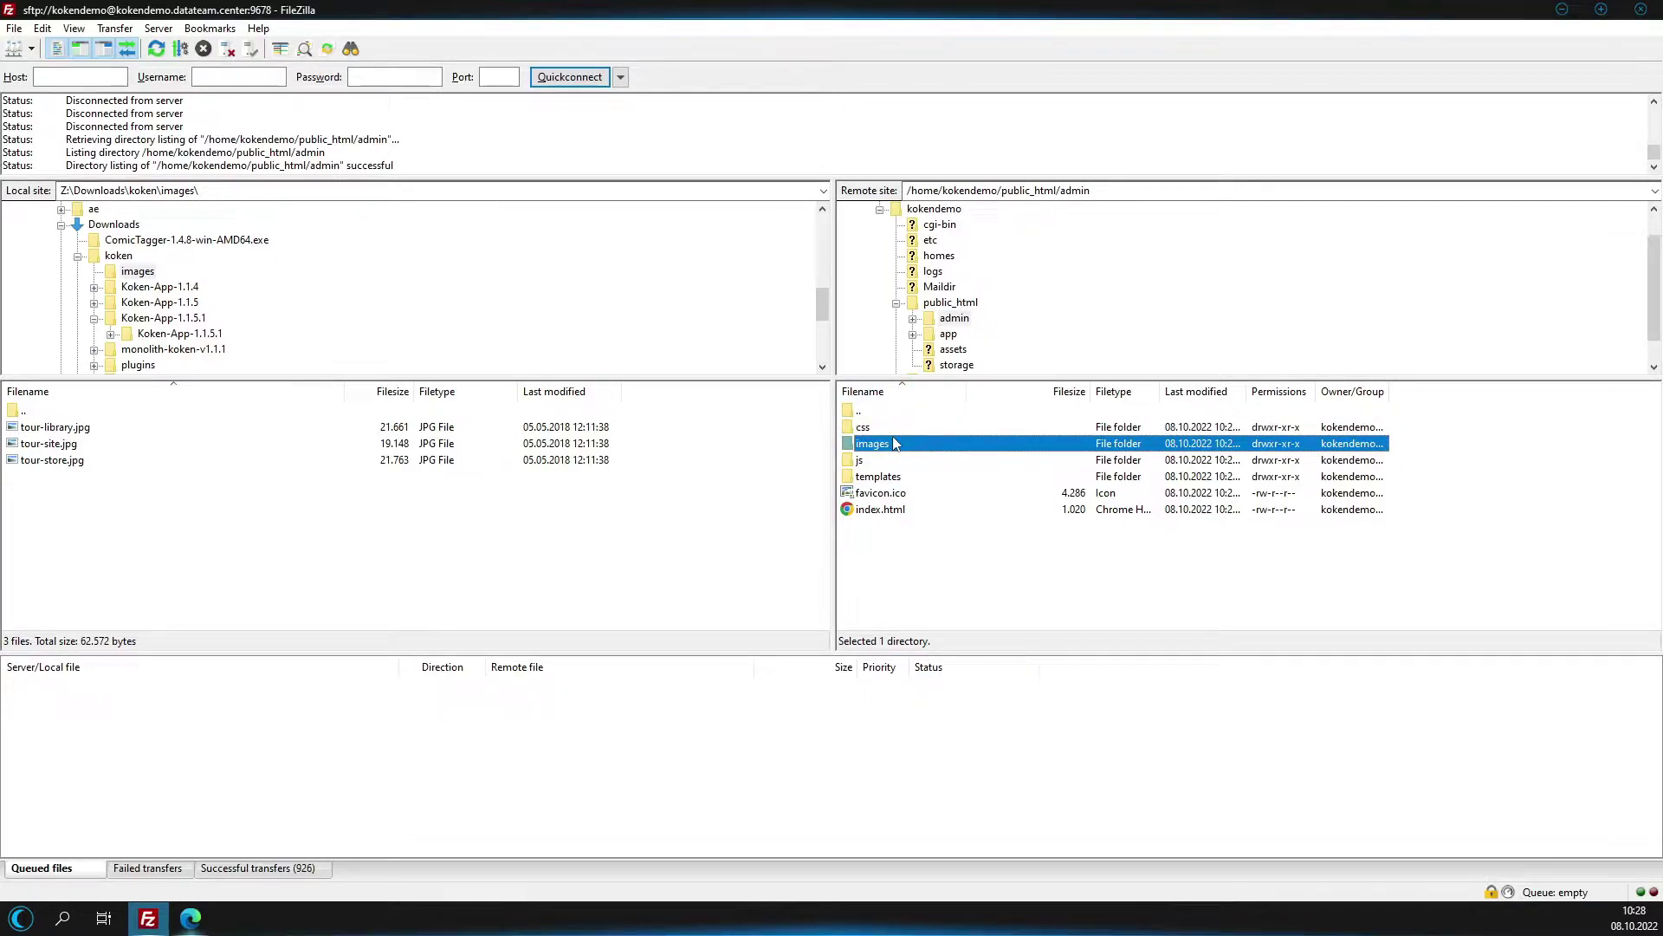
drag(115, 509, 1507, 530)
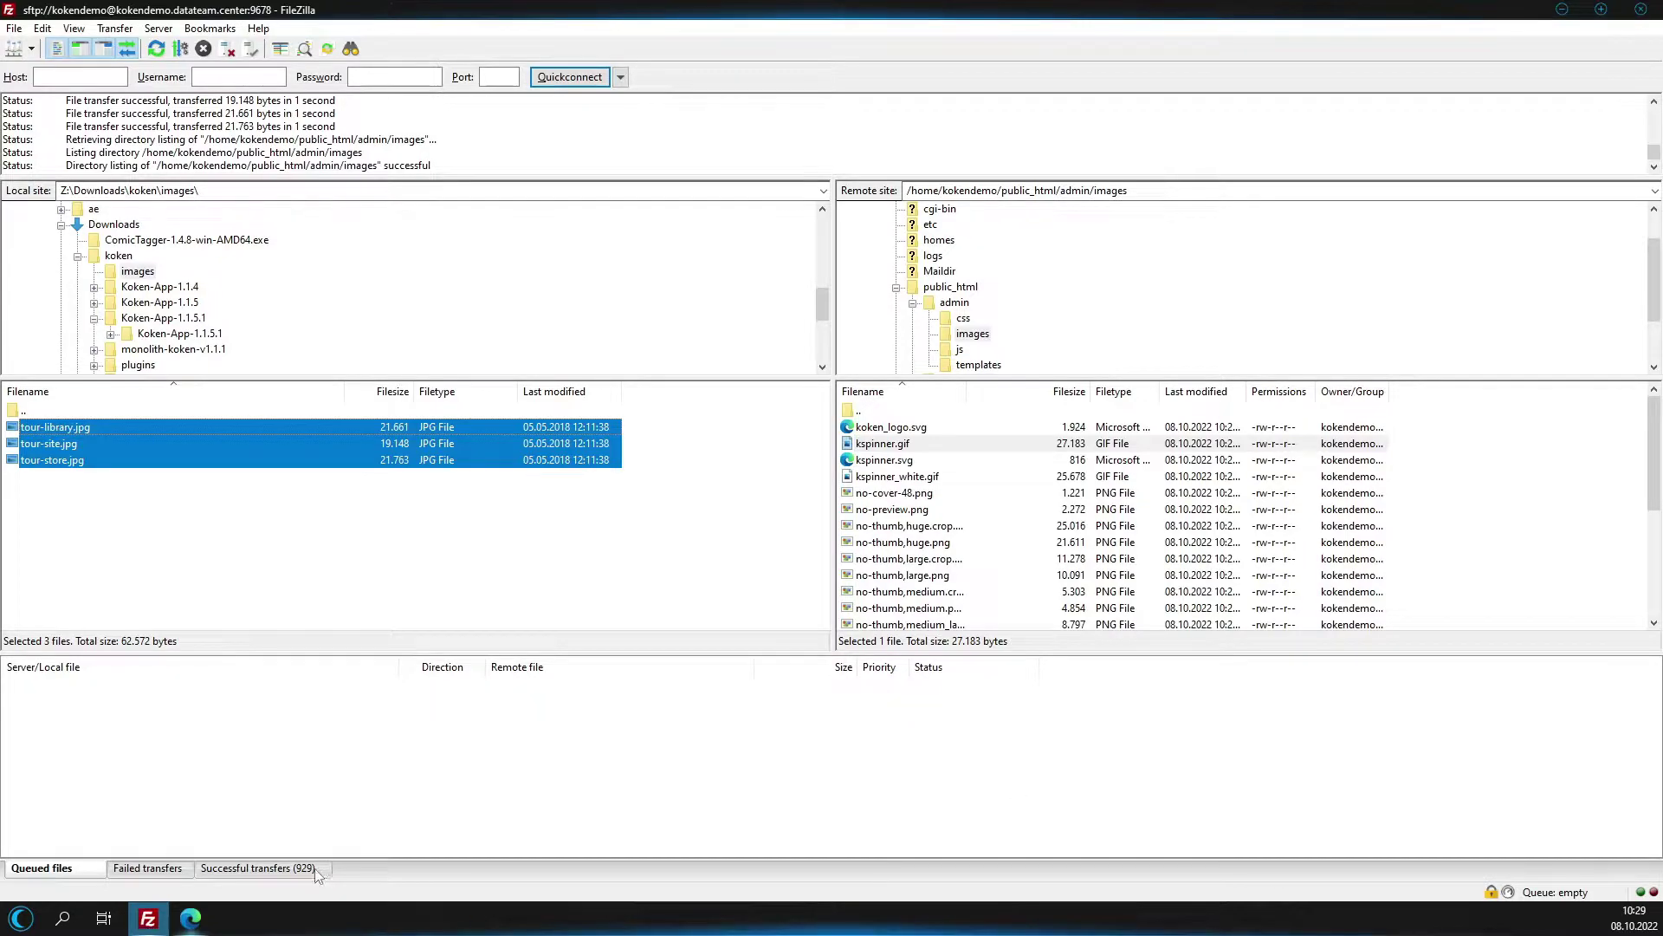
Switch back to Edge, return to the Koken documentation start page and read down to its Updating section.
click(190, 918)
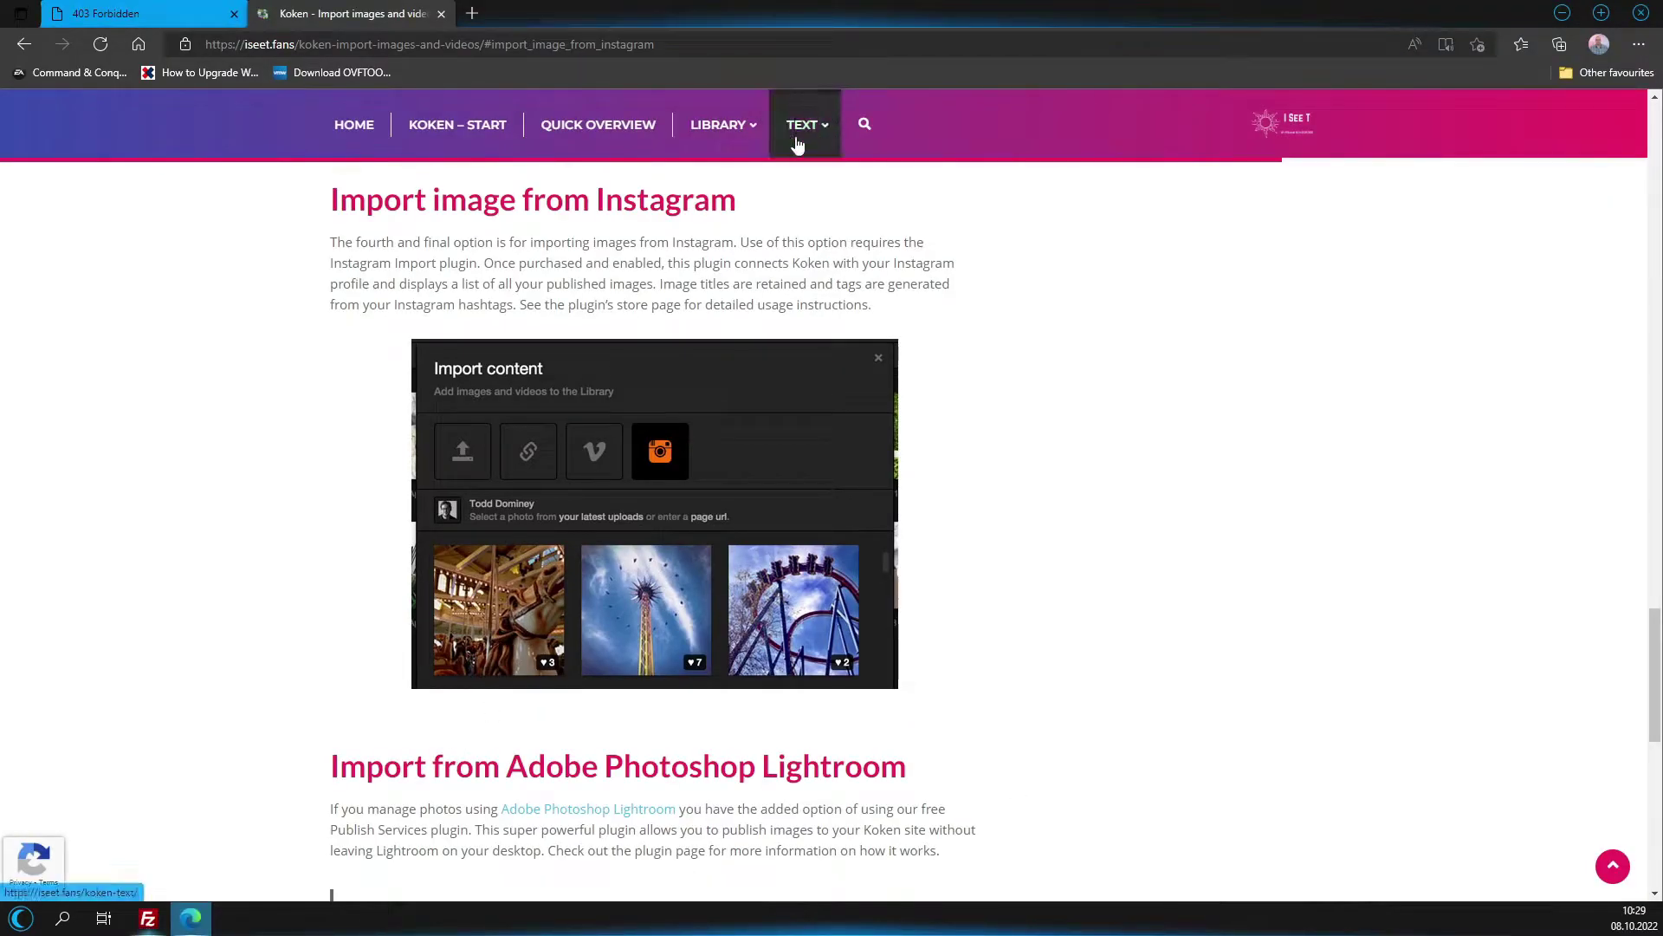
scroll(359, 137, up, 7)
click(348, 137)
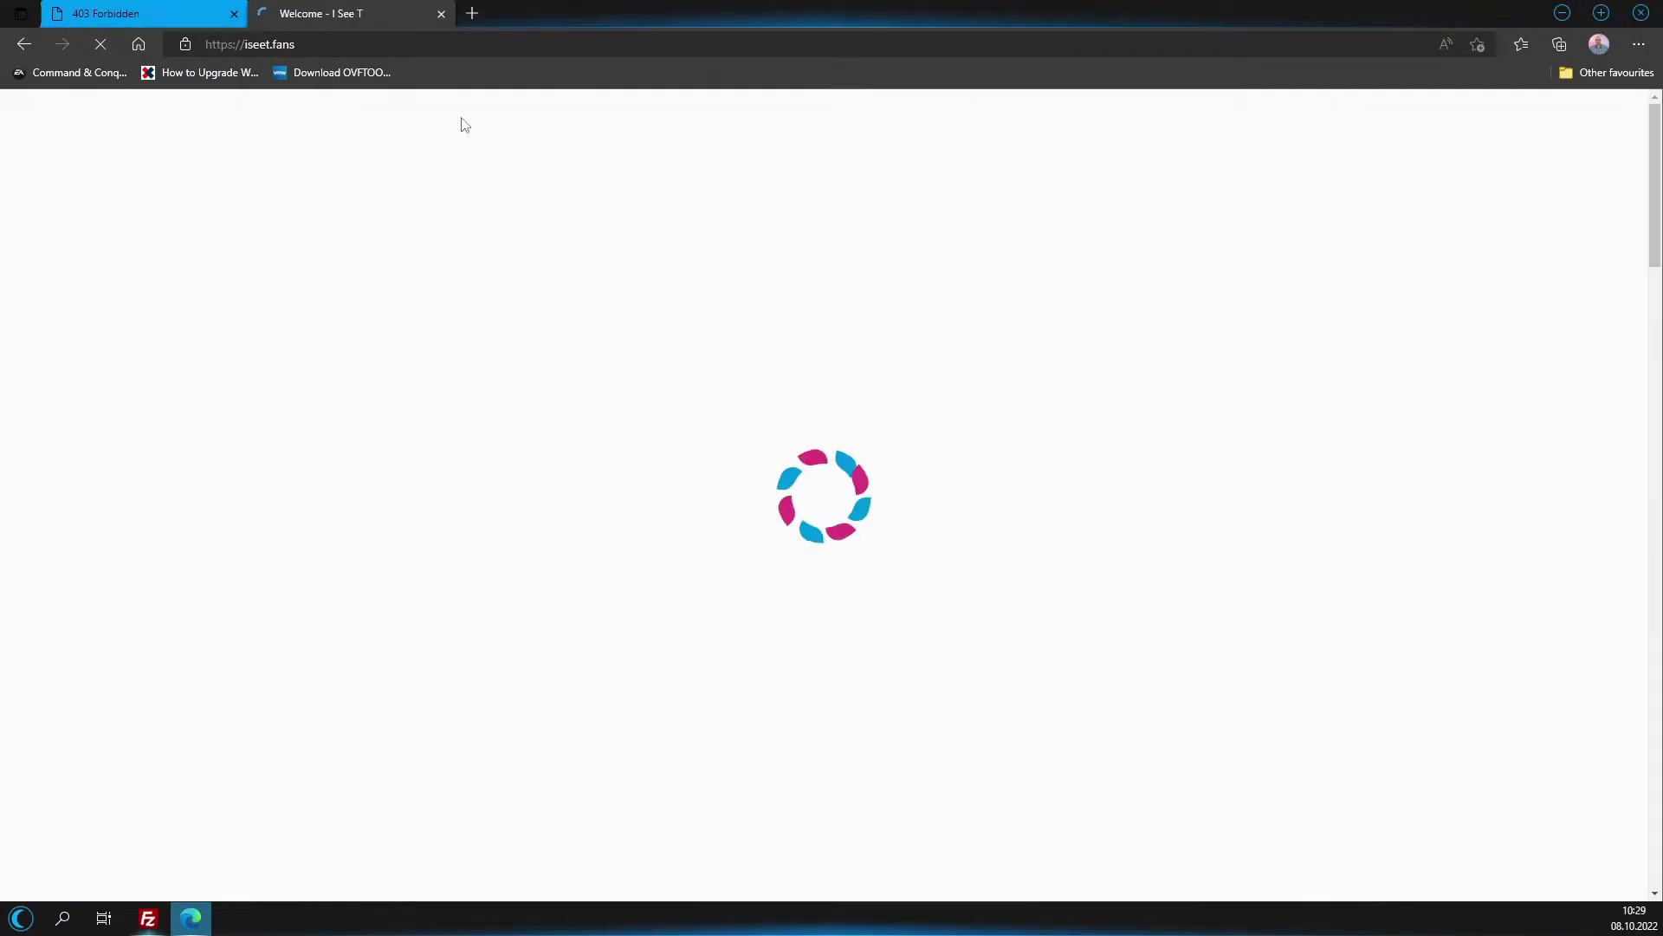
click(24, 44)
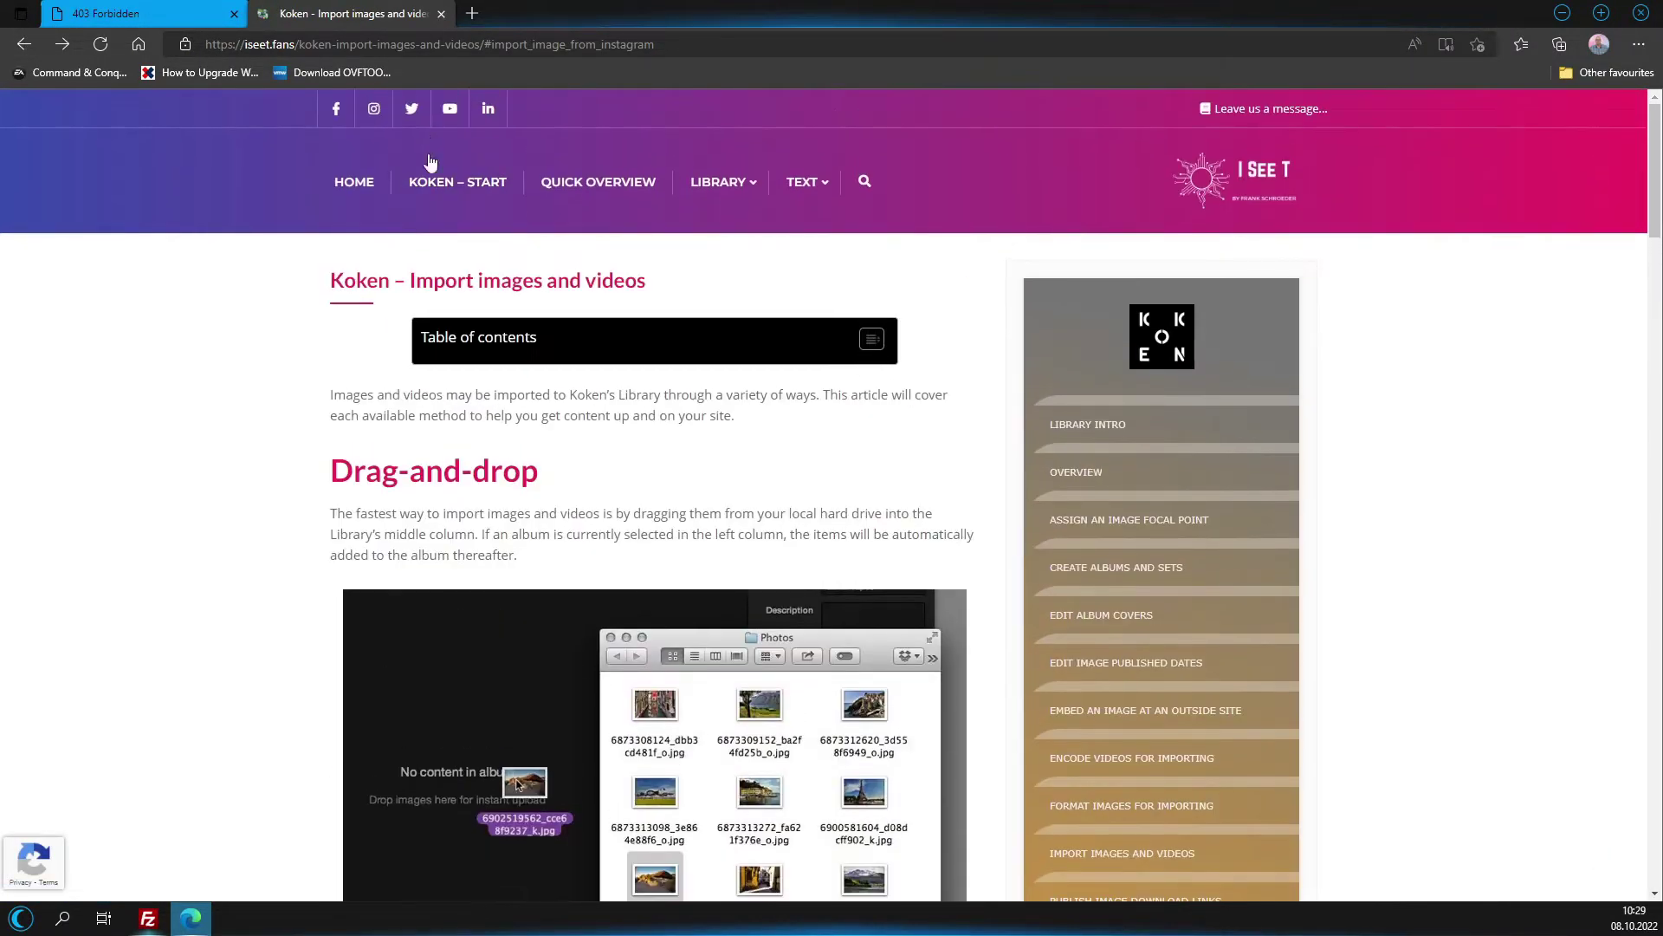
click(430, 193)
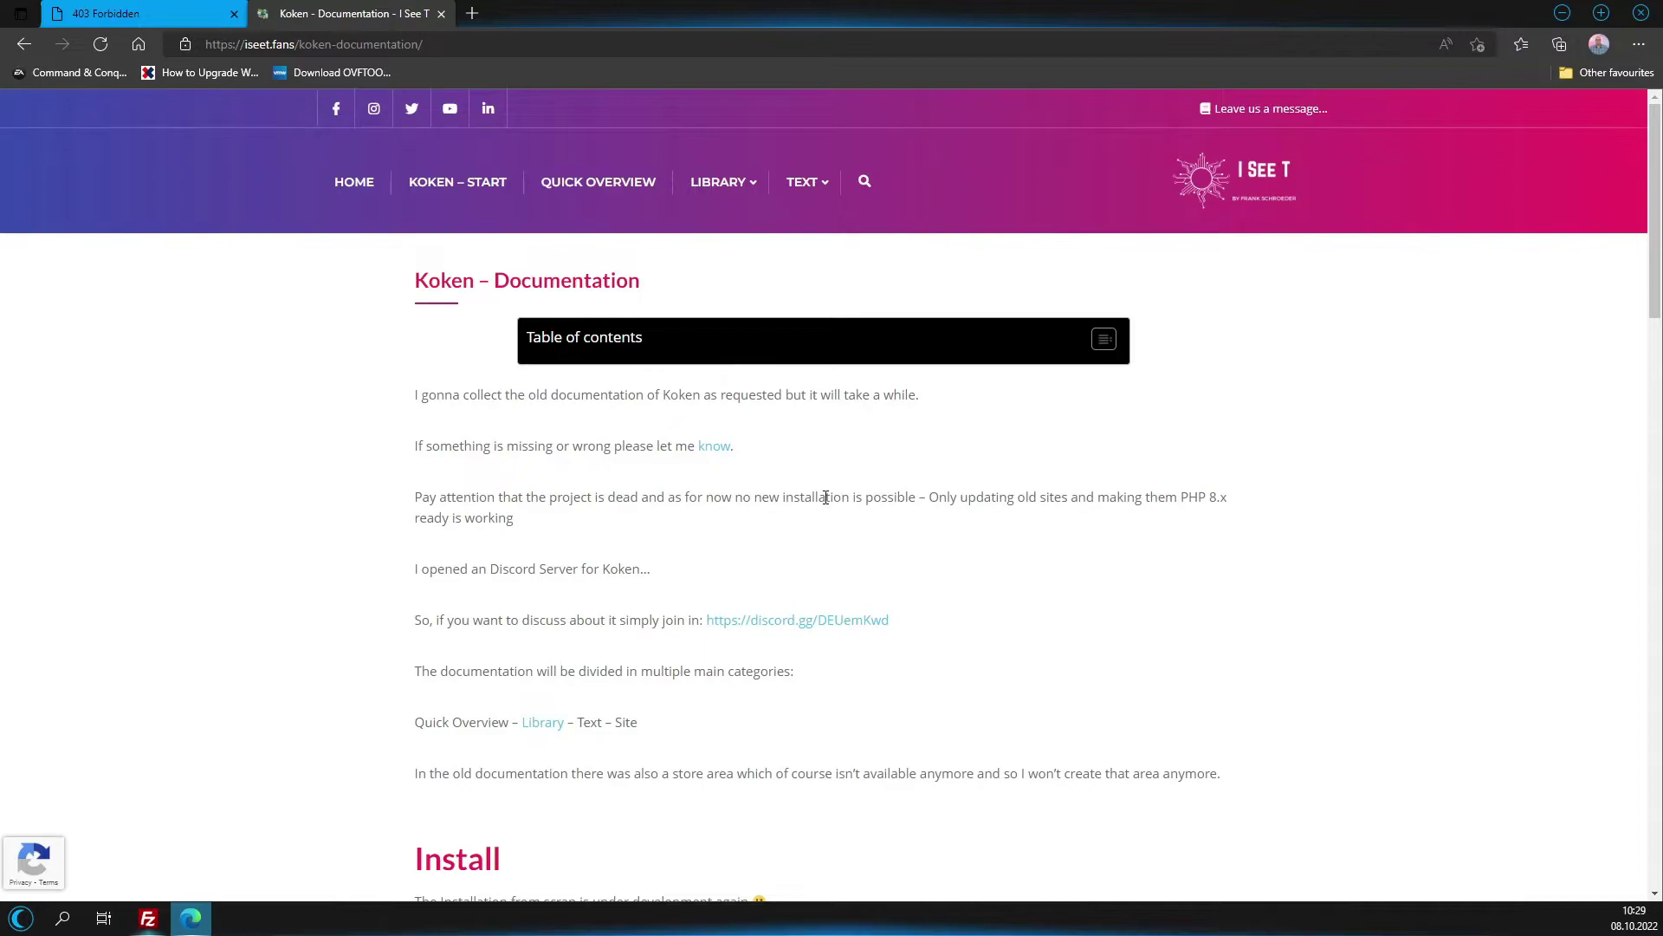
scroll(971, 538, down, 15)
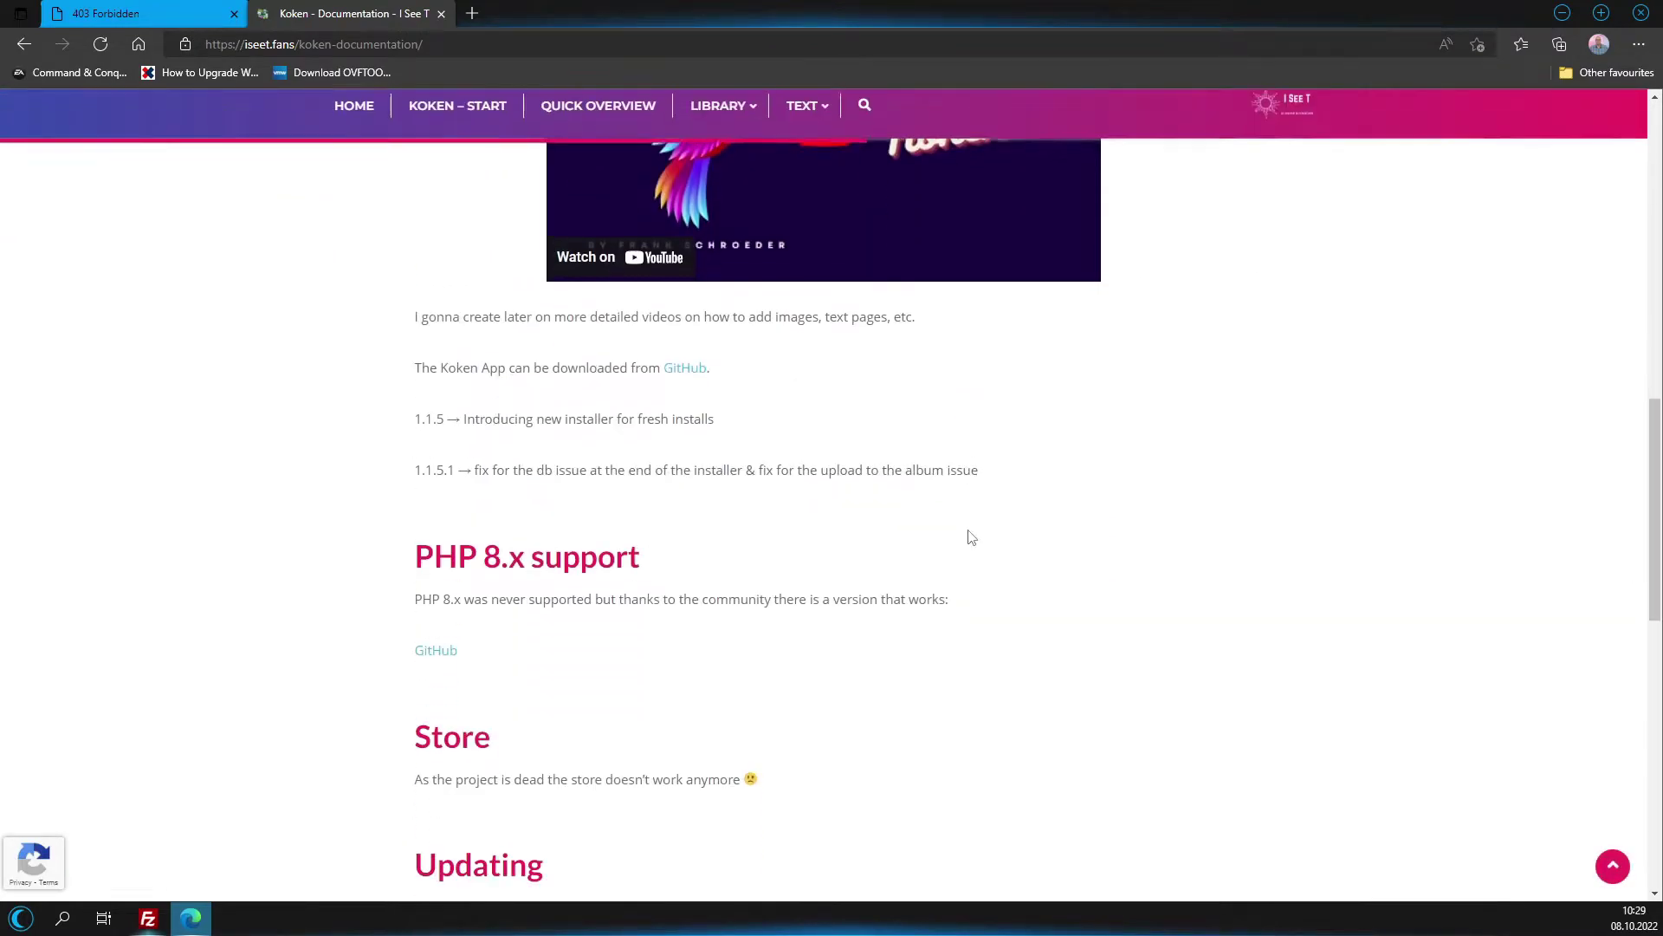
scroll(968, 528, down, 8)
scroll(857, 531, up, 5)
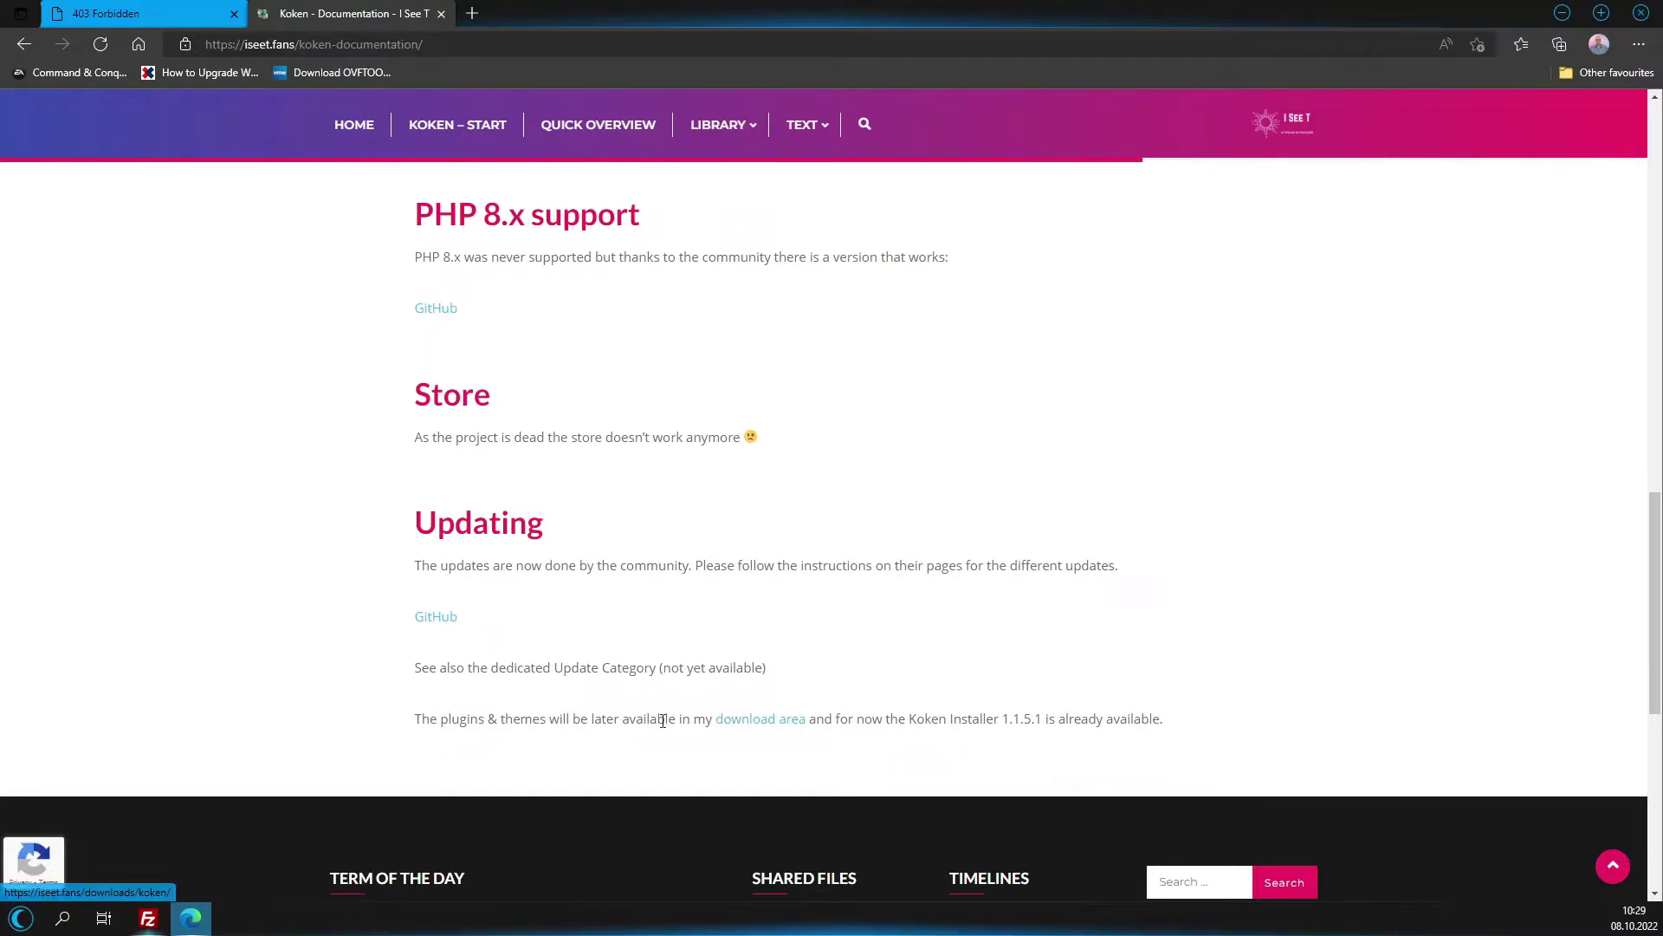
Open the Koken Installer page from the documentation's download area and look over the offered Koken-App-1.1.5.1 packages.
click(781, 732)
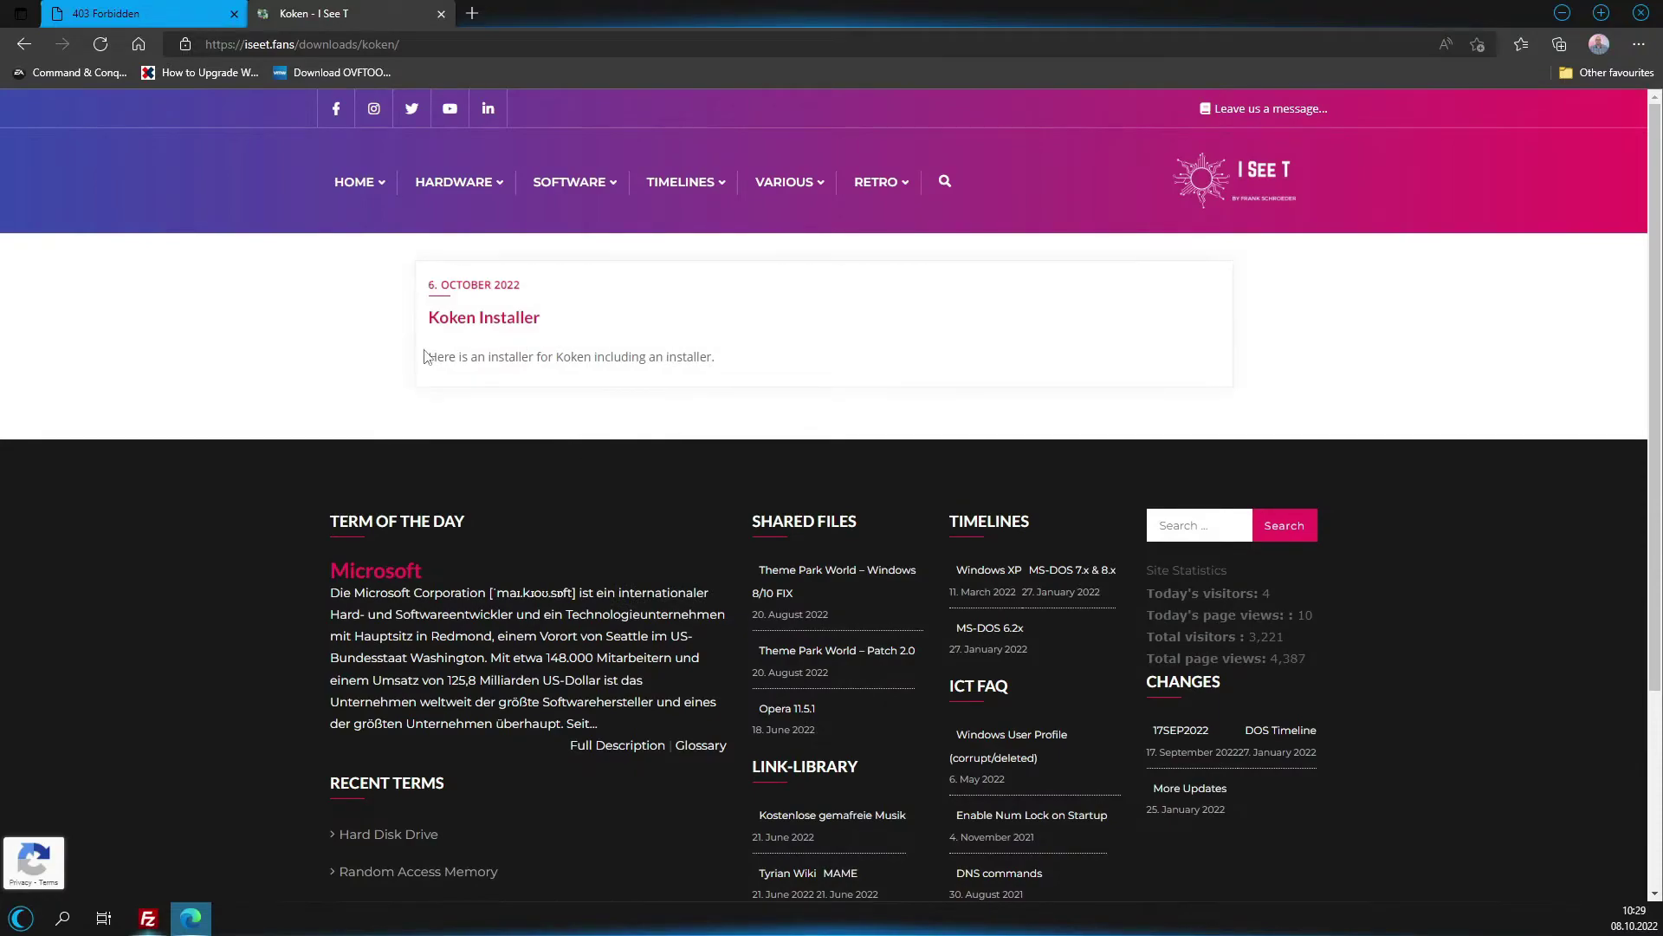
click(488, 328)
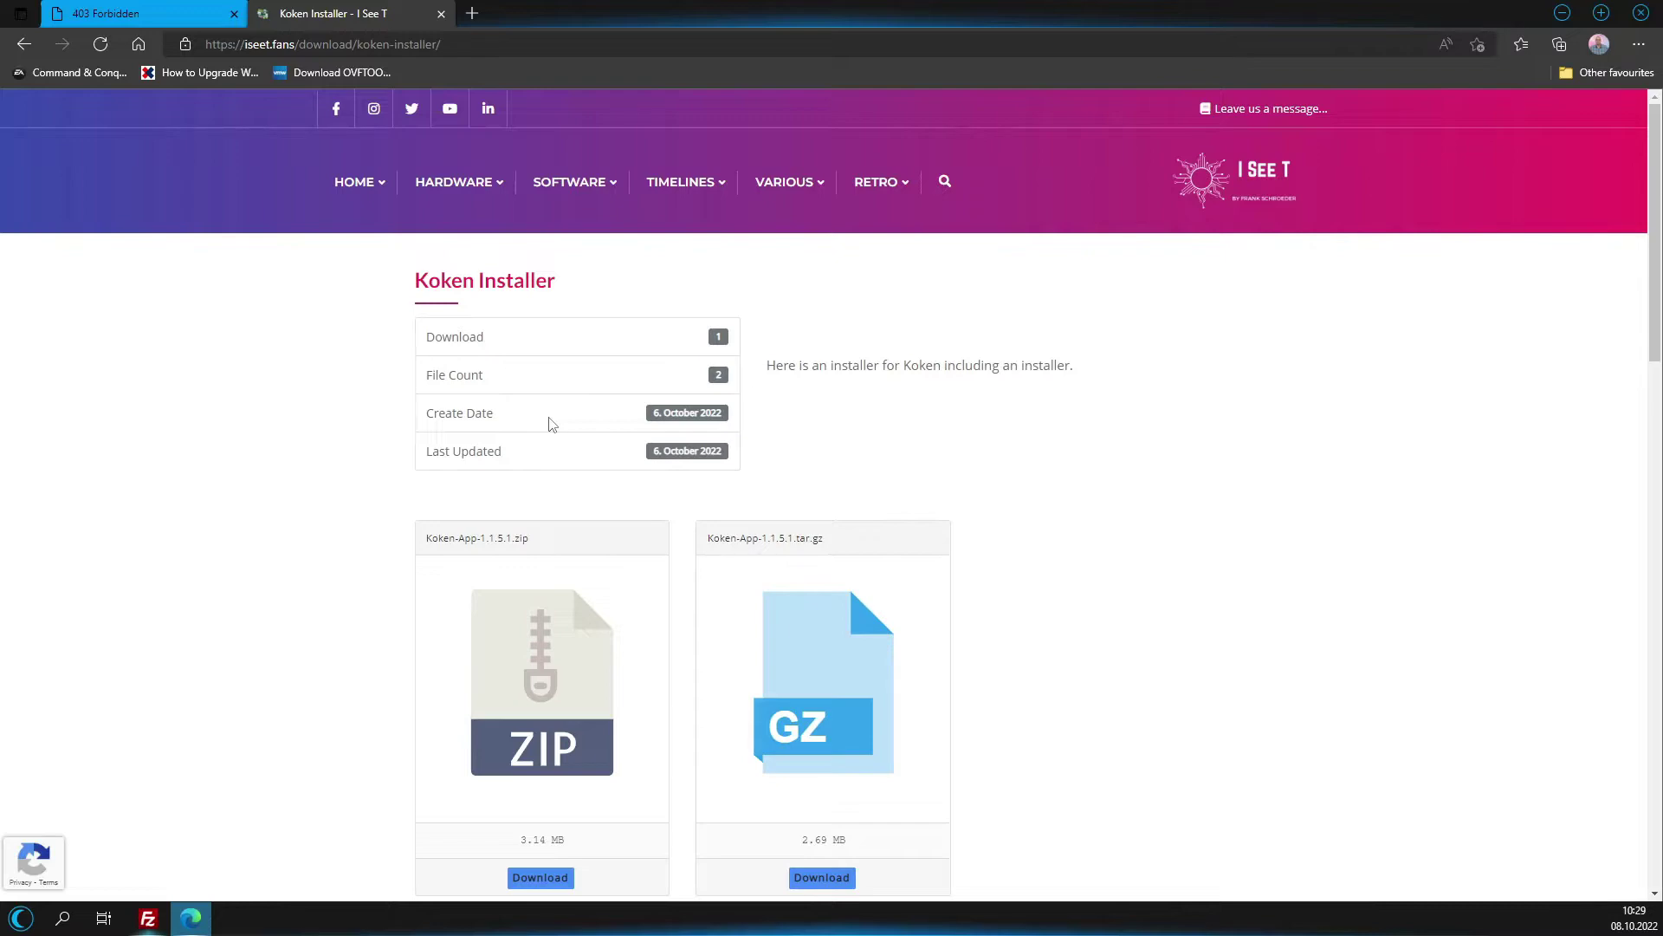
scroll(547, 505, down, 2)
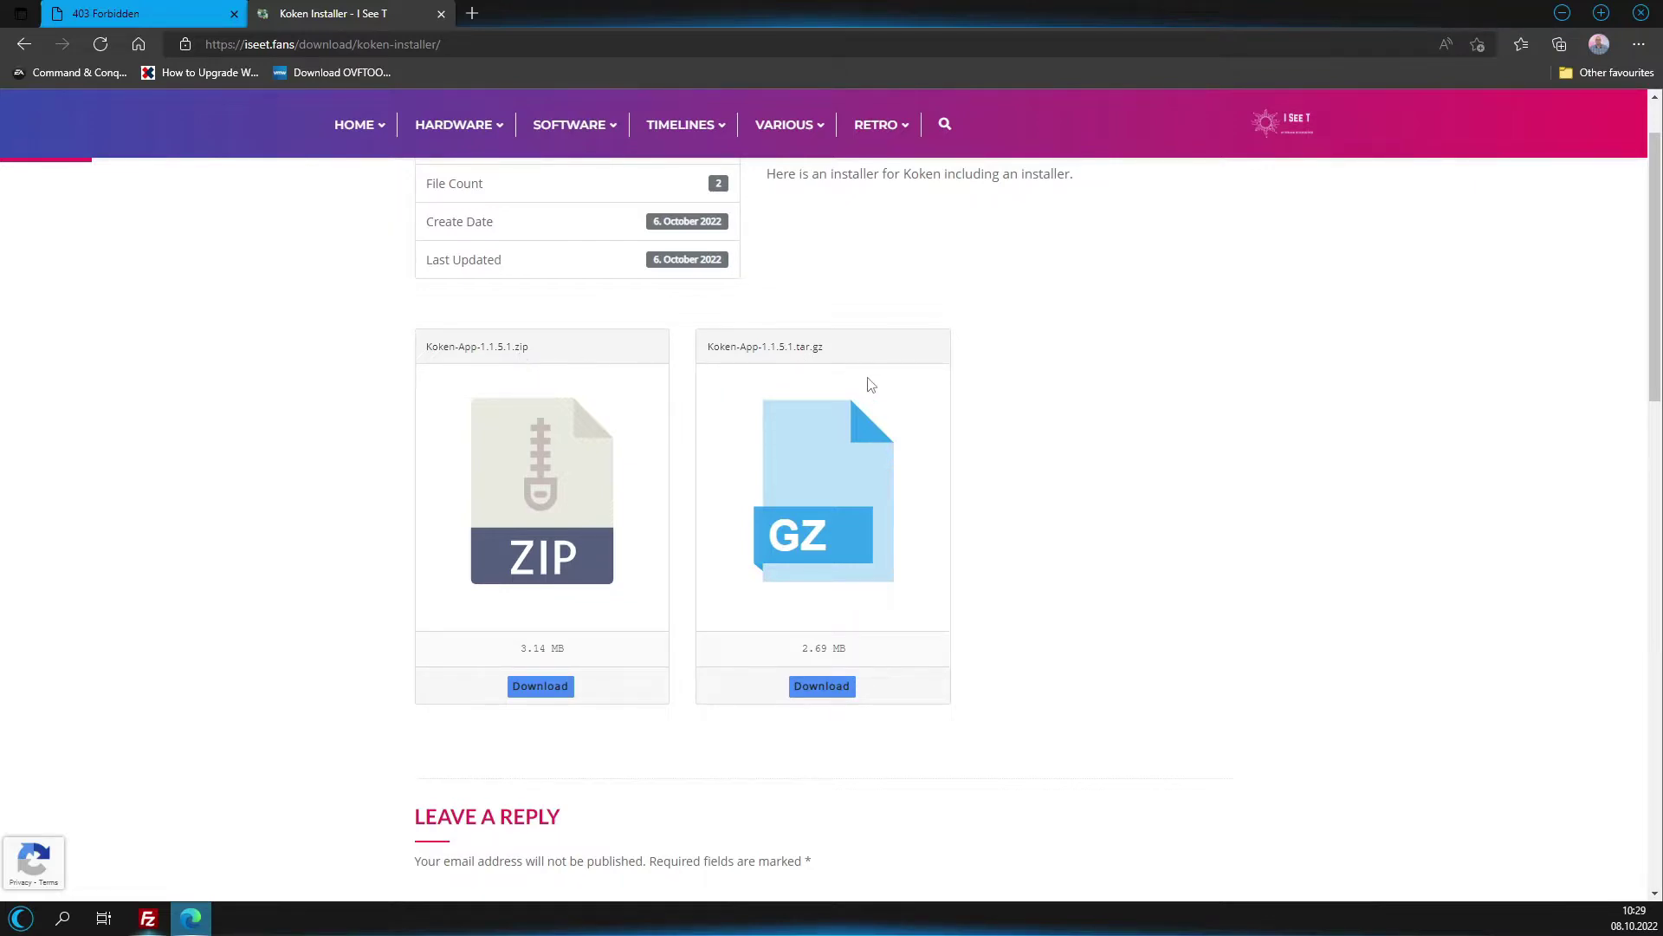
scroll(927, 408, up, 2)
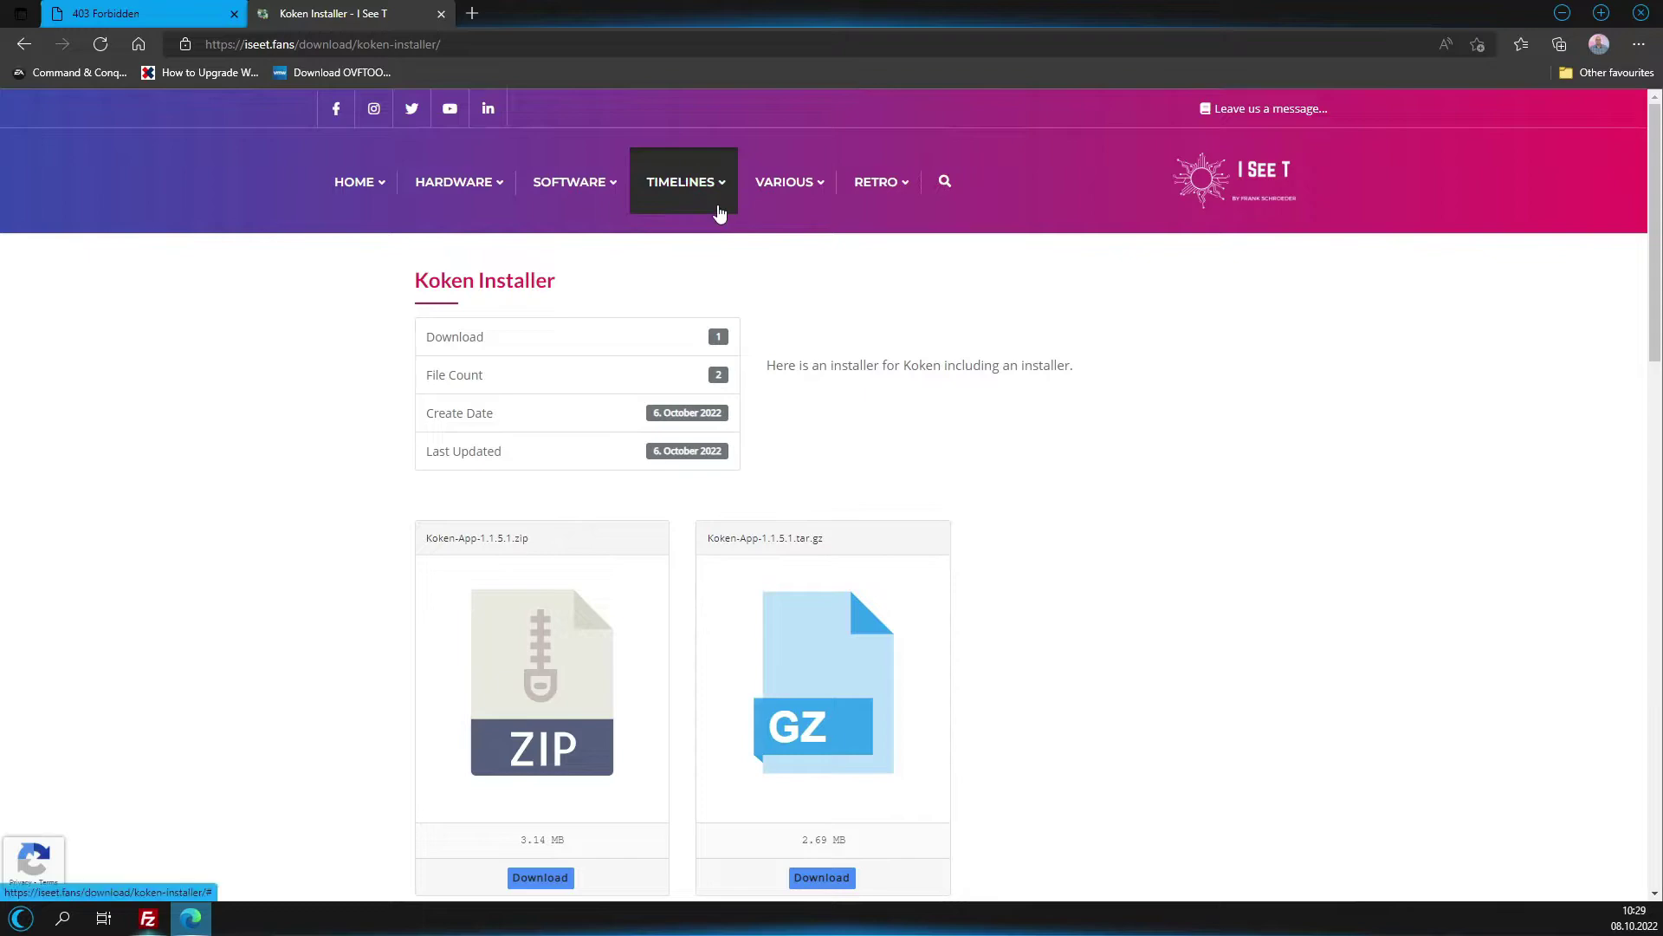
scroll(861, 362, down, 7)
scroll(984, 412, up, 7)
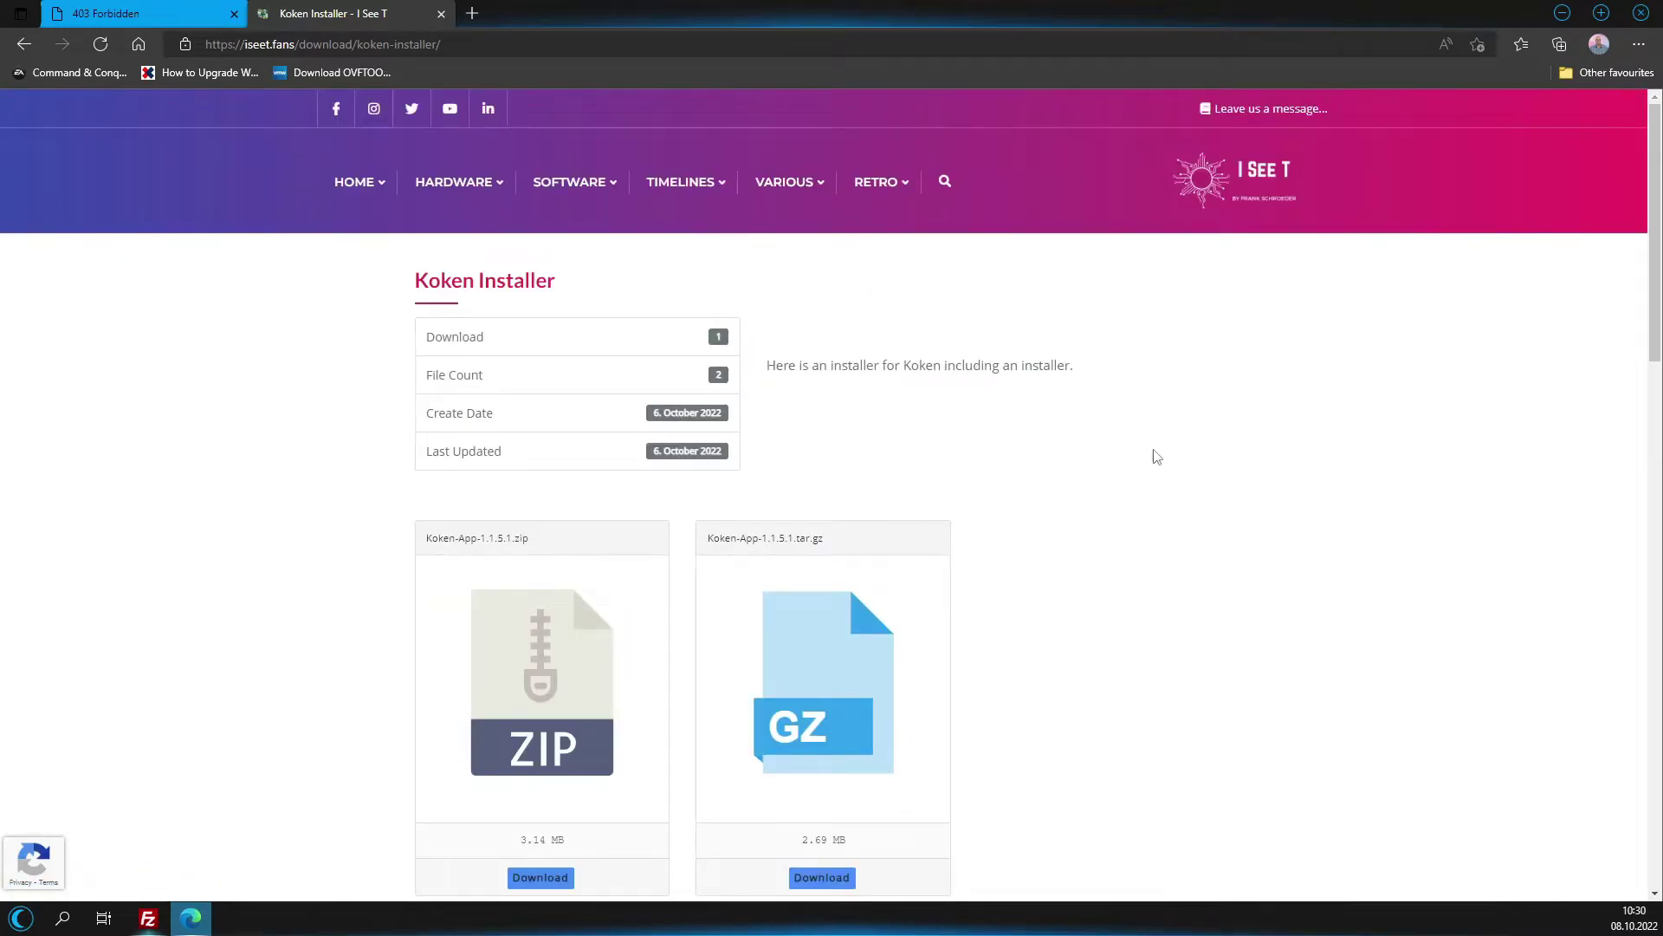
Open the site's Shared Files page and look through its Koken and Cleanup Tools download categories.
mouse_move(787, 201)
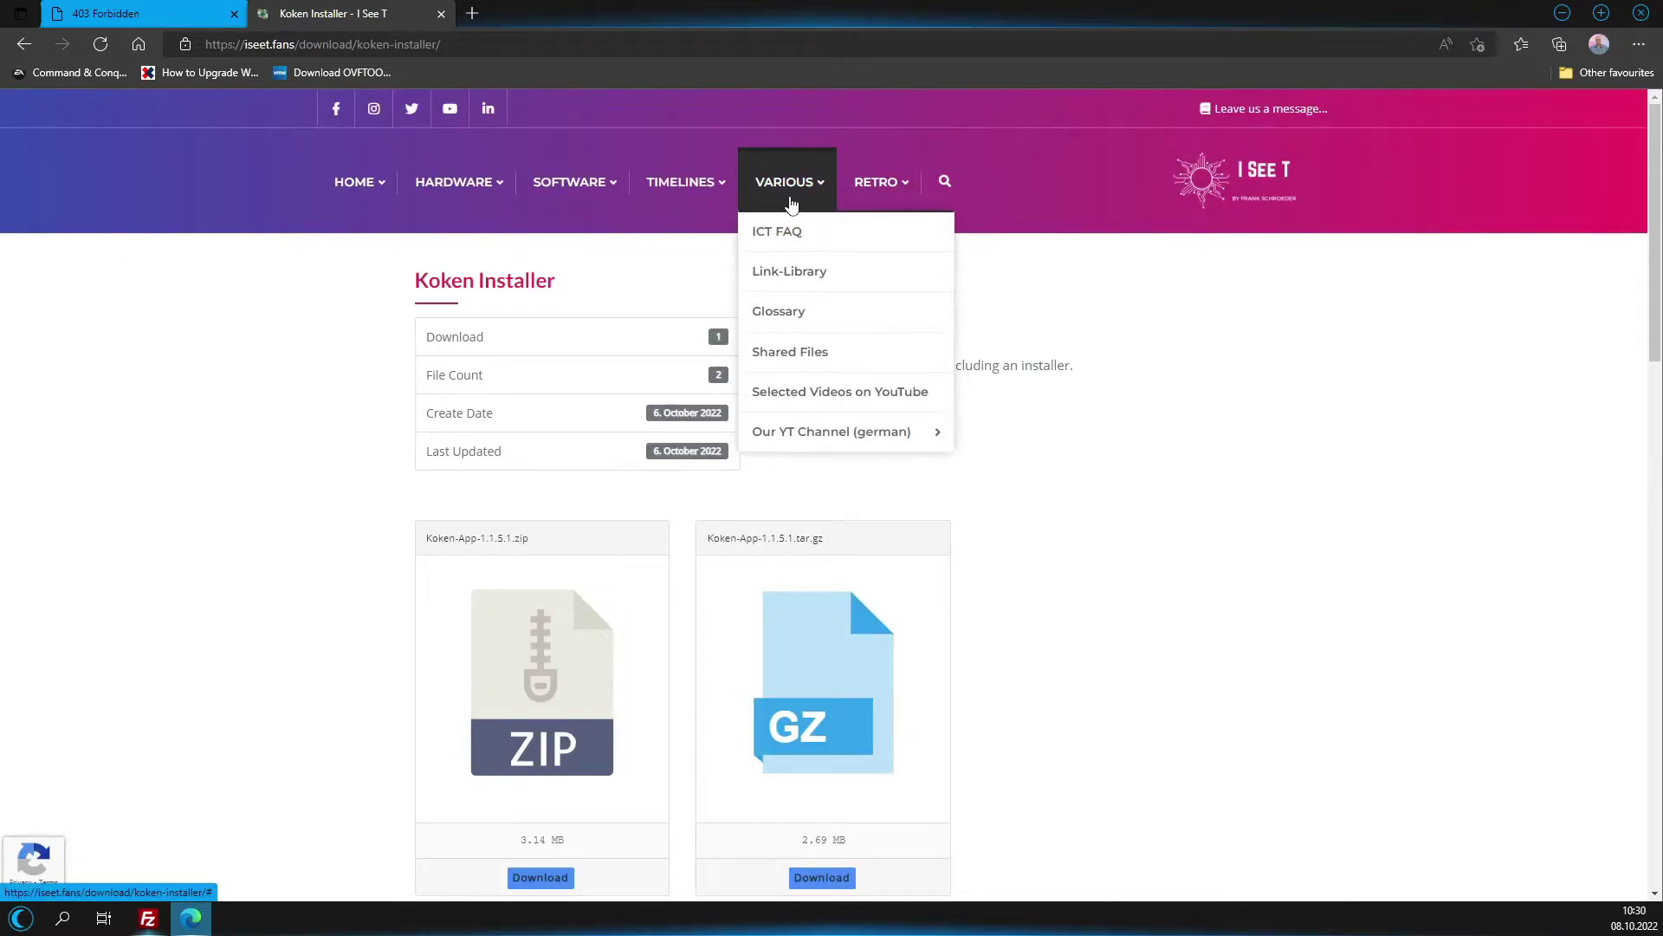
click(796, 352)
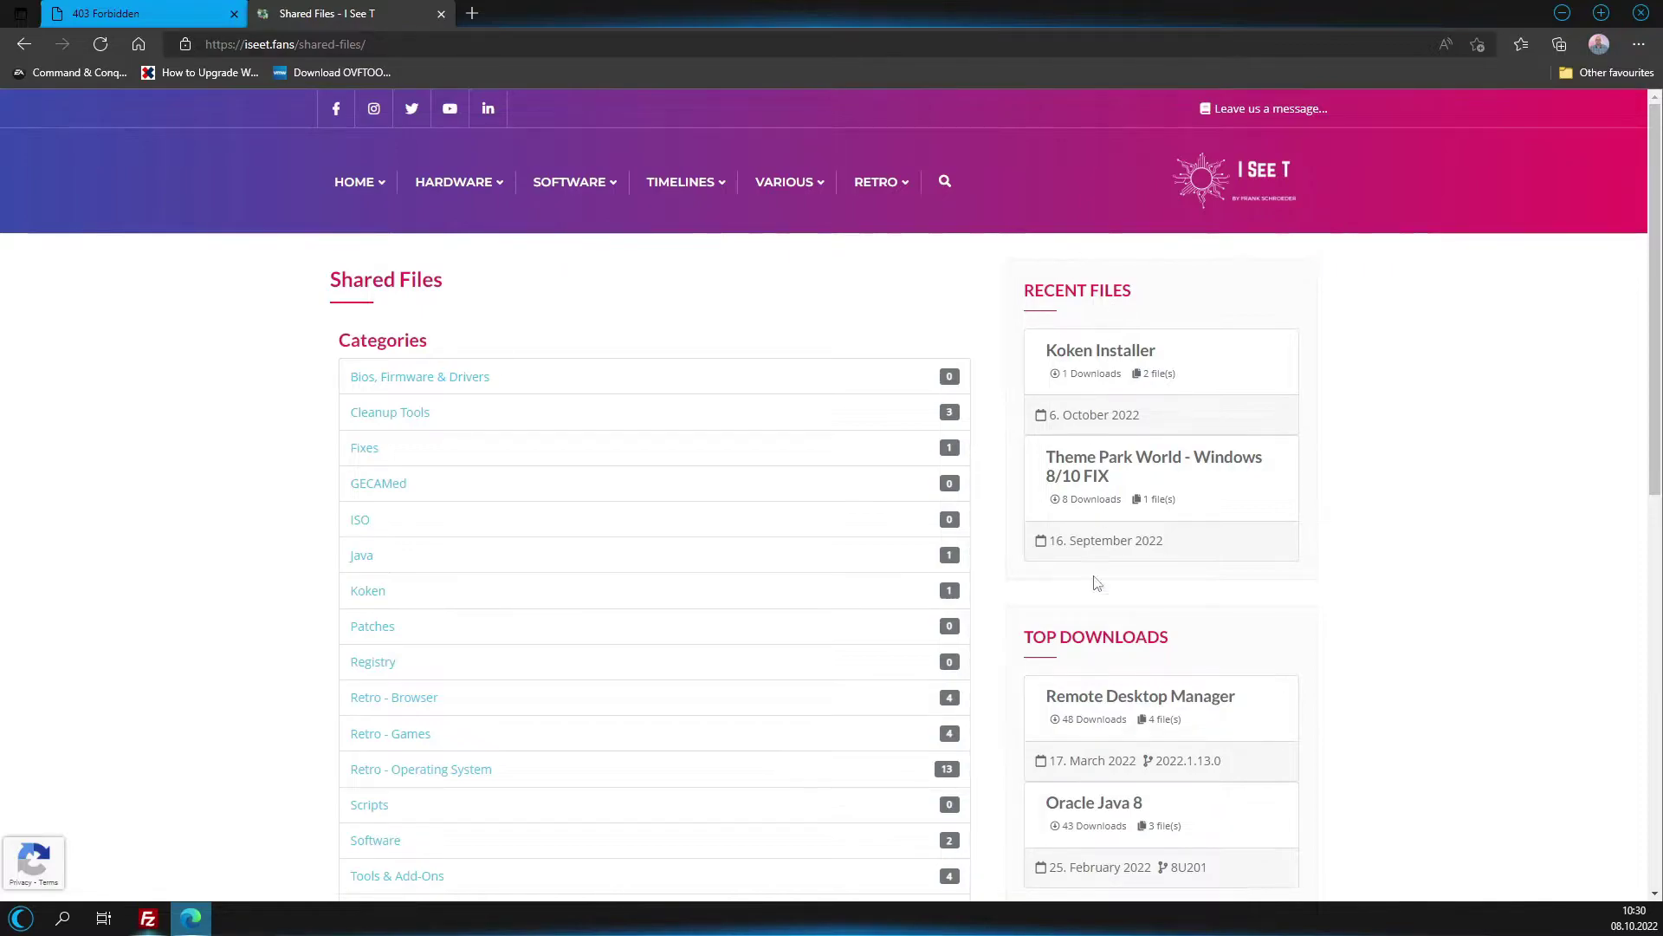
click(406, 591)
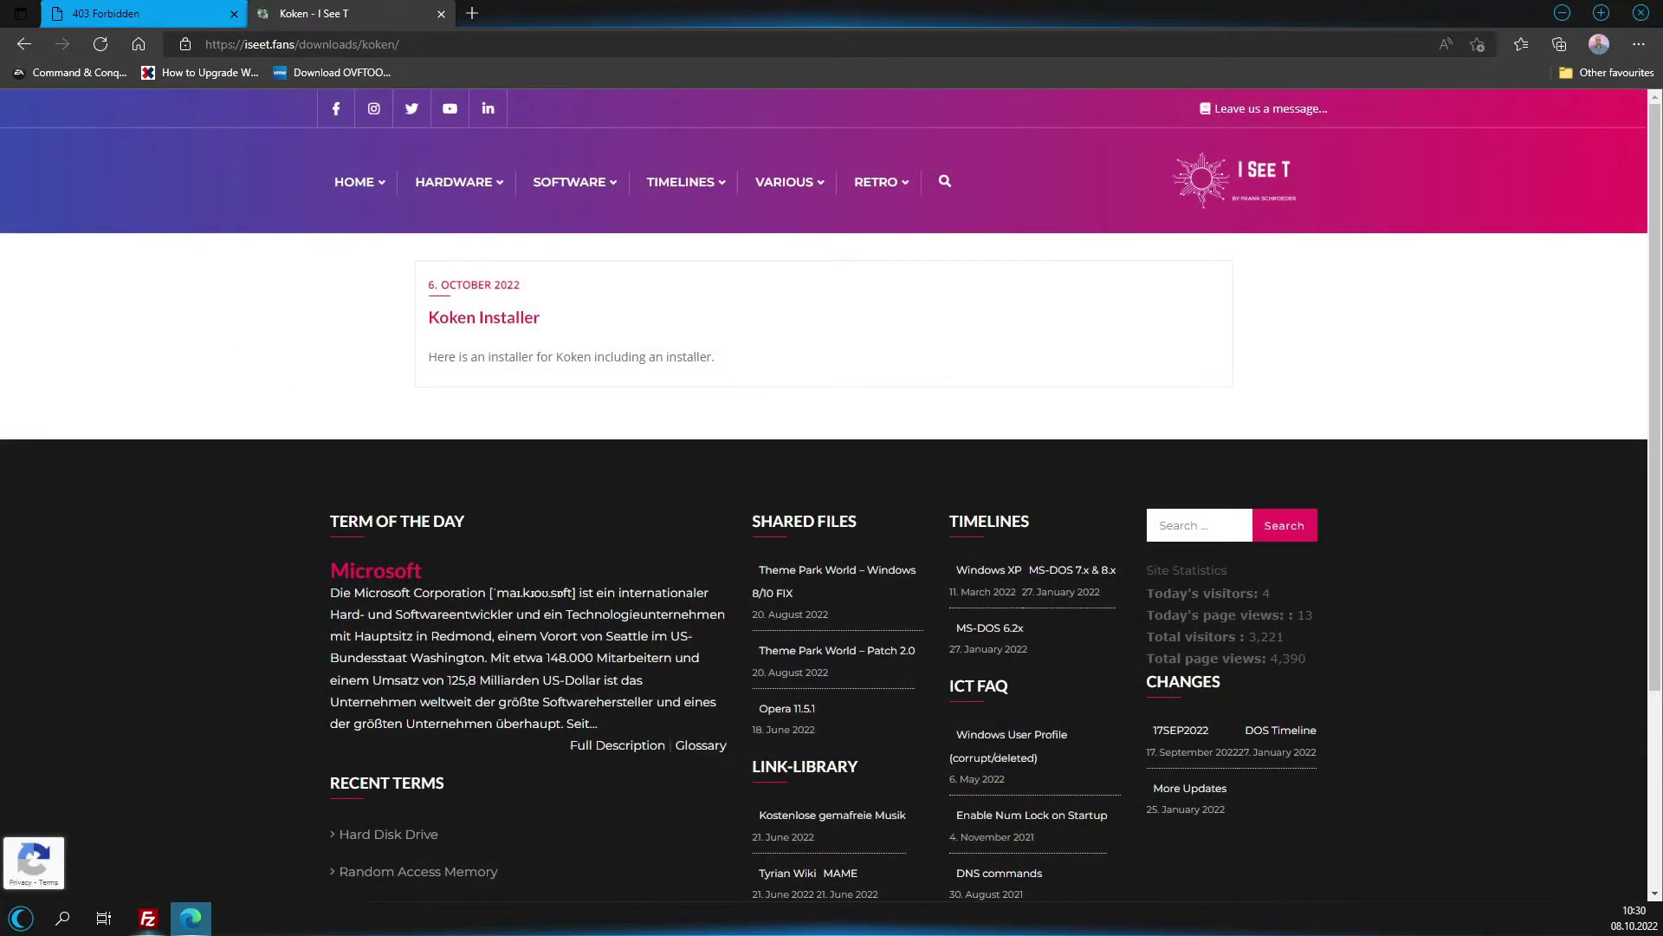
key(alt+Left)
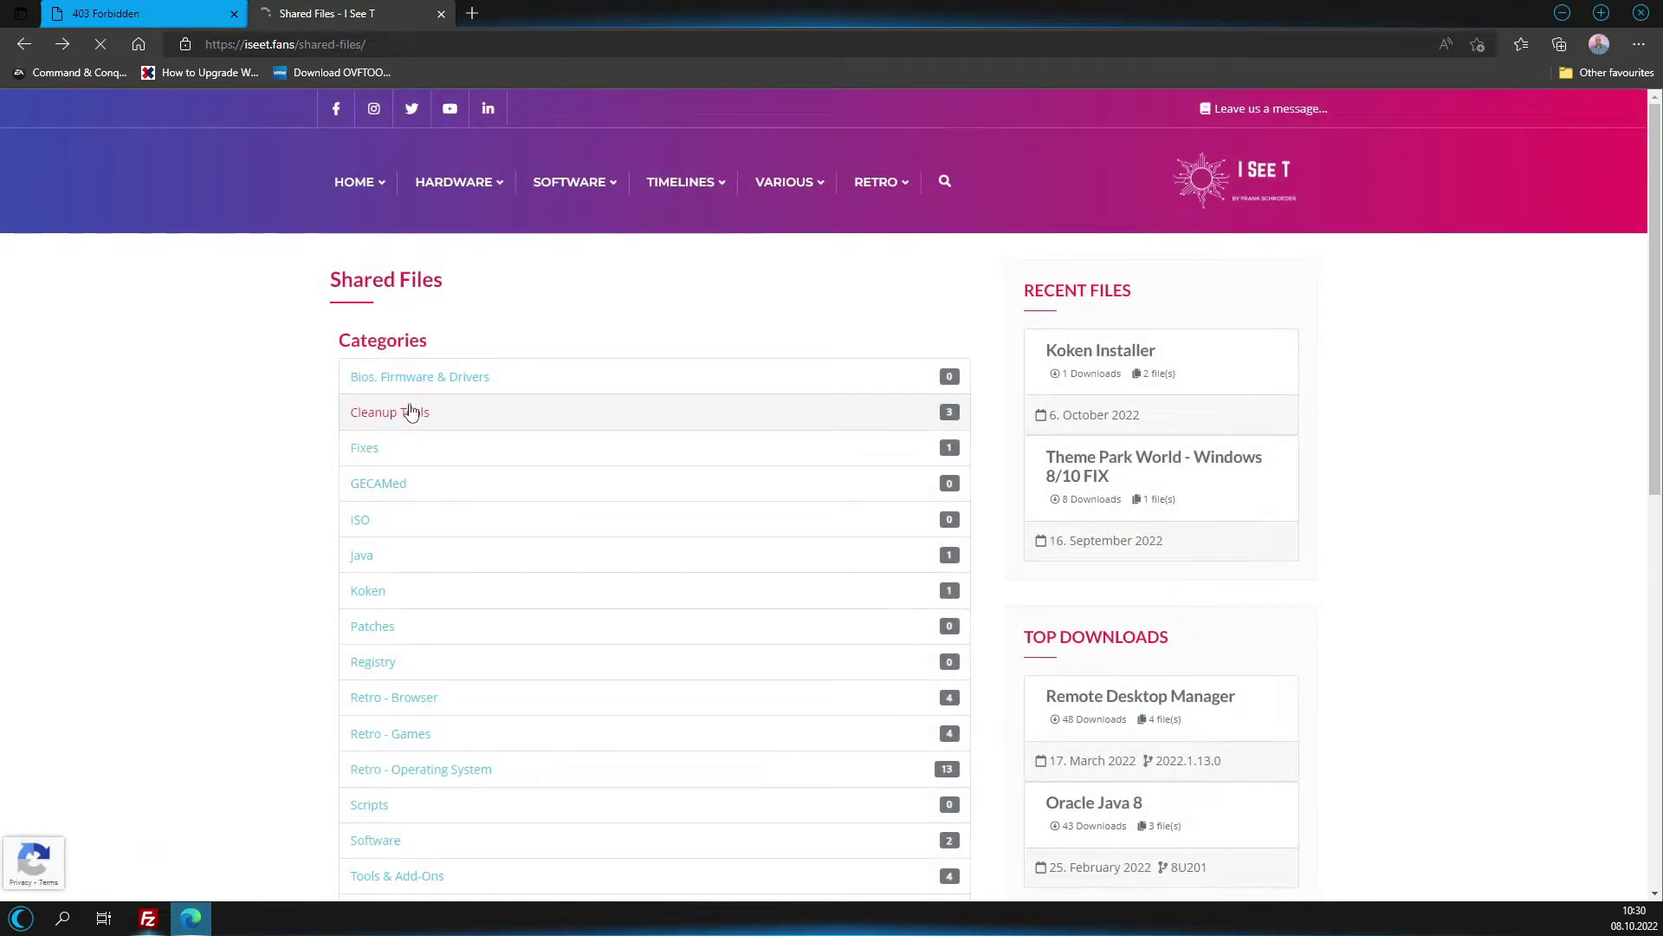
click(411, 411)
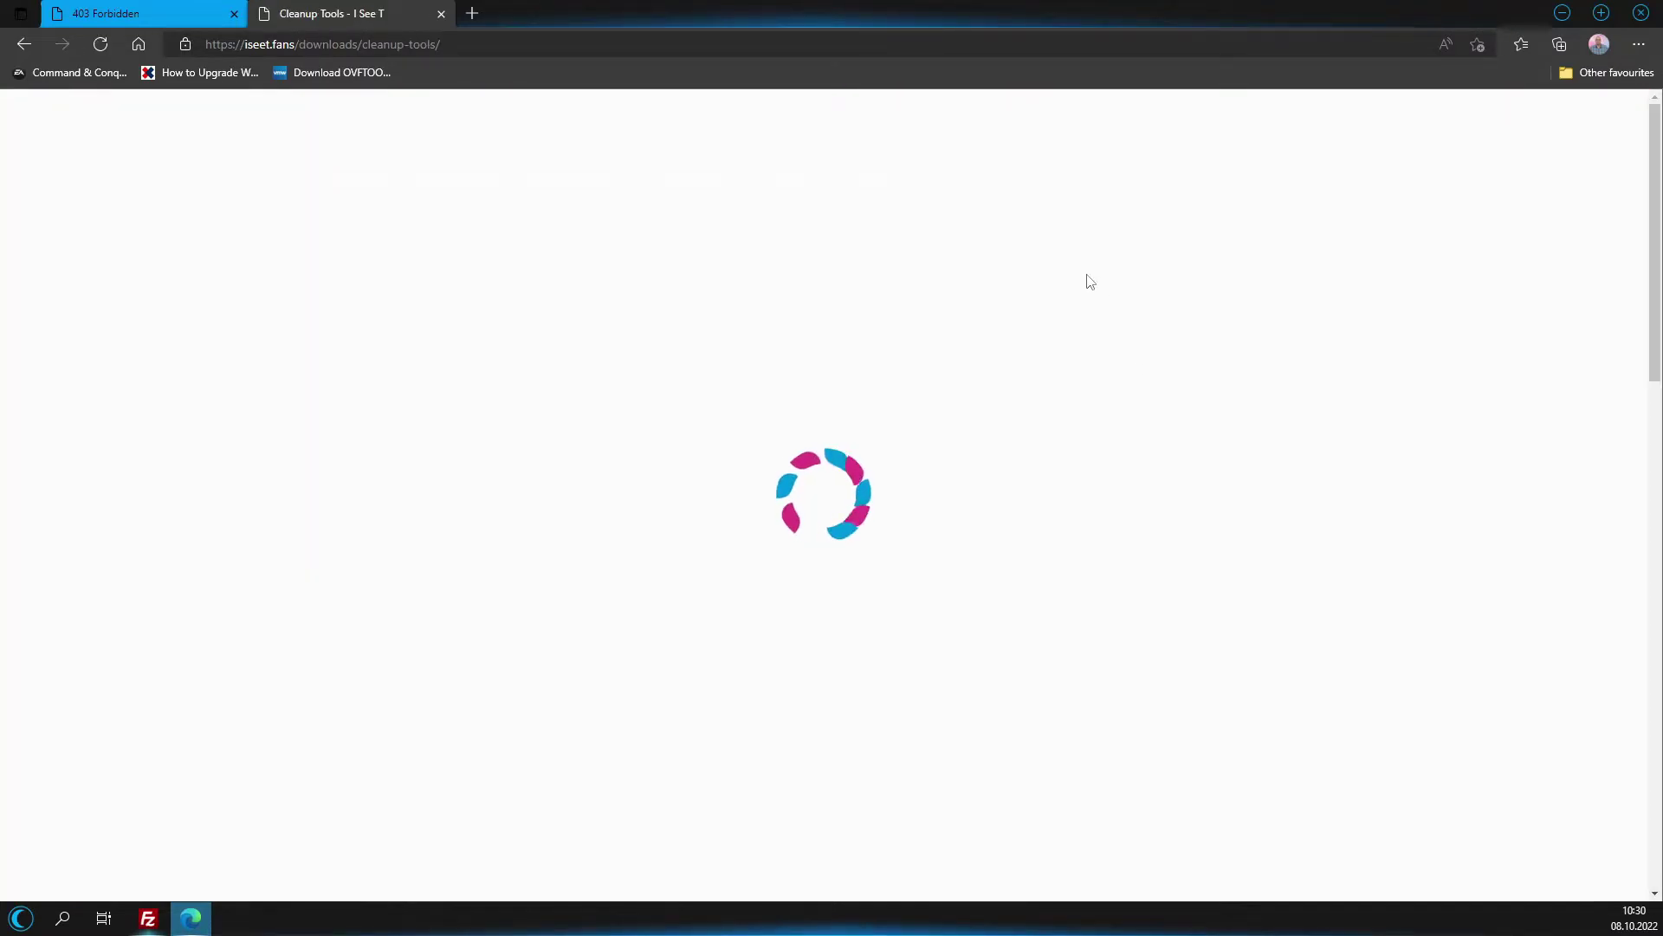
scroll(1095, 434, down, 7)
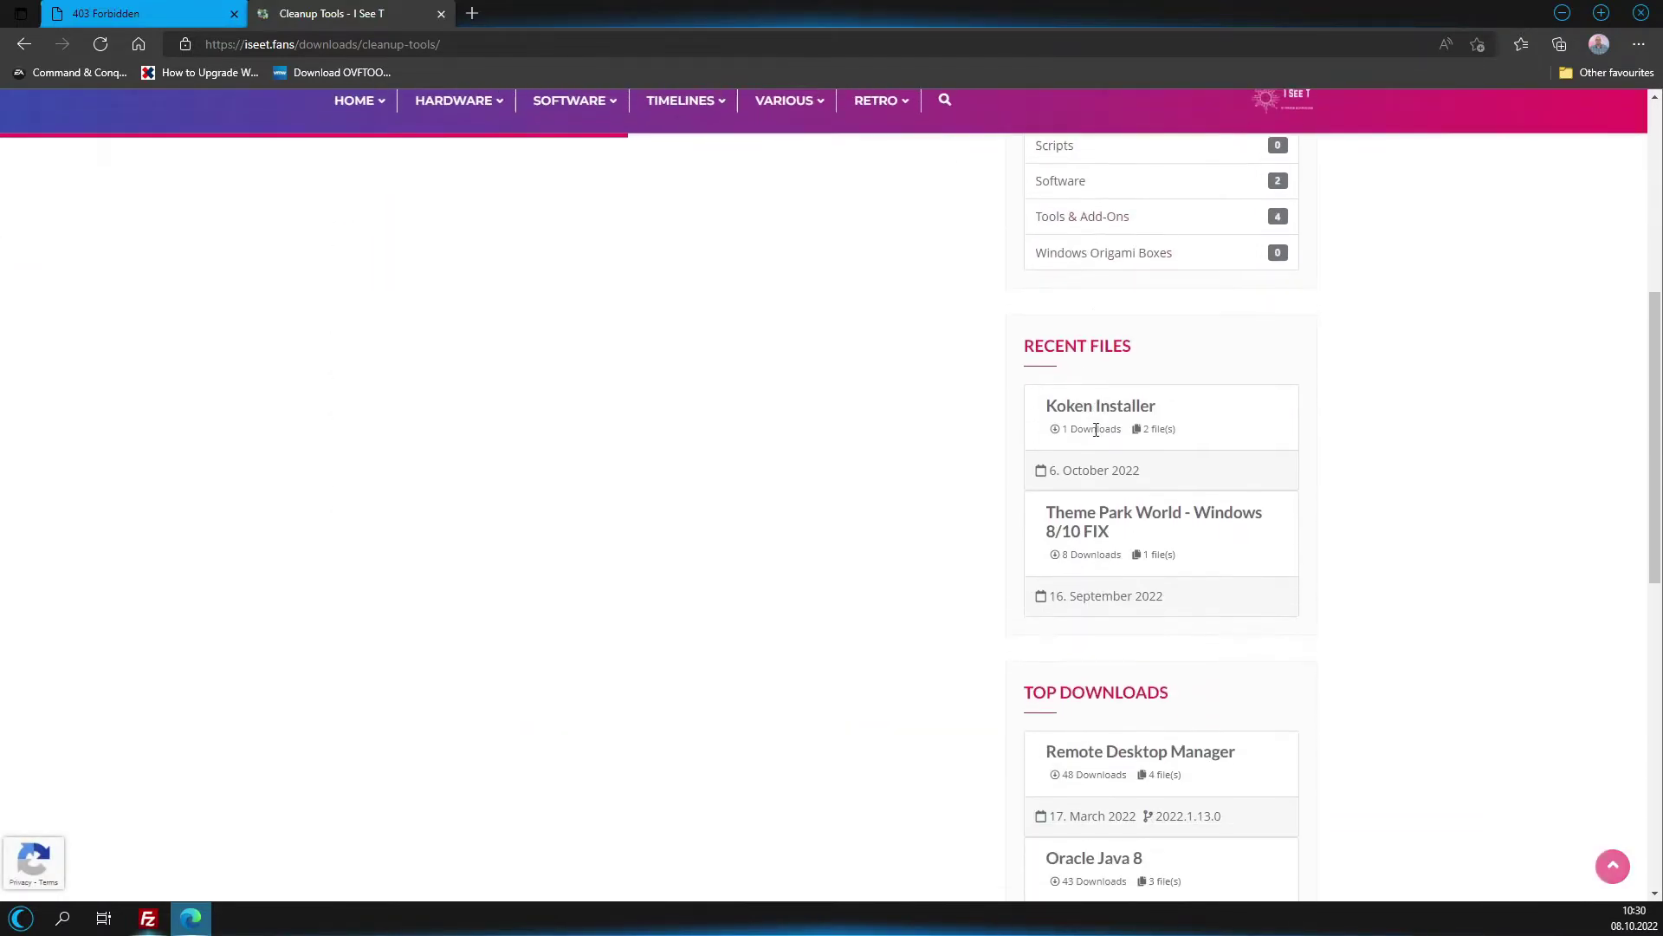
scroll(1096, 431, down, 3)
scroll(1074, 591, up, 10)
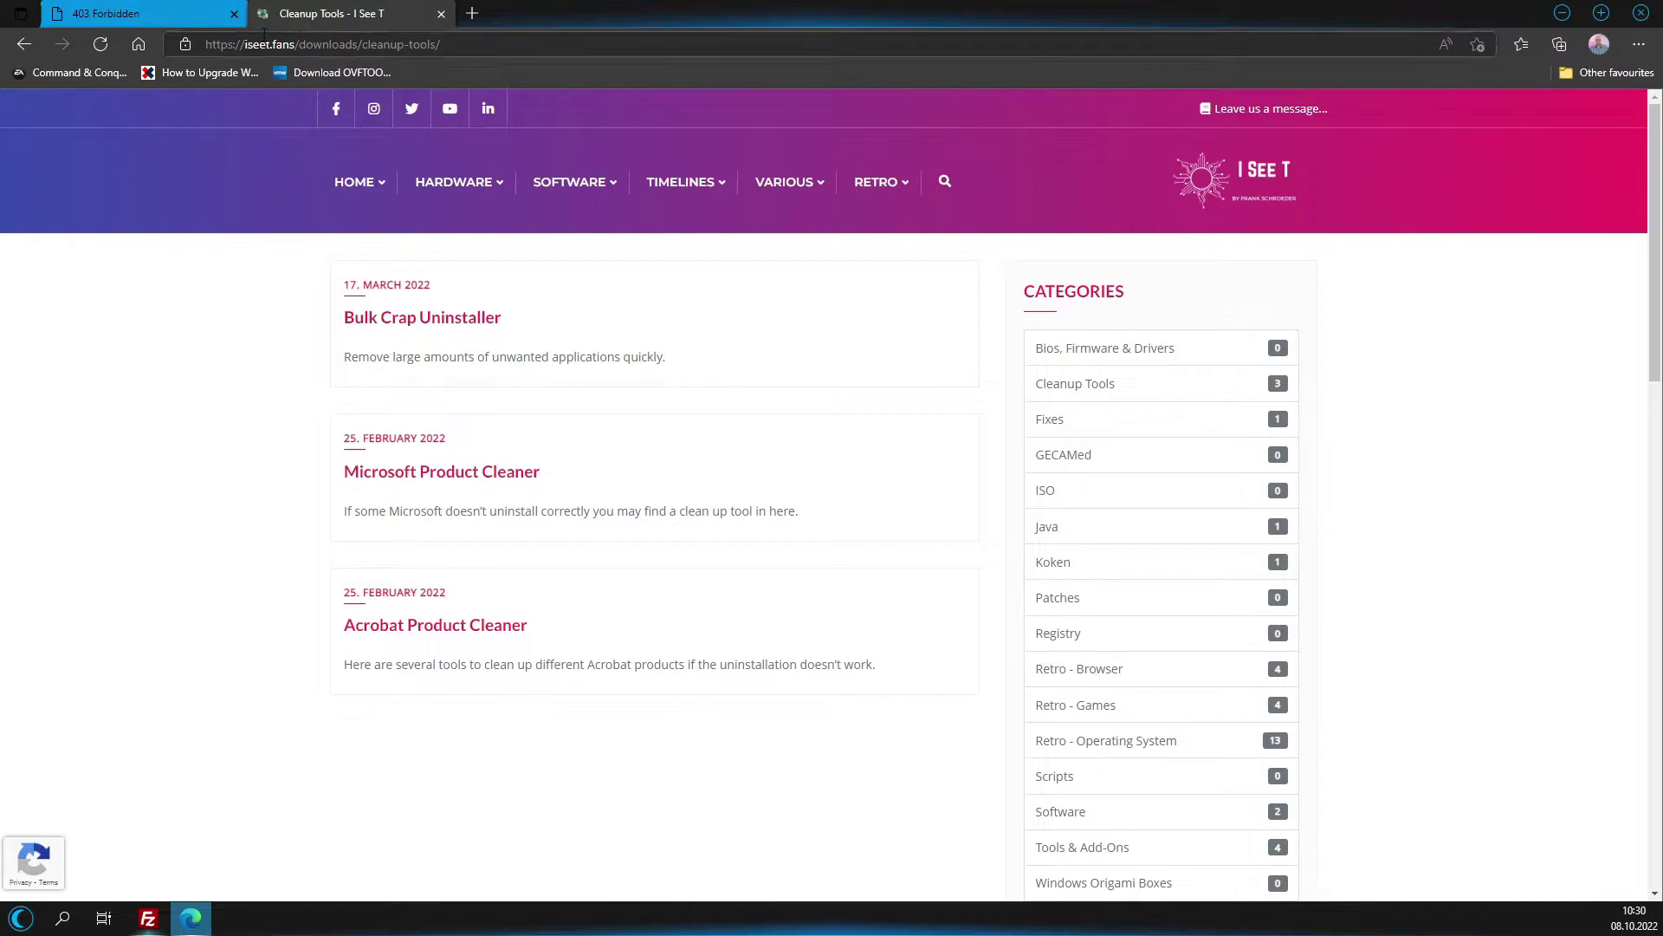
click(444, 16)
click(437, 50)
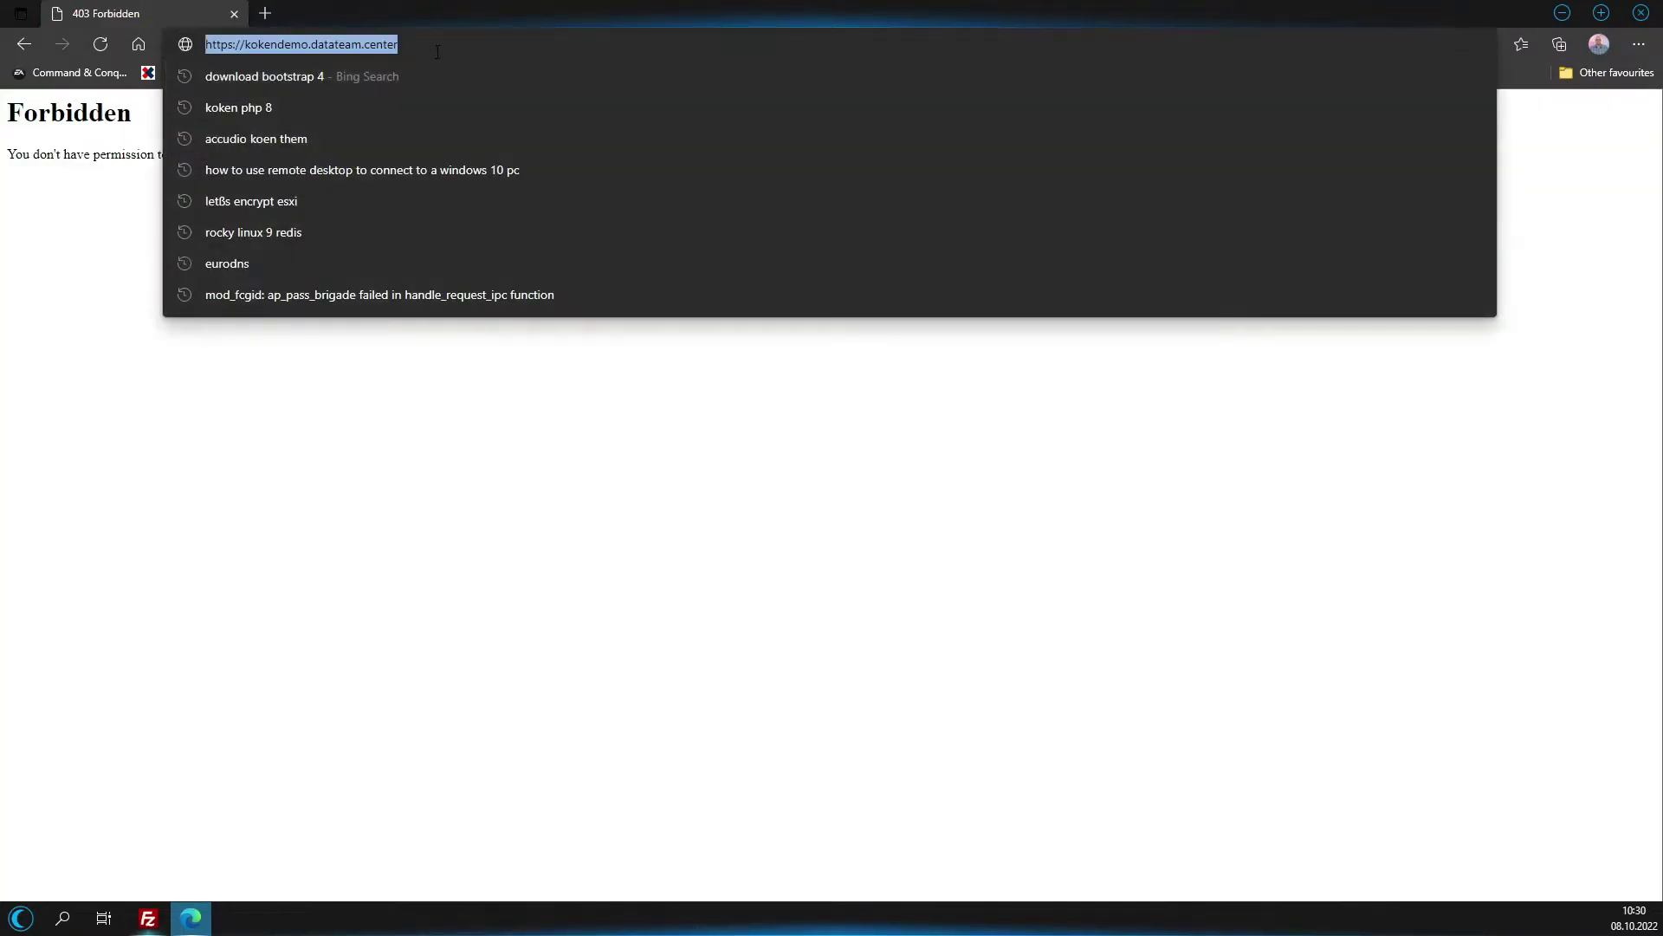
click(438, 52)
text(/in)
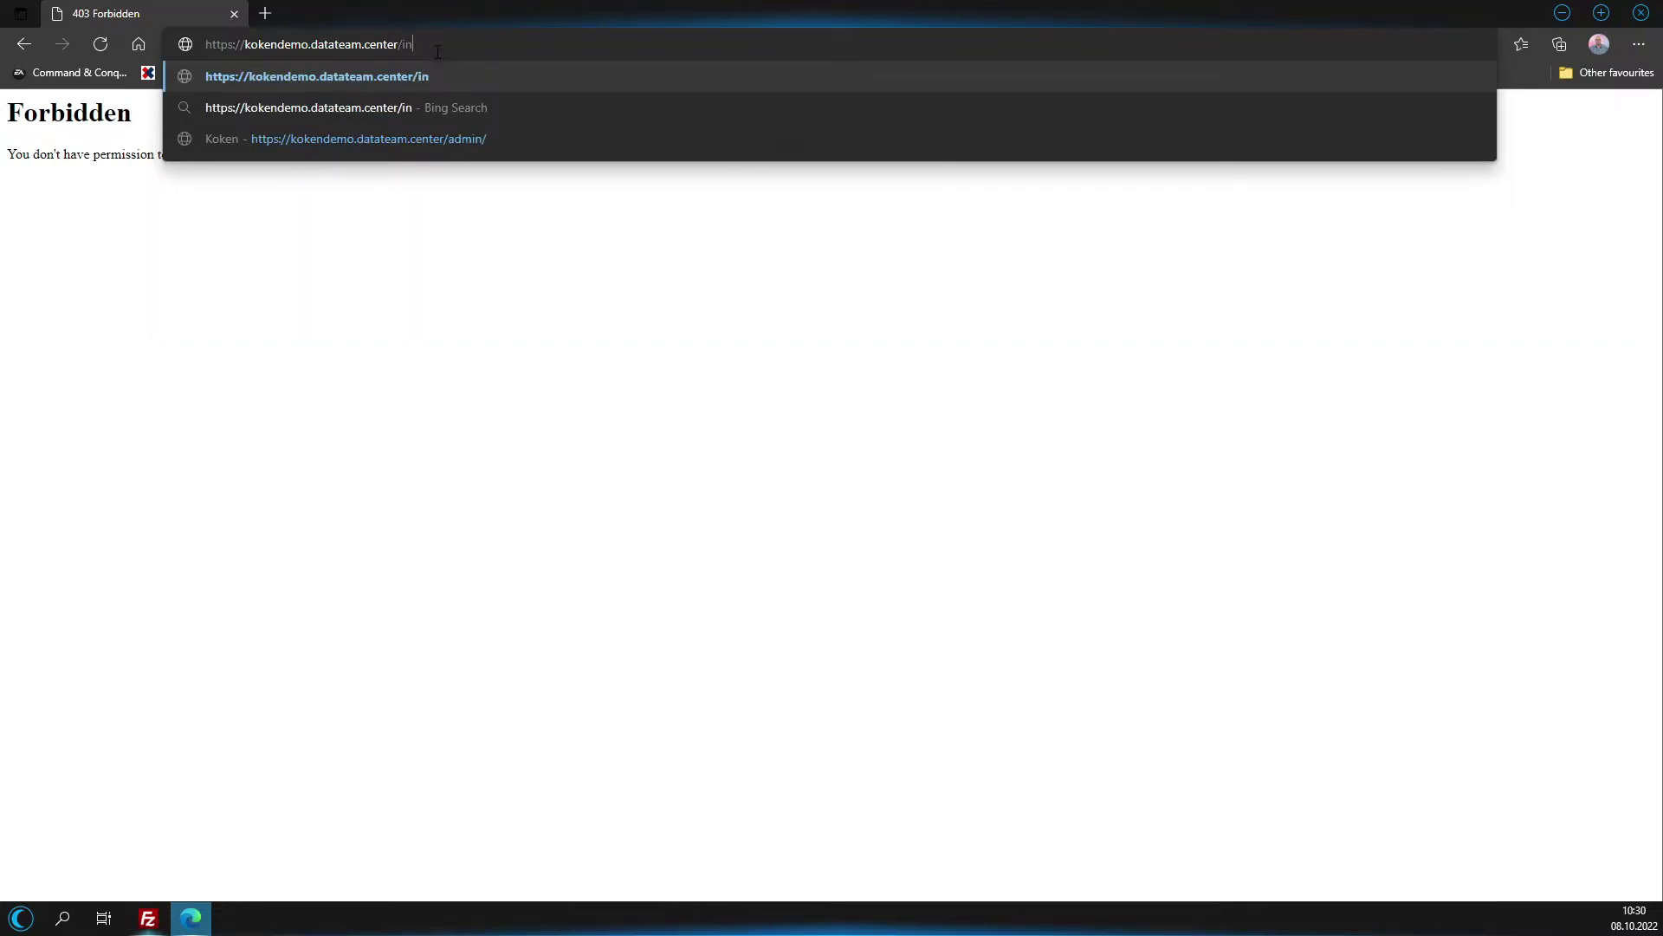
text(stall.html)
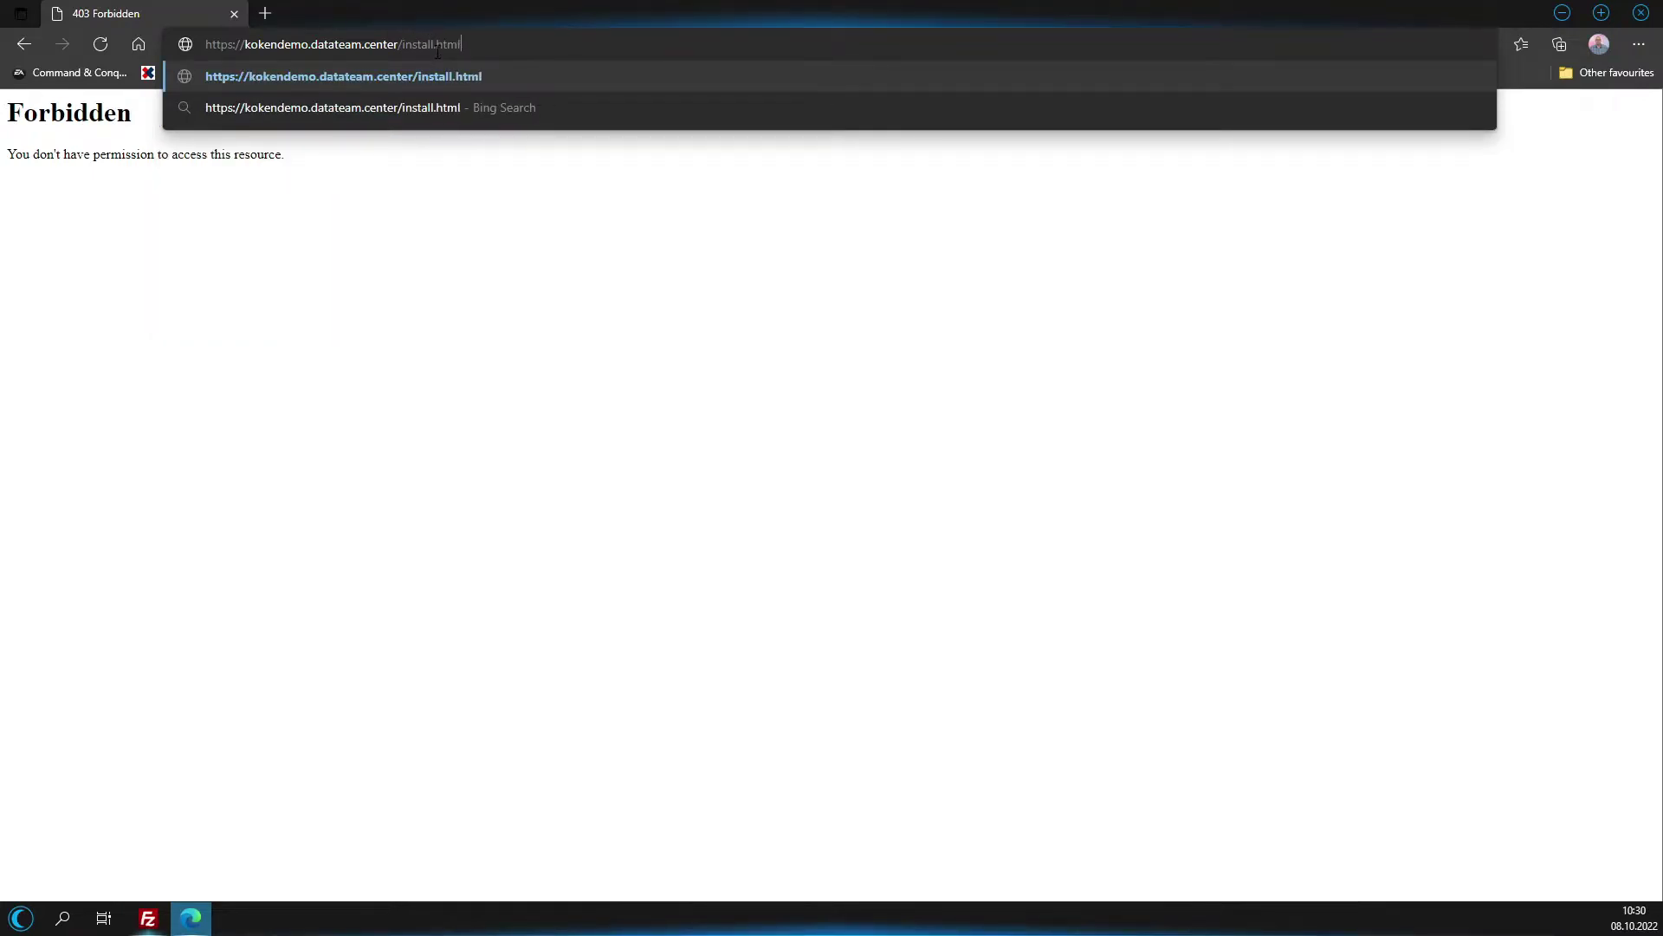
key(Return)
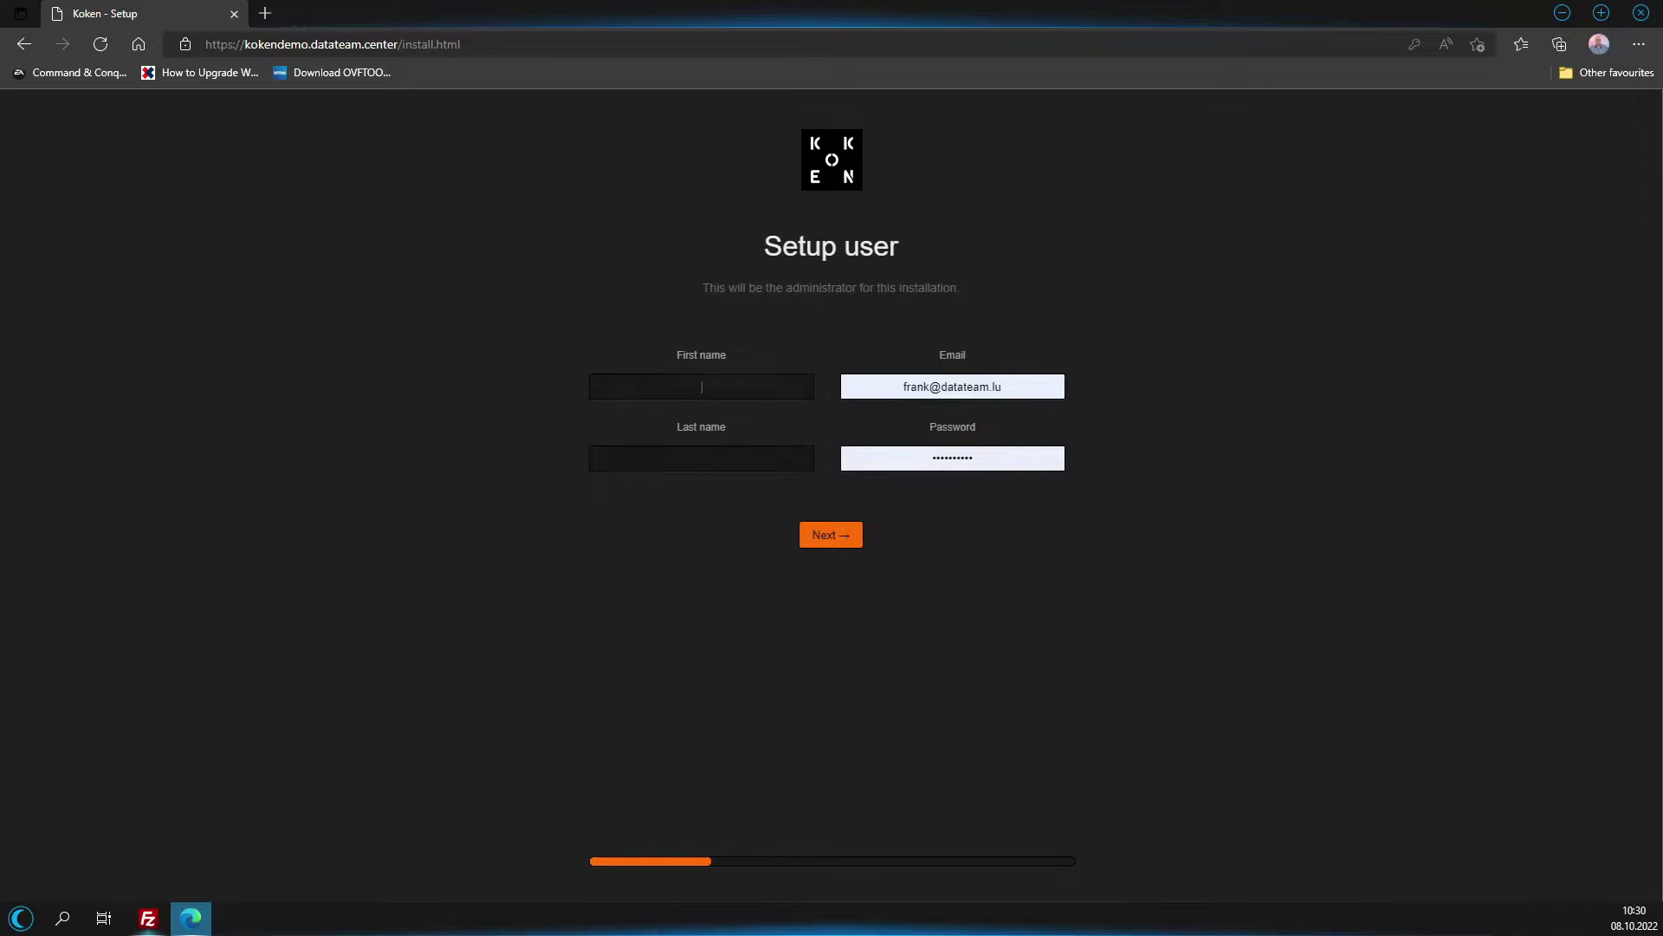
Set up the administrator with the saved first and last name, enter the account password, and continue to the database setup.
click(723, 387)
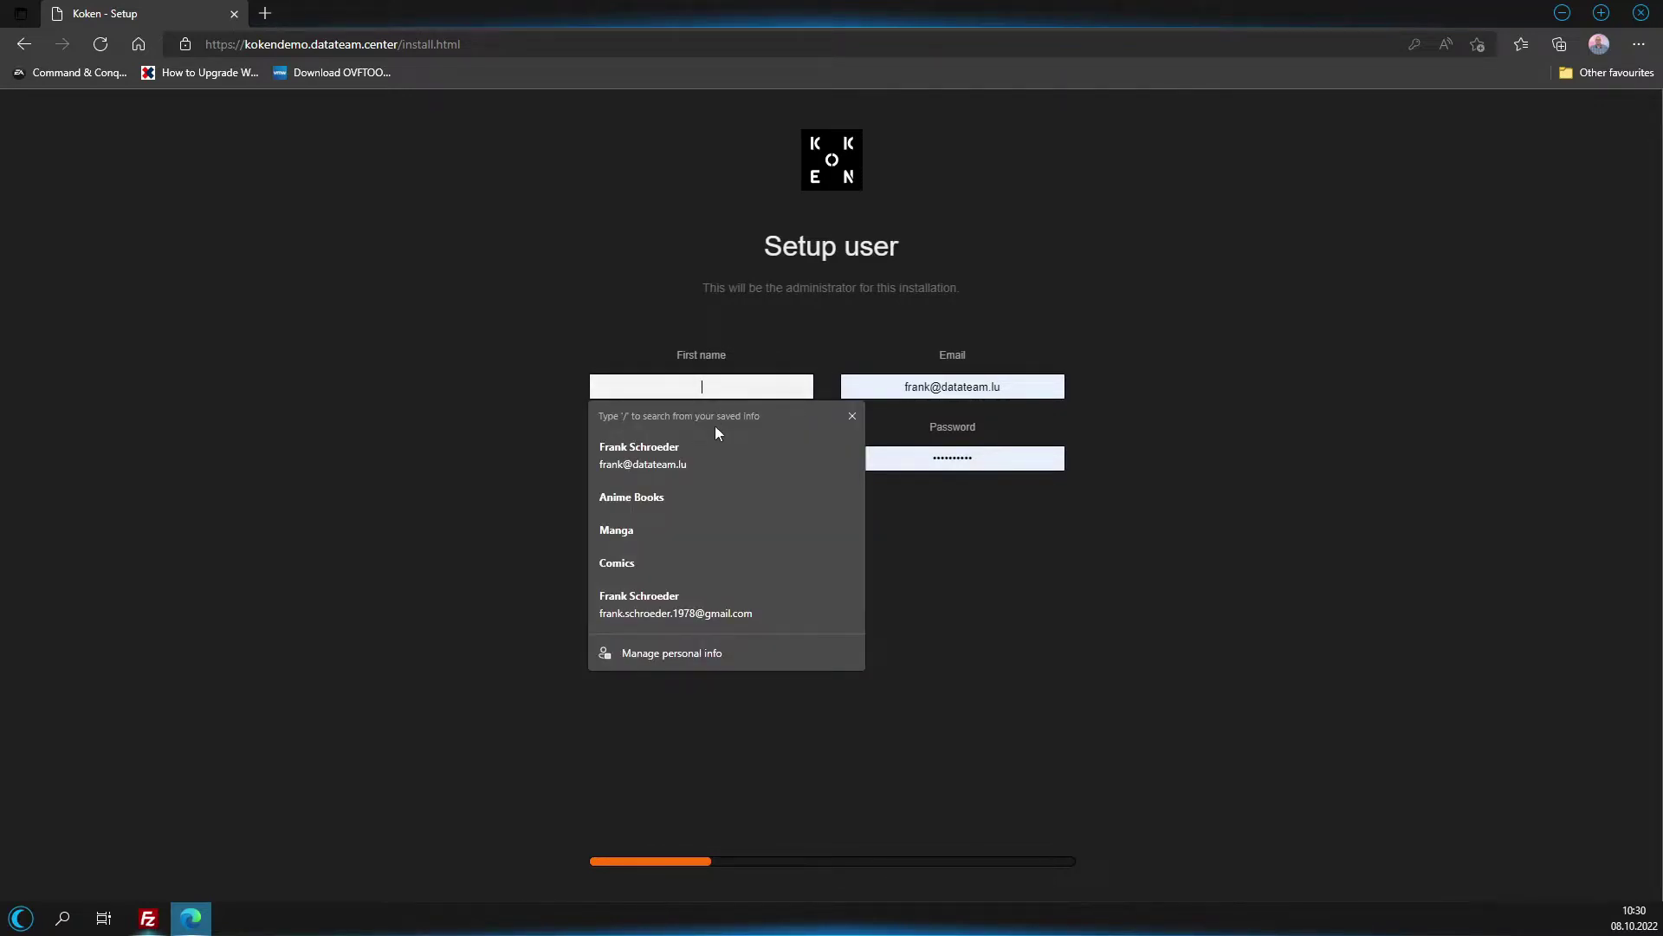
click(662, 454)
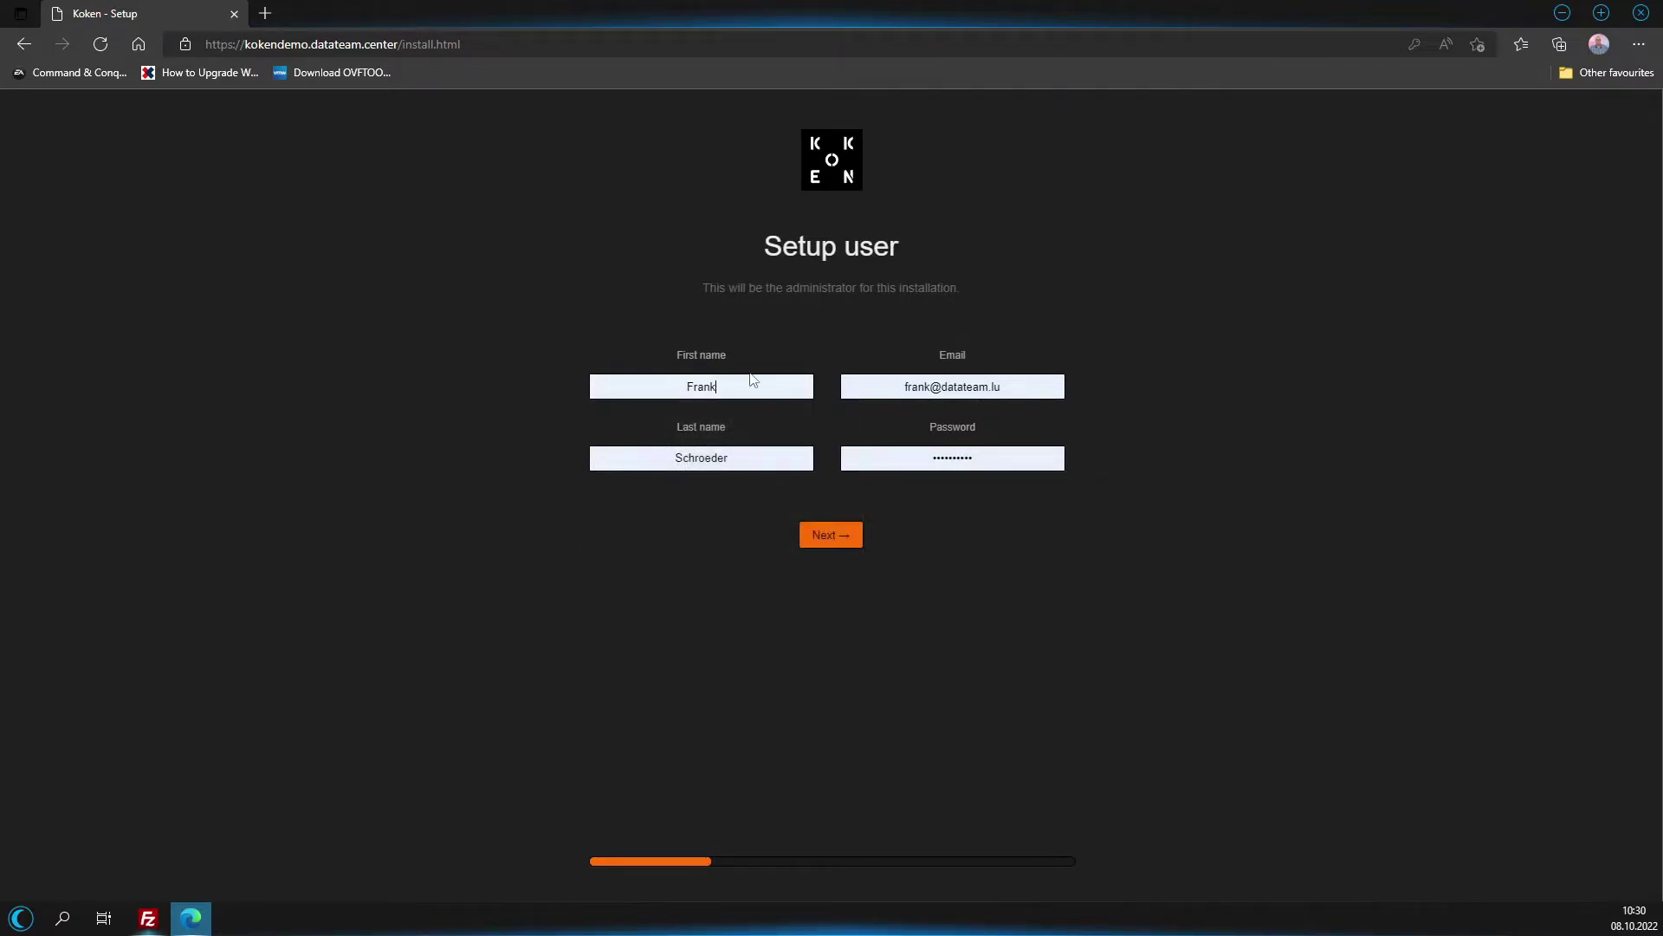
double_click(959, 460)
text(•••••)
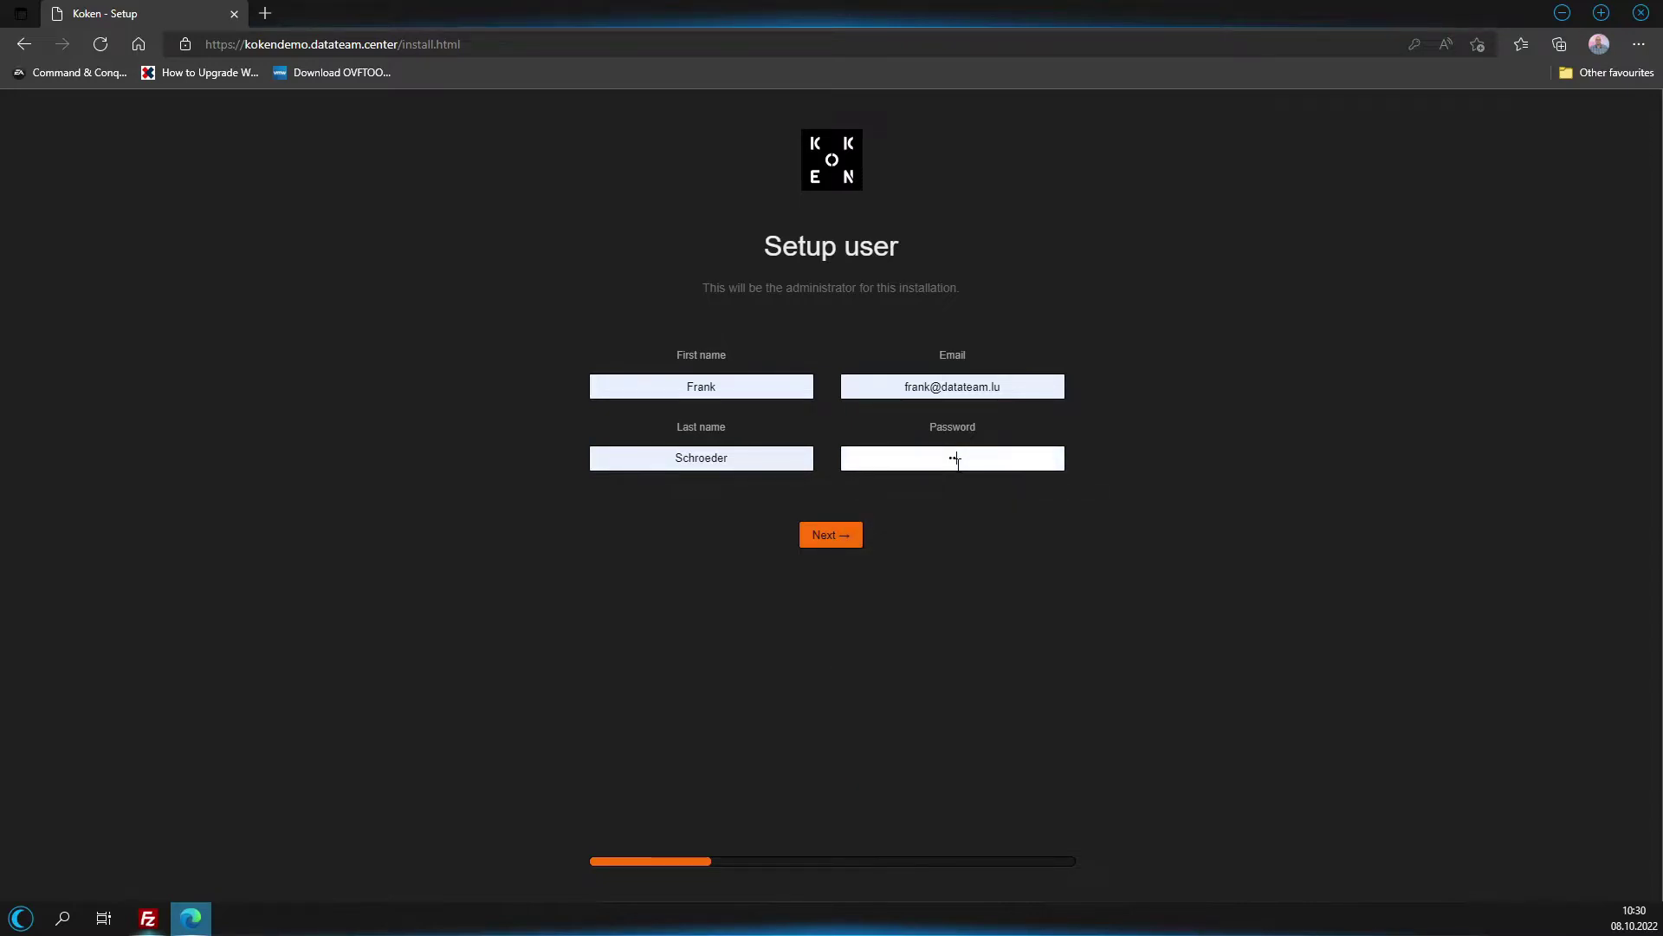
text(•••••)
click(824, 541)
Connect to the MySQL database with hostname localhost, database name and username kokendemo, the database password, and the default table prefix koken_.
click(698, 378)
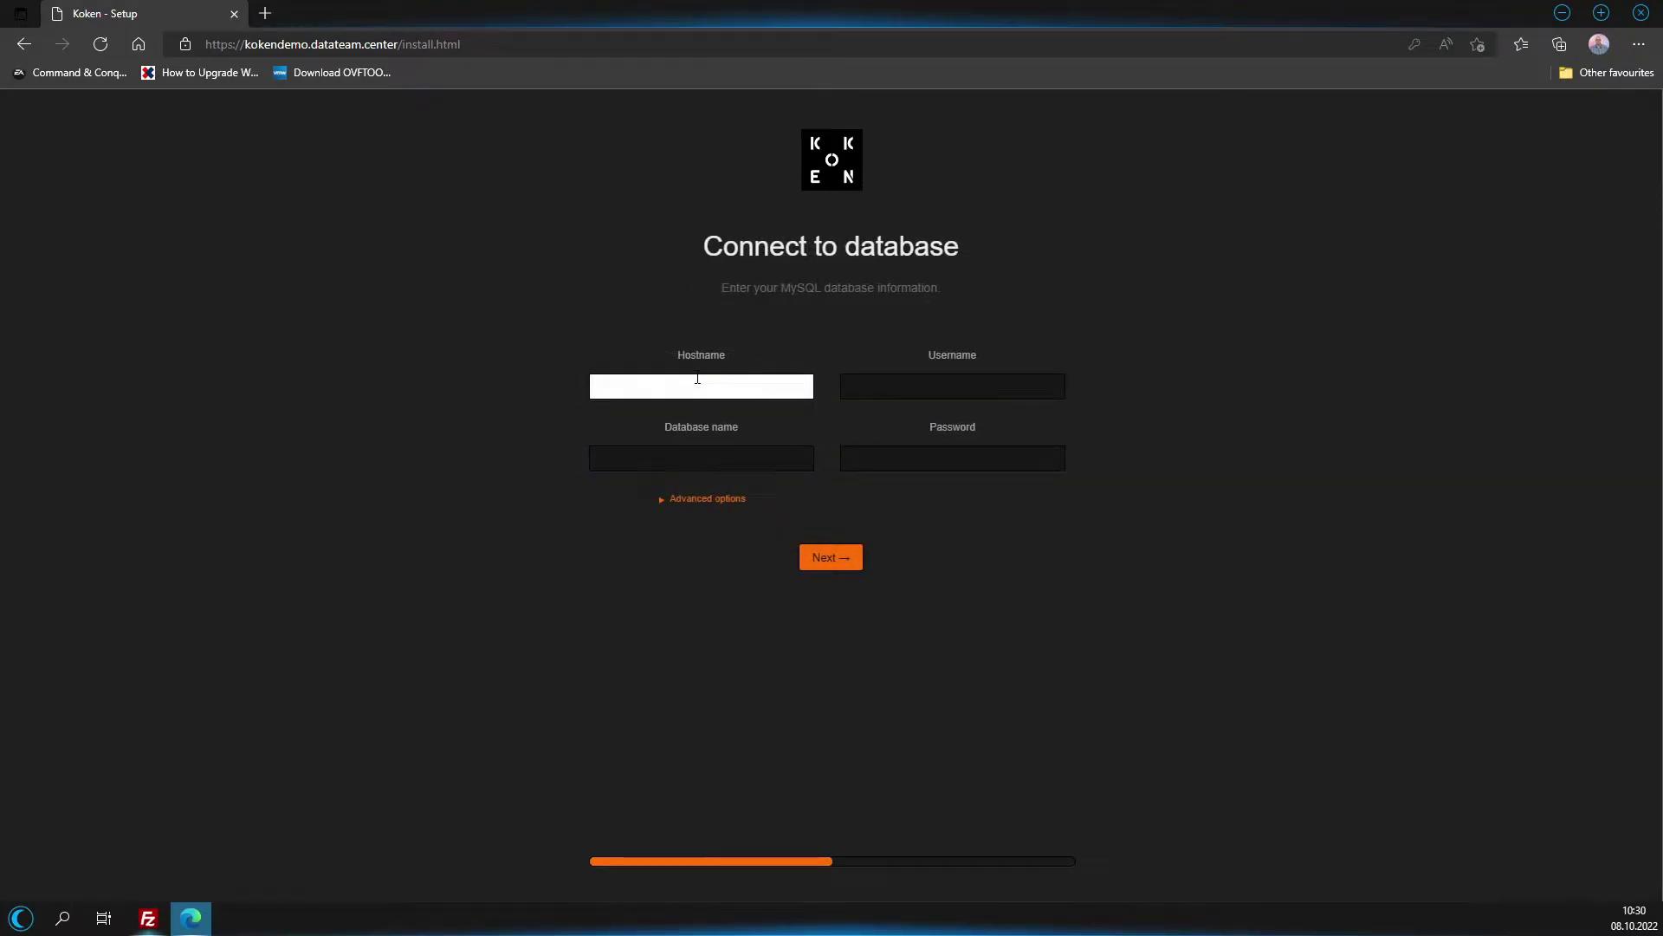
text(localhost)
key(Tab)
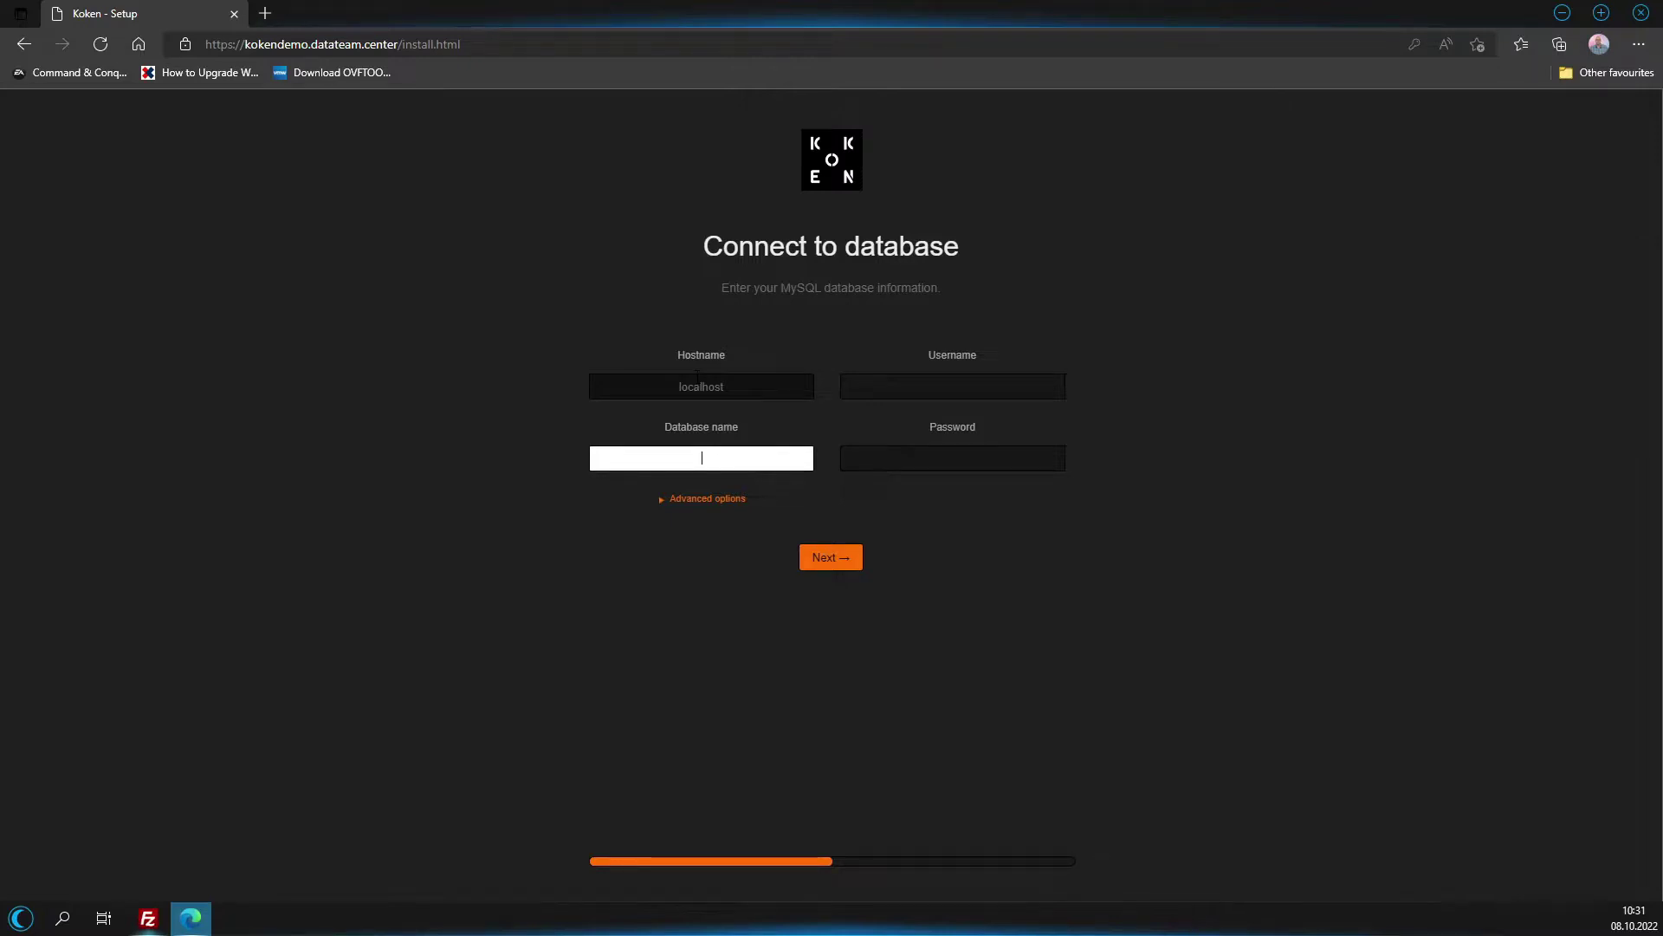
text(kokendemo)
key(Tab)
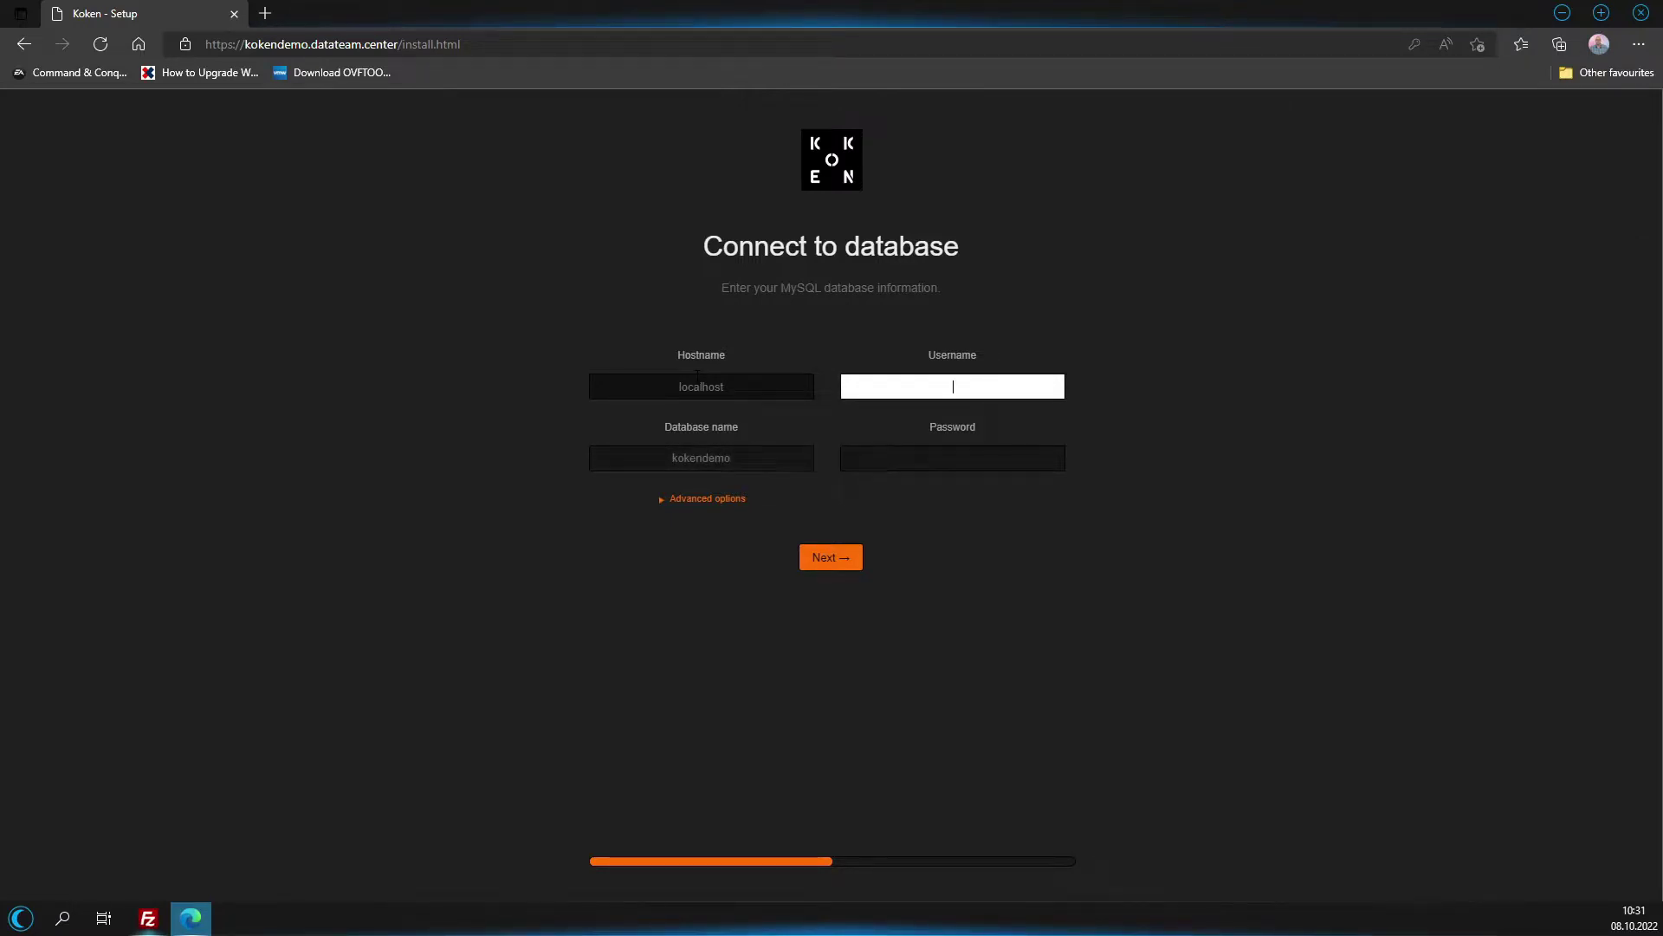
text(kokendemo)
key(Tab)
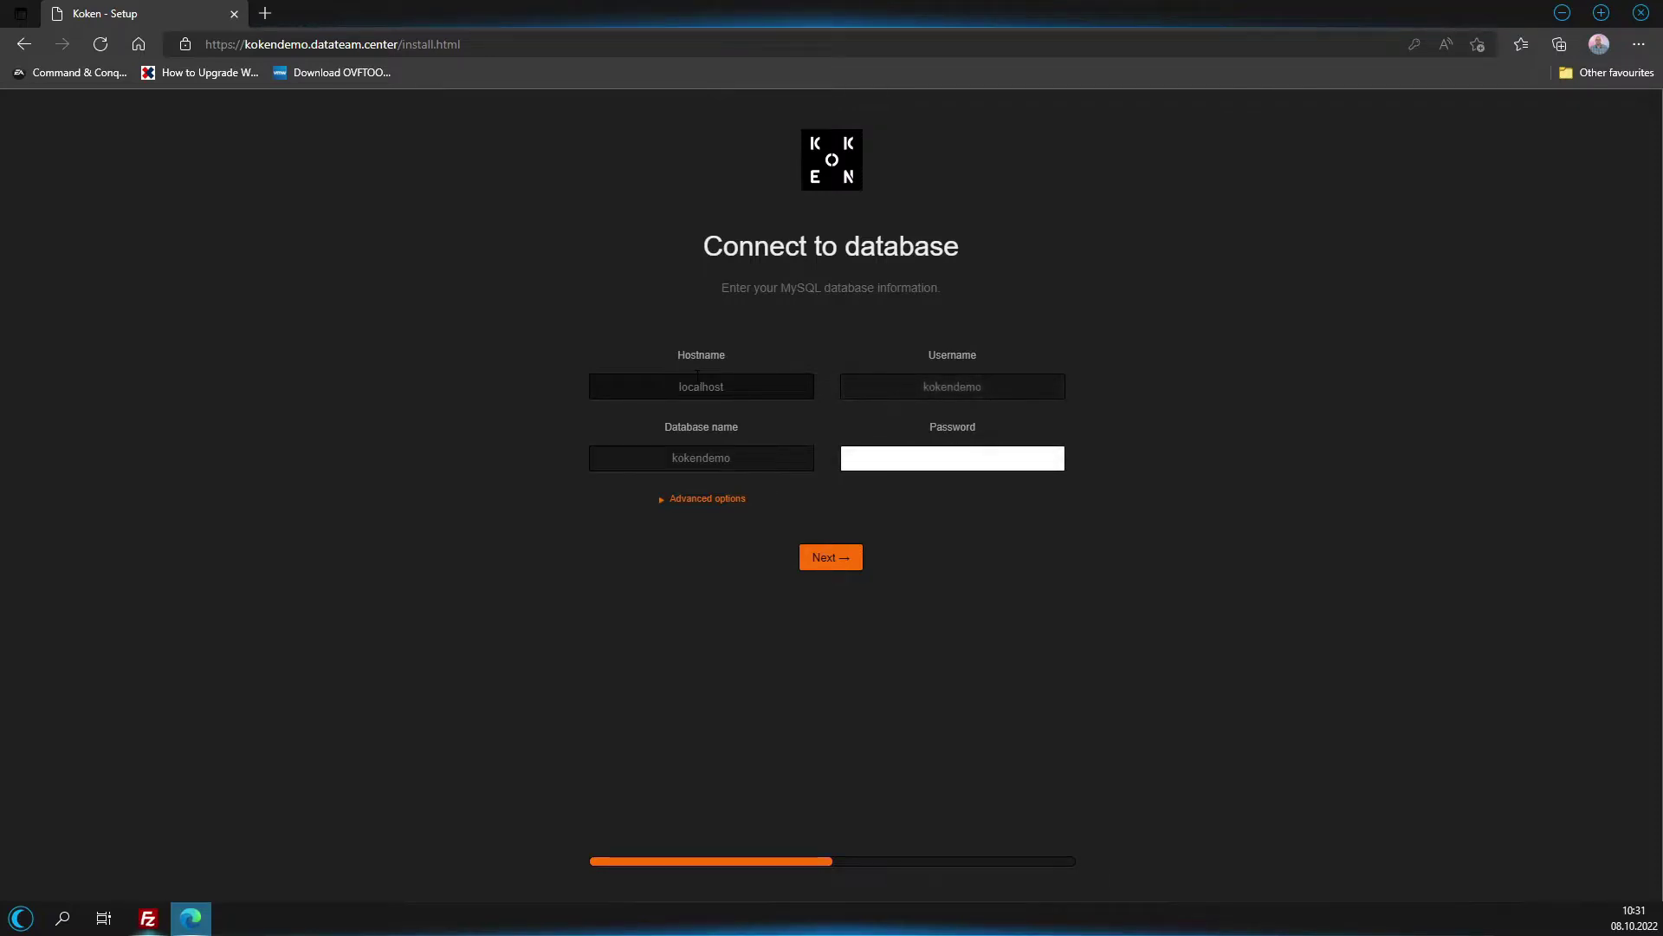
text(••••••••••)
click(684, 498)
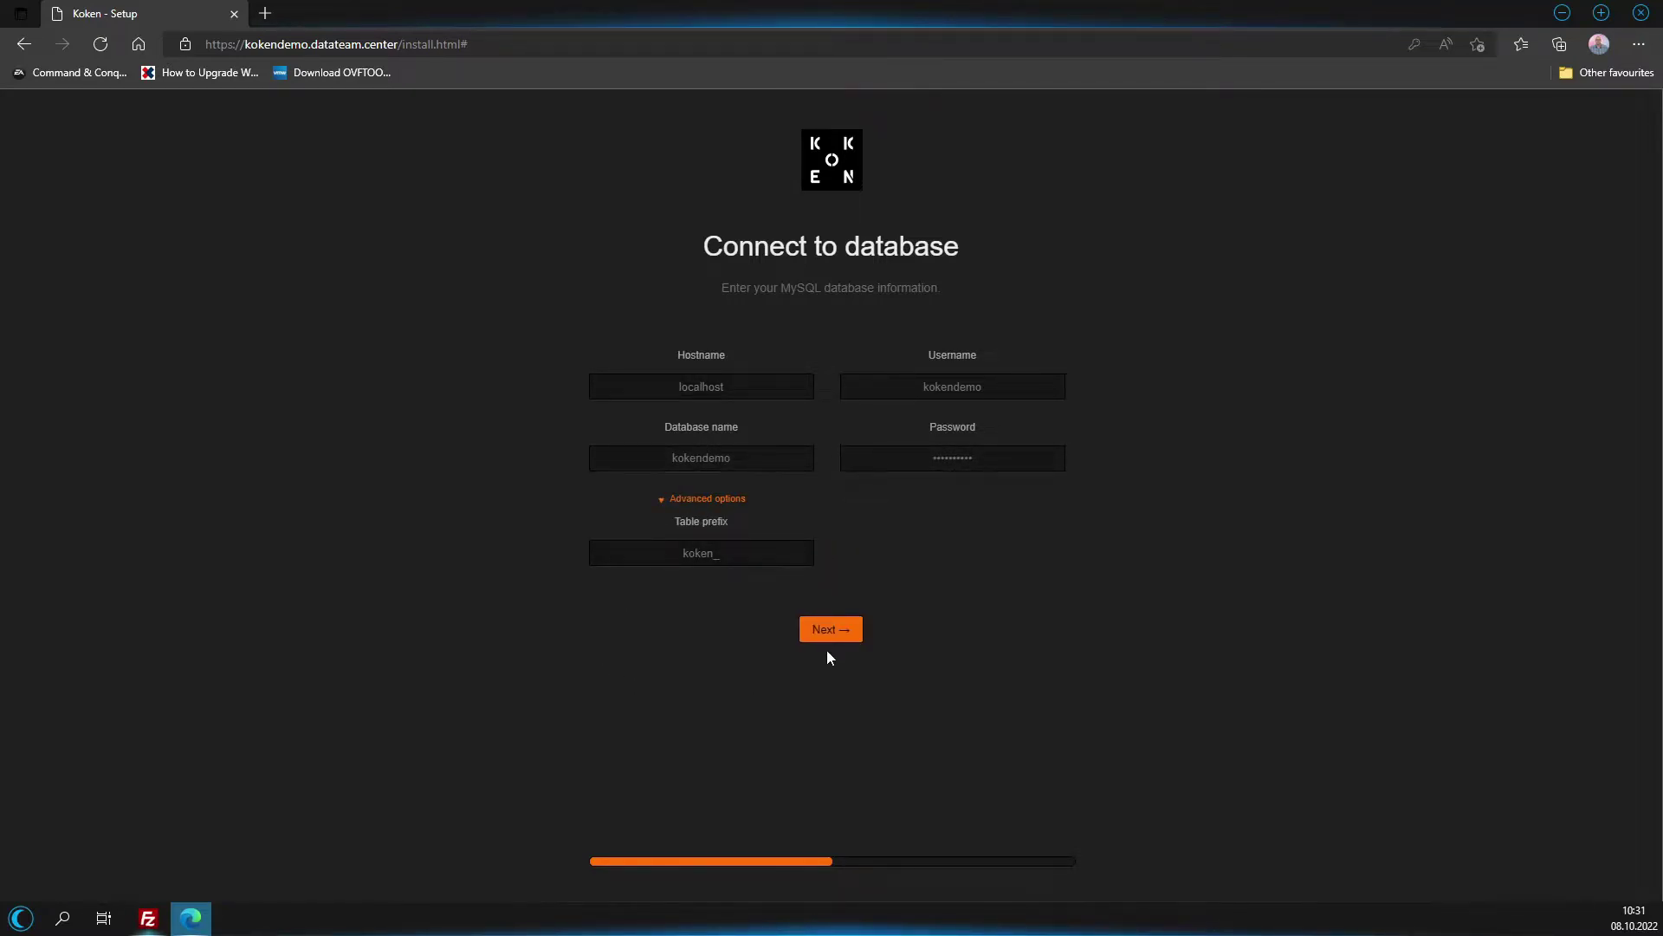
click(831, 630)
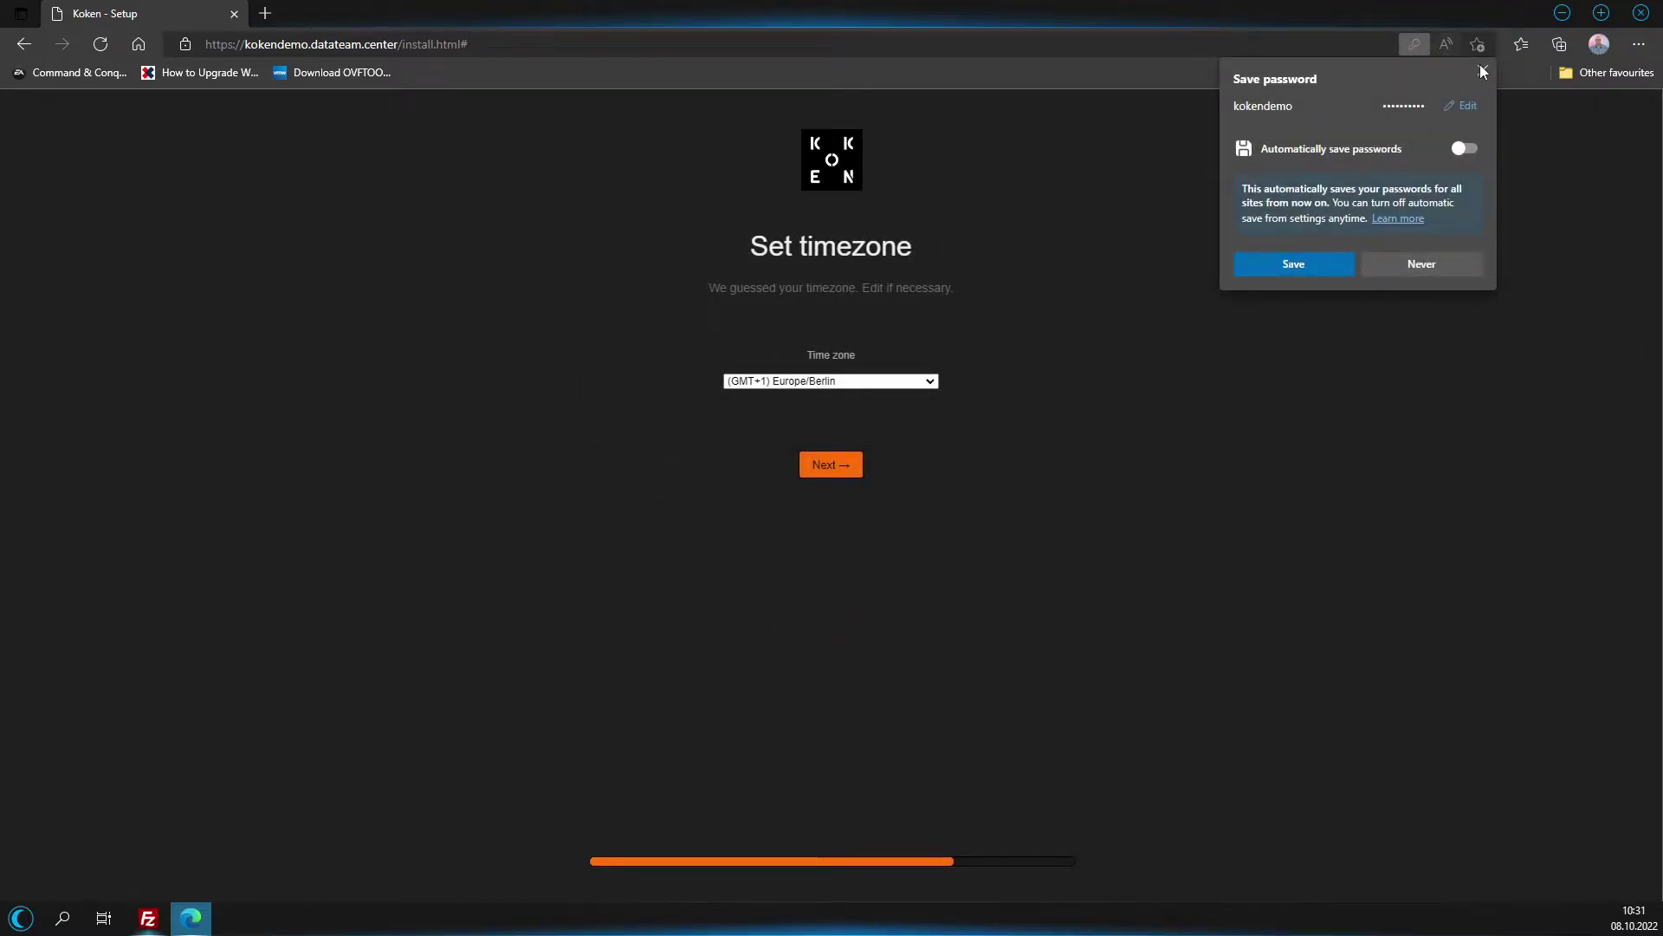
Finish the installation with the Europe/Berlin time zone, without saving the password in the browser, and sign in to the Koken admin.
click(1483, 71)
click(821, 472)
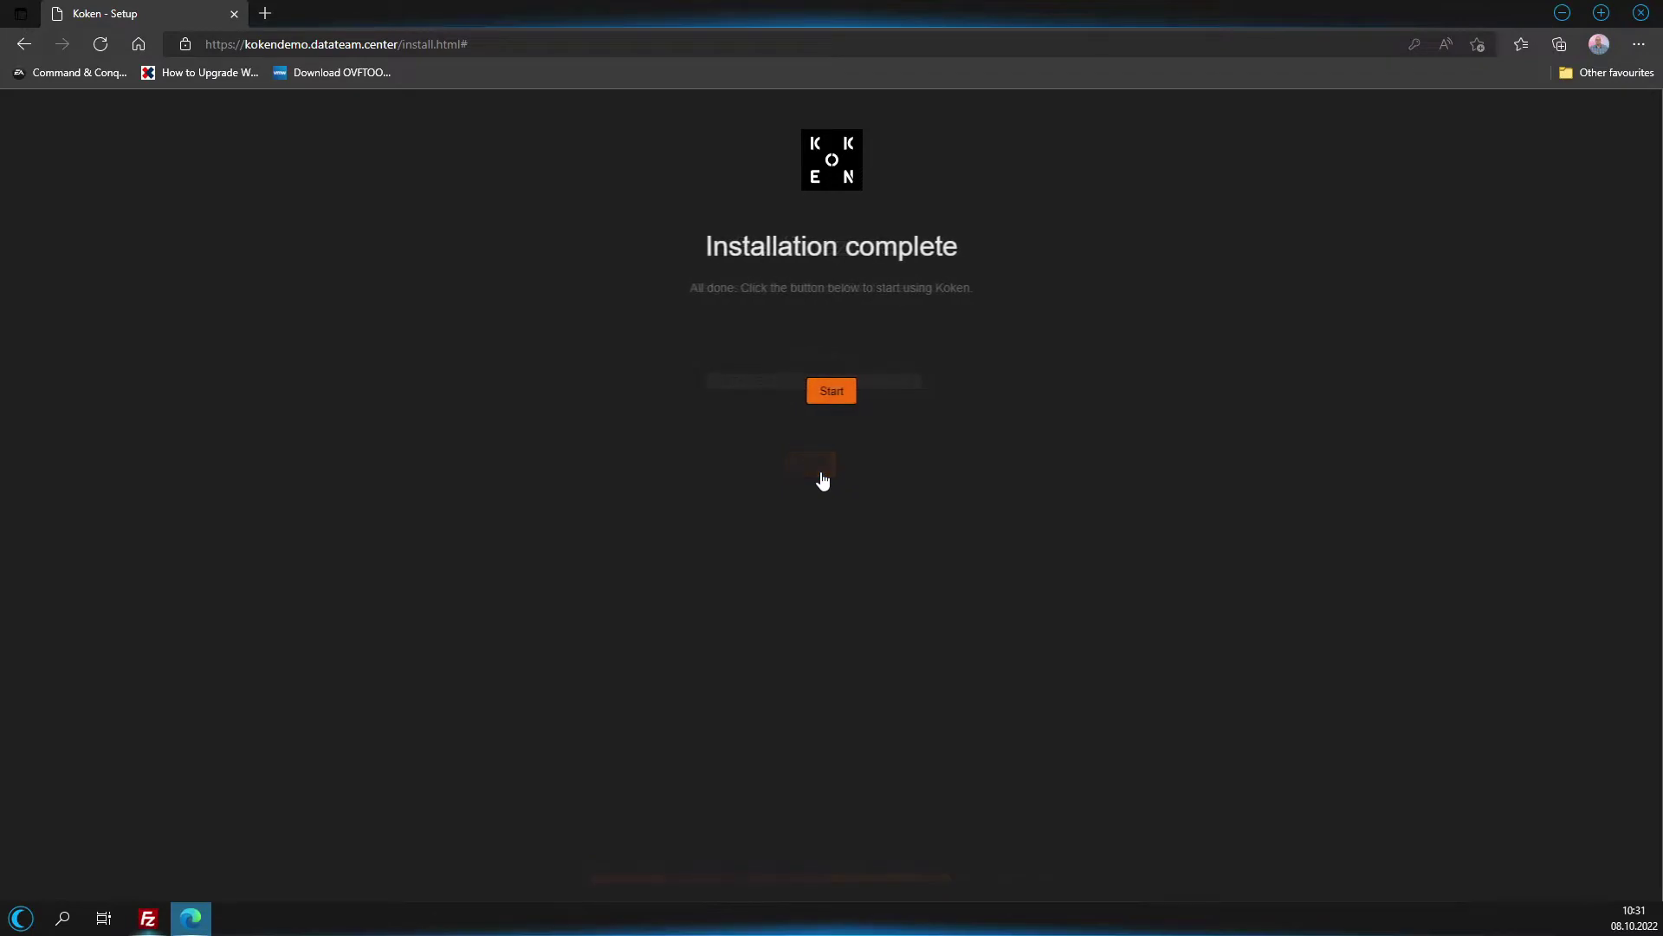
click(837, 390)
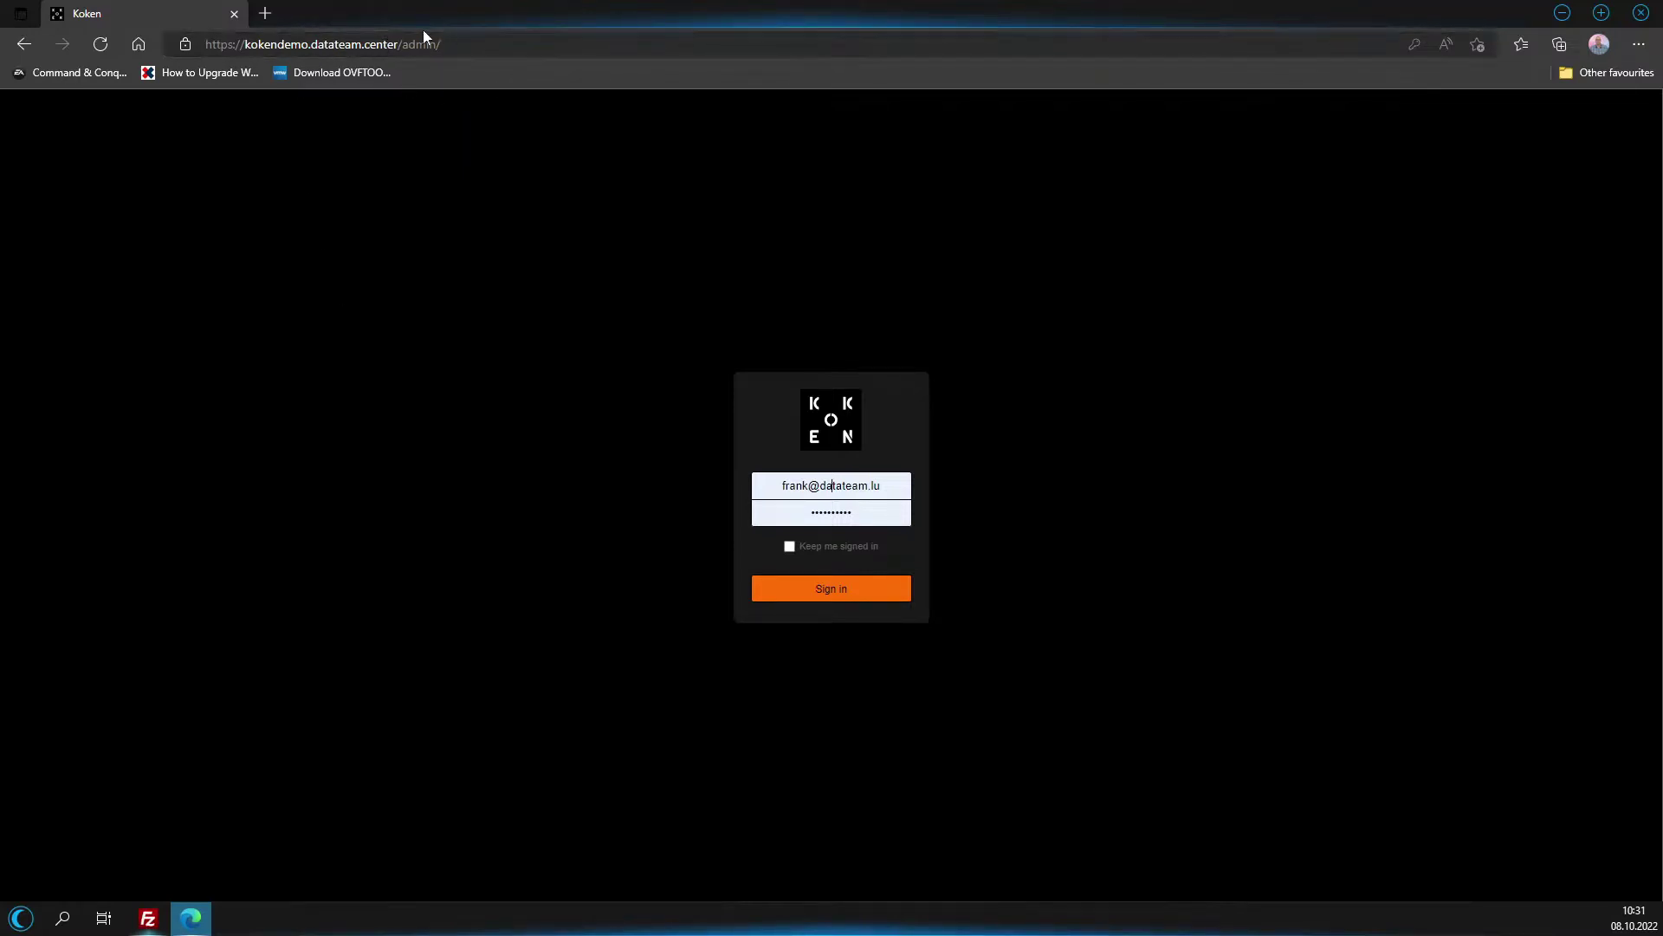
click(848, 596)
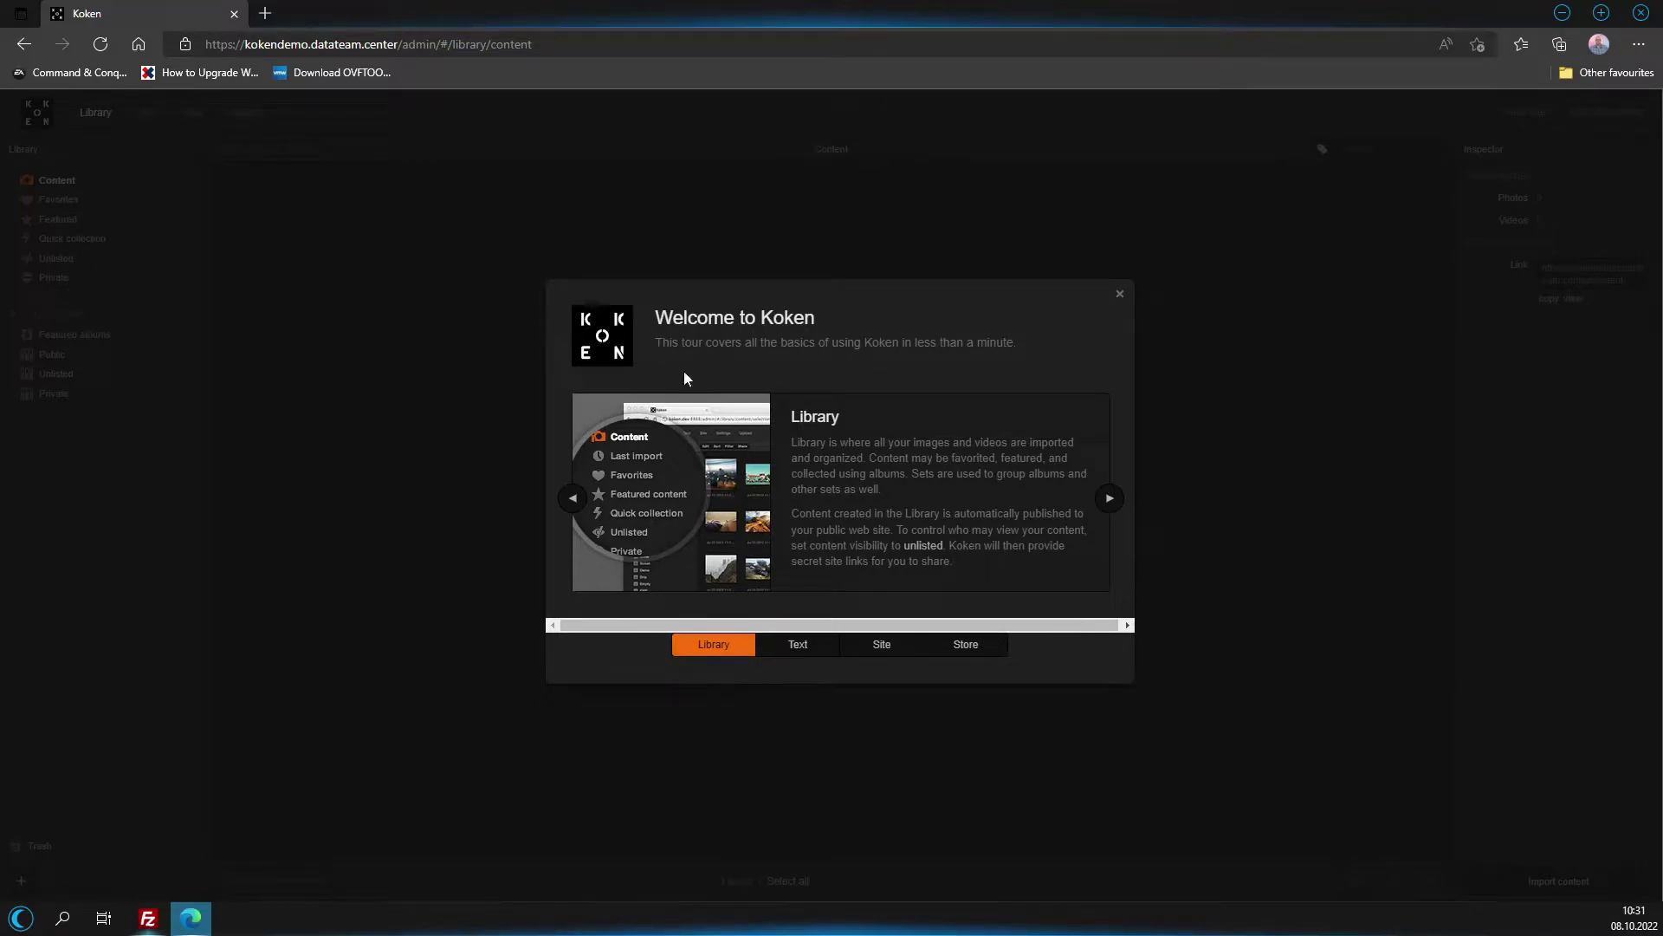
View the Text, Site and Store pages of the Koken welcome tour and close the tour.
click(798, 646)
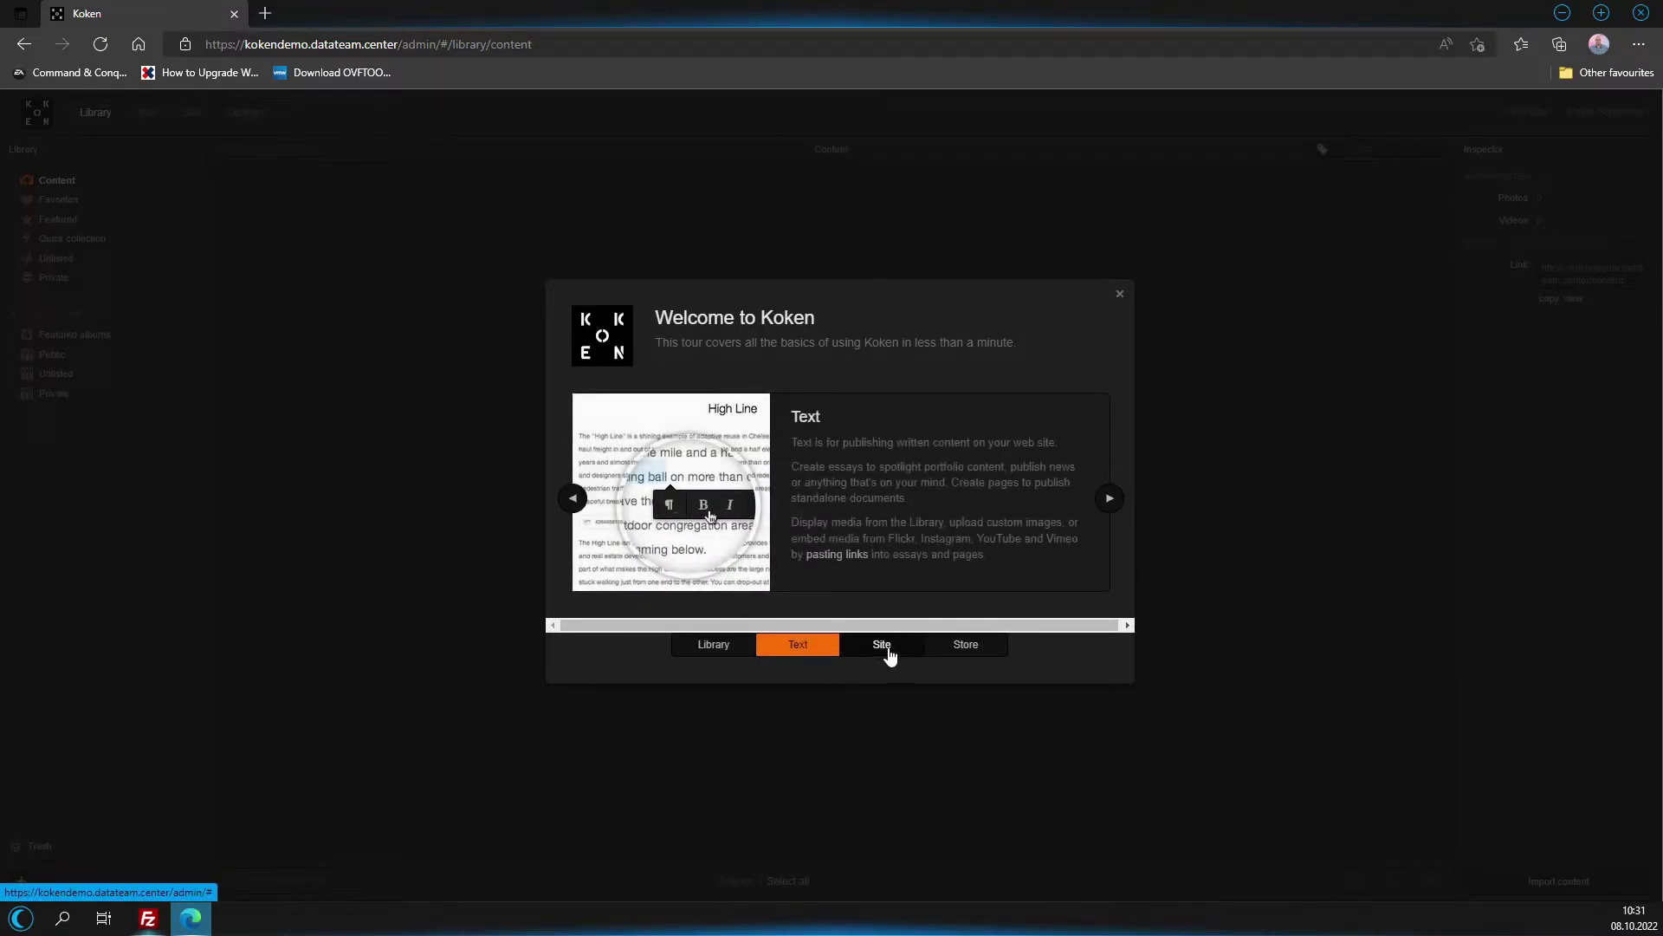
click(886, 650)
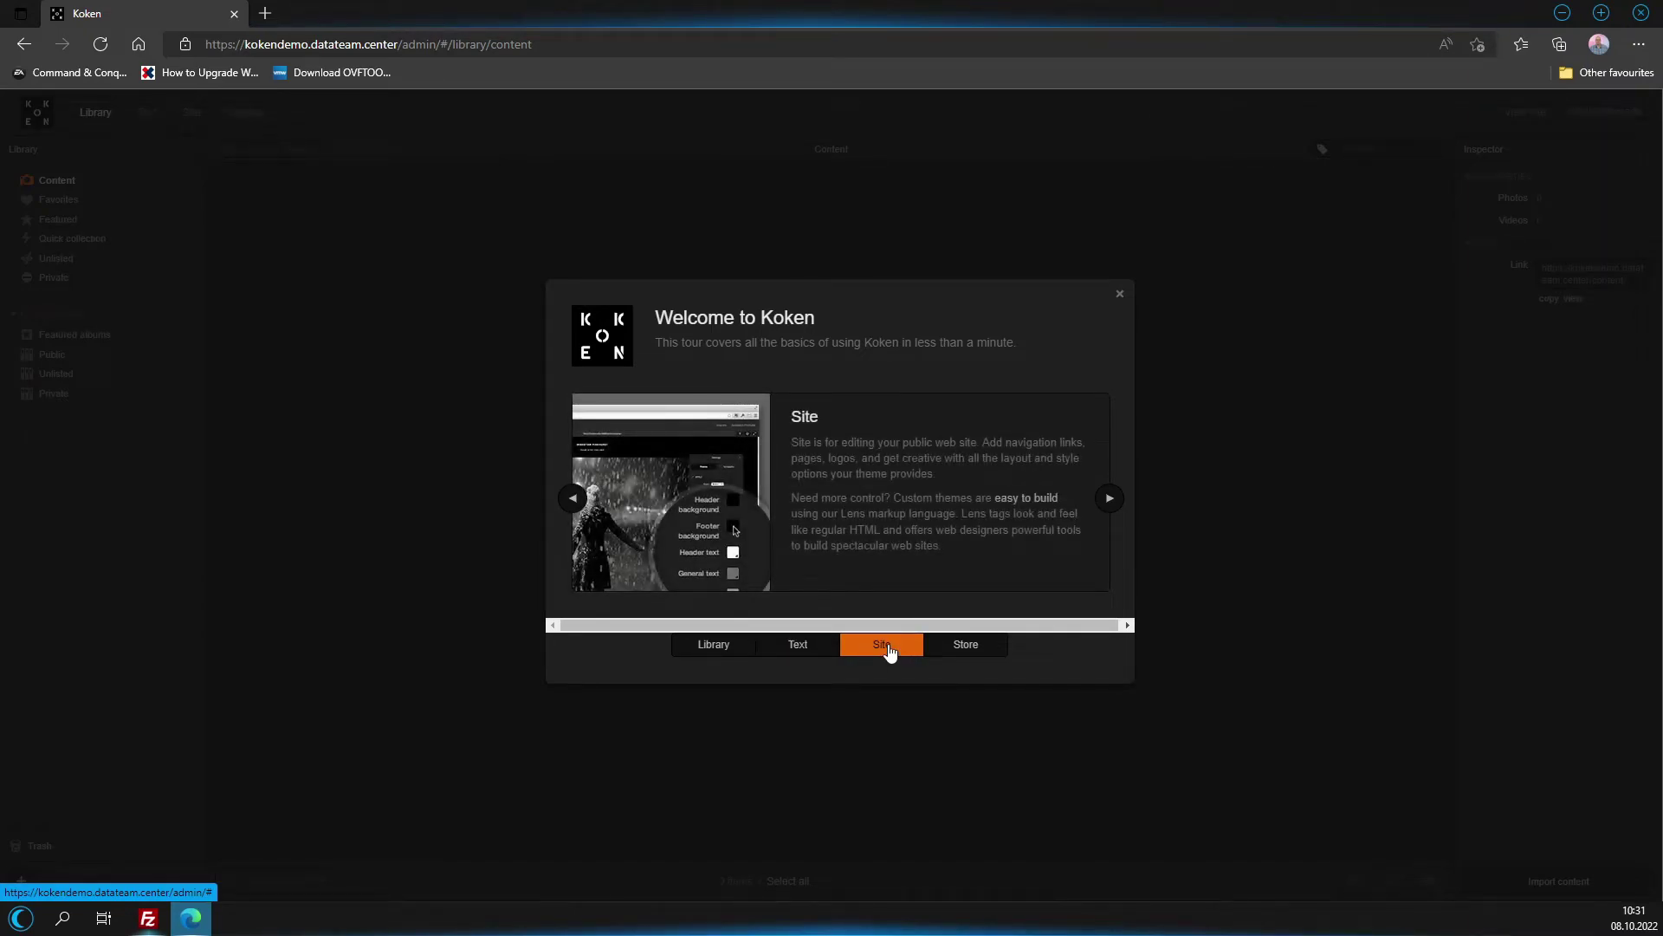
click(965, 646)
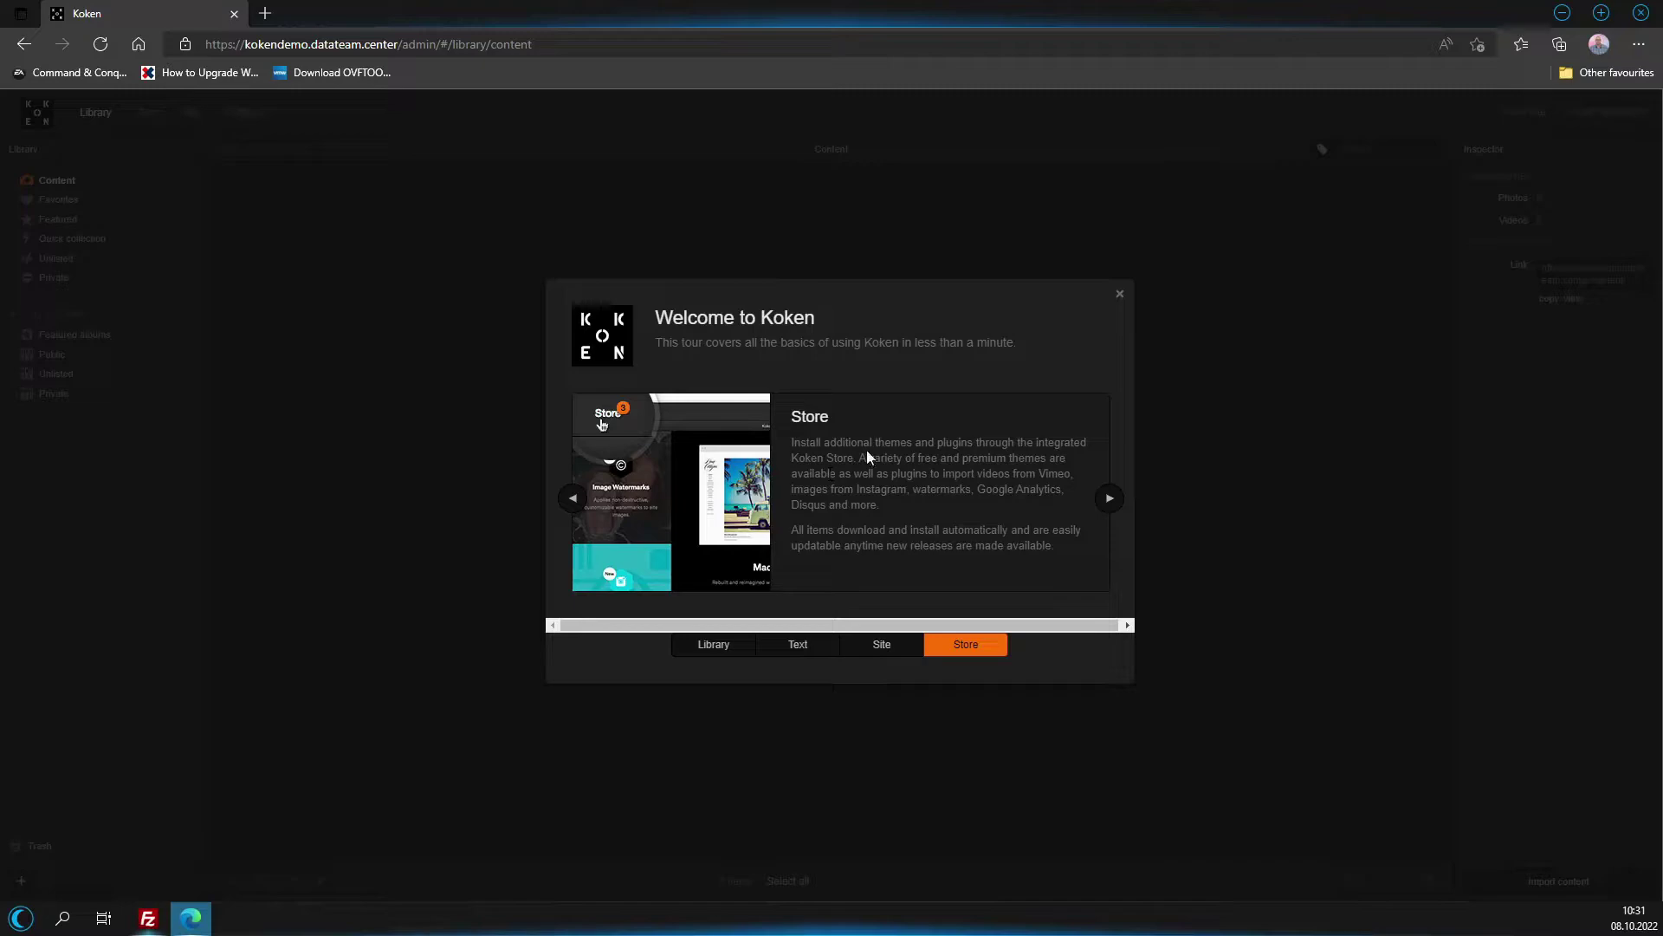
click(1120, 295)
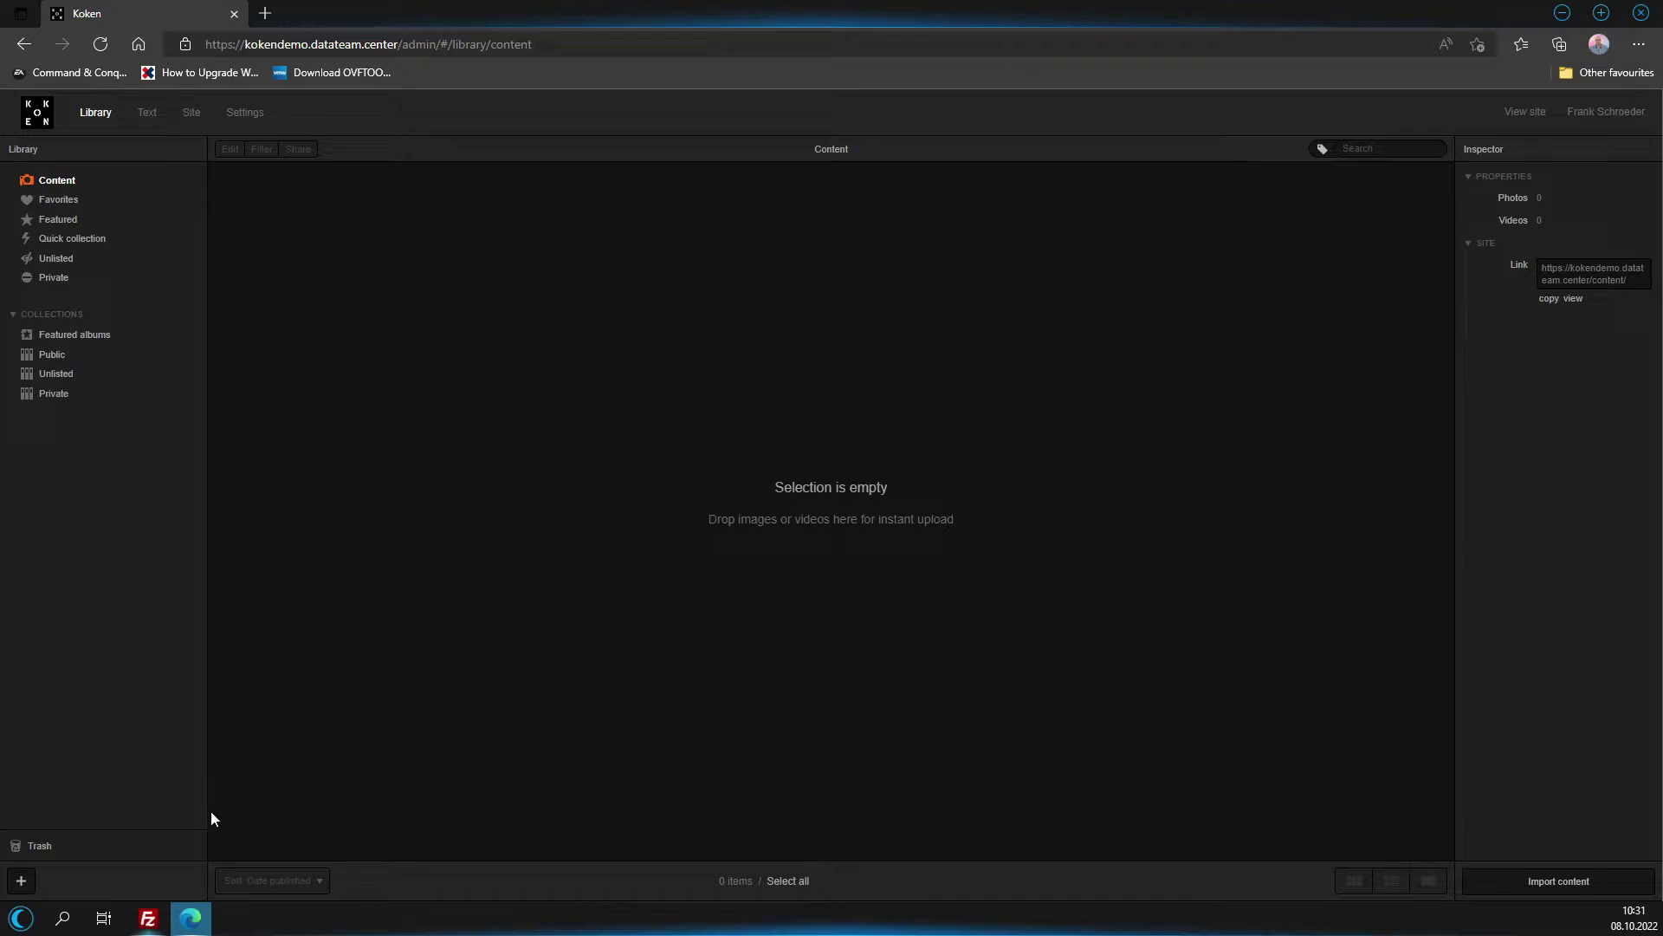
Switch to FileZilla and delete install.html from the remote folder public_html.
click(148, 918)
double_click(912, 414)
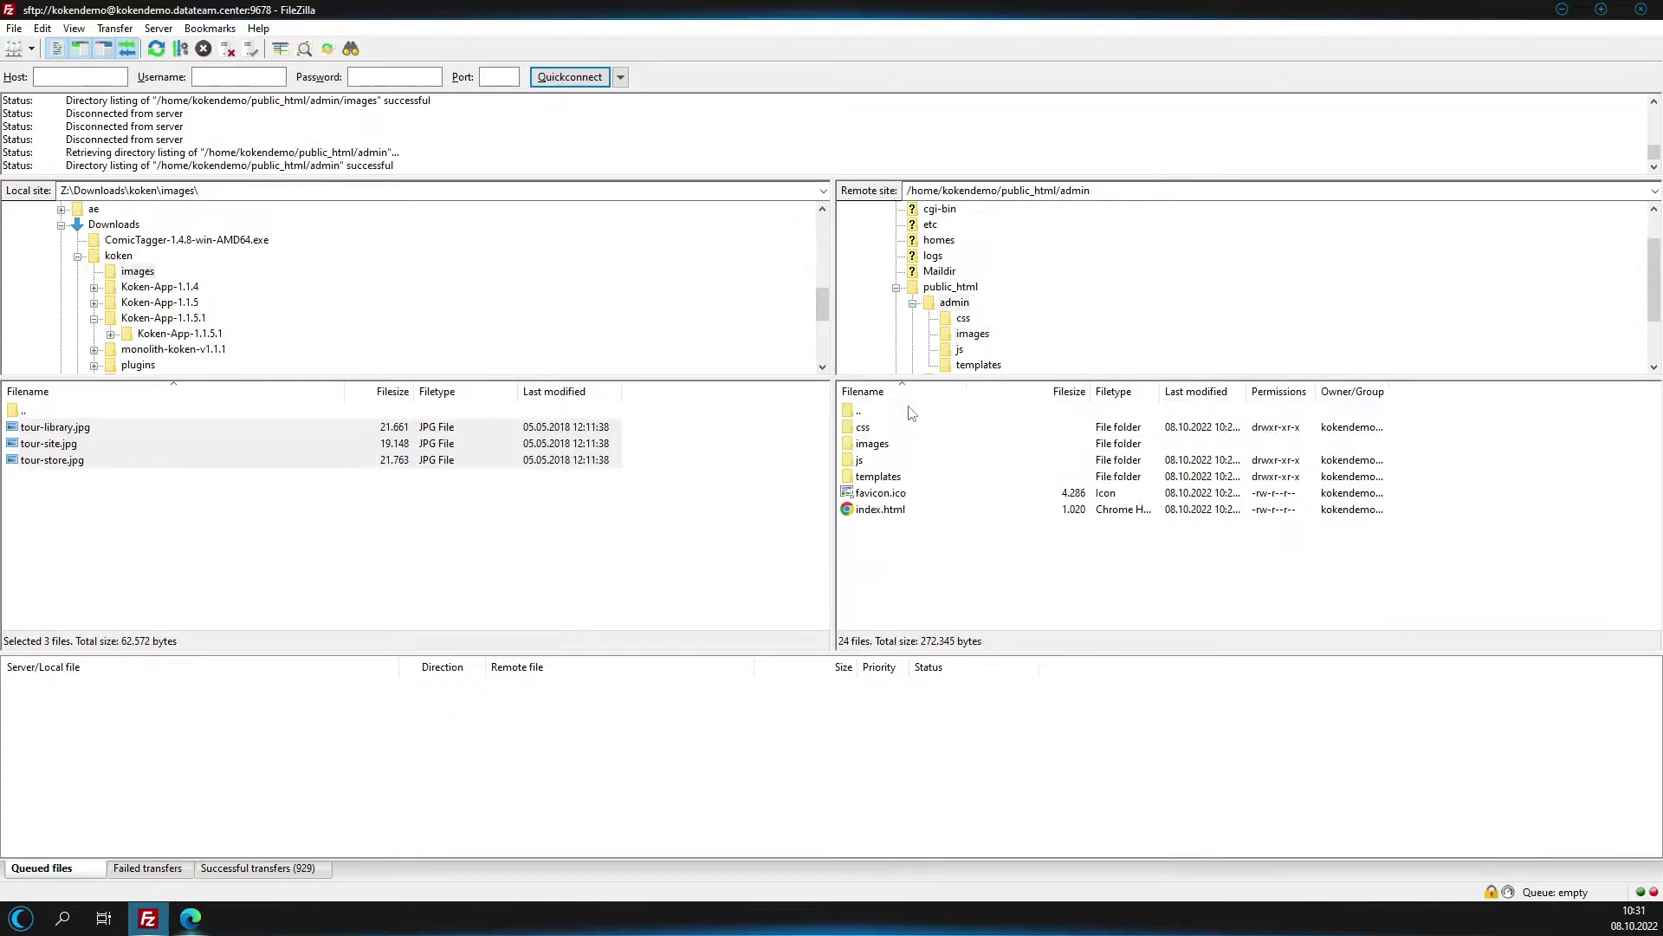
double_click(912, 413)
scroll(891, 616, down, 1)
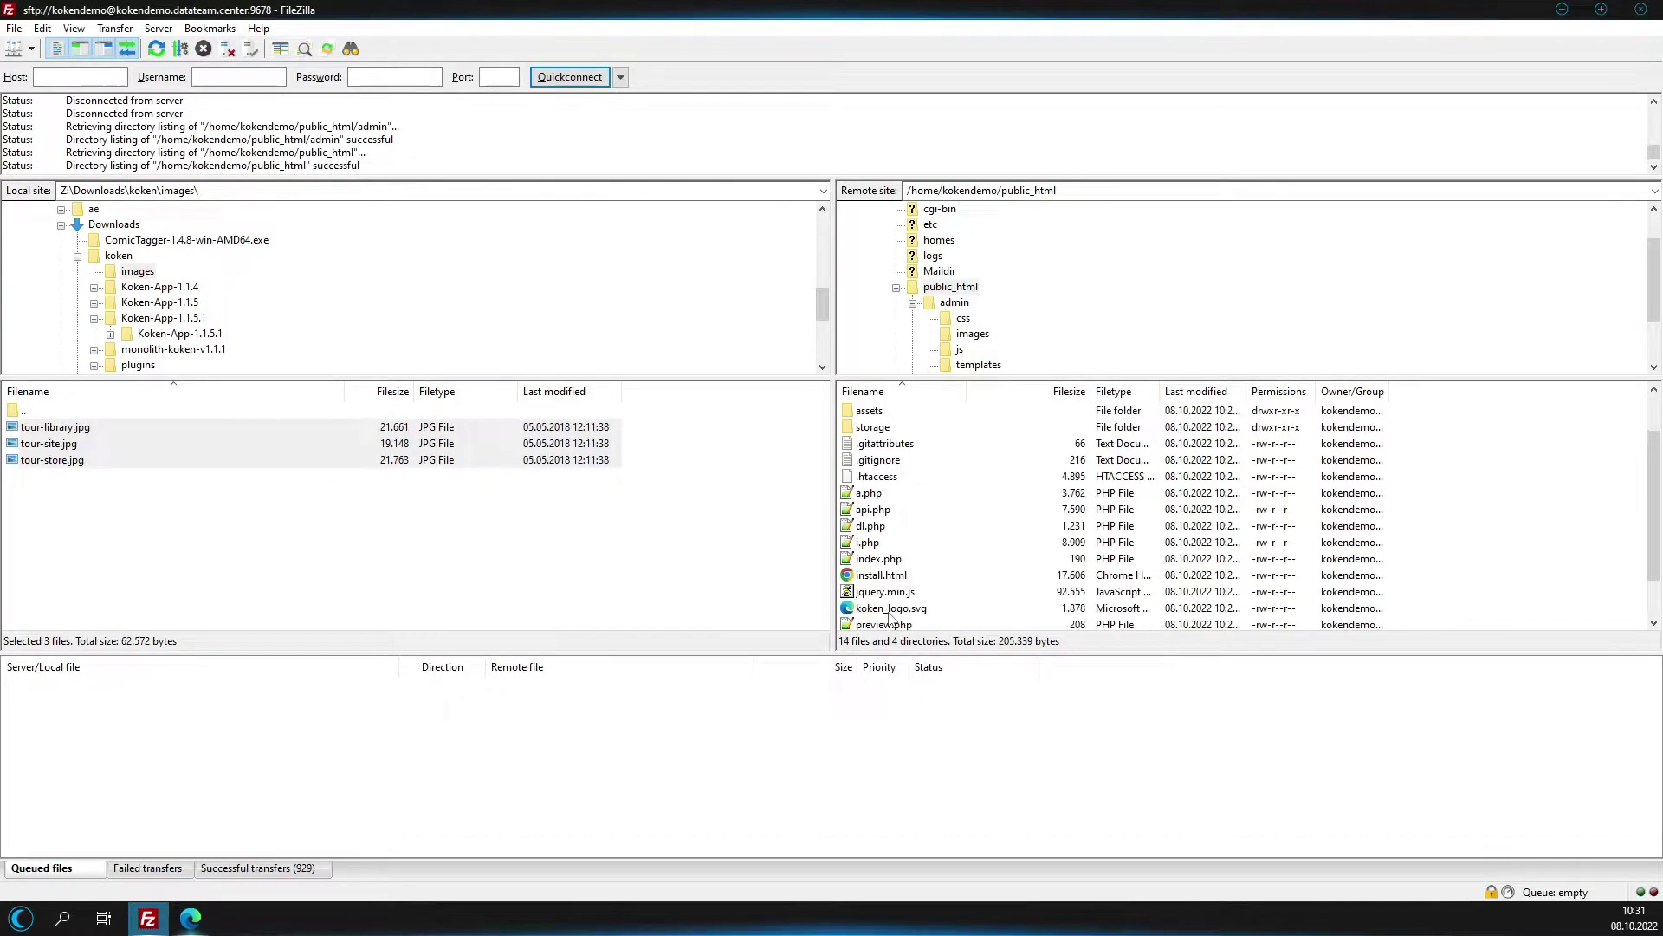
click(896, 578)
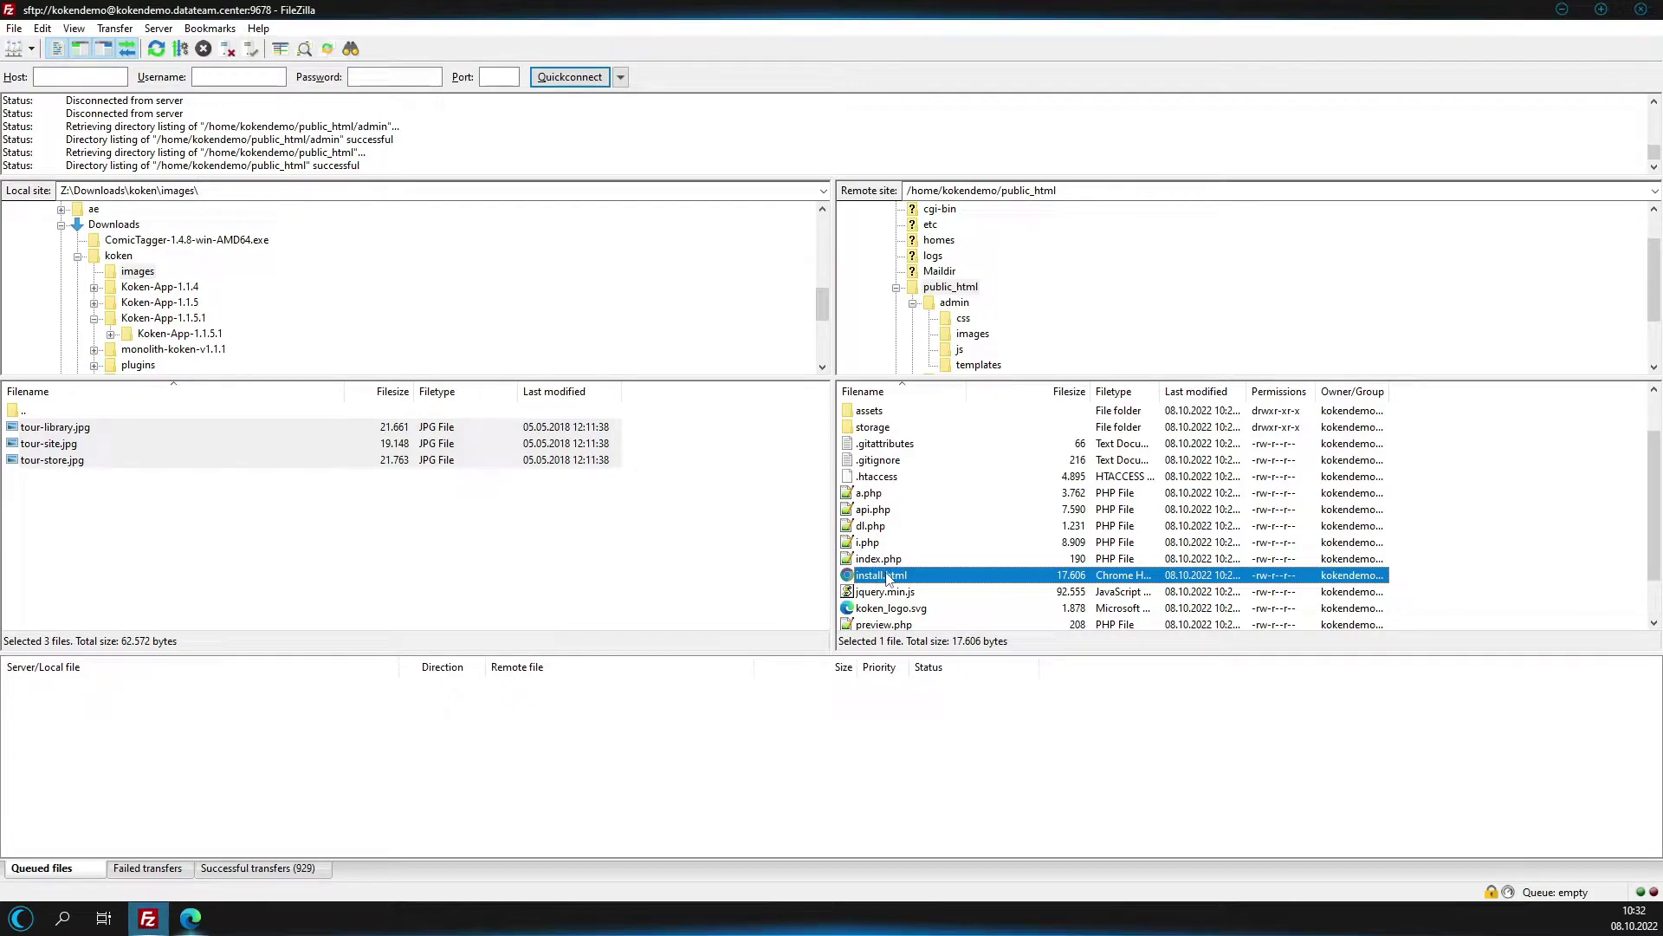
right_click(887, 578)
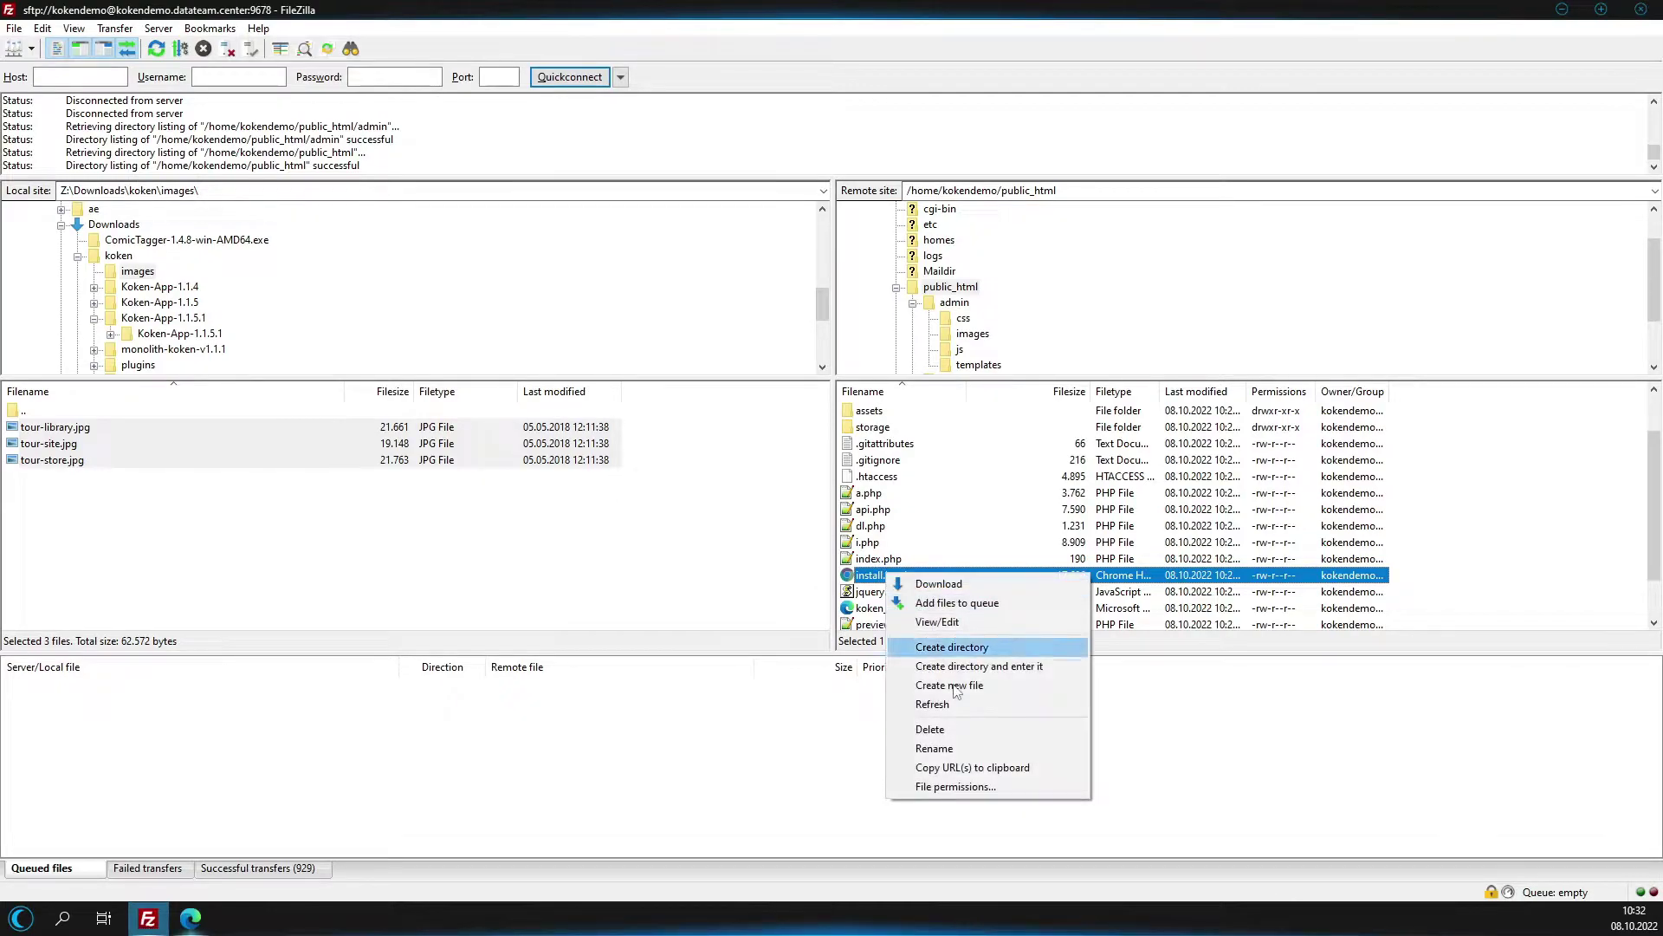
click(968, 736)
click(871, 456)
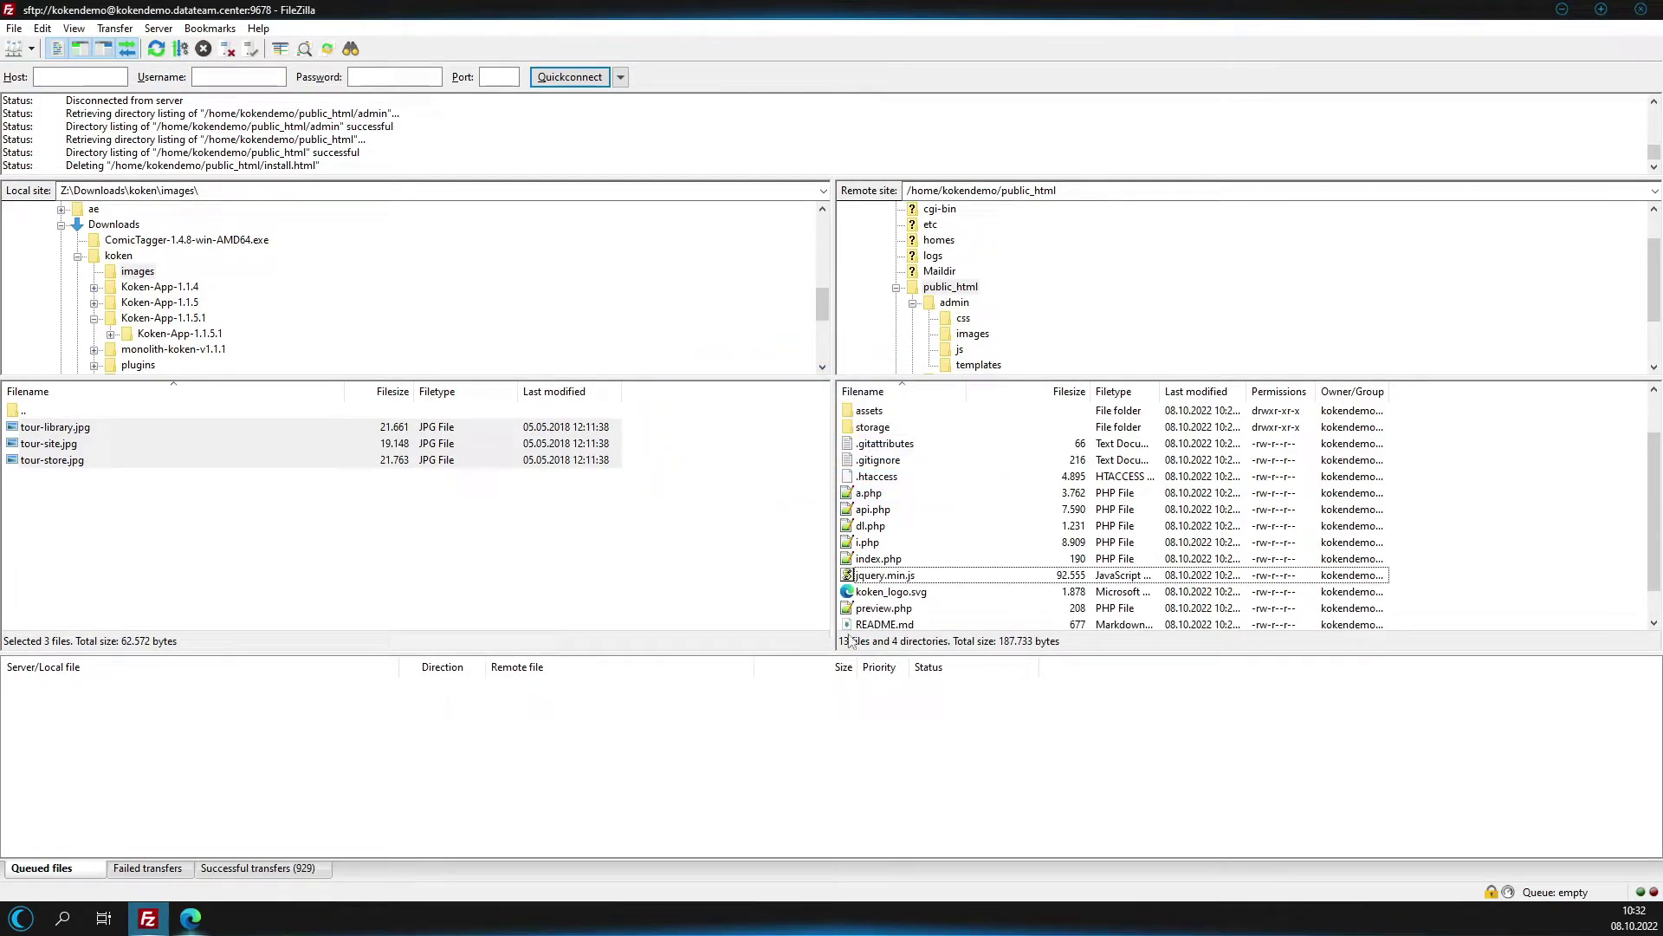
Switch back to Edge and open the Site publishing settings in the Koken admin.
click(176, 922)
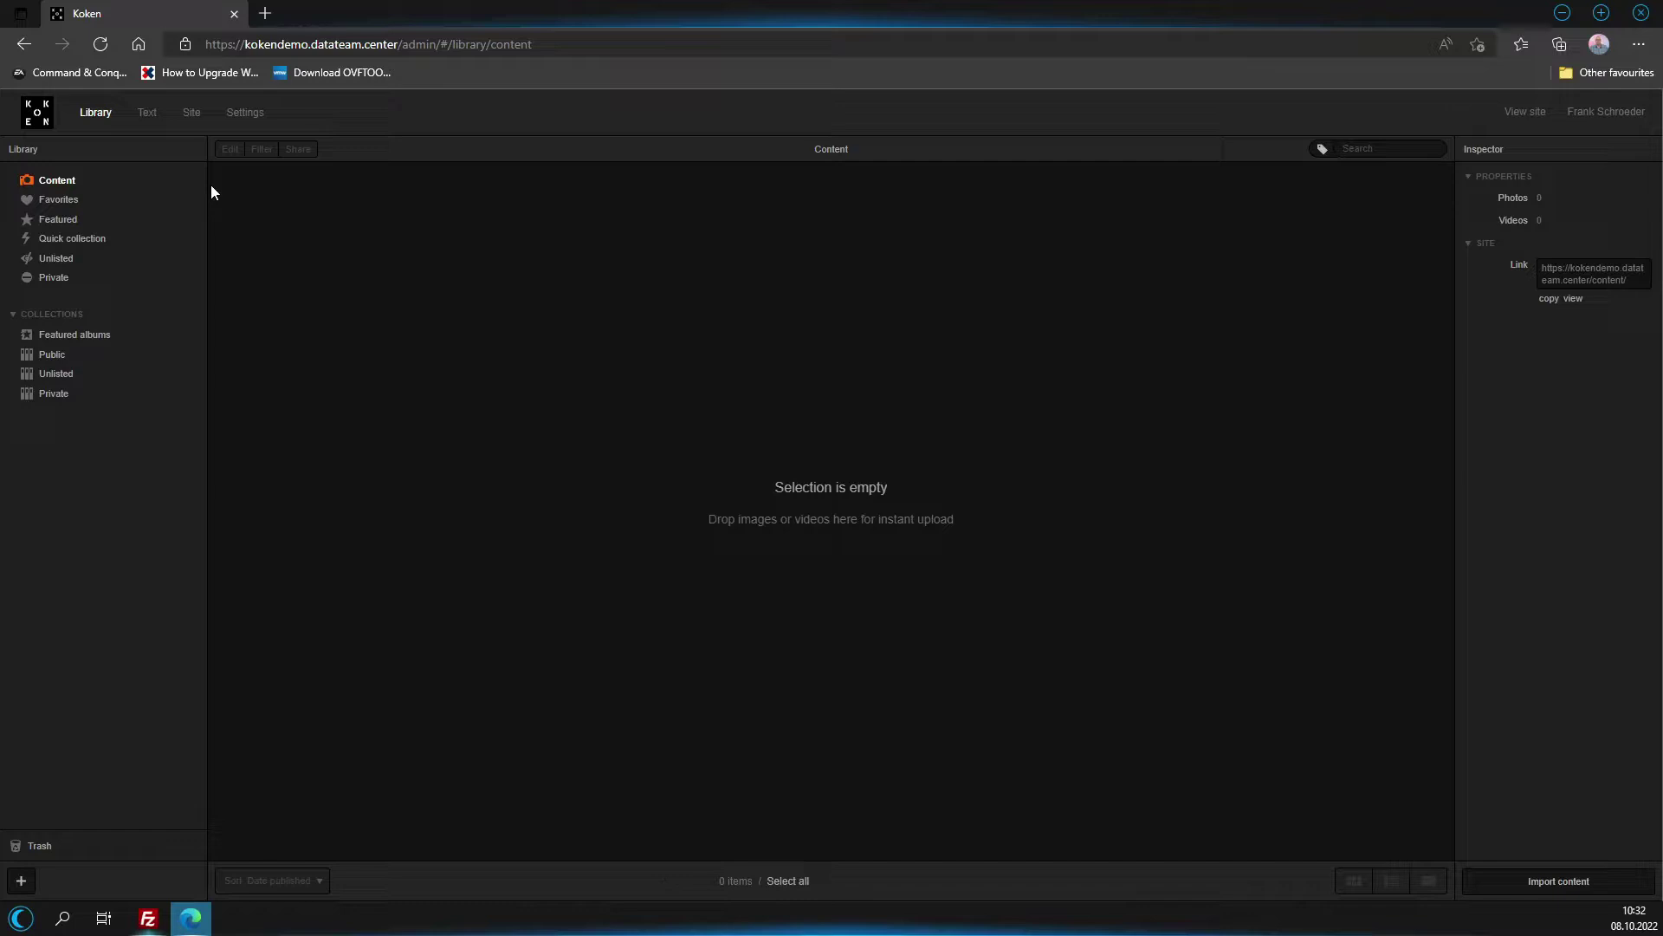
click(242, 114)
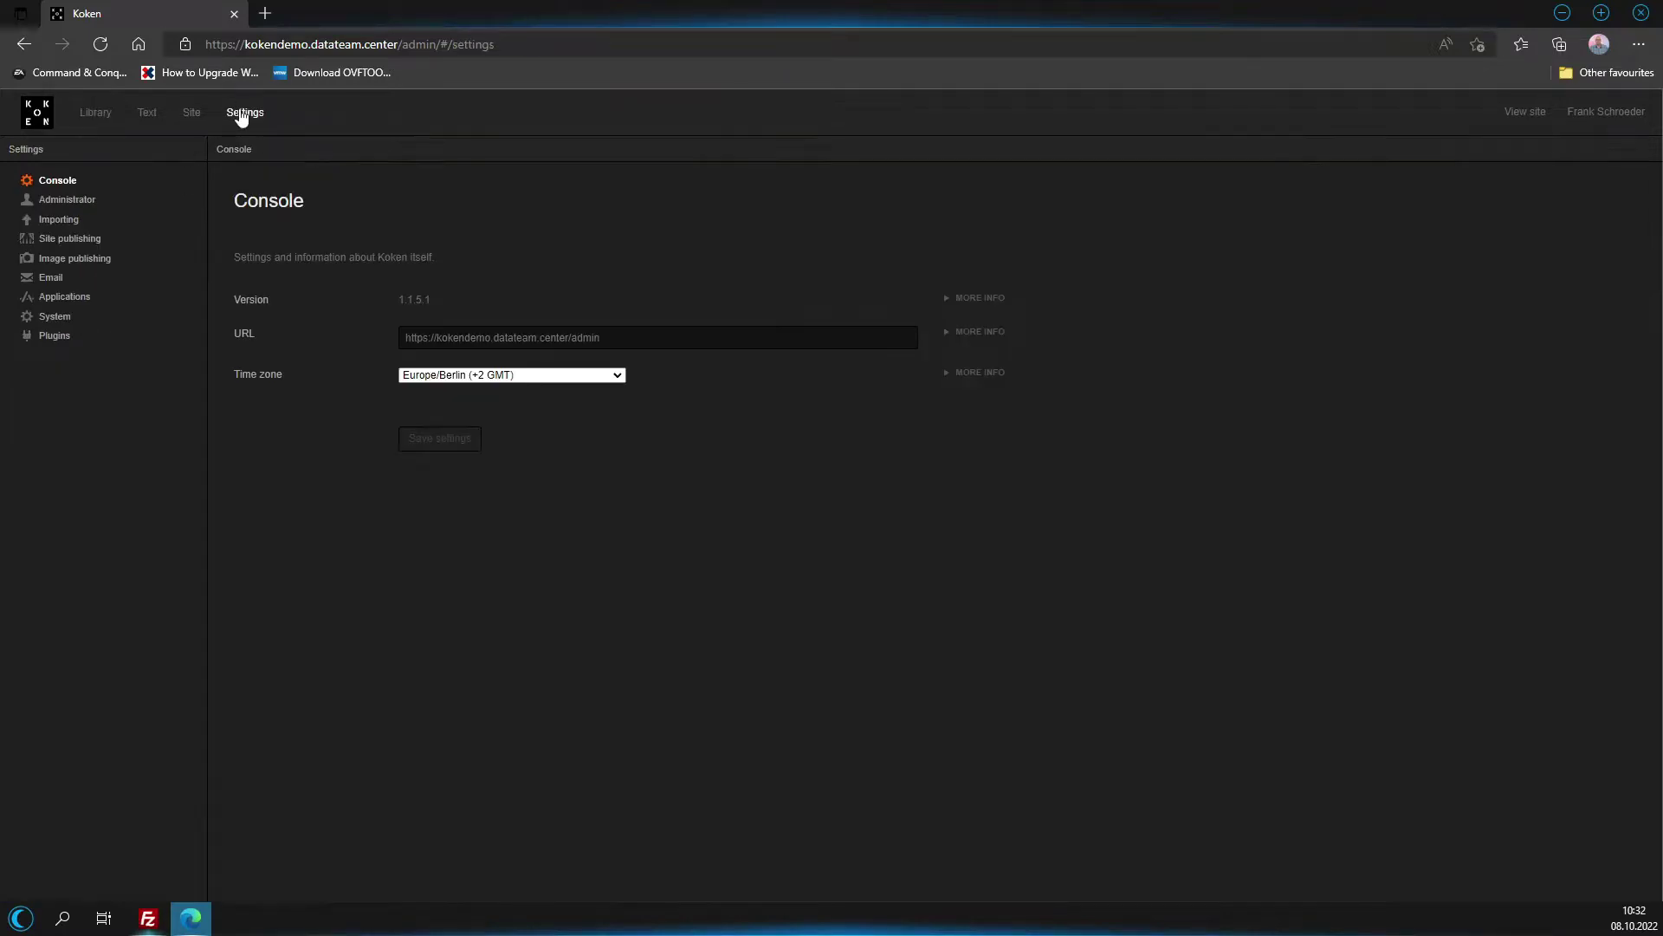
click(78, 242)
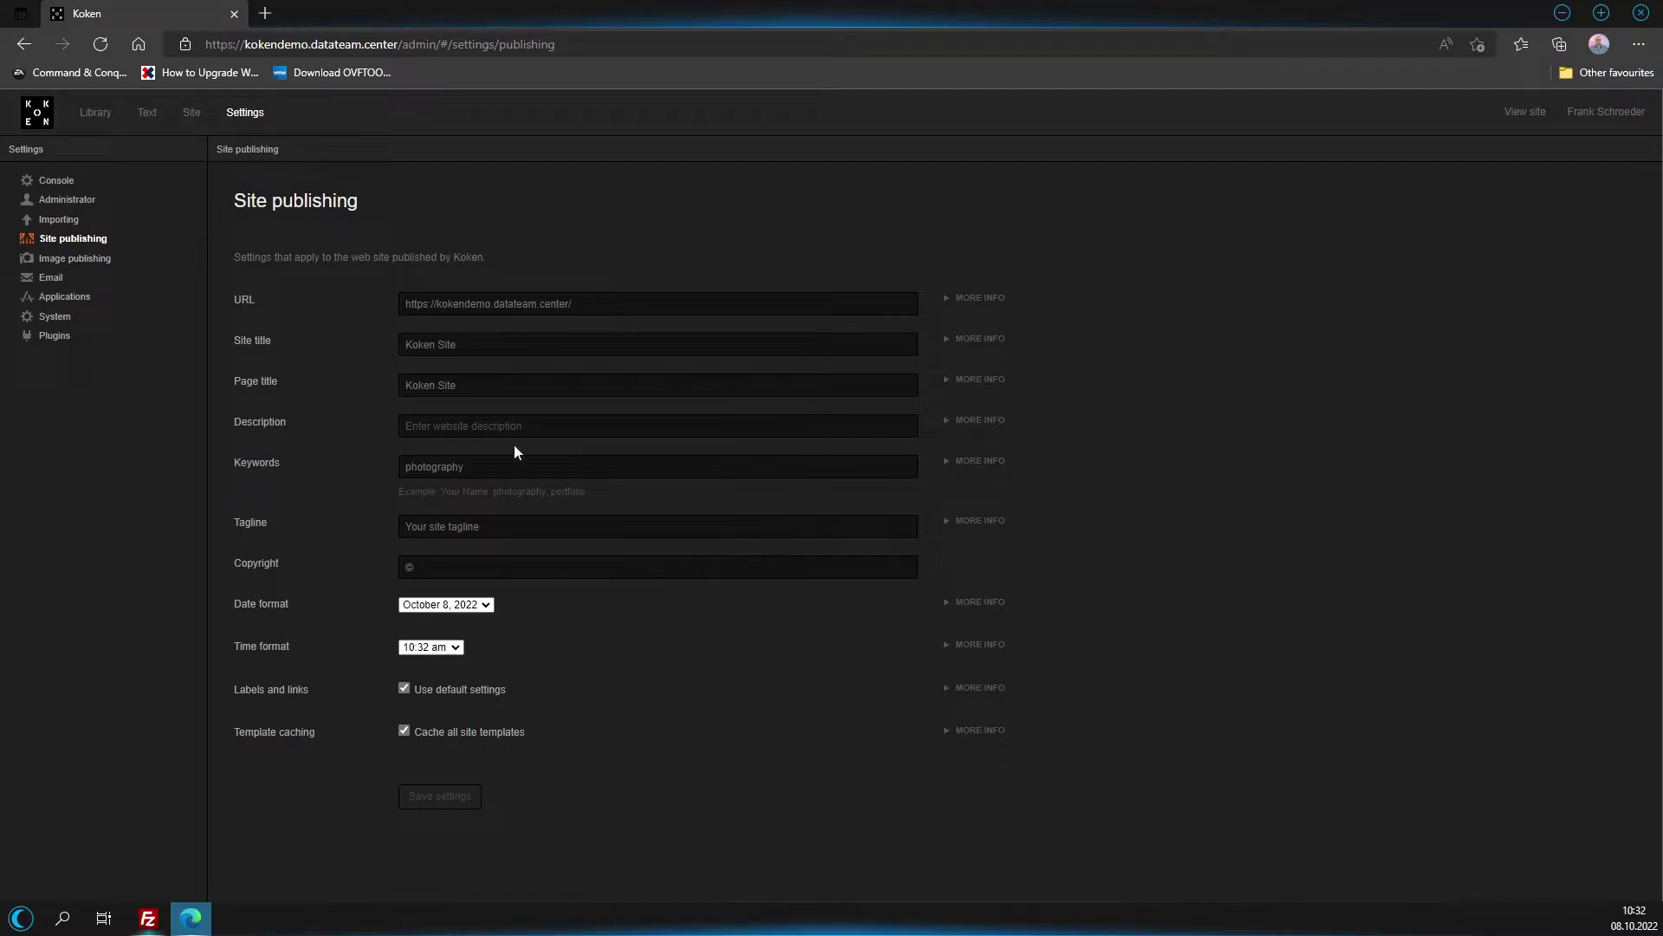
Set the site's time format to 24-hour and its date format to 08/10/2022, and save the site publishing settings.
click(459, 655)
click(444, 691)
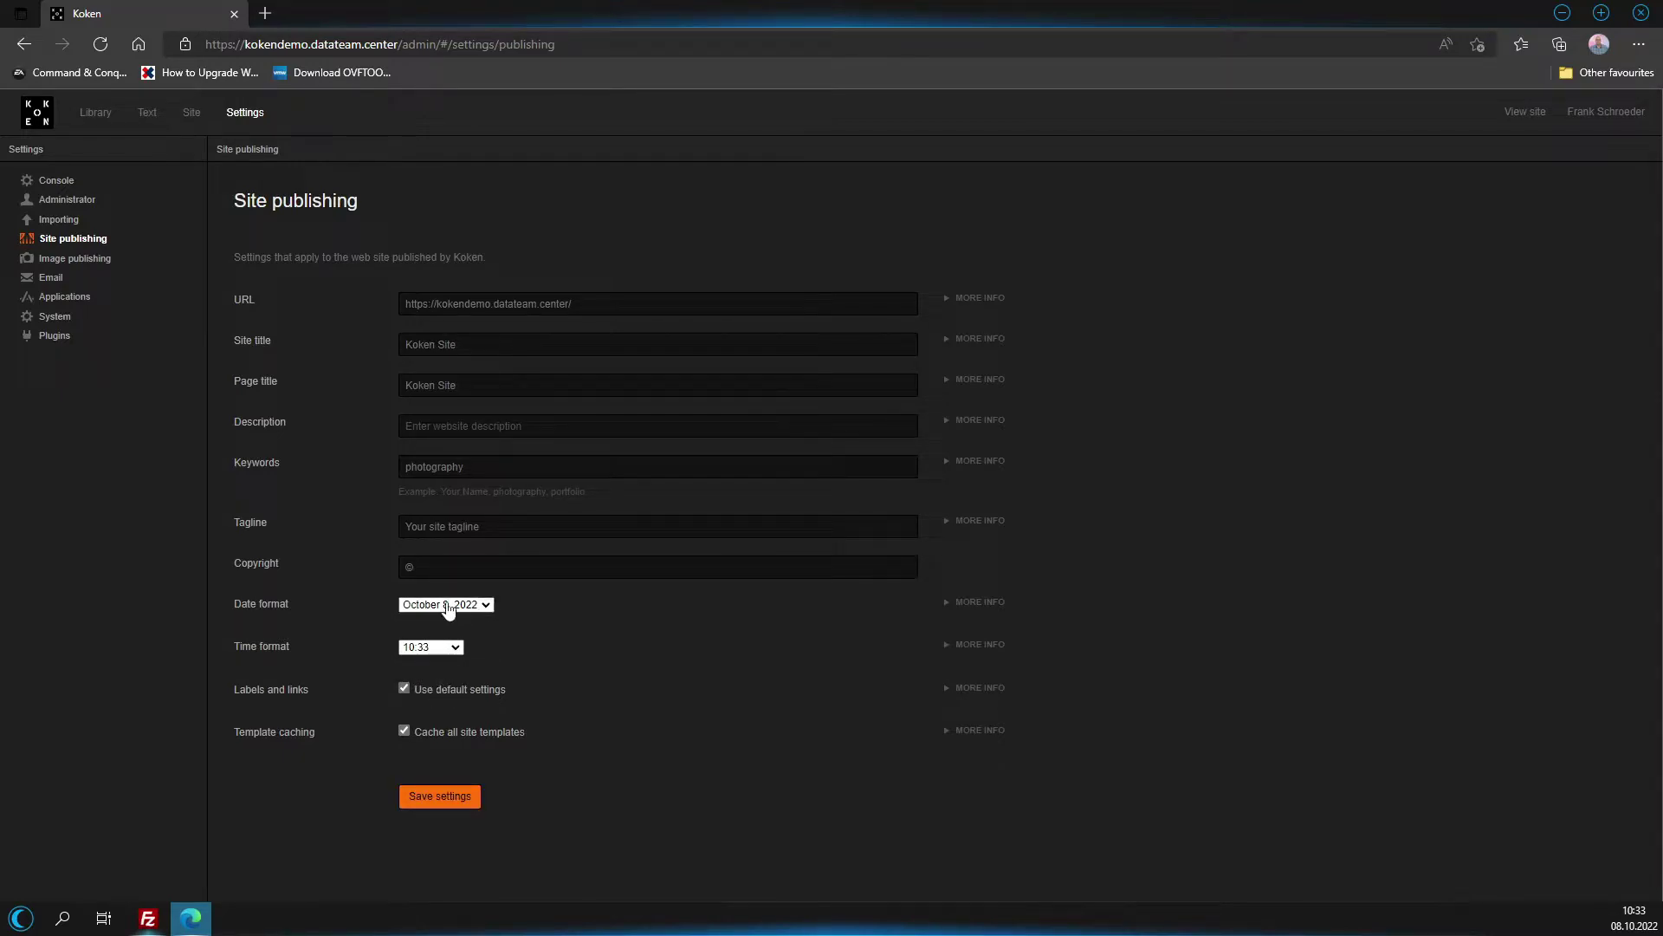
click(448, 607)
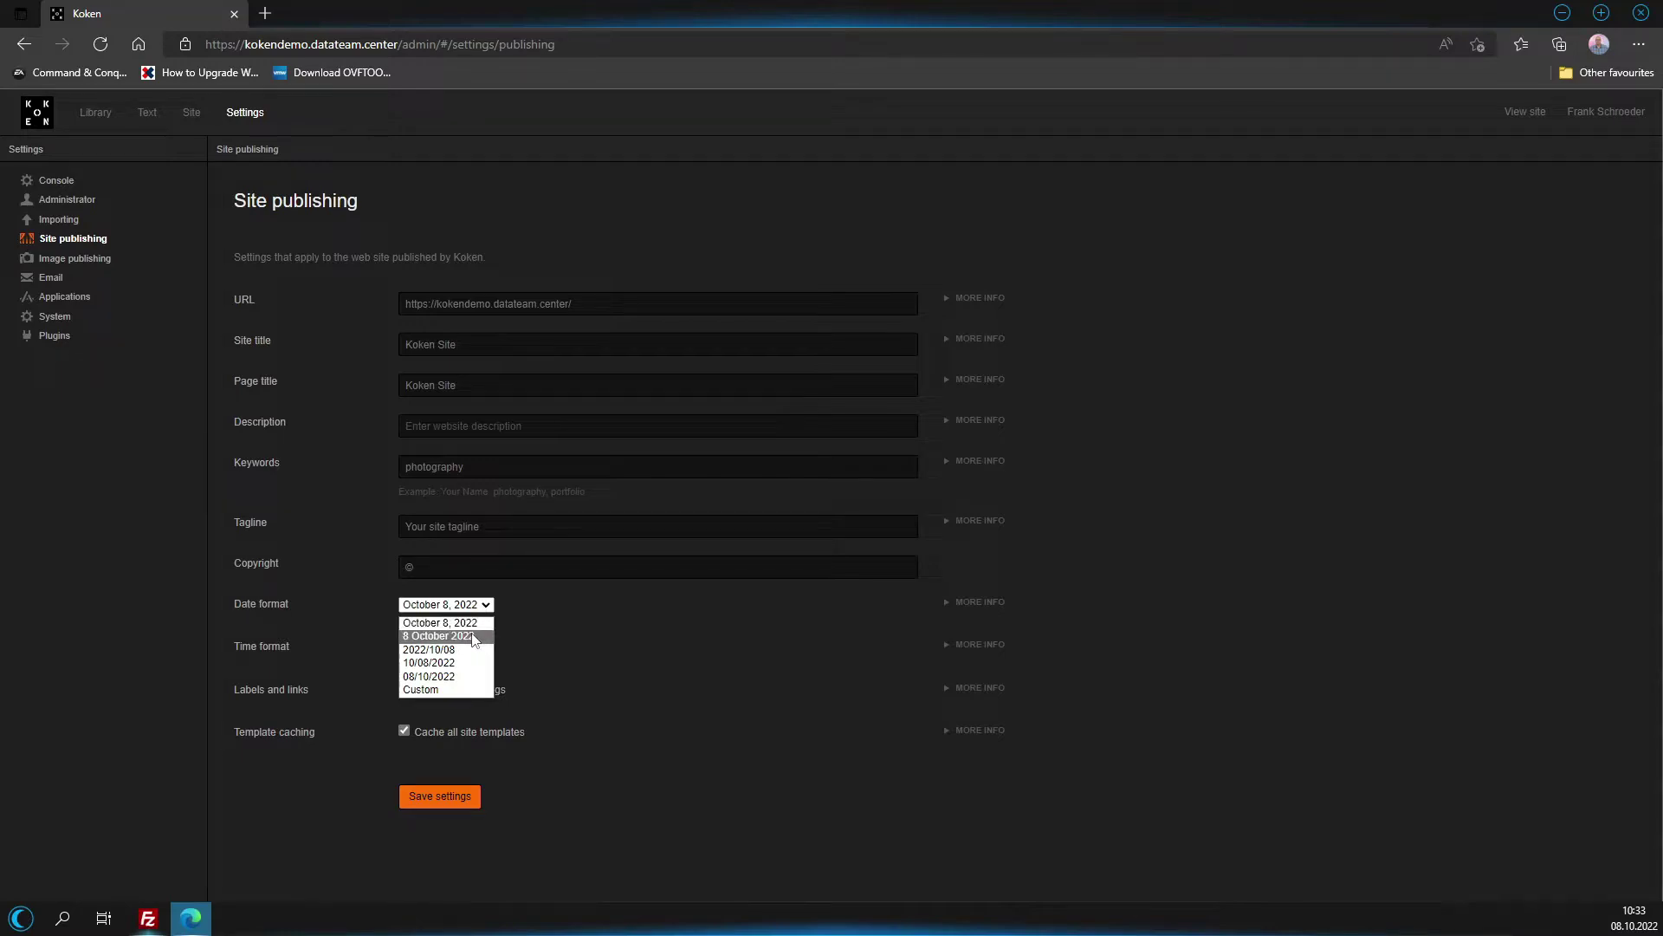
click(449, 679)
click(445, 794)
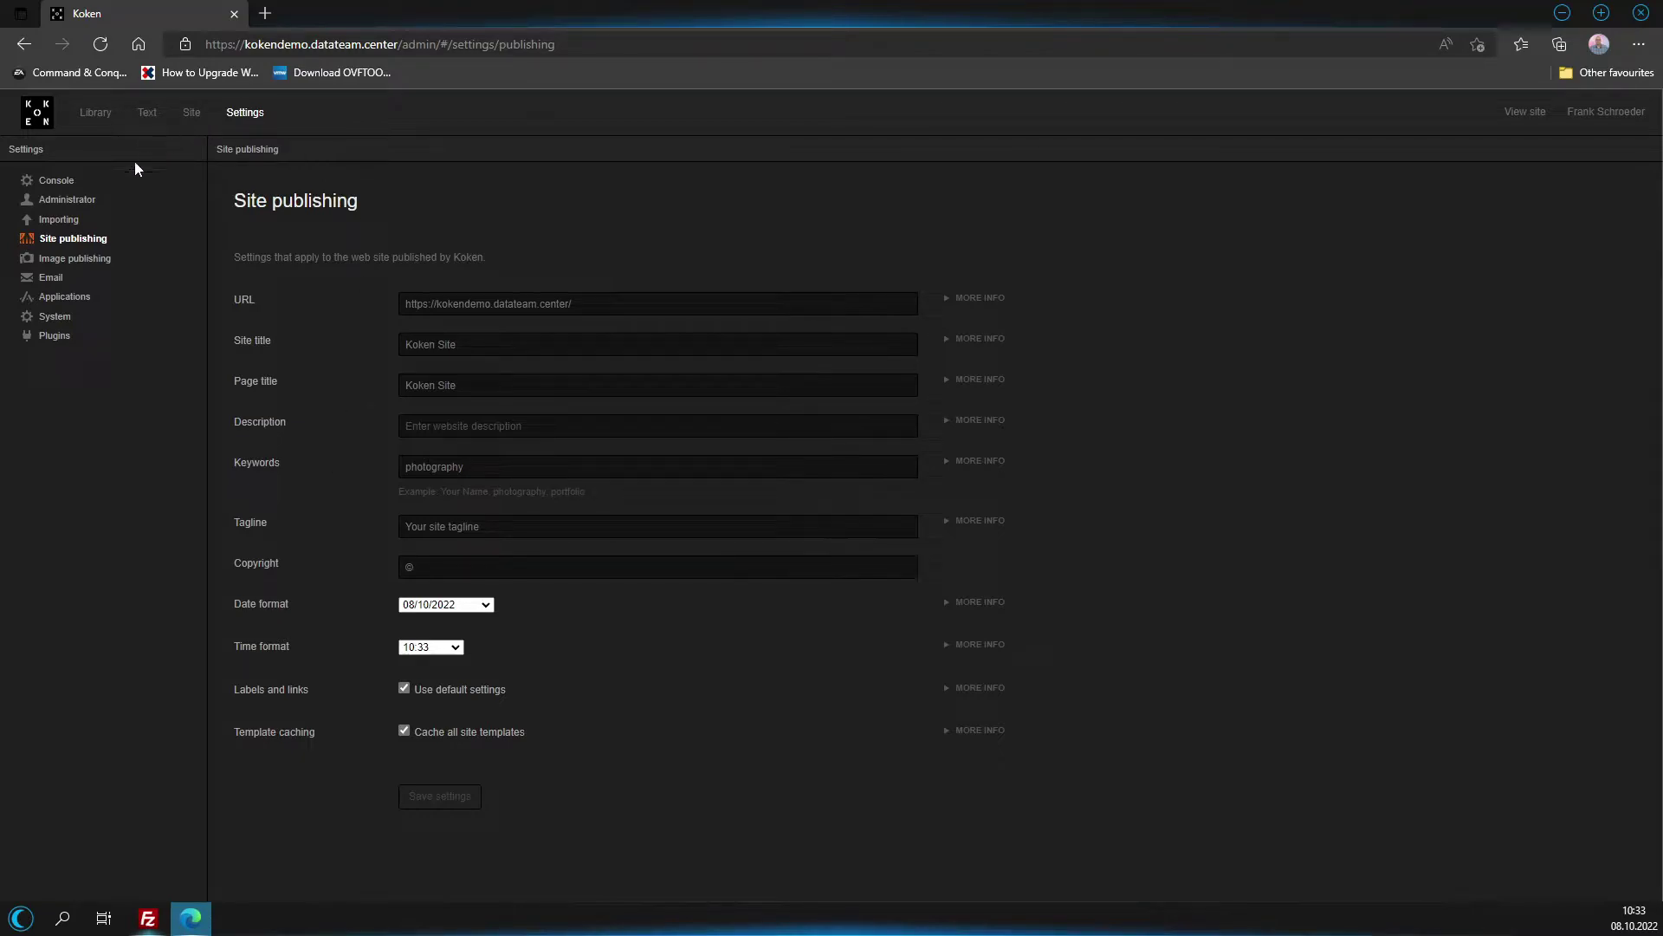
In the Image publishing settings, compare the processing libraries and choose ImageMagick 6.9.12.
click(77, 263)
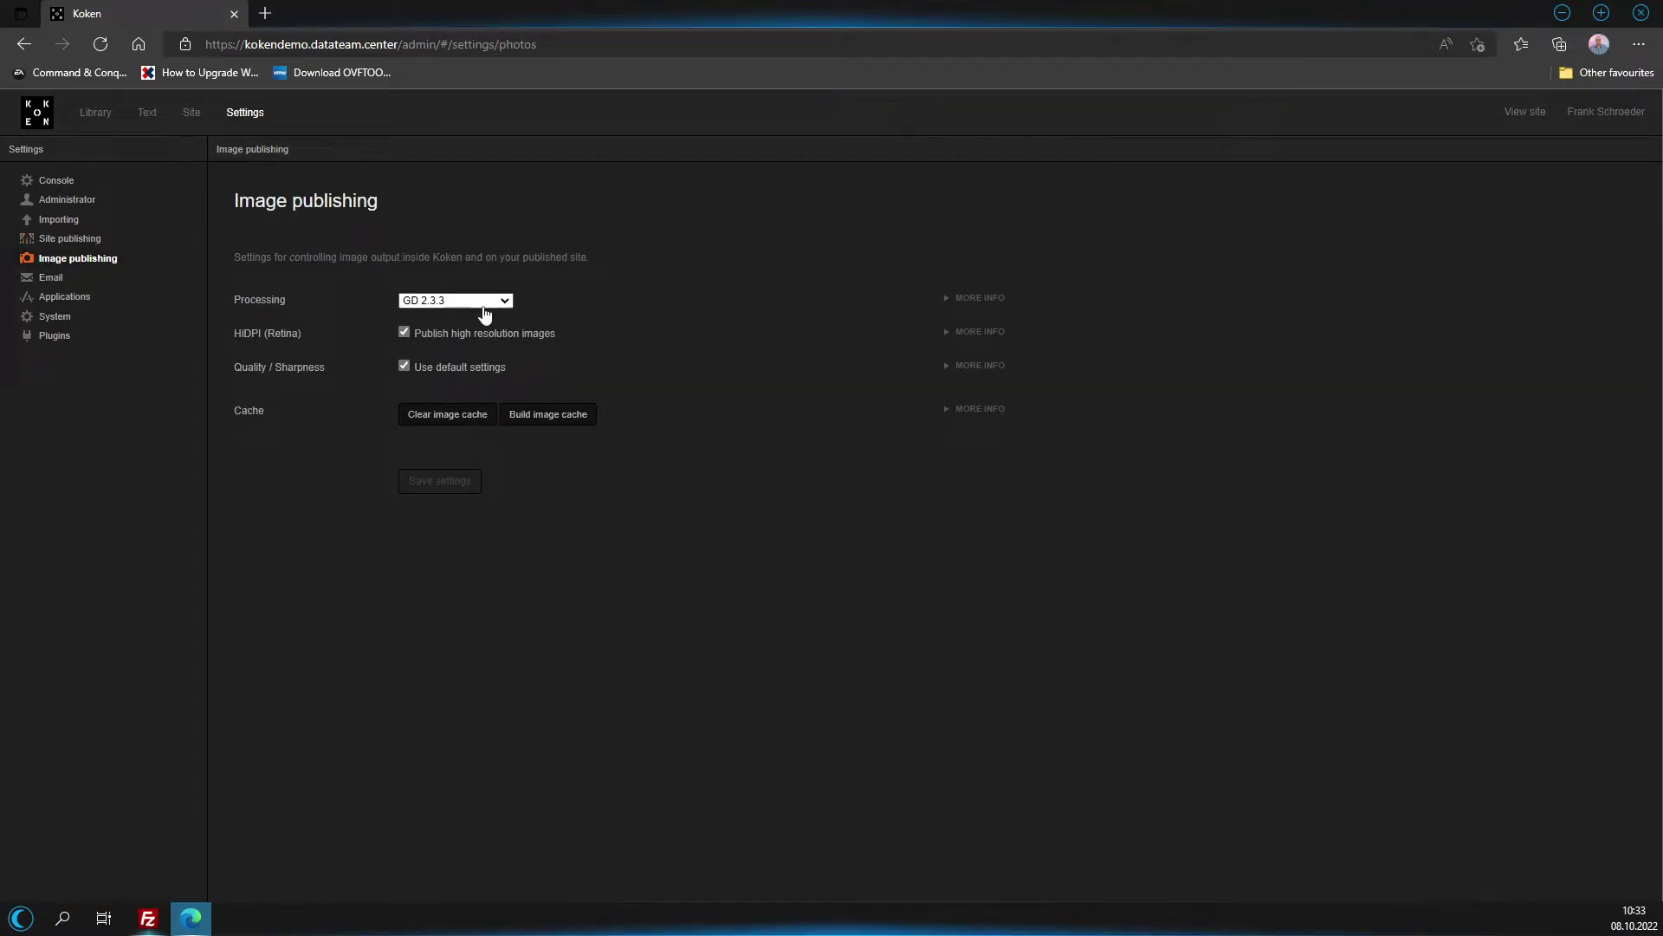
click(474, 301)
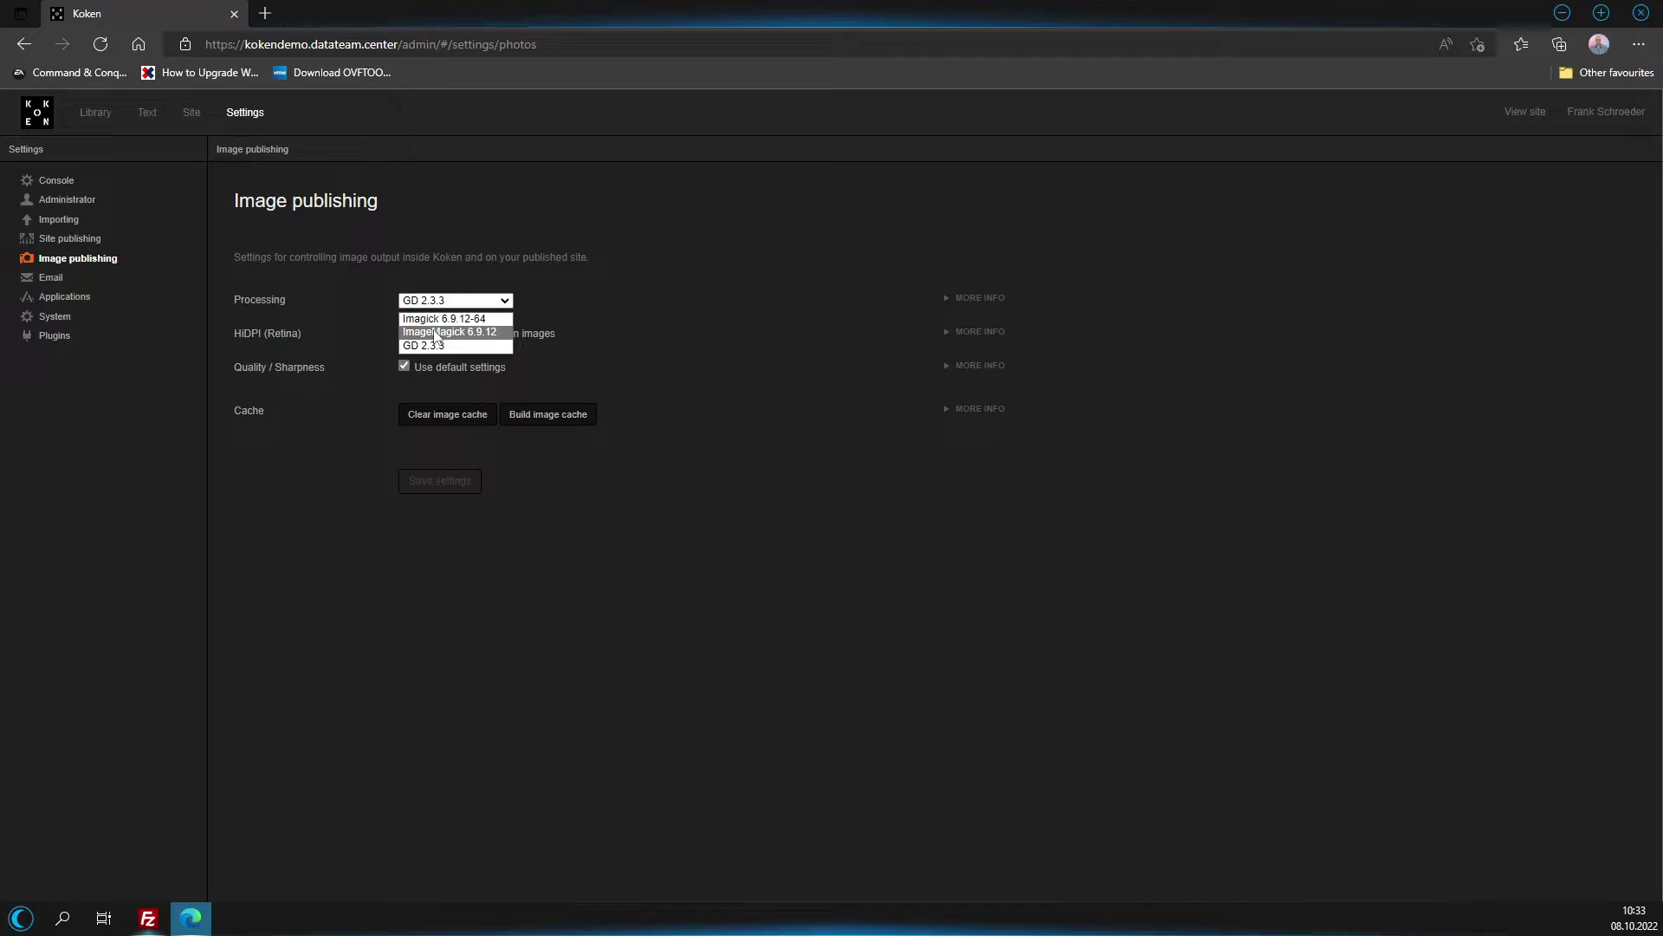
click(436, 333)
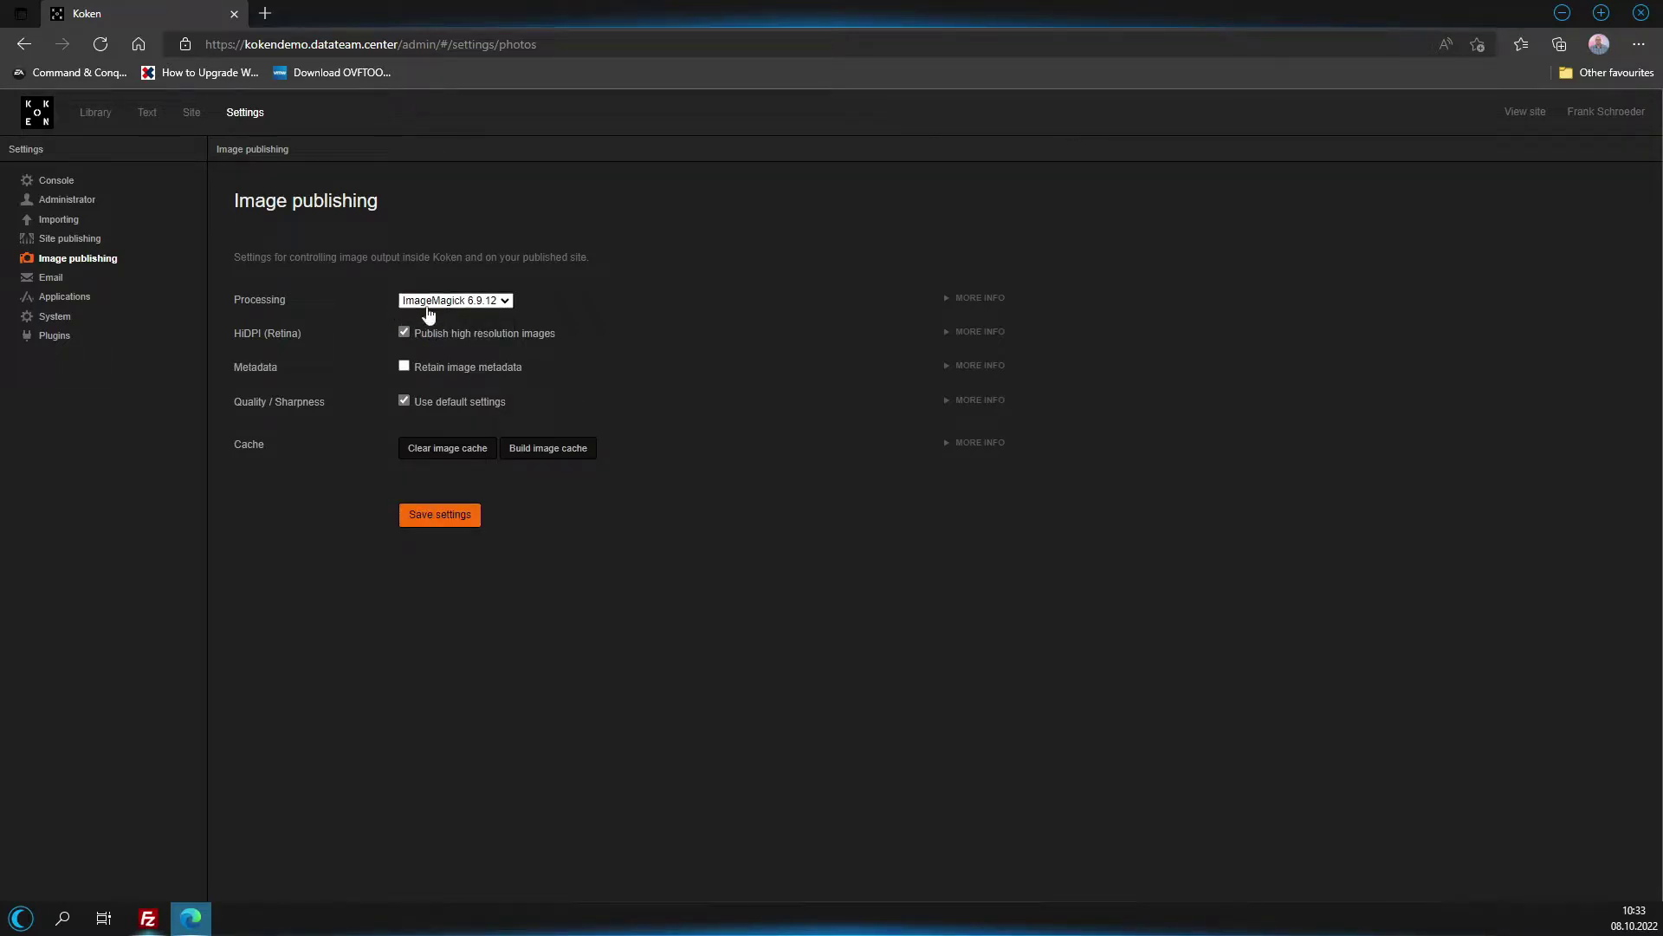
click(454, 303)
click(447, 318)
click(449, 301)
click(447, 331)
Enable Retain image metadata, expand the Metadata and HiDPI explanations, and save the image publishing settings.
click(983, 366)
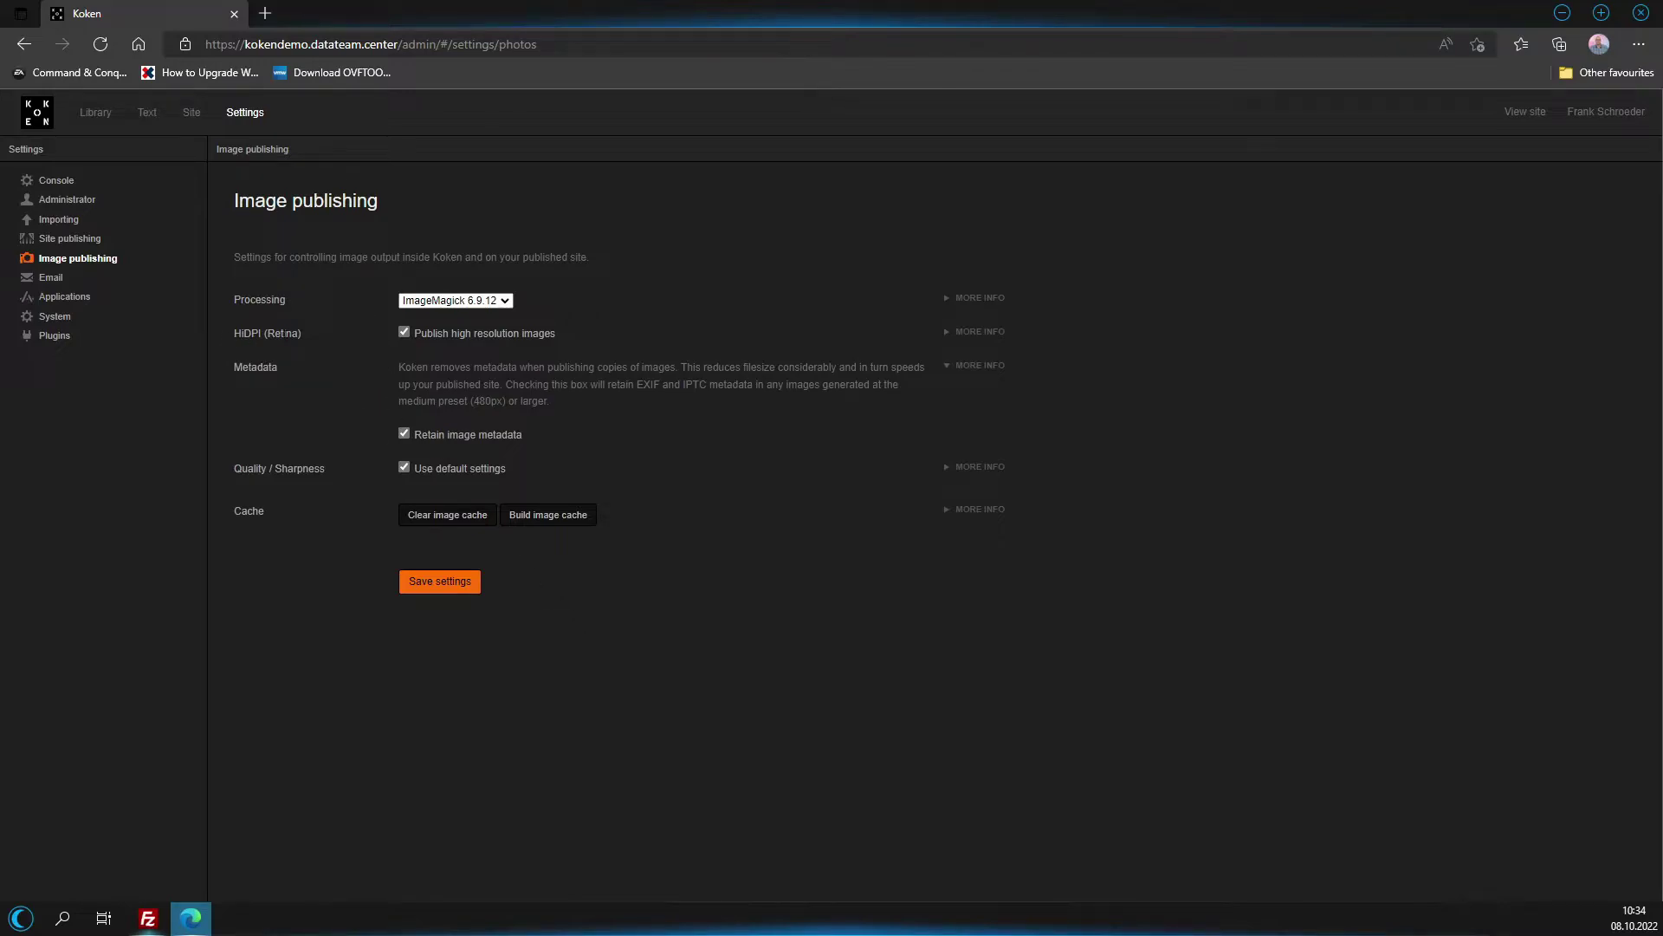
click(977, 332)
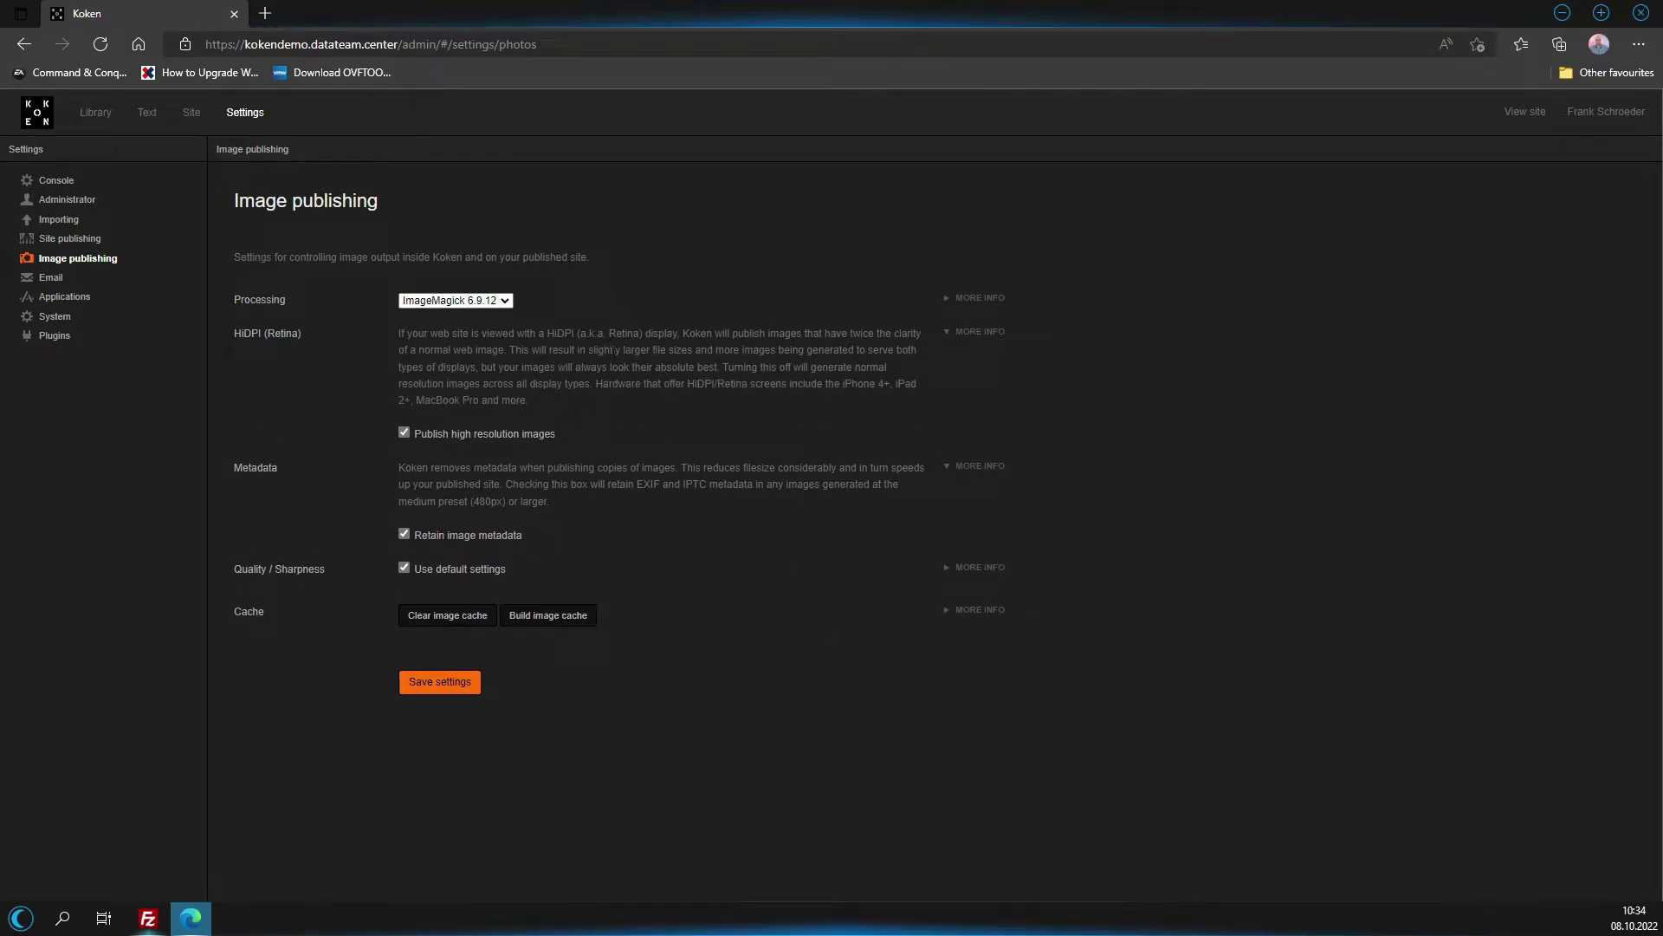
click(465, 684)
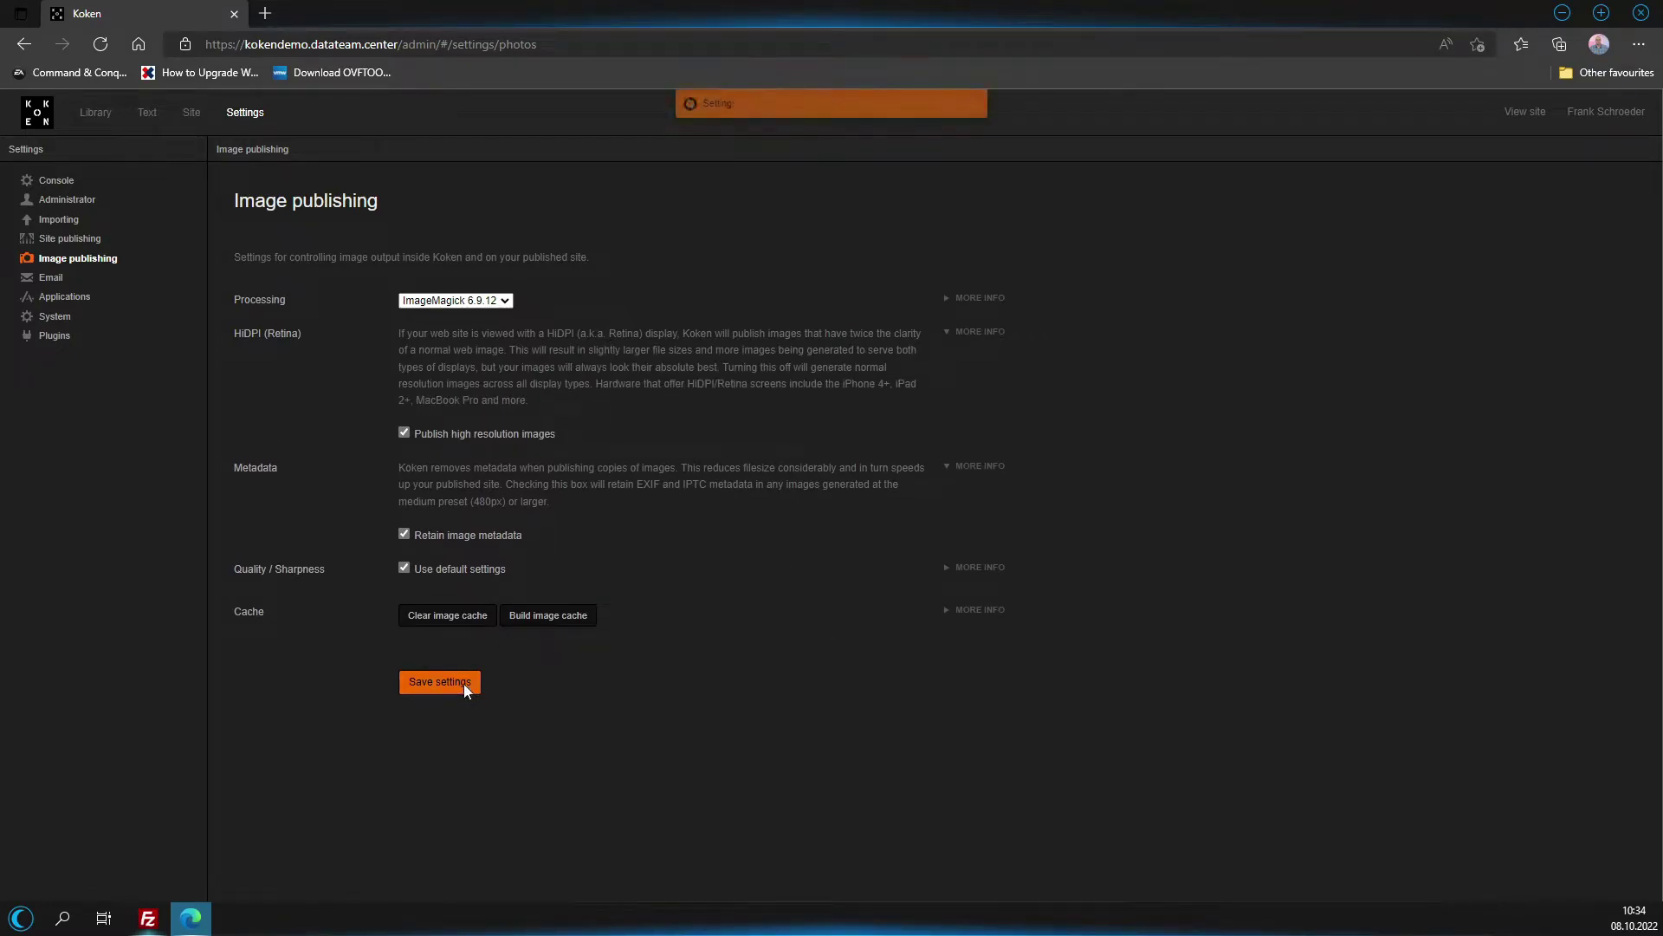
Look through the System, Applications, Plugins, Site publishing and Administrator settings pages.
click(62, 316)
click(84, 298)
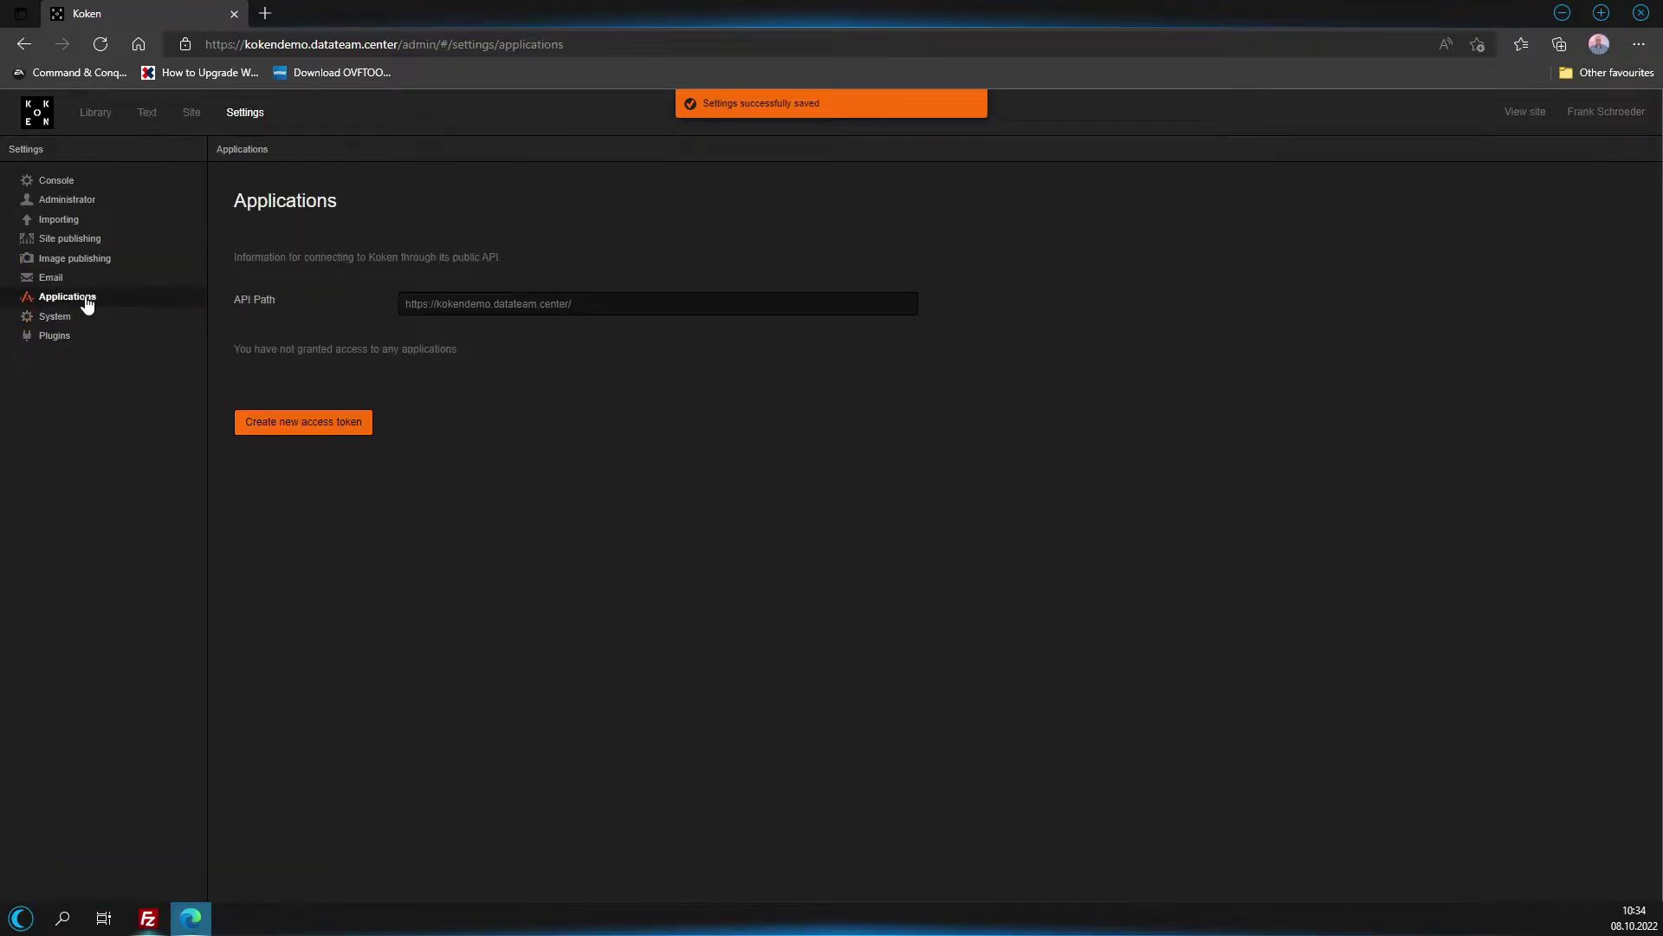
click(69, 336)
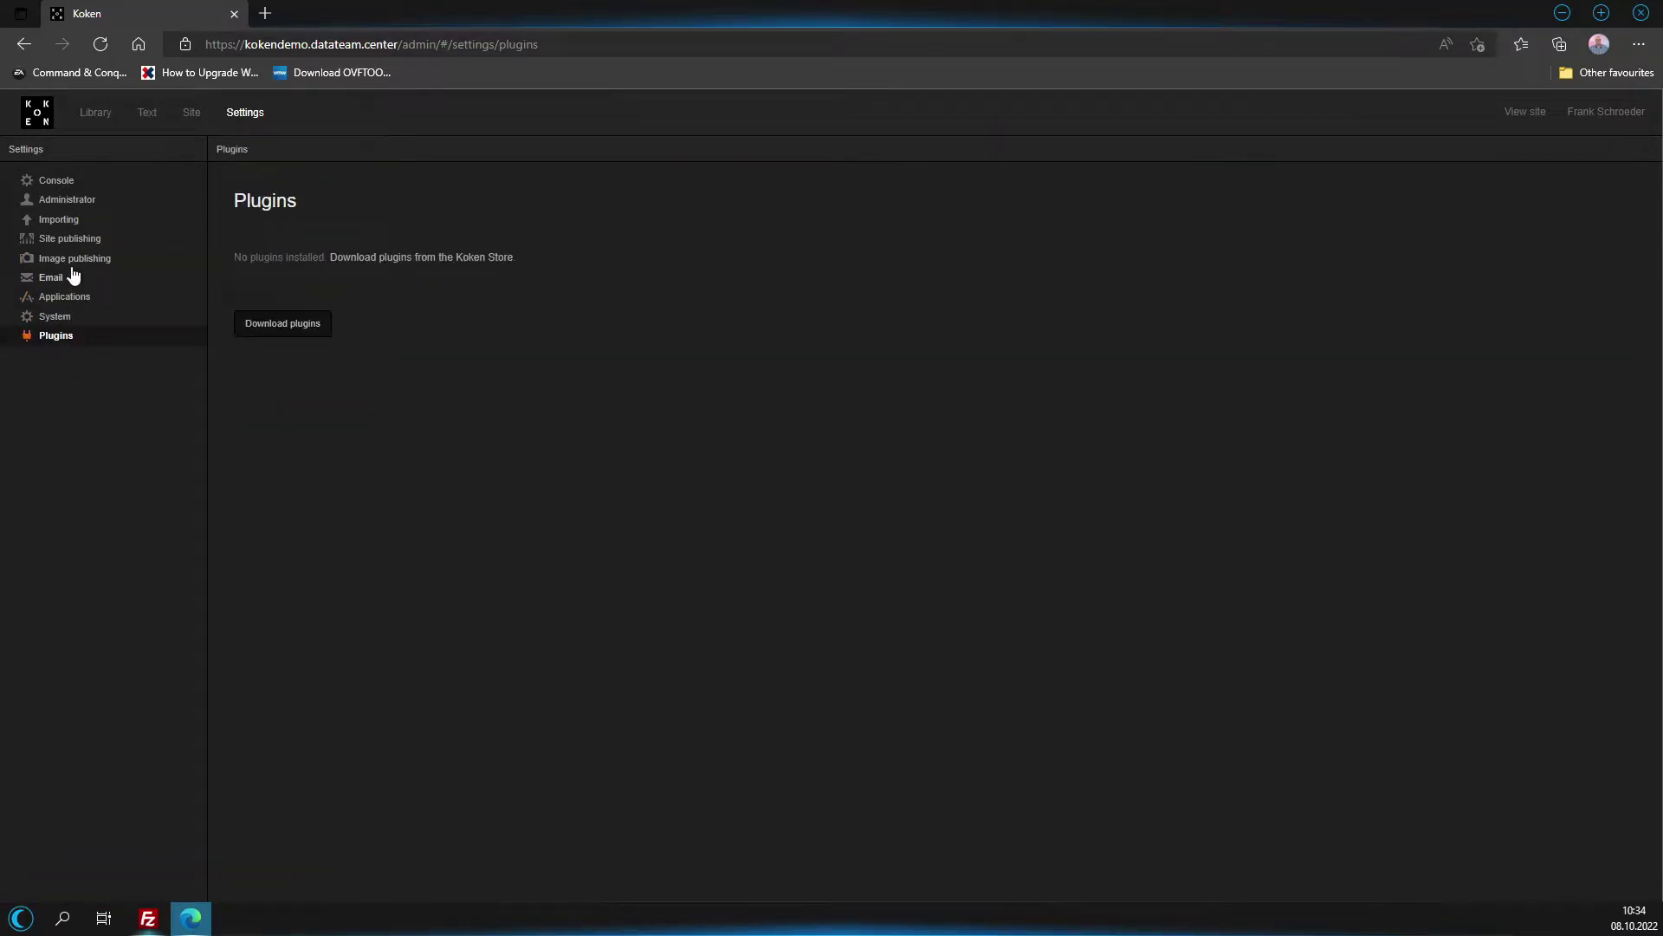
click(76, 239)
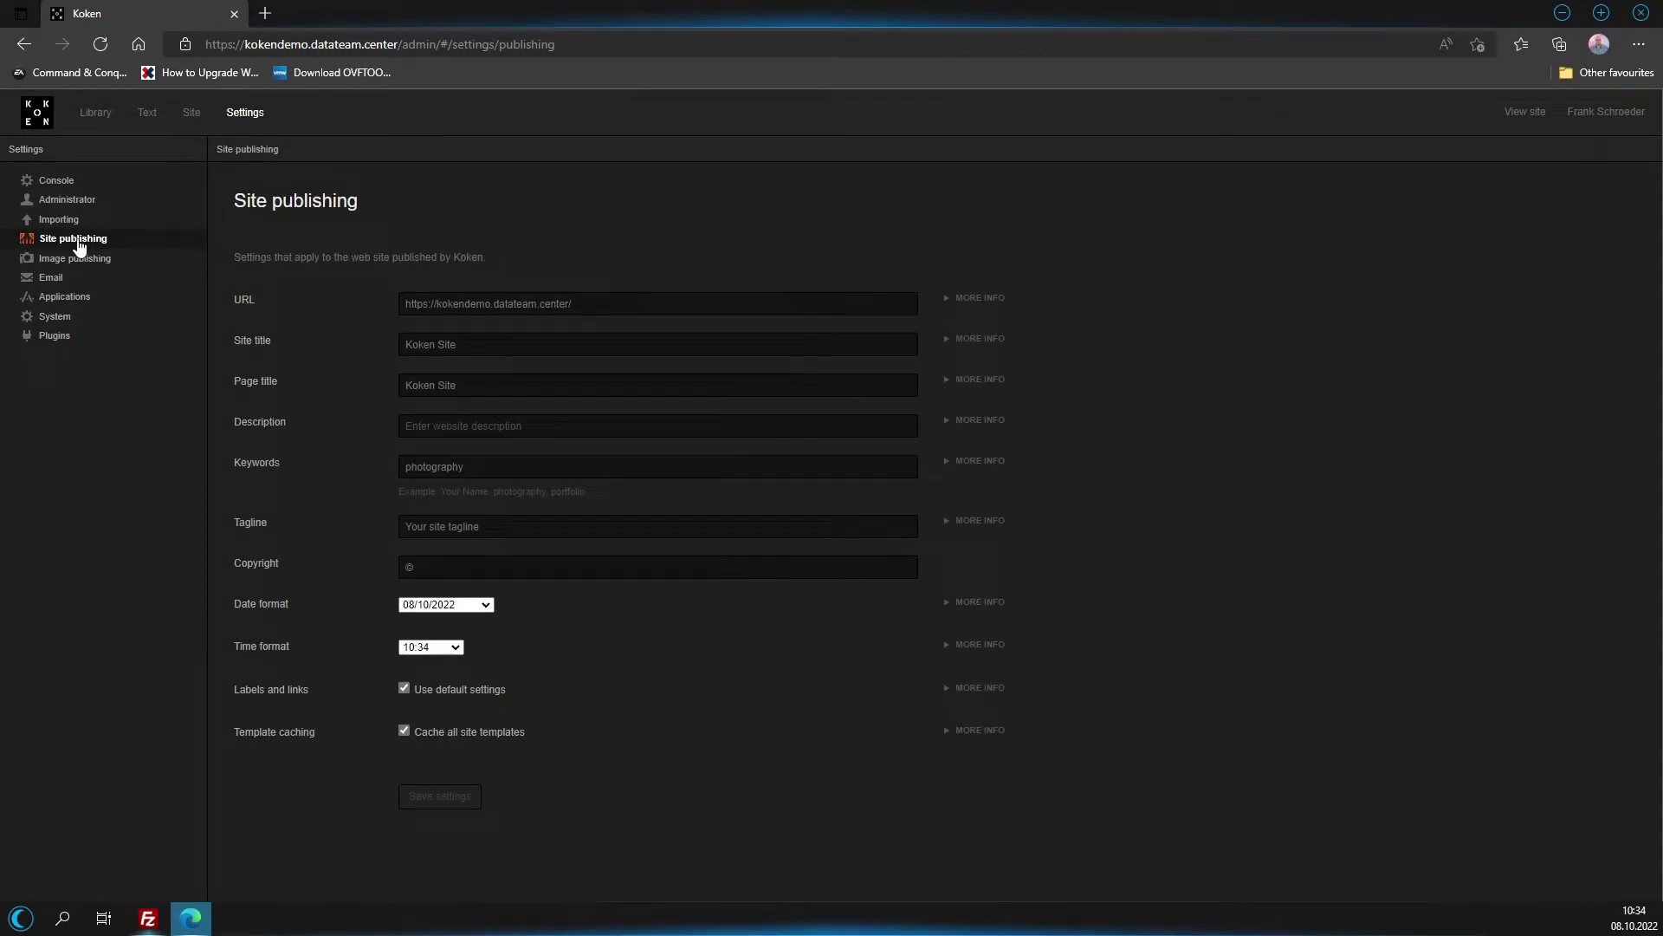
click(87, 201)
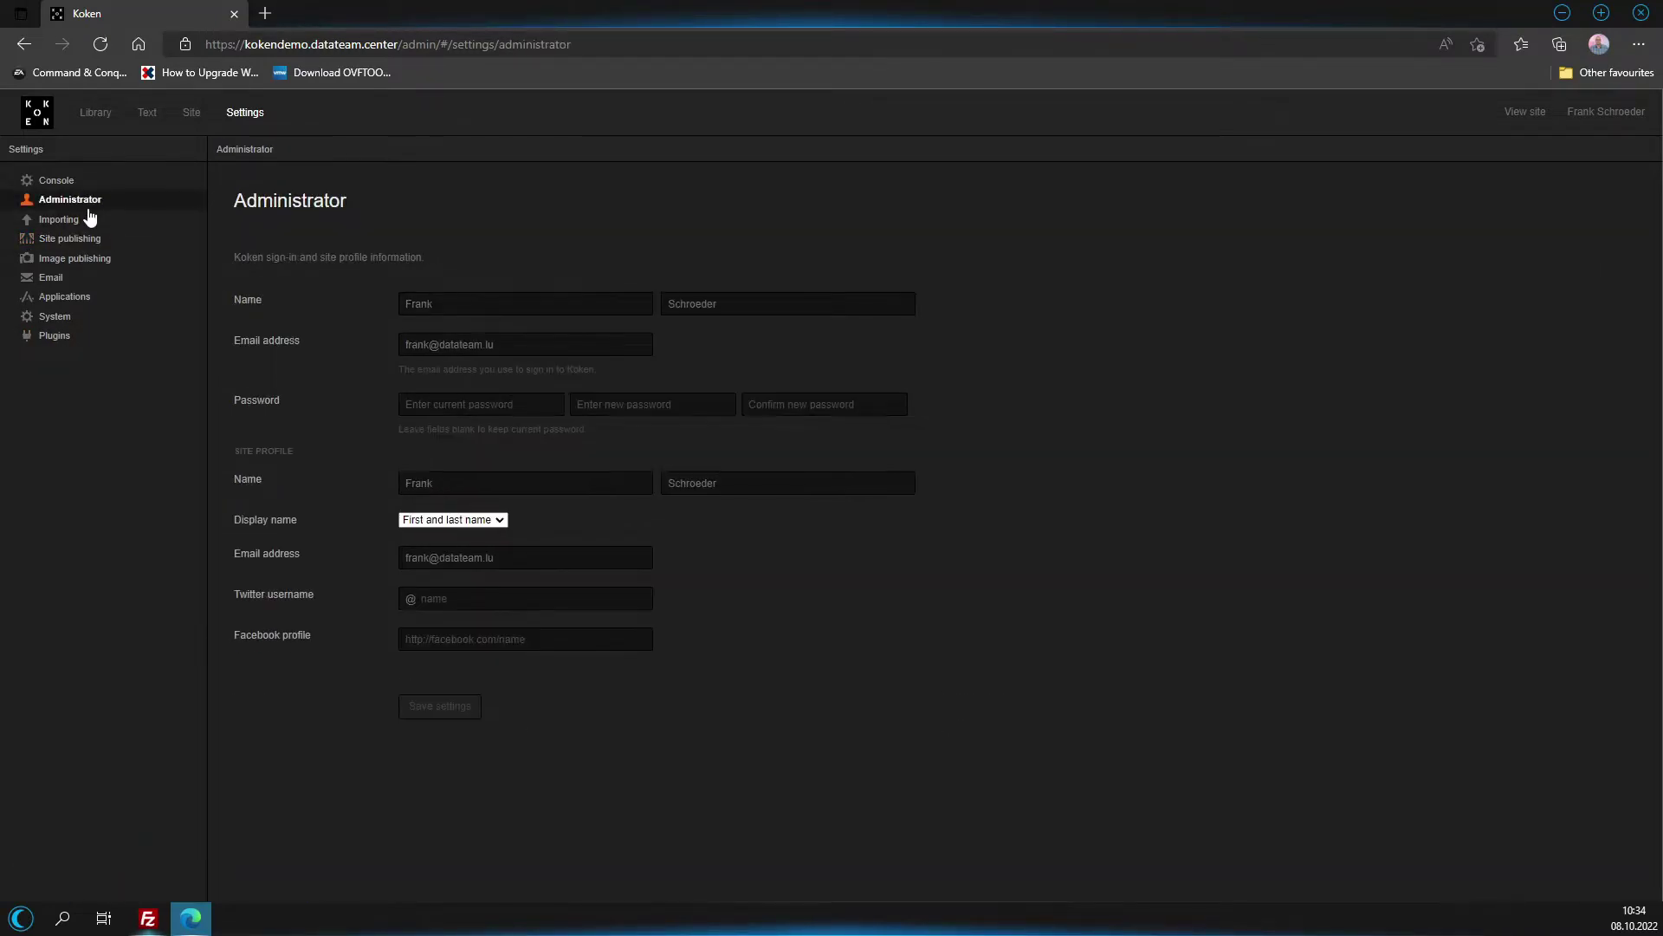
In the Console settings, set the time zone to Europe/Luxembourg (+2 GMT) and save.
click(83, 182)
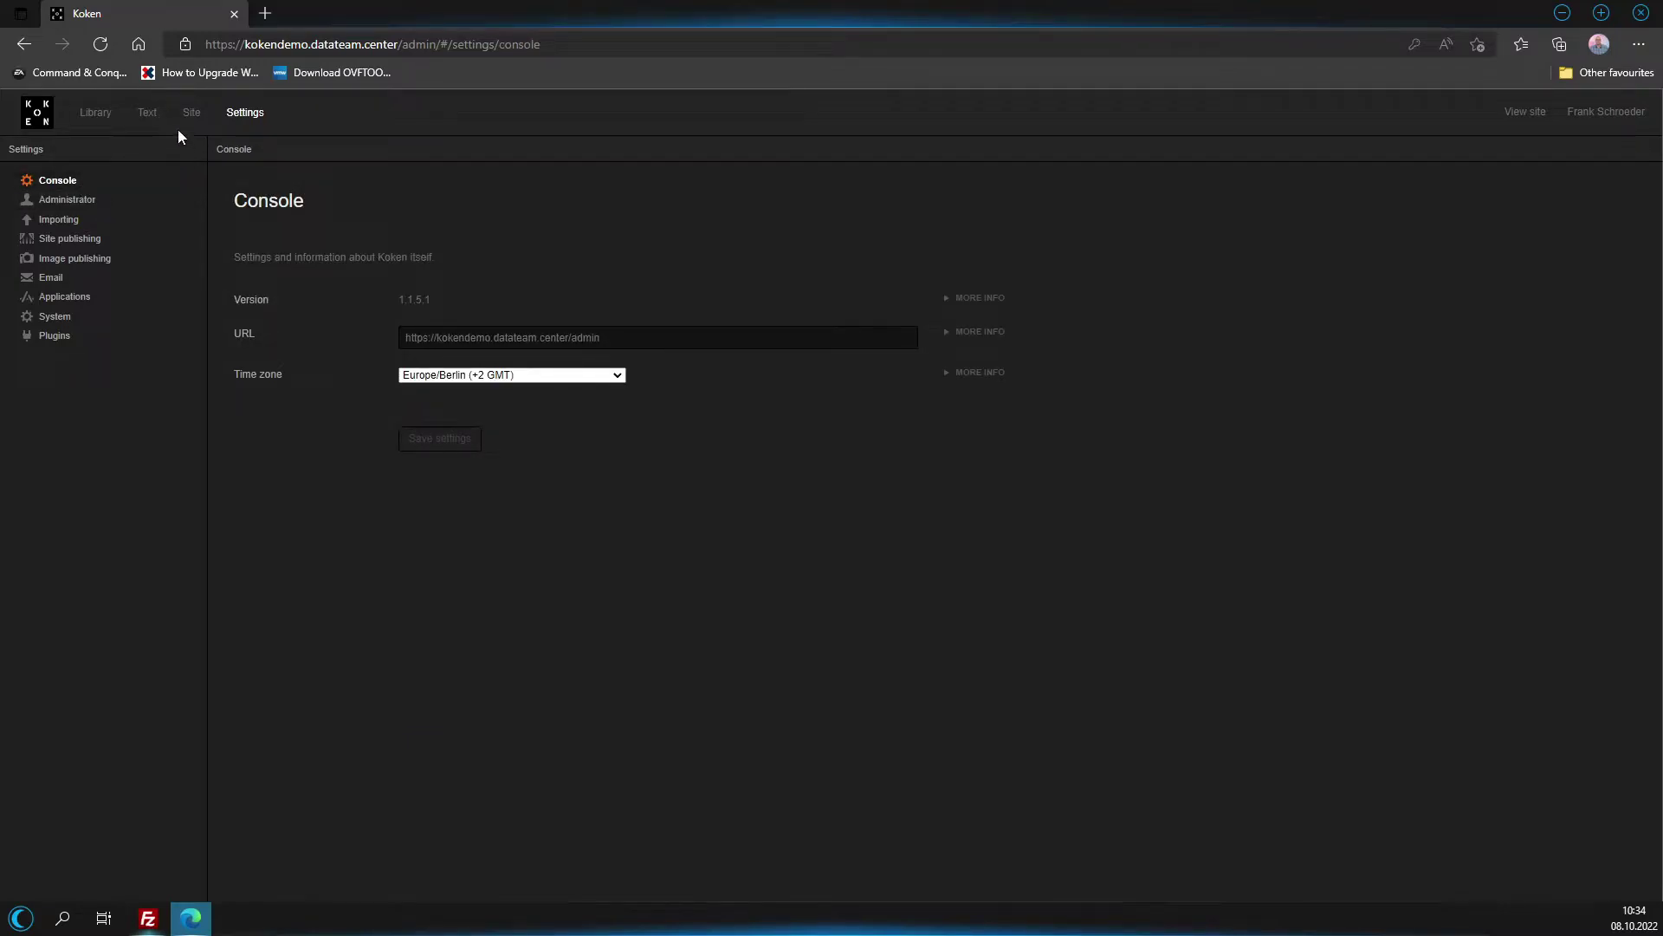
click(500, 378)
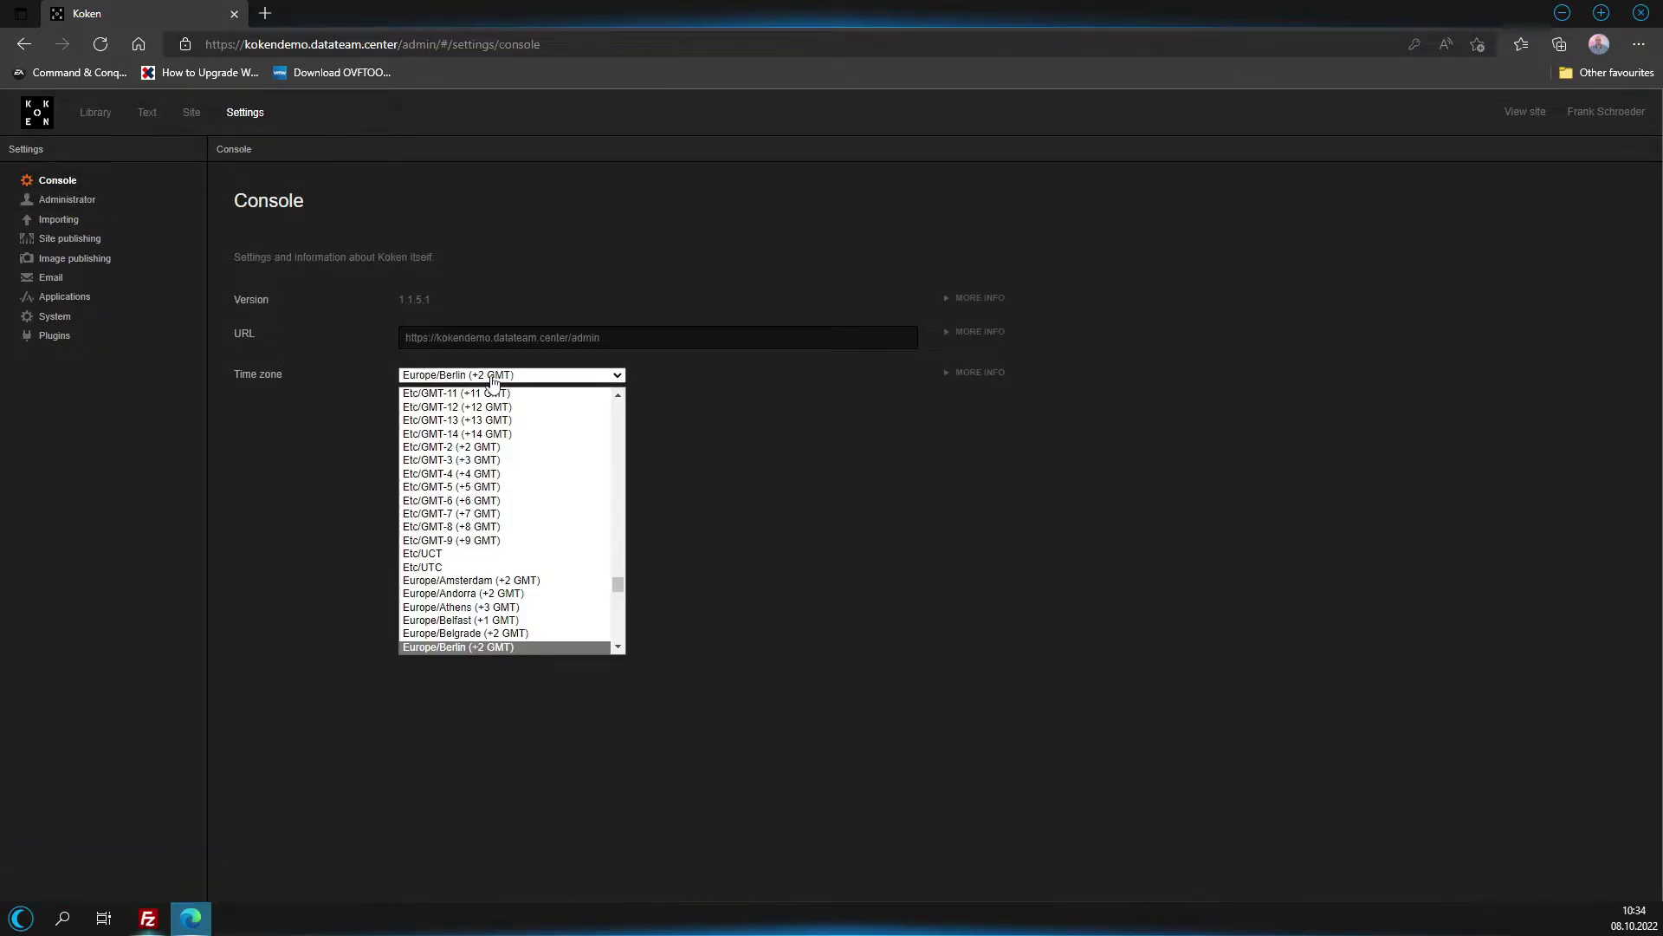
scroll(502, 390, up, 3)
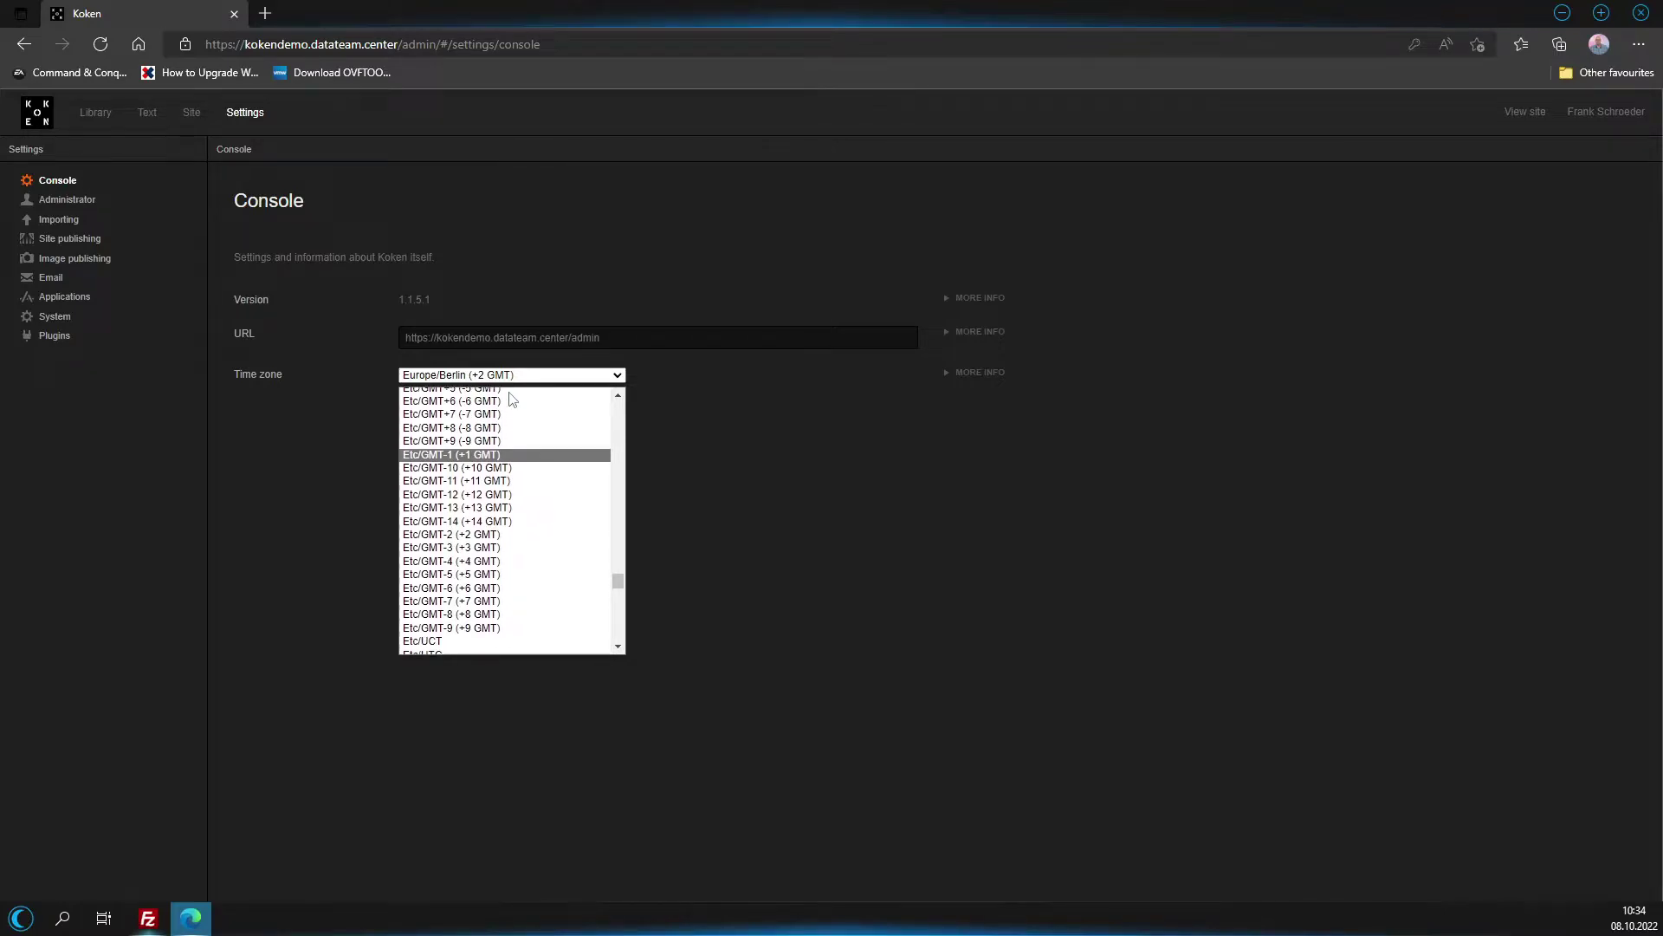
scroll(511, 399, down, 10)
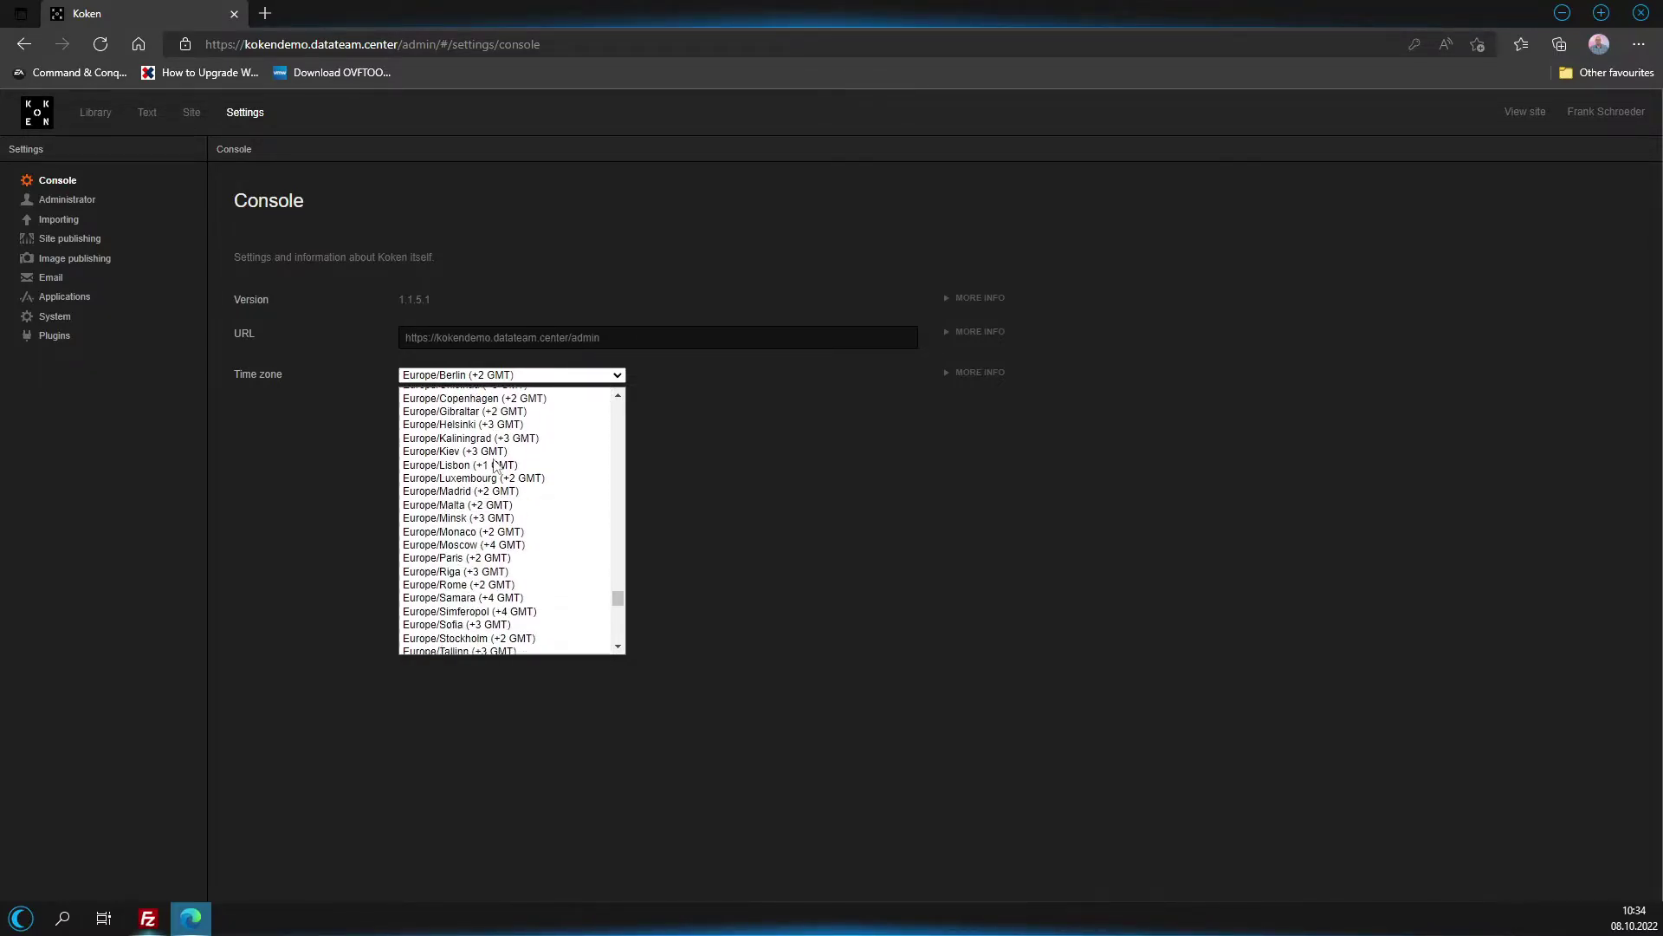
click(497, 476)
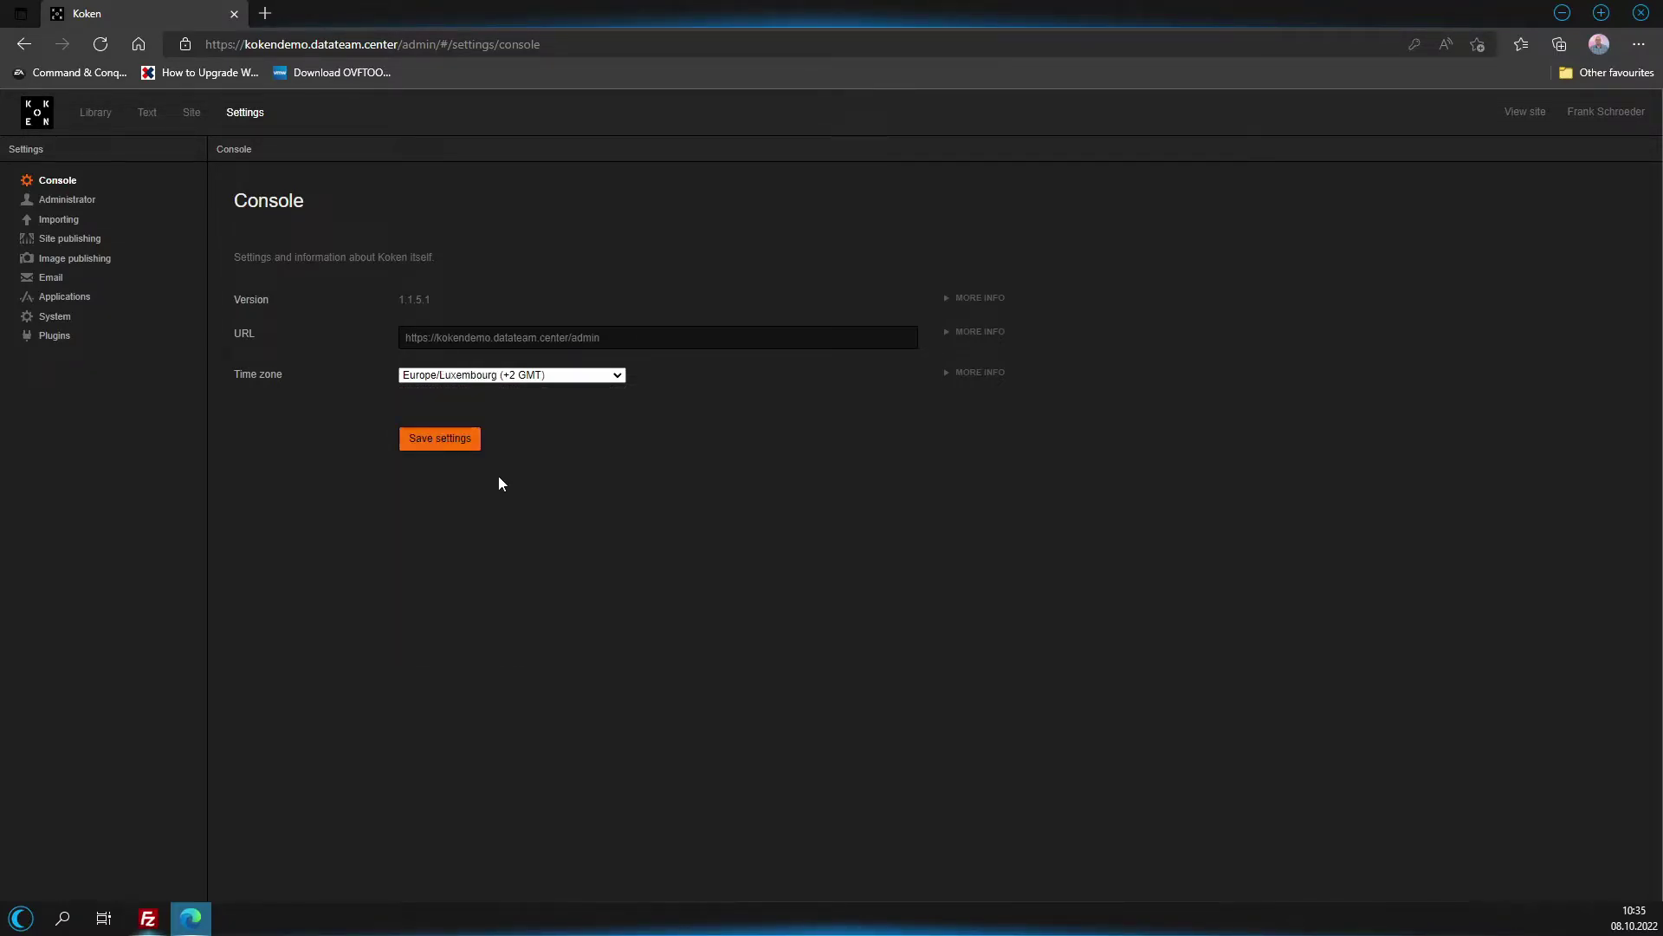
click(428, 440)
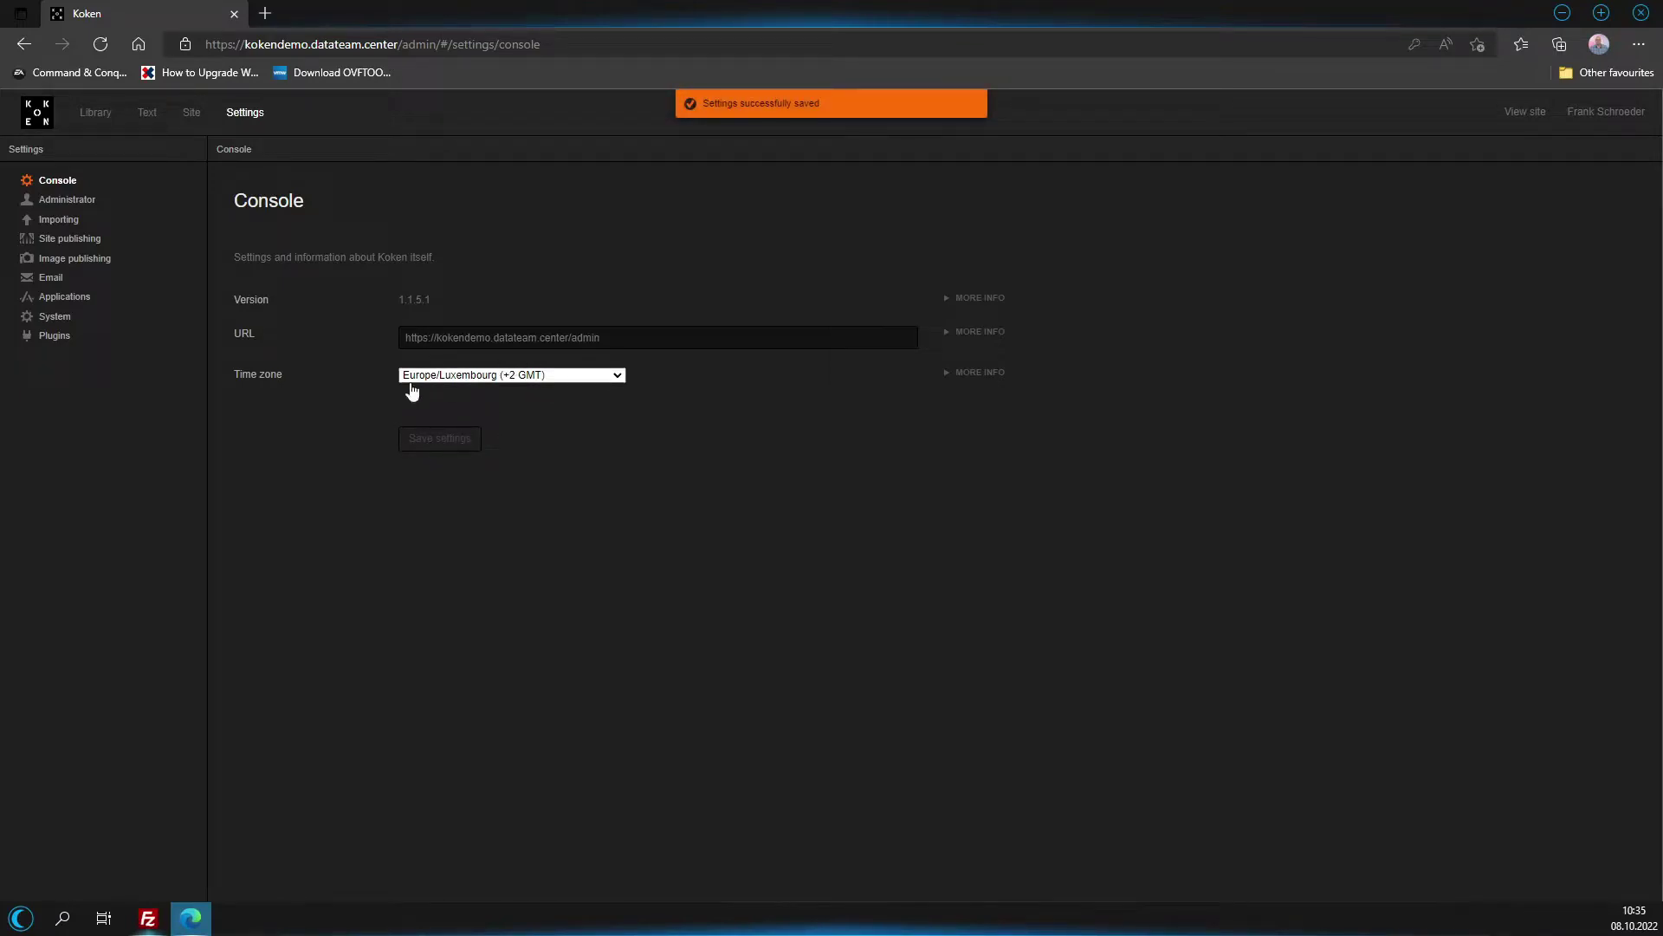
View the Library content and open the Koken documentation at iseet.fans/koken-documentation/ in a new browser tab.
click(95, 119)
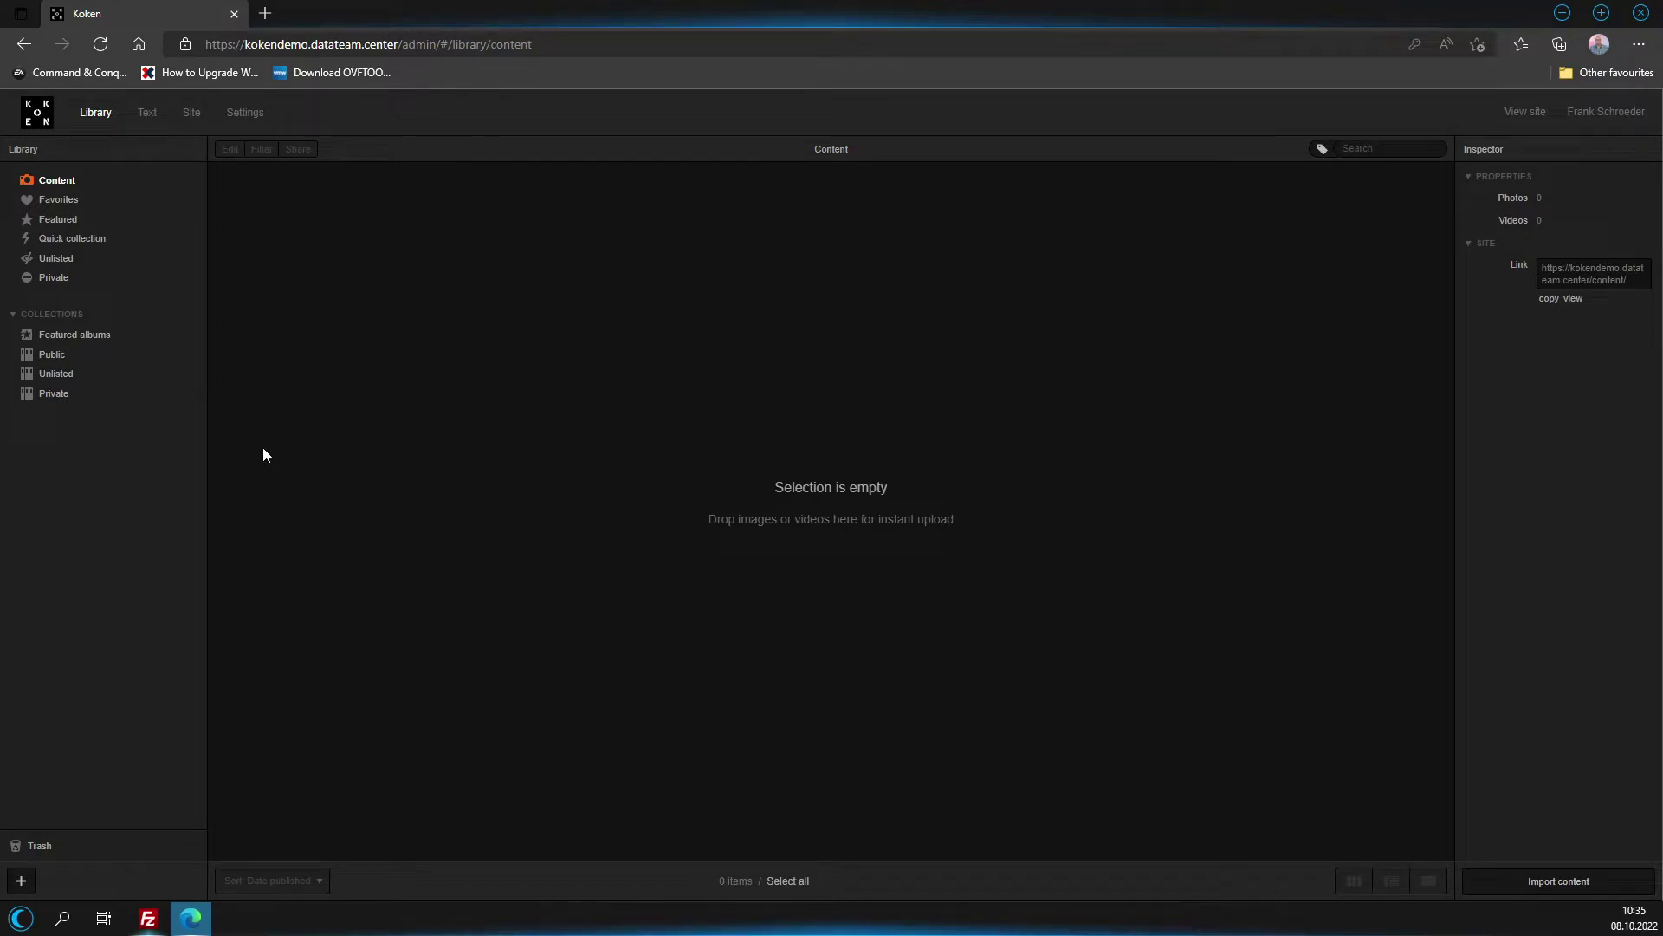
click(274, 12)
text(isee)
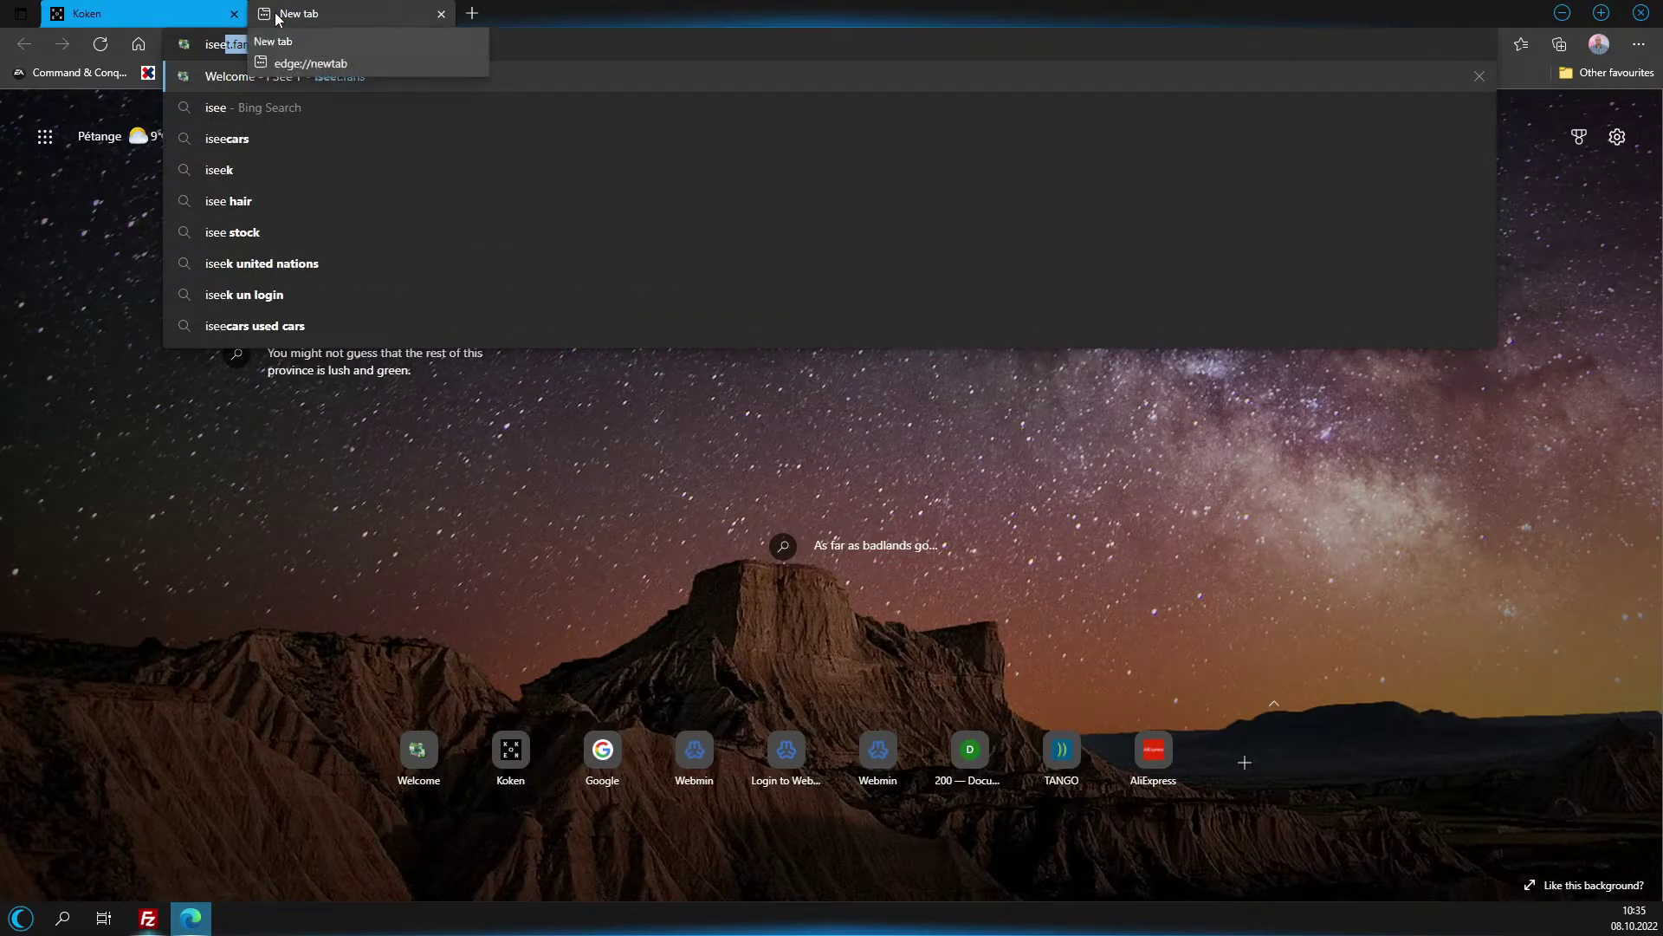
text(t.fans/ko)
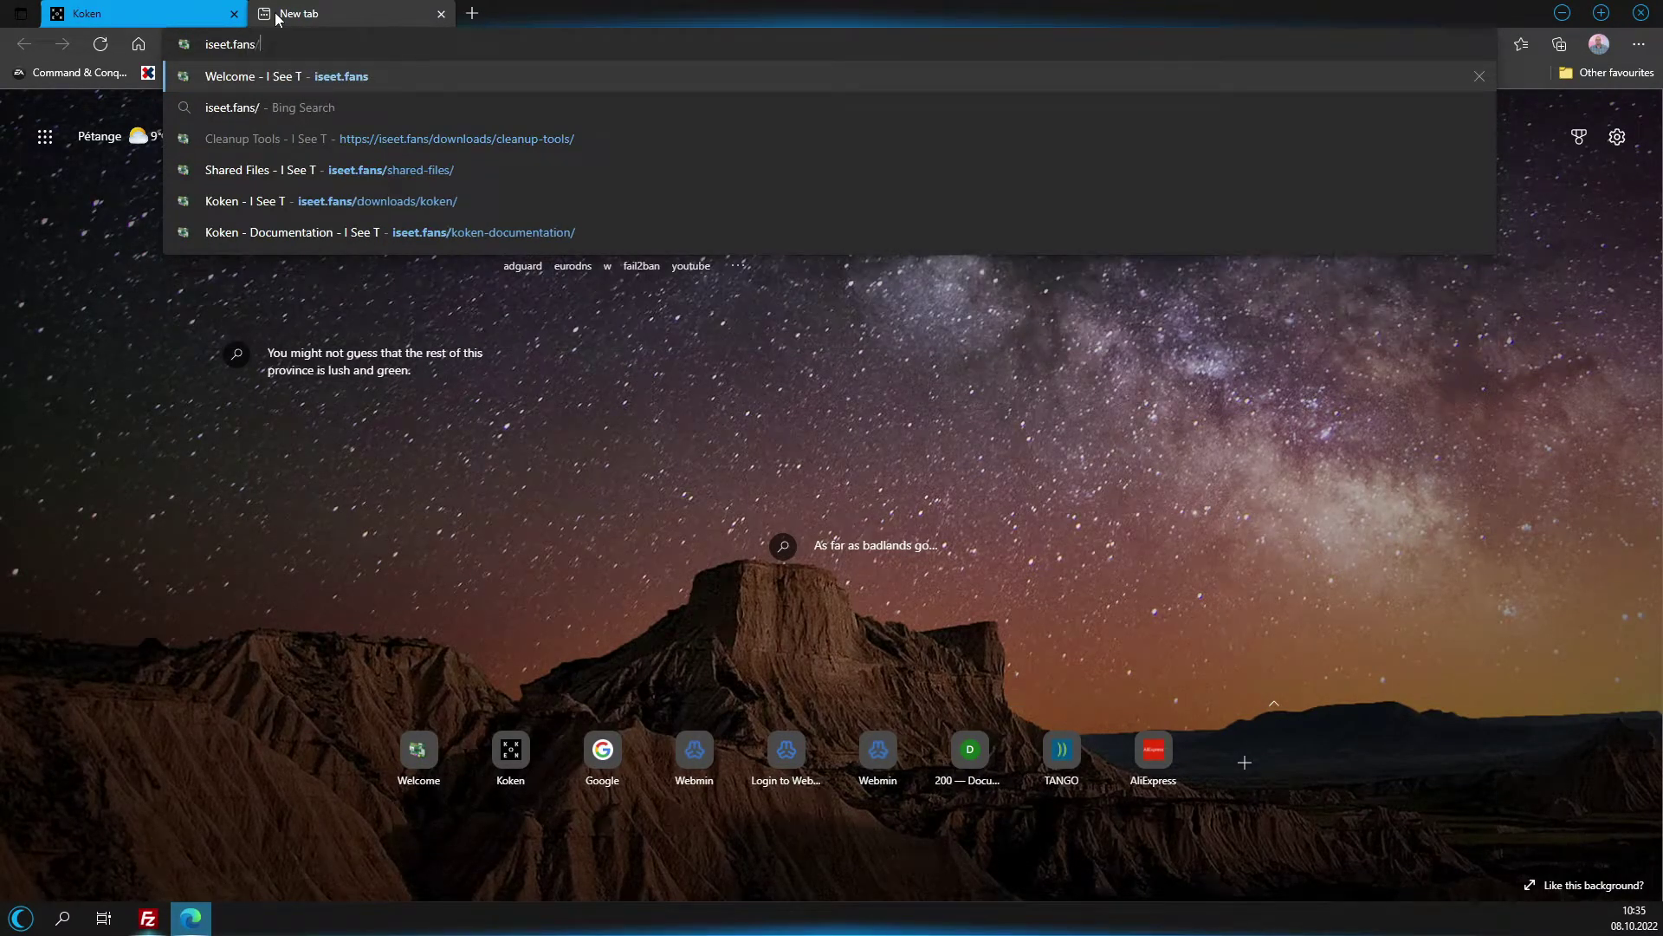
key(Down)
key(Down)
key(Down)
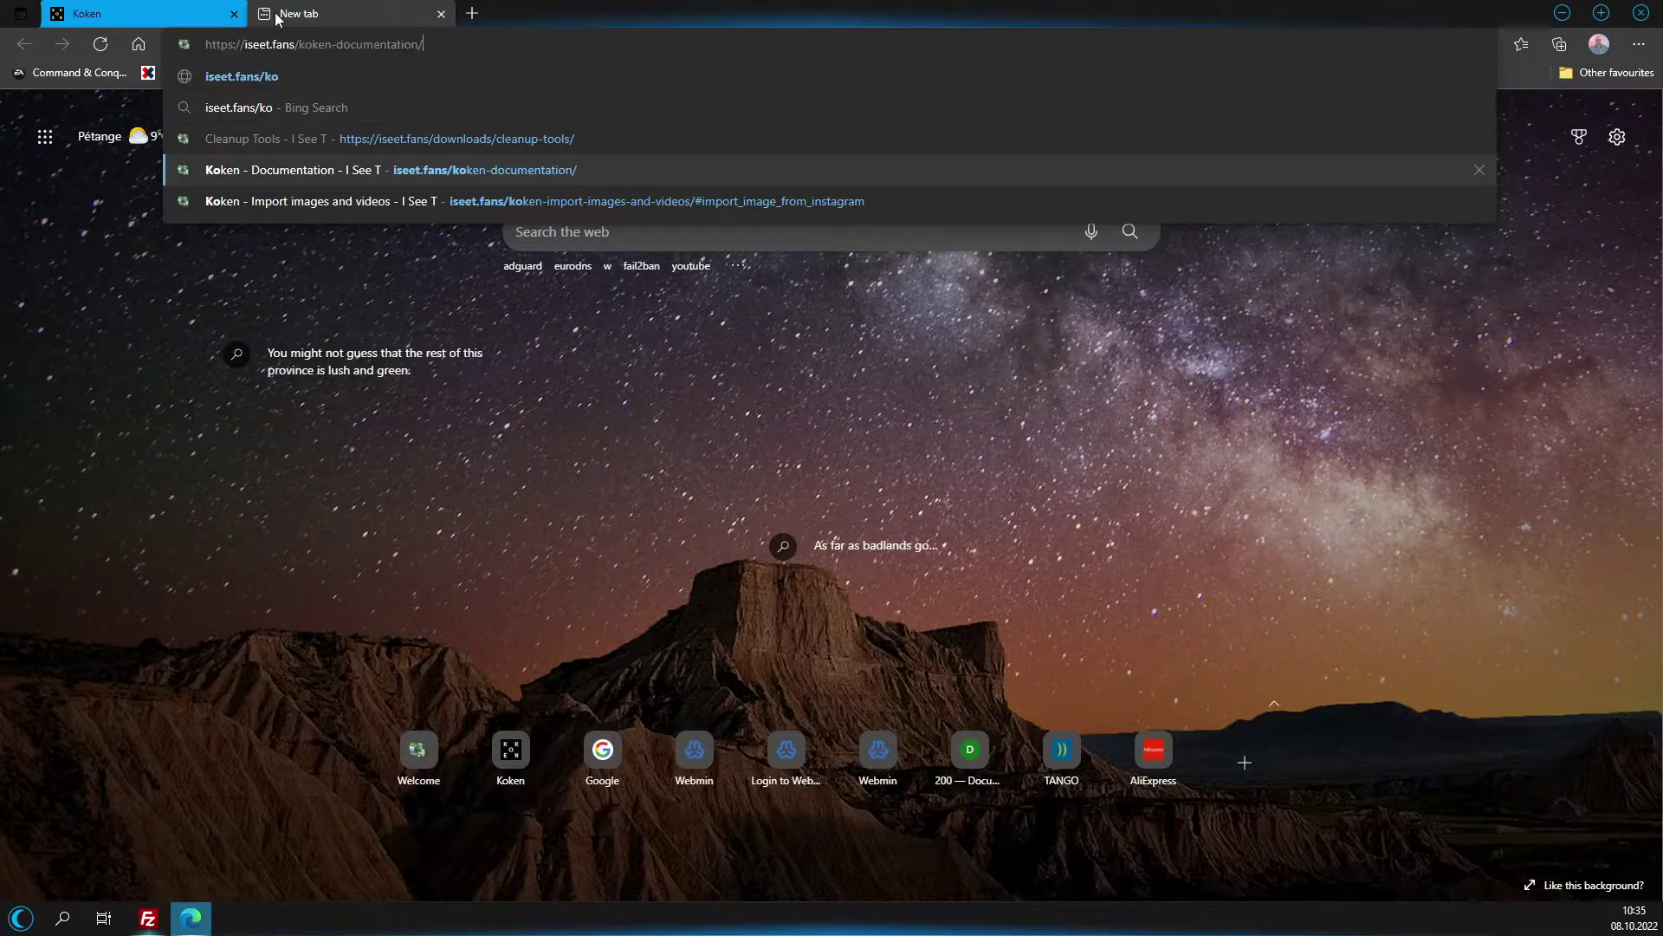
key(Return)
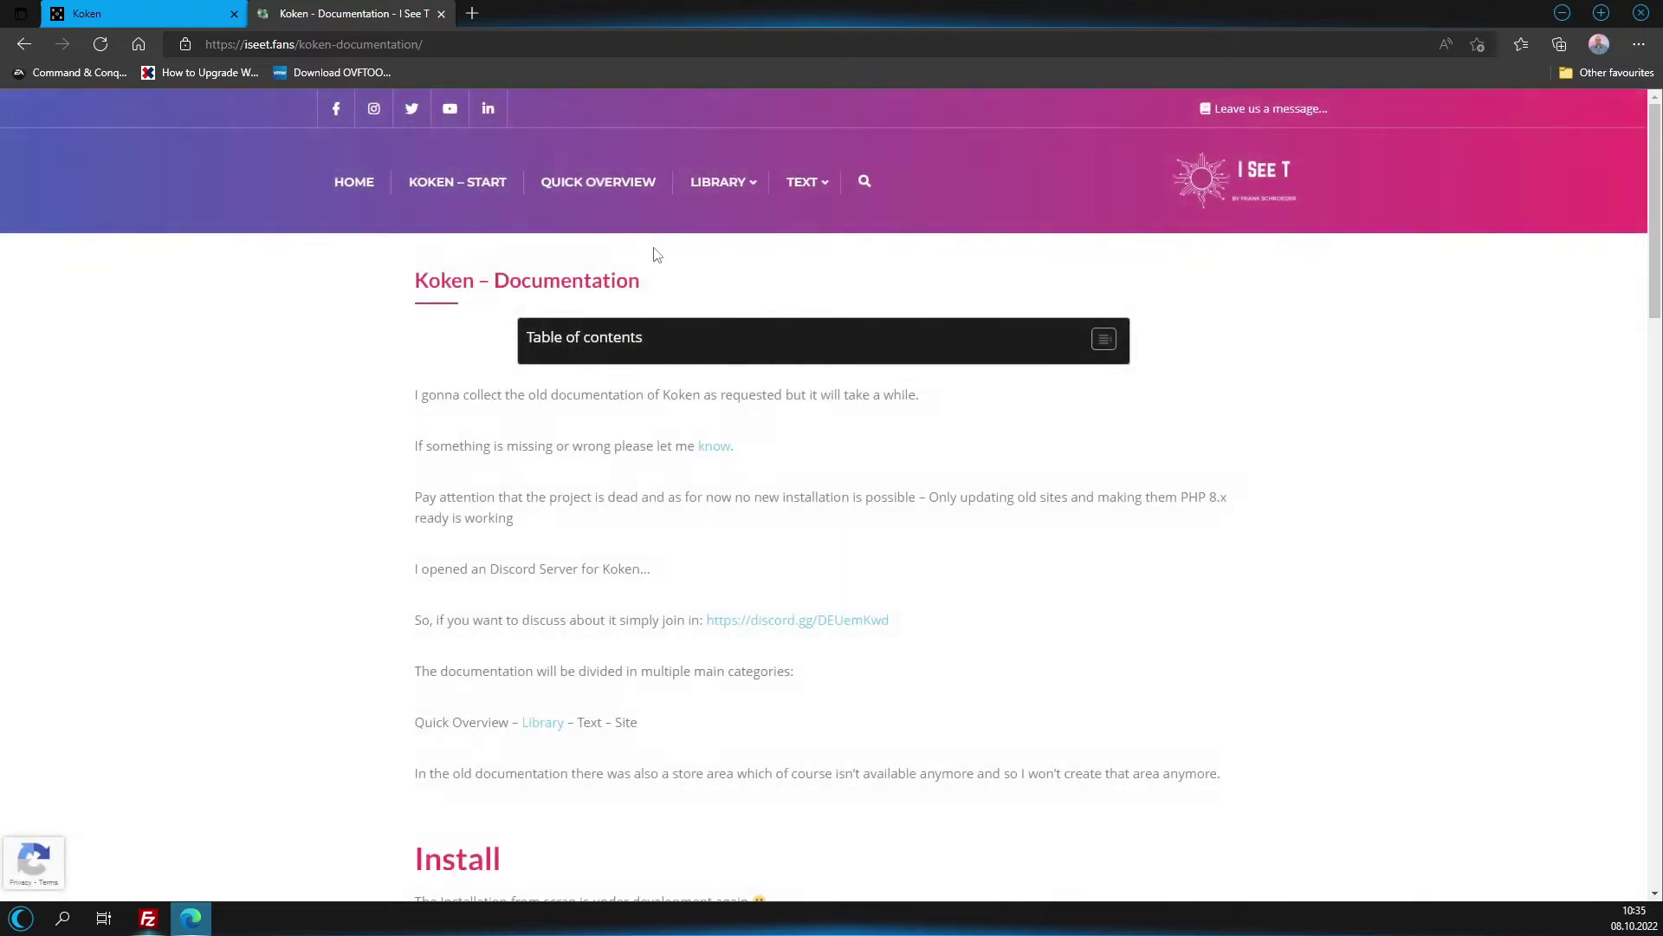
Open the Library Overview page of the Koken documentation and view the list of library topics.
mouse_move(750, 203)
click(734, 234)
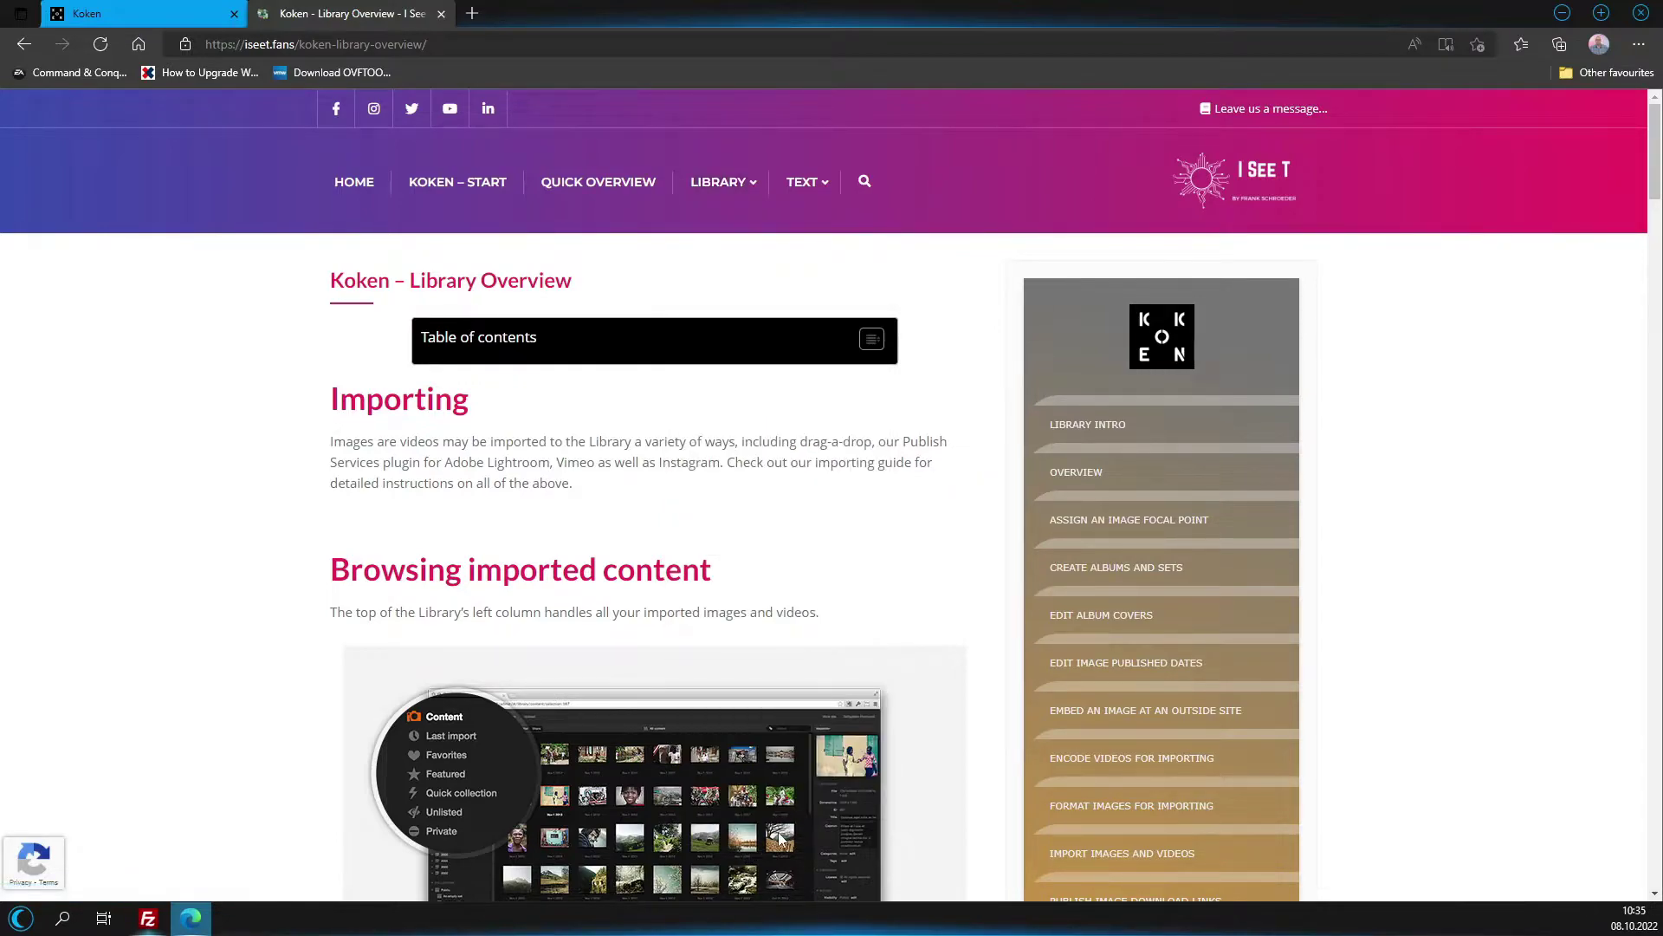
mouse_move(708, 195)
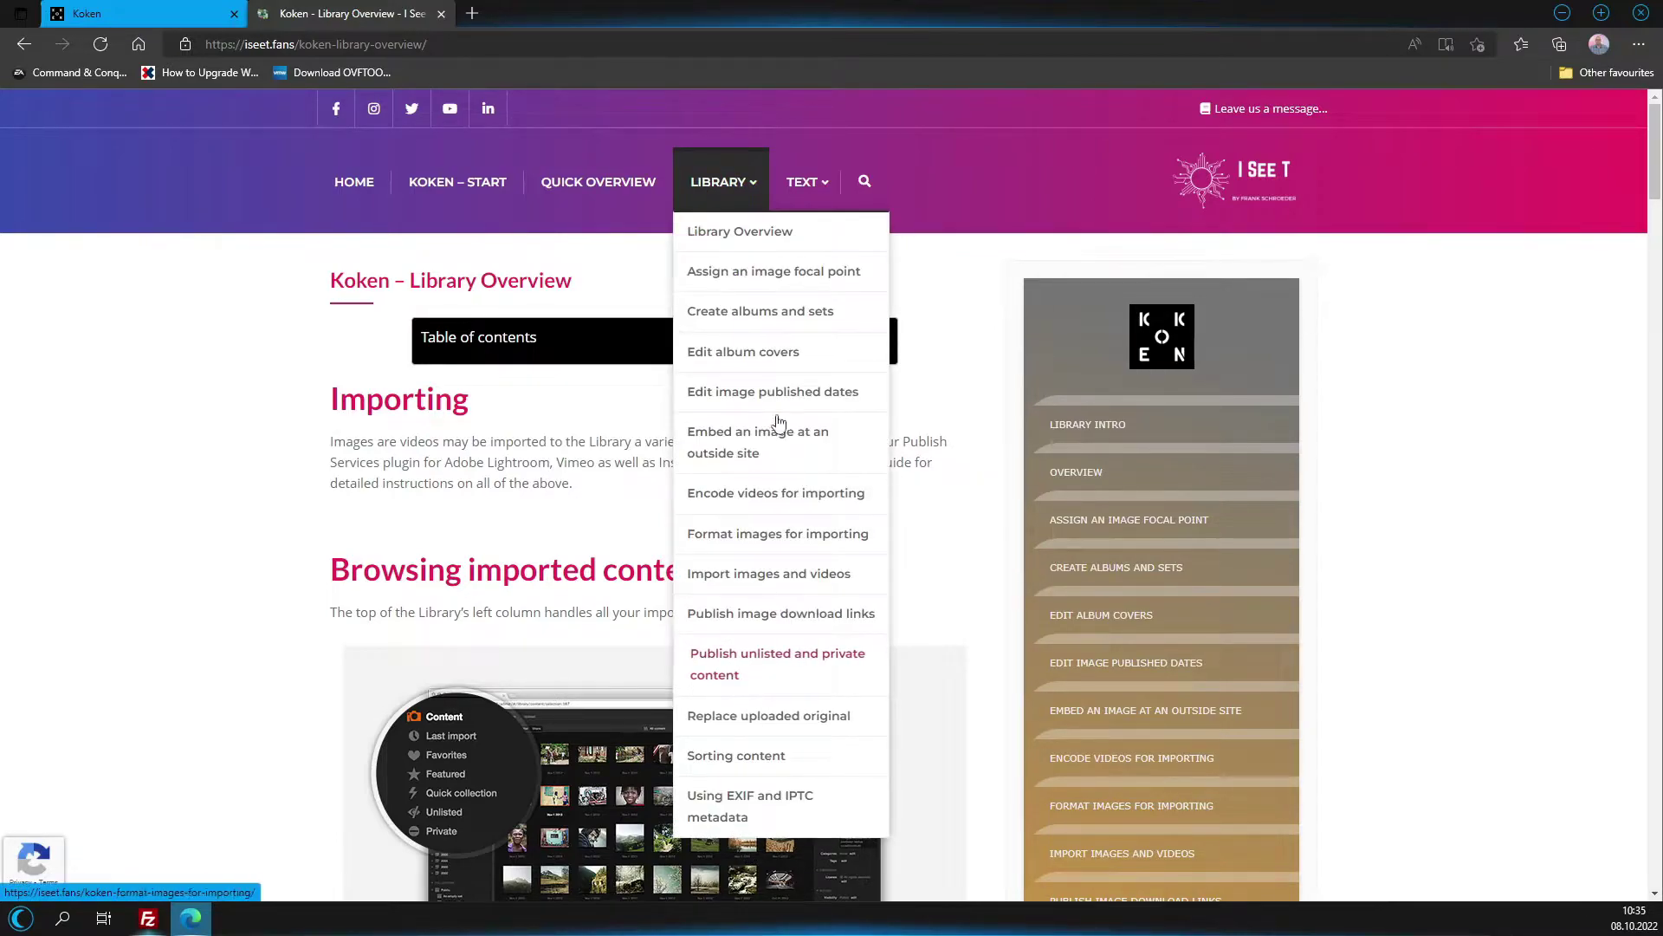
Return to the Koken admin tab and view the Library's Unlisted and Content sections.
click(134, 22)
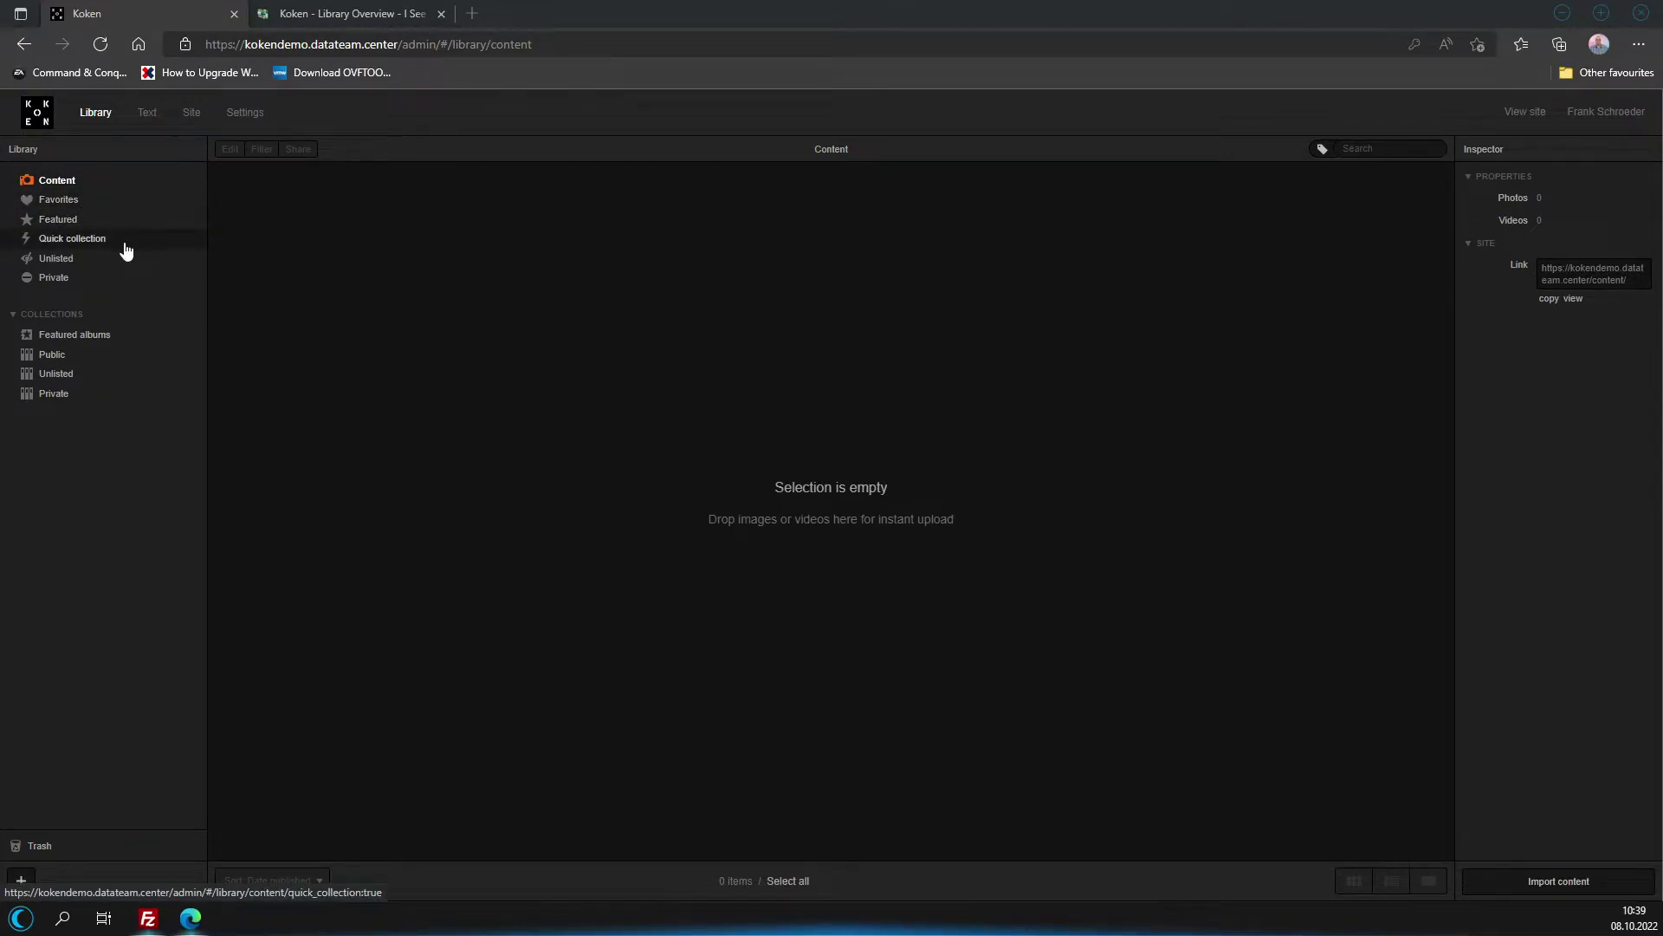
click(62, 266)
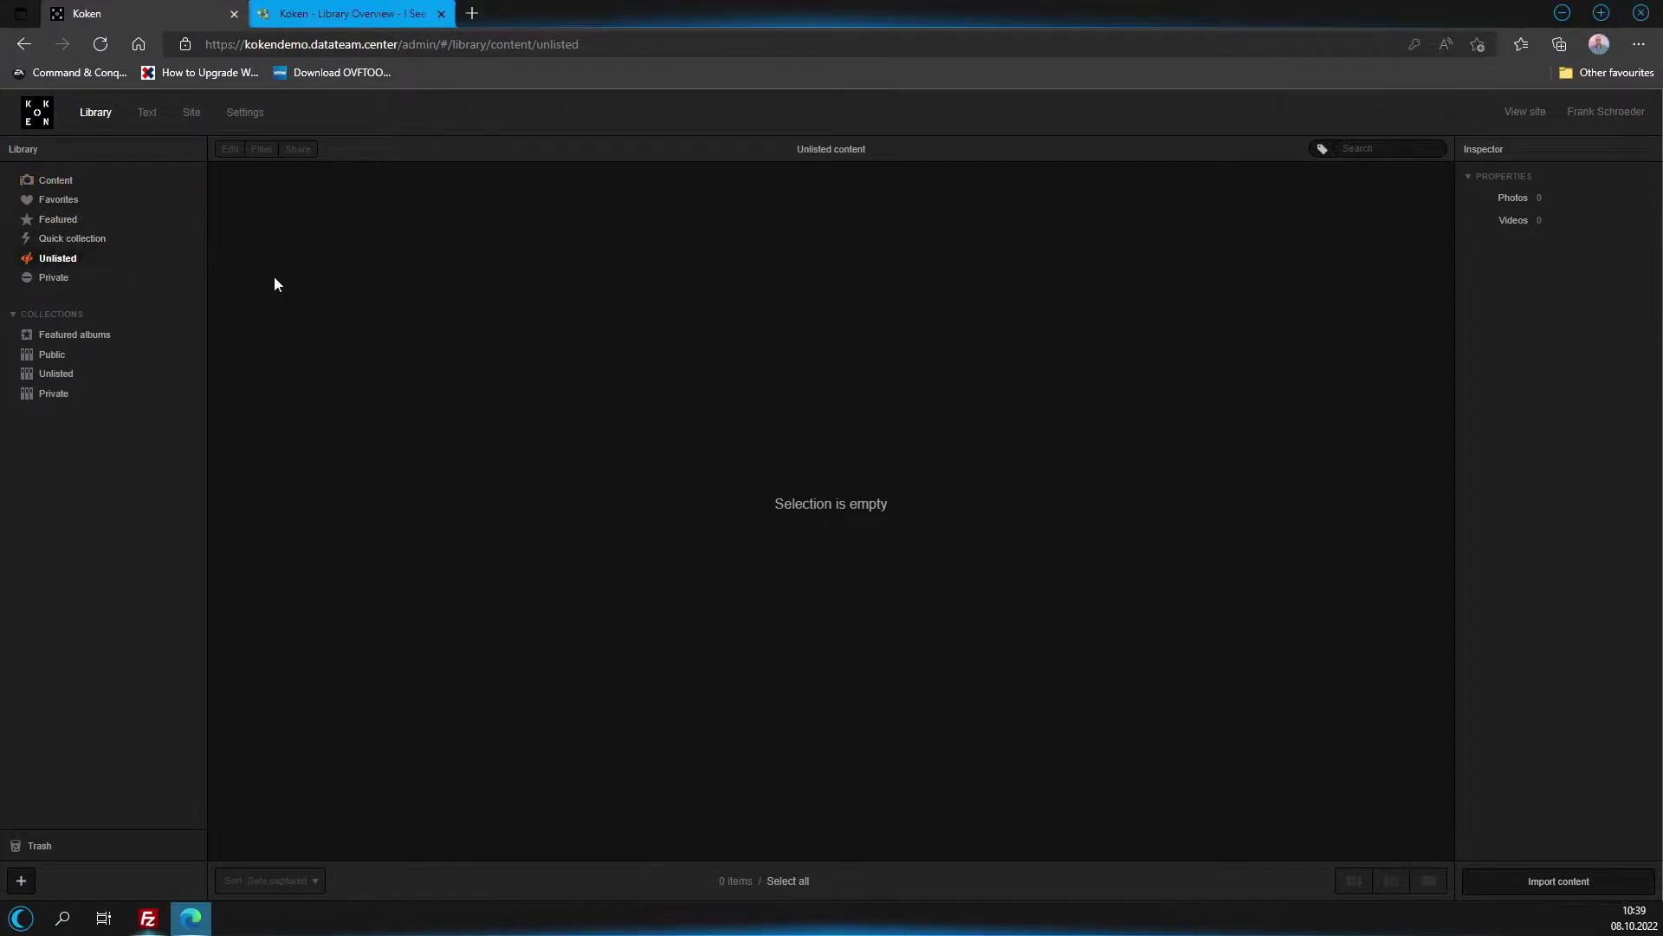
click(46, 180)
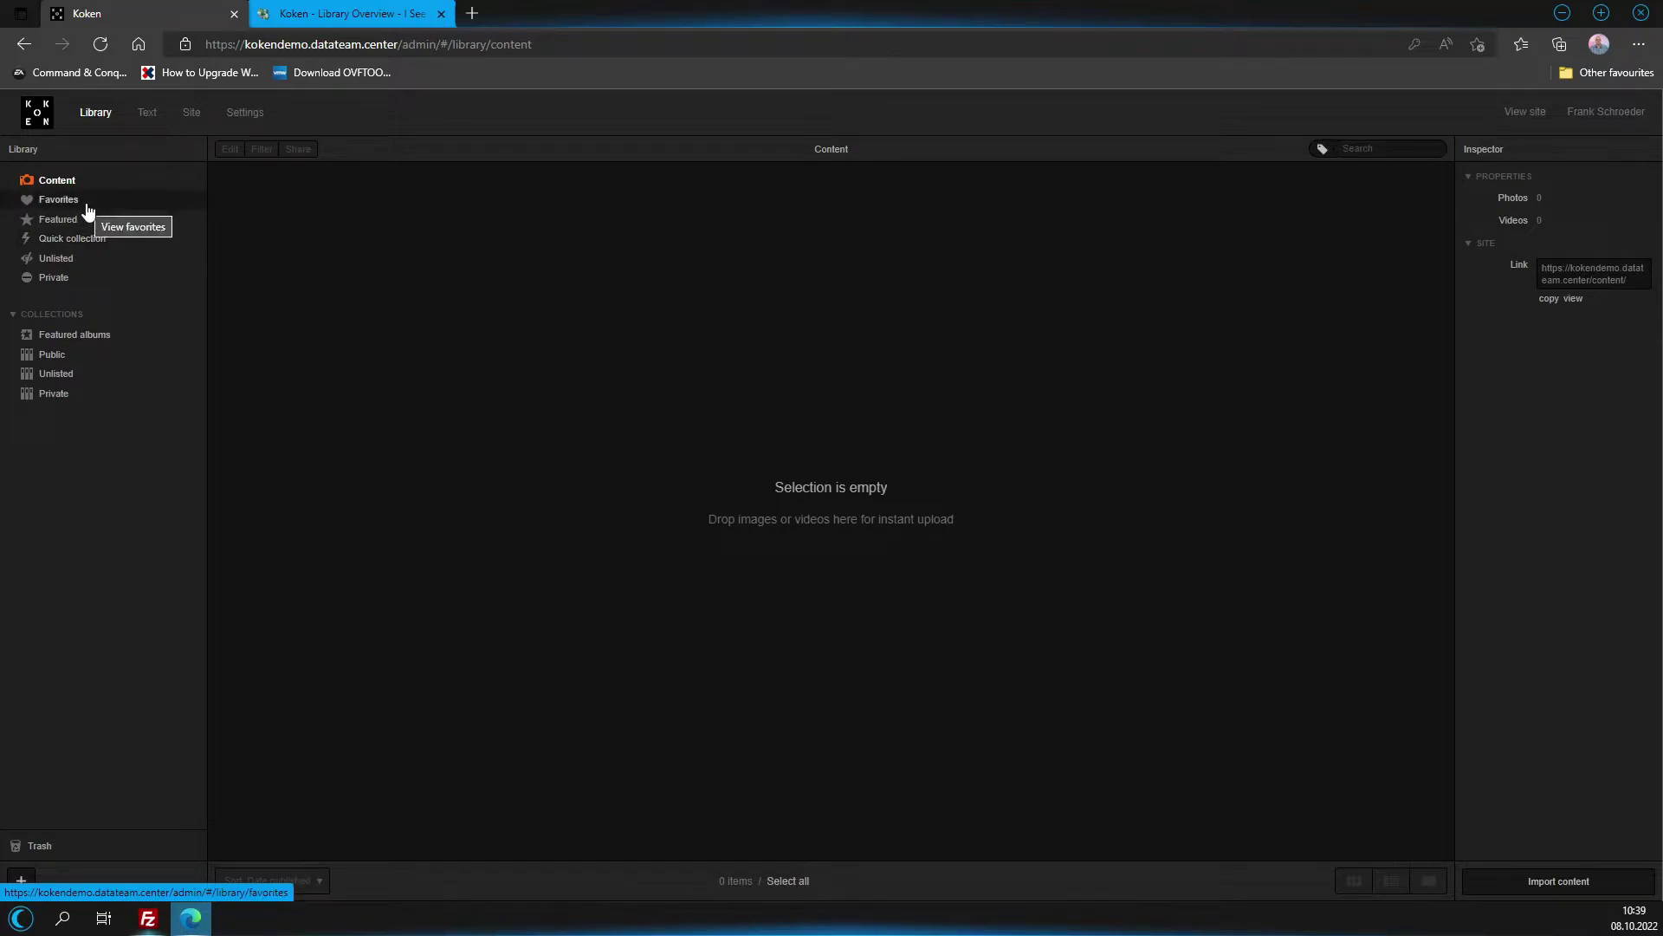
Look through the Featured albums, Public, Private and Unlisted collections in the Library, finishing on Public.
click(78, 342)
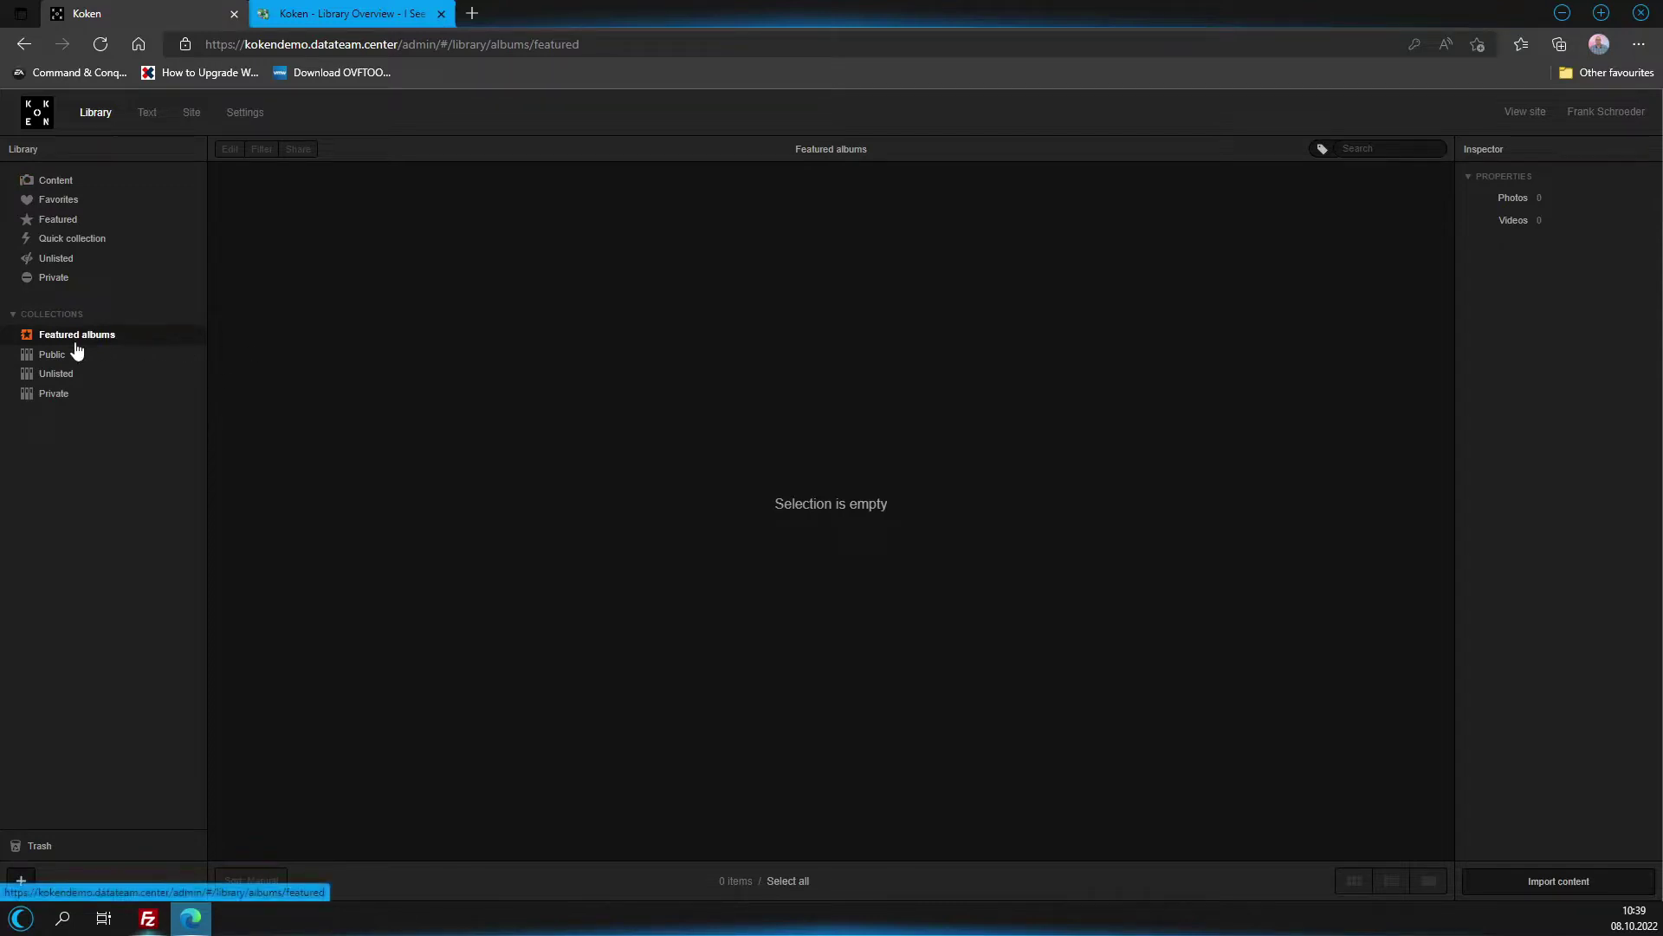
click(58, 373)
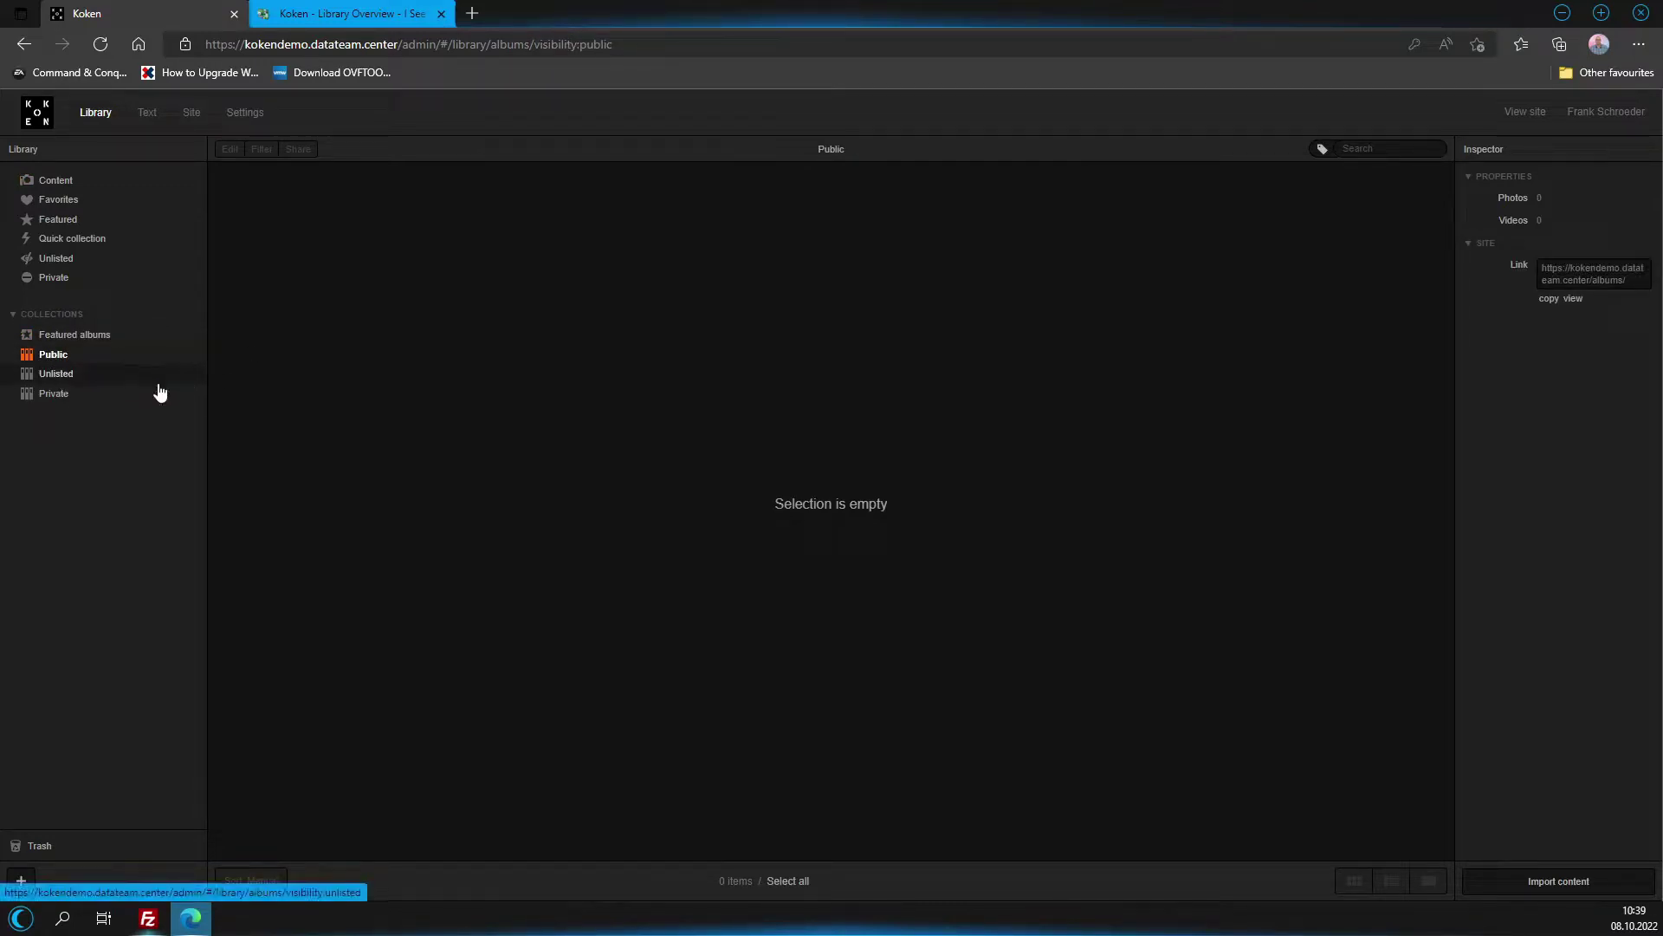
click(54, 396)
click(65, 376)
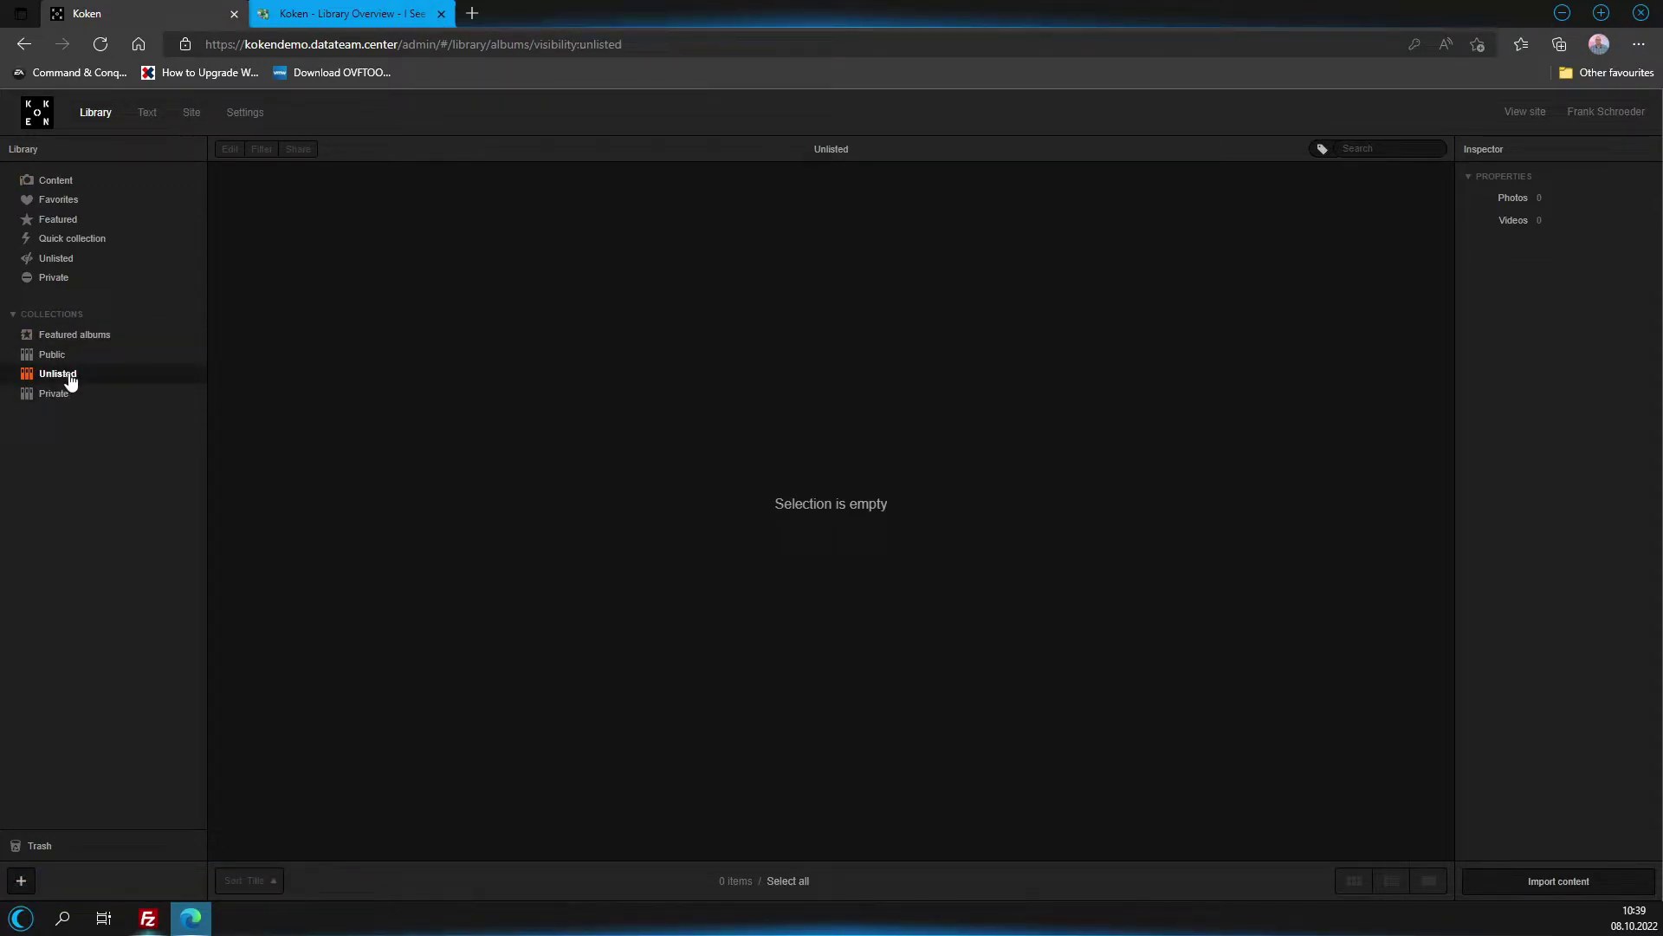
click(82, 338)
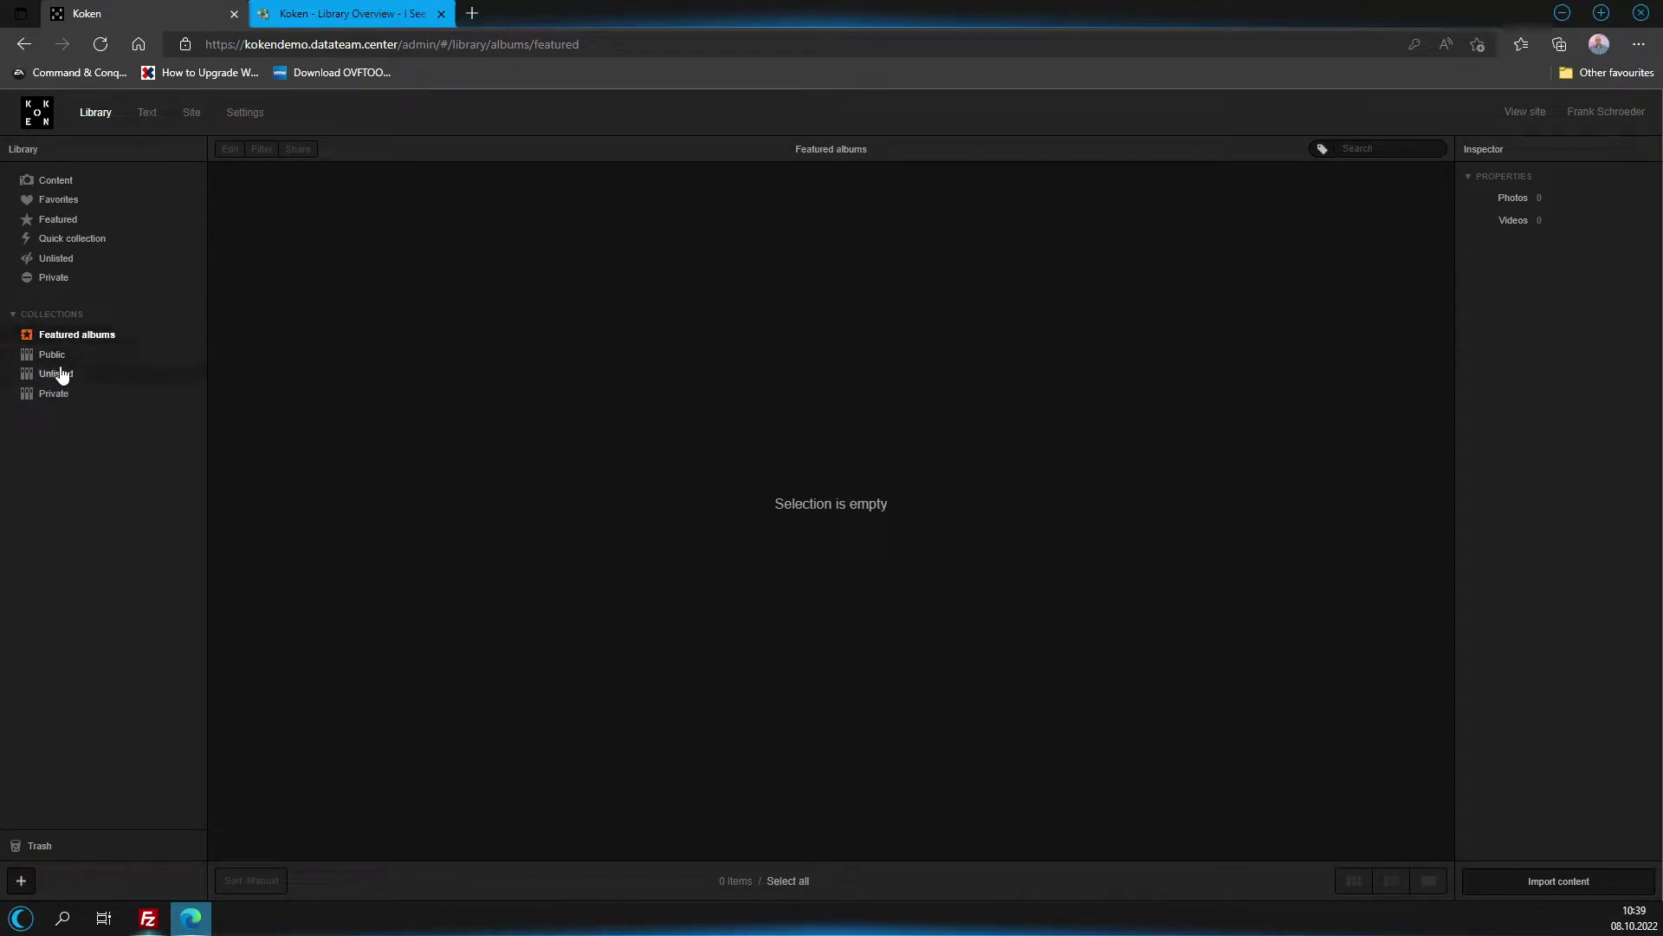
click(52, 357)
right_click(52, 357)
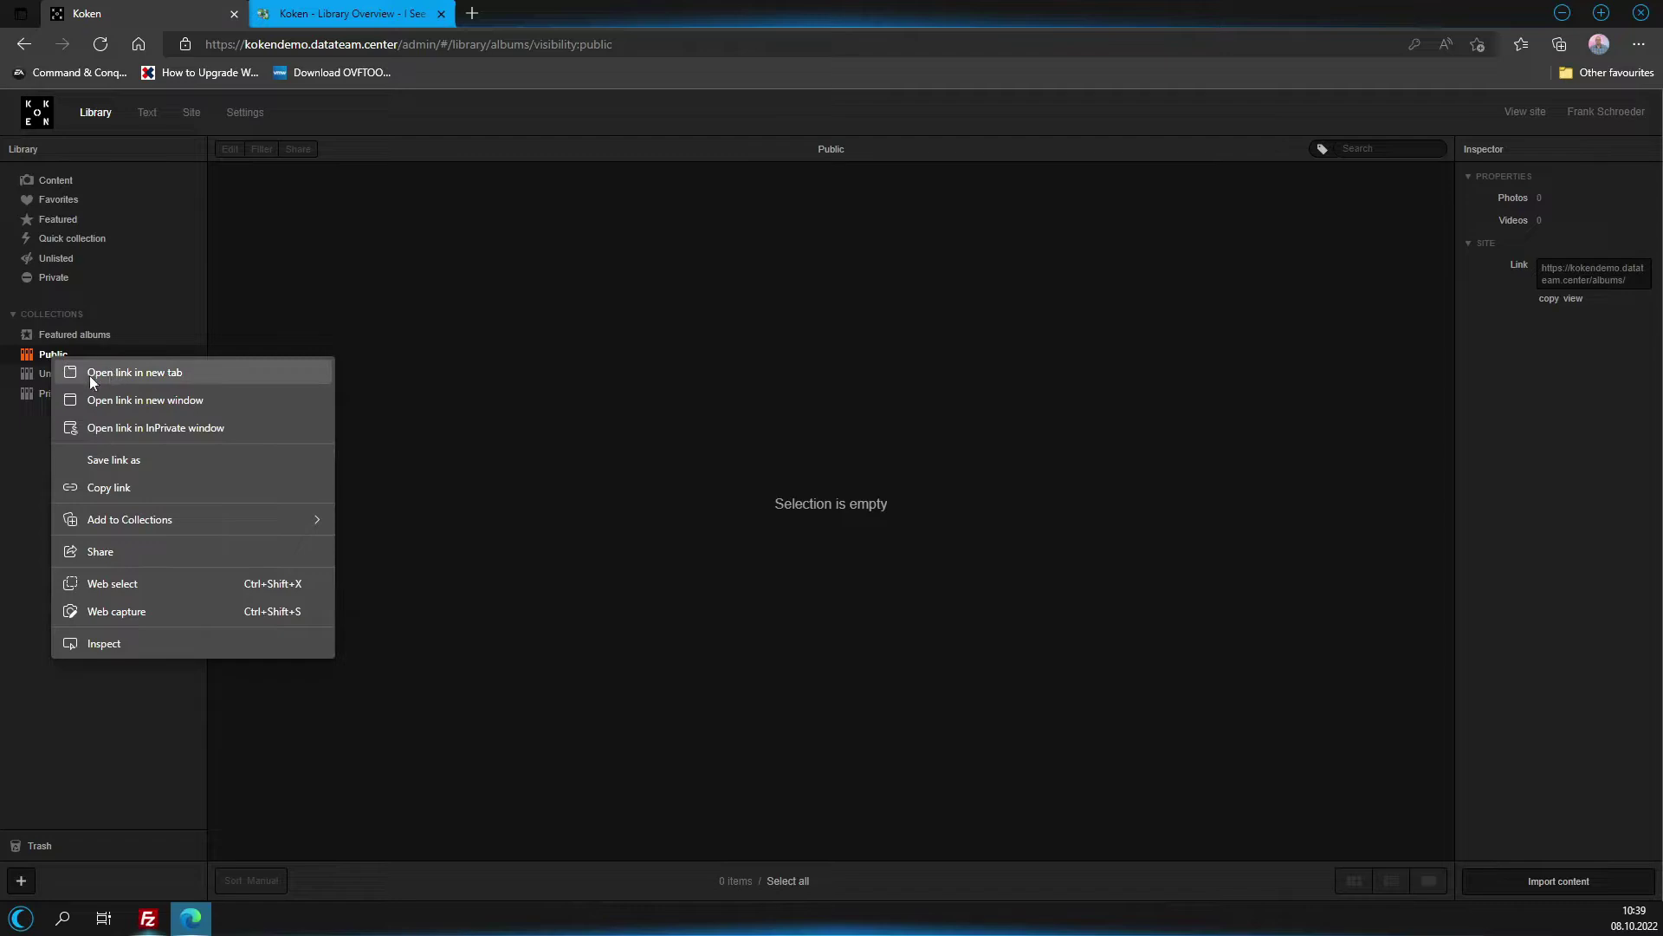
click(14, 452)
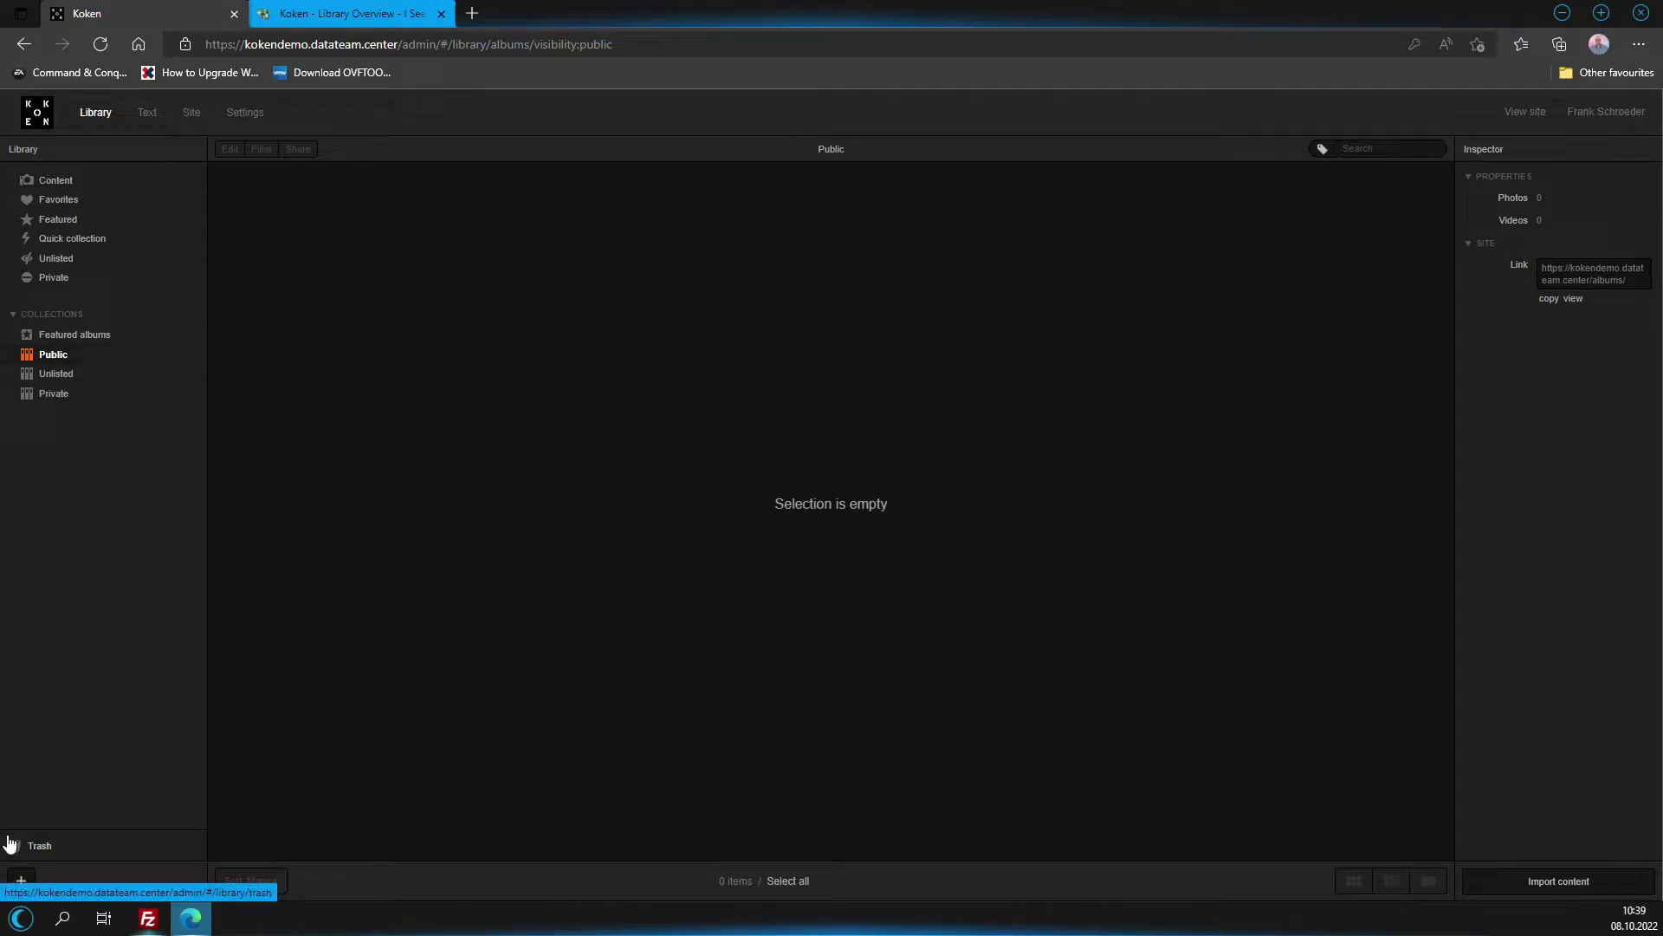
Start a new collection in the Library and choose Set as its collection type.
click(22, 884)
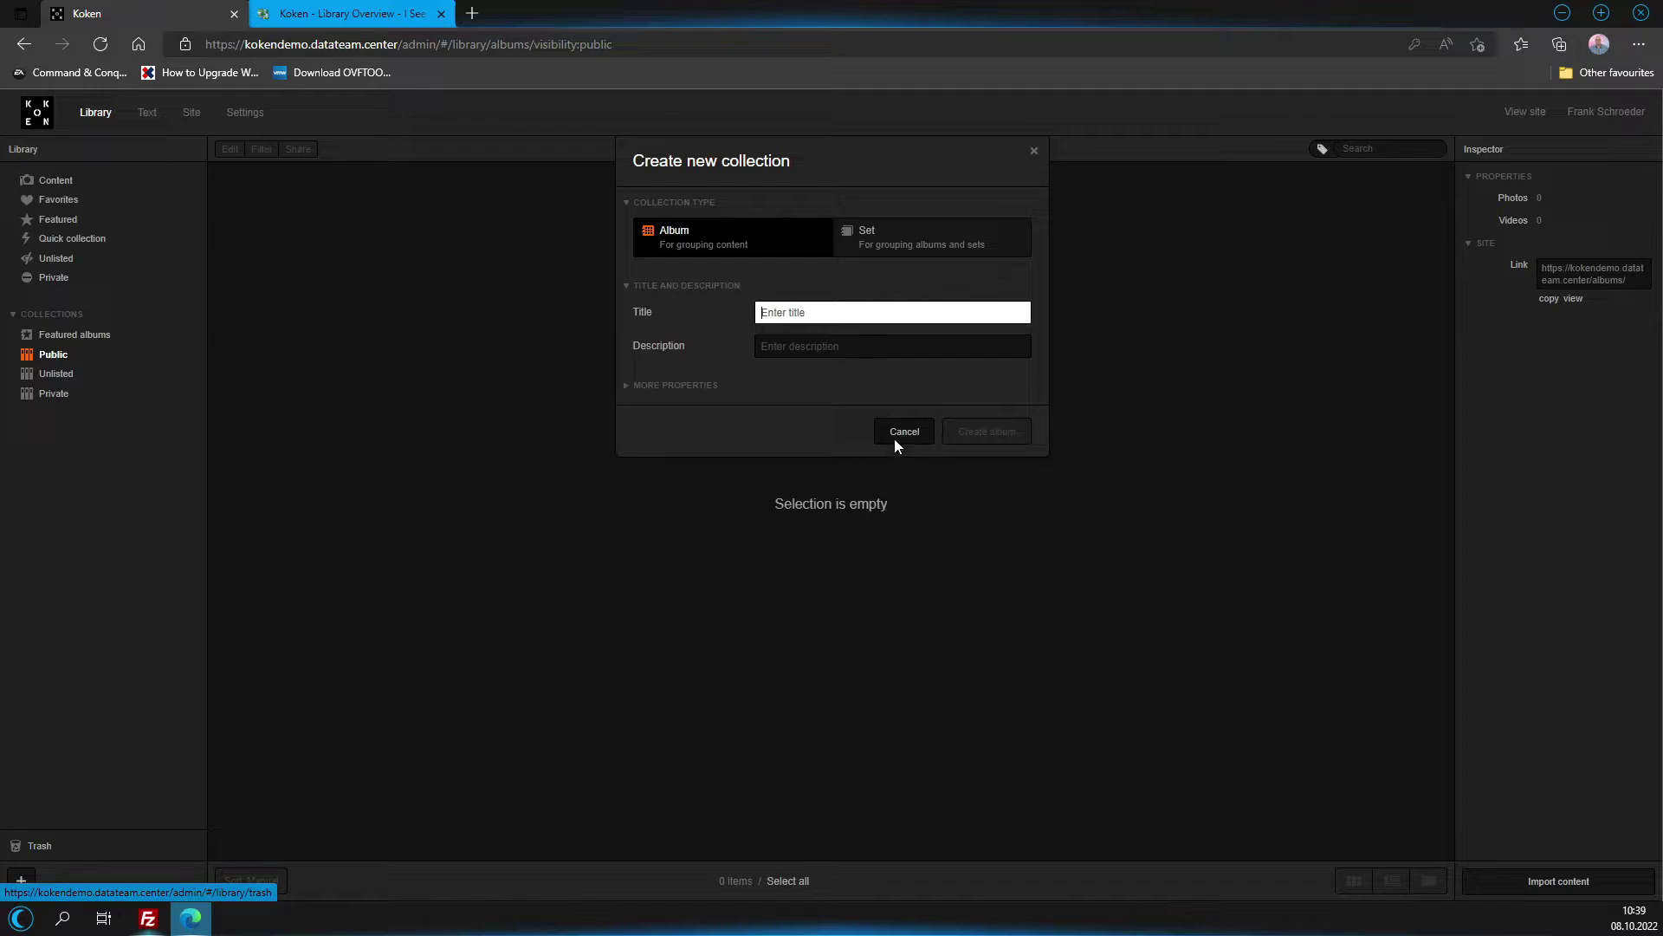
click(938, 245)
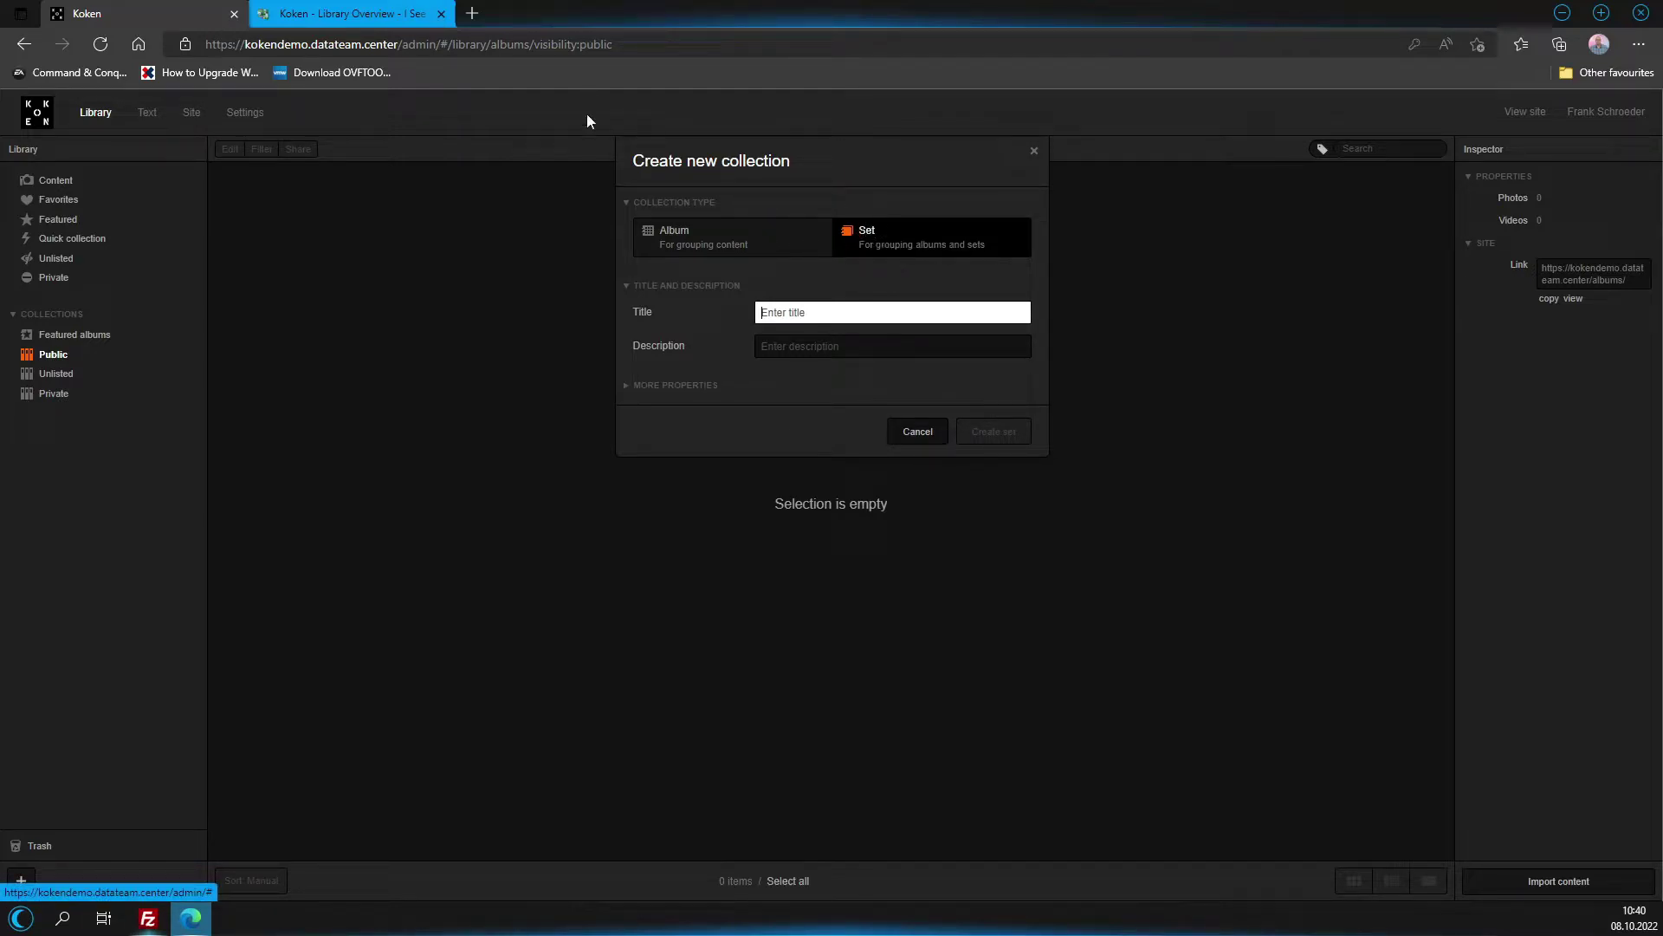
Open photos.datateam.center in a new browser tab and view its On the road set.
click(482, 14)
text(photos.datateam.center)
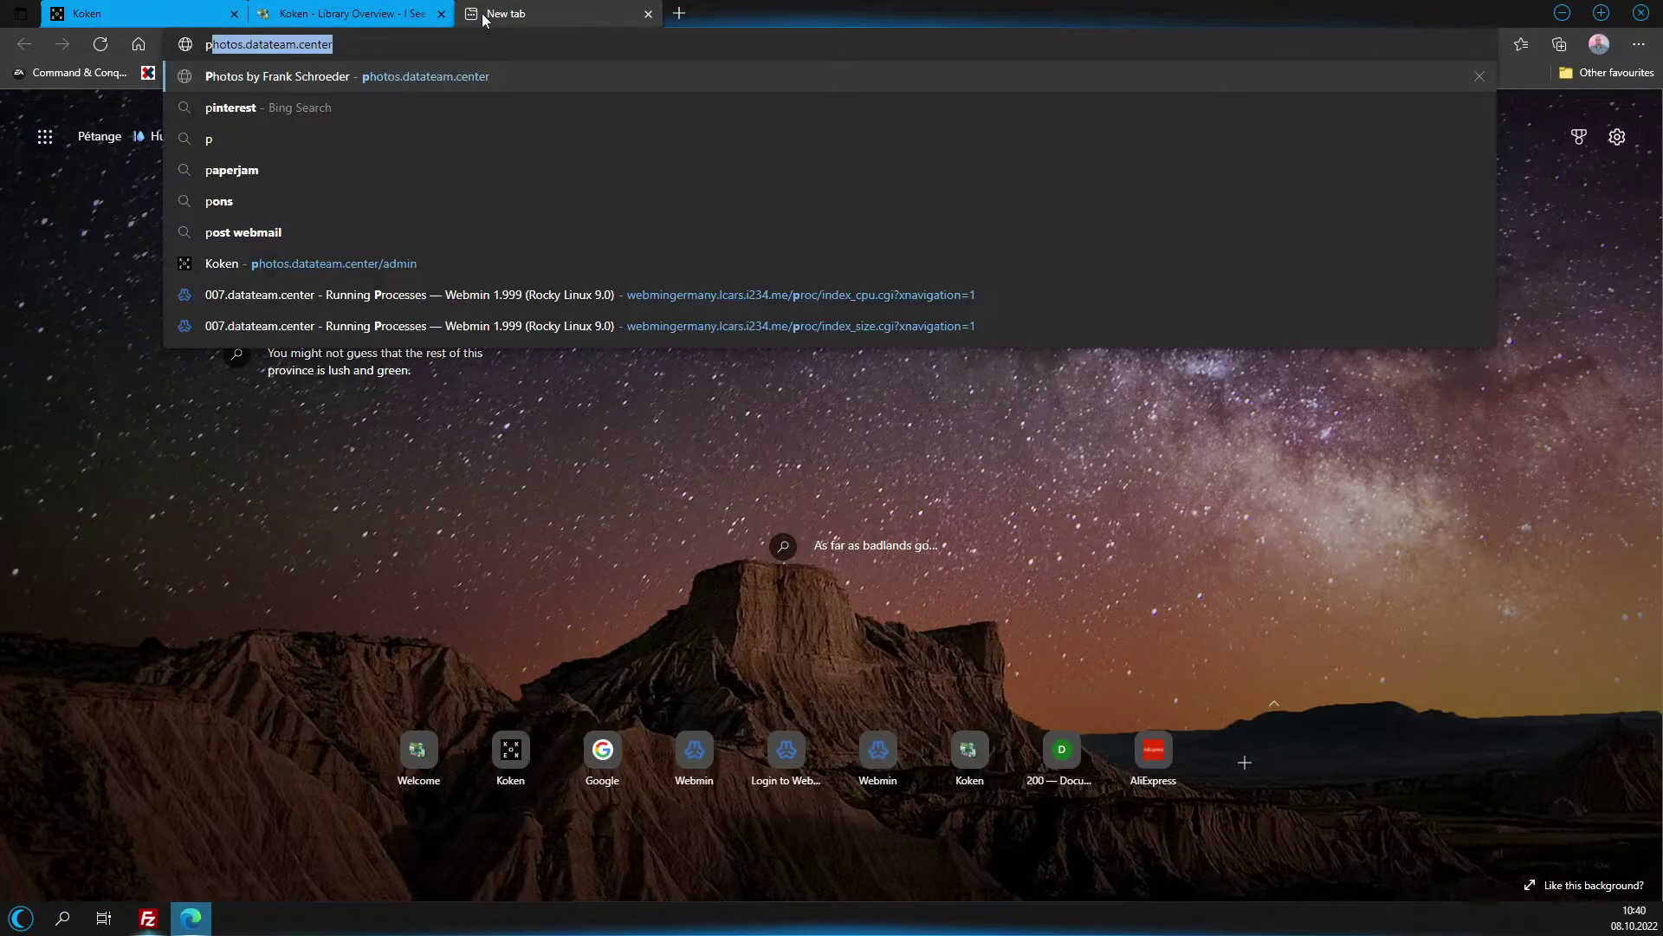
key(Return)
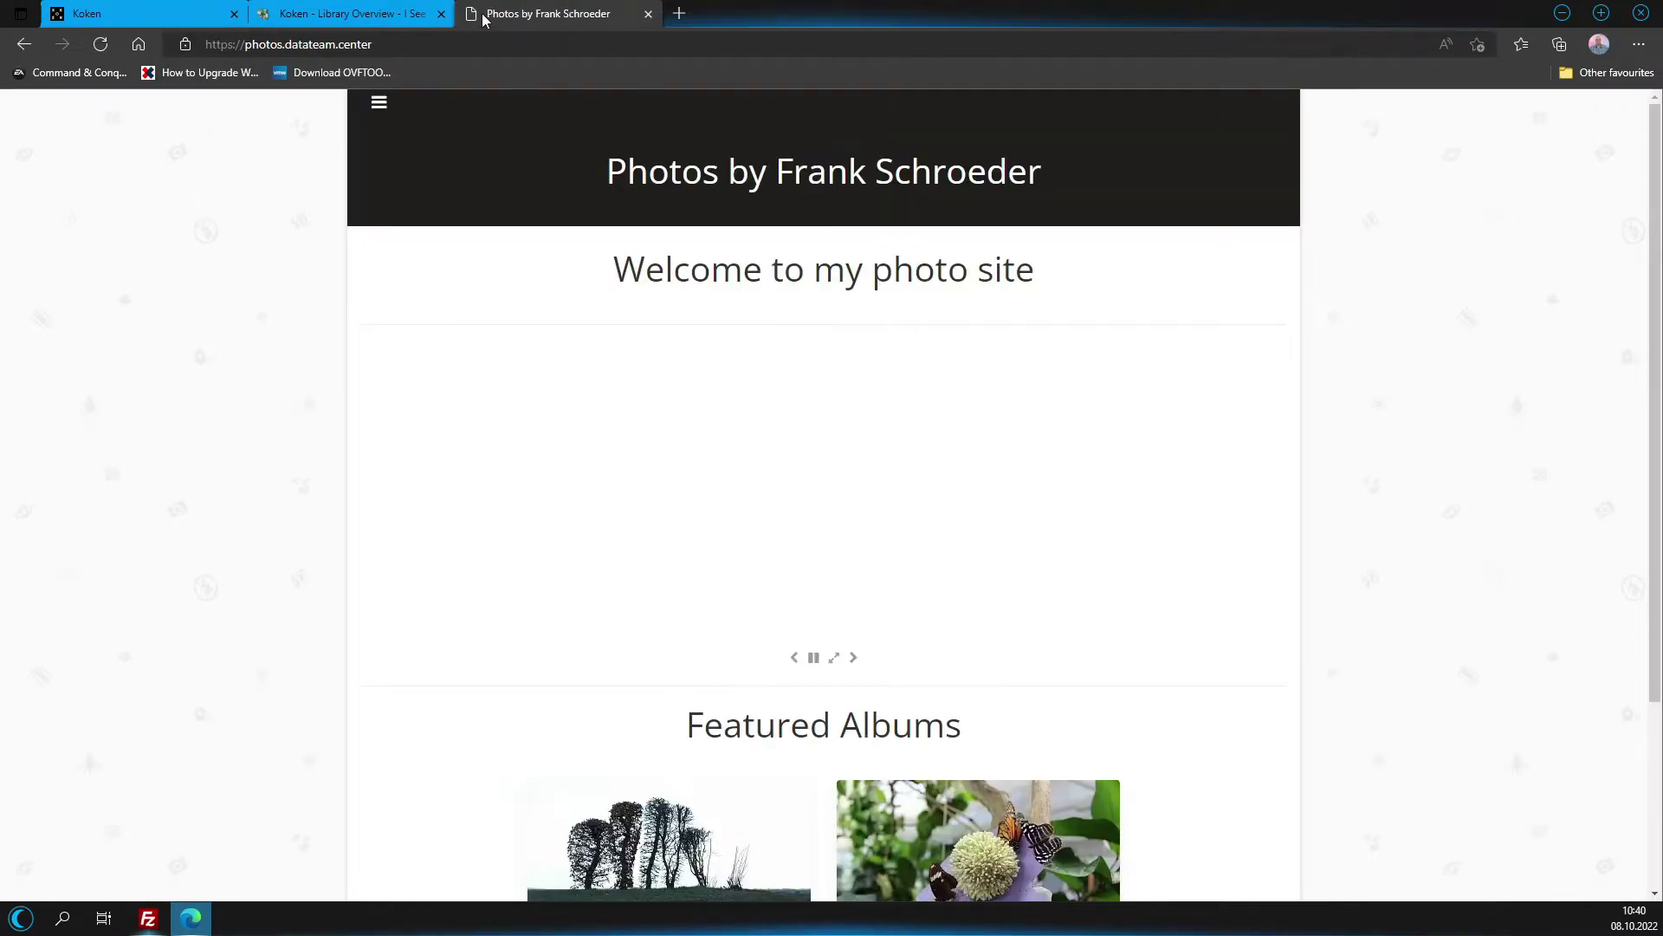
click(379, 106)
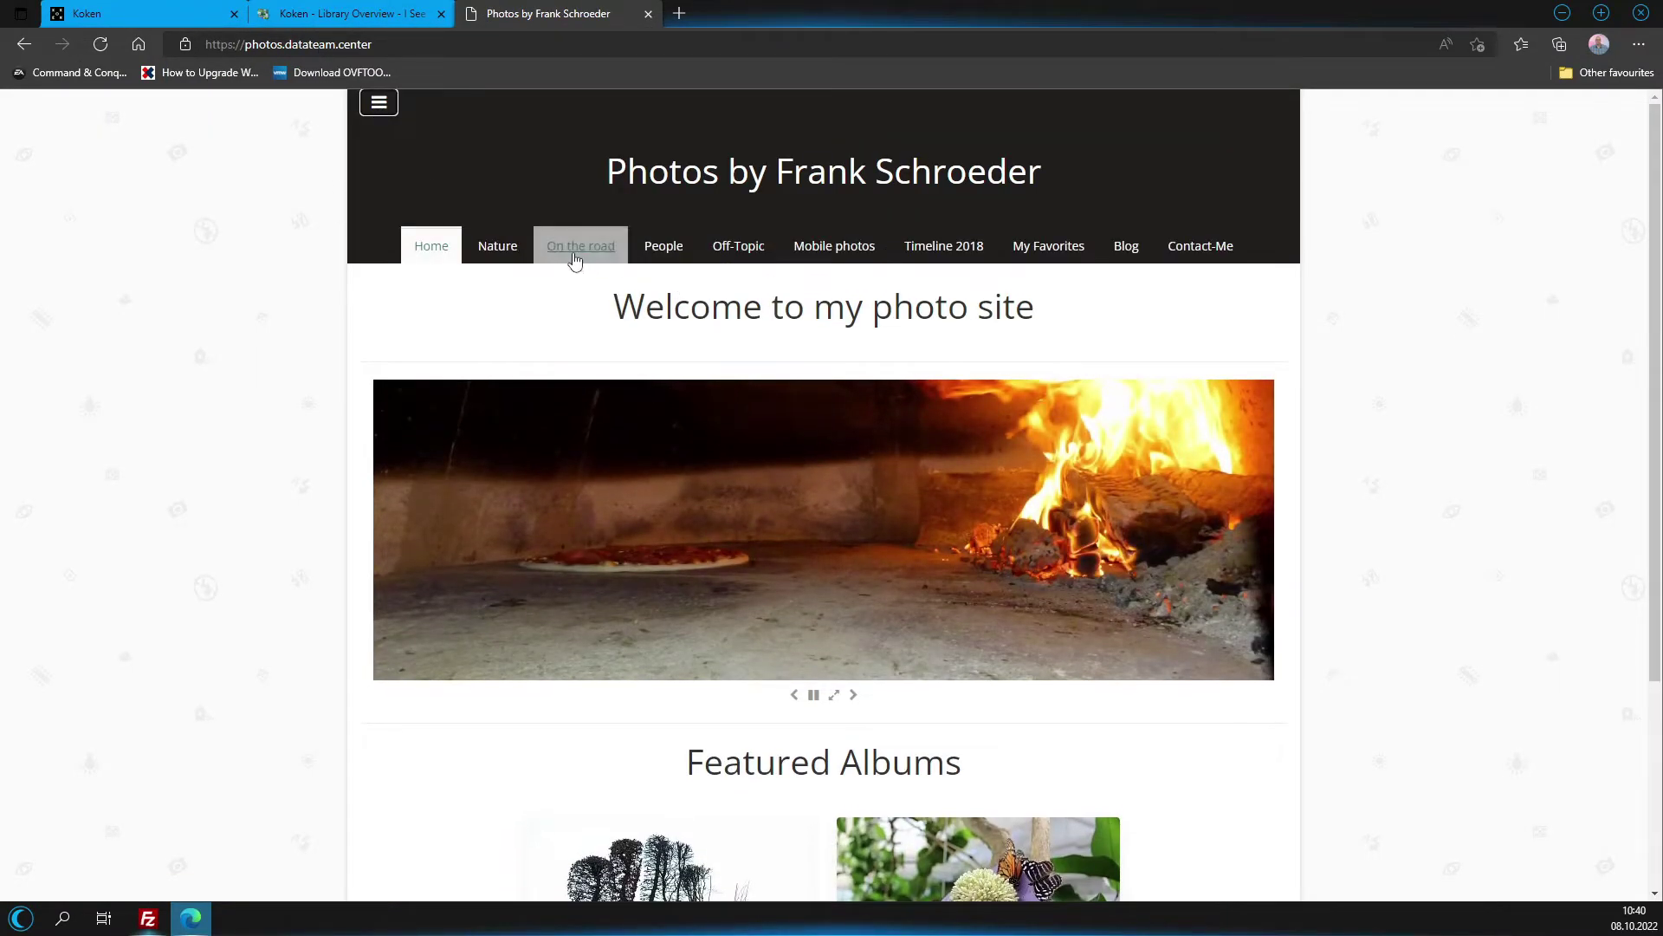
click(575, 249)
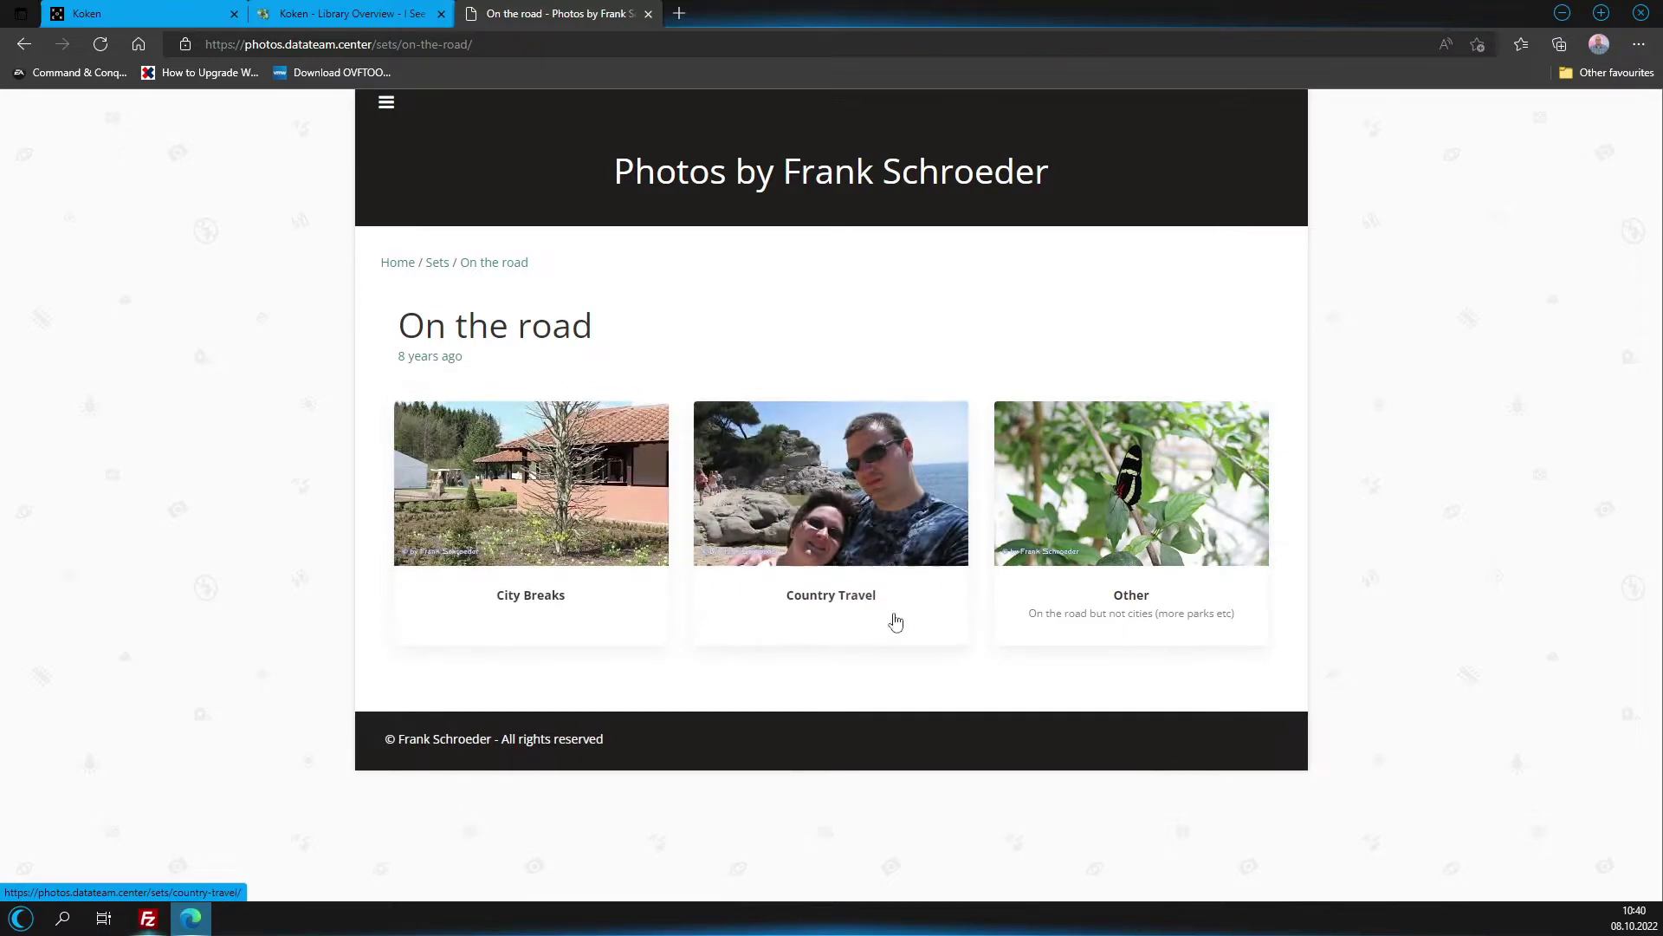
Look through the Nature and Off-Topic sets of the photo site, finishing on the Sets overview.
click(430, 268)
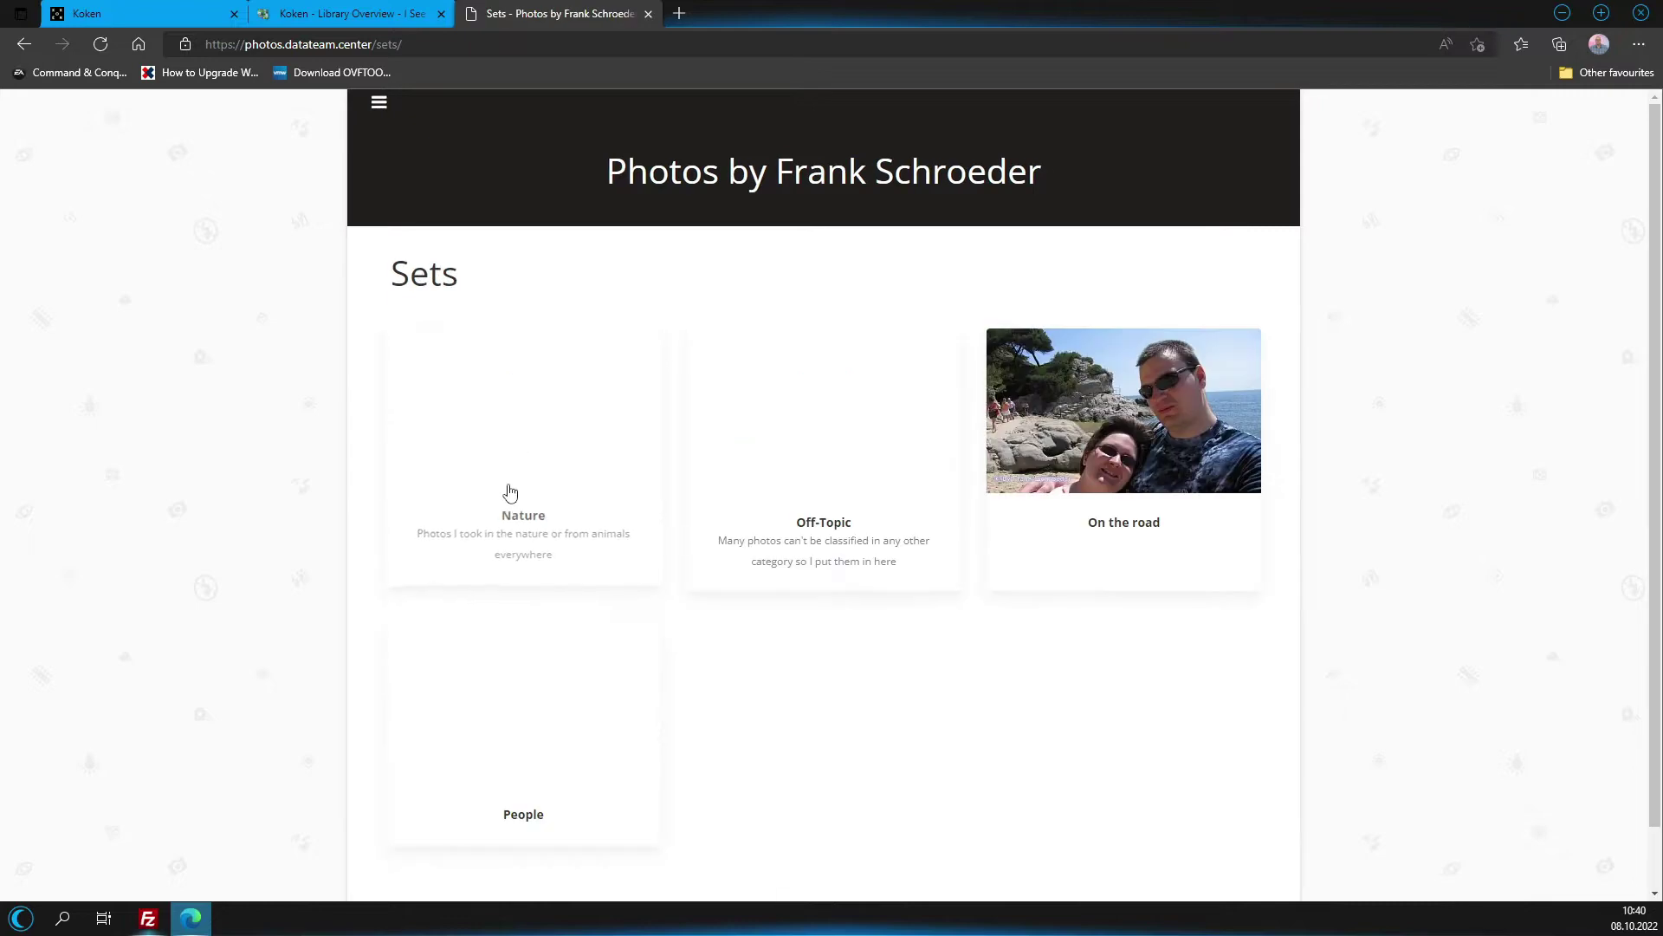
click(510, 532)
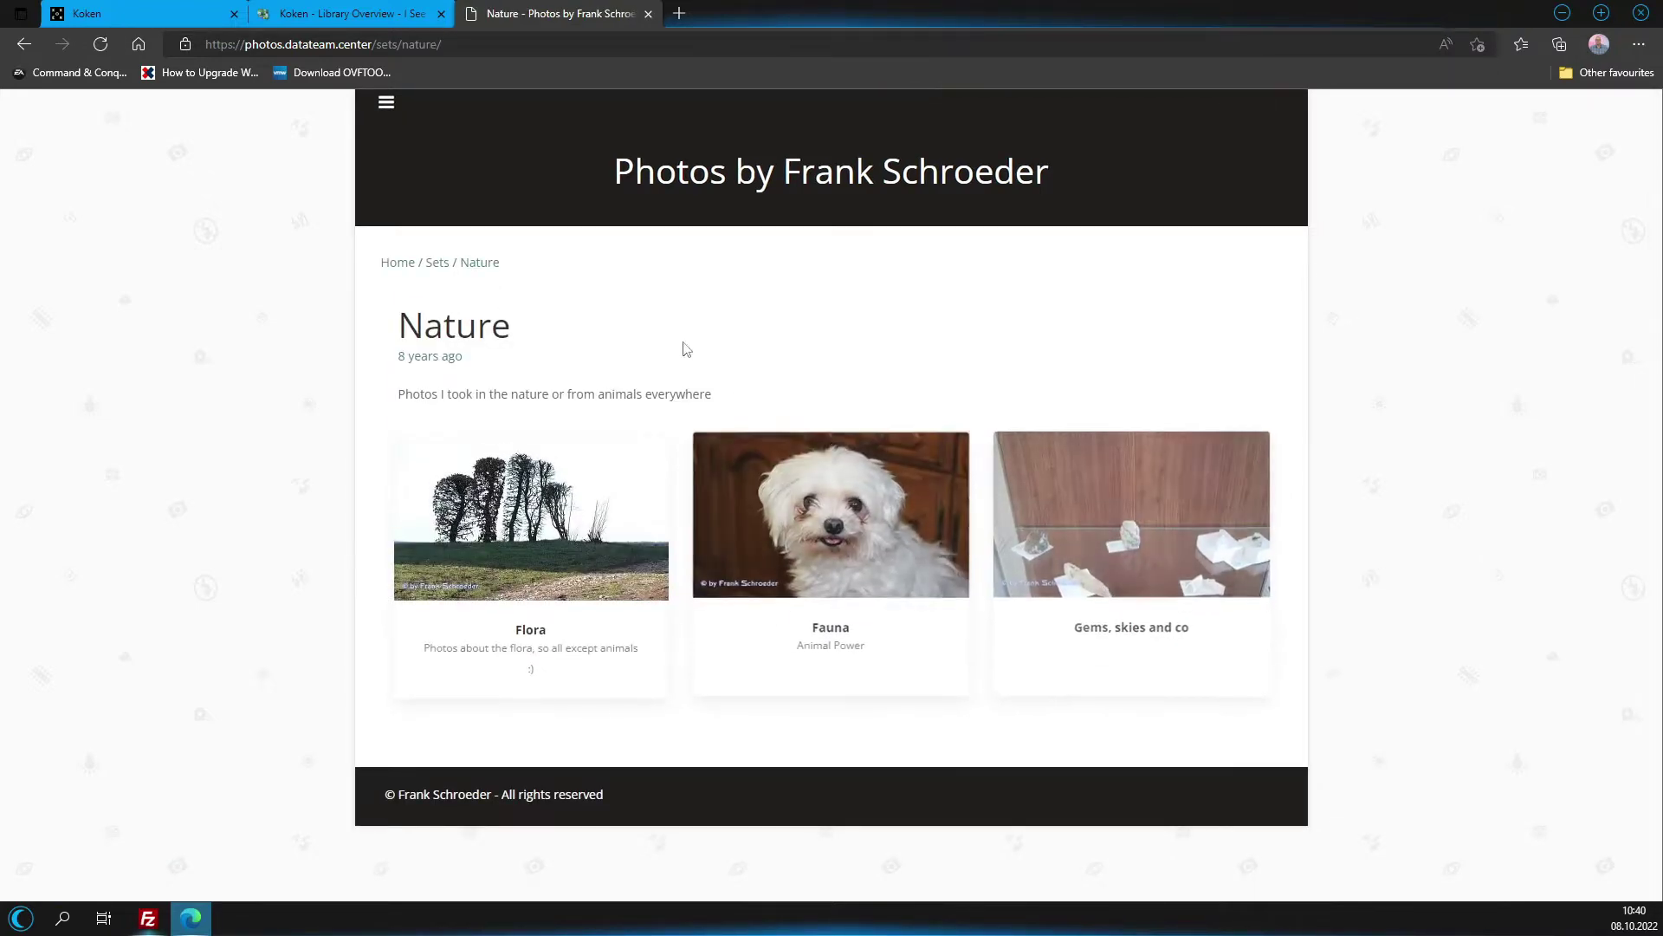
click(435, 264)
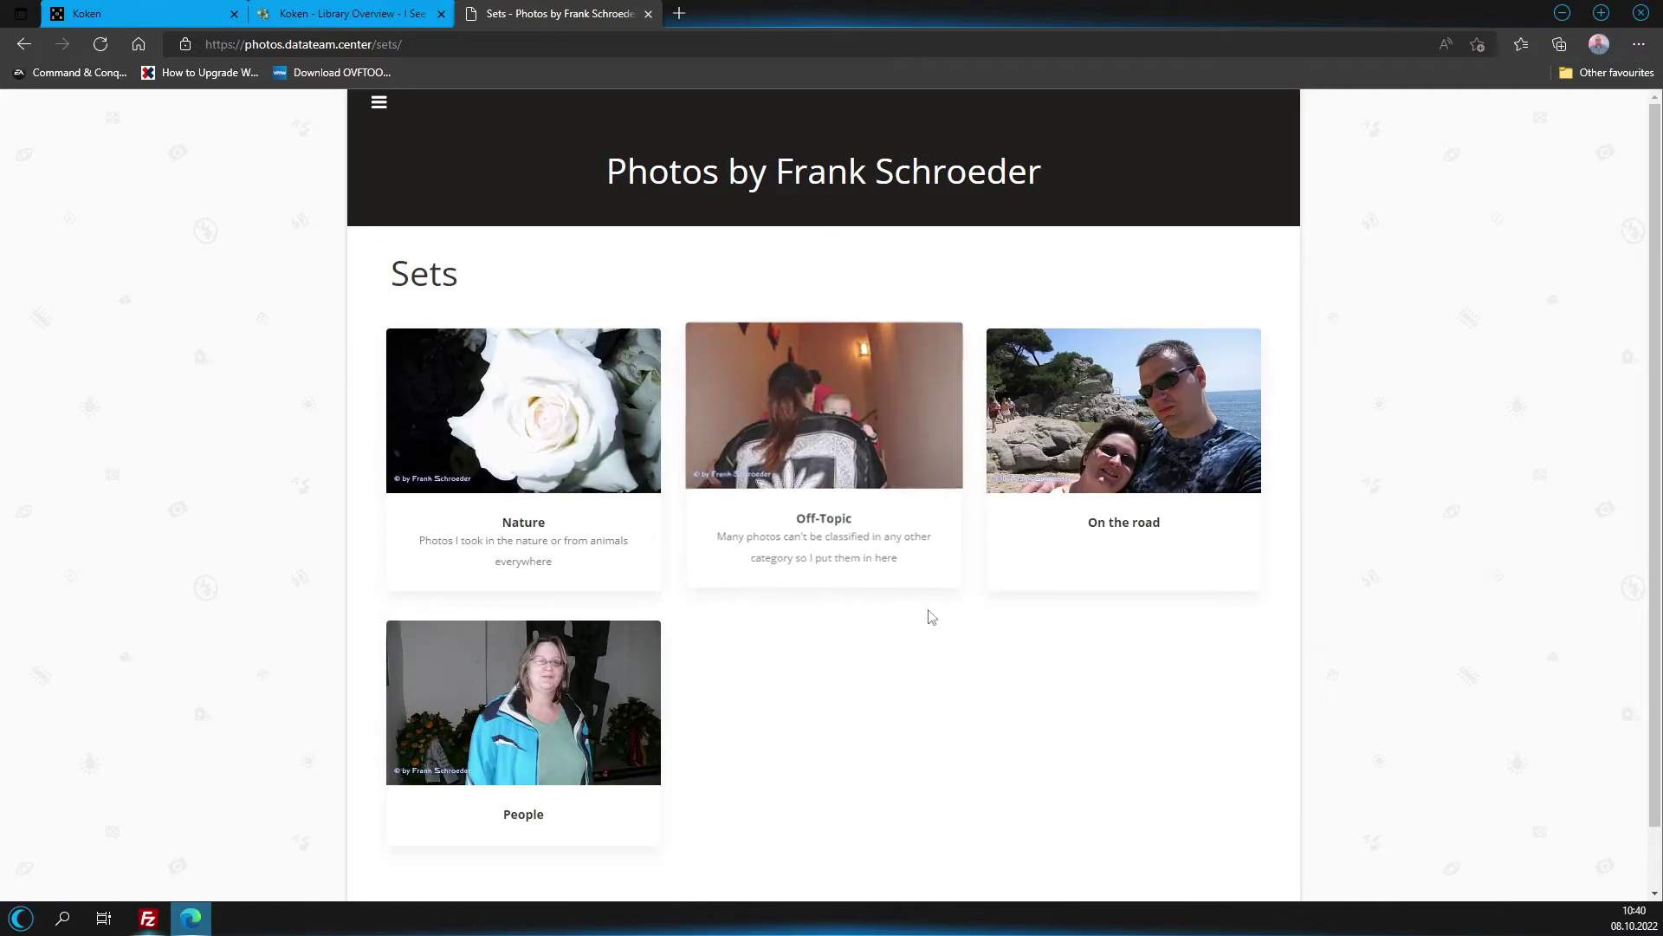
click(835, 530)
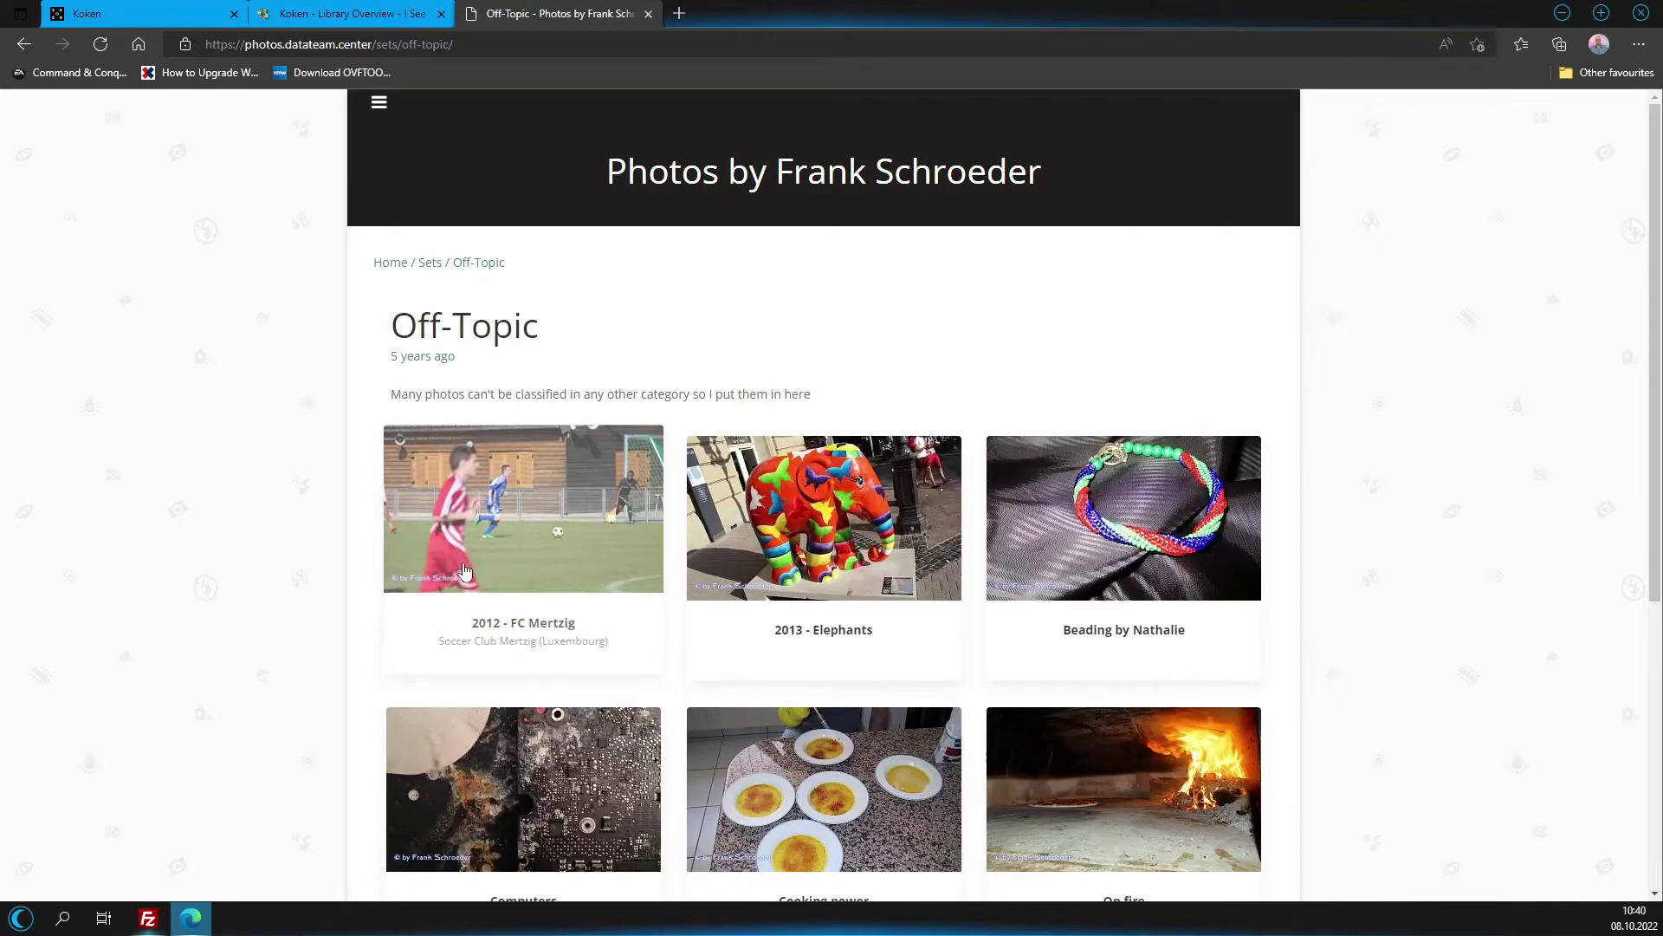
scroll(626, 469, down, 5)
scroll(1151, 427, up, 4)
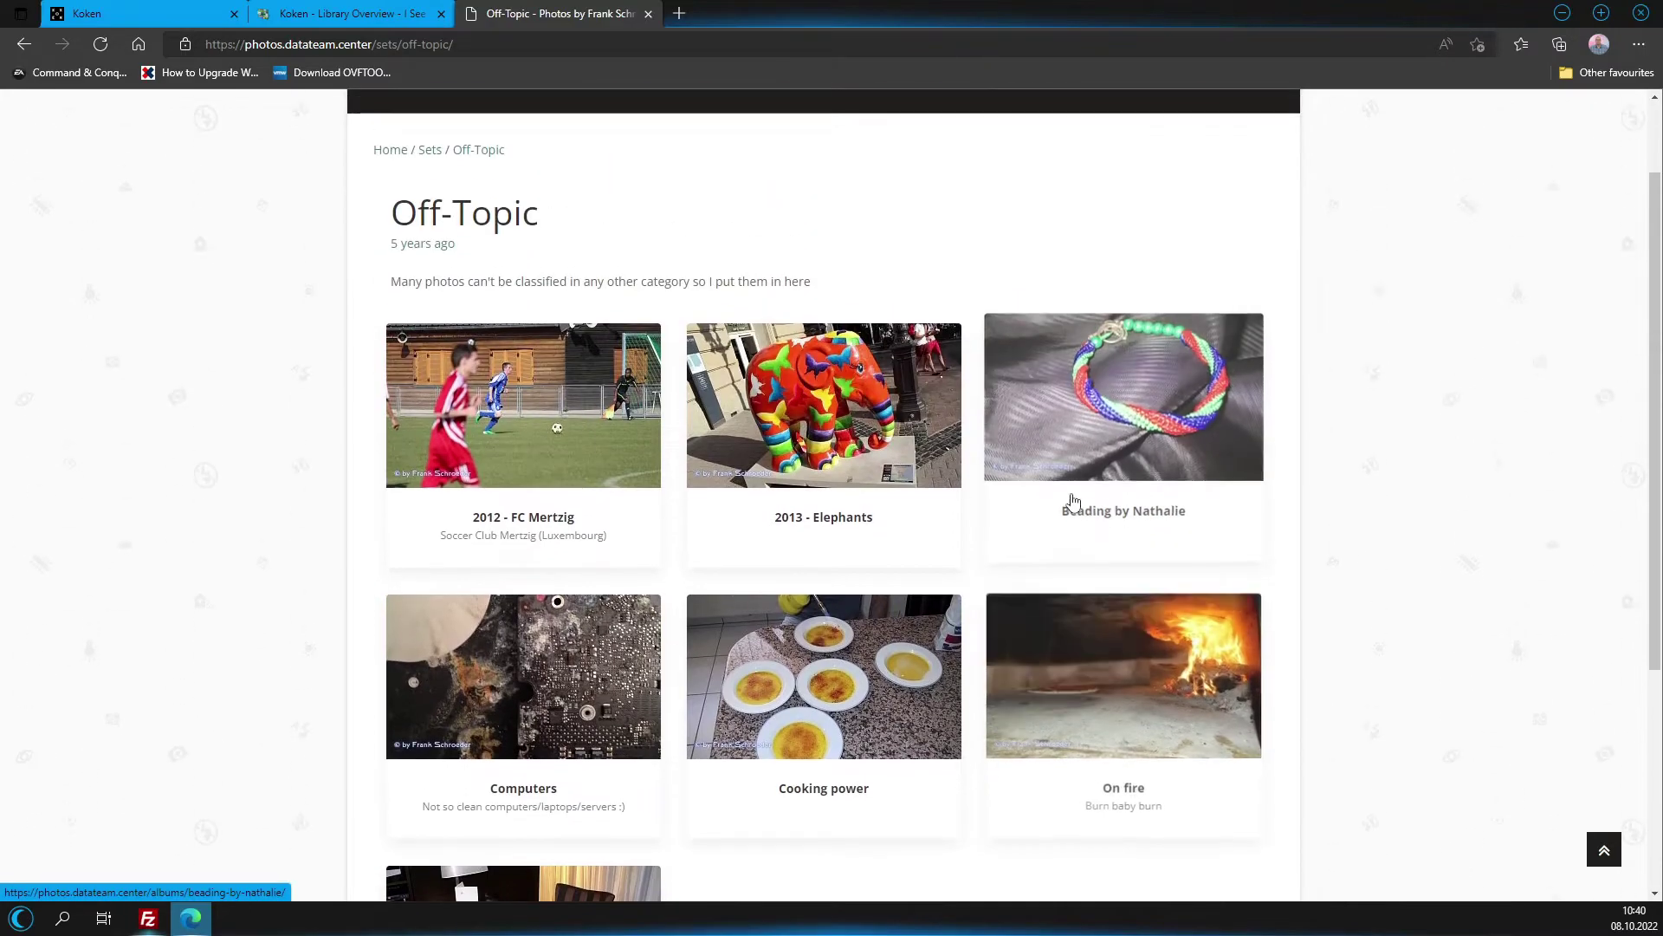
click(430, 162)
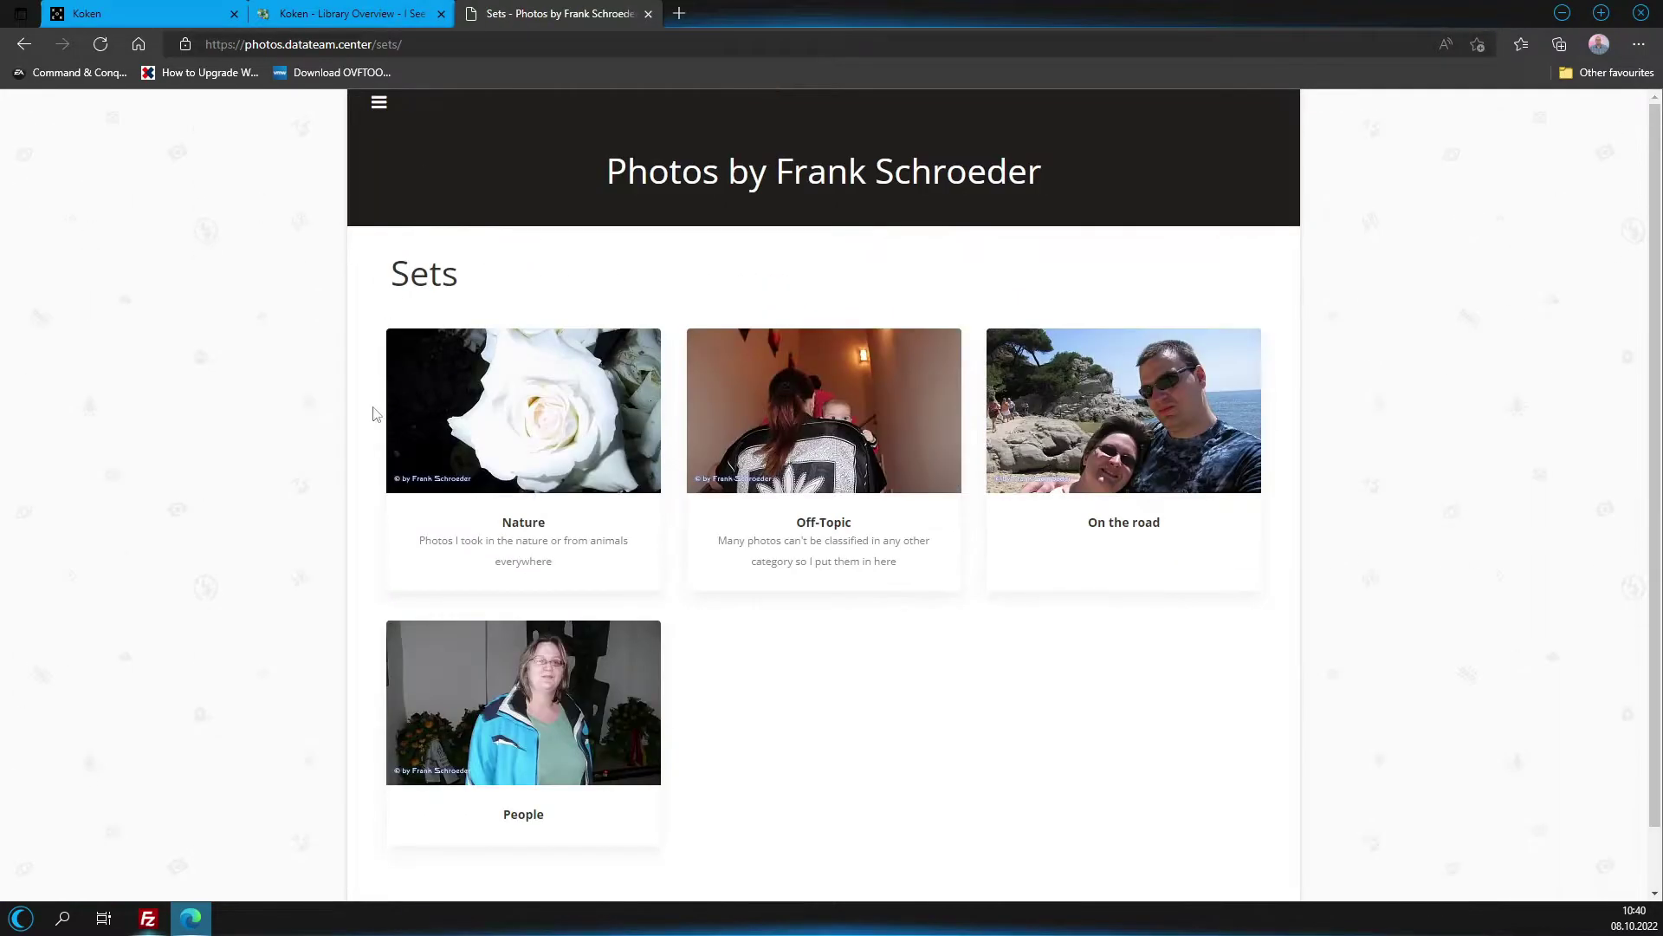
Return to the Koken admin tab and title the new set "On the road", keeping the Set type.
click(295, 10)
click(177, 19)
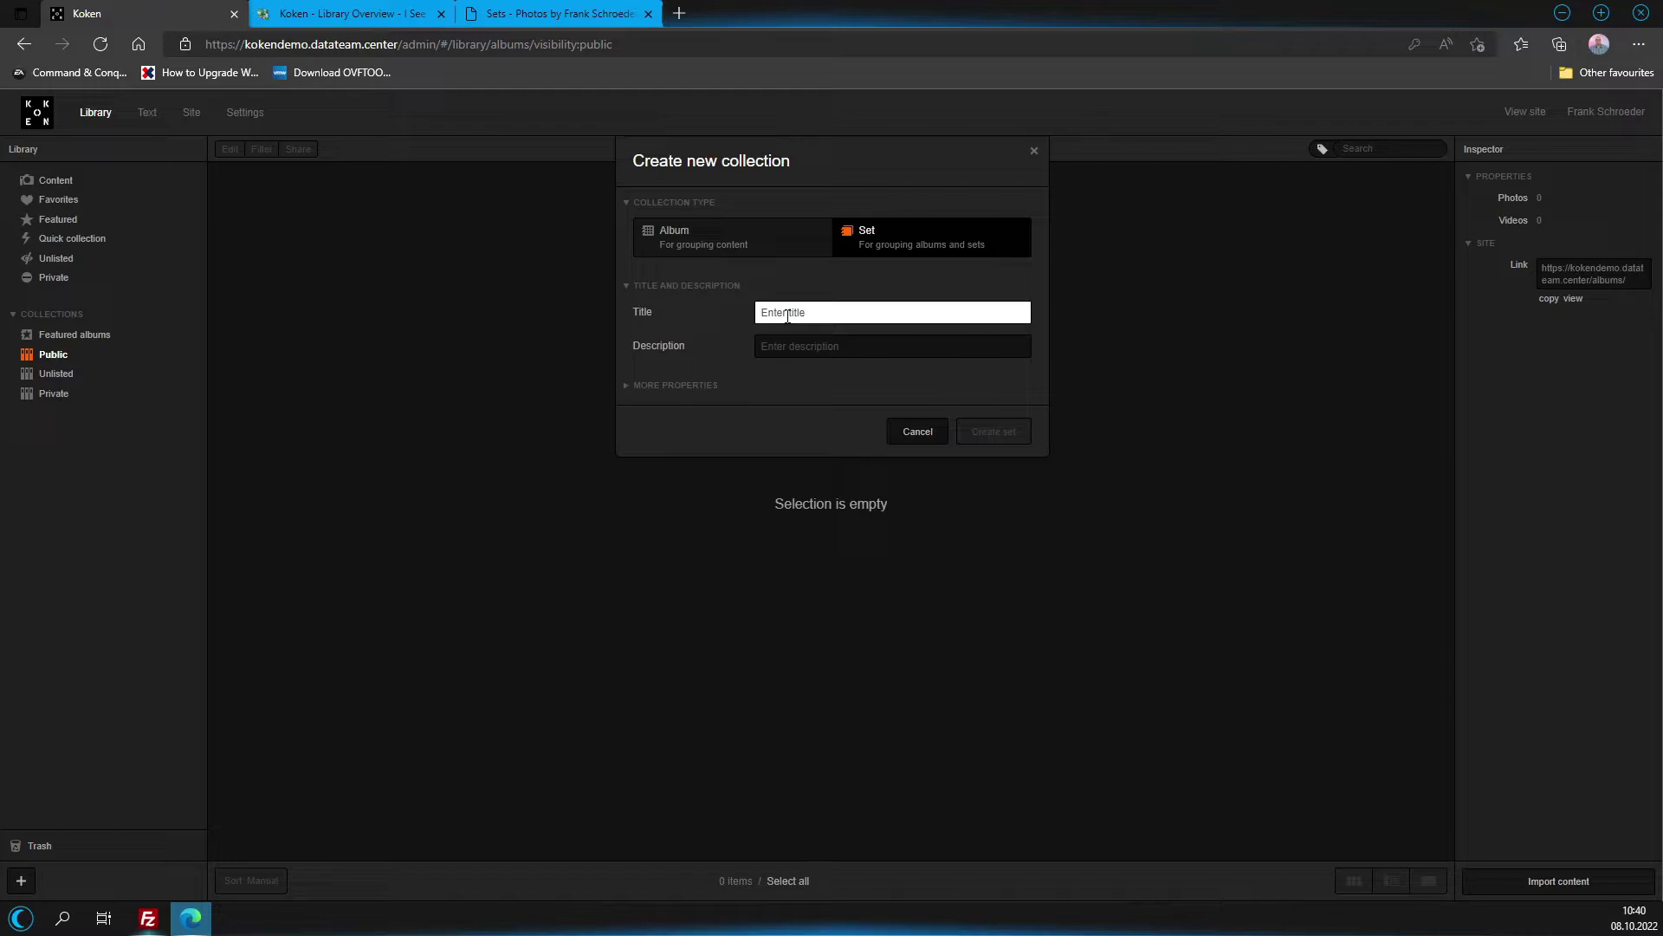
text(On the road)
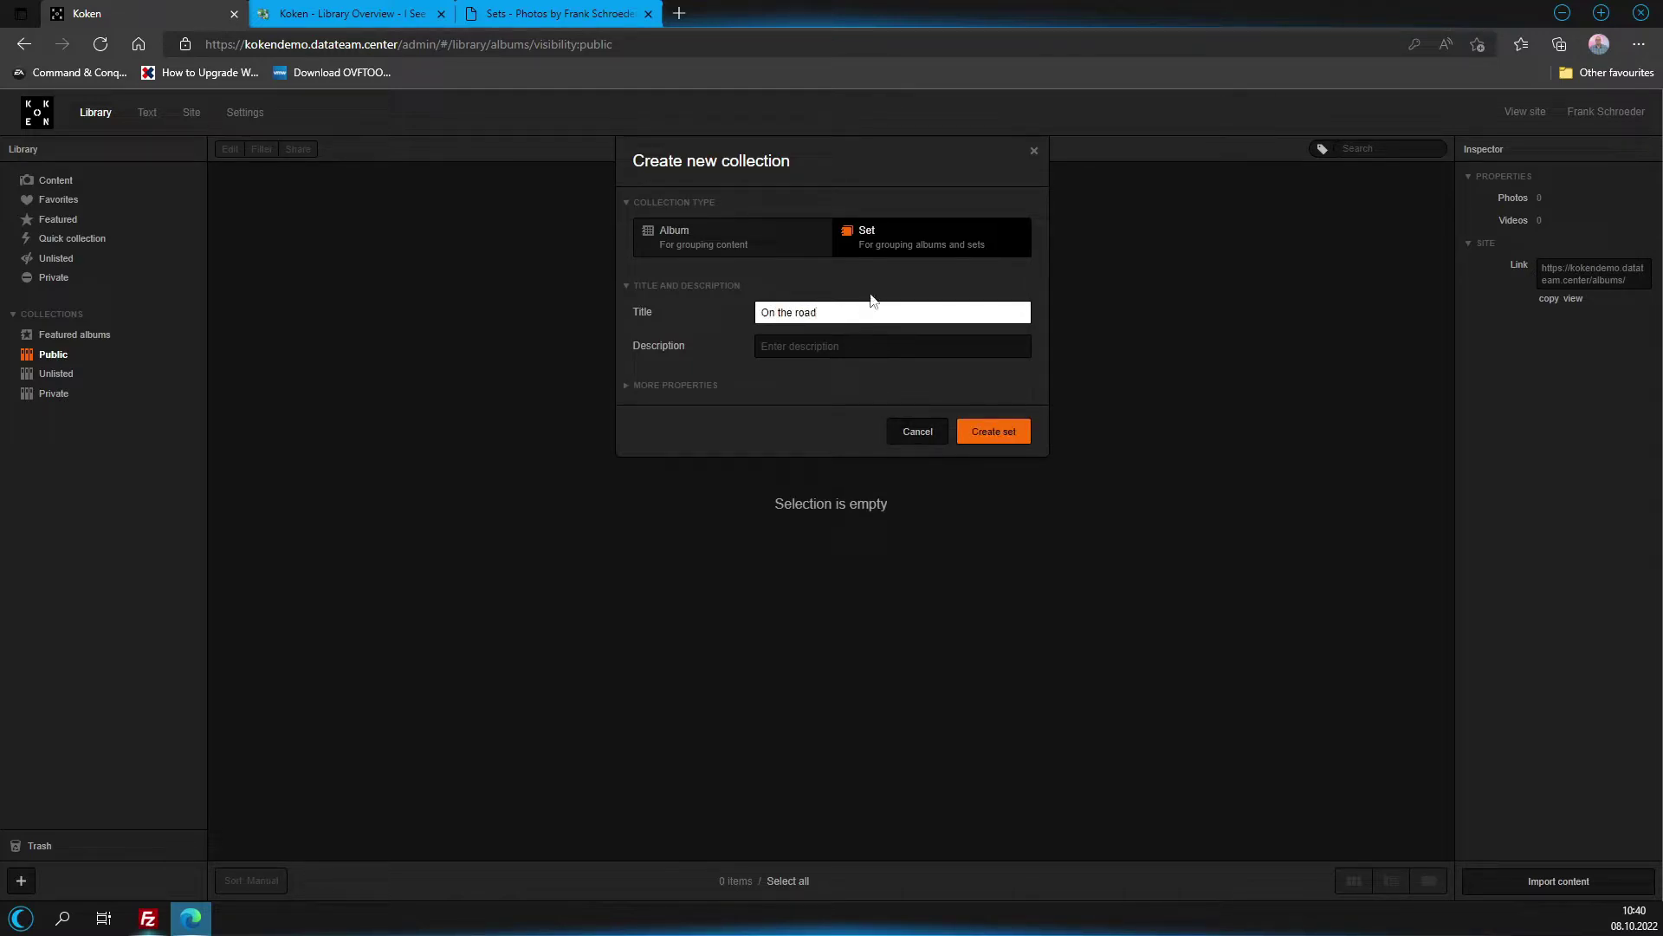
click(899, 235)
Enter the new set's description "A collection of albums where I was on the road again".
click(825, 345)
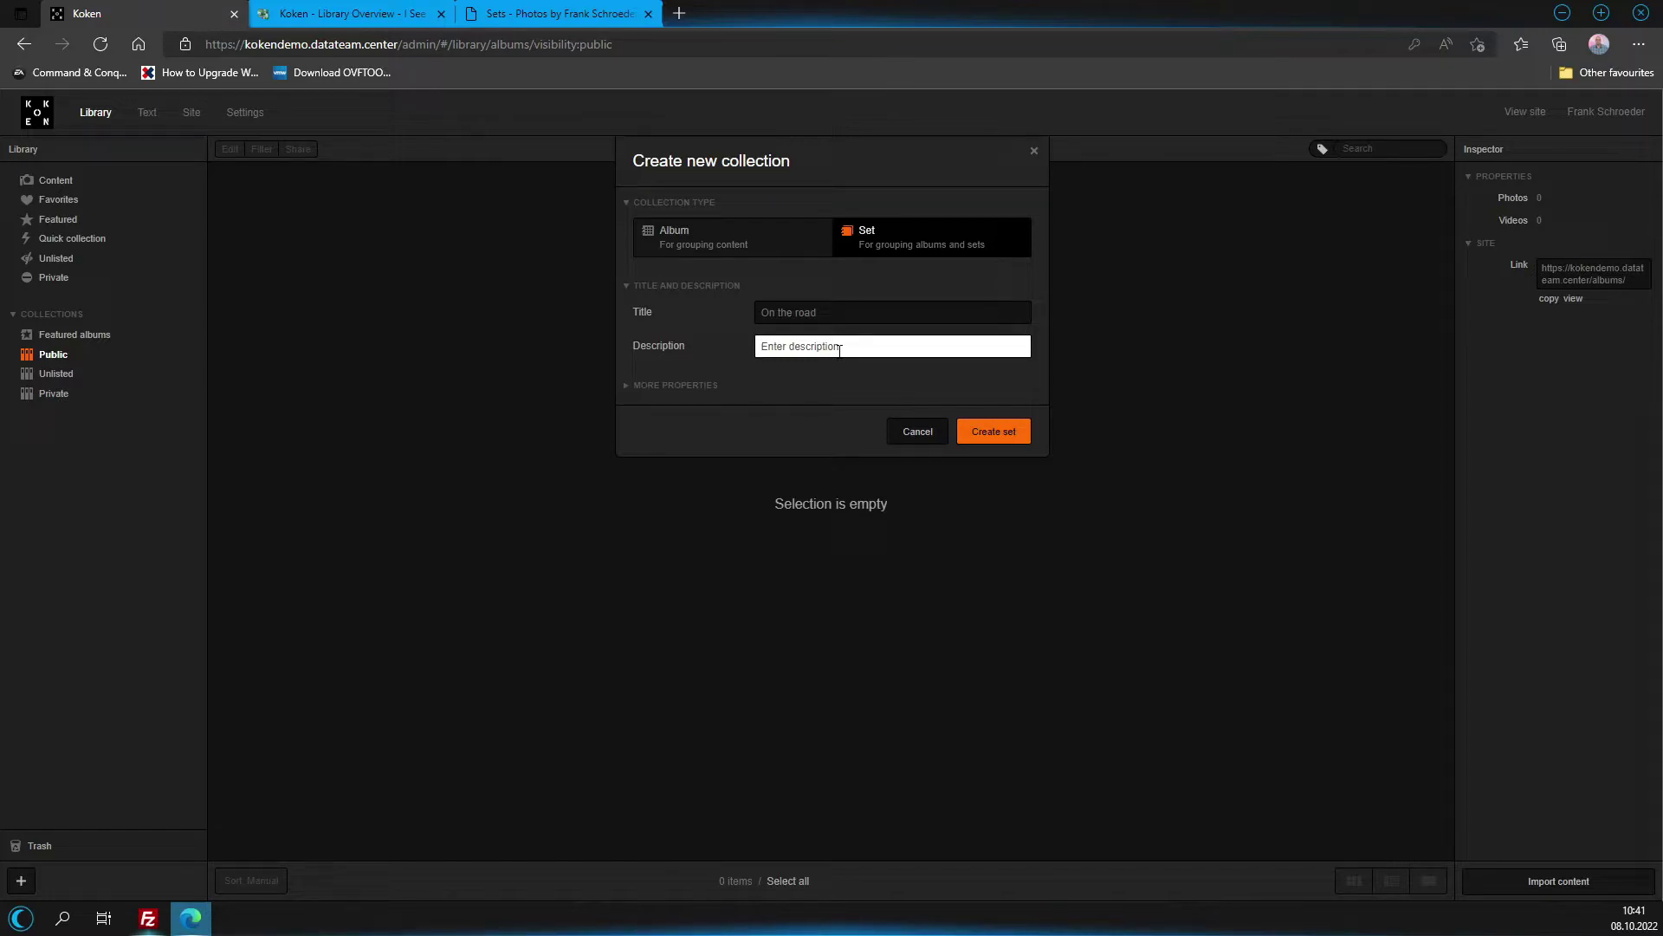
text(A collection )
text(of Phot)
key(BackSpace)
key(BackSpace)
key(BackSpace)
text(p)
text(albums)
text( where)
text( I was on the r)
text(oad again)
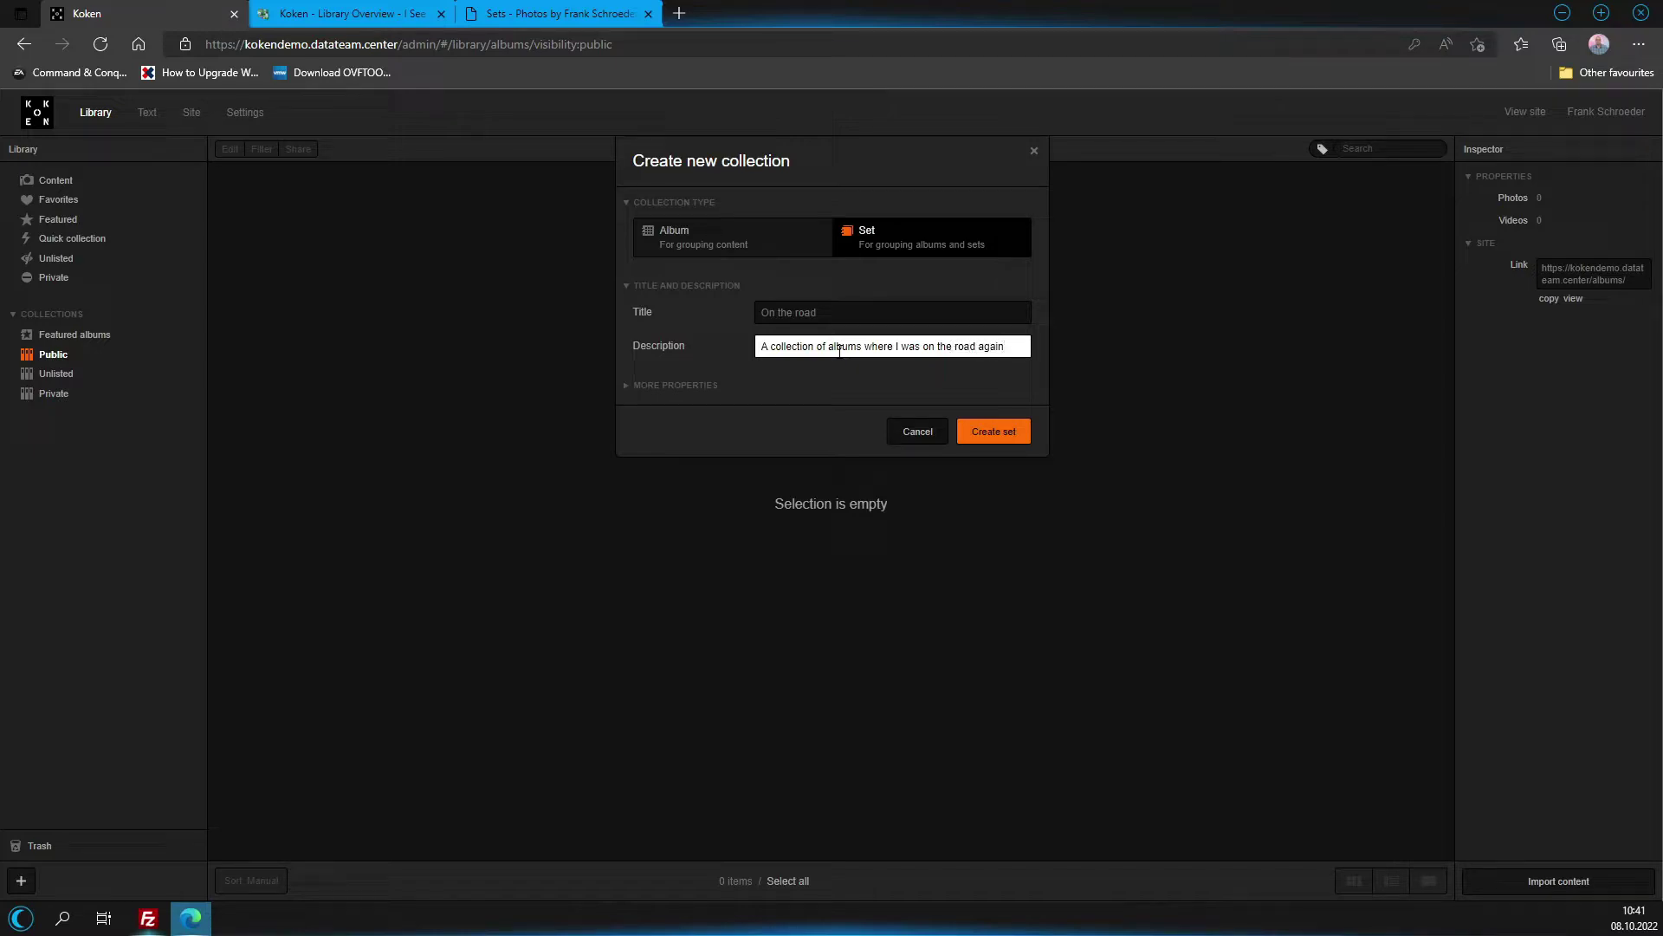
Keep the new set's visibility Public in its additional properties and enter the summary "This is a summary".
click(633, 388)
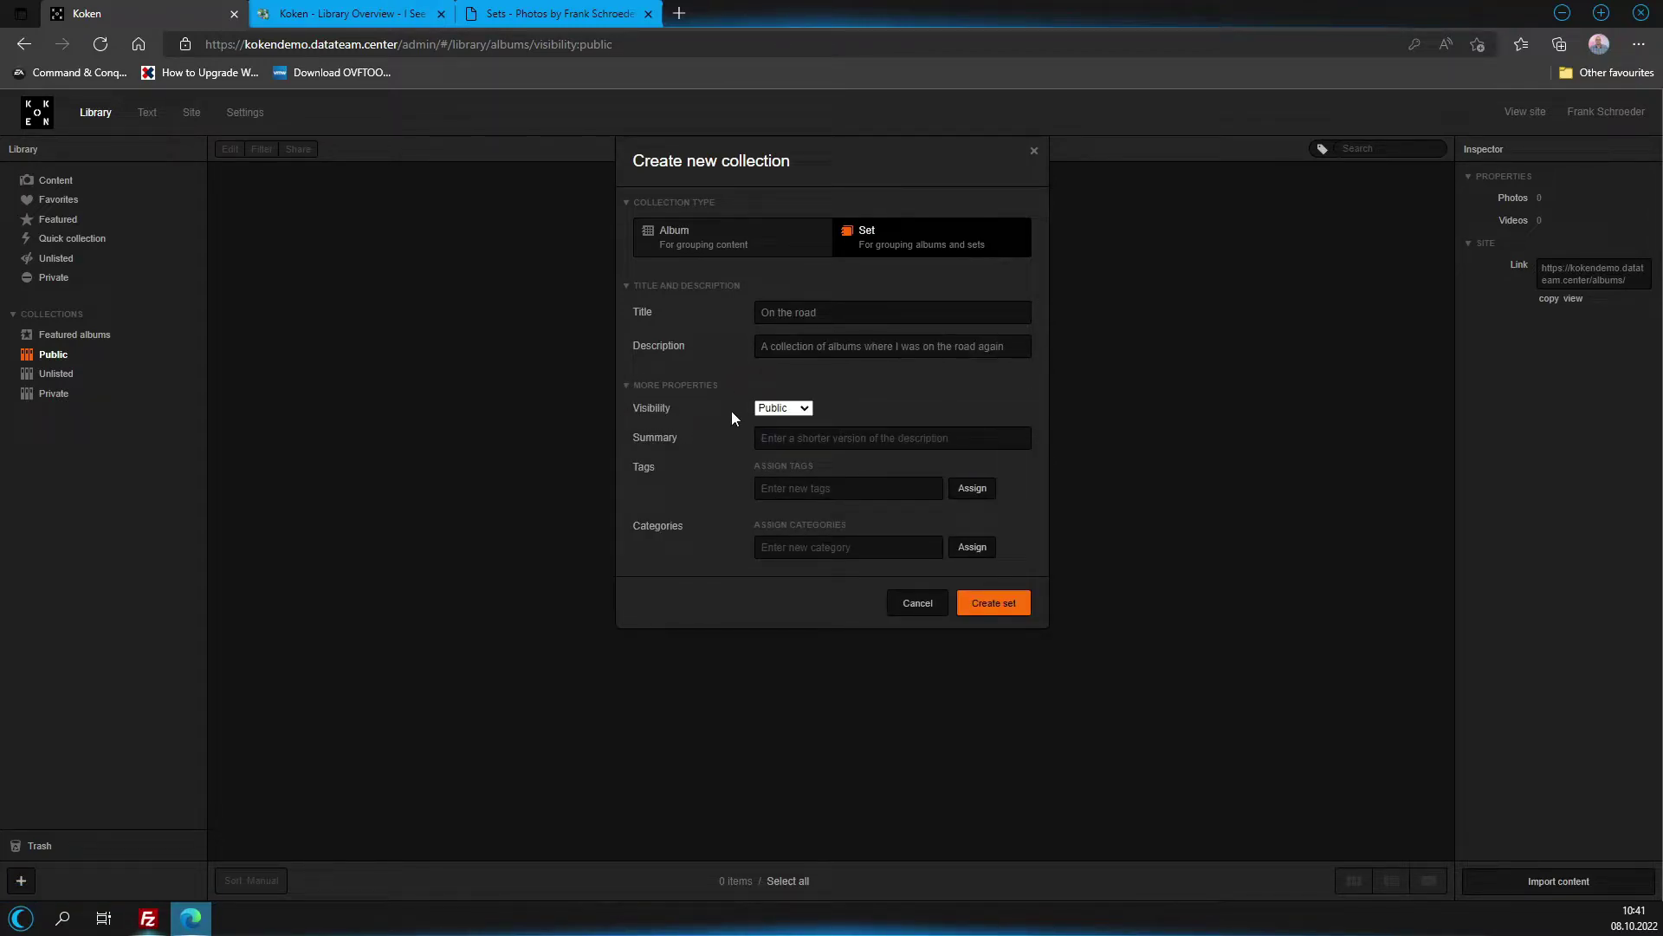
click(782, 410)
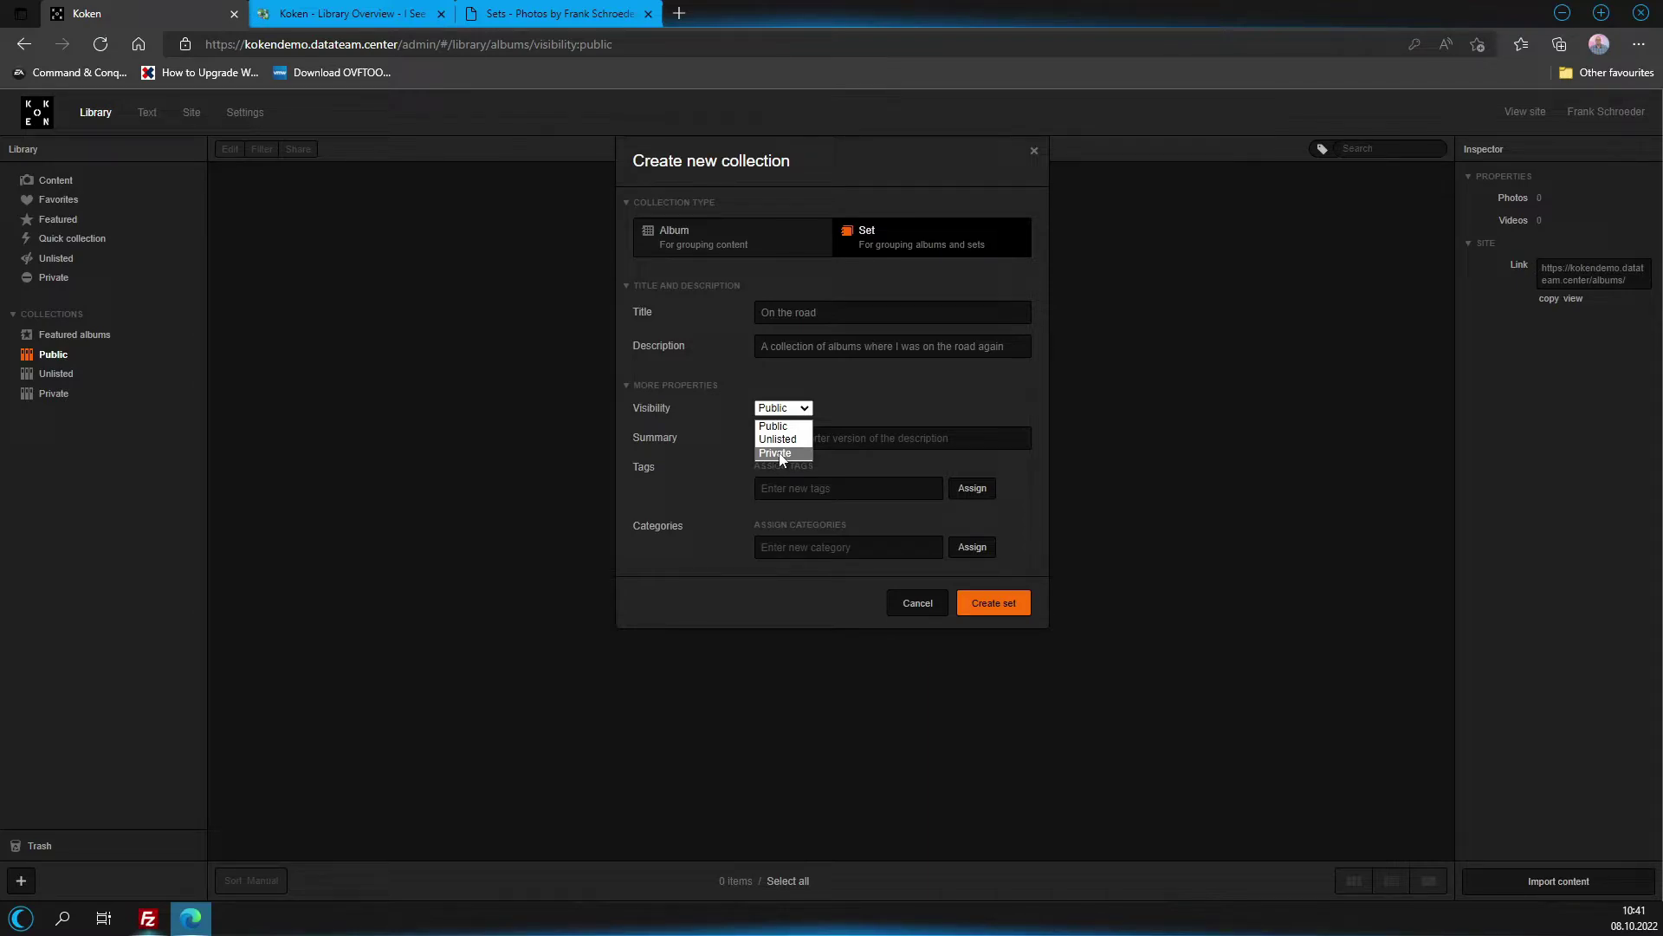
click(932, 376)
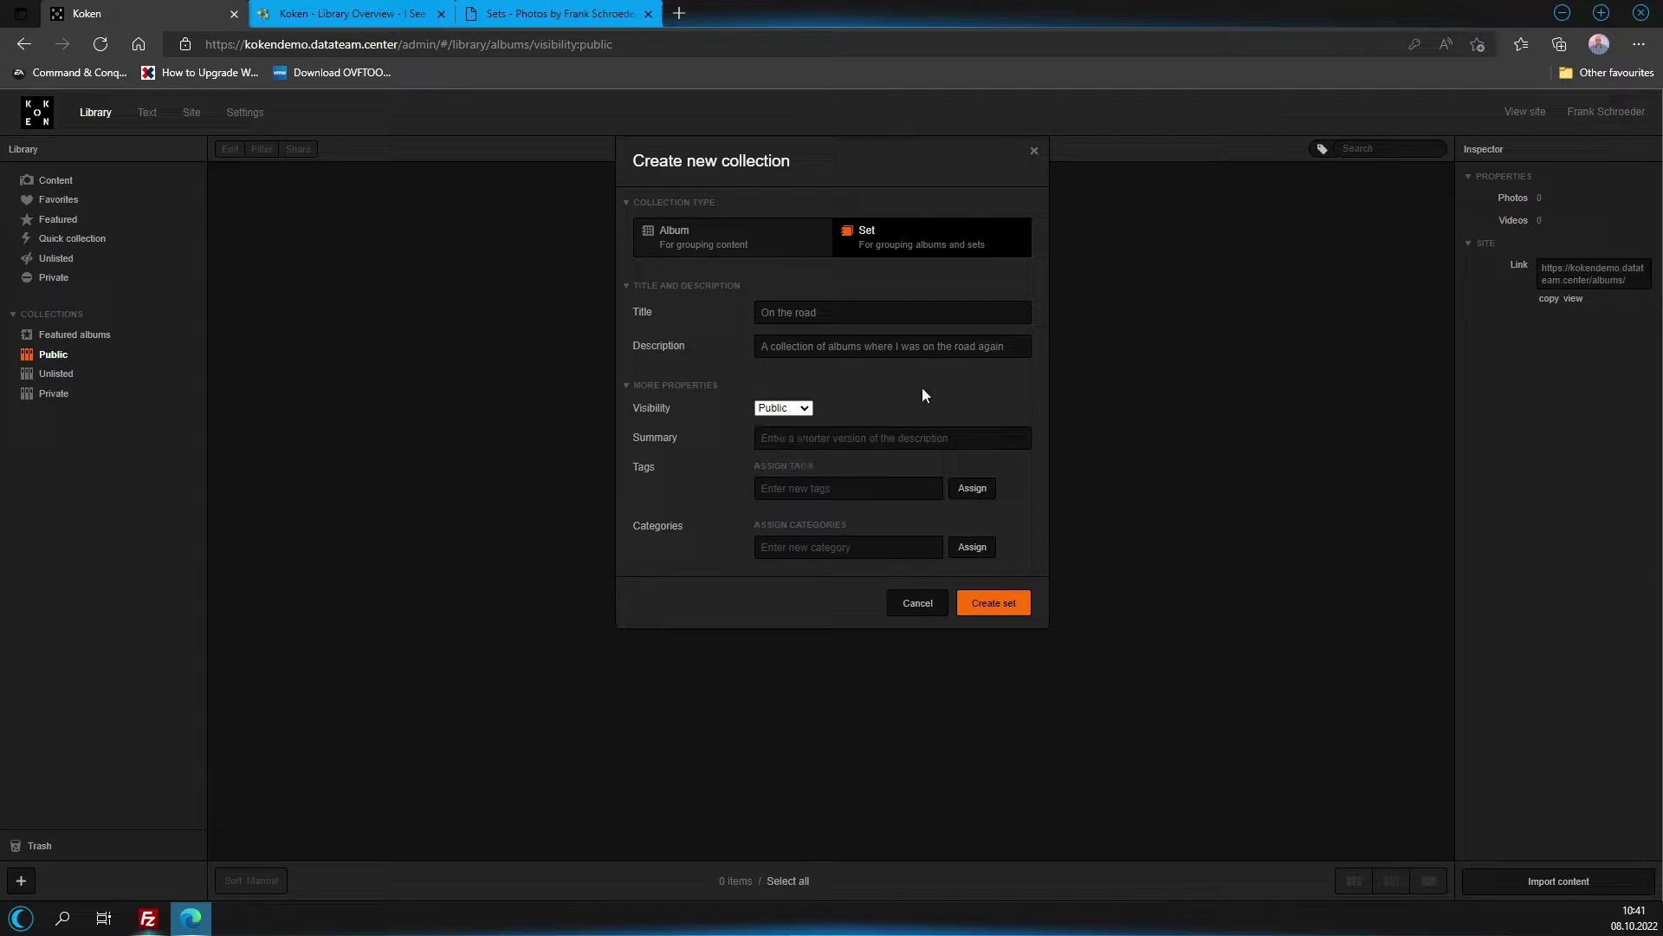
click(922, 387)
click(691, 392)
click(953, 438)
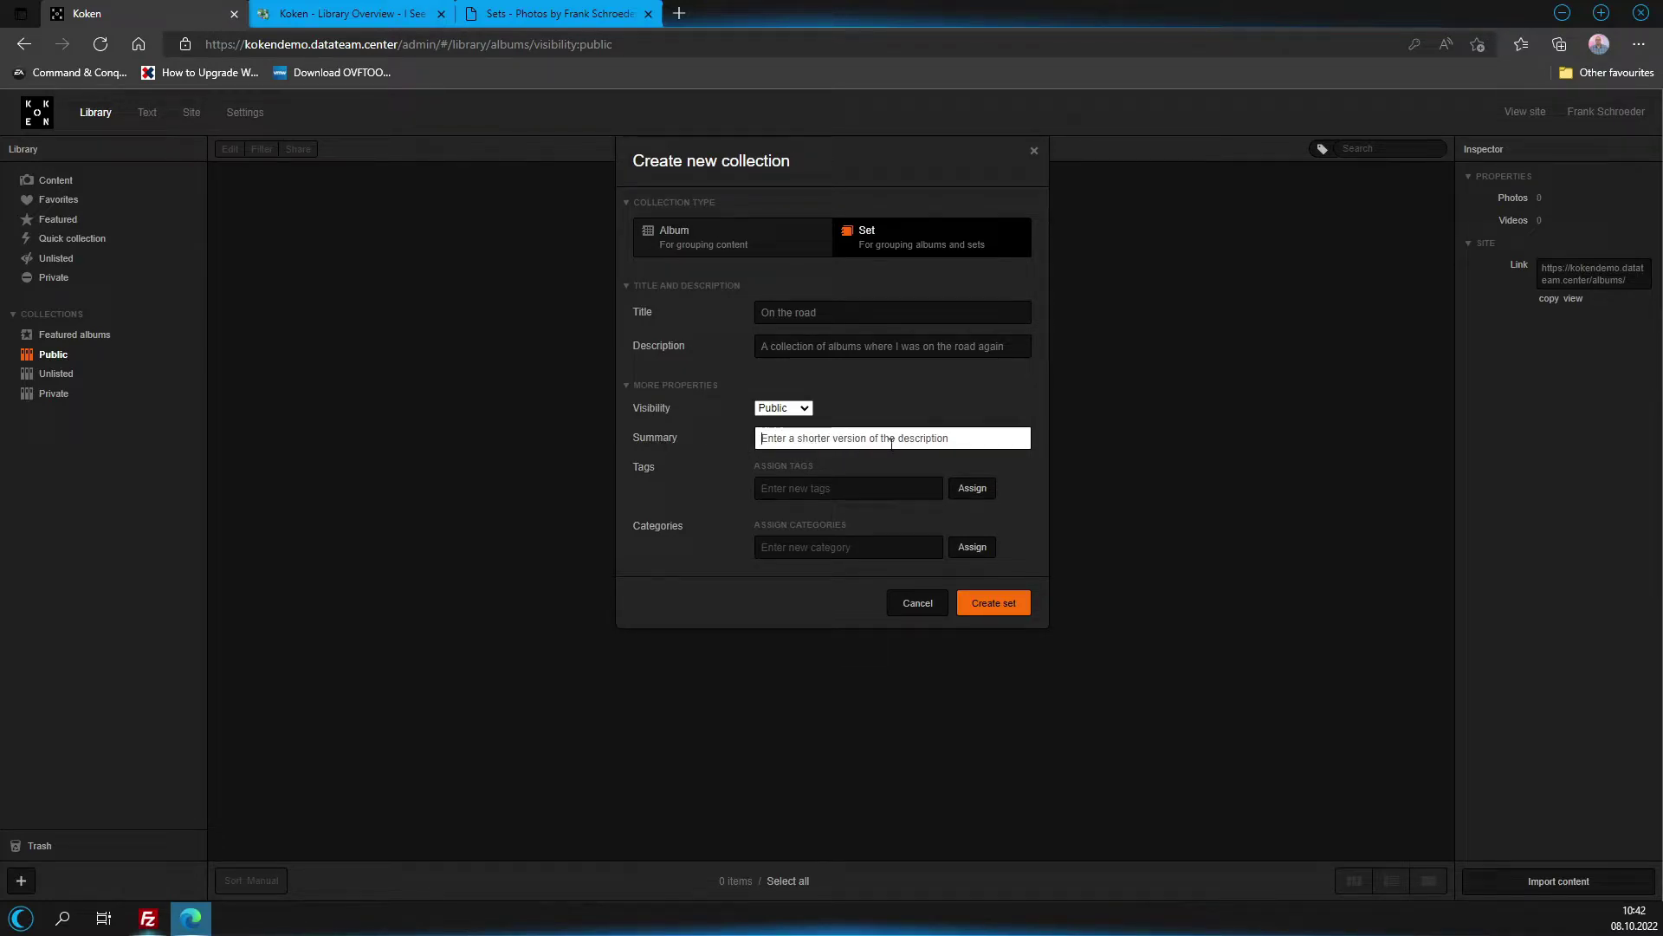
text(This is a summary)
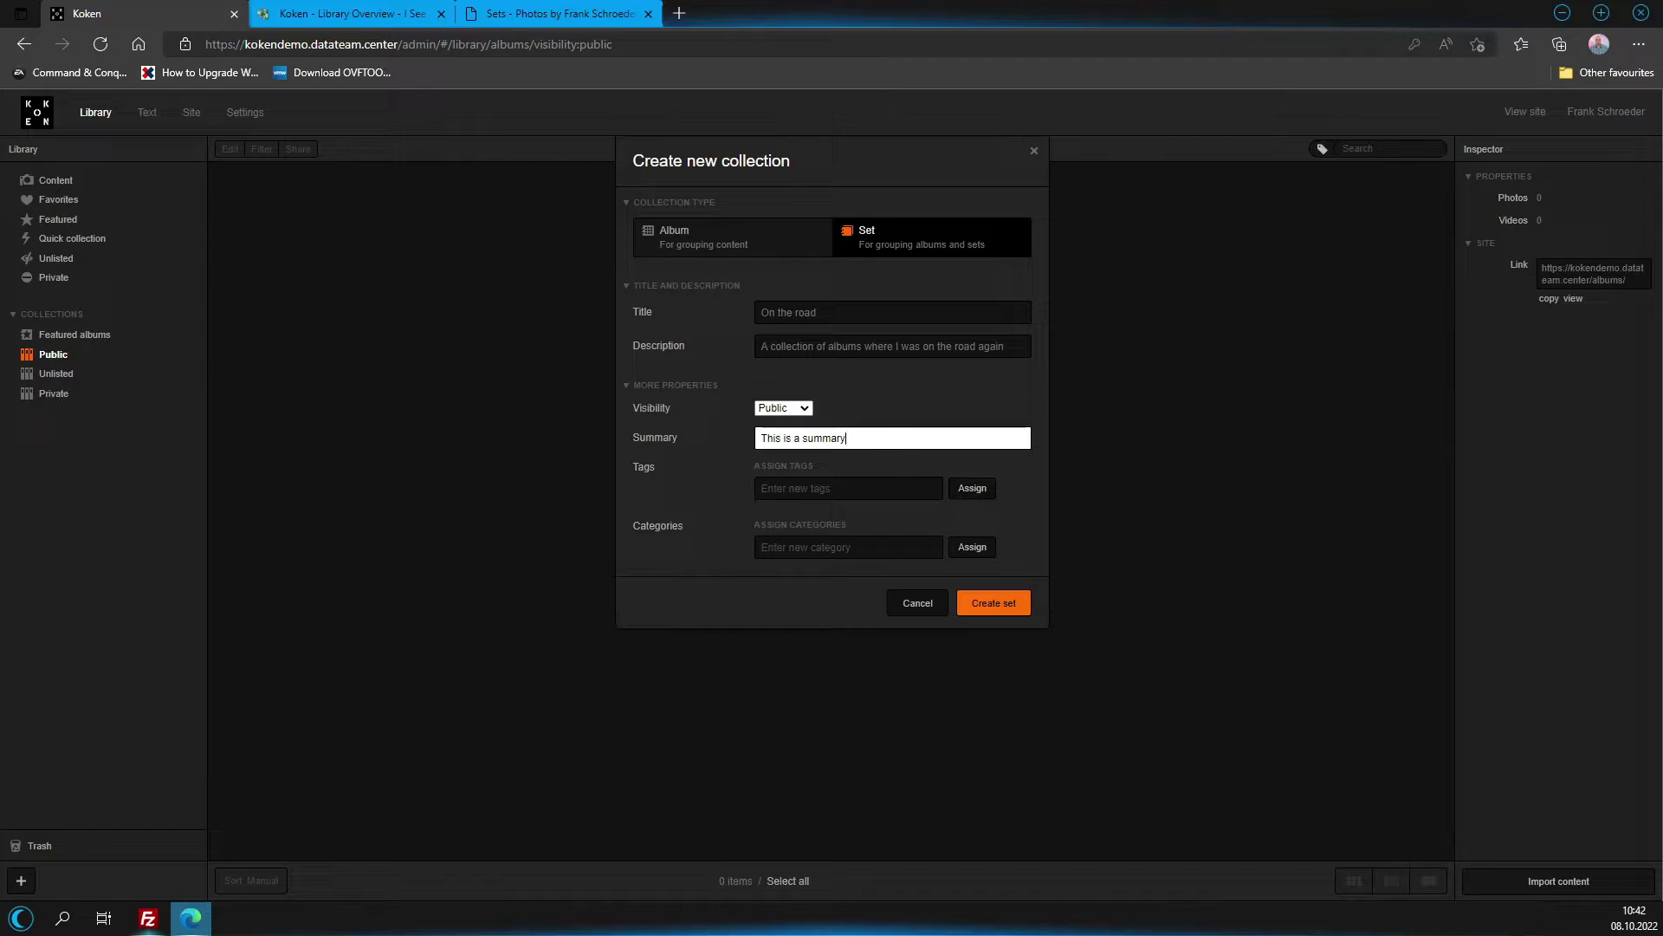
Assign the tags road, country and travel to the new set.
click(810, 496)
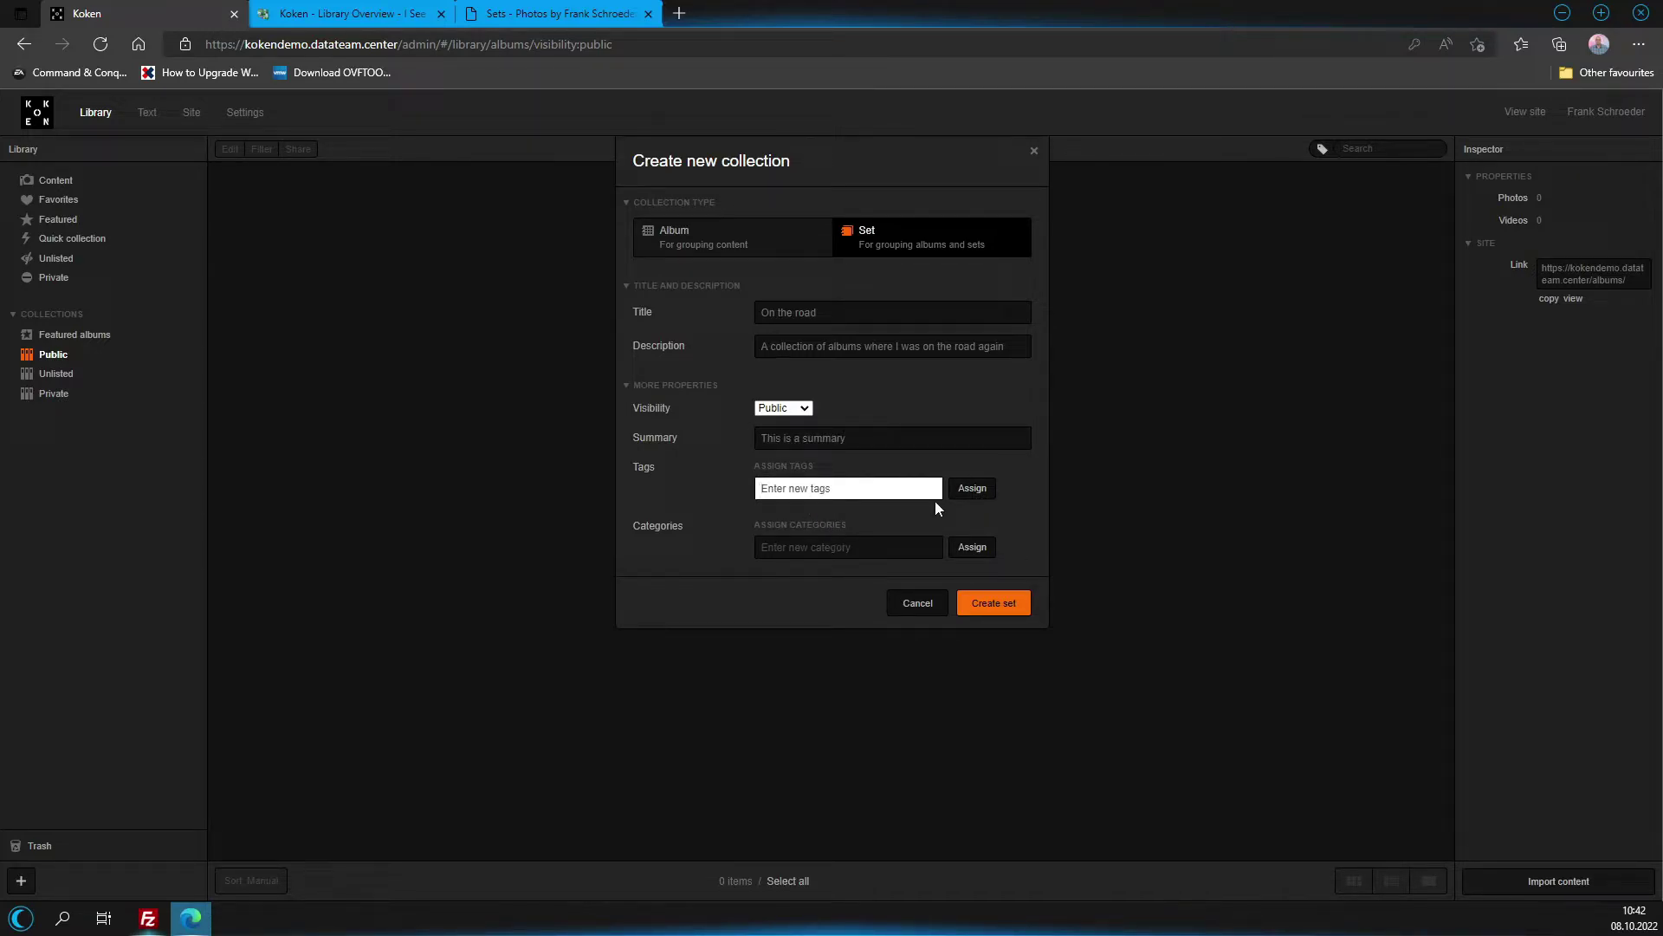
text(road)
click(988, 491)
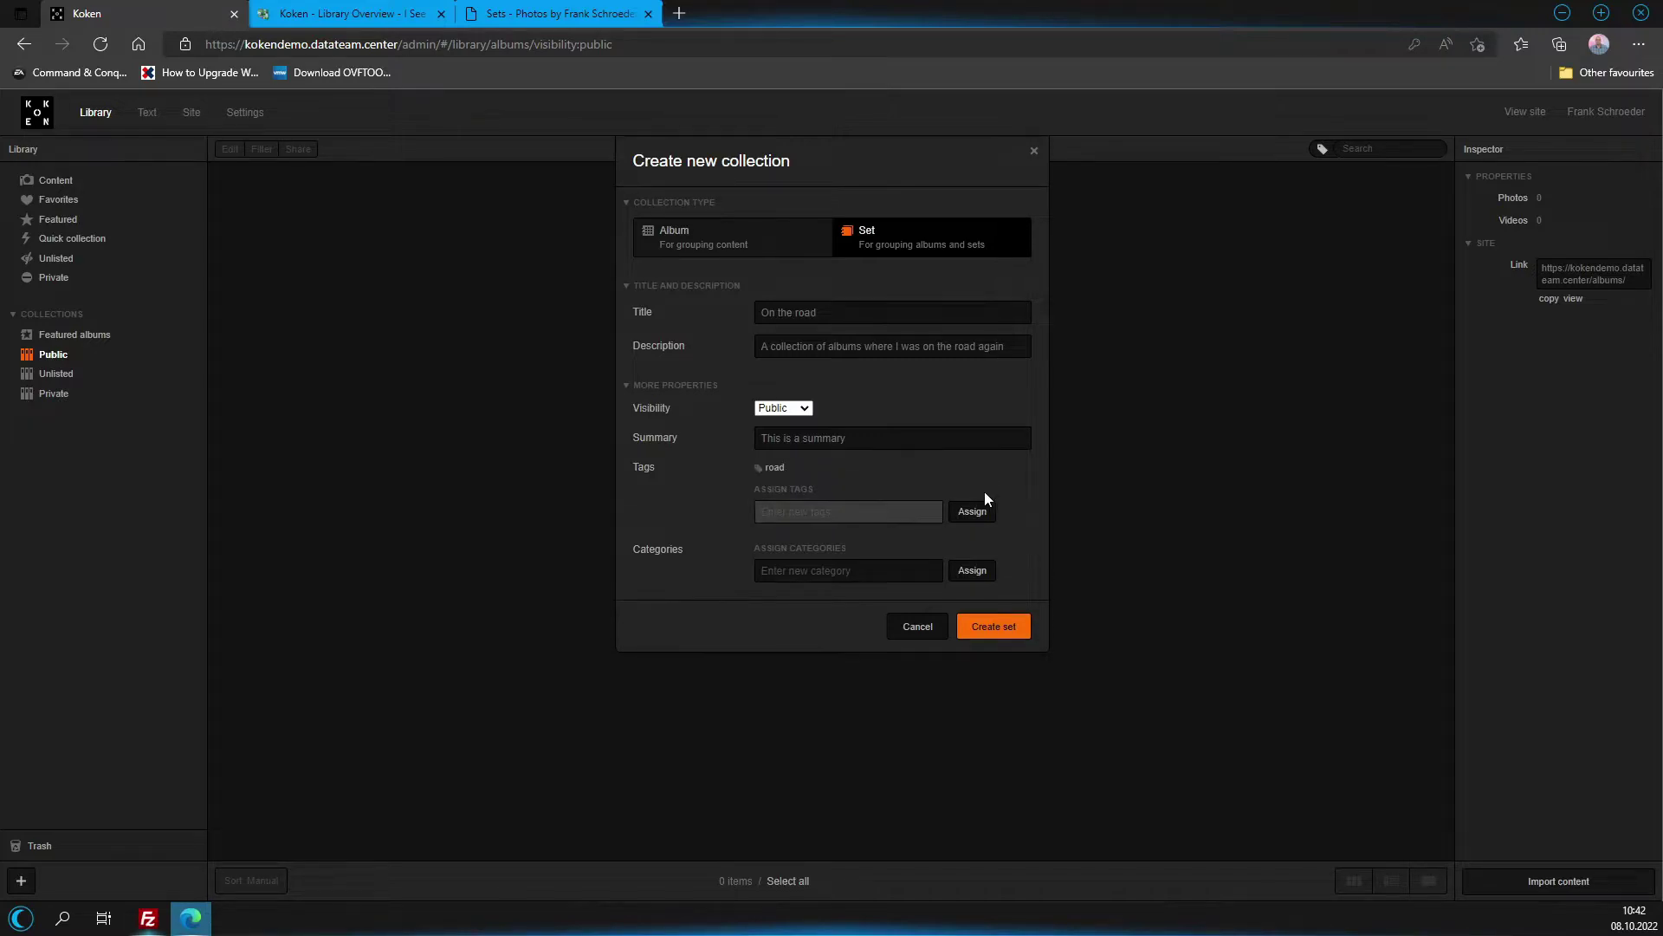
click(832, 513)
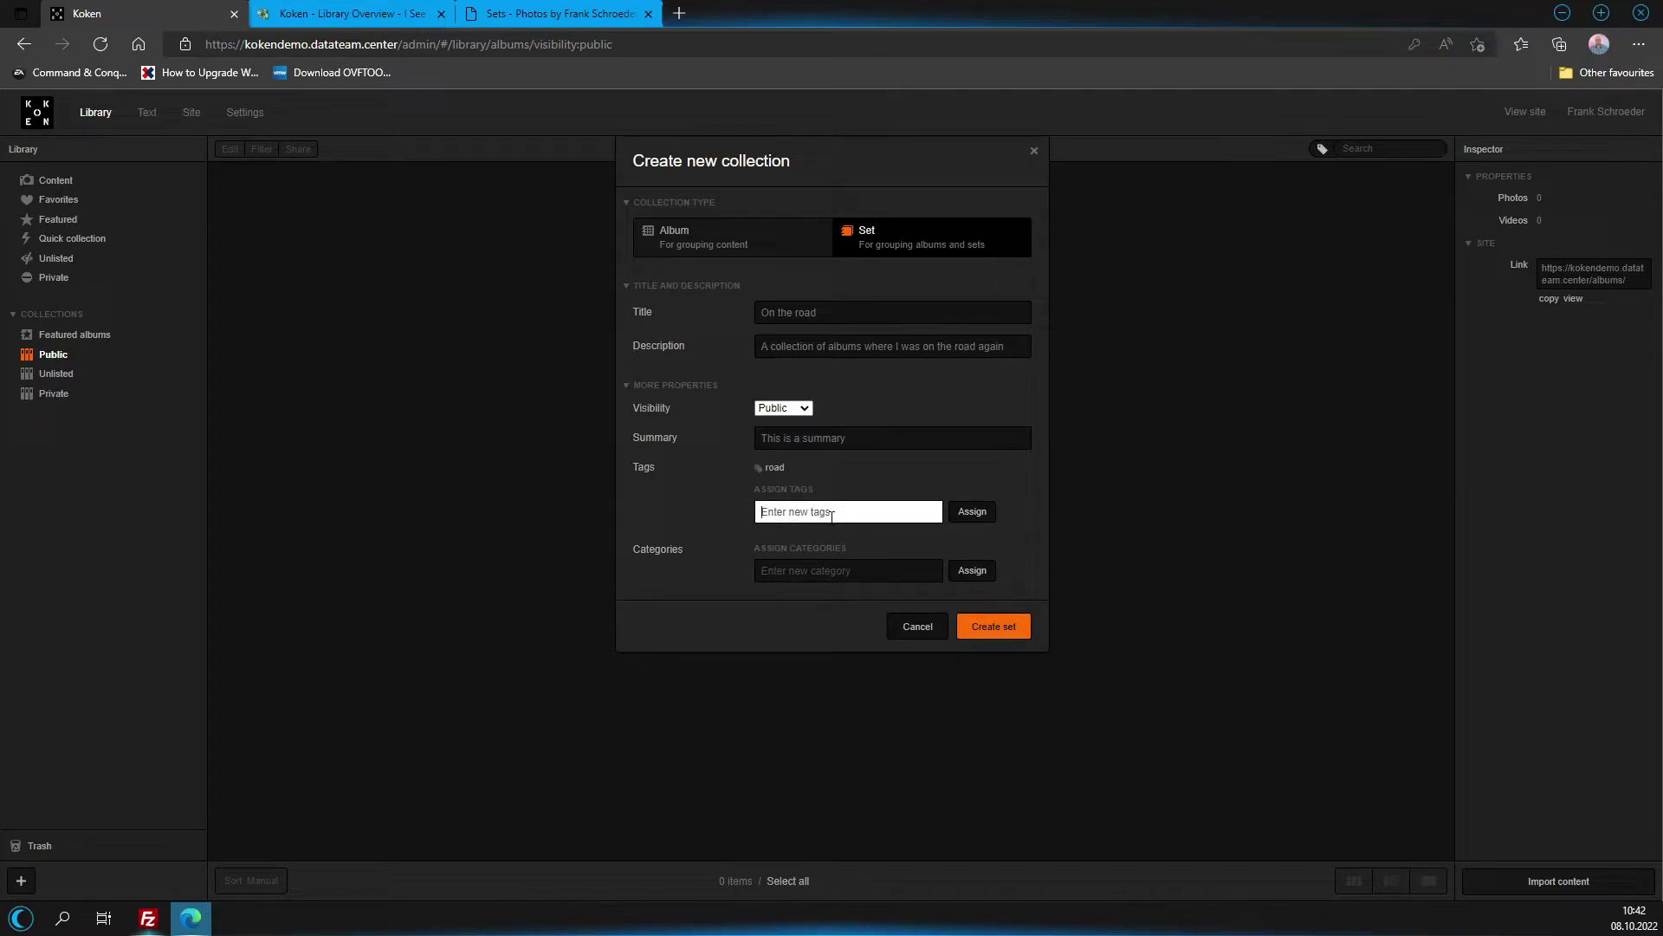
text(country)
click(979, 513)
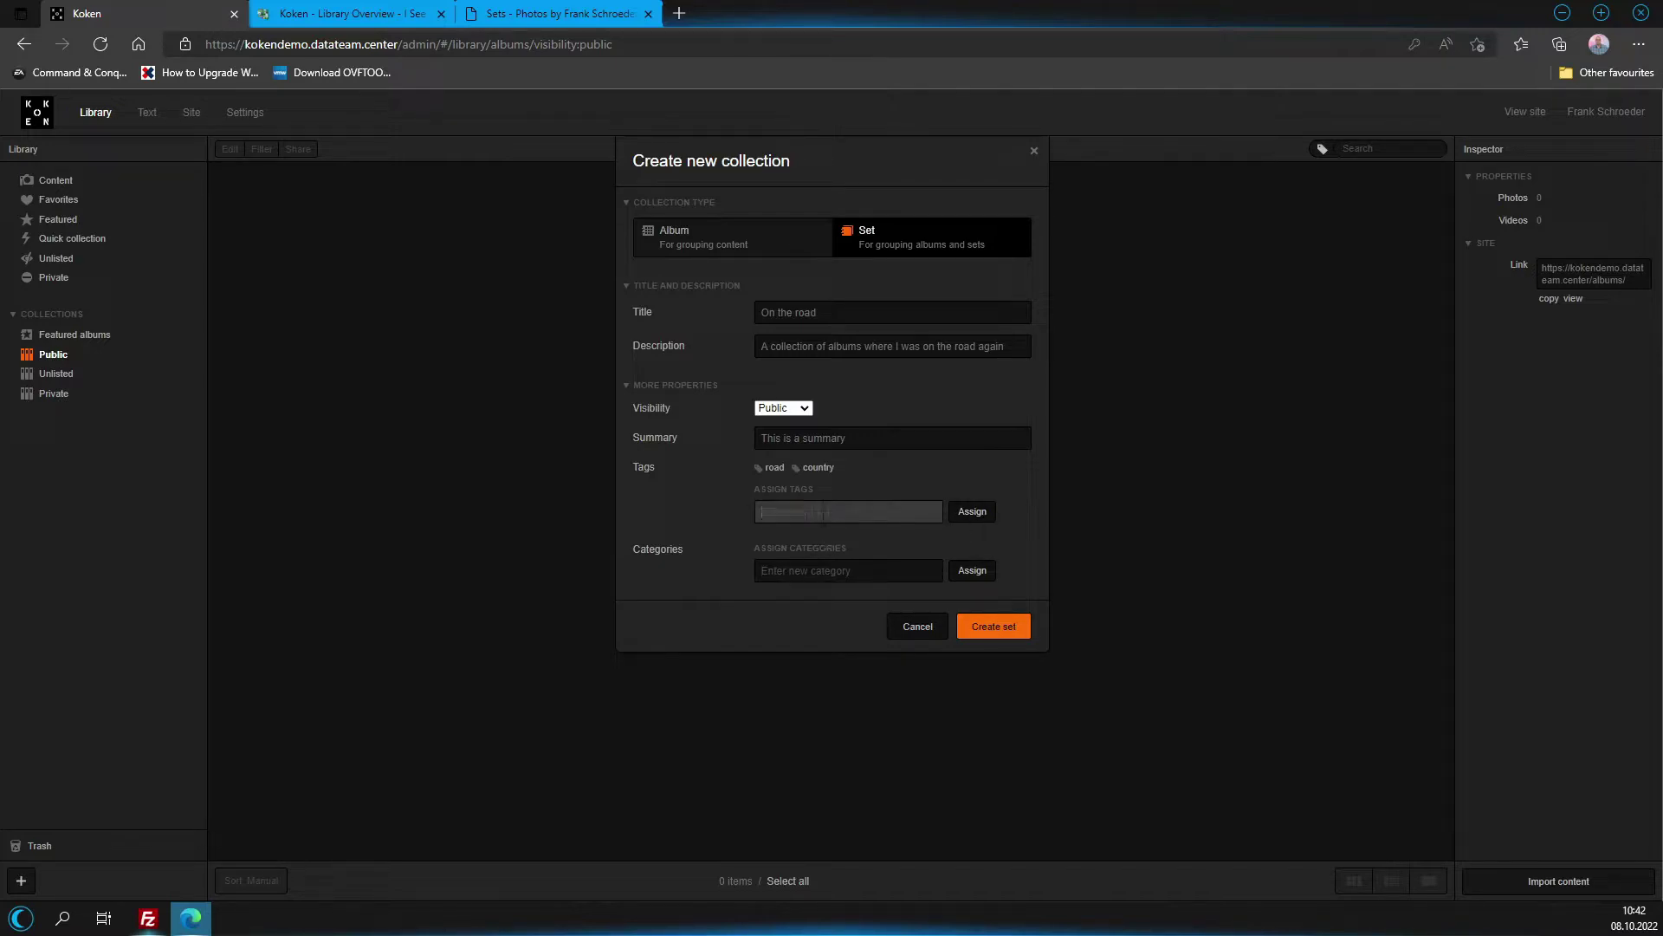
click(822, 513)
text(travel)
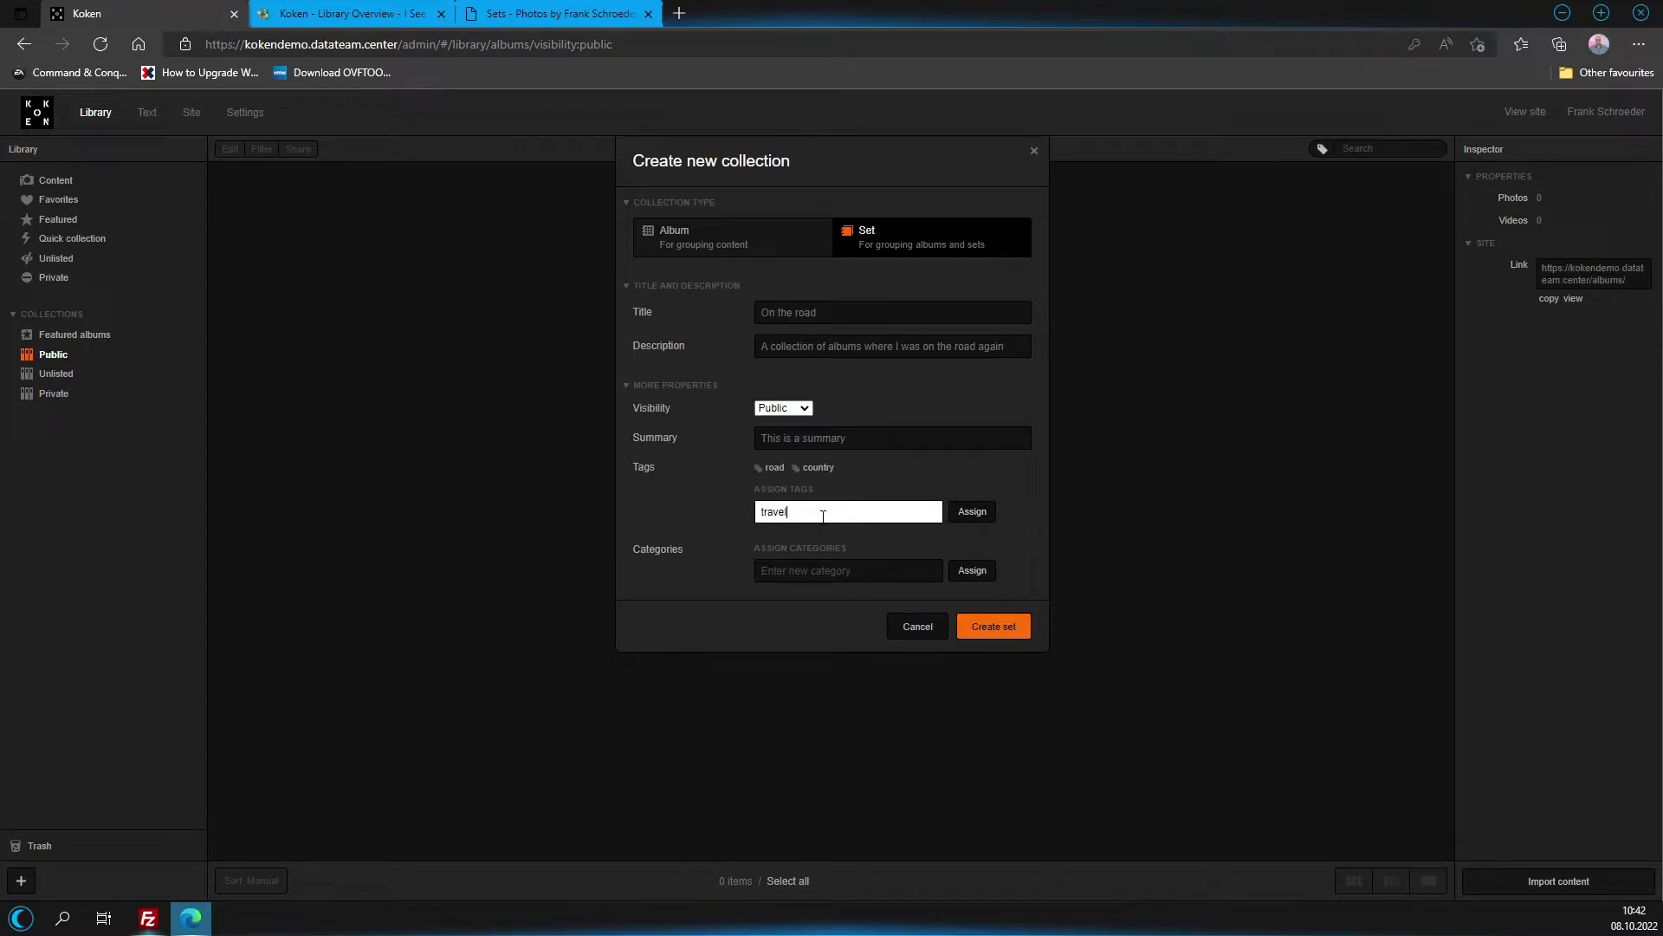
click(972, 515)
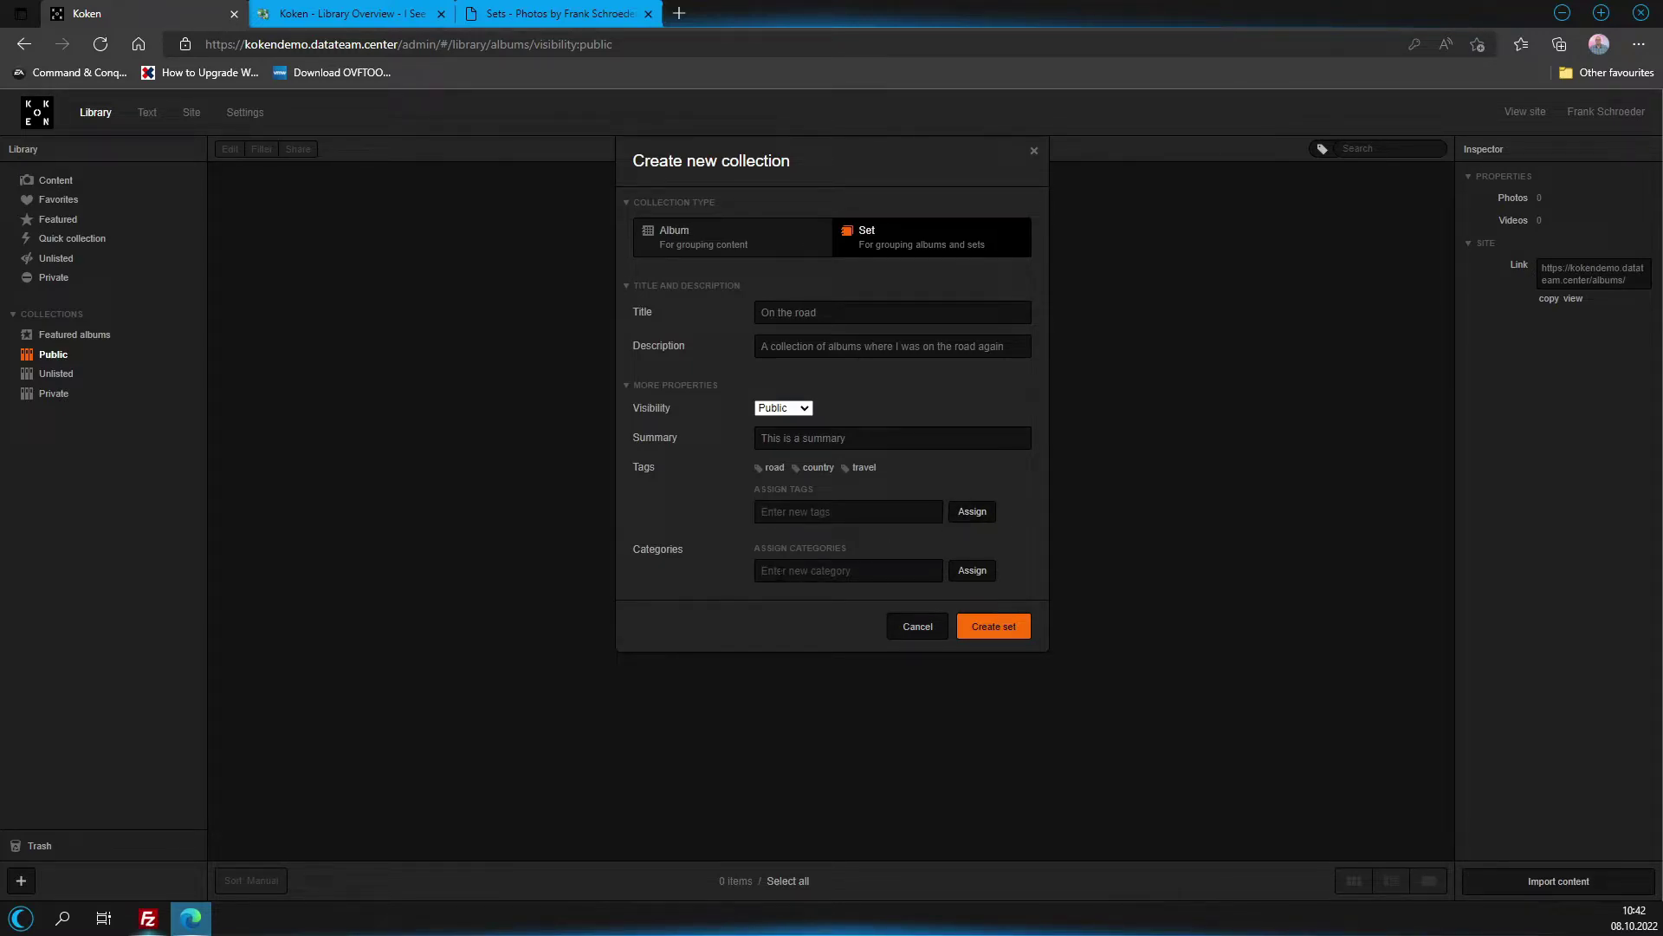
Assign the new category "On the road - Category" to the set and create the set.
click(838, 571)
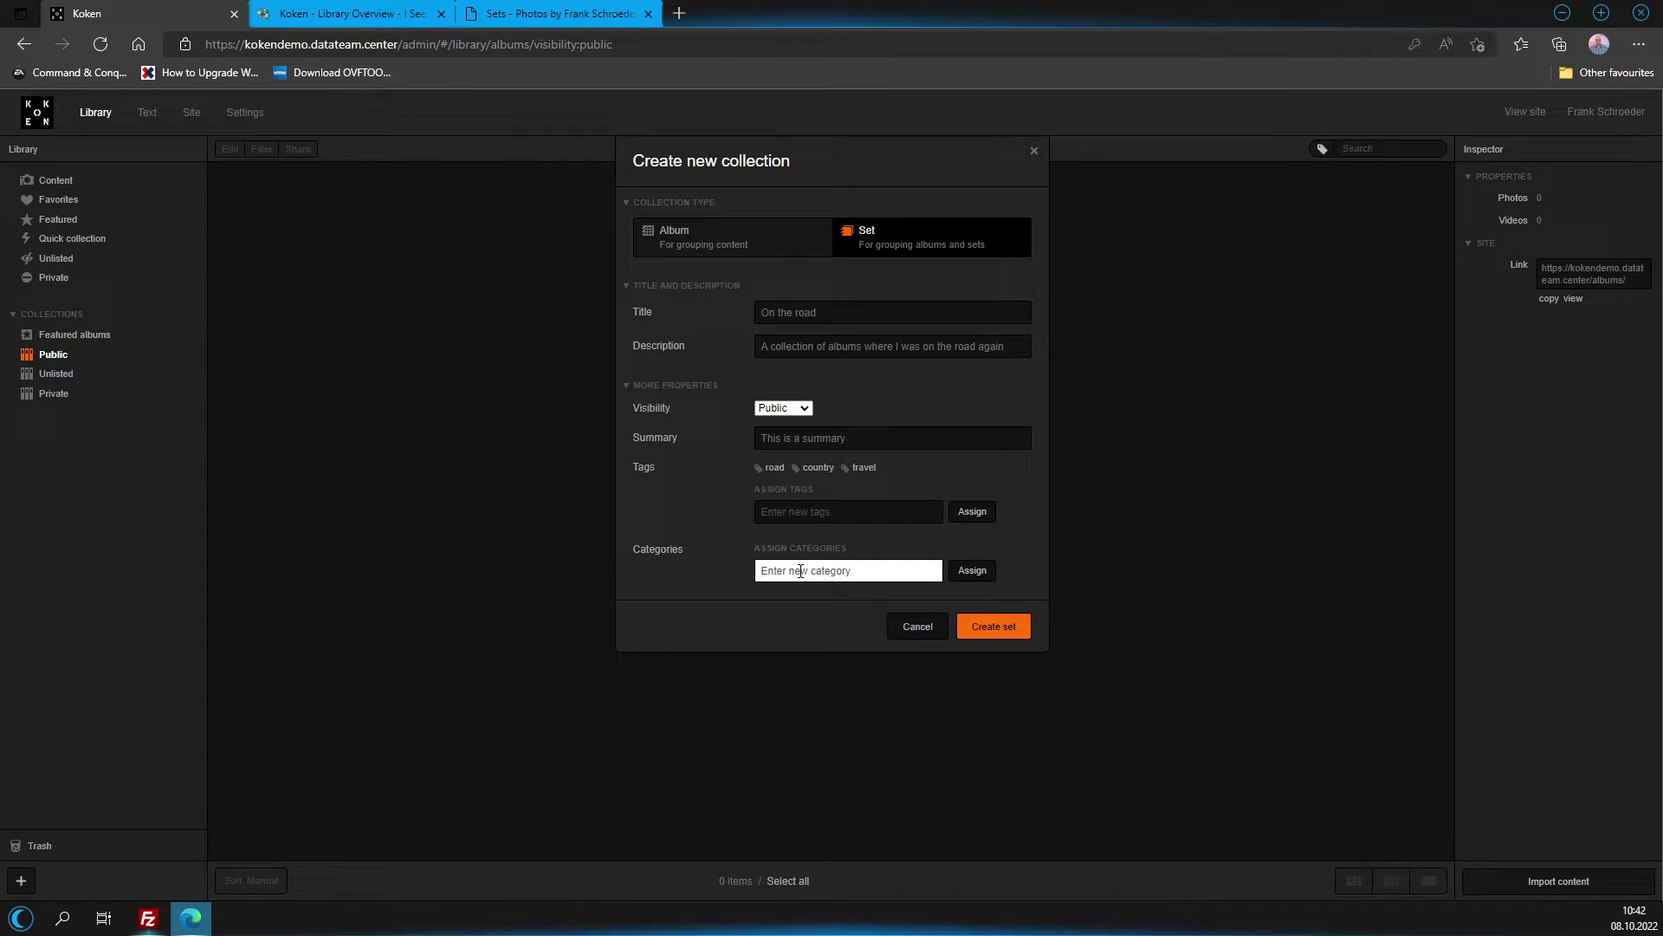
text(Co)
key(BackSpace)
text(Country Categro)
key(BackSpace)
text(ory)
key(Delete)
key(Delete)
key(Delete)
key(Delete)
key(Delete)
key(Delete)
key(Delete)
text(On the road -)
click(980, 572)
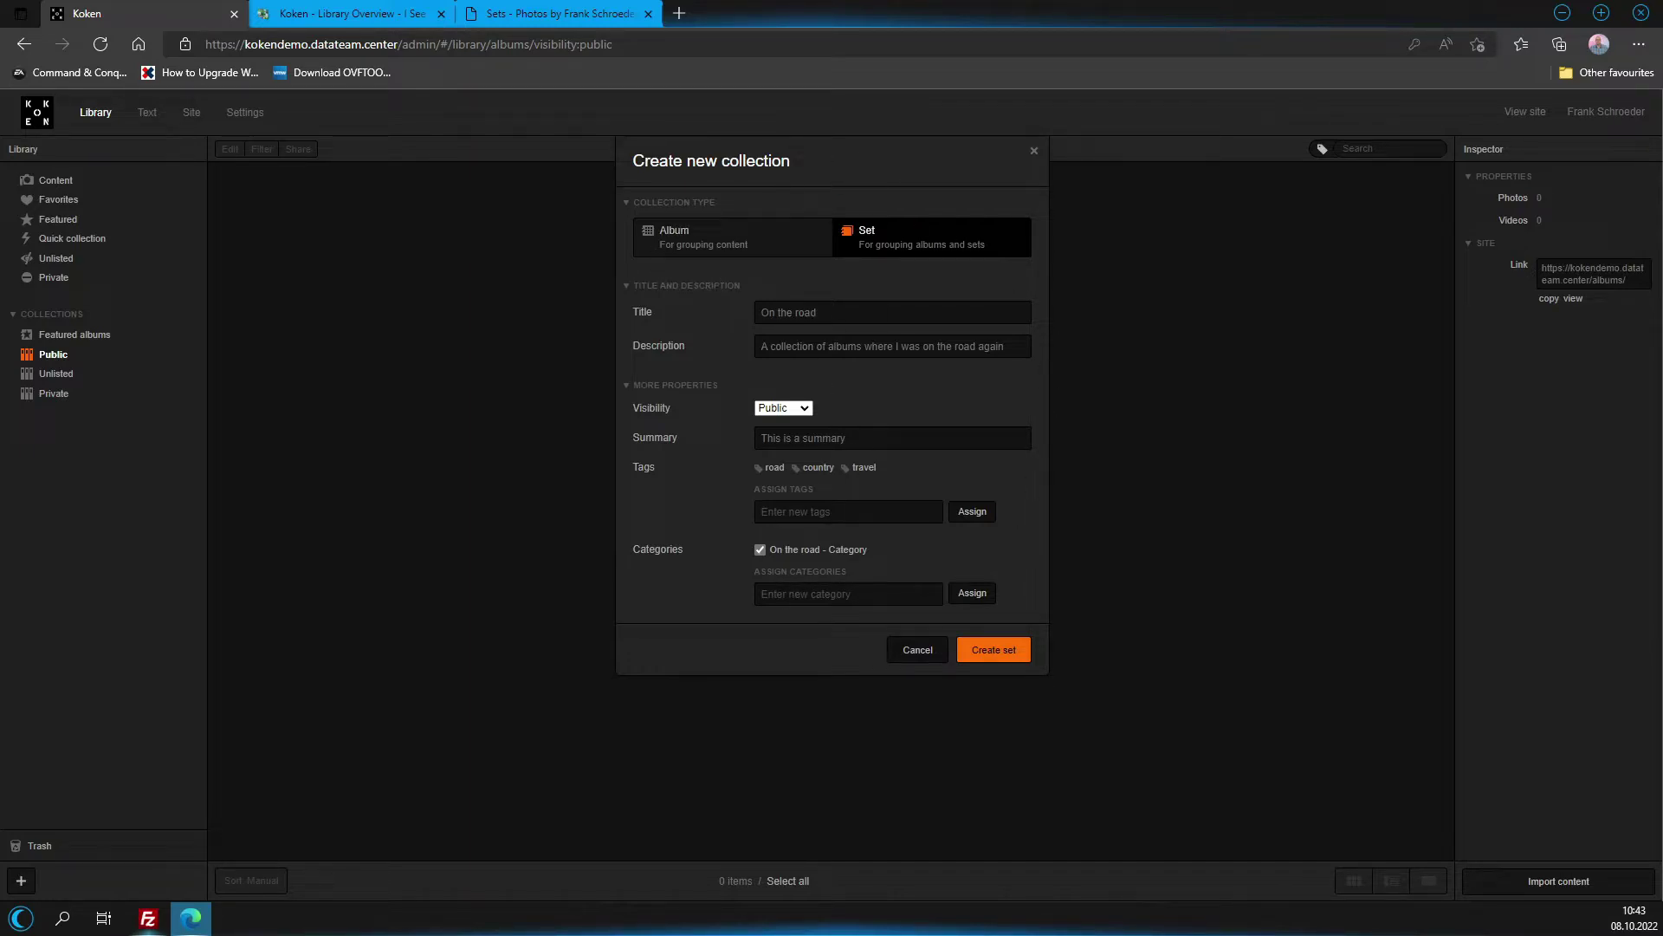
click(1002, 656)
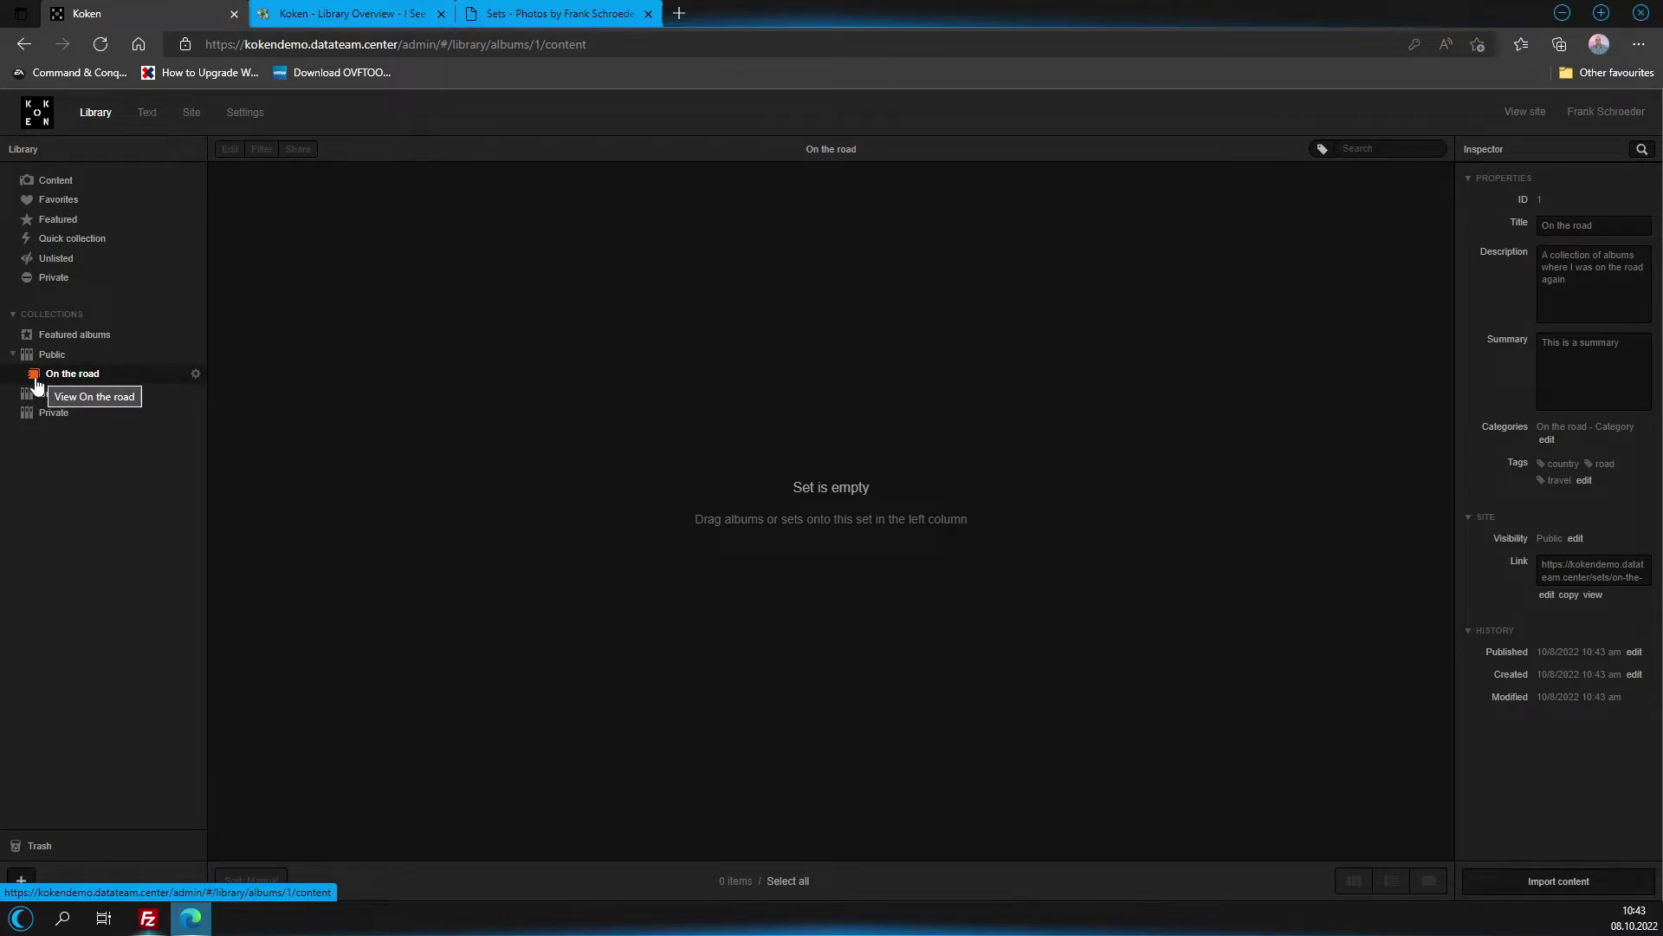
View the Public collection and the On the road set within it, finishing on the set.
click(76, 356)
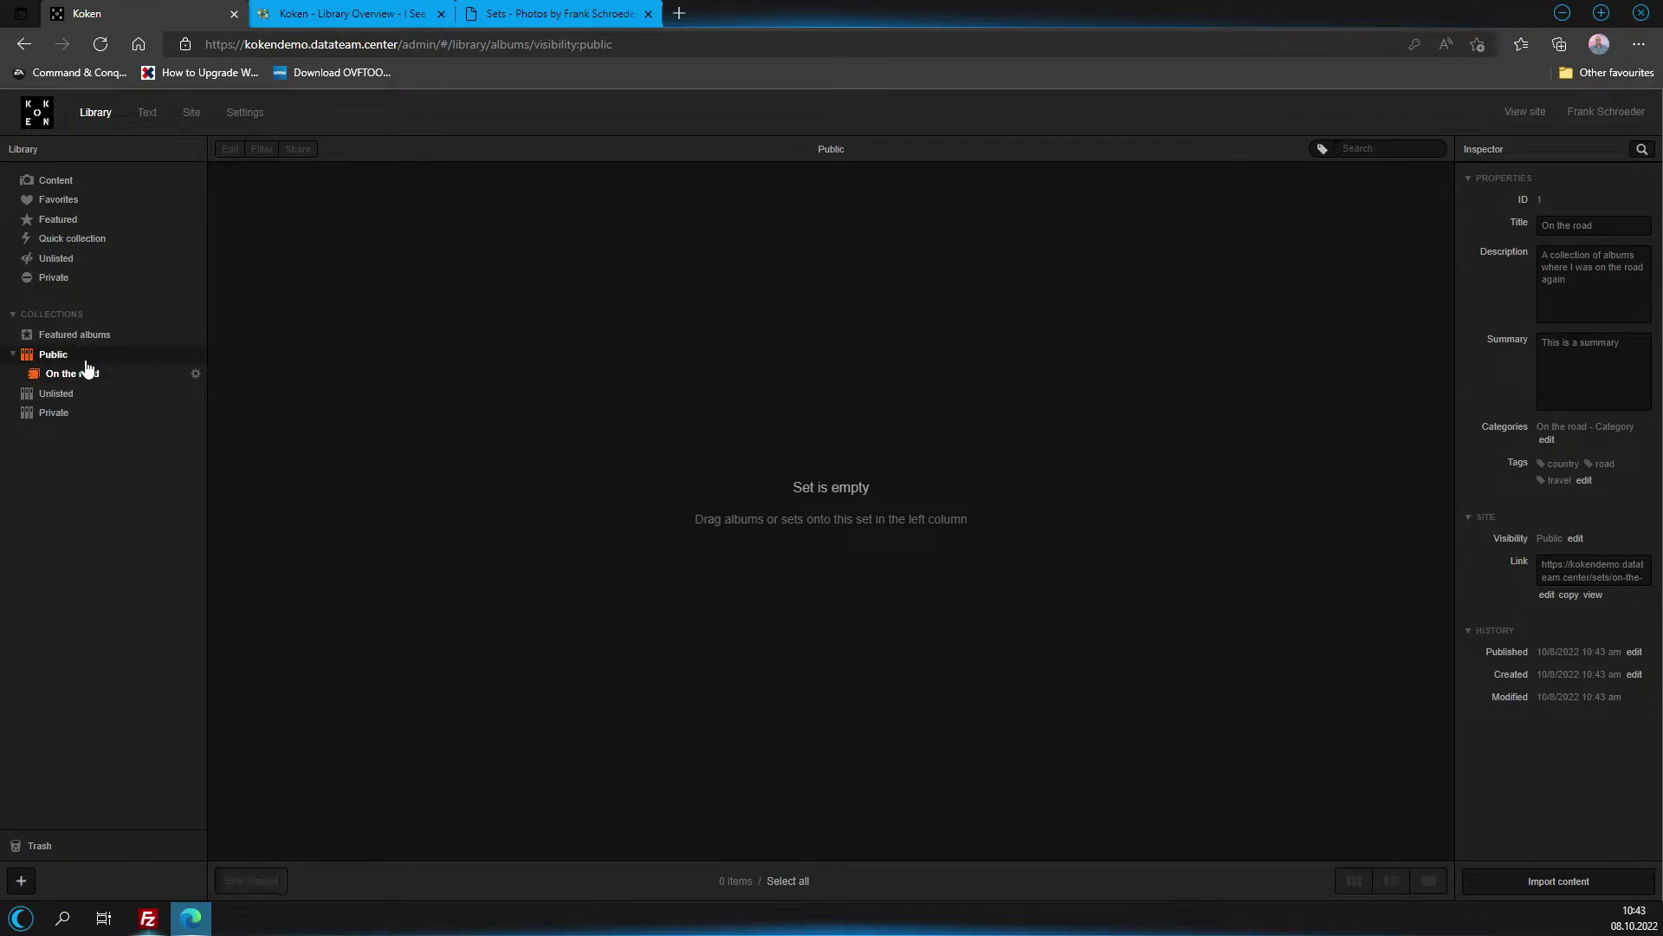
click(39, 380)
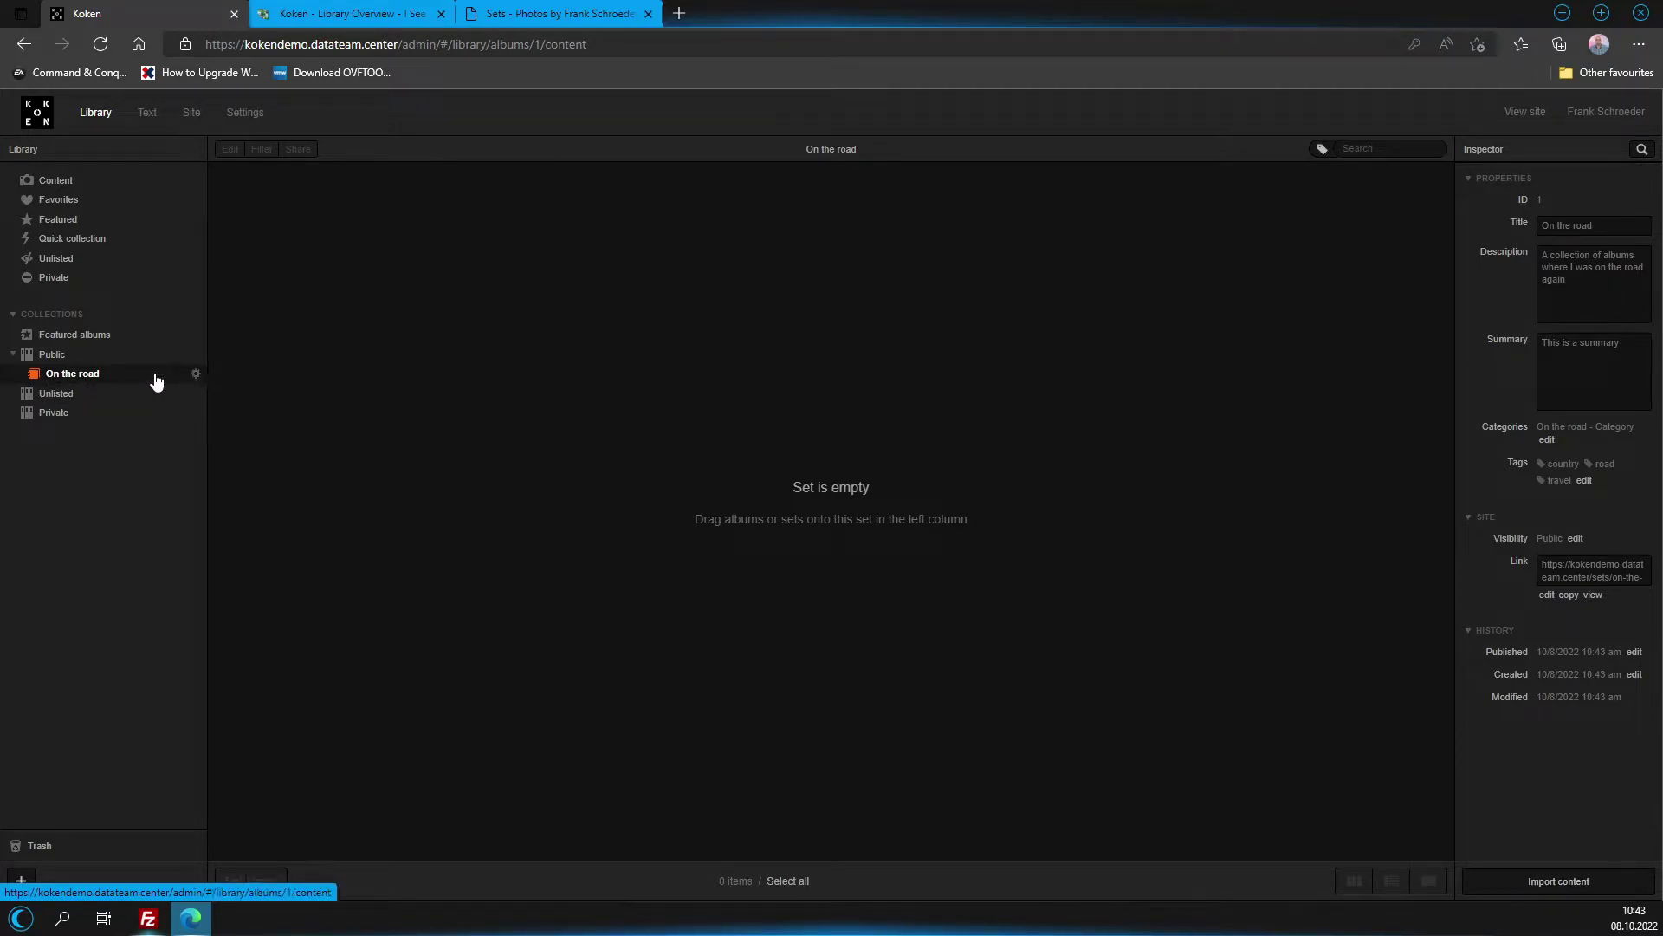
click(79, 356)
click(79, 374)
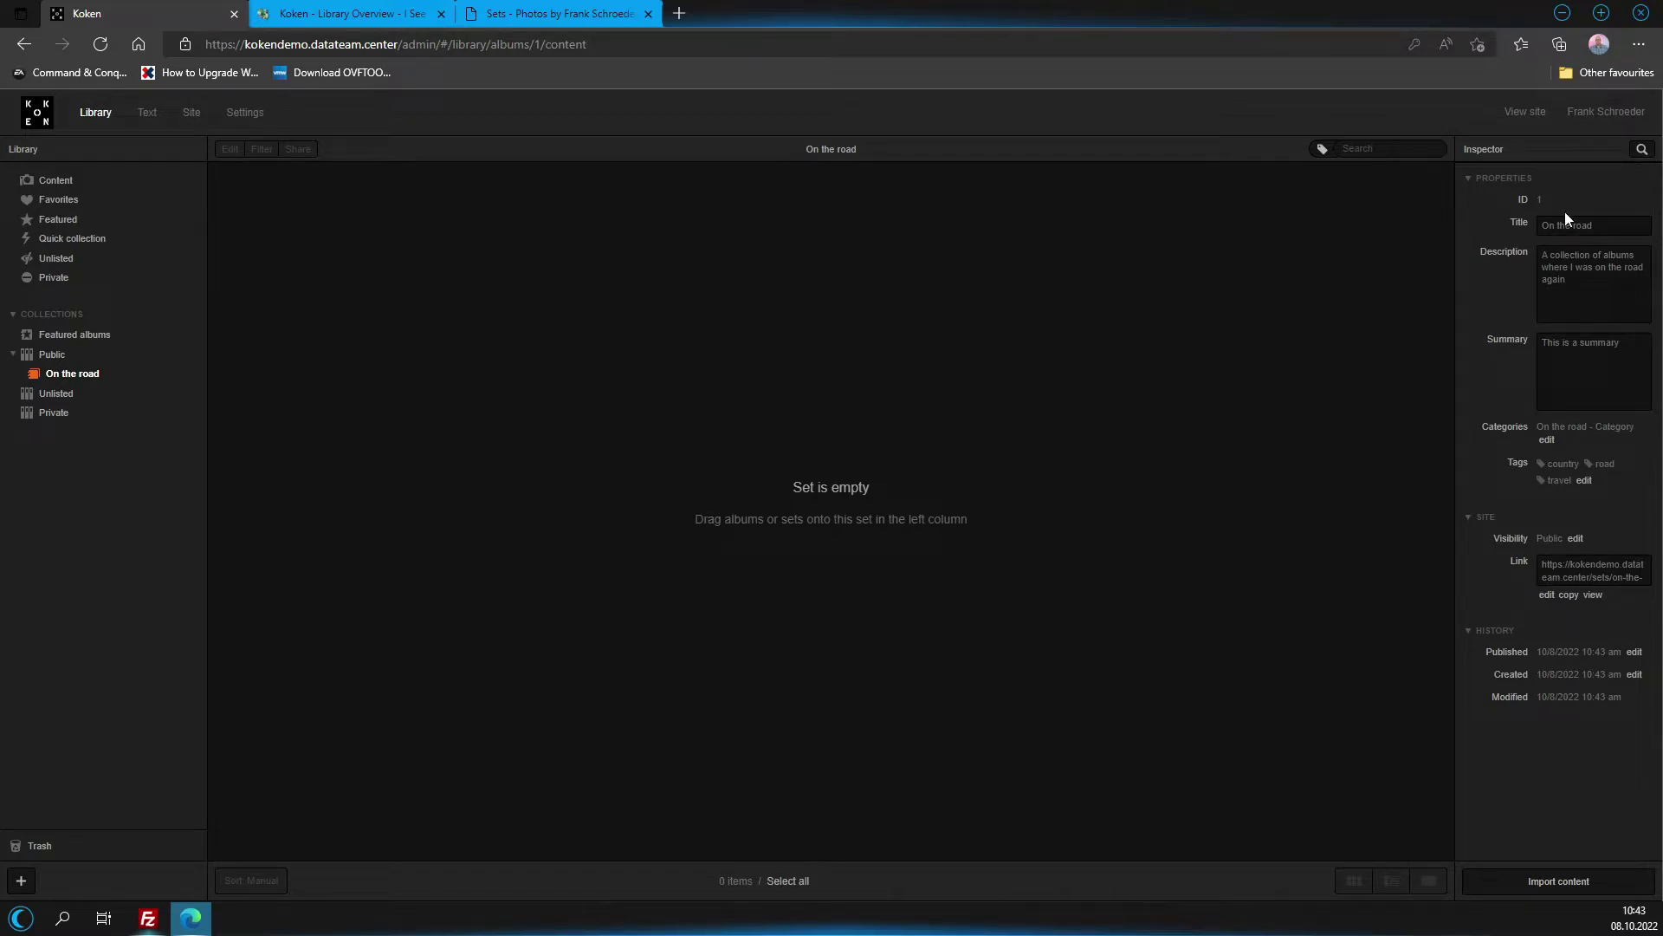
Try out editing the On the road set's title and description in the Inspector, keeping both texts.
click(1617, 229)
key(BackSpace)
text(d)
click(1590, 257)
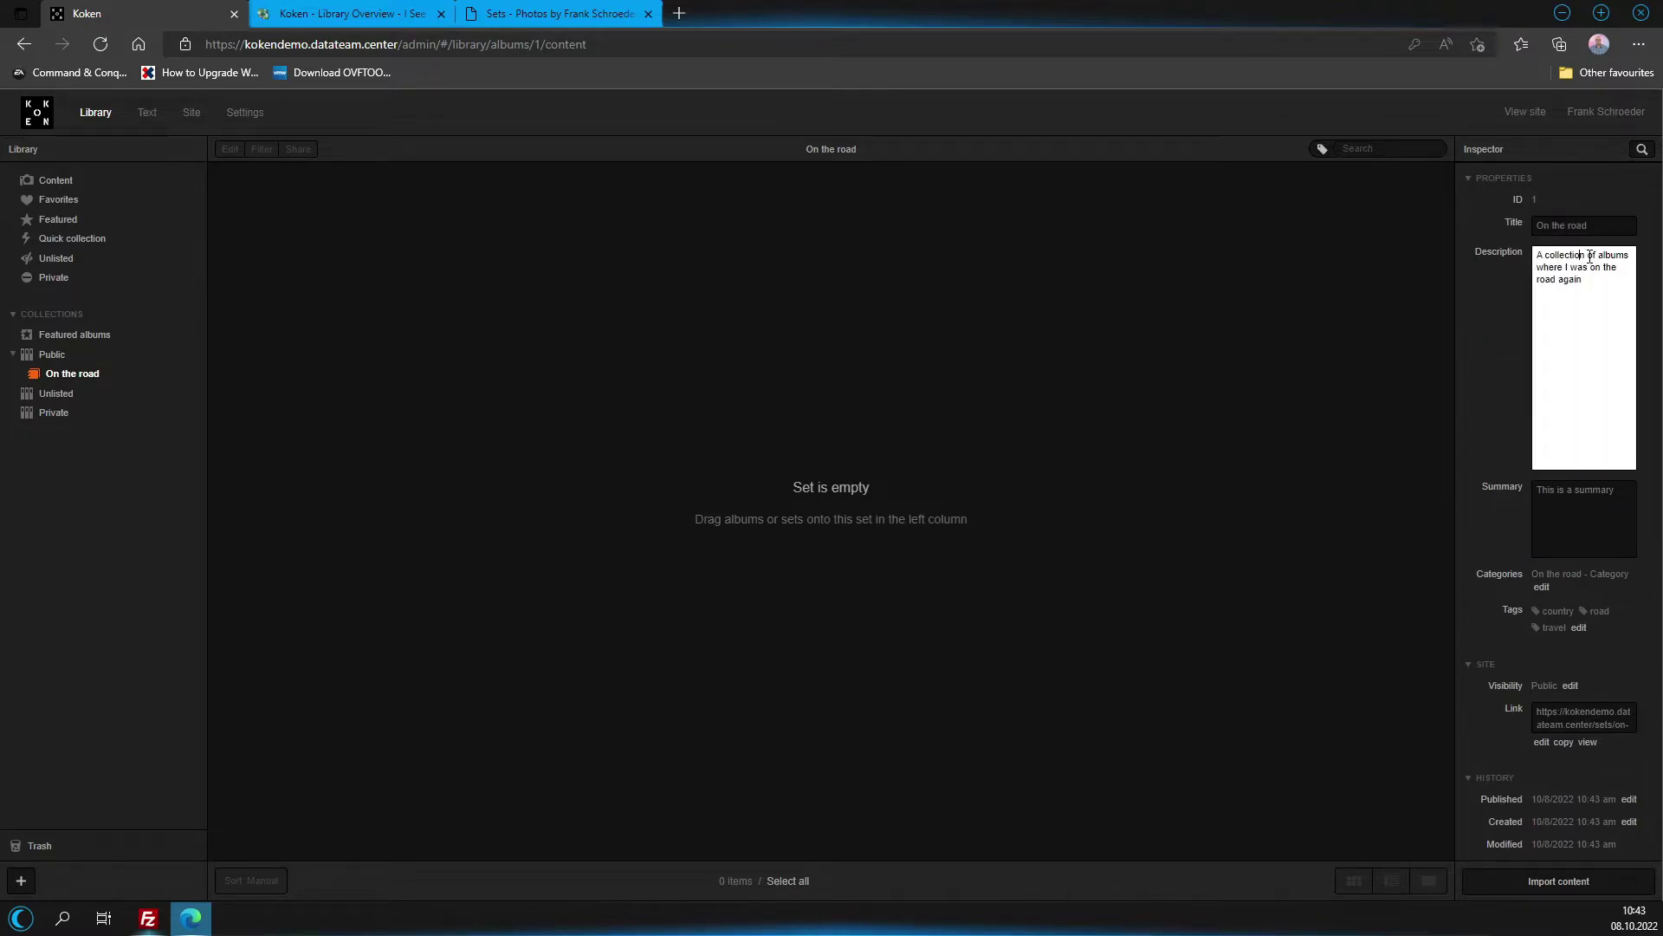
triple_click(1478, 443)
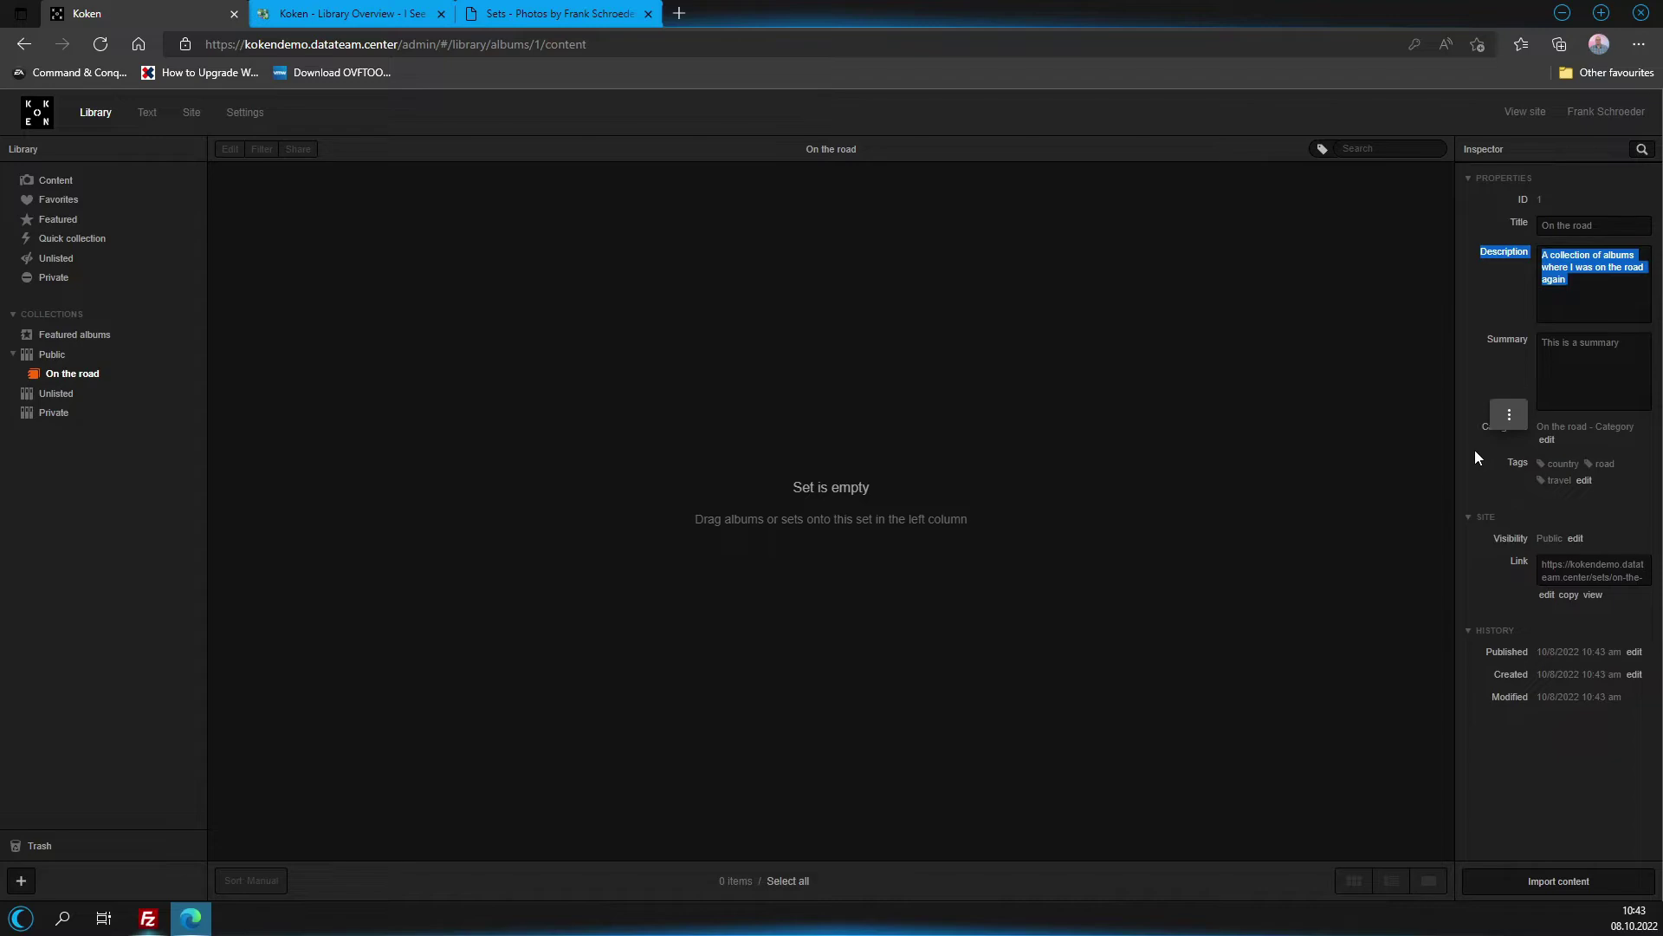
Look at the actions available for the On the road set without applying any.
click(195, 374)
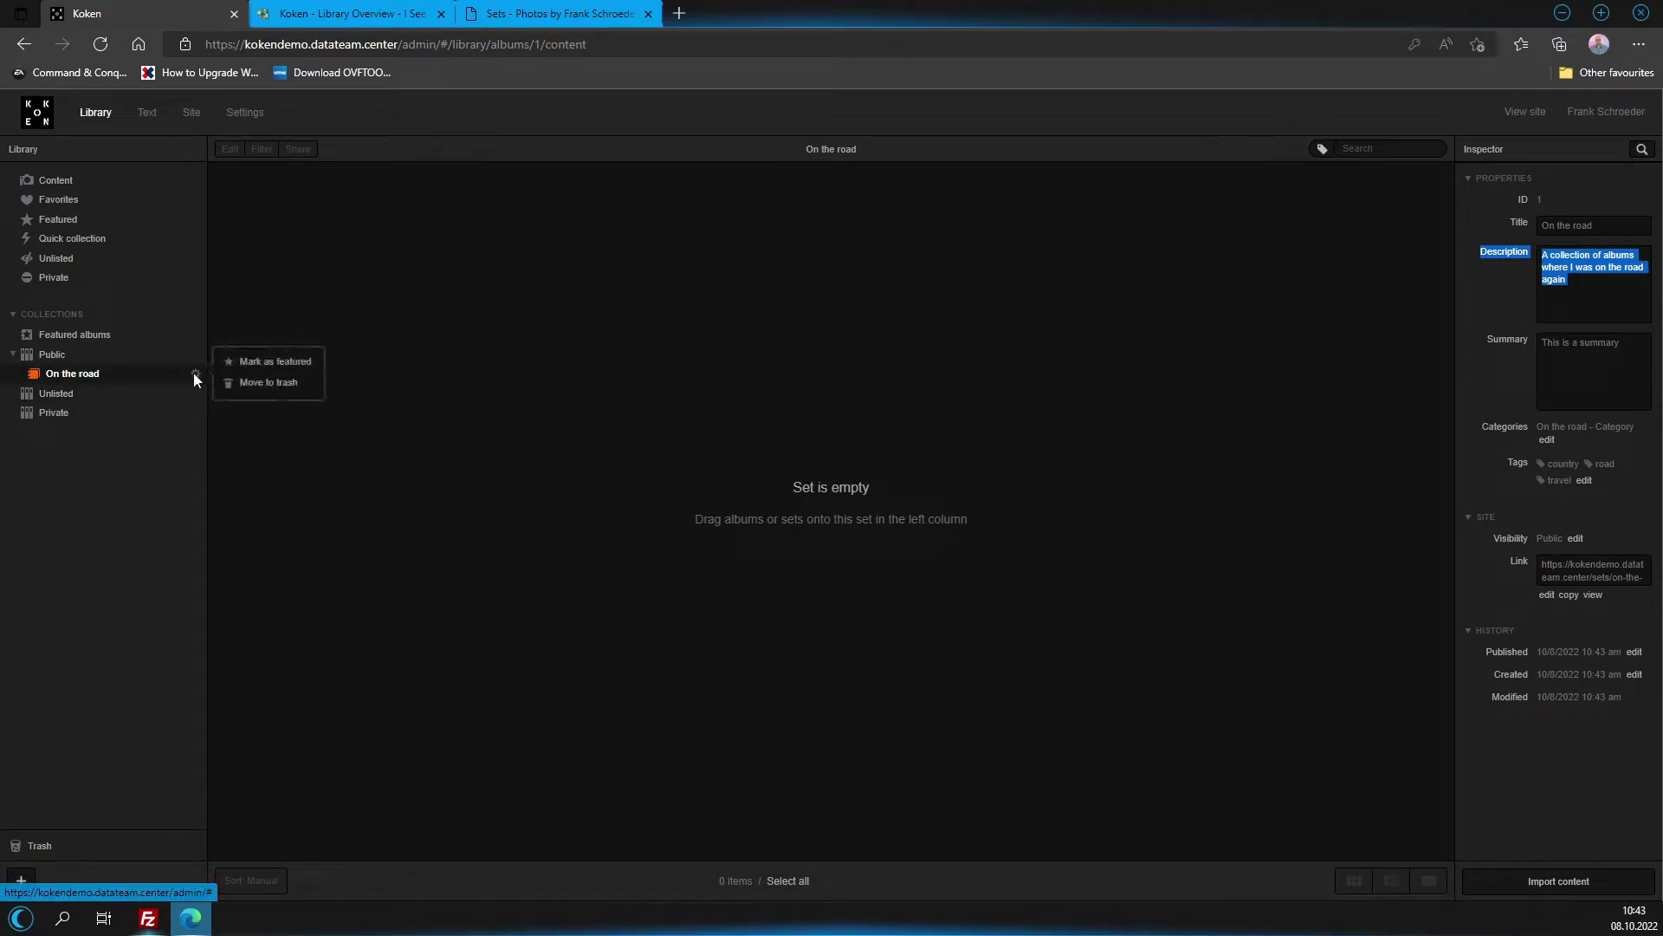
click(61, 382)
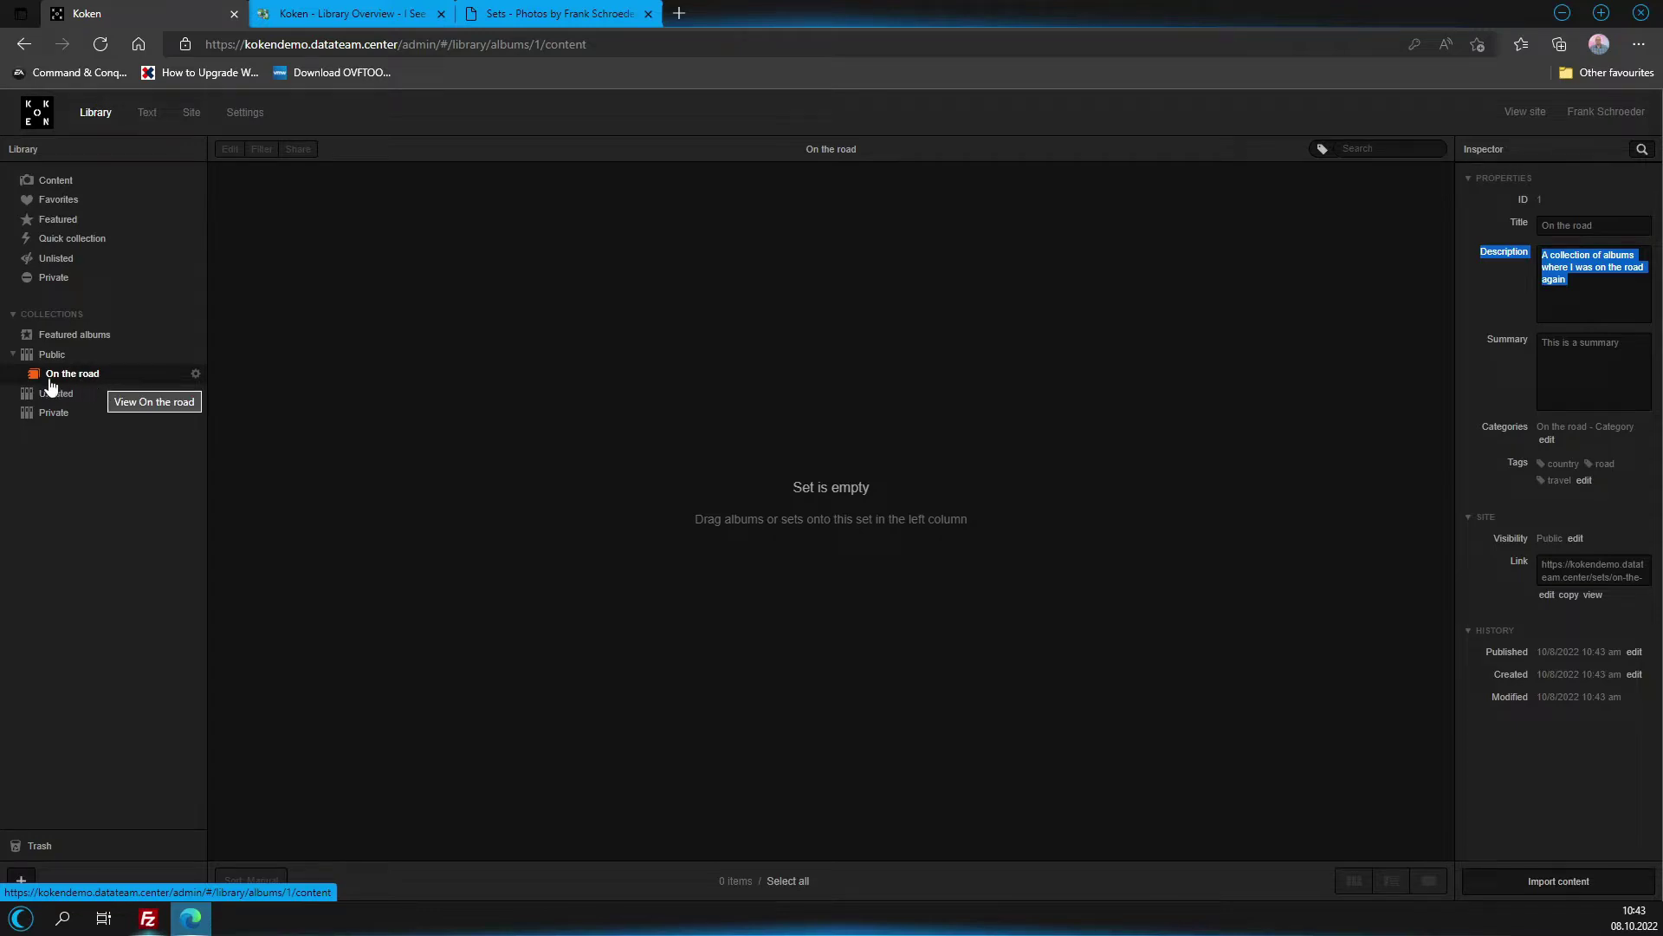
click(197, 381)
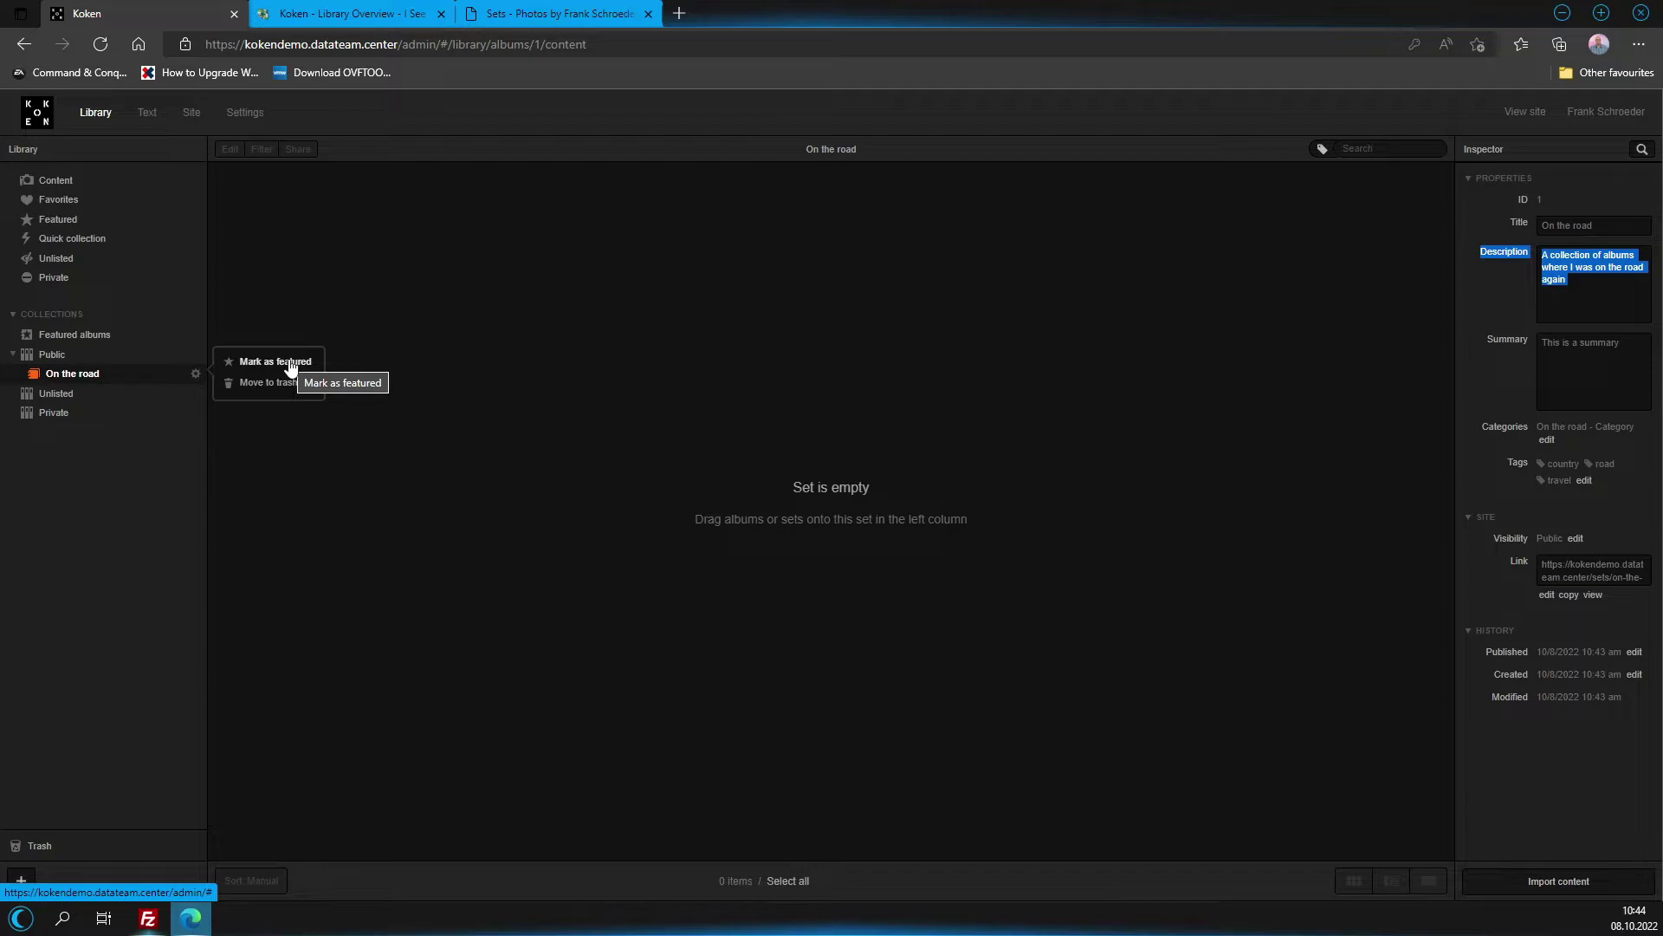
click(86, 382)
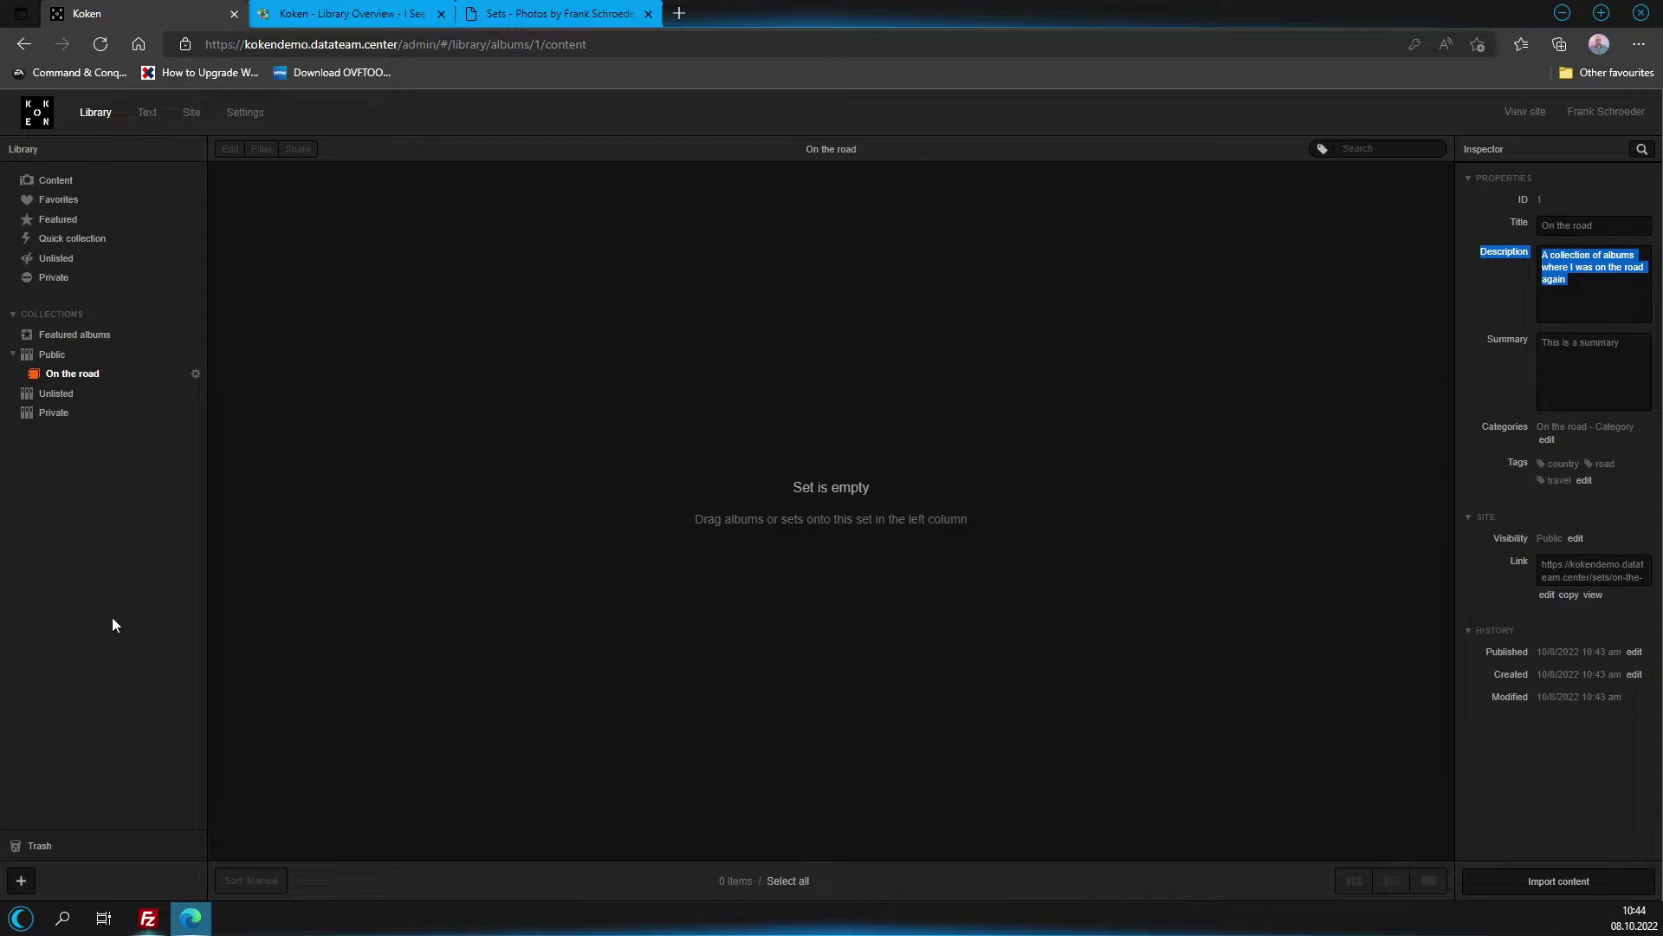
Start a new album titled "Kölner Zoo" with the description "Visit of the Kölner Zoo in Germany".
click(22, 882)
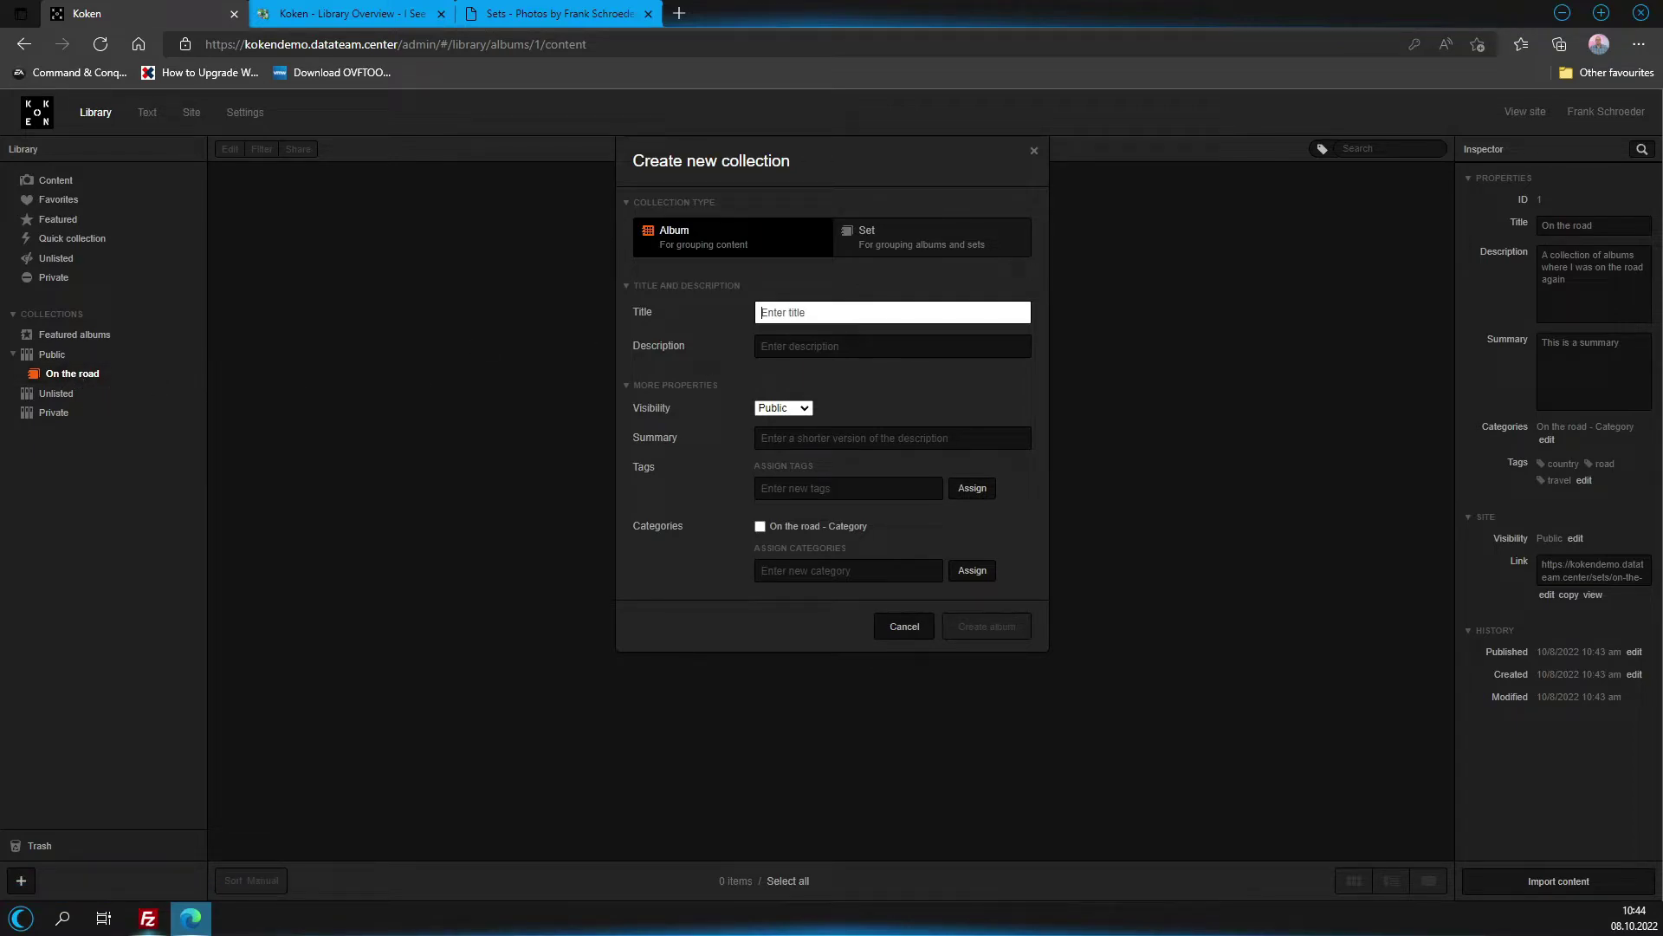
key(alt+Tab)
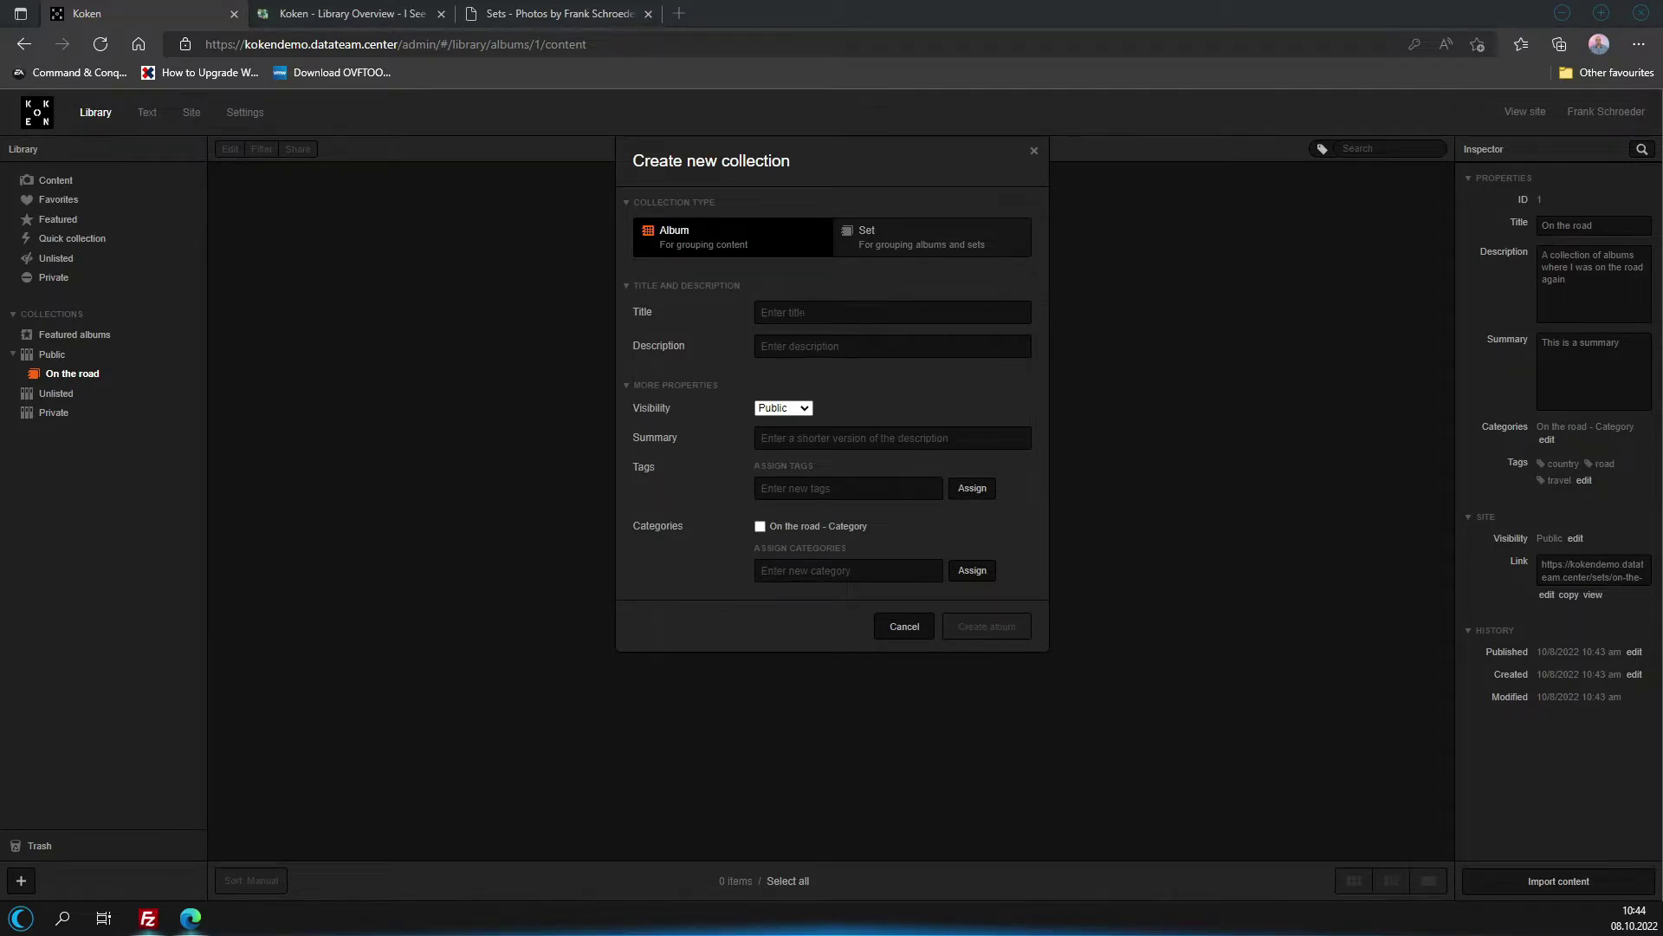
key(alt+Tab)
text(Kölner Zoo)
click(800, 343)
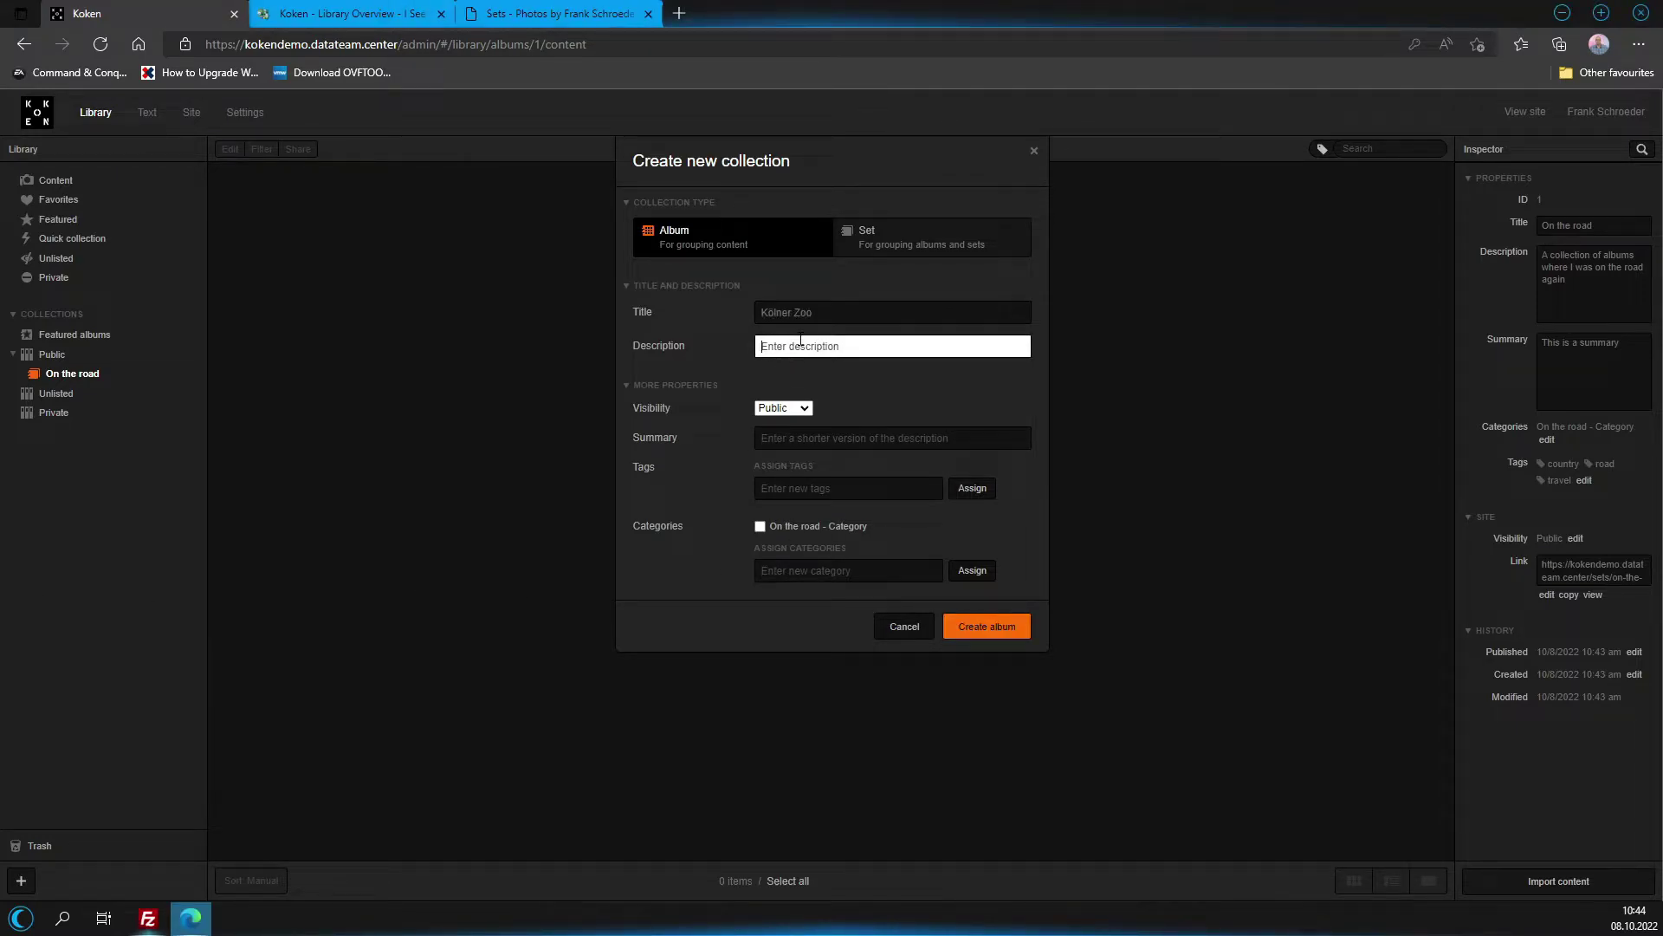
text(Visit of the Kölner Zoo in Germany)
click(822, 346)
key(BackSpace)
text(ö)
Keep the album's visibility Public, enter Zoo as its summary and as a tag, and create the album.
click(788, 411)
drag(956, 409, 878, 442)
click(1002, 441)
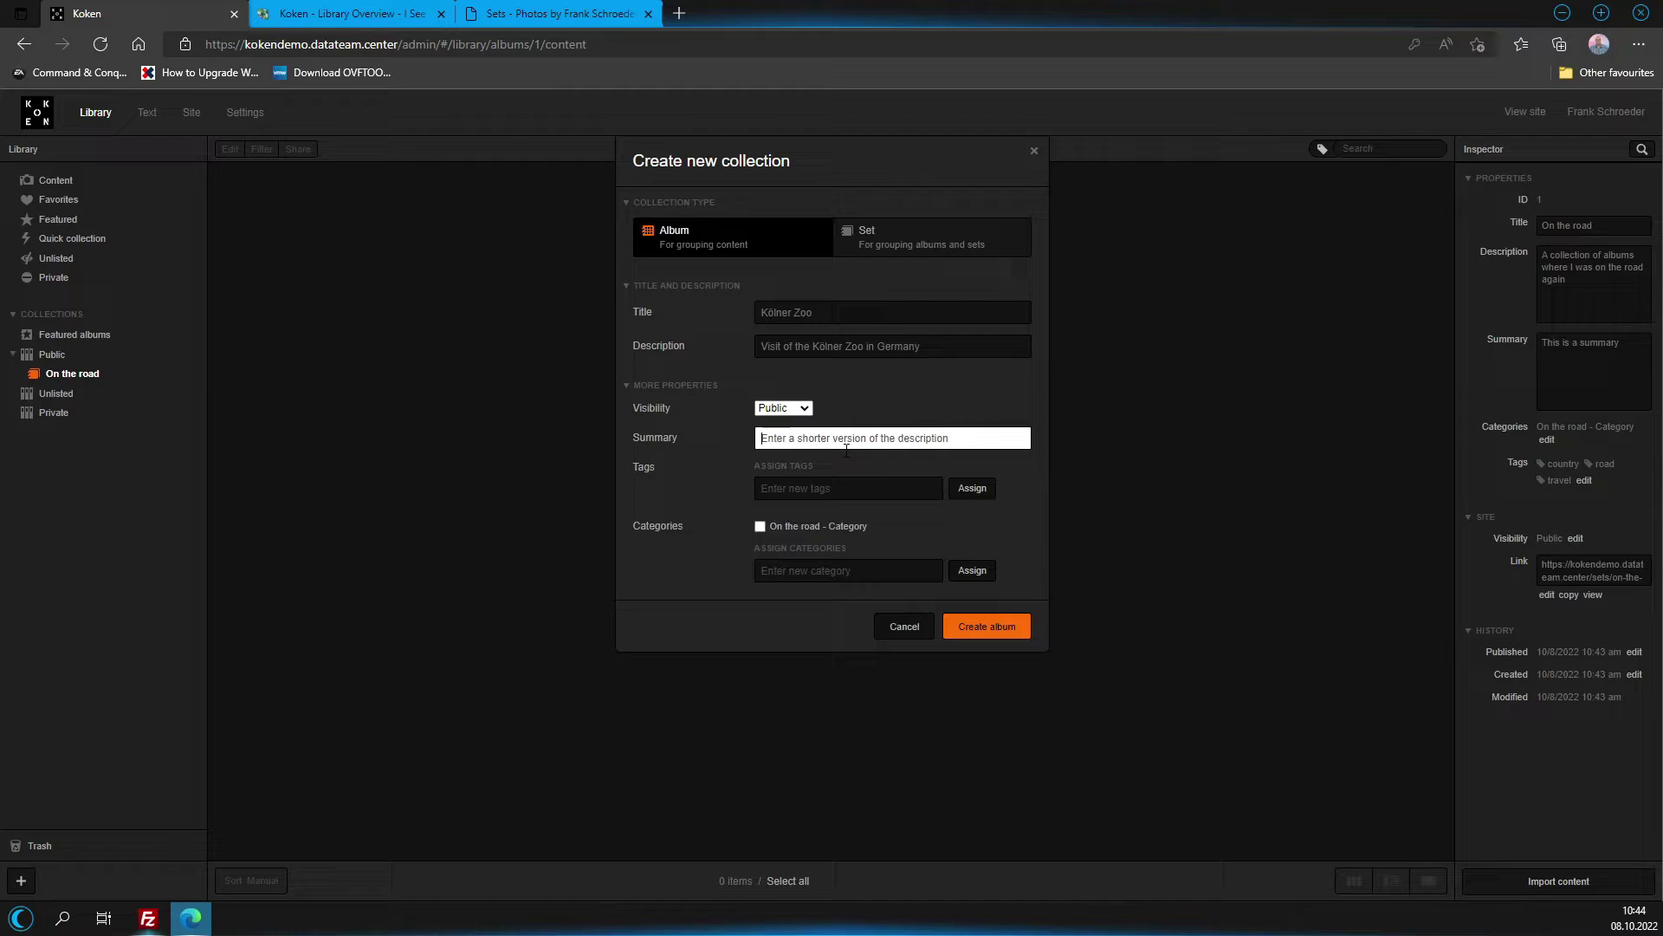
text(Zoo)
click(810, 487)
text(zoo)
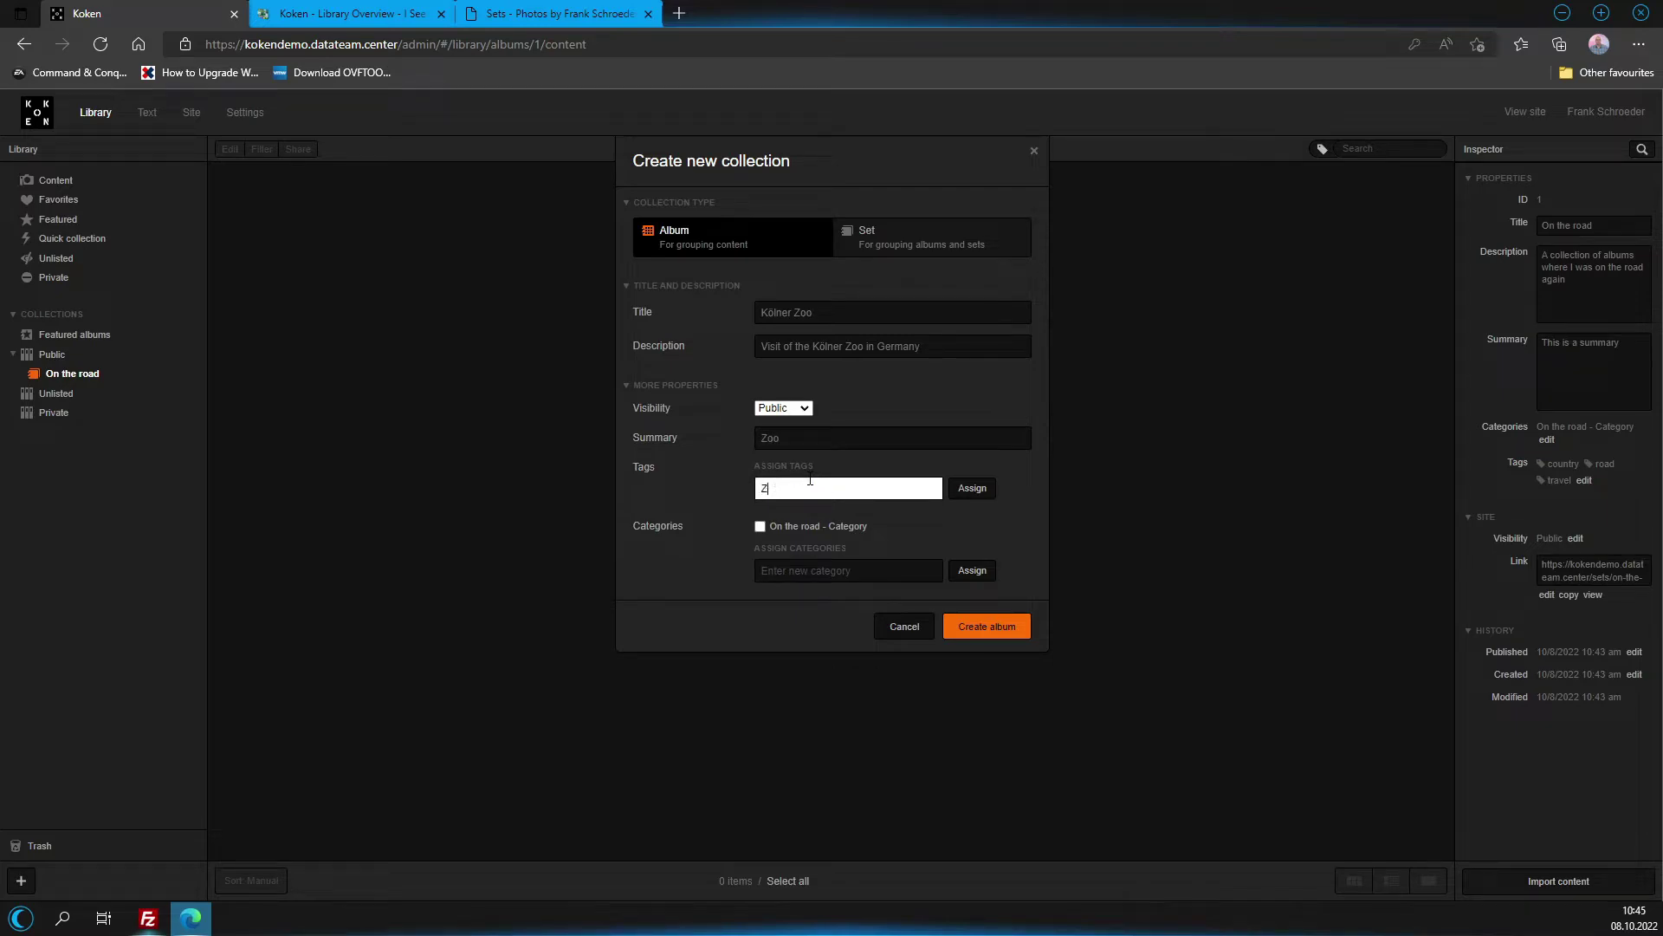
key(Return)
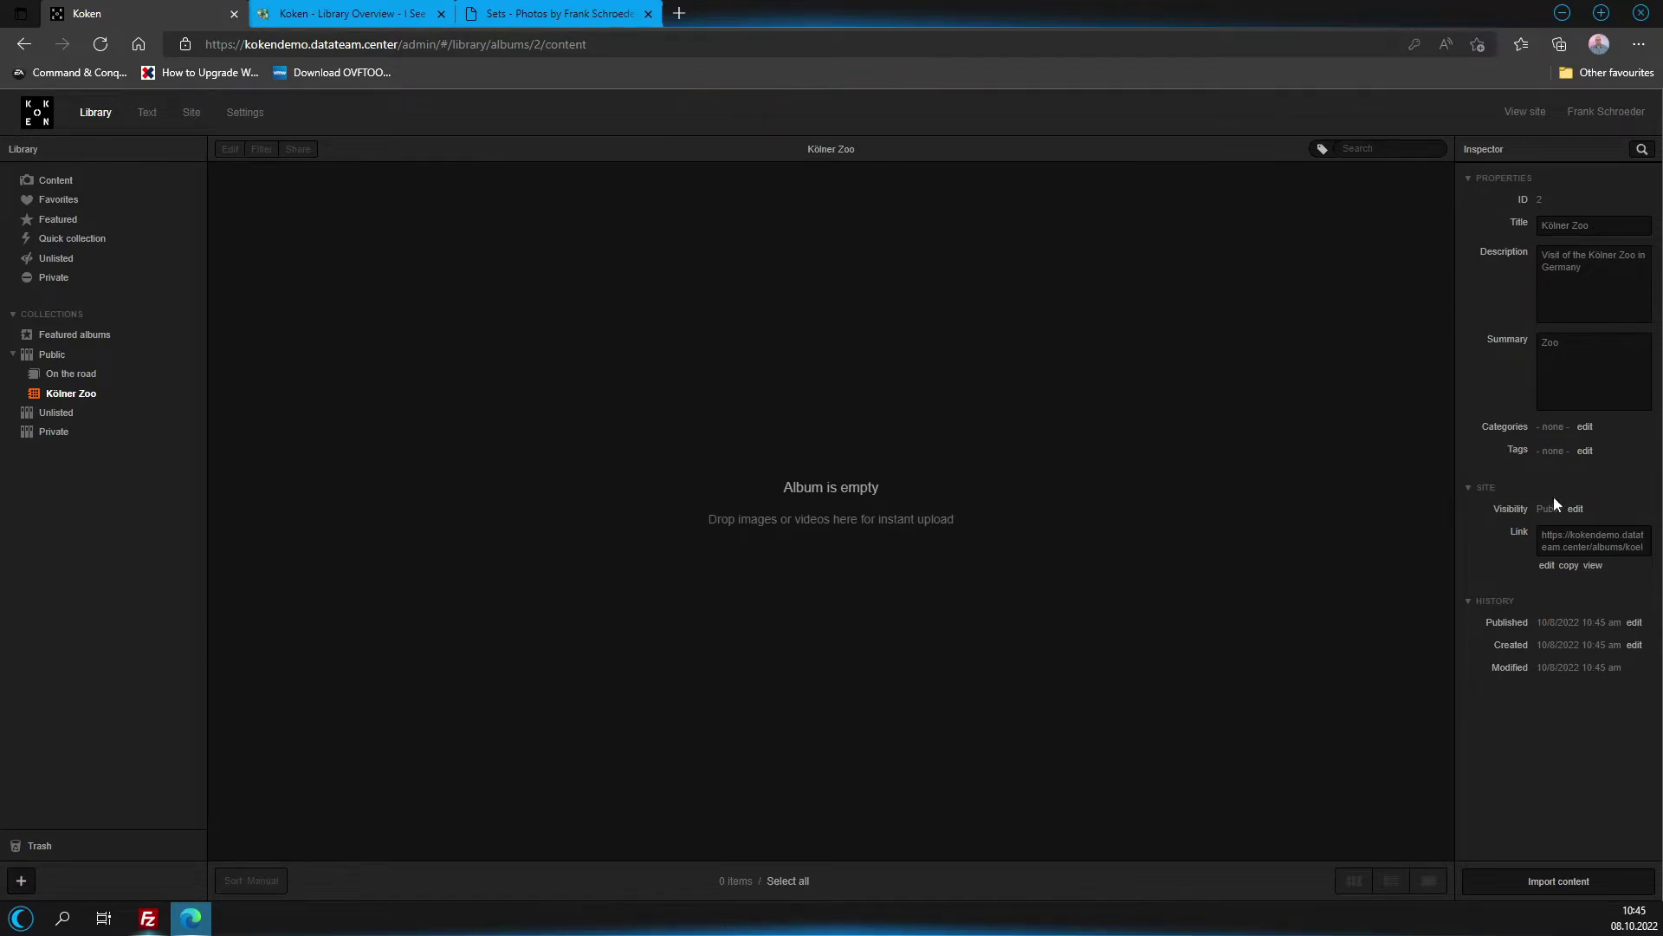
Assign the tags Zoo, Köln and Germany to the Kölner Zoo album and return to its properties.
click(1586, 452)
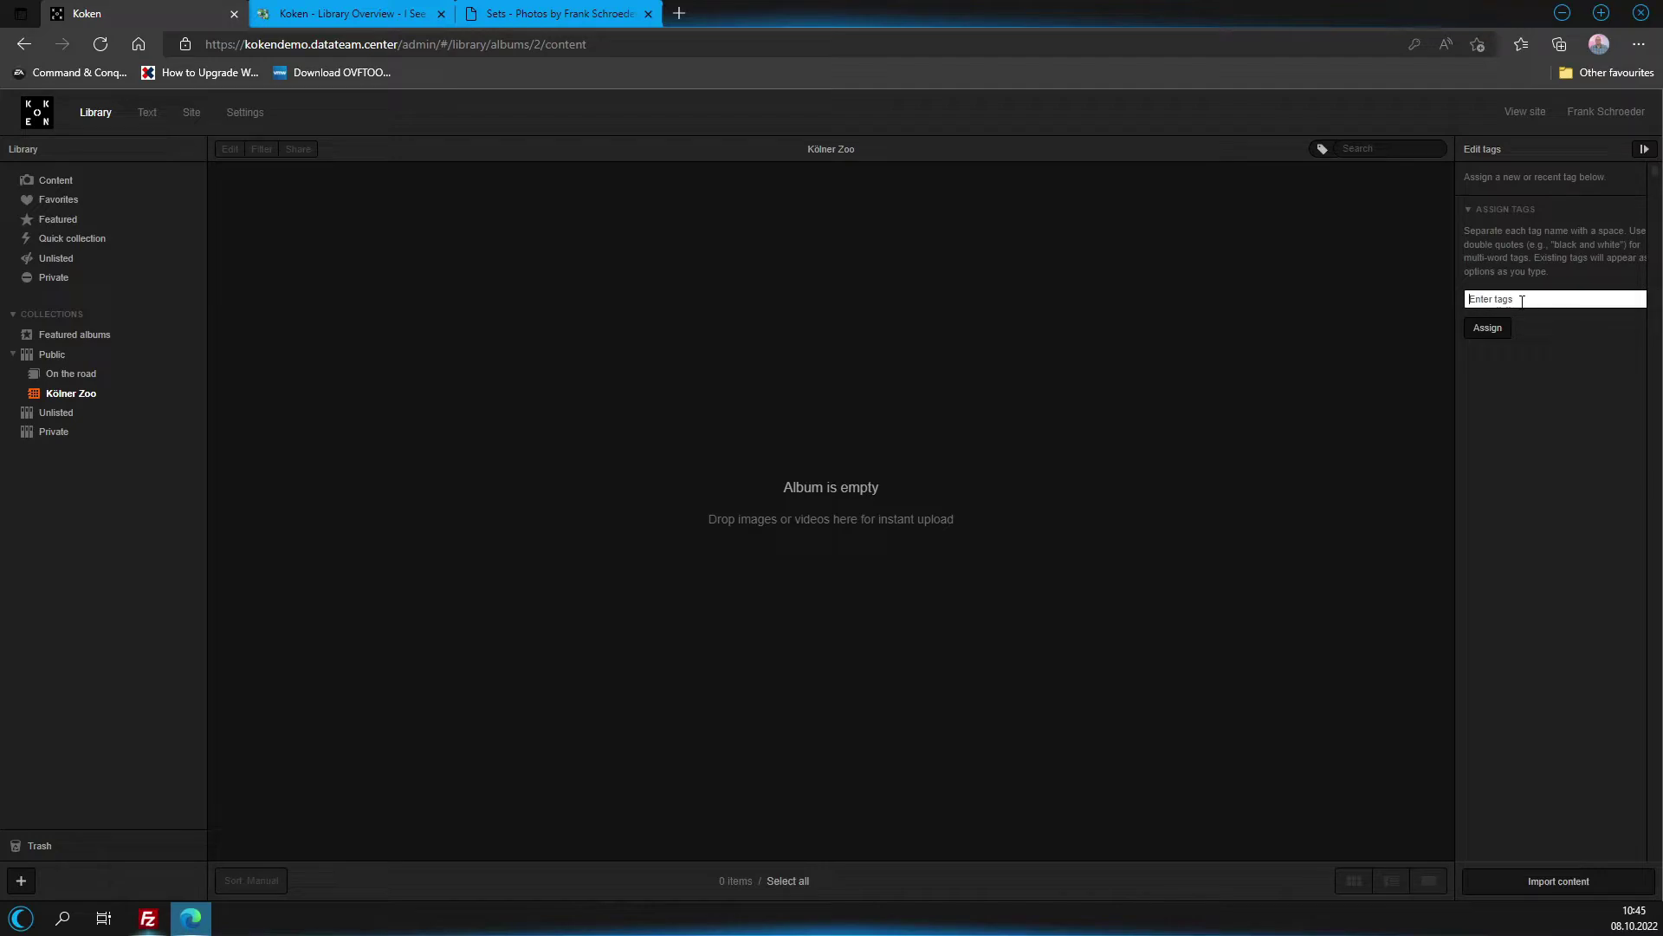
text(Zoo)
text(Köln Germany)
click(1501, 335)
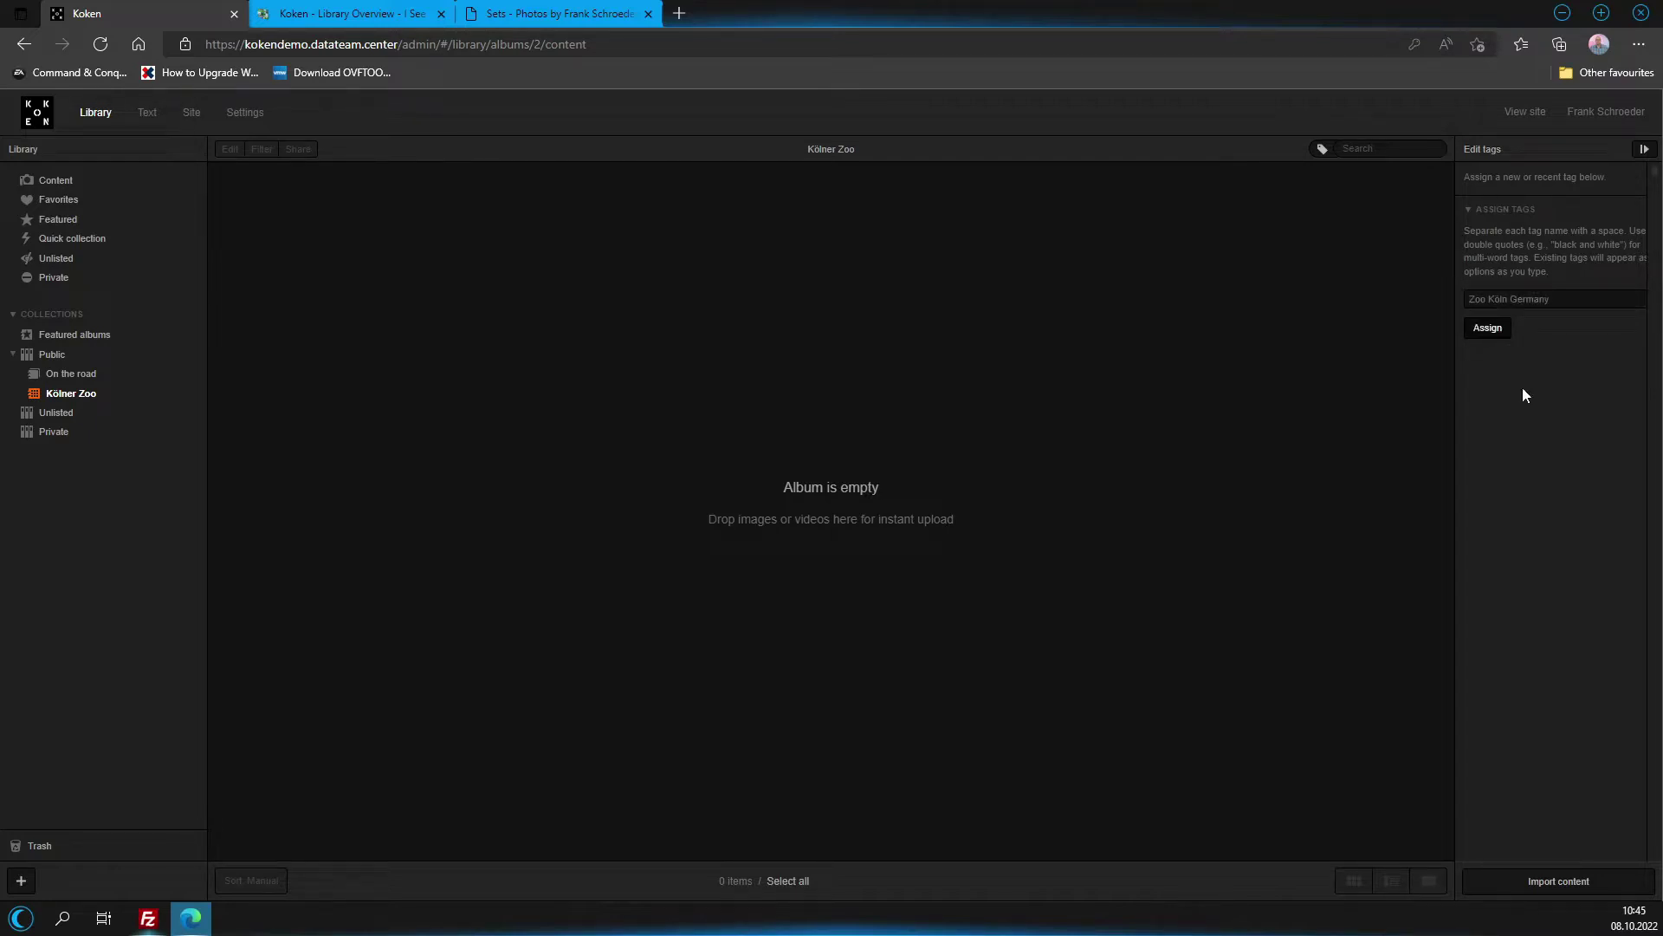
click(1483, 333)
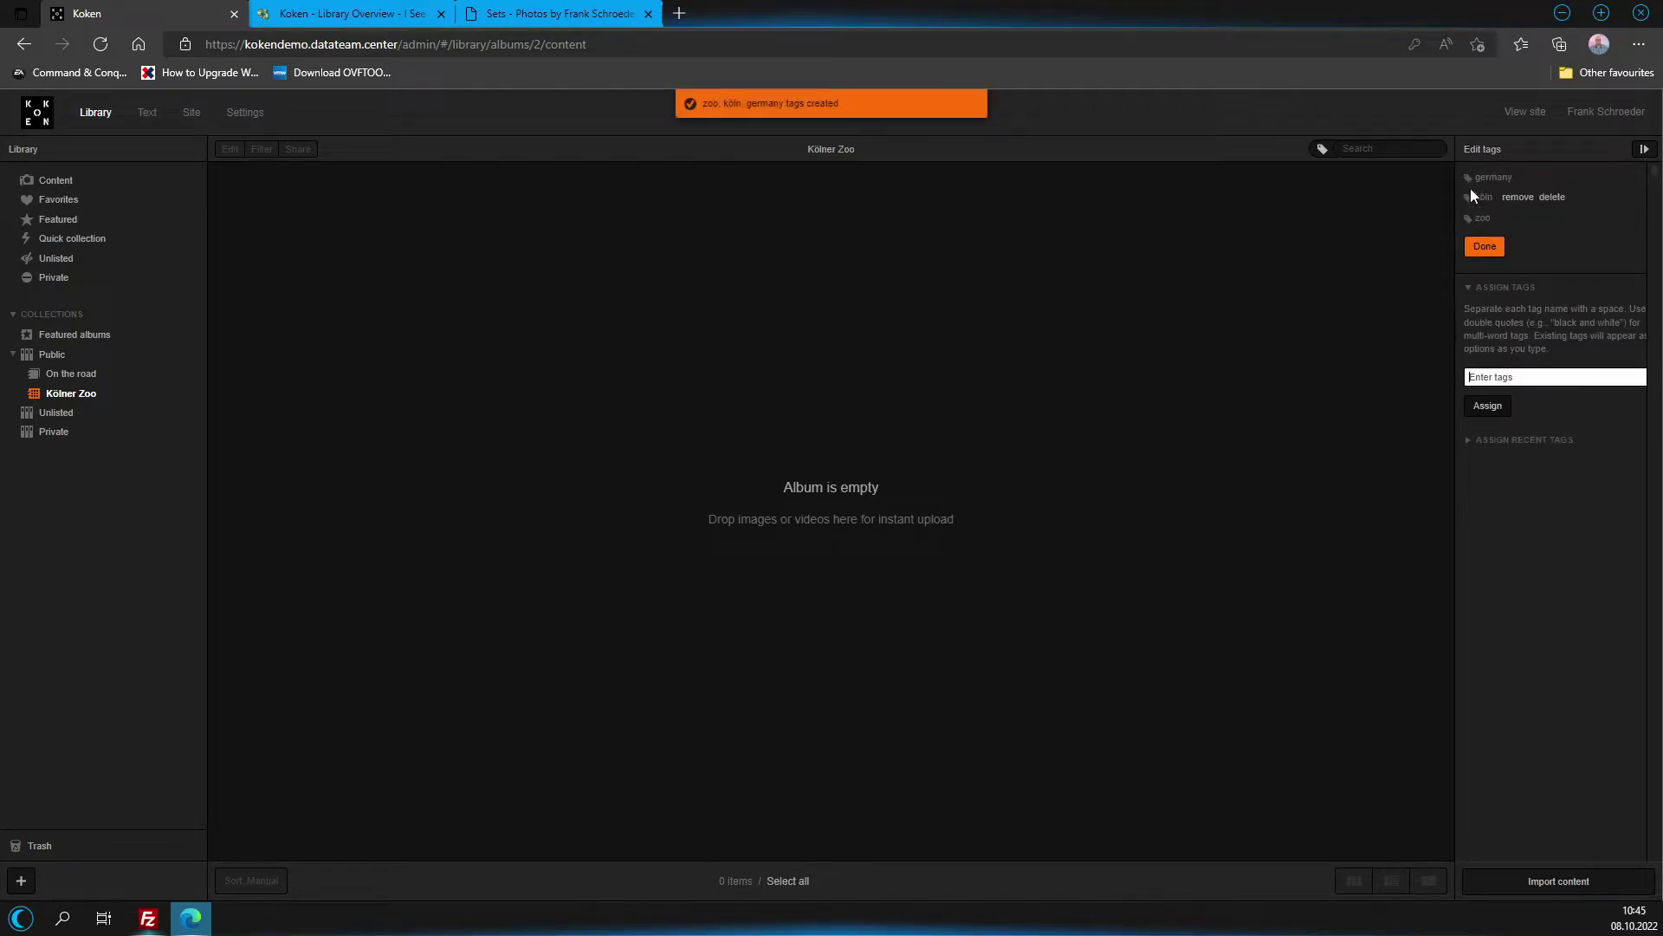
mouse_move(1480, 213)
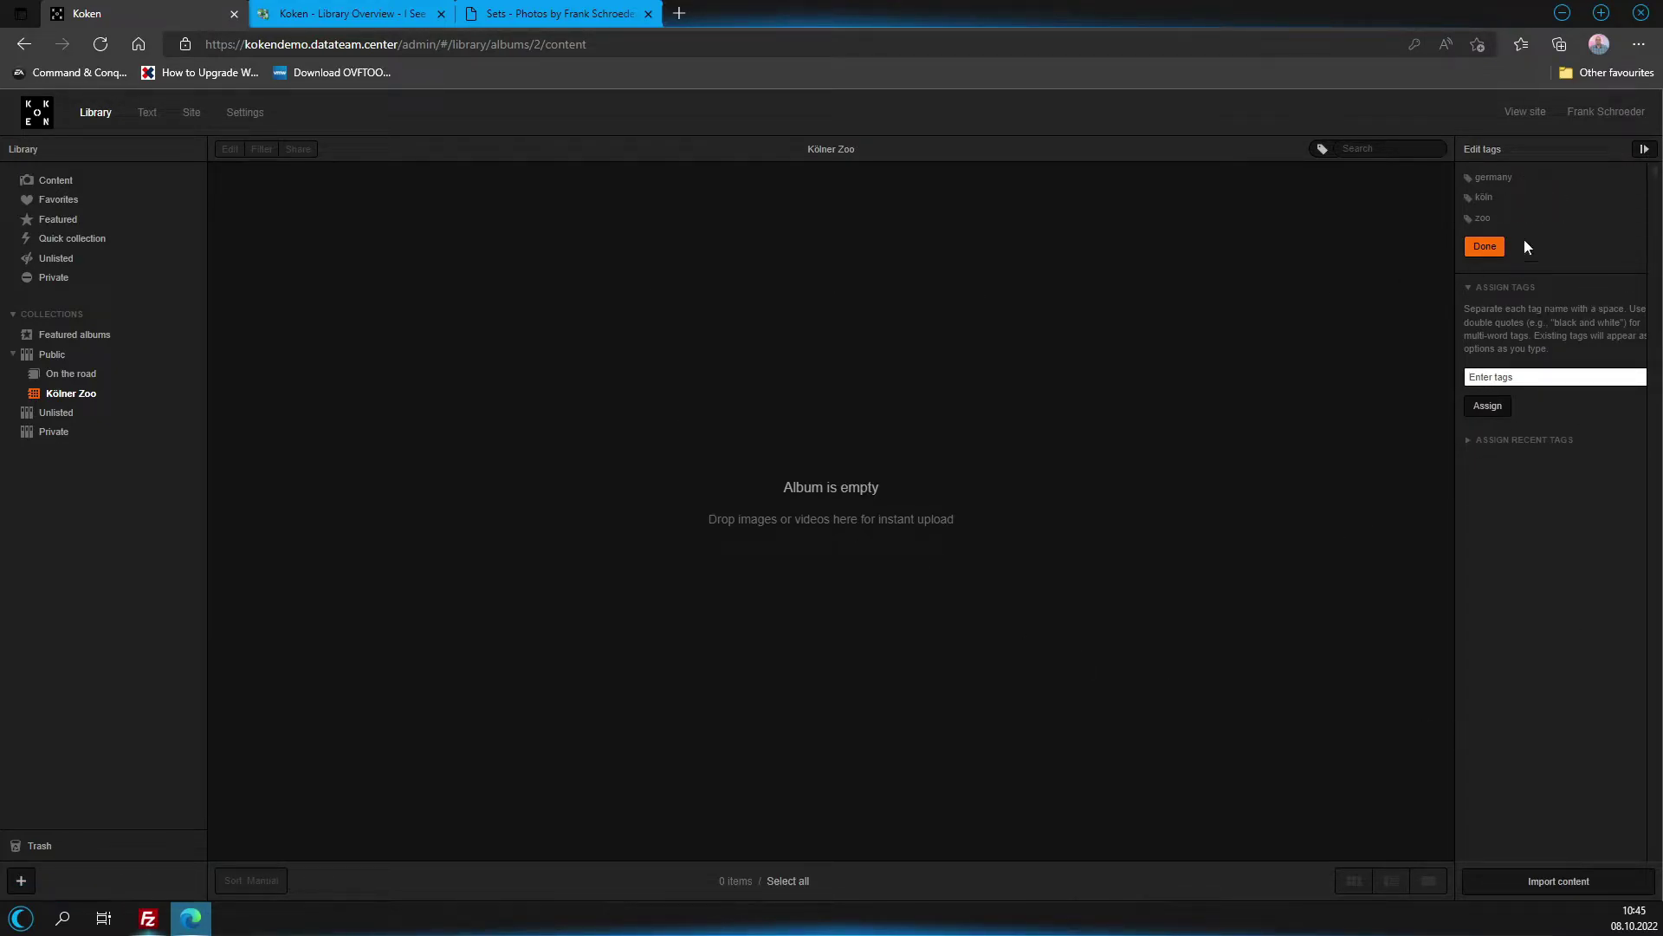
click(1644, 152)
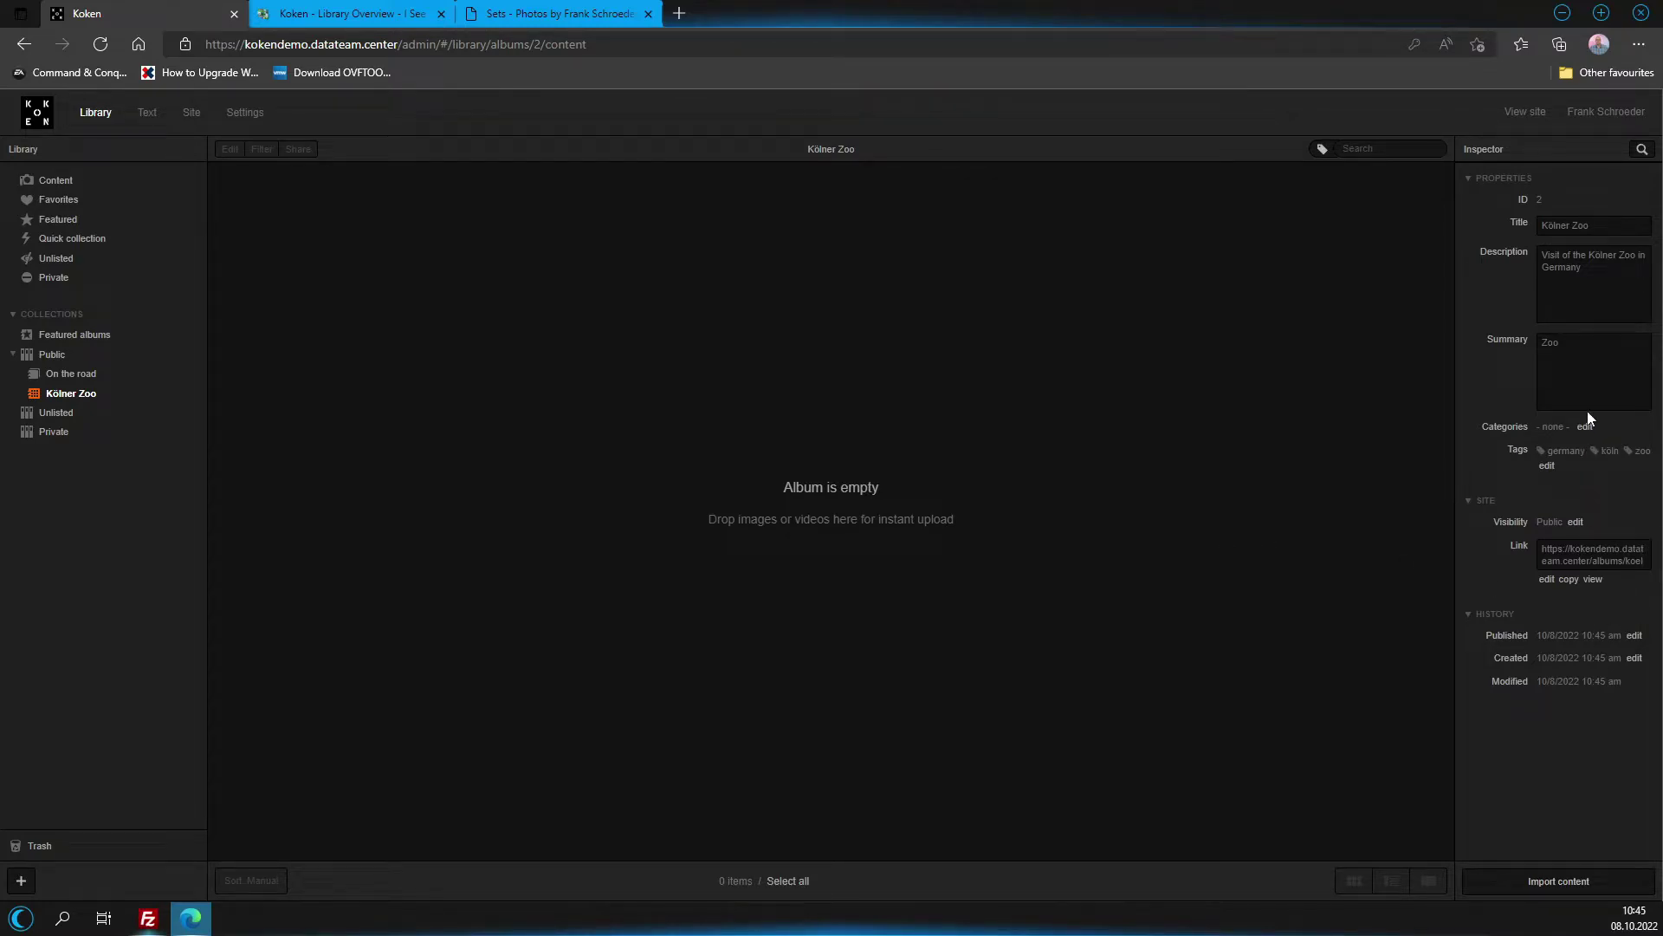
Assign the new category Germany to the Kölner Zoo album and finish the category editing.
click(1569, 579)
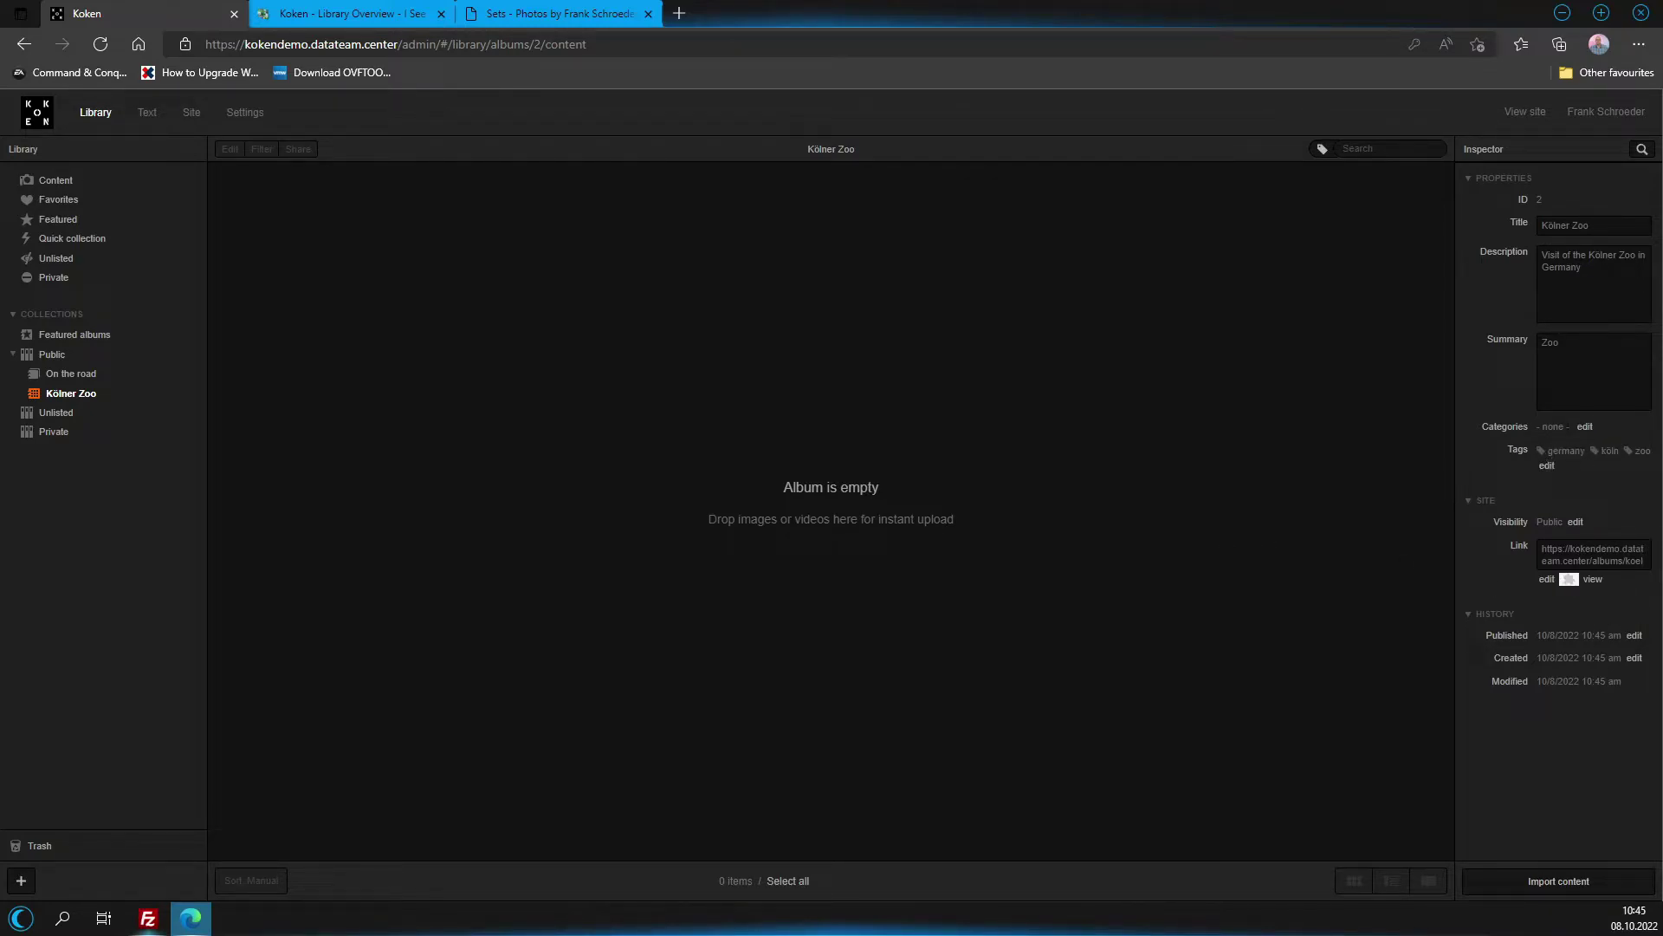
click(1585, 427)
click(1495, 334)
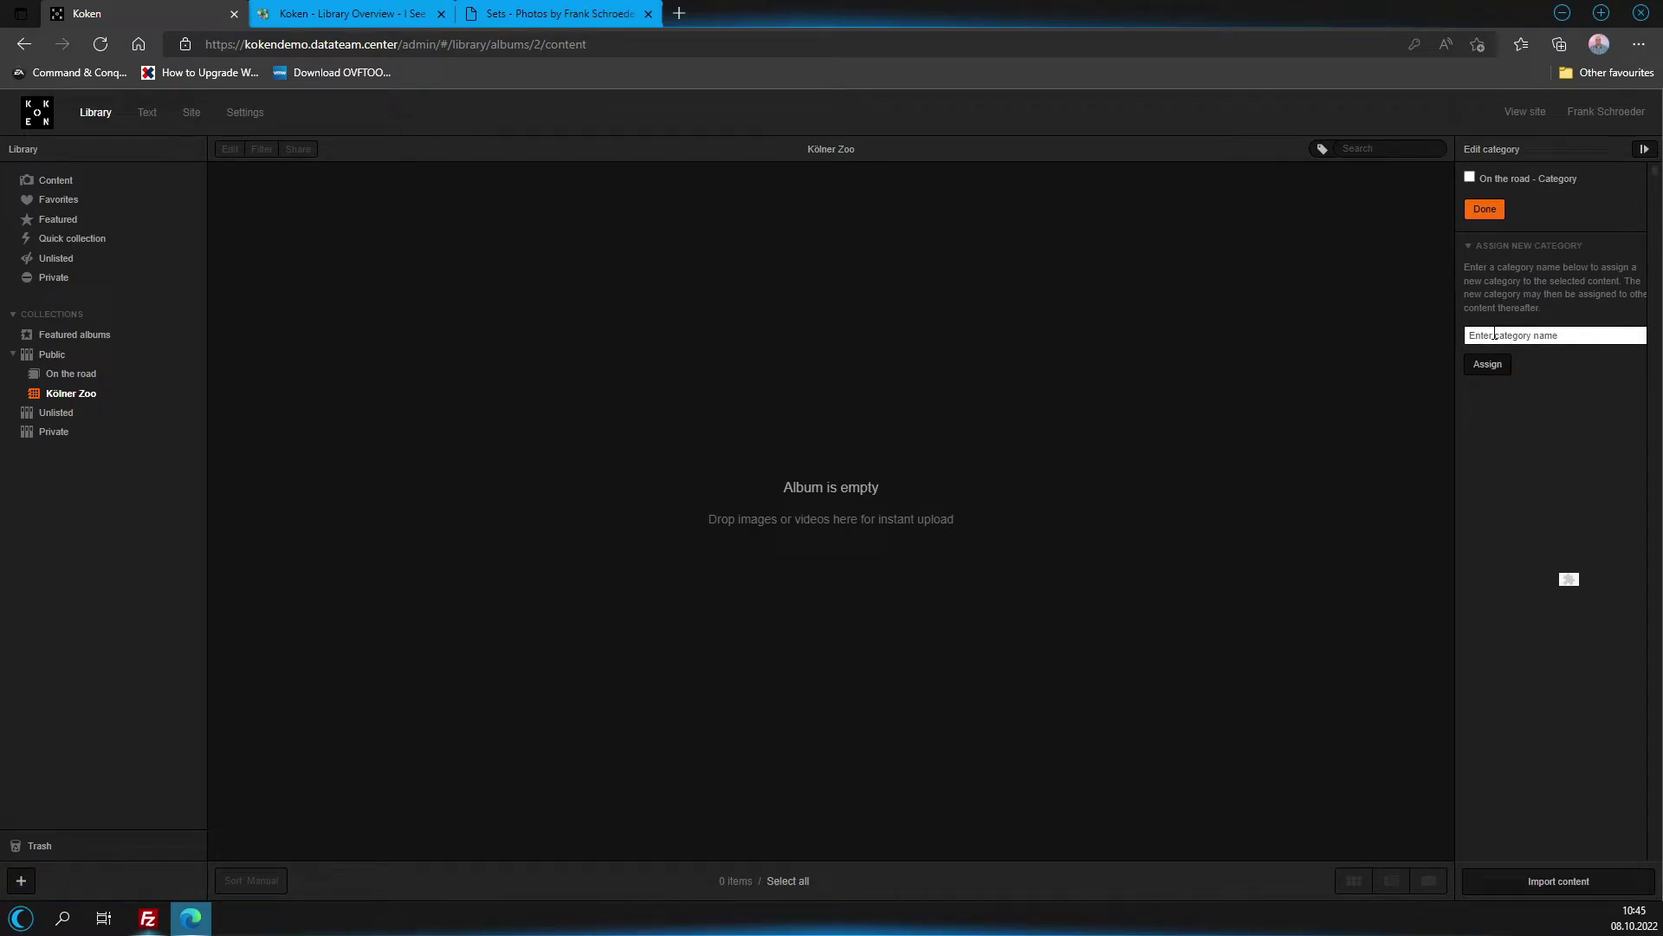
text(Germany)
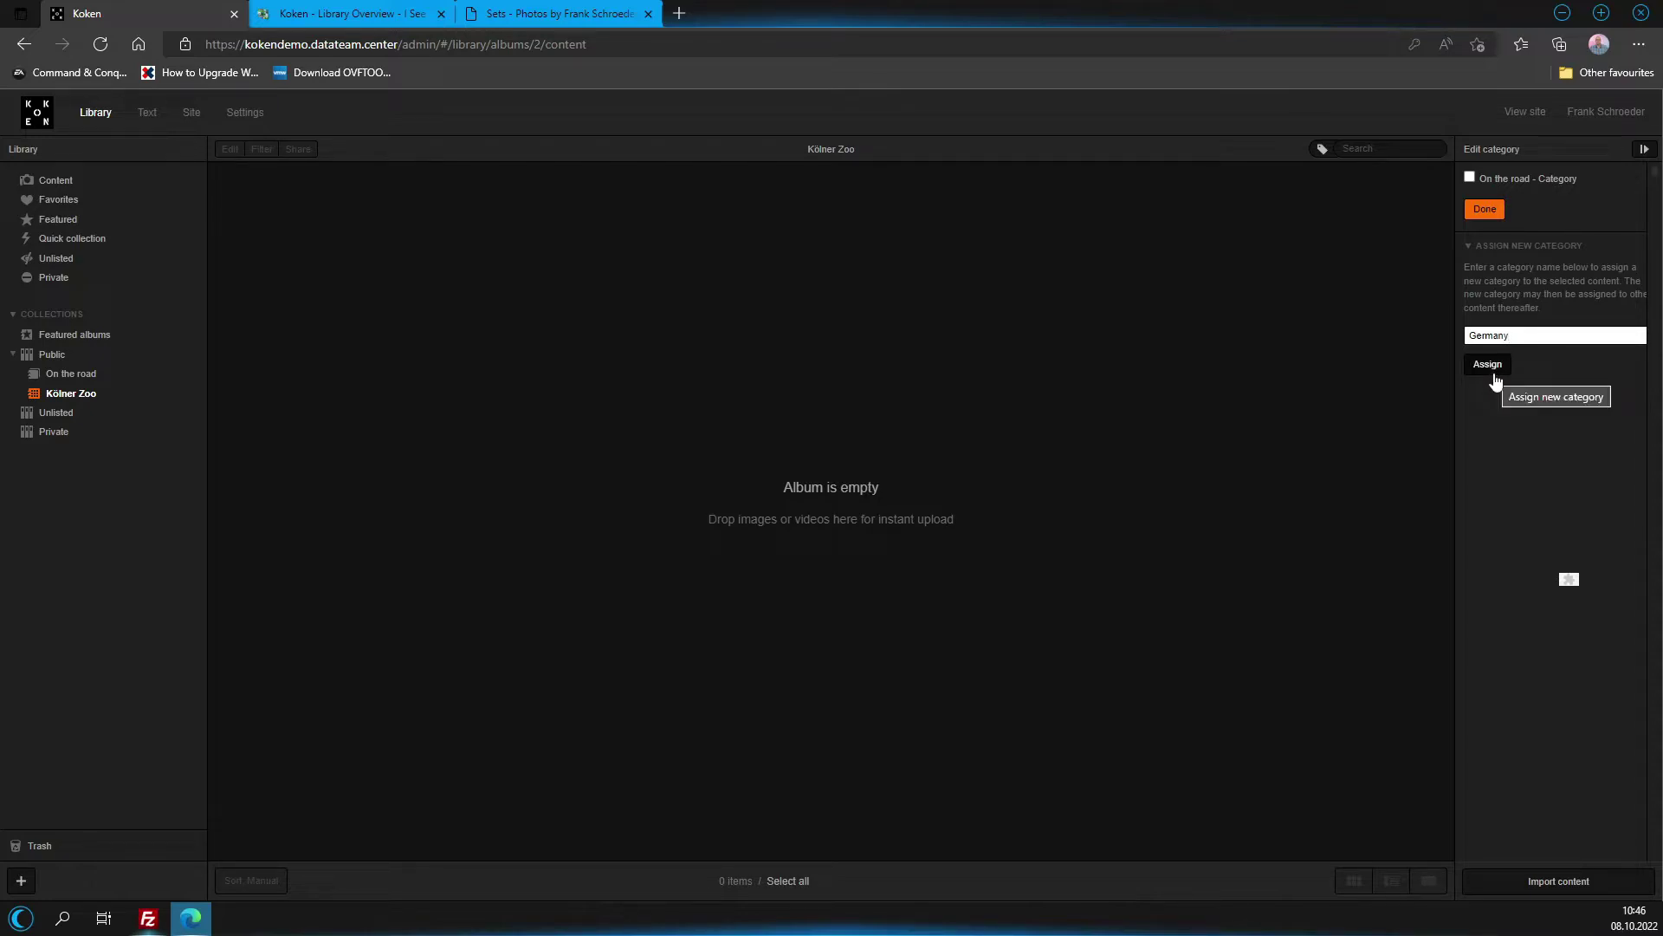
click(1488, 364)
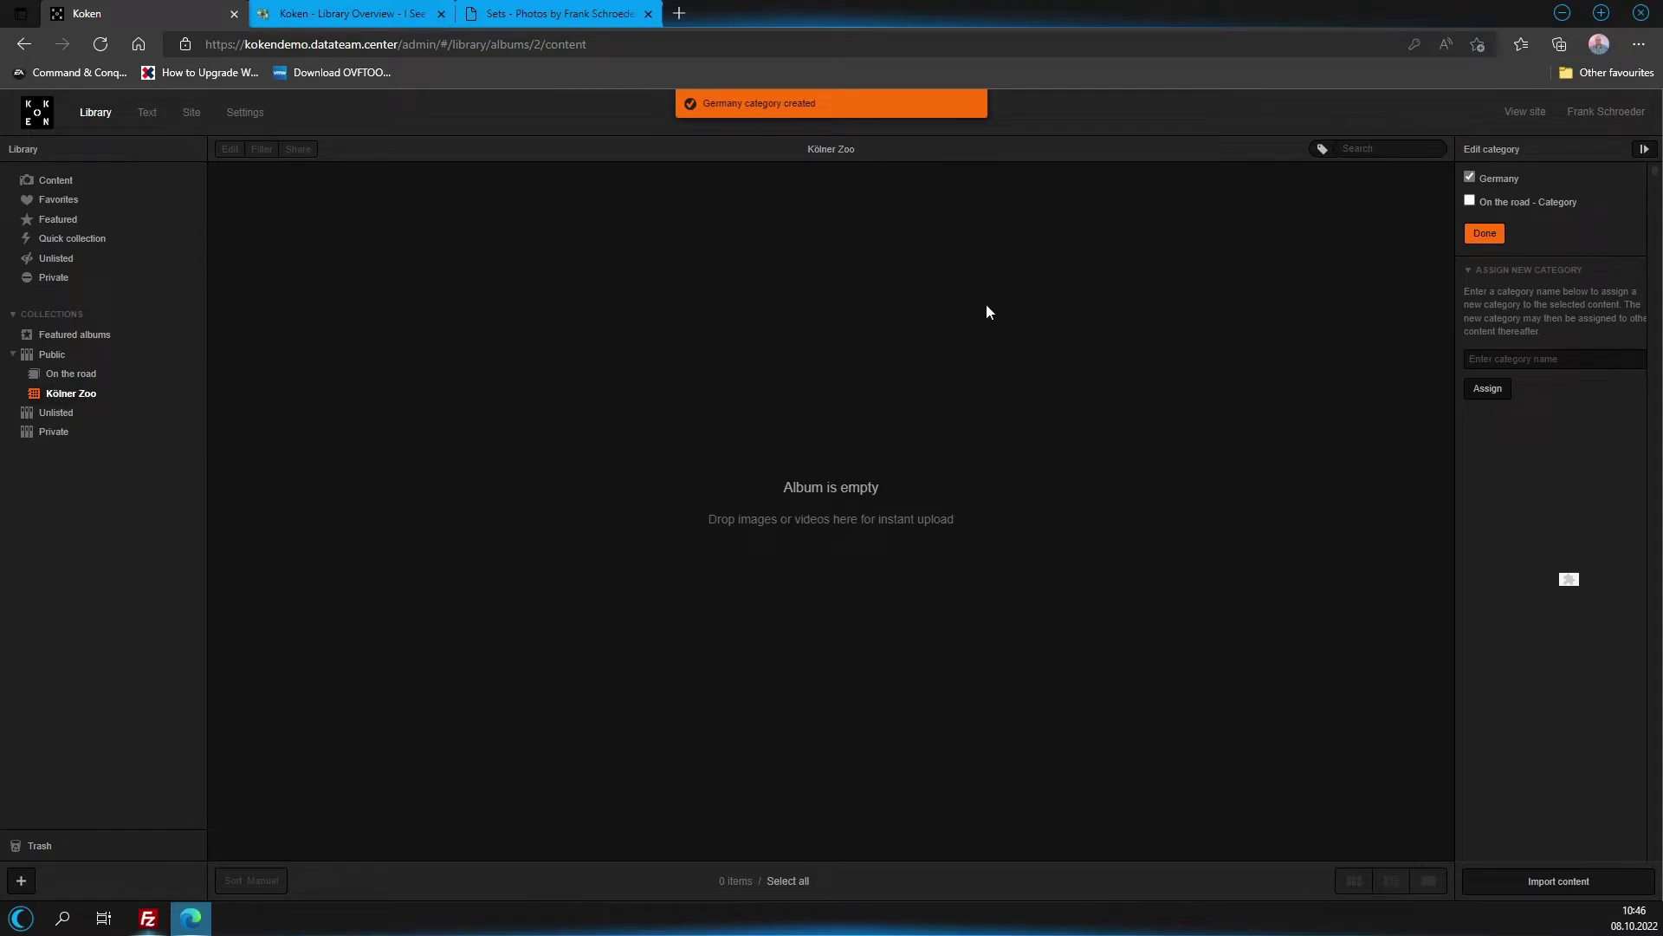
click(1484, 234)
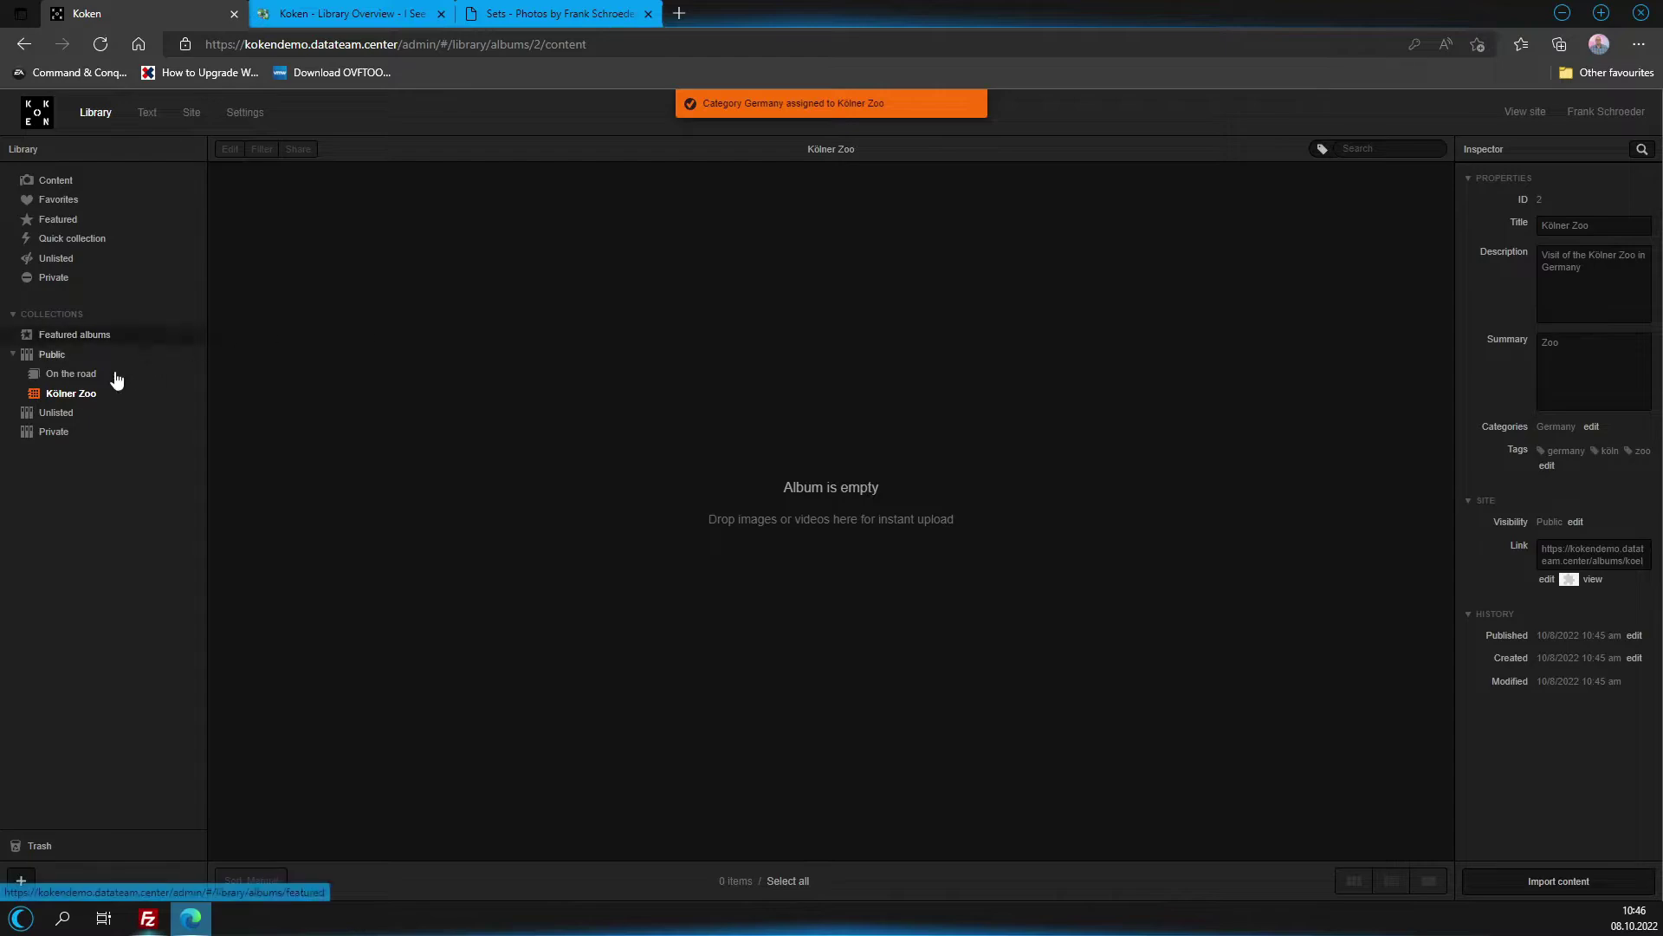
Move the Kölner Zoo album into the On the road set and view the set's contents.
mouse_move(58, 395)
mouse_down()
mouse_move(35, 376)
mouse_move(45, 389)
mouse_move(73, 371)
mouse_up()
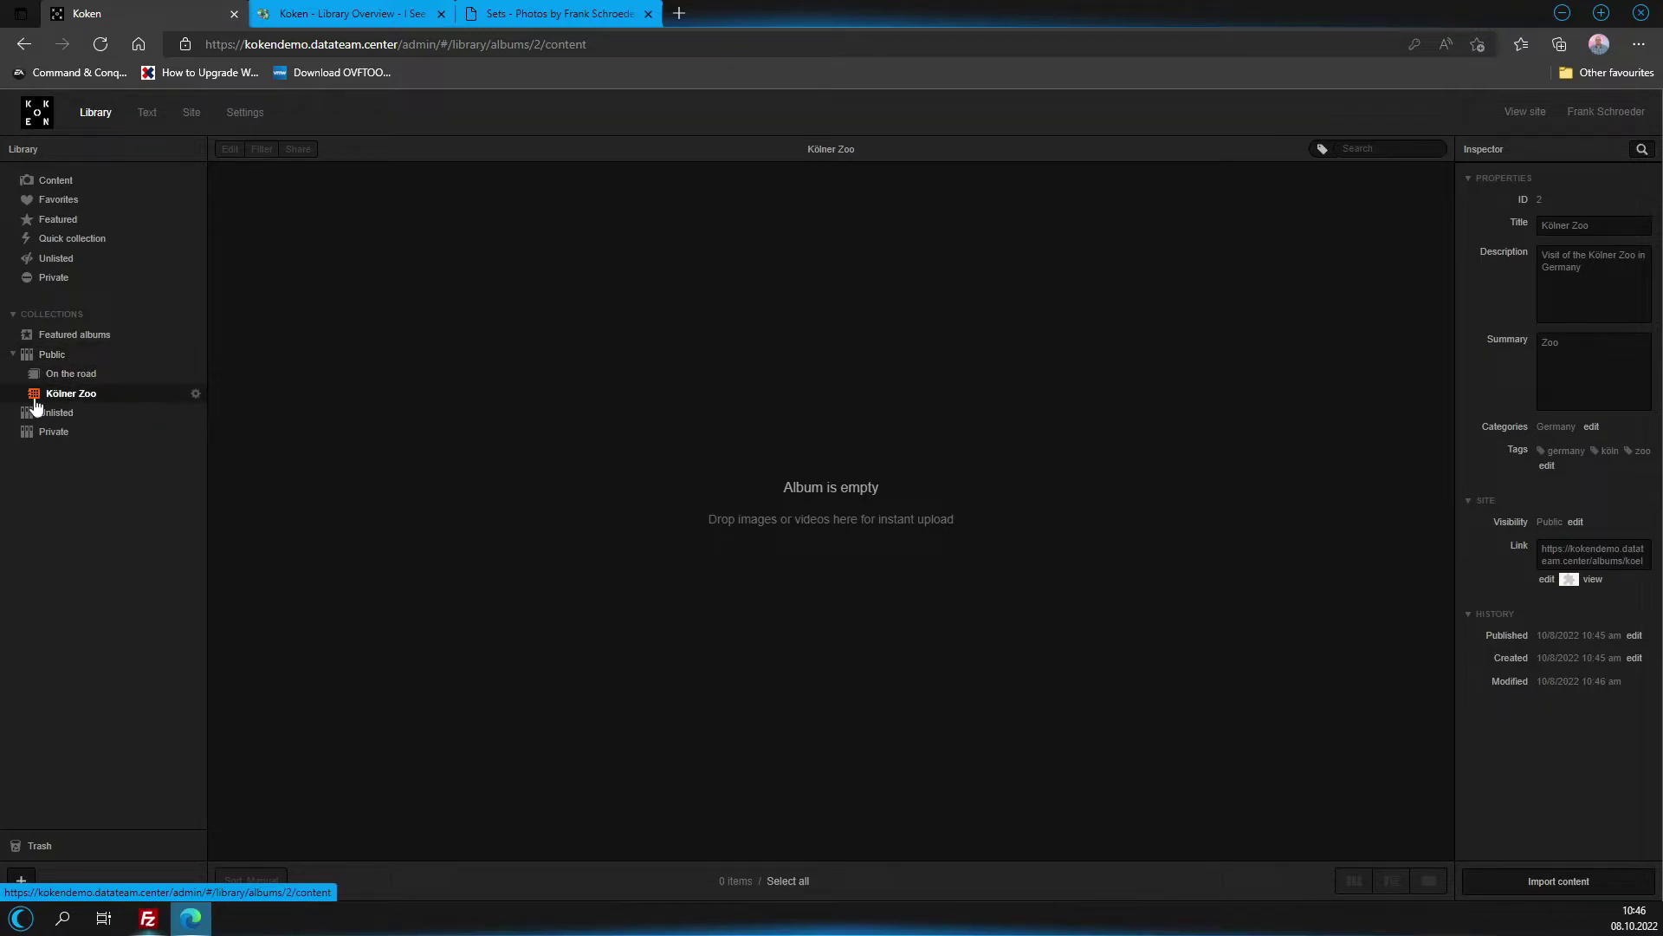
mouse_move(66, 399)
mouse_down()
mouse_move(98, 364)
mouse_move(64, 394)
mouse_move(78, 380)
mouse_up()
click(69, 379)
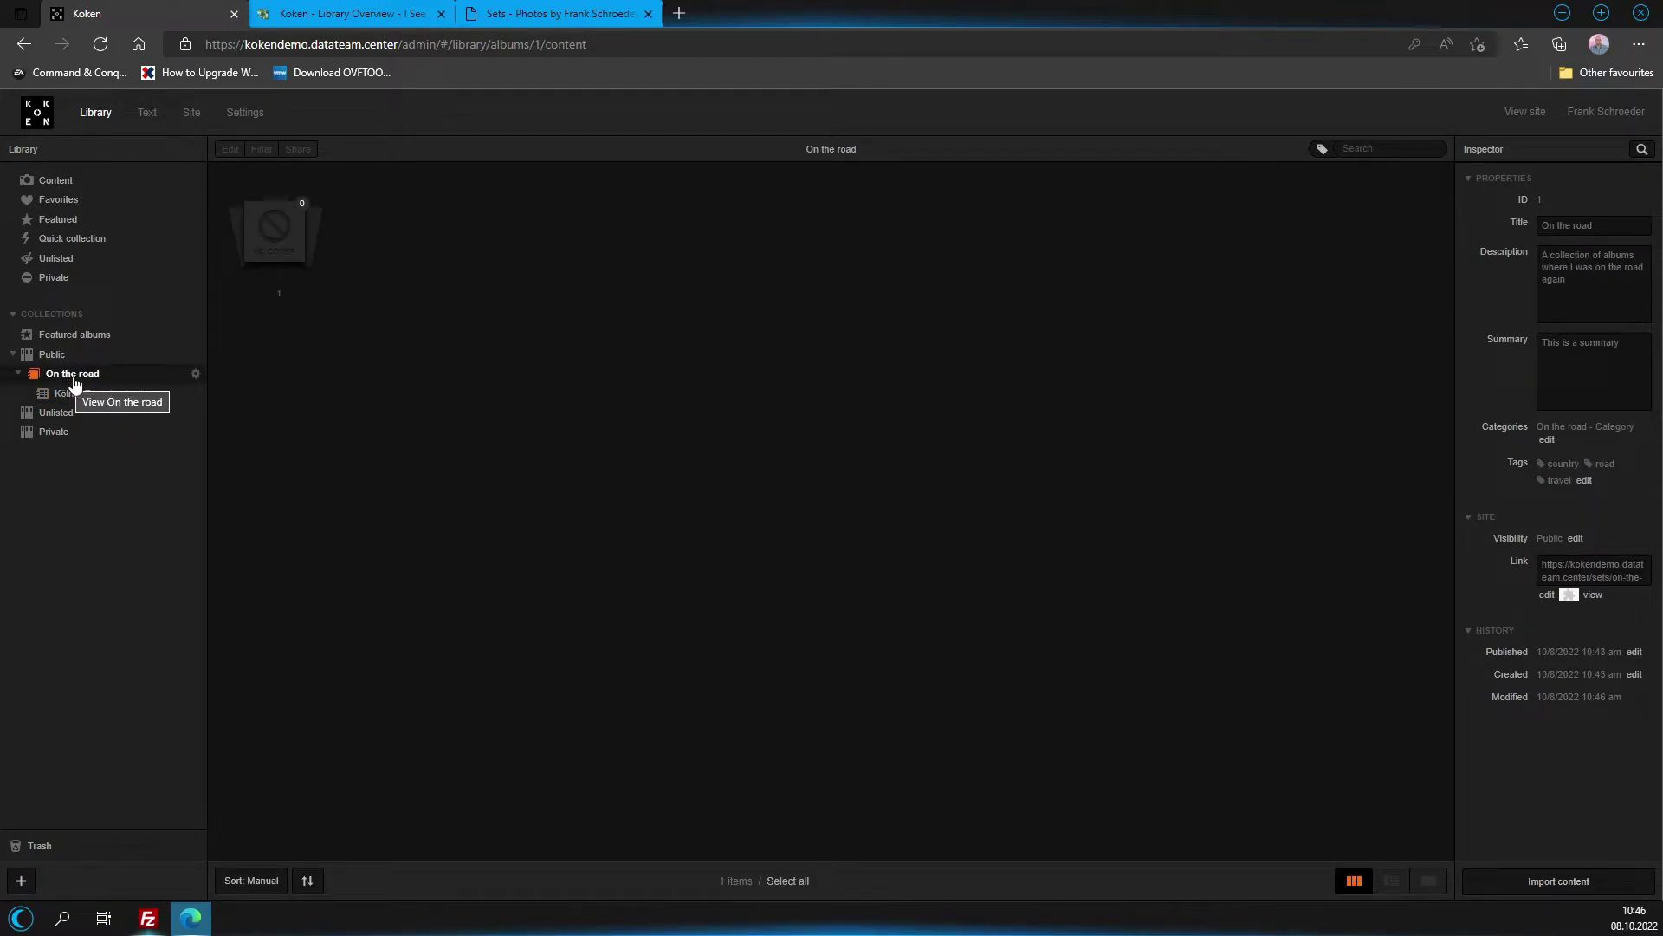
right_click(75, 380)
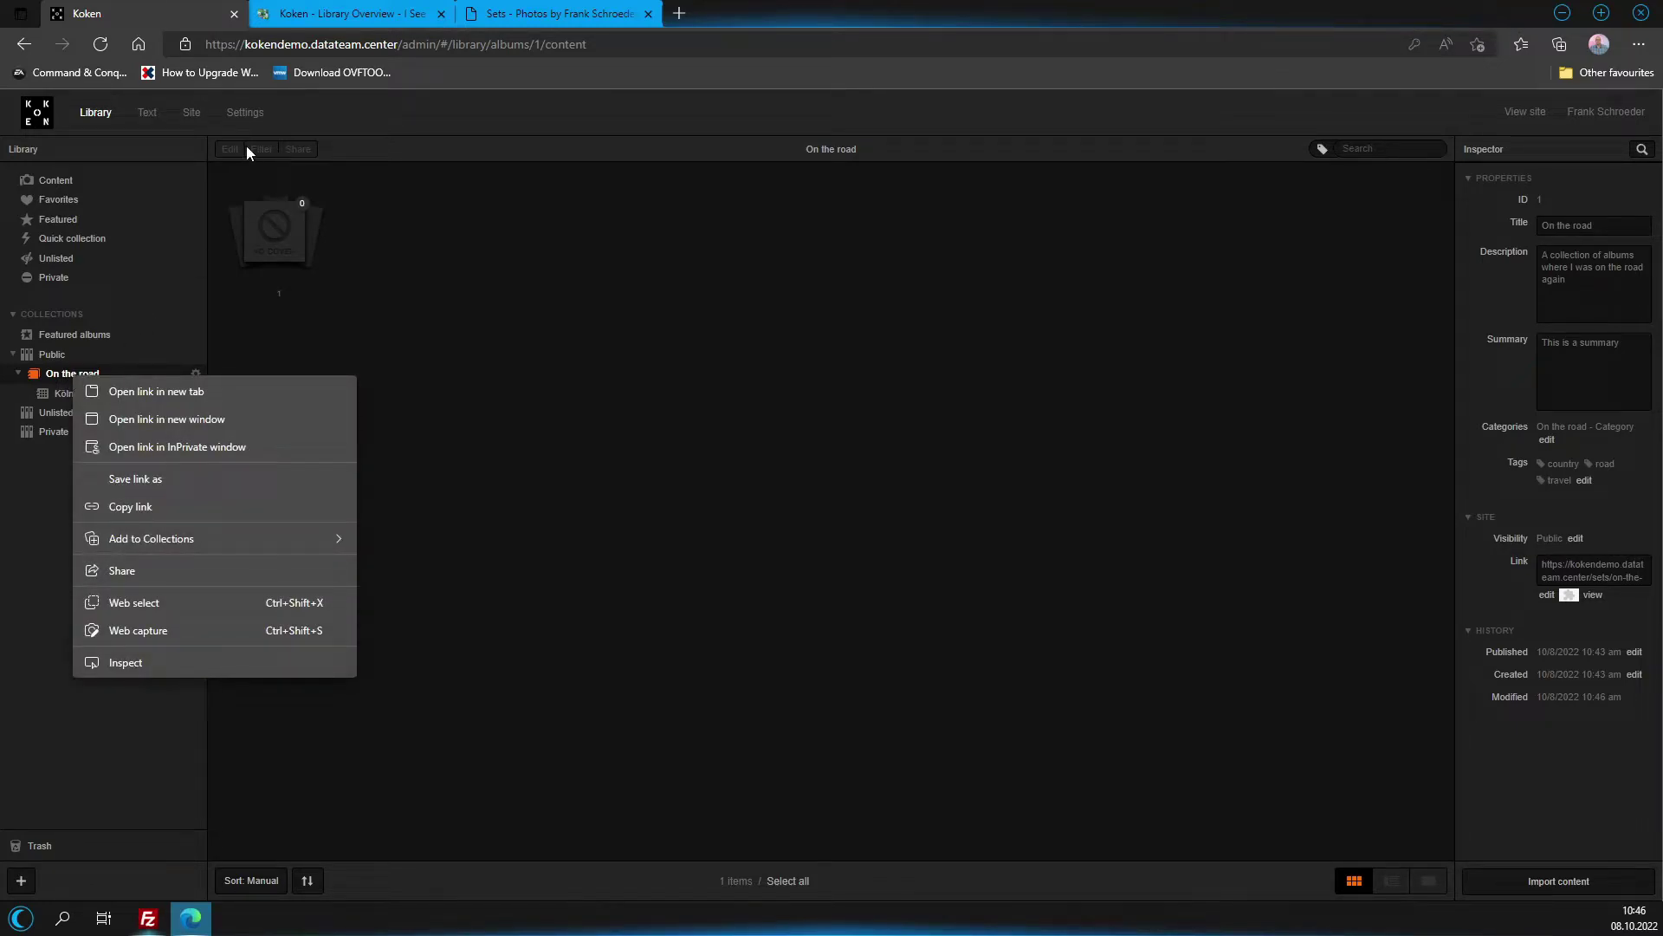
click(92, 708)
Start a new album titled "Spider - Rodange - Luxembourg" with description "Some photos of a spider at my home" and summary "Spider".
click(21, 880)
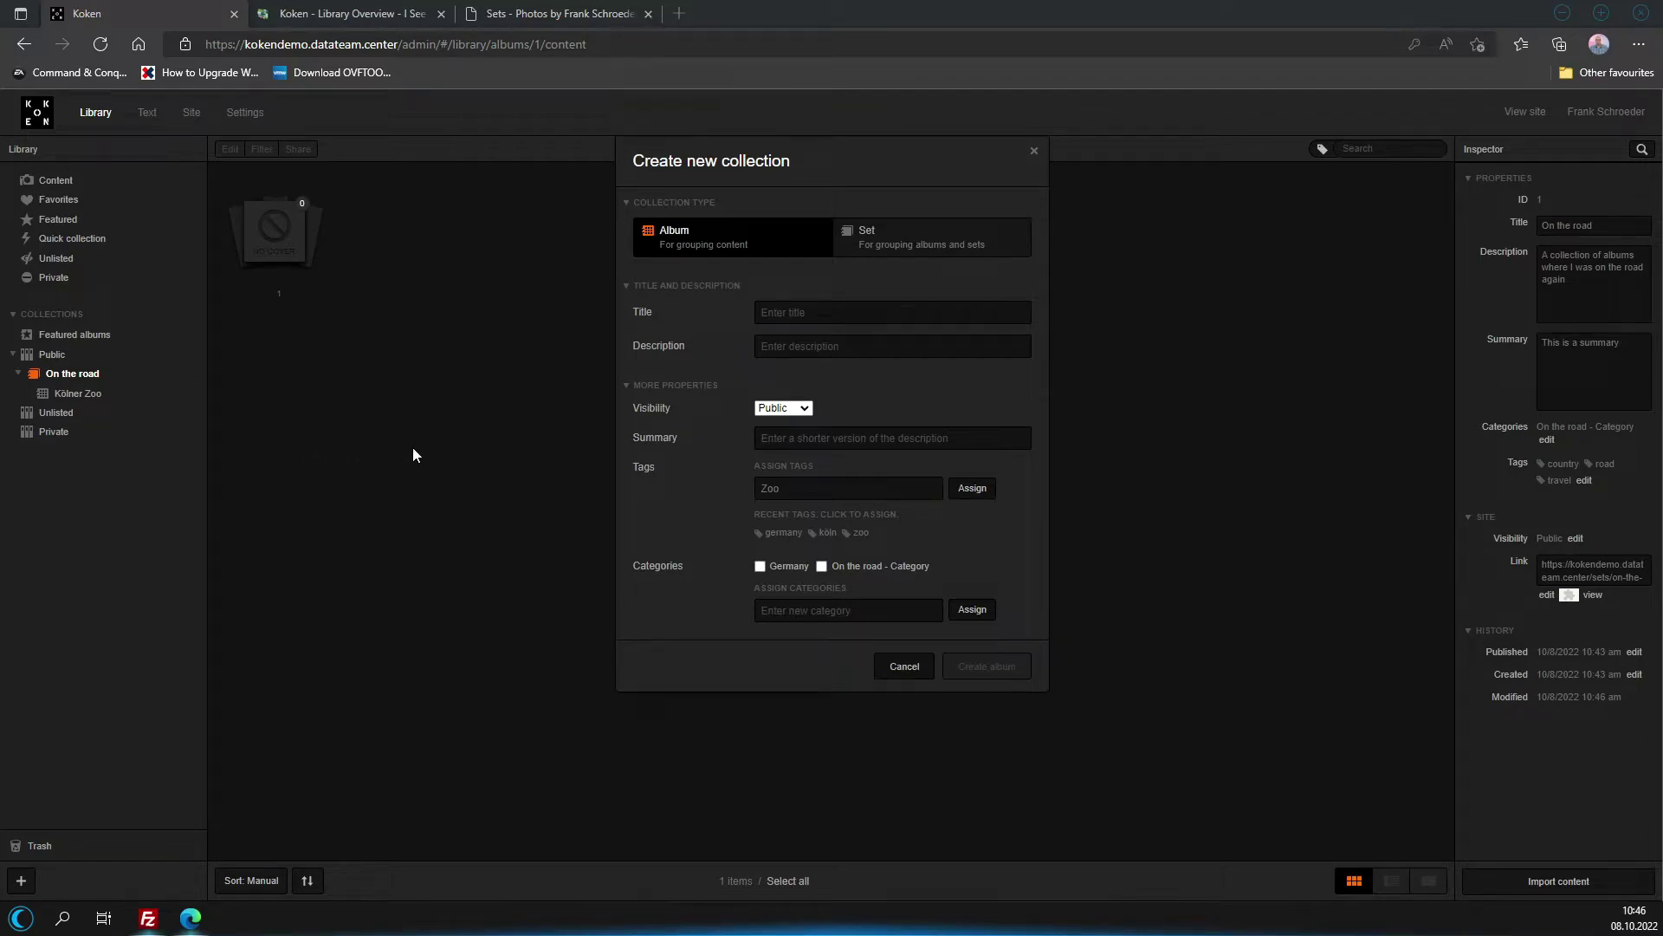
click(787, 320)
text(Spider - Rodange - Luxembourg)
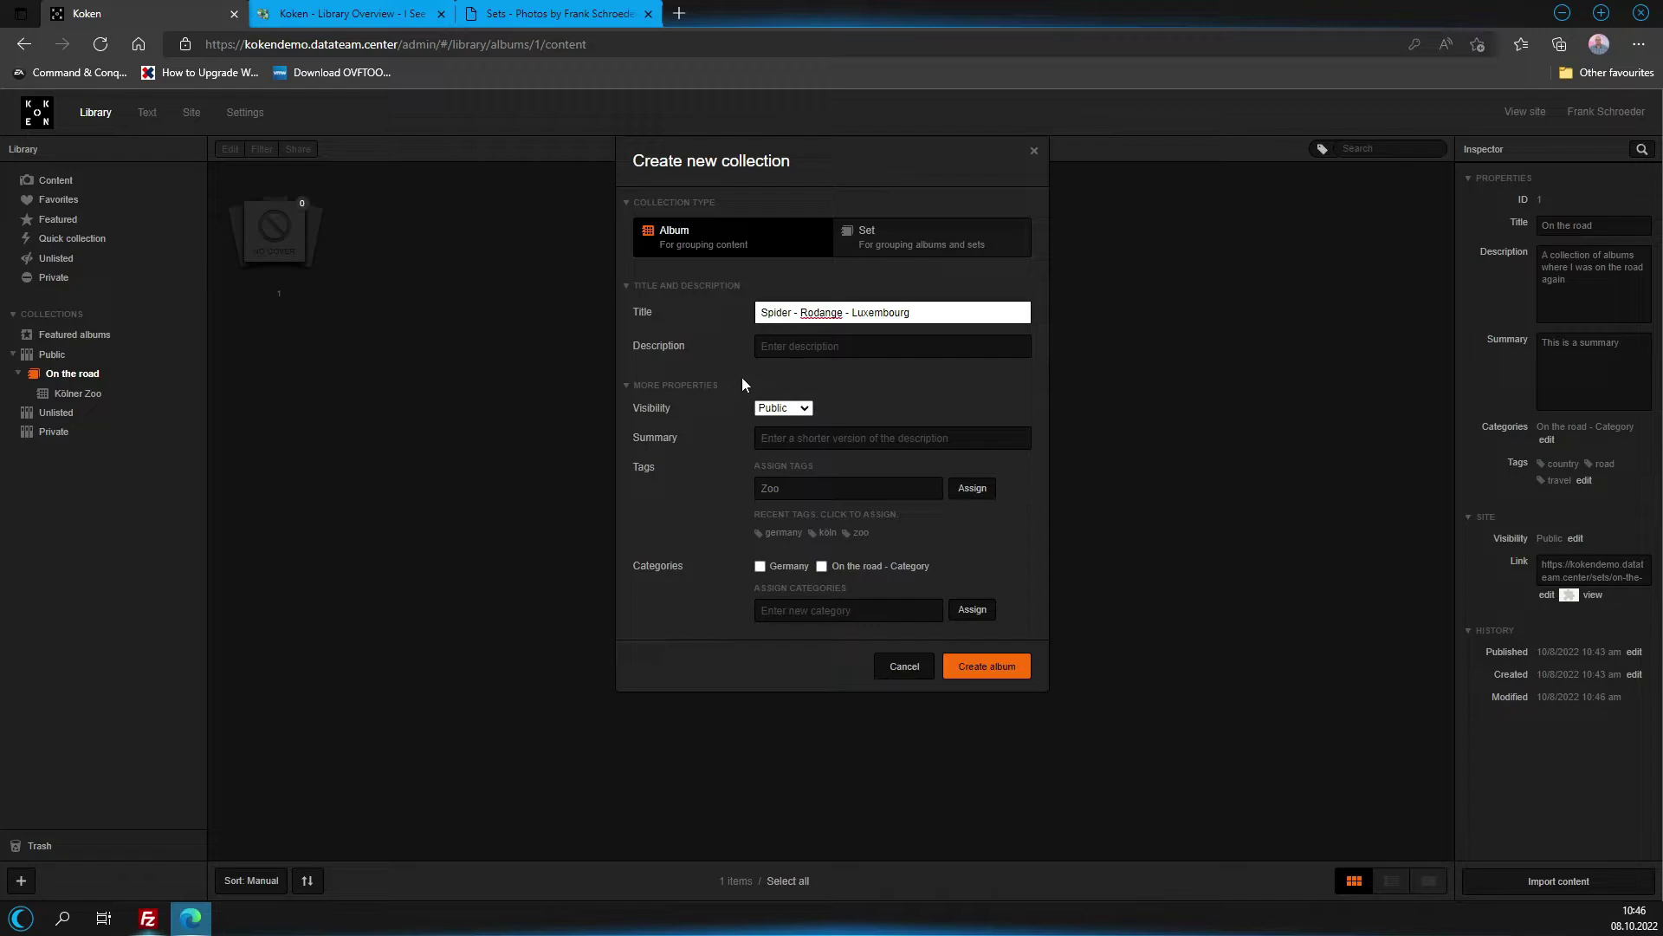
click(797, 347)
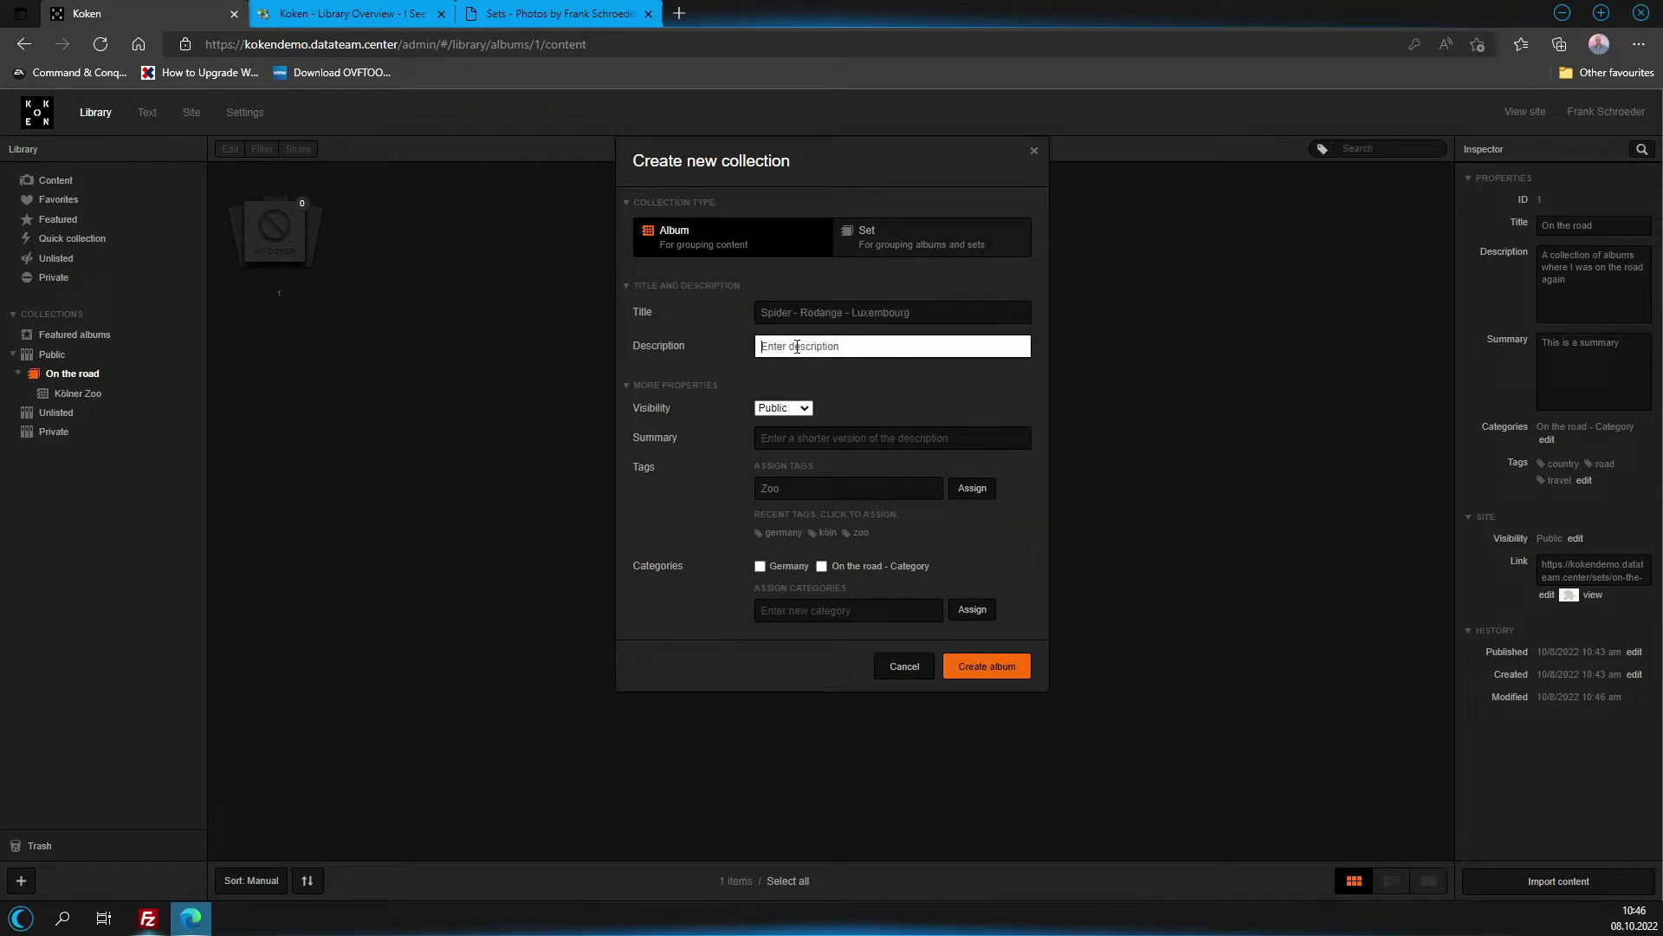
text(Some photos of a spider at my home)
click(807, 444)
text(Spider)
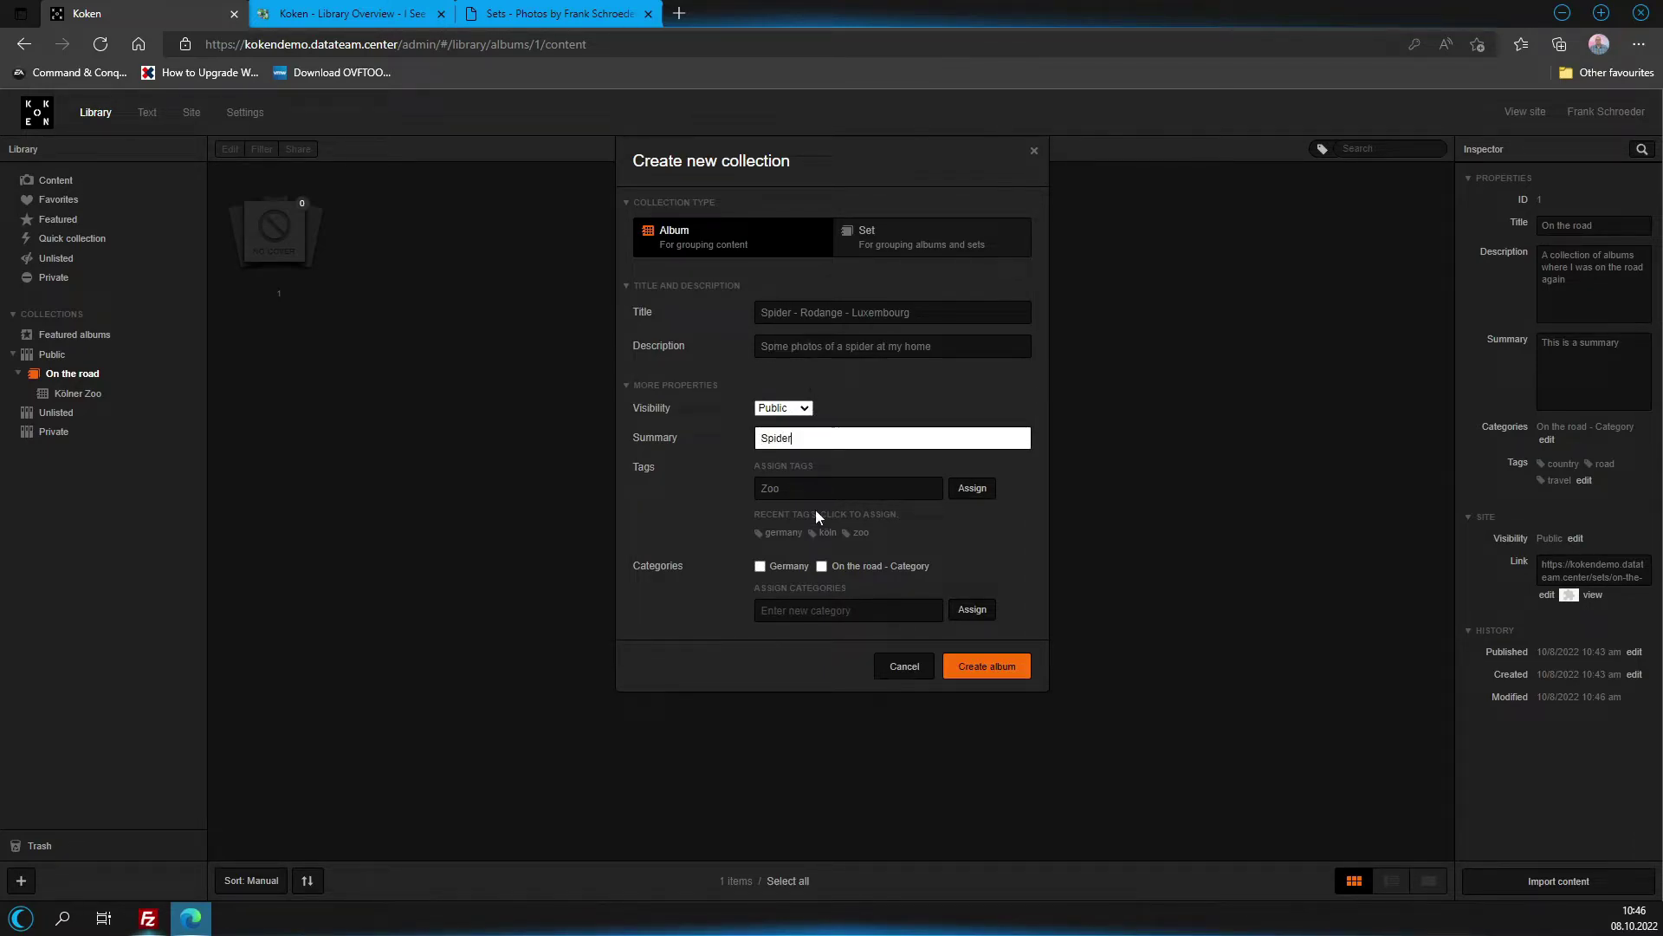
Assign the tags Spider, Rodange and Luxembourg and the new category Luxembourg to the new album, replacing the leftover Zoo tag entry.
key(Tab)
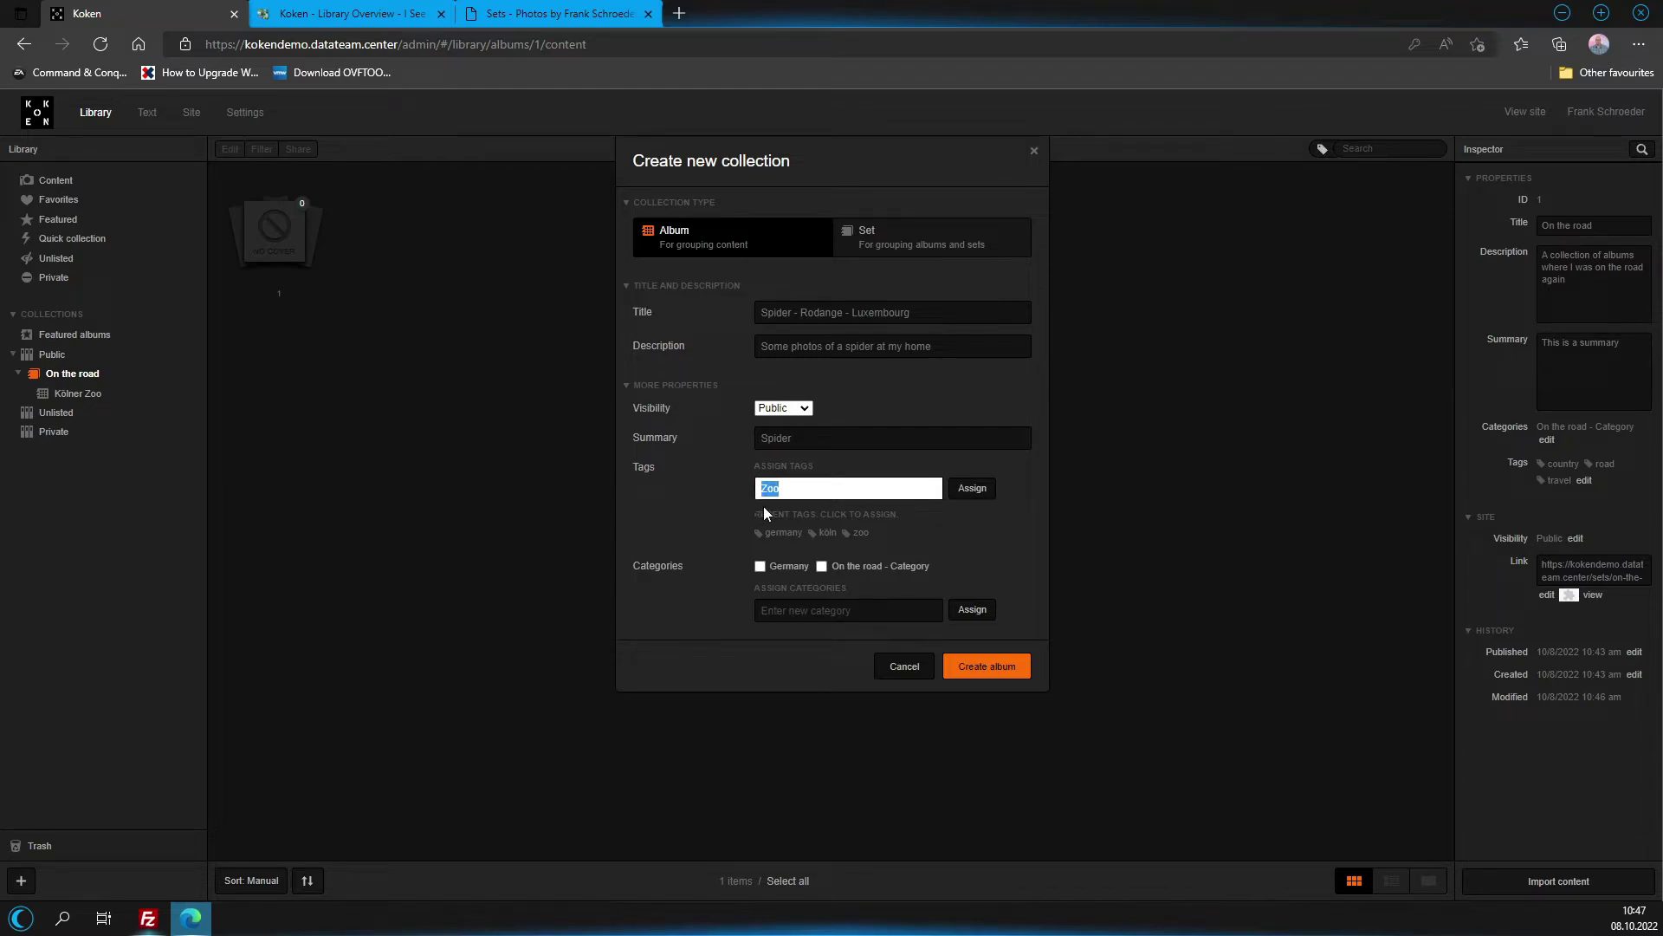
key(BackSpace)
text(Spider)
click(988, 488)
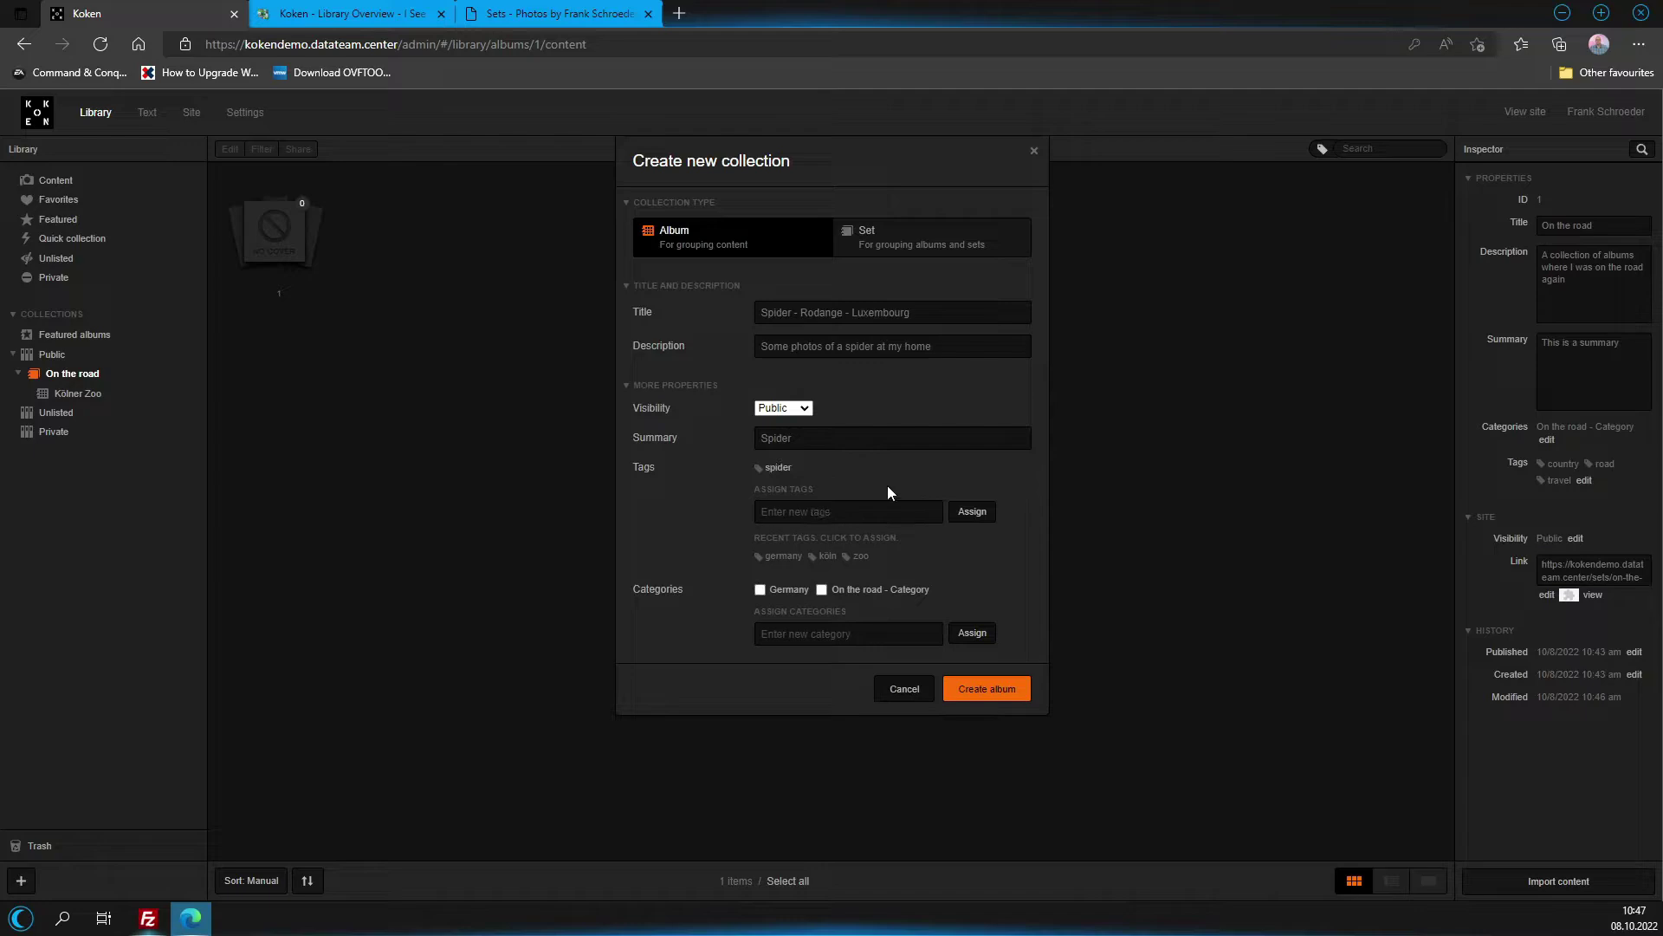
click(788, 512)
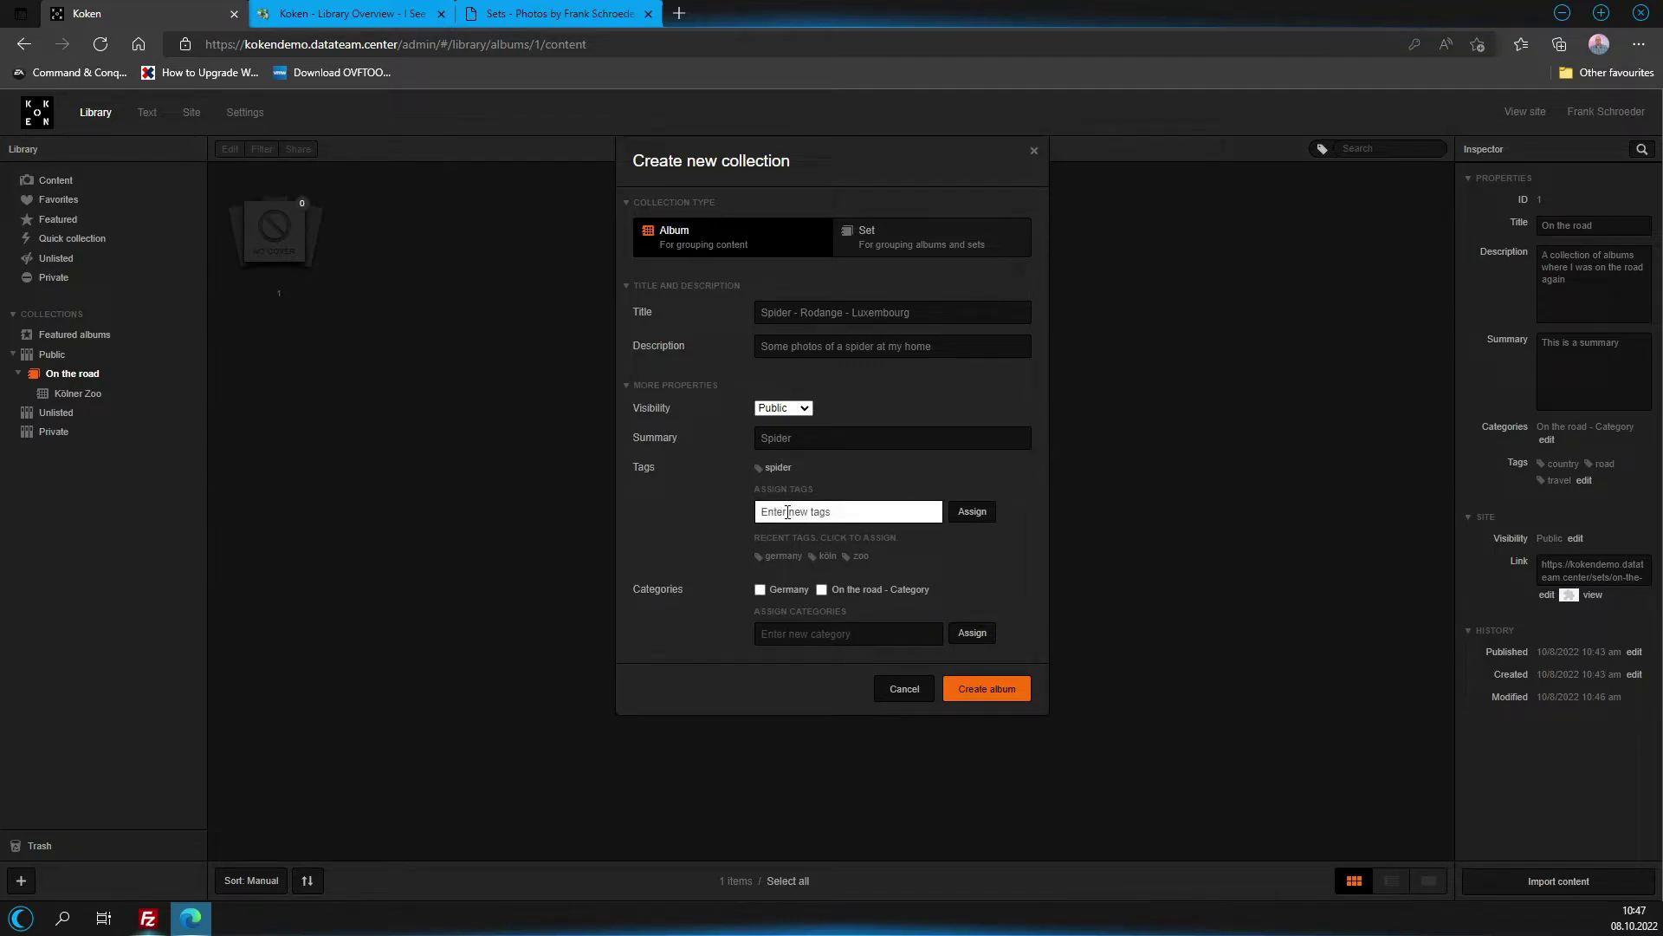
text(Rodange Luxembourg)
click(959, 511)
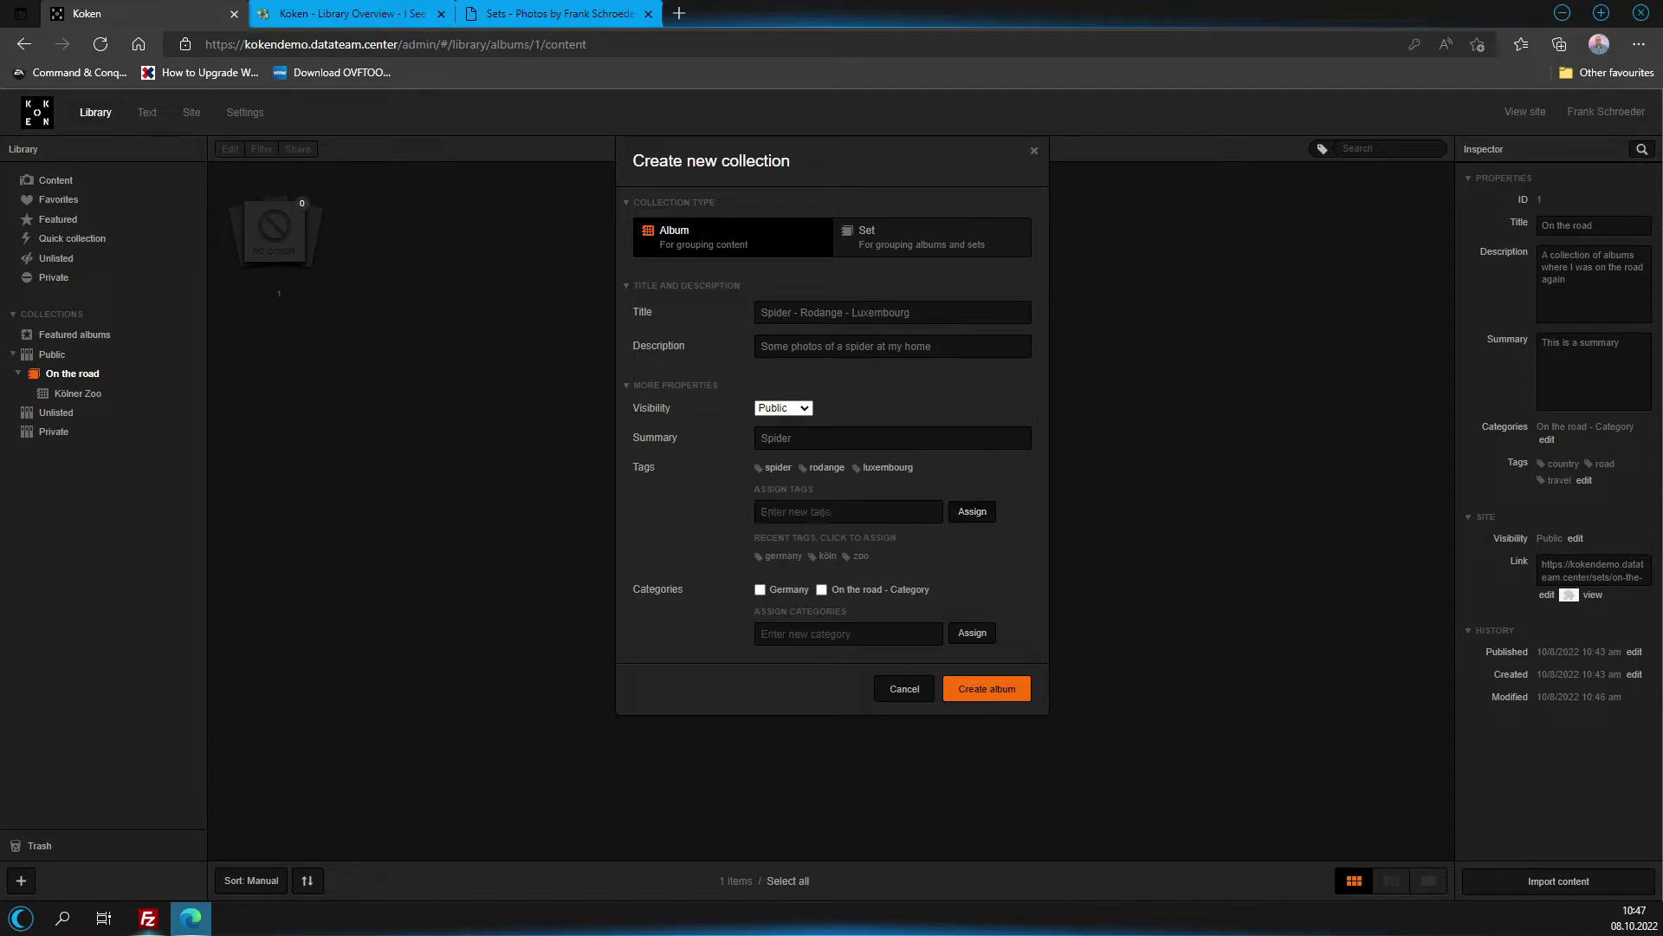
click(791, 634)
text(Luxembo)
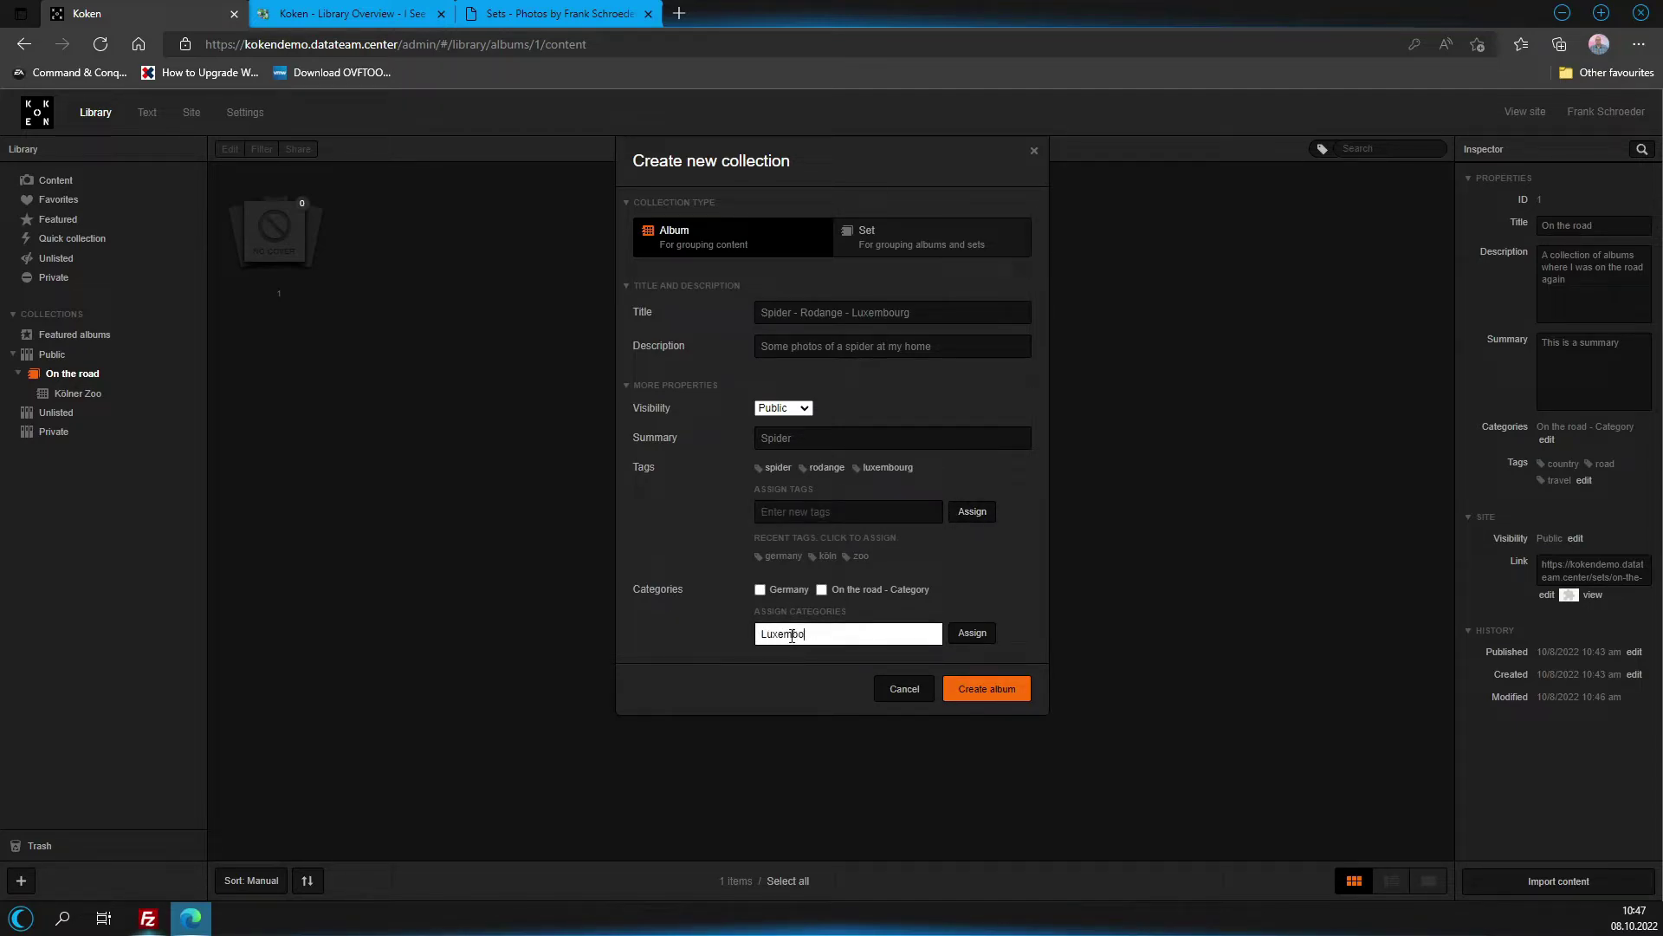
text(urg)
click(972, 633)
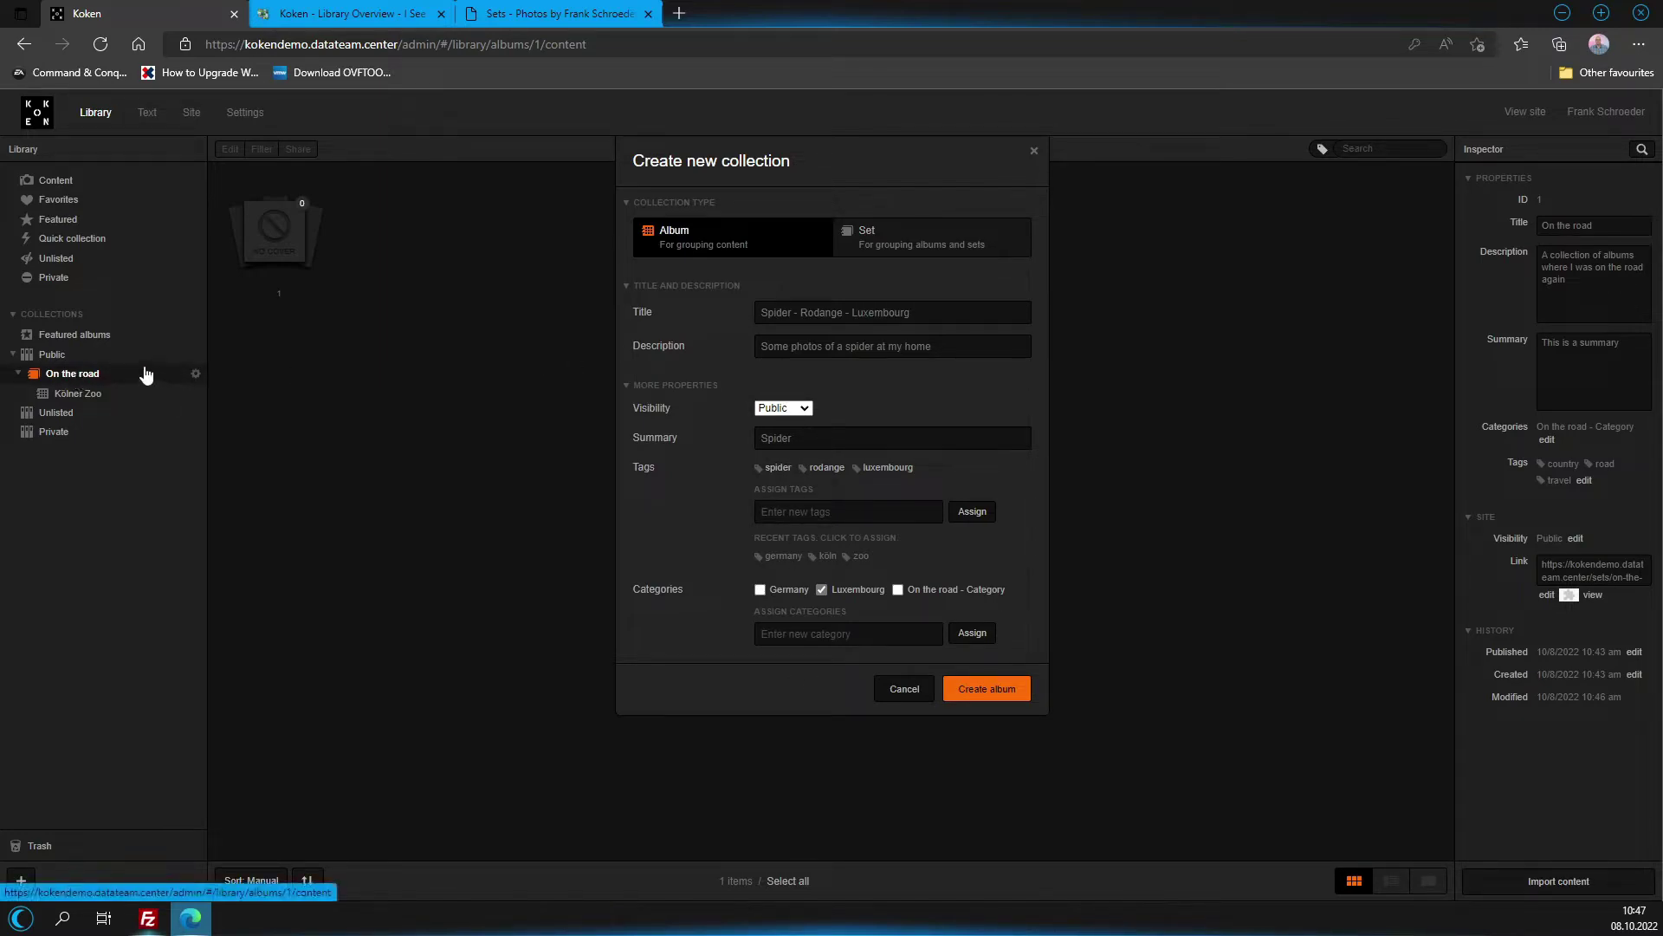
Create the spider album and move it into the On the road set.
click(984, 692)
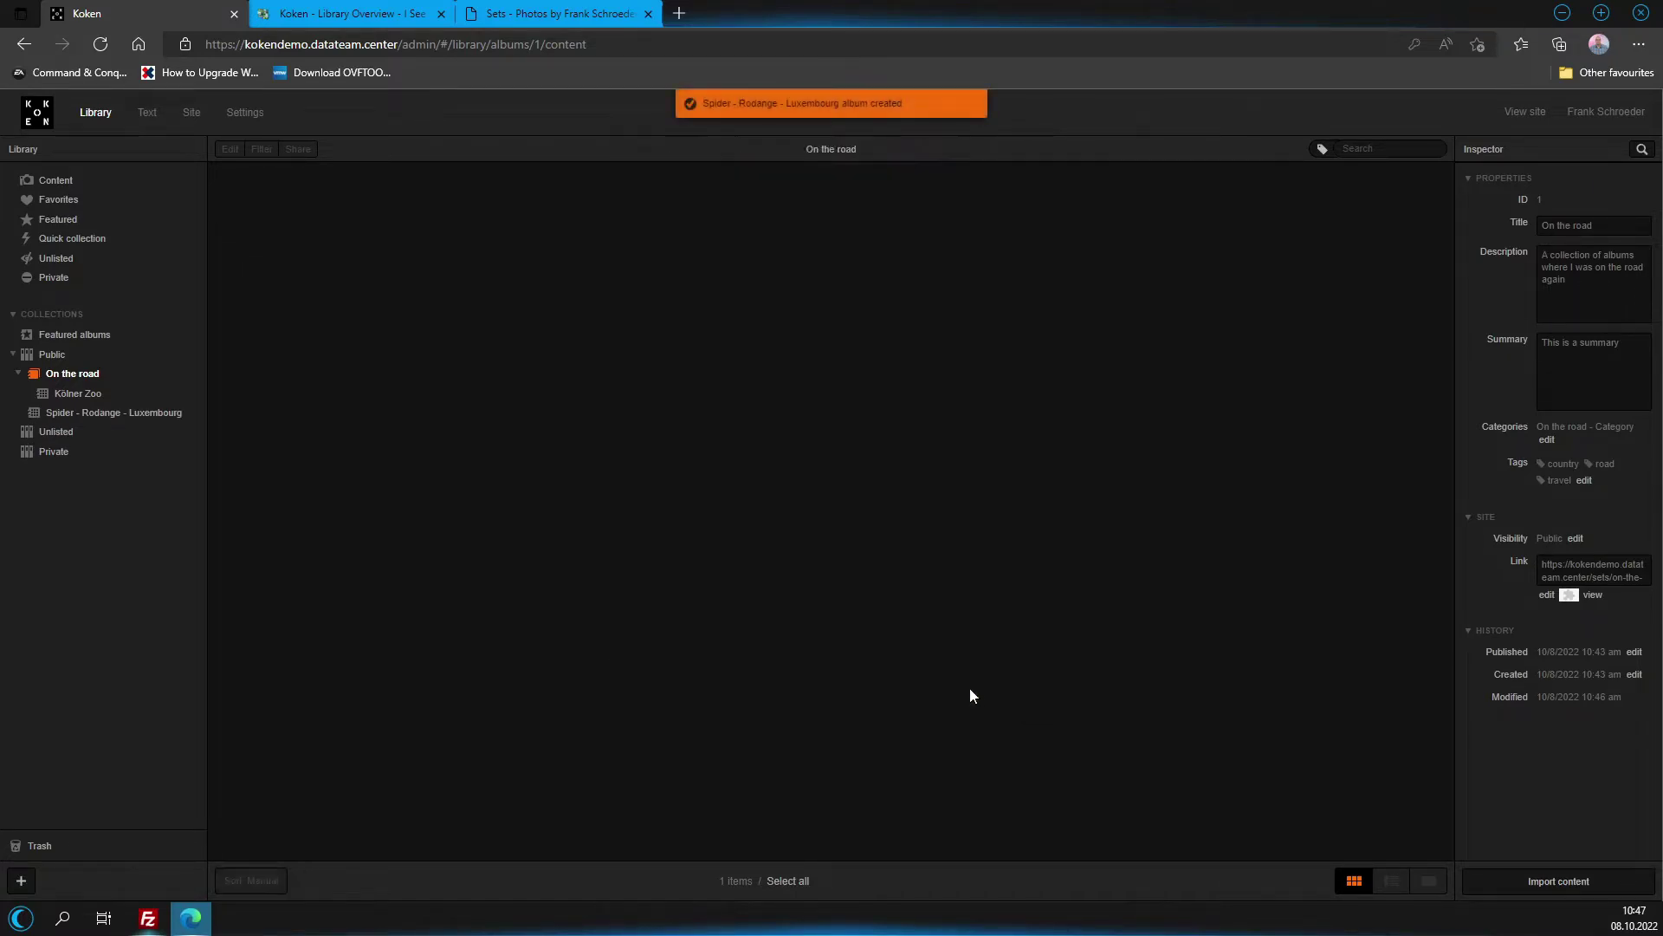
drag(53, 414, 66, 375)
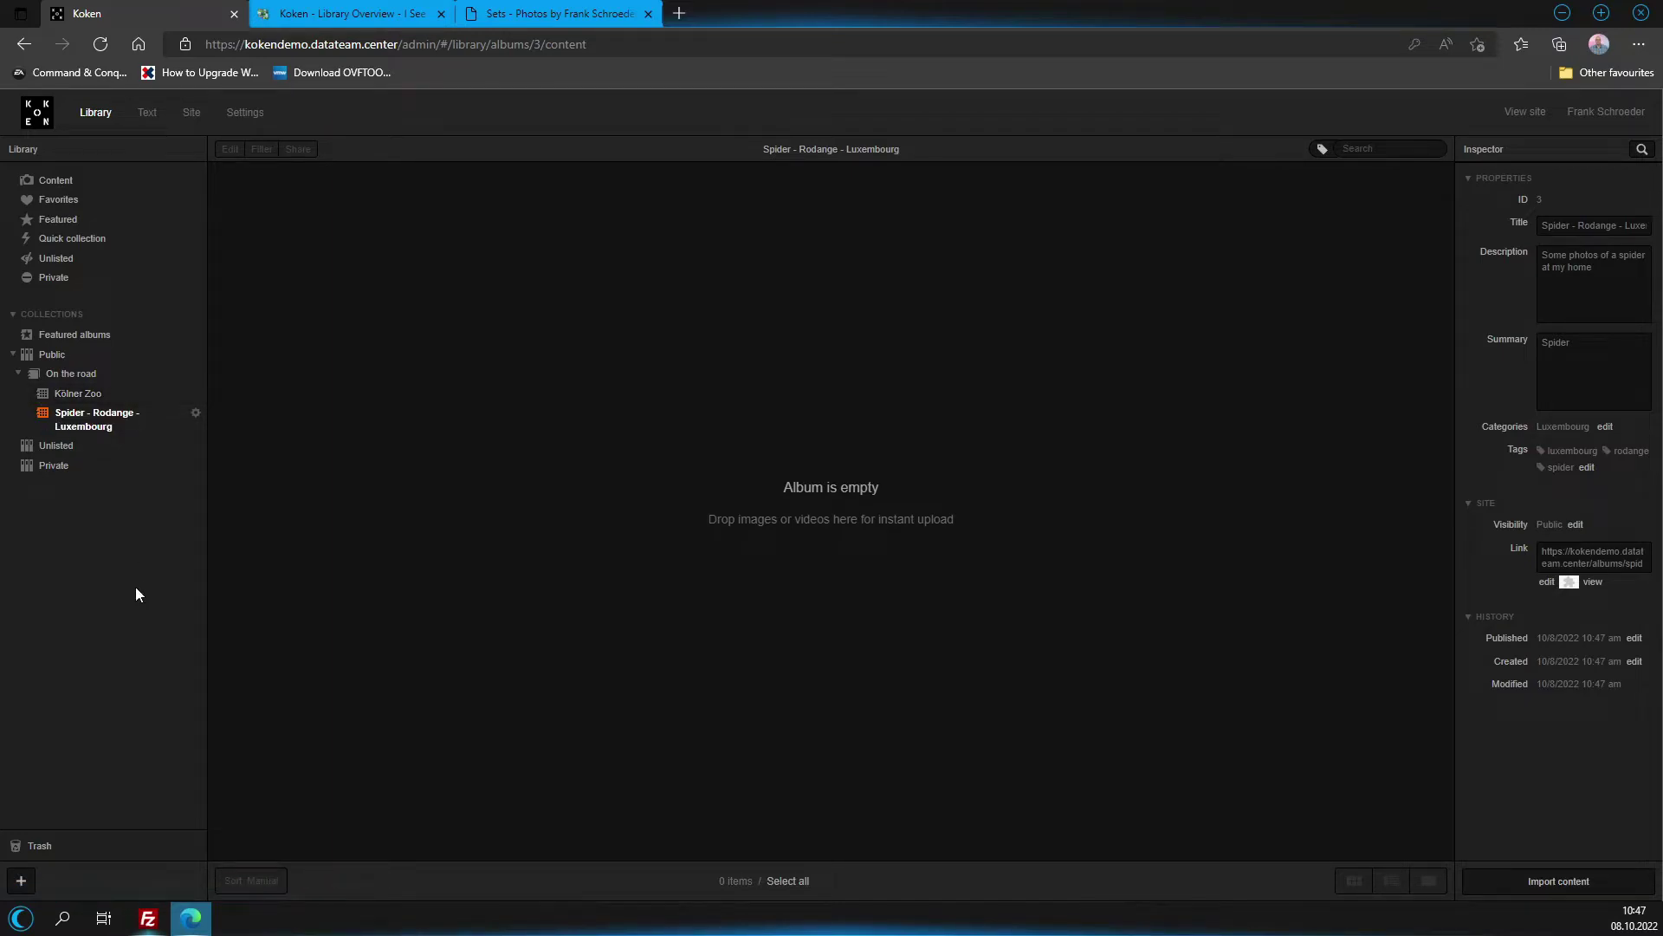
Upload the five zoo photos into the Kölner Zoo album and four spider photos into the Spider - Rodange - Luxembourg album.
click(111, 397)
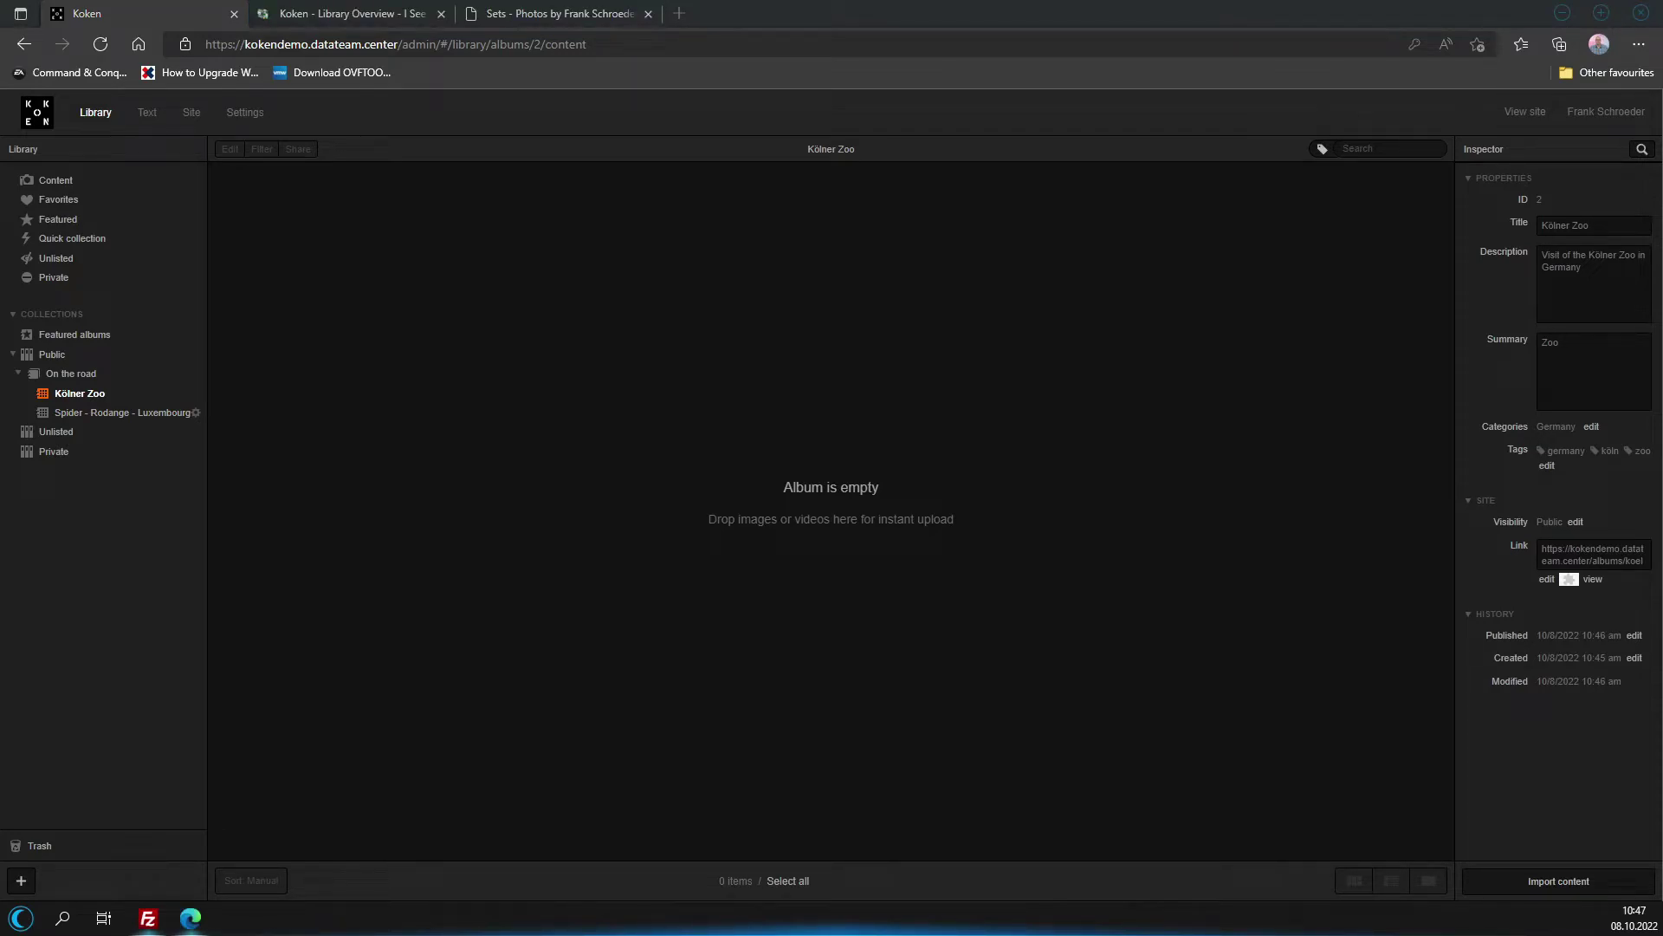
drag(243, 225, 520, 389)
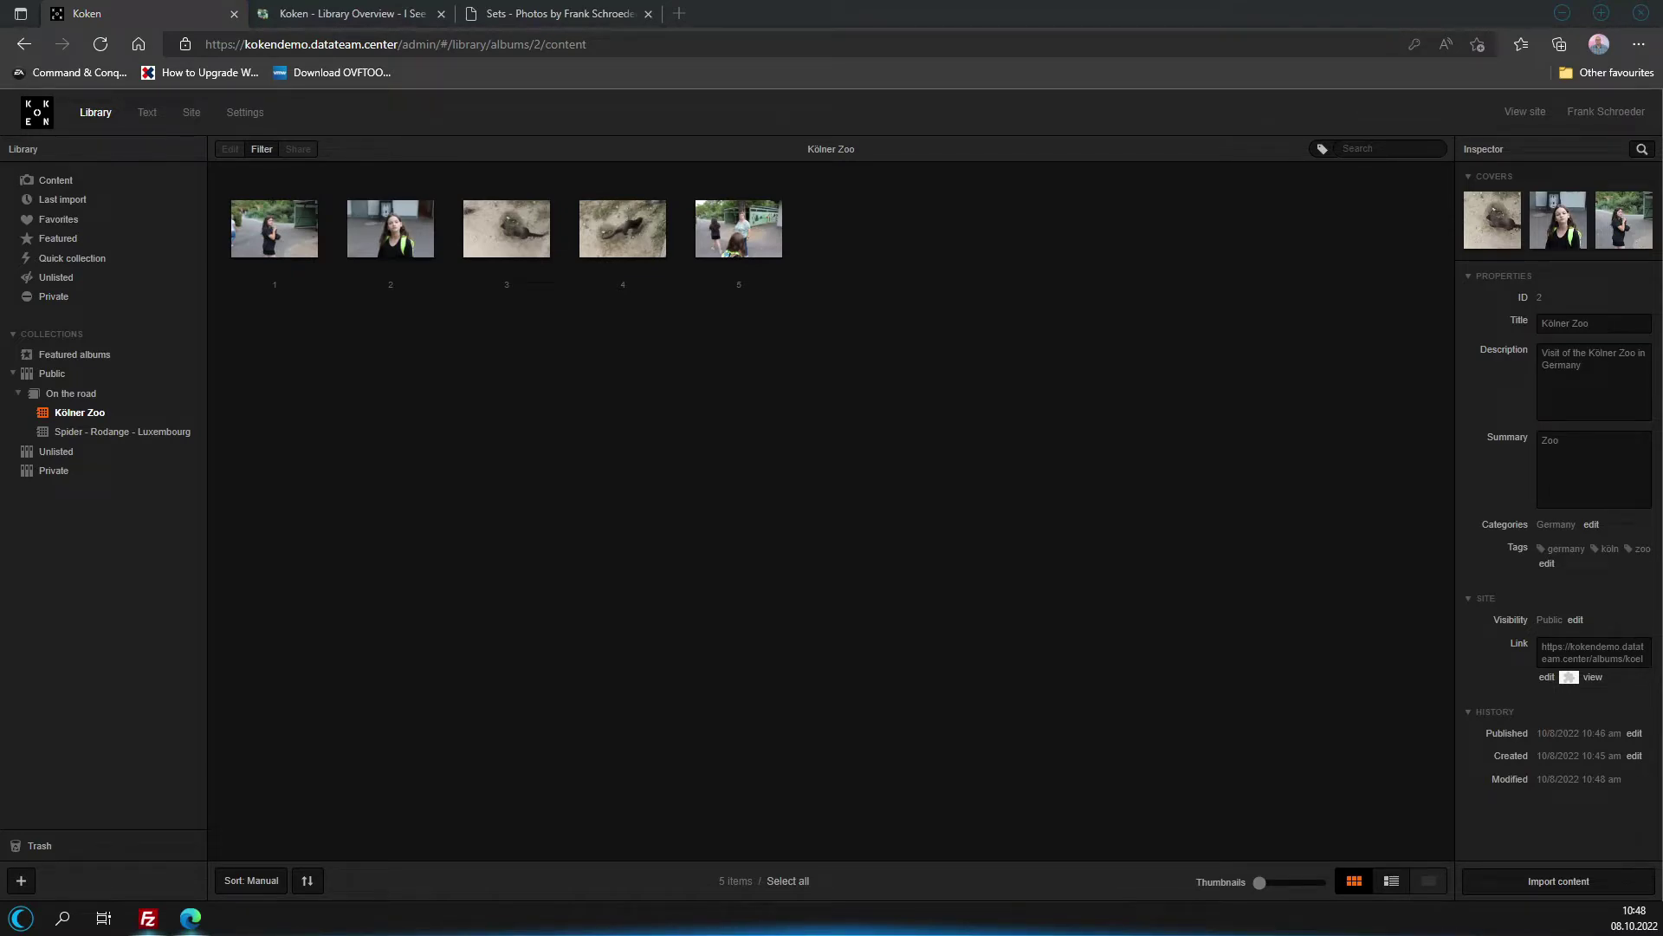
drag(0, 399, 0, 468)
click(91, 431)
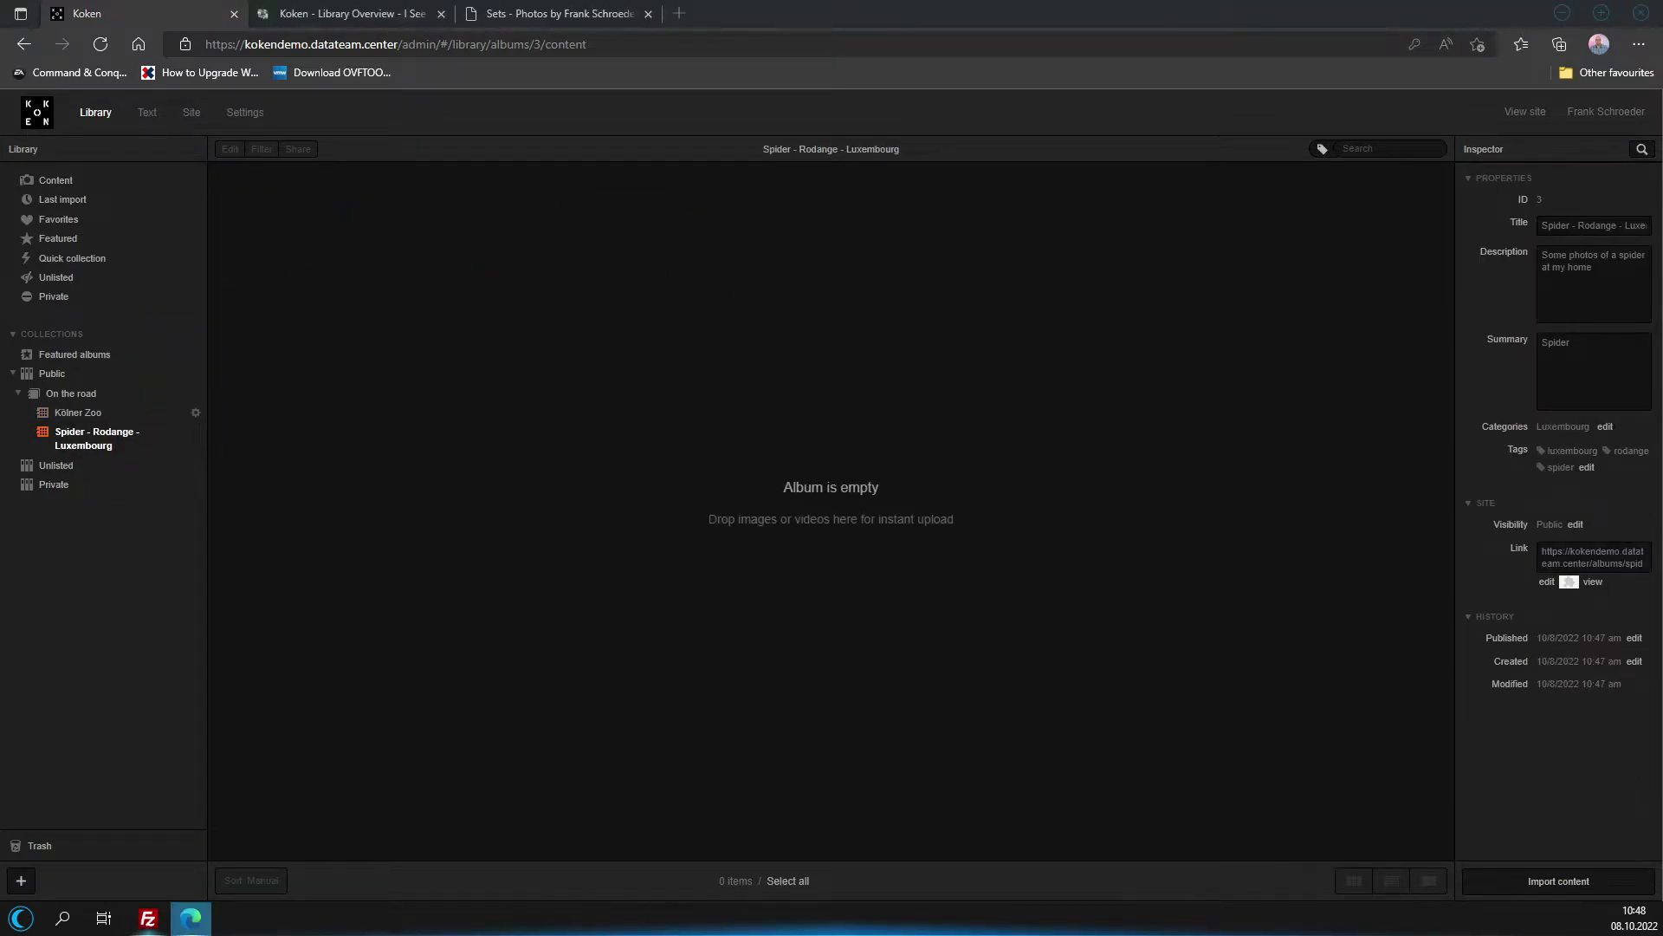
drag(0, 329, 412, 329)
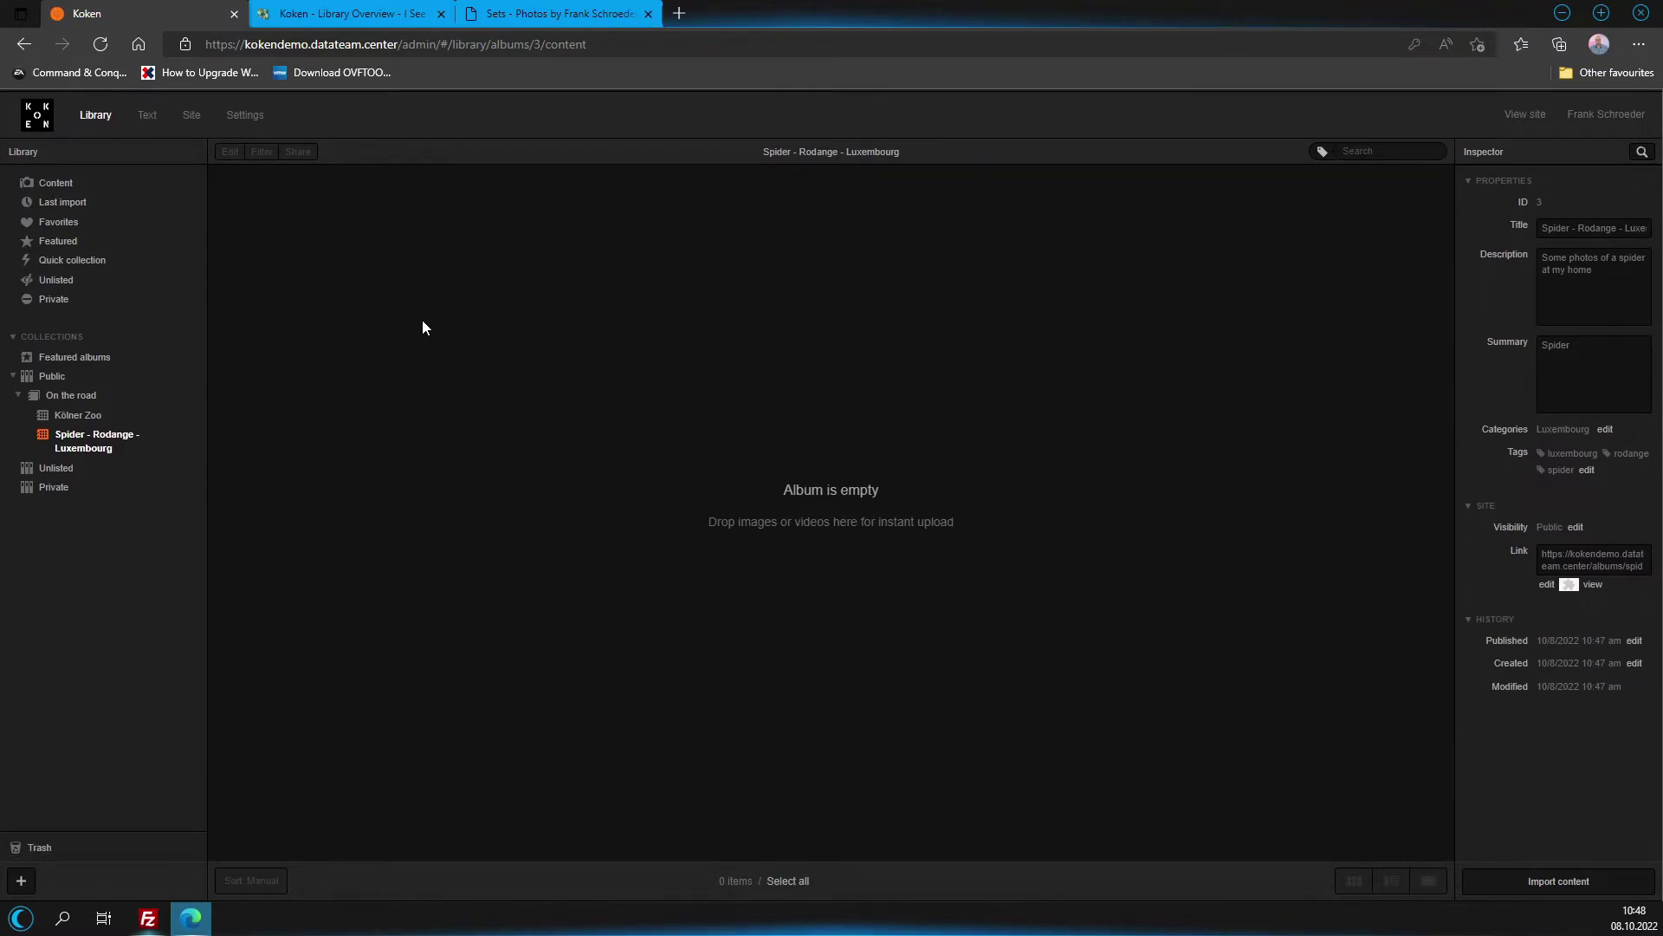
View all photos in the library's Content and check the Unlisted content.
click(69, 182)
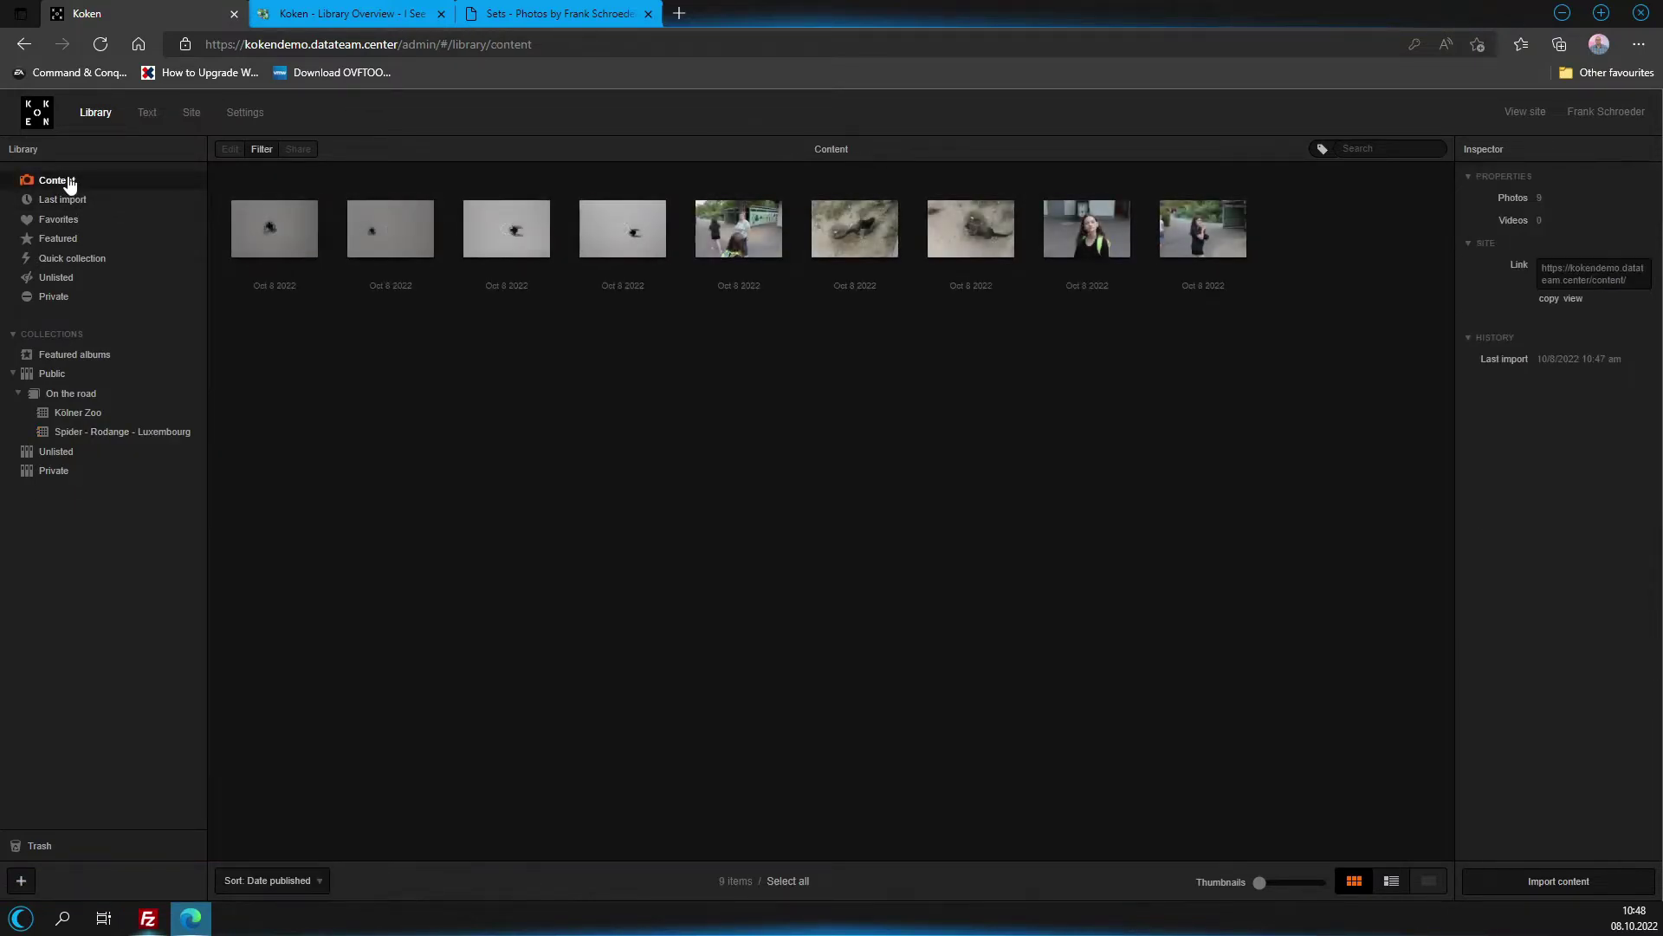
click(56, 278)
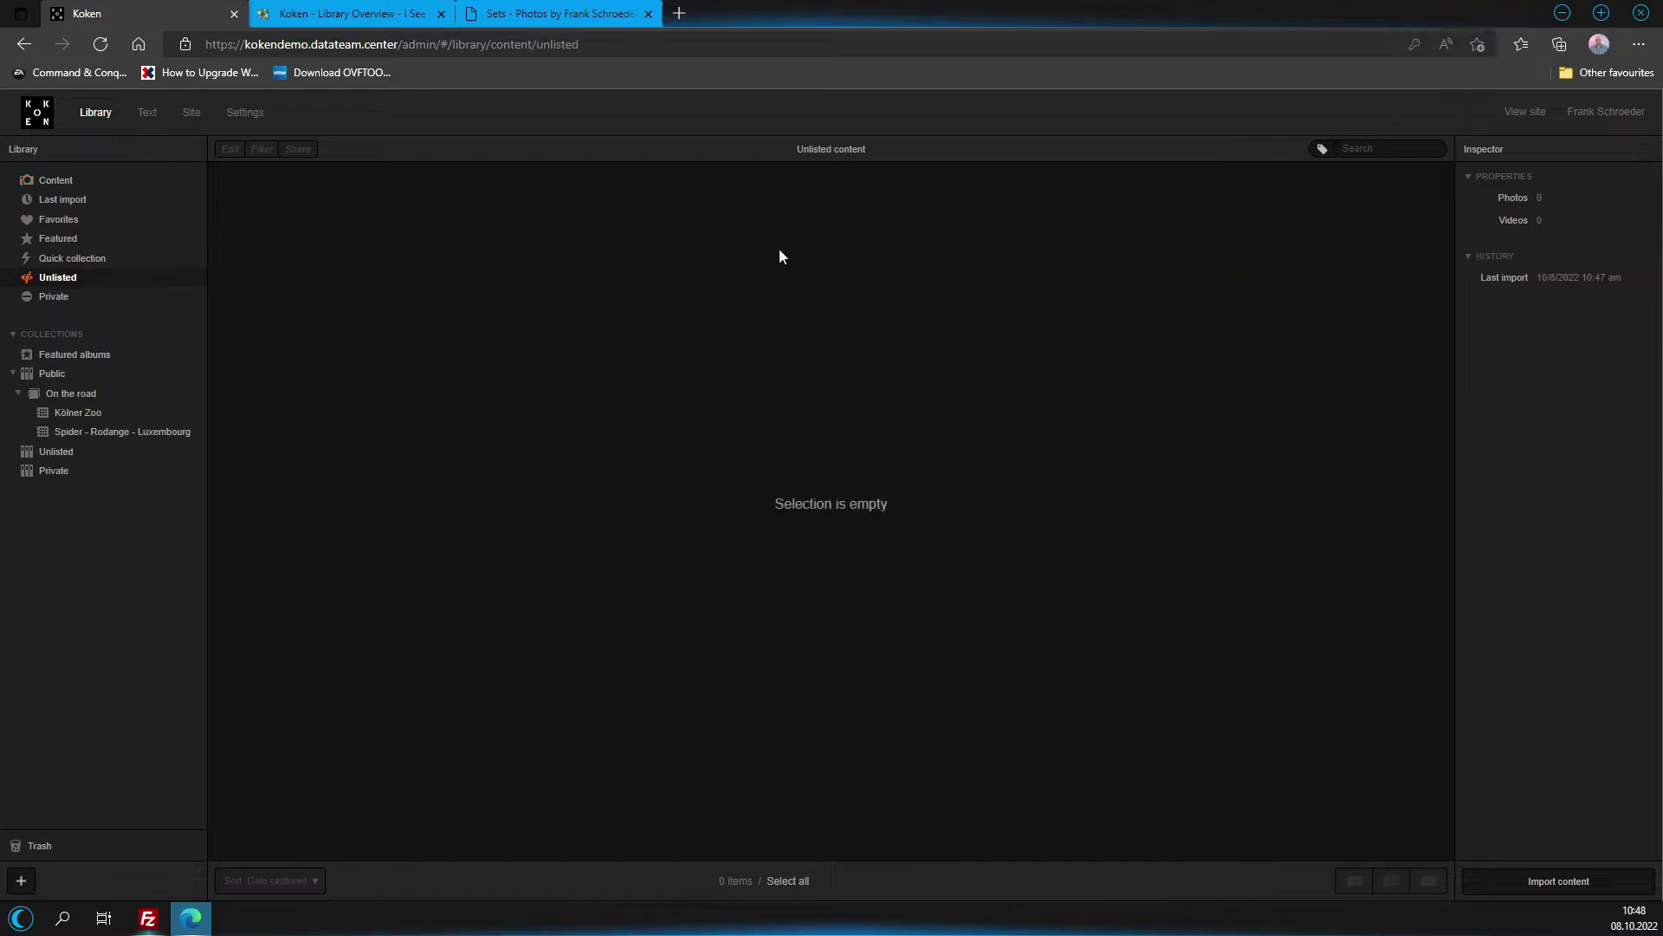
click(53, 183)
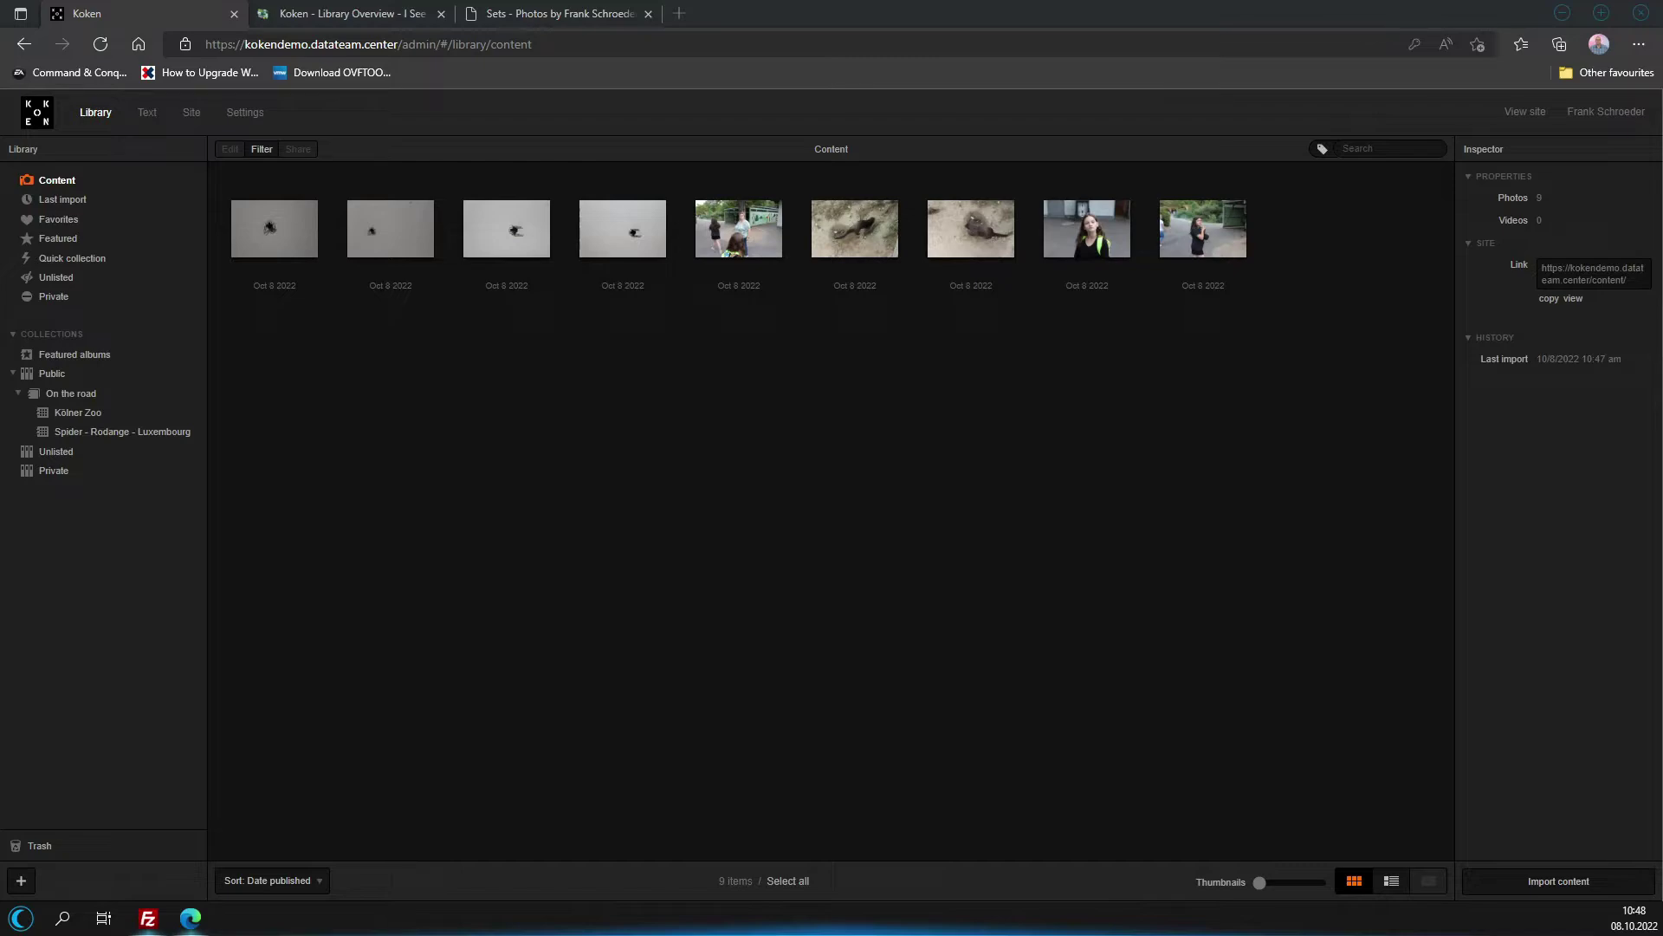
Examine the content import sources for file upload, URL, Vimeo and Instagram plus the visibility option, without importing anything.
click(1542, 883)
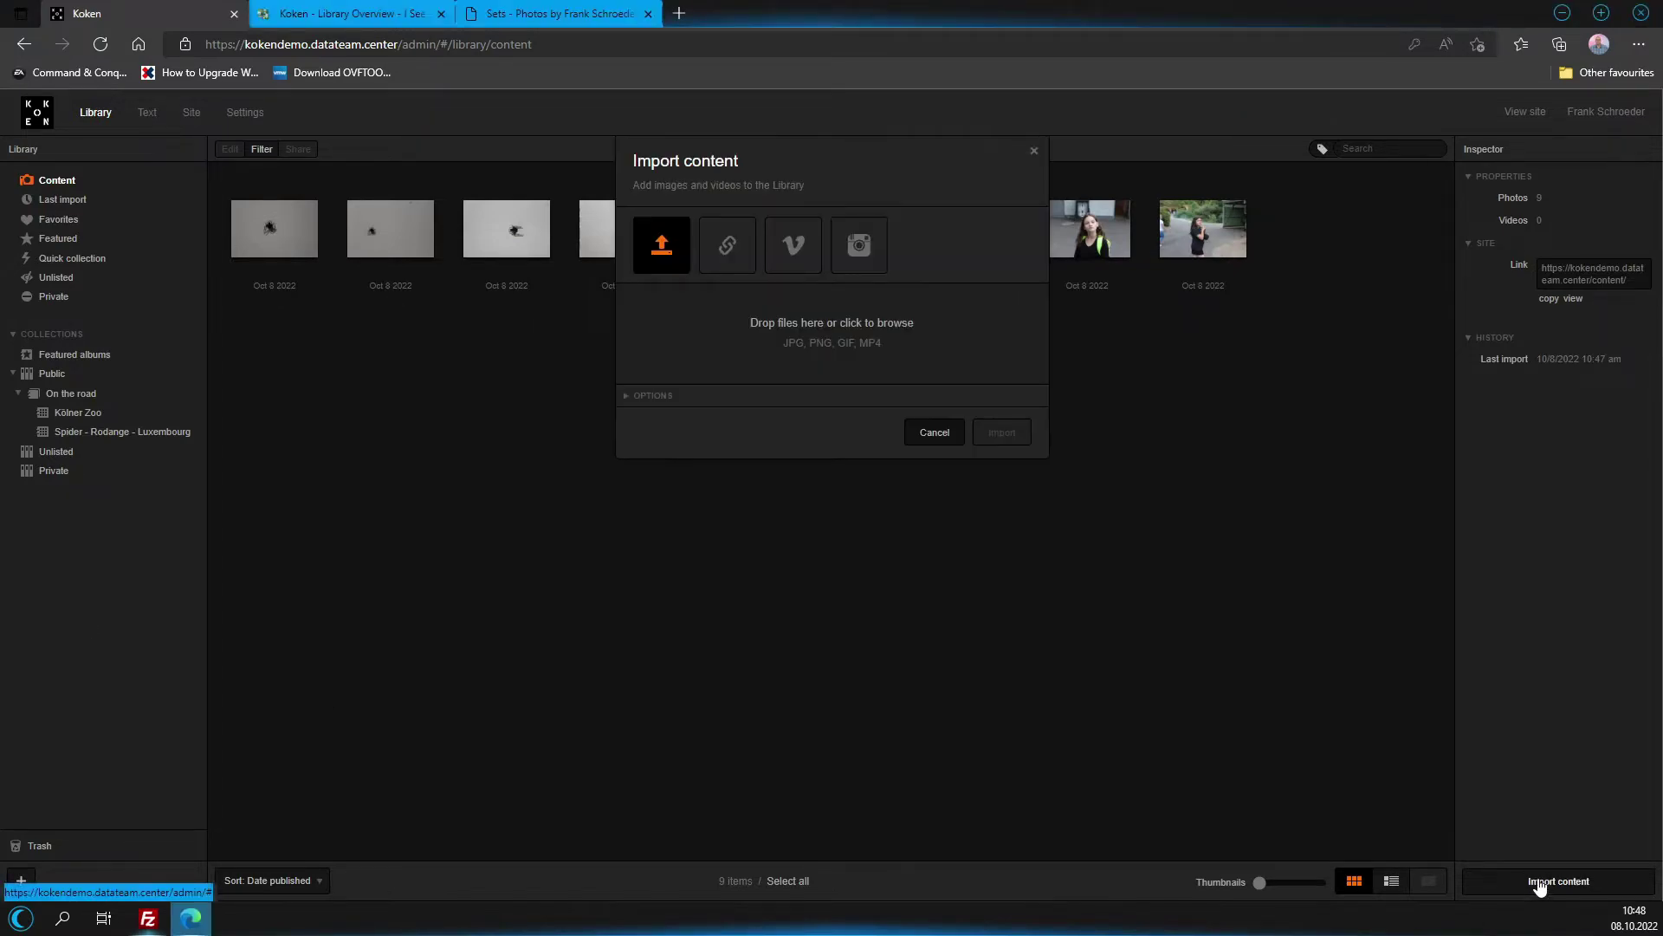
click(934, 433)
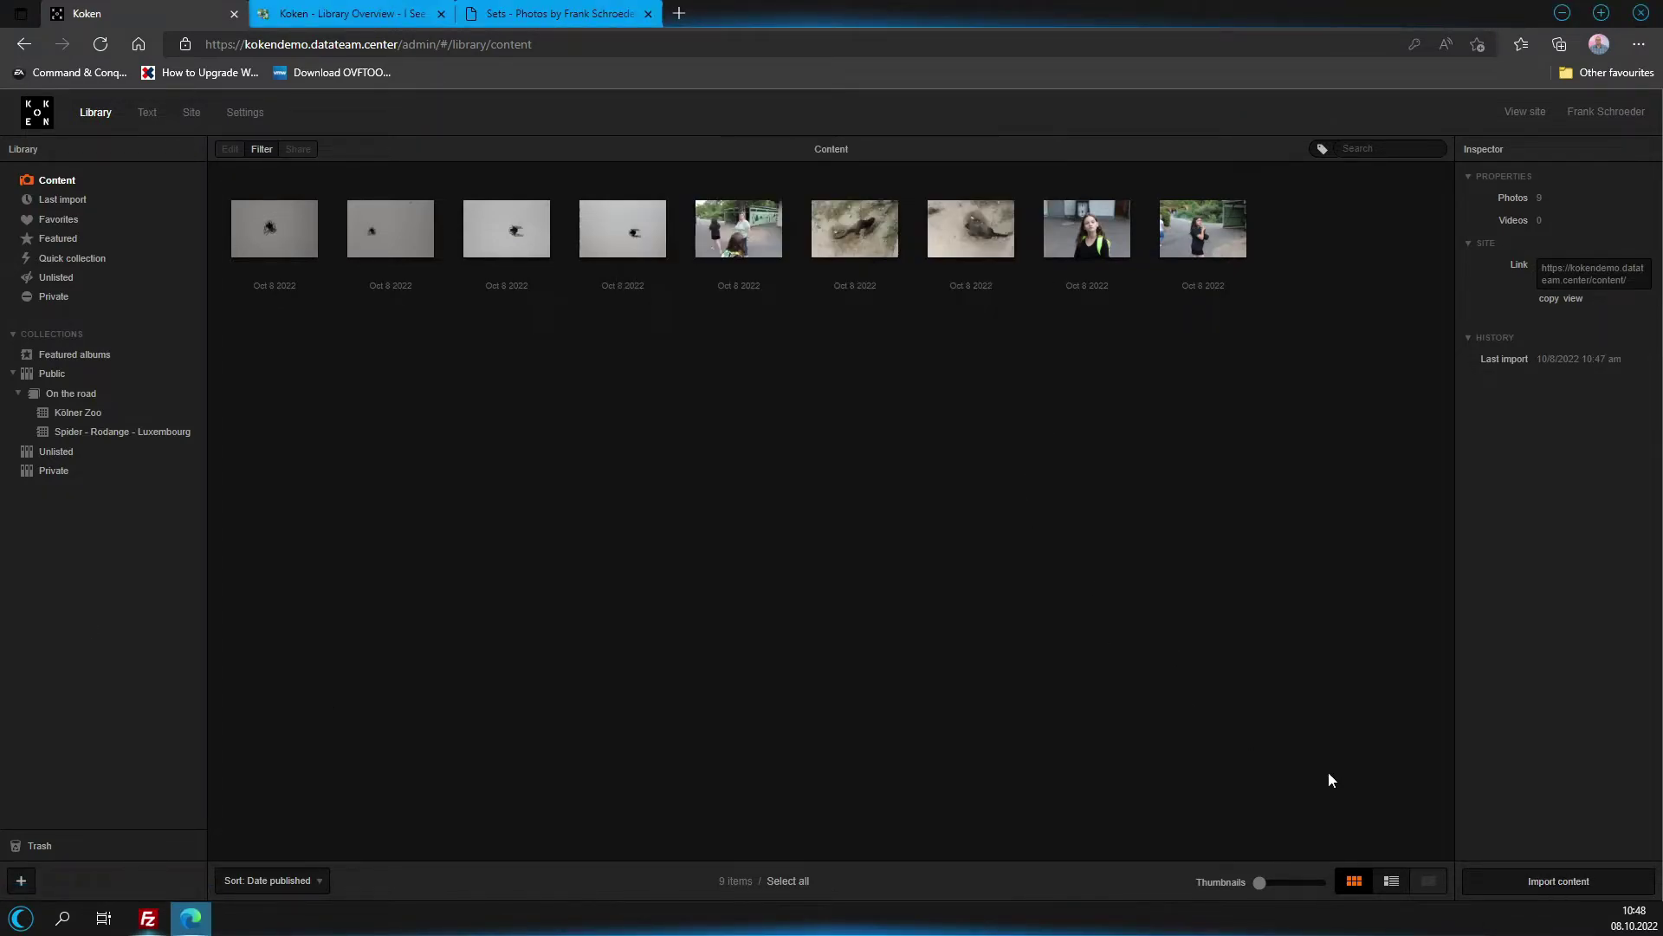
click(1555, 884)
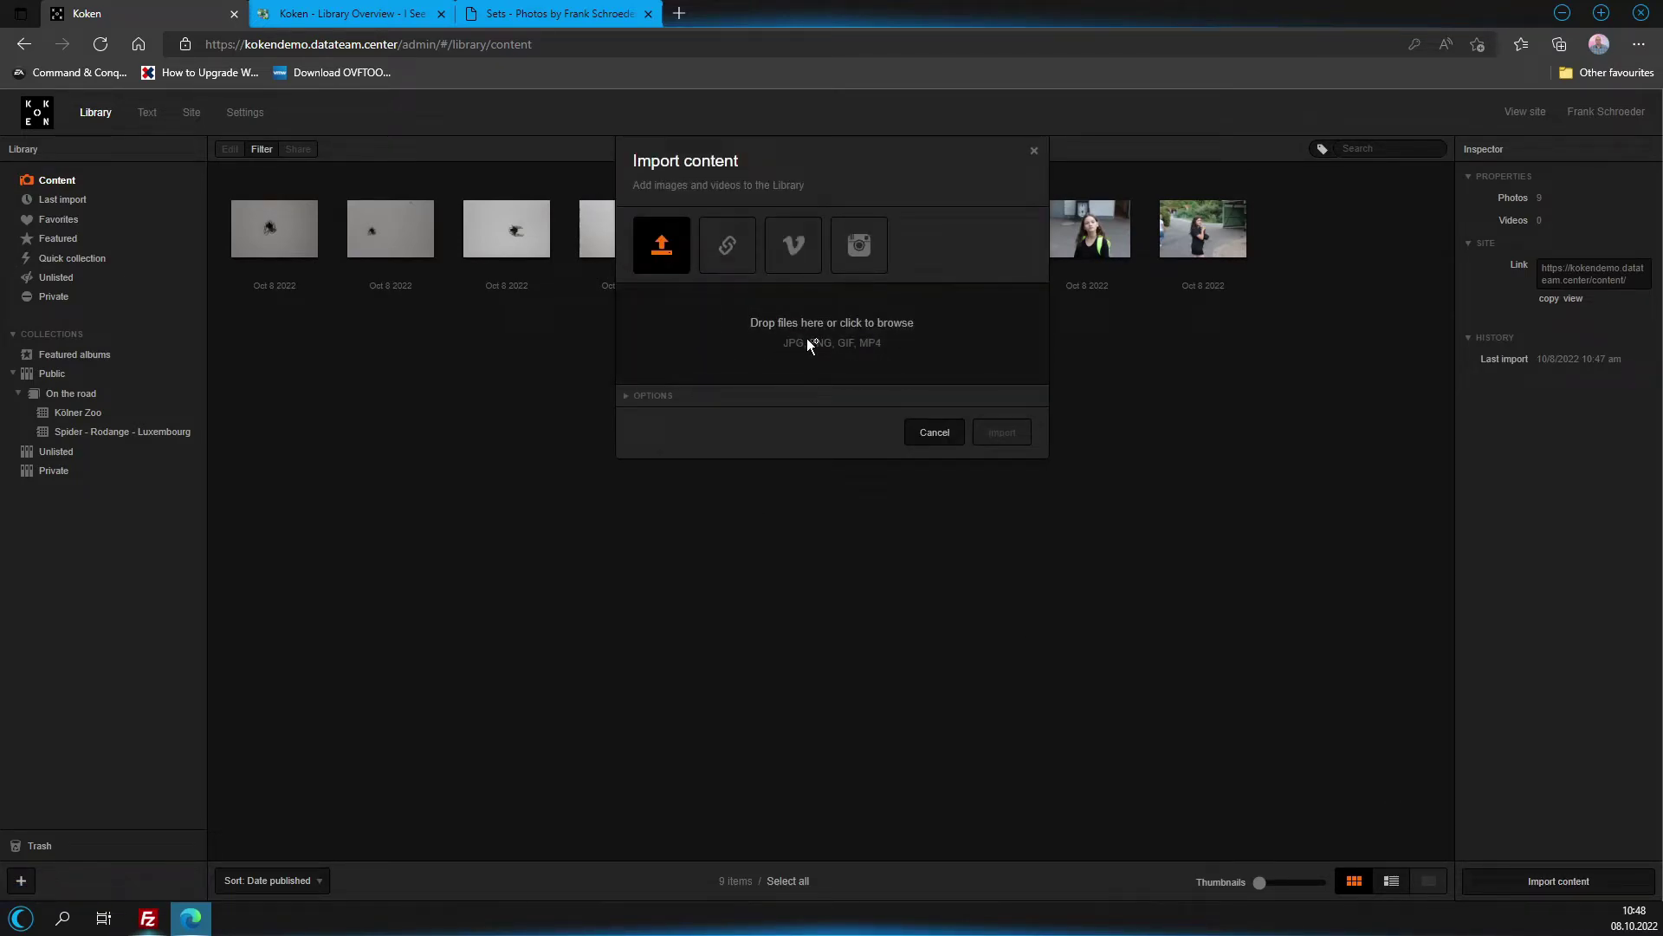
click(724, 249)
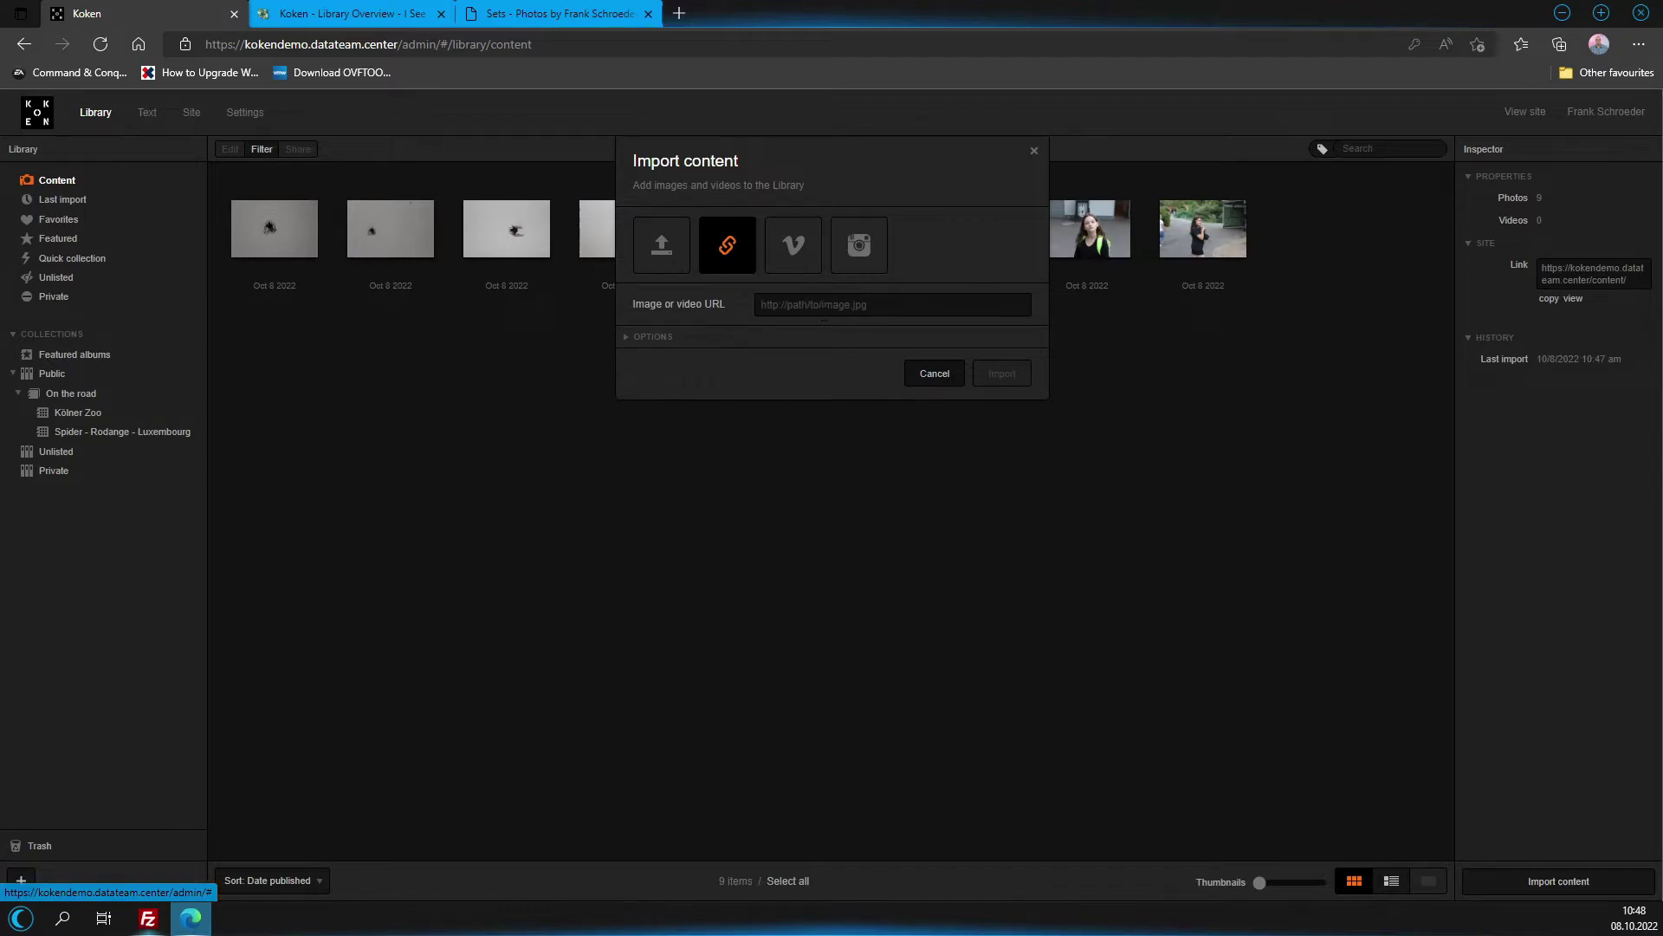
click(631, 338)
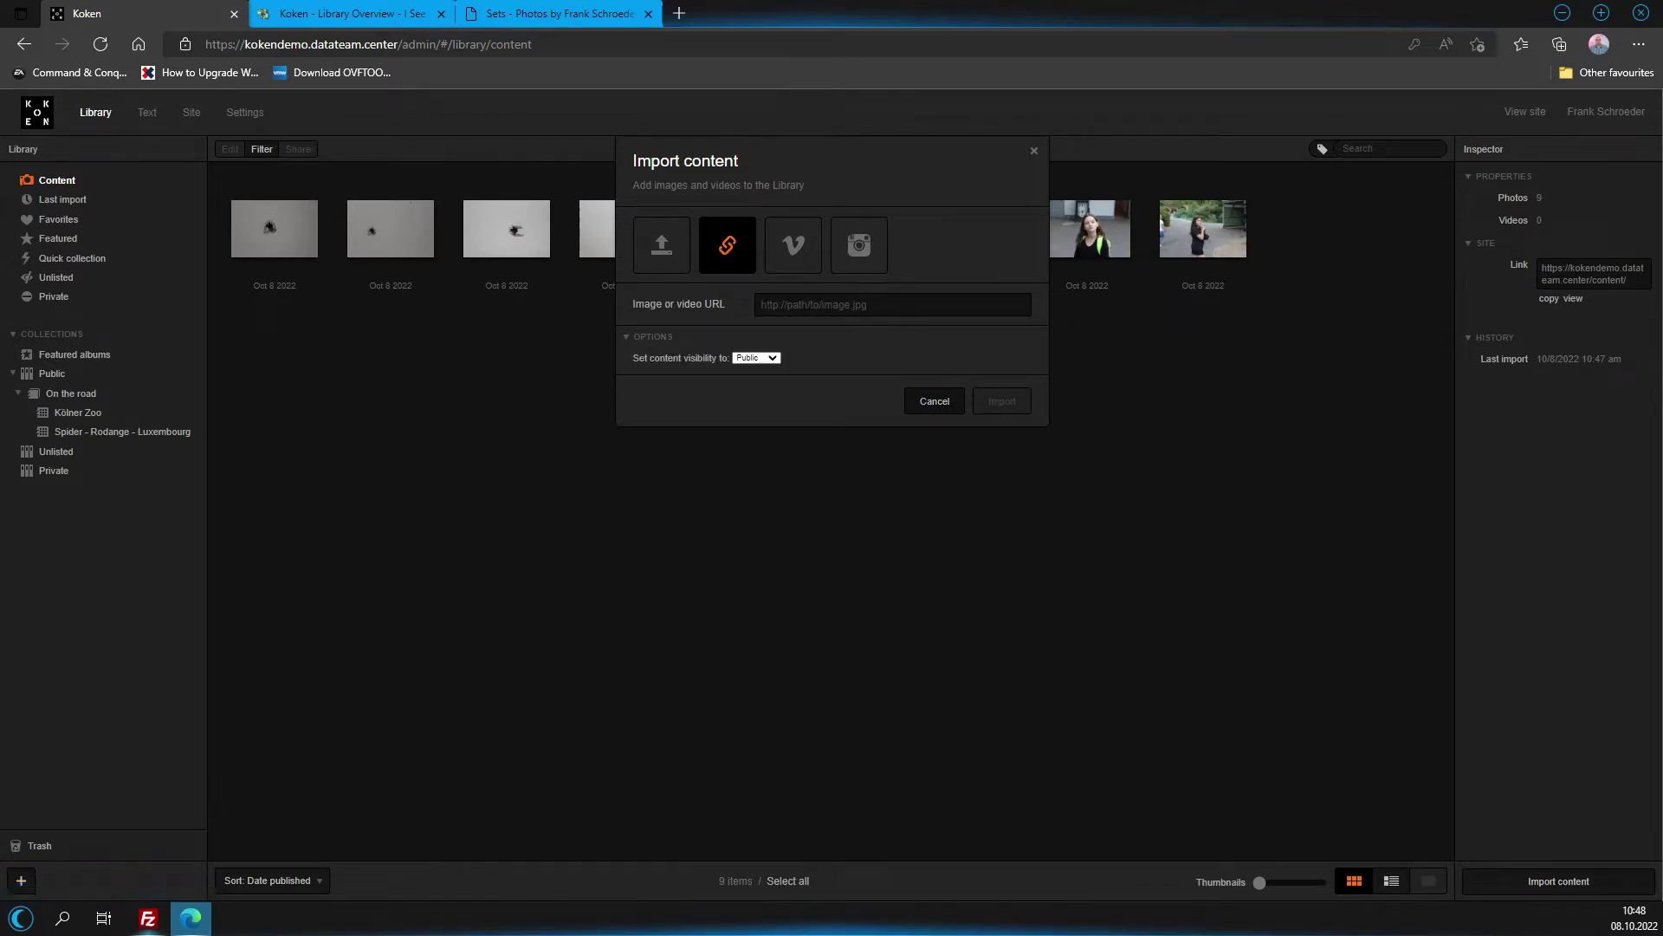
click(797, 250)
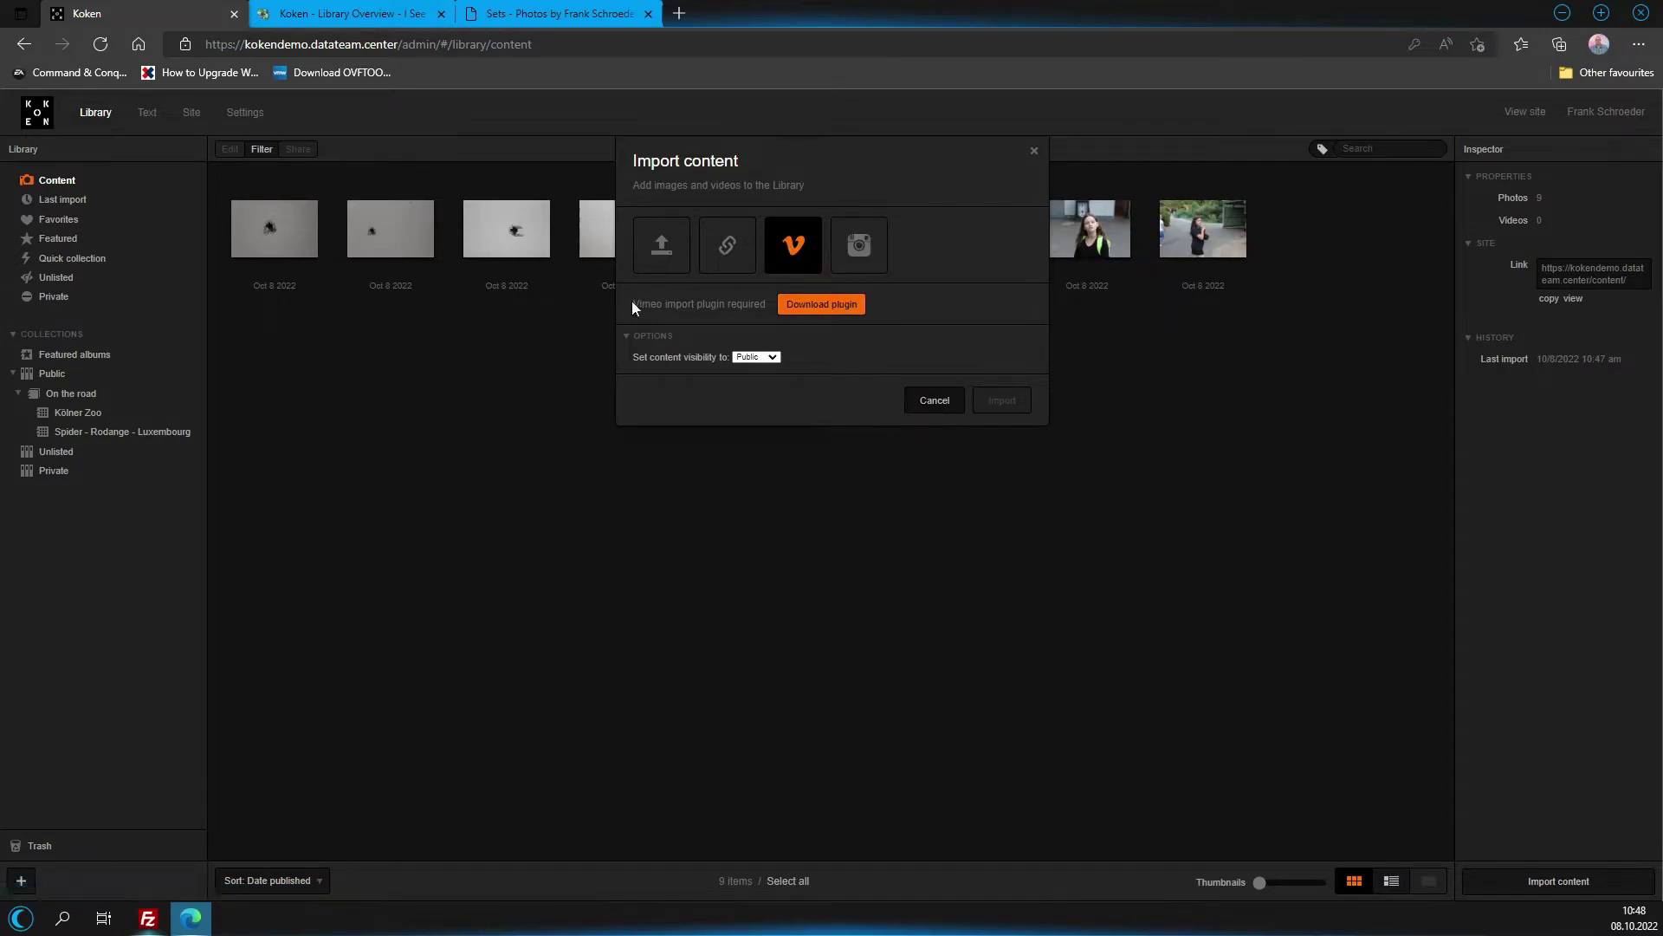
click(849, 263)
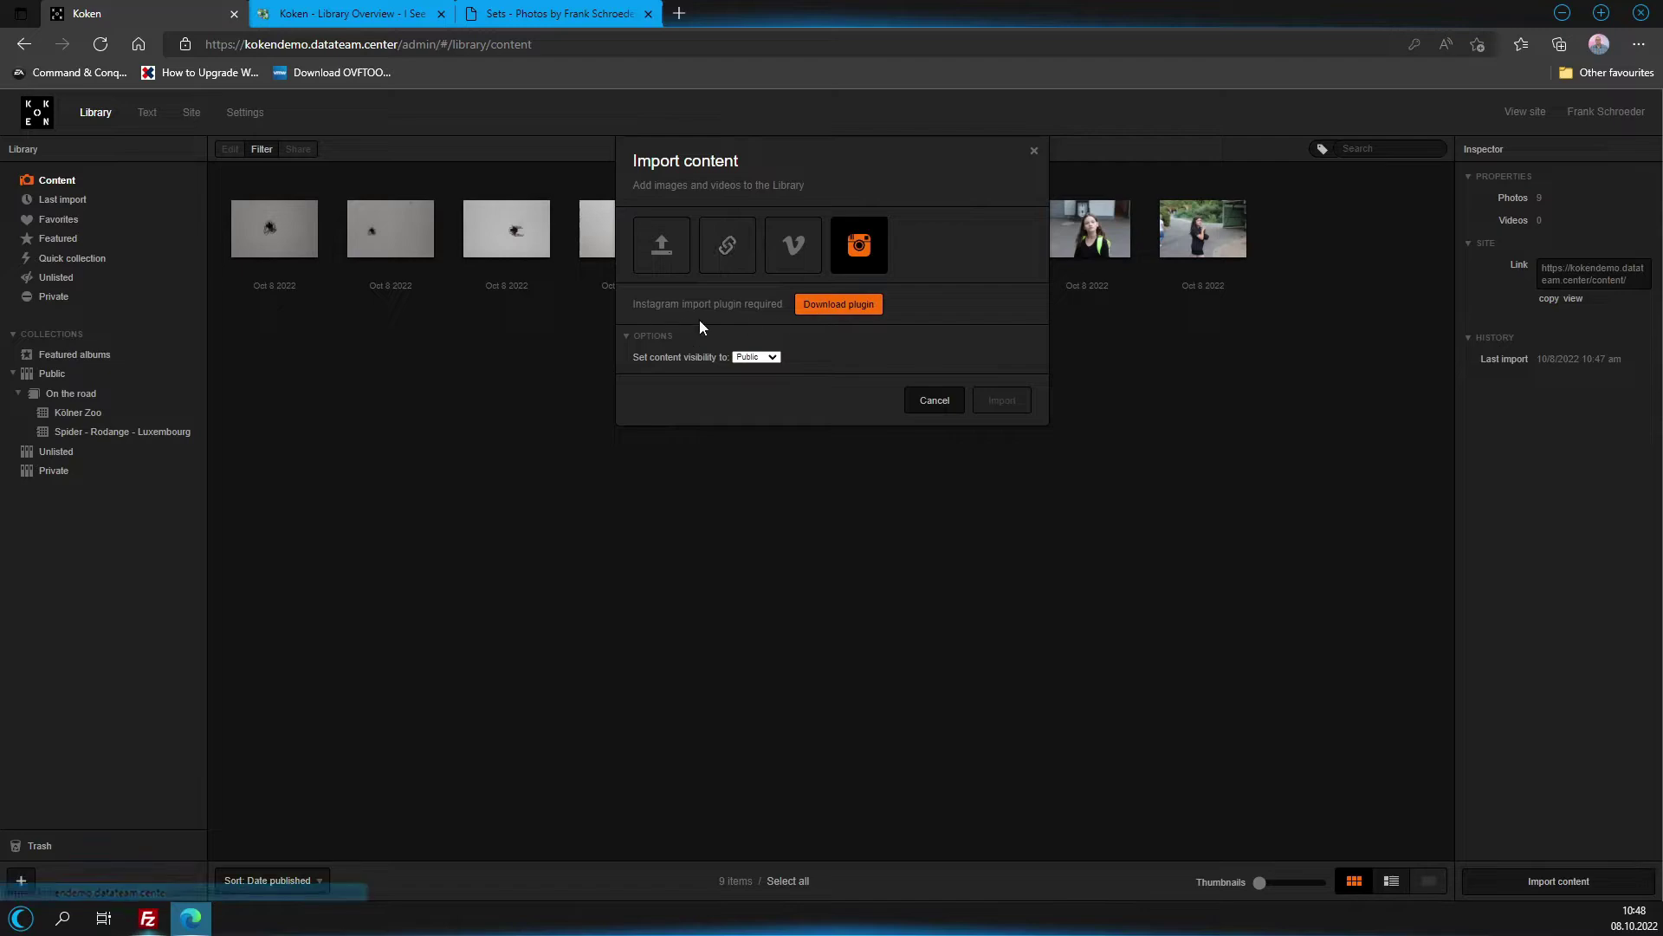
click(802, 245)
click(673, 260)
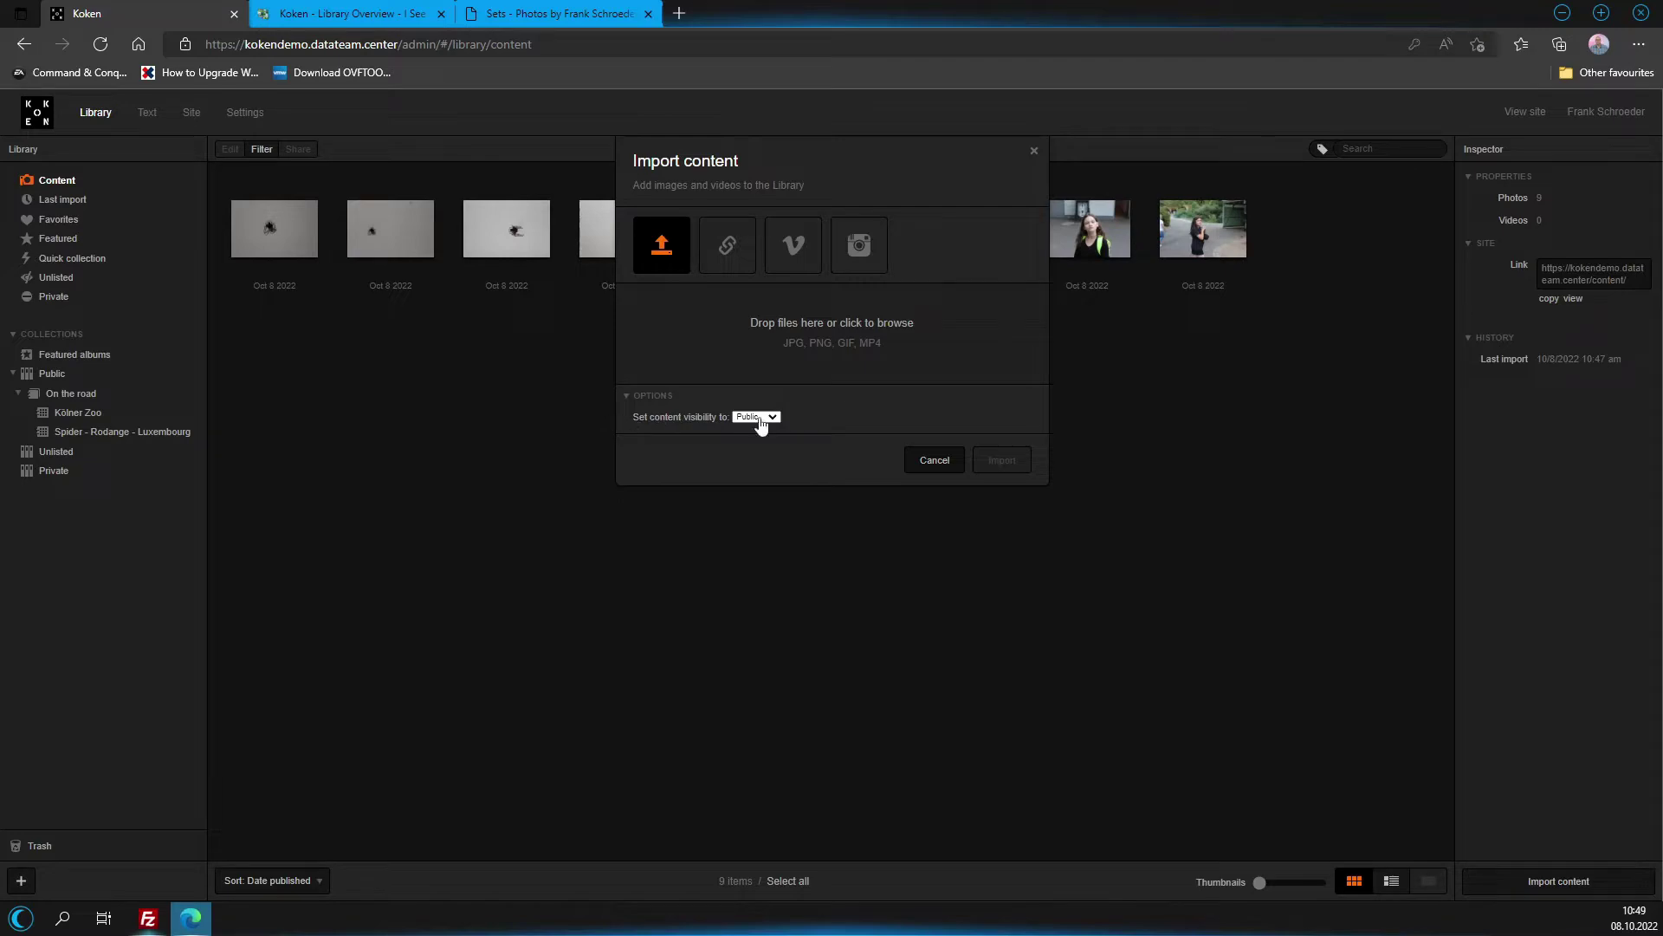
click(934, 460)
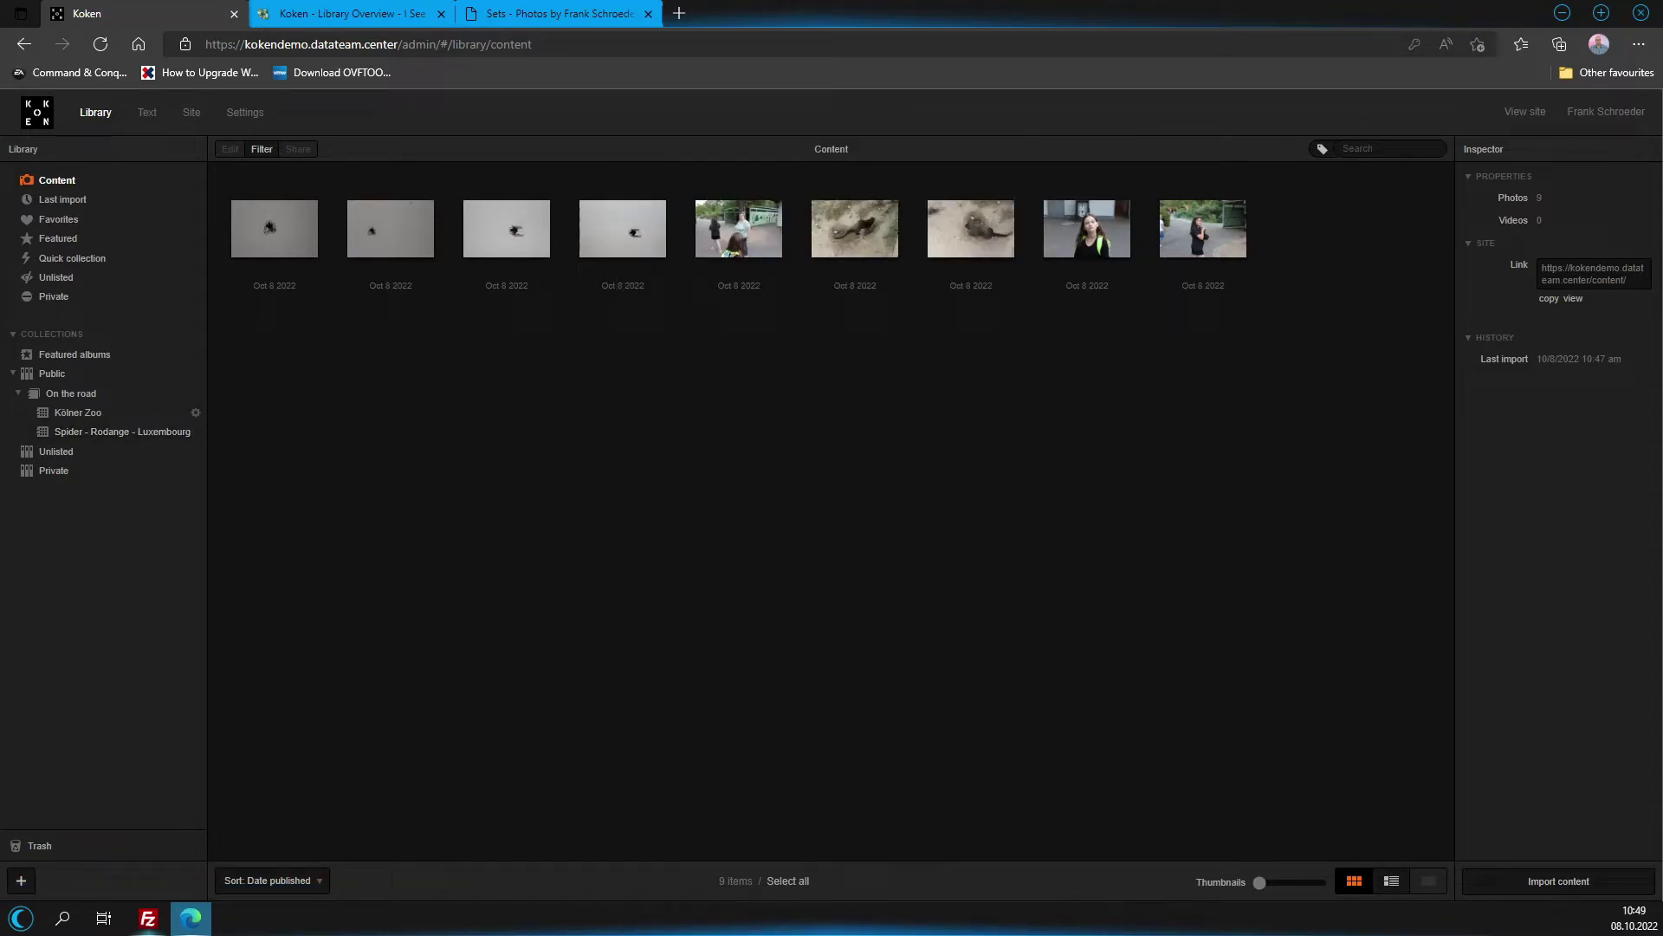
Upload one more spider photo directly into the library's Content, and compare the Content and Unlisted views.
drag(399, 445, 398, 451)
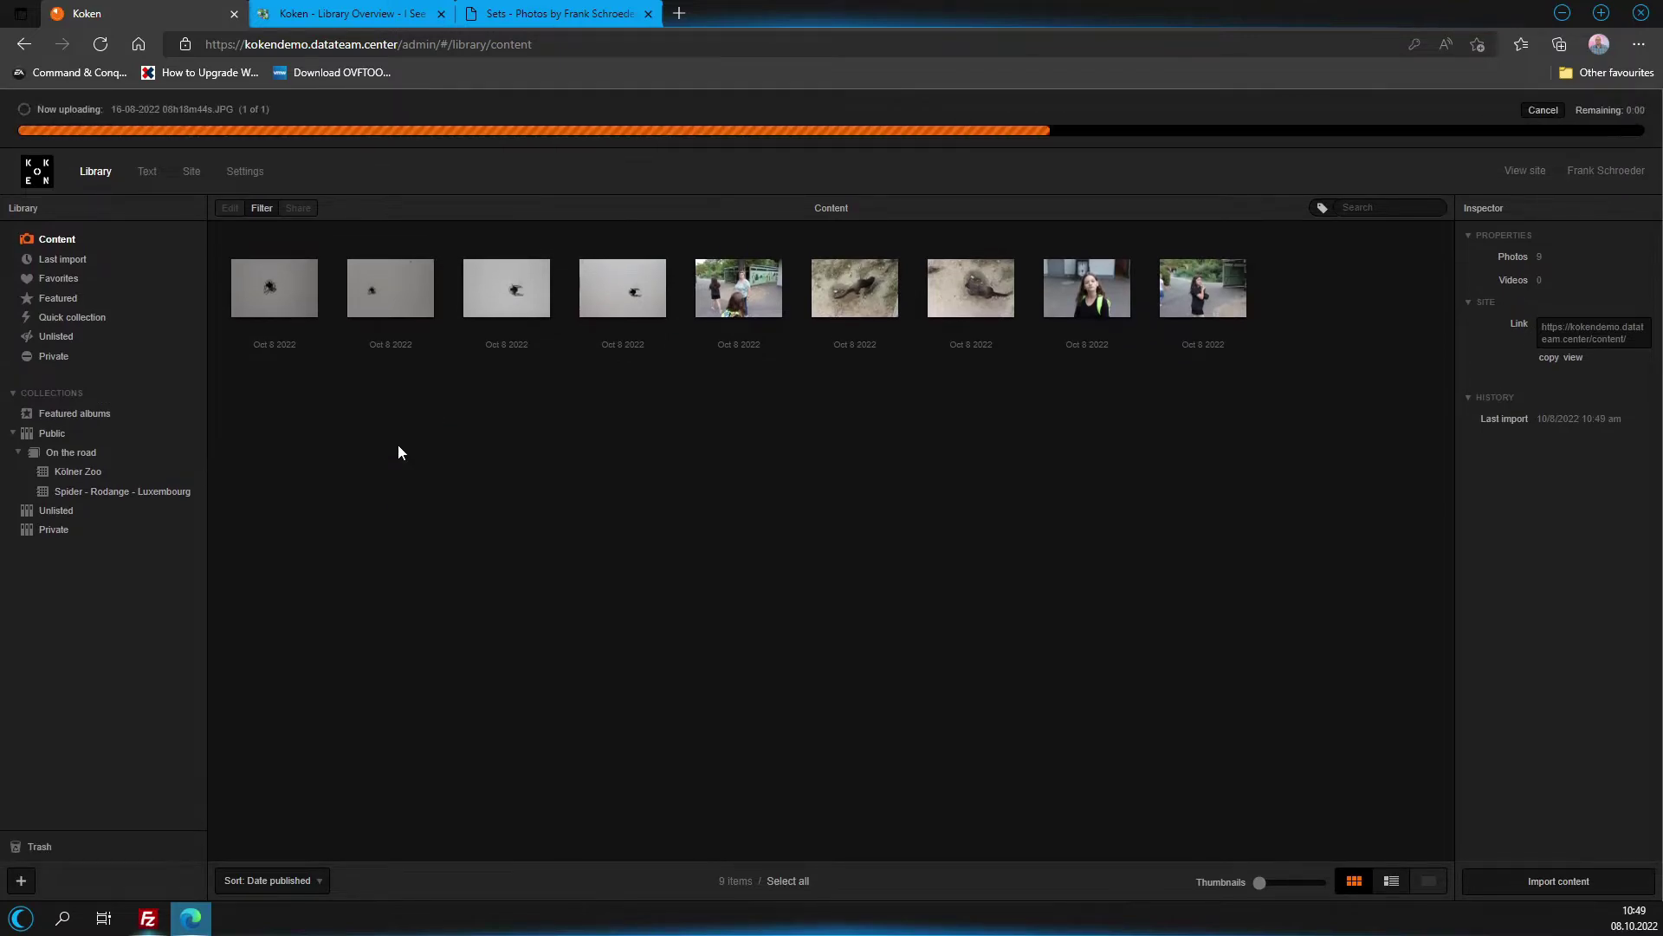
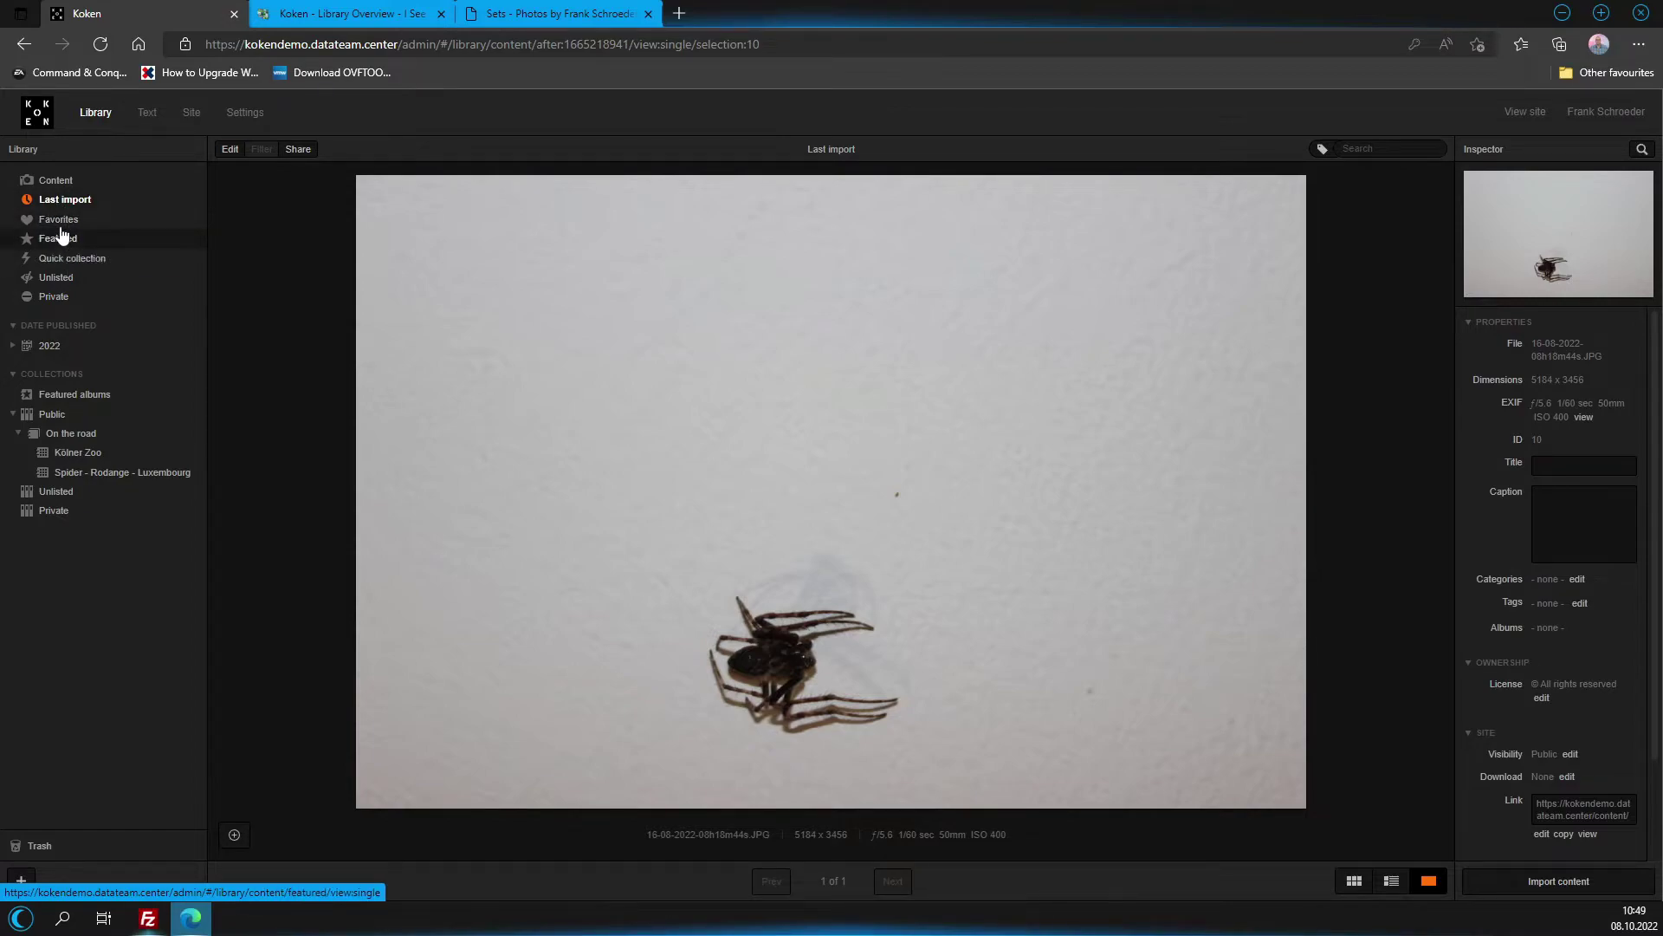
click(57, 278)
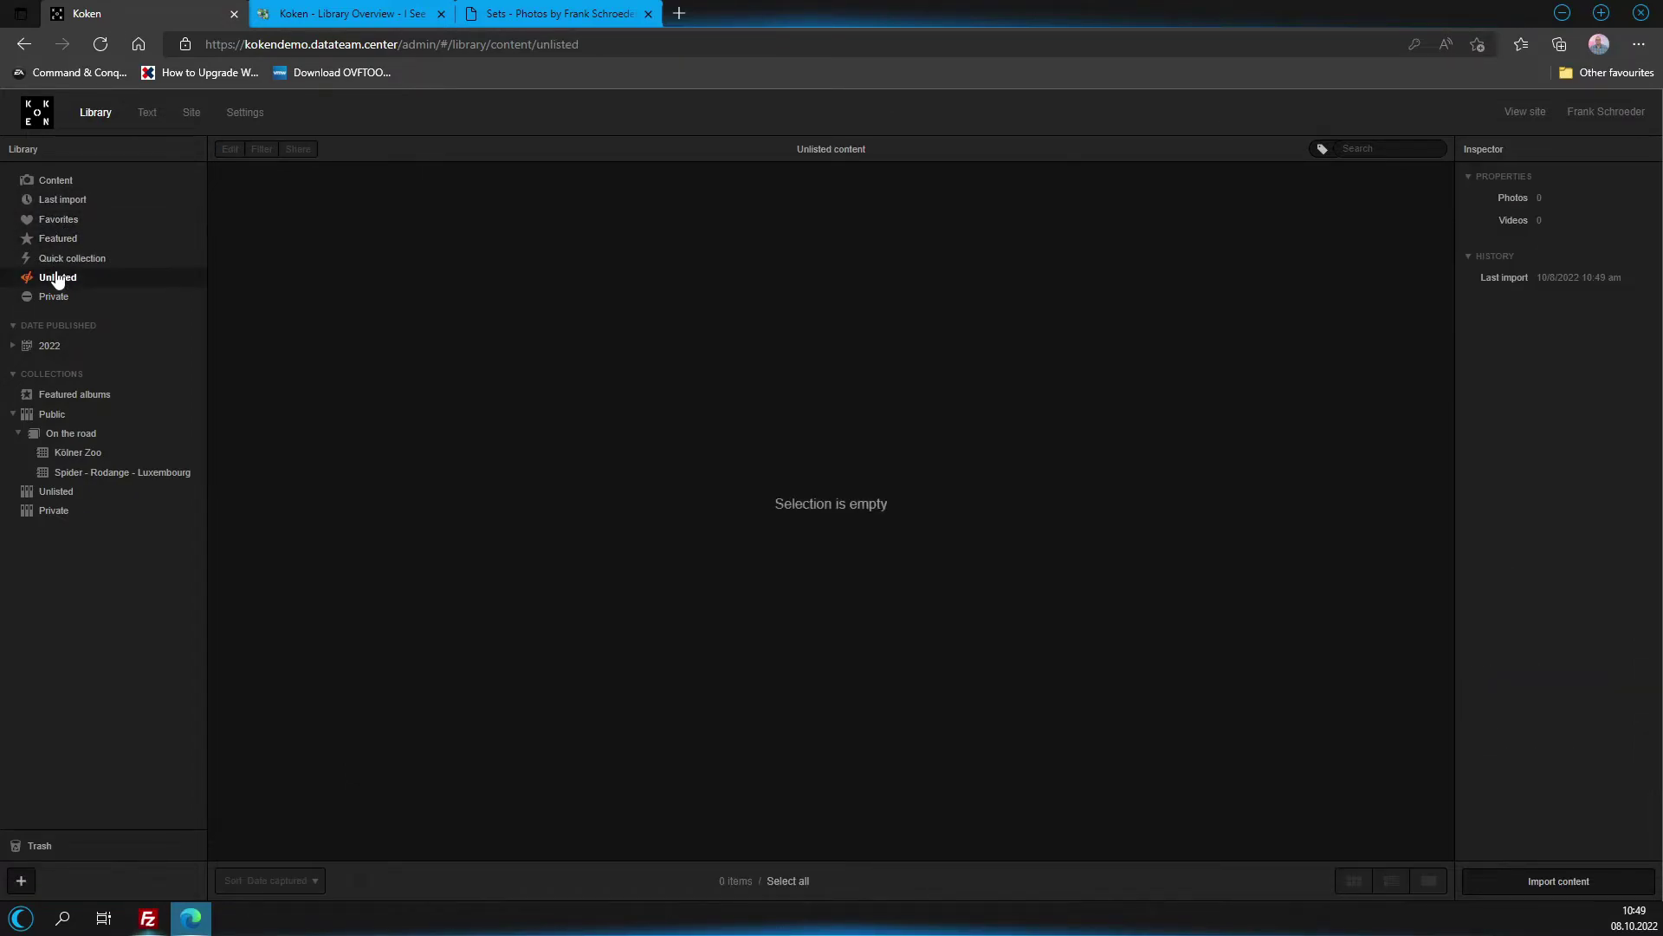
click(57, 180)
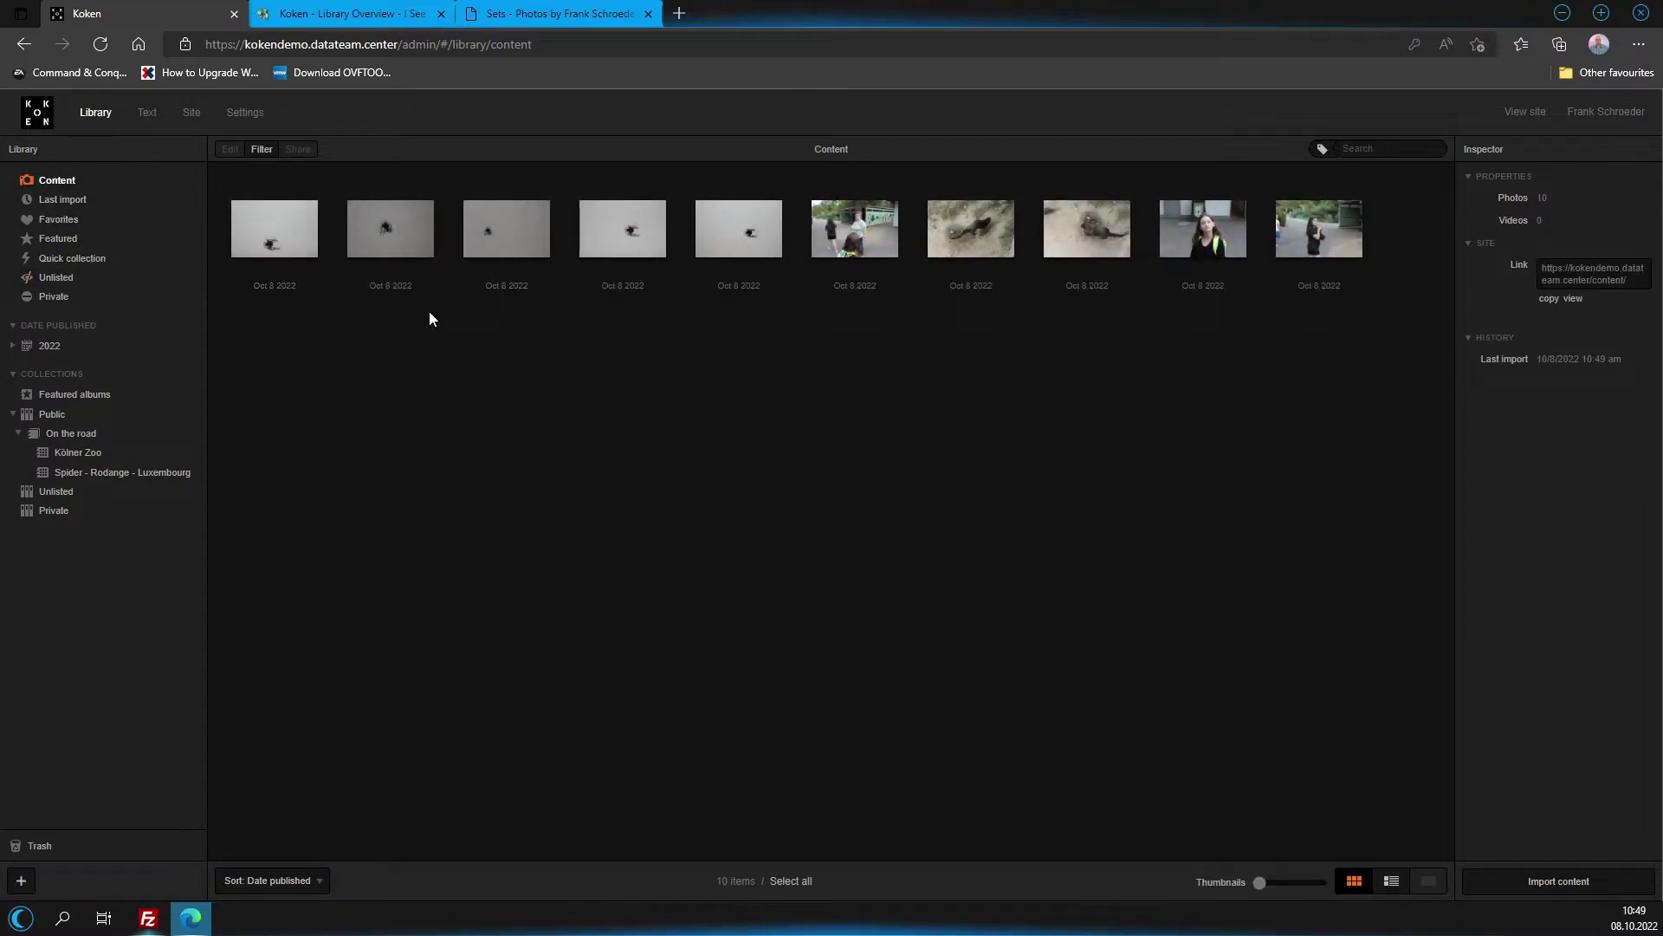
click(76, 277)
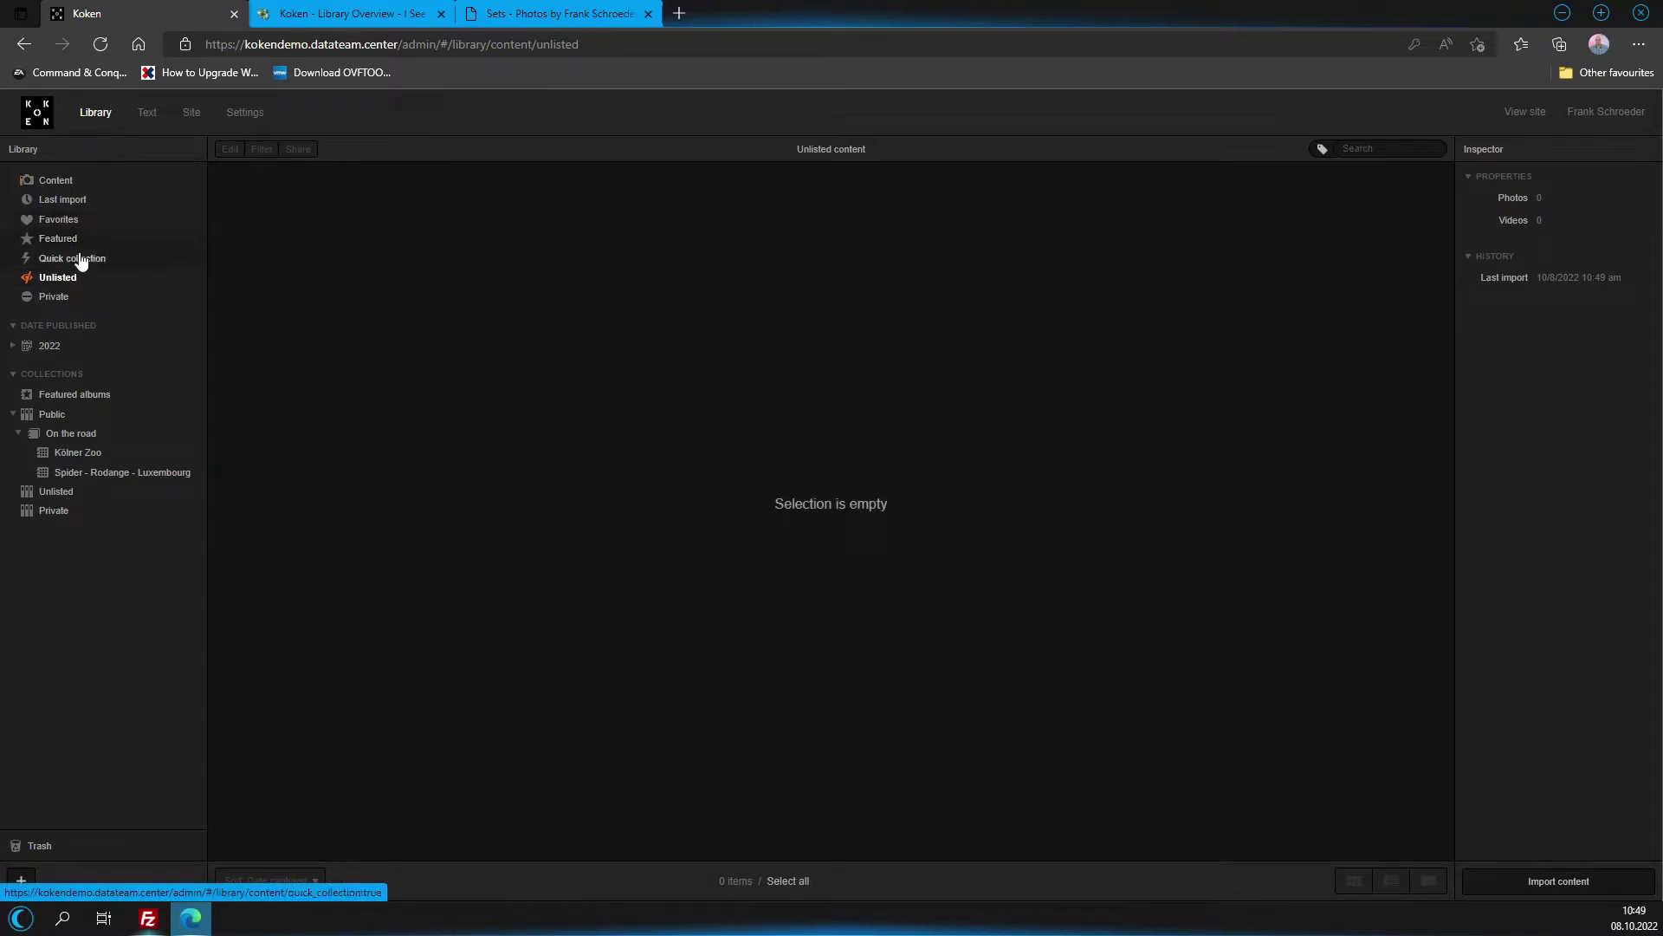
click(78, 473)
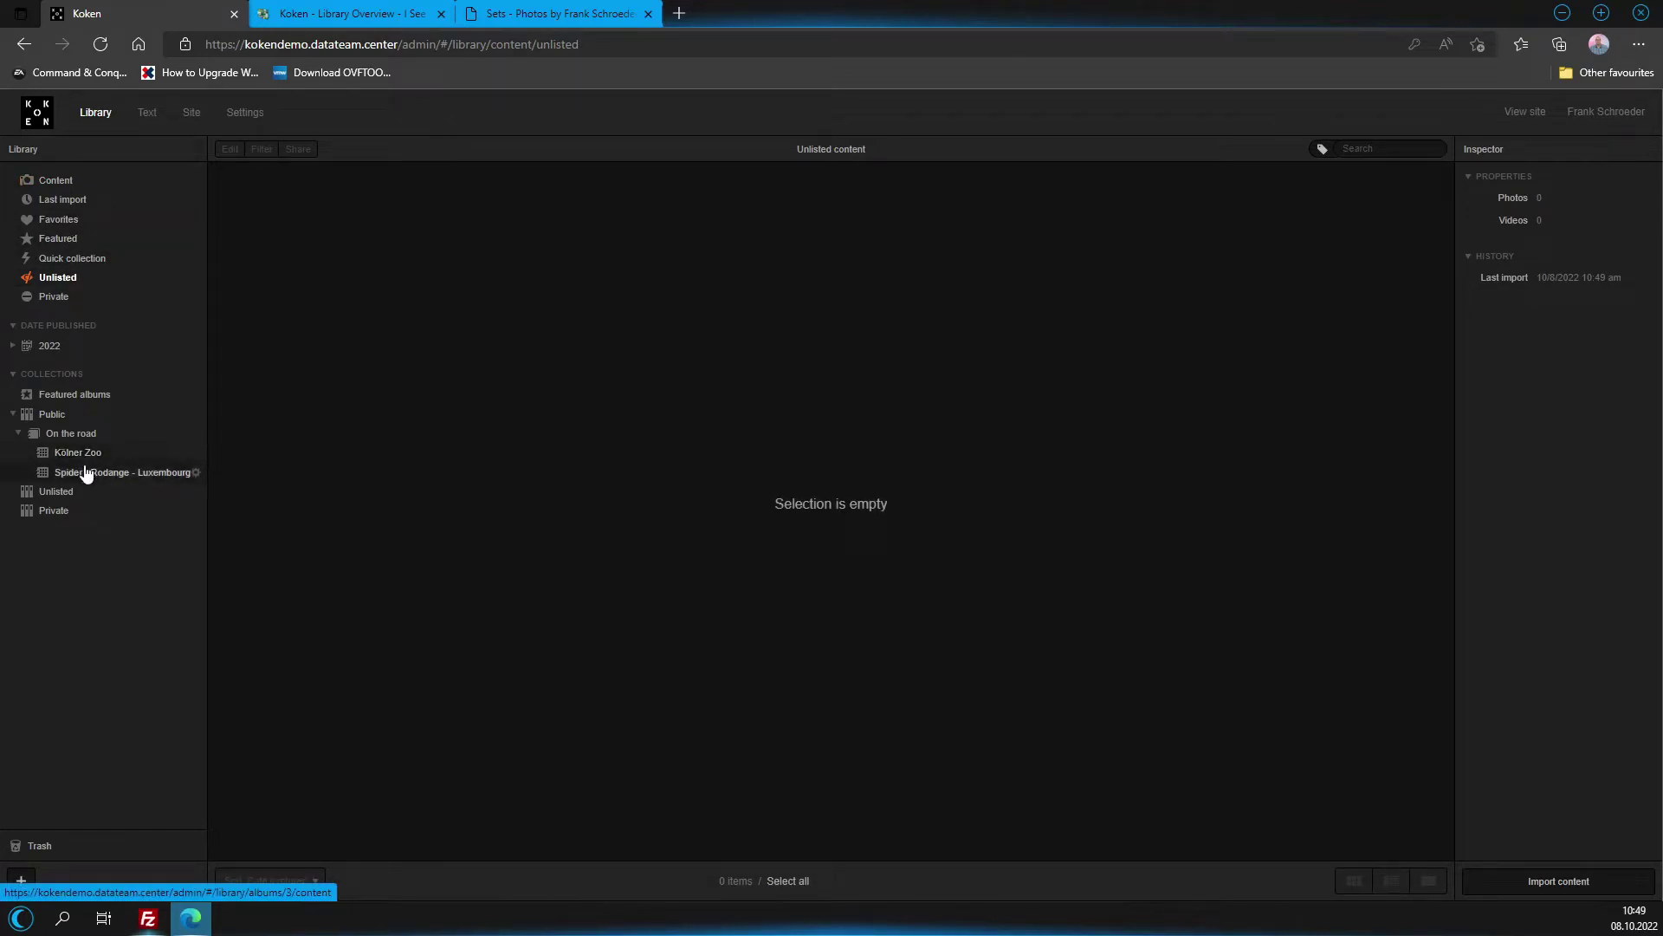
click(95, 454)
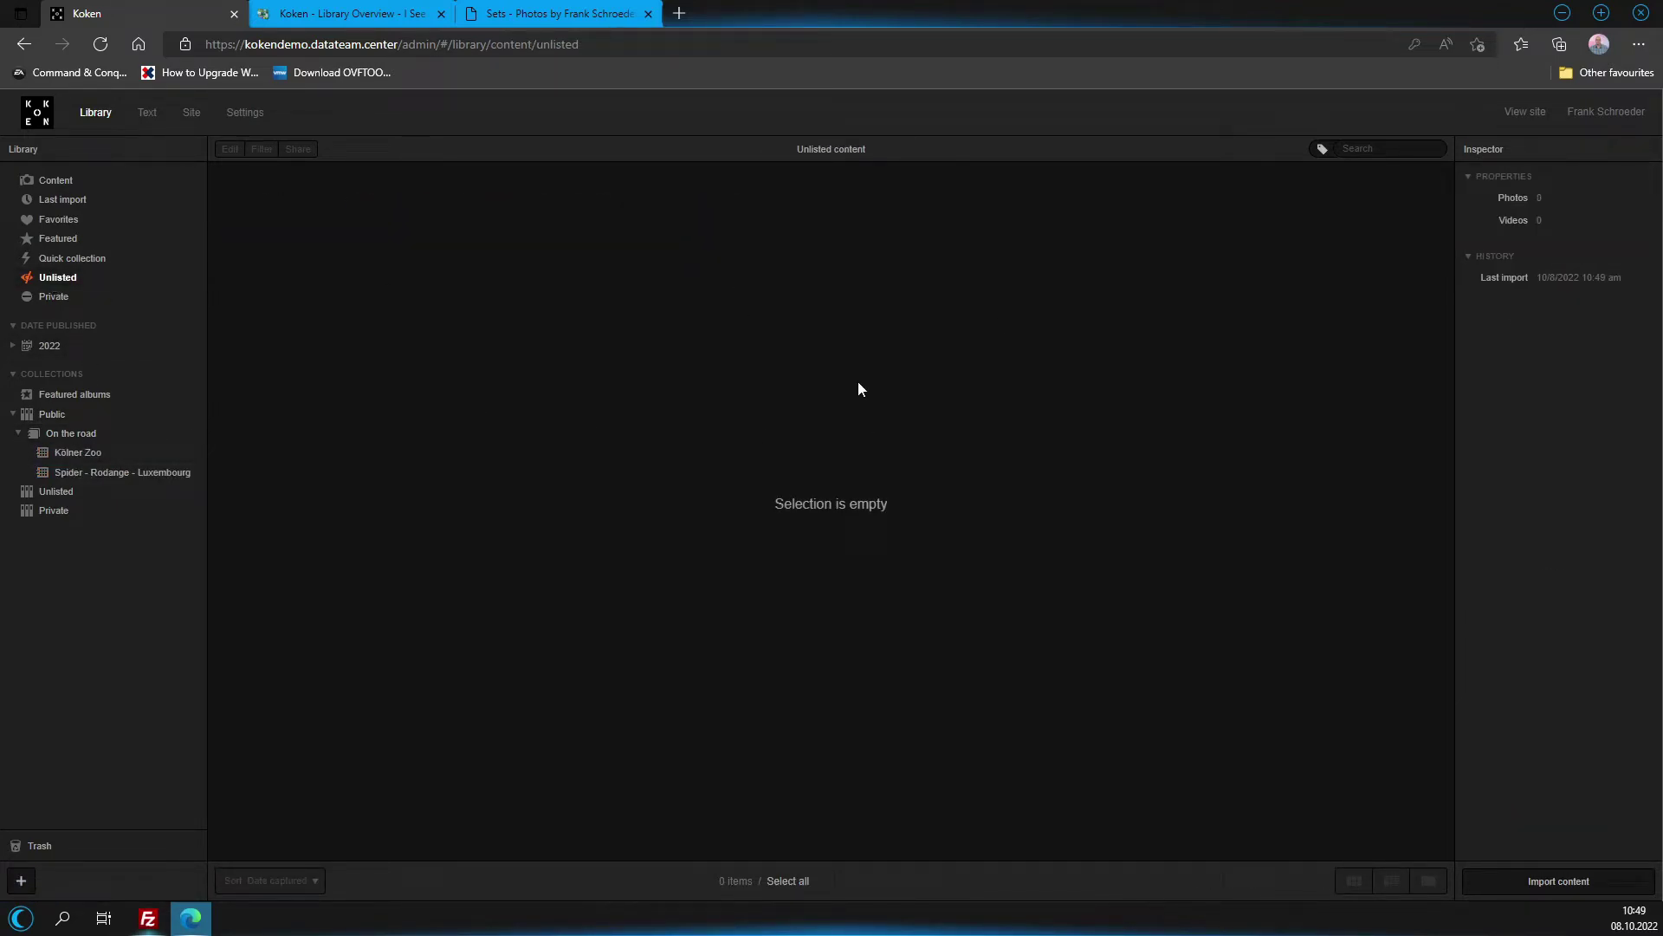
click(54, 181)
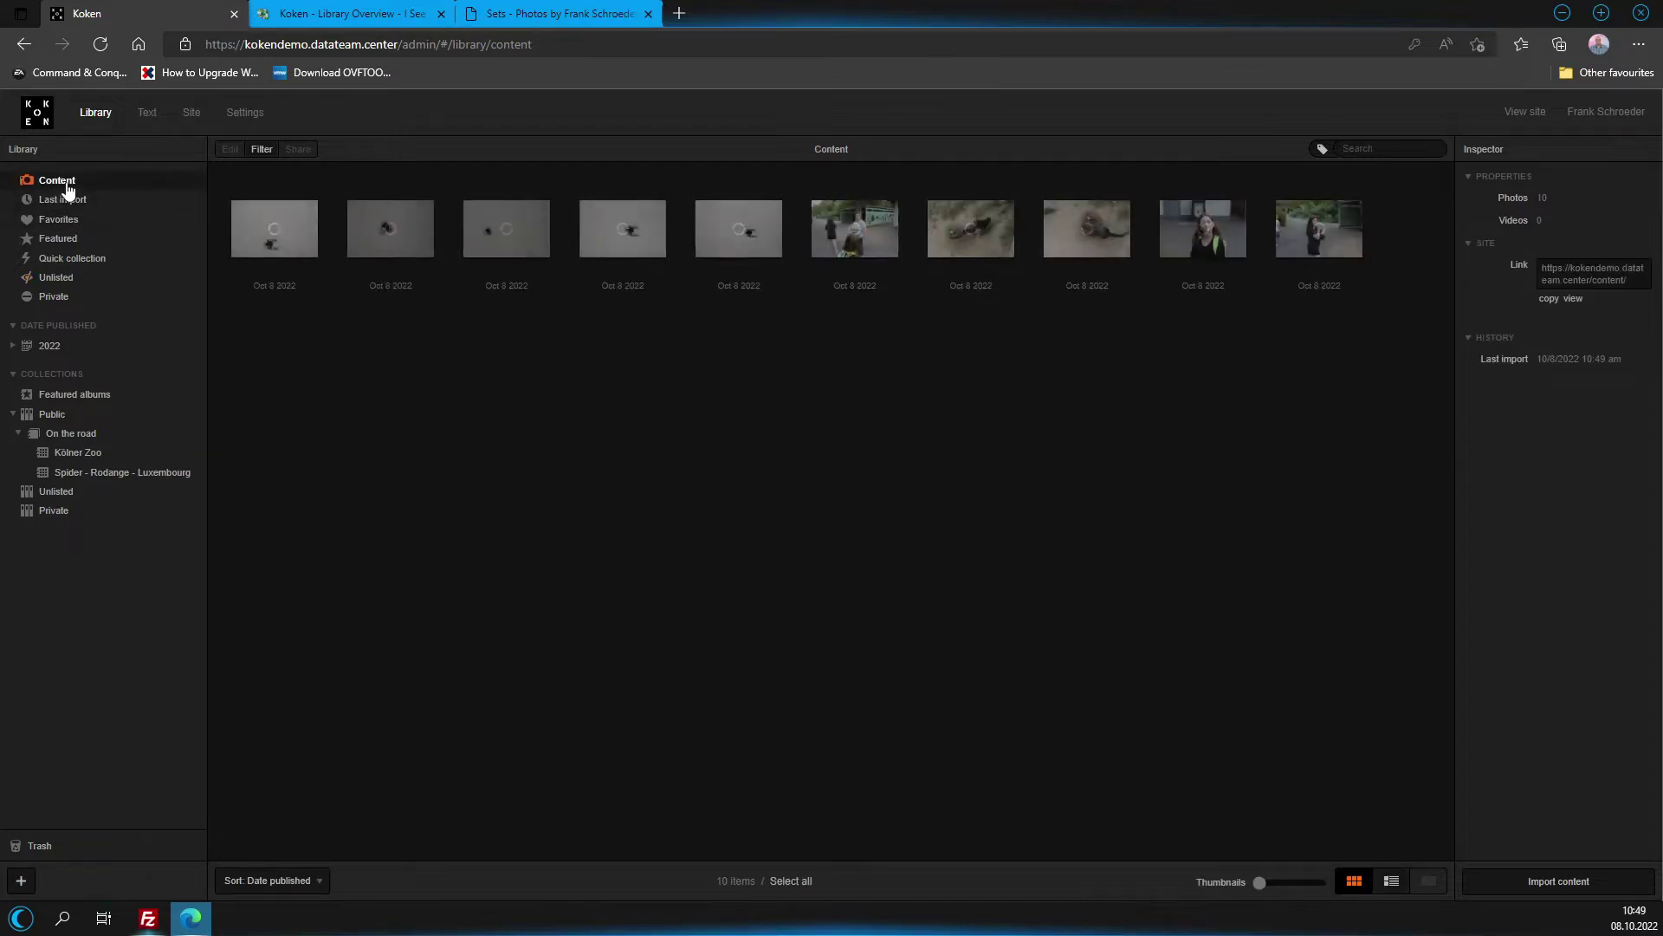
Add the photo from the last import to the Spider - Rodange - Luxembourg album and open that album.
click(64, 201)
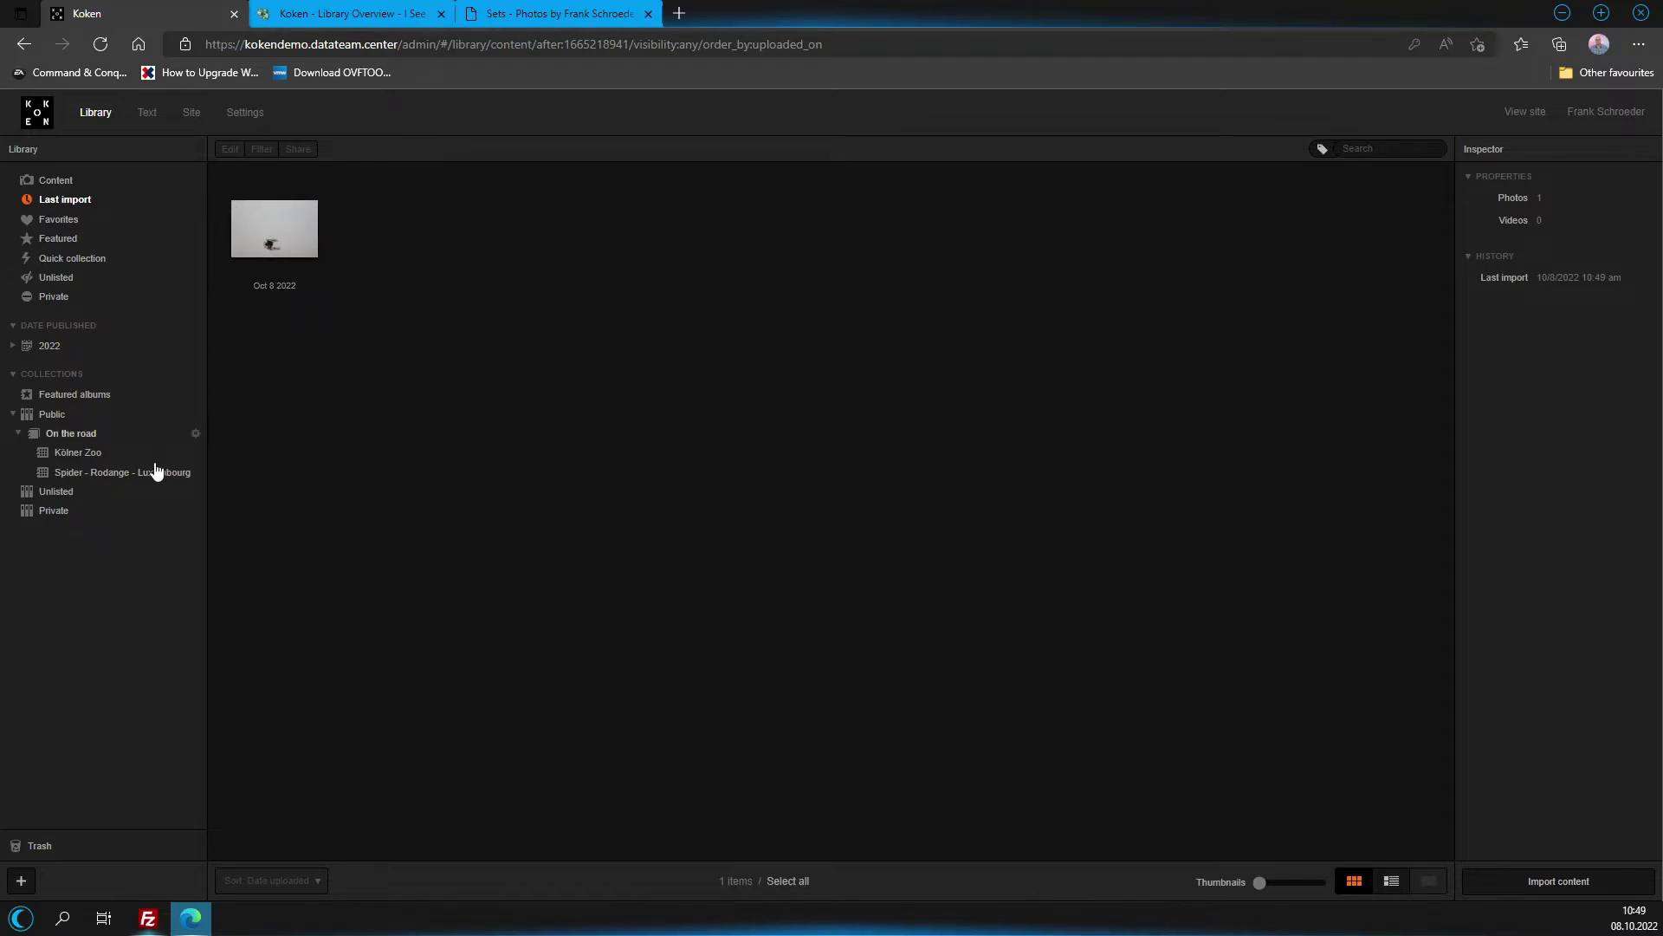
right_click(278, 239)
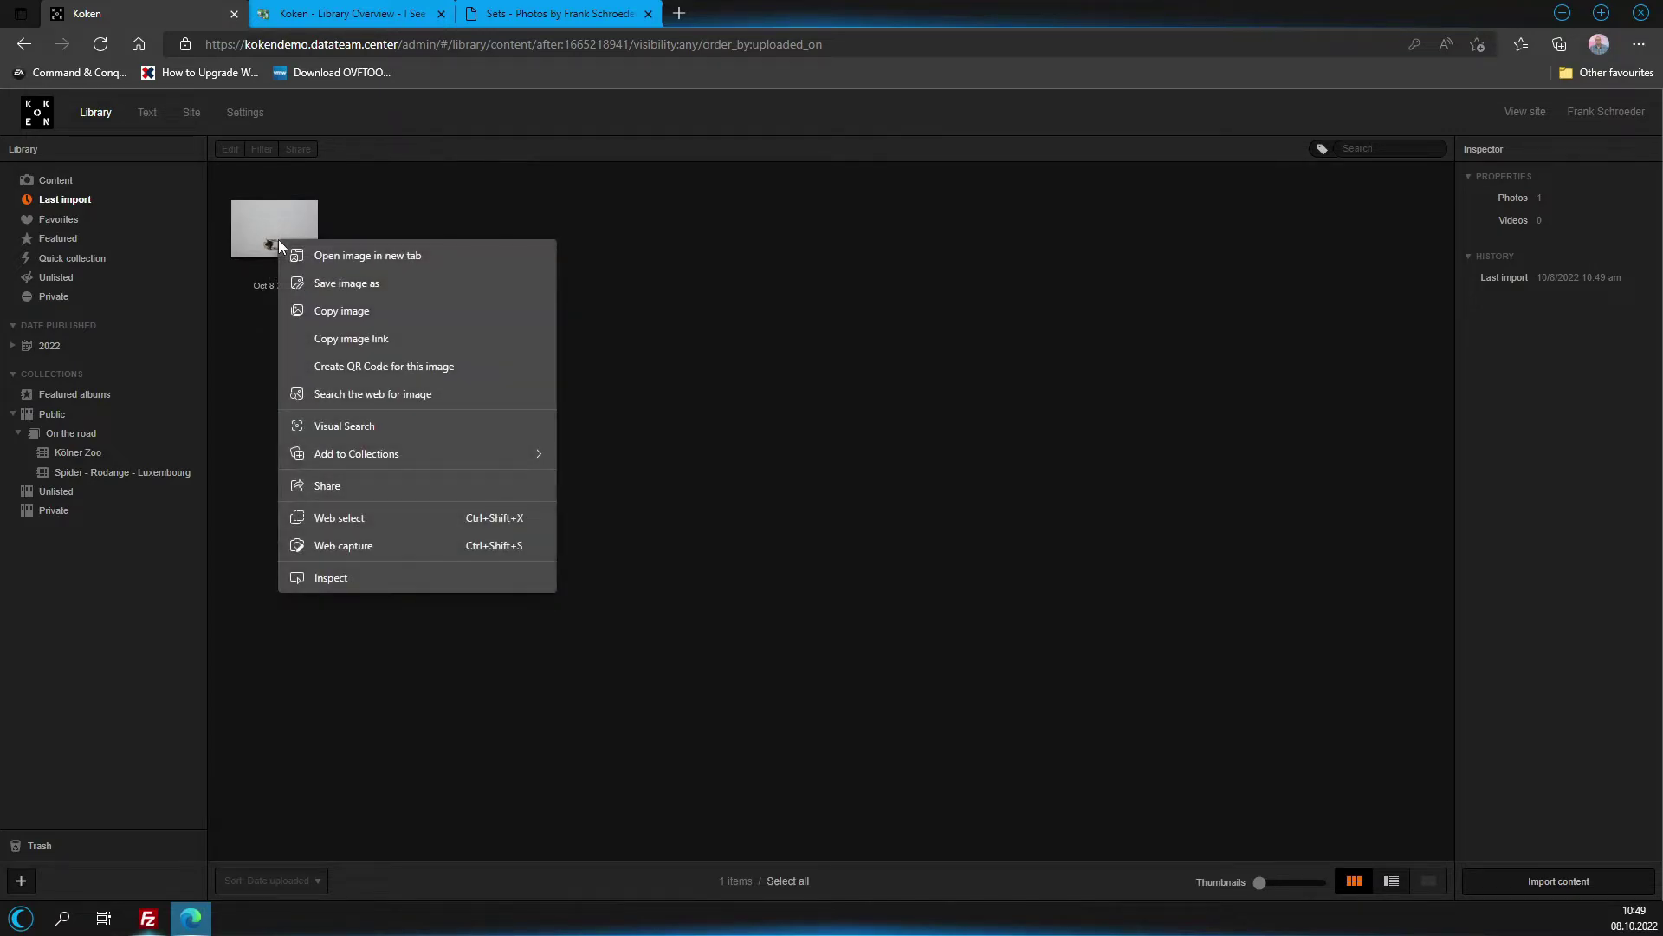
key(Escape)
click(265, 227)
right_click(262, 216)
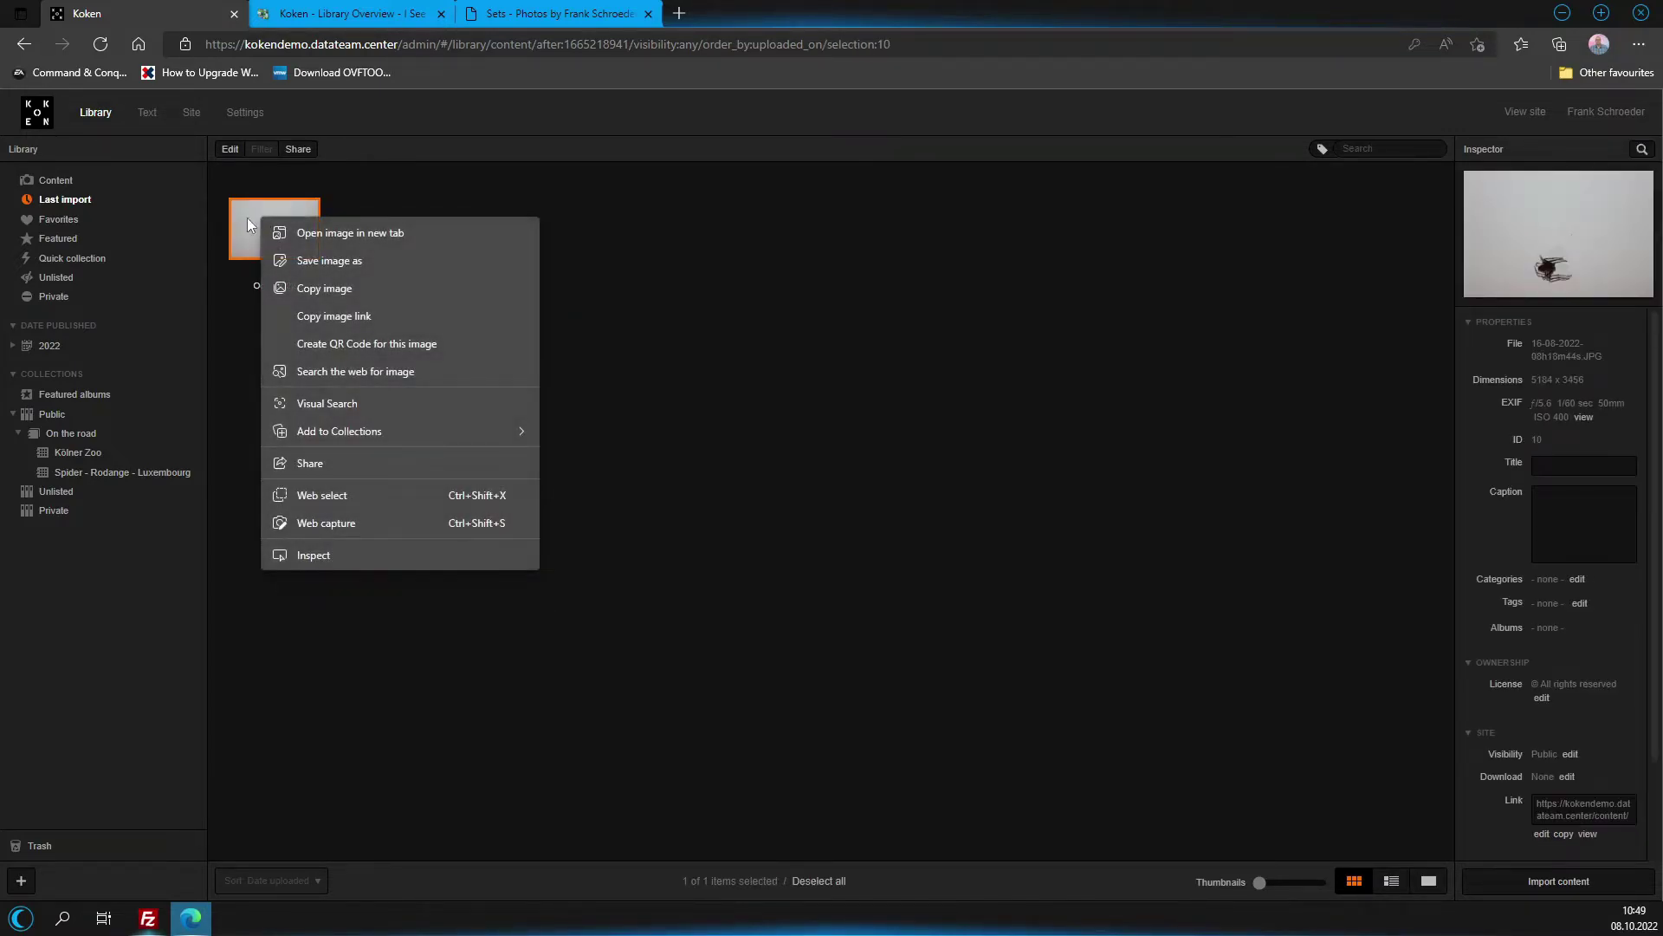
key(Escape)
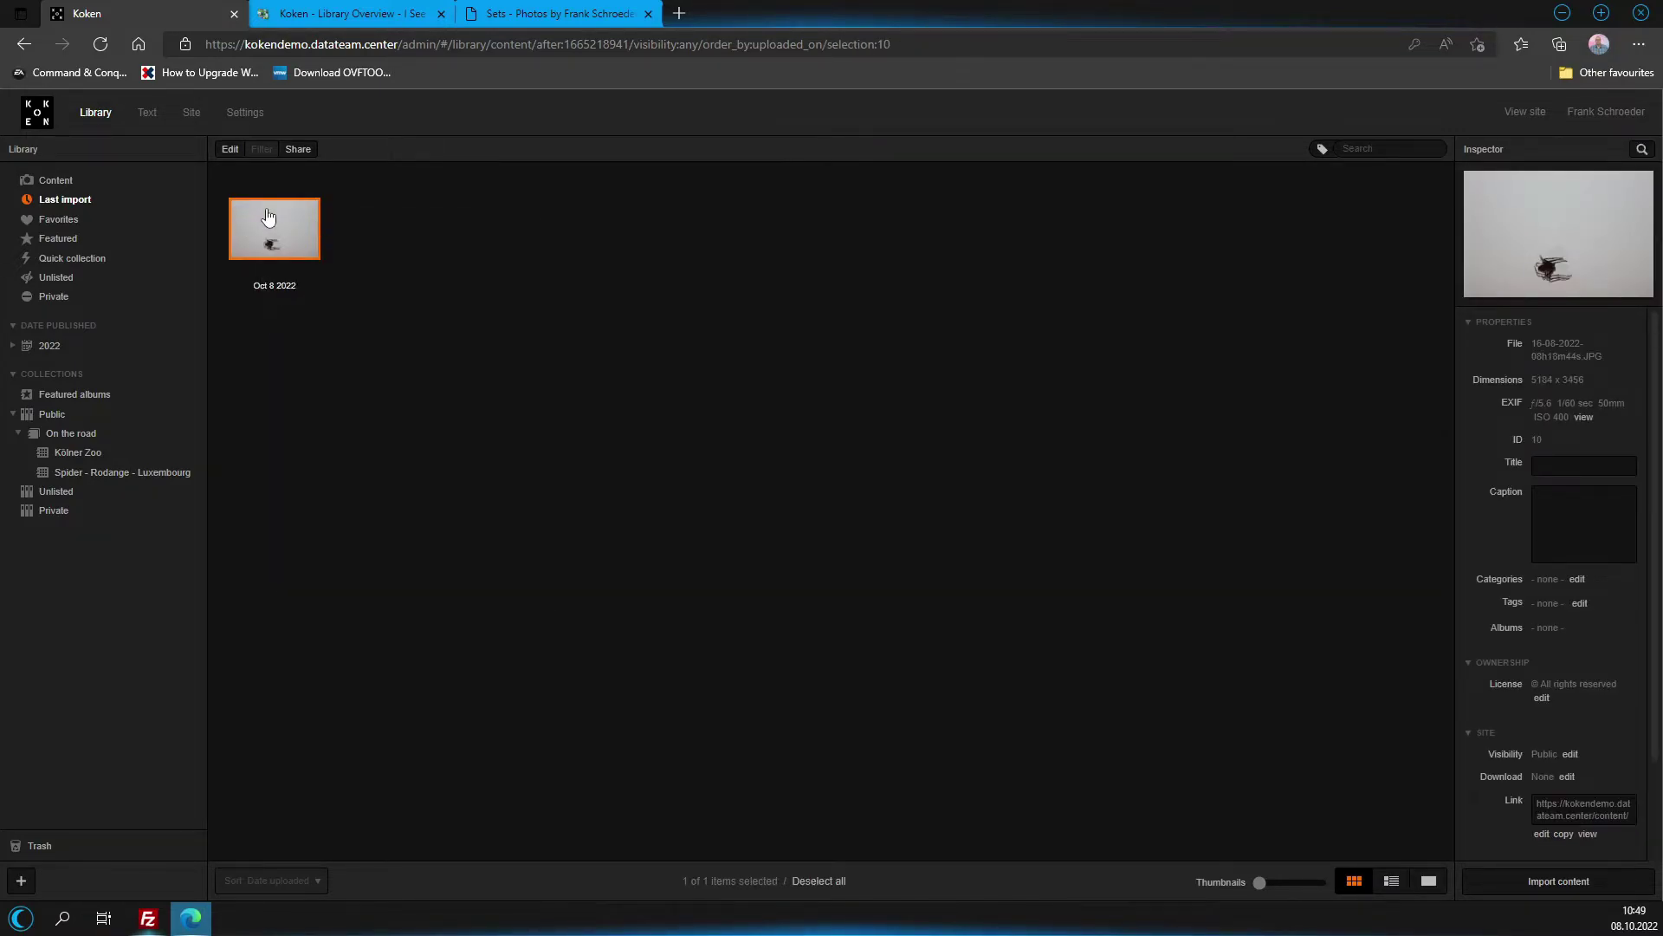
drag(268, 216, 141, 481)
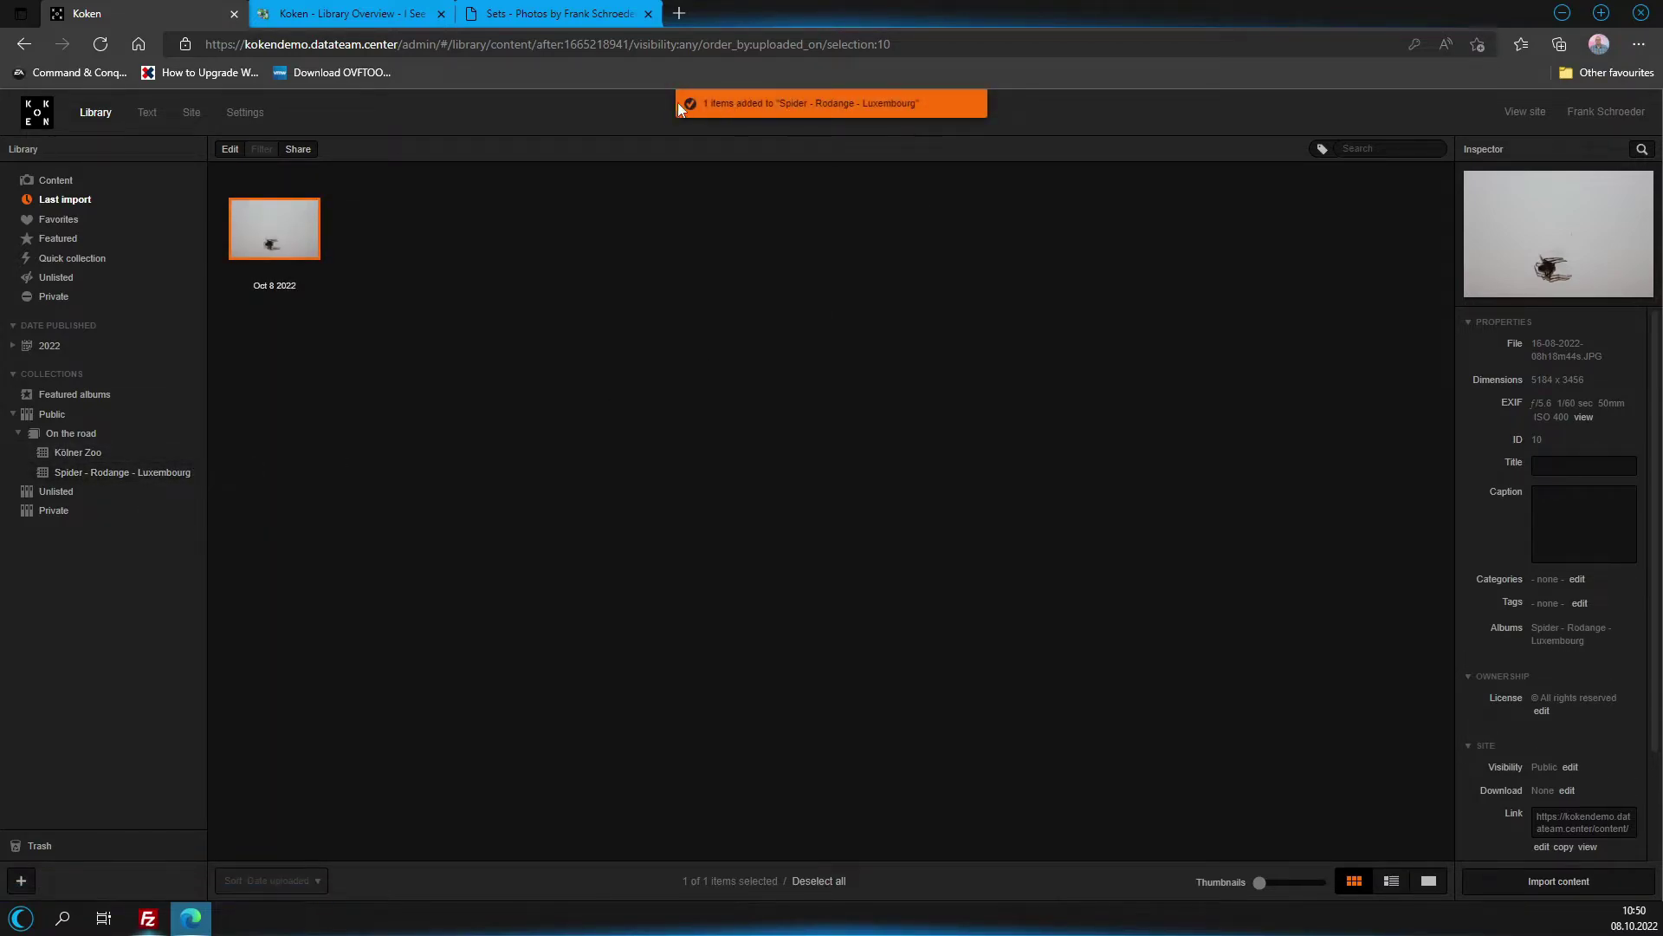
click(113, 480)
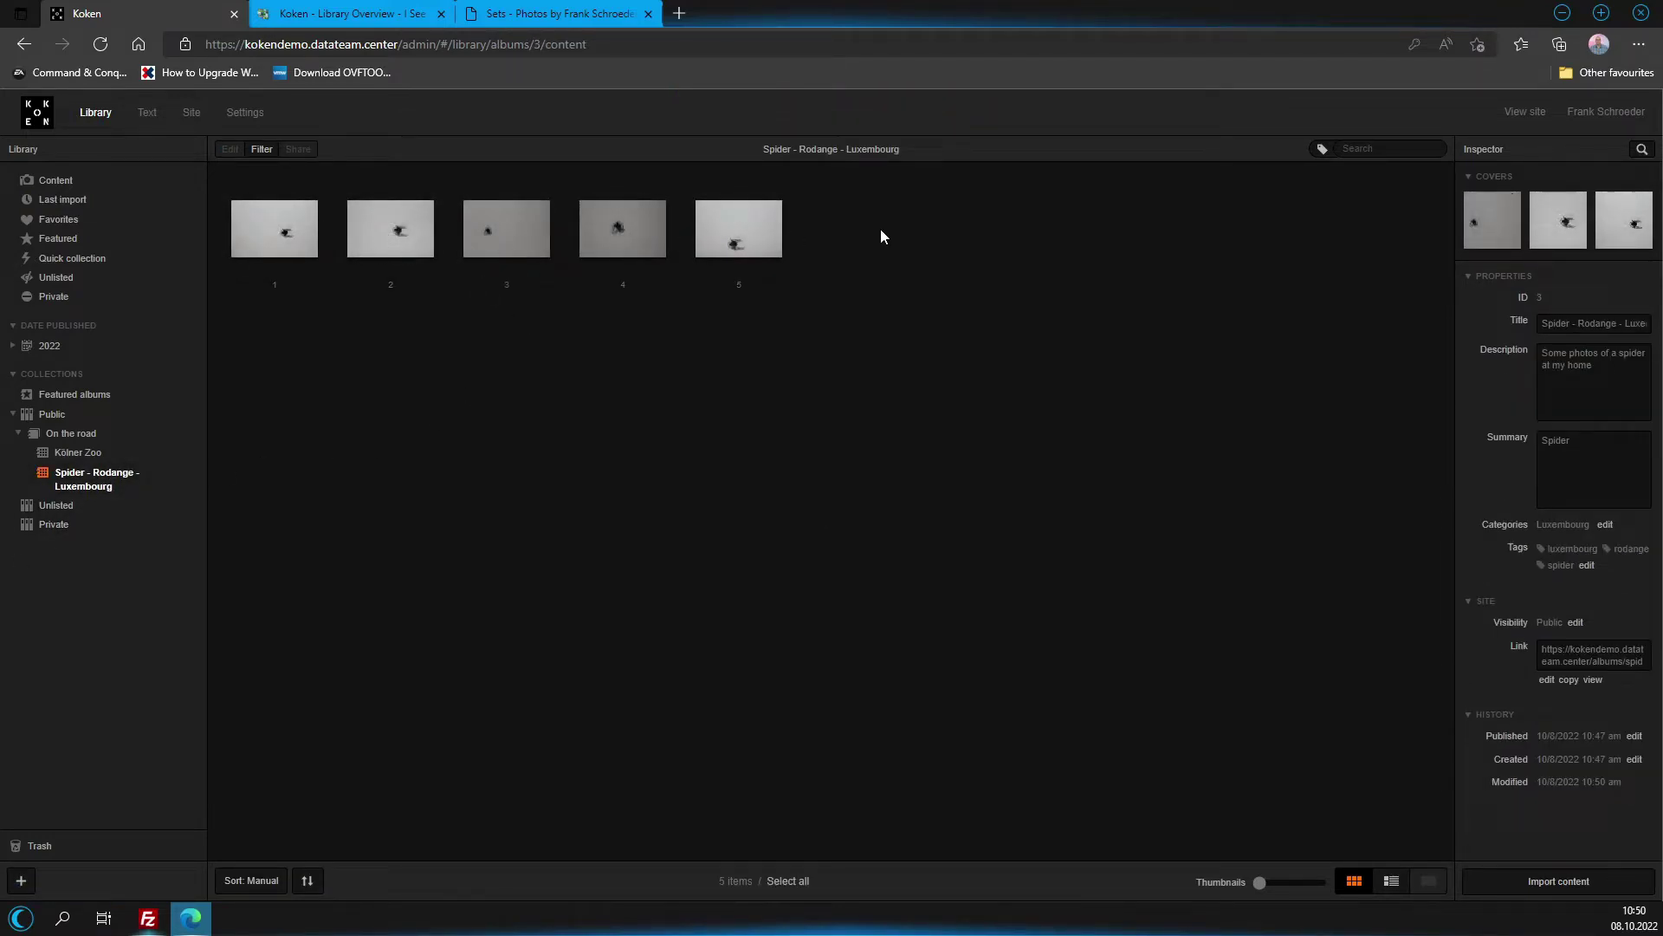
Examine the first spider photo's properties, including its title, history and maximum download size options.
click(271, 221)
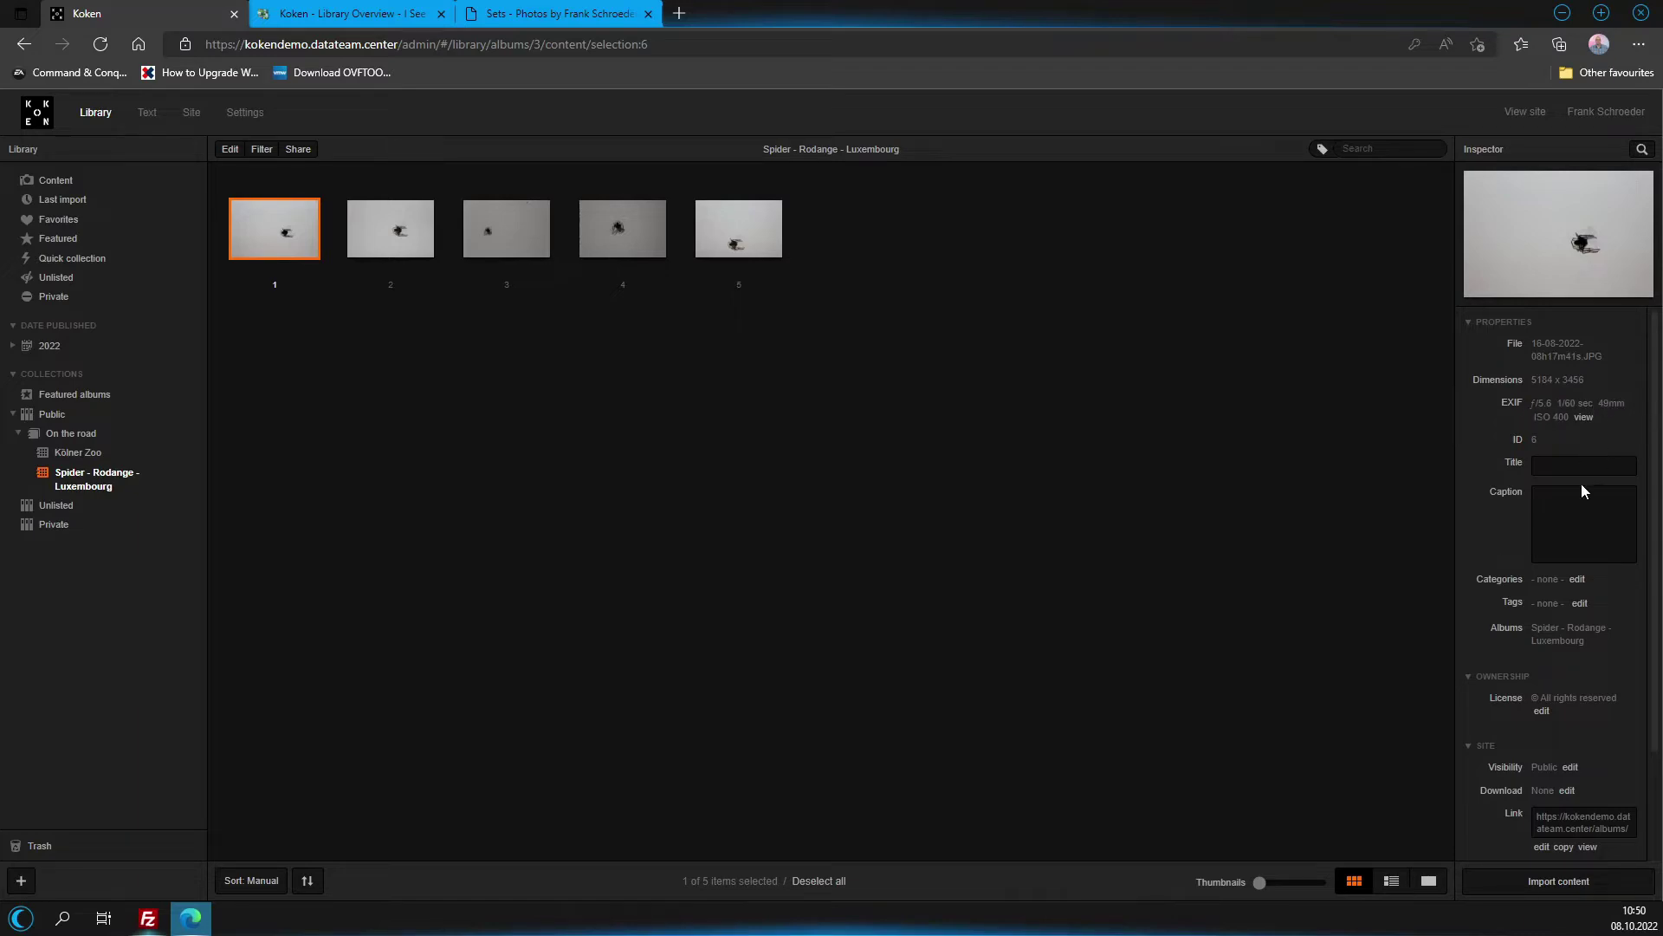
click(1546, 469)
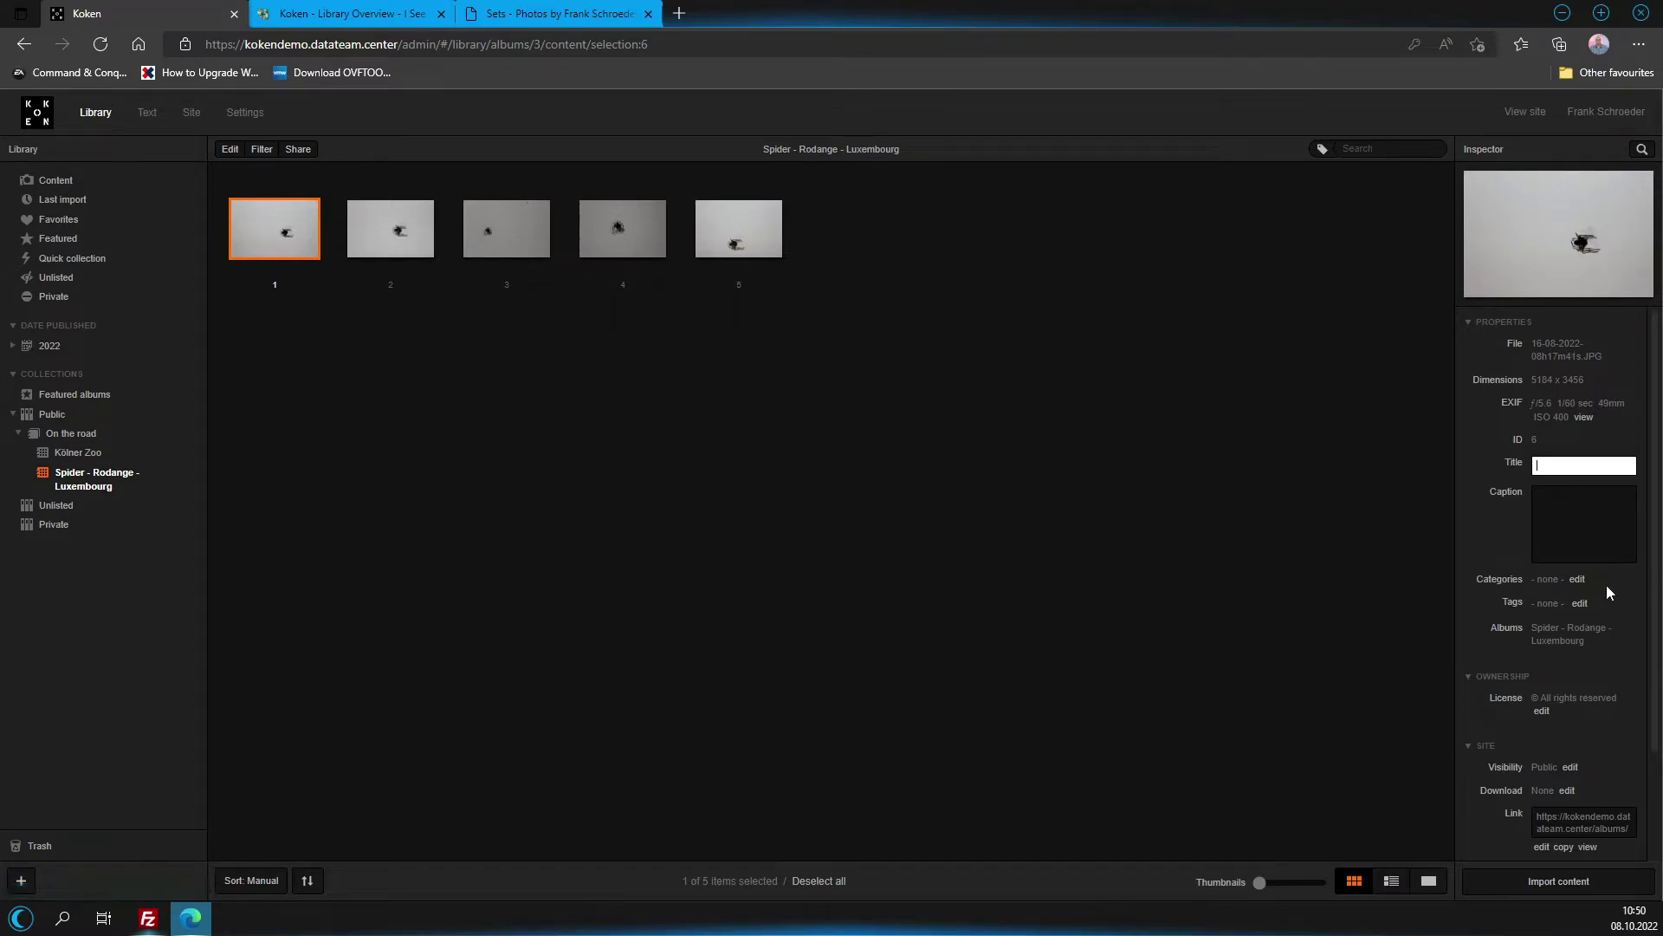
scroll(1606, 584, down, 3)
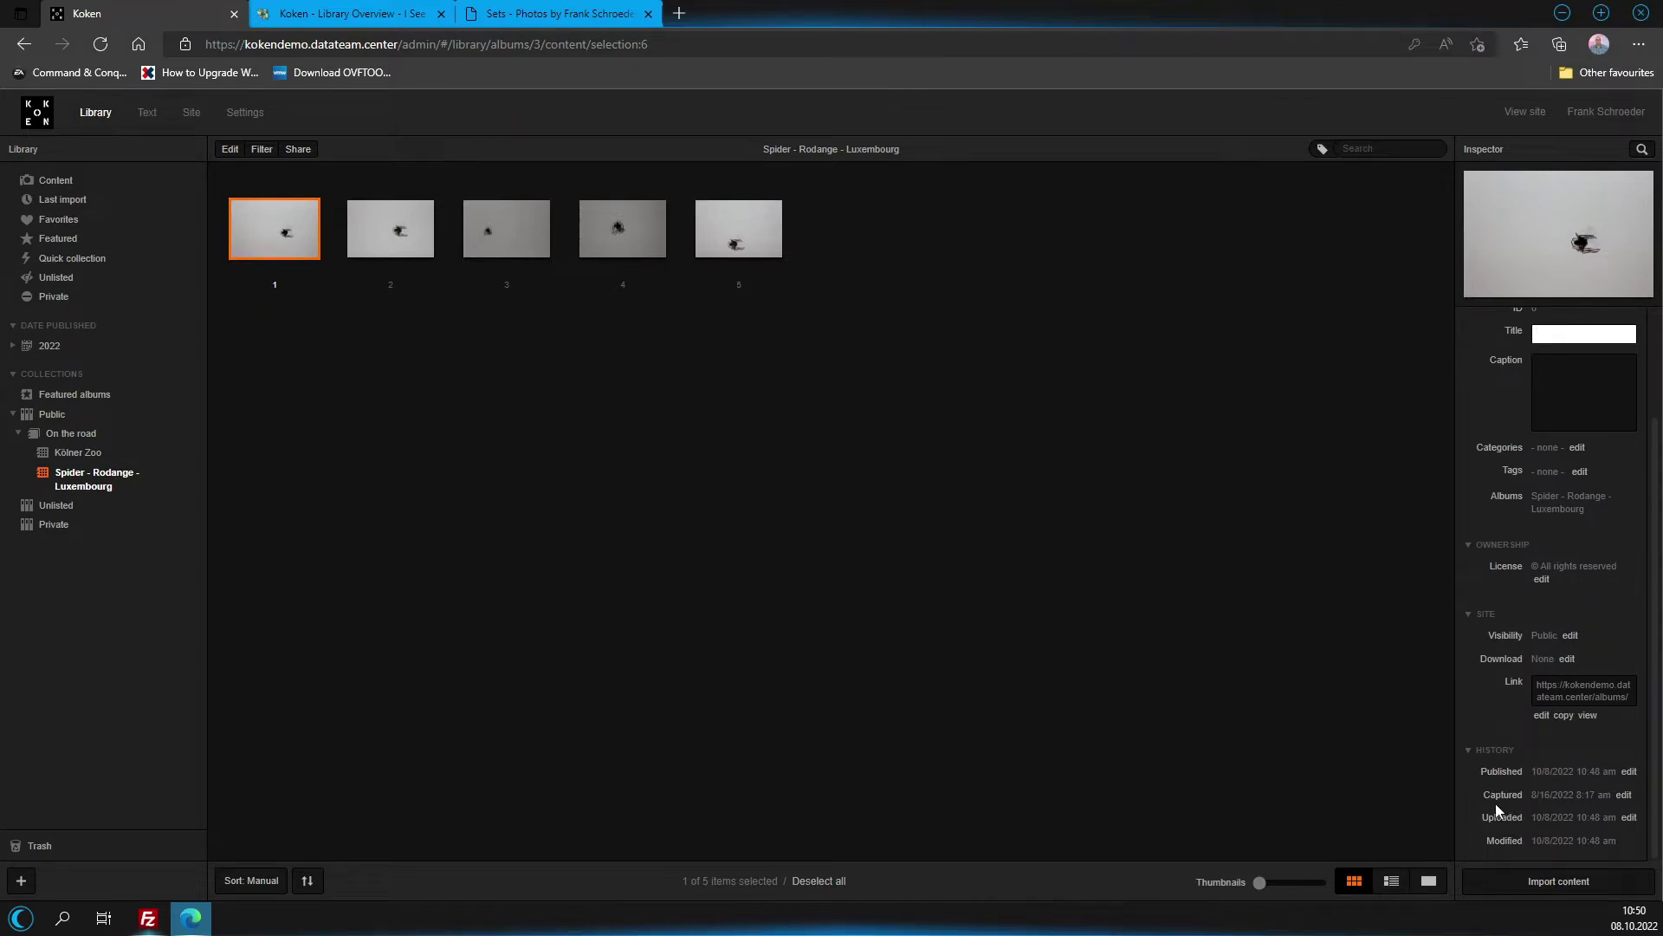
click(1567, 658)
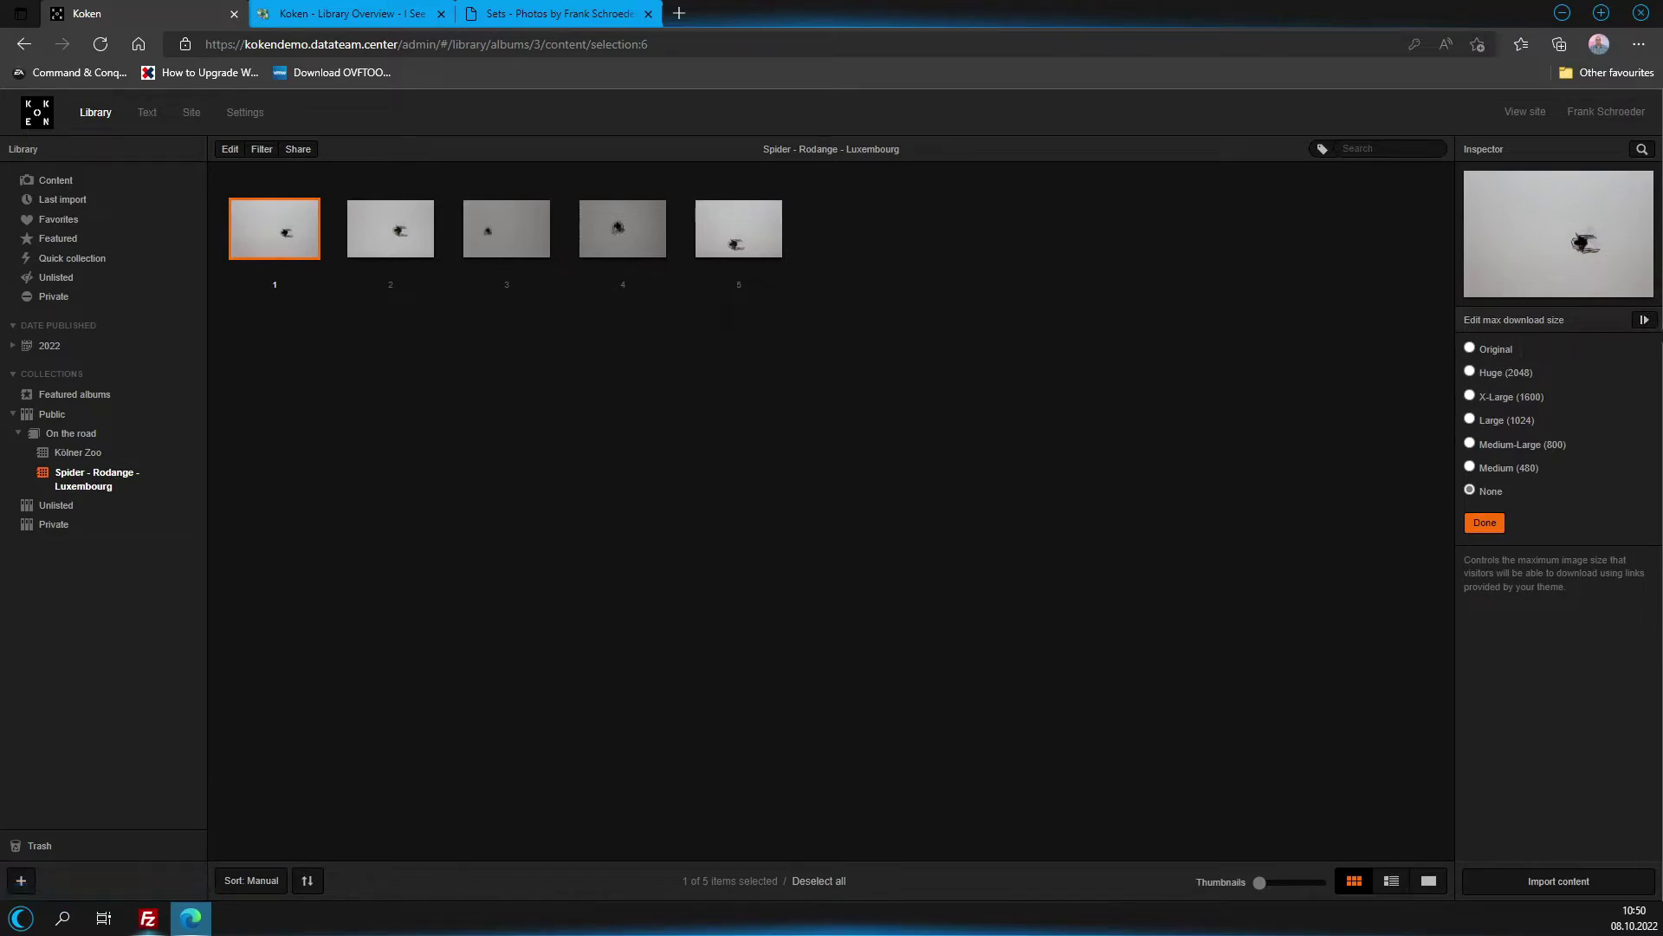
click(1650, 321)
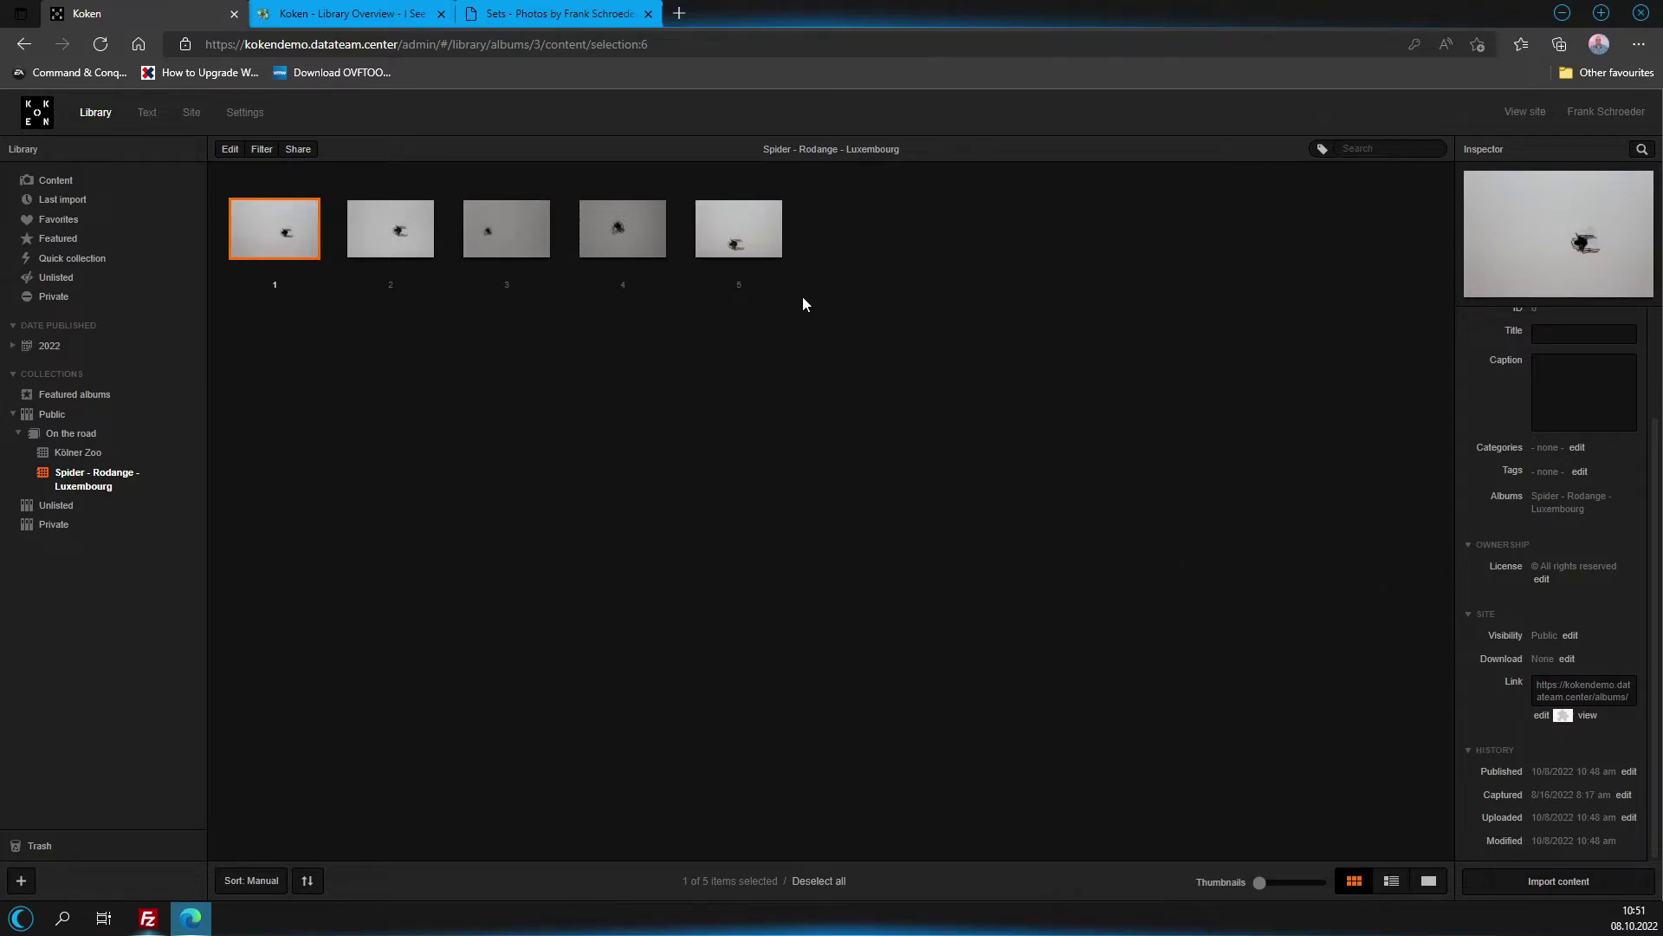
Open kokendemo.datateam.center in a new browser tab and view the public site's Timeline and its month filter.
click(679, 13)
text(ko)
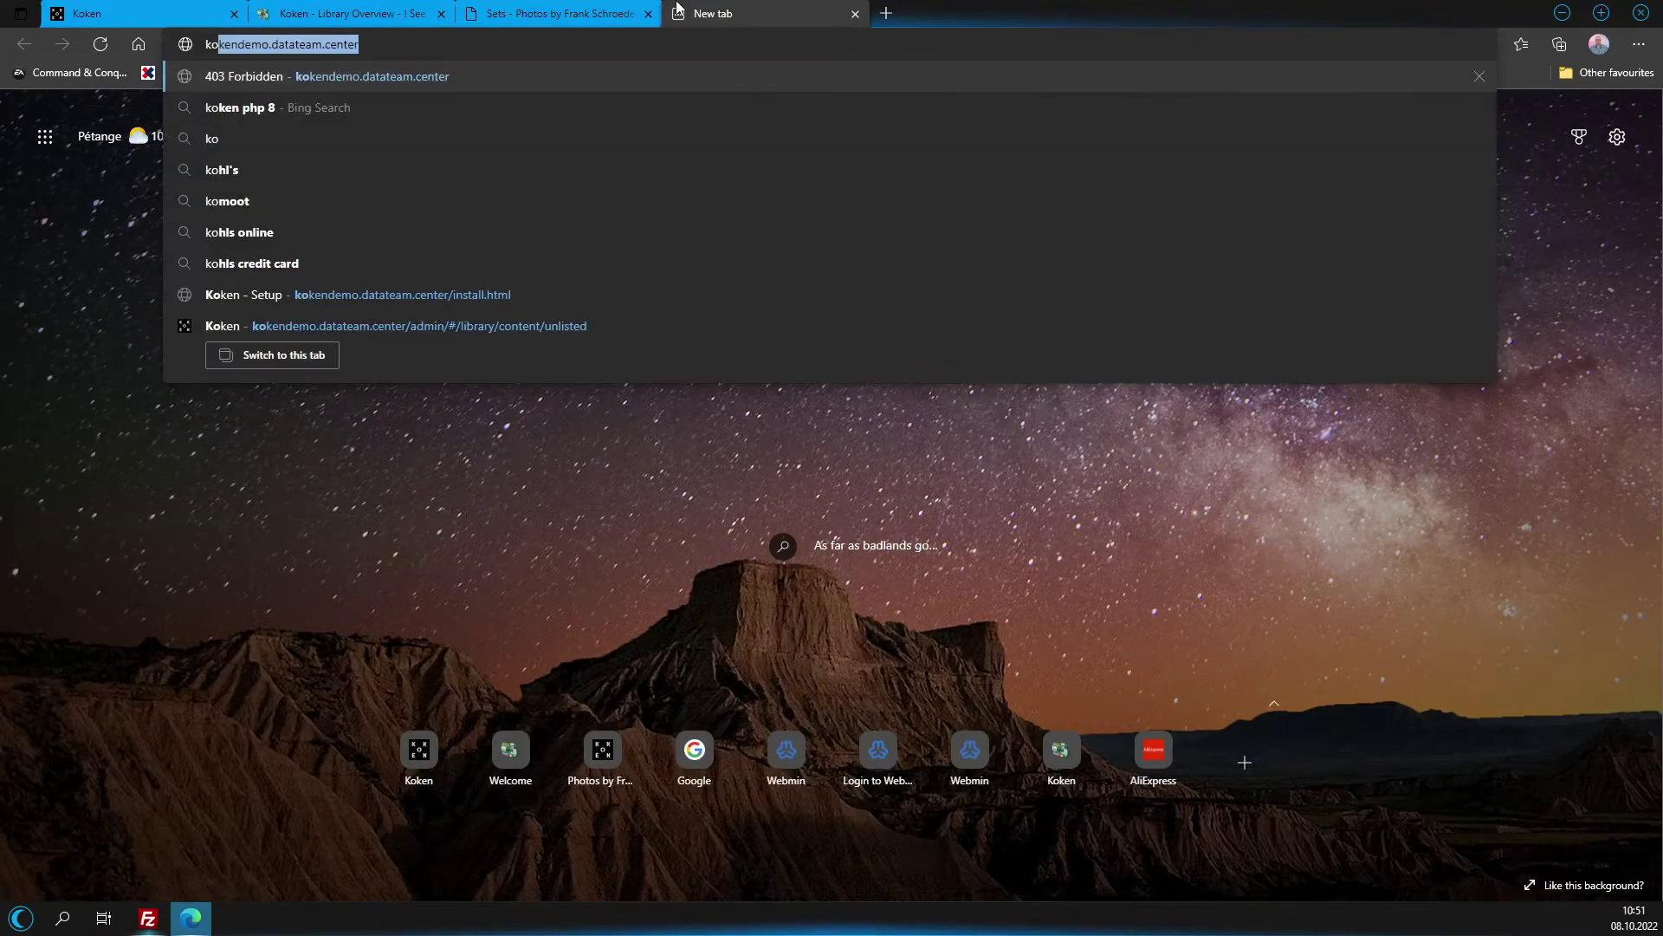
text(kendemo)
key(Return)
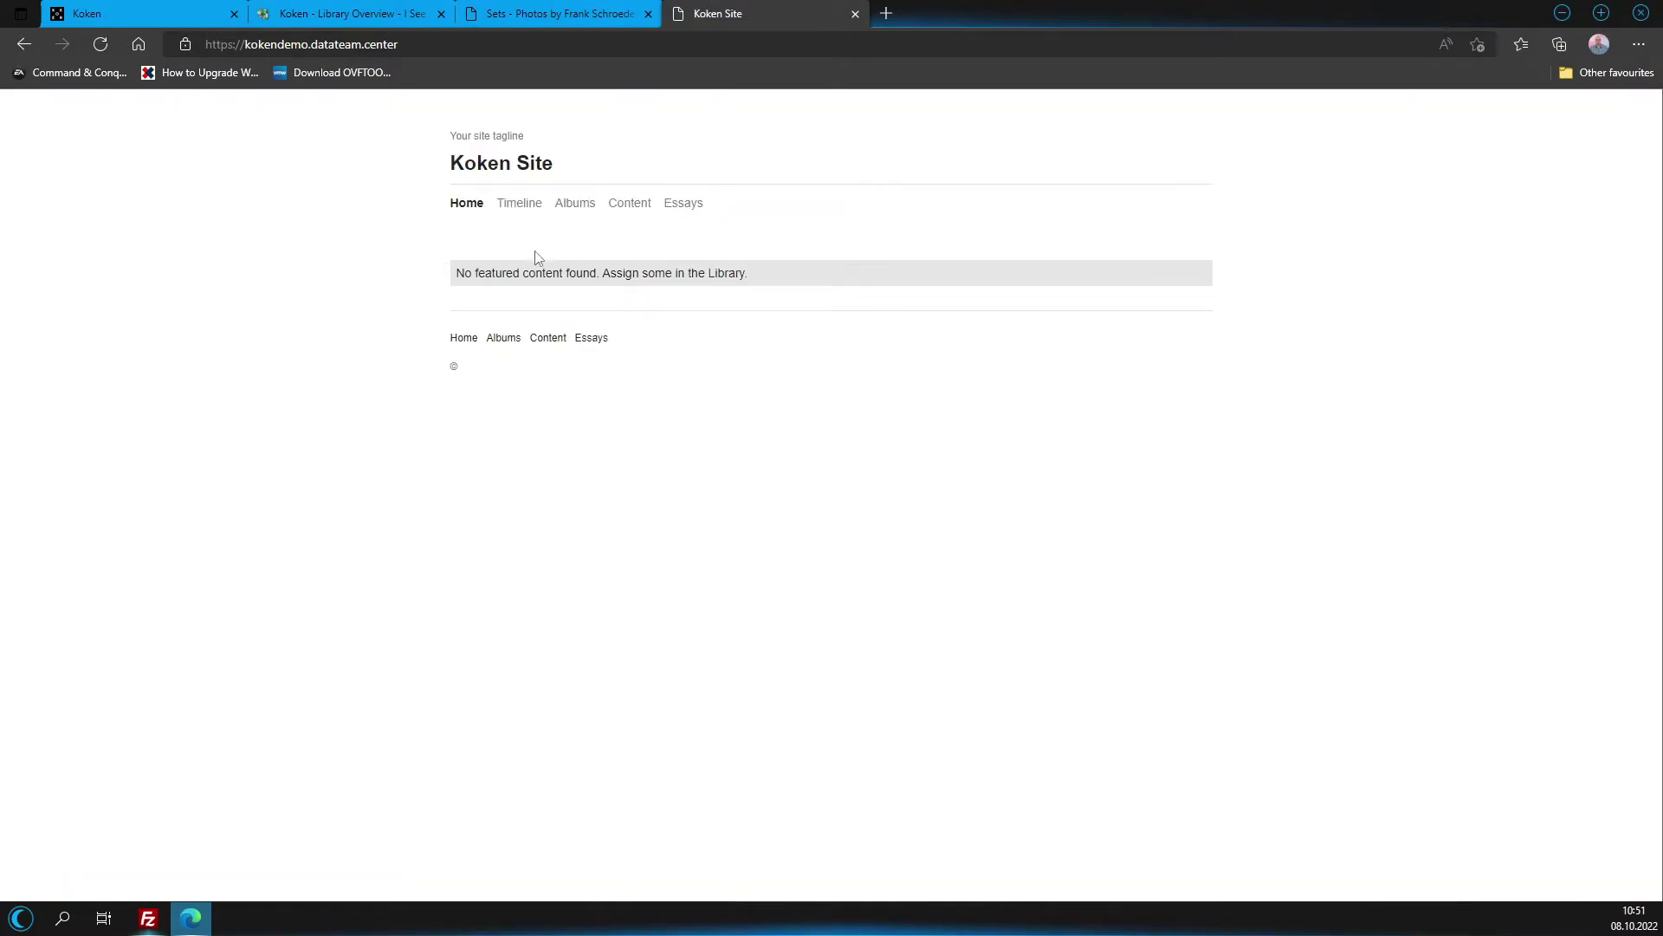
click(520, 207)
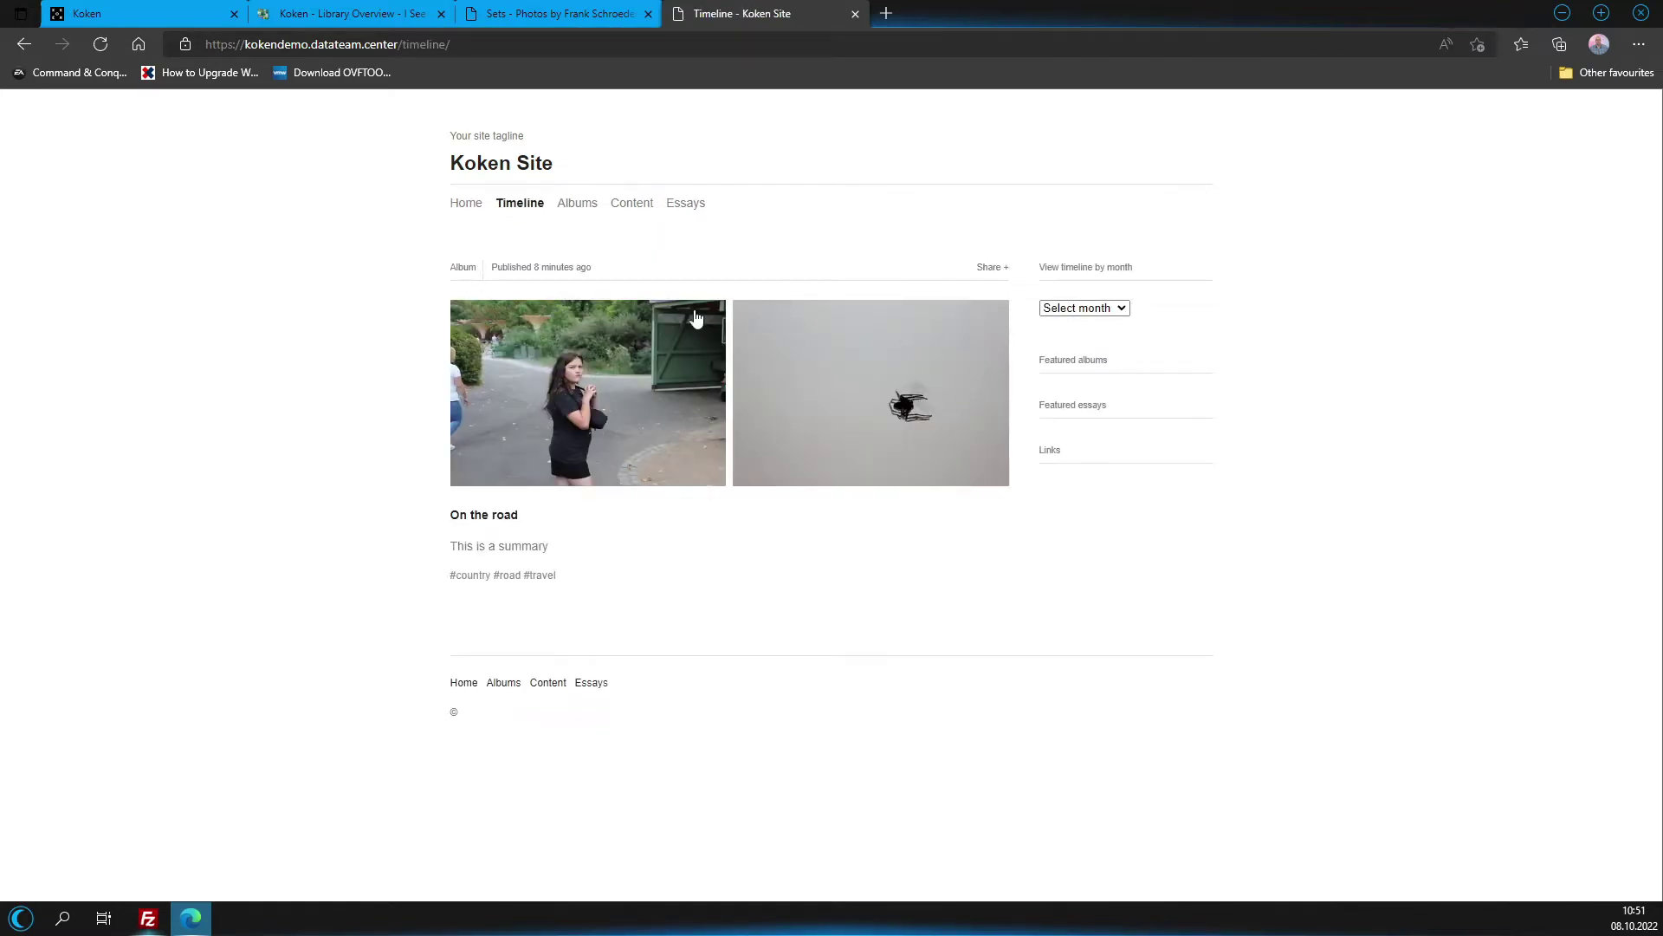
click(1083, 308)
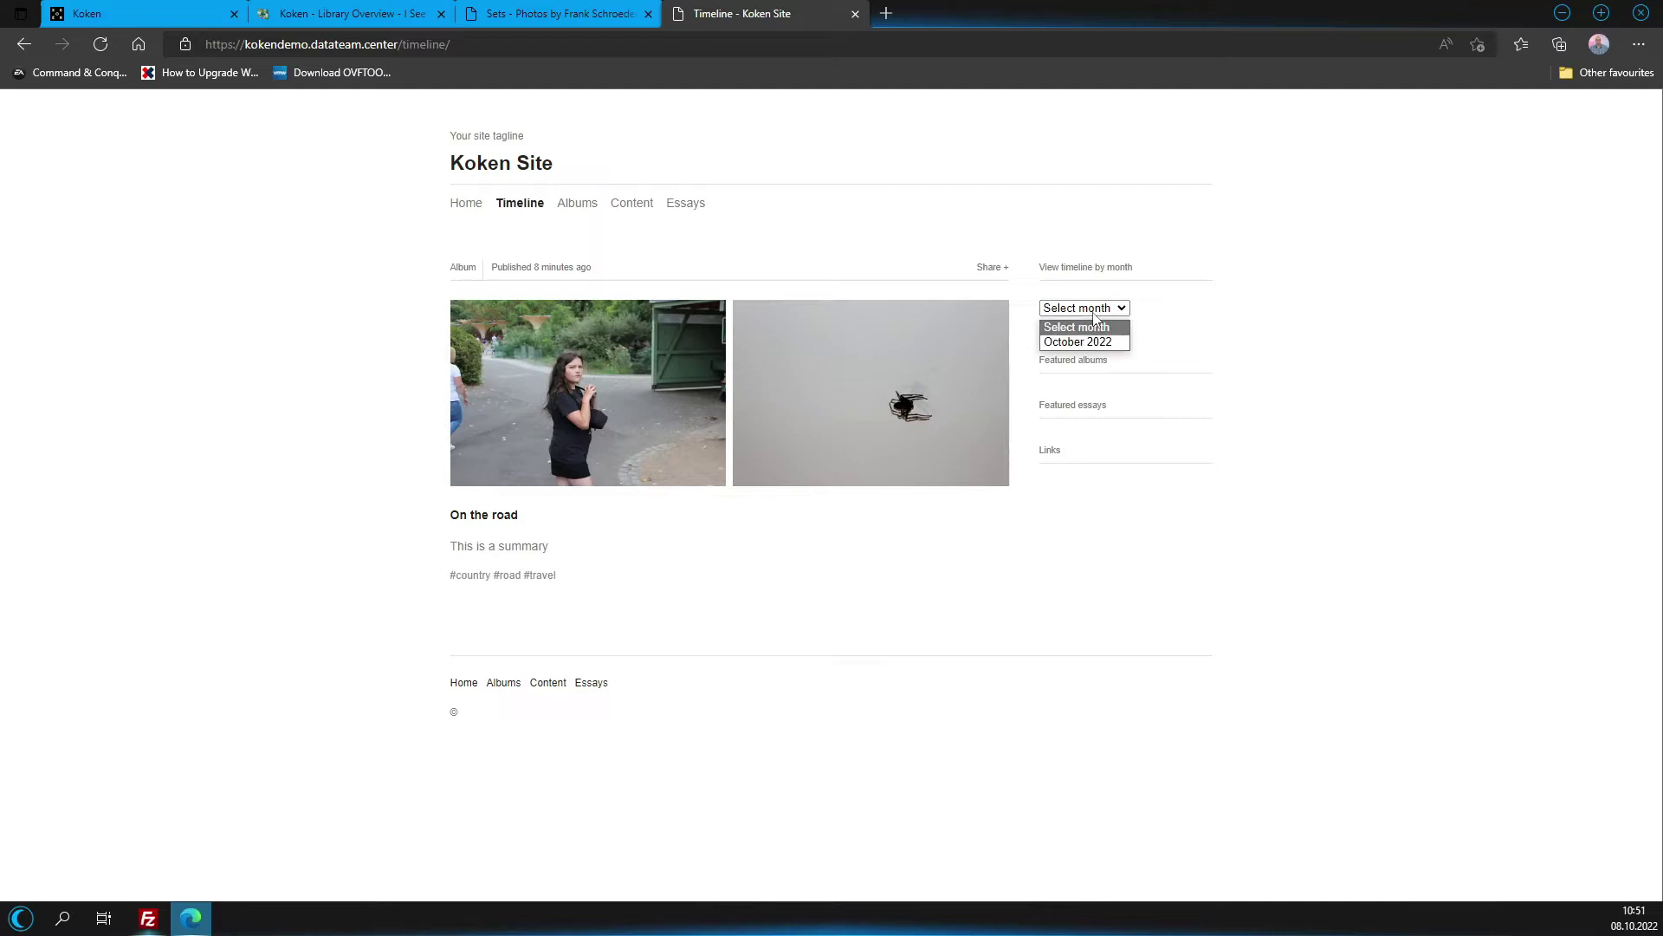
click(1095, 321)
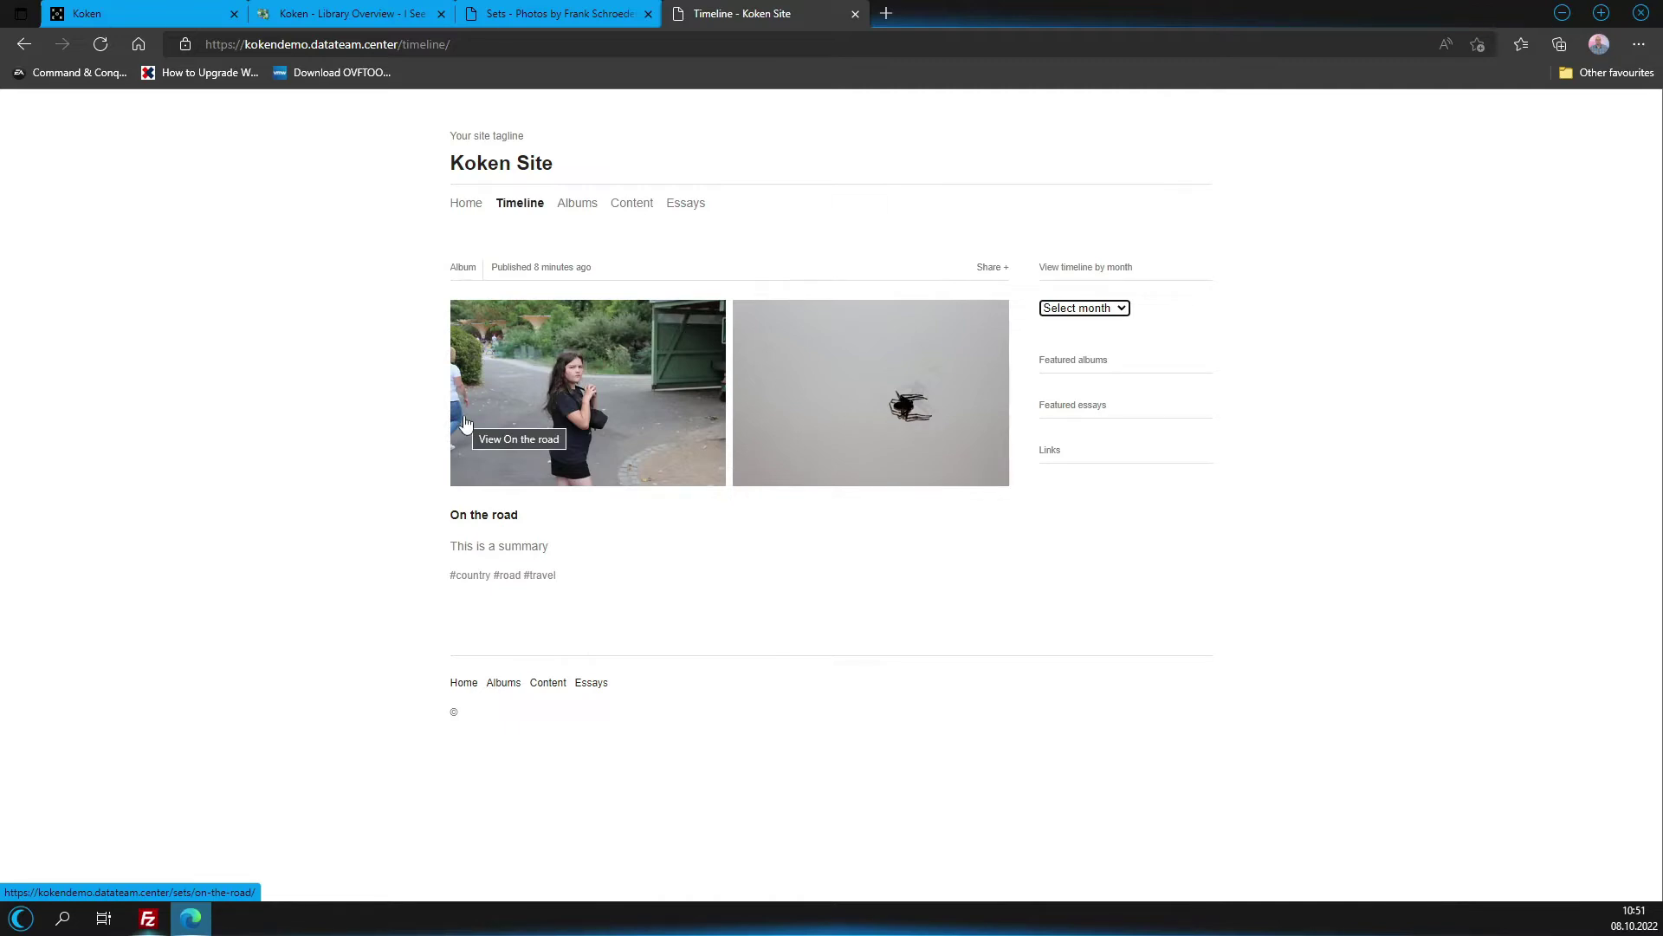
Open the On the road set from the site's Albums, view its Kölner Zoo album and follow that album's Germany category.
click(598, 208)
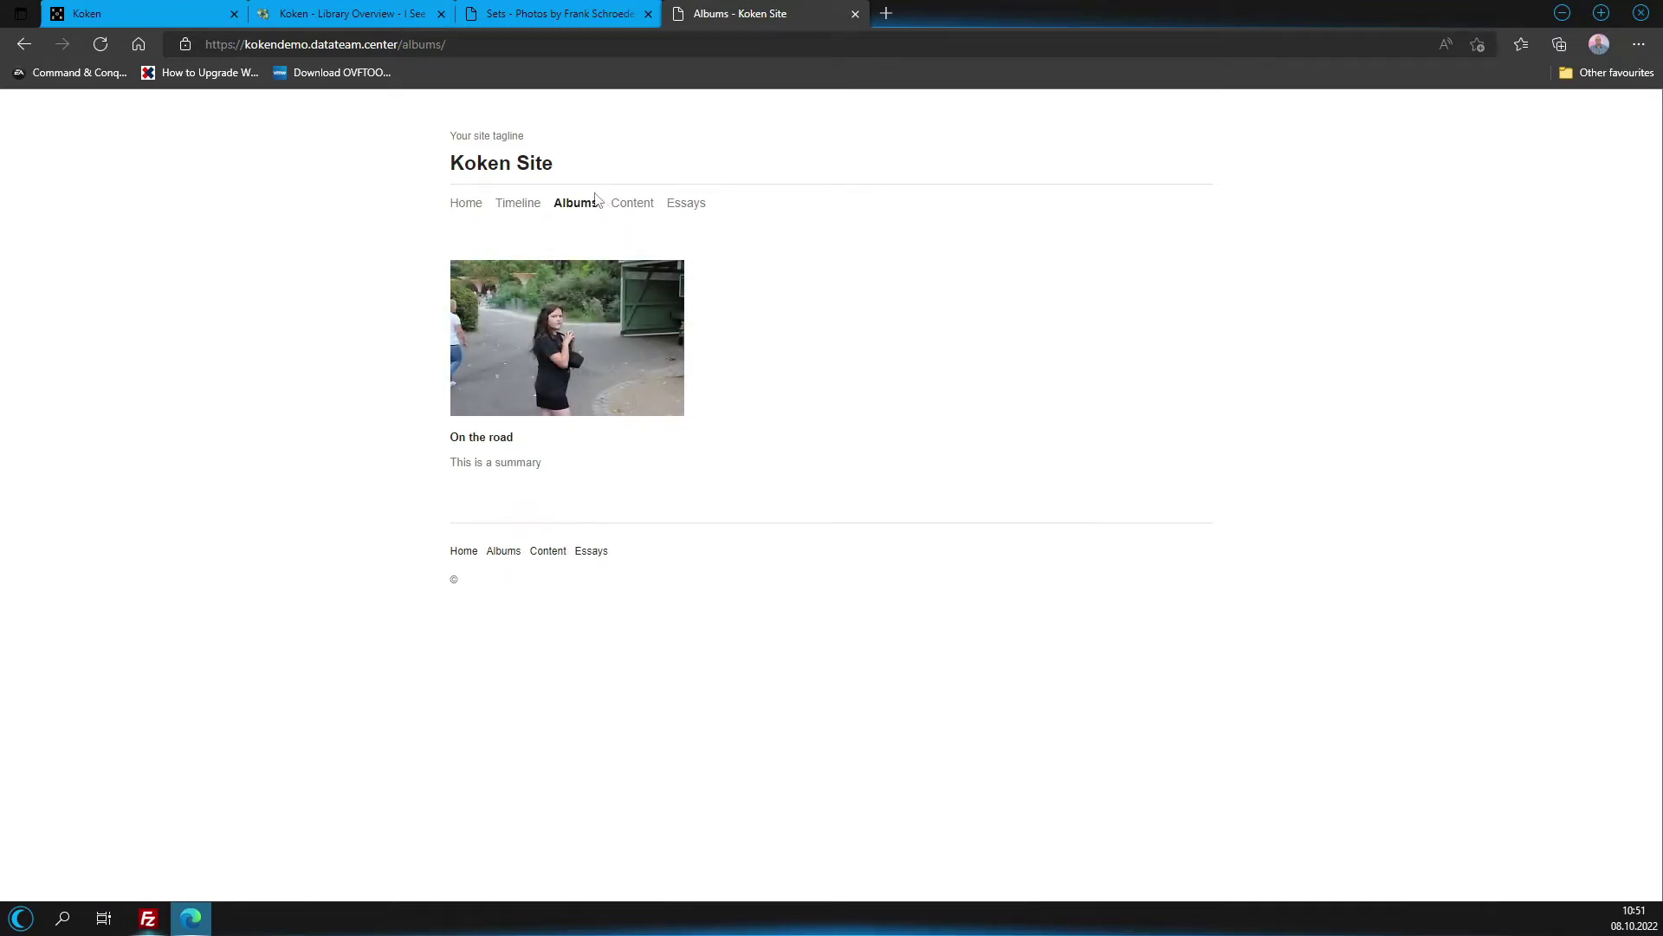
click(478, 440)
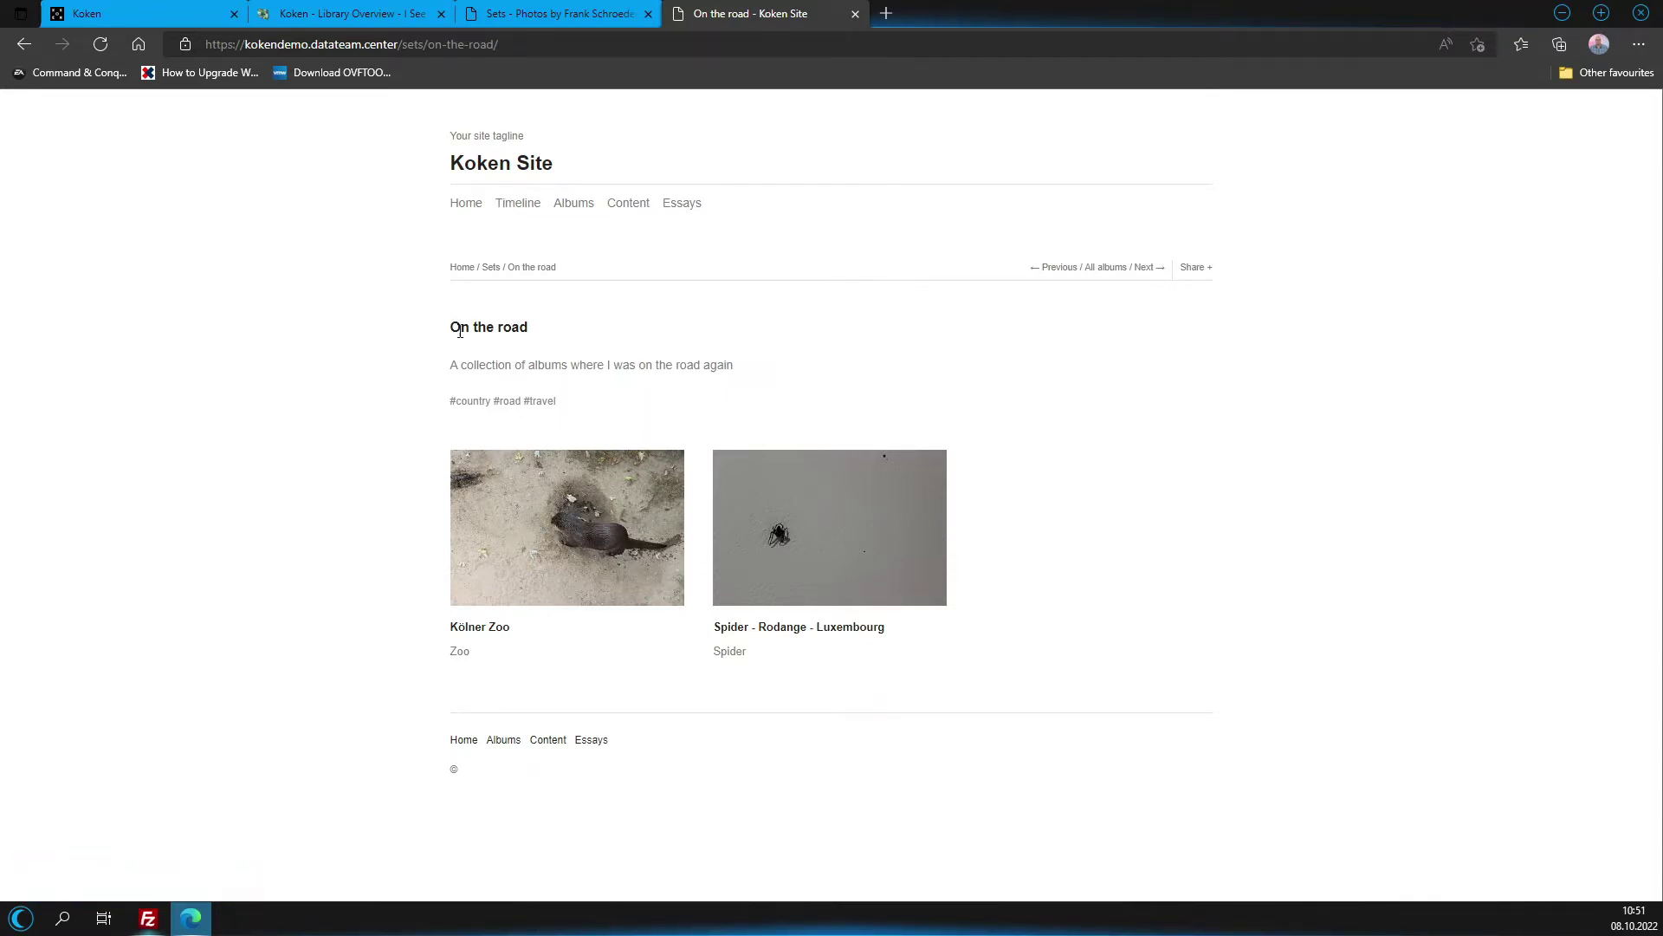
drag(801, 364, 408, 371)
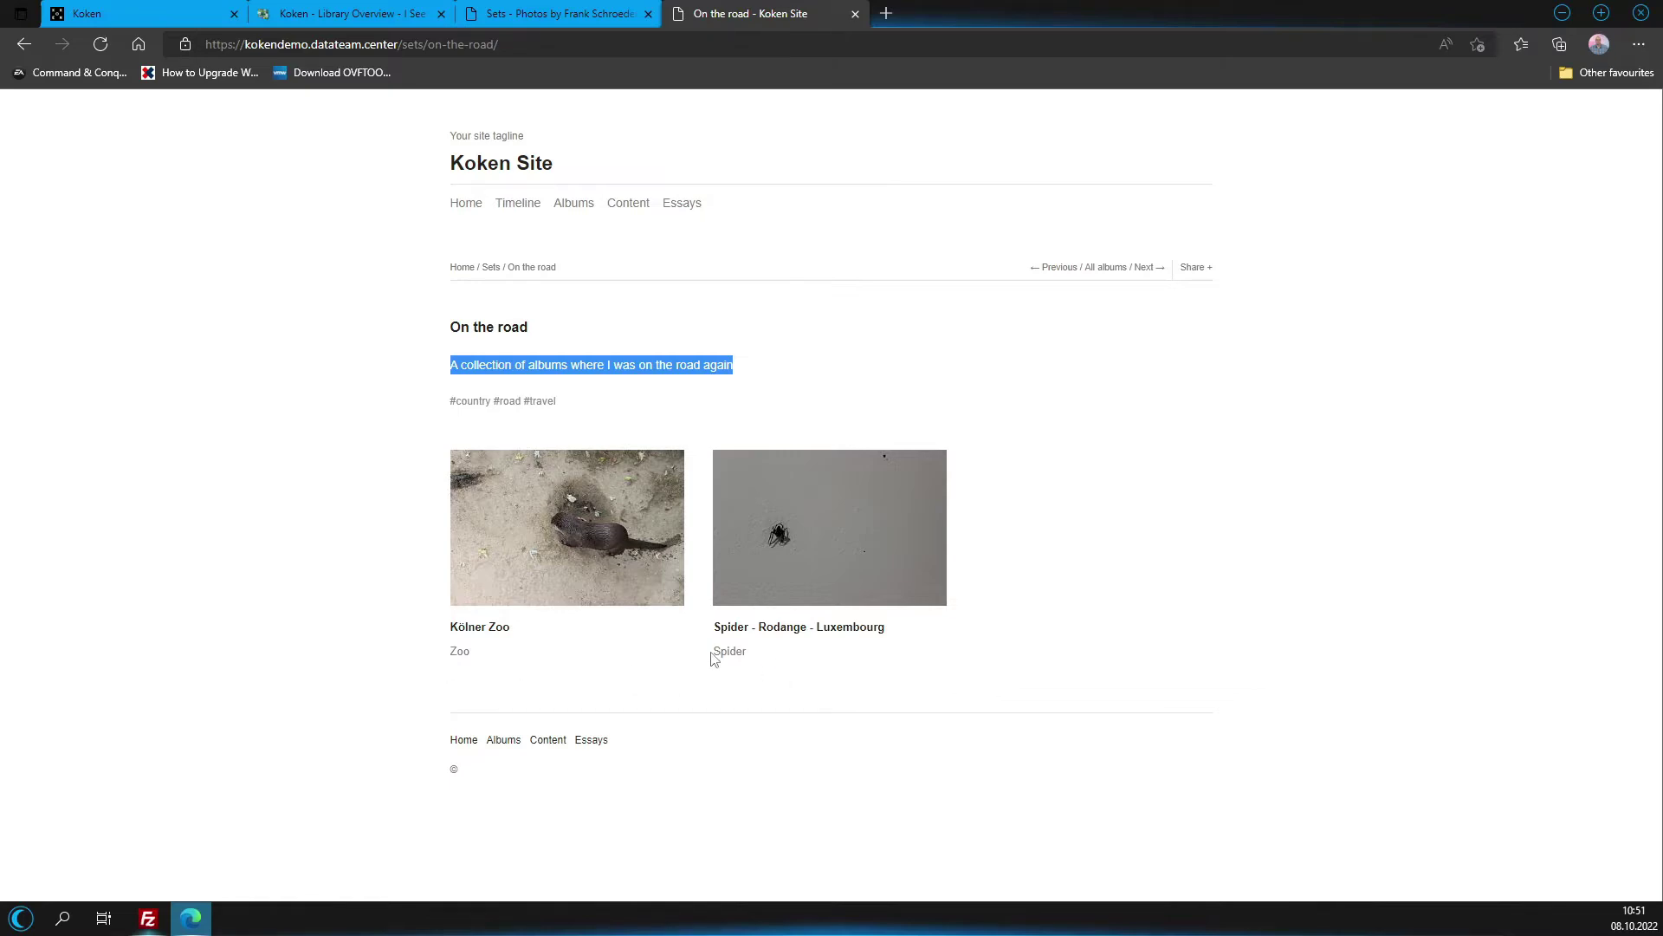
click(568, 490)
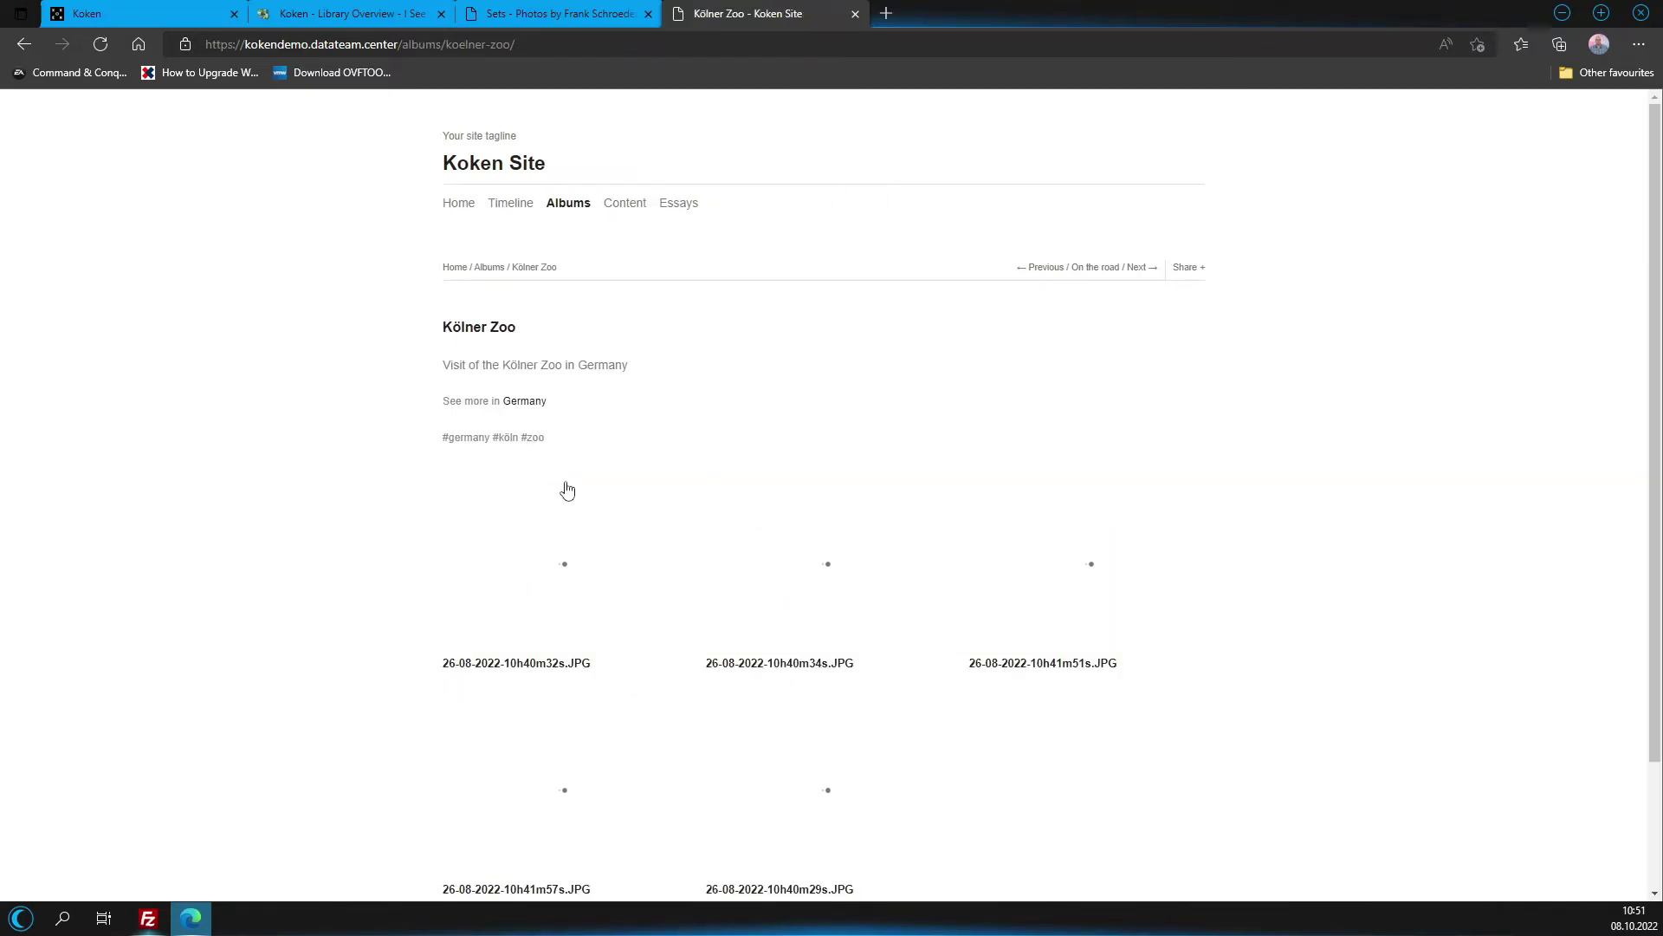
scroll(554, 511, down, 2)
scroll(541, 521, up, 1)
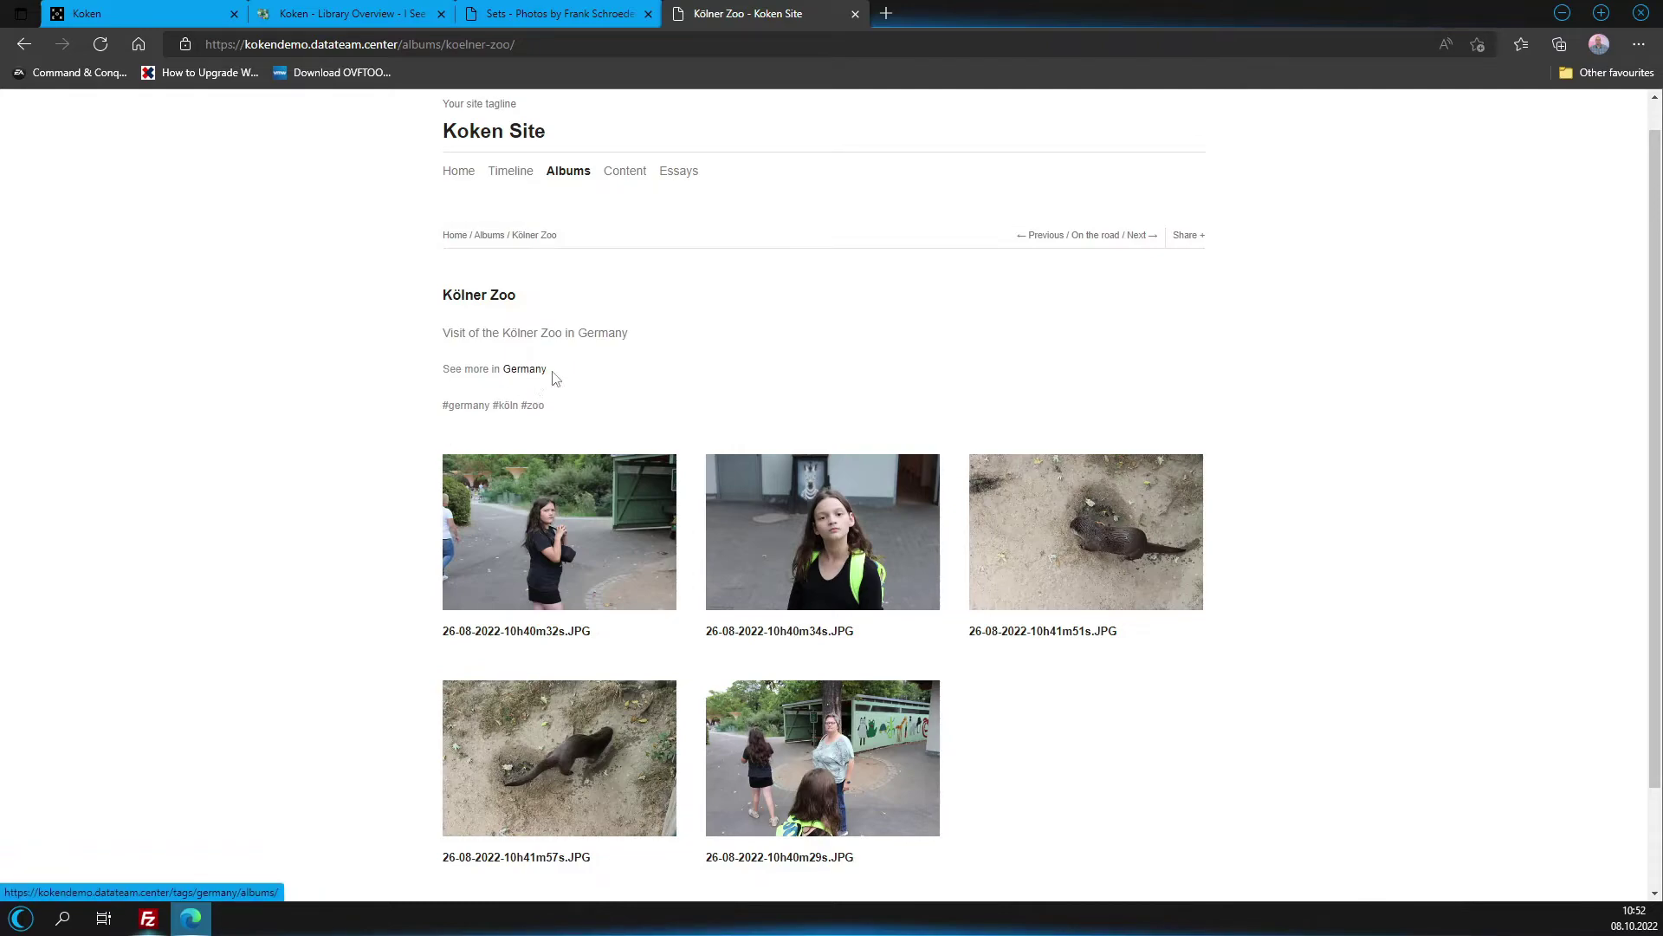
click(528, 371)
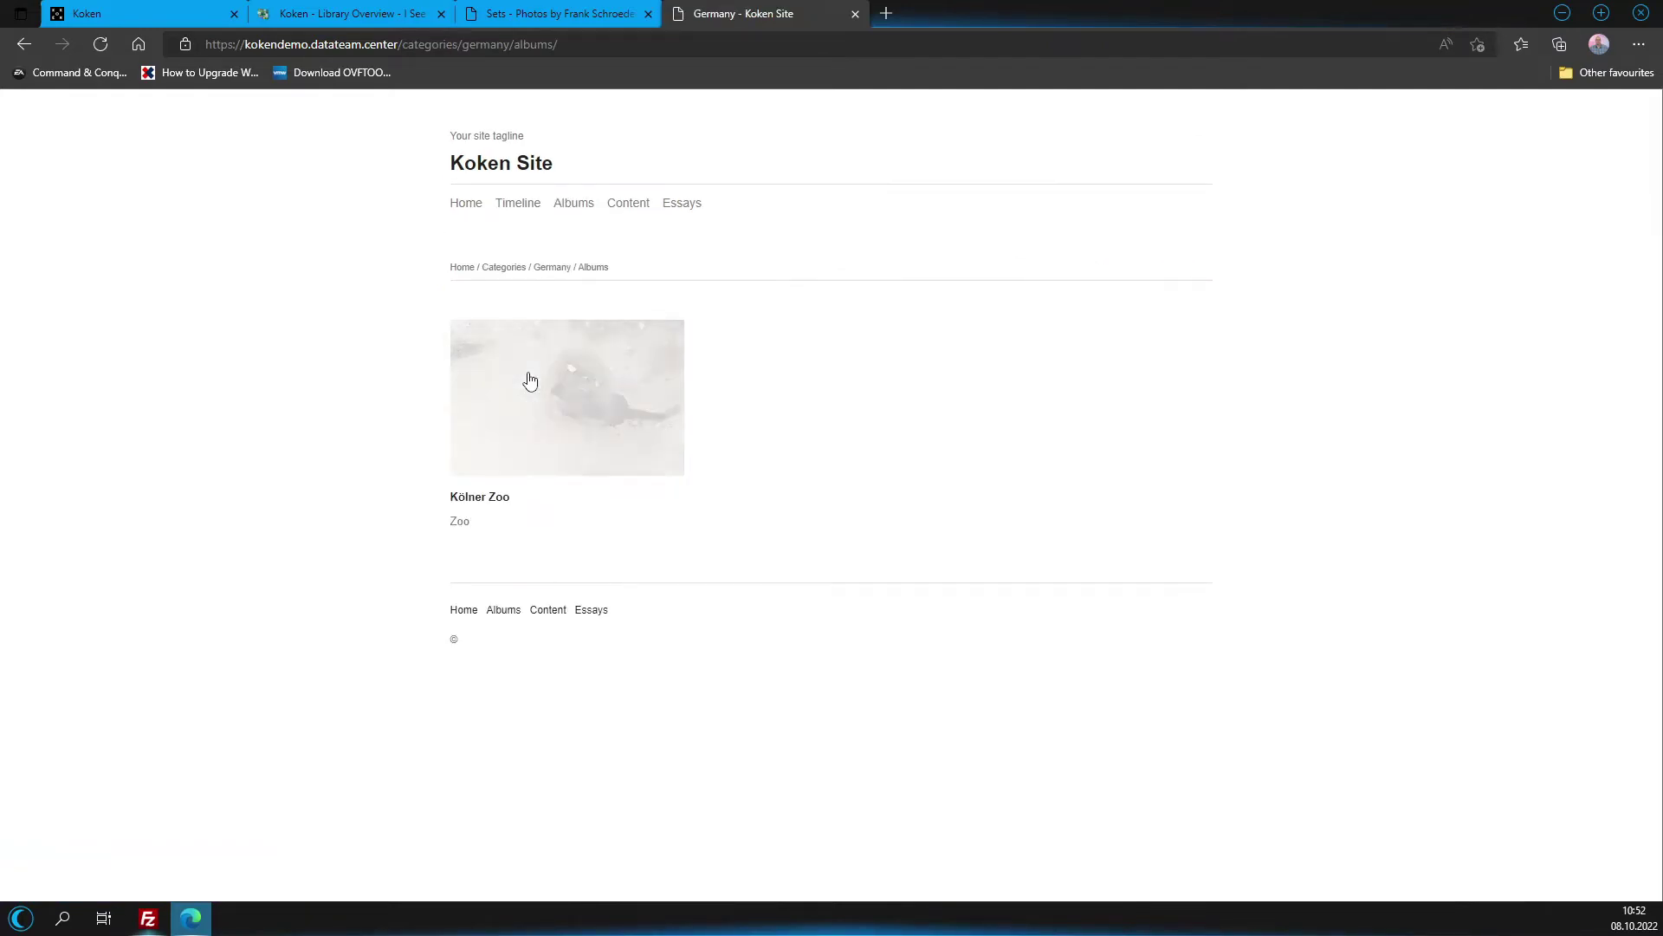
click(561, 271)
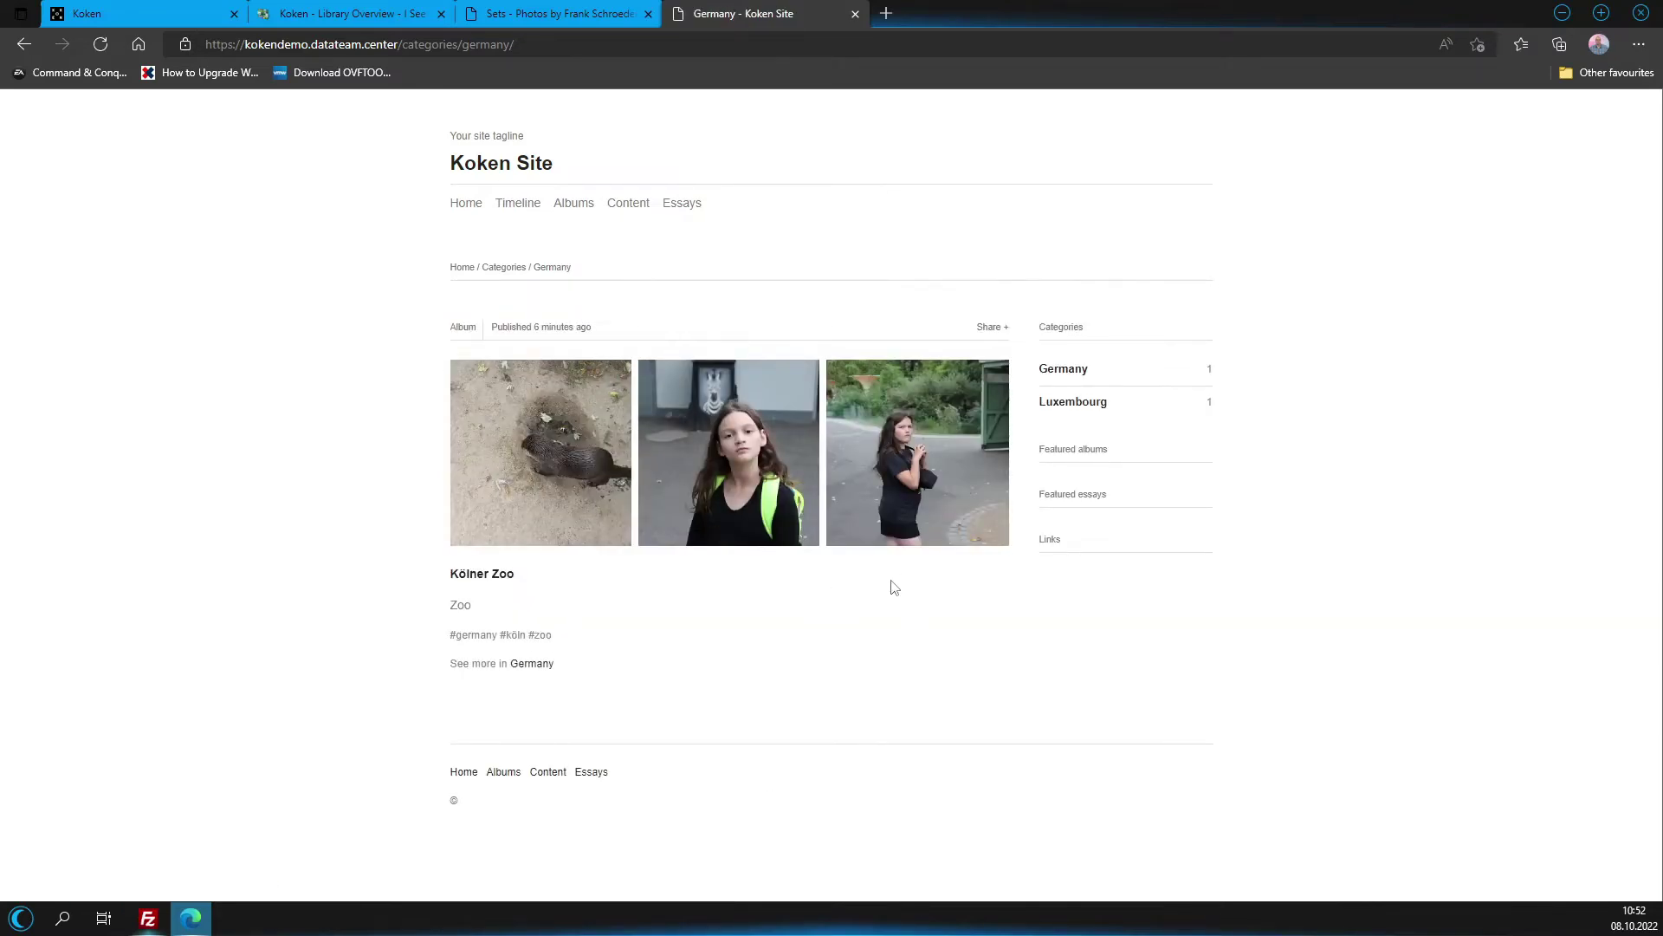
Check the public site's Content, Essays and Home pages.
click(621, 211)
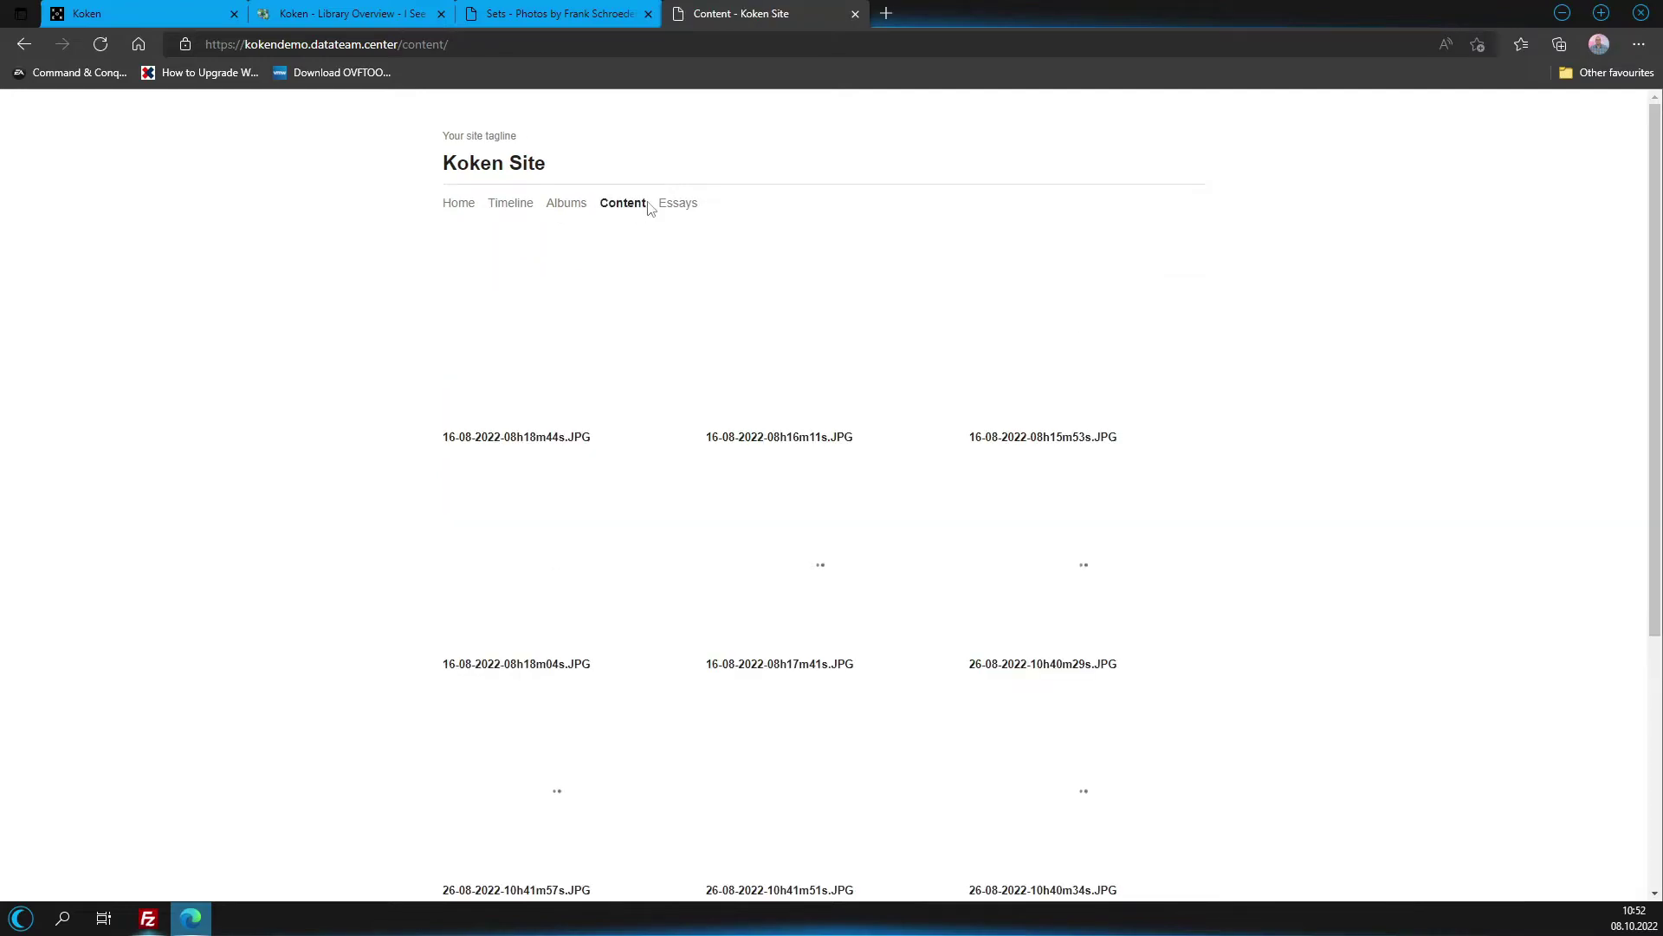
scroll(751, 489, down, 1)
scroll(750, 490, down, 3)
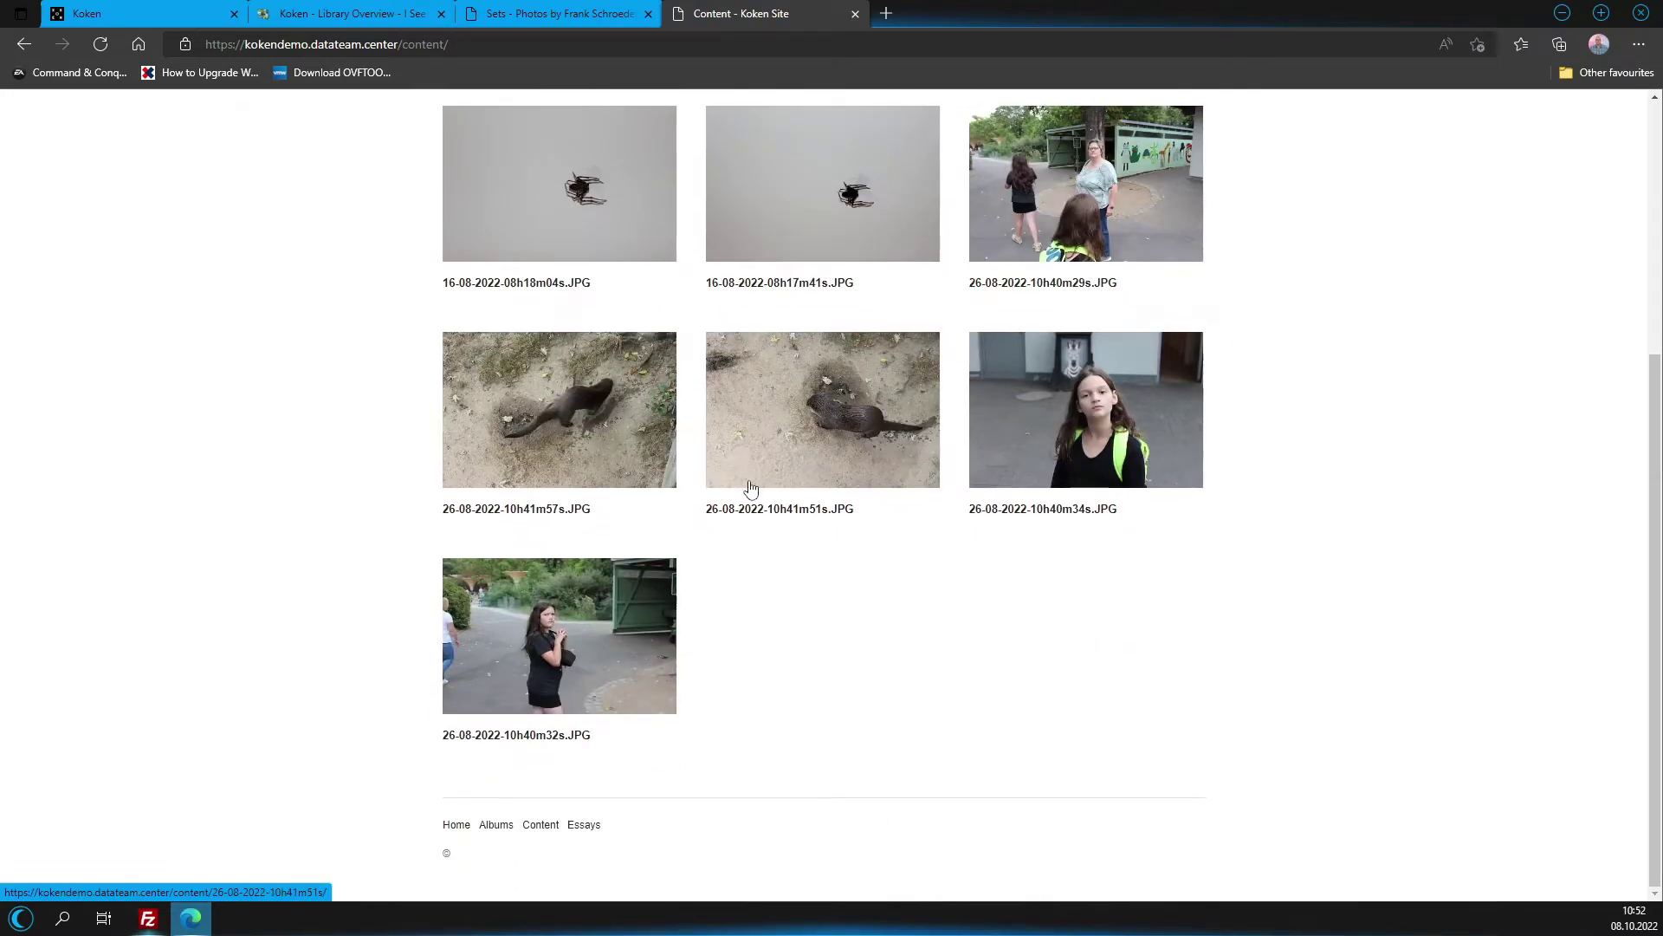
scroll(750, 489, up, 5)
click(684, 207)
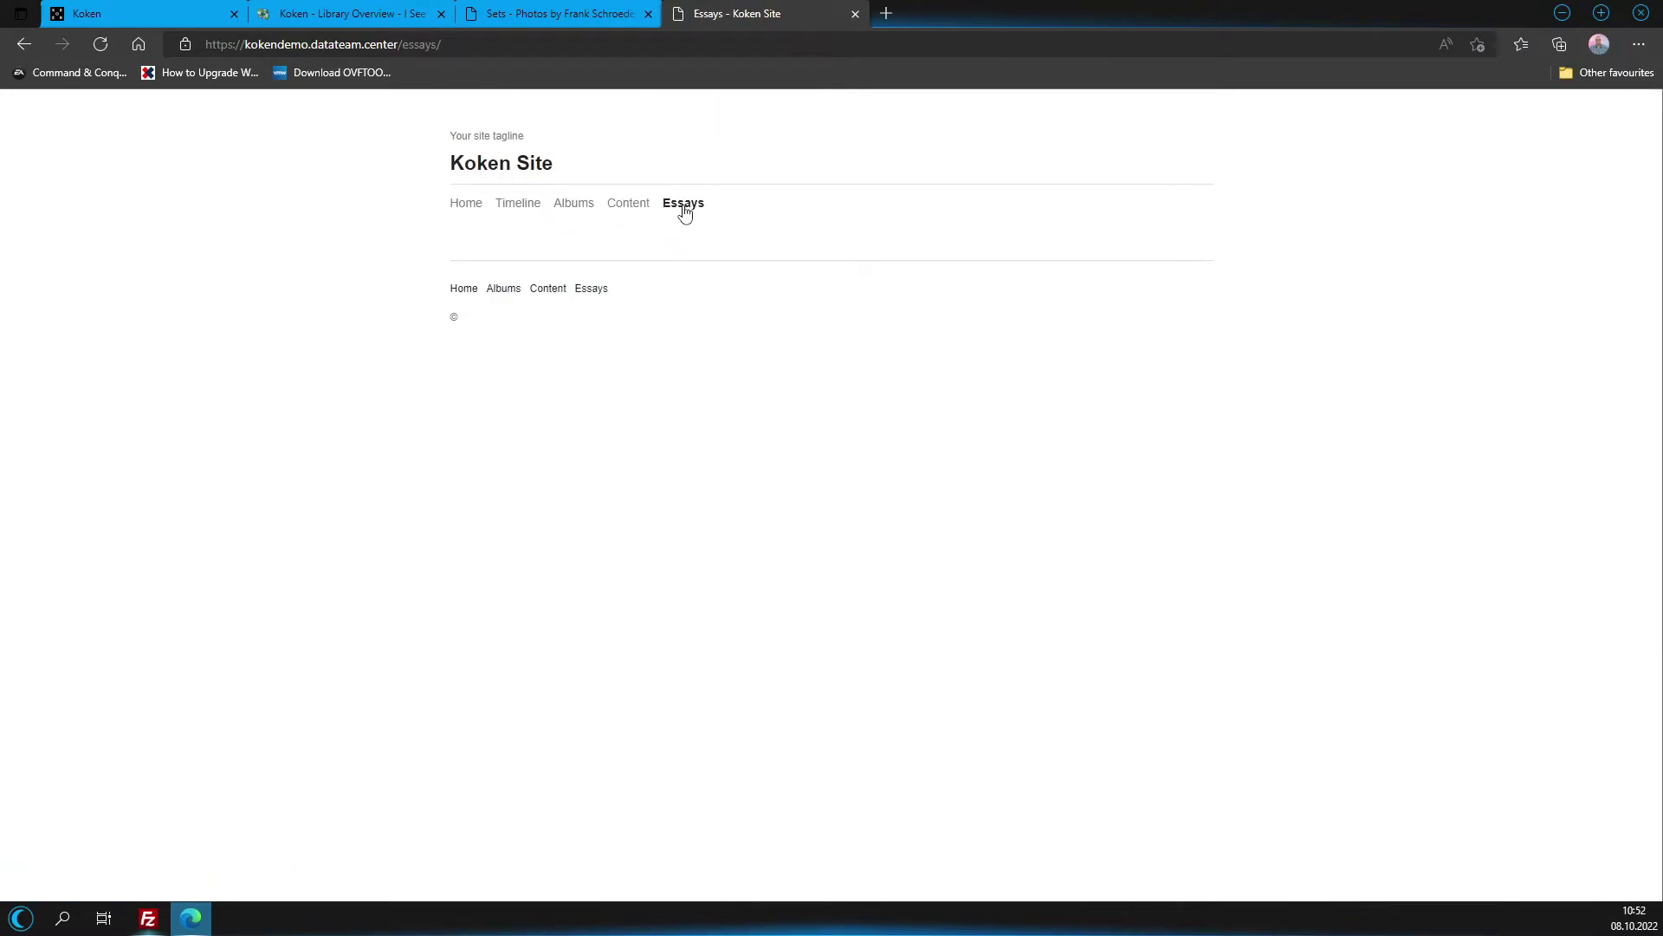
click(476, 208)
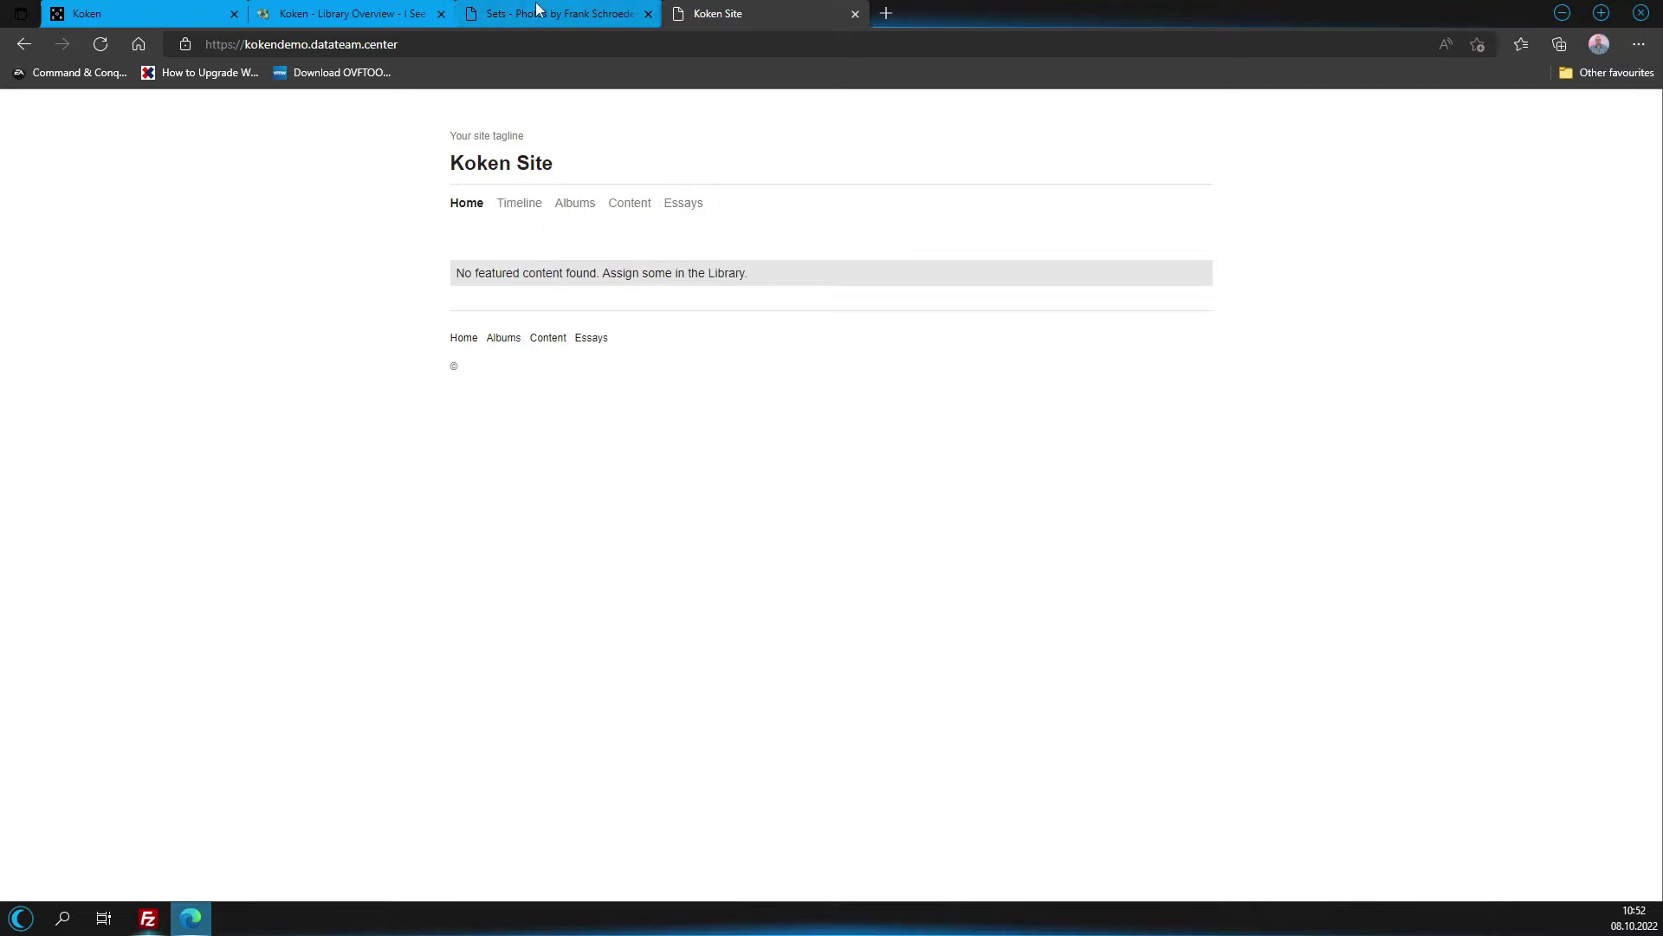
Mark the Kölner Zoo album as featured in the Koken library and reload the public home page.
click(139, 17)
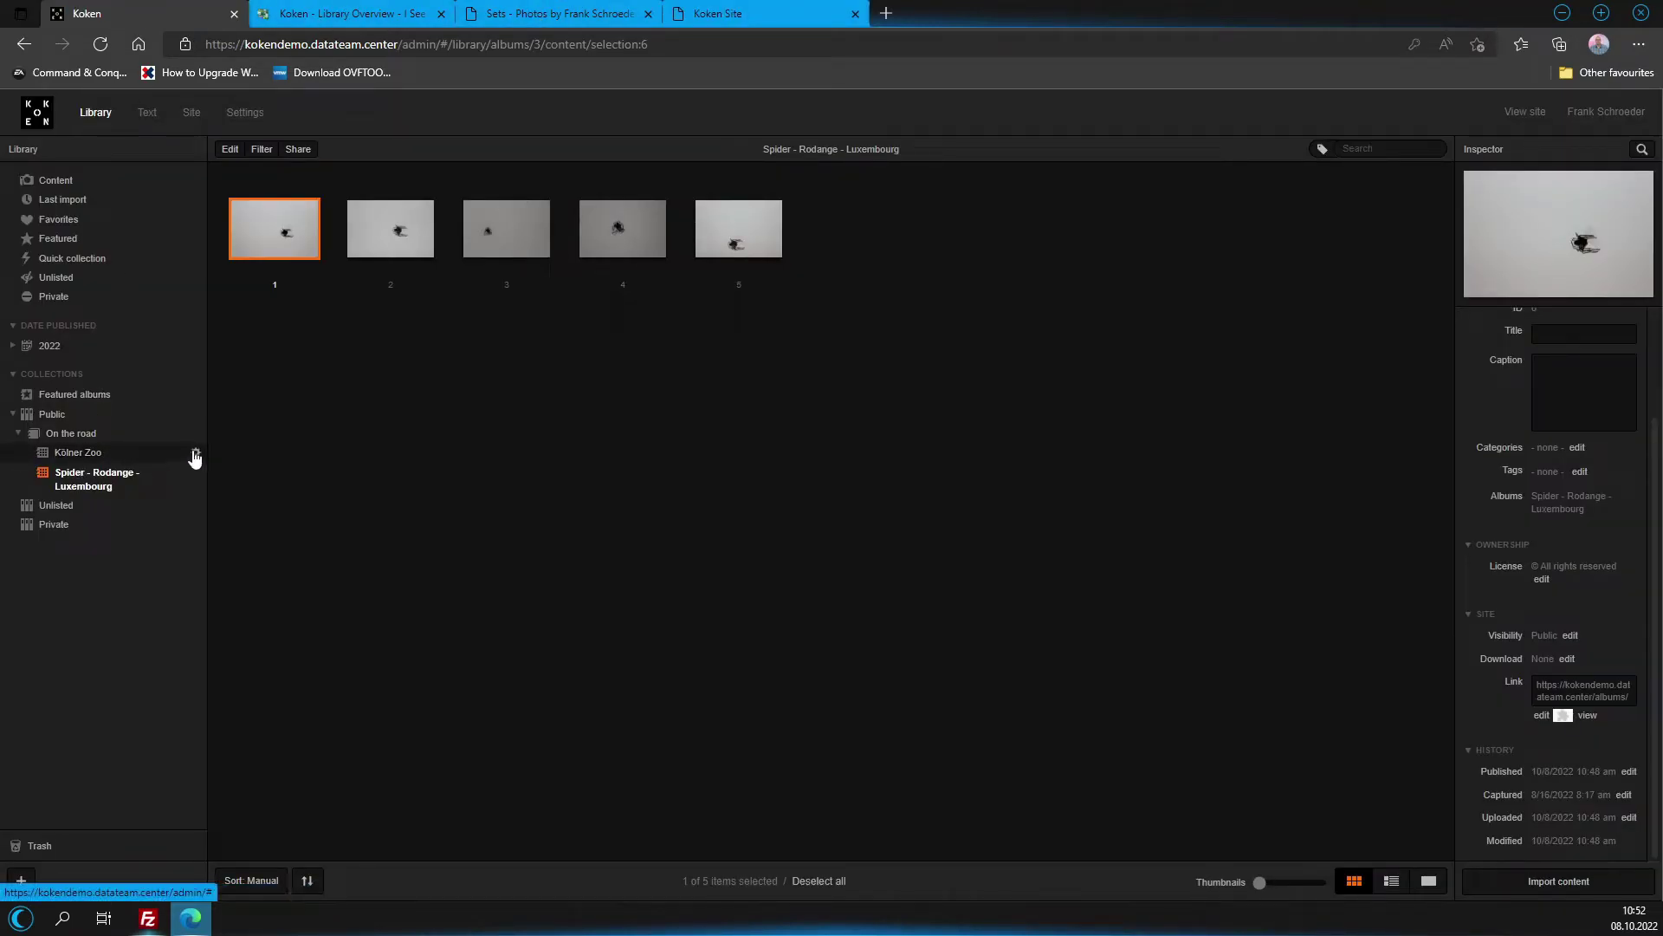
click(93, 456)
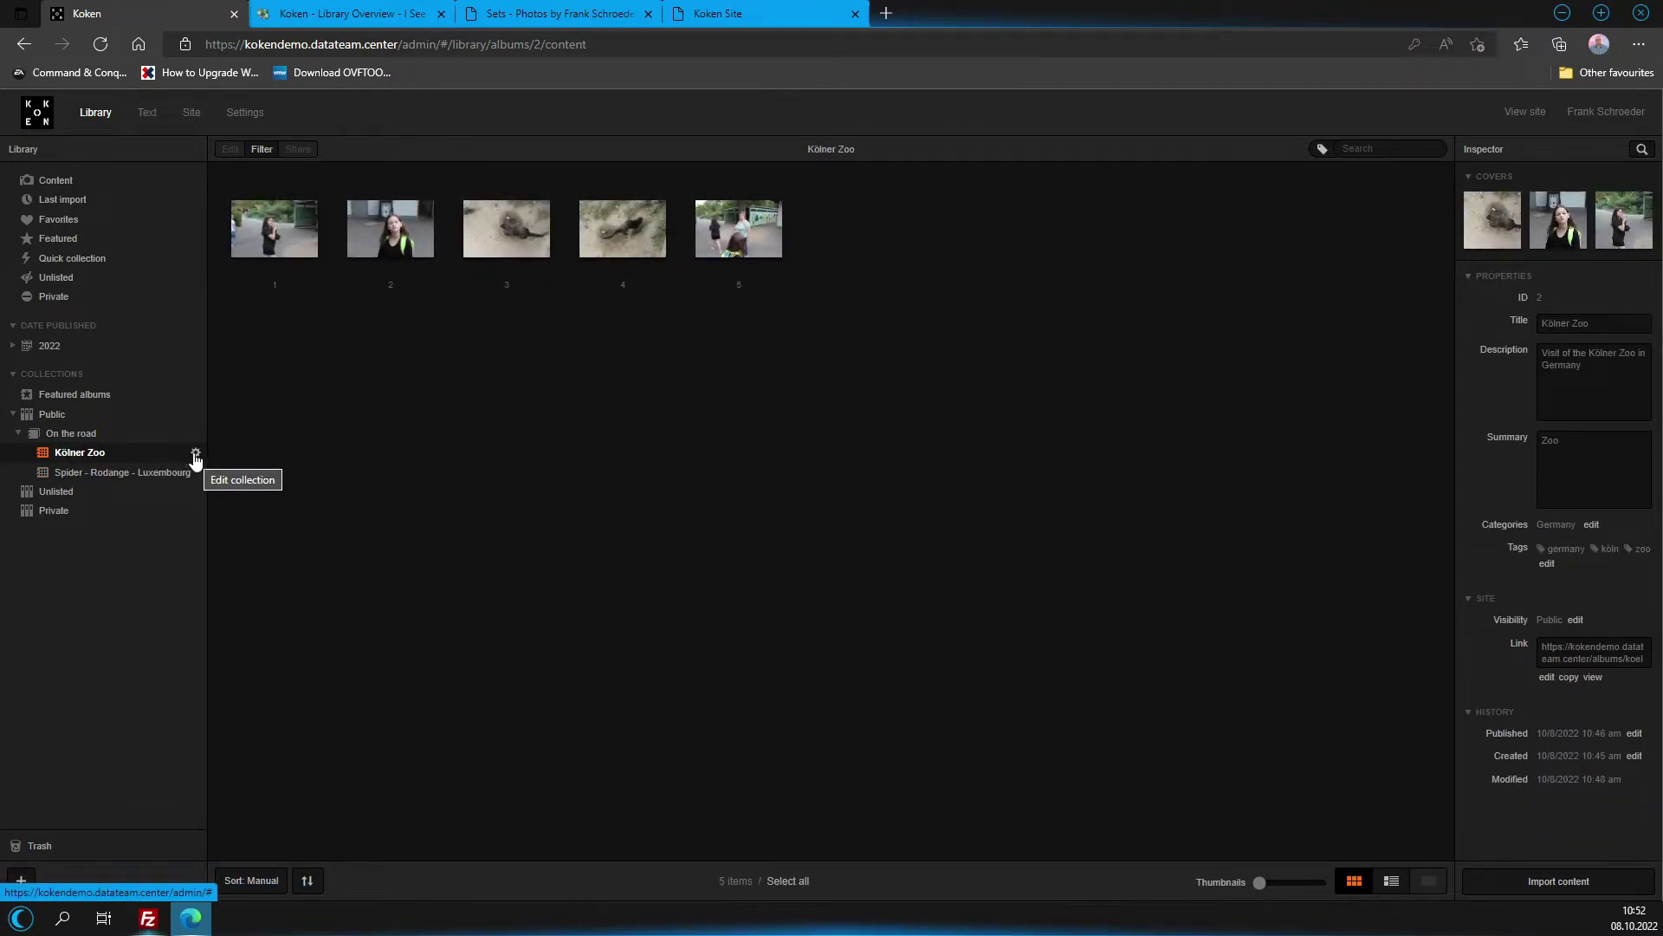
click(195, 453)
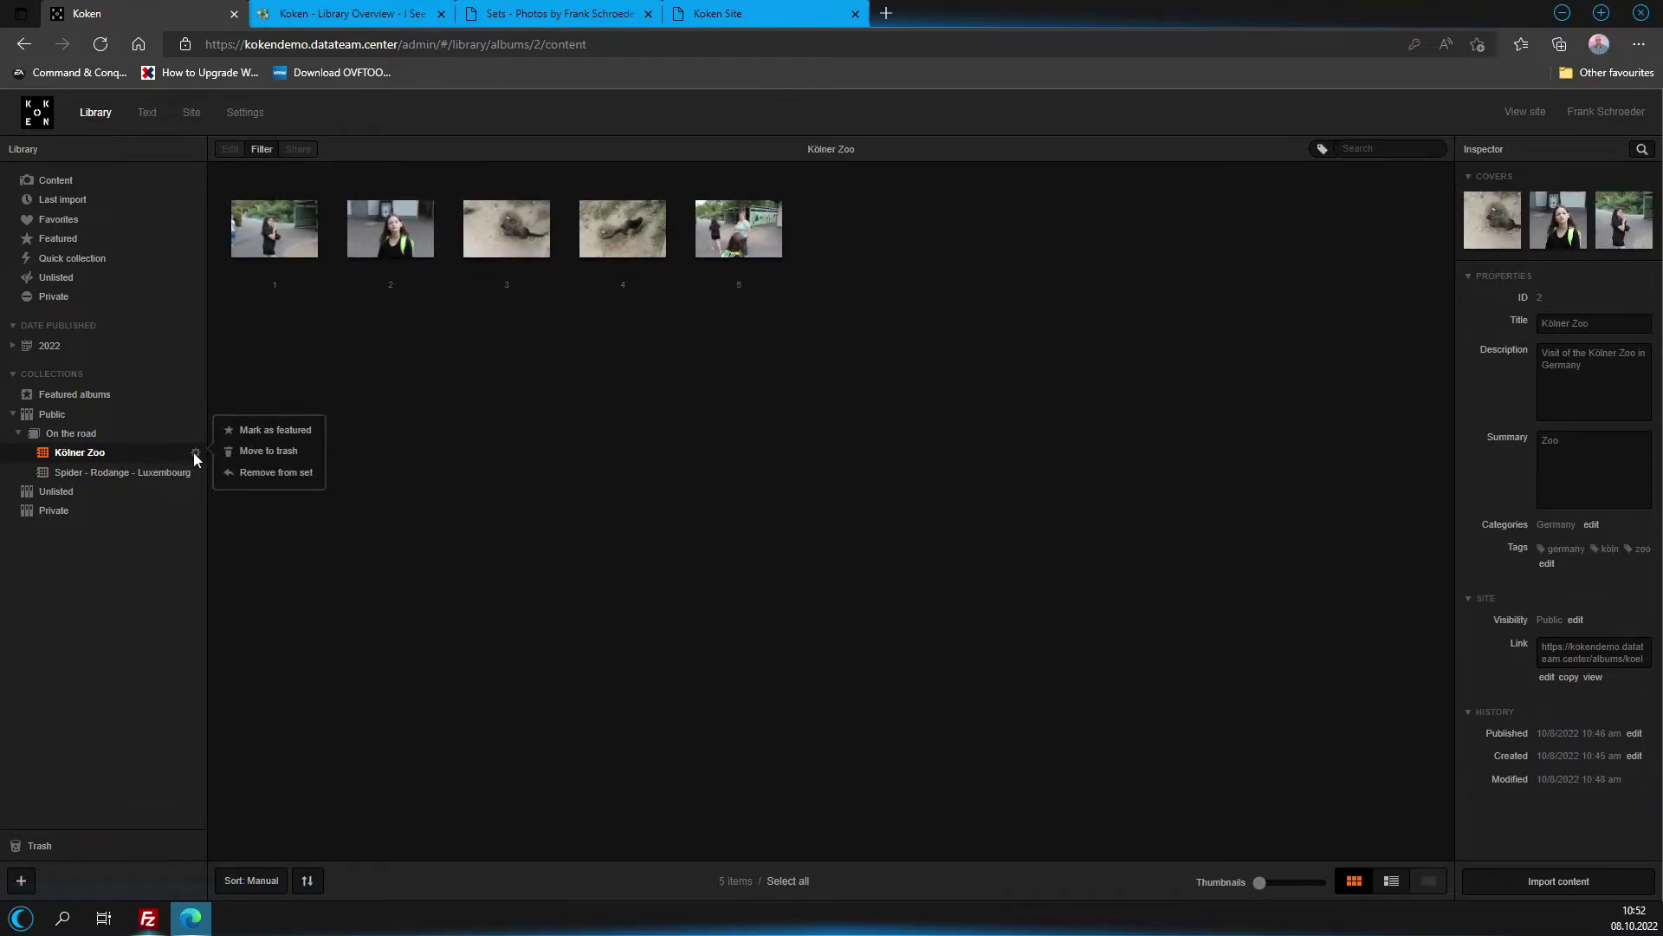
click(299, 431)
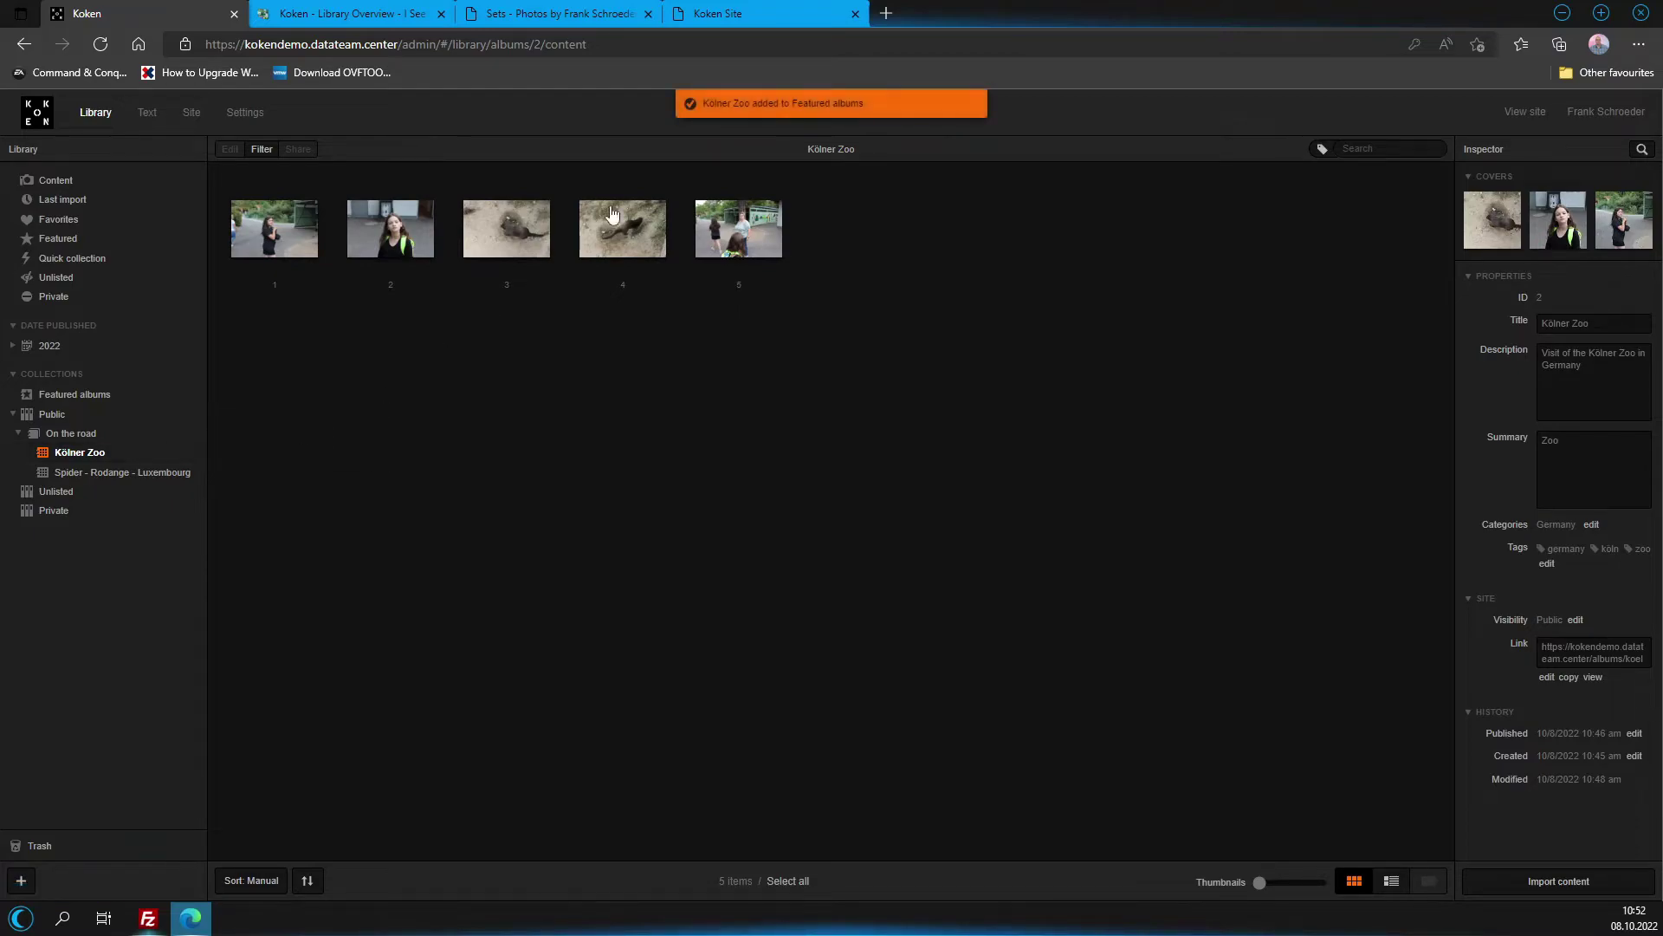
click(718, 13)
click(100, 44)
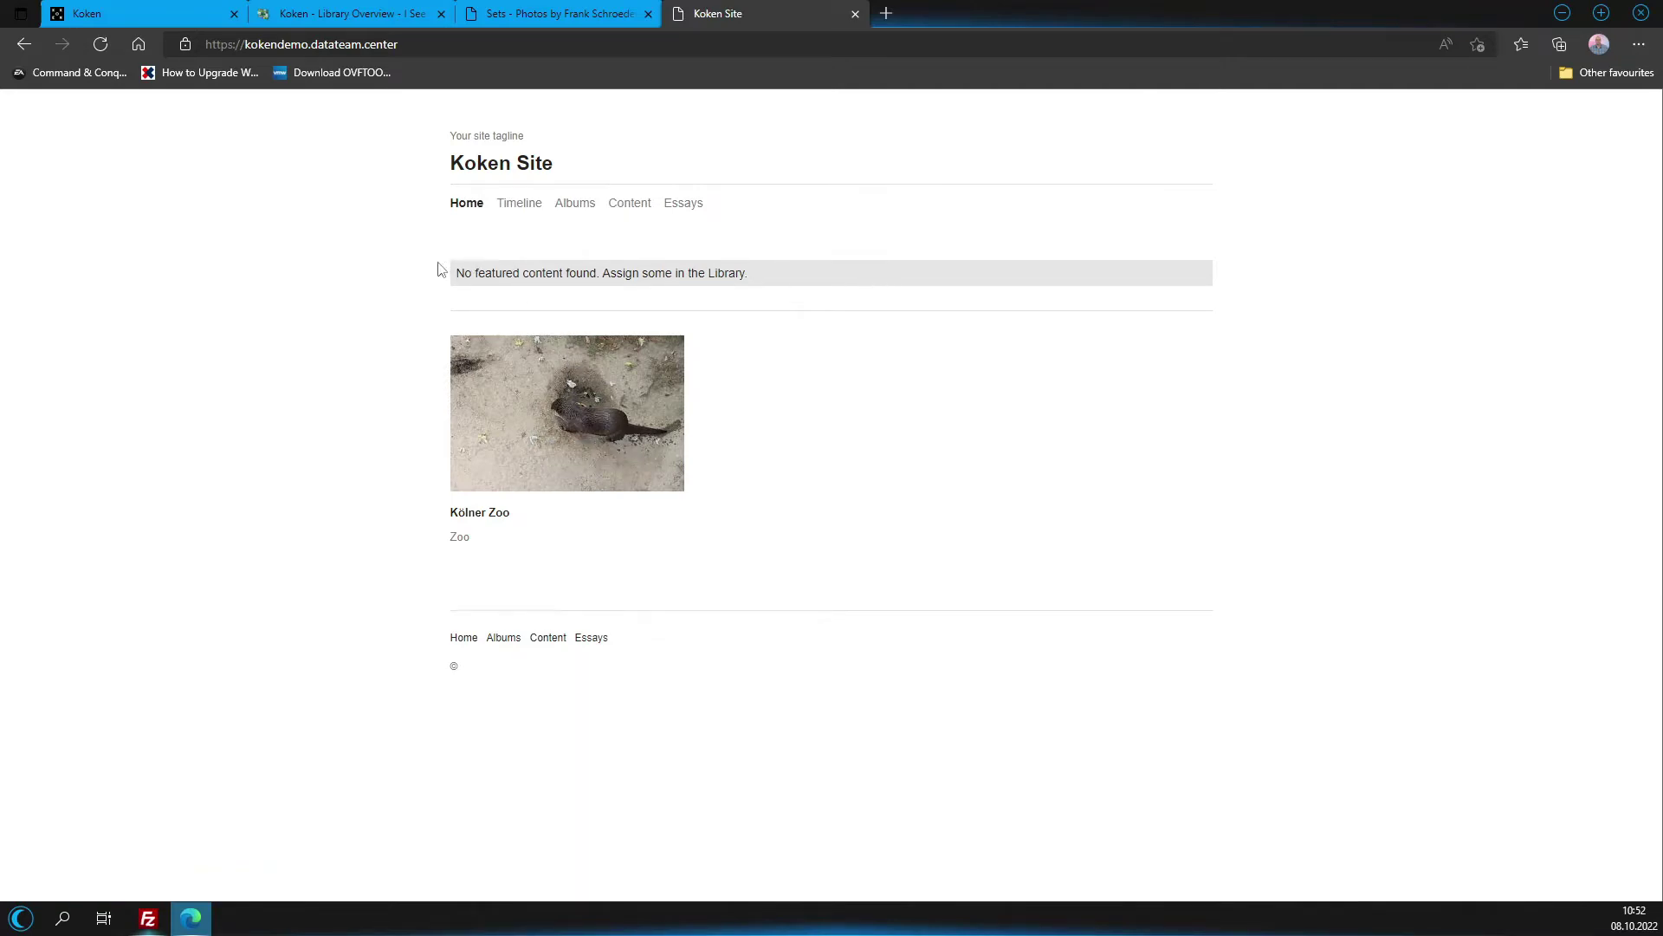
Mark the second photo in the Kölner Zoo album as featured.
key(ctrl+Tab)
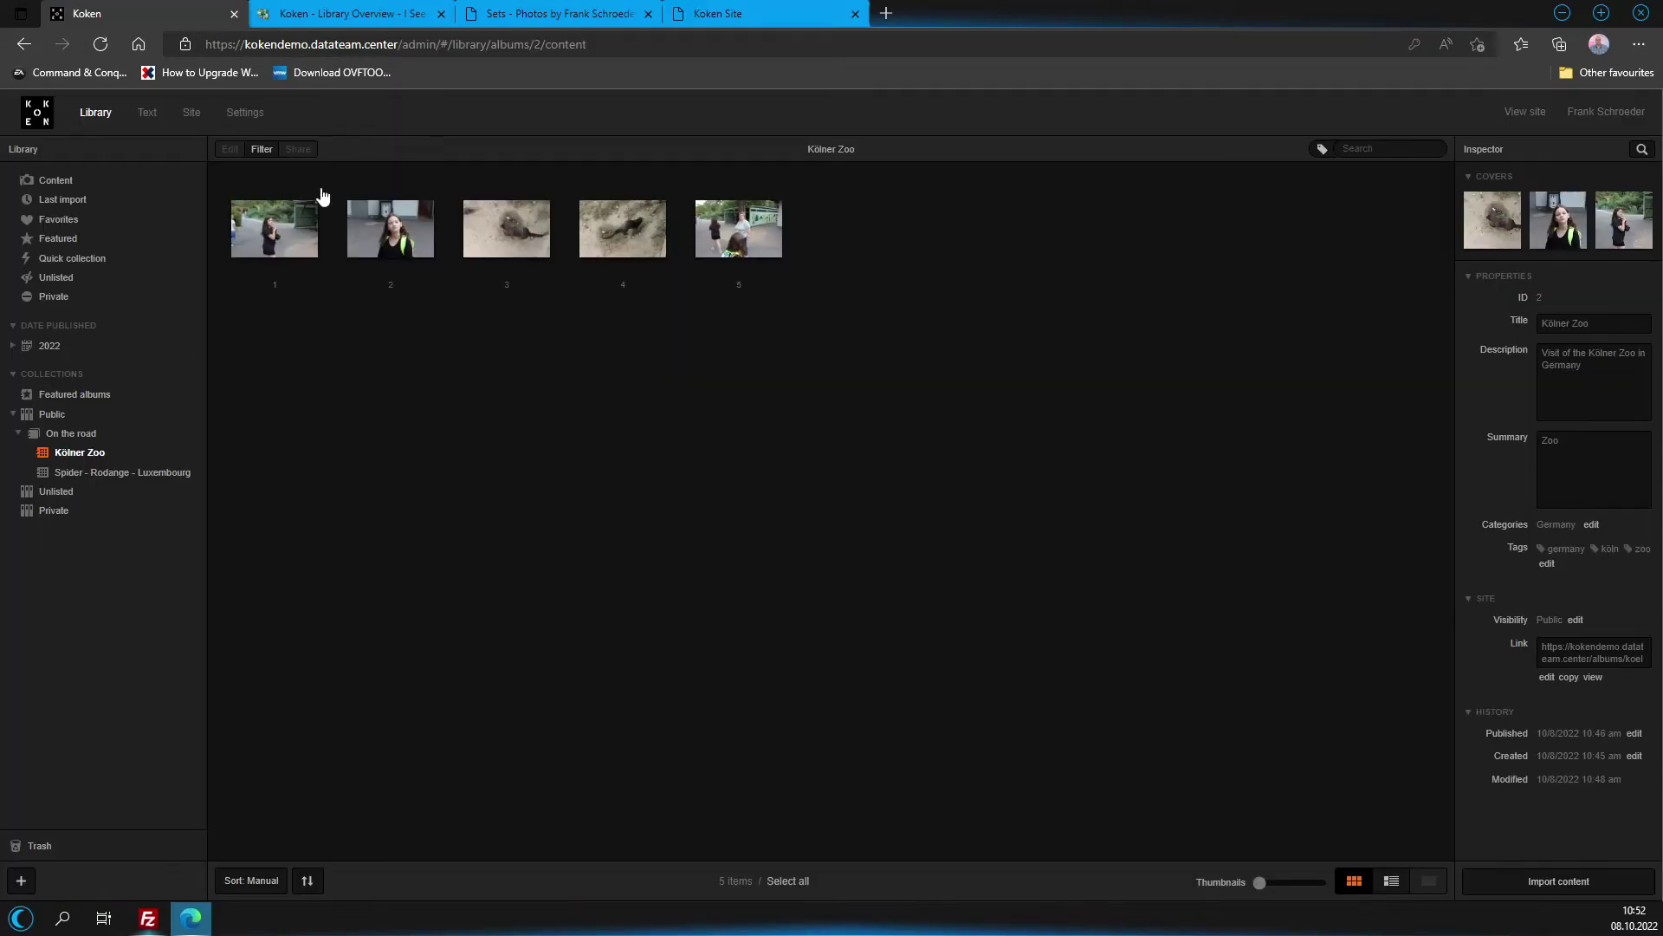
click(395, 233)
right_click(401, 224)
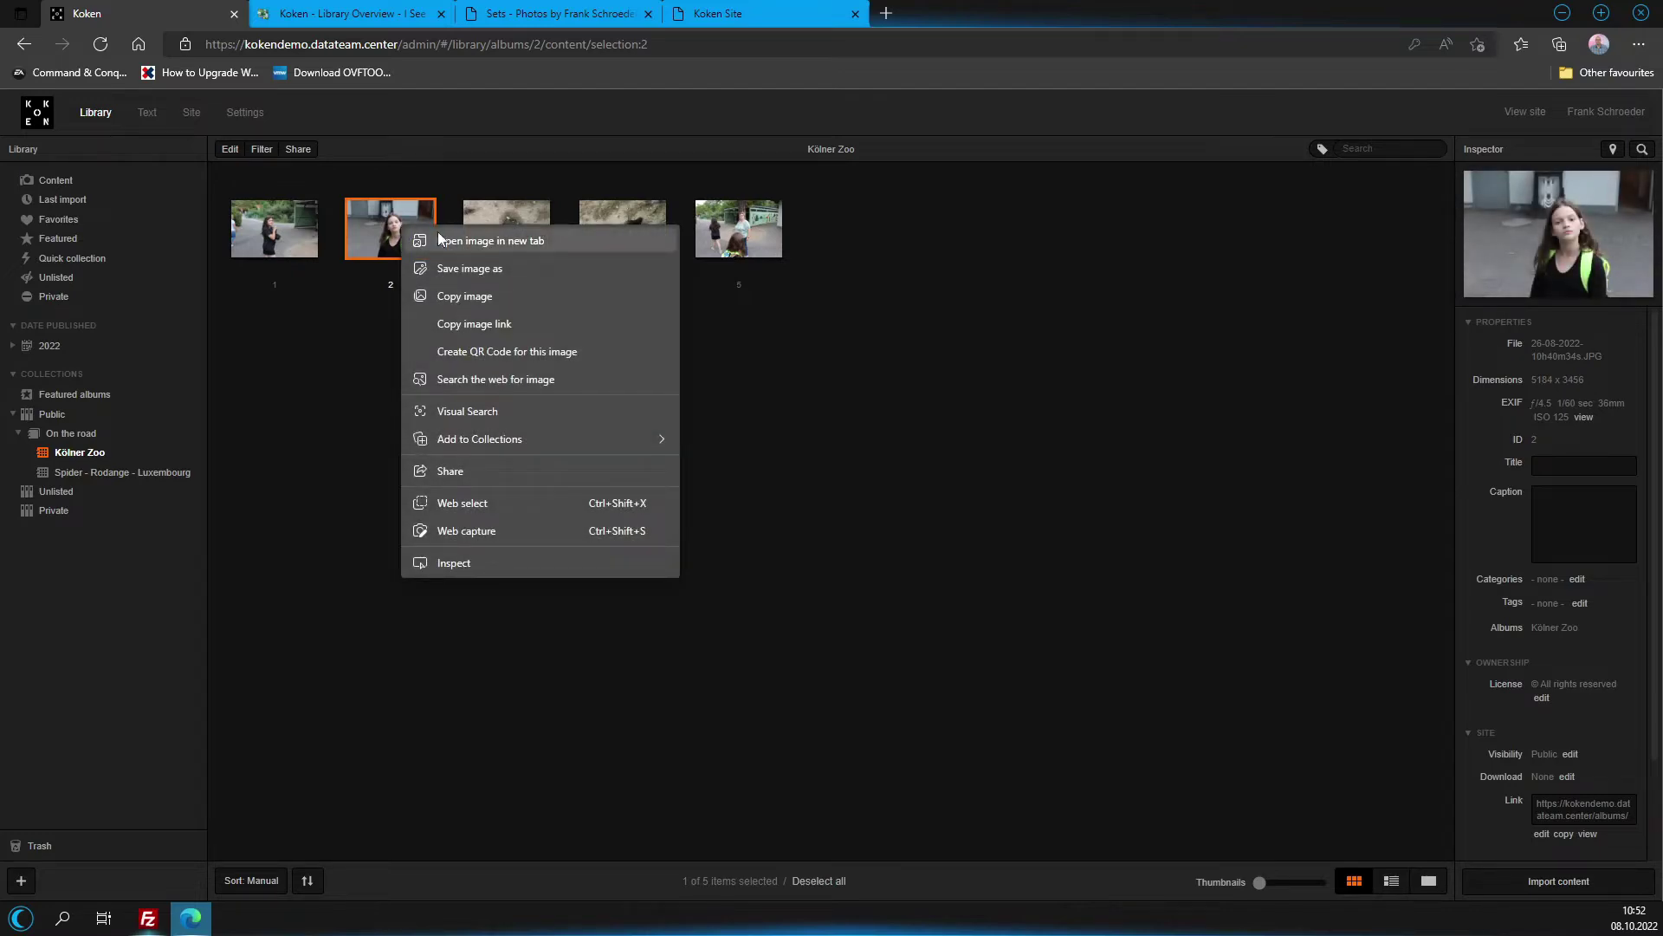
click(329, 358)
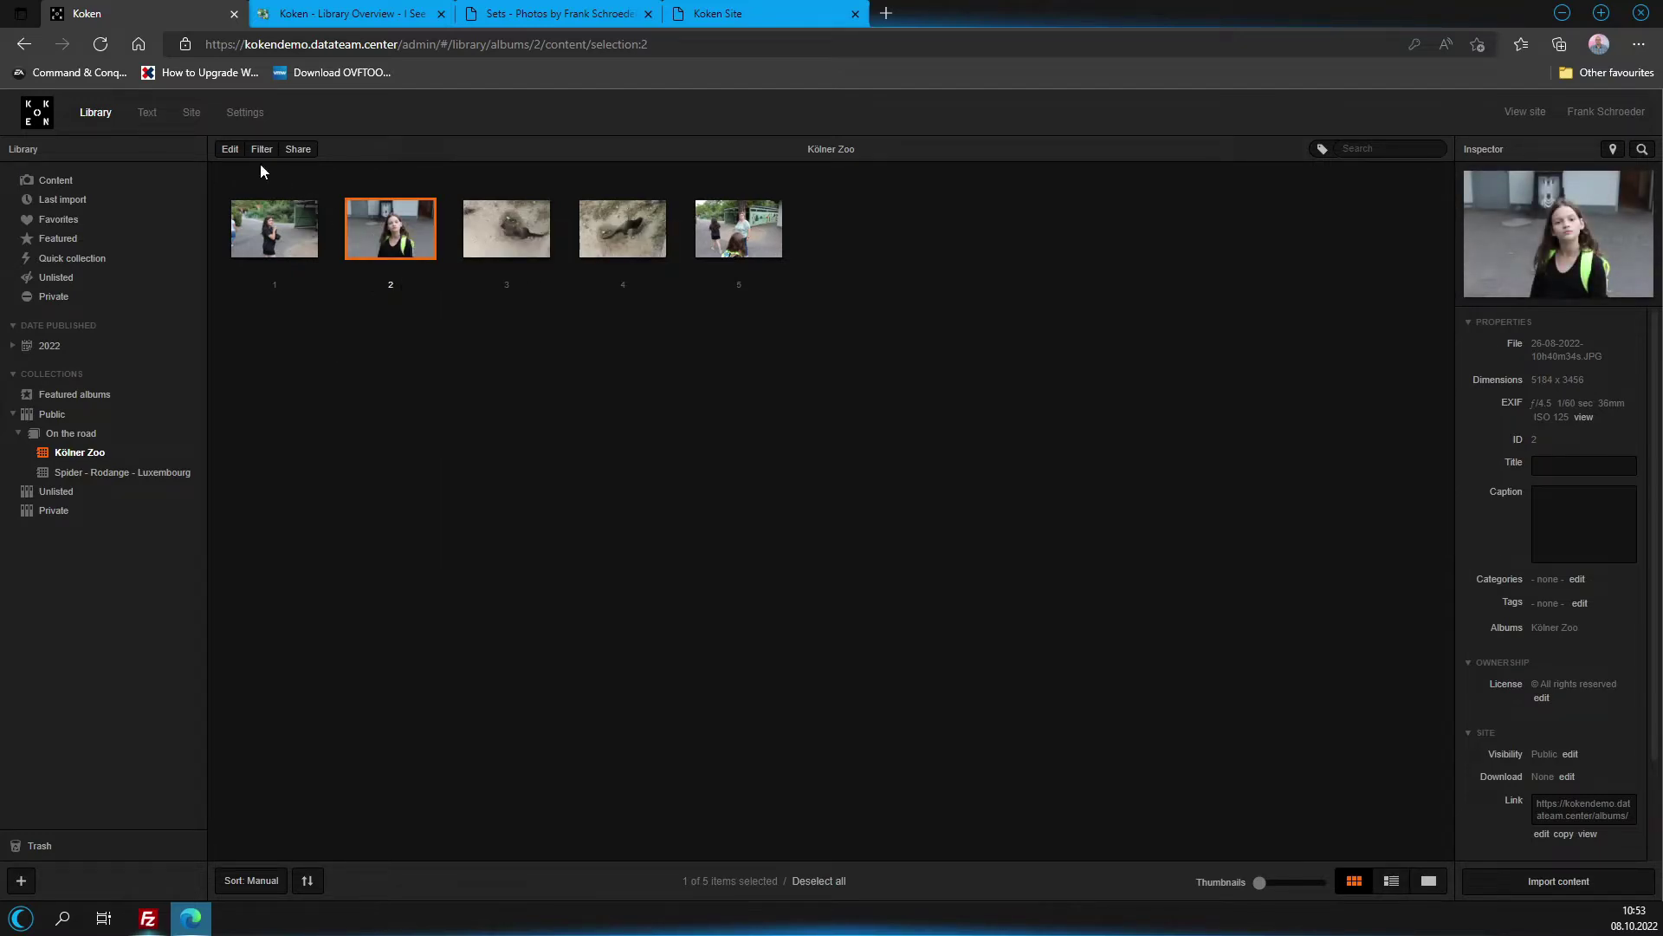
click(232, 153)
click(230, 150)
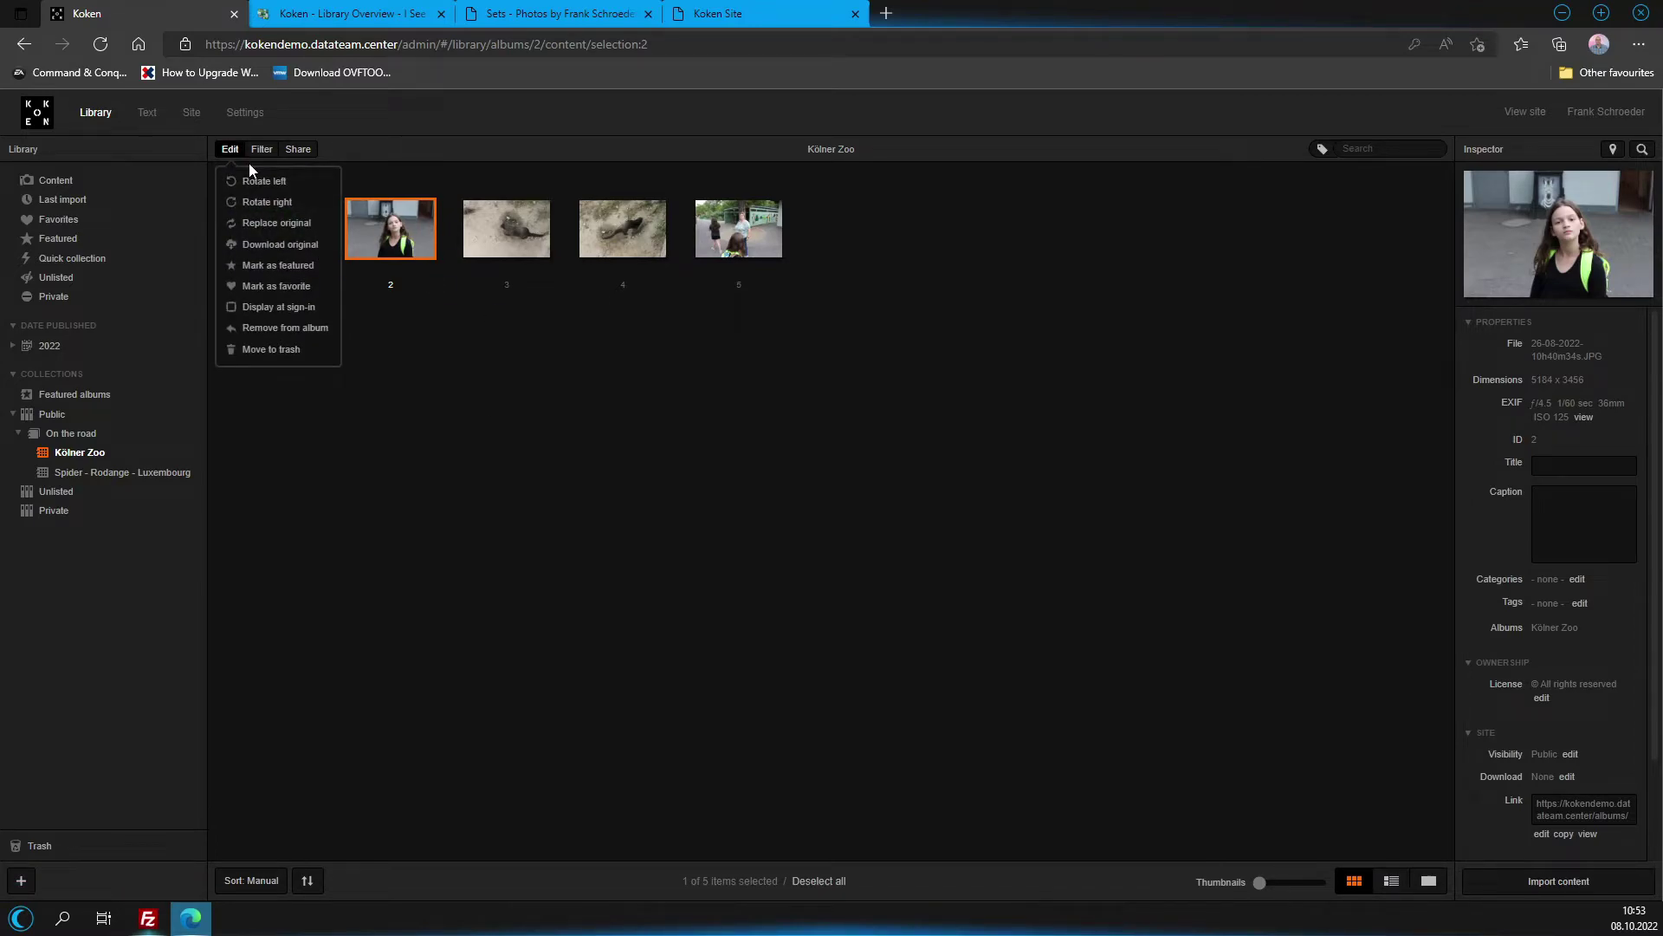
click(292, 269)
Review the featured photo and featured album on the public site's home page.
click(685, 11)
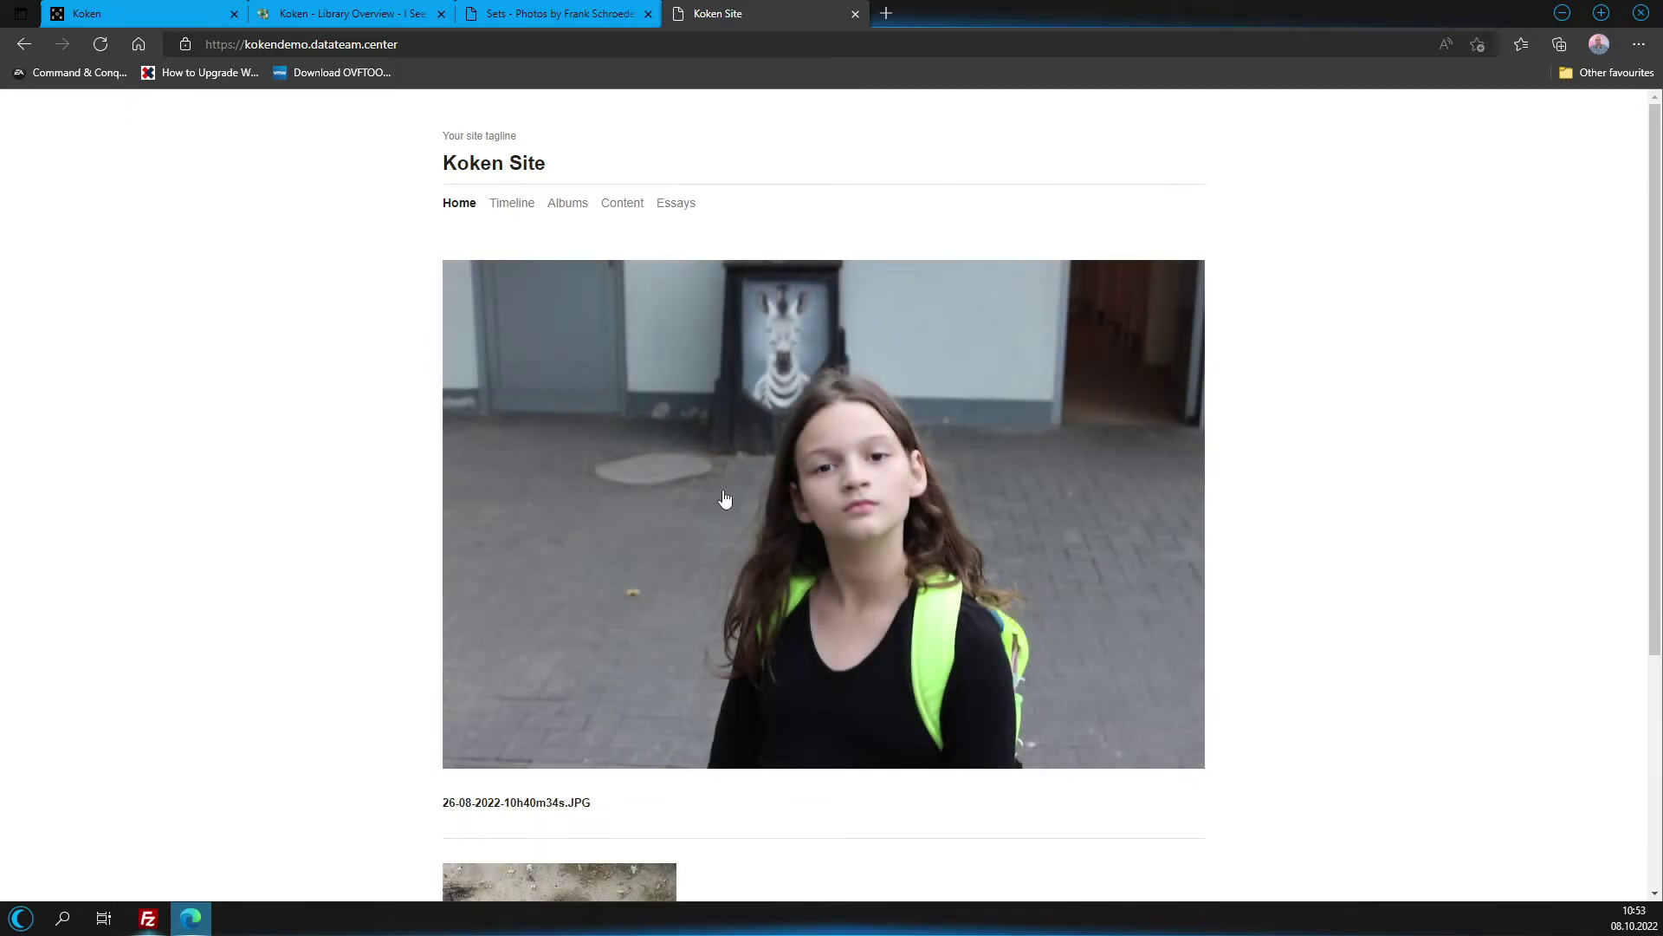
scroll(676, 460, down, 3)
scroll(768, 419, up, 3)
scroll(702, 467, down, 4)
scroll(887, 398, up, 4)
scroll(767, 555, down, 4)
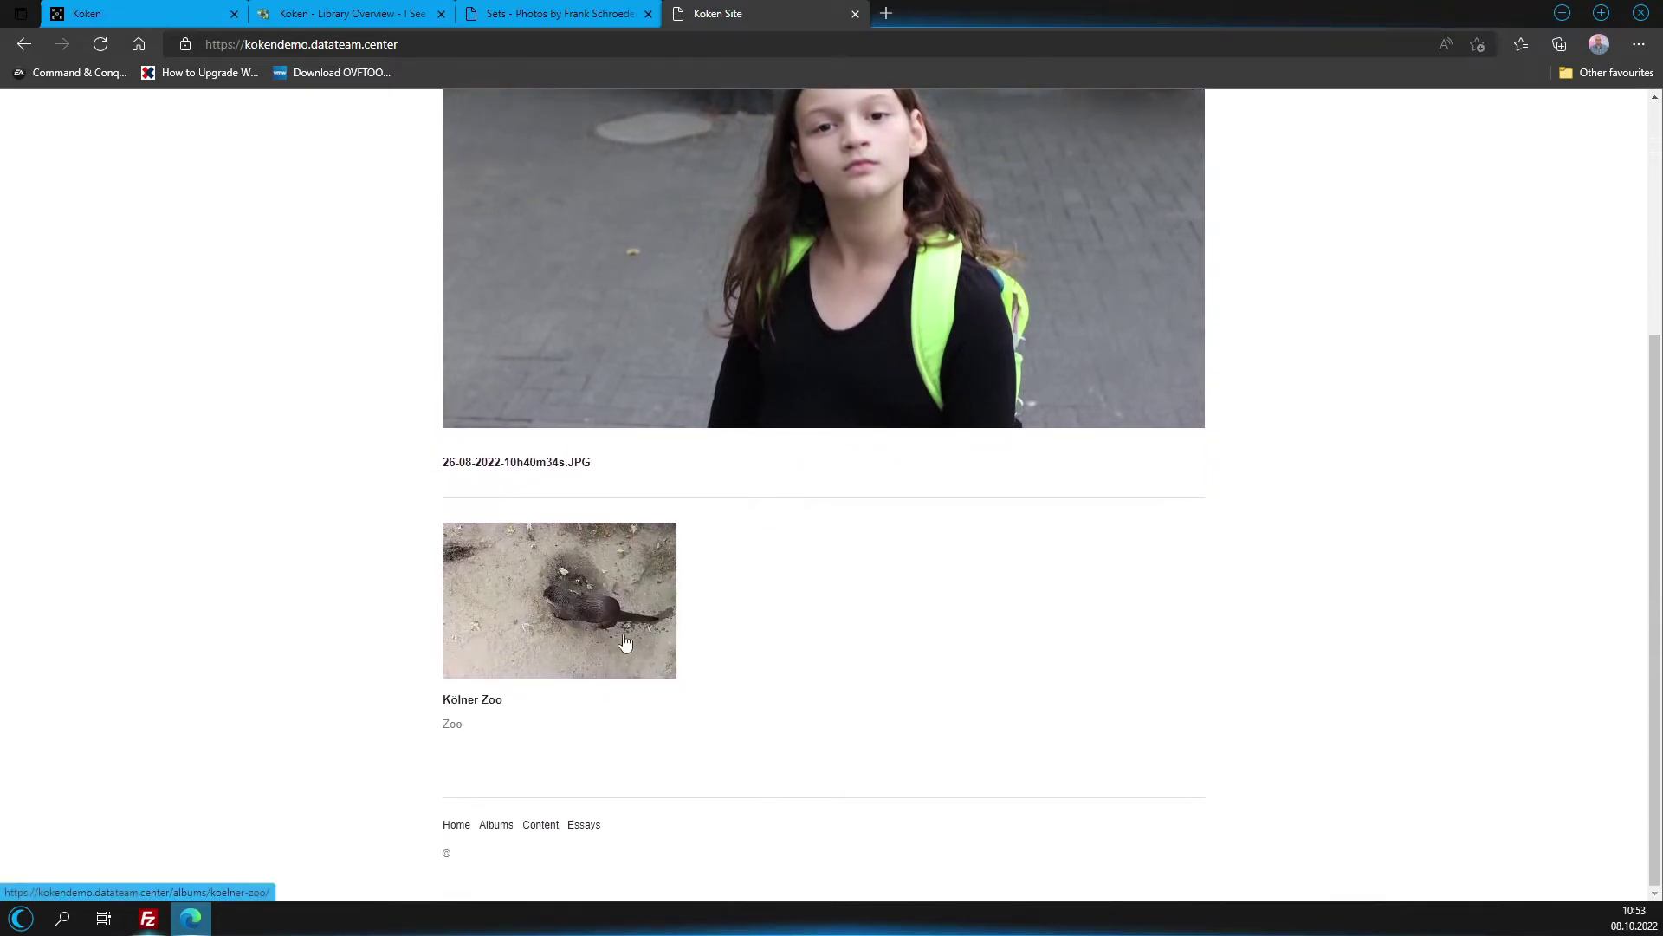
scroll(572, 624, up, 4)
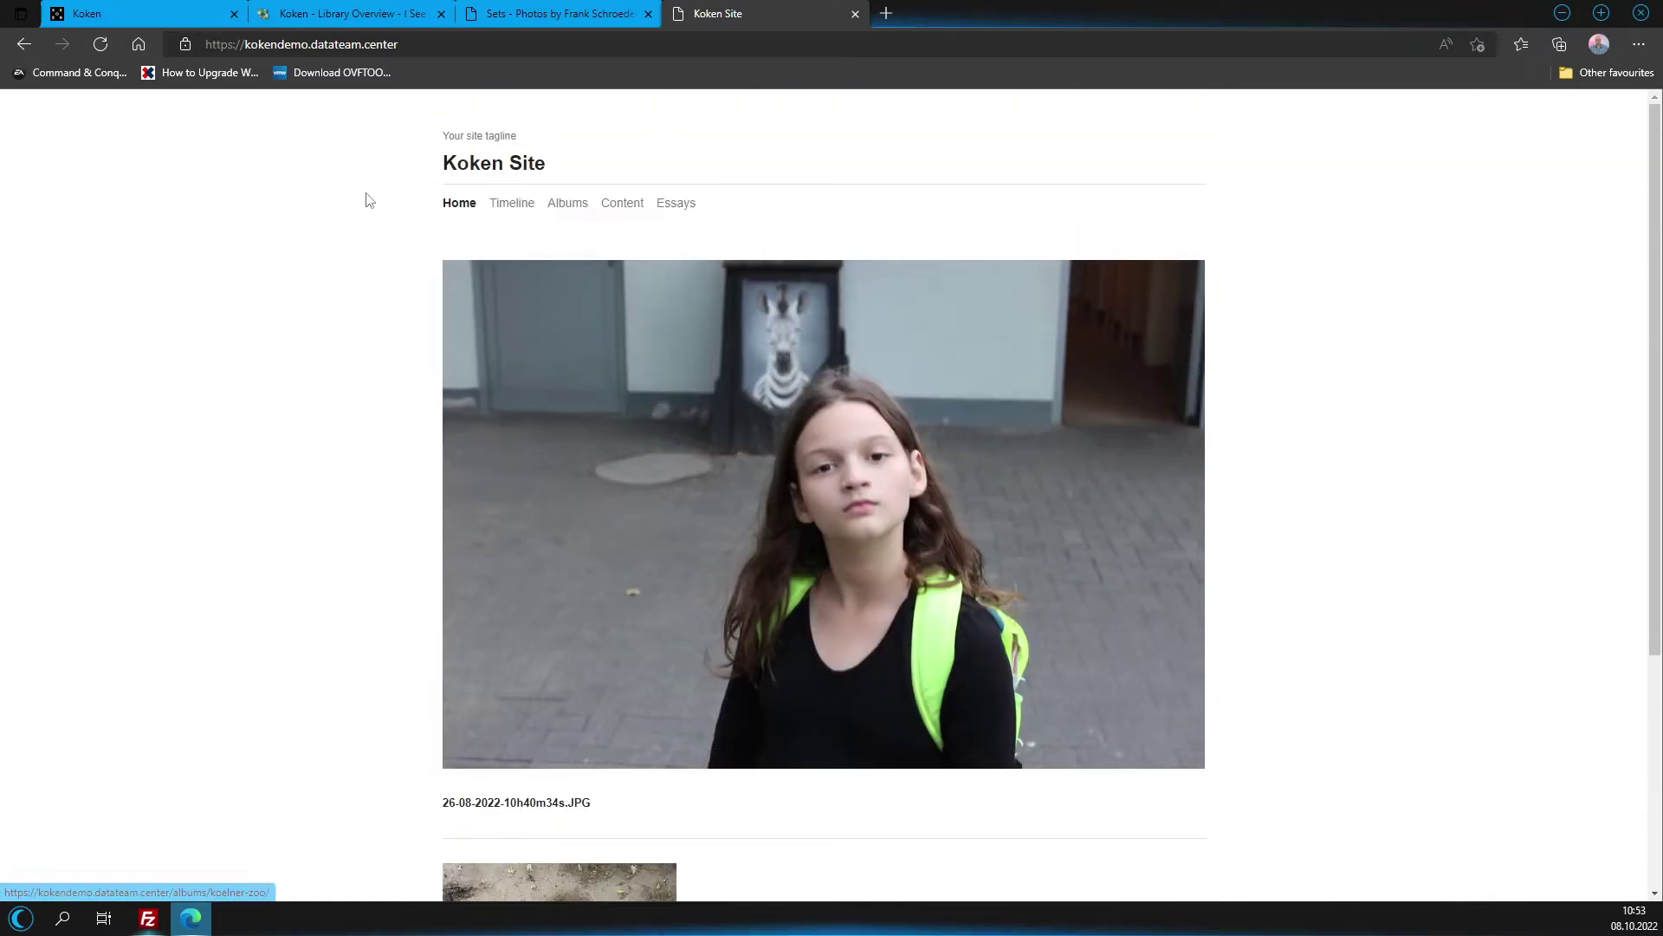
Return to the Koken library and examine the editing options for the featured photo, including Display at sign-in.
click(523, 10)
click(358, 9)
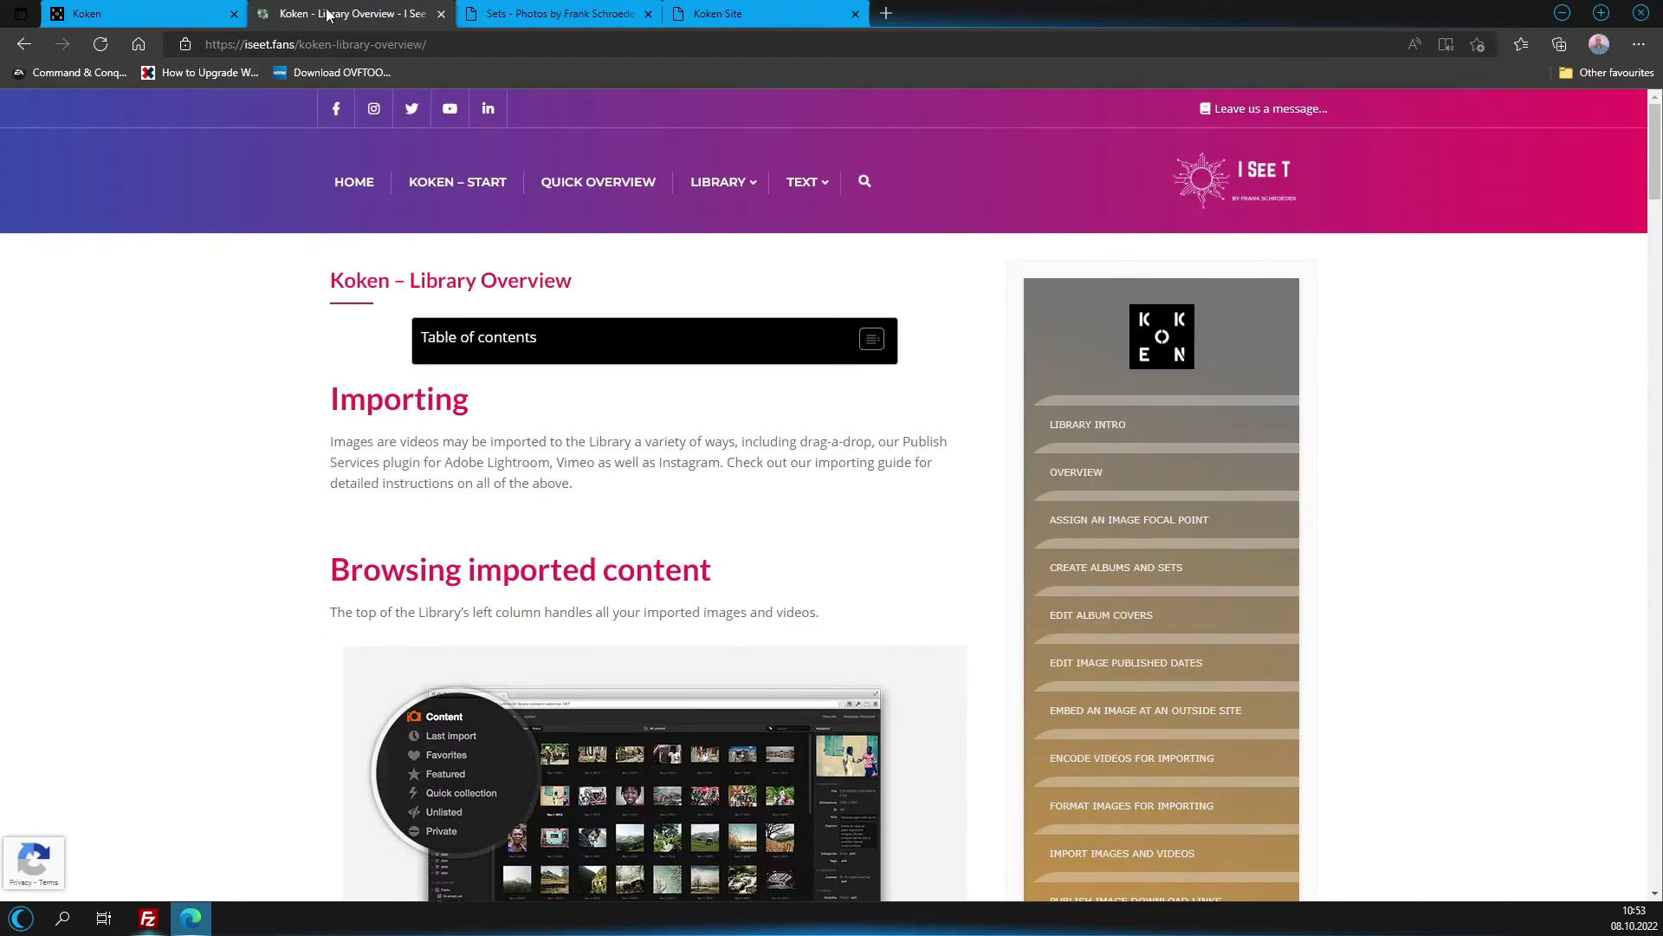
click(187, 11)
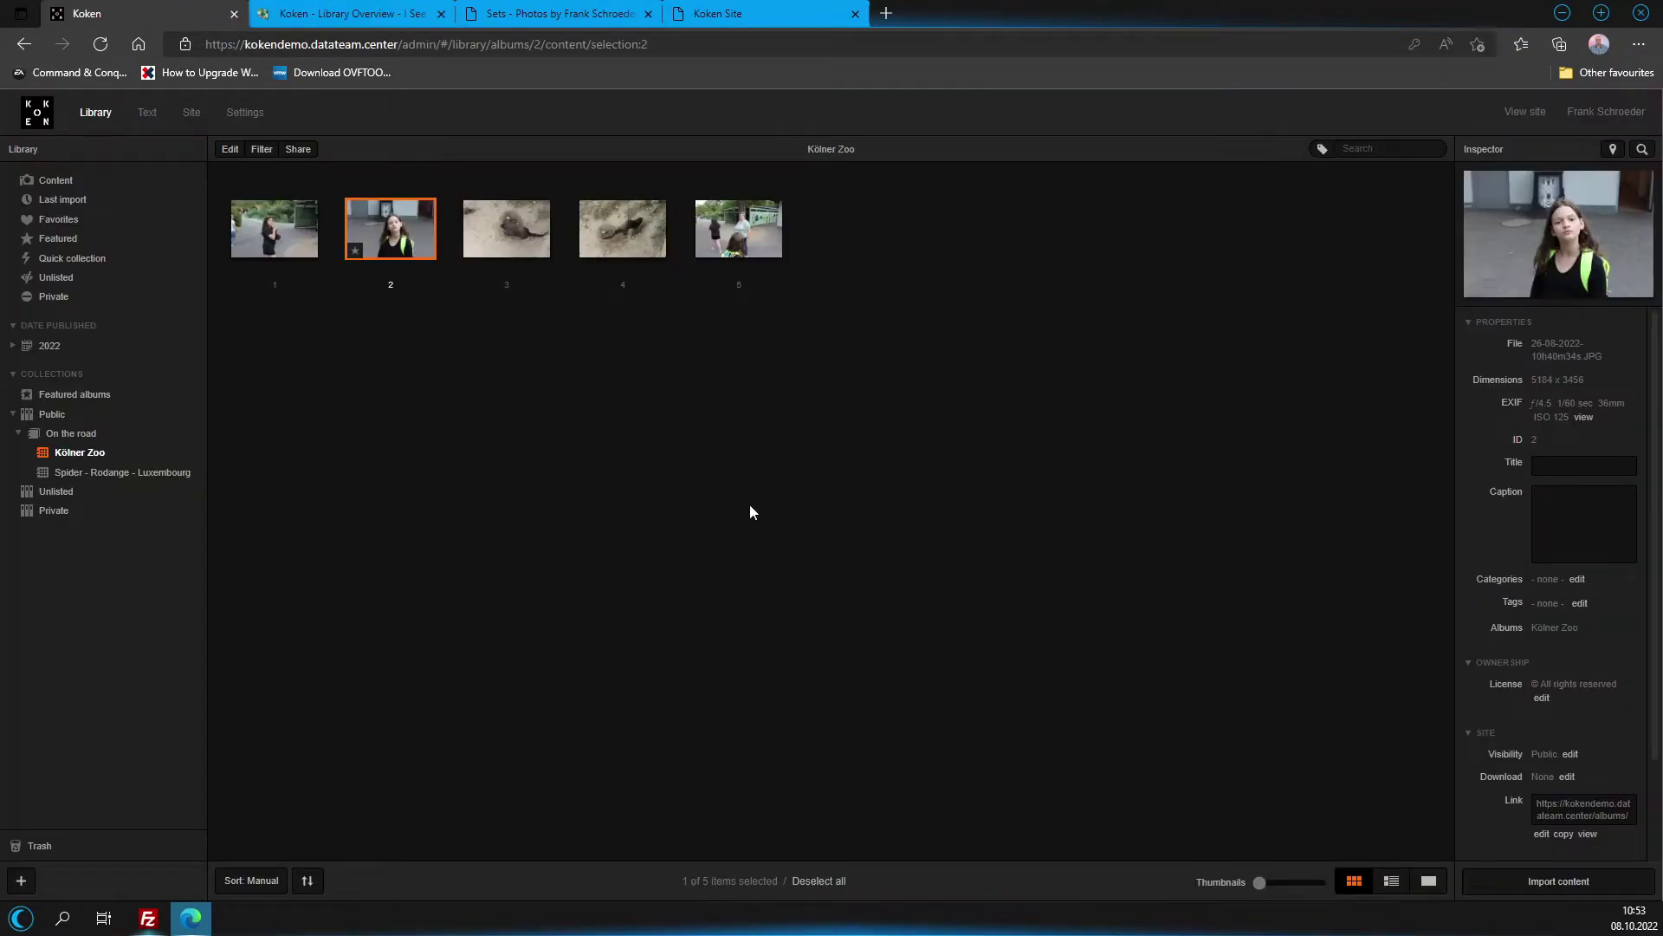
click(232, 151)
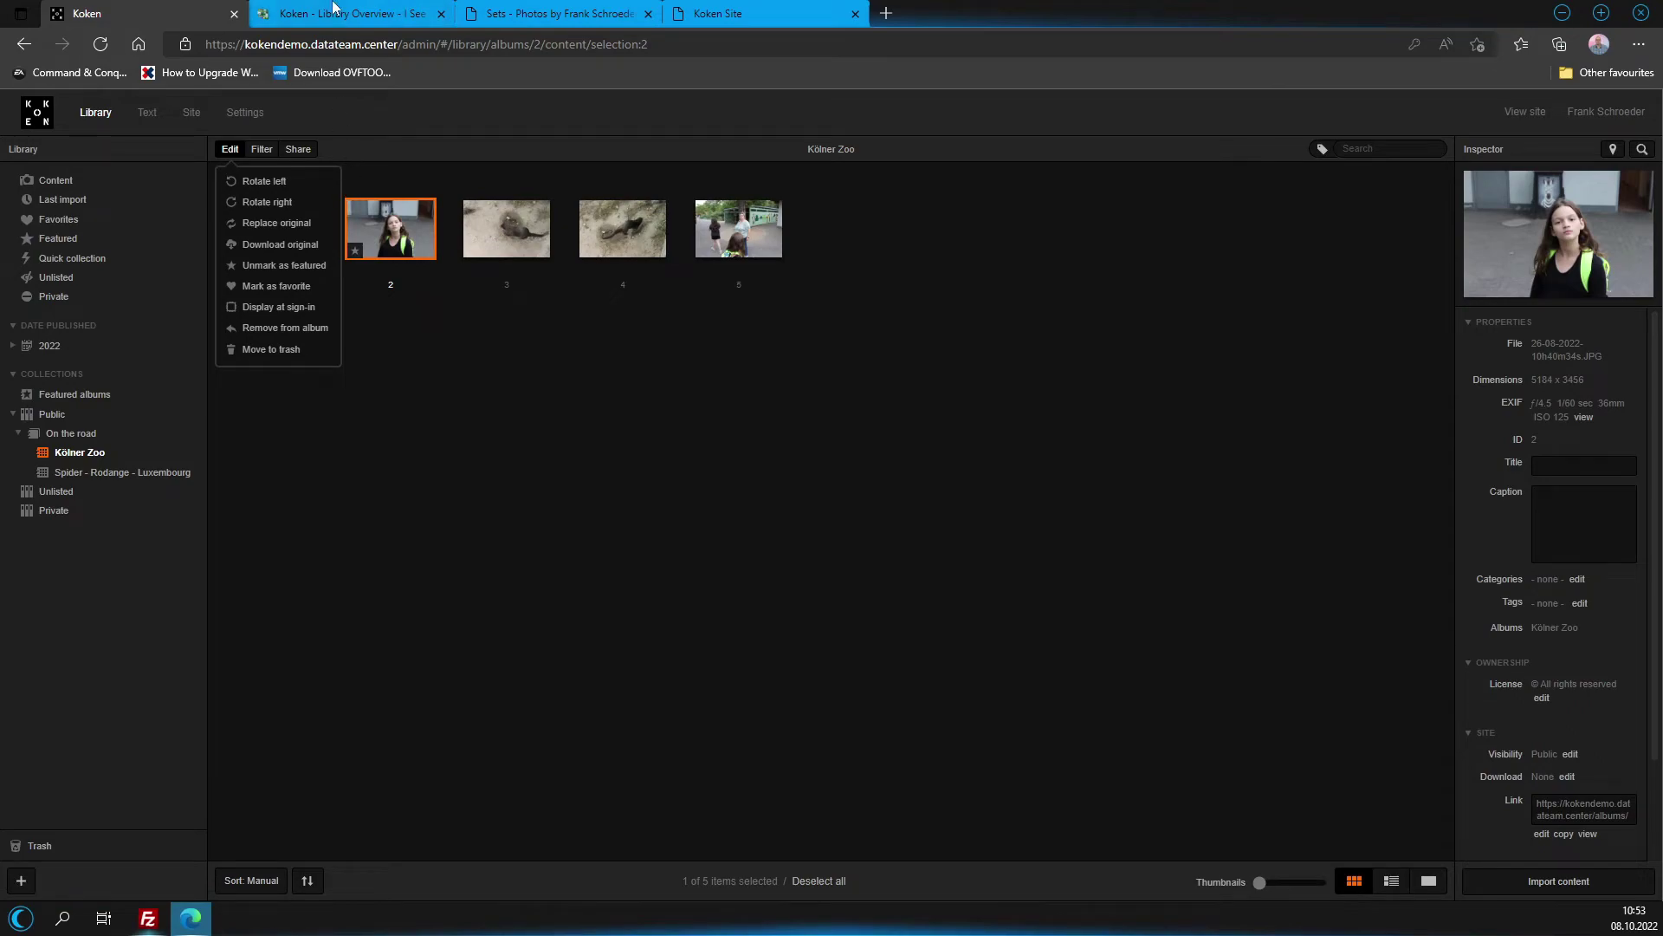
Open the admin sign-in page of the existing photo site at photos.datateam.center/admin/.
click(333, 13)
click(511, 12)
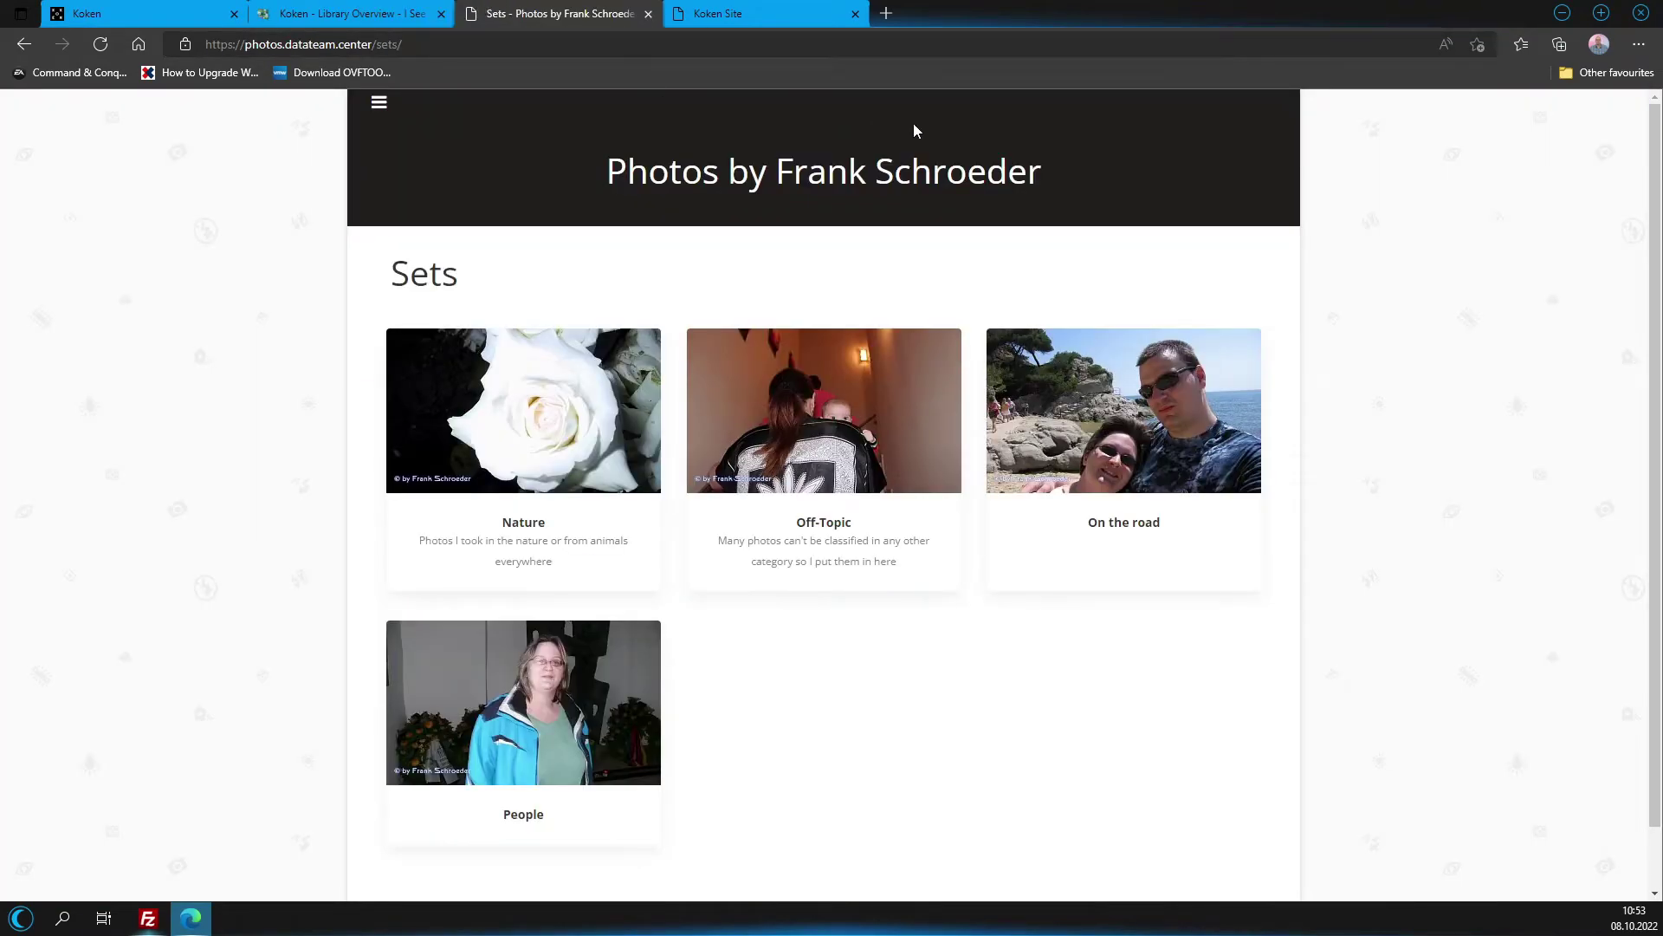
click(381, 44)
click(388, 44)
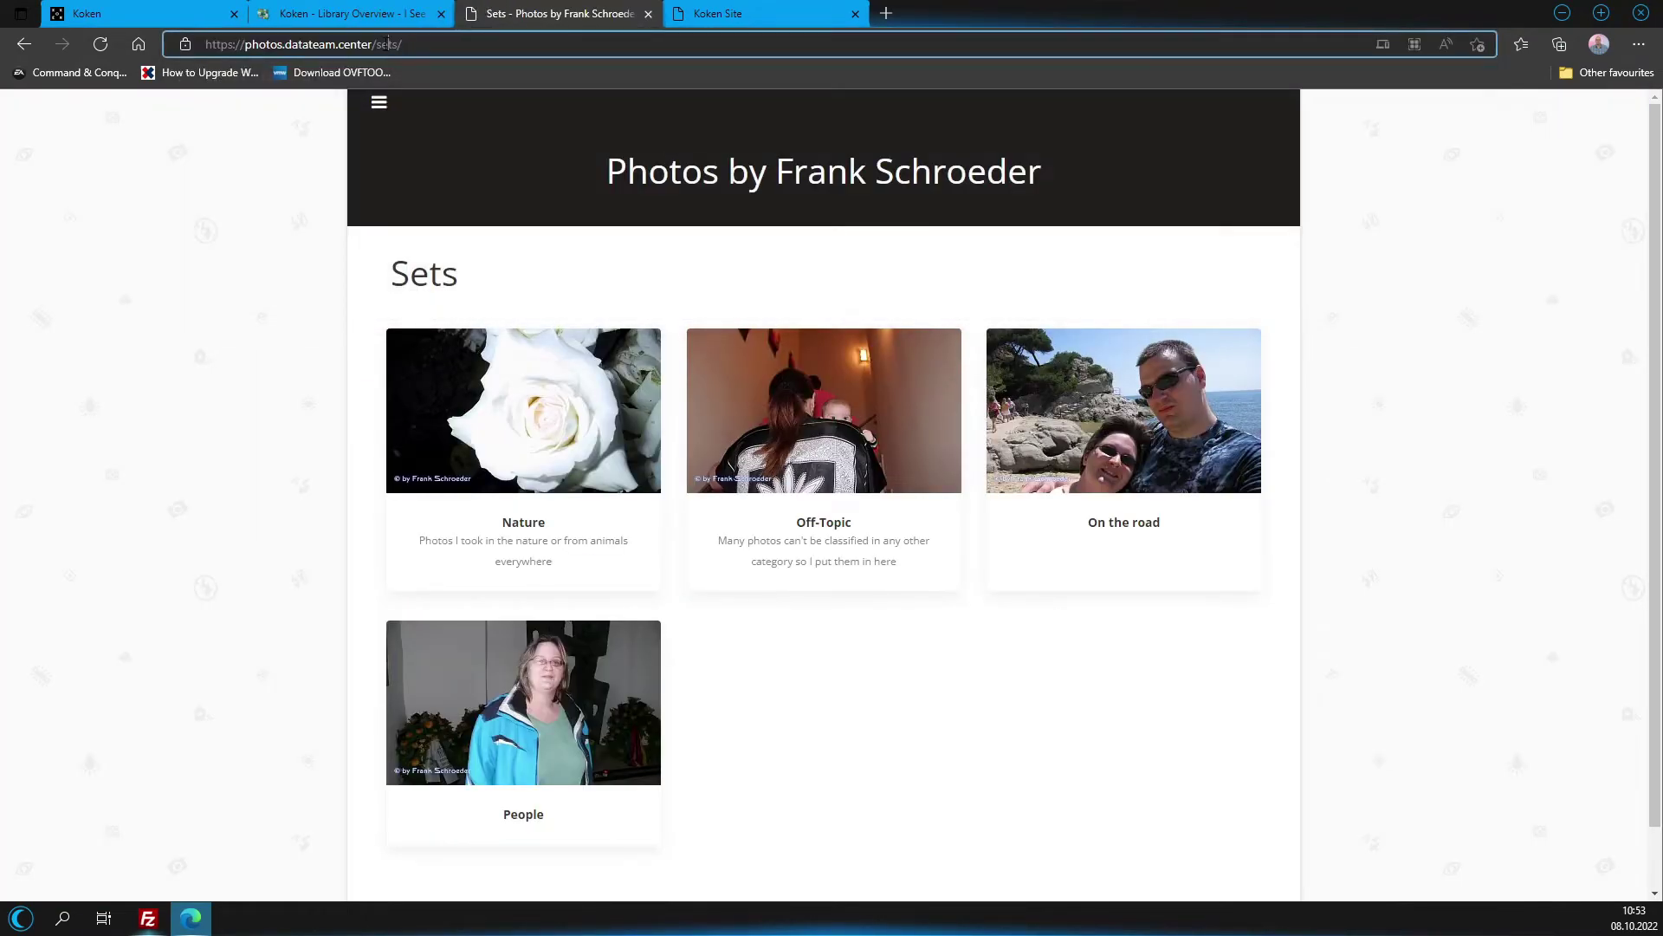
drag(381, 46, 493, 55)
text(admin/)
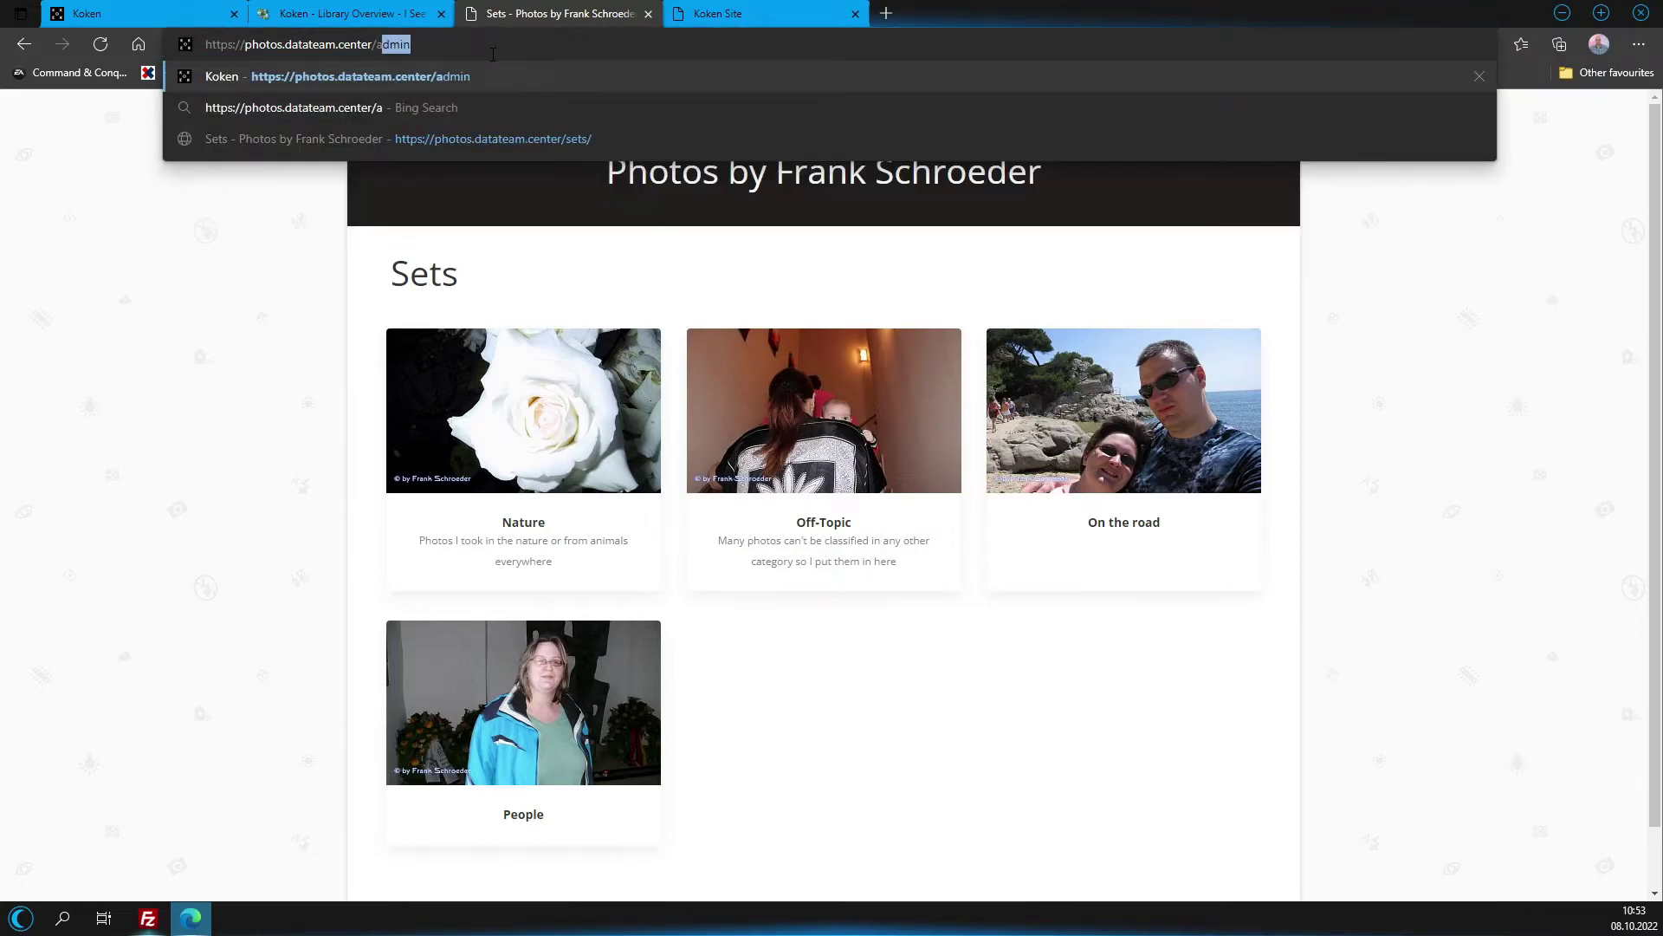
key(Return)
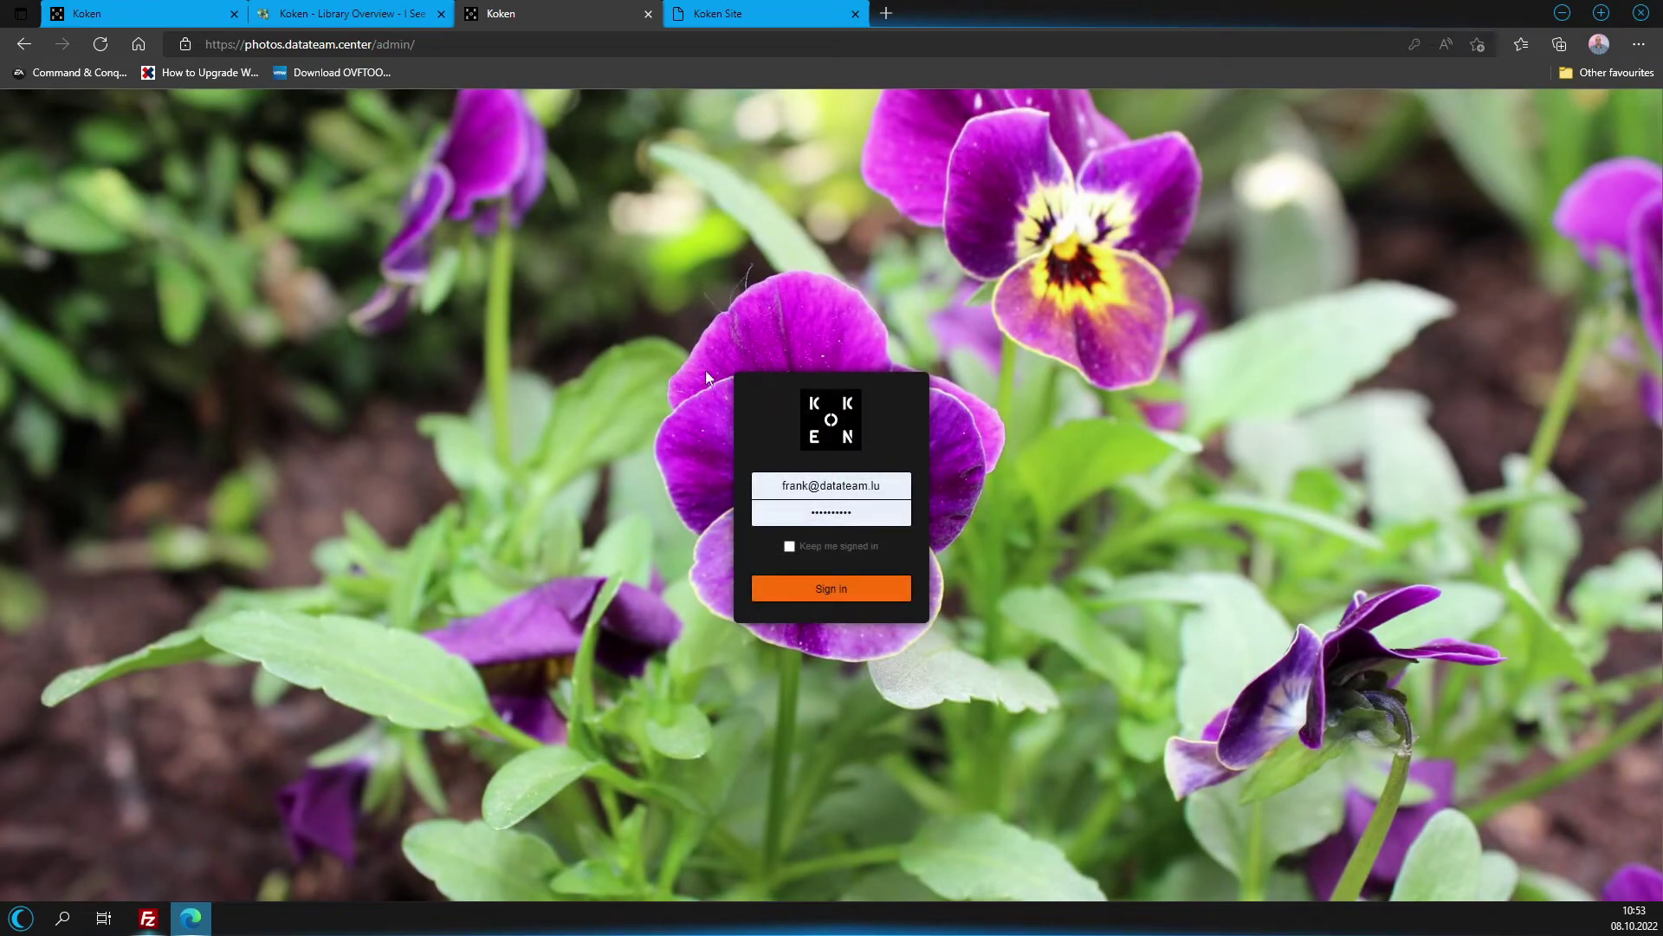
Close the existing photo site's sign-in page and examine the filter options for the Kölner Zoo album in the demo library.
click(648, 14)
click(154, 8)
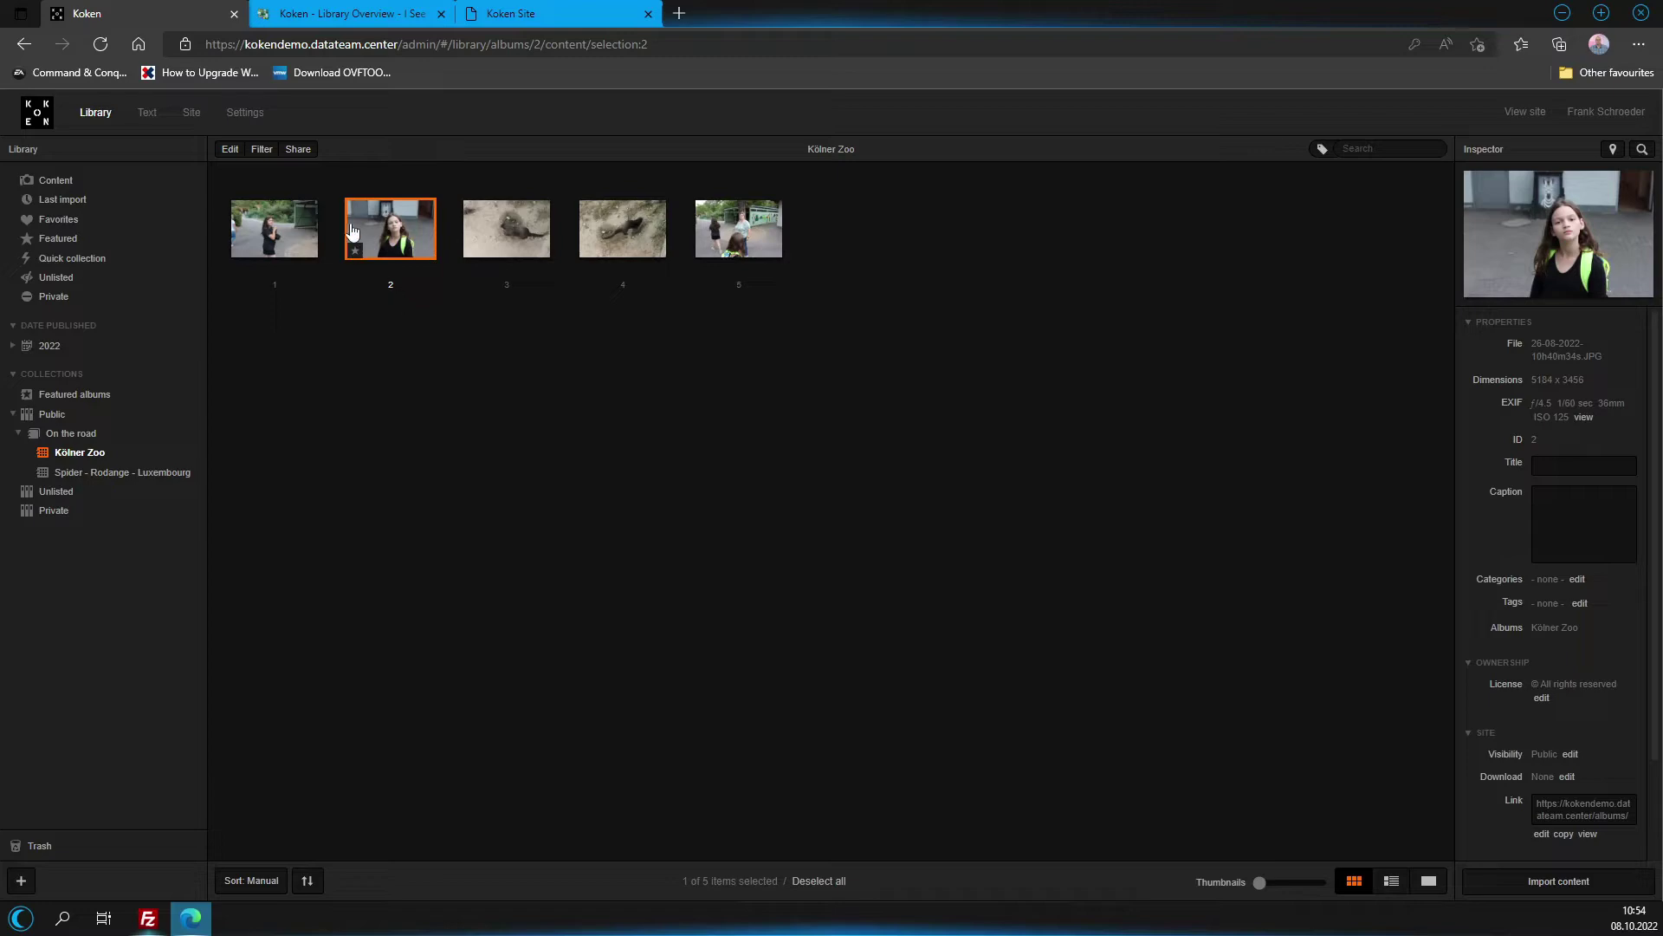
click(262, 151)
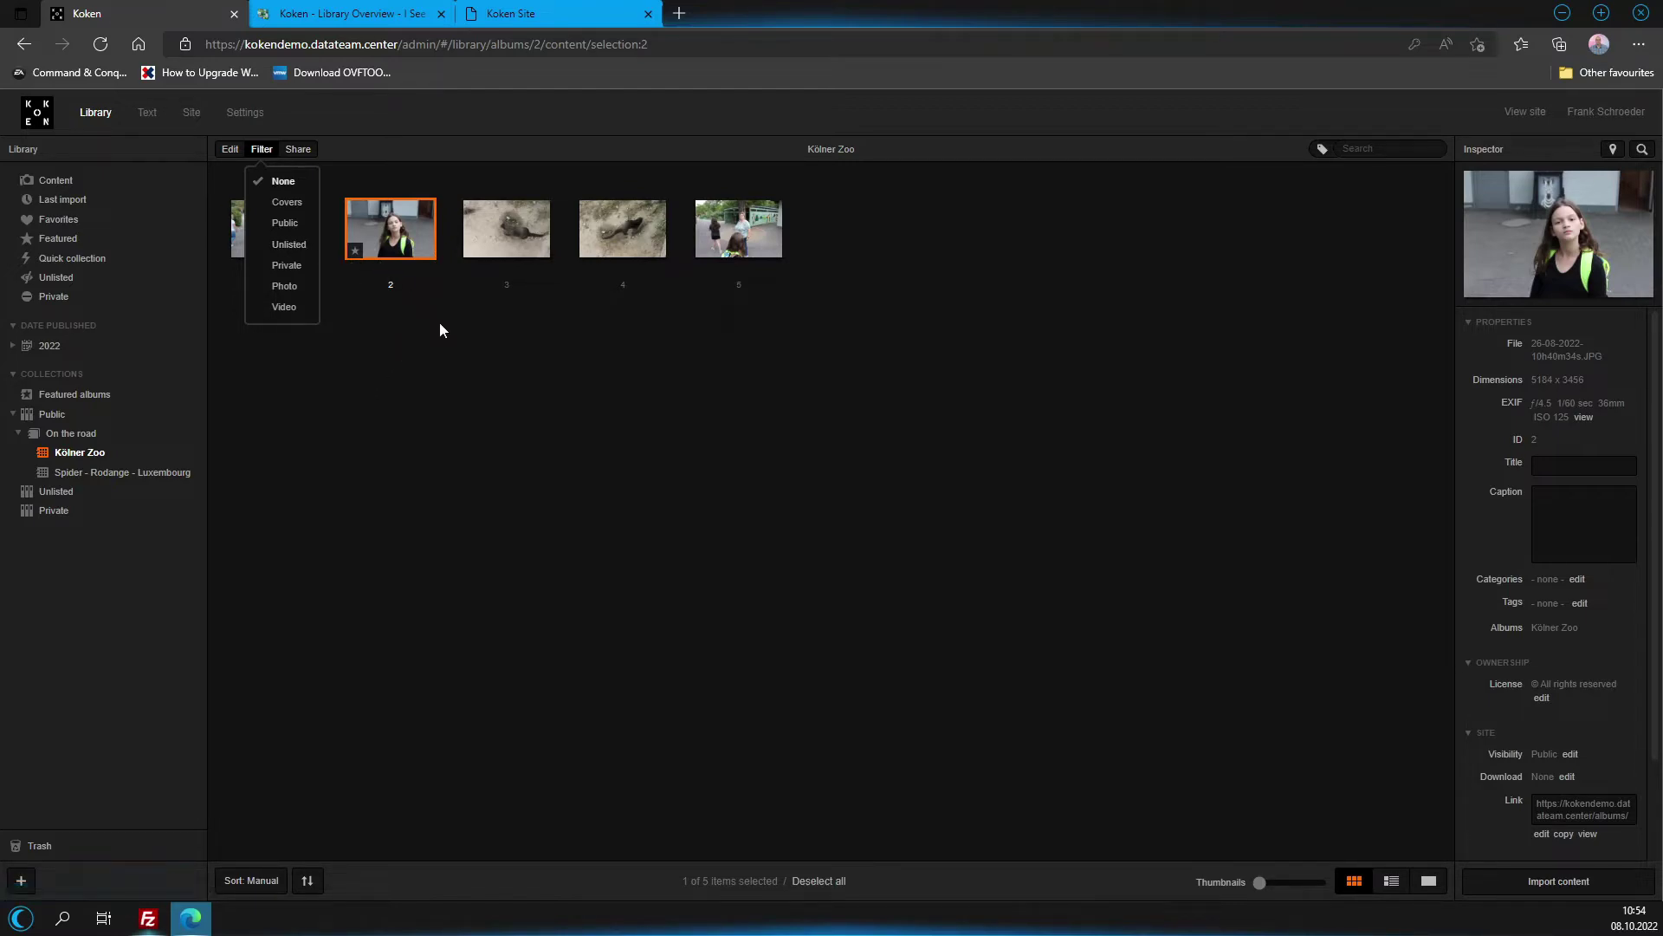
click(508, 424)
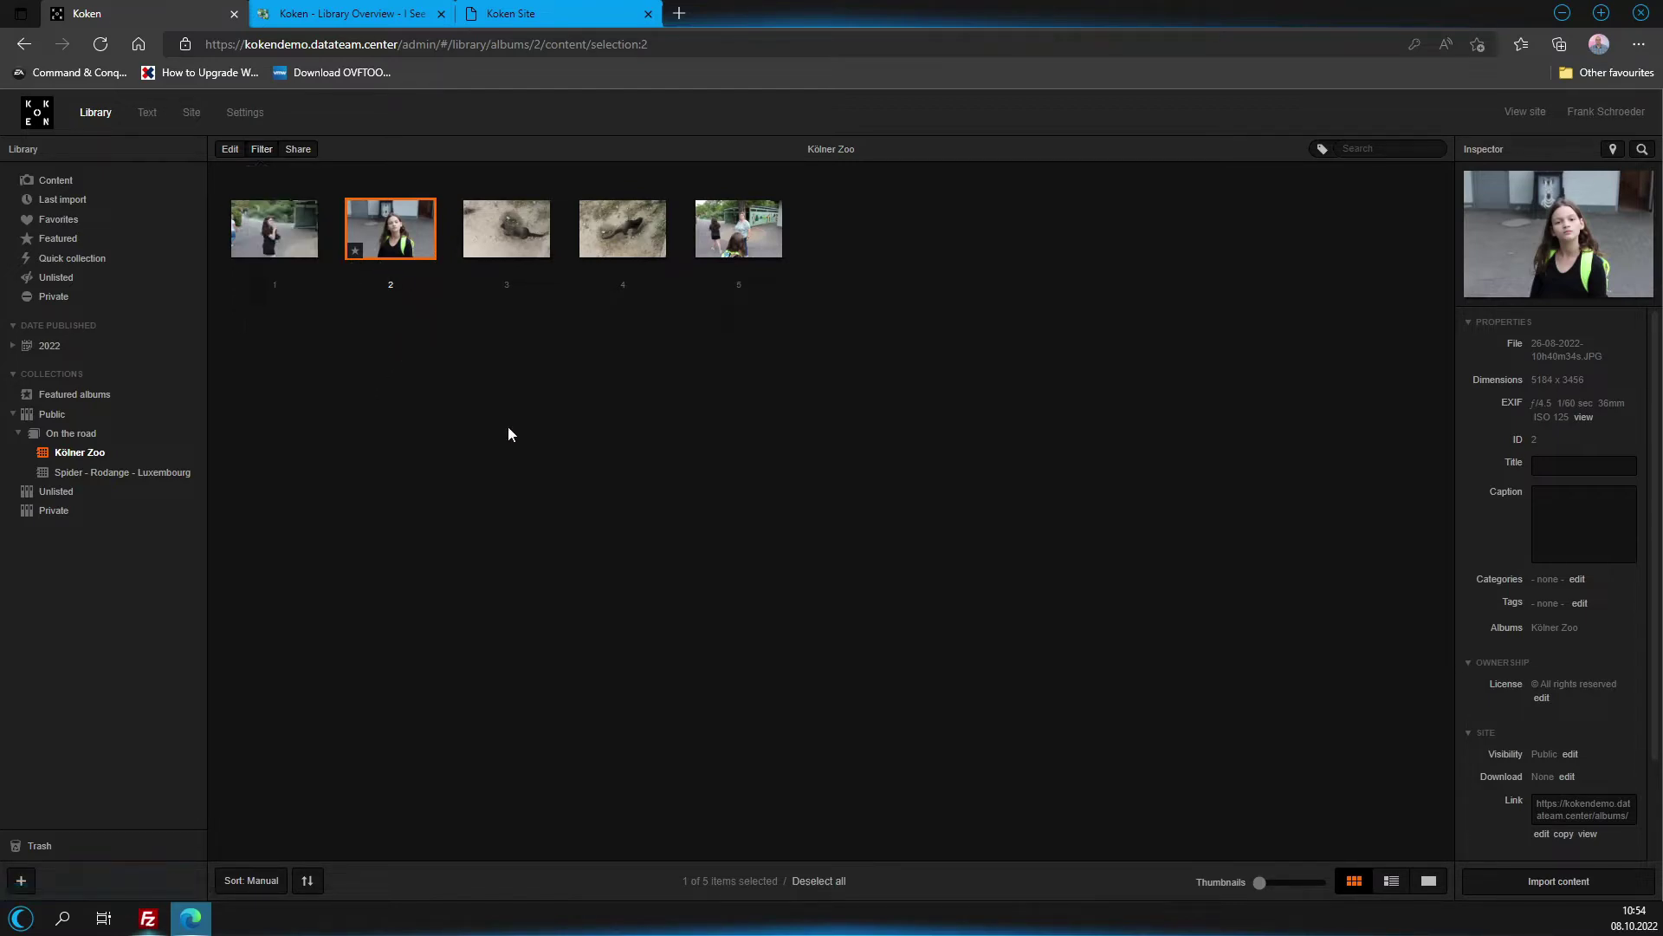
Set the visibility of the third photo in the Kölner Zoo album to Unlisted.
right_click(481, 226)
click(1297, 634)
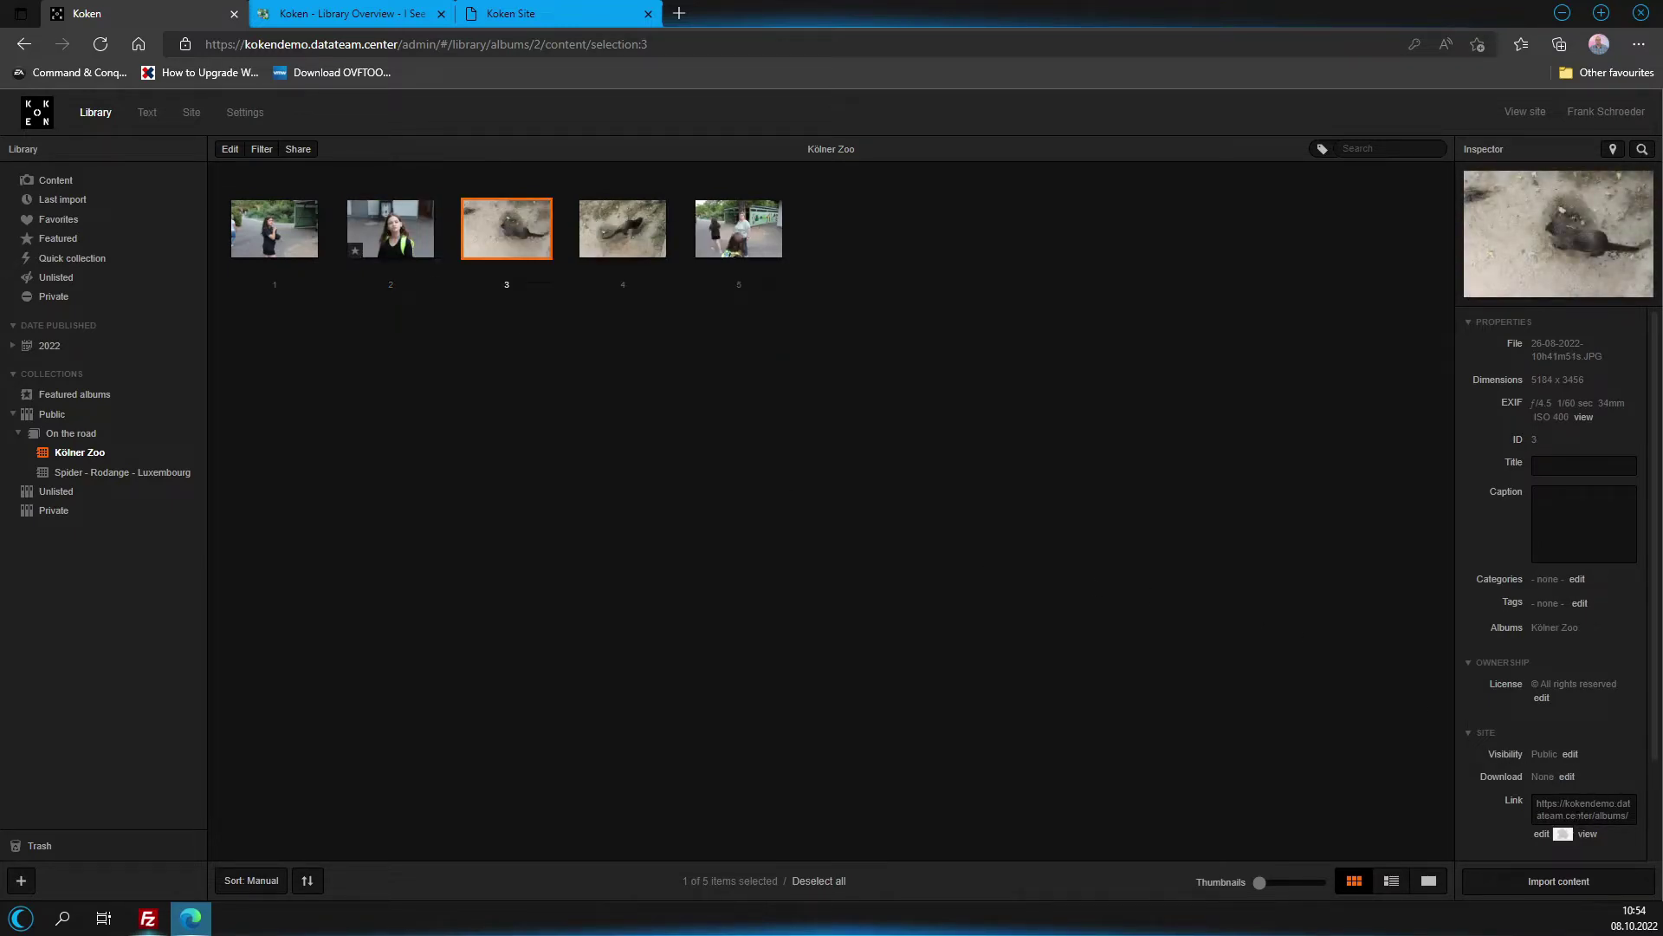
click(1570, 755)
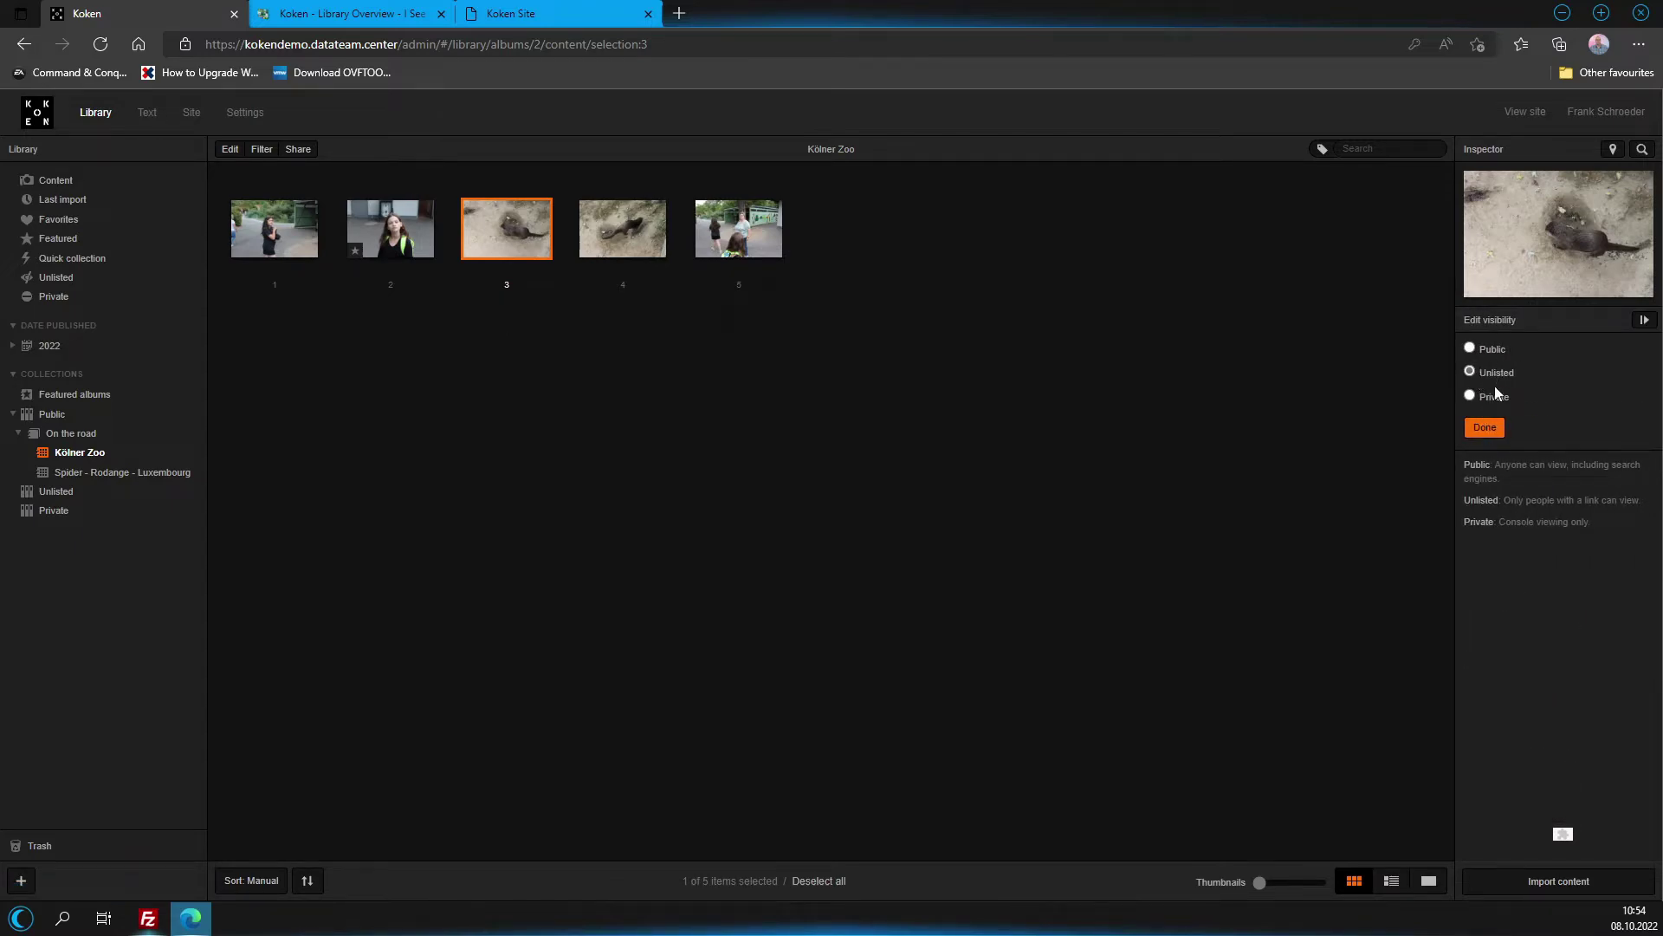
click(1485, 428)
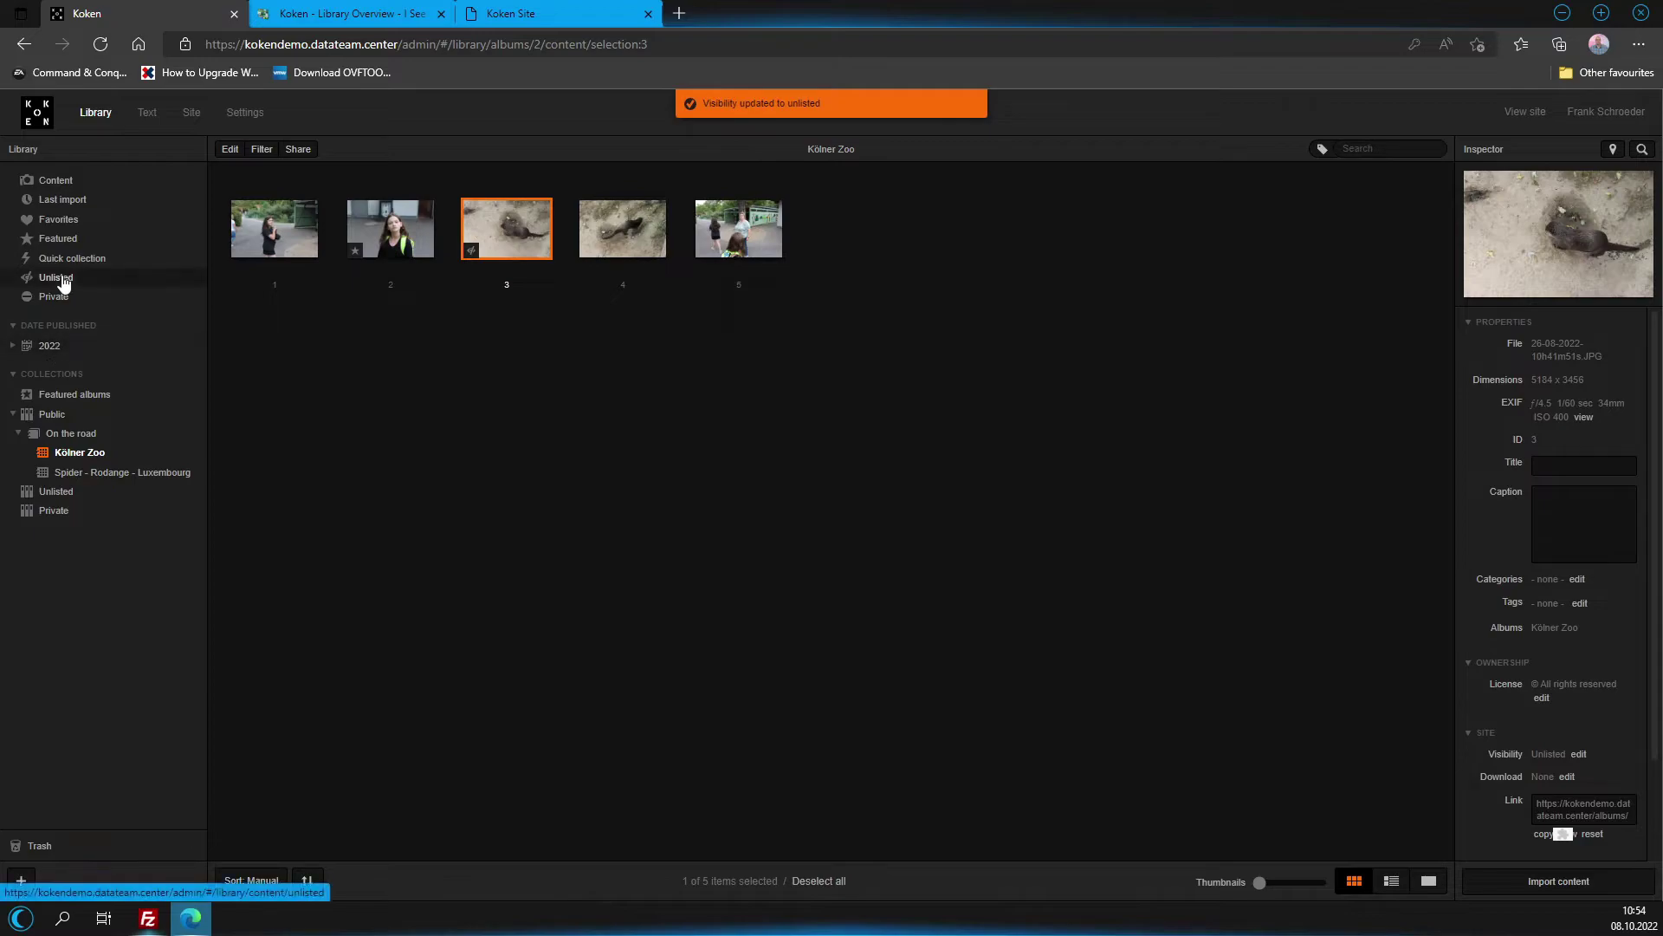
Open the library's unlisted content and examine the editing options for the photo there.
click(57, 277)
click(278, 223)
right_click(279, 219)
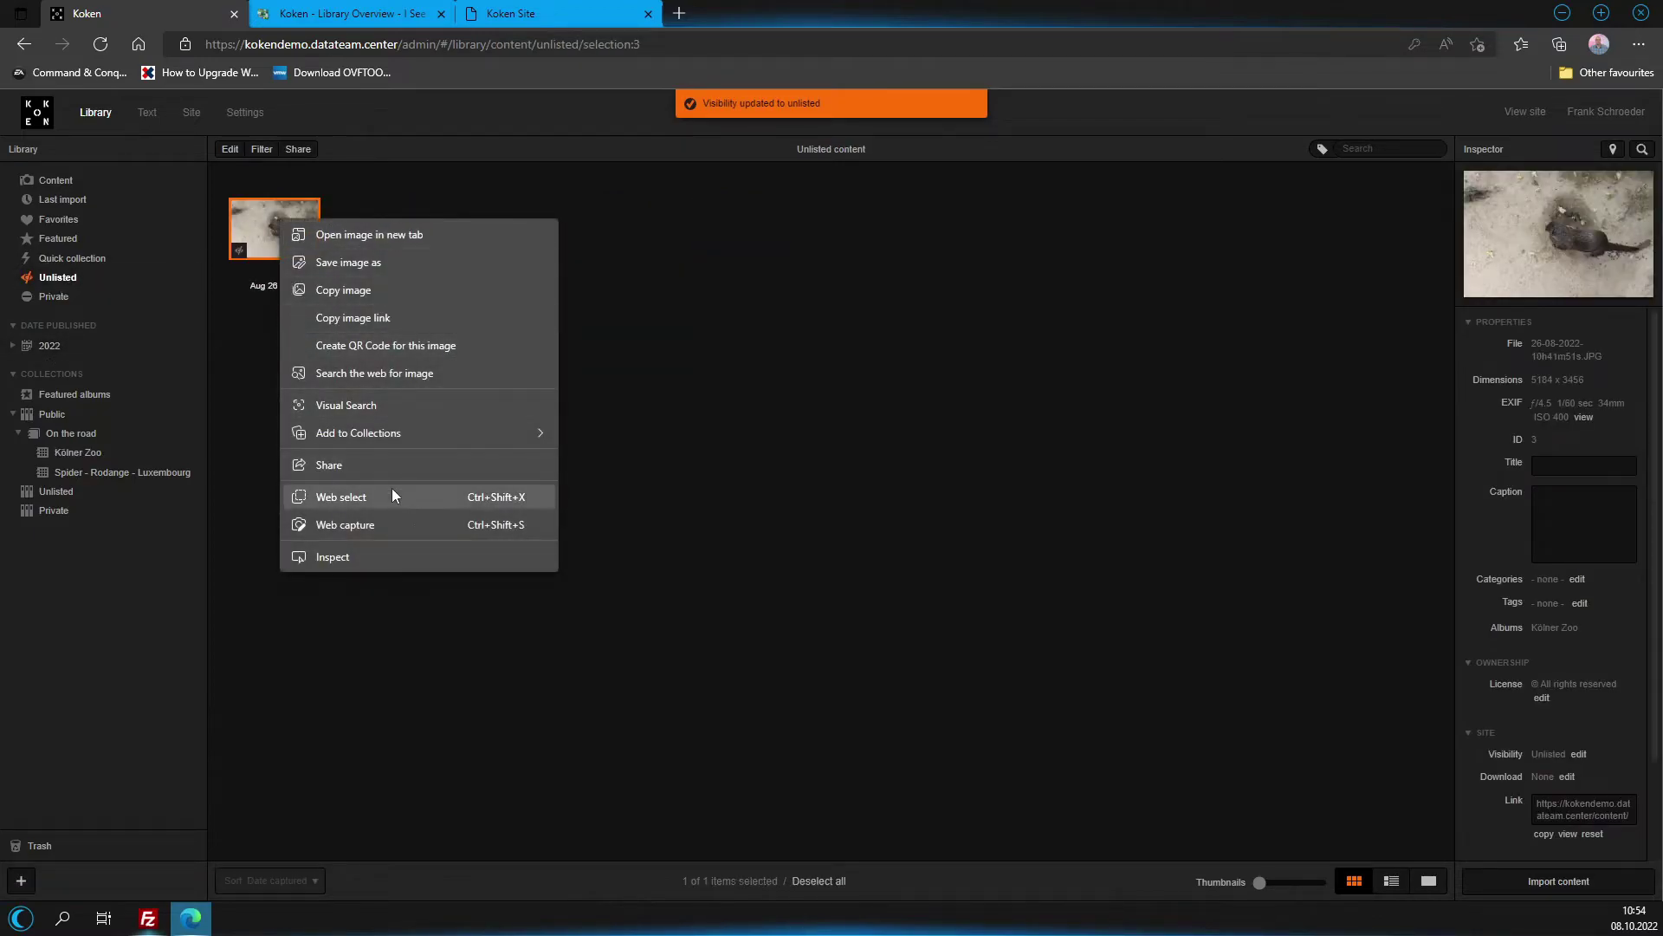
click(236, 340)
click(232, 156)
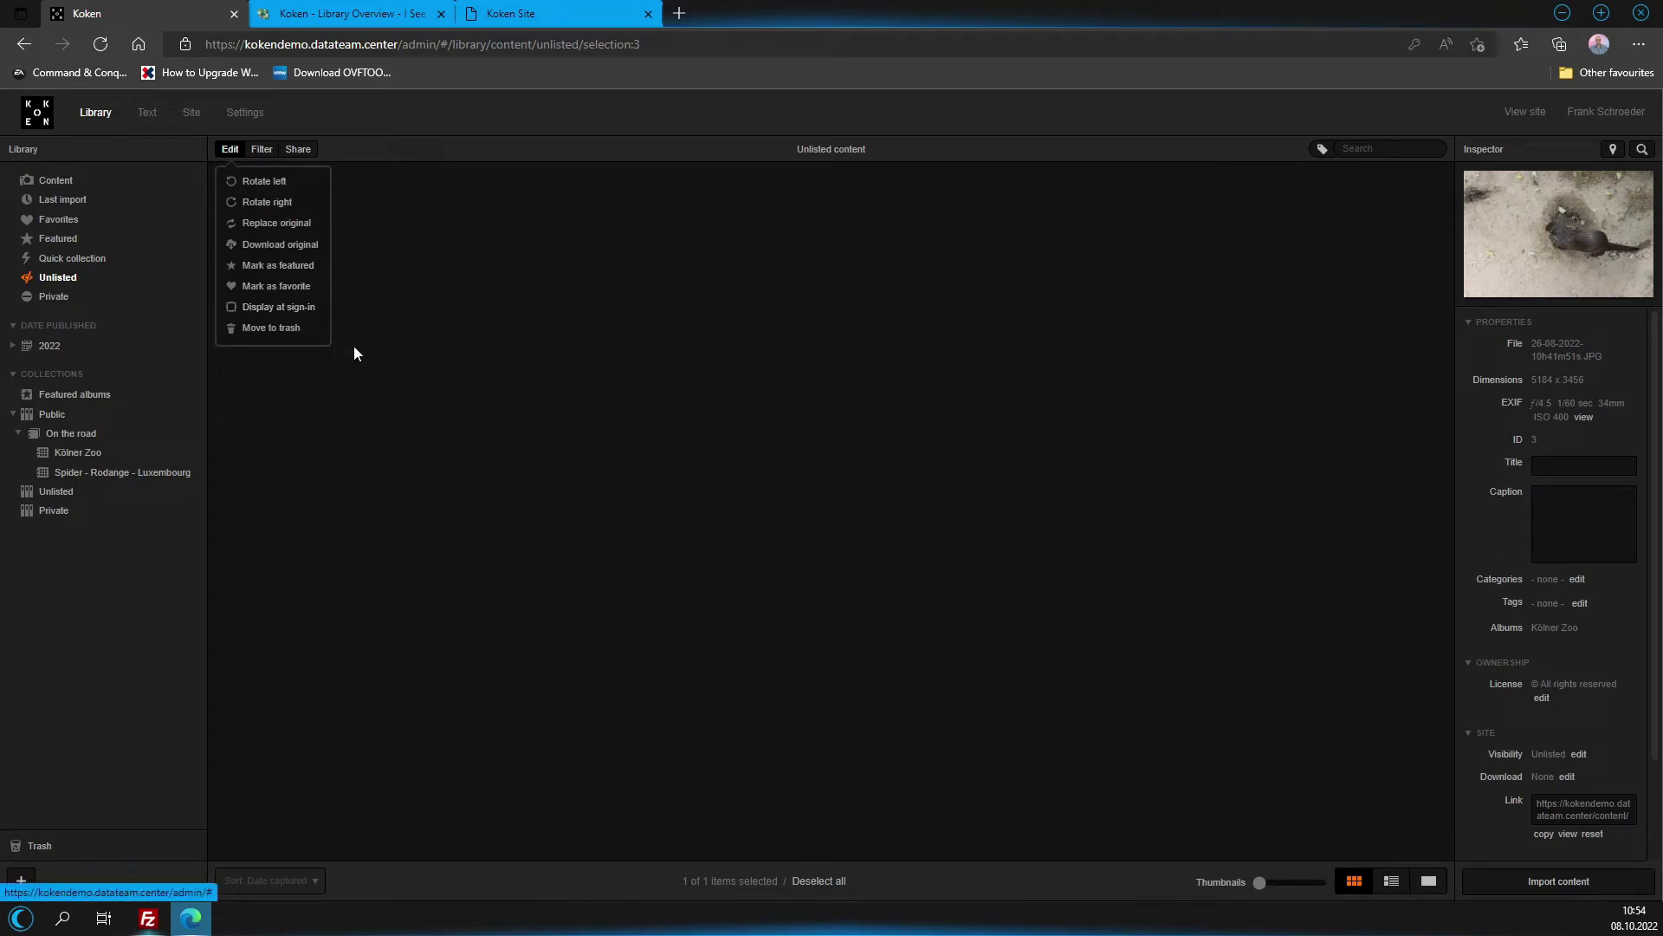
Set the unlisted photo's visibility back to Public.
click(1579, 754)
drag(1502, 349, 1498, 350)
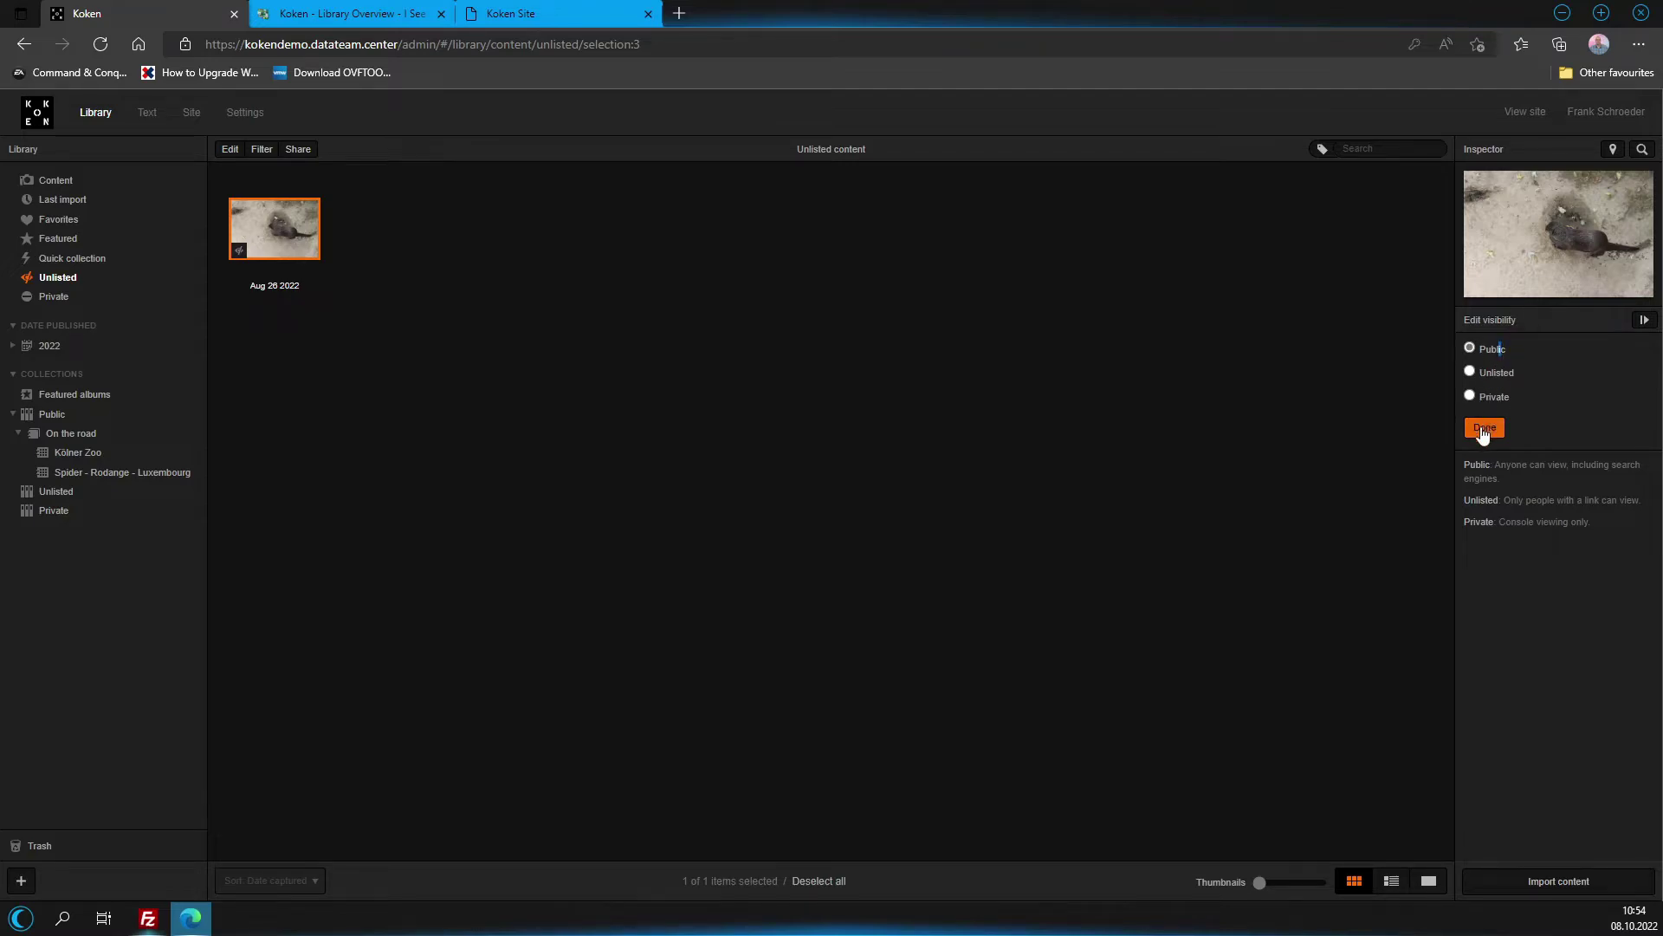
click(1485, 427)
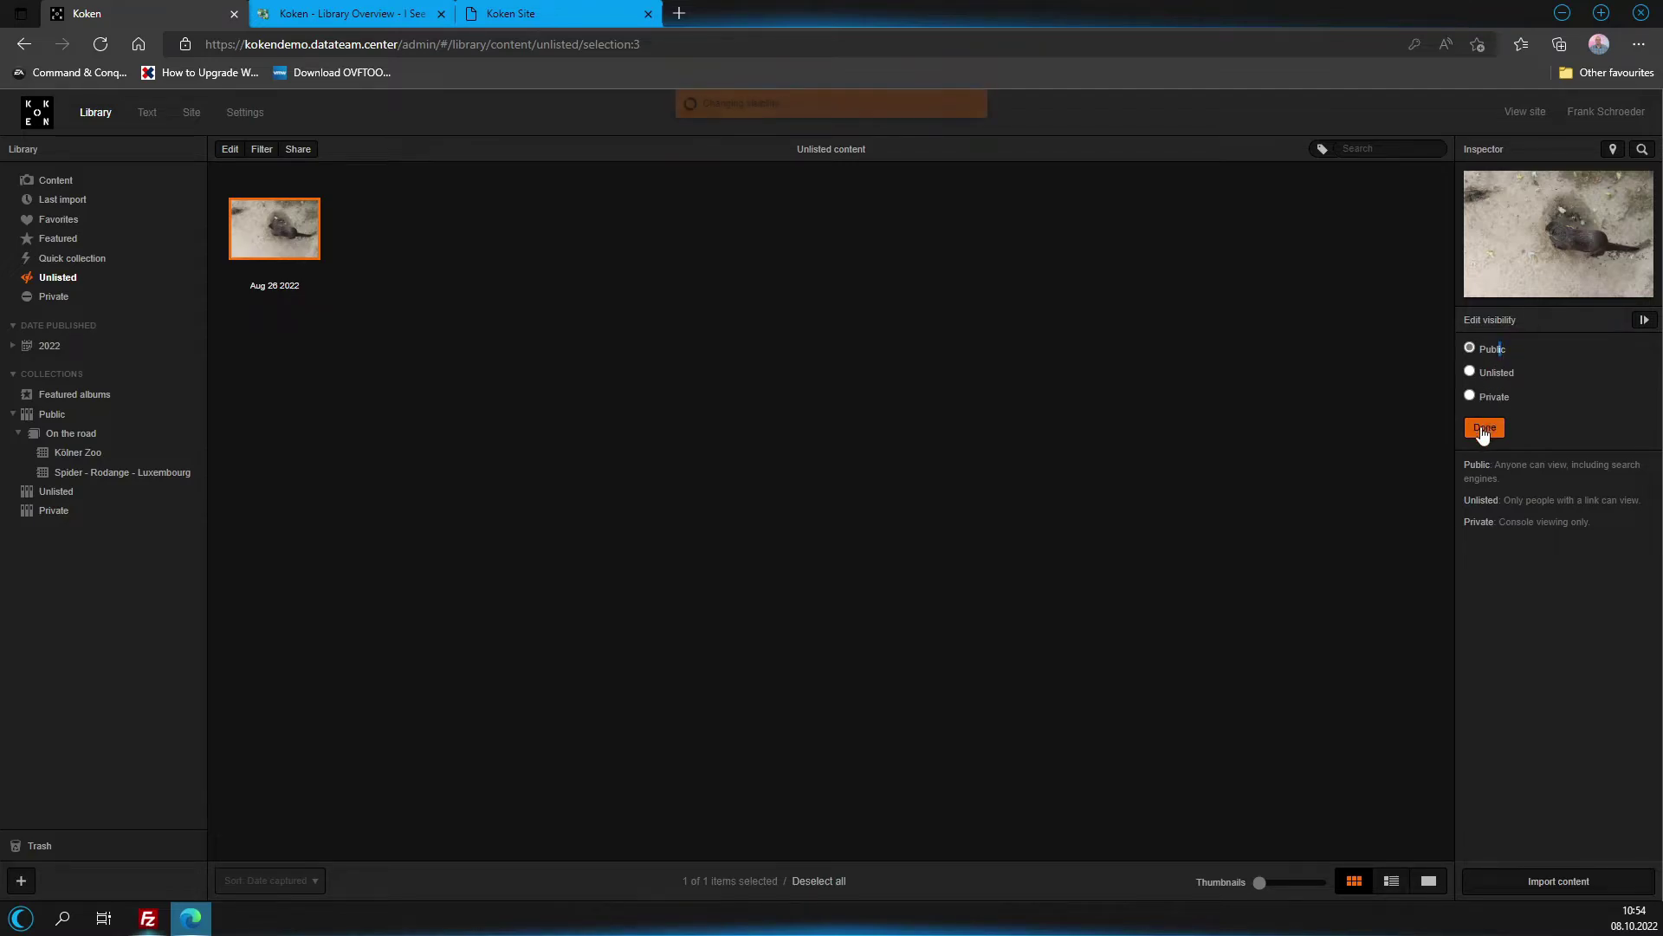
Upload another spider photo directly into the library's general content, outside any album.
click(61, 181)
click(261, 150)
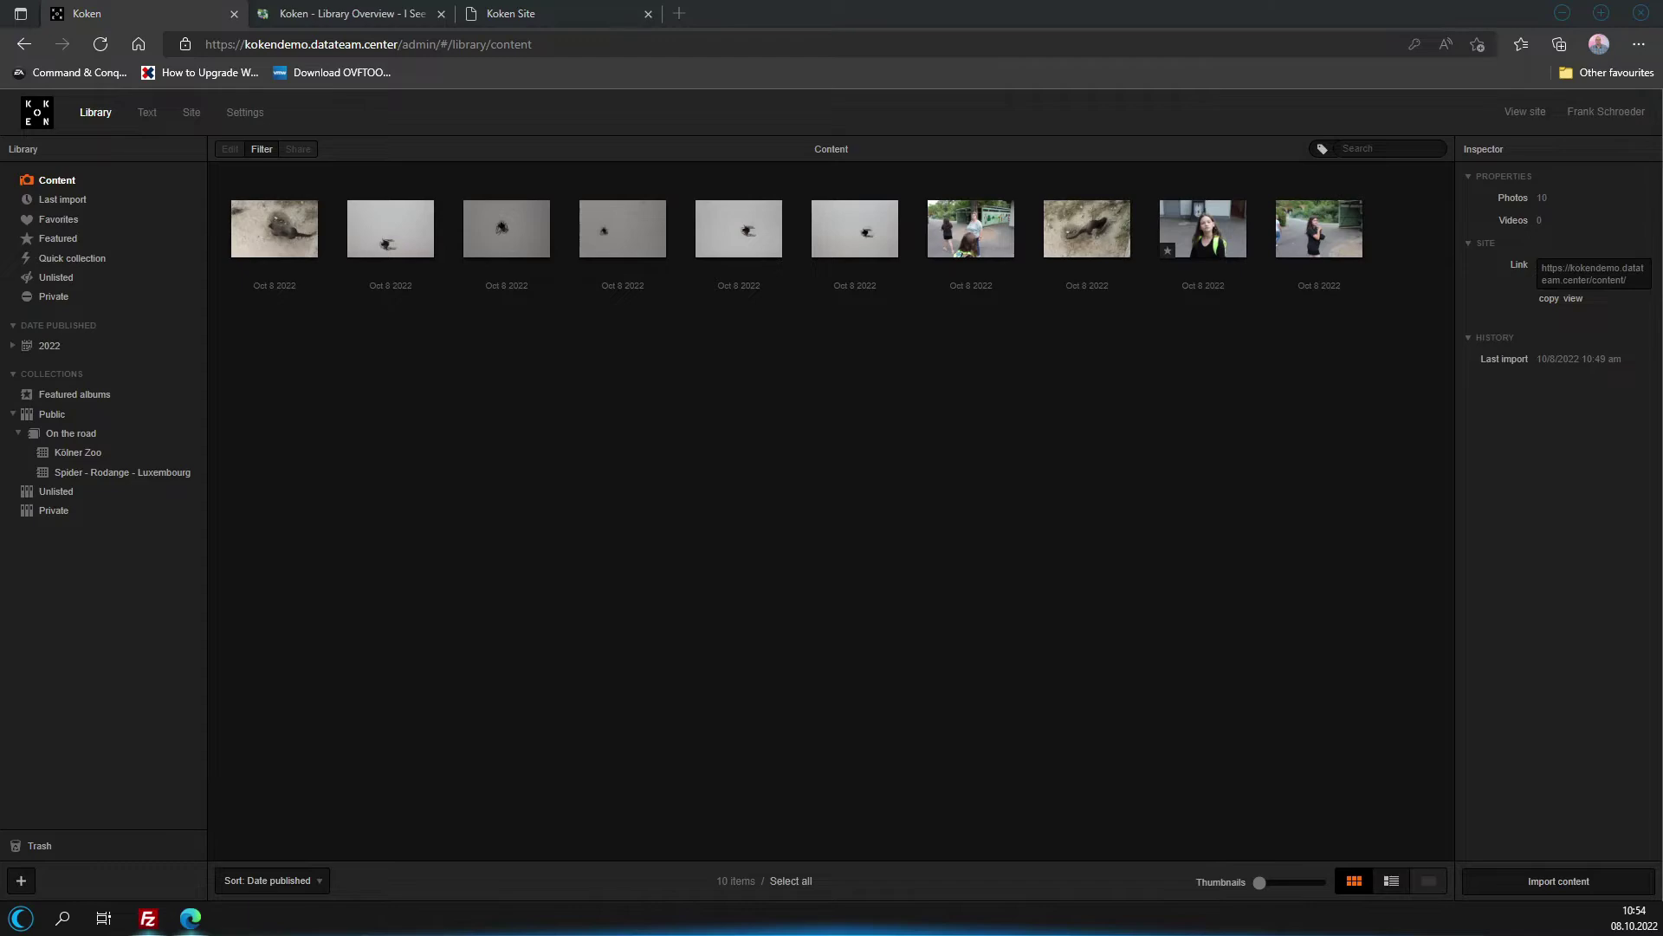
drag(537, 407, 492, 471)
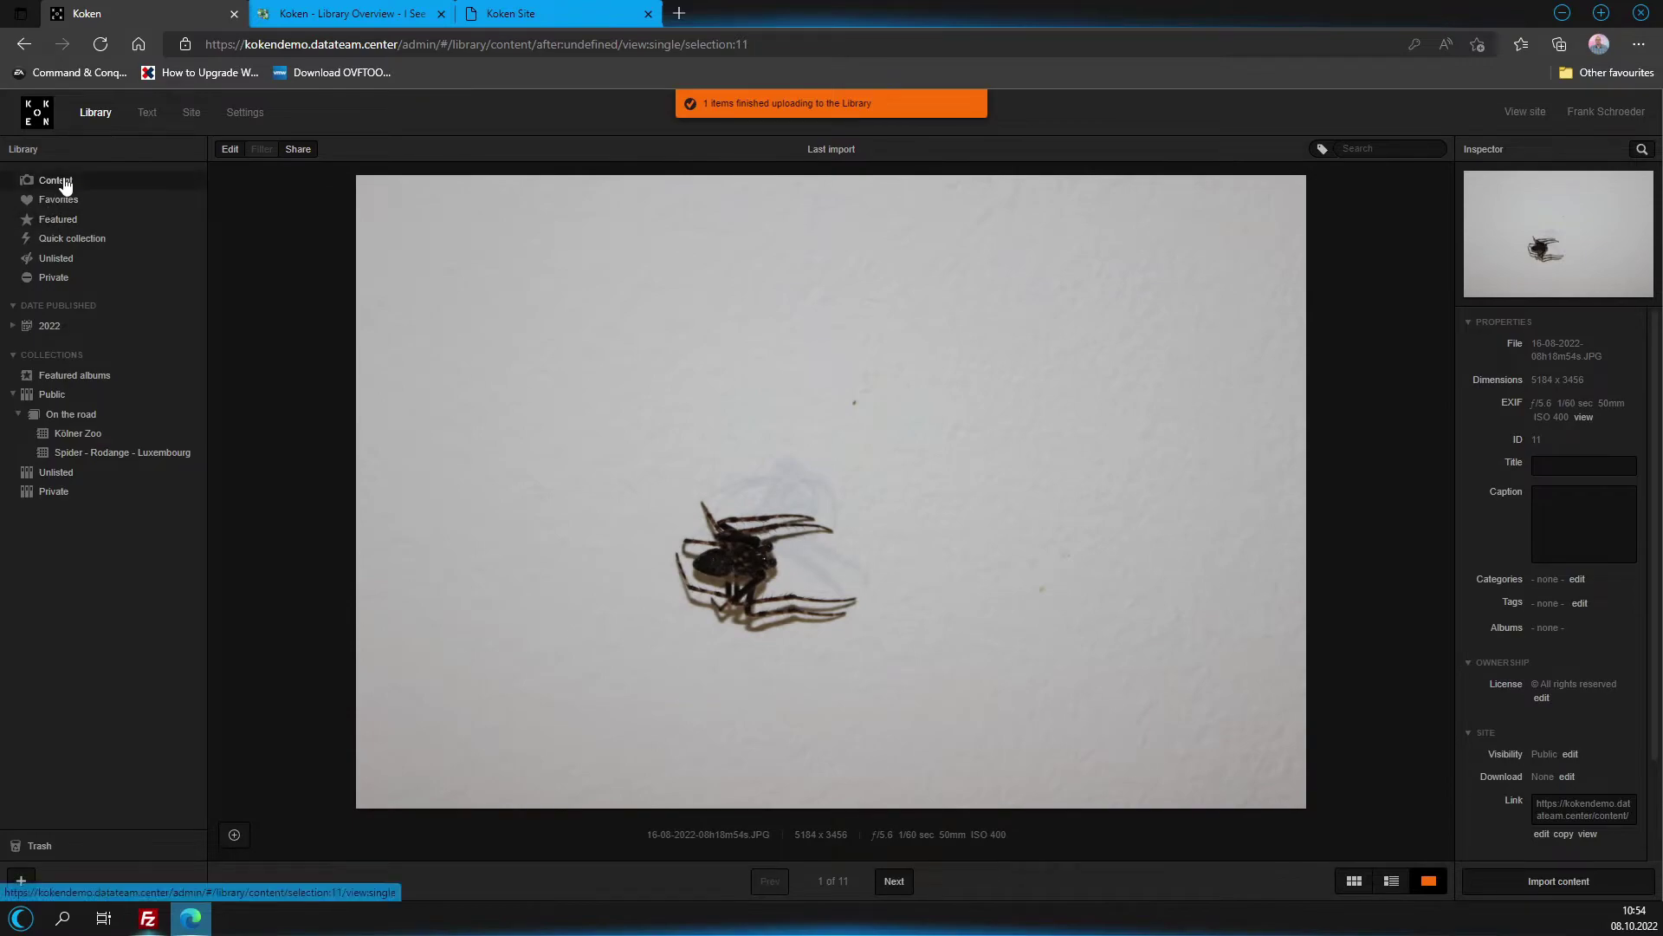
Show all library content and set the focal point of the fourth image on the spider's body.
click(56, 178)
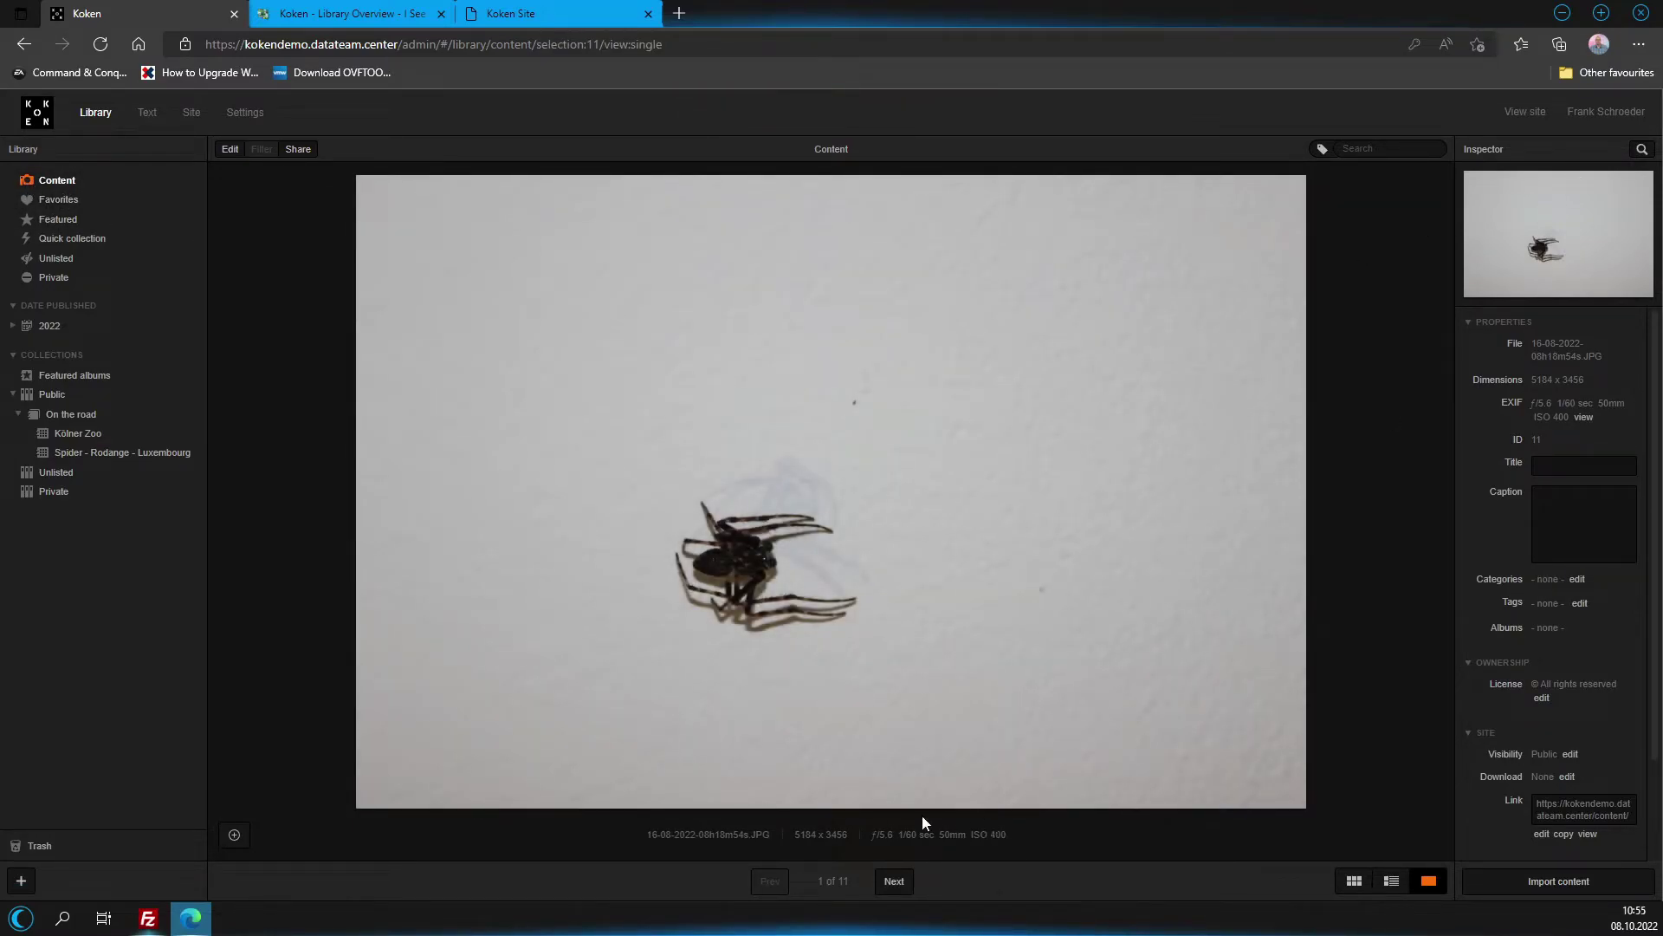
click(890, 884)
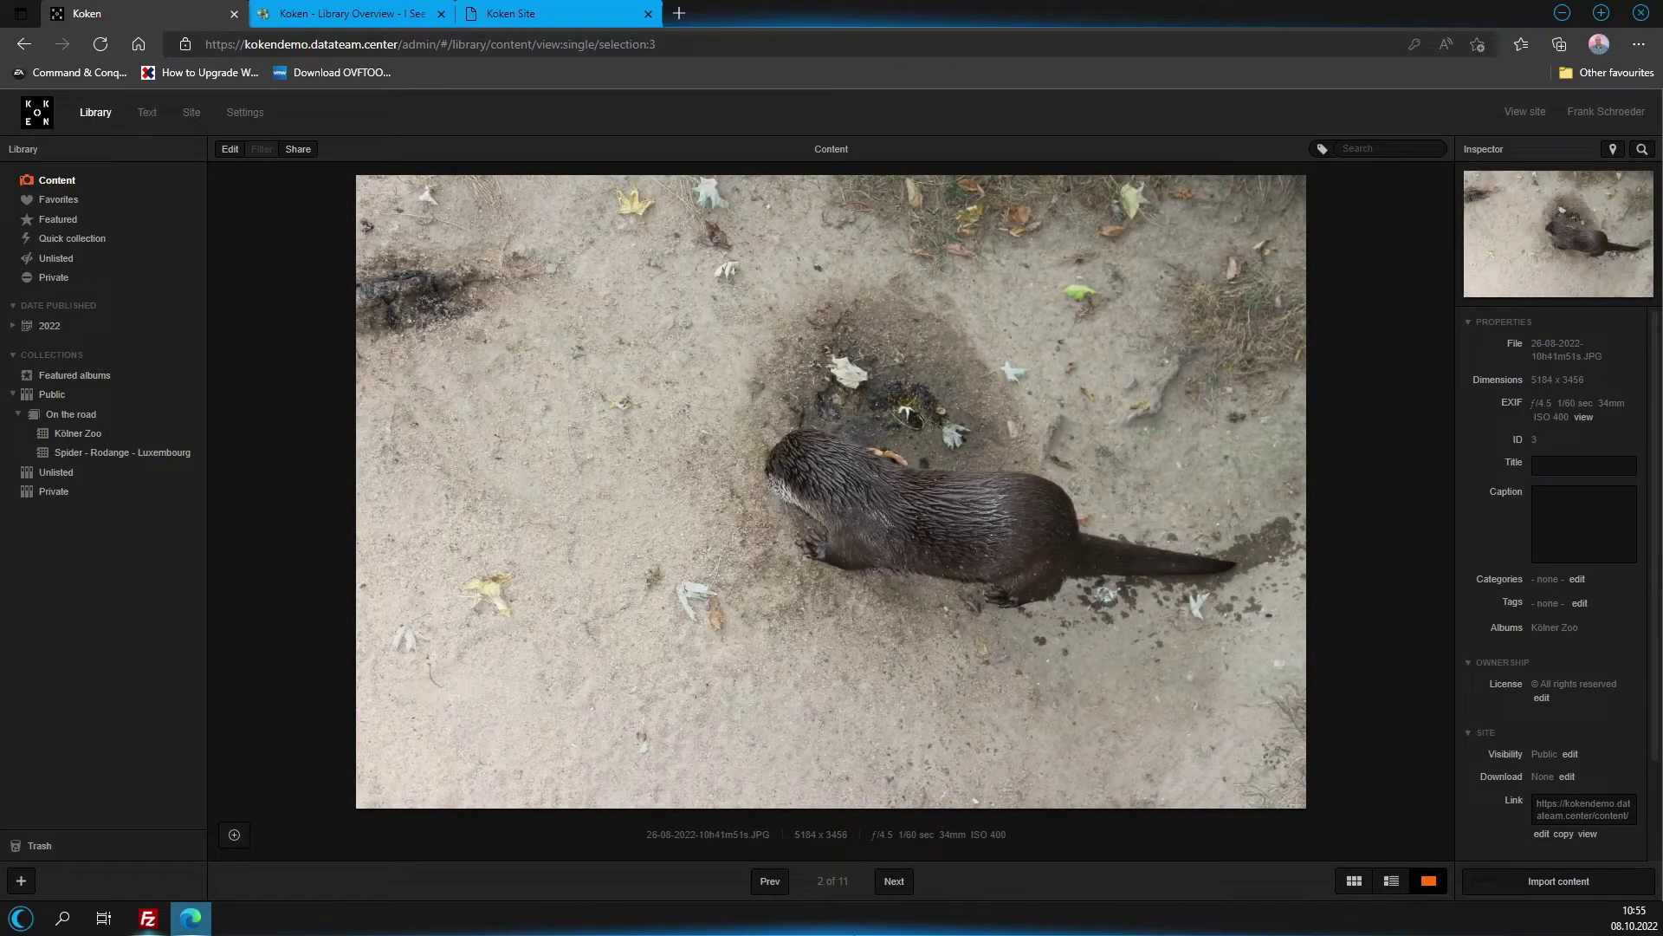
click(903, 892)
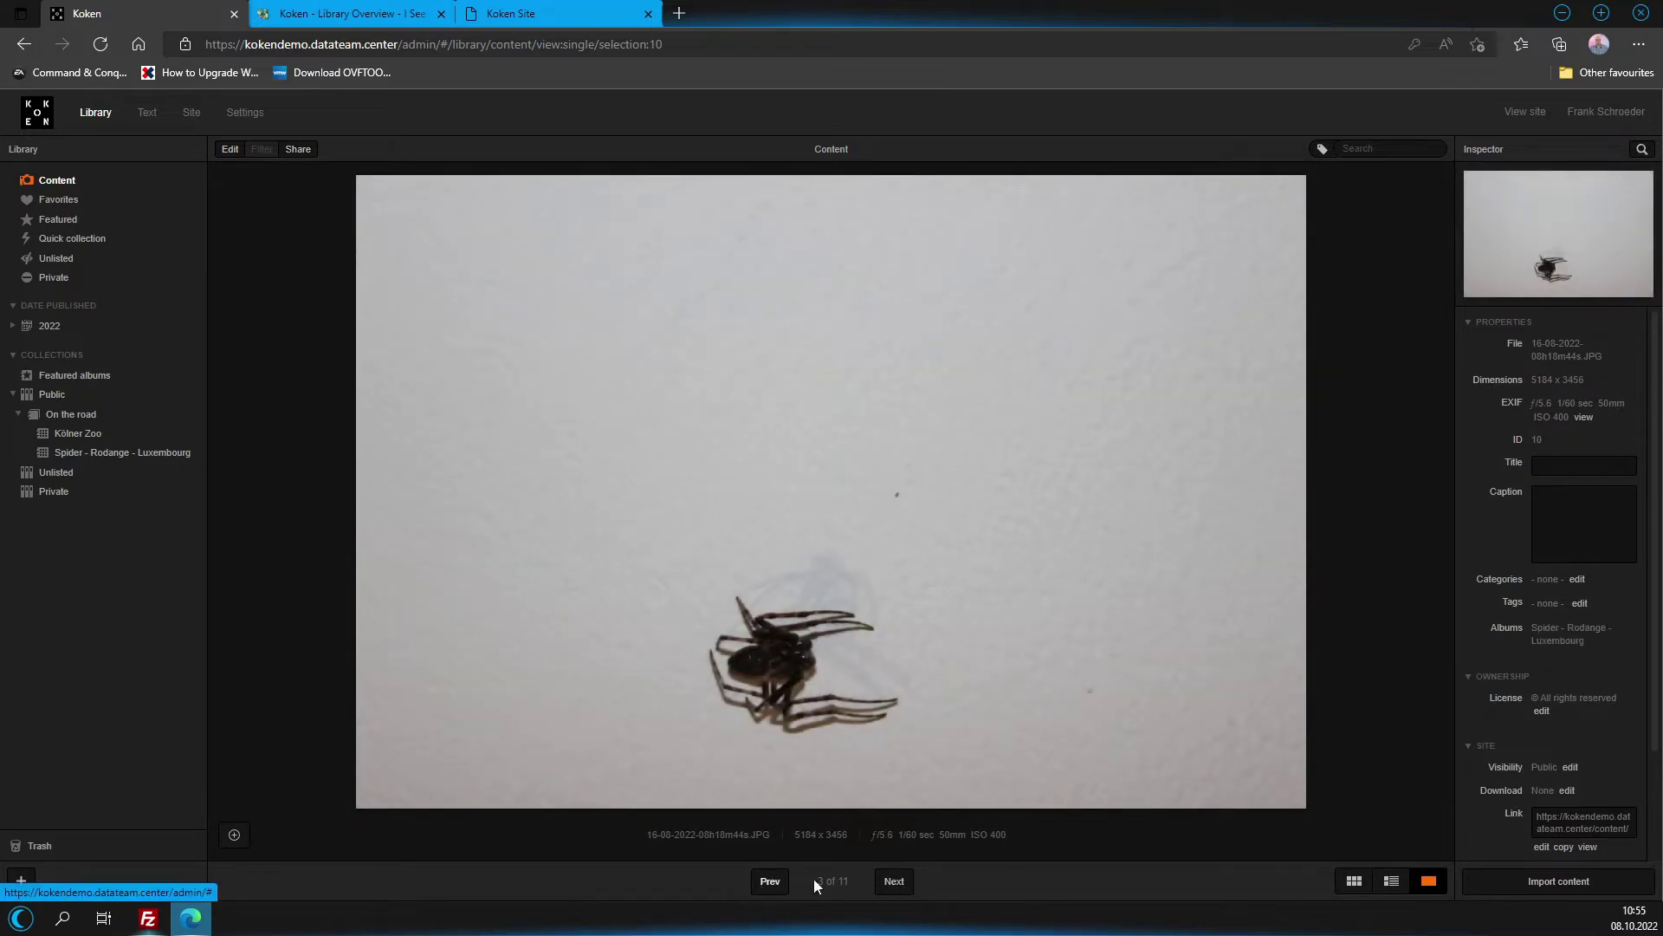
click(893, 881)
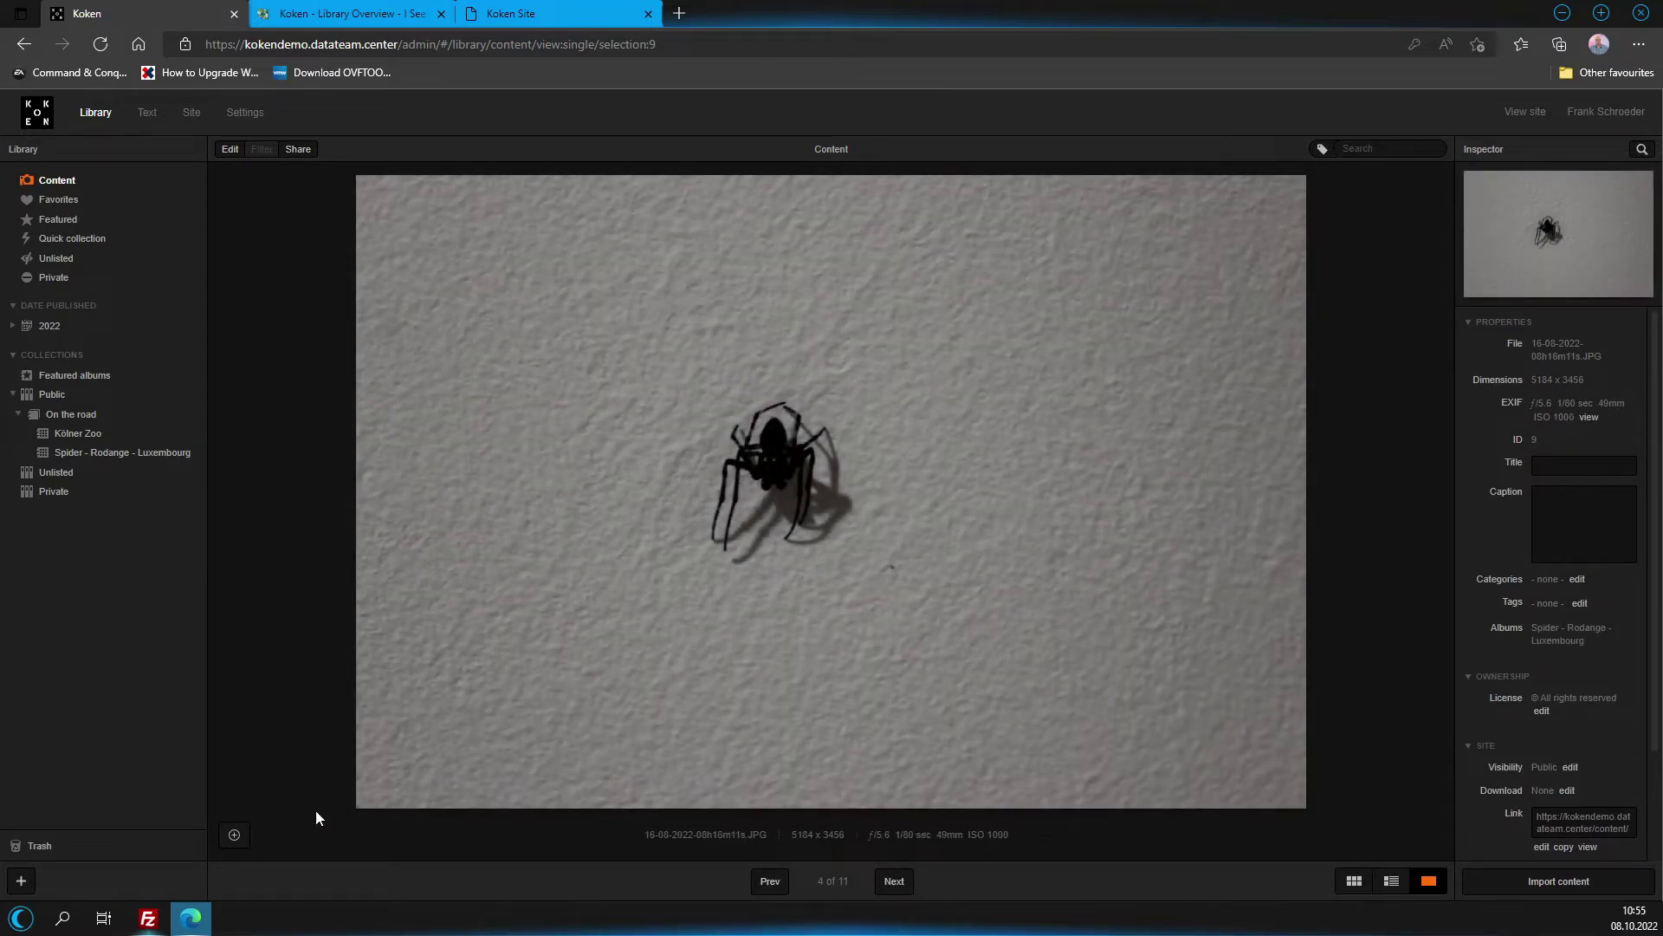
click(234, 843)
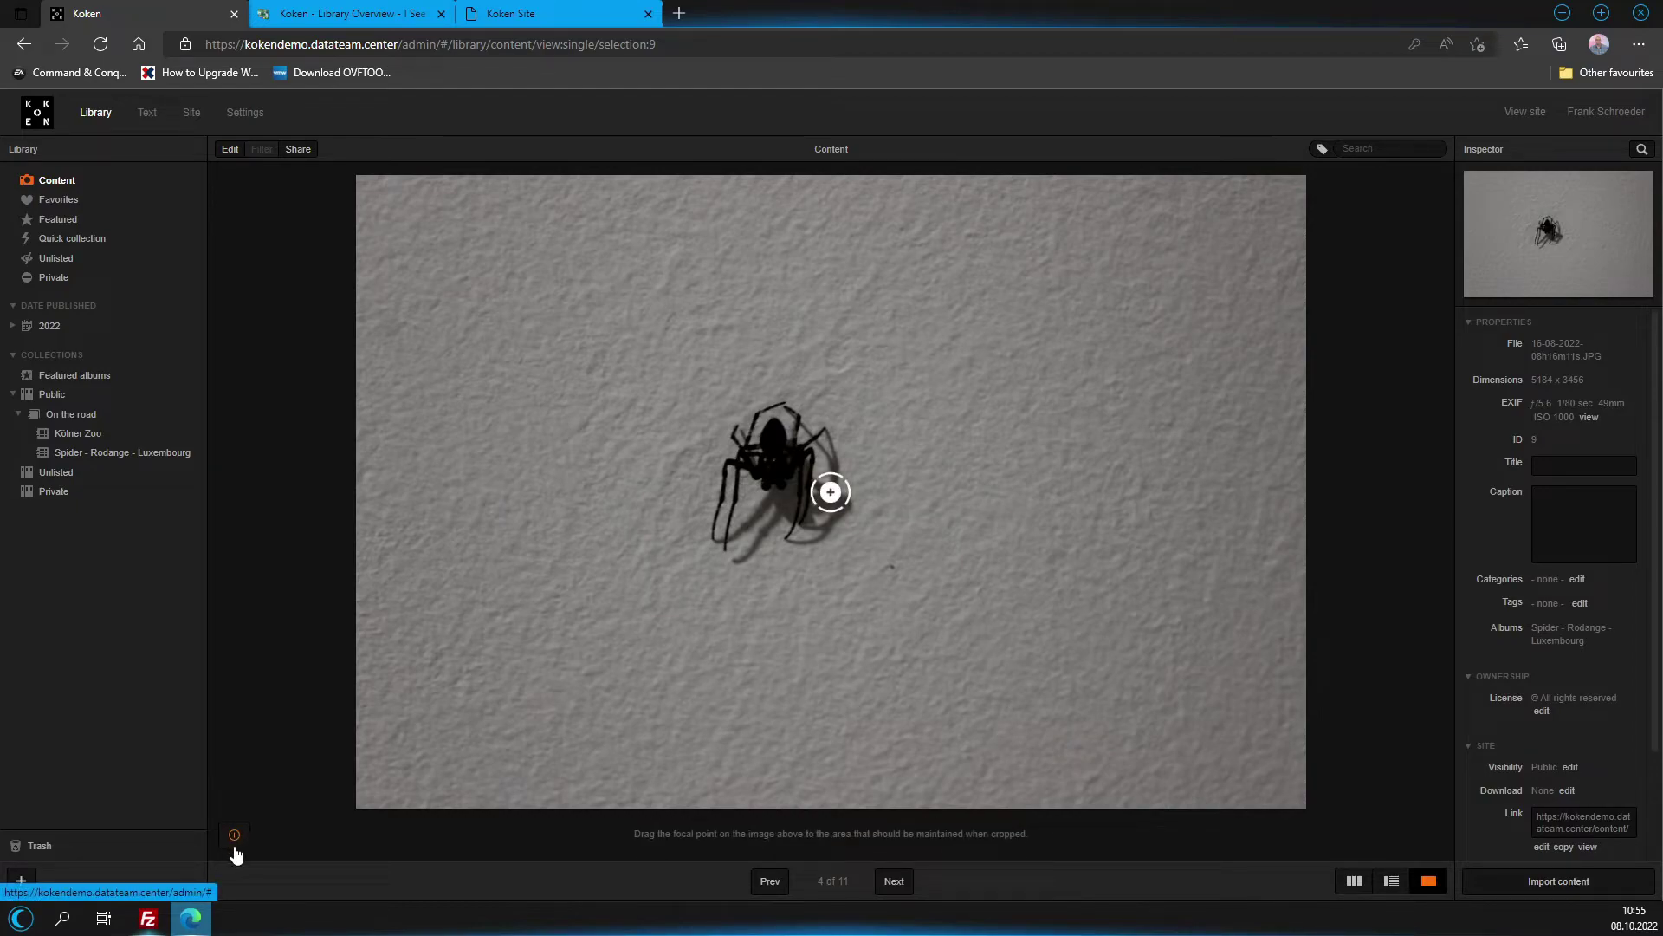
mouse_move(830, 492)
mouse_down()
mouse_move(736, 450)
mouse_move(766, 461)
mouse_up()
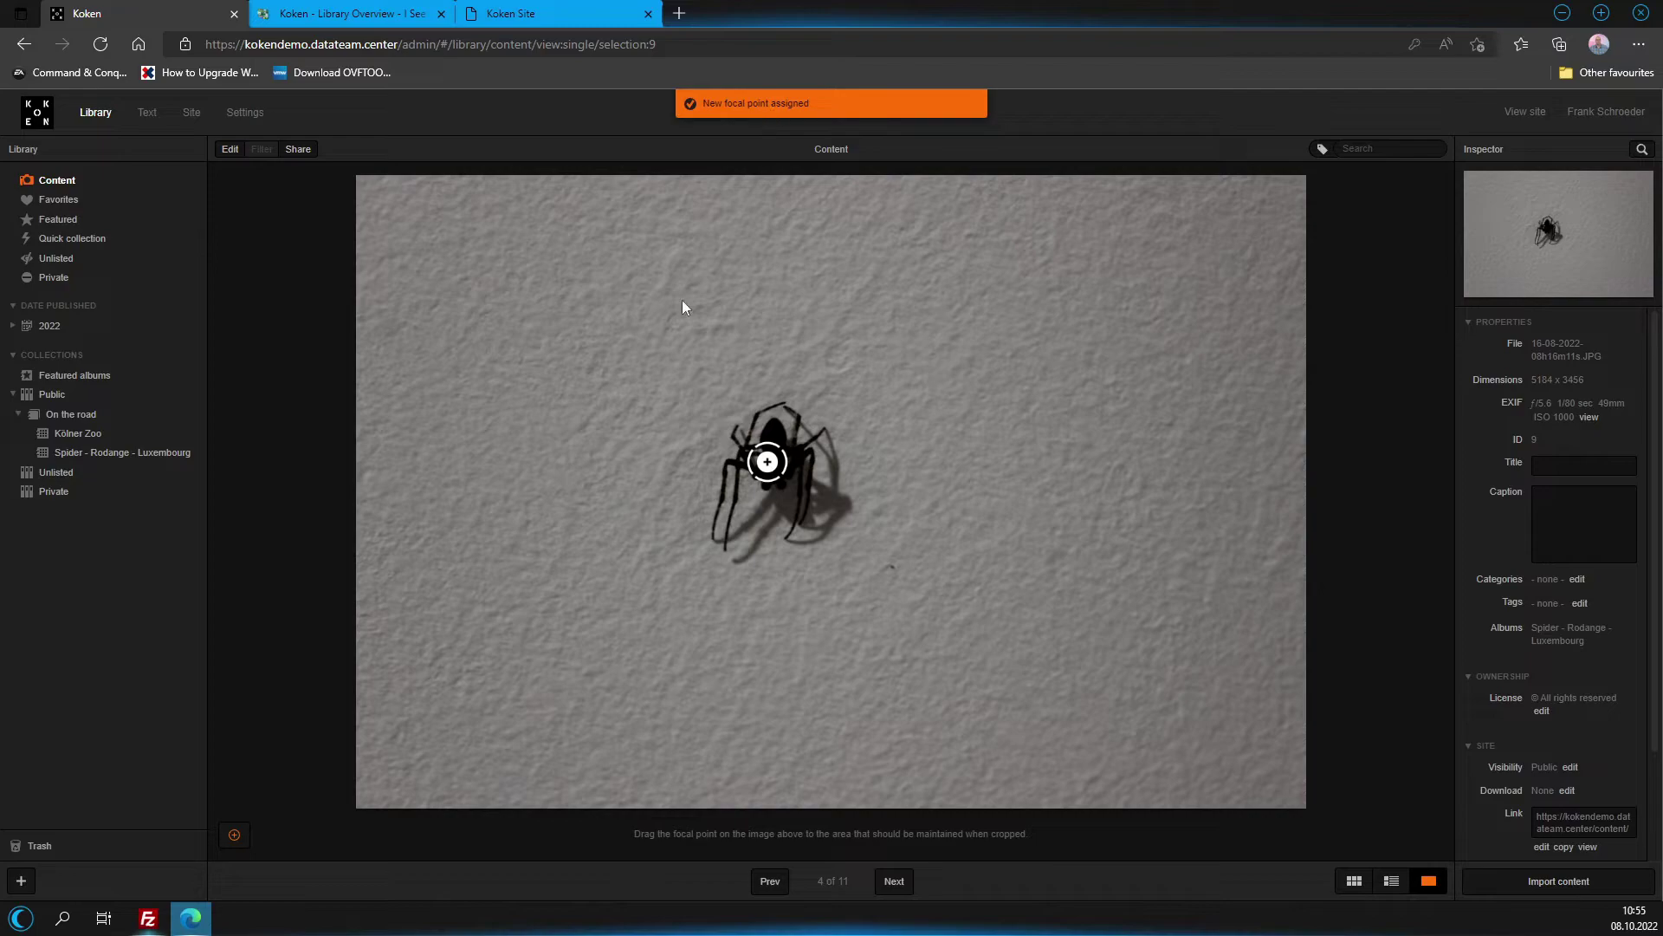
click(231, 841)
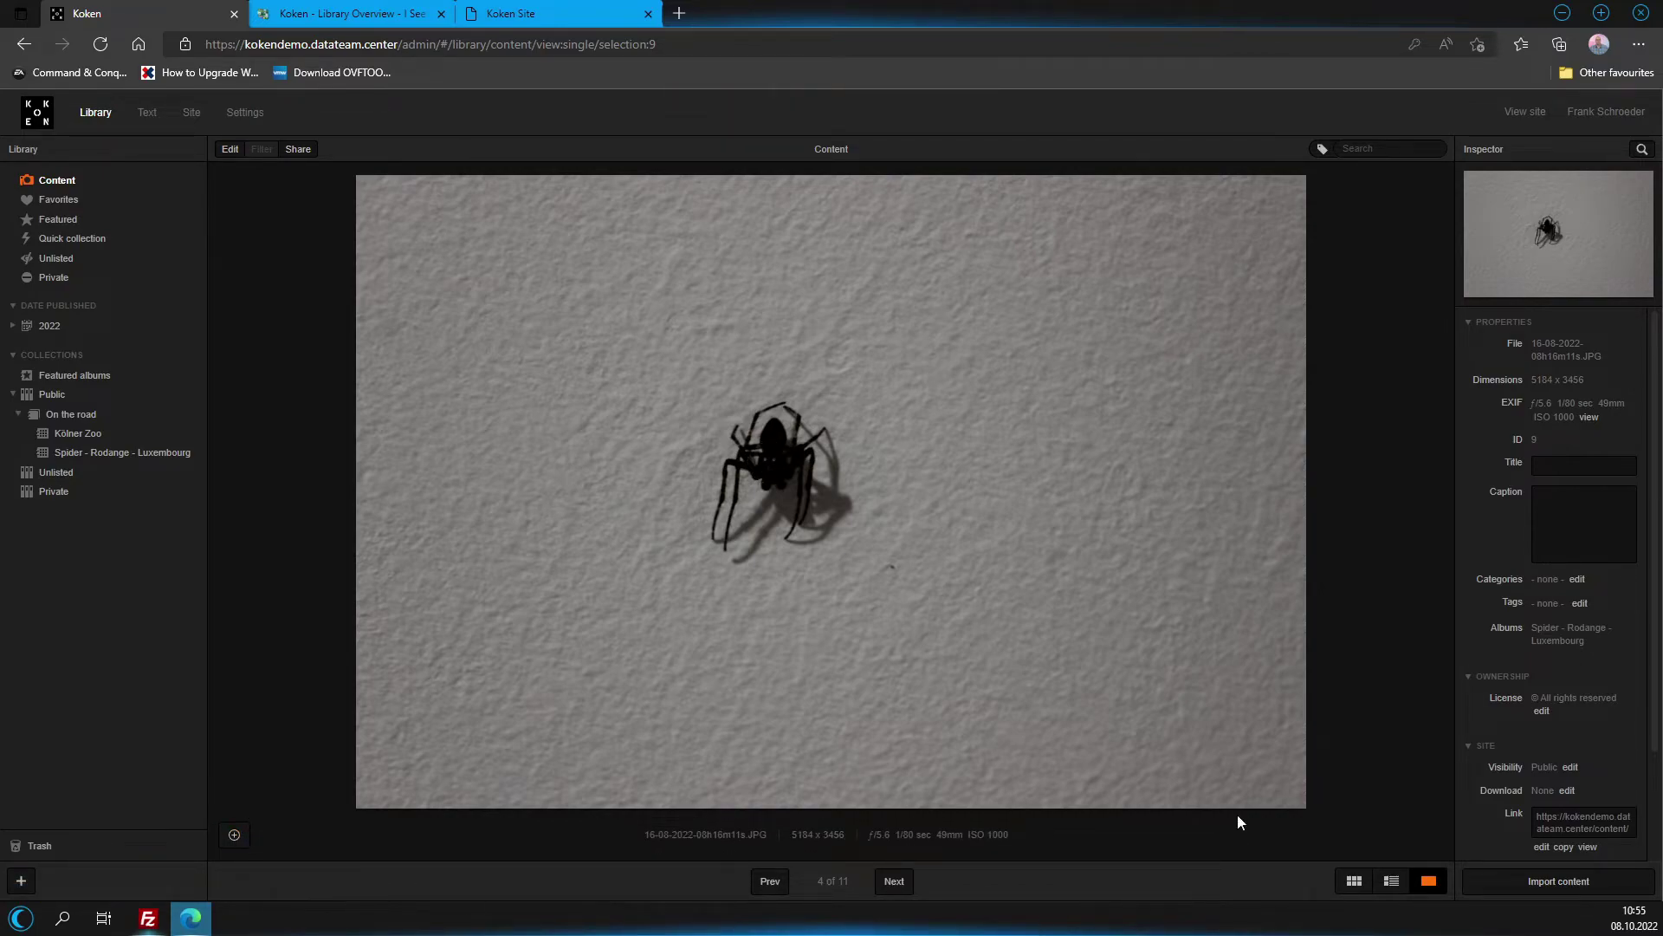
Compare the grid, list and single-image views of the library content, ending in the grid view.
click(1354, 881)
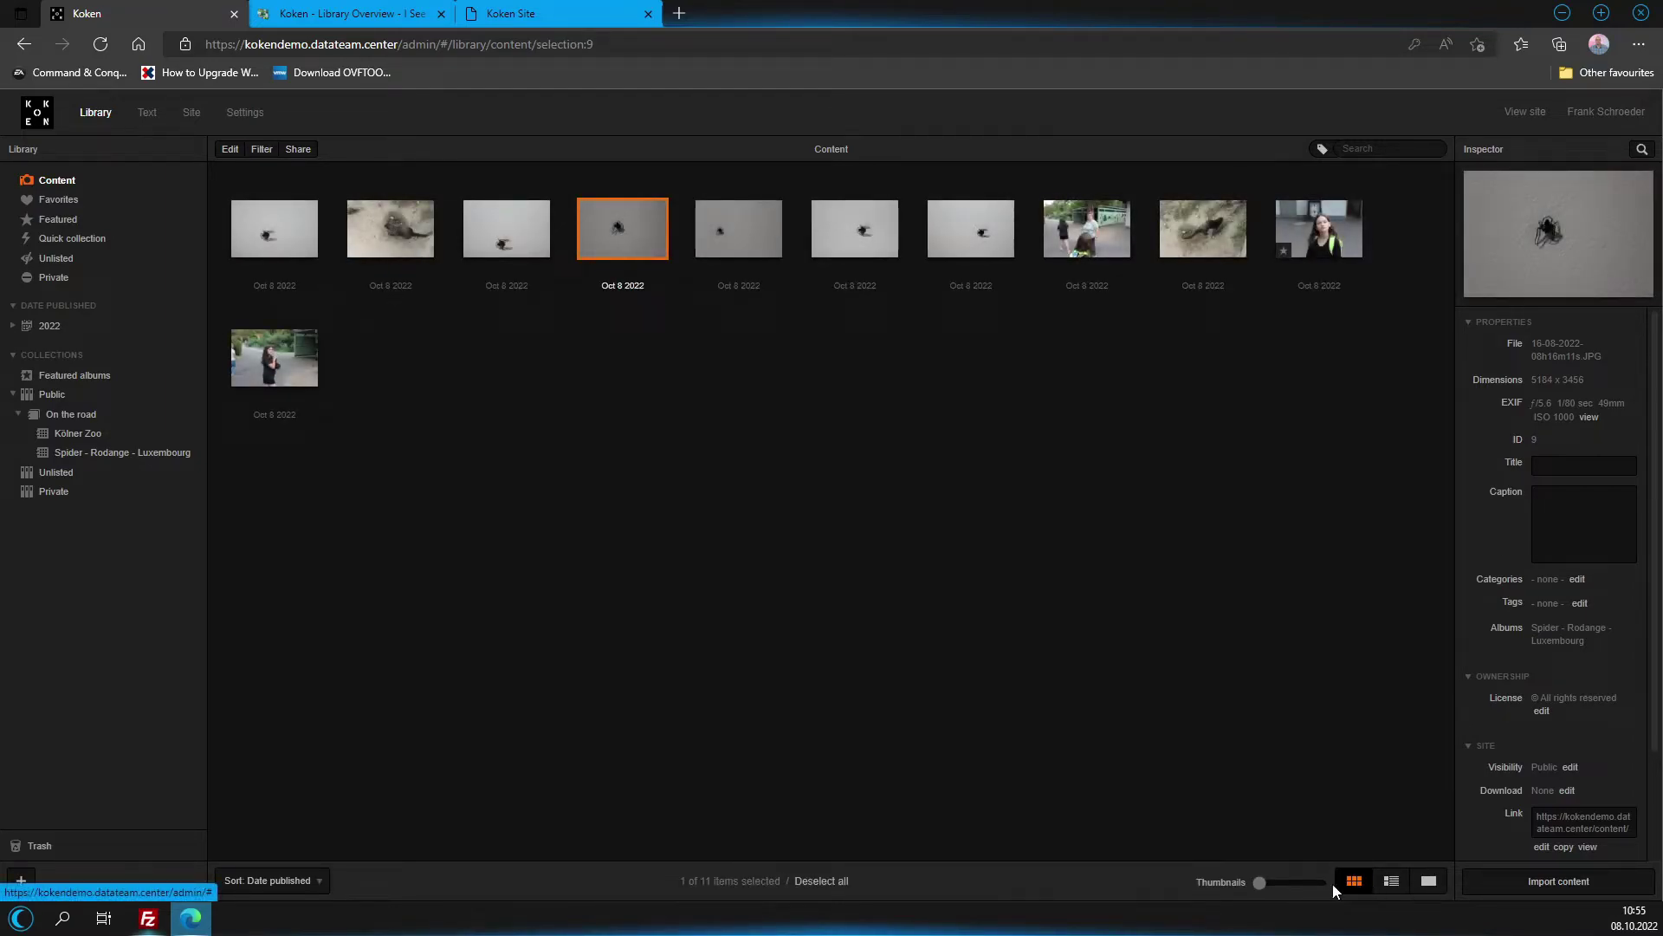
click(1392, 881)
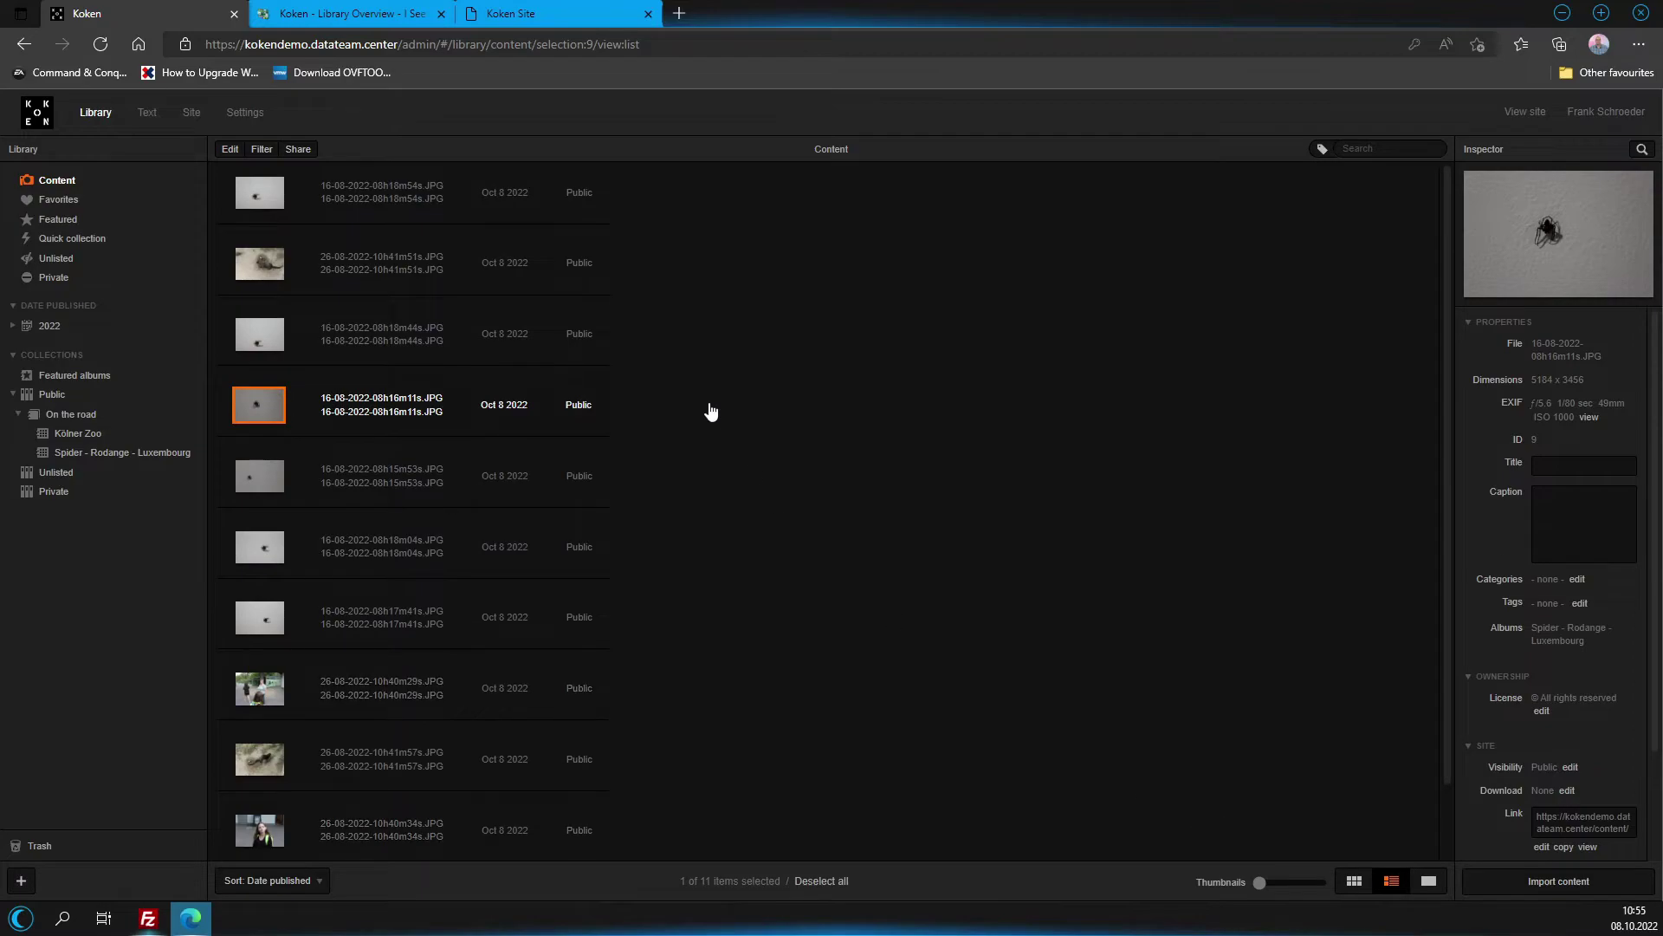
click(1355, 882)
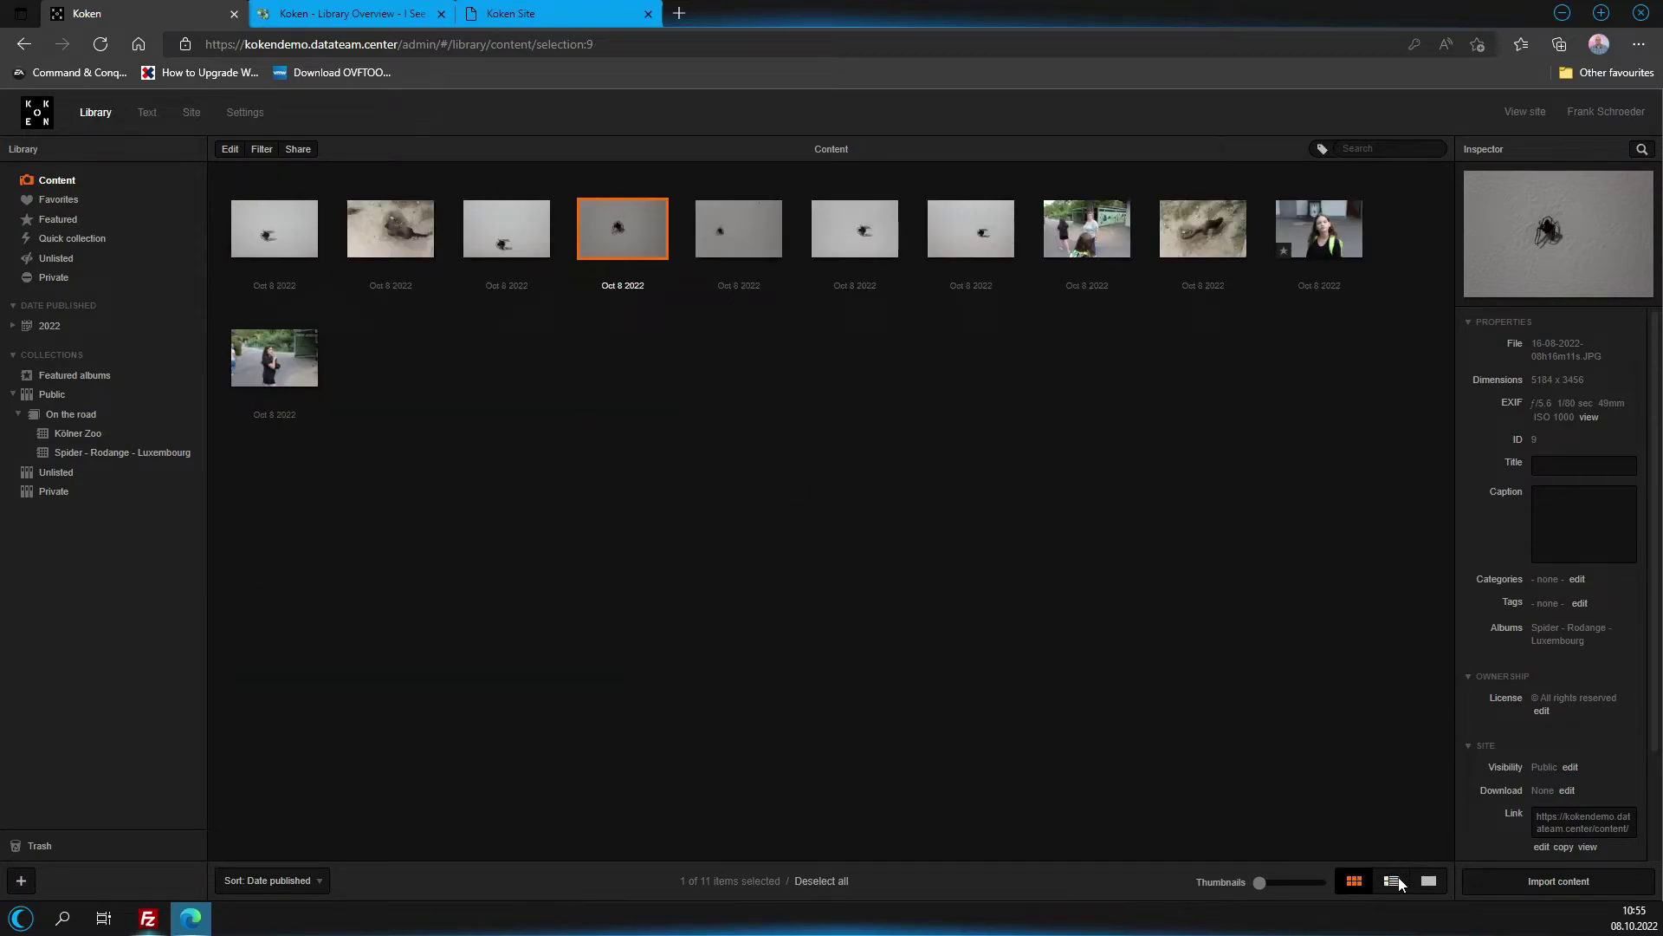
click(1391, 883)
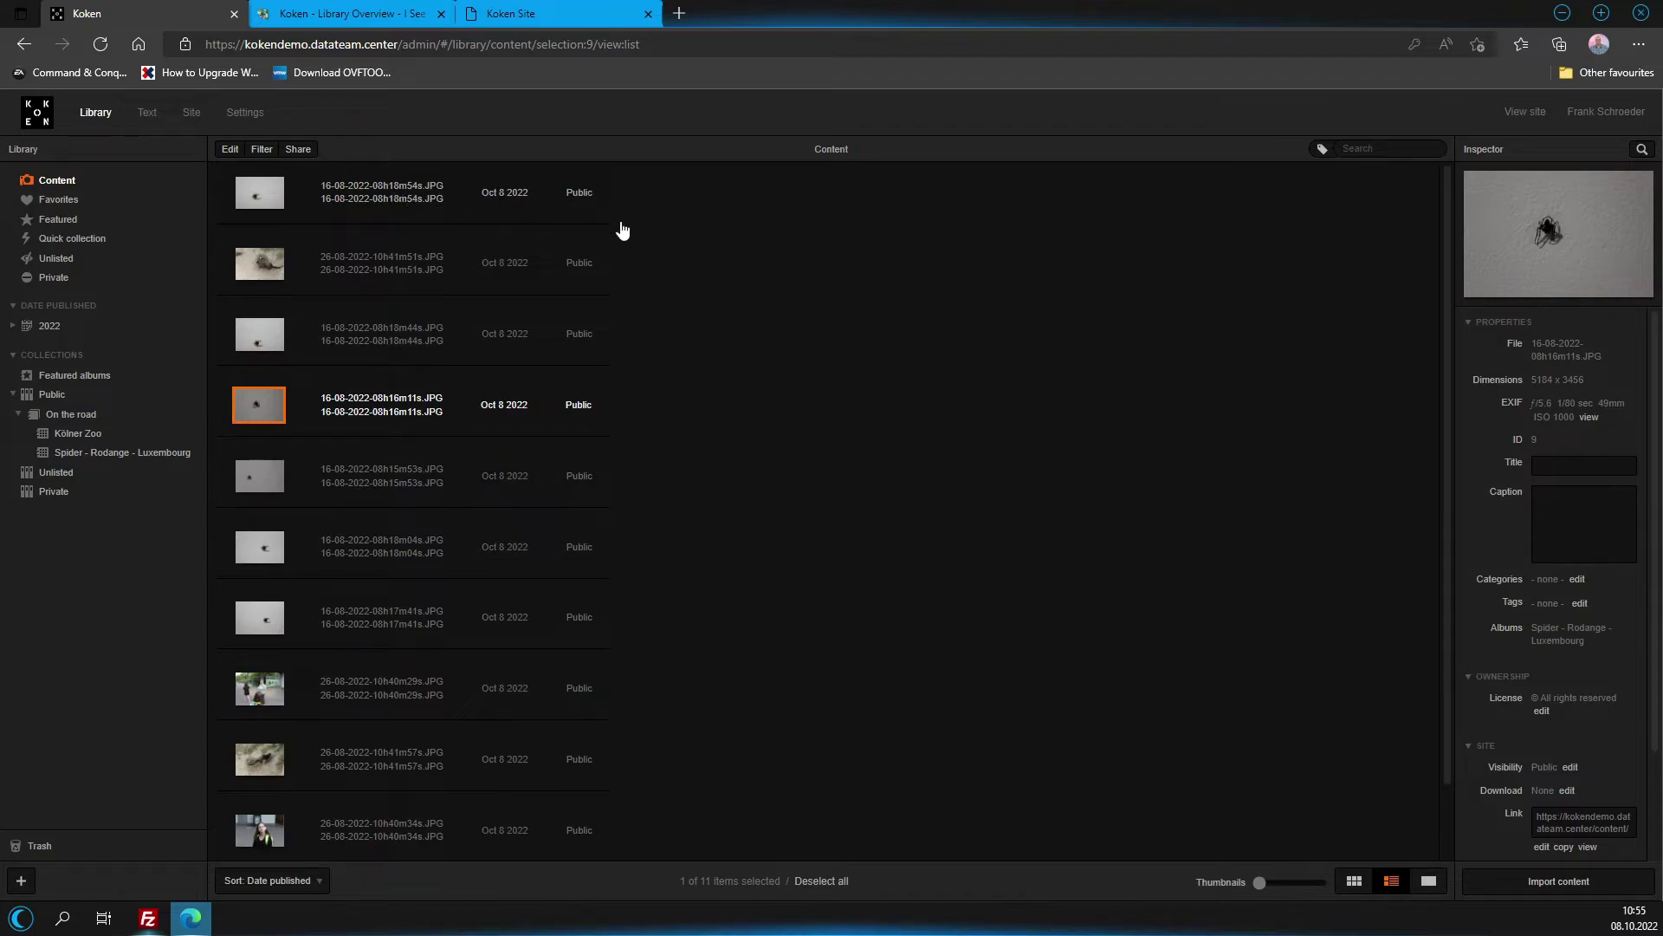
click(1428, 882)
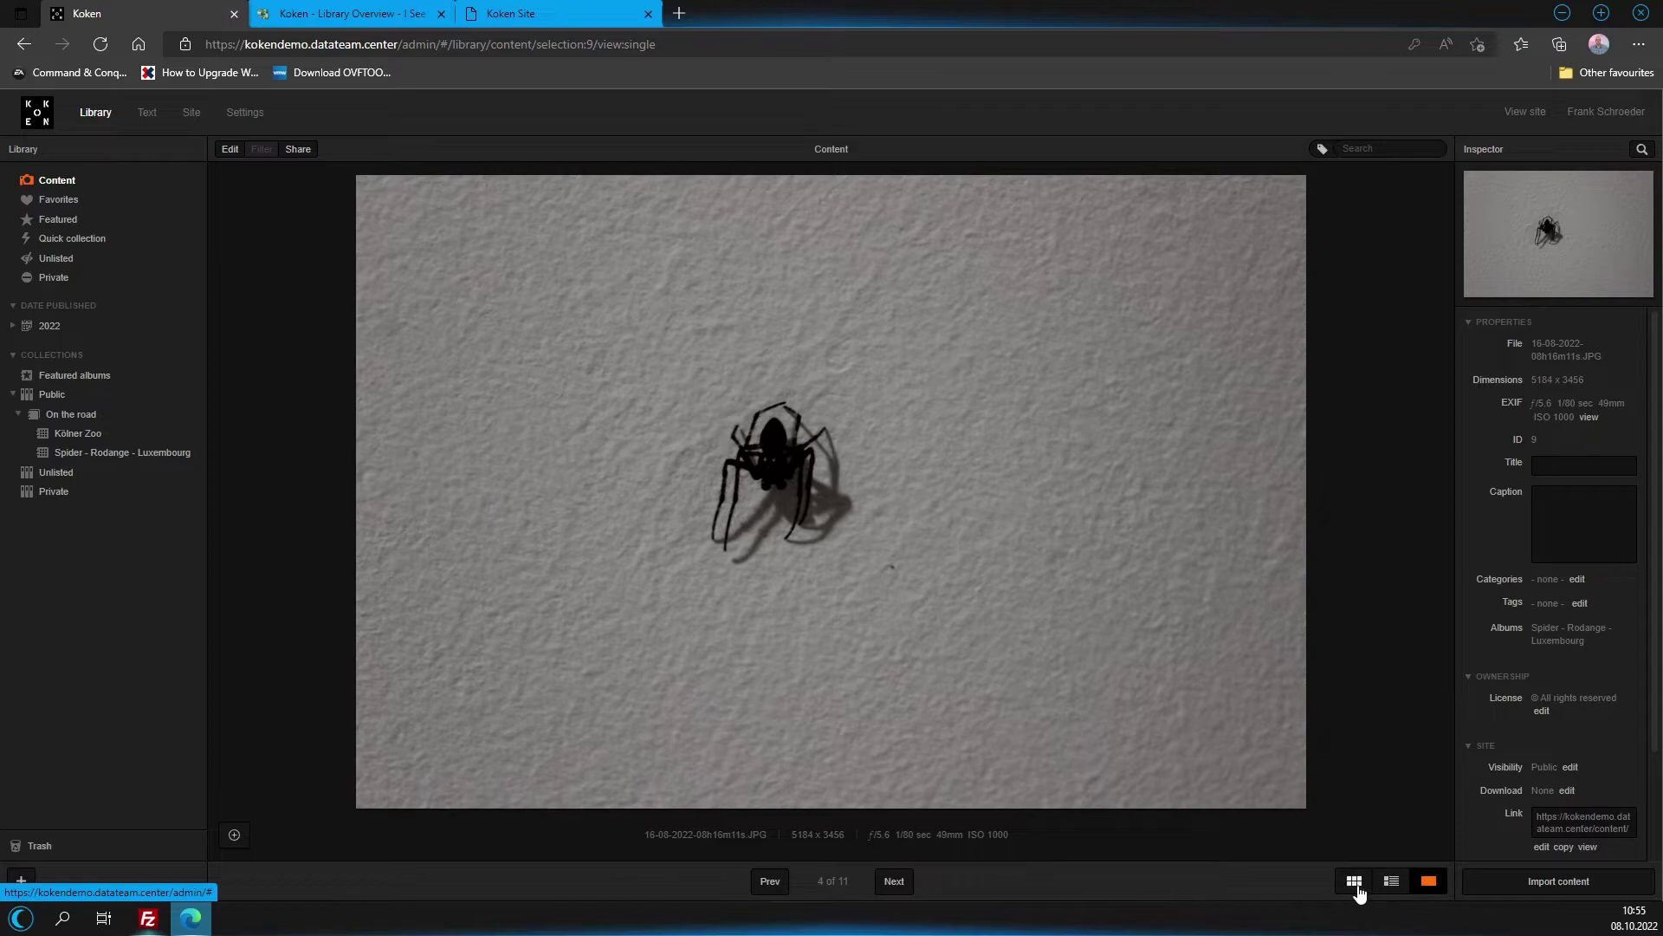
click(1354, 882)
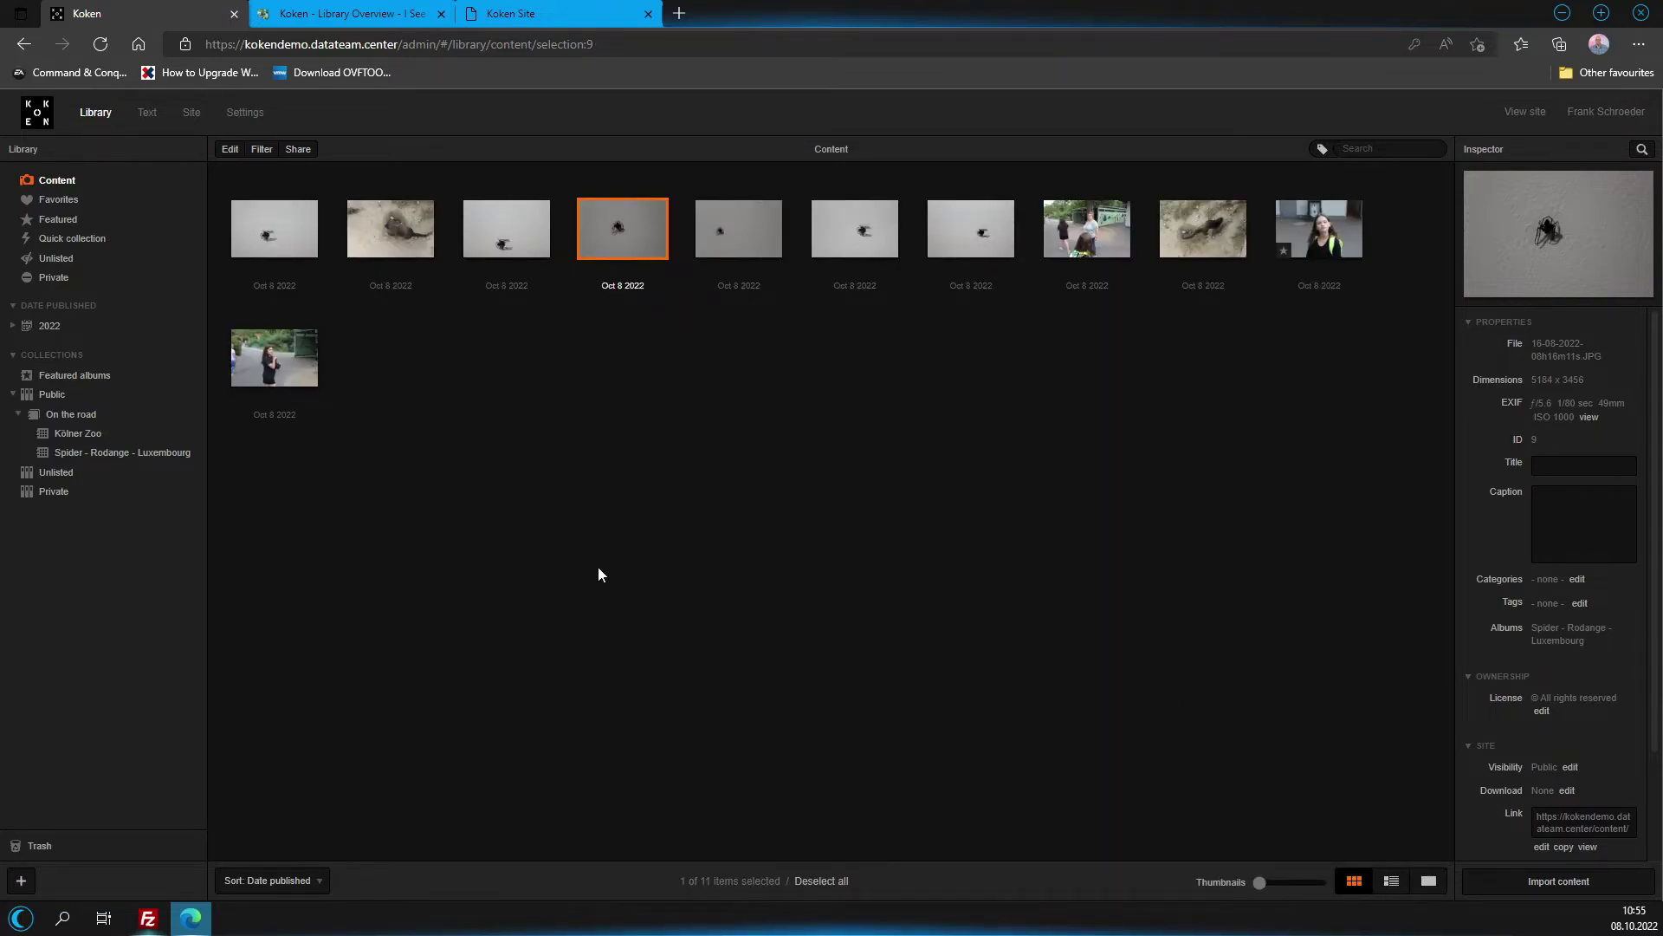
Filter the library to independent content, add the spider photo to the "Spider - Rodange - Luxembourg" album, and remove the filter.
click(272, 149)
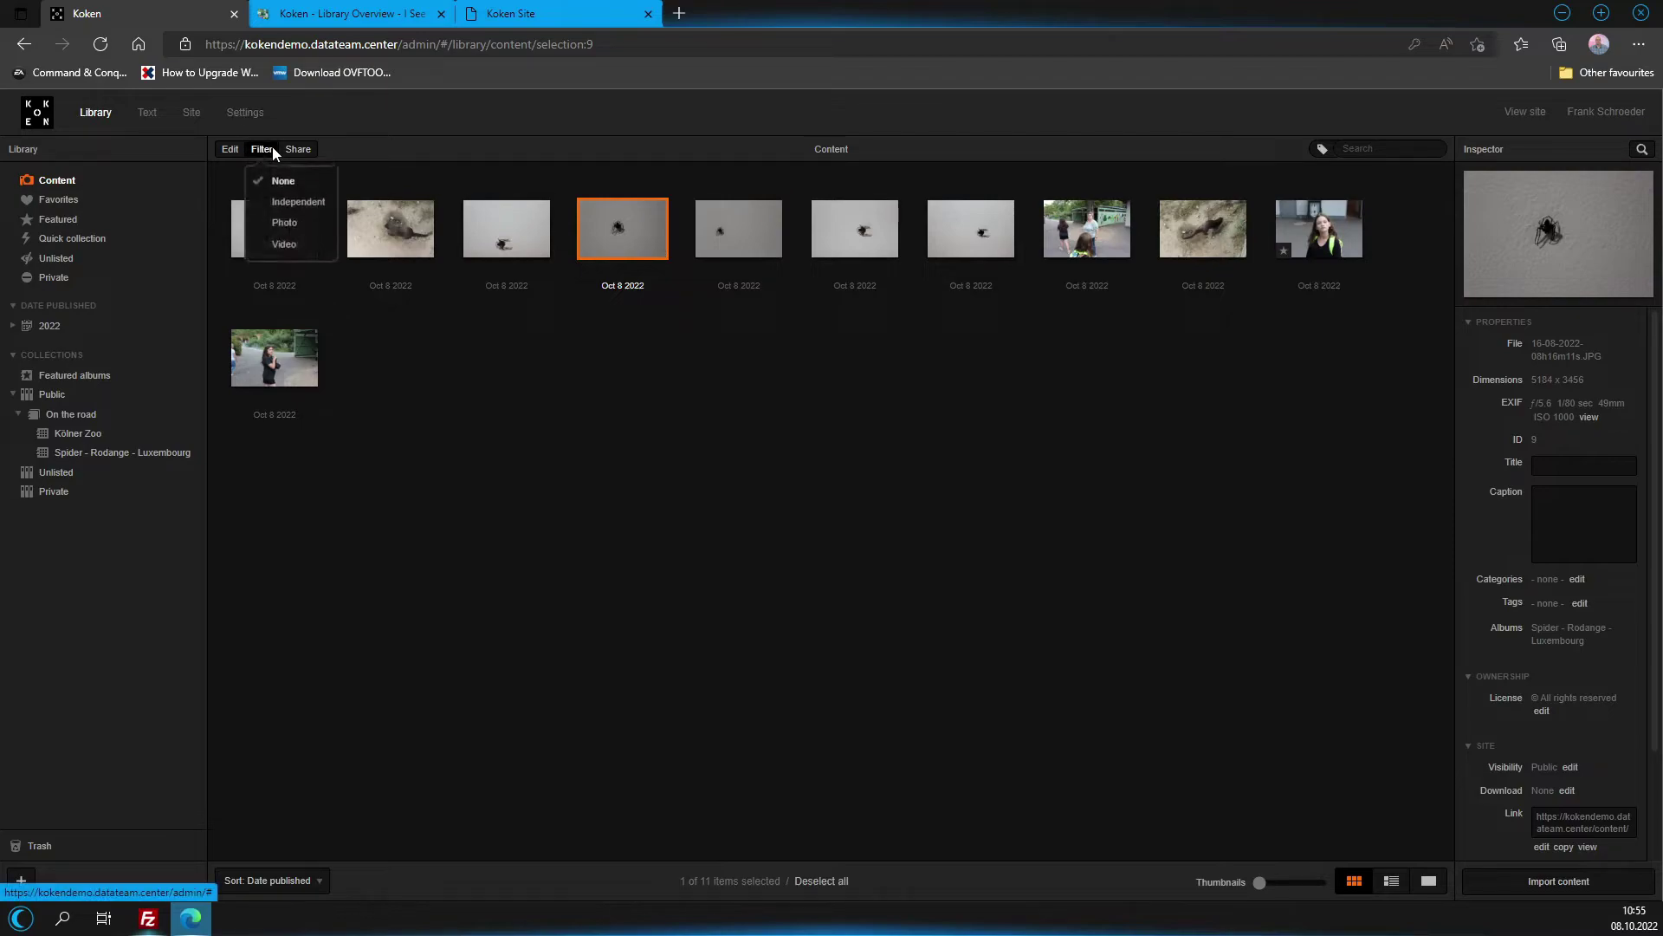
click(283, 203)
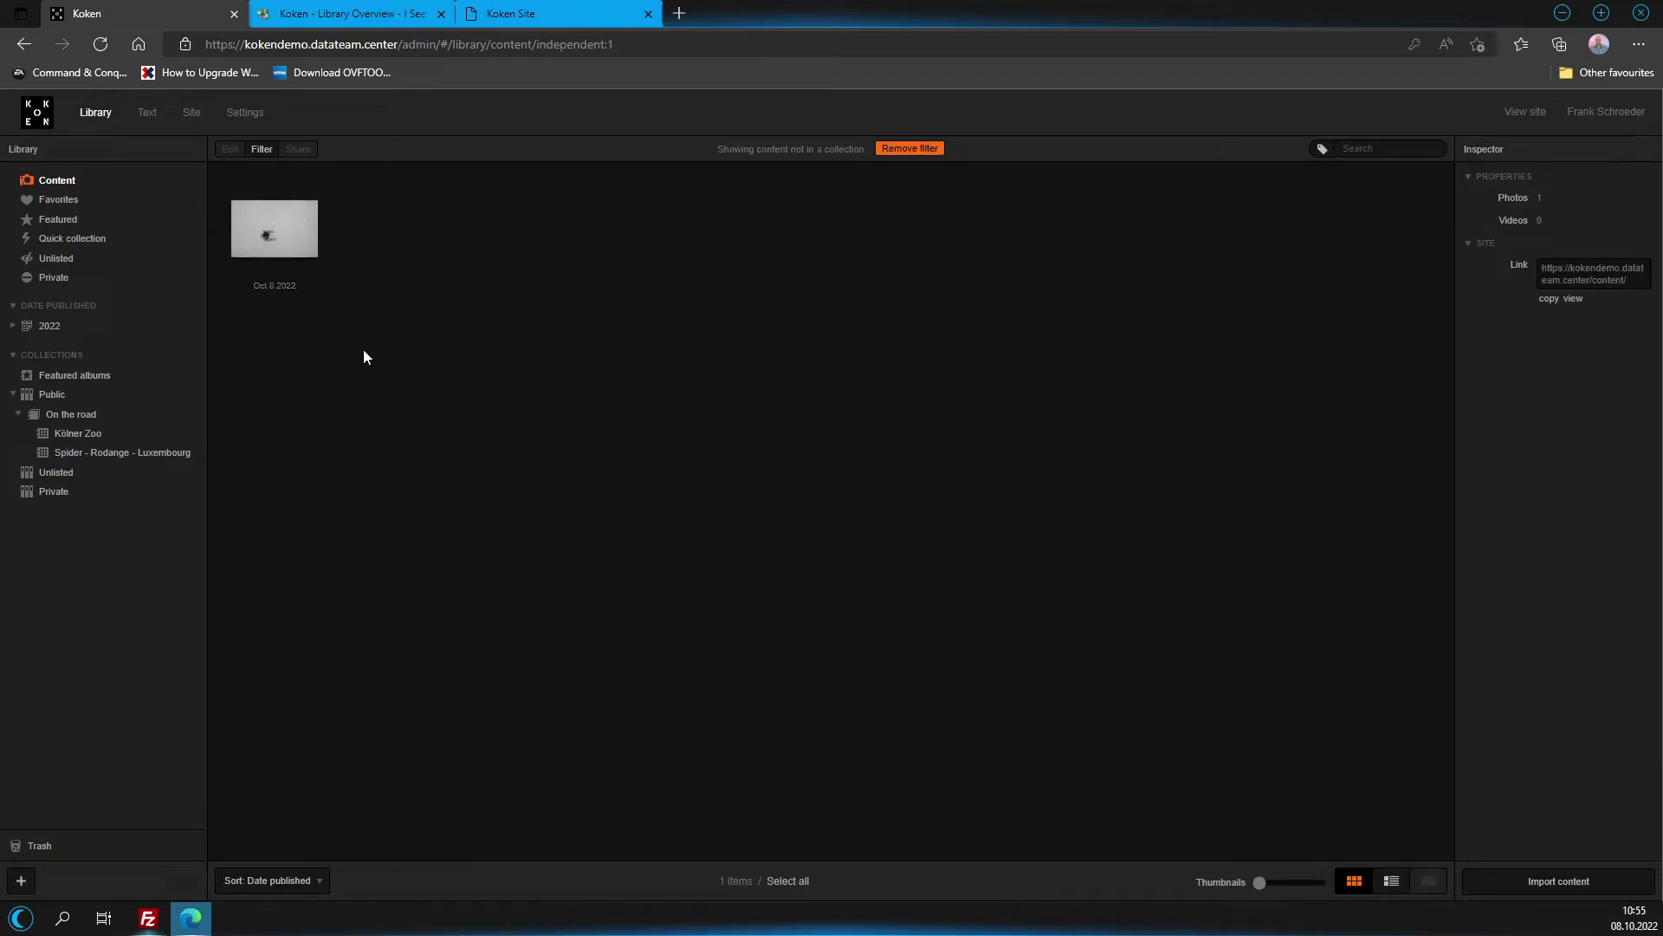
click(301, 239)
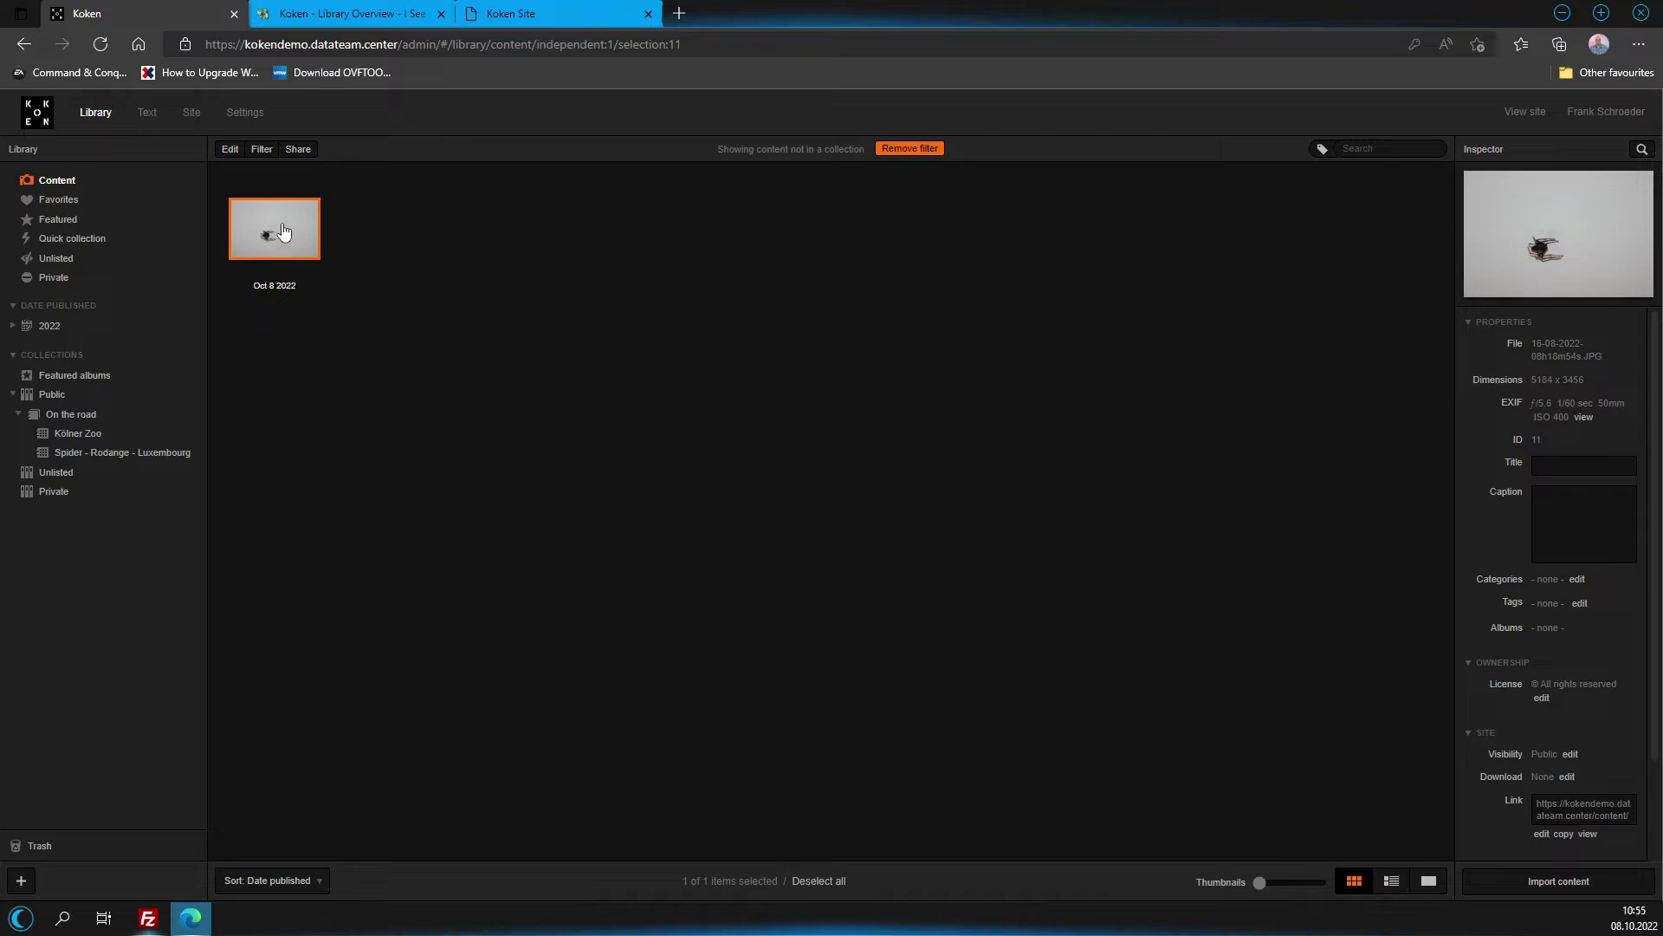
drag(264, 216, 132, 471)
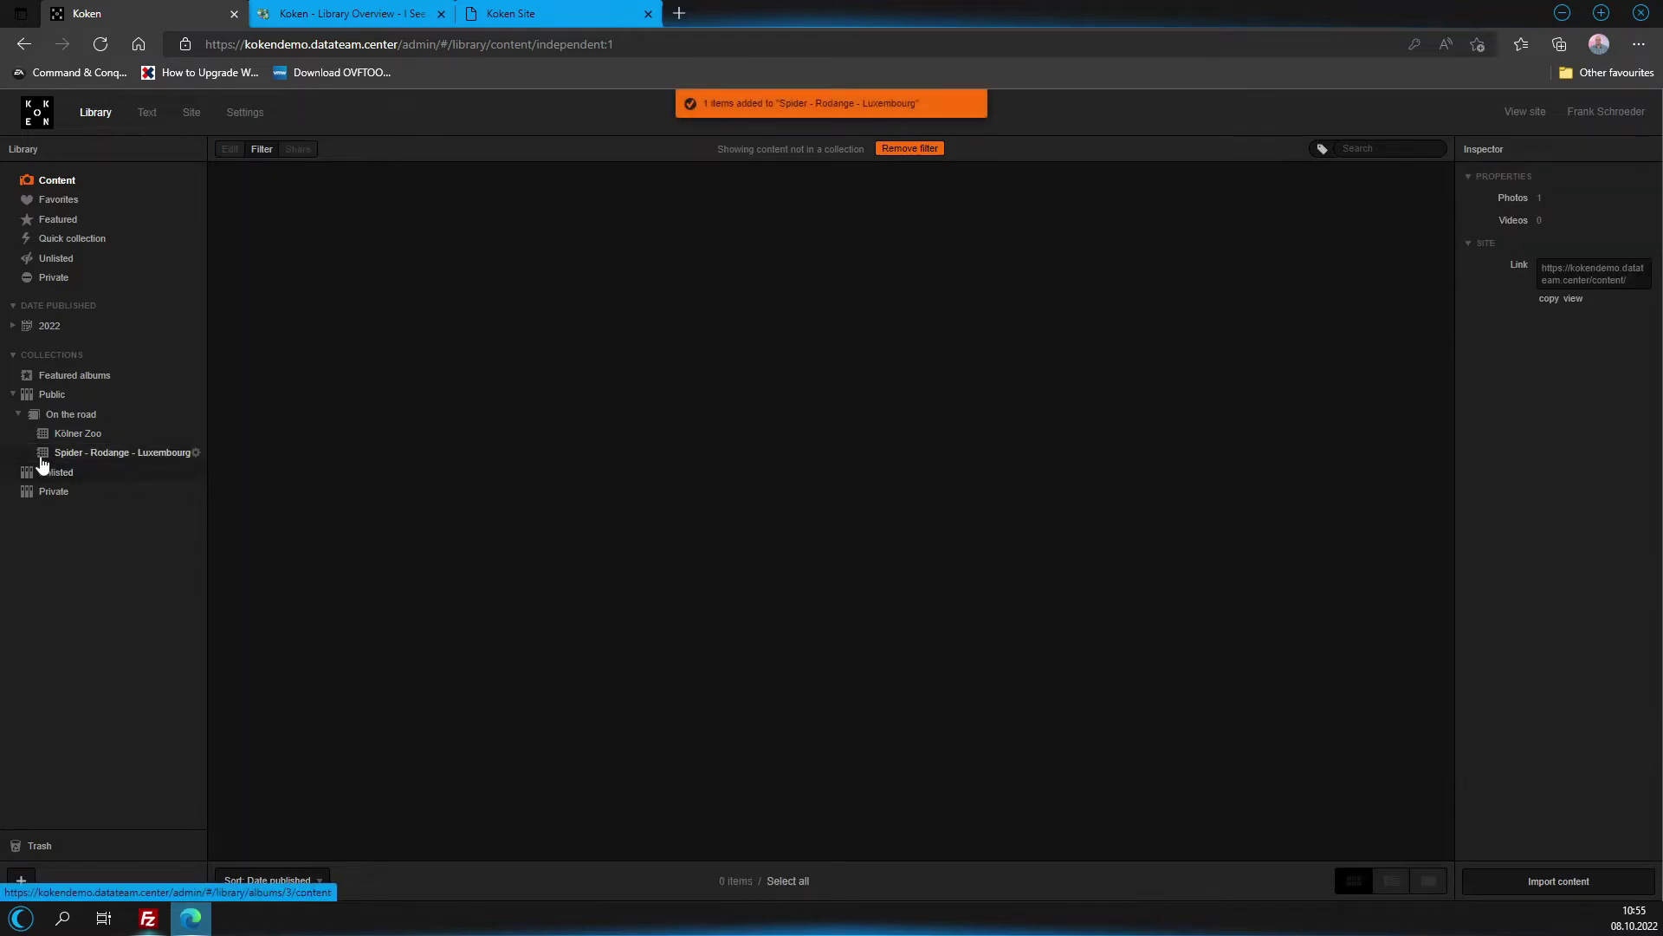
click(922, 153)
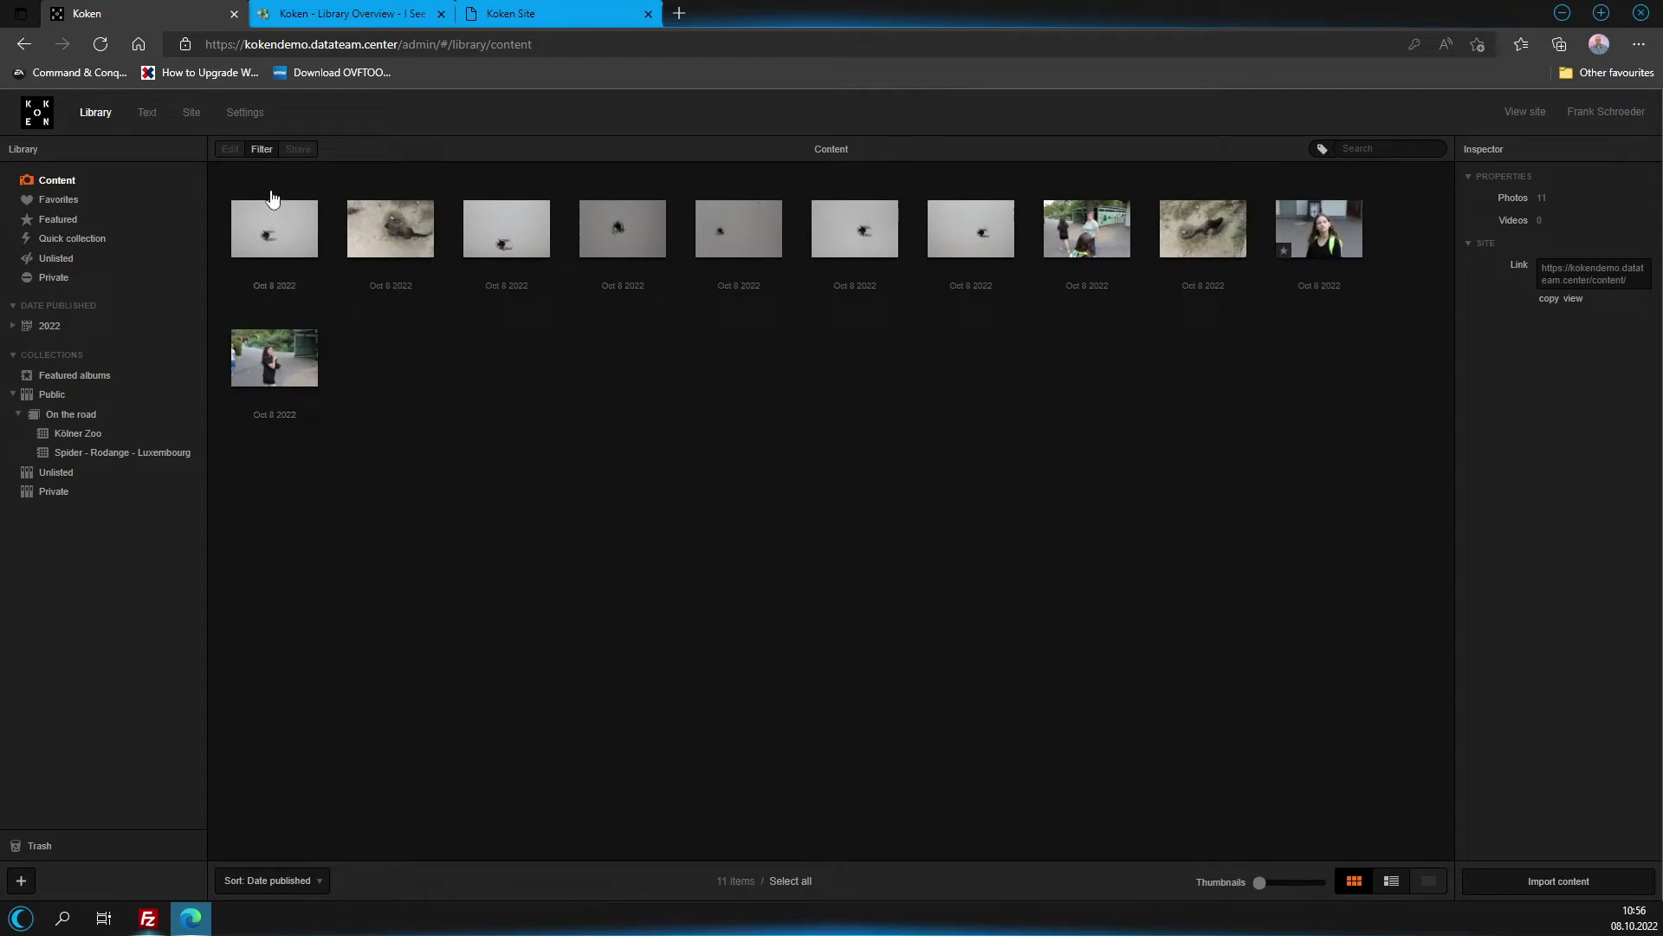
Check the library content with the Photo, Video and Independent filters one after another.
click(263, 154)
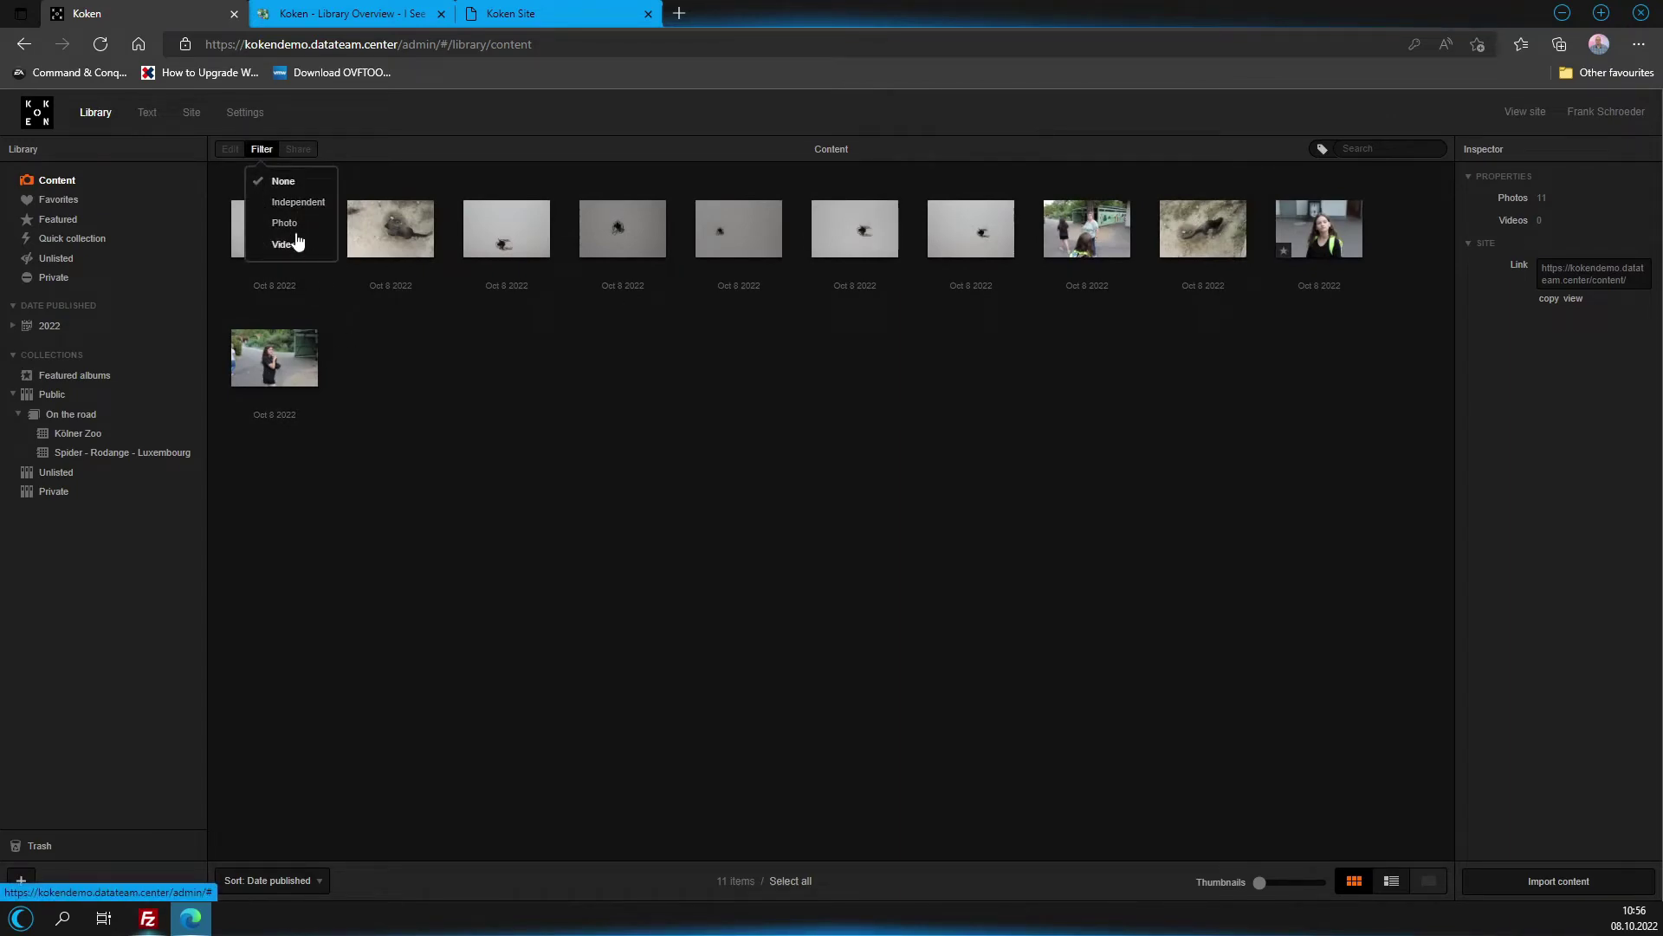
click(283, 223)
click(270, 154)
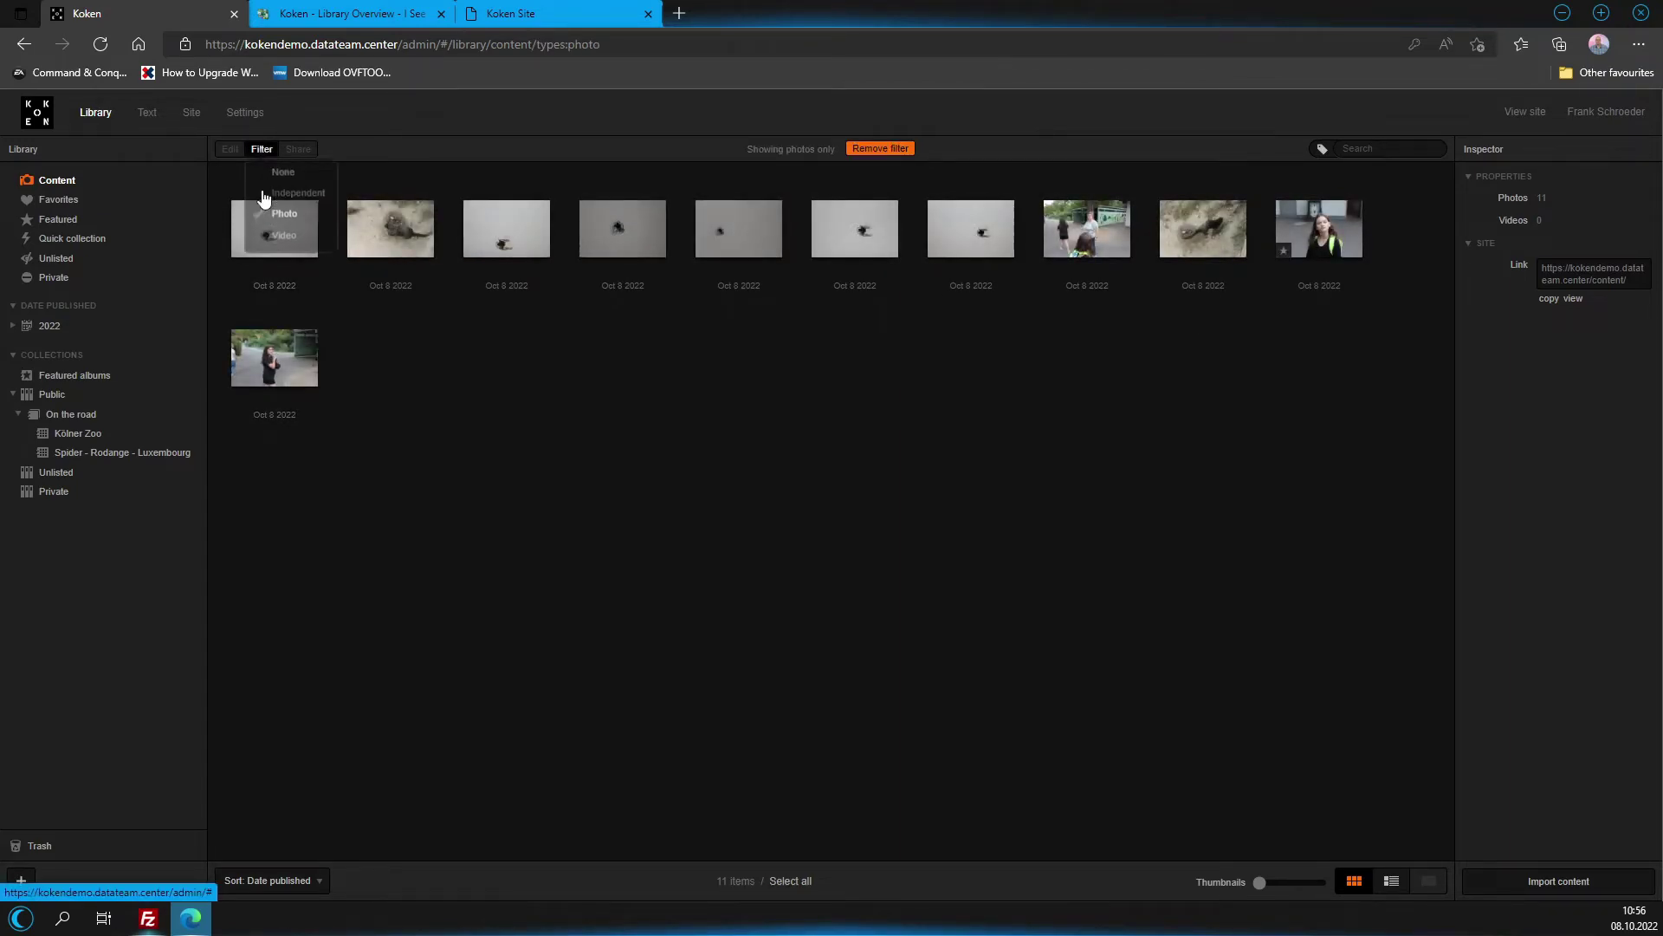
click(278, 247)
click(261, 152)
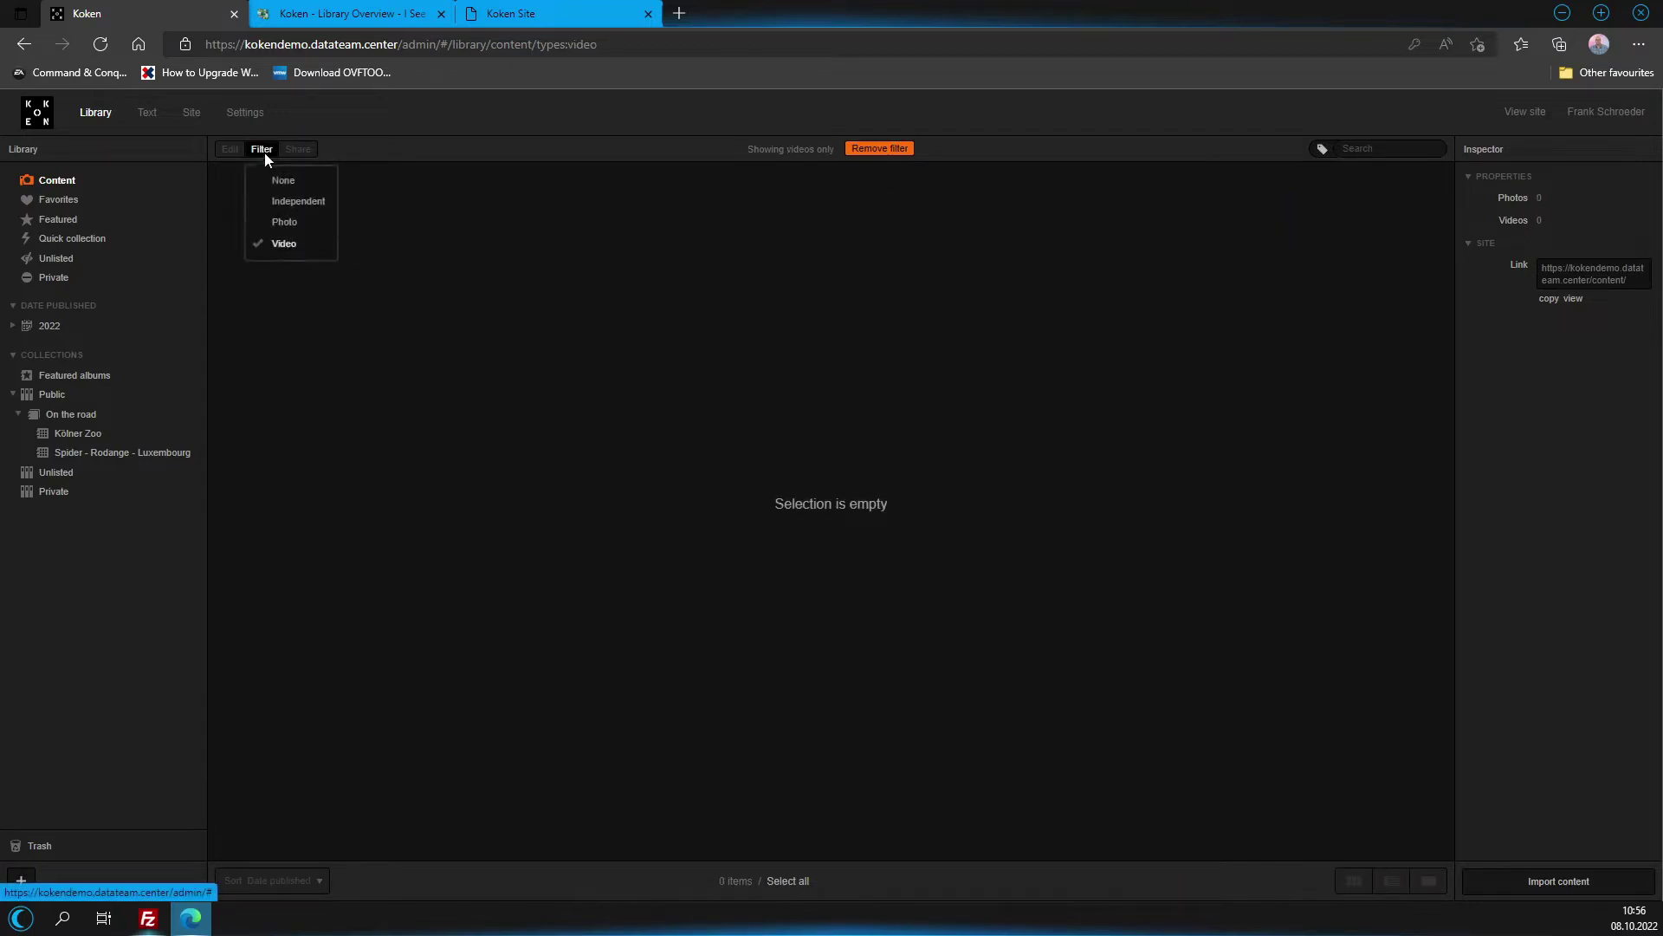
click(295, 202)
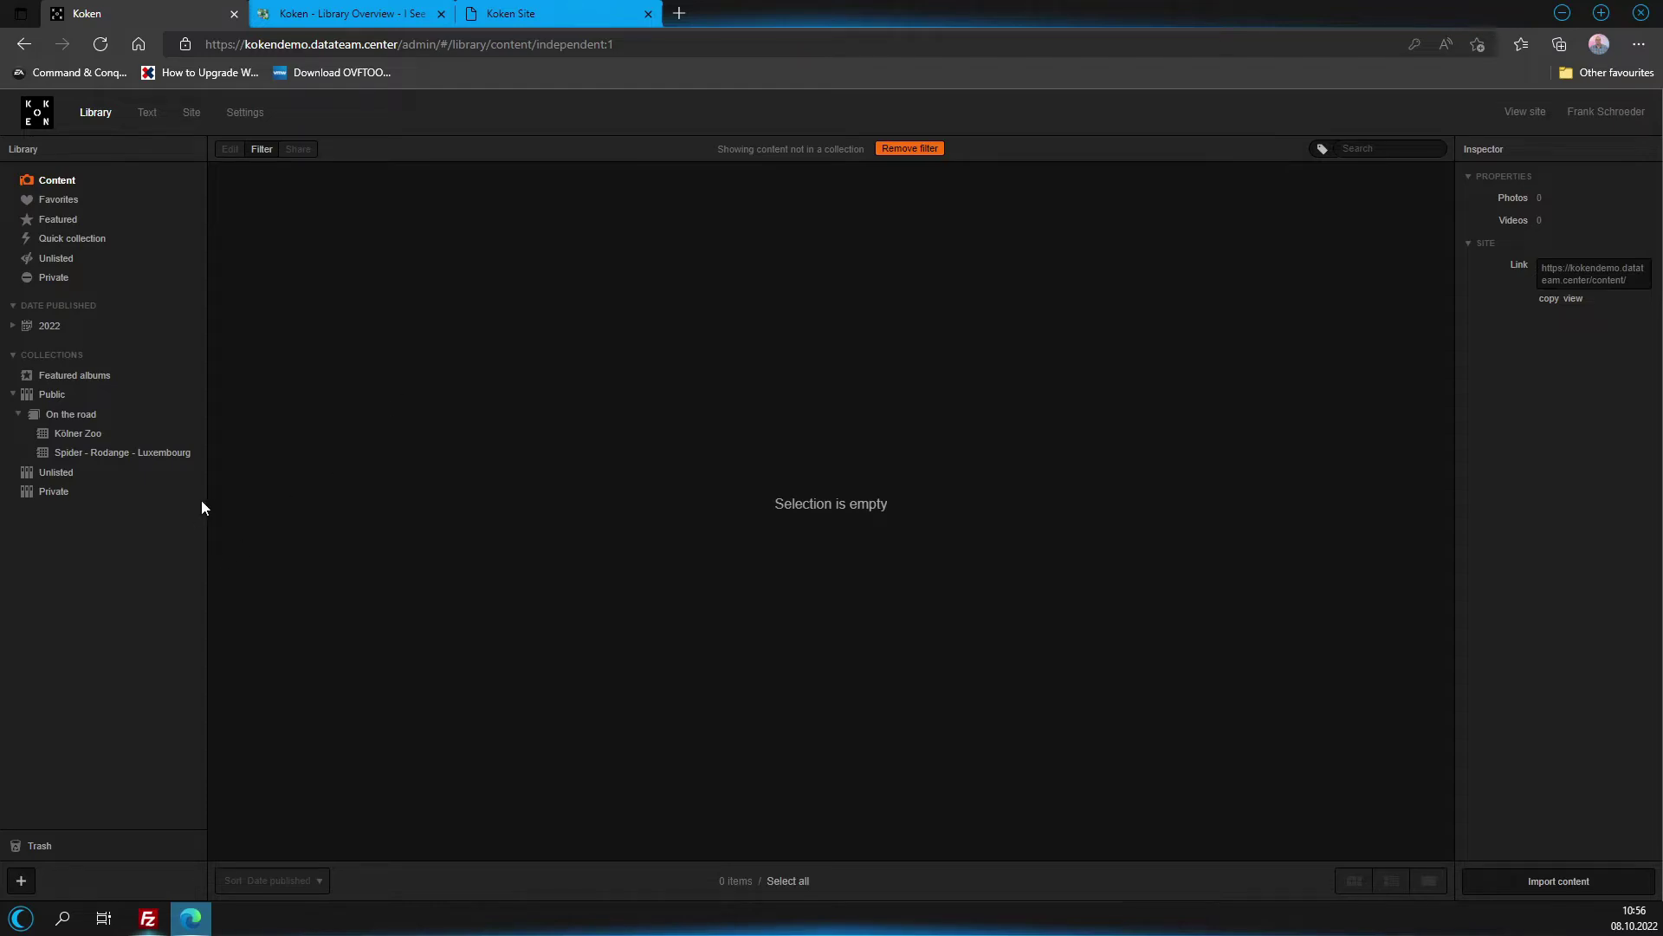
Open the Kölner Zoo album and select its second photo.
click(108, 435)
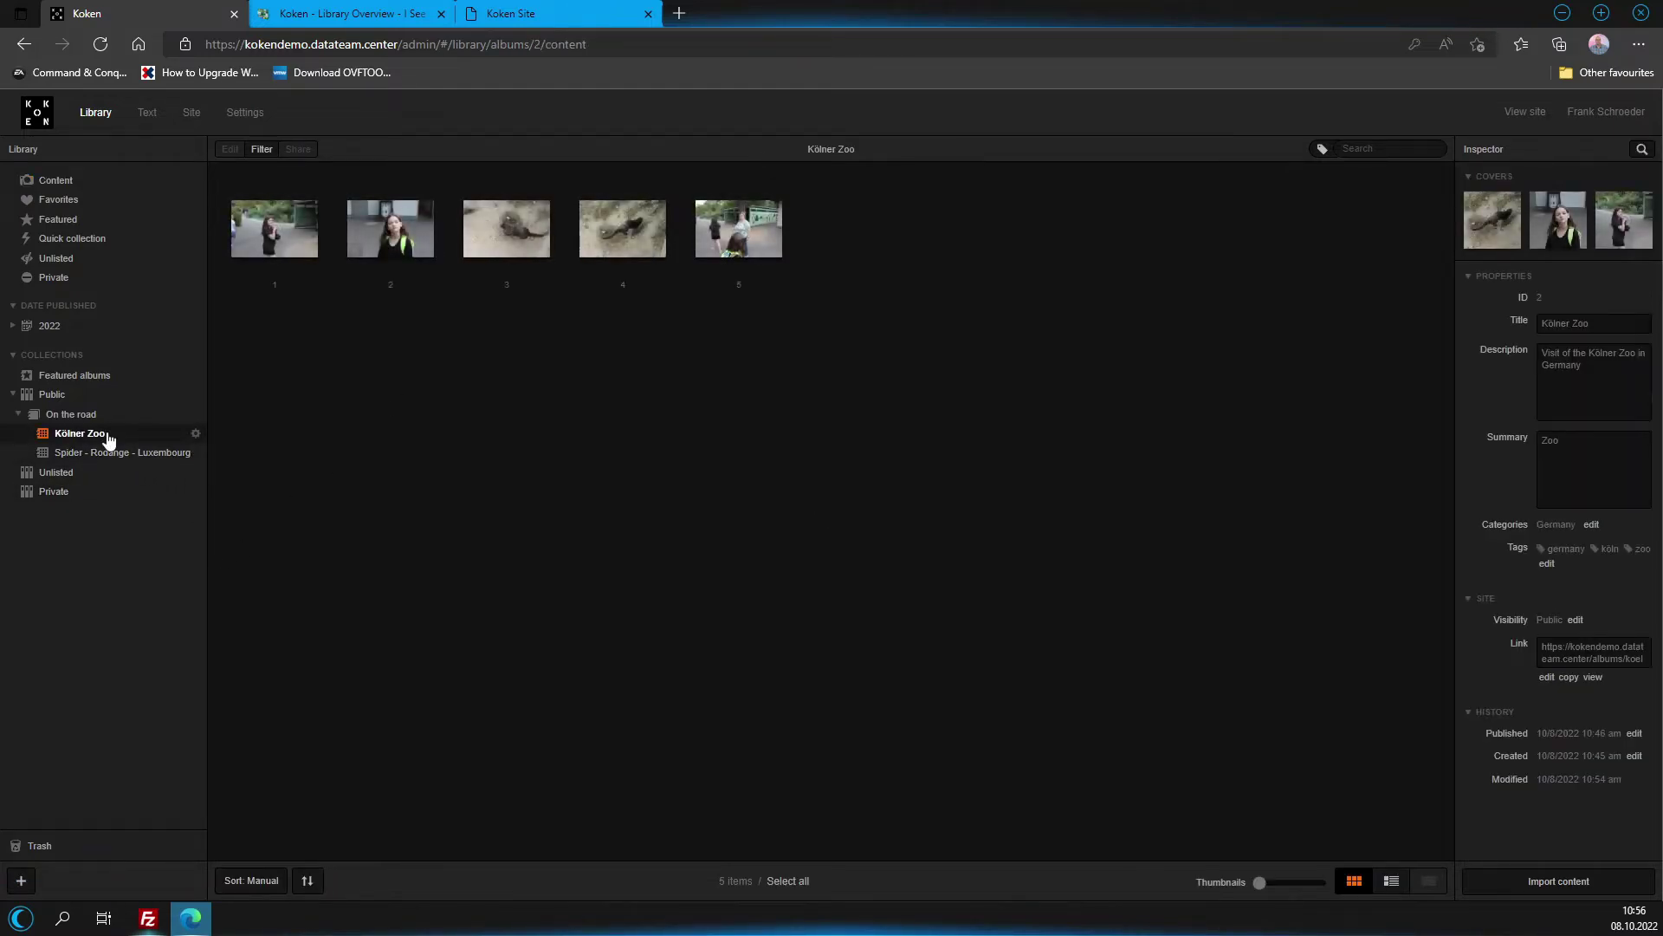
click(422, 222)
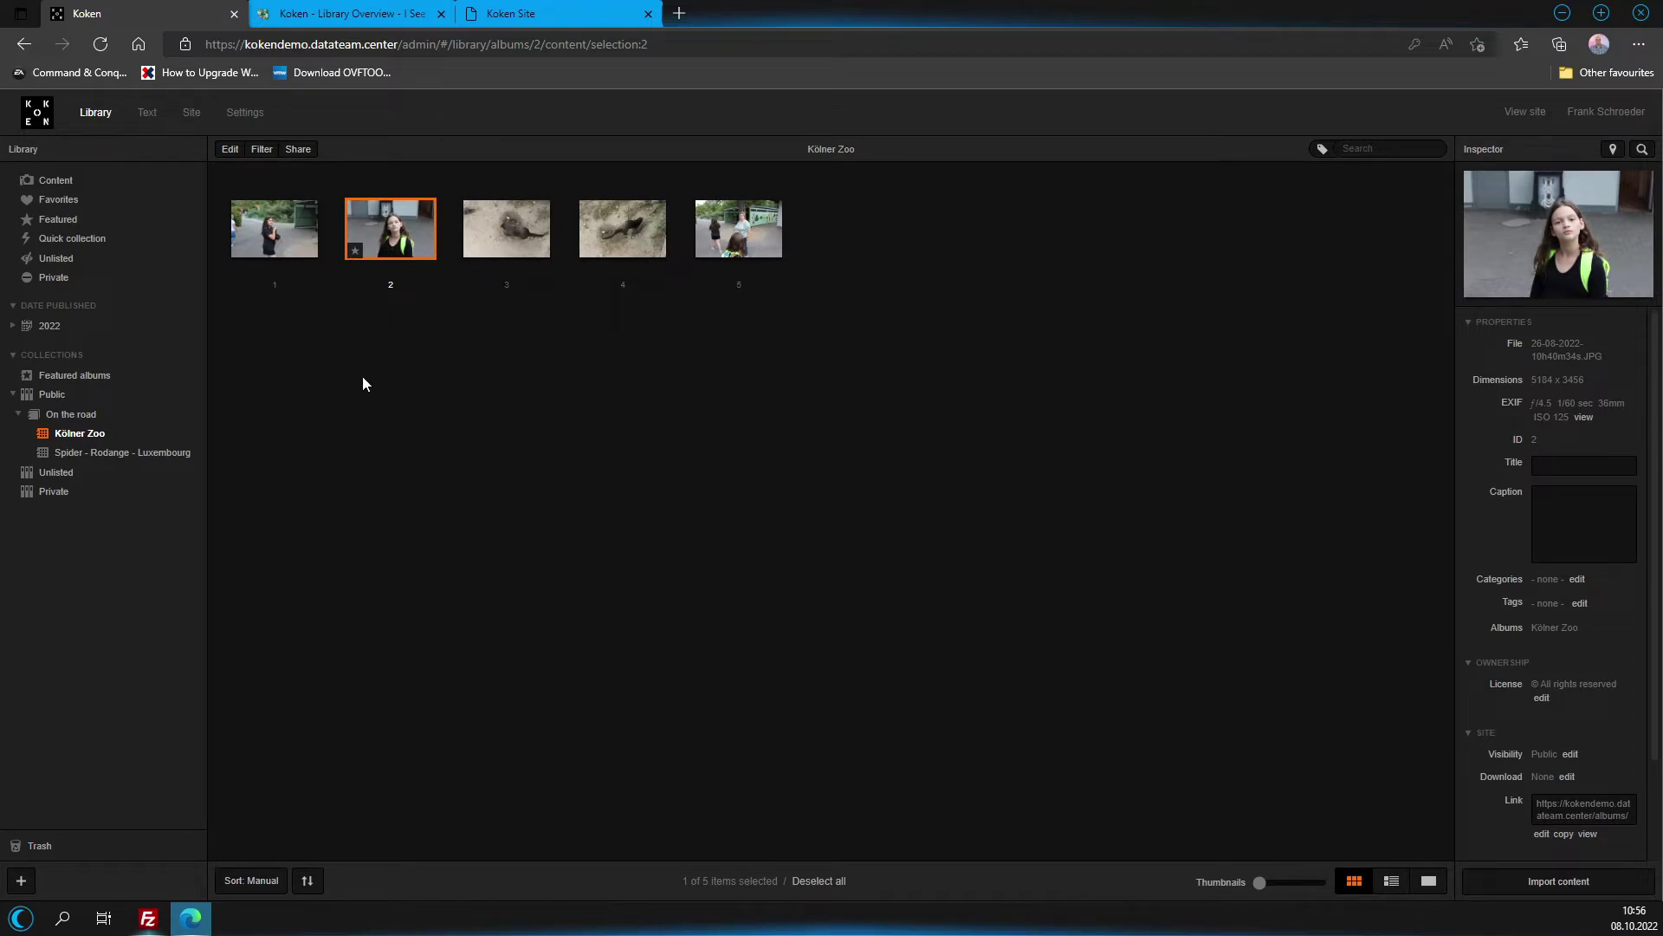
Consult the library overview guide and view the "On the road" set among the albums of the public Koken Site.
click(539, 15)
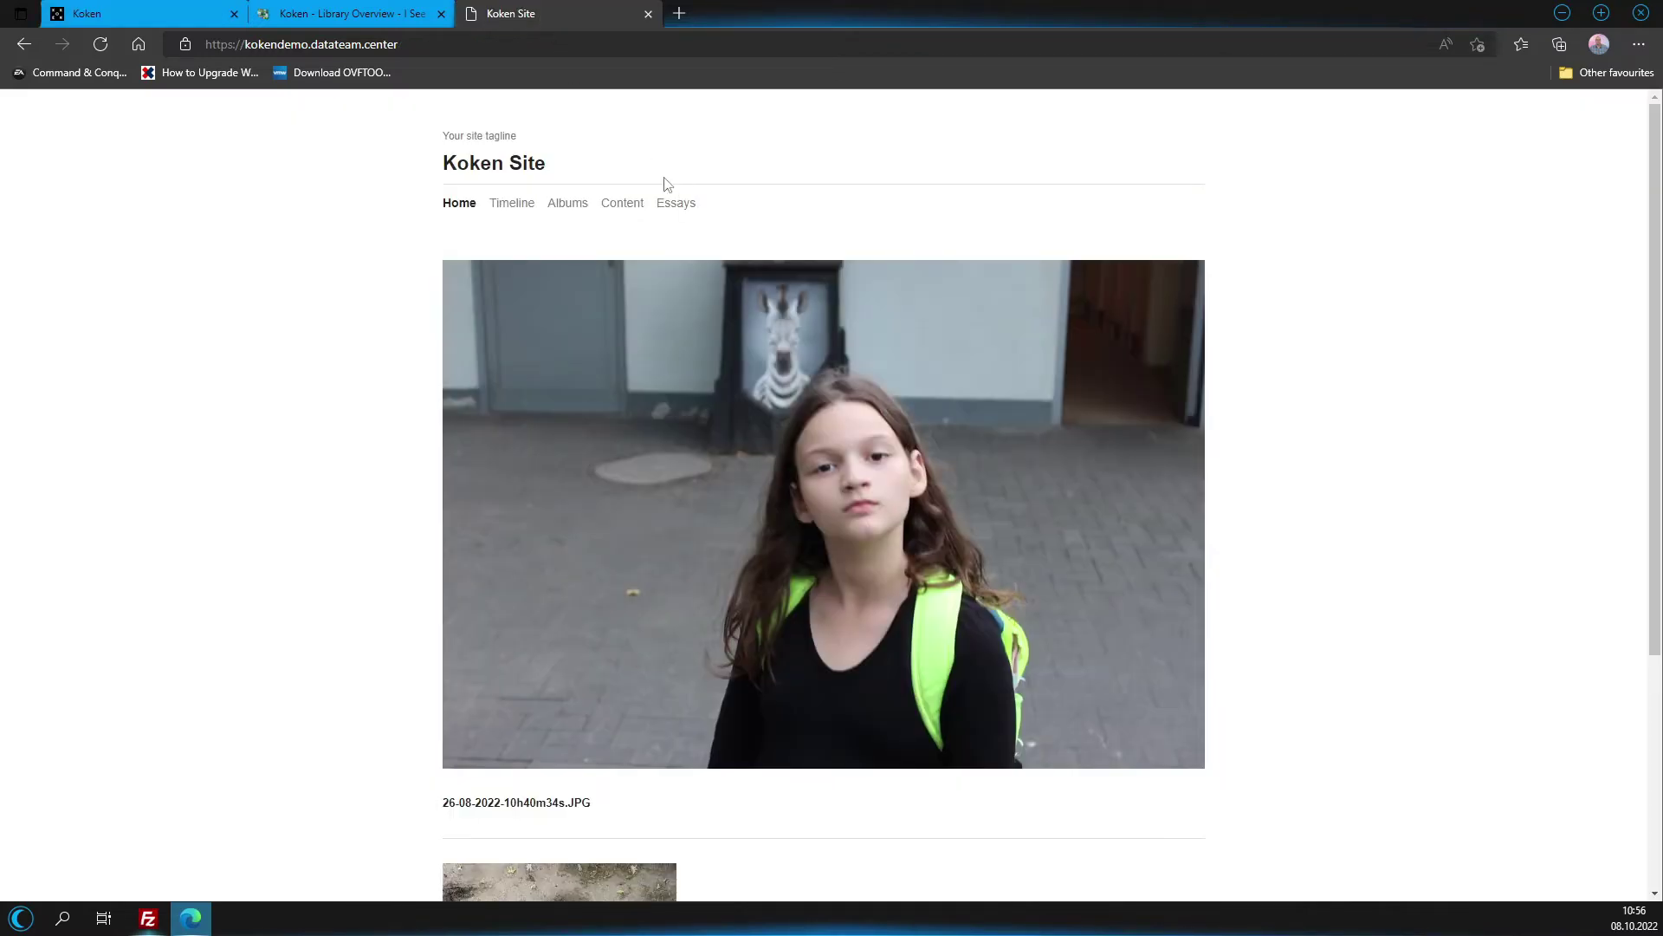
click(351, 13)
scroll(1200, 472, down, 3)
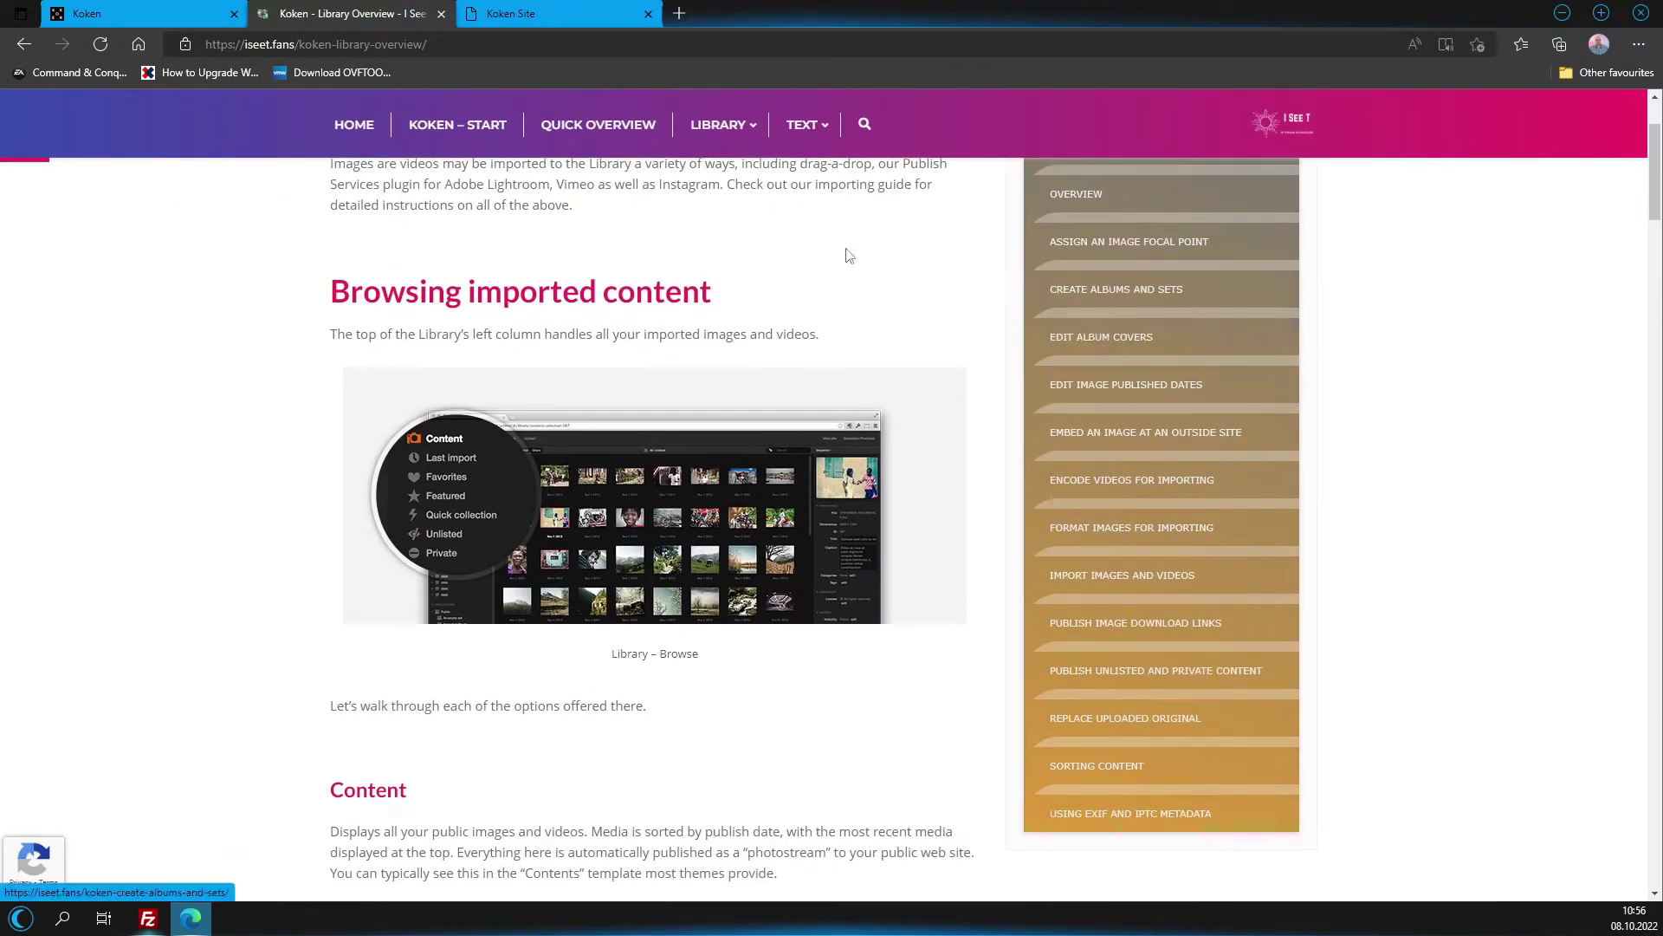
click(152, 7)
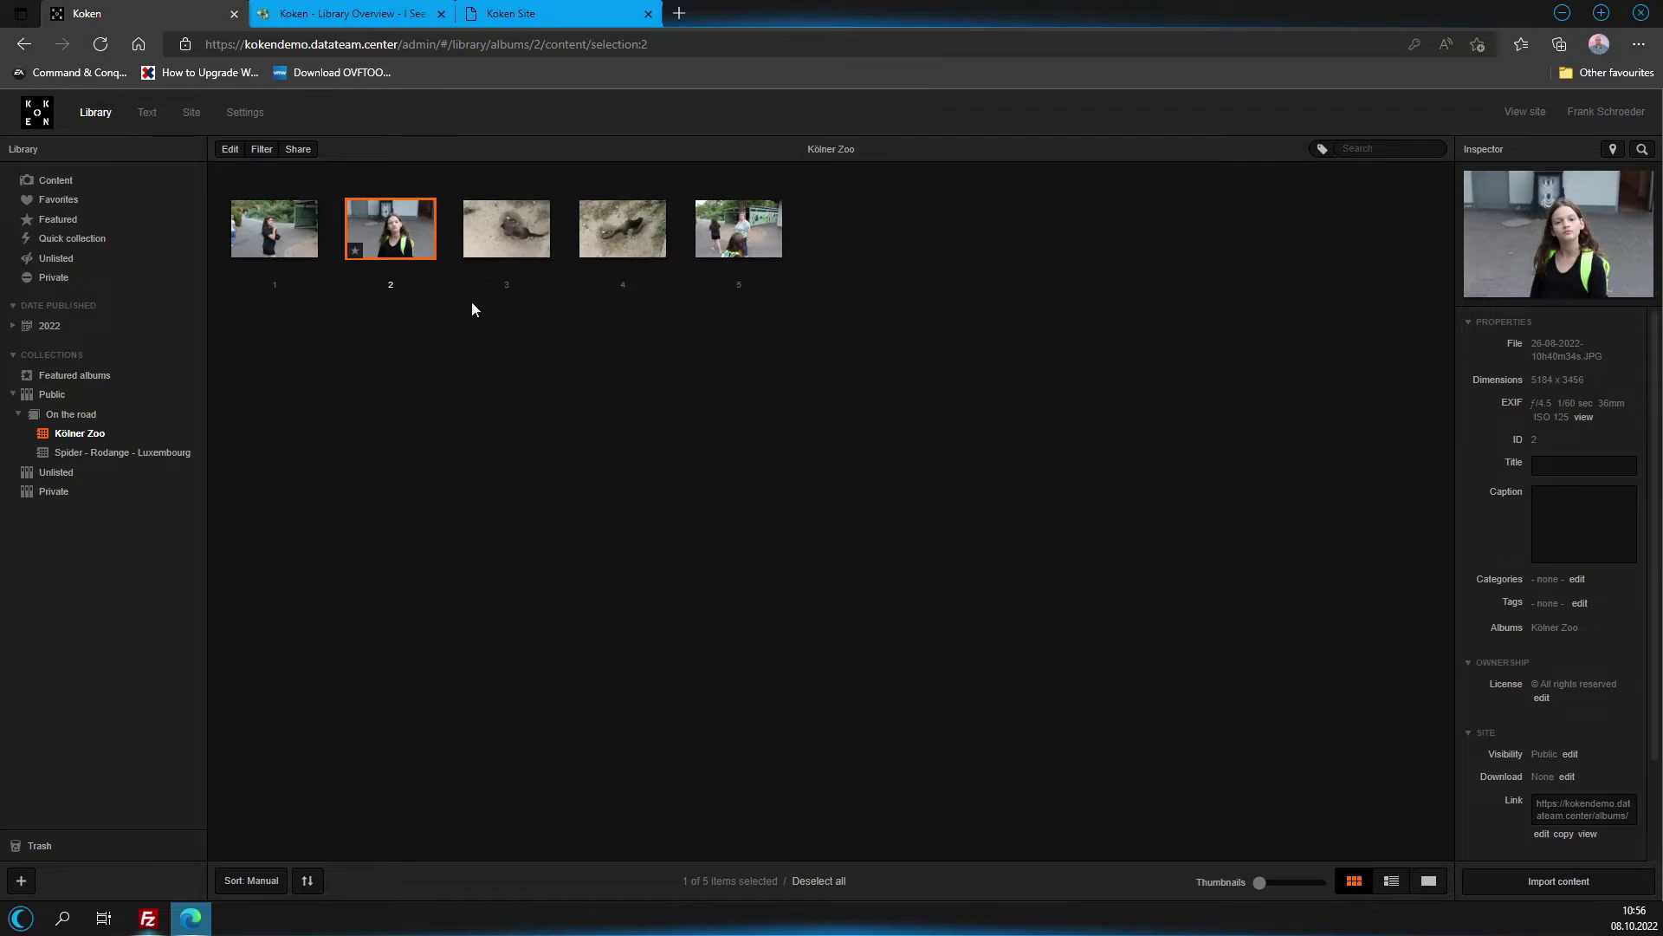
click(357, 10)
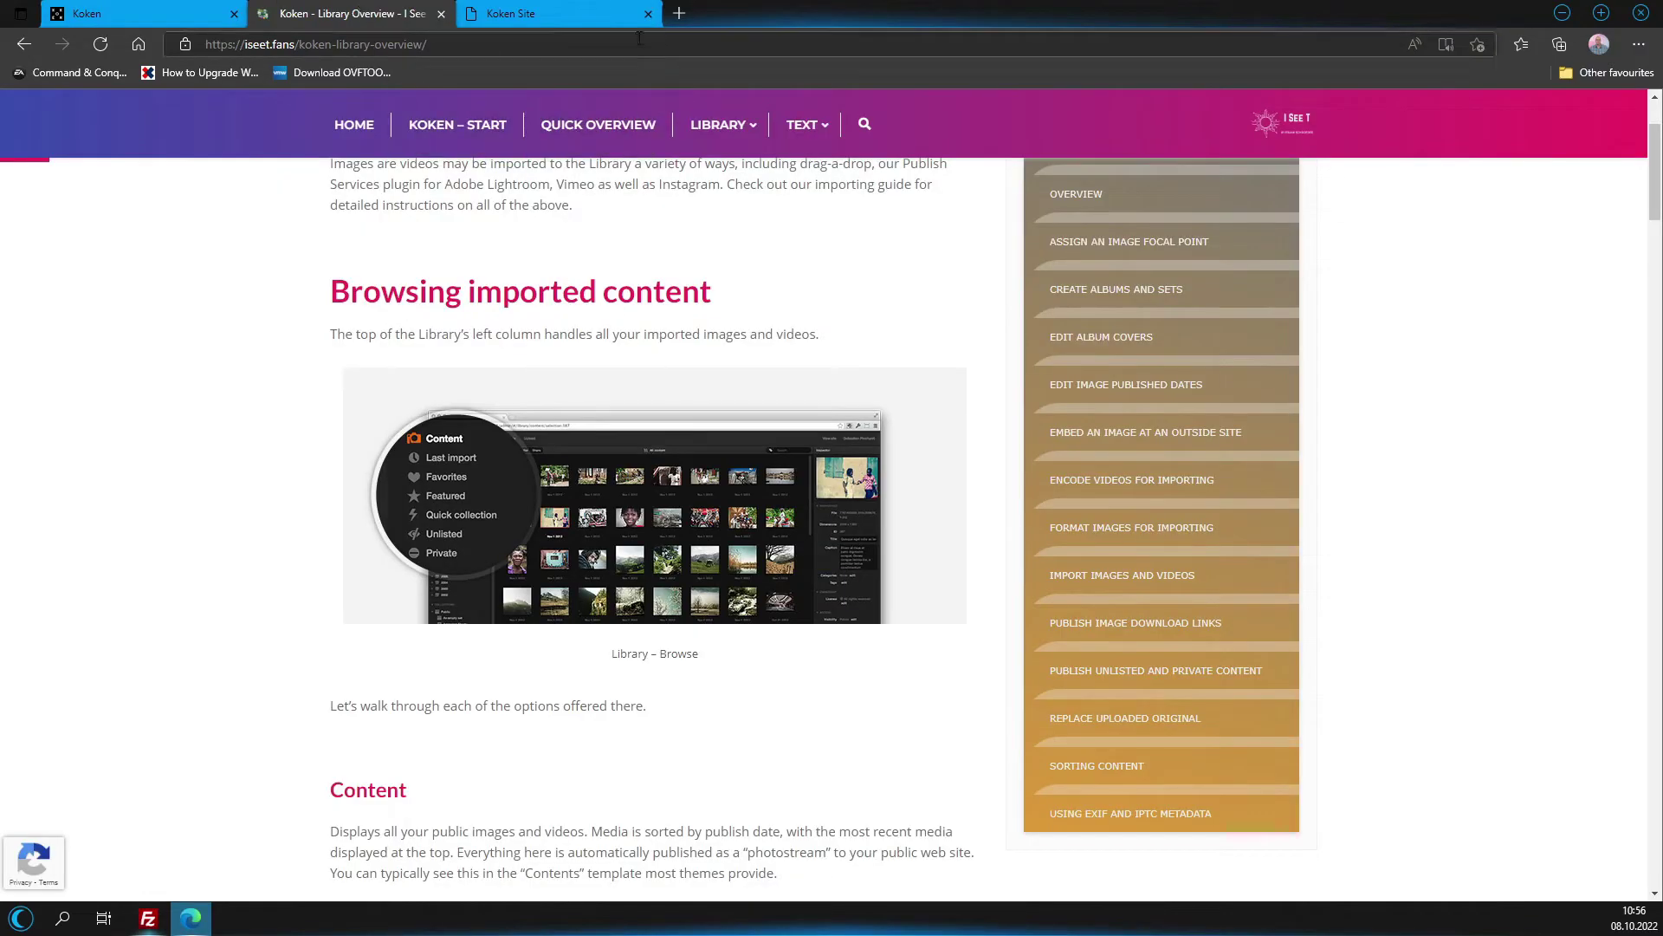
click(544, 11)
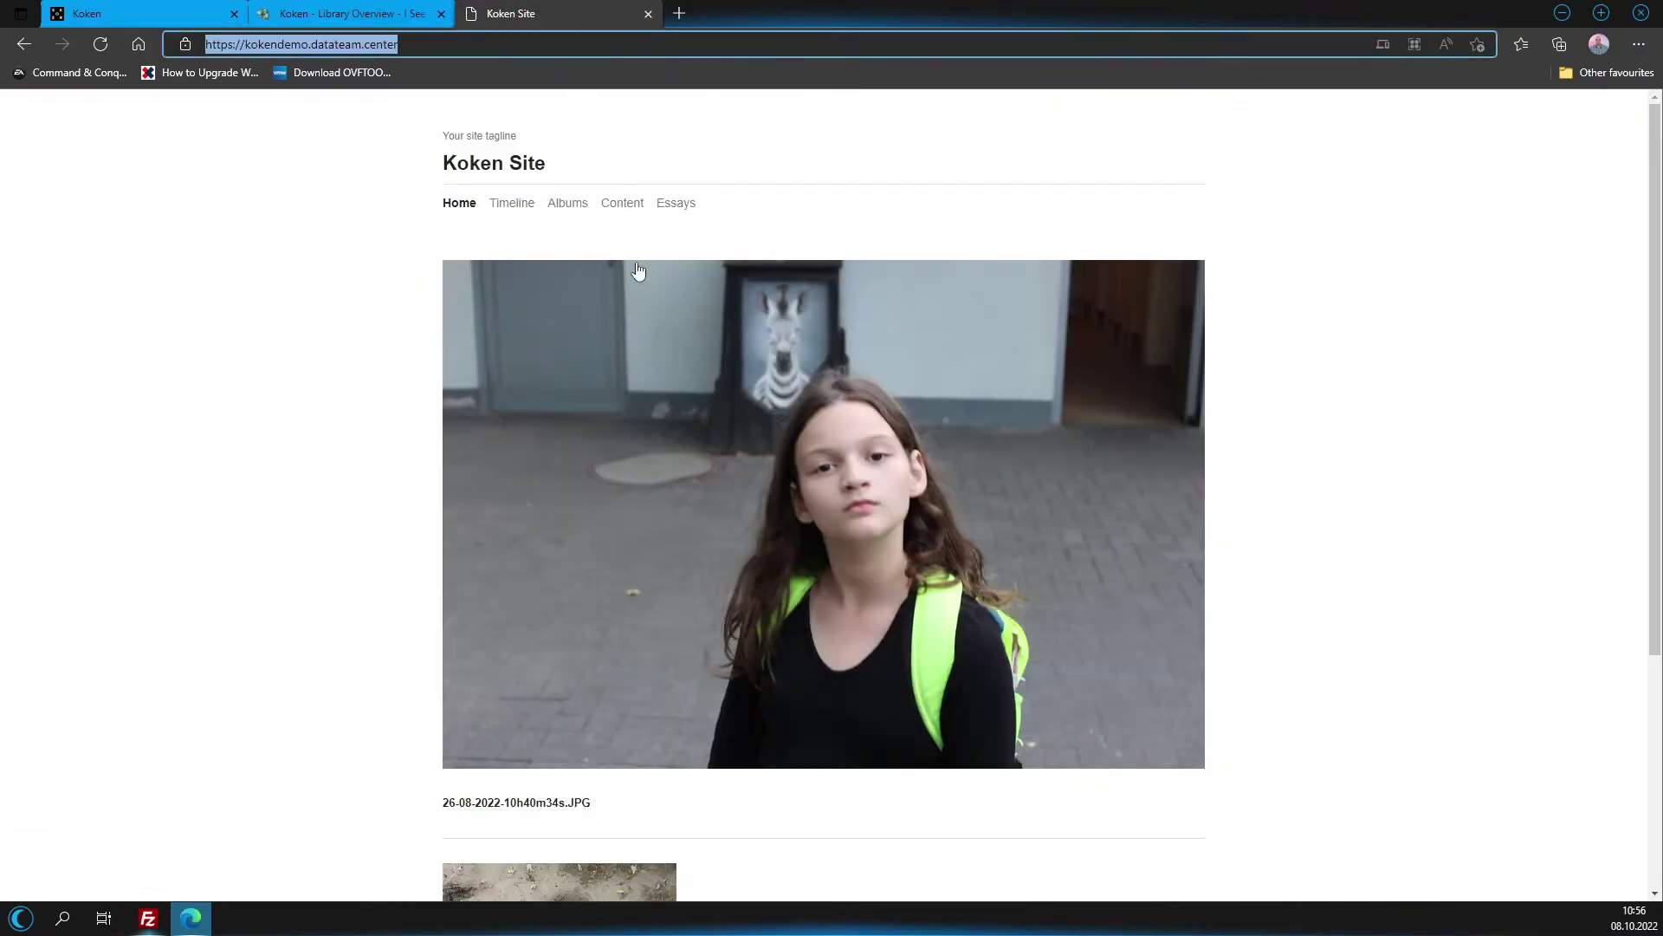
click(567, 204)
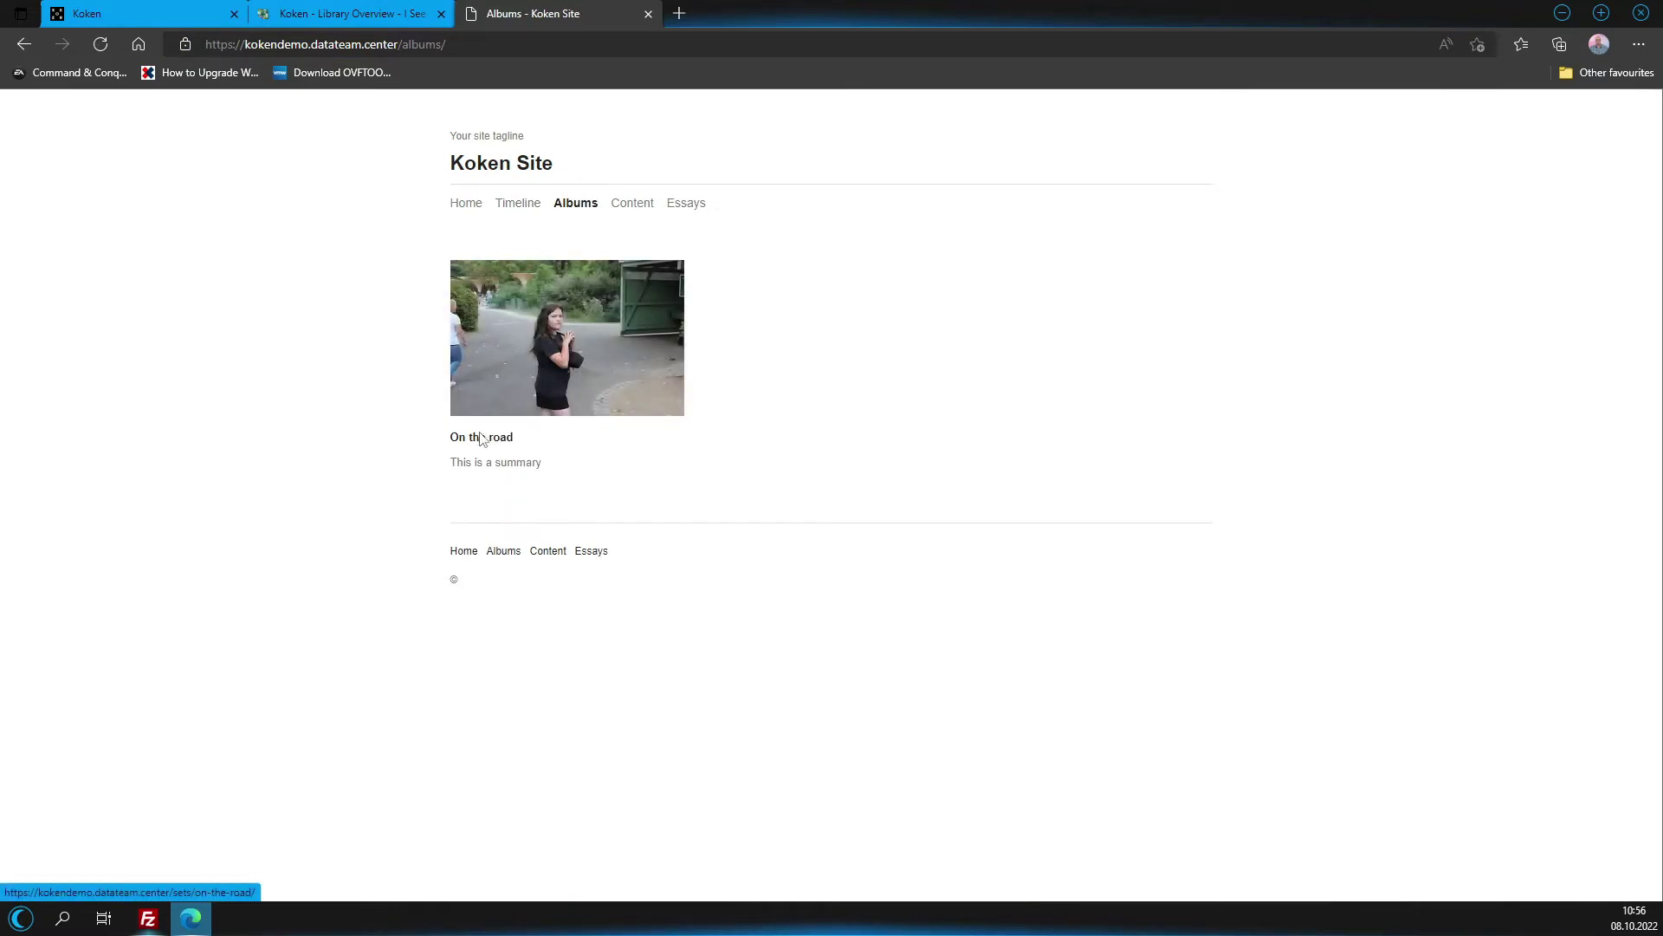
click(483, 439)
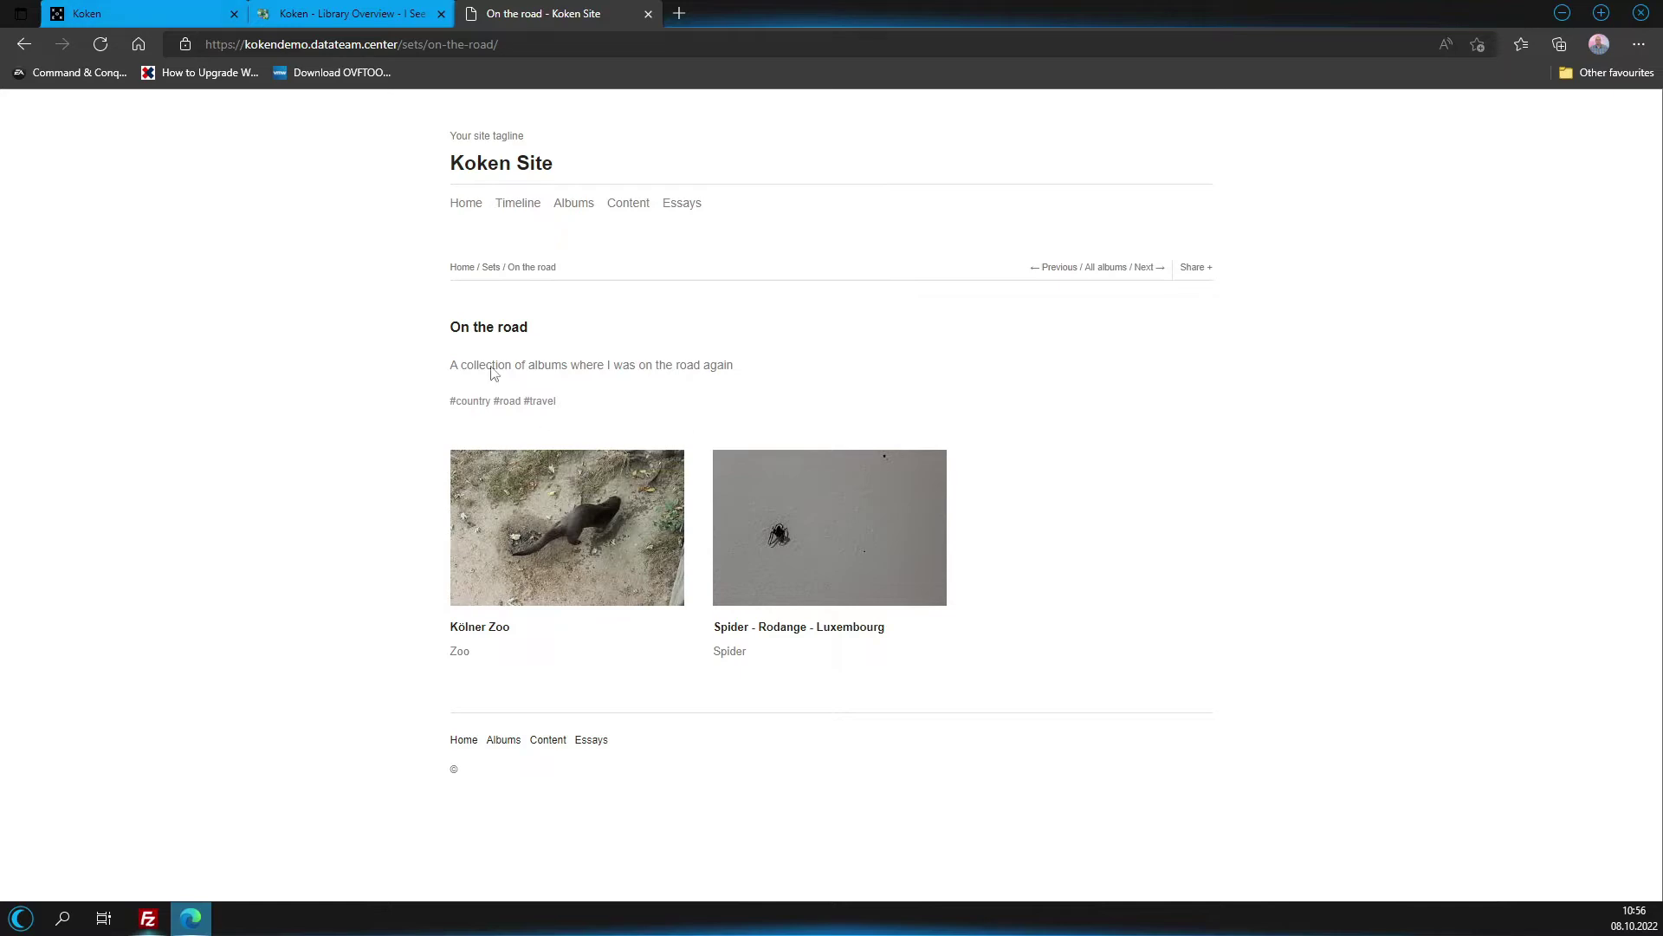
Return to the Koken library, select the first photo of the Kölner Zoo album and review the editing actions available for it.
click(117, 14)
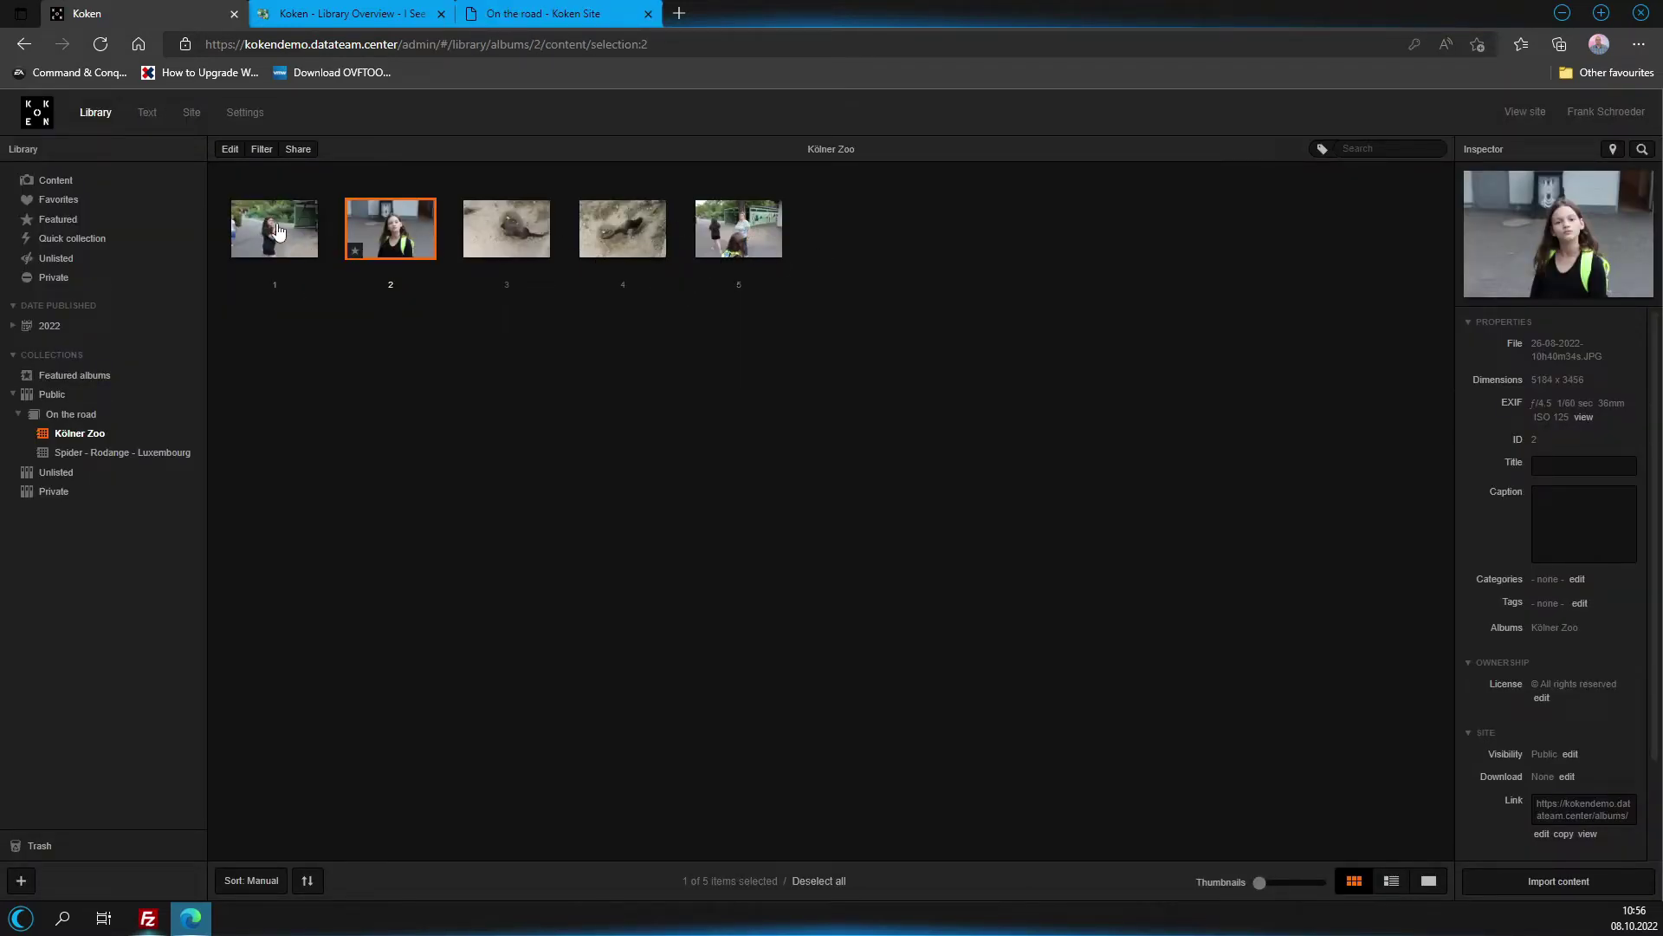
click(277, 229)
right_click(275, 223)
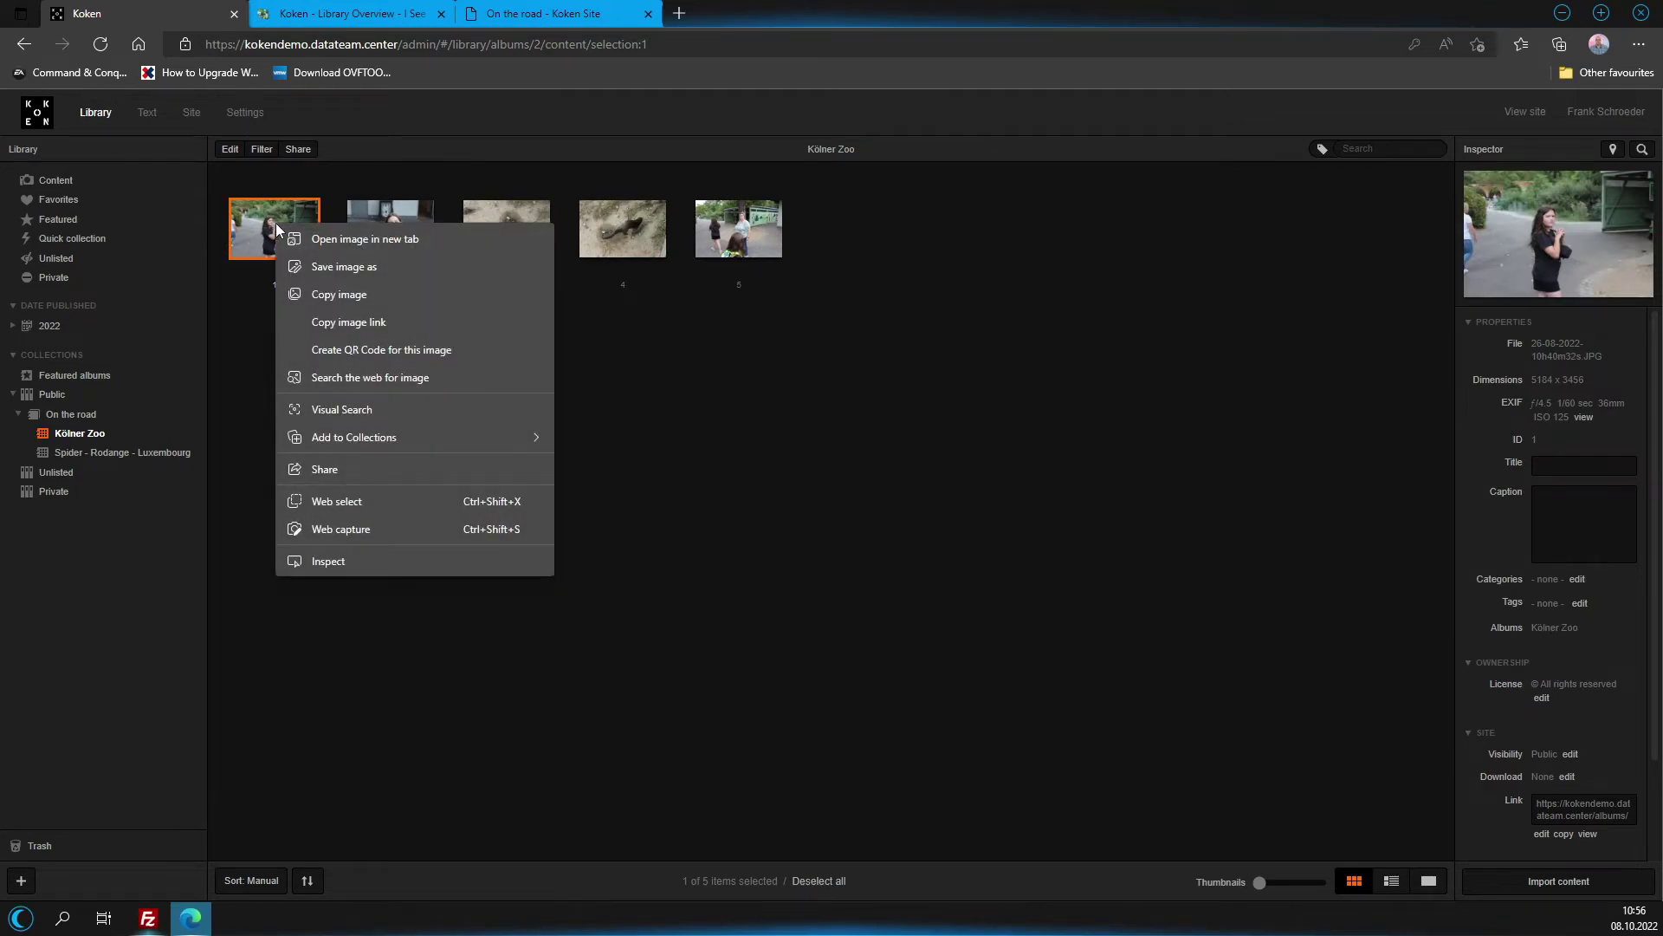
key(Escape)
click(231, 149)
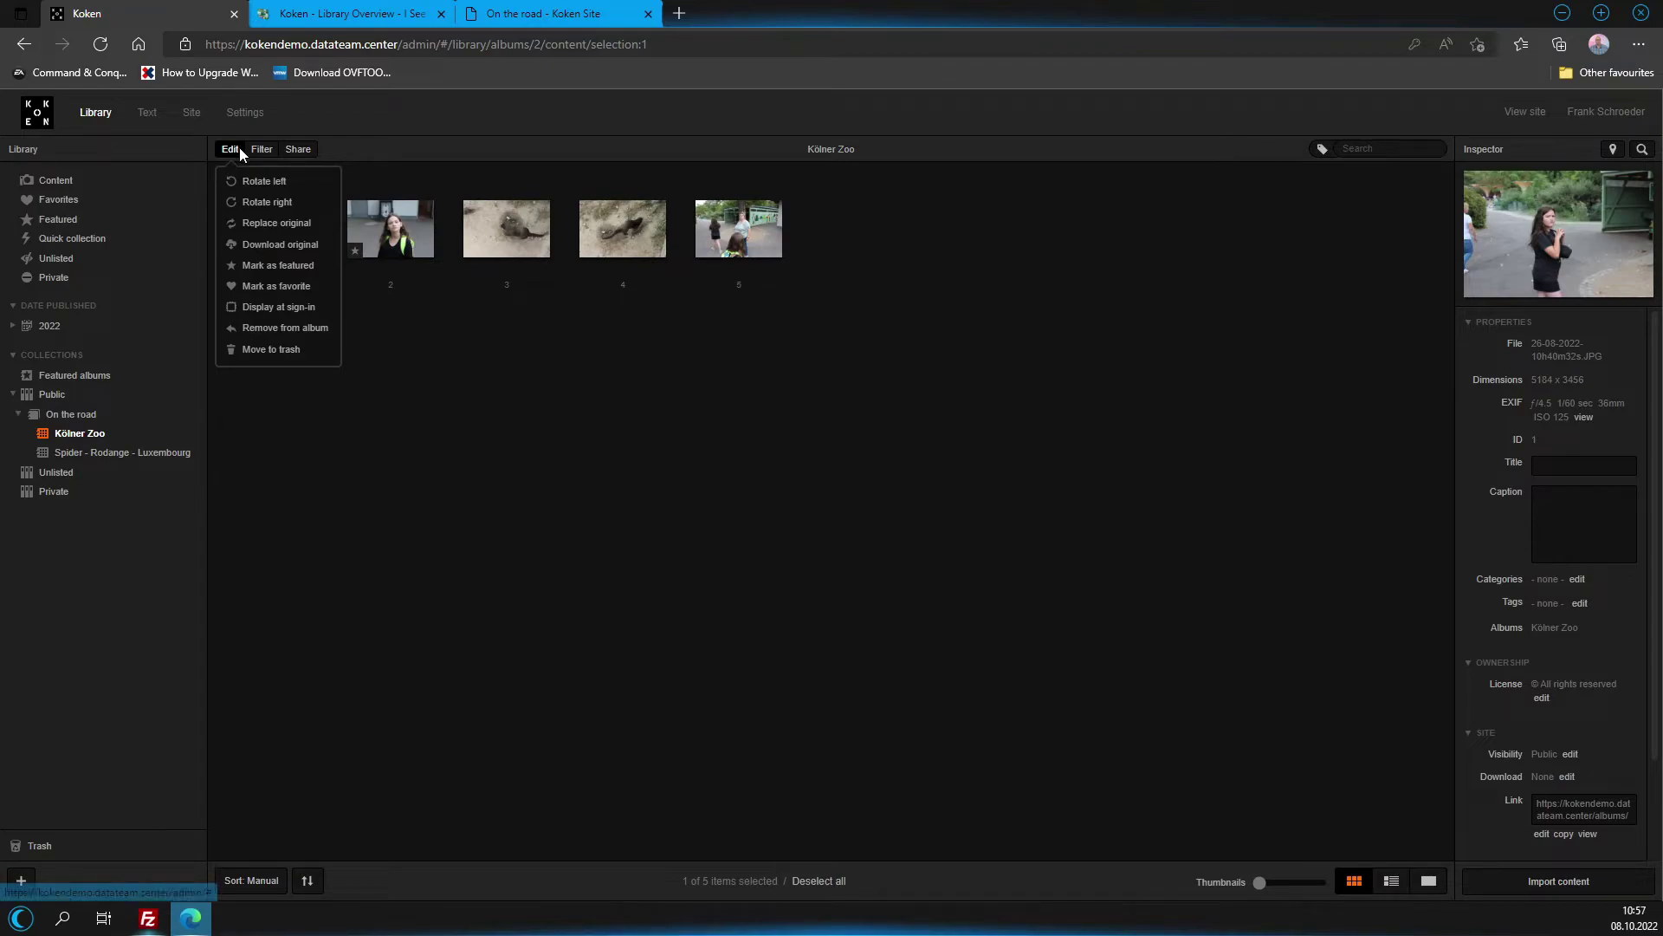
click(419, 334)
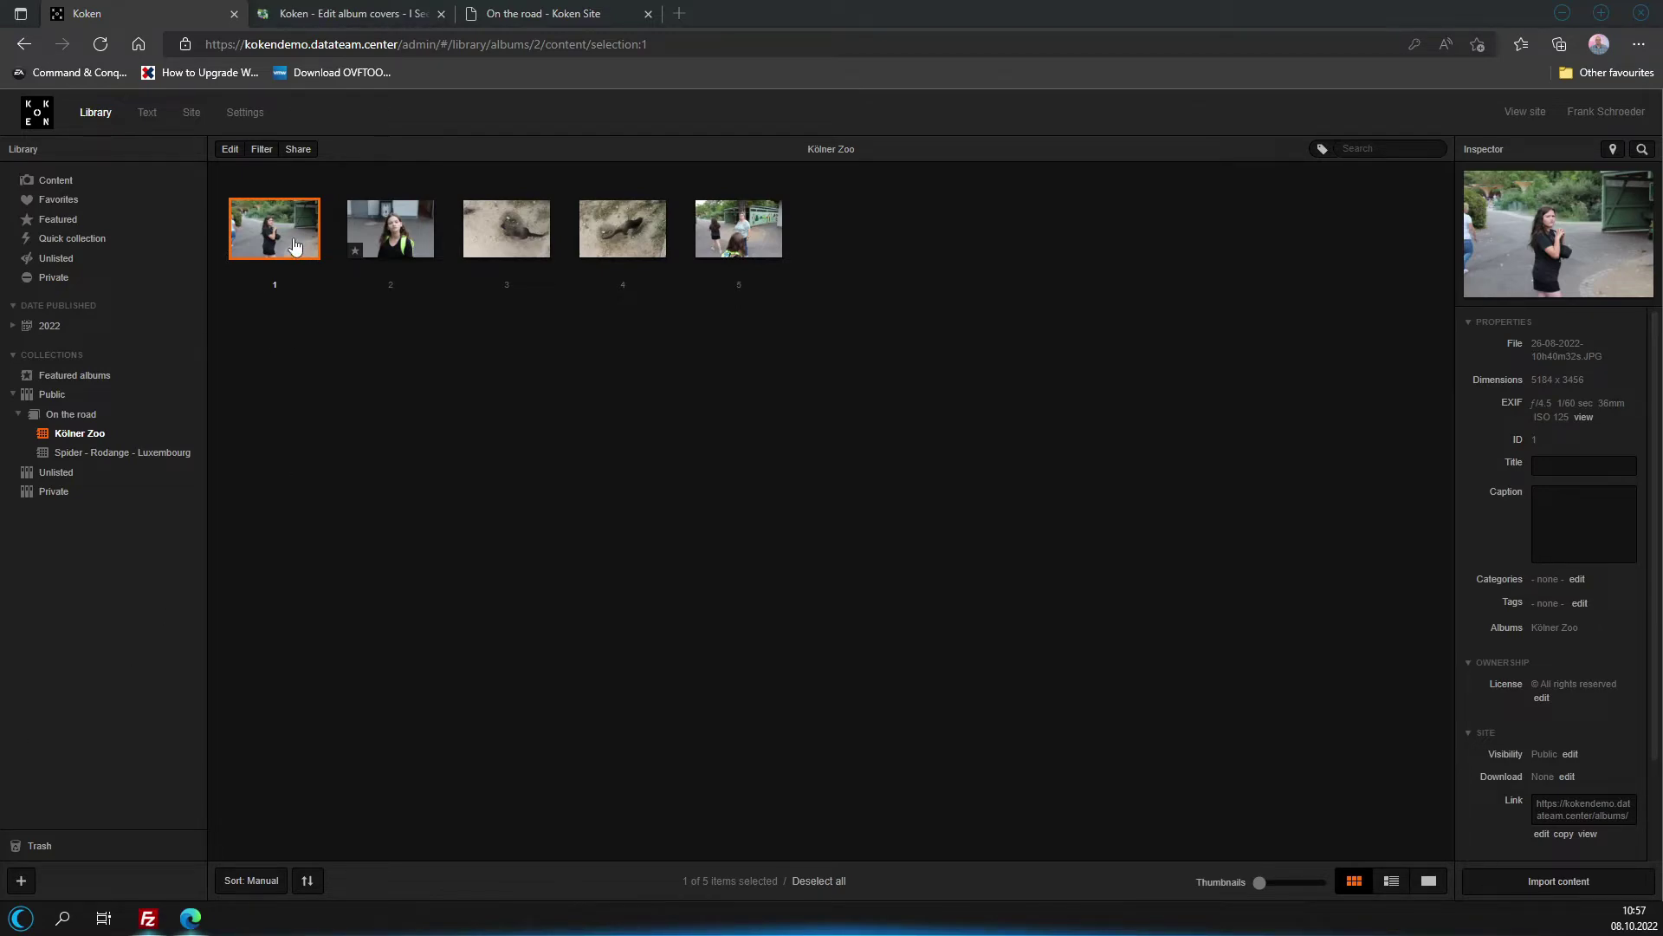
Assign the first photo as a cover of the Kölner Zoo album and check the reloaded "On the road" set and that album on the public site.
drag(286, 235, 91, 435)
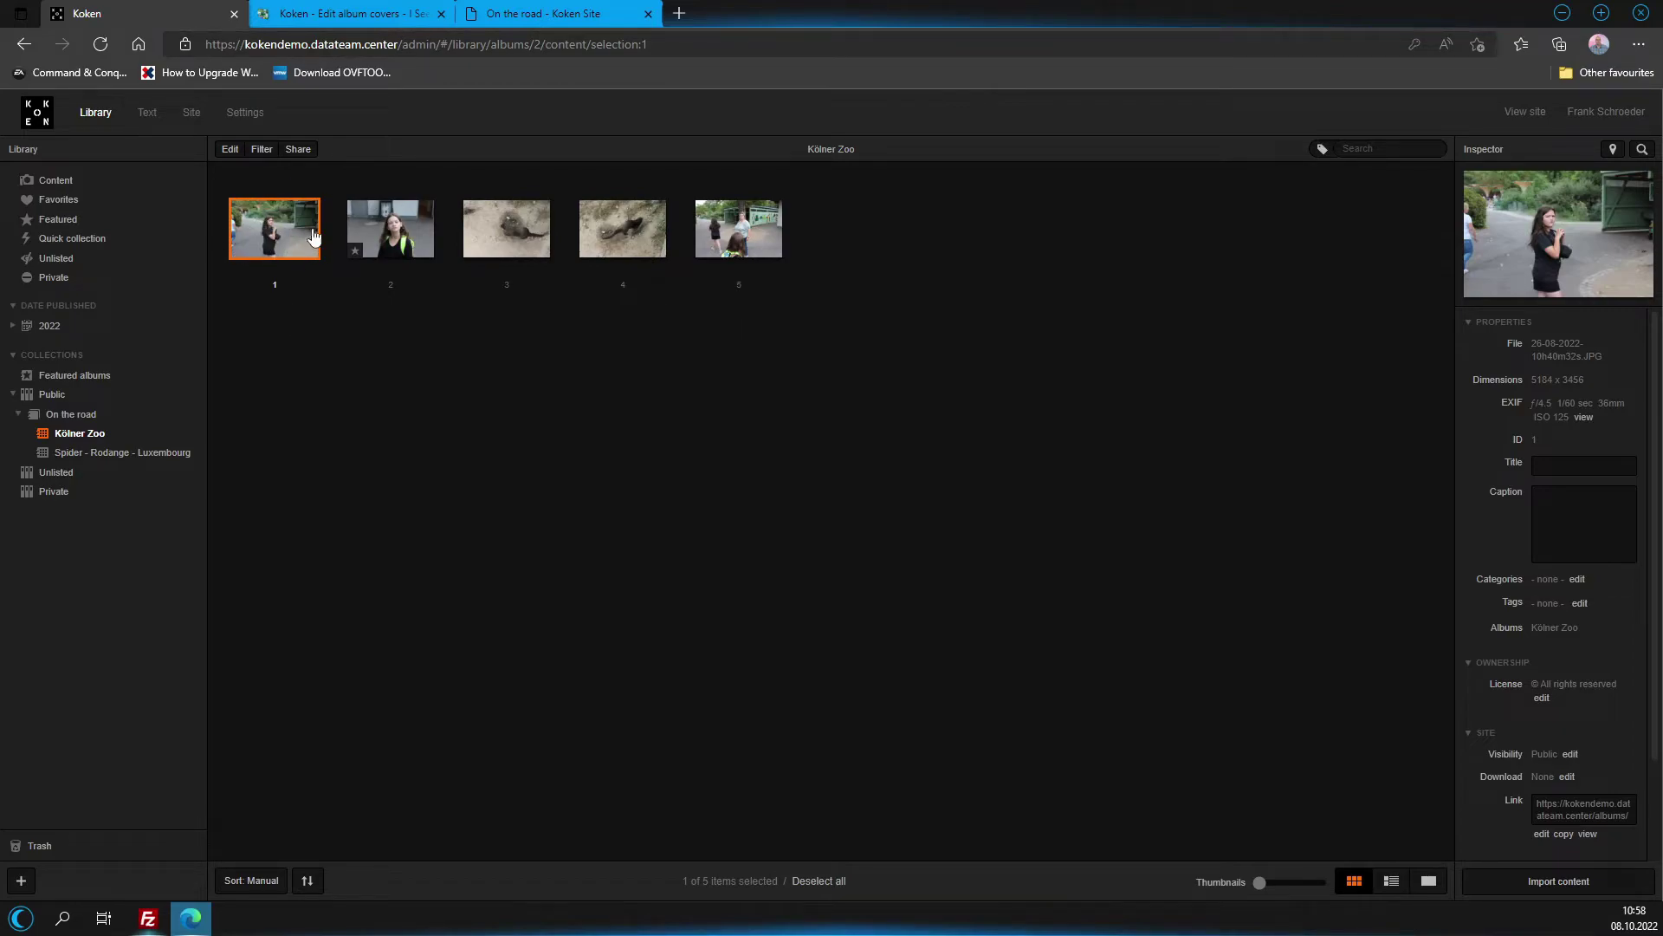
click(394, 12)
click(564, 16)
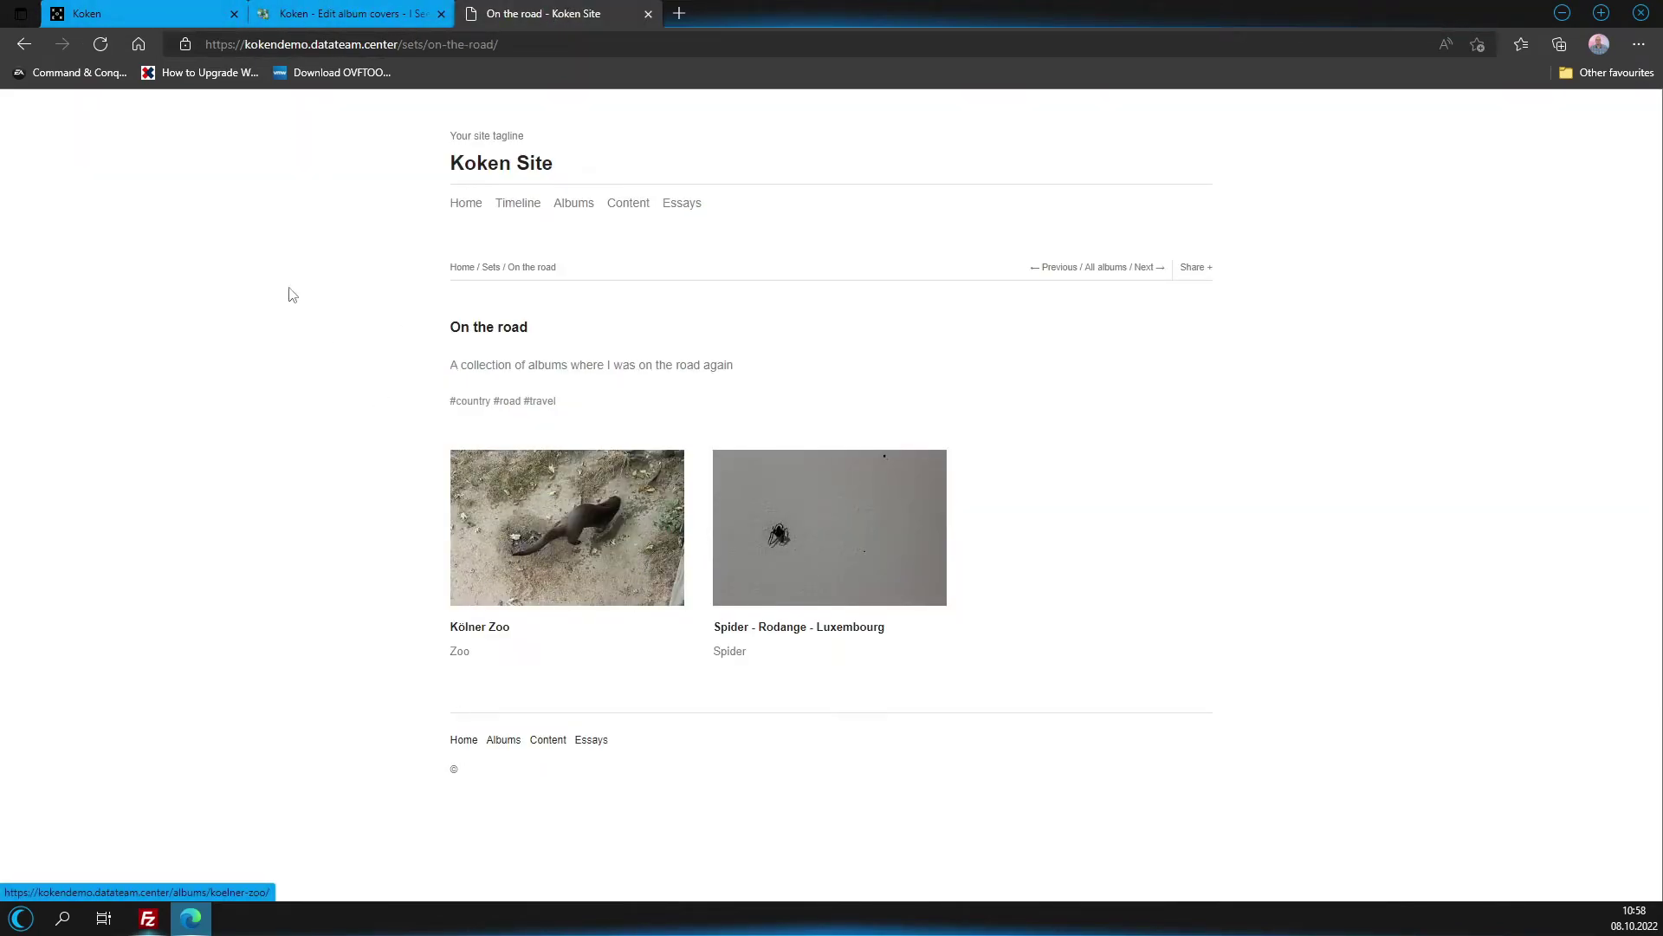
click(102, 44)
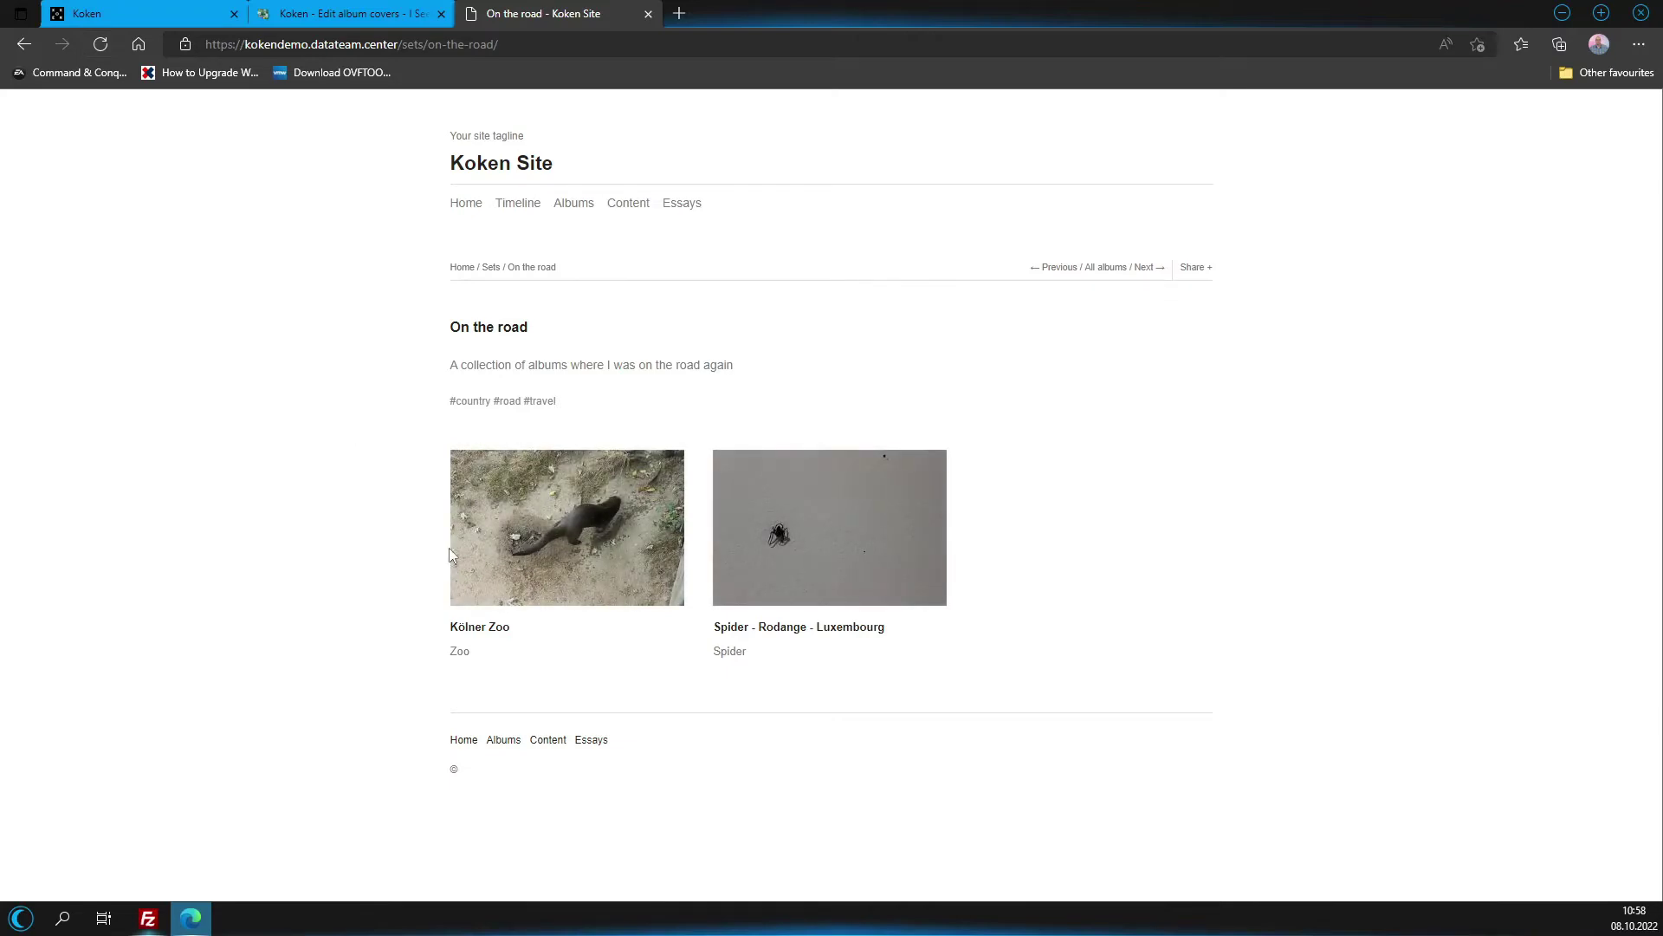
click(490, 635)
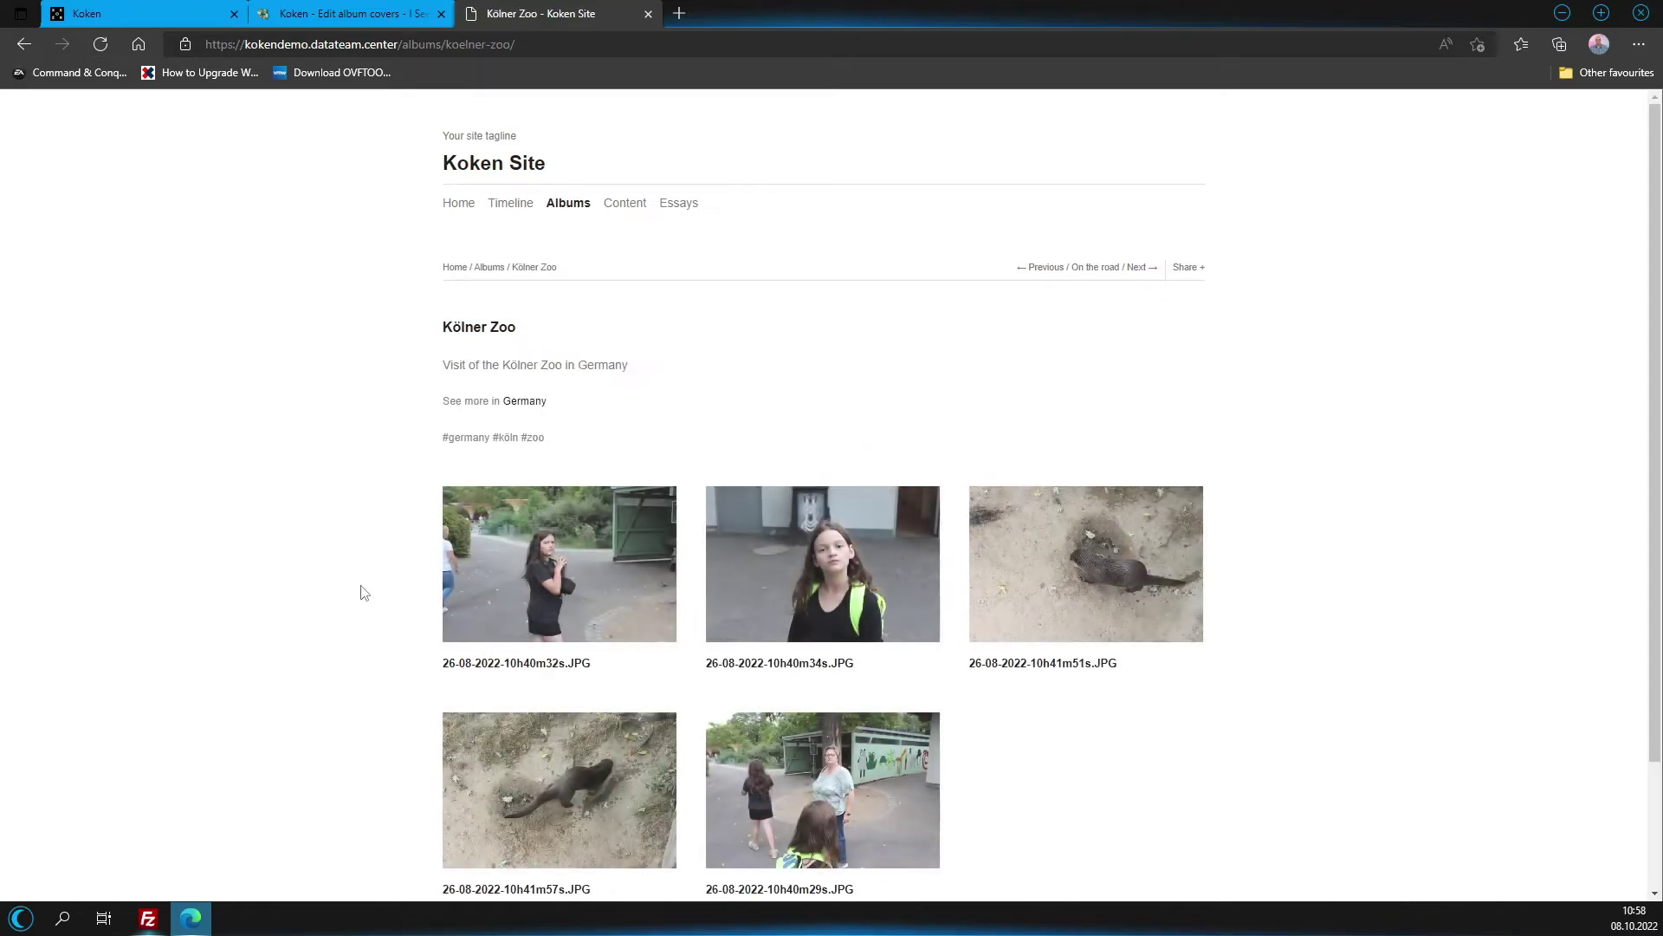
Assign the fifth photo as the primary cover of the Kölner Zoo album and check the "On the road" set on the public site.
click(124, 12)
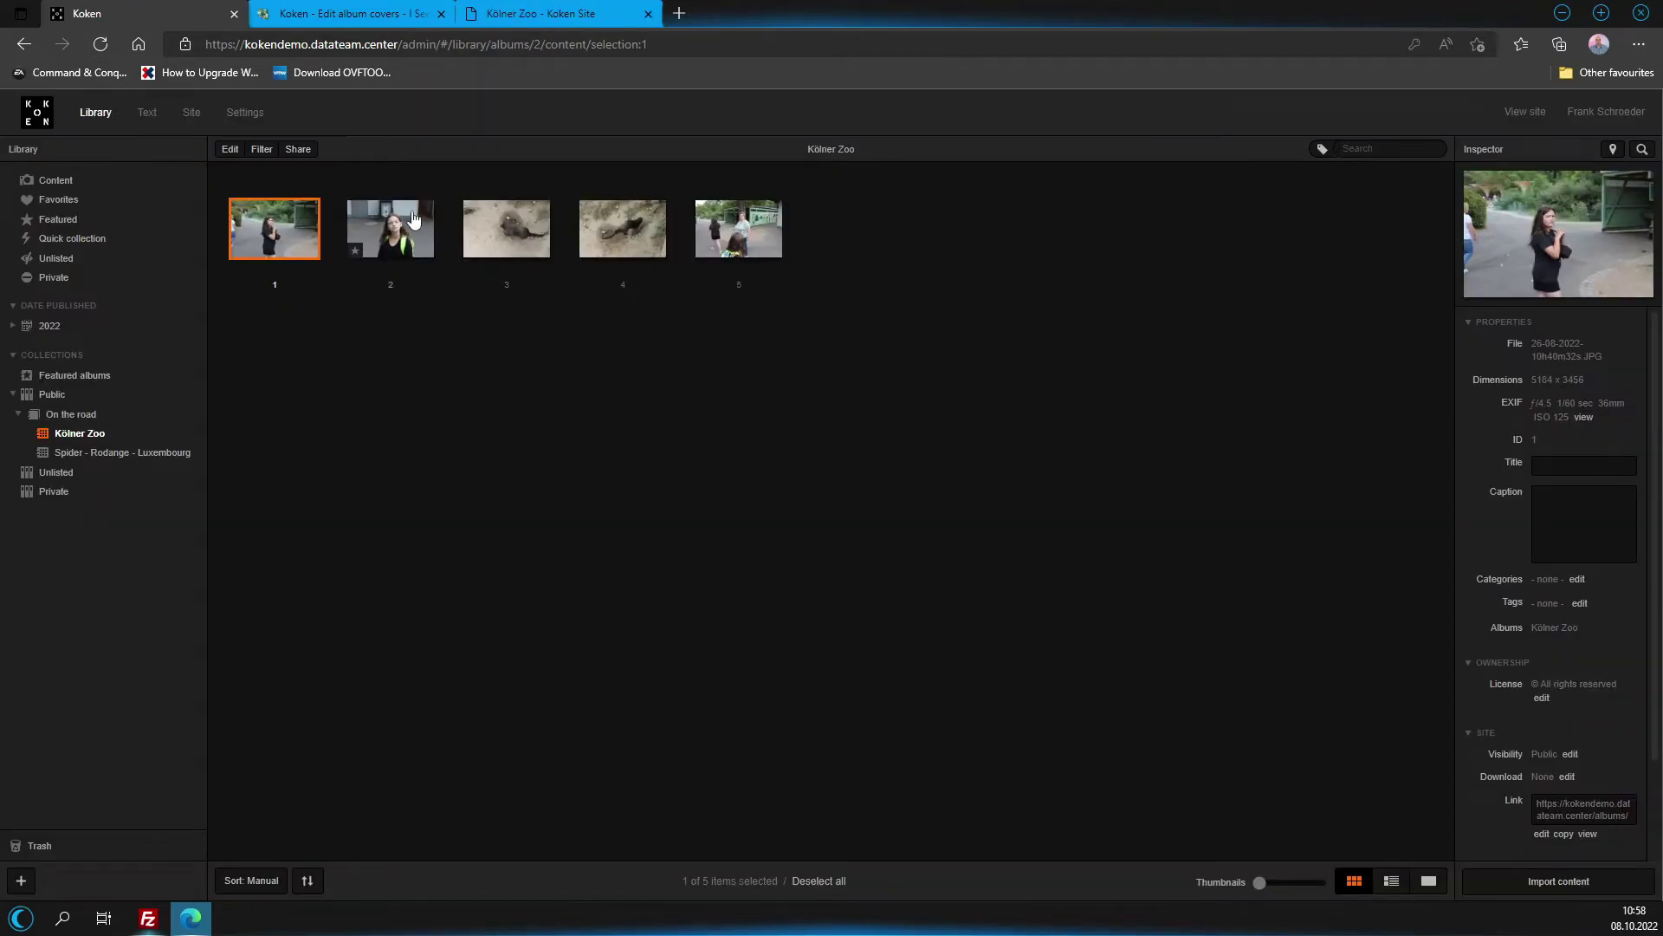
drag(749, 232, 96, 439)
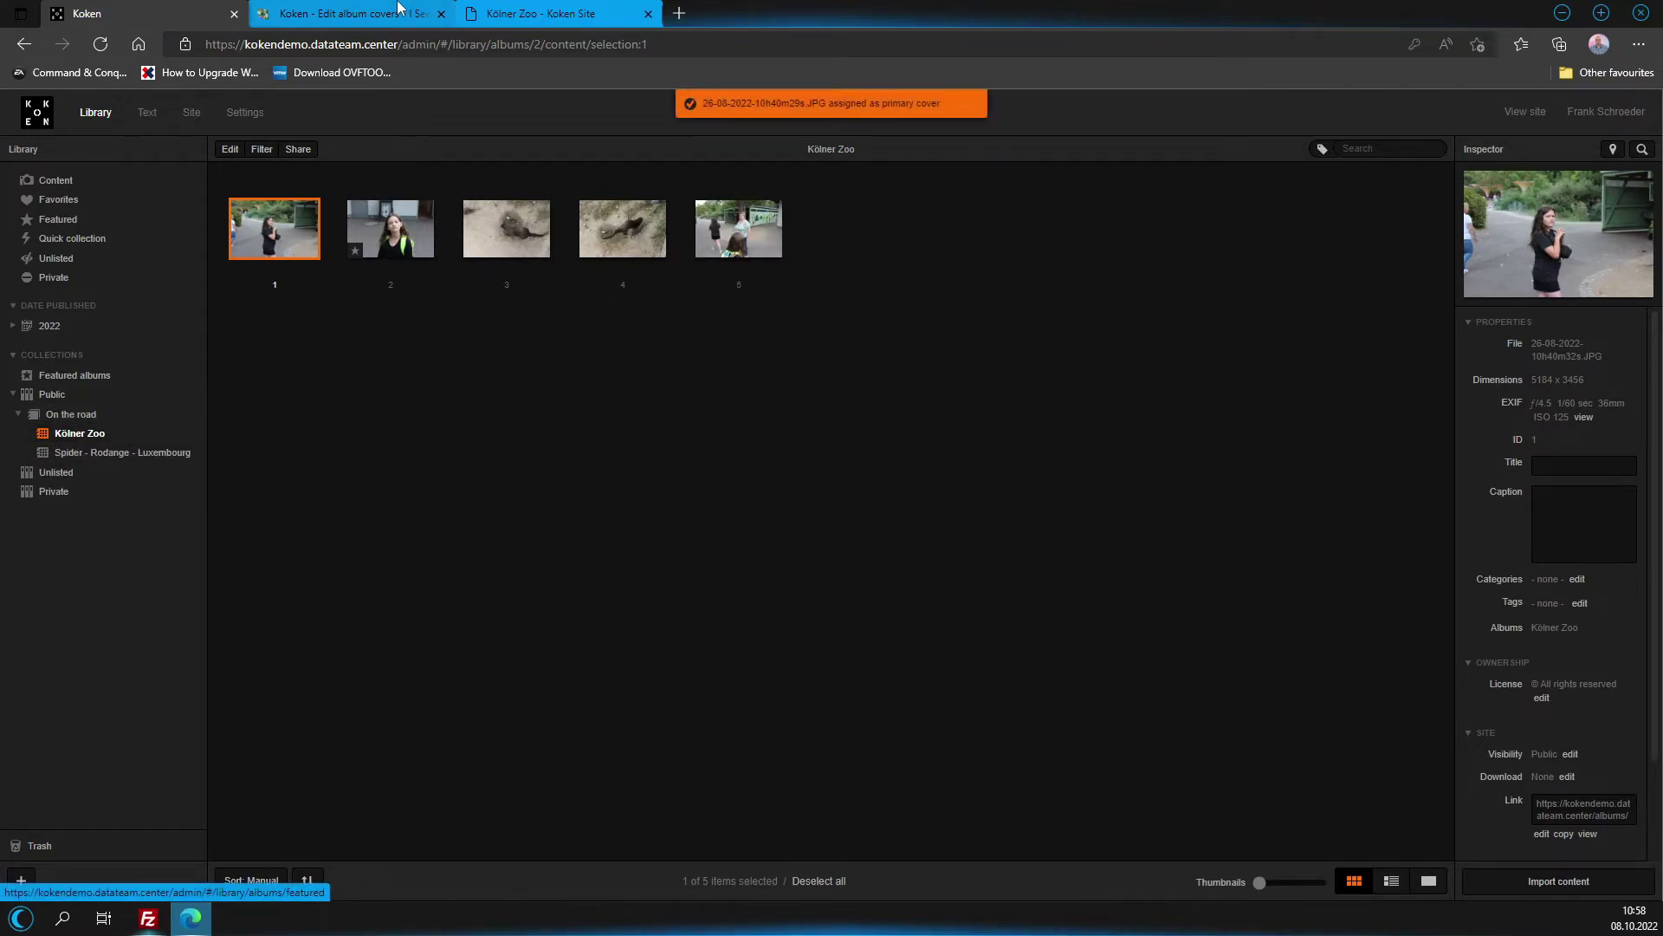
click(399, 12)
click(441, 14)
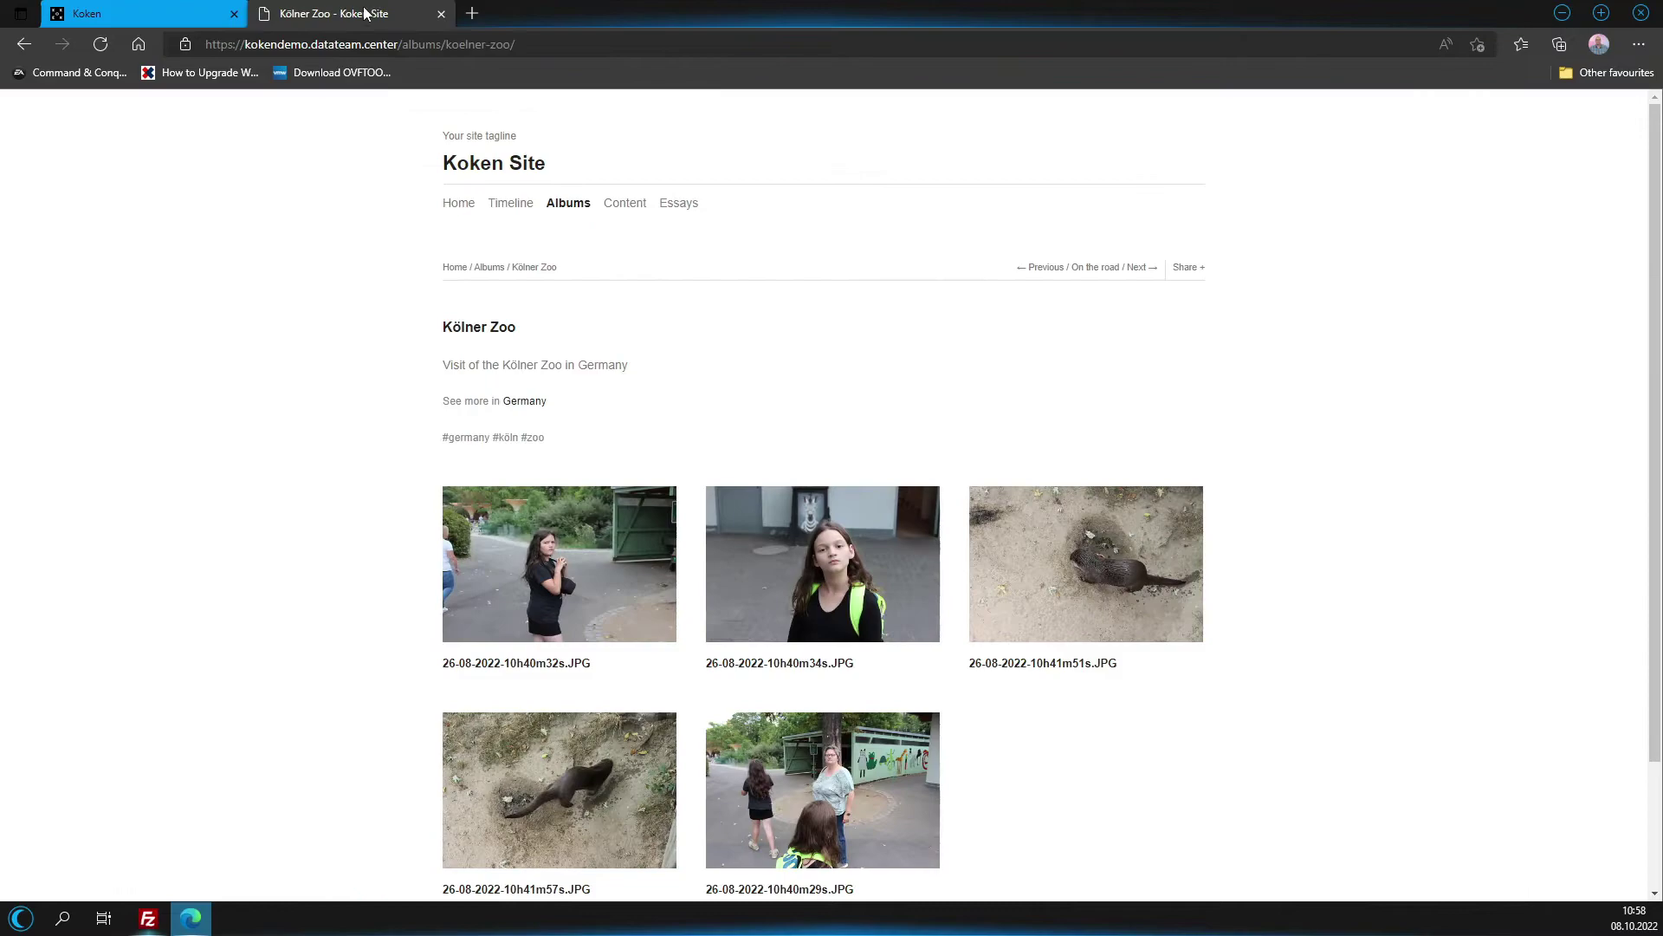
click(576, 212)
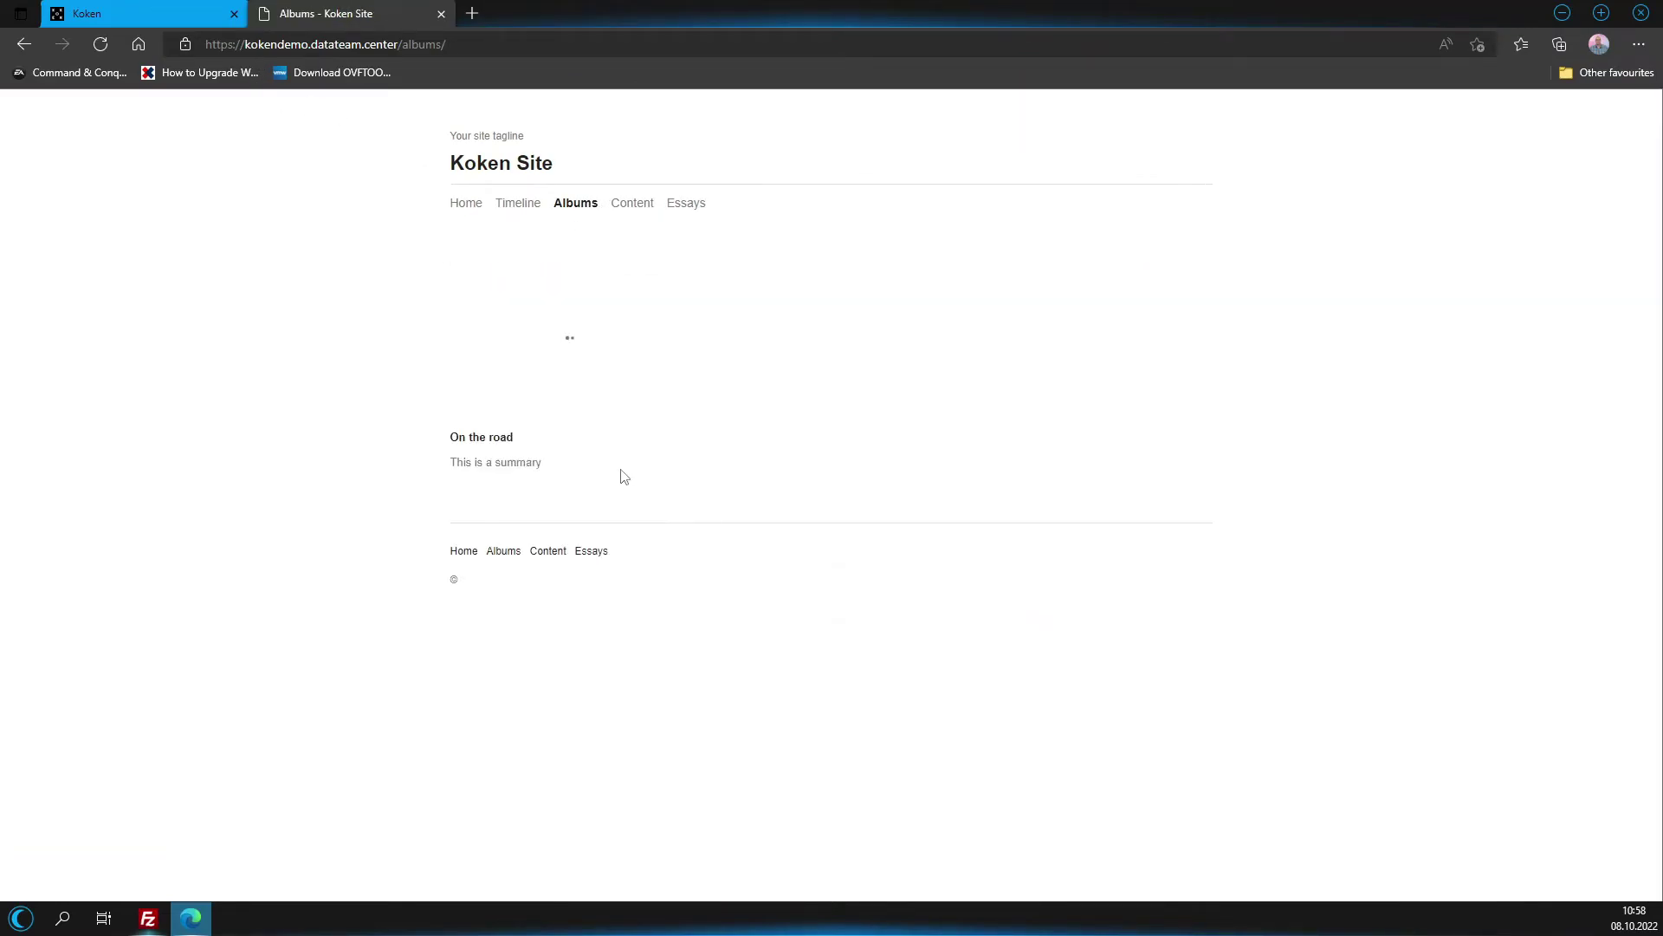
click(494, 438)
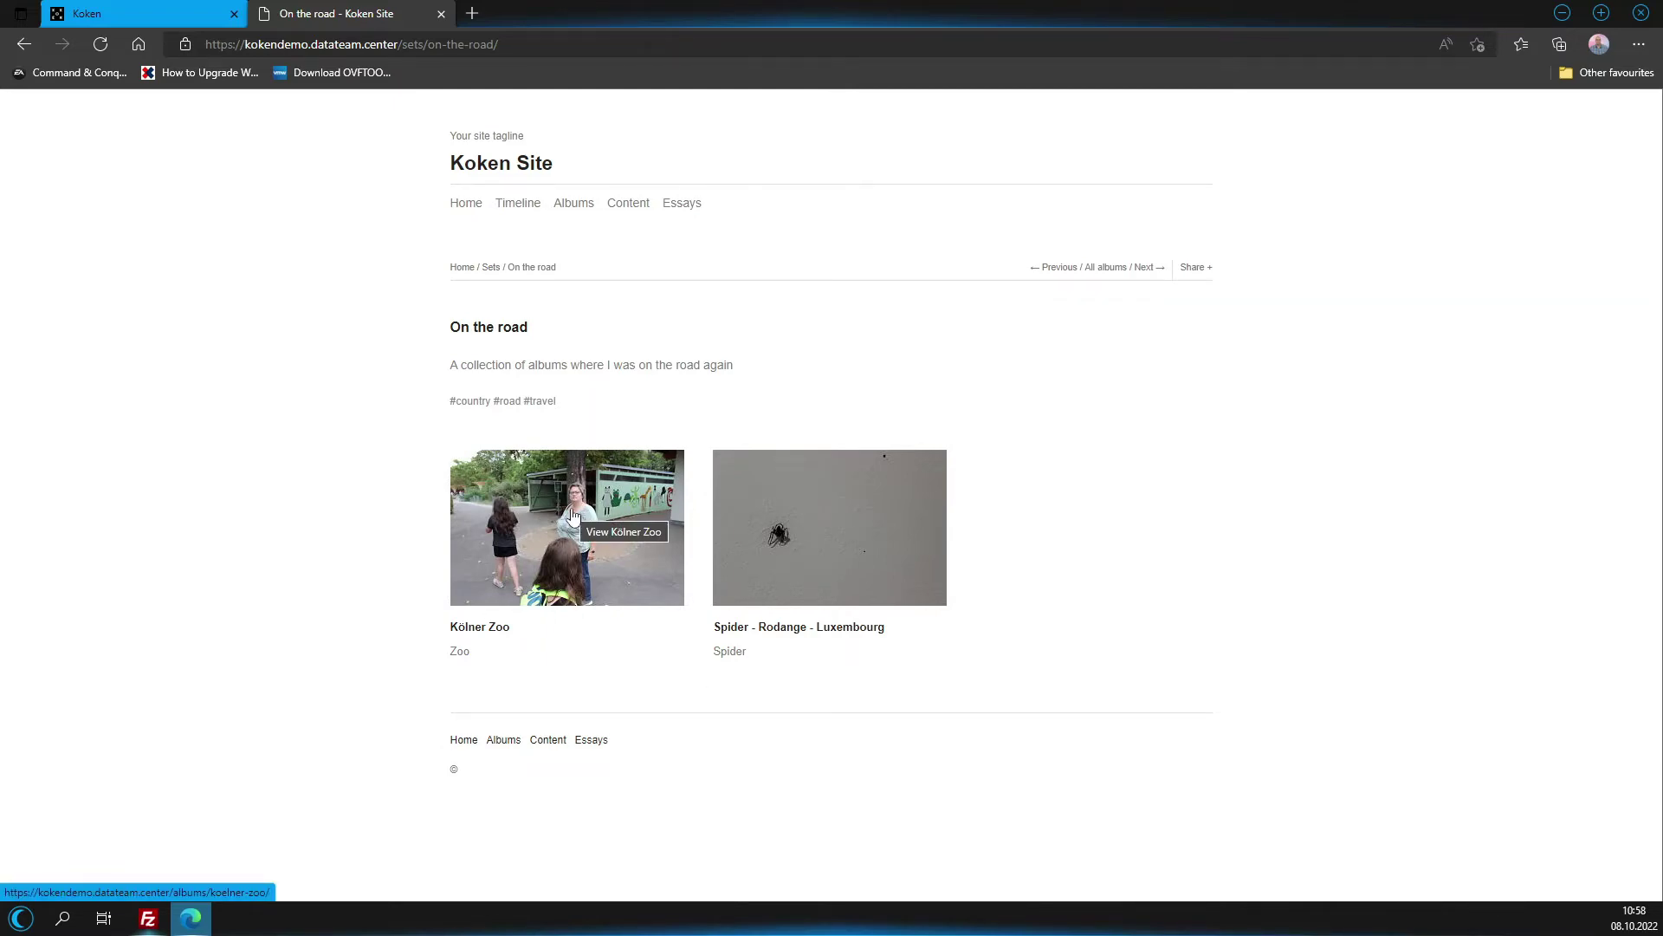
Move the third photo of the Kölner Zoo album in the library to the first position and switch the album's sorting to Date captured.
click(143, 13)
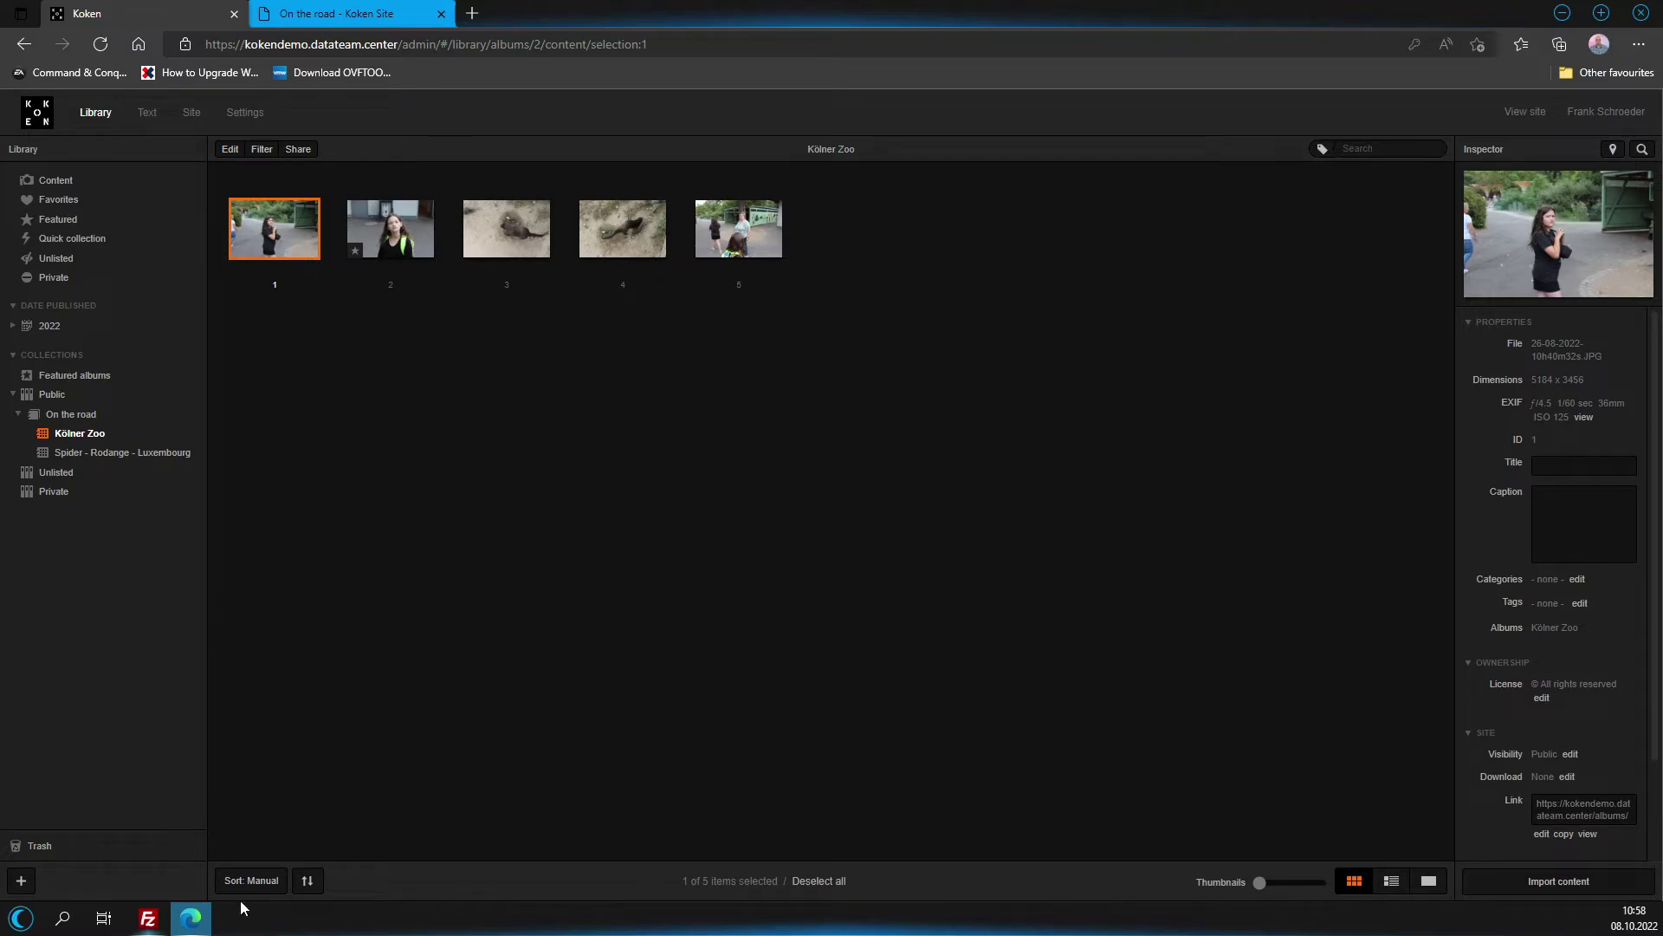
drag(526, 235, 283, 232)
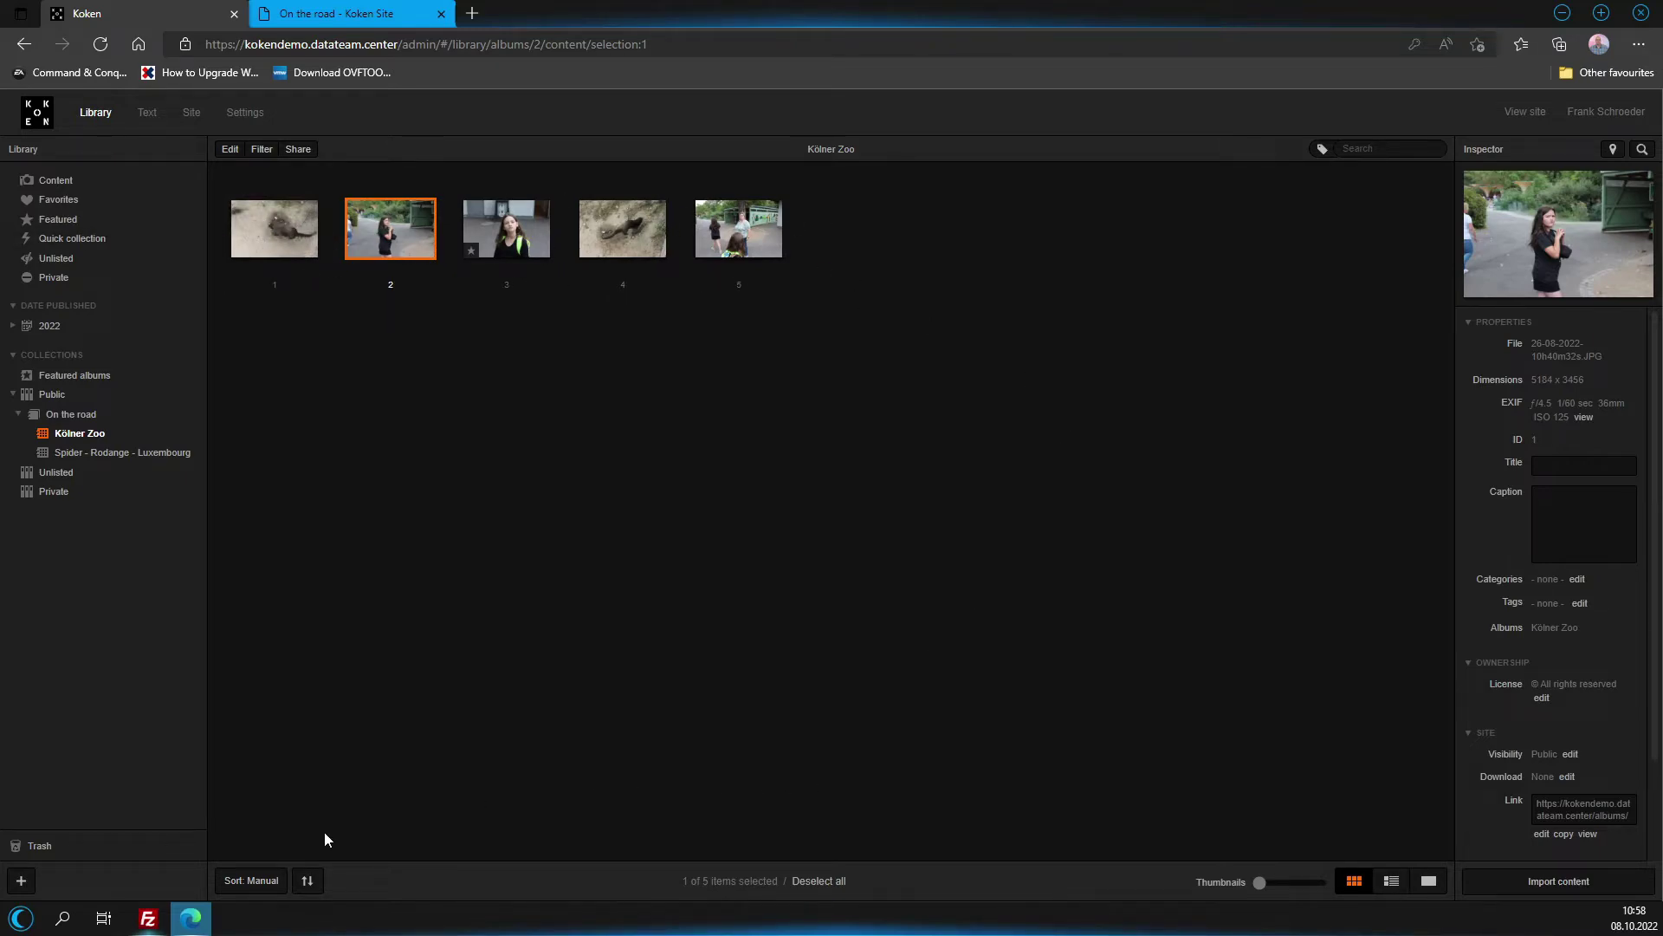
click(243, 883)
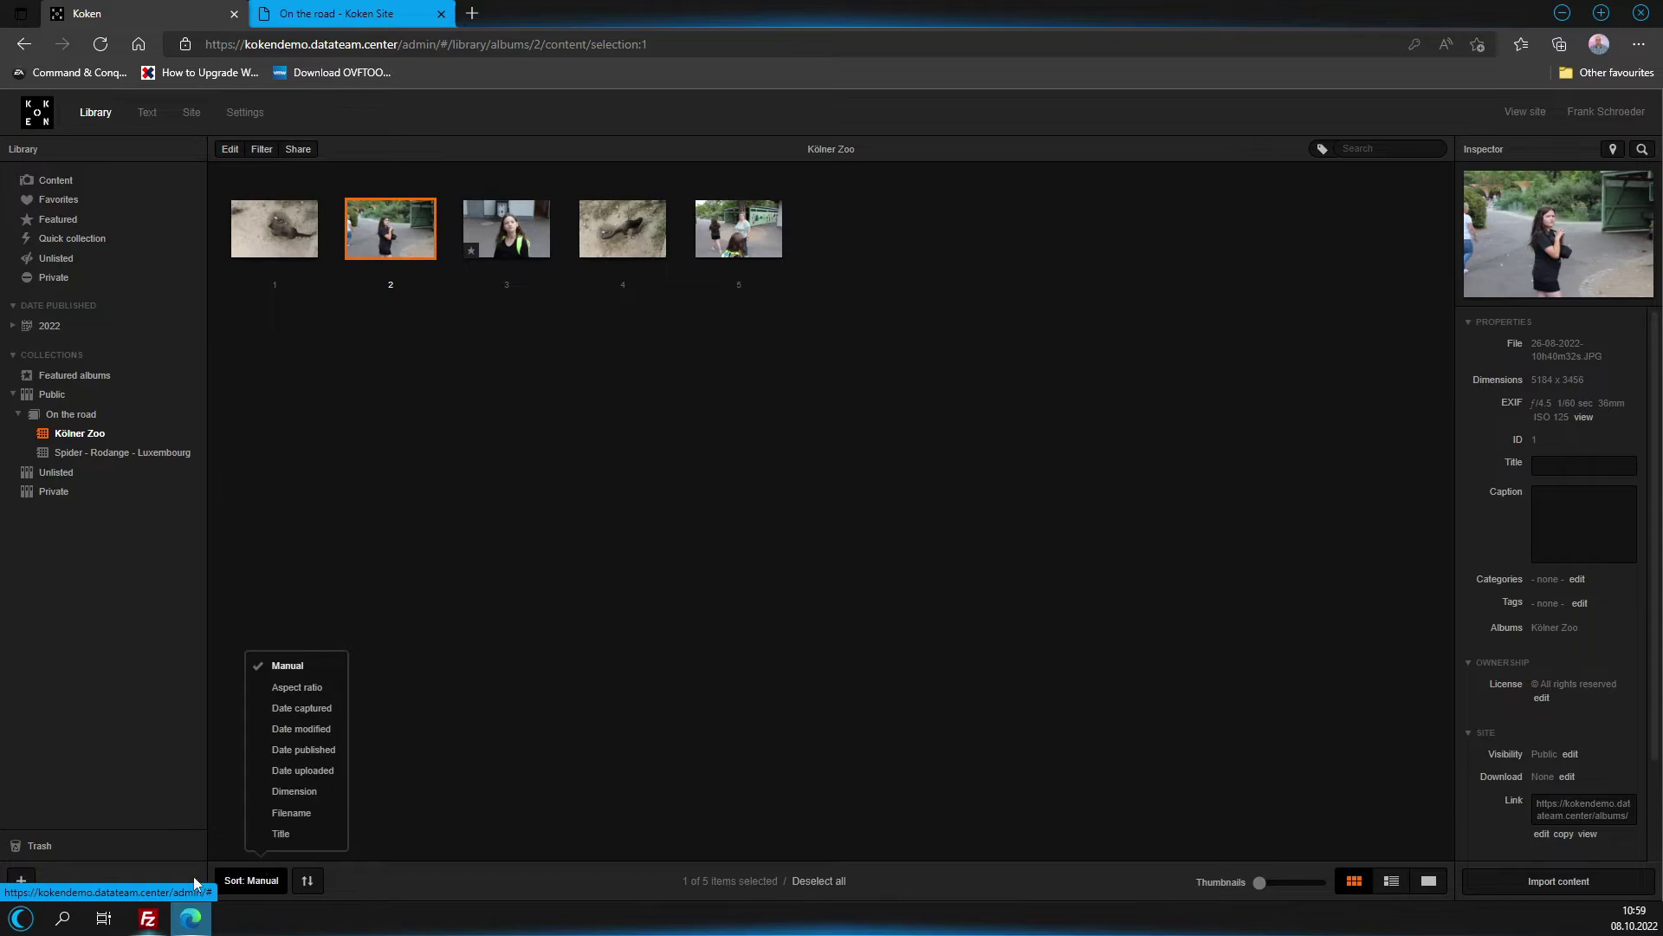
click(320, 712)
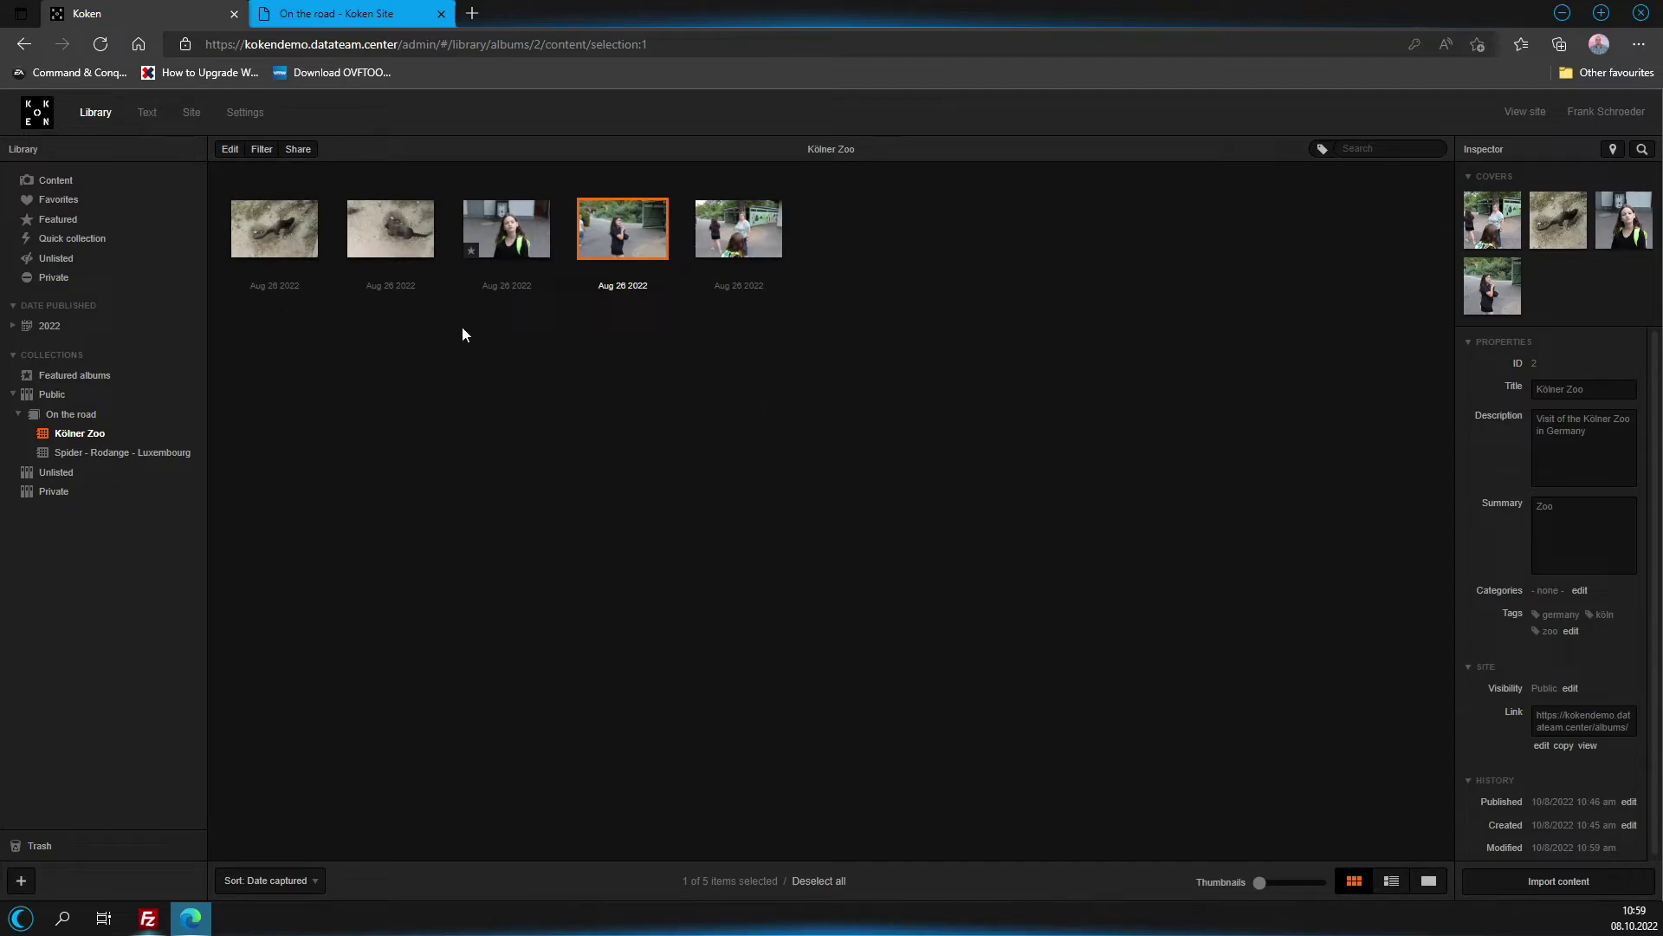
Inspect the first and last photos, enlarge the album's thumbnails and set the Date captured sorting to Ascending.
click(289, 241)
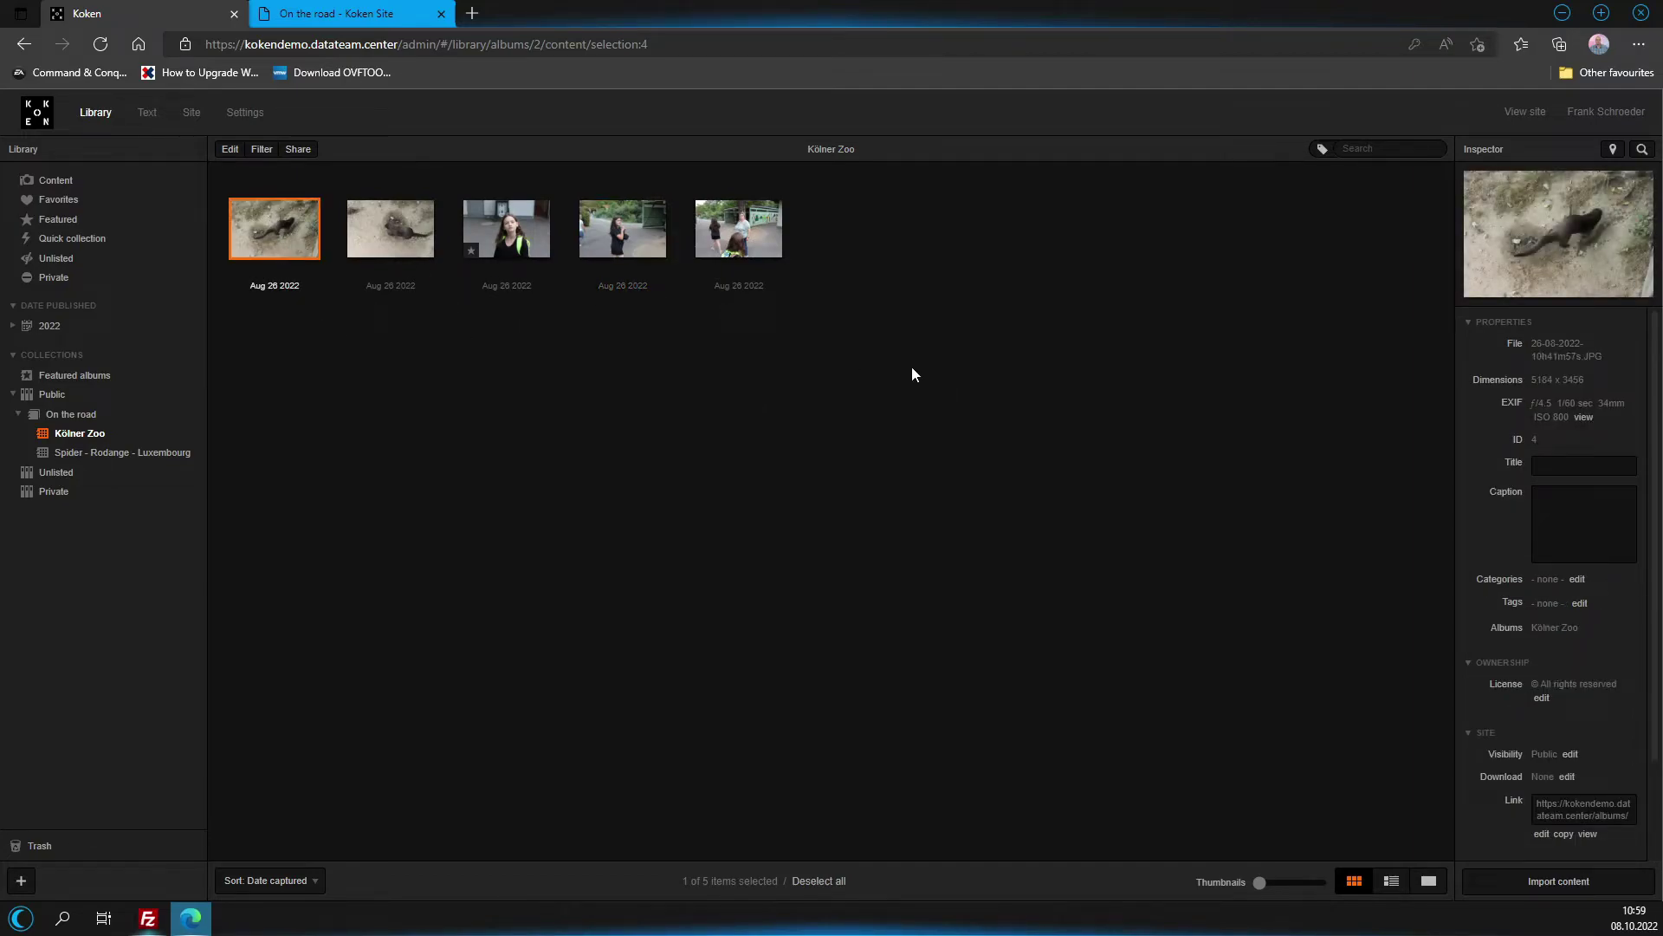
click(737, 249)
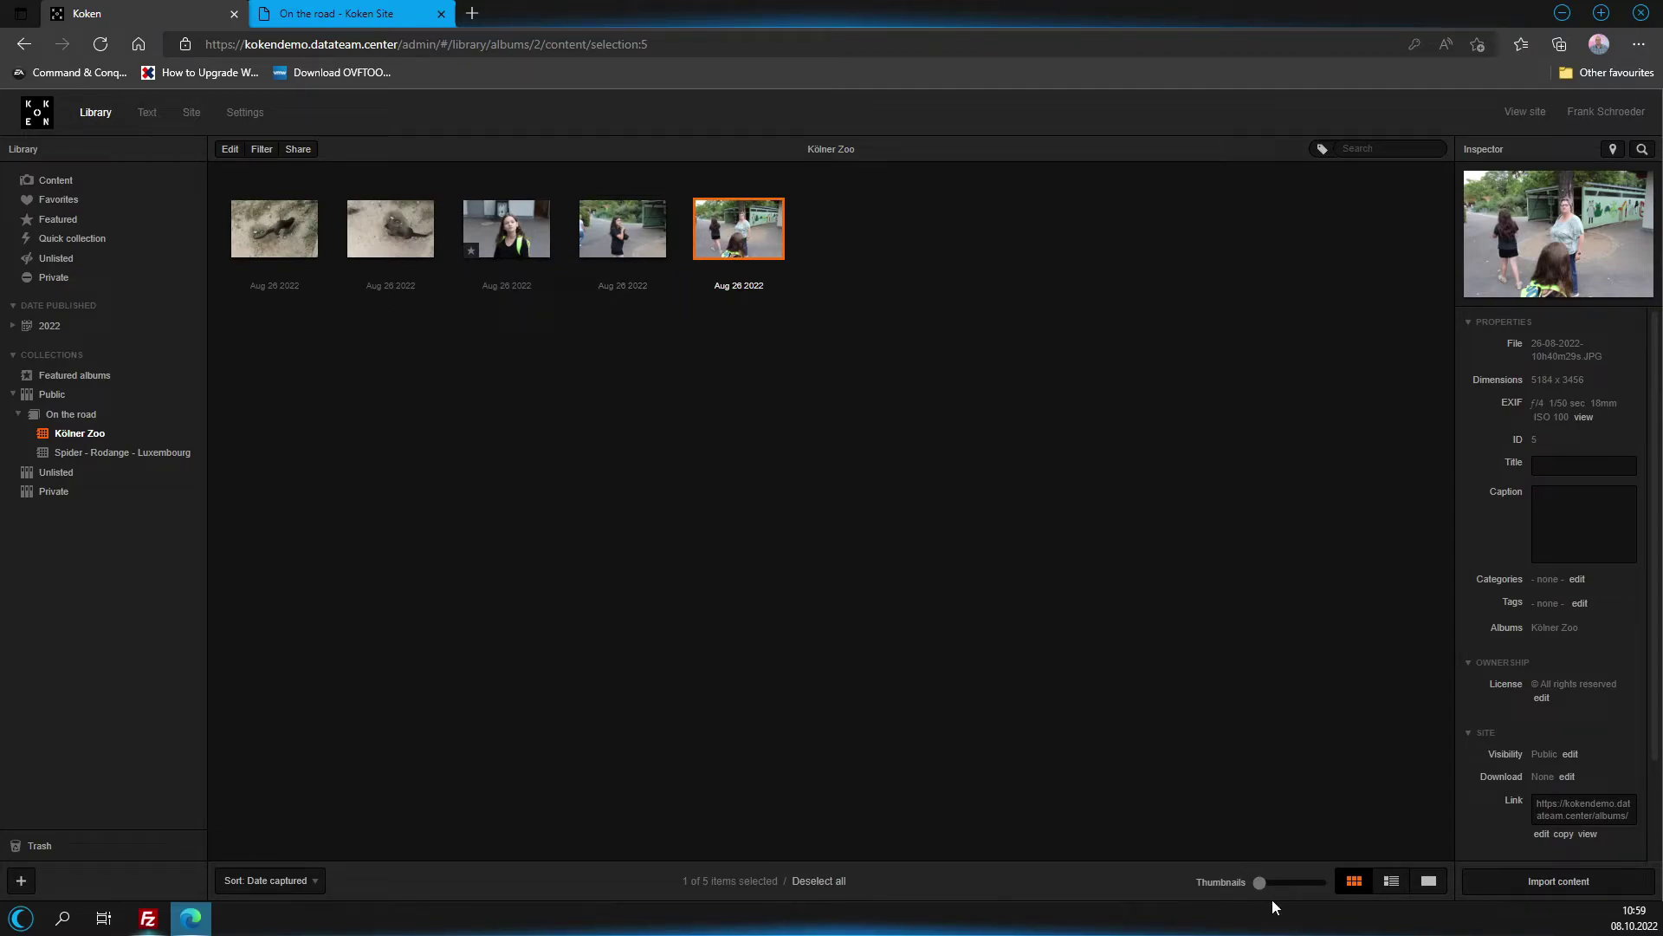
mouse_move(1261, 882)
mouse_down()
mouse_move(1309, 877)
mouse_move(1279, 886)
mouse_up()
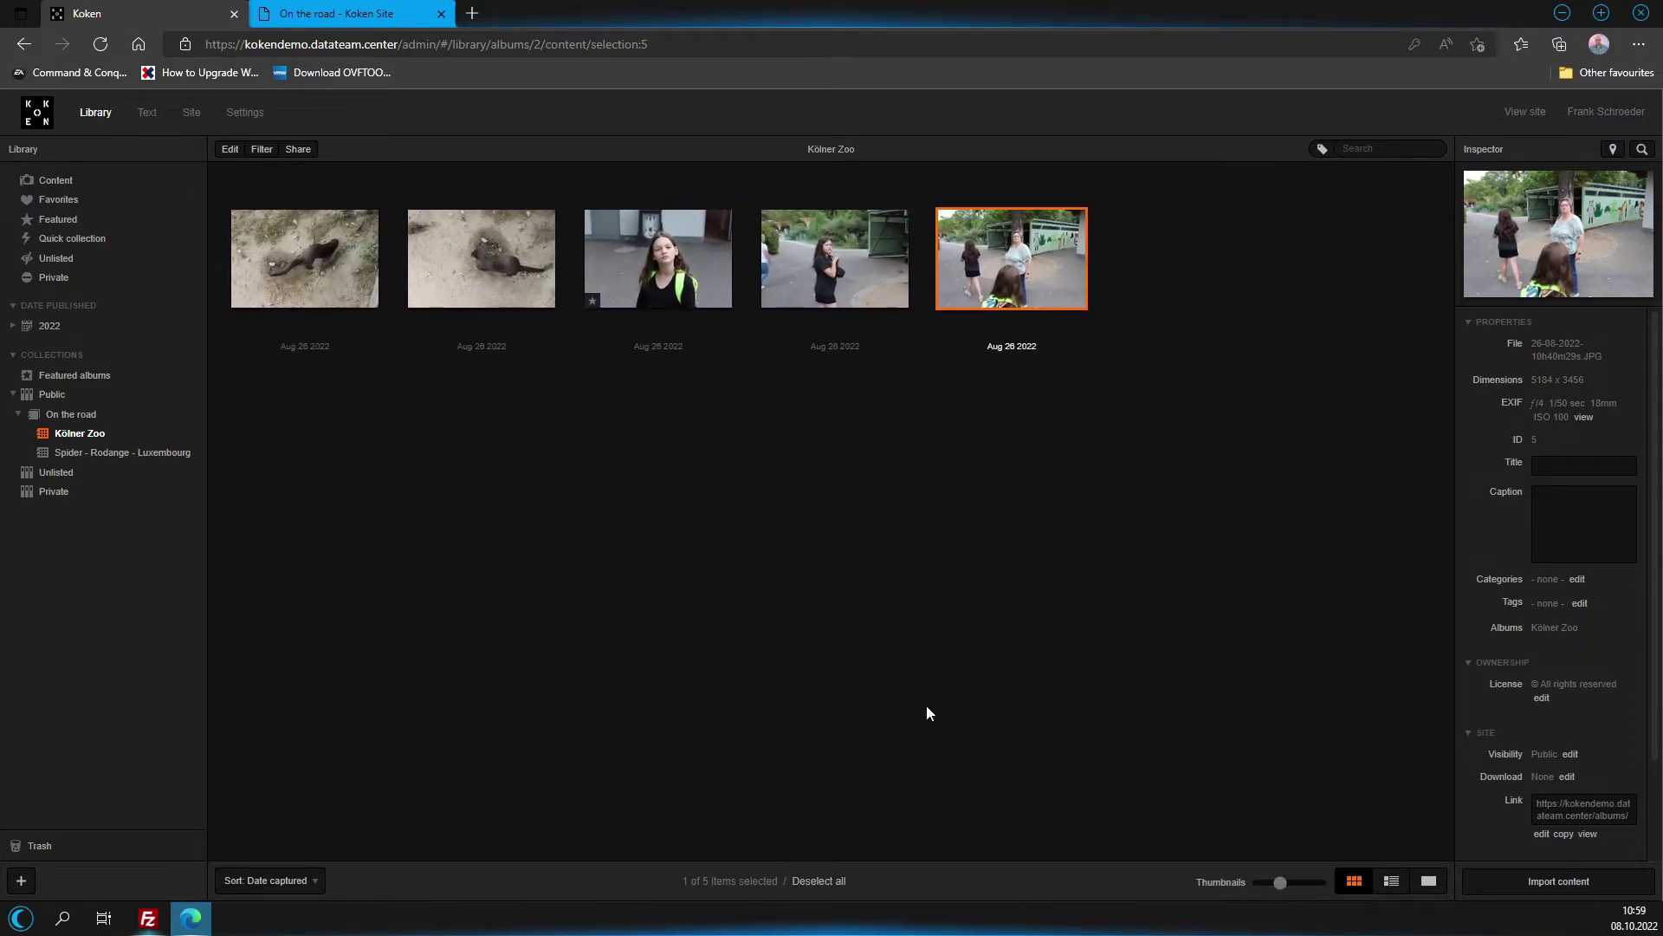
click(300, 883)
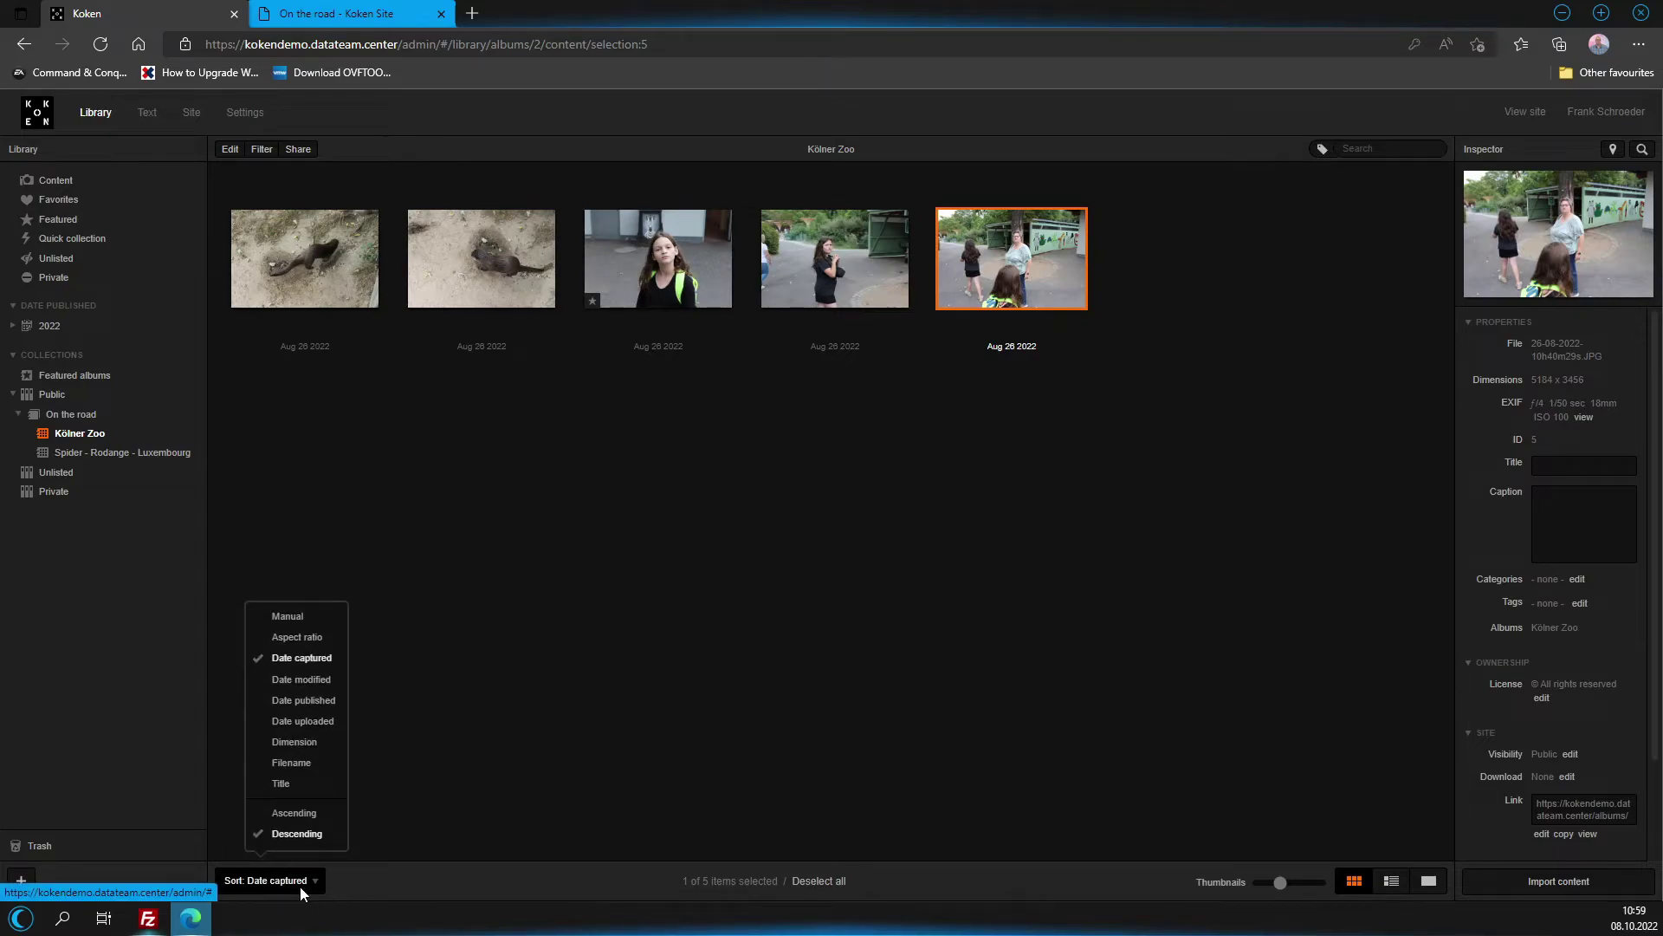
click(310, 814)
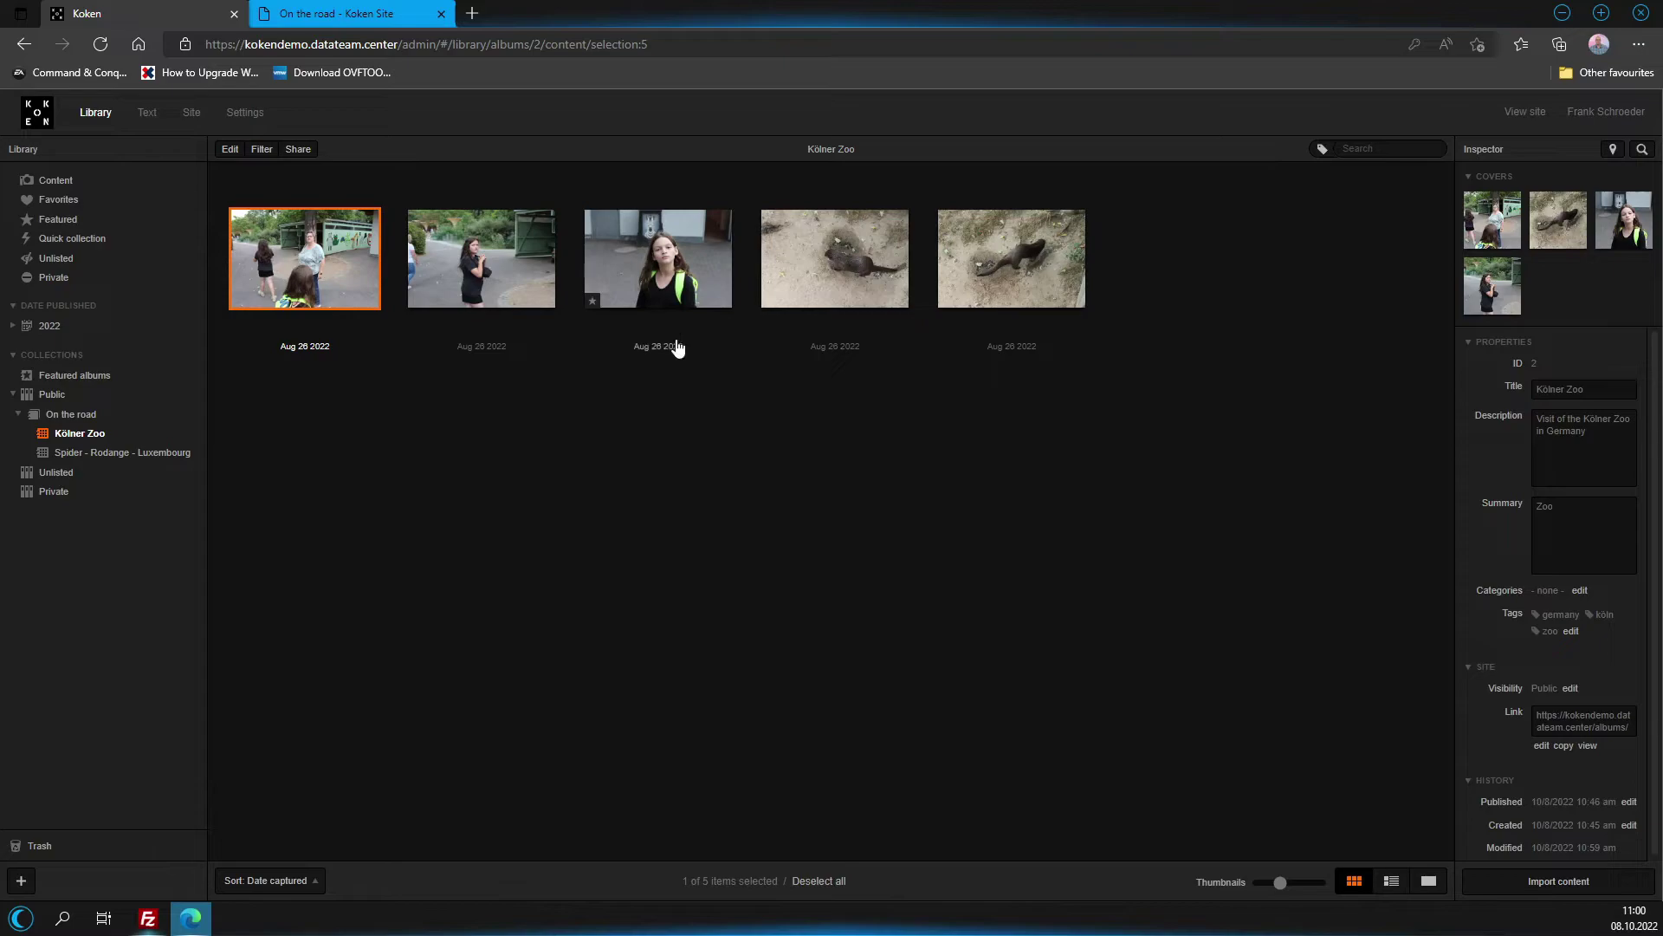
Open the third Kölner Zoo photo in single view and assign its focal point to the zebra picture in the background.
double_click(665, 265)
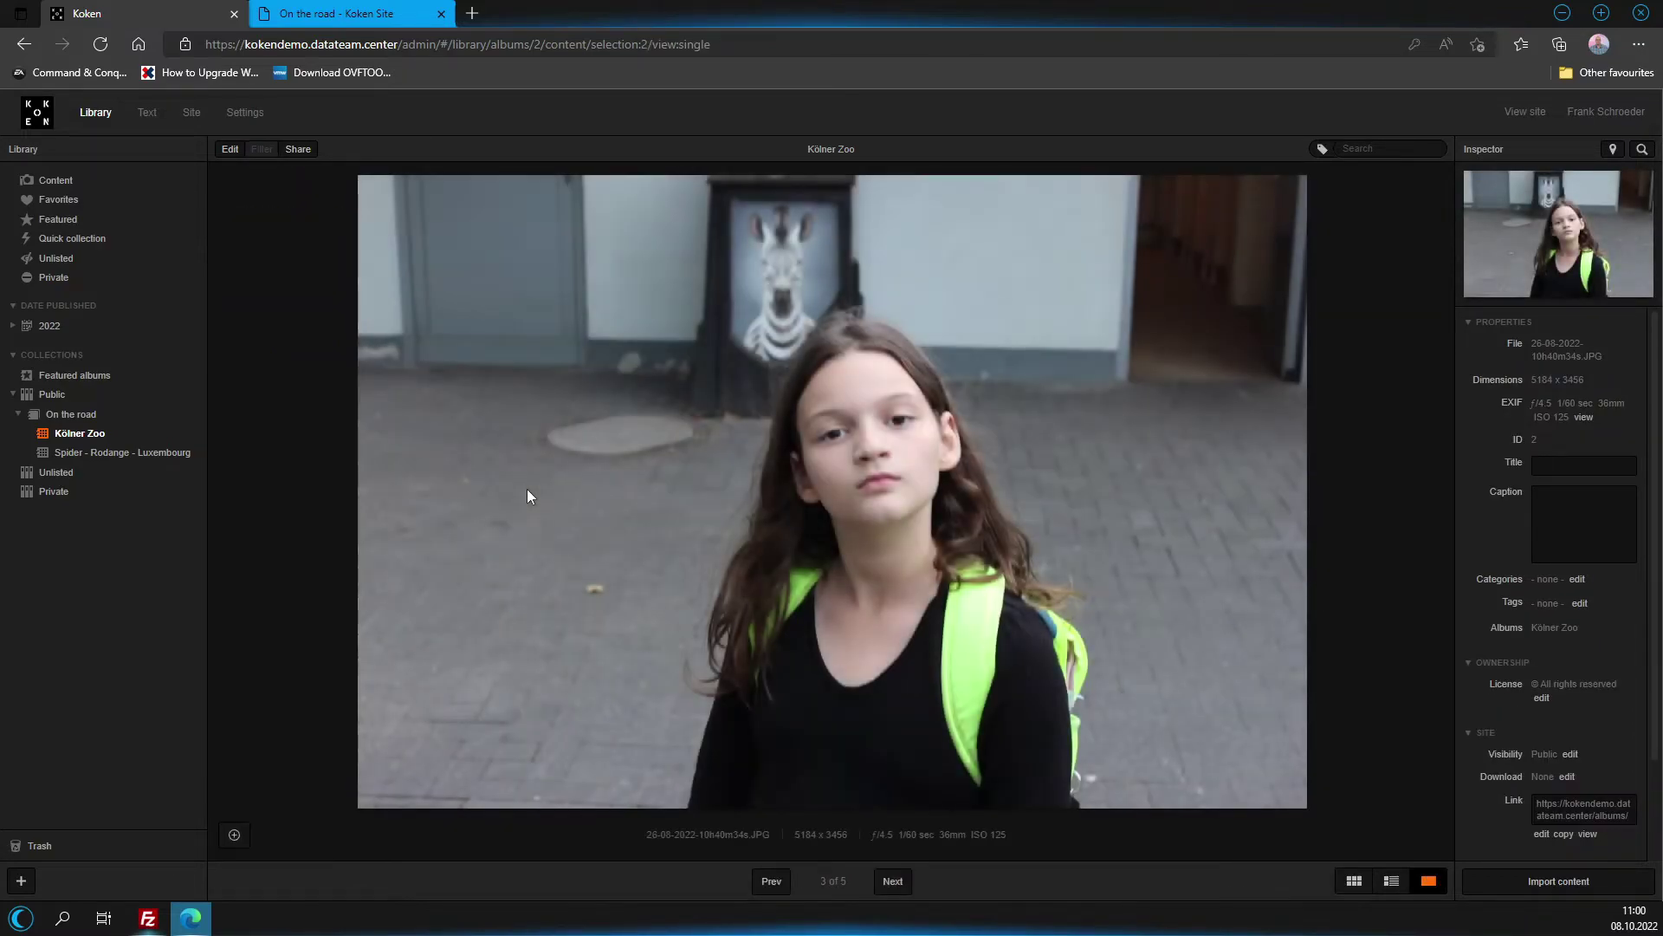
click(234, 834)
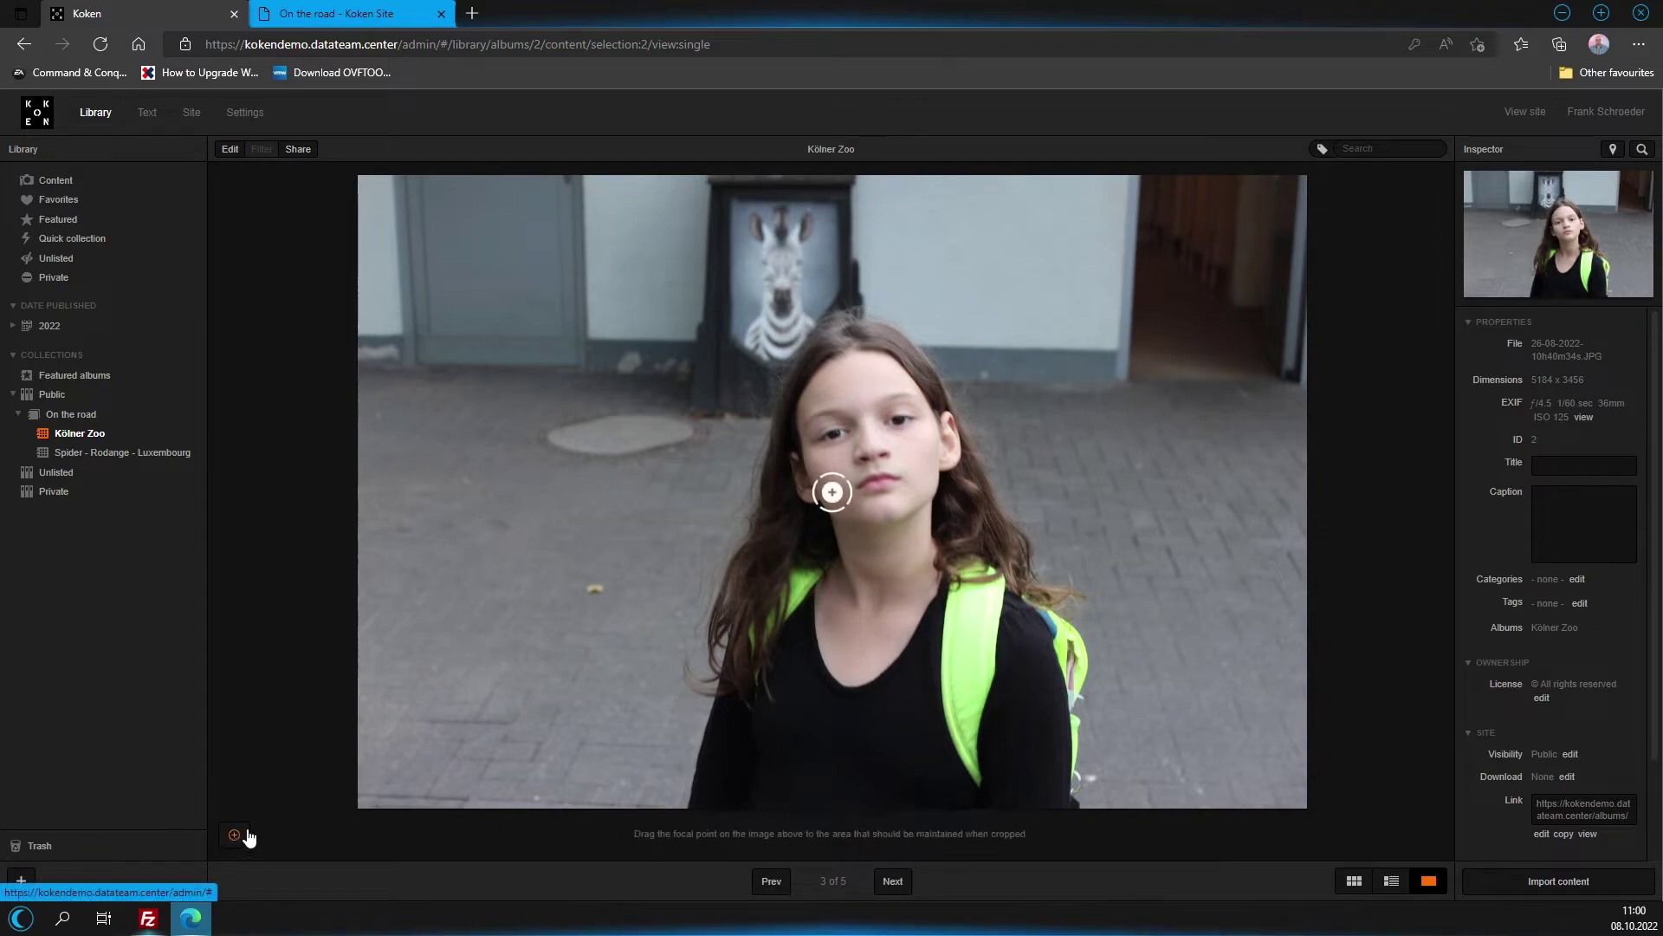
drag(832, 486, 764, 258)
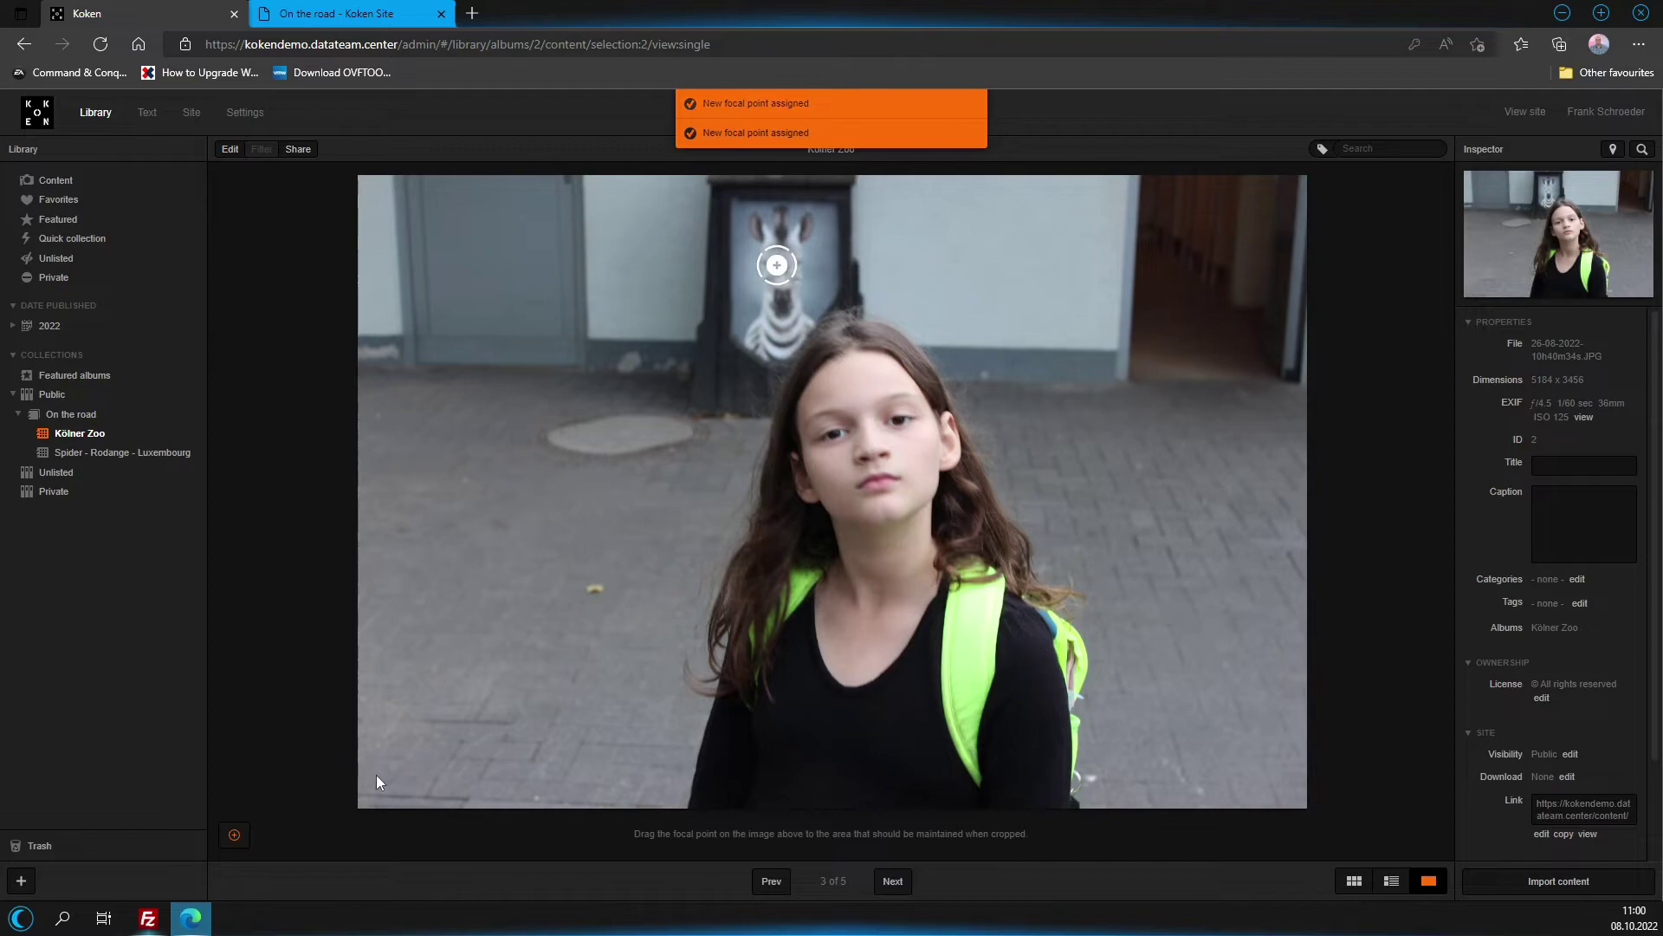
click(233, 834)
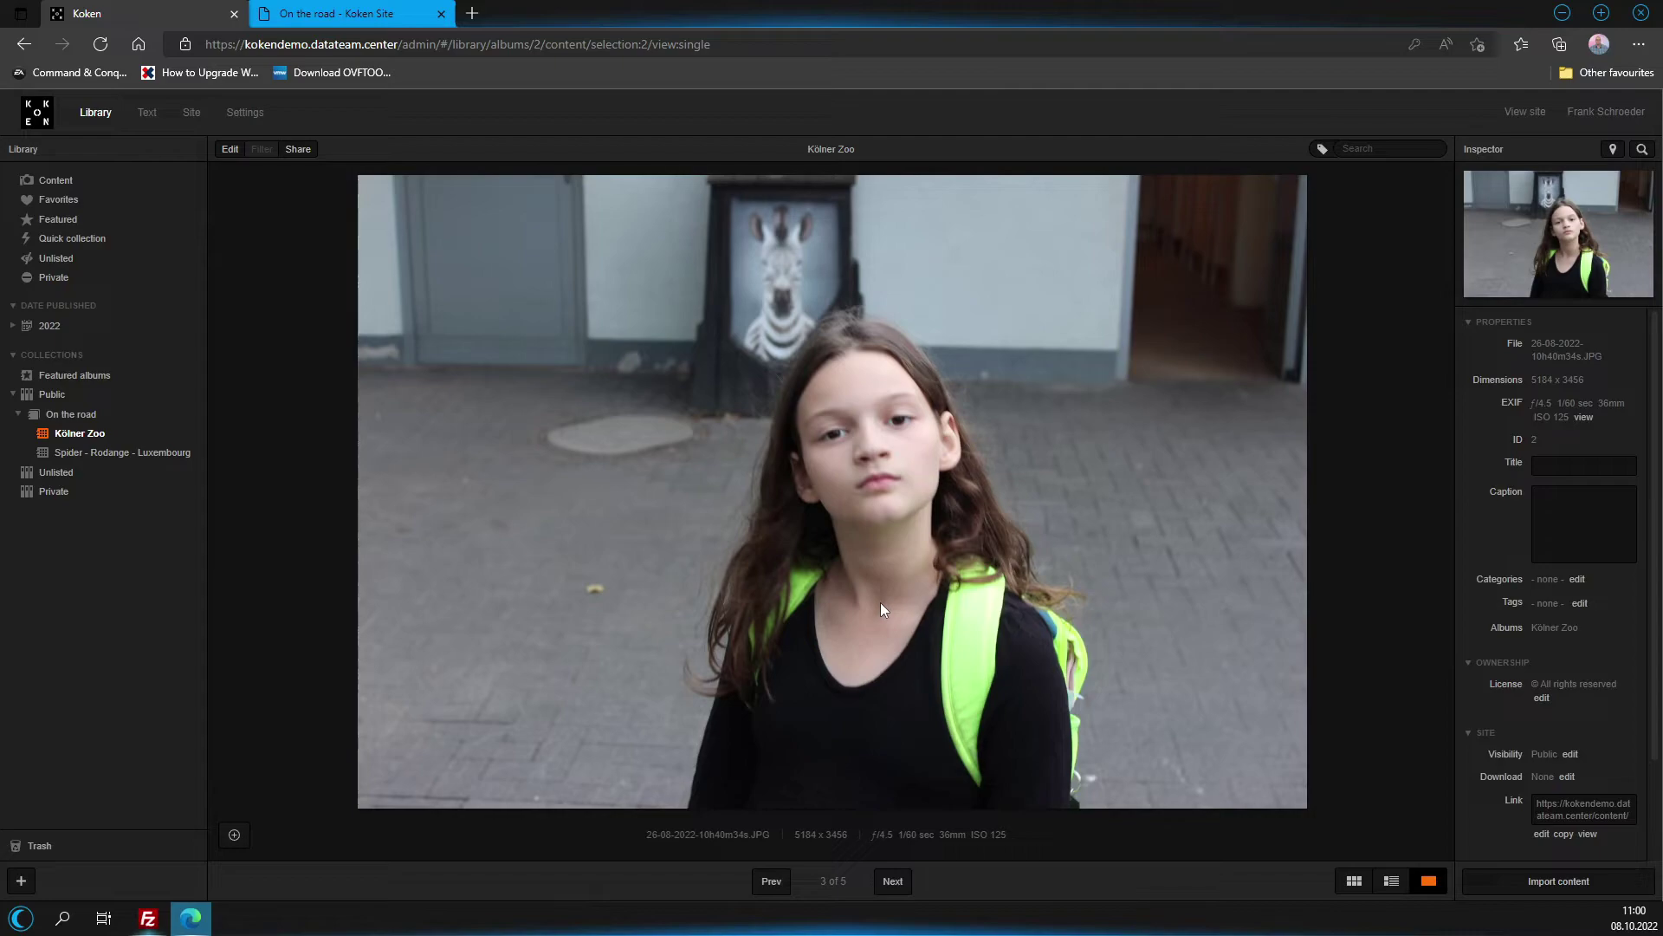
Open the Koken documentation on iseet.fans in a new browser tab and read the guide on assigning an image focal point.
click(484, 16)
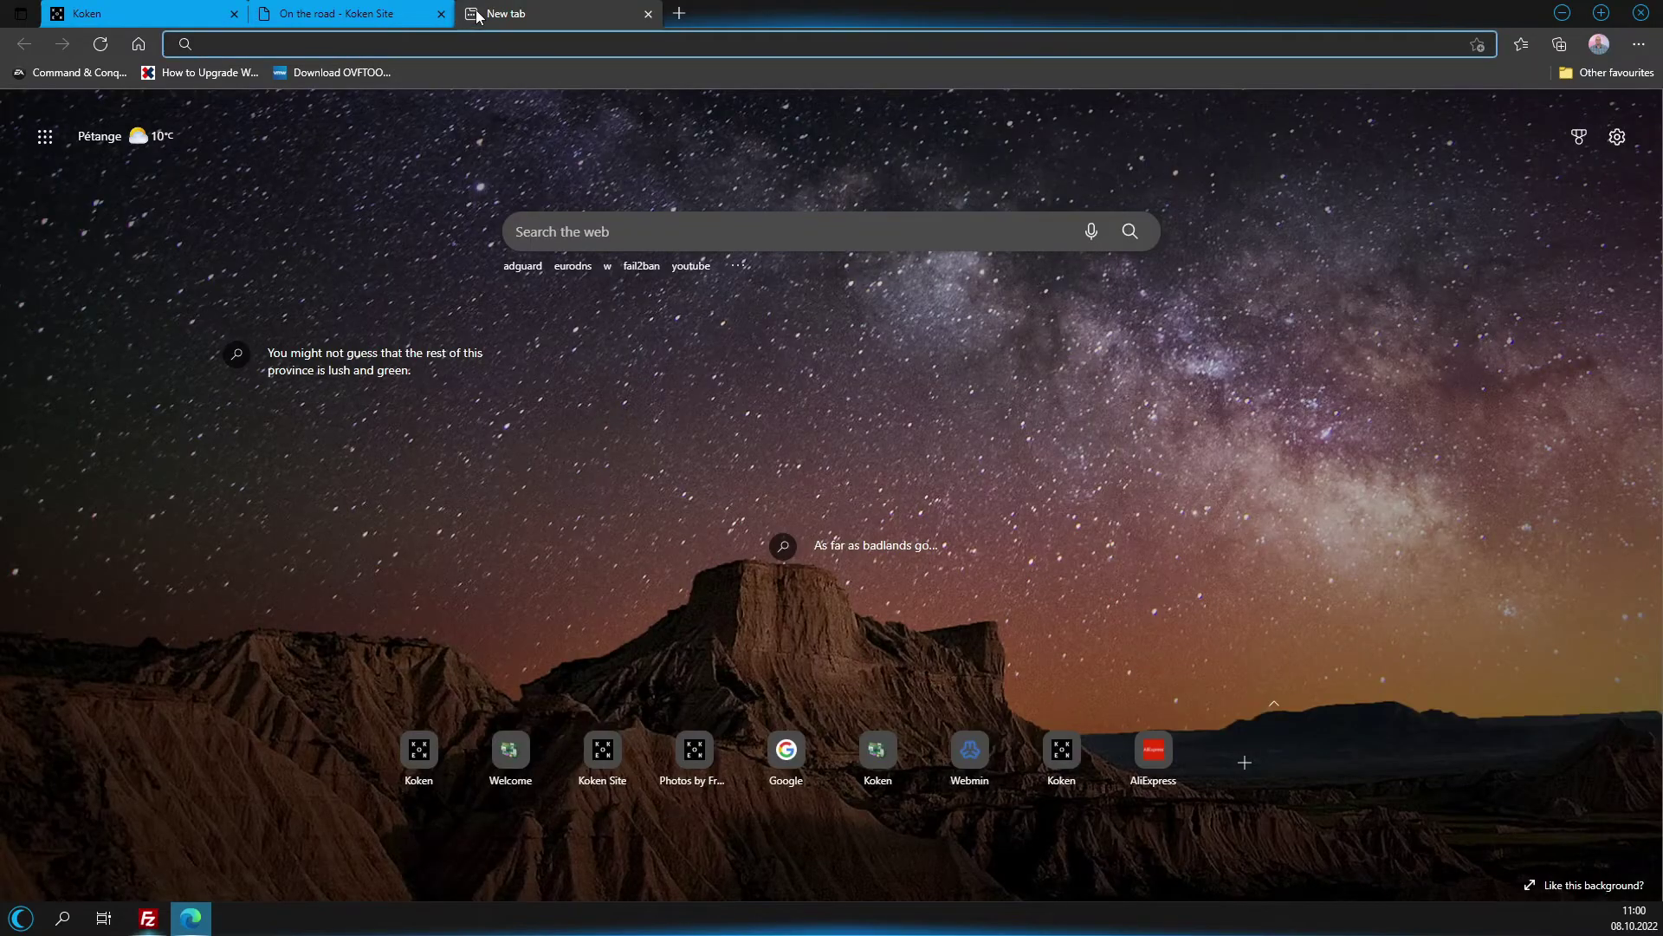
text(iseet.fans)
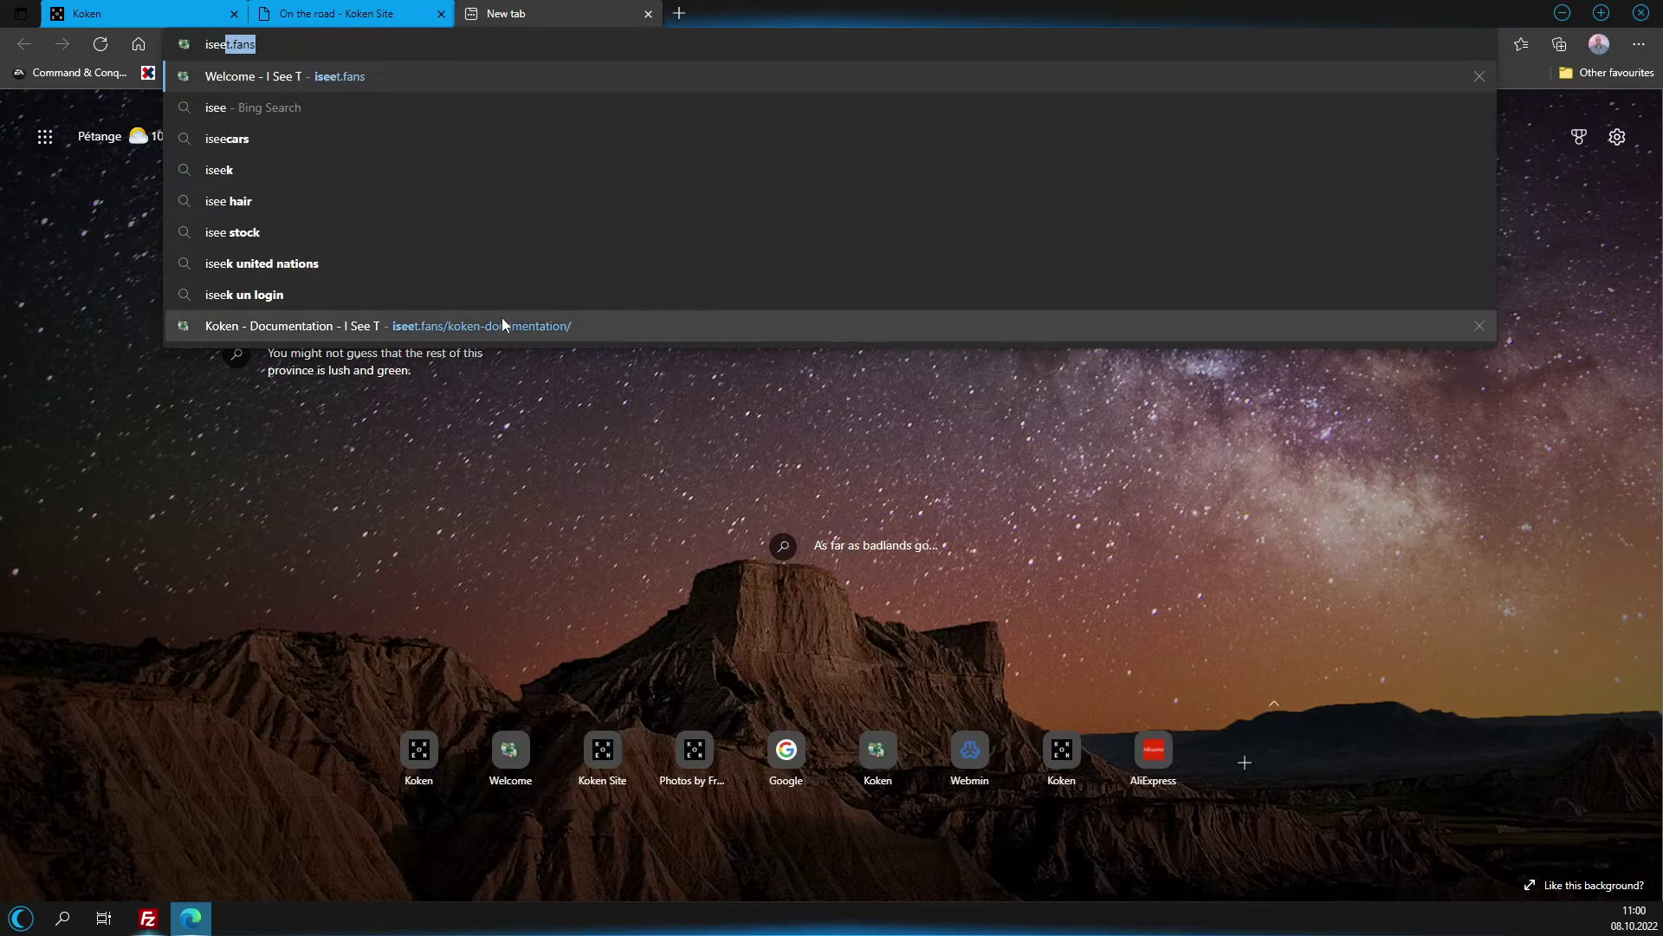
click(503, 325)
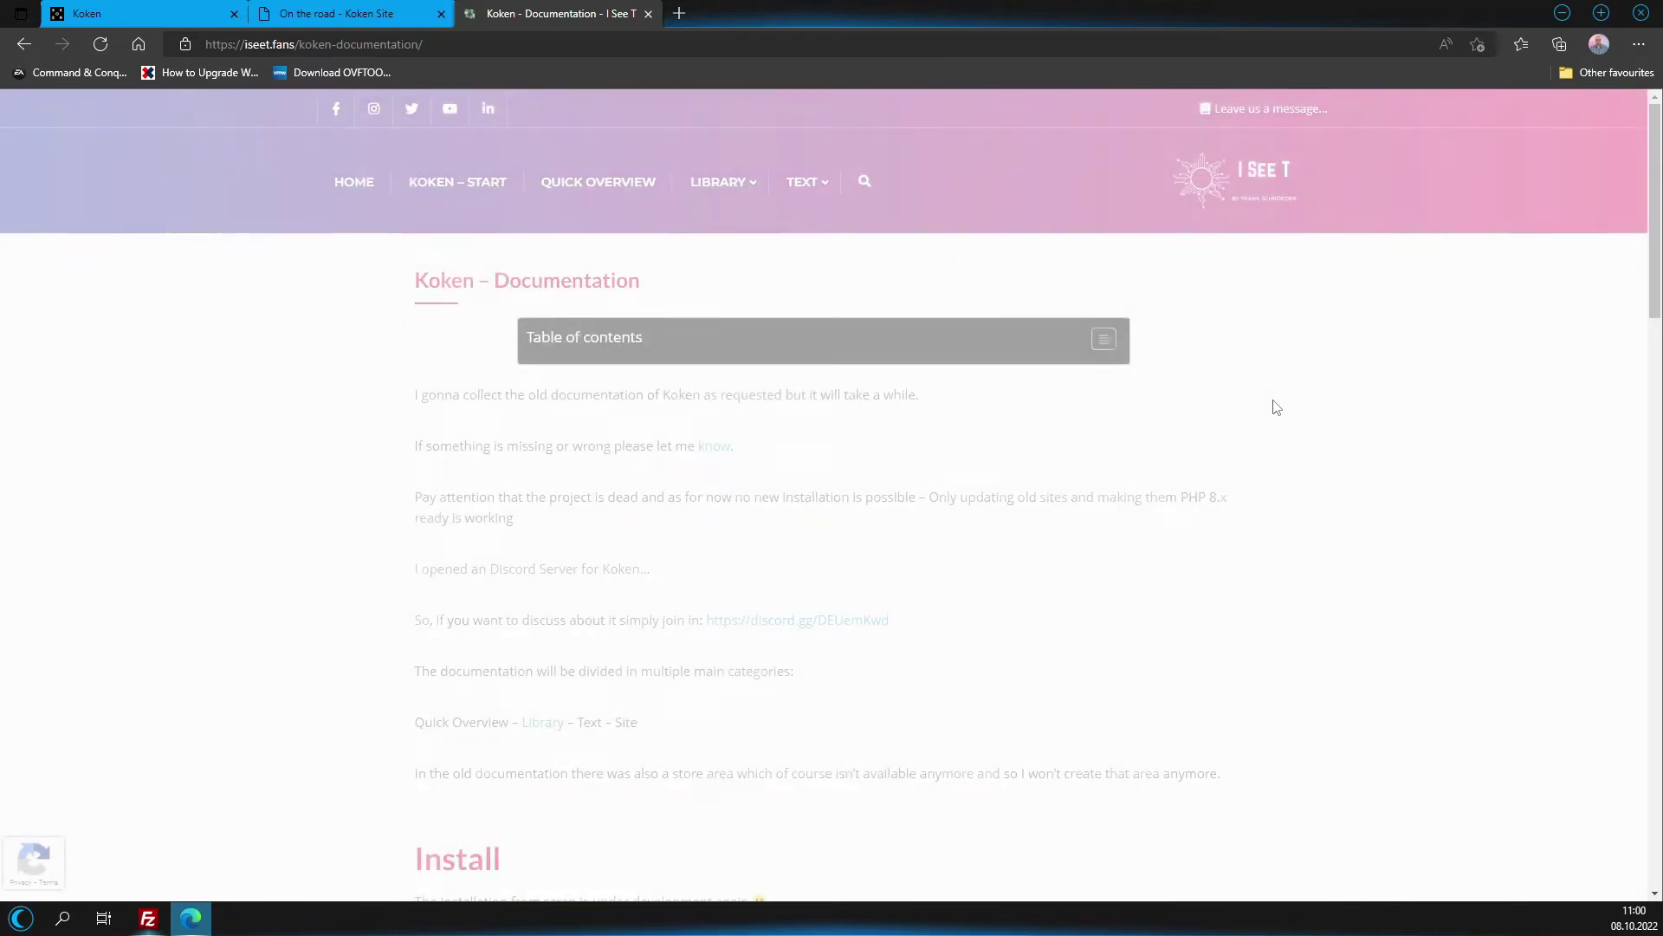
mouse_move(761, 191)
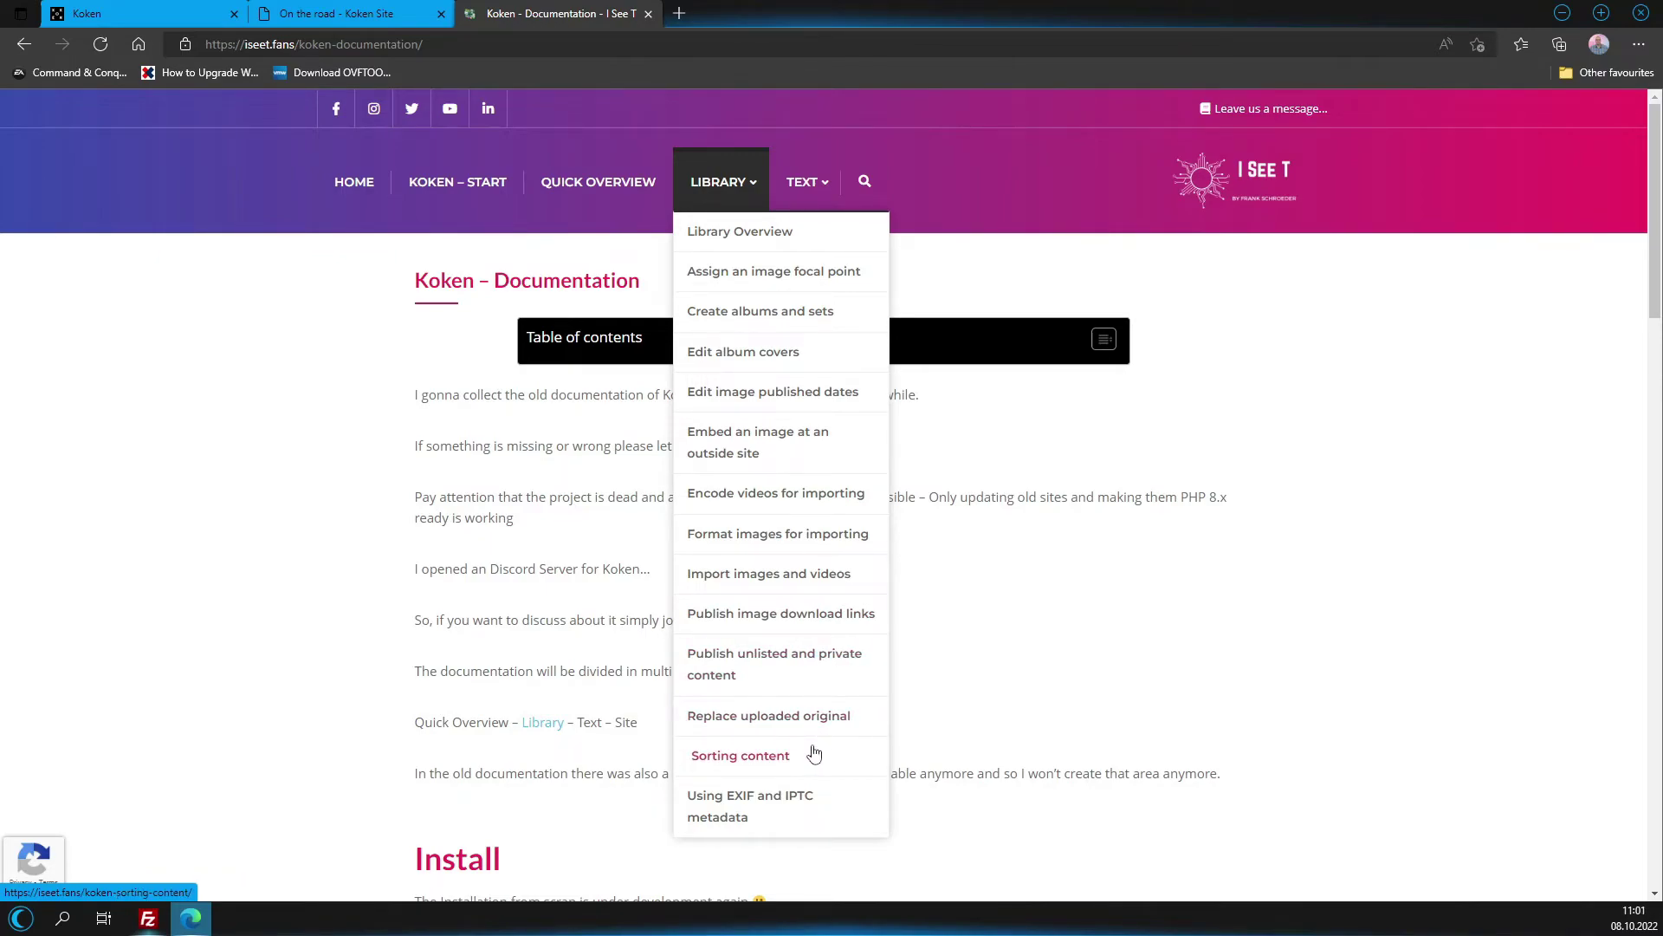
click(772, 288)
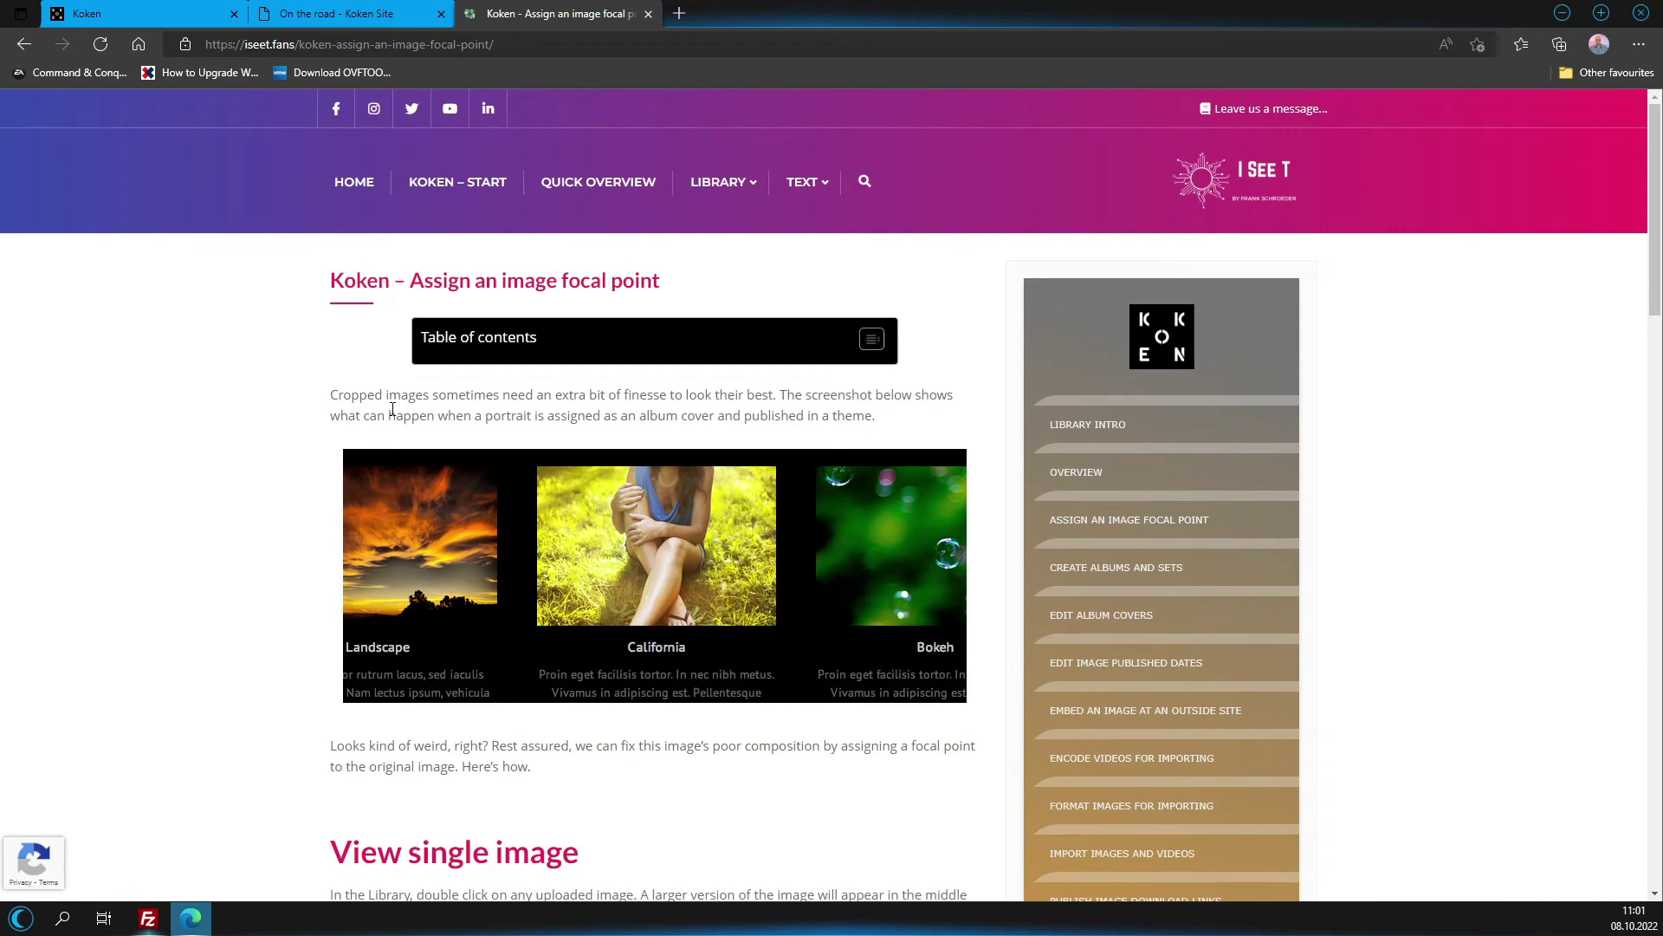
scroll(392, 409, down, 5)
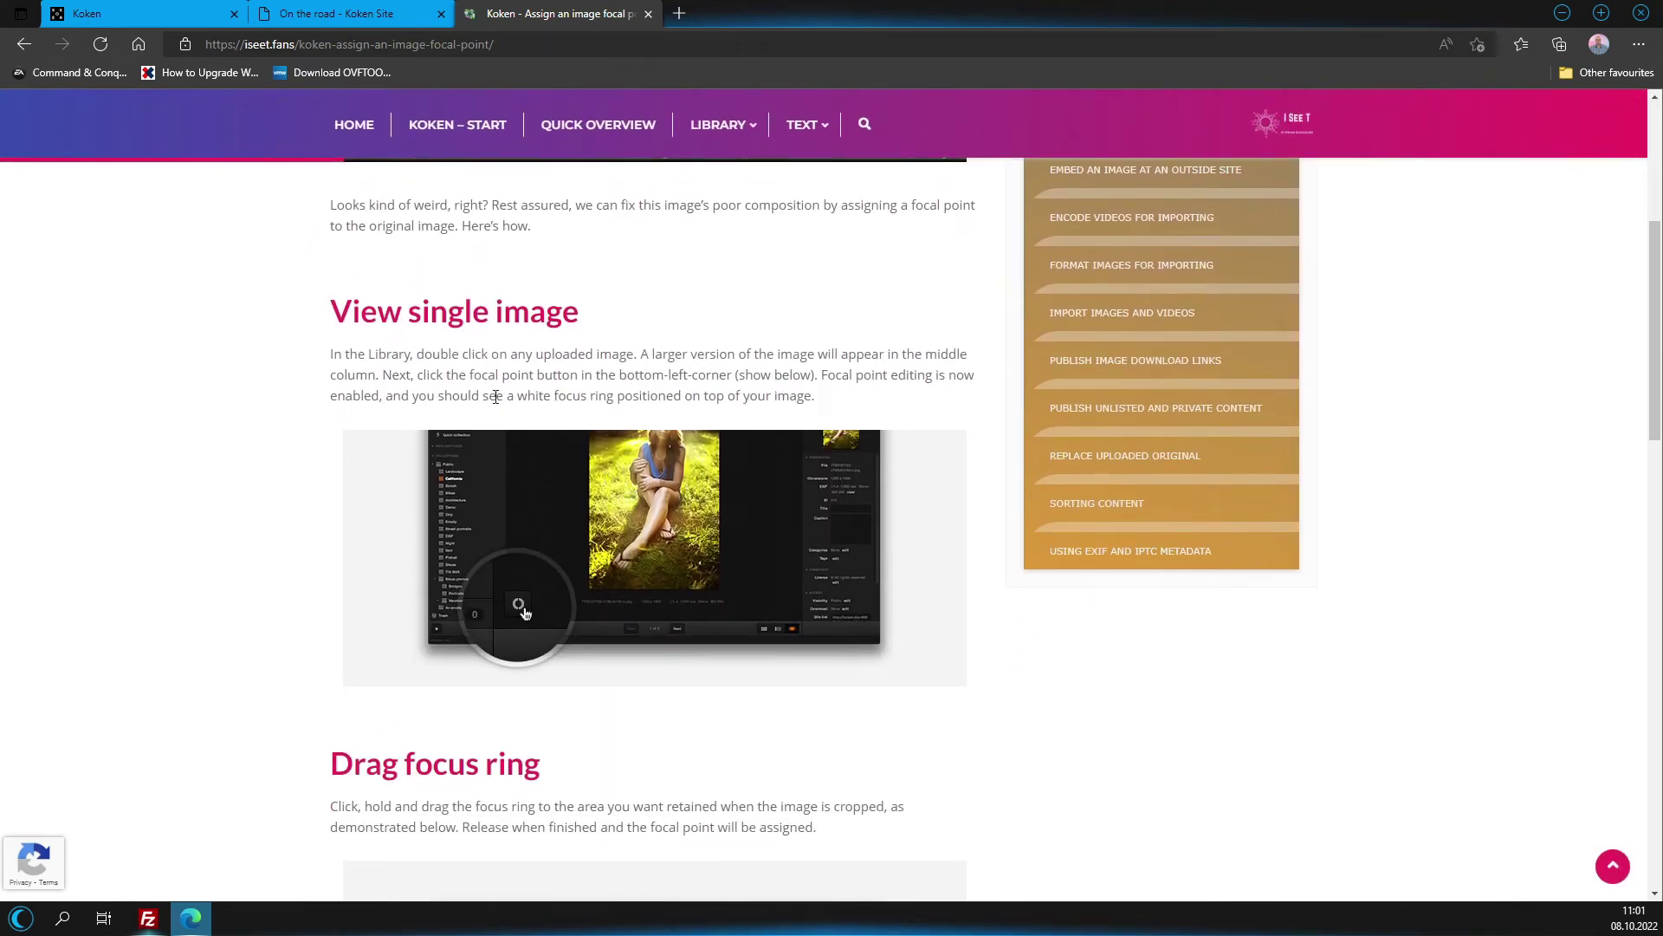
scroll(474, 488, down, 6)
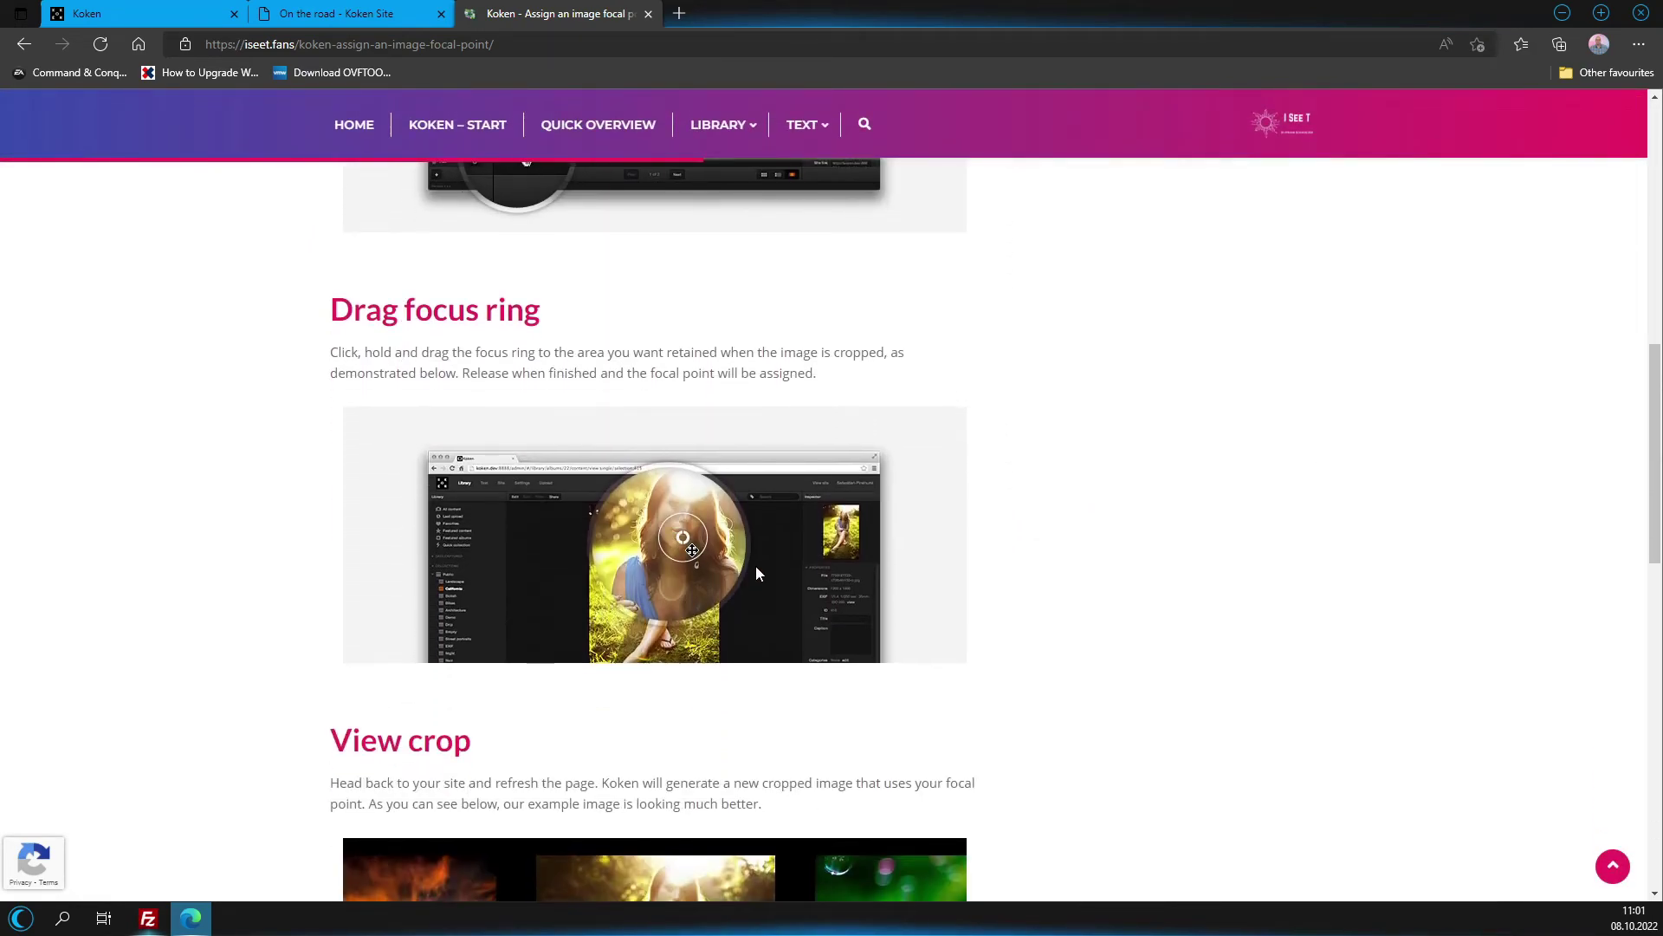
scroll(728, 561, down, 1)
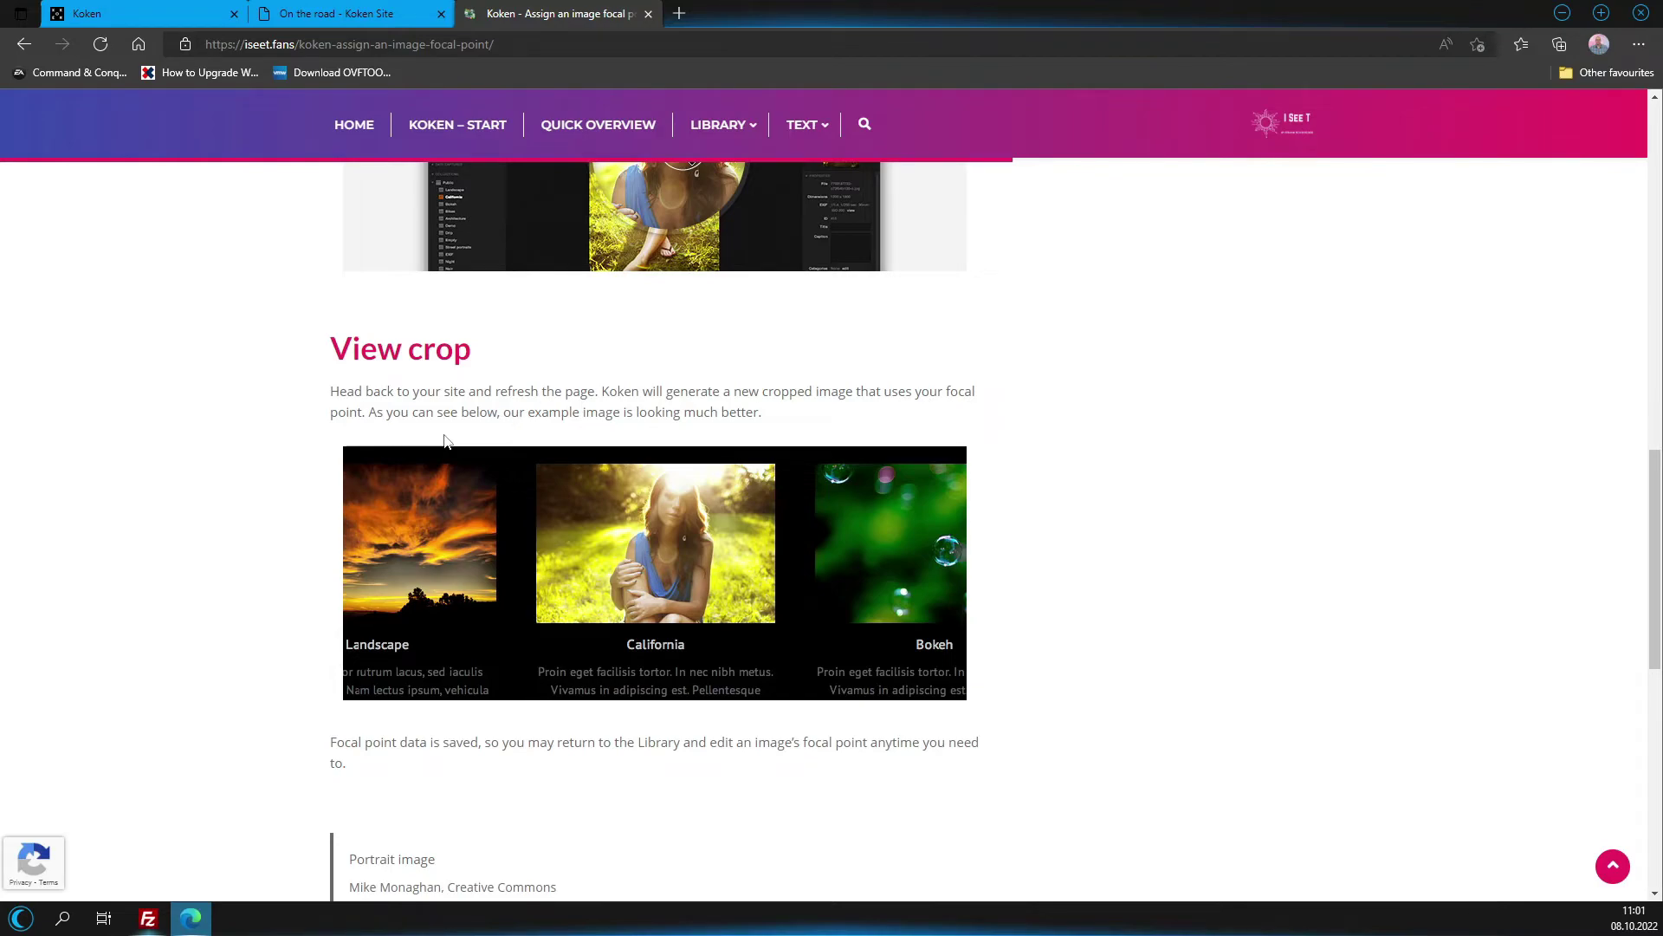
scroll(933, 398, up, 1)
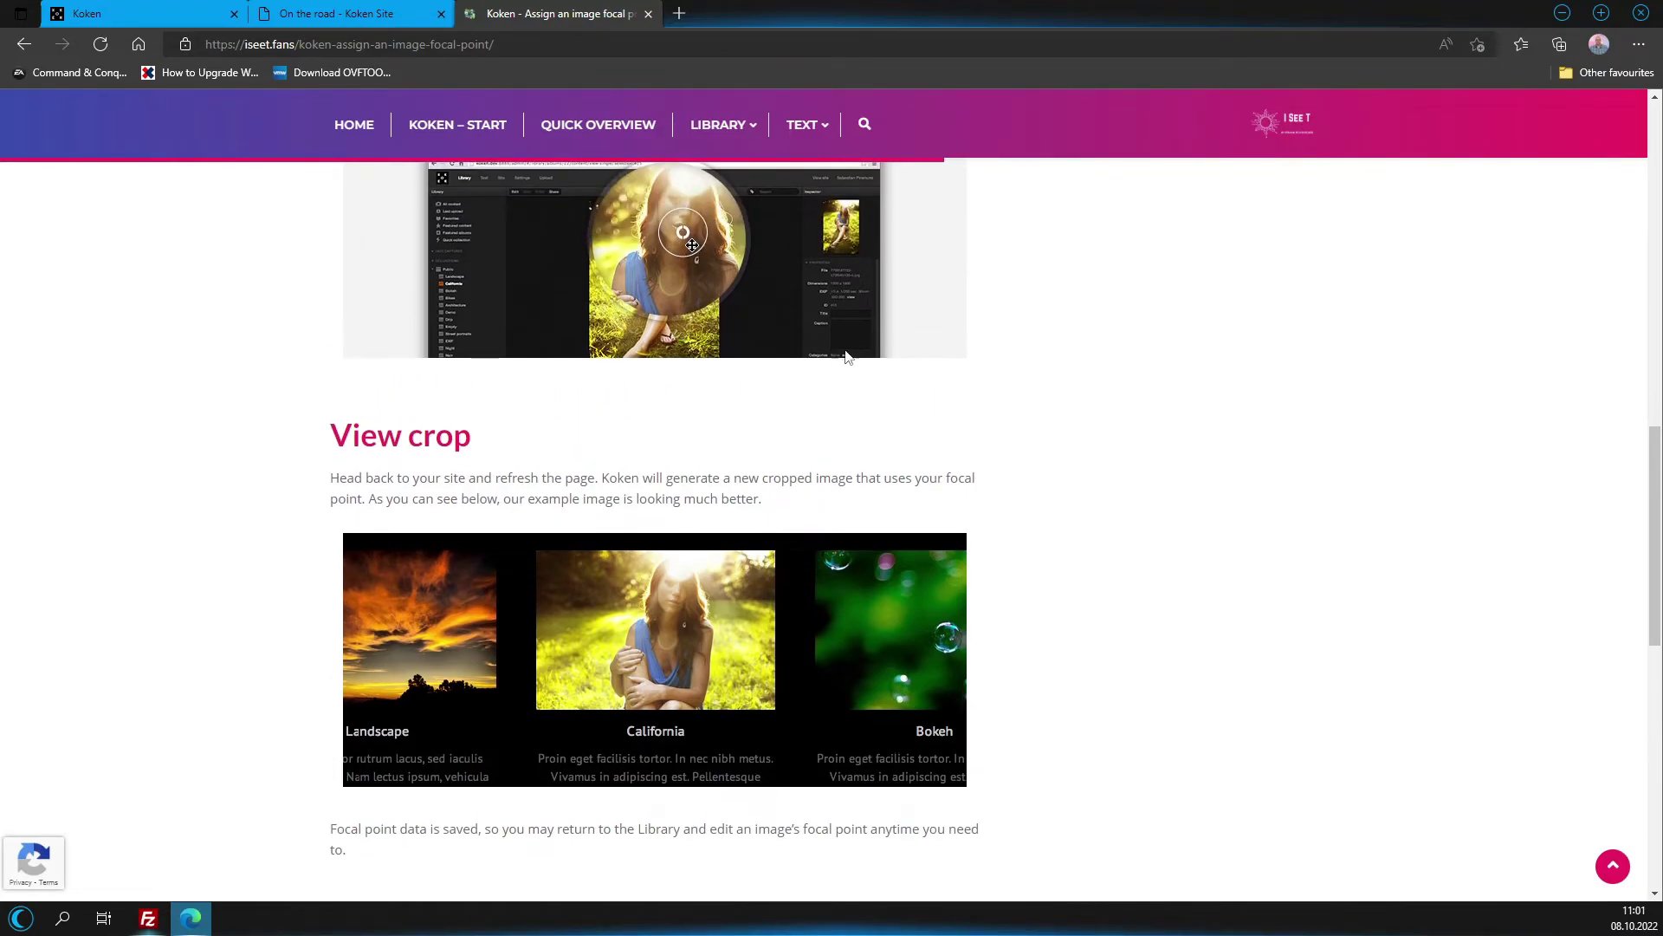
click(352, 12)
click(532, 489)
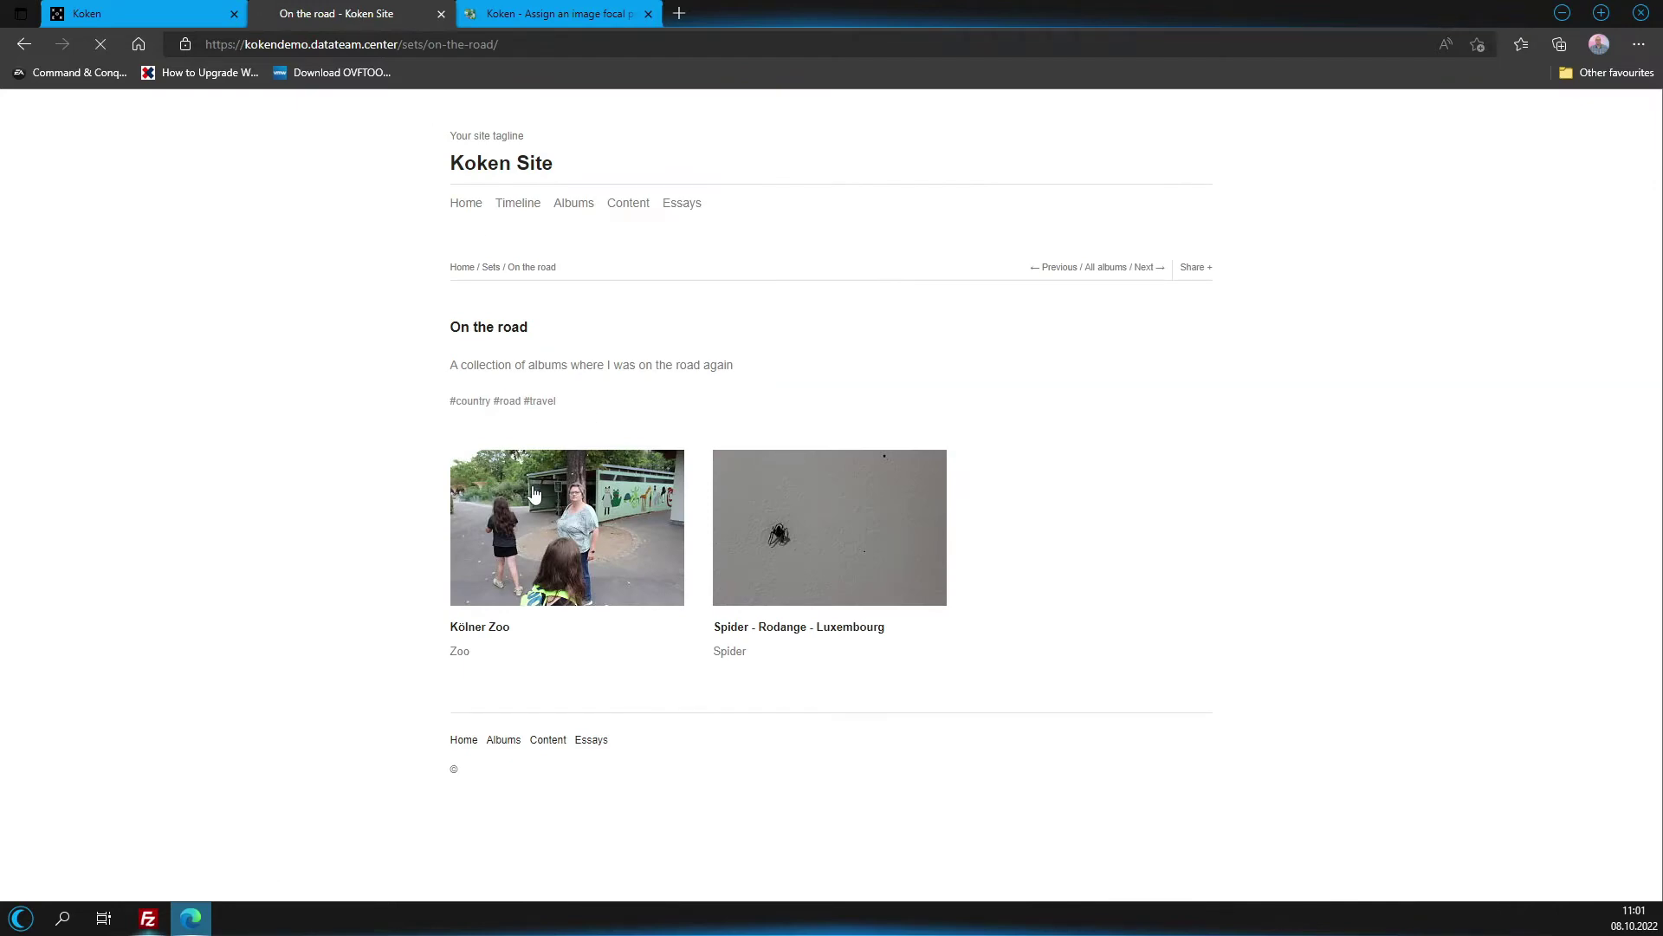
scroll(416, 555, down, 2)
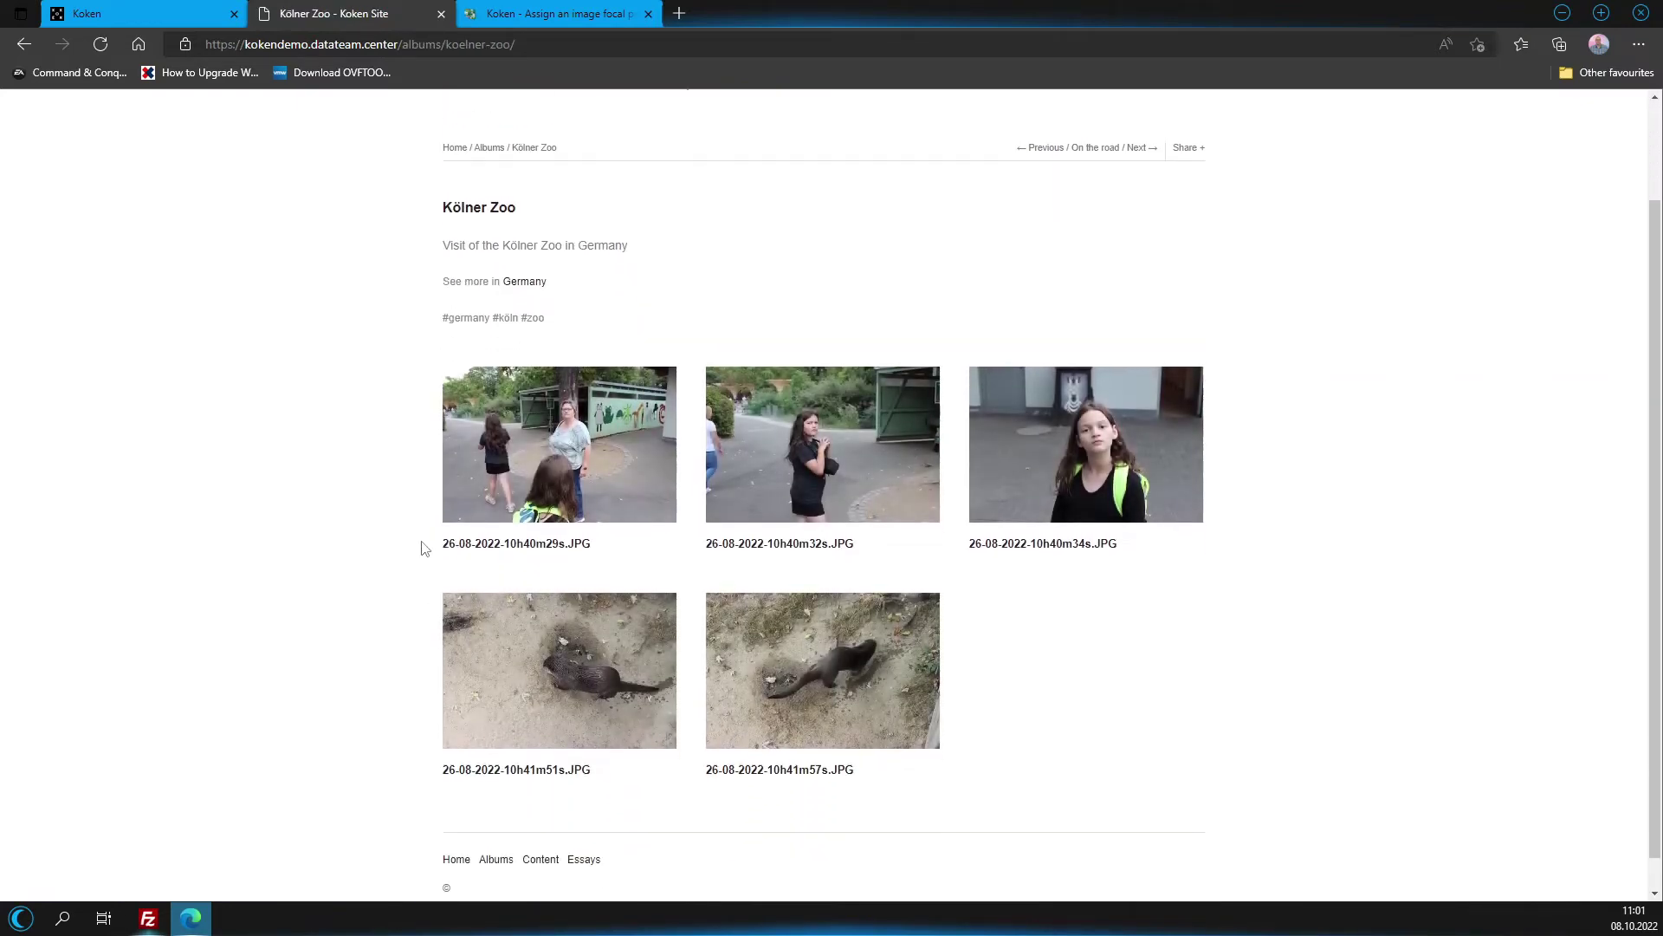
click(1079, 401)
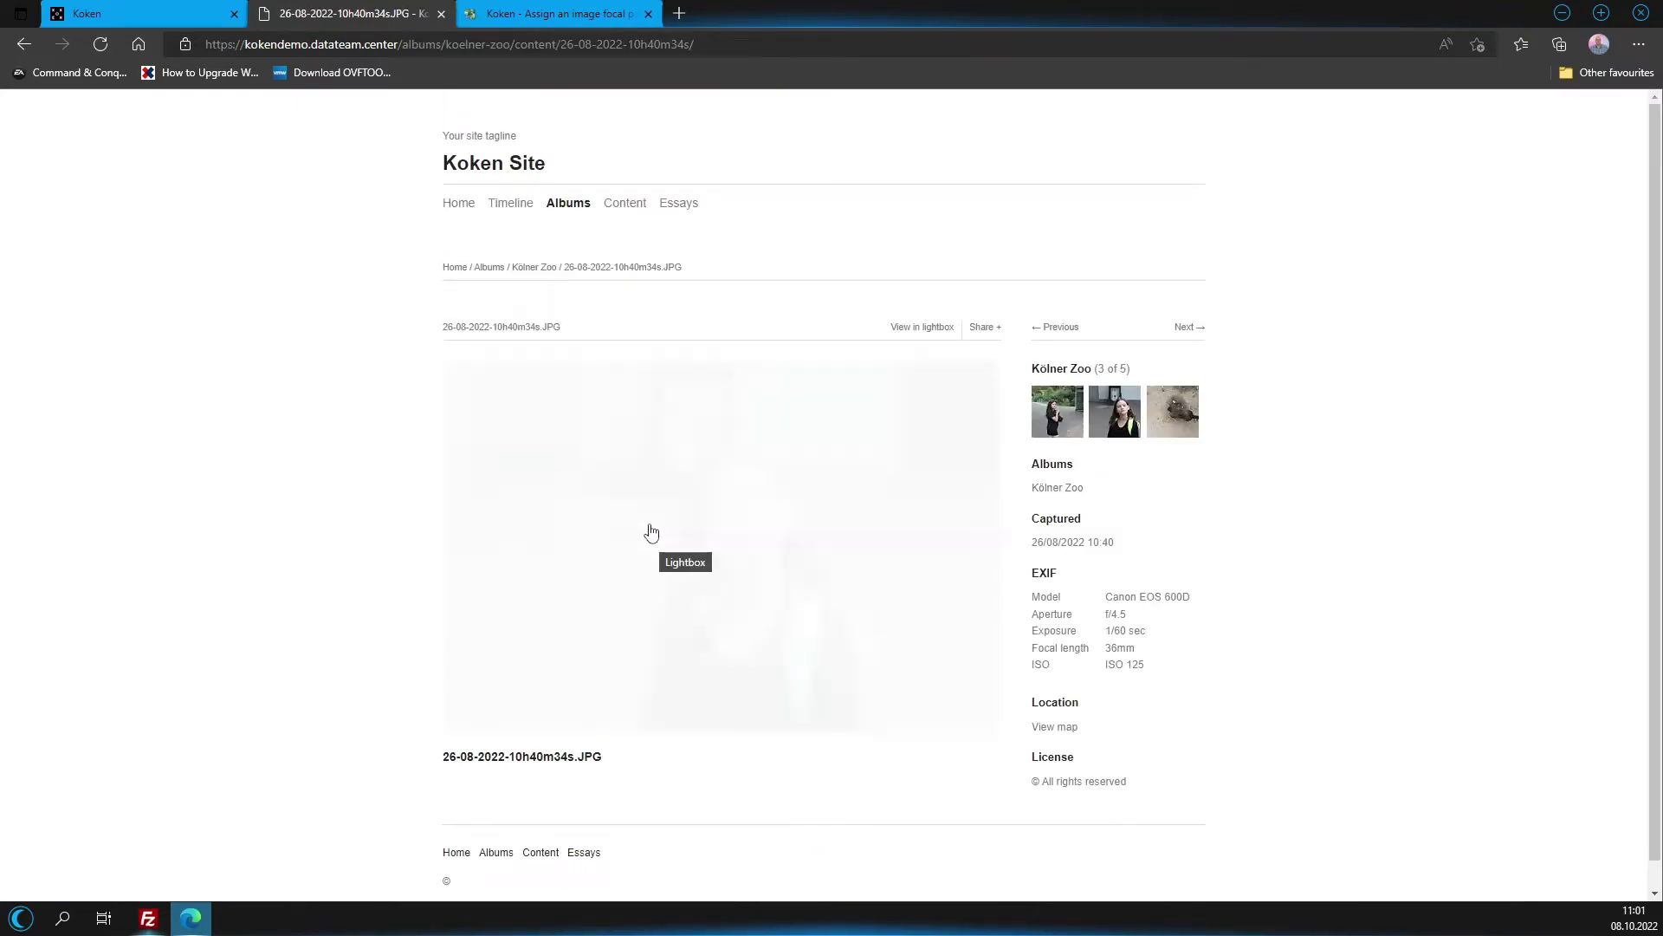
click(690, 424)
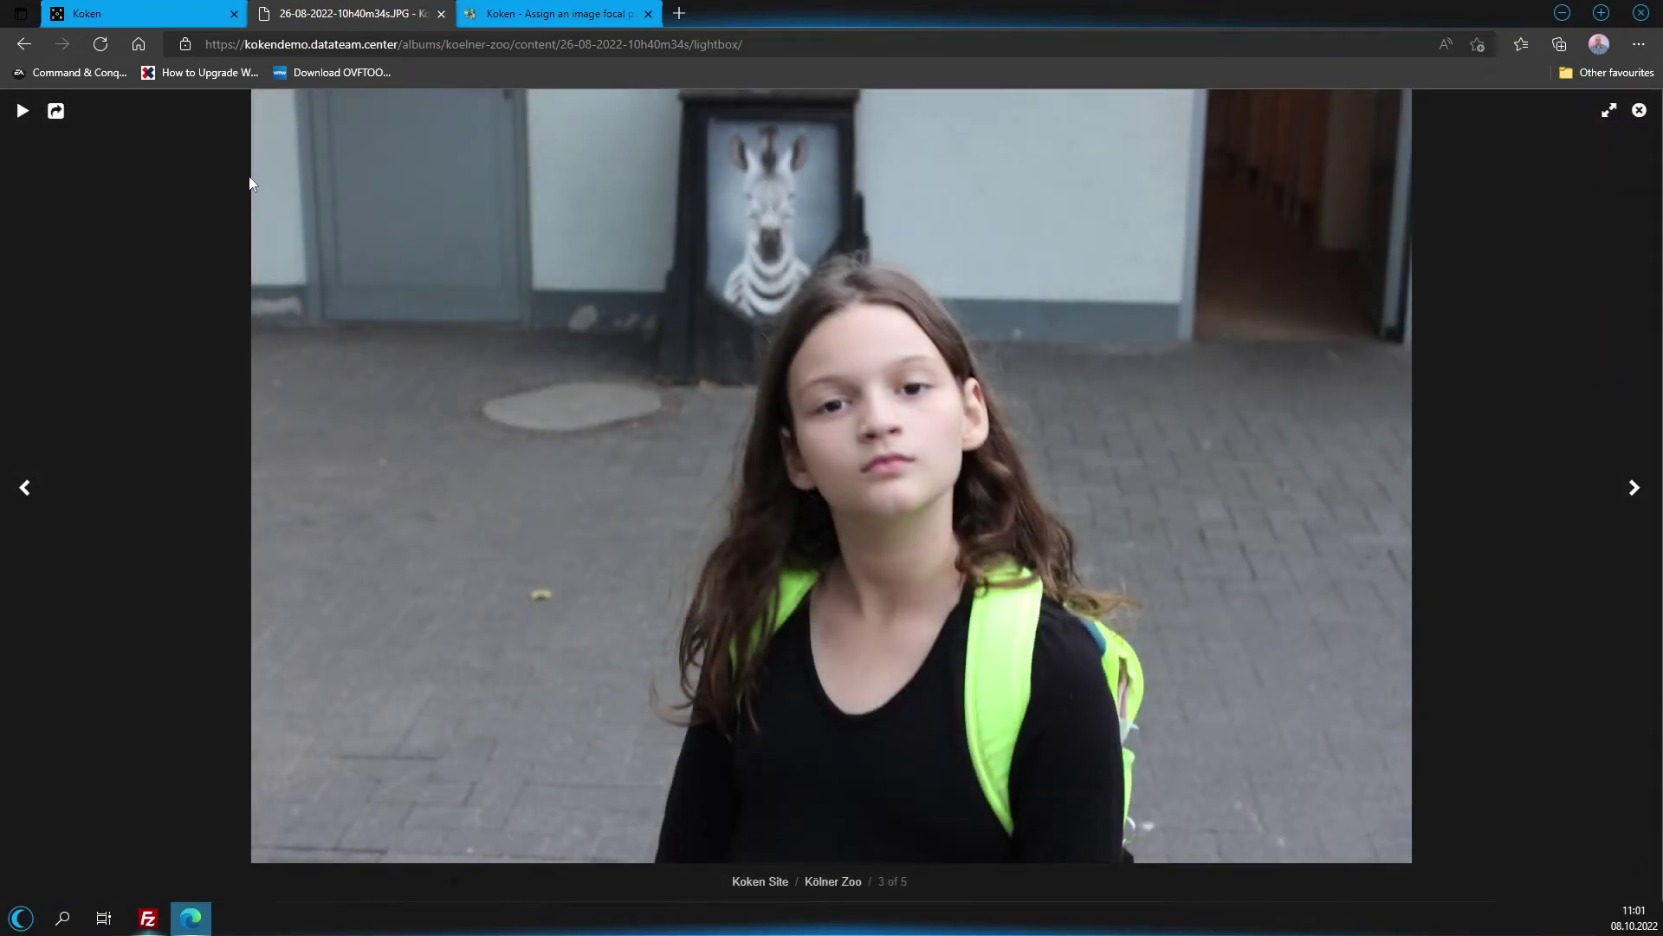
Close the public site's lightbox and read the View crop section of the focal point guide.
click(1639, 111)
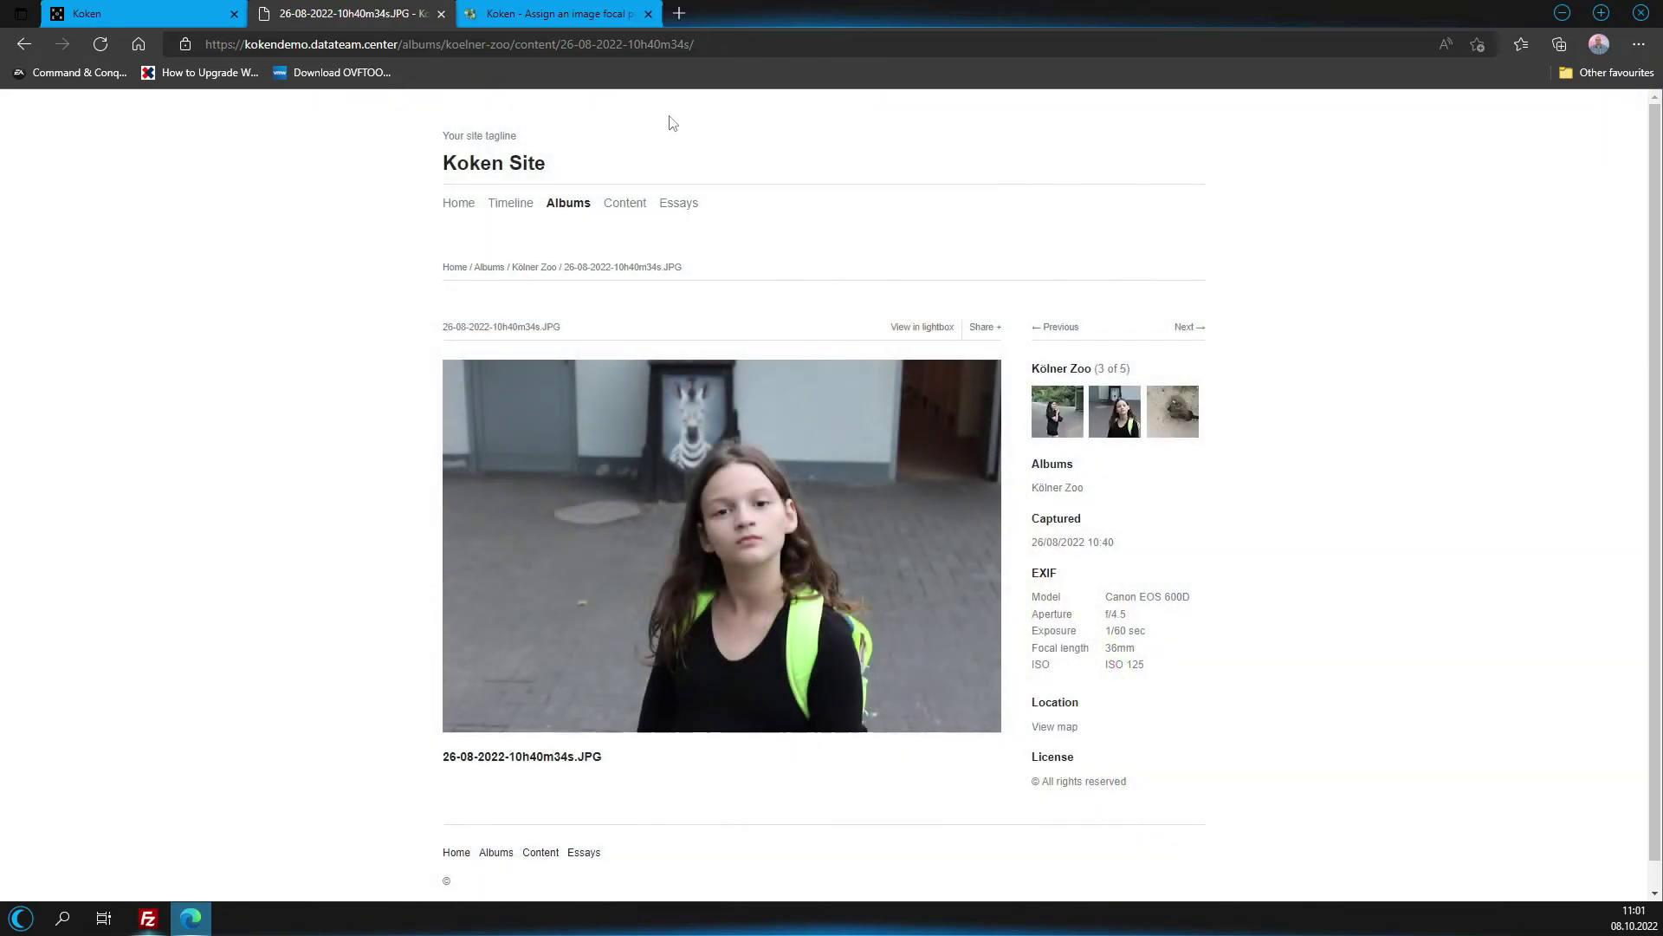
click(143, 13)
click(544, 8)
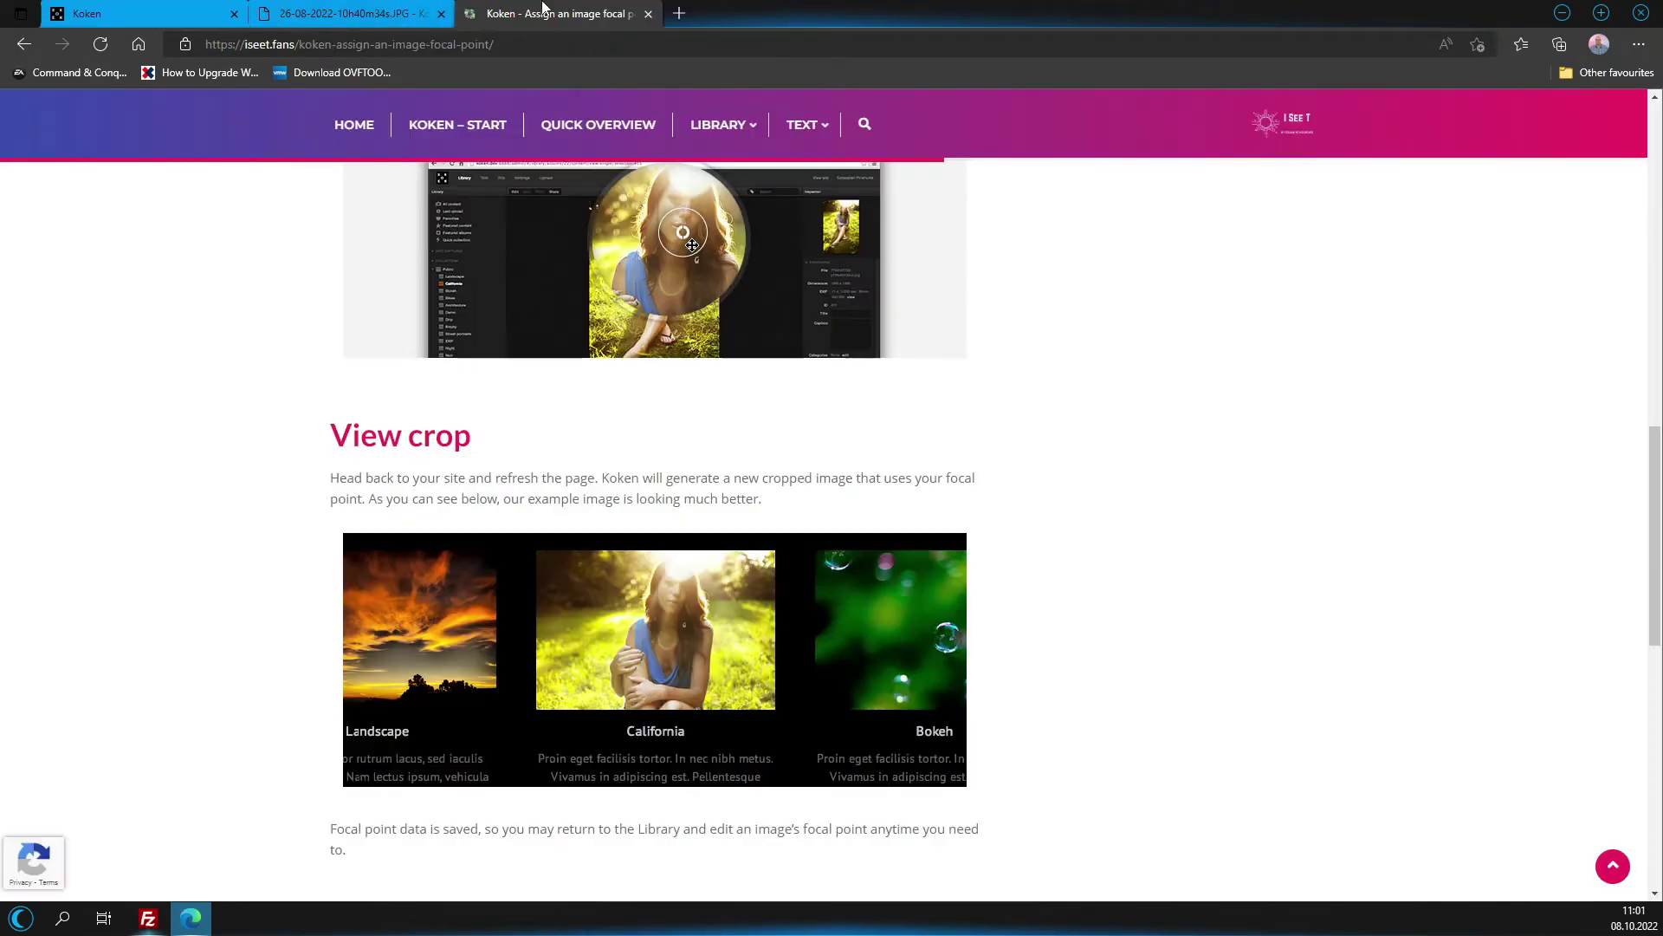
scroll(554, 407, down, 2)
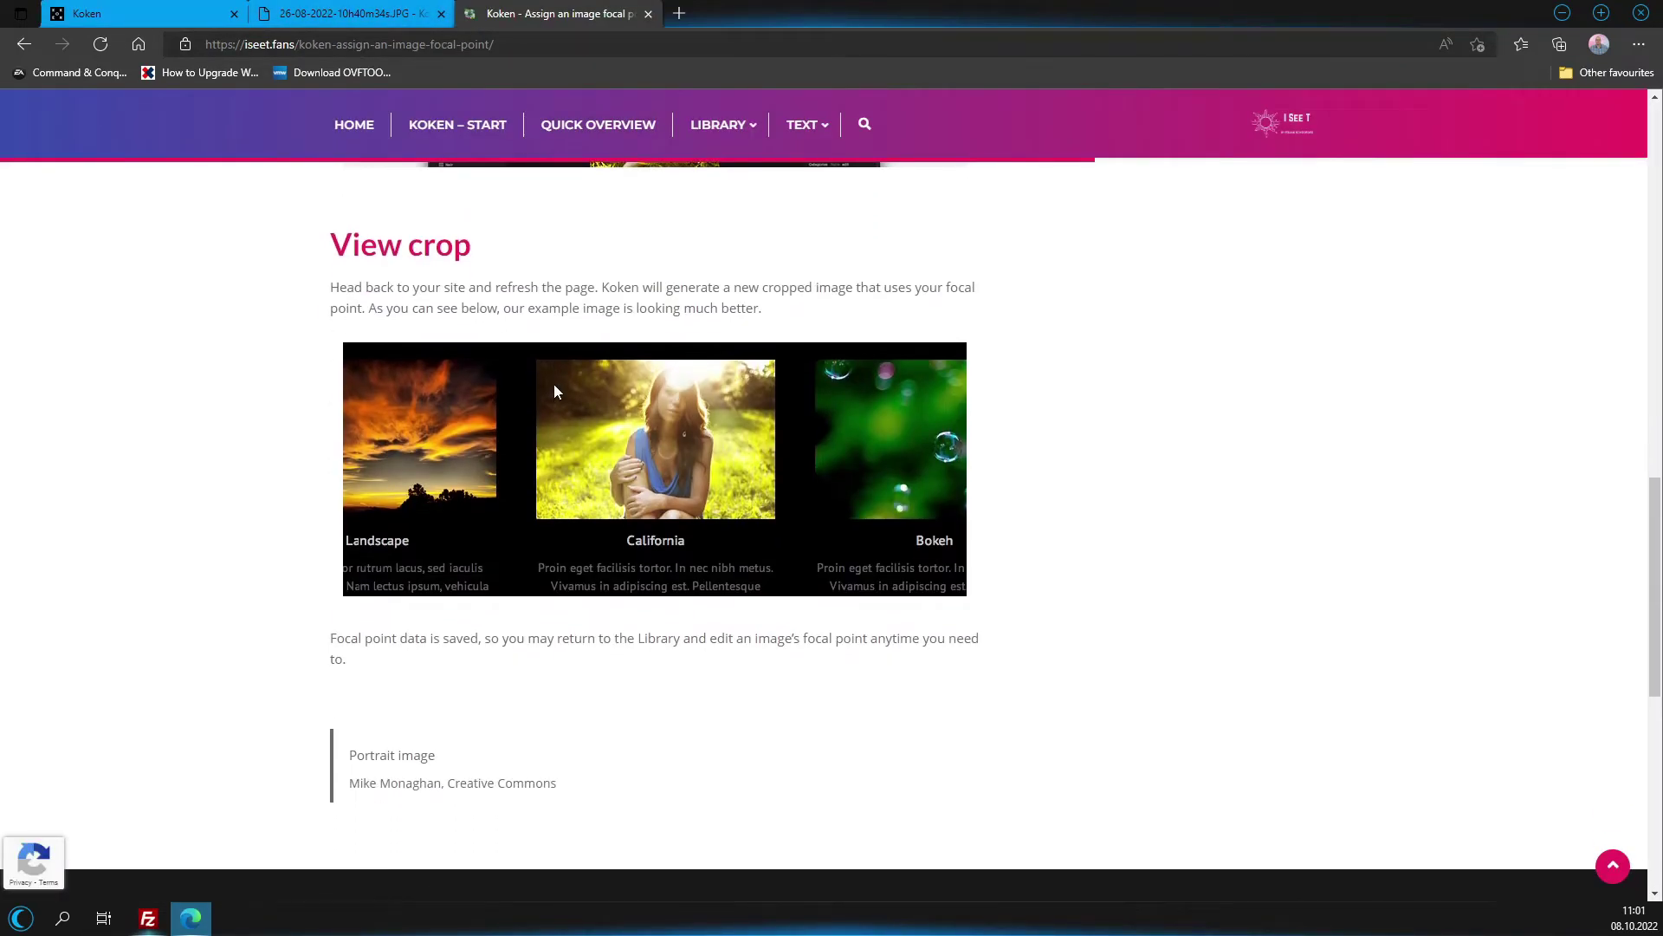
click(322, 13)
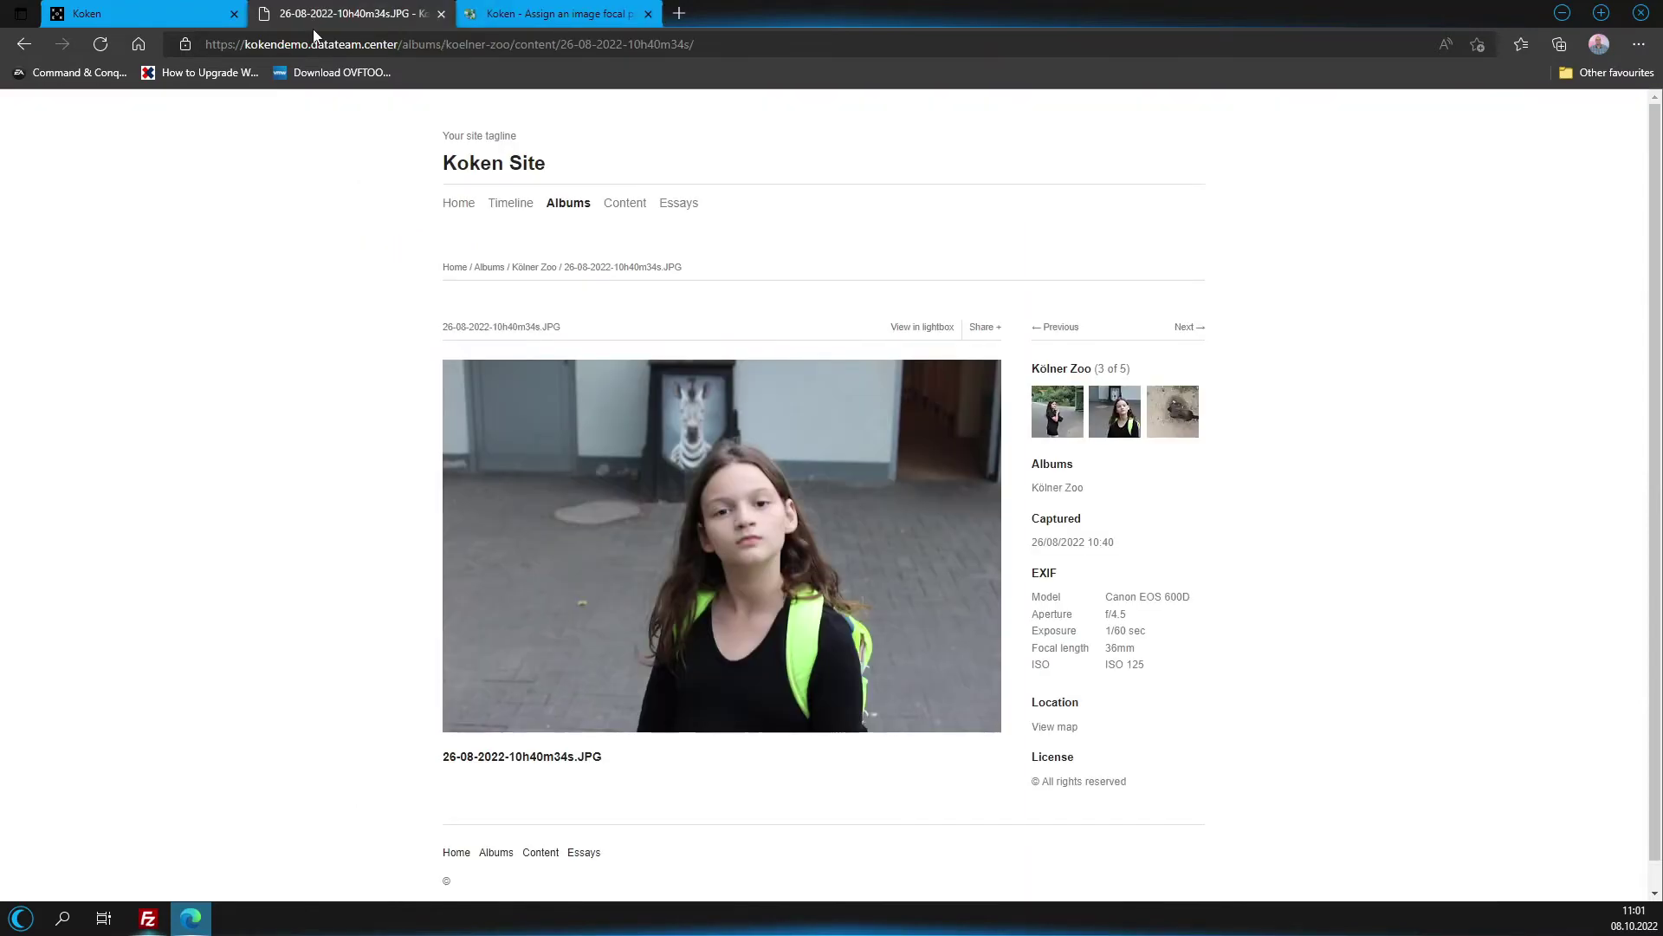
Move the focal point of the third Kölner Zoo photo to the girl's face and return to the album overview.
click(145, 13)
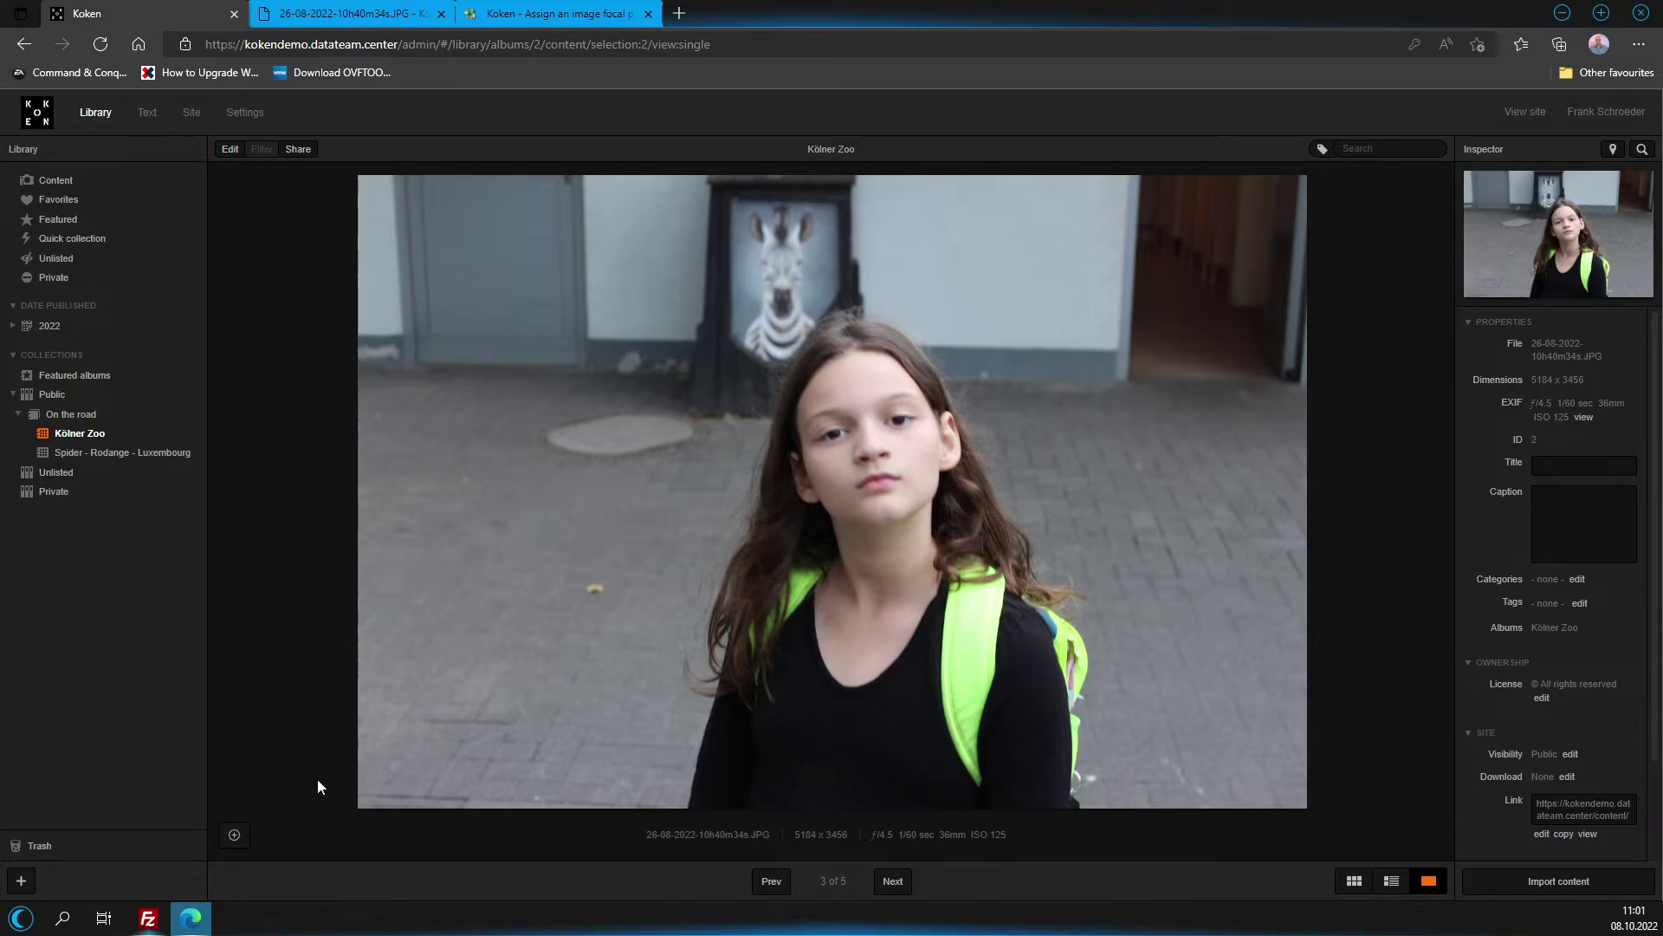
click(233, 835)
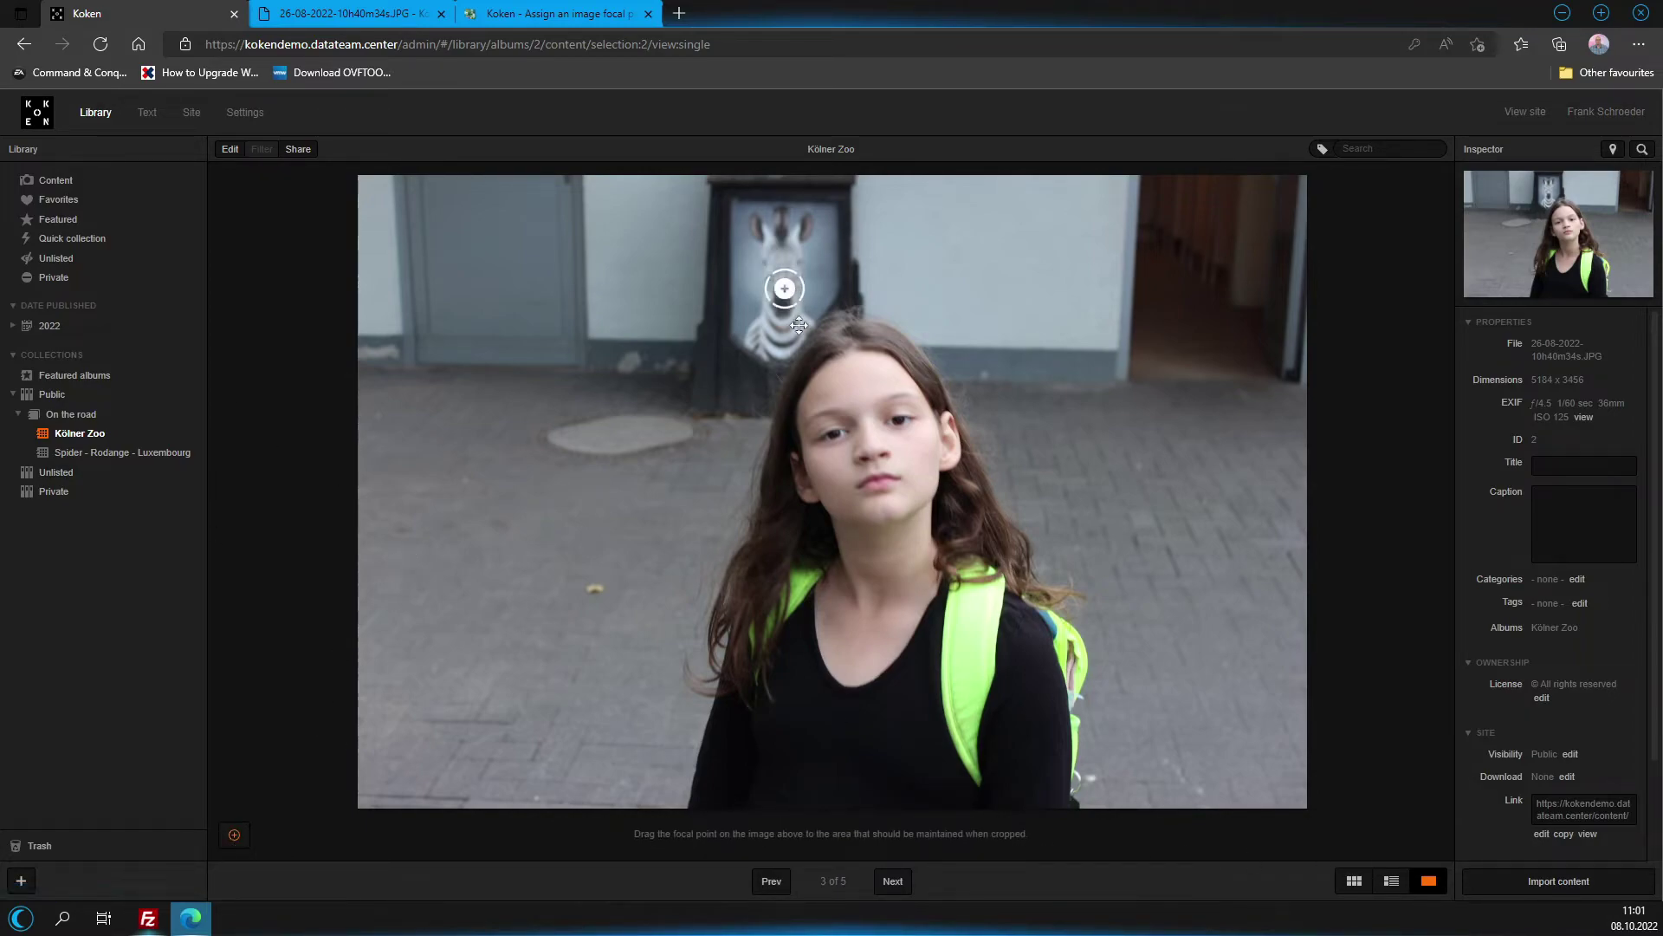
mouse_move(799, 324)
mouse_down()
mouse_move(876, 486)
mouse_move(892, 486)
mouse_up()
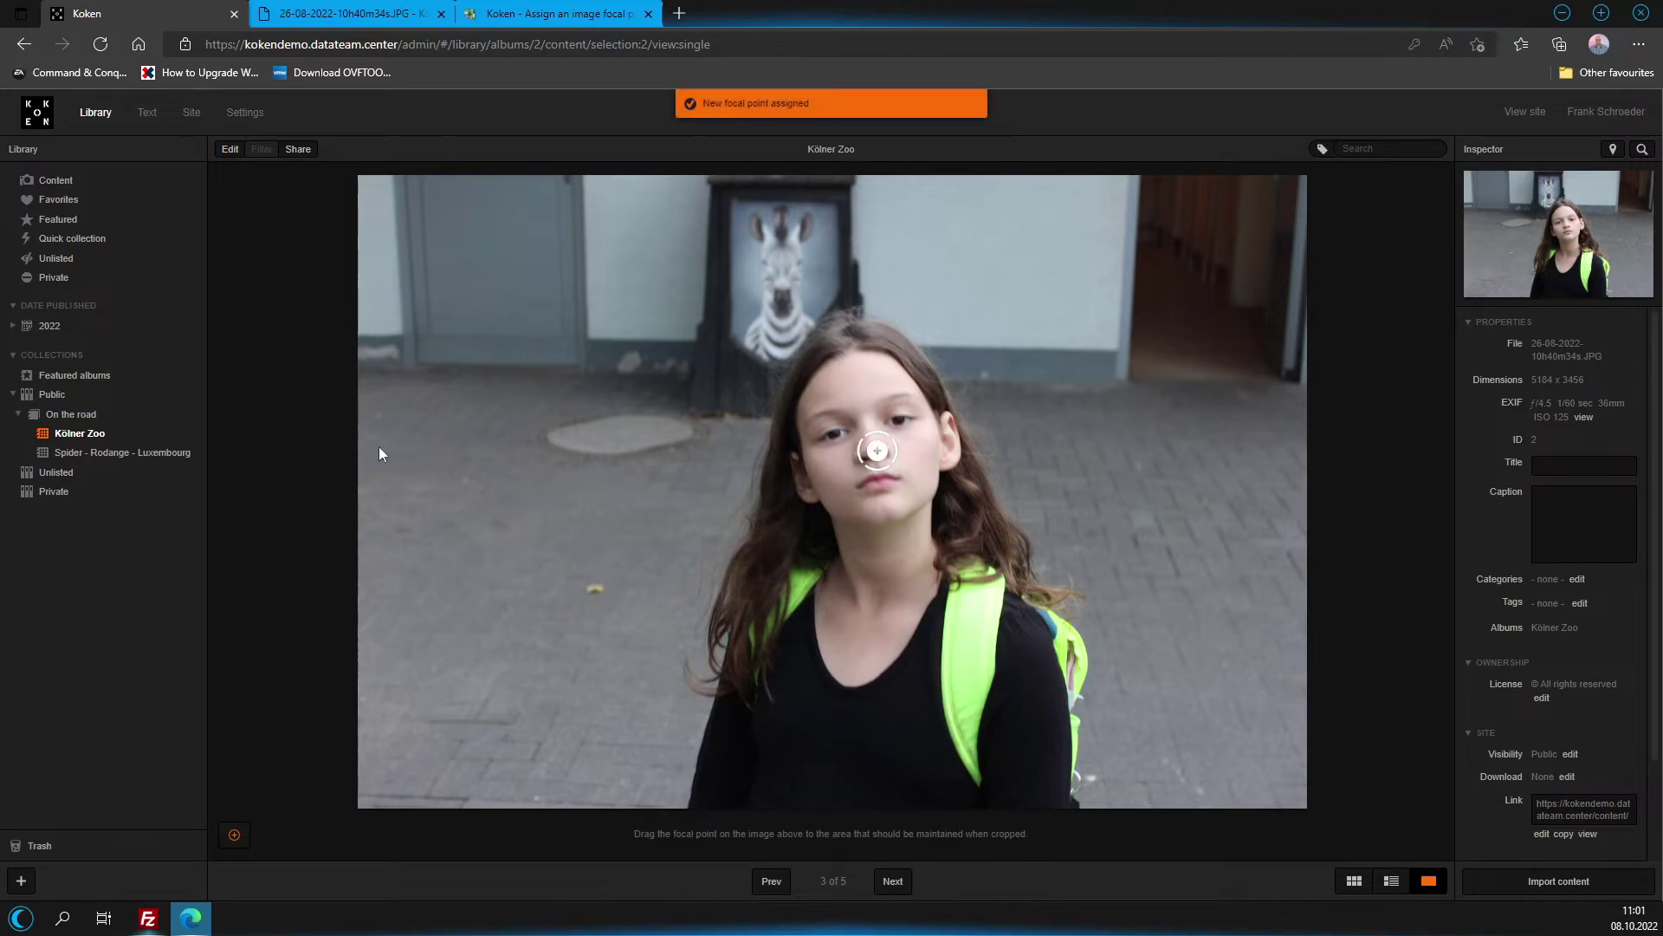
click(78, 435)
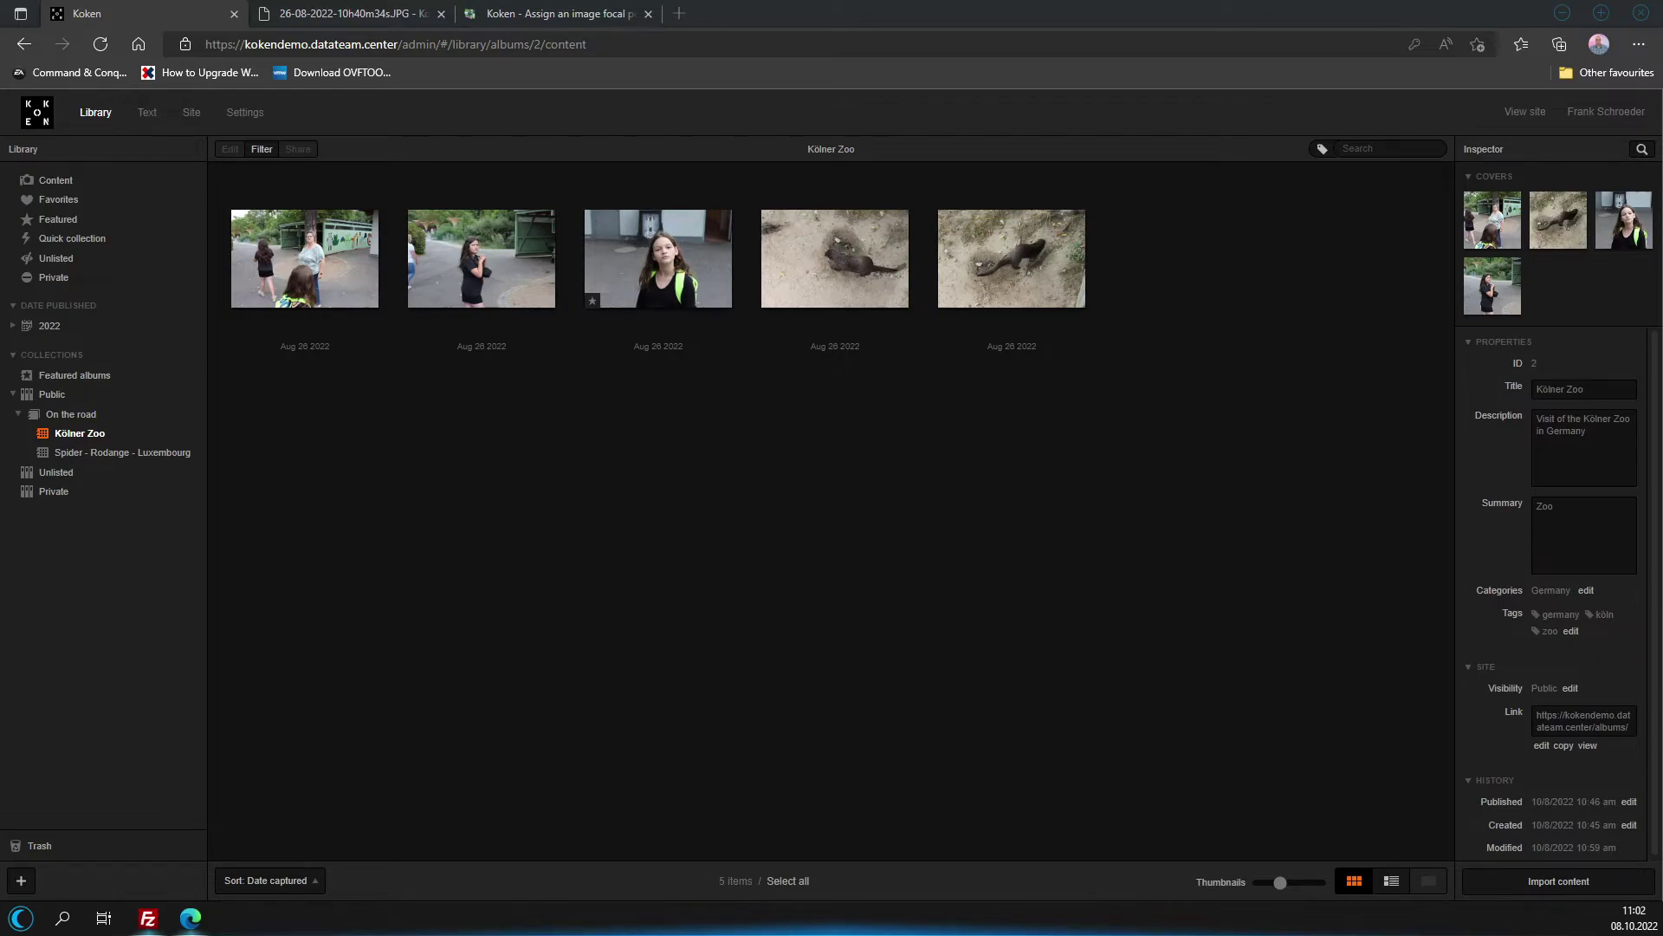
Review the options for importing content into the Kölner Zoo album without importing through the dialog.
drag(462, 520, 547, 538)
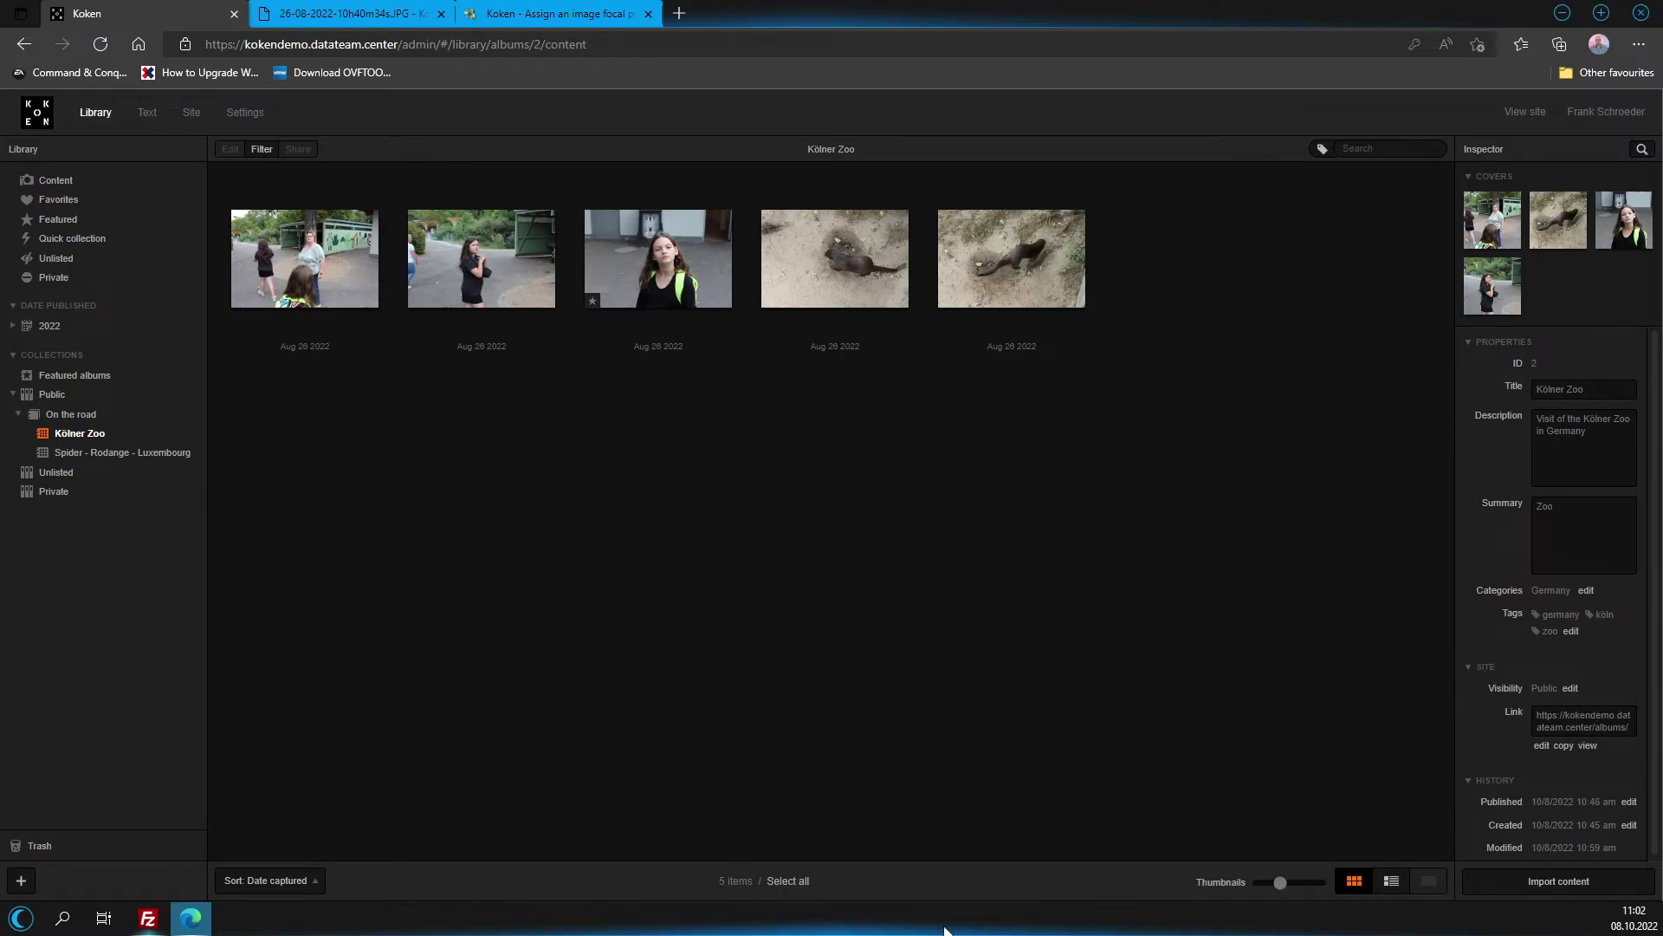
click(1593, 885)
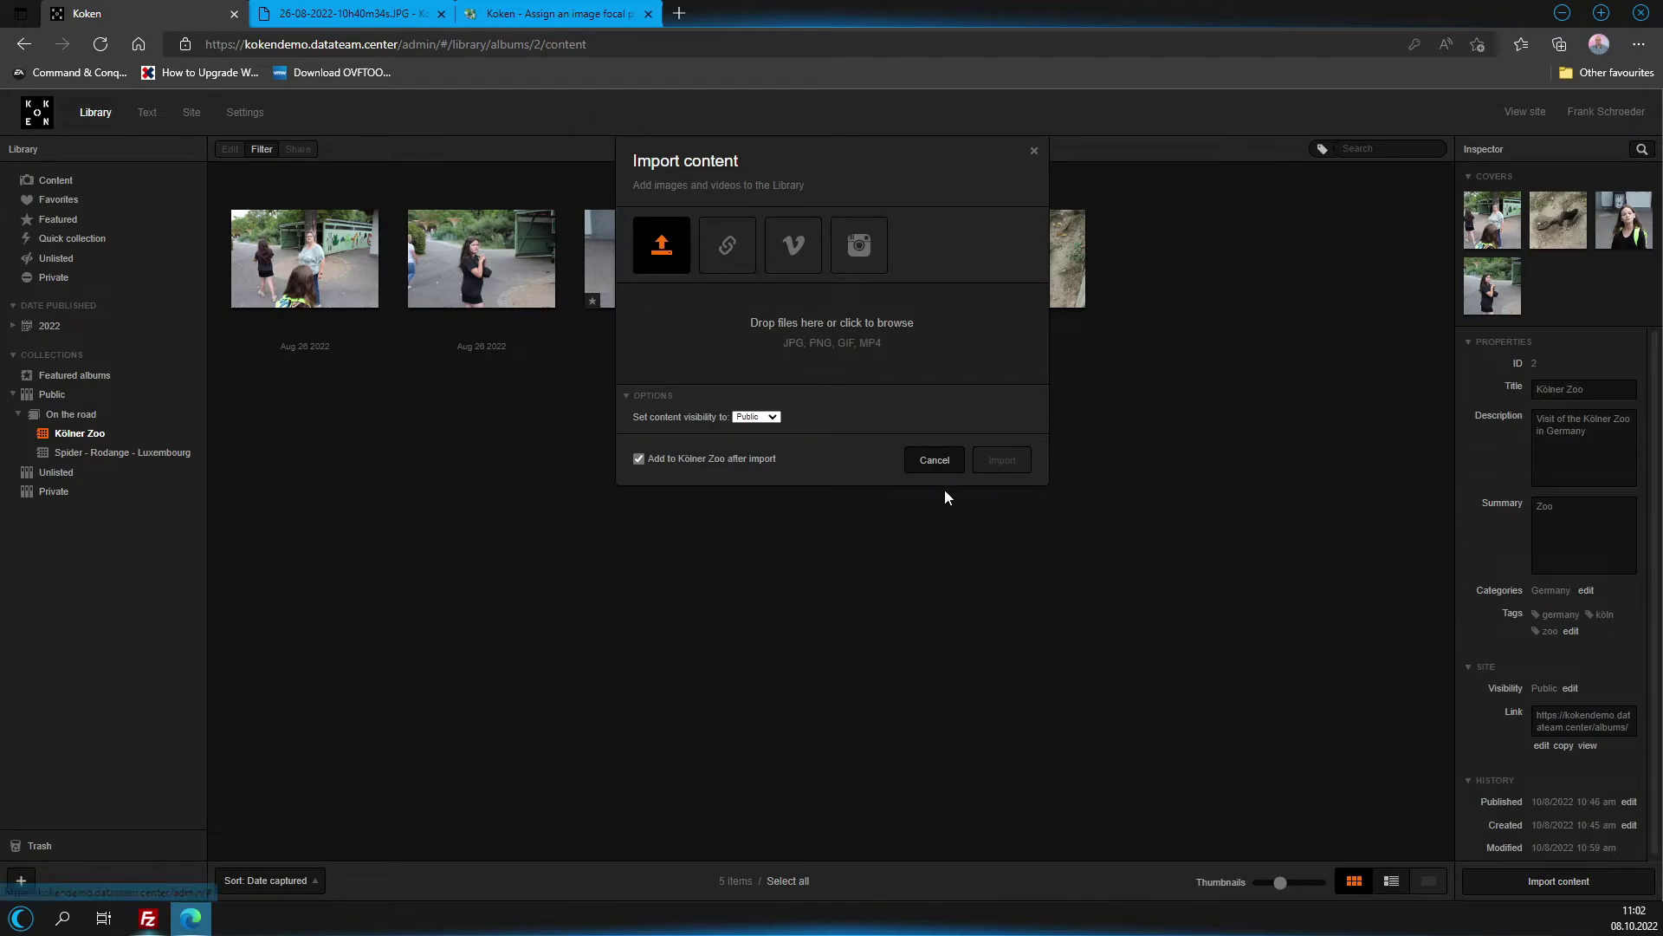
click(889, 361)
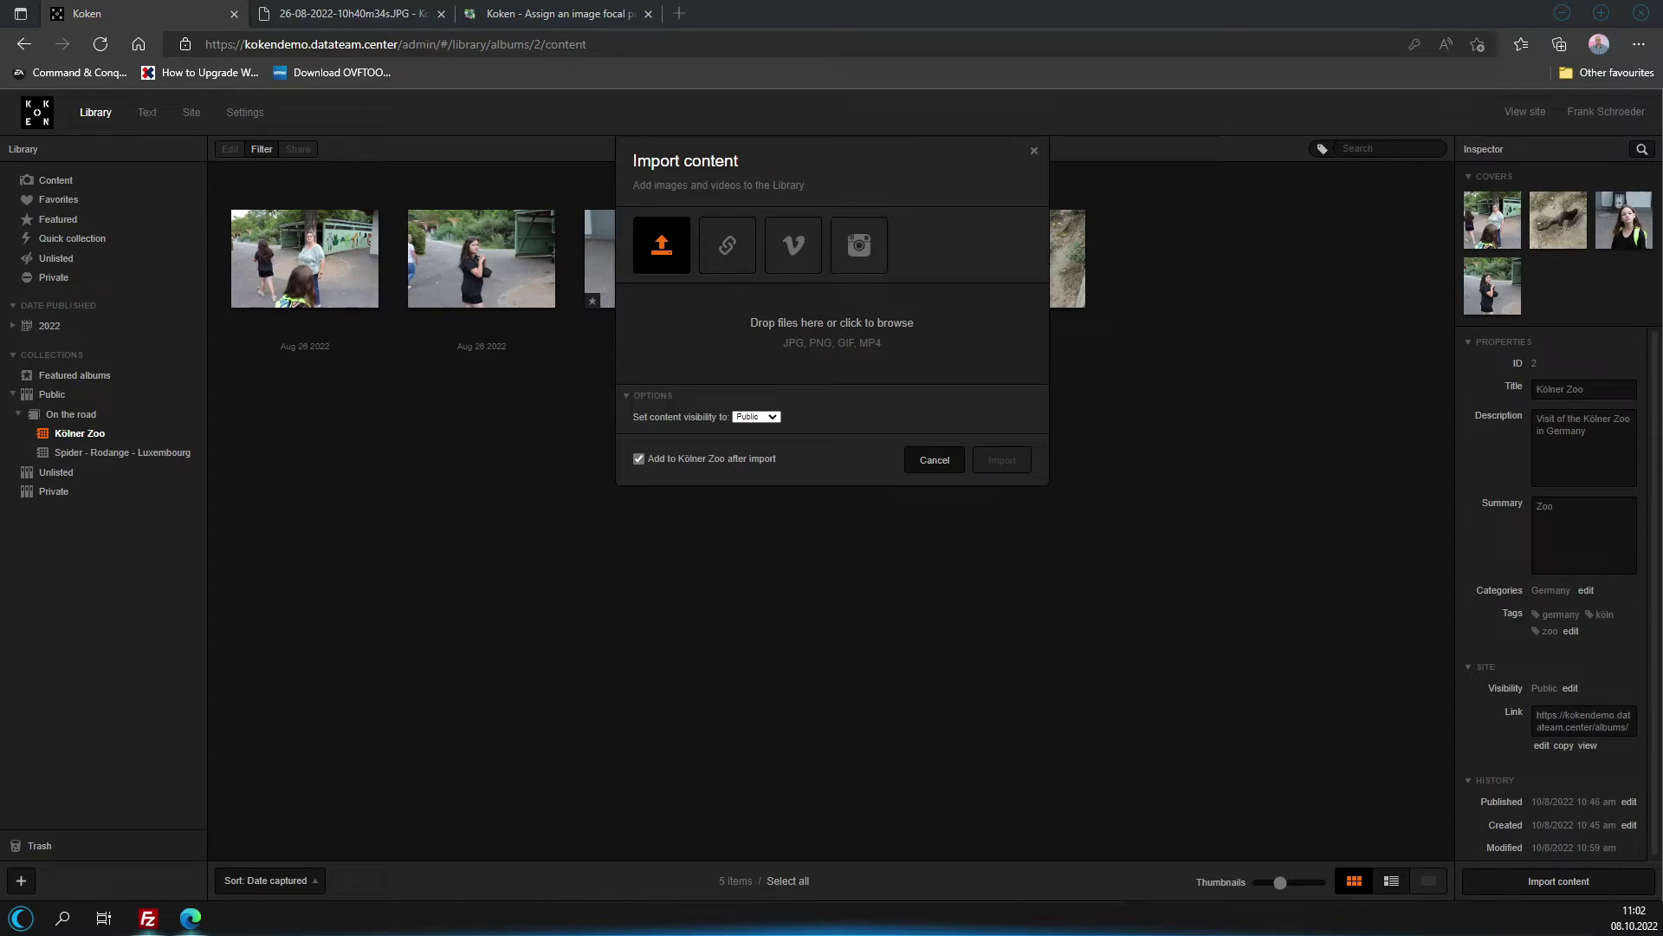
key(Escape)
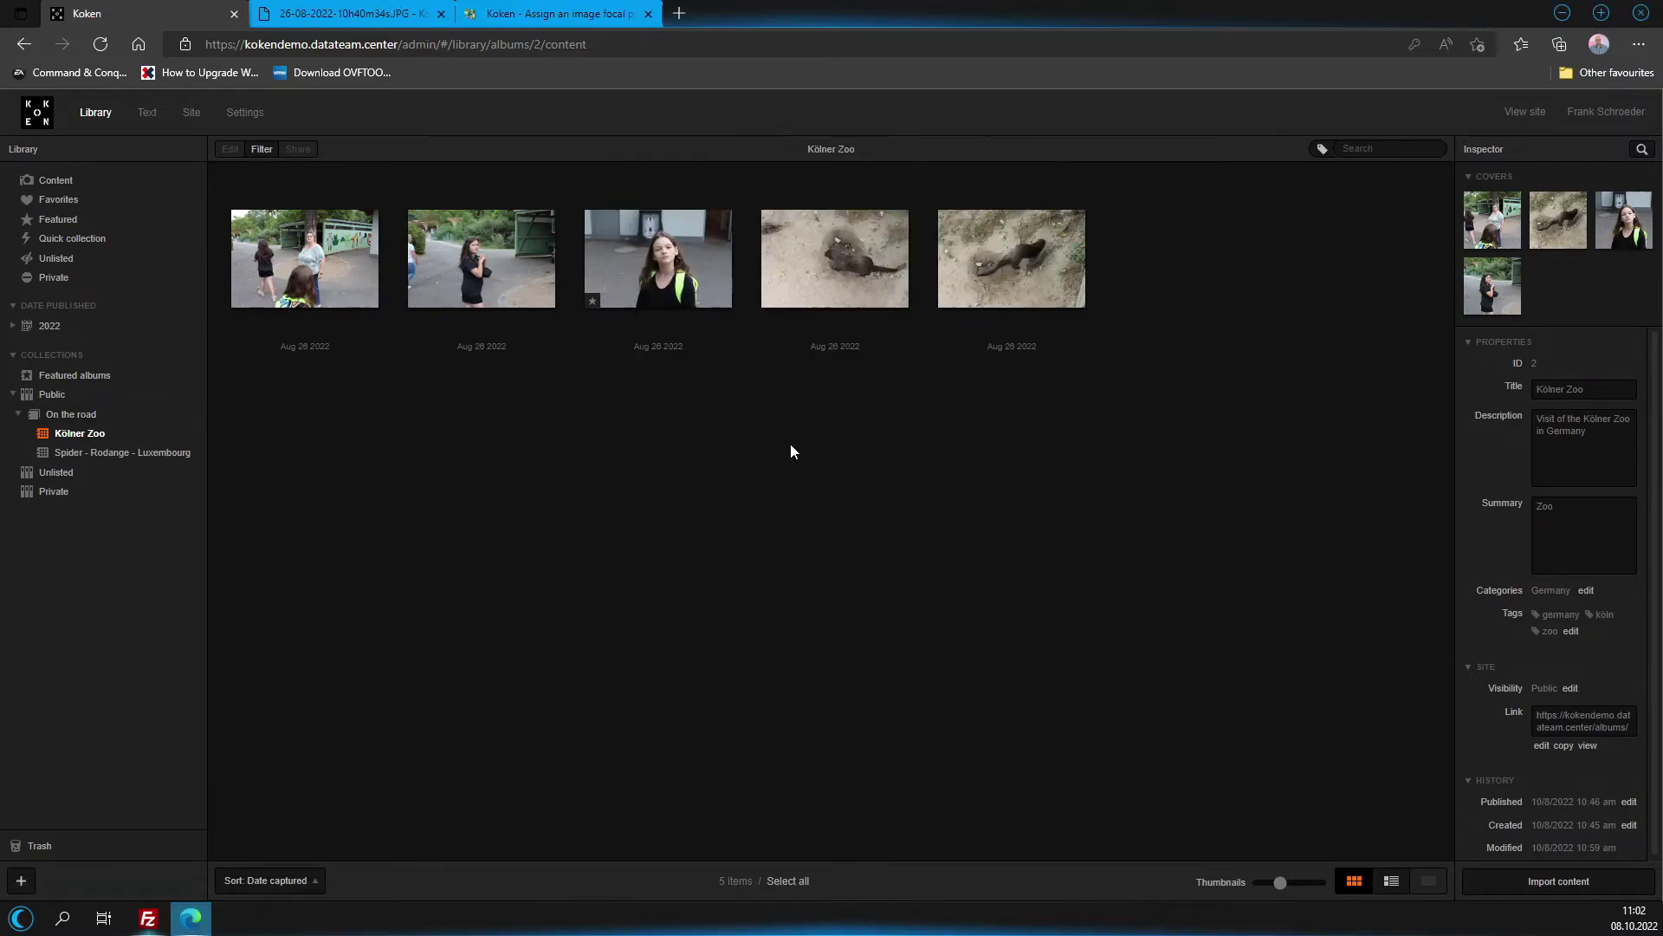
drag(637, 541, 669, 550)
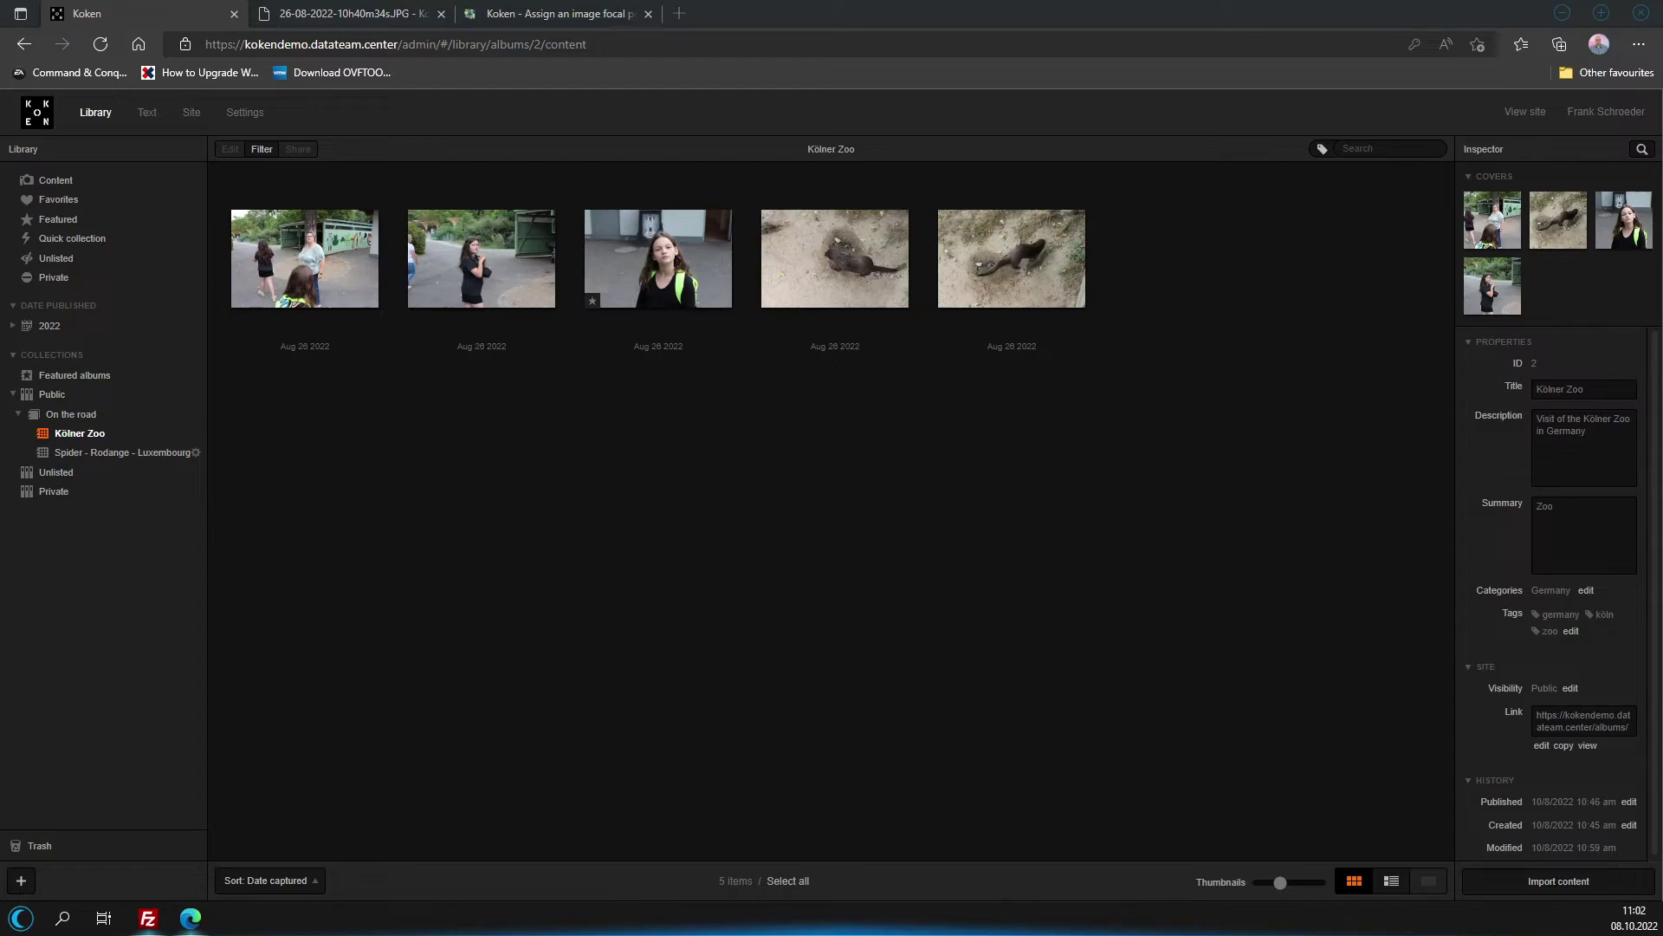
drag(218, 465, 750, 575)
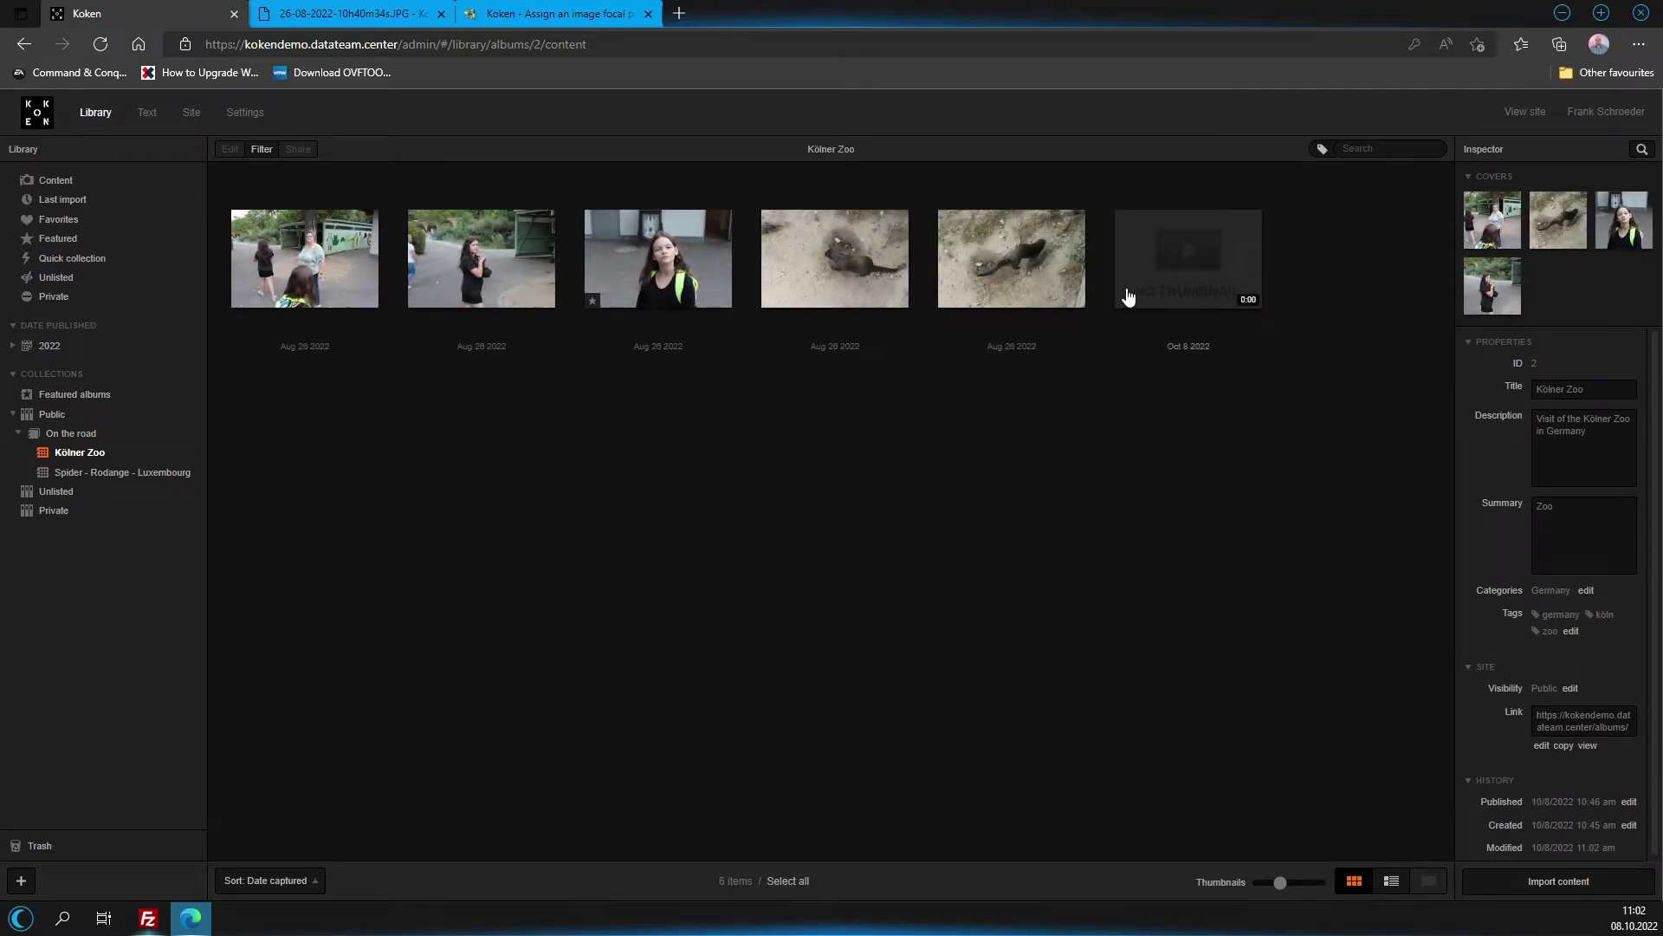
click(1206, 289)
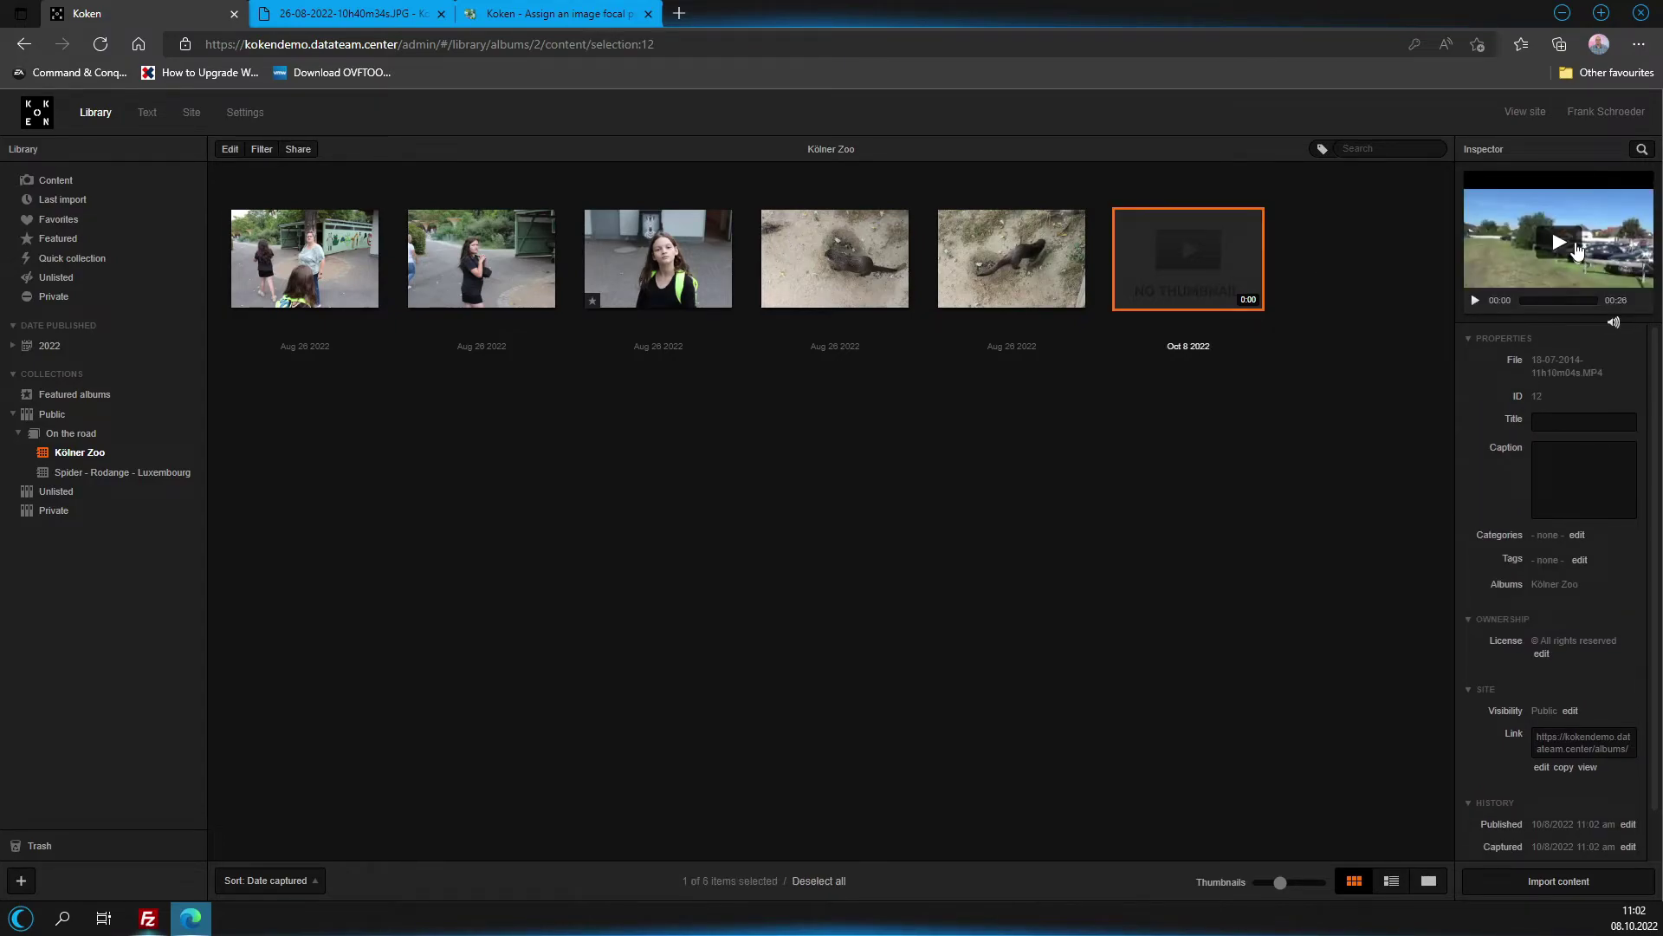
click(1563, 243)
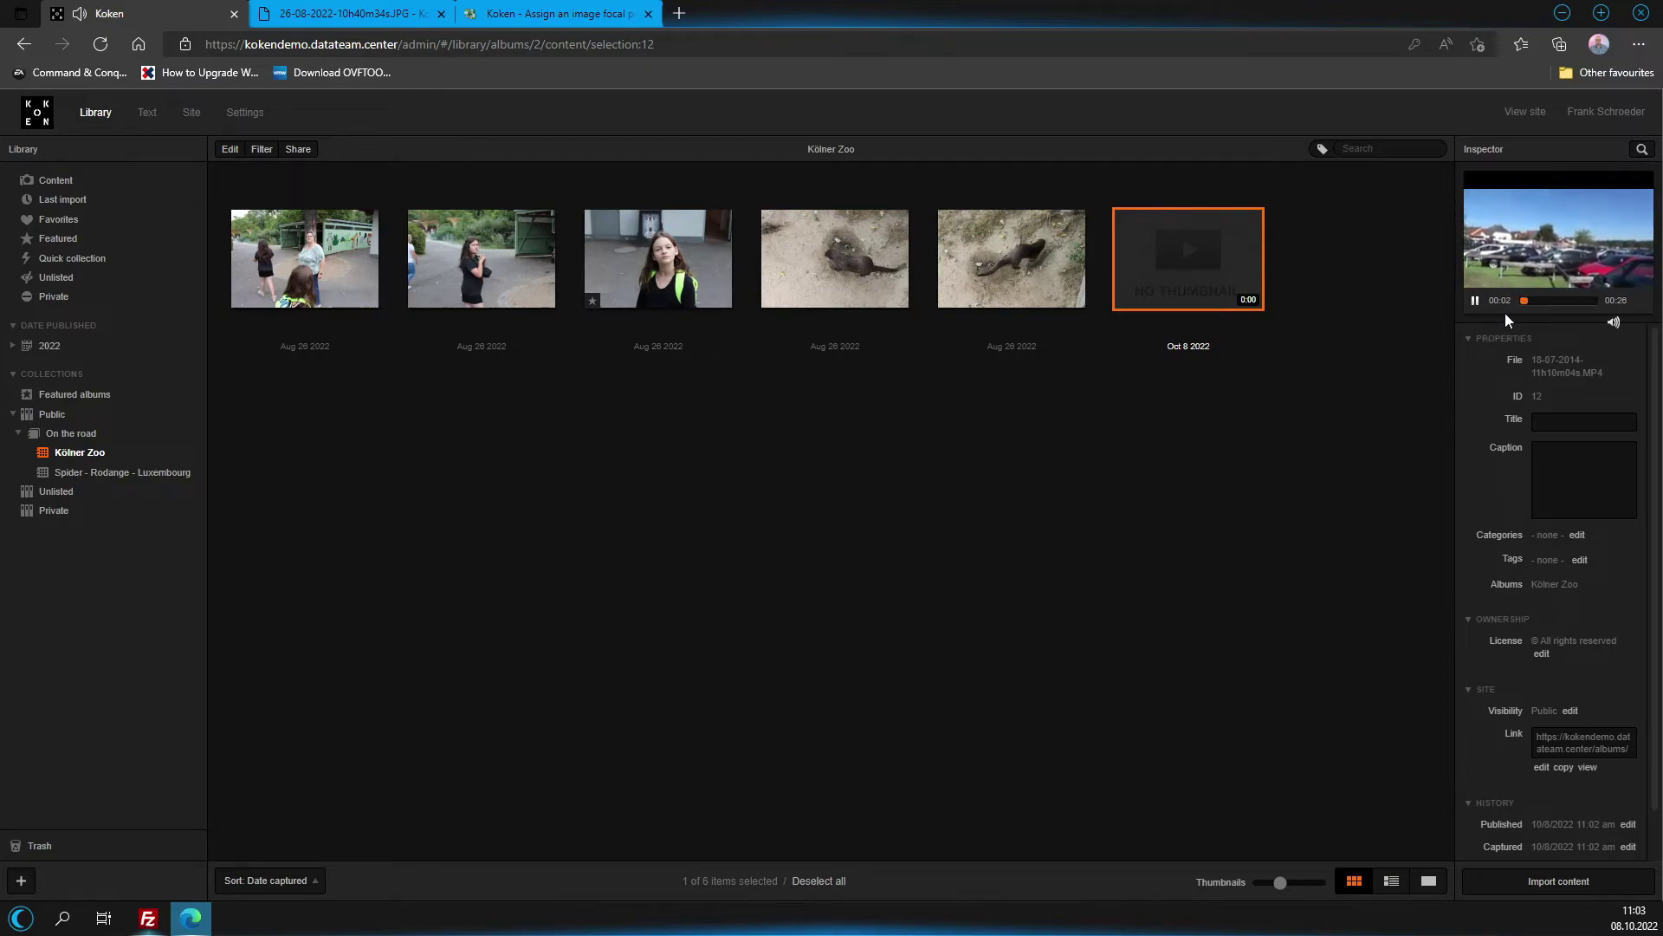
click(1475, 301)
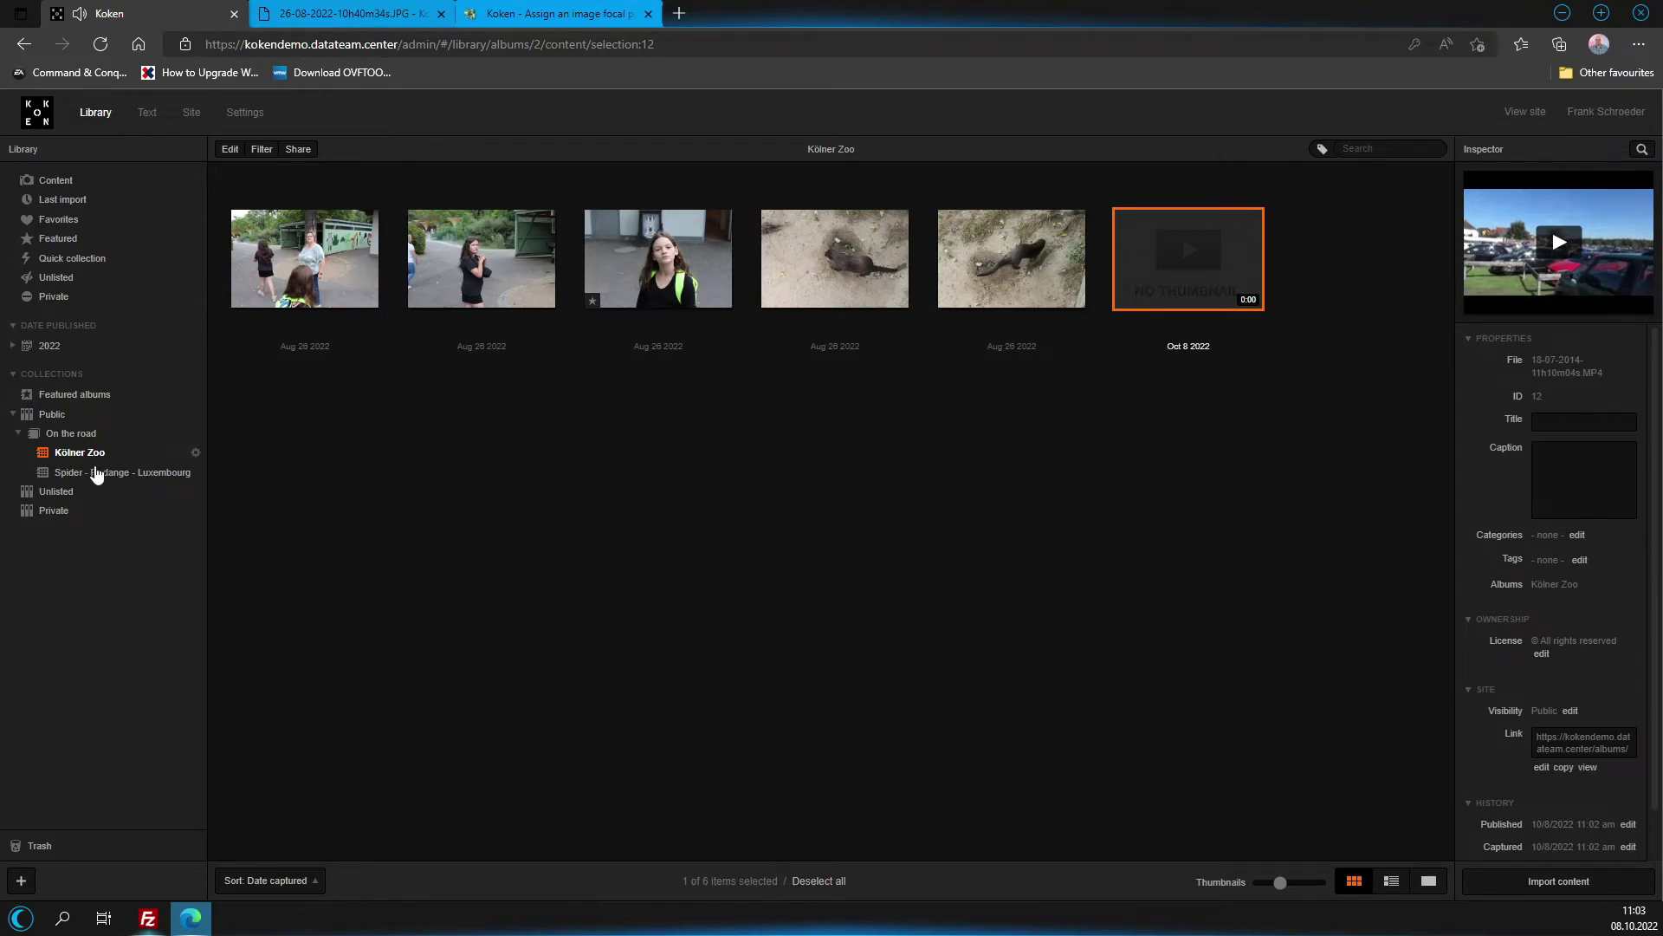
click(549, 13)
click(315, 7)
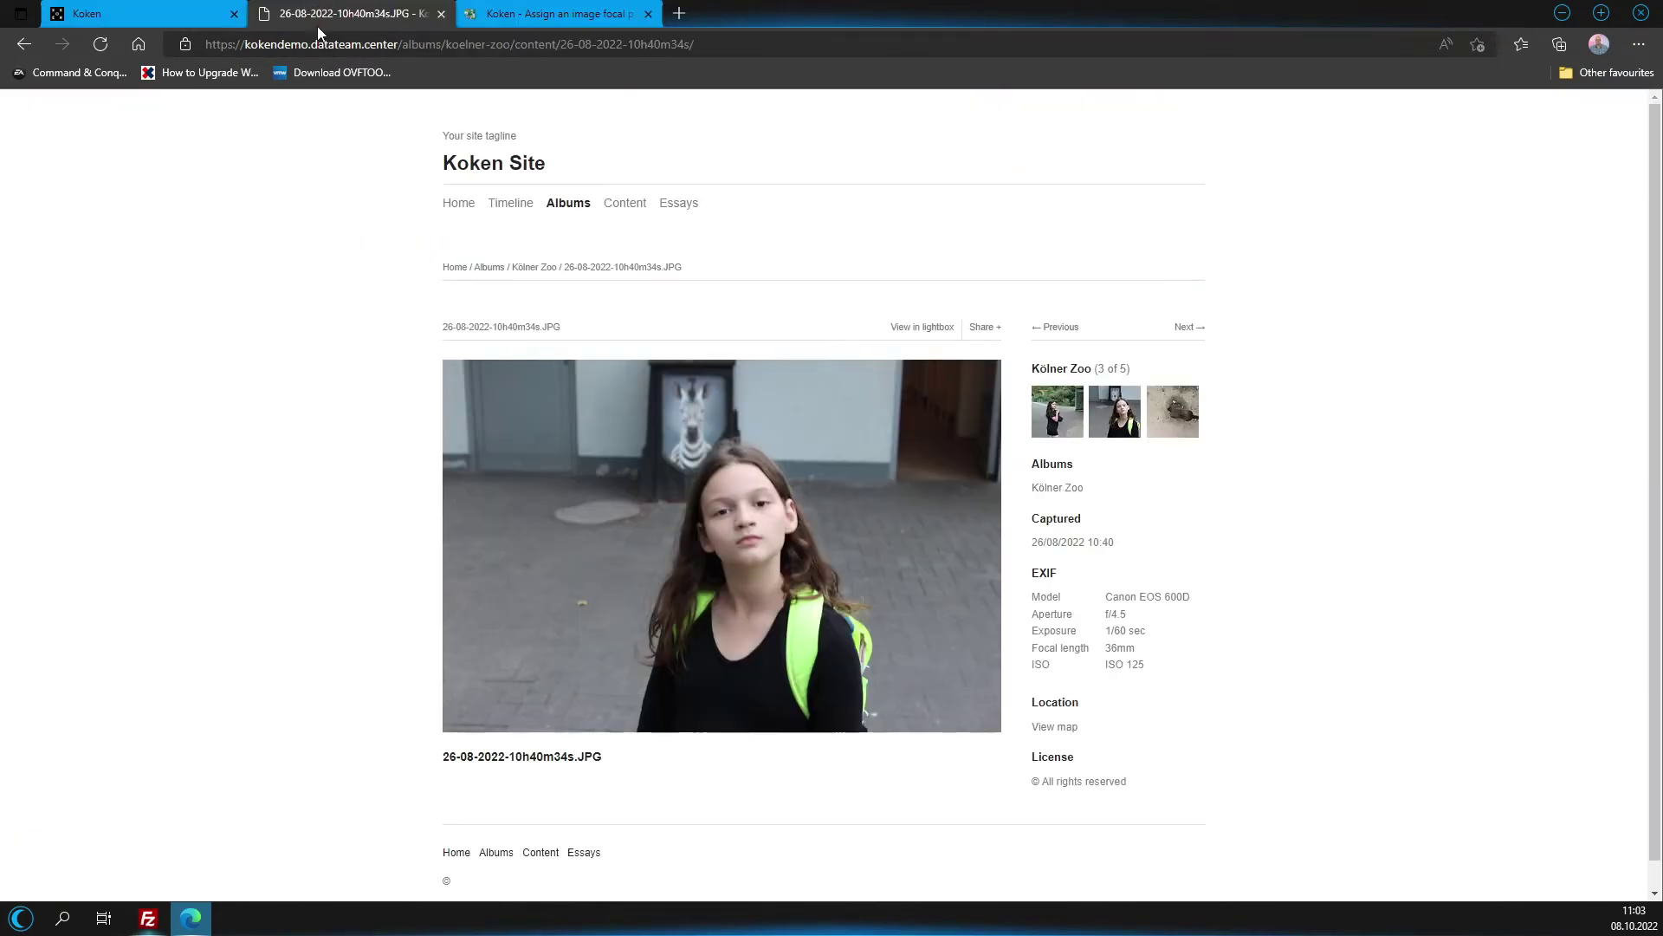
click(531, 268)
scroll(531, 270, down, 2)
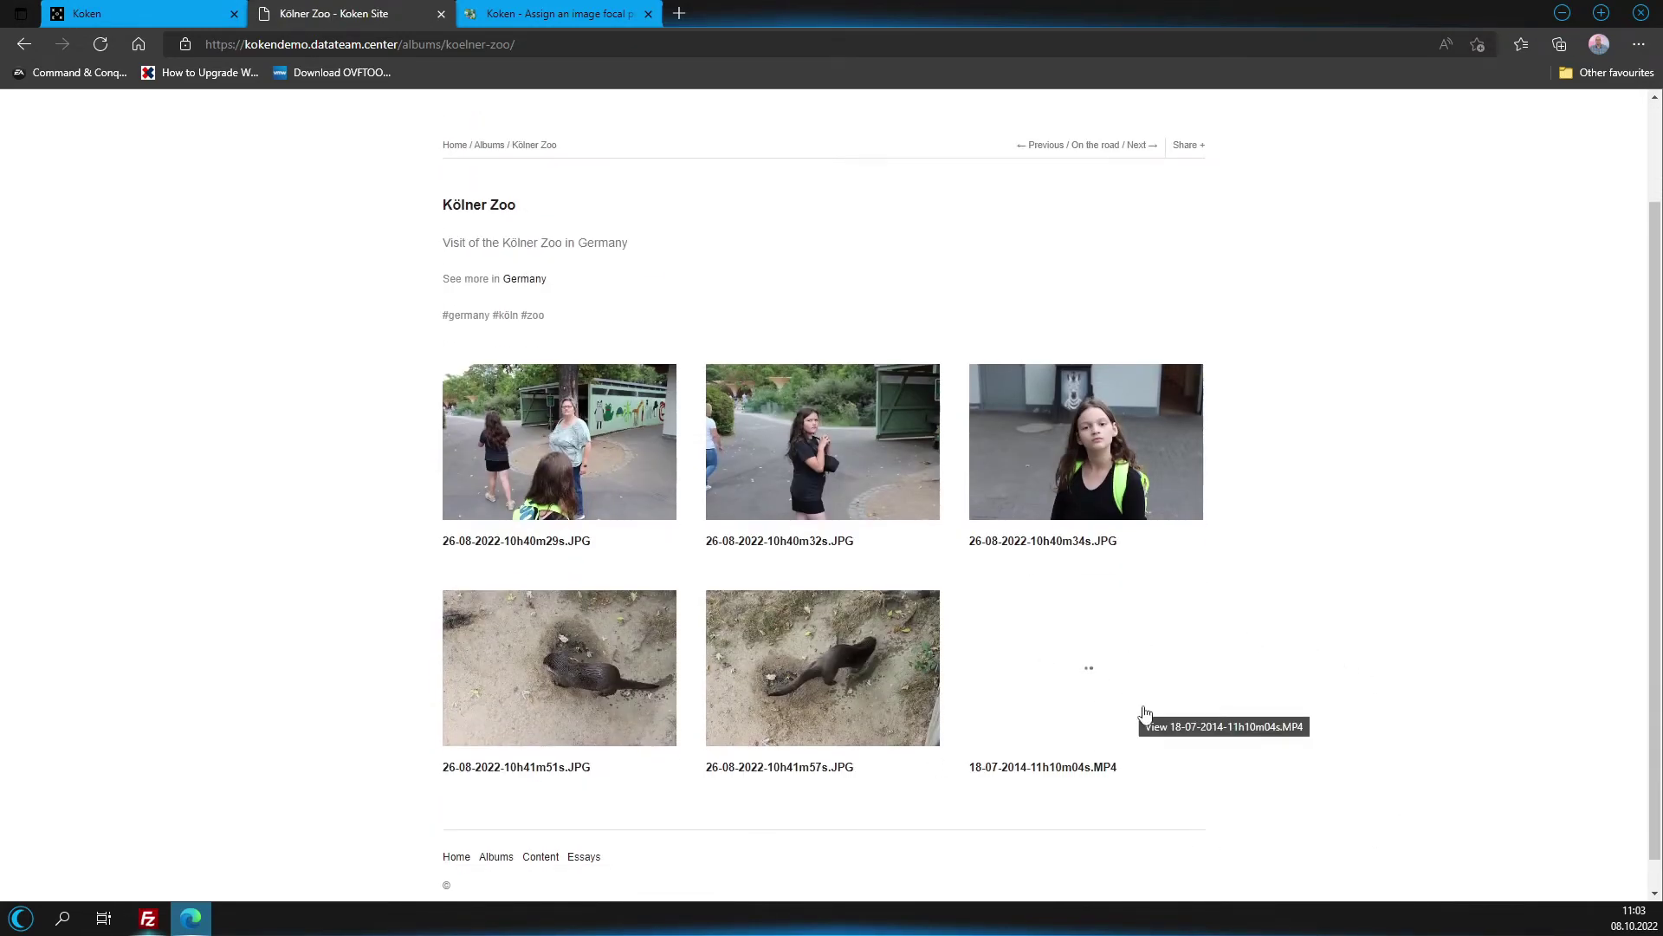
click(1099, 687)
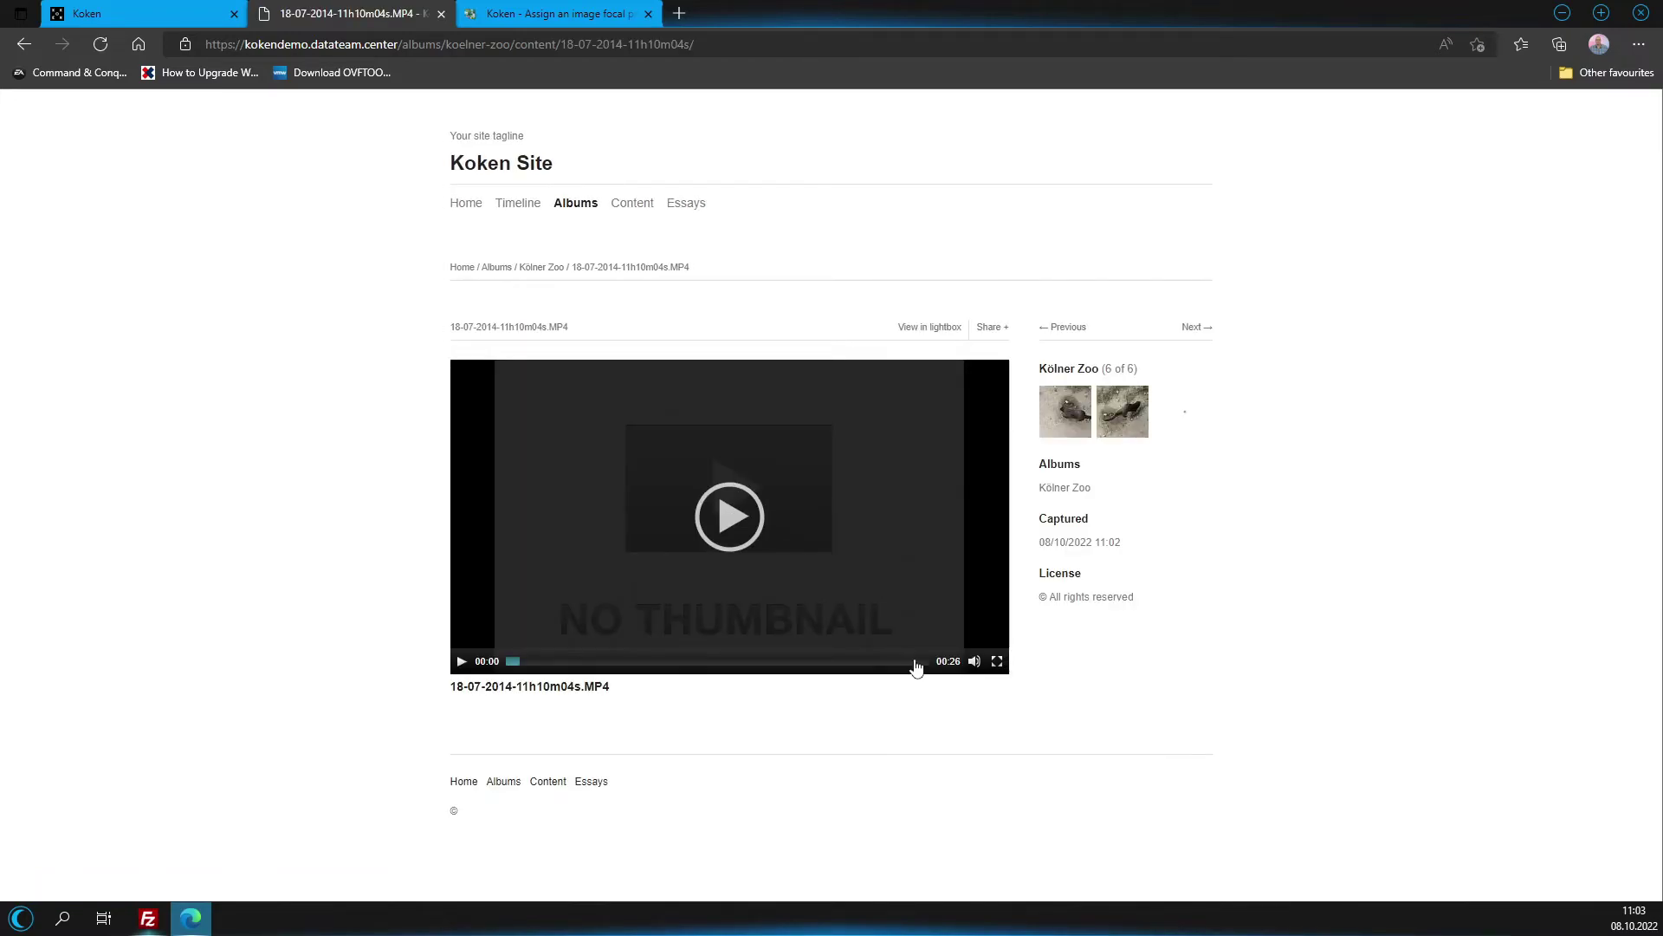
click(733, 531)
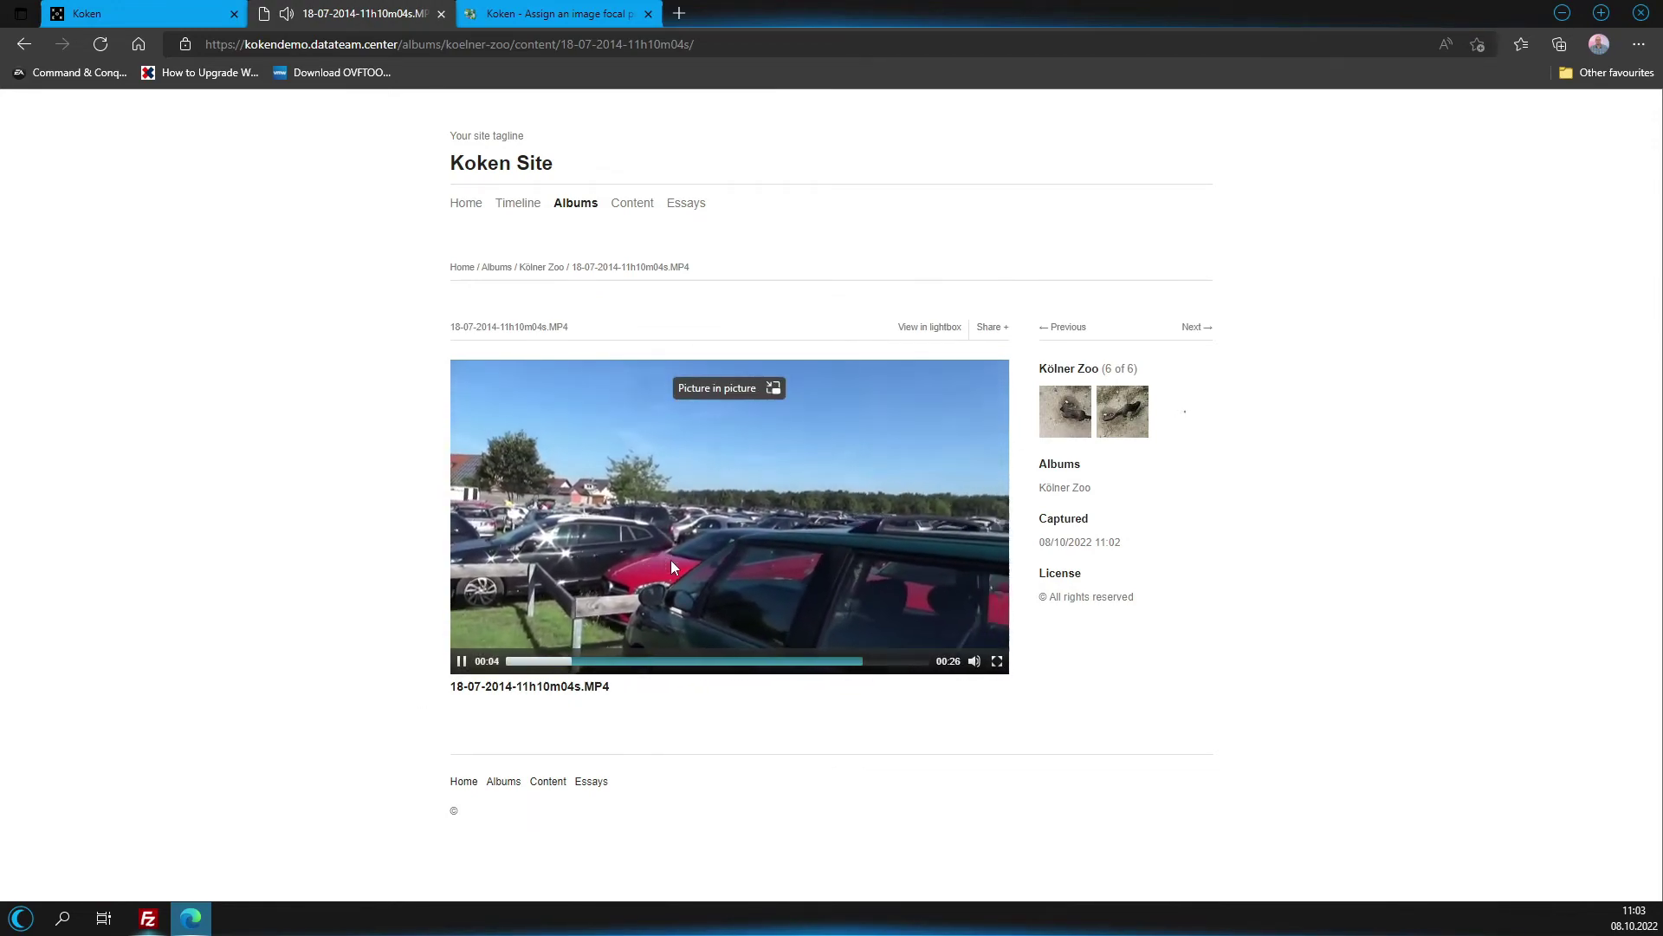
click(712, 502)
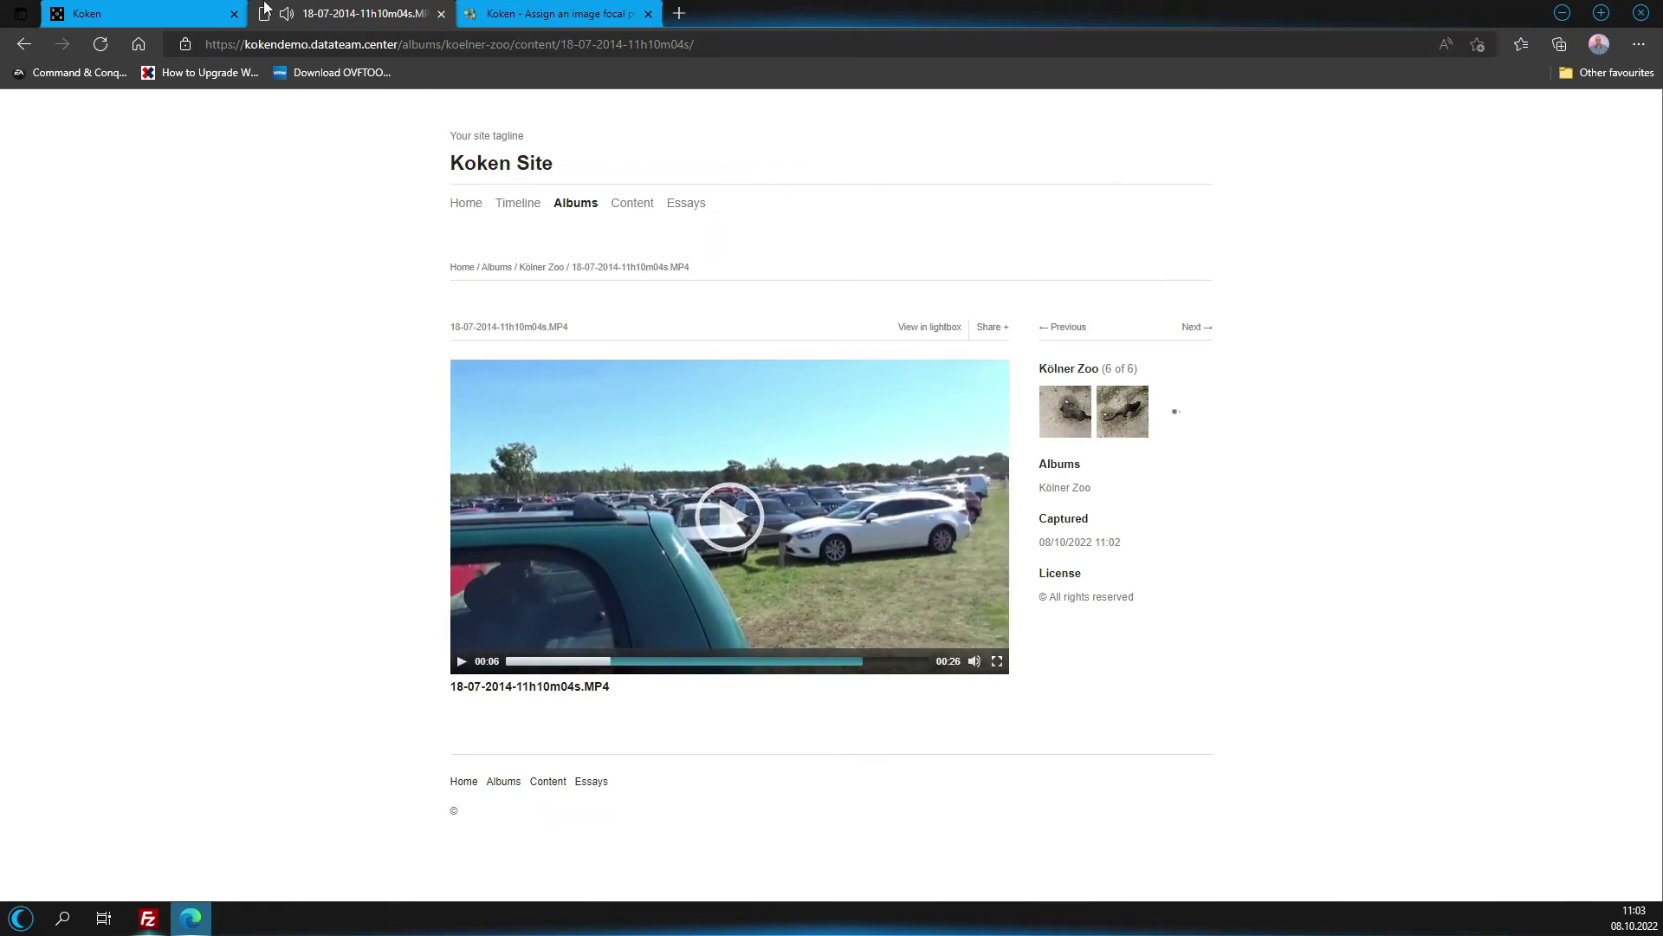
Return to the Koken library and inspect the video's properties and available editing actions.
click(137, 12)
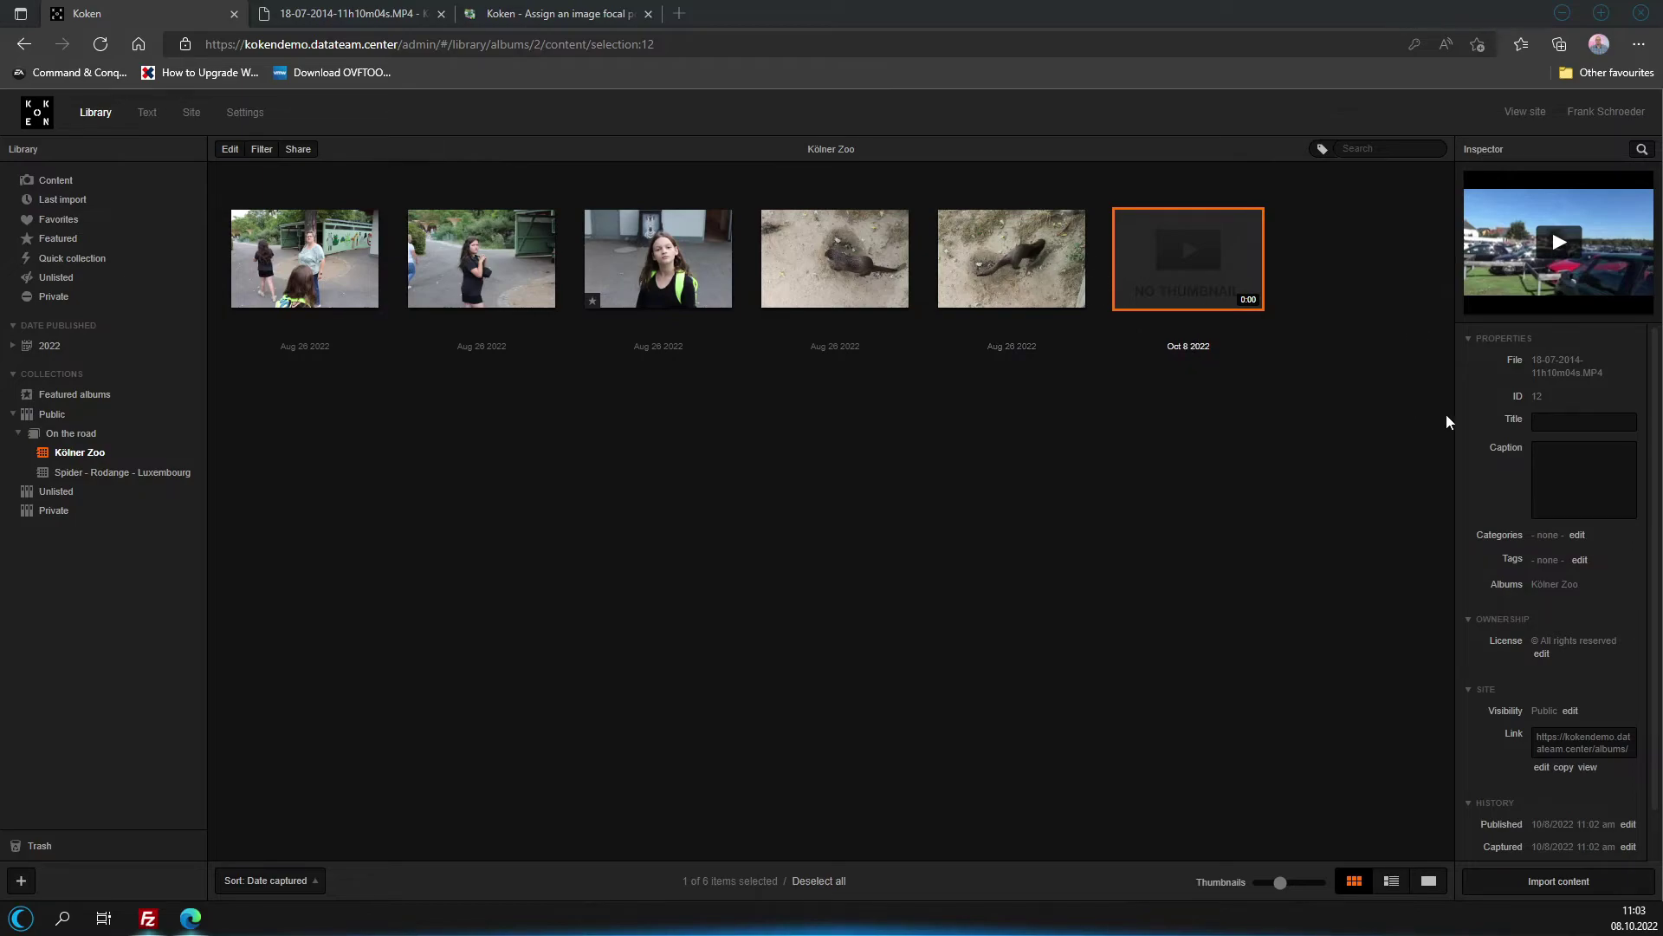
click(1577, 423)
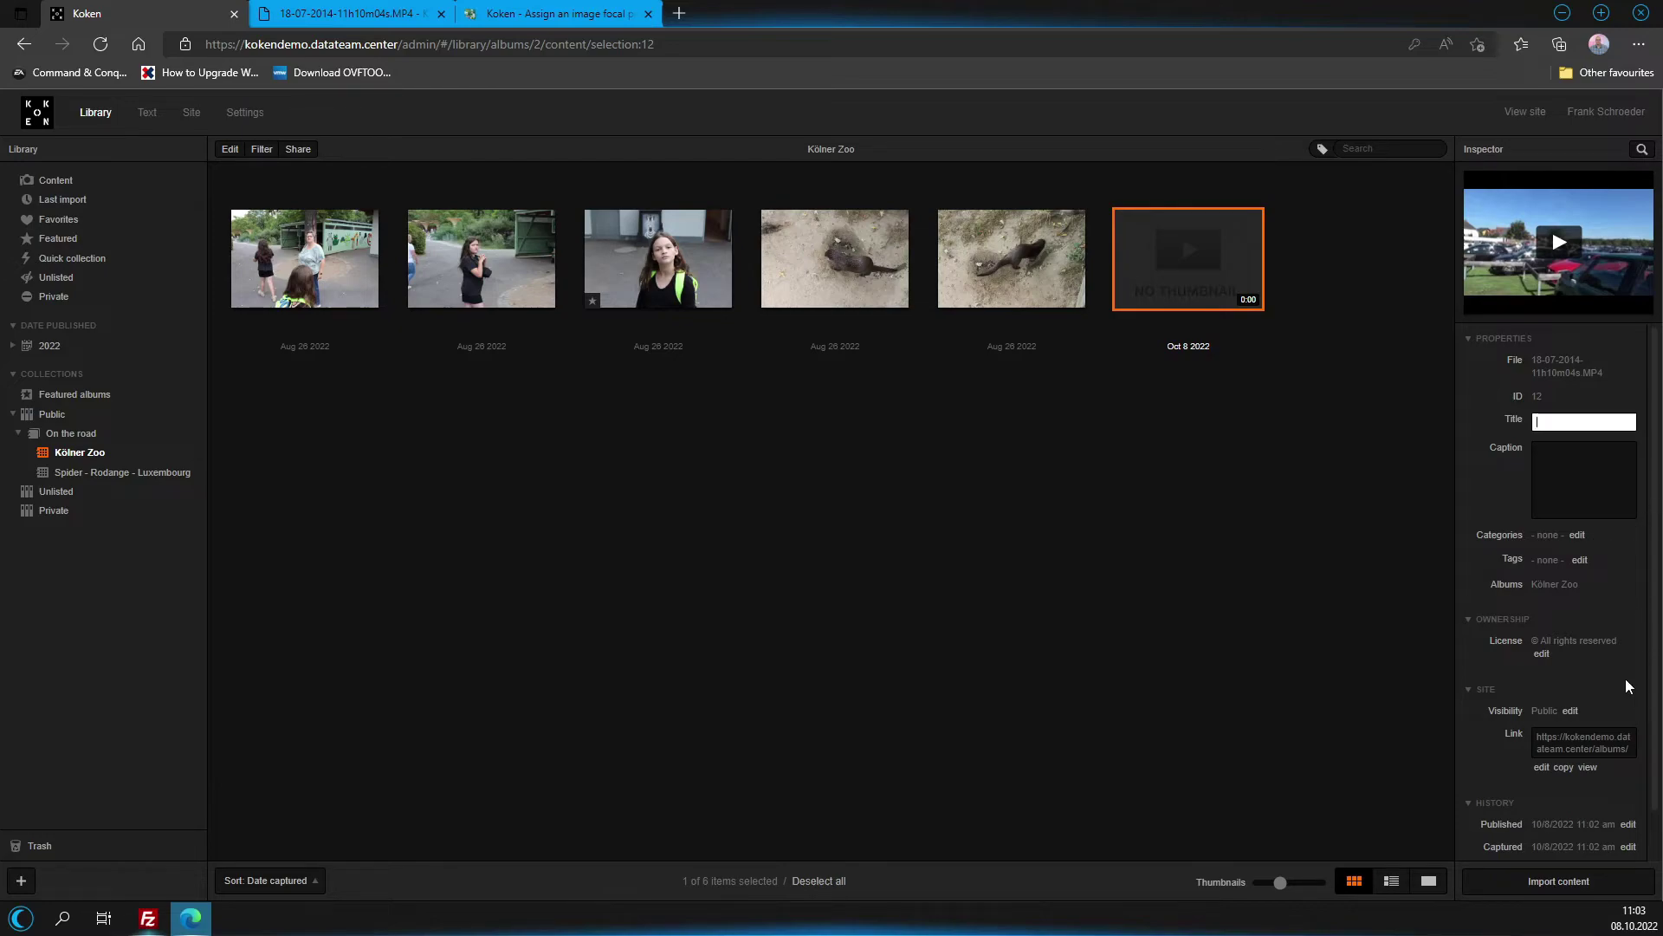
scroll(1512, 676, down, 1)
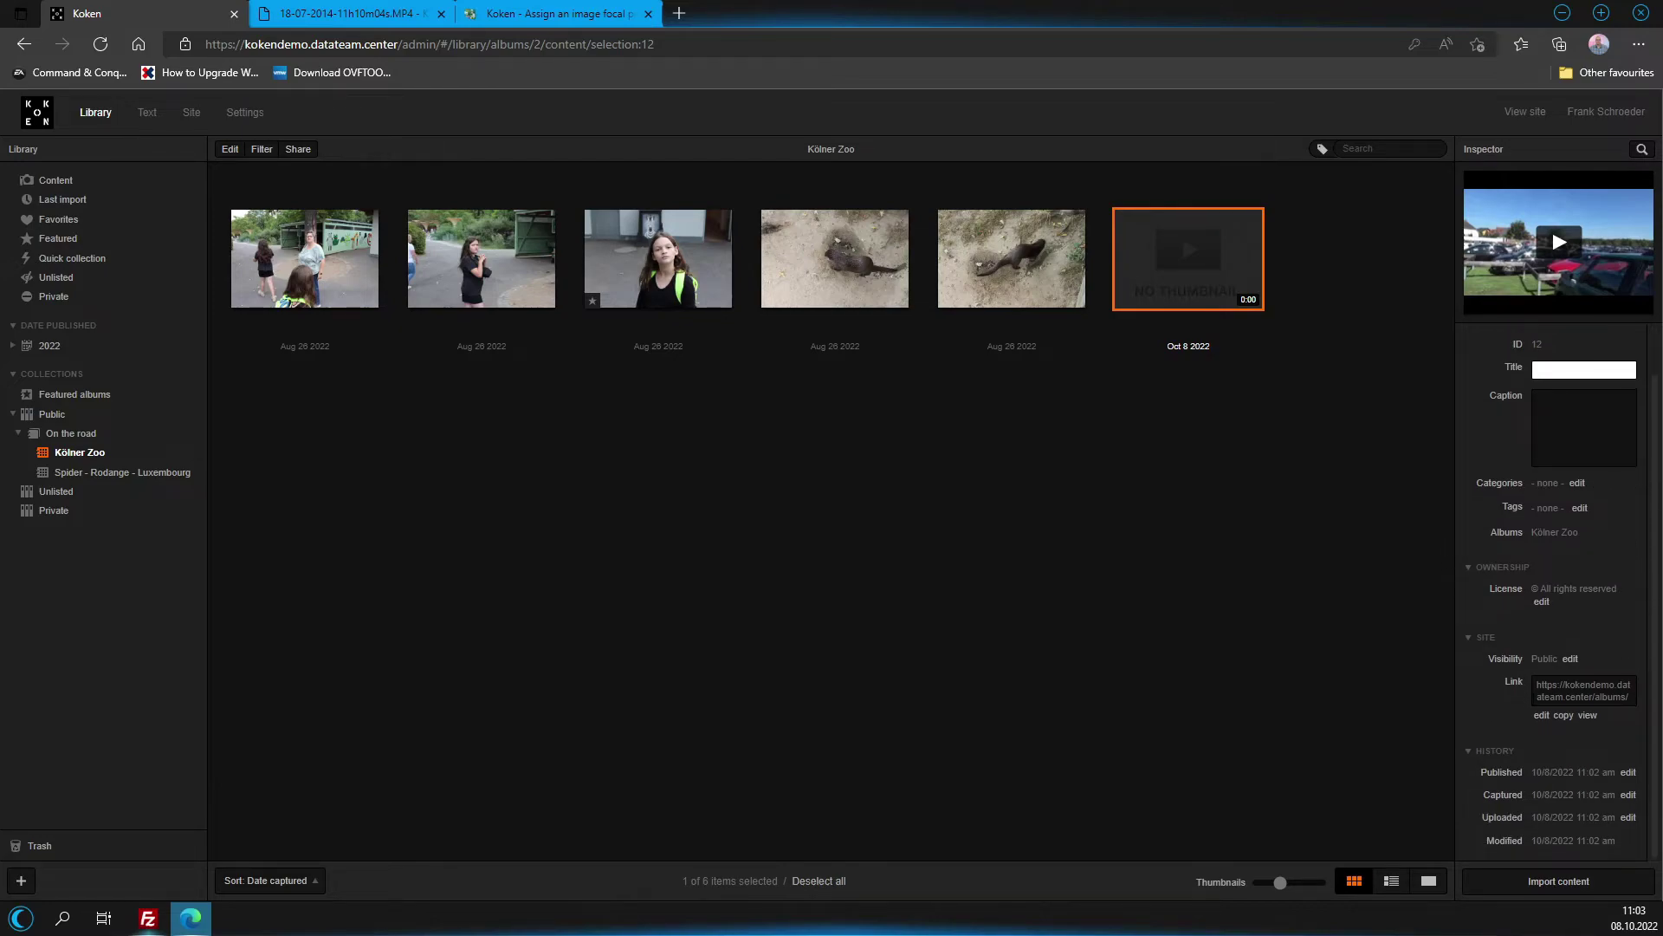
scroll(1472, 673, up, 1)
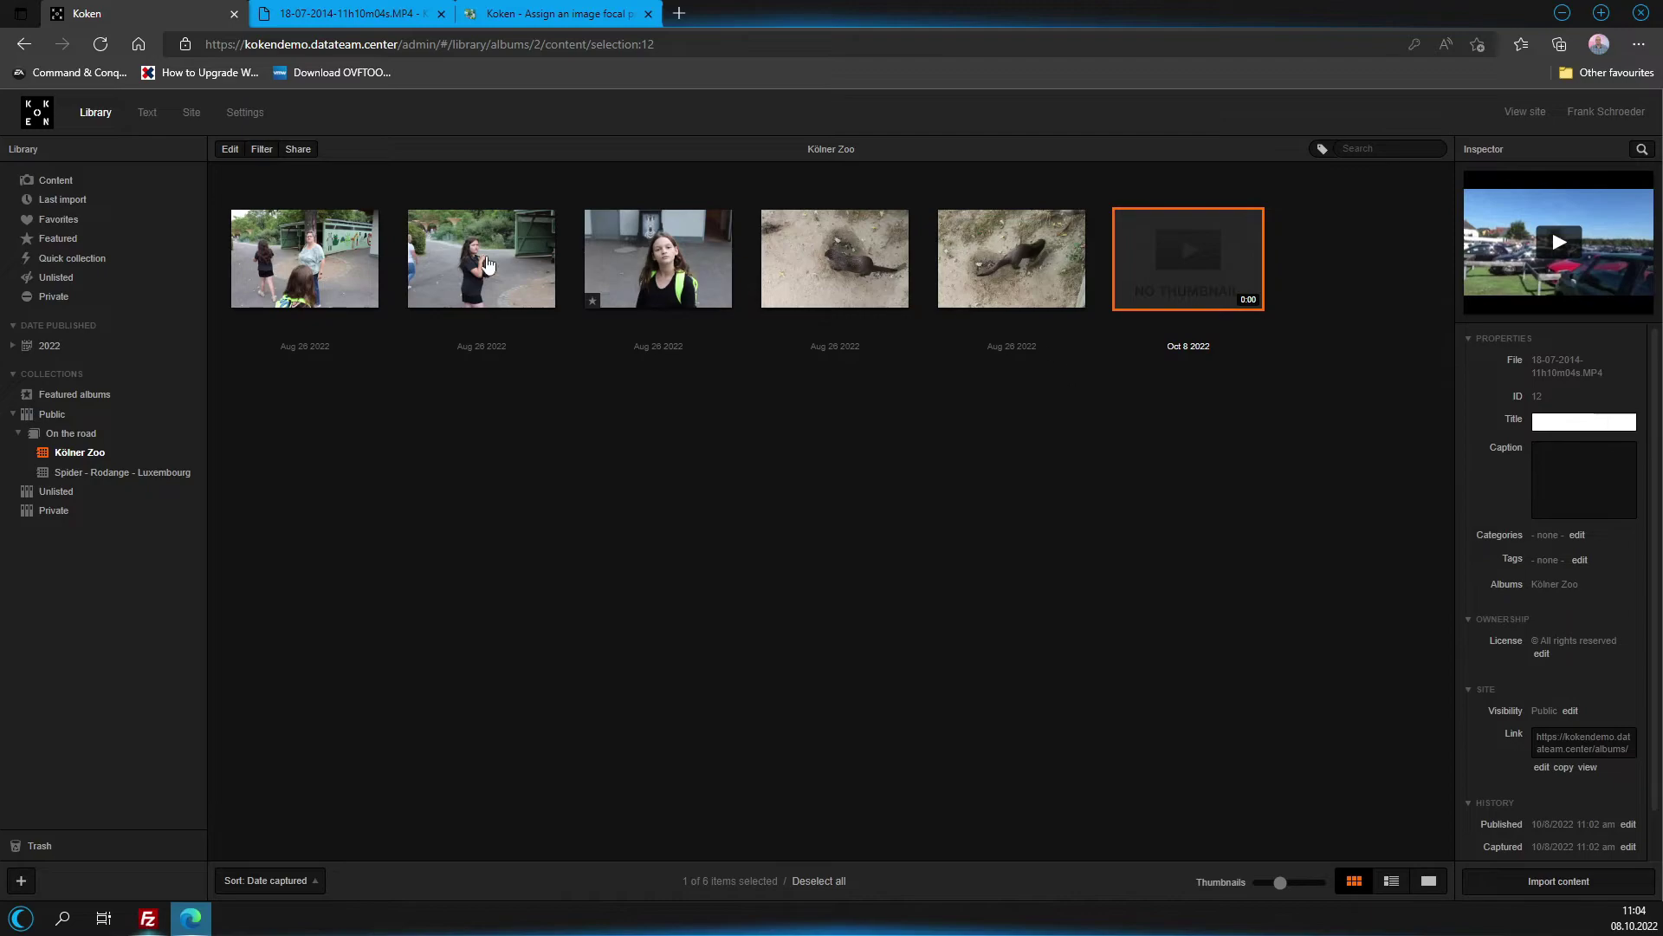
click(230, 154)
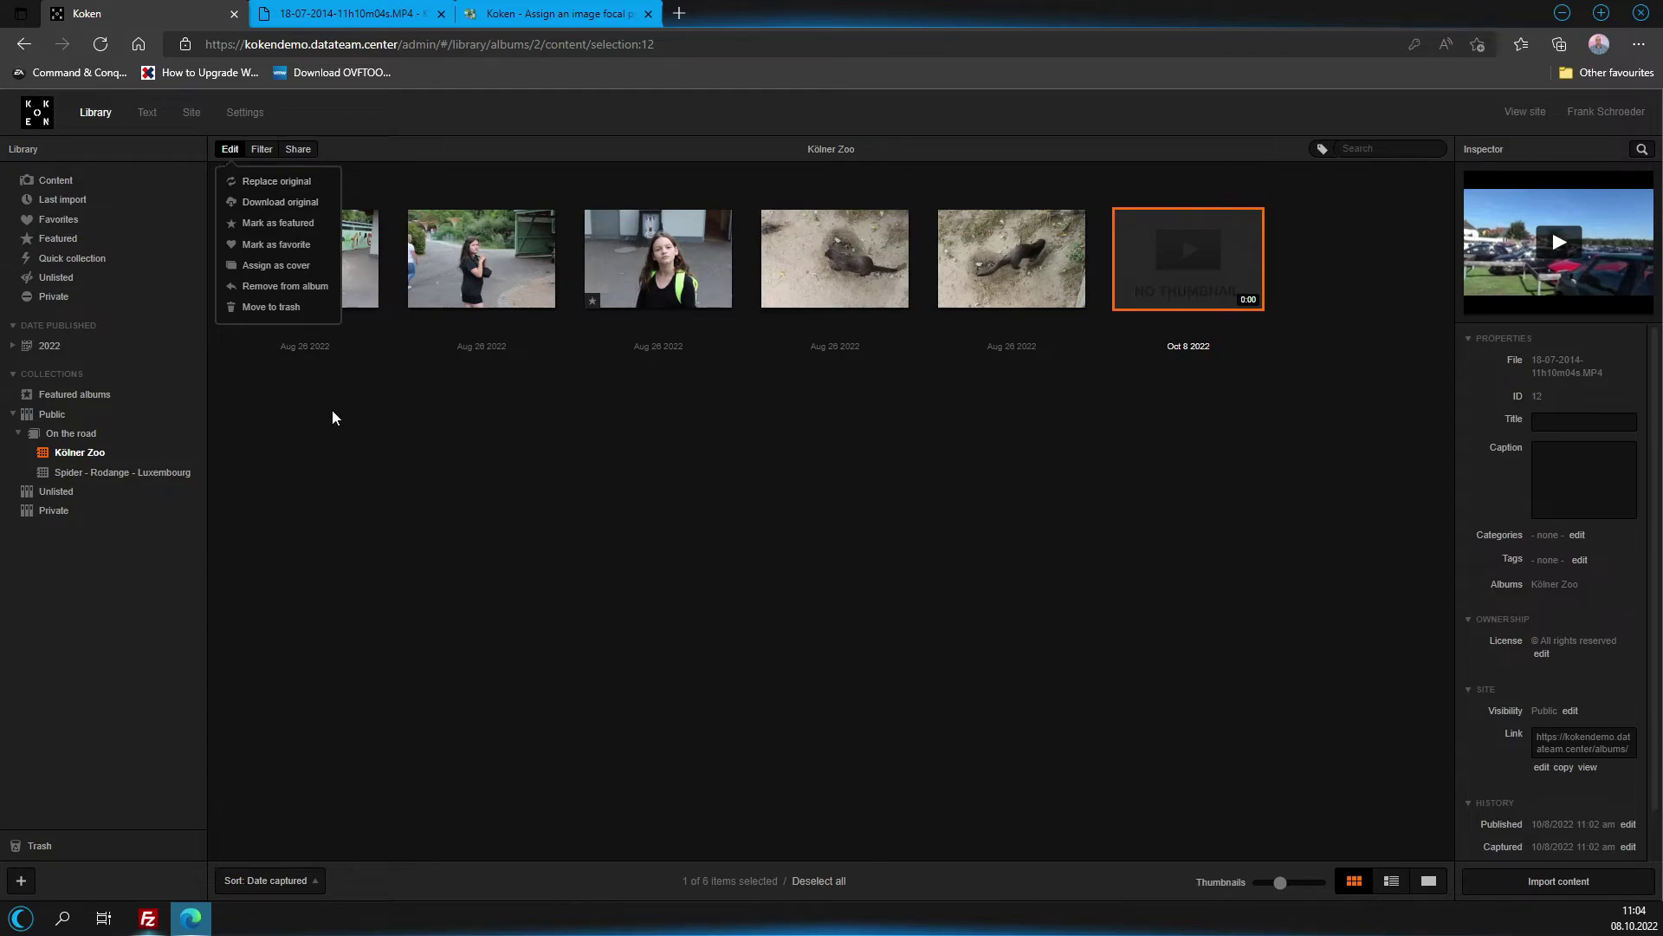
click(492, 677)
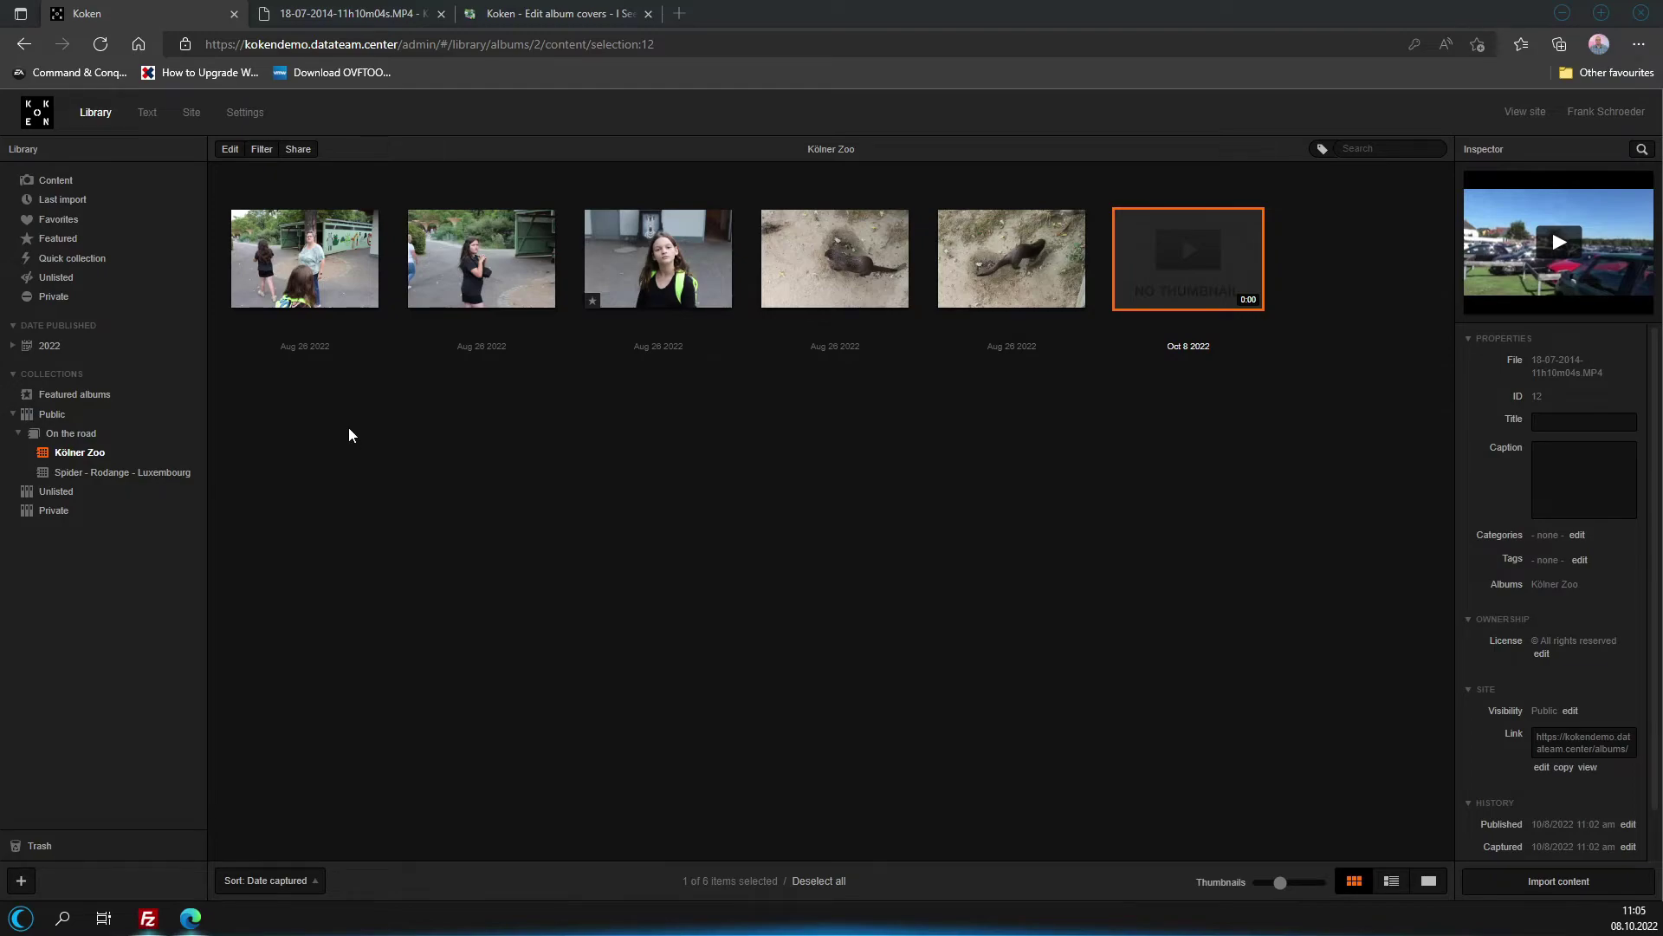
Try to assign the first three Kölner Zoo photos as album covers and check the album's available actions.
click(269, 227)
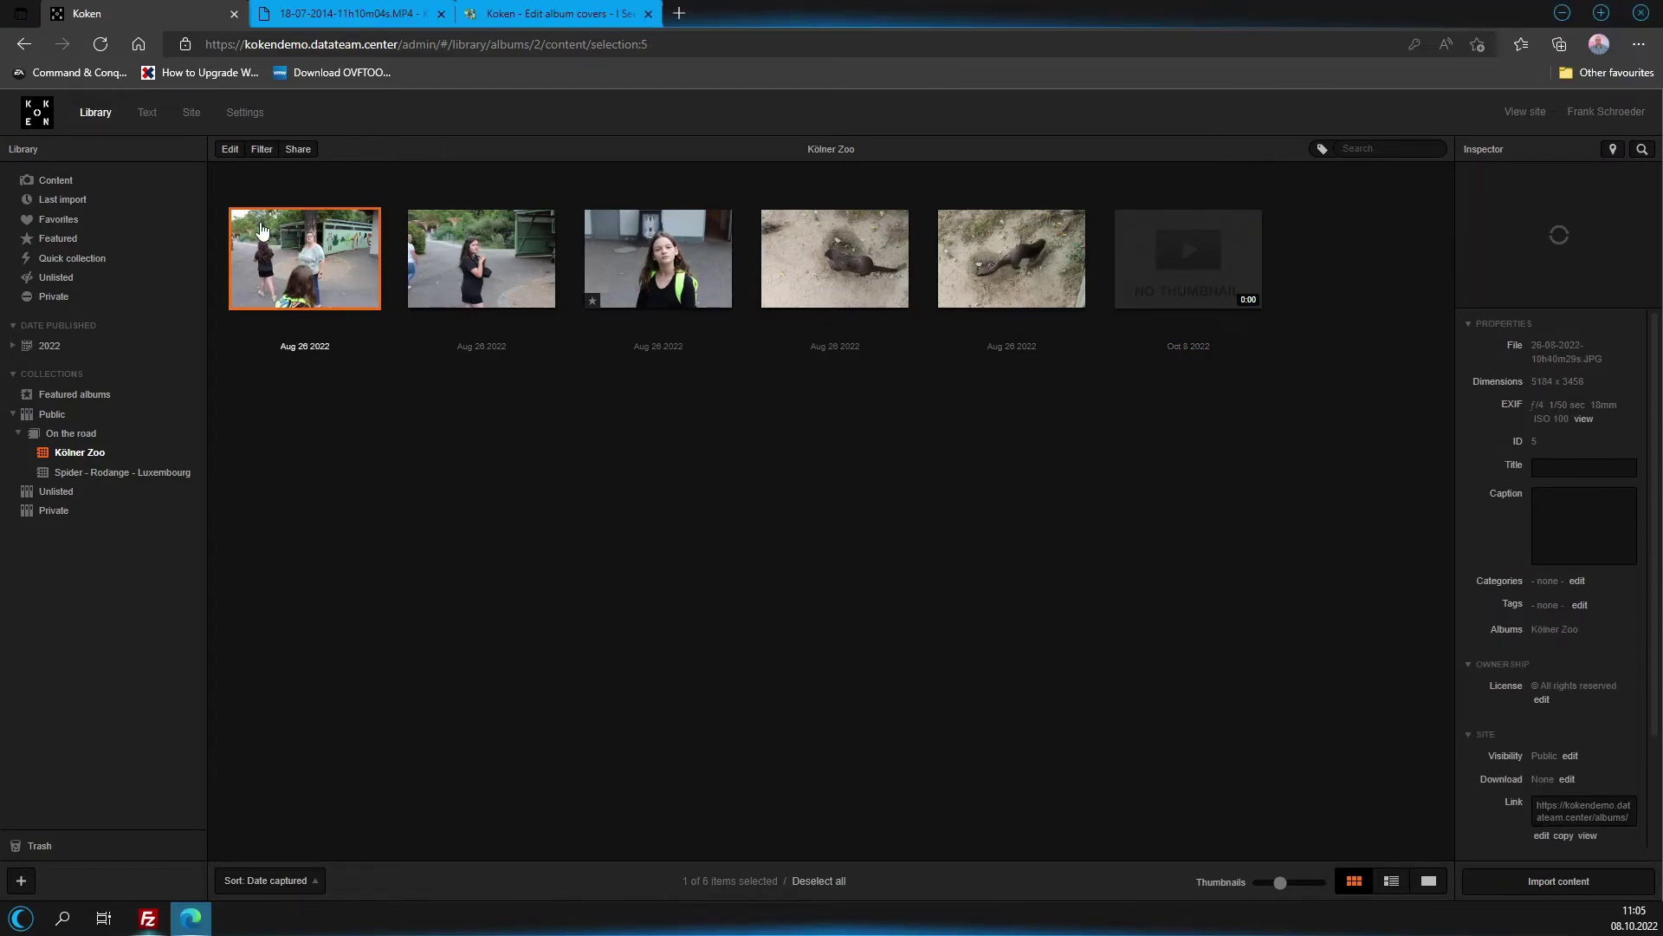
drag(269, 227, 101, 465)
drag(455, 247, 121, 448)
drag(611, 264, 104, 457)
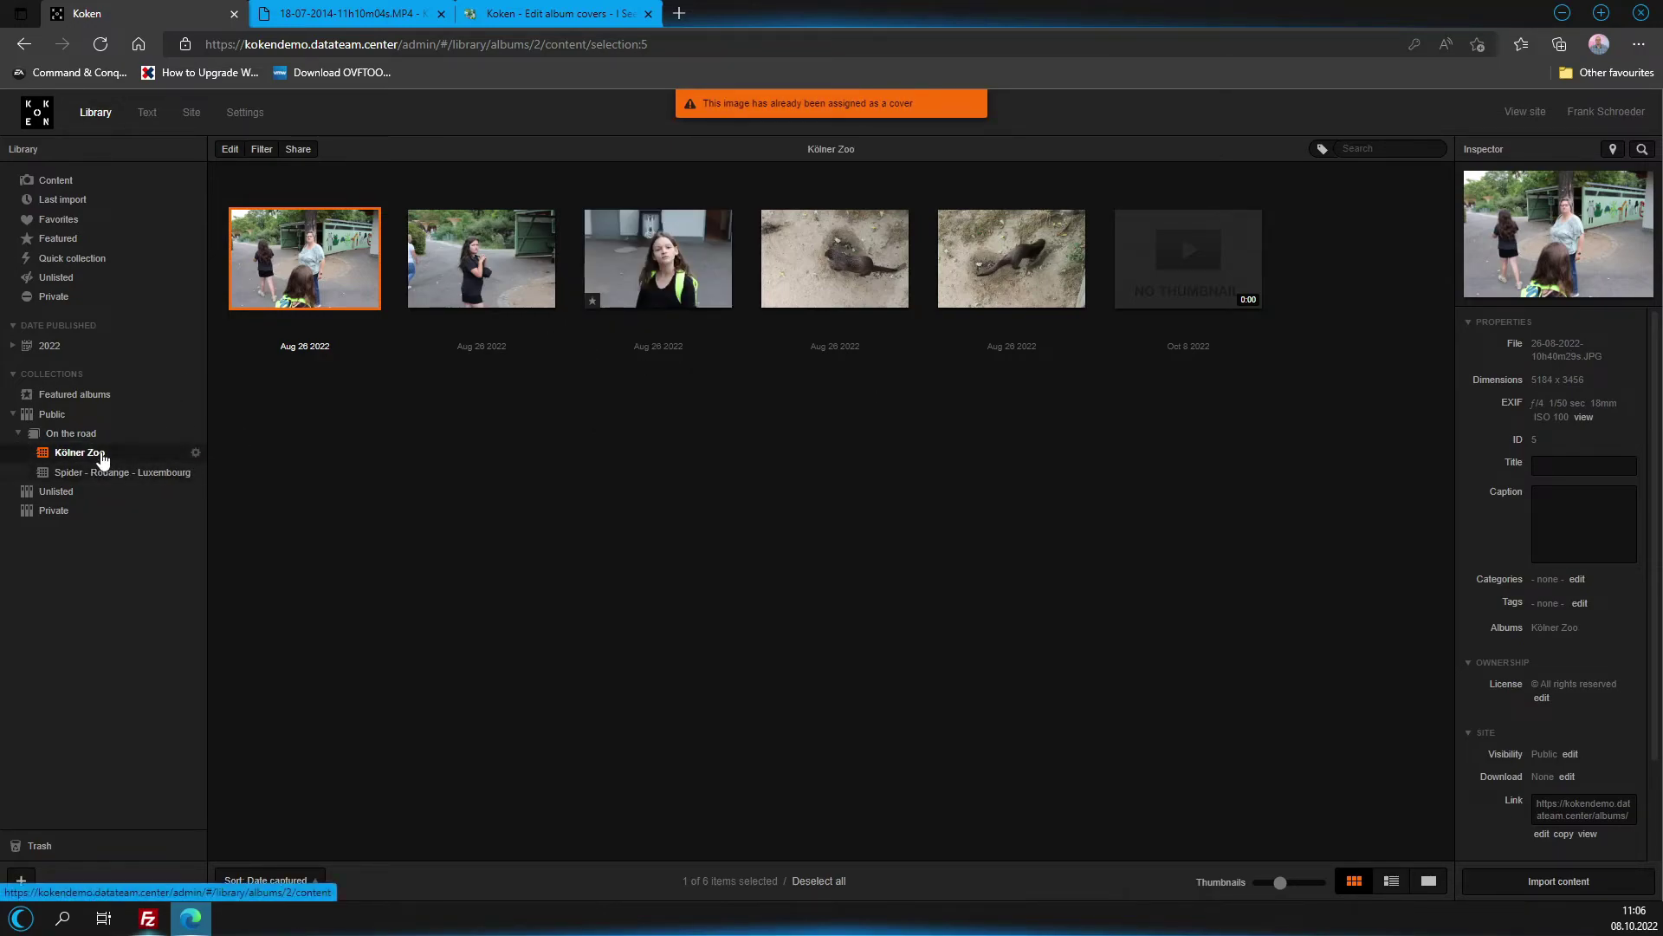
click(196, 453)
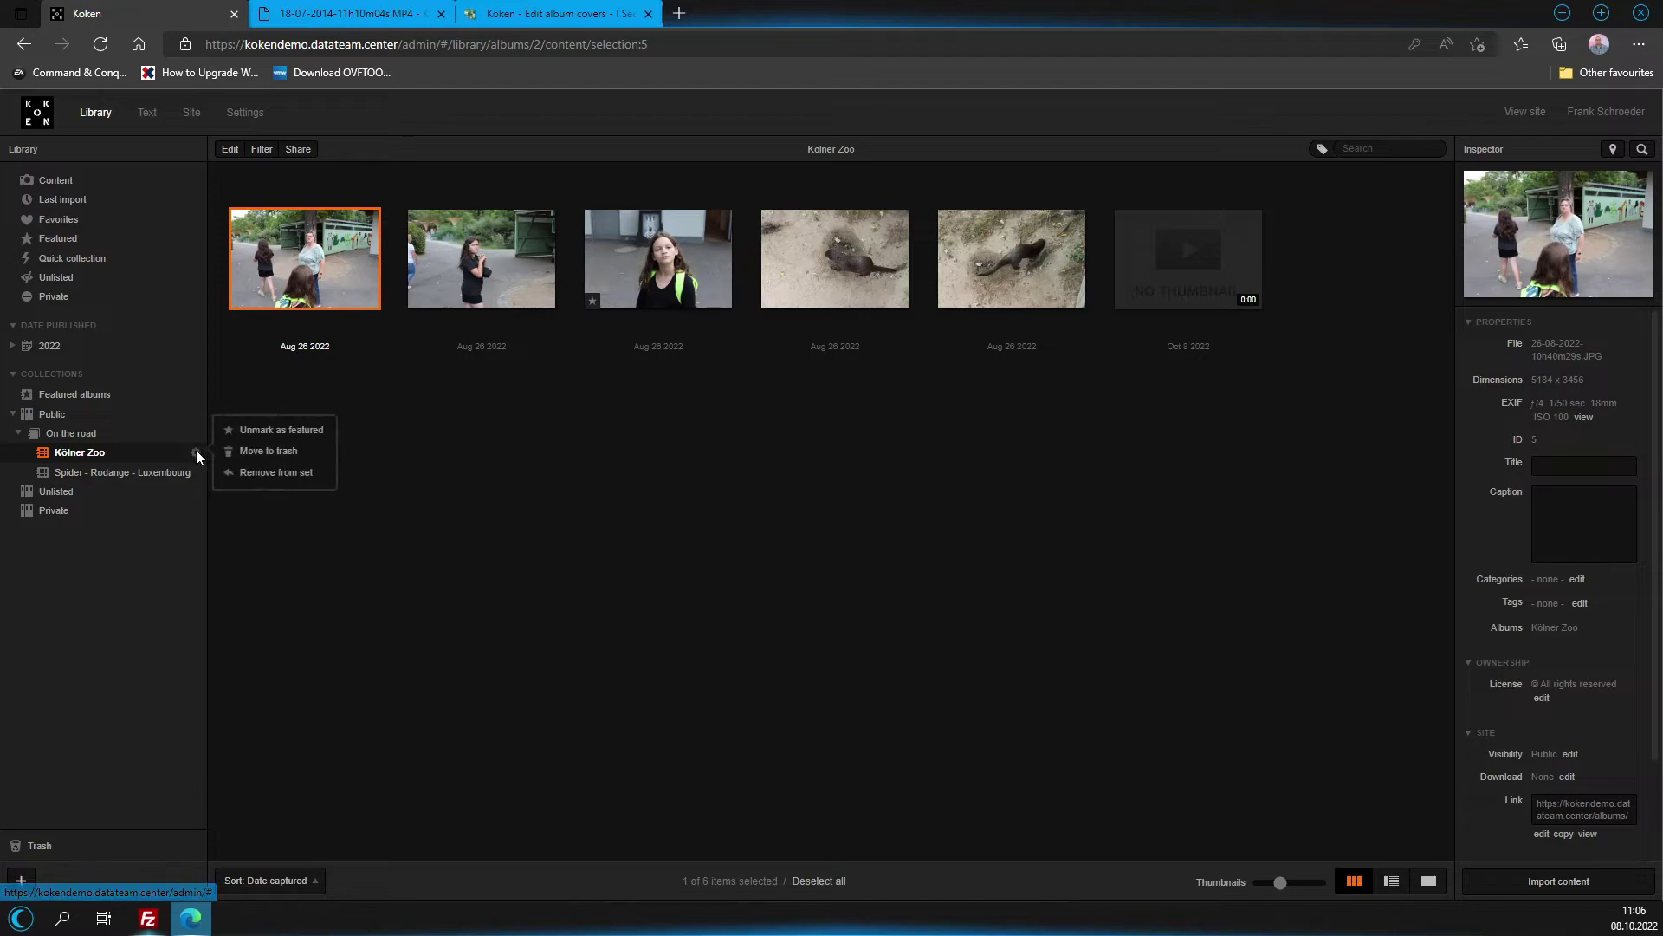
click(322, 676)
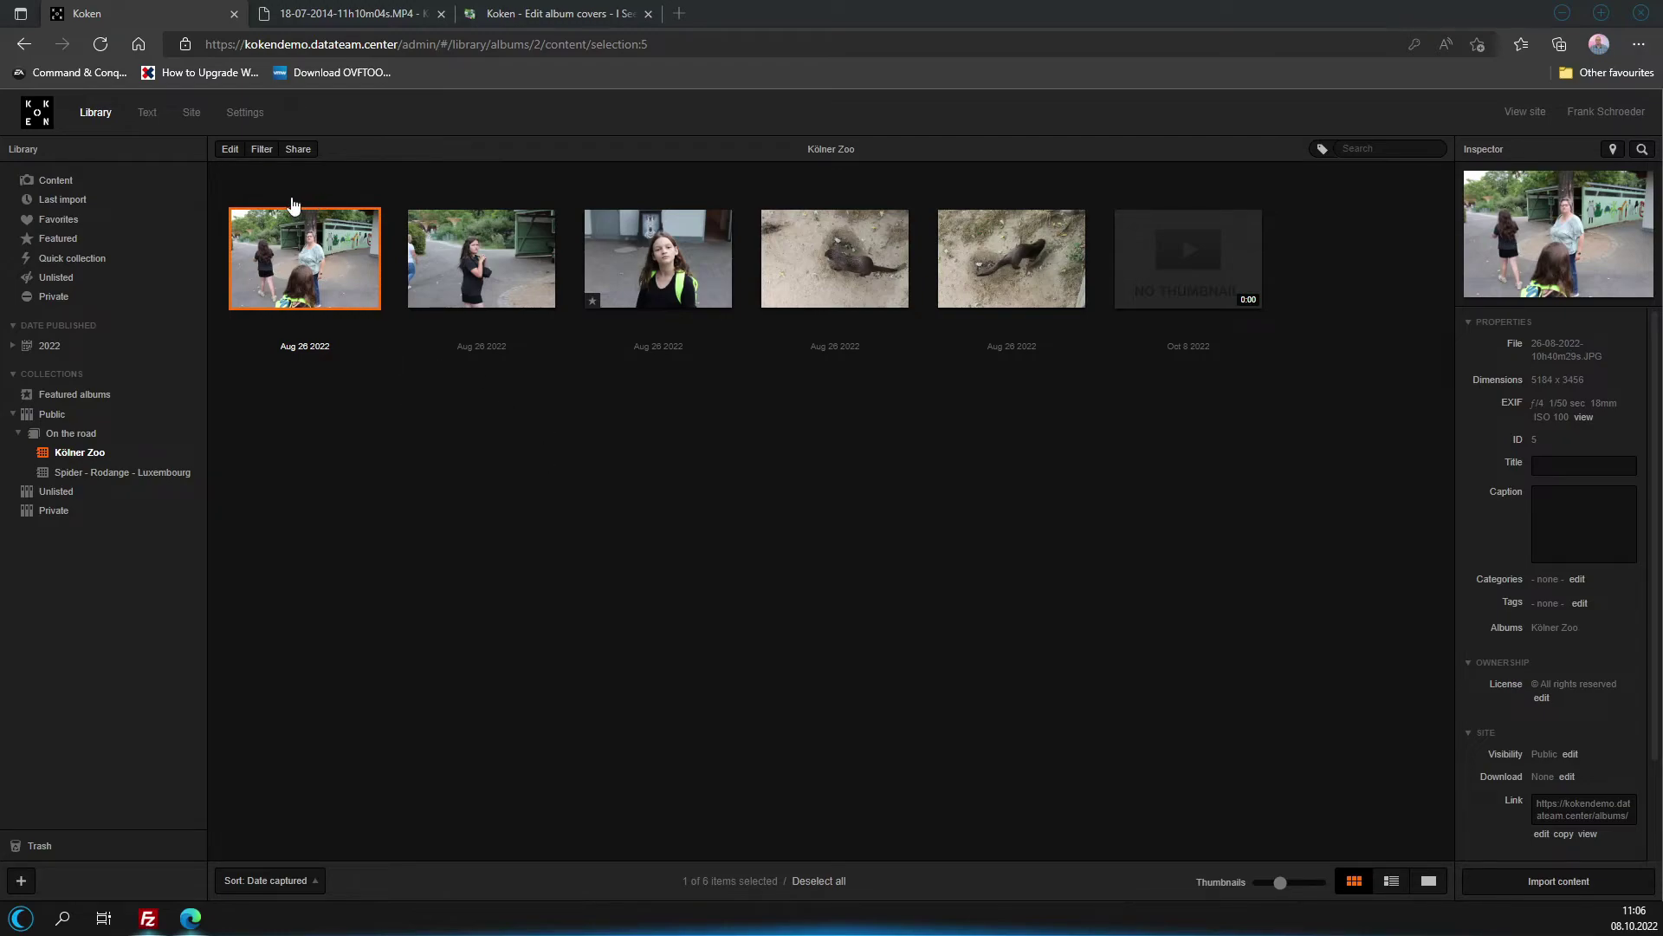
Filter the Kölner Zoo album to show only its cover images and select the fourth cover.
click(265, 155)
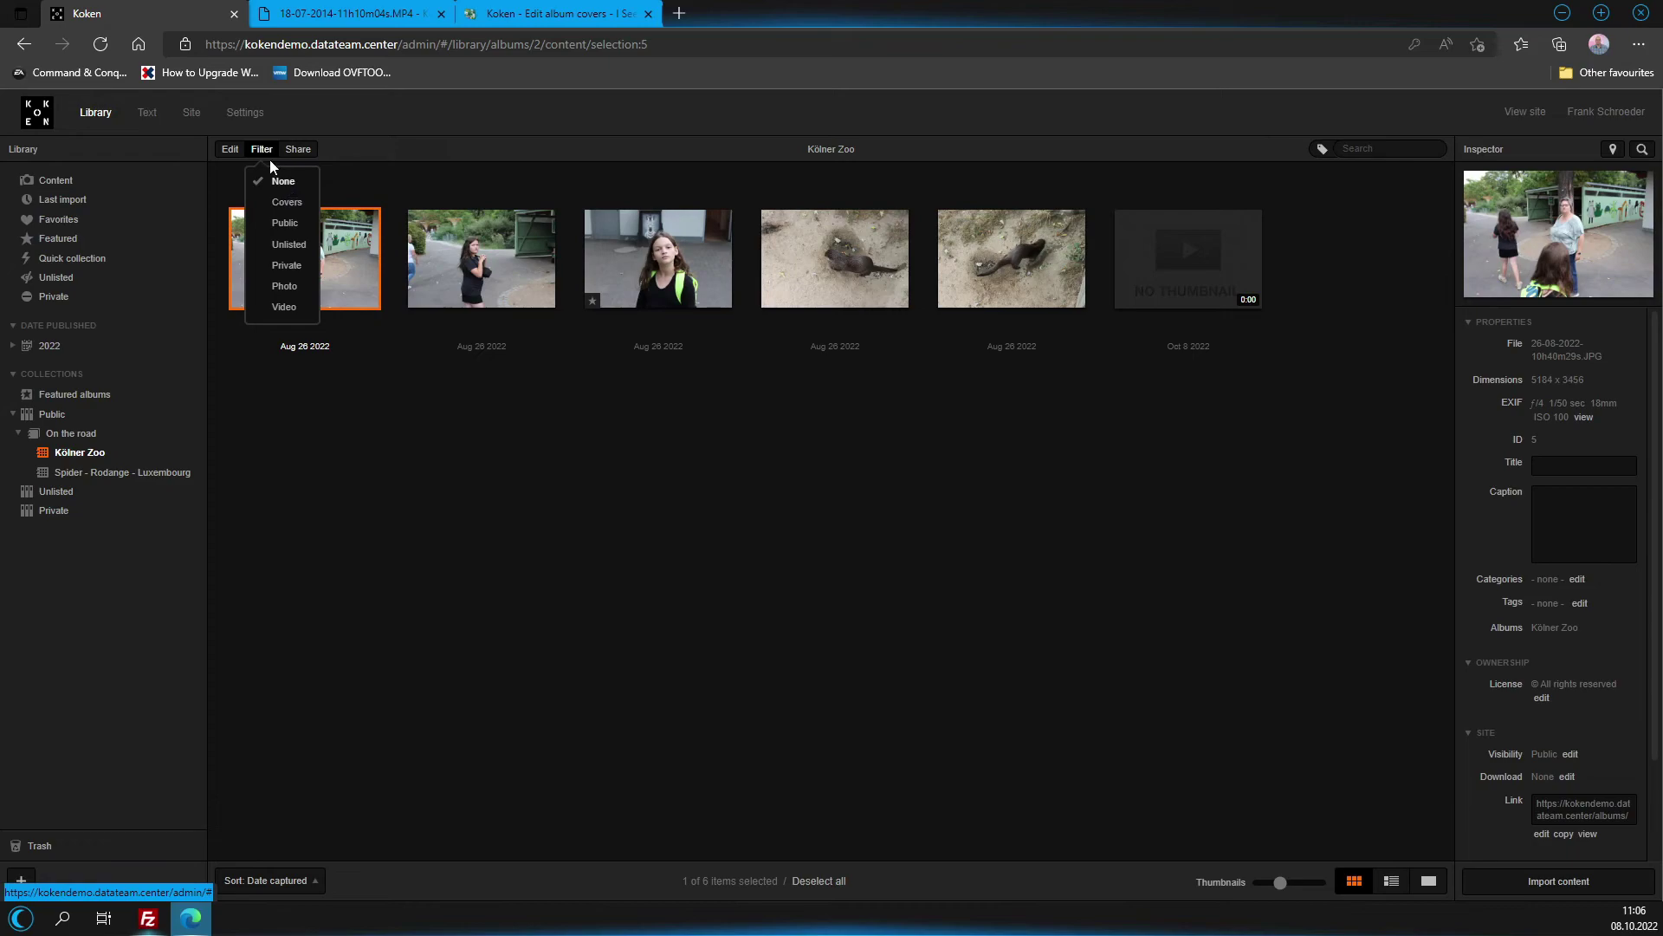
click(282, 202)
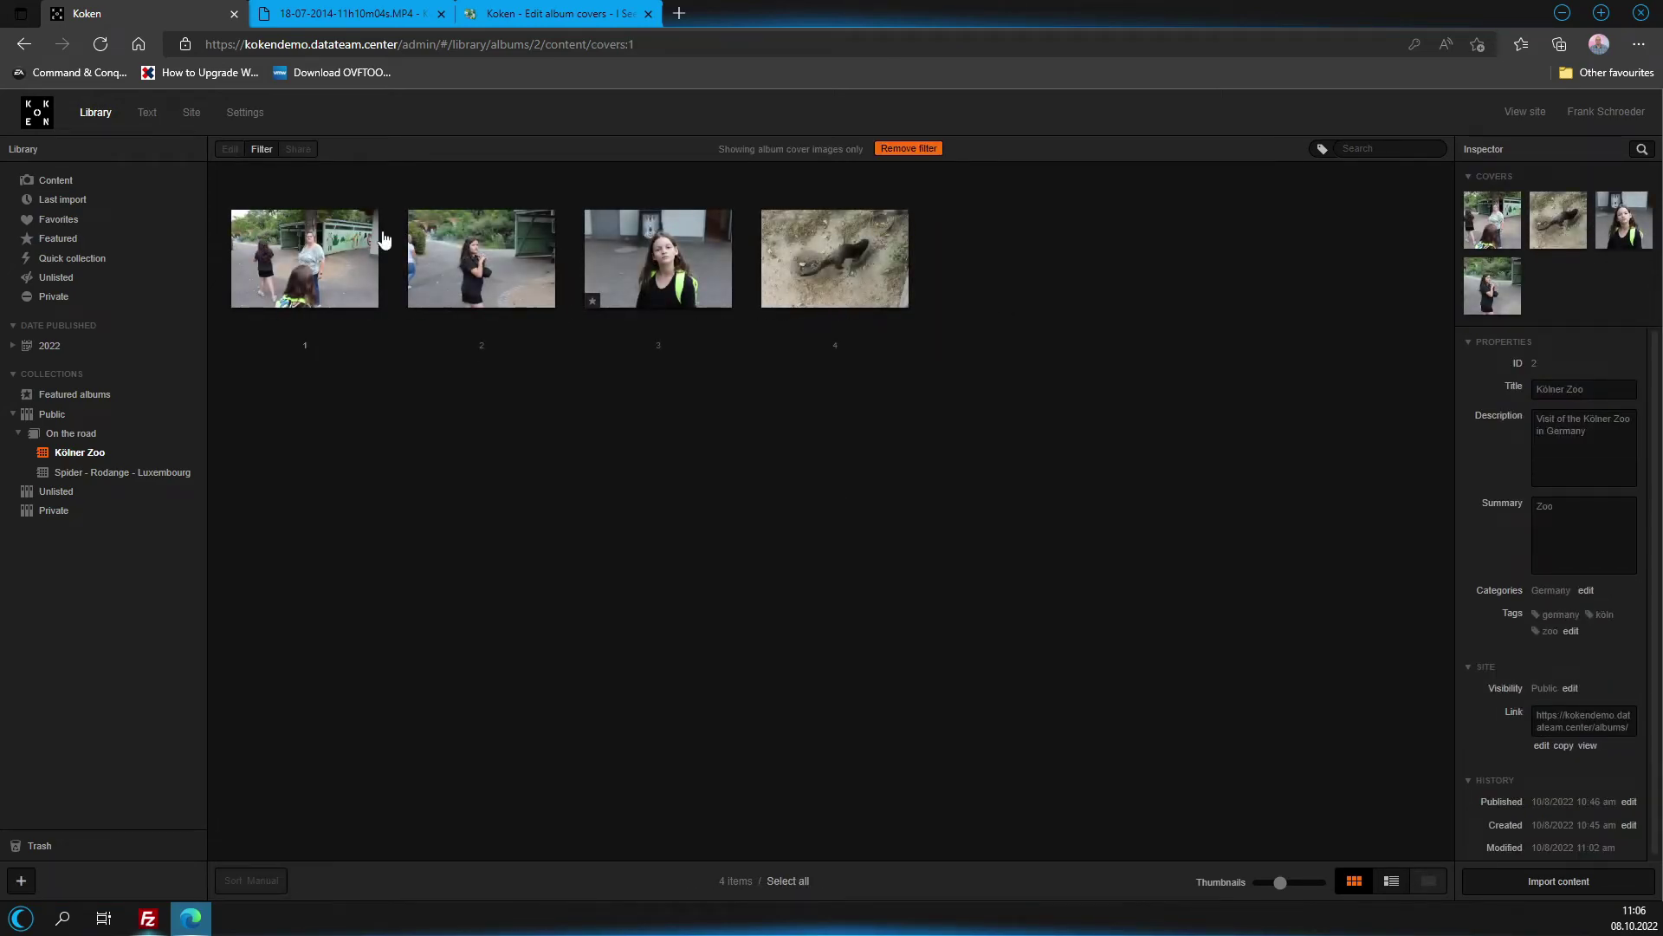
click(828, 245)
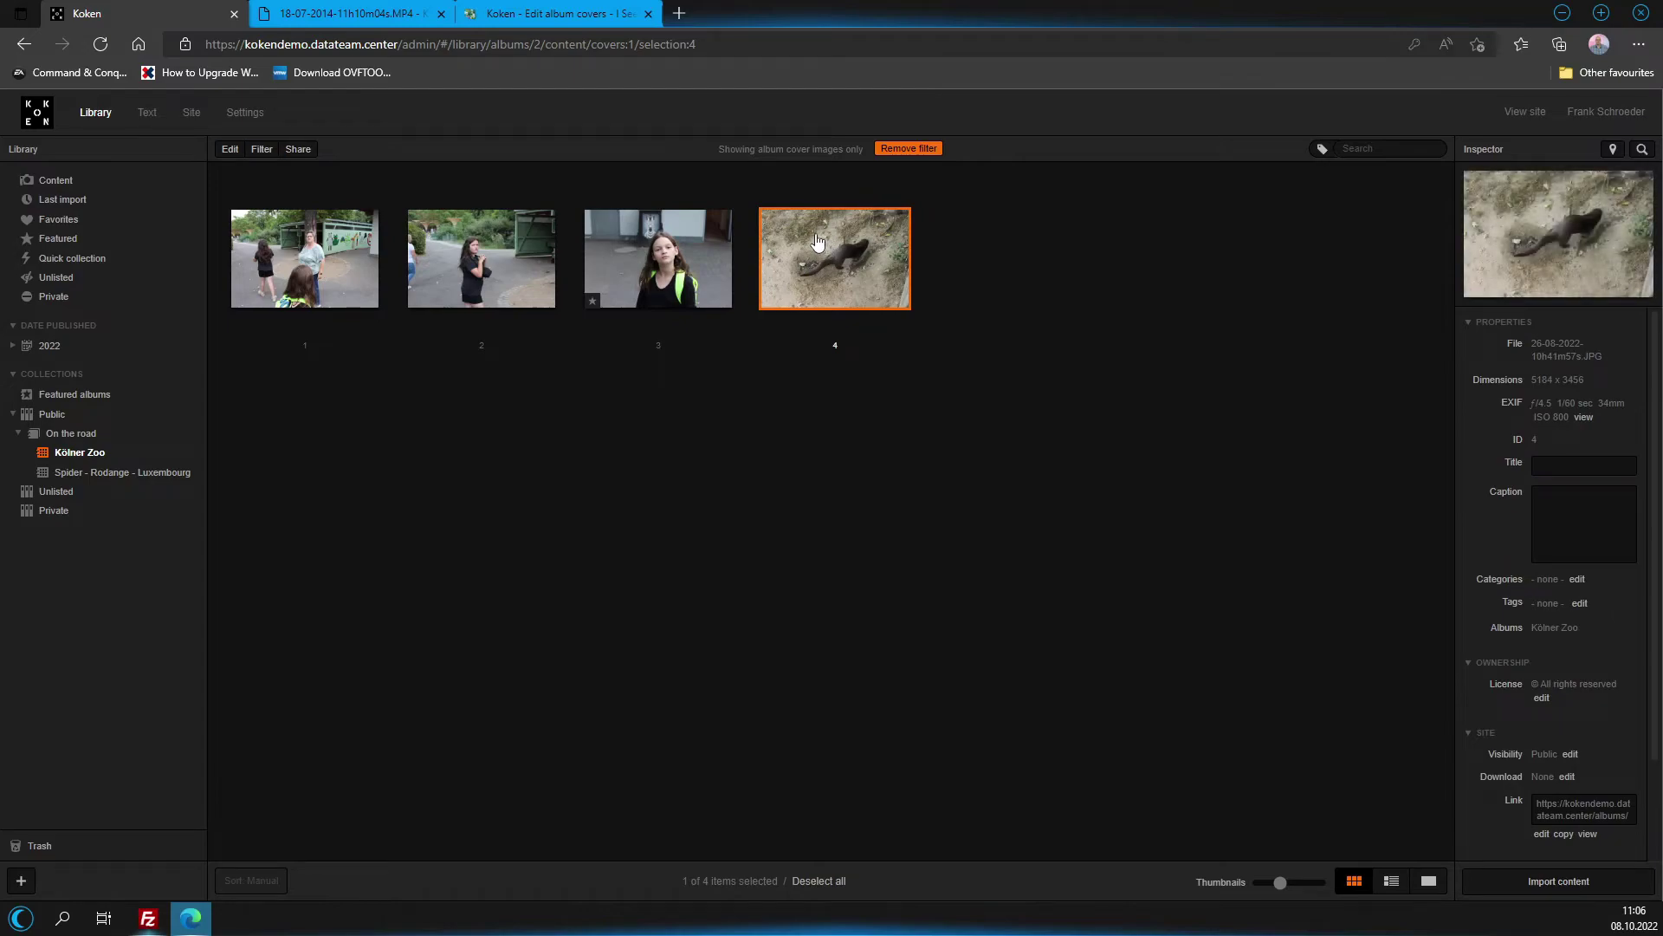
right_click(817, 241)
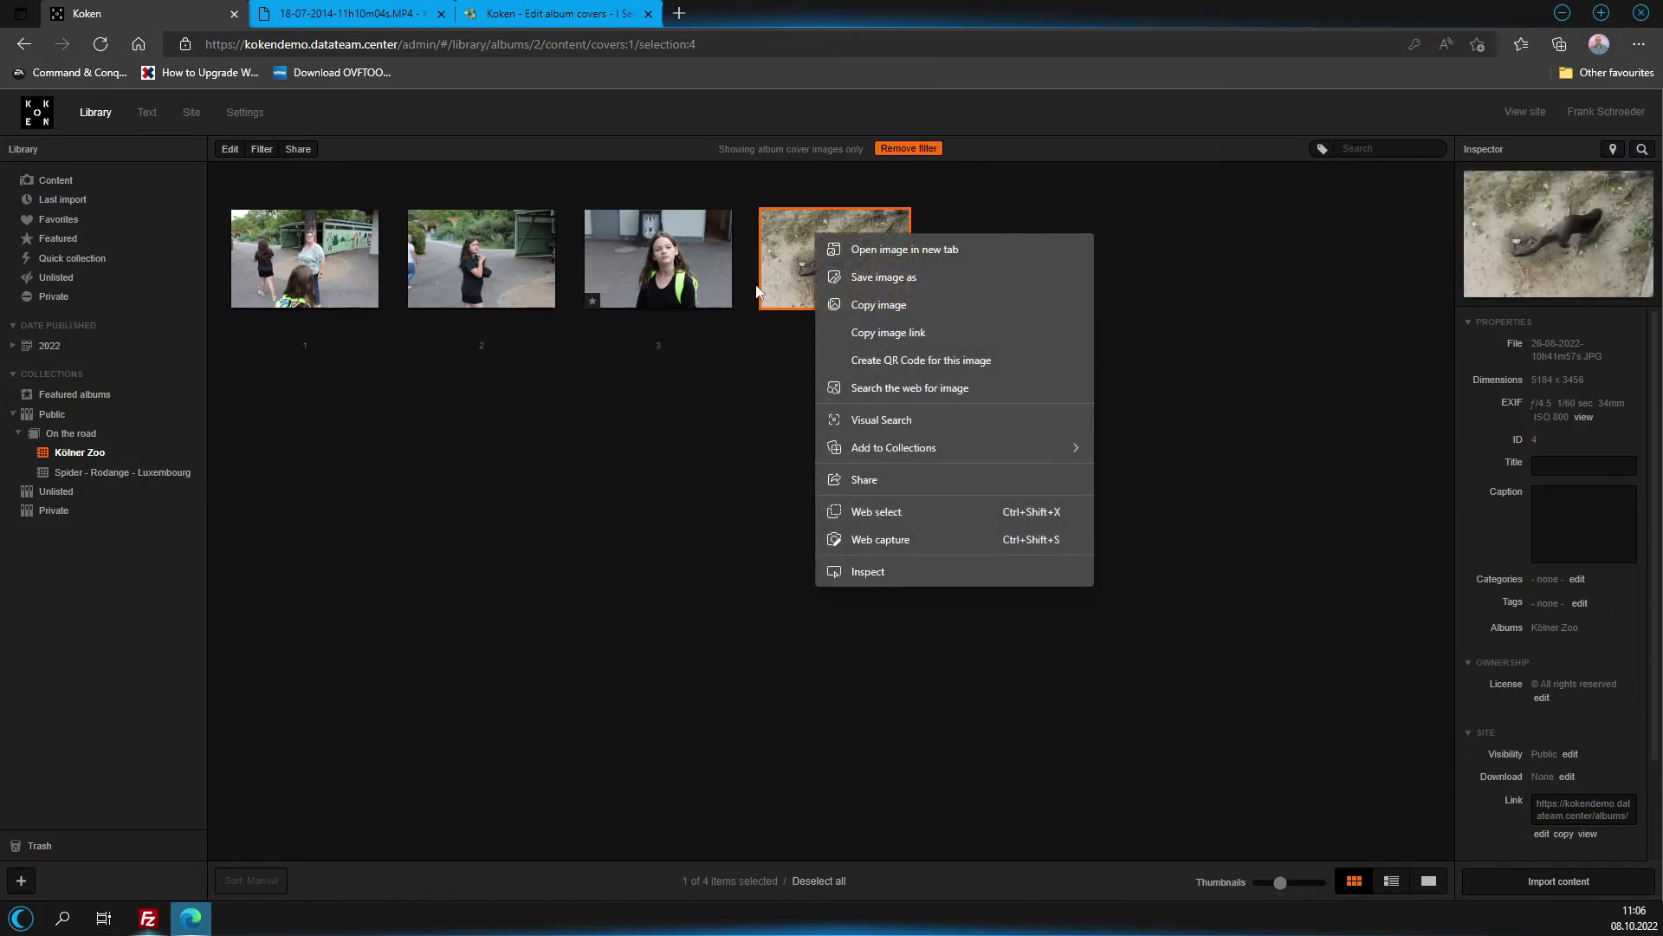
click(708, 424)
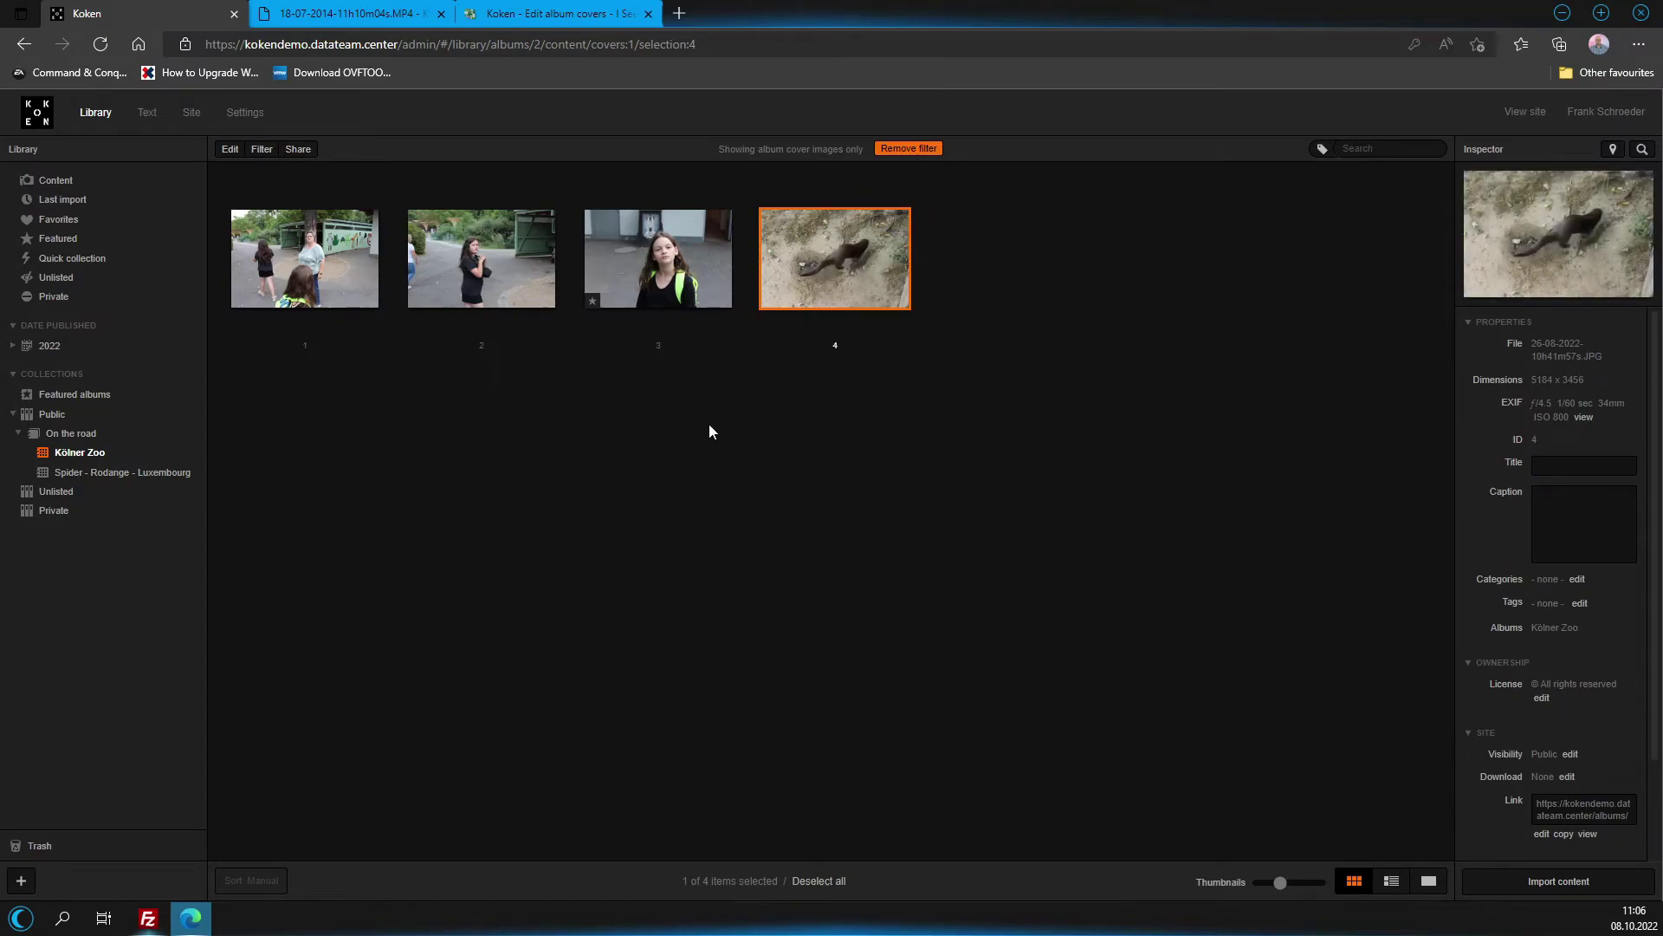
click(230, 152)
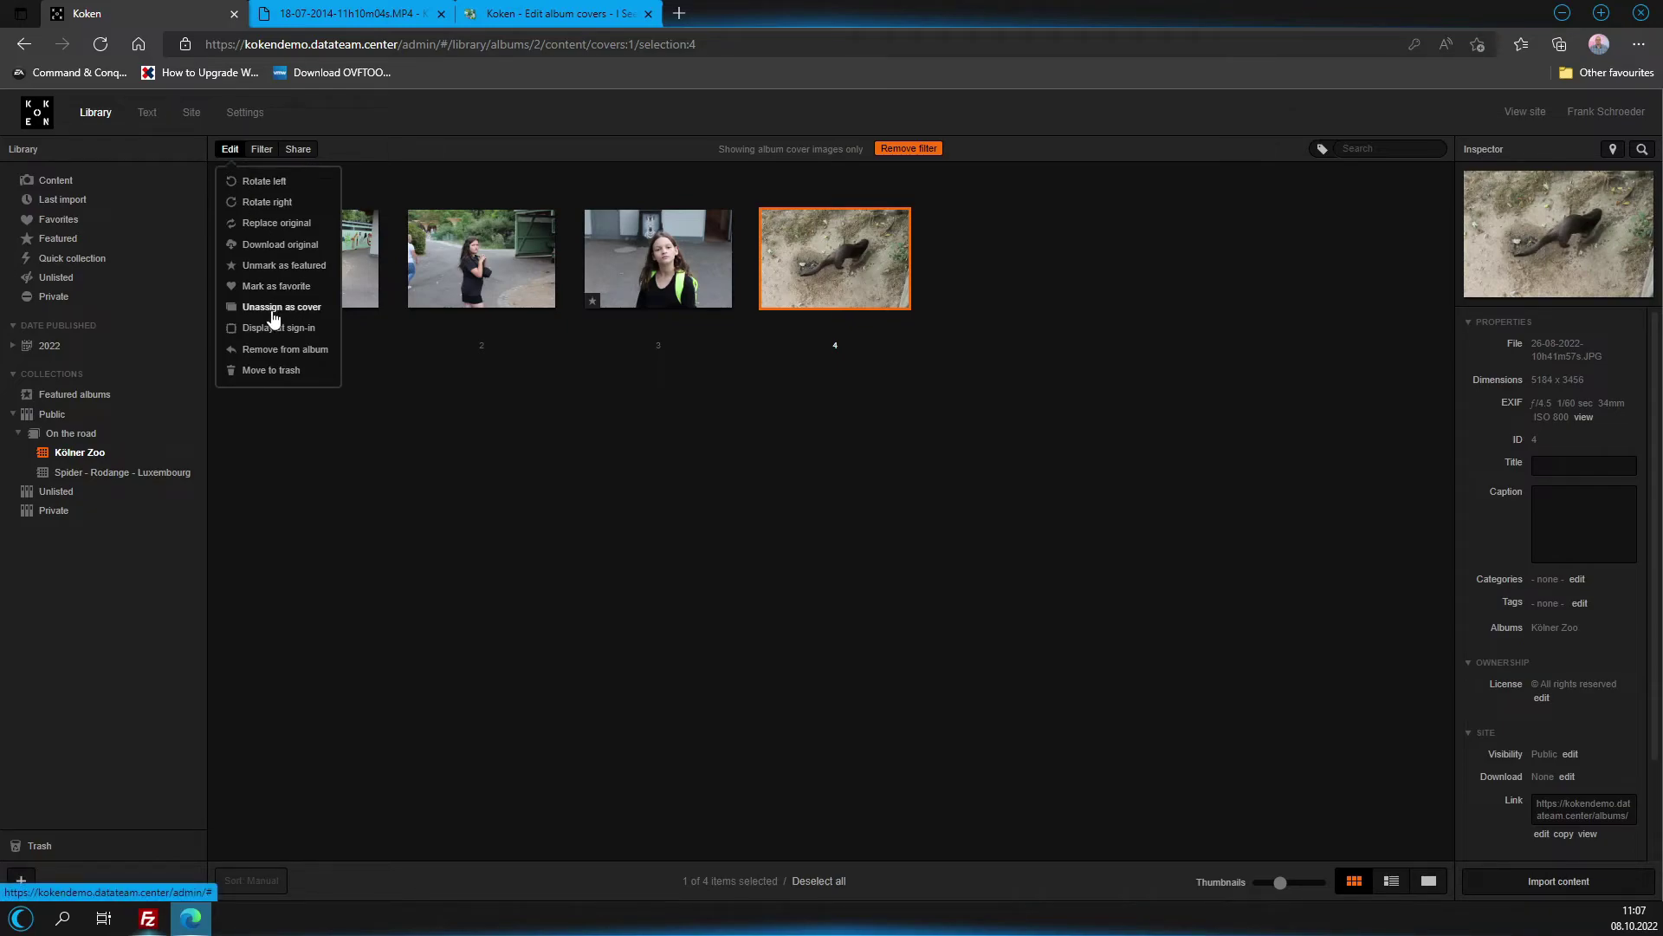
click(305, 309)
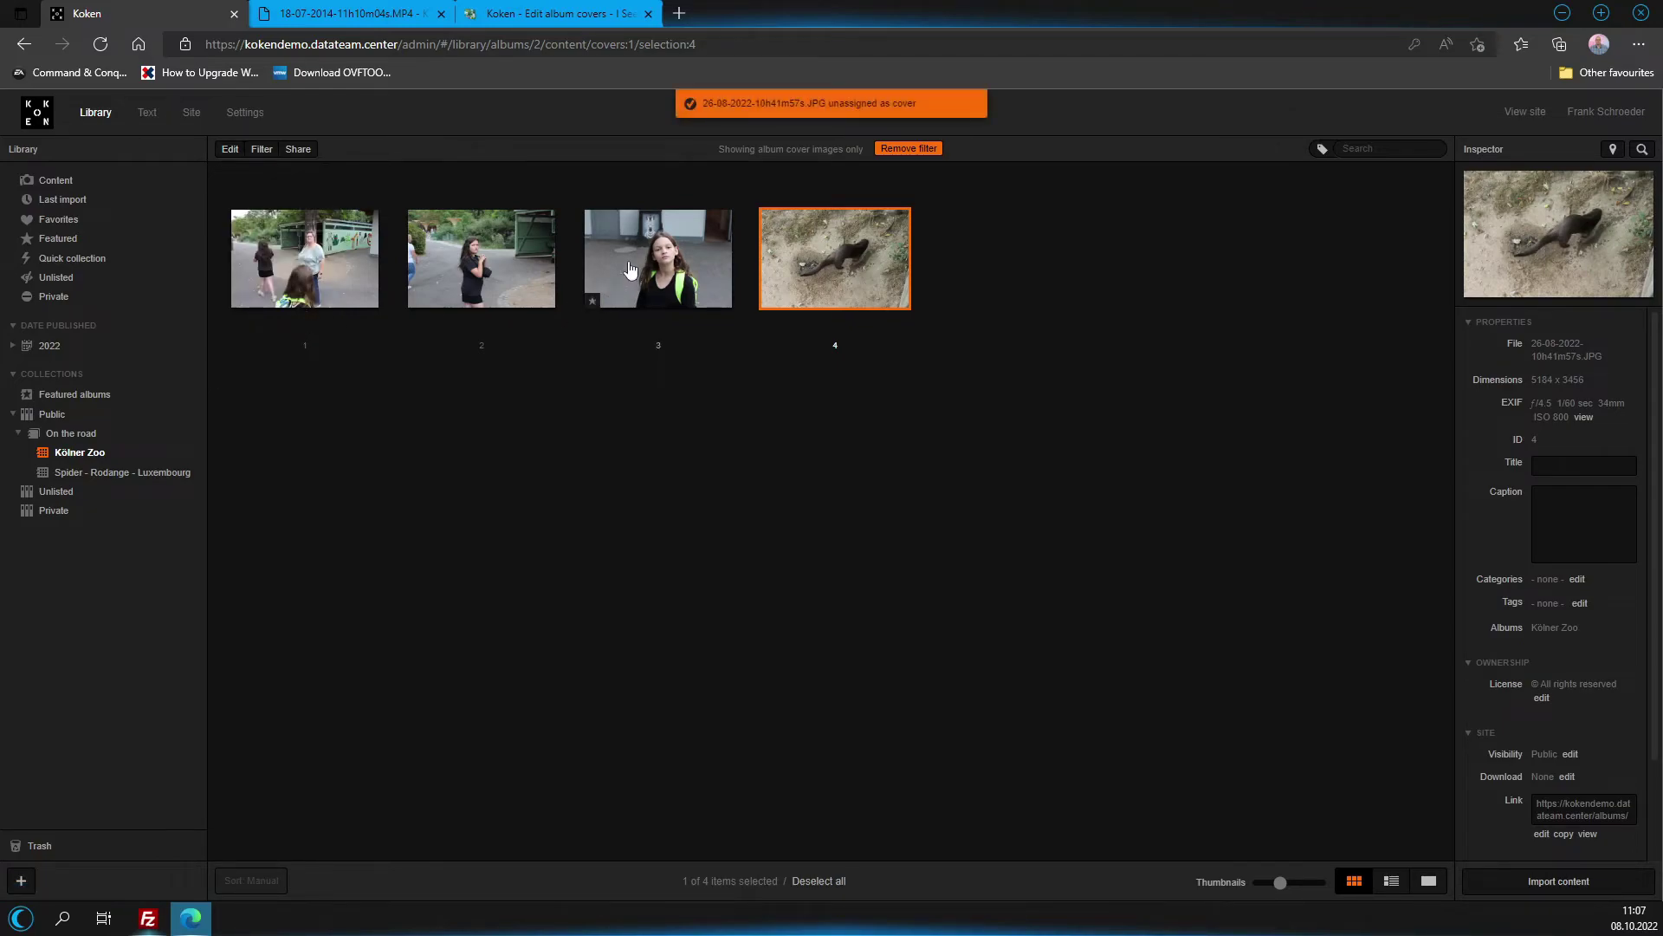
Check the available editing actions for the second and first cover images of the Kölner Zoo album.
click(412, 218)
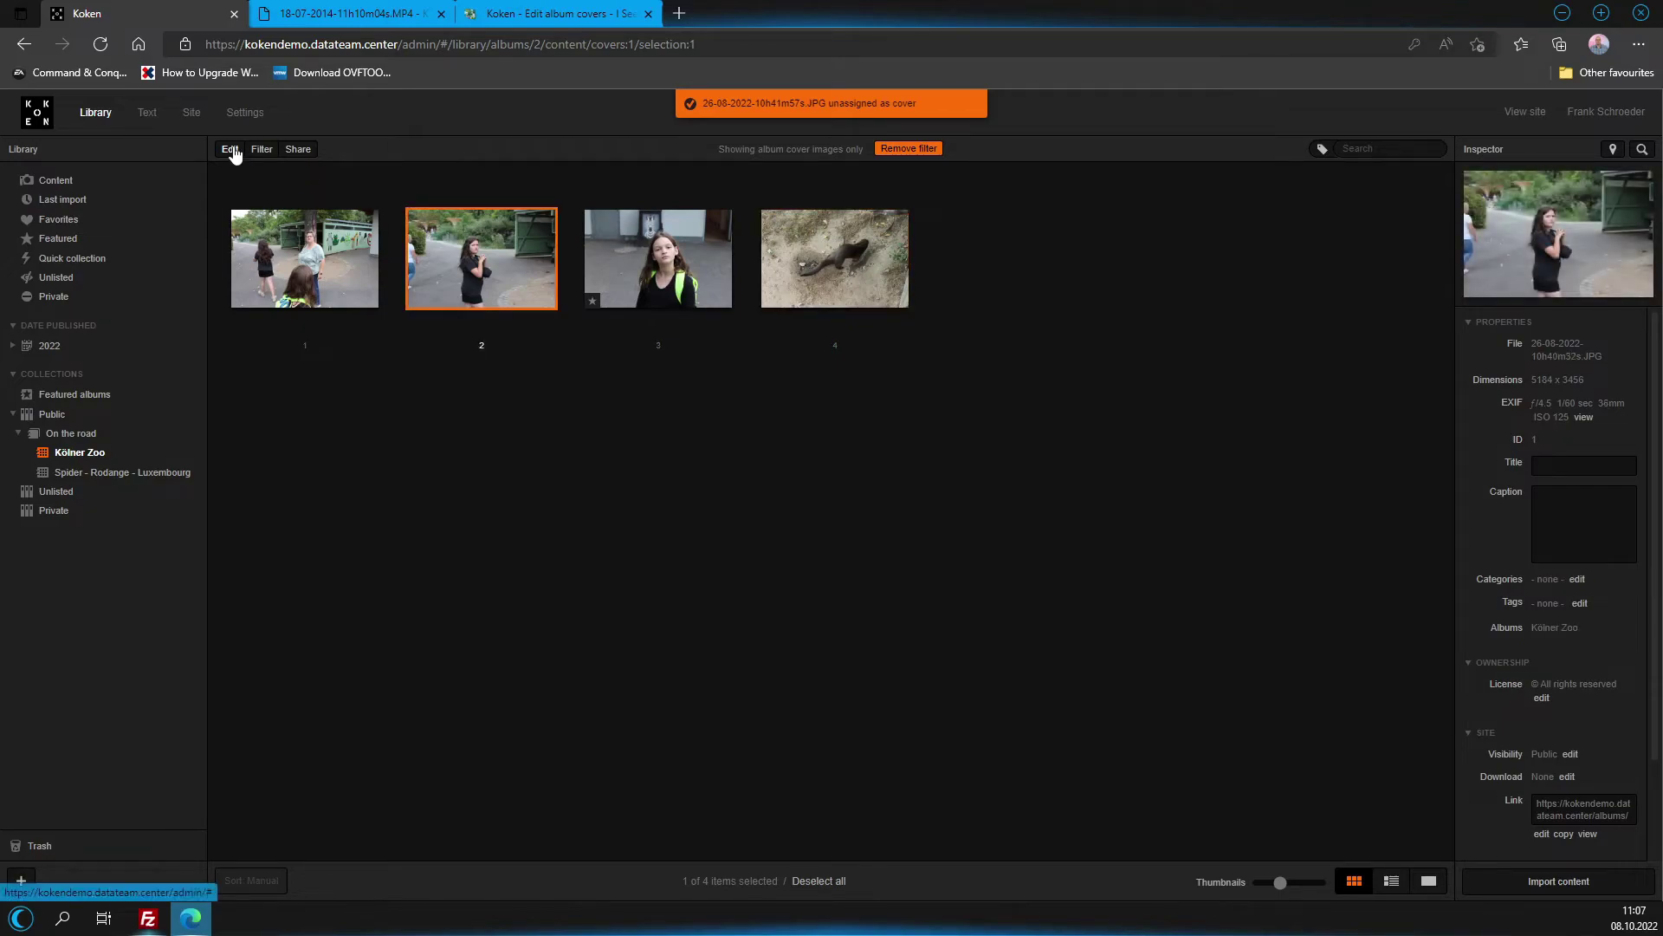
click(231, 150)
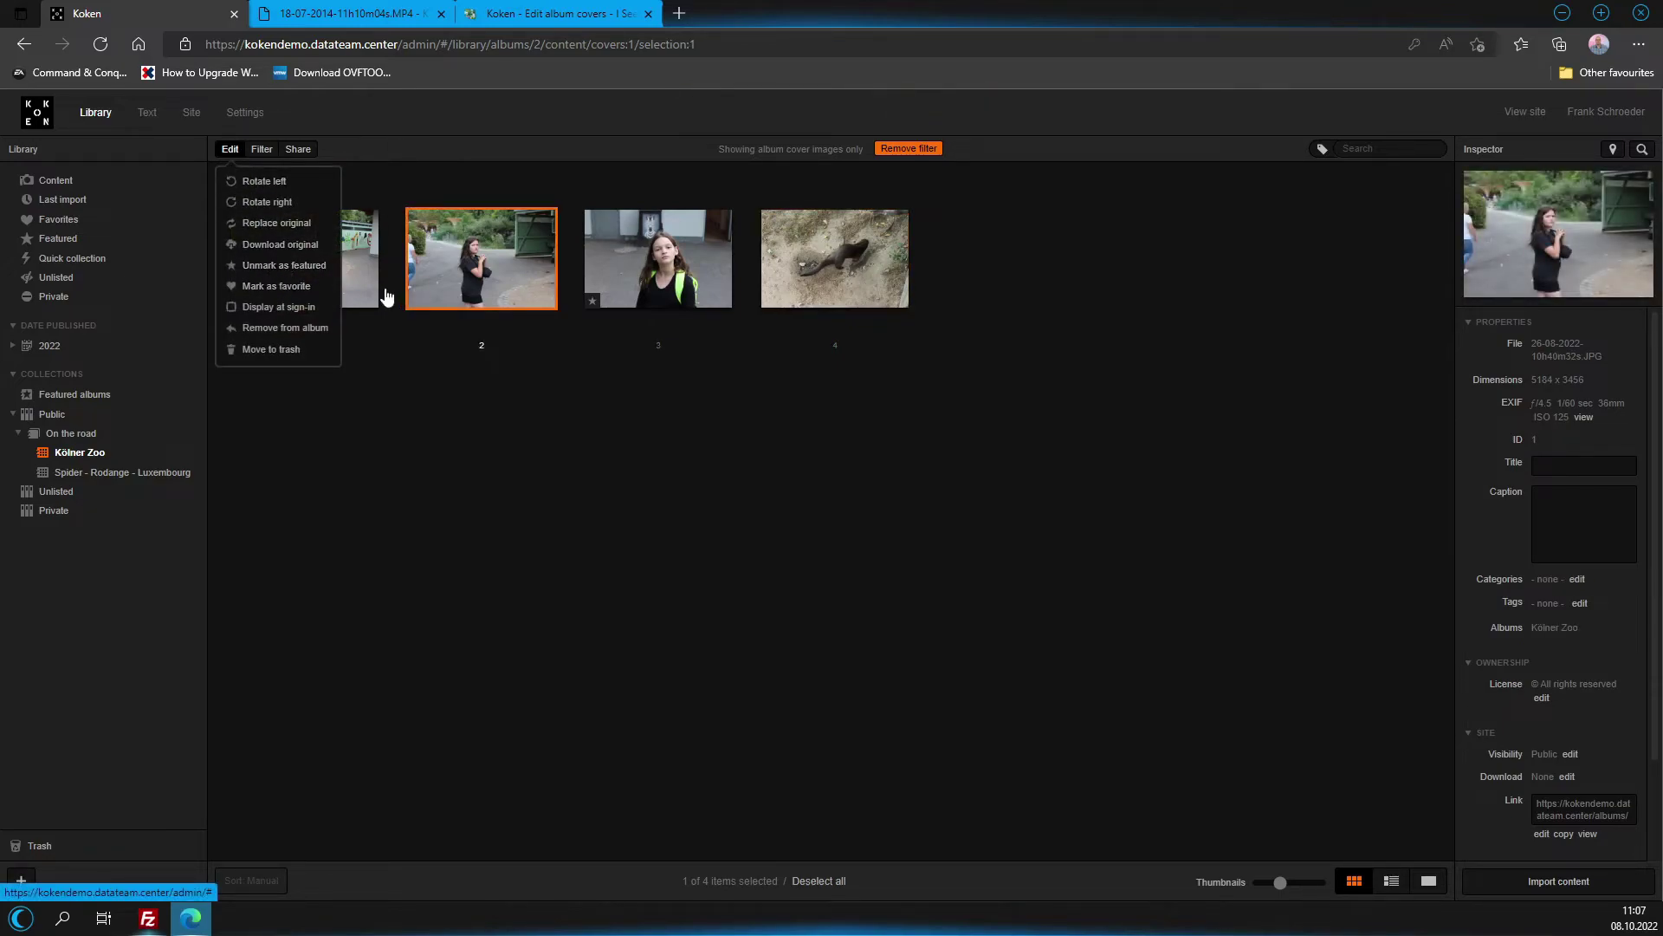
click(438, 414)
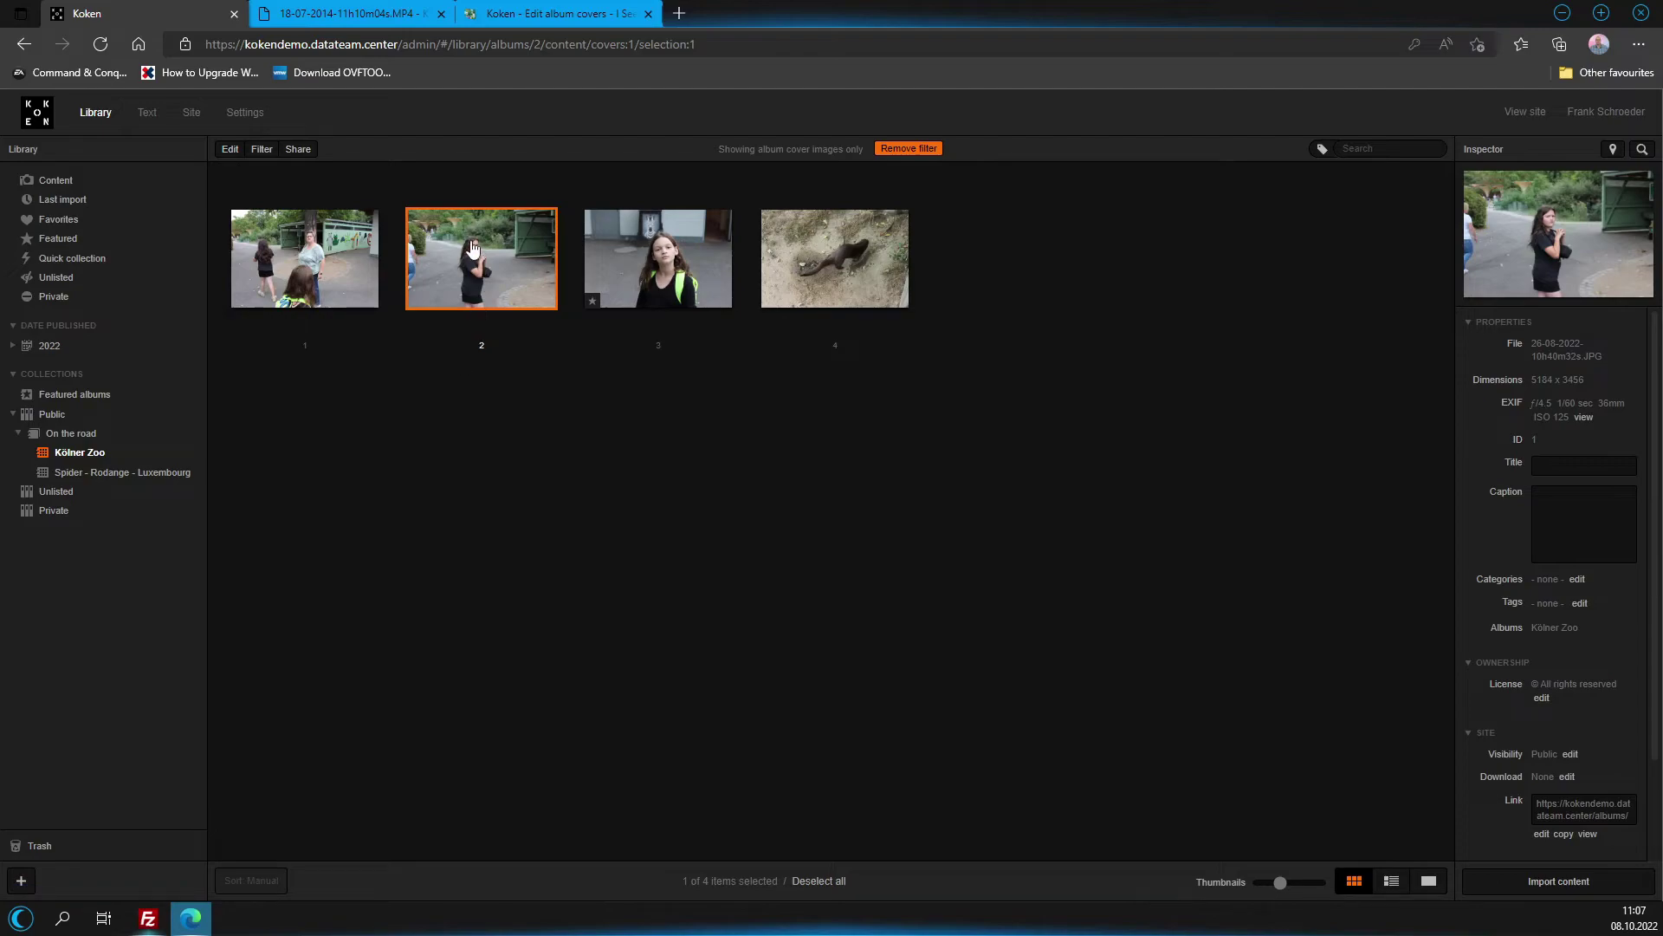
click(278, 220)
click(231, 149)
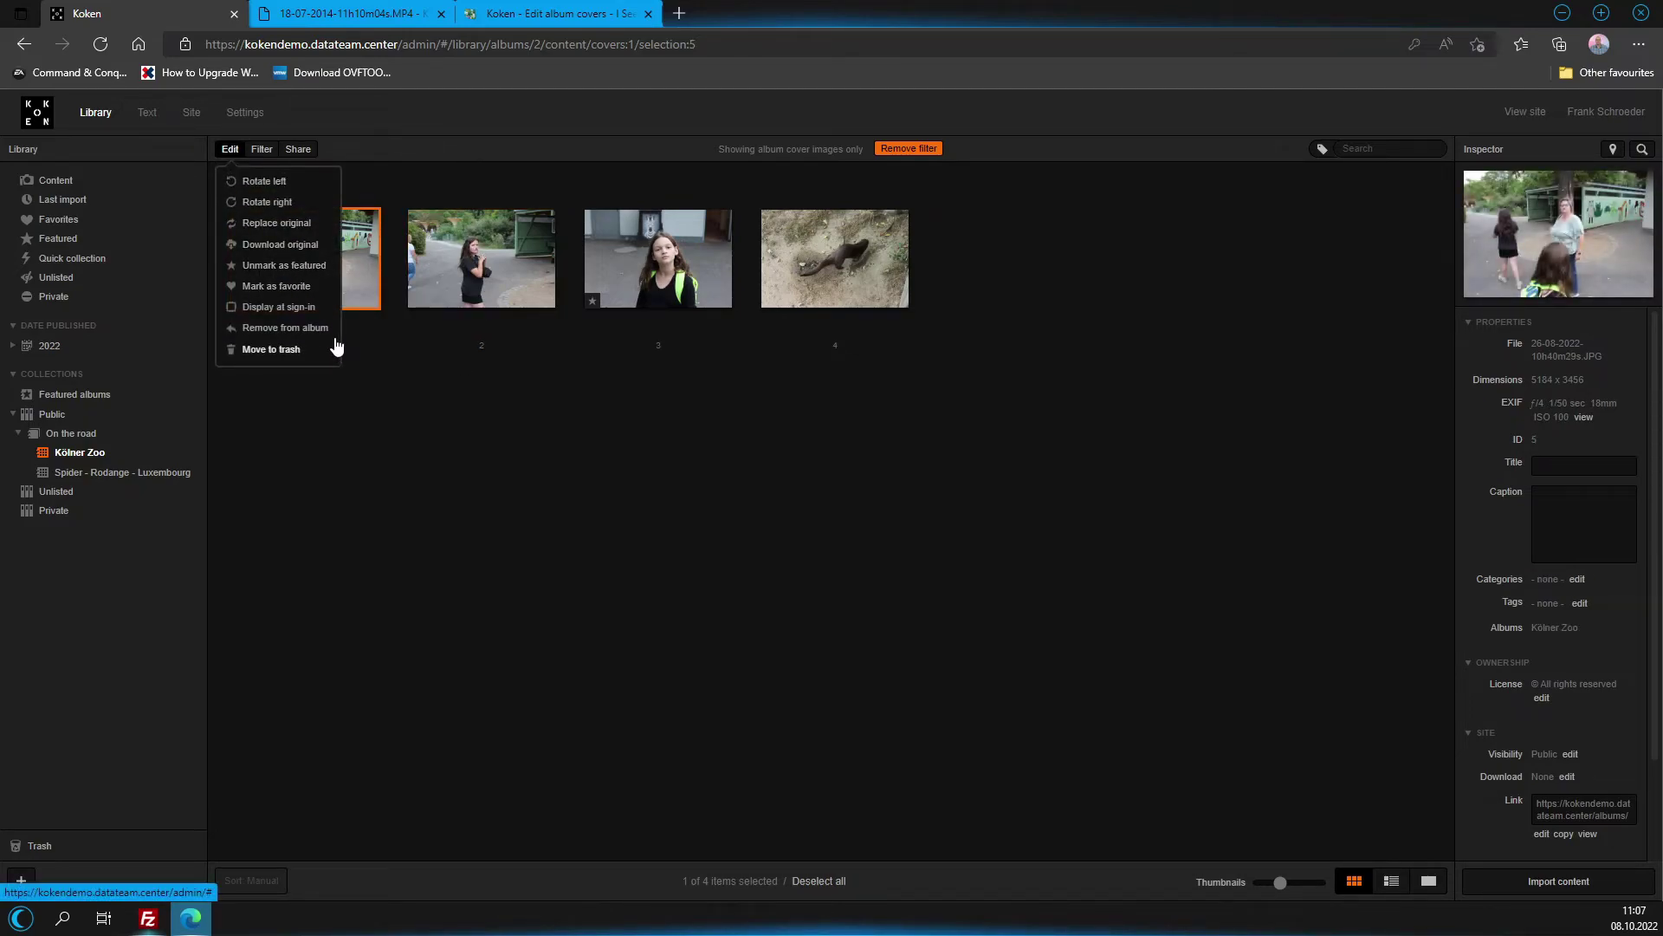
click(388, 434)
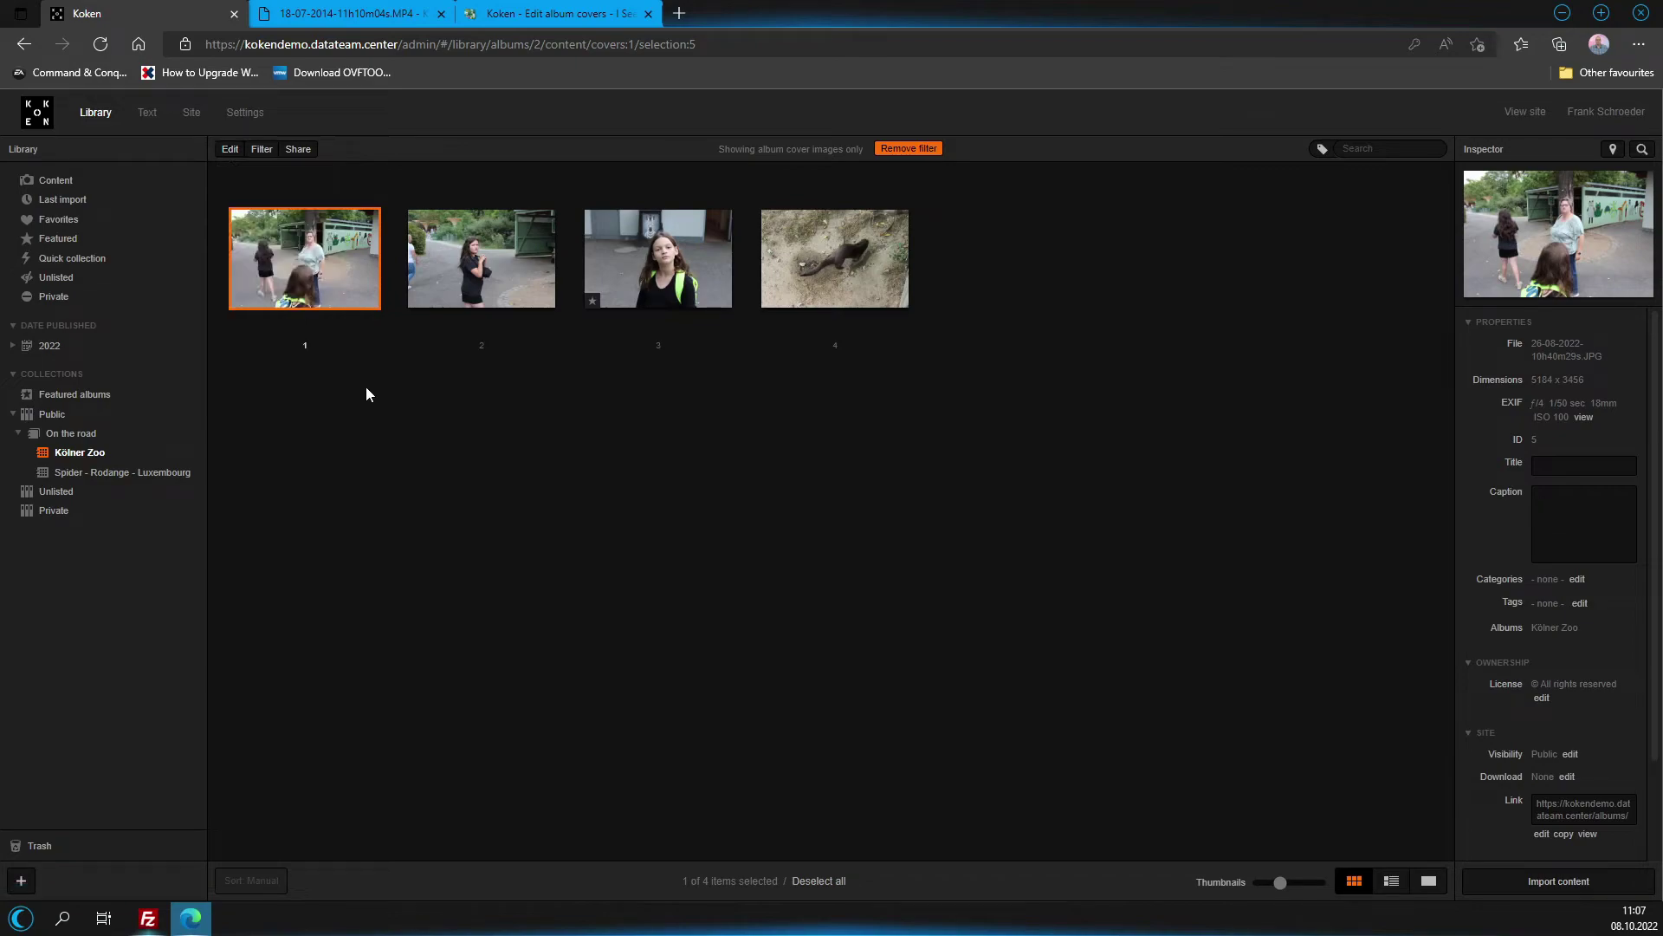
Reapply the covers filter to the Kölner Zoo album, check the second cover's editing actions, and remove the filter.
click(910, 148)
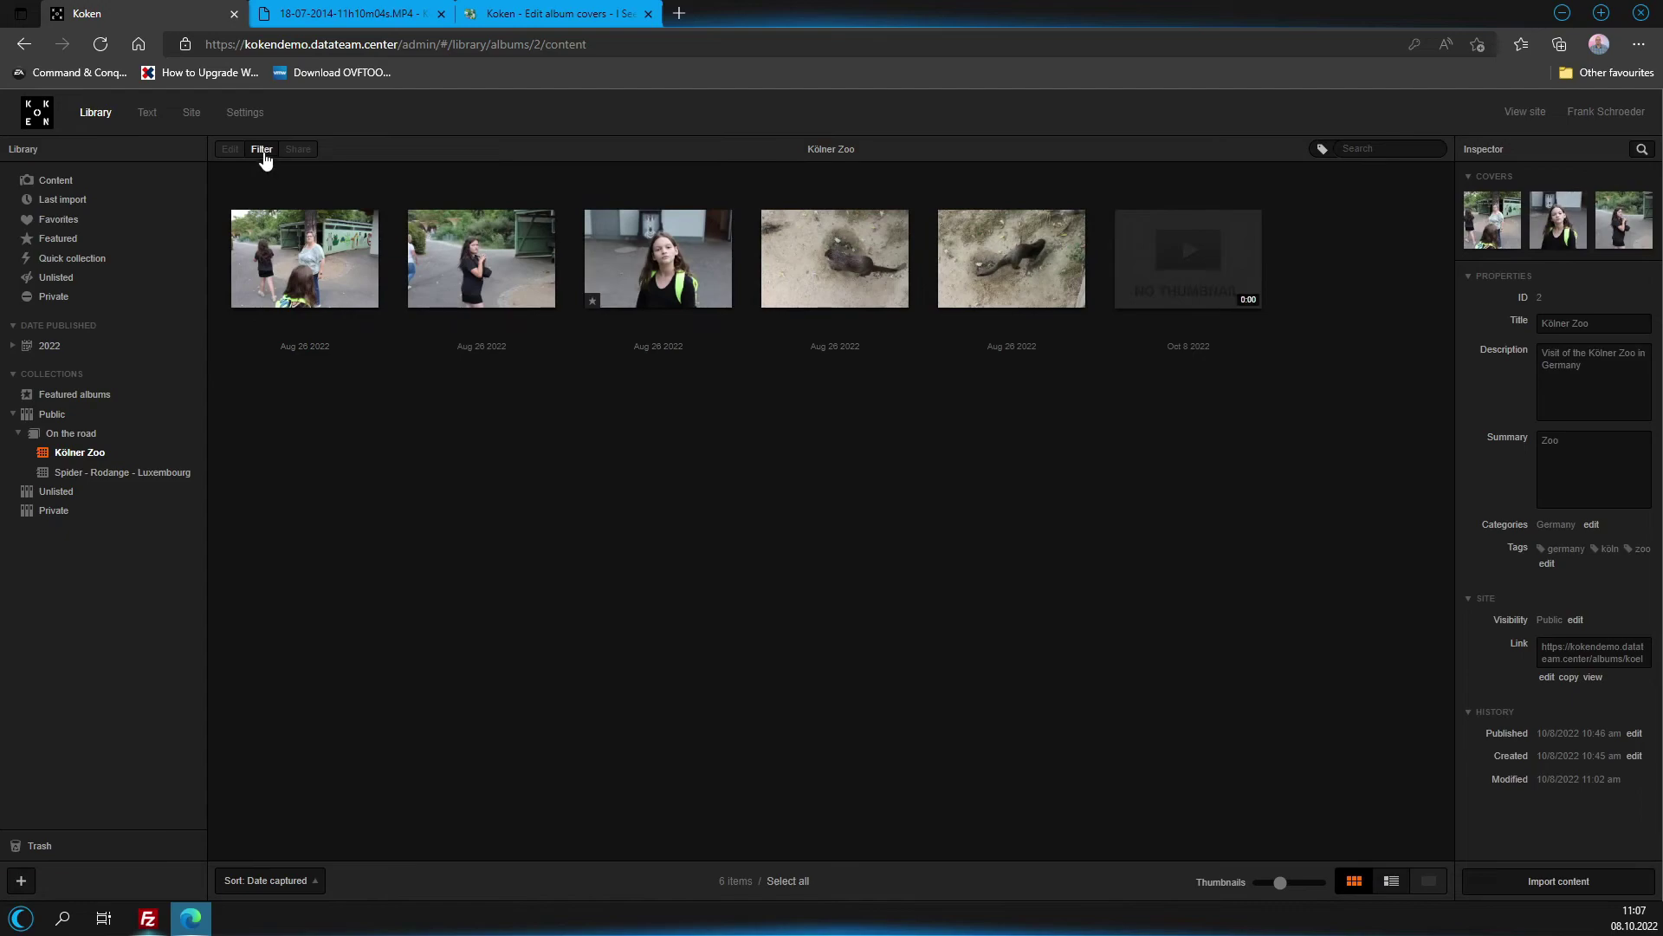
click(262, 149)
click(290, 205)
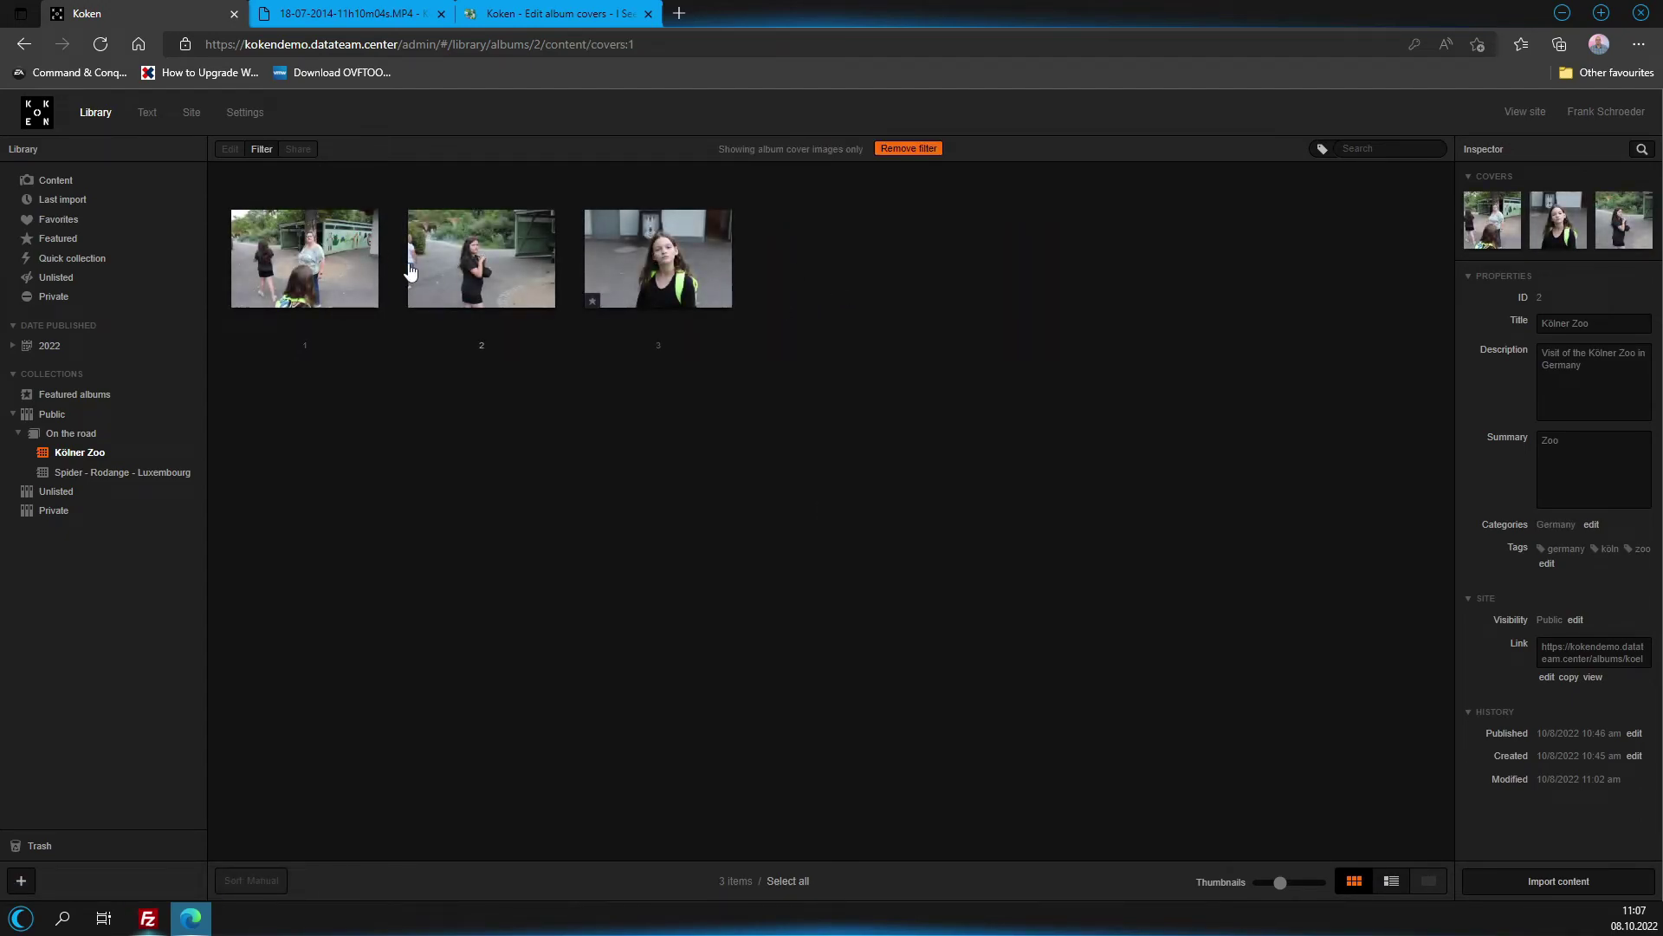
click(460, 247)
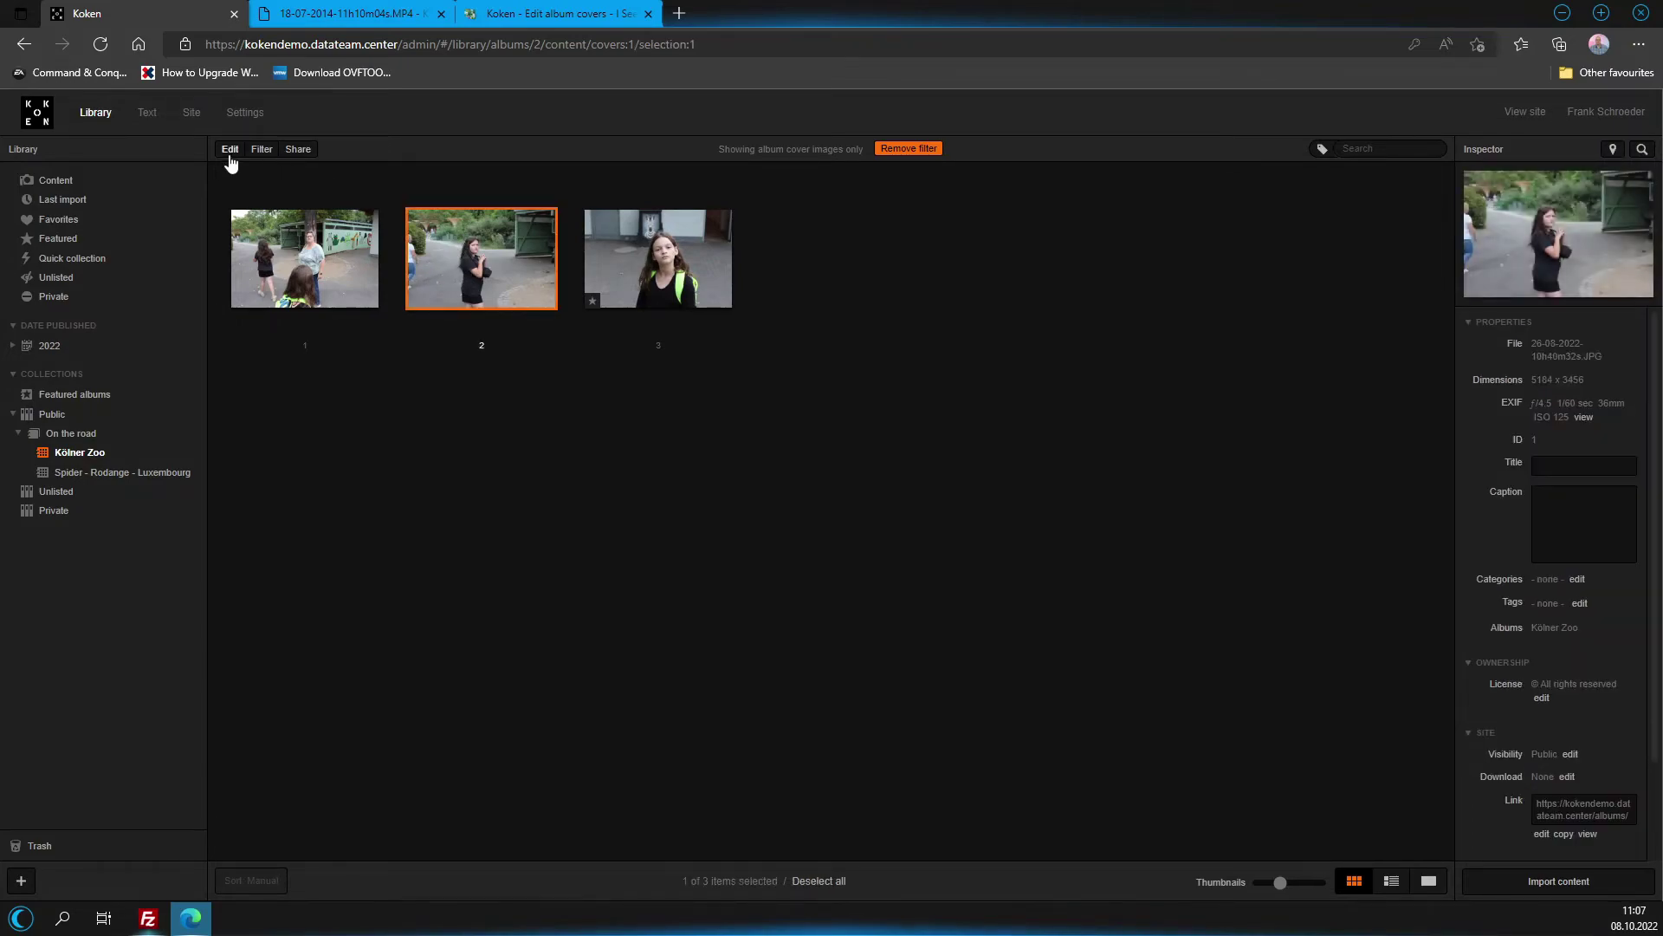
click(226, 160)
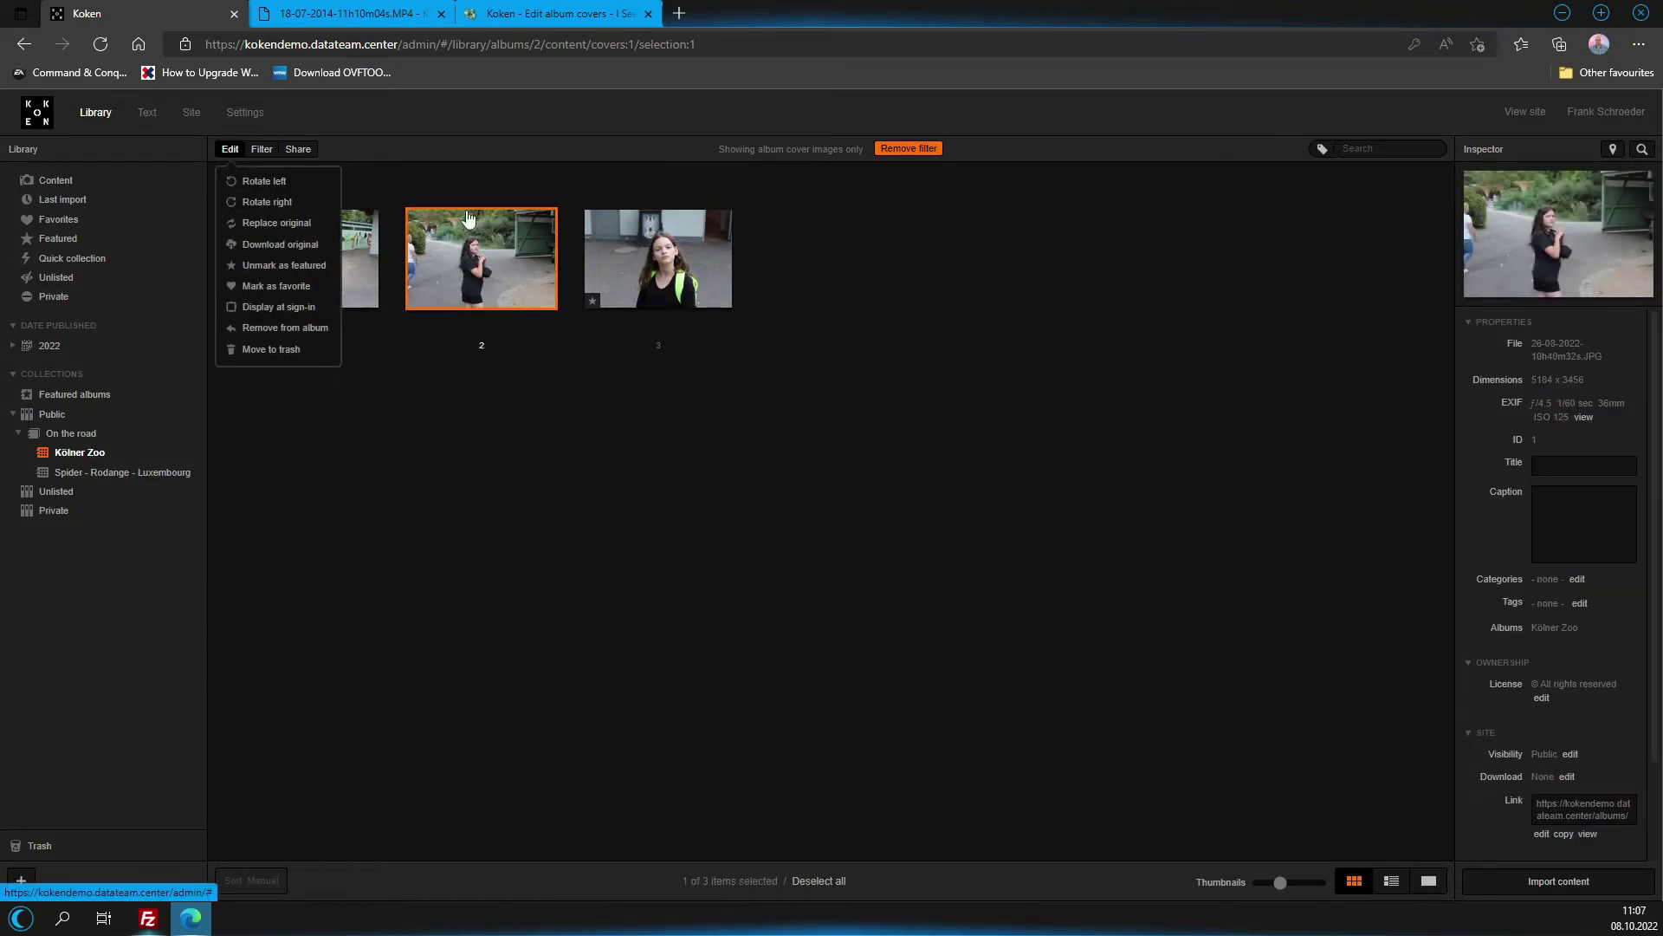
click(578, 389)
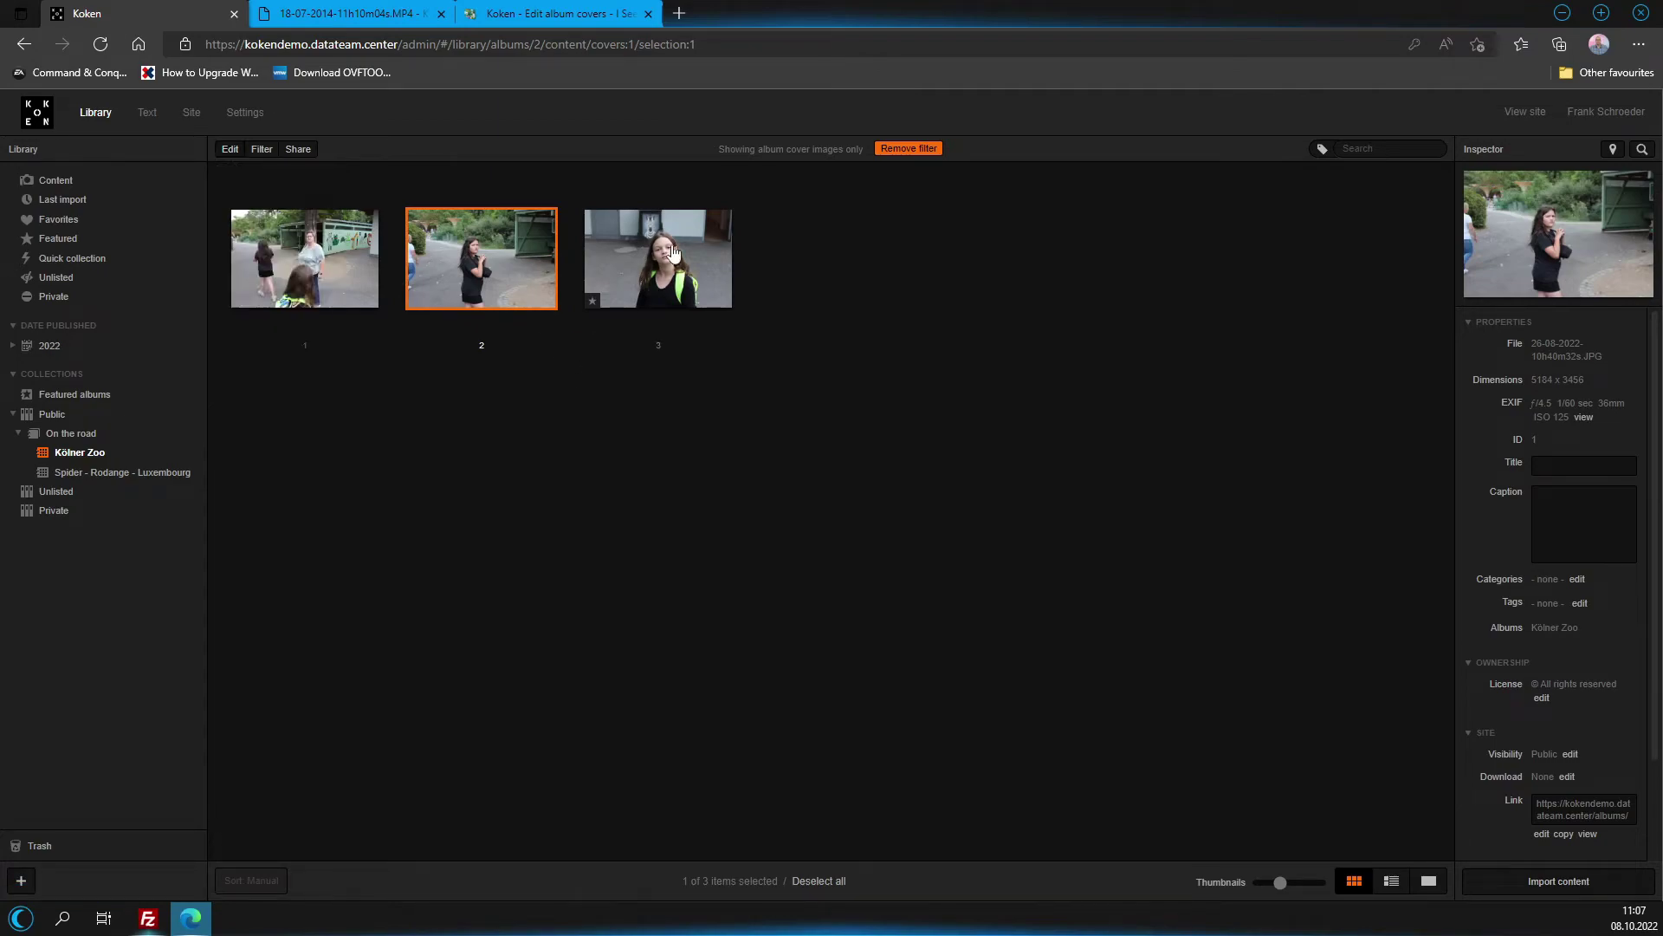
click(899, 151)
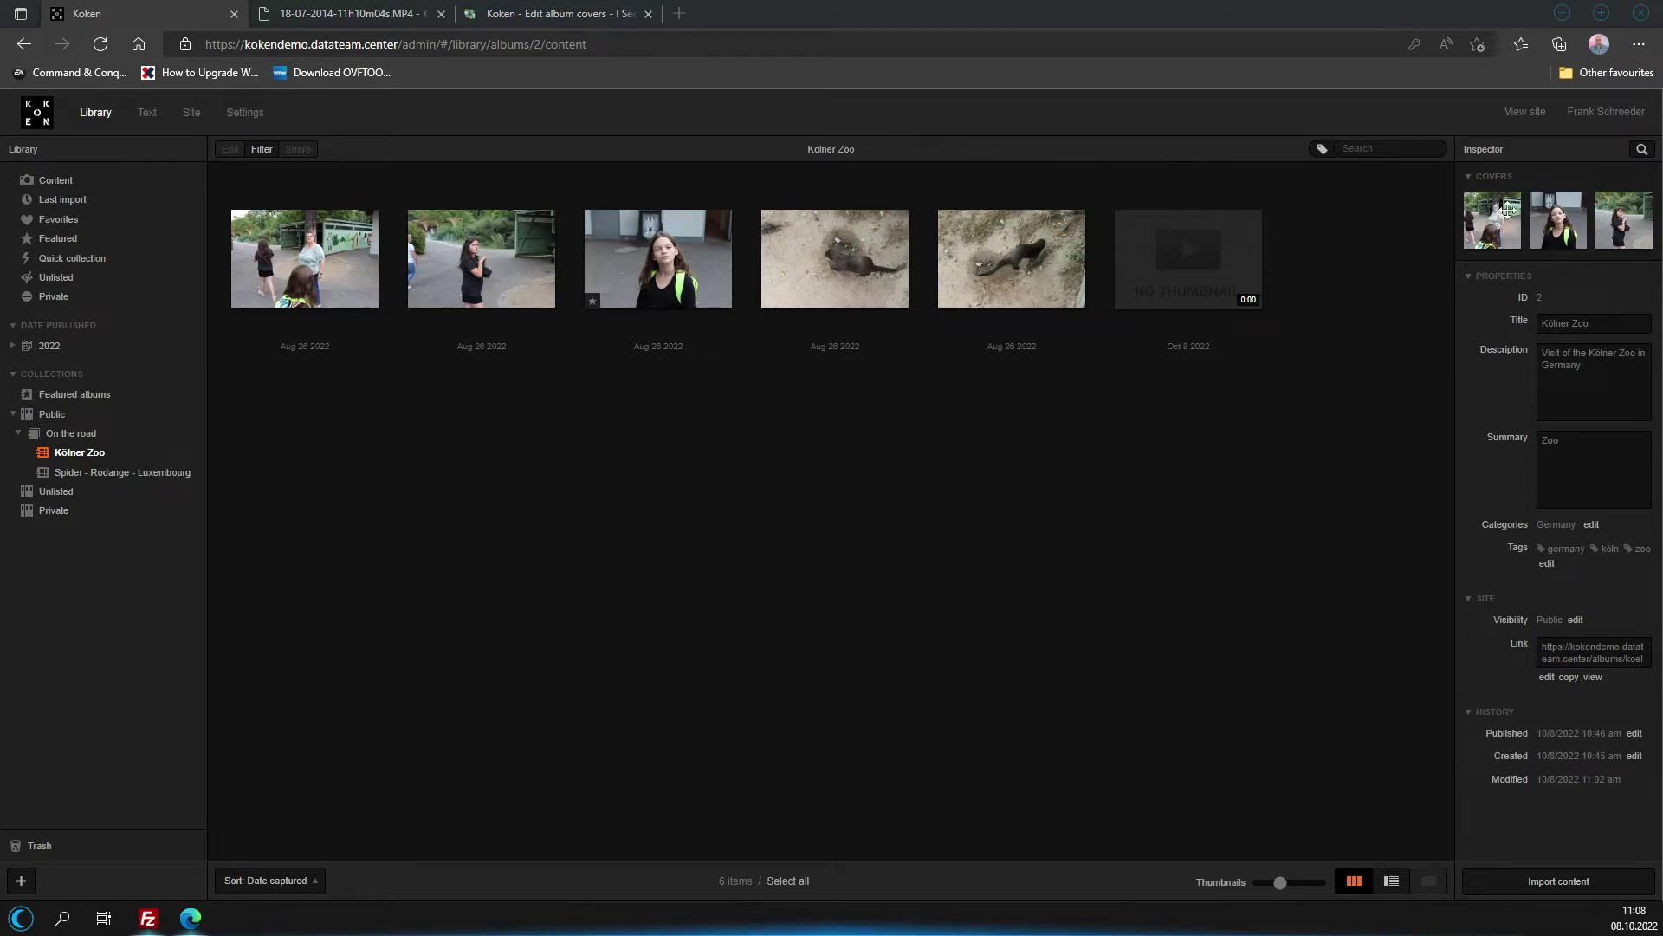
Reorder the Kölner Zoo album covers by moving the first cover to the third position.
drag(1499, 211, 1624, 221)
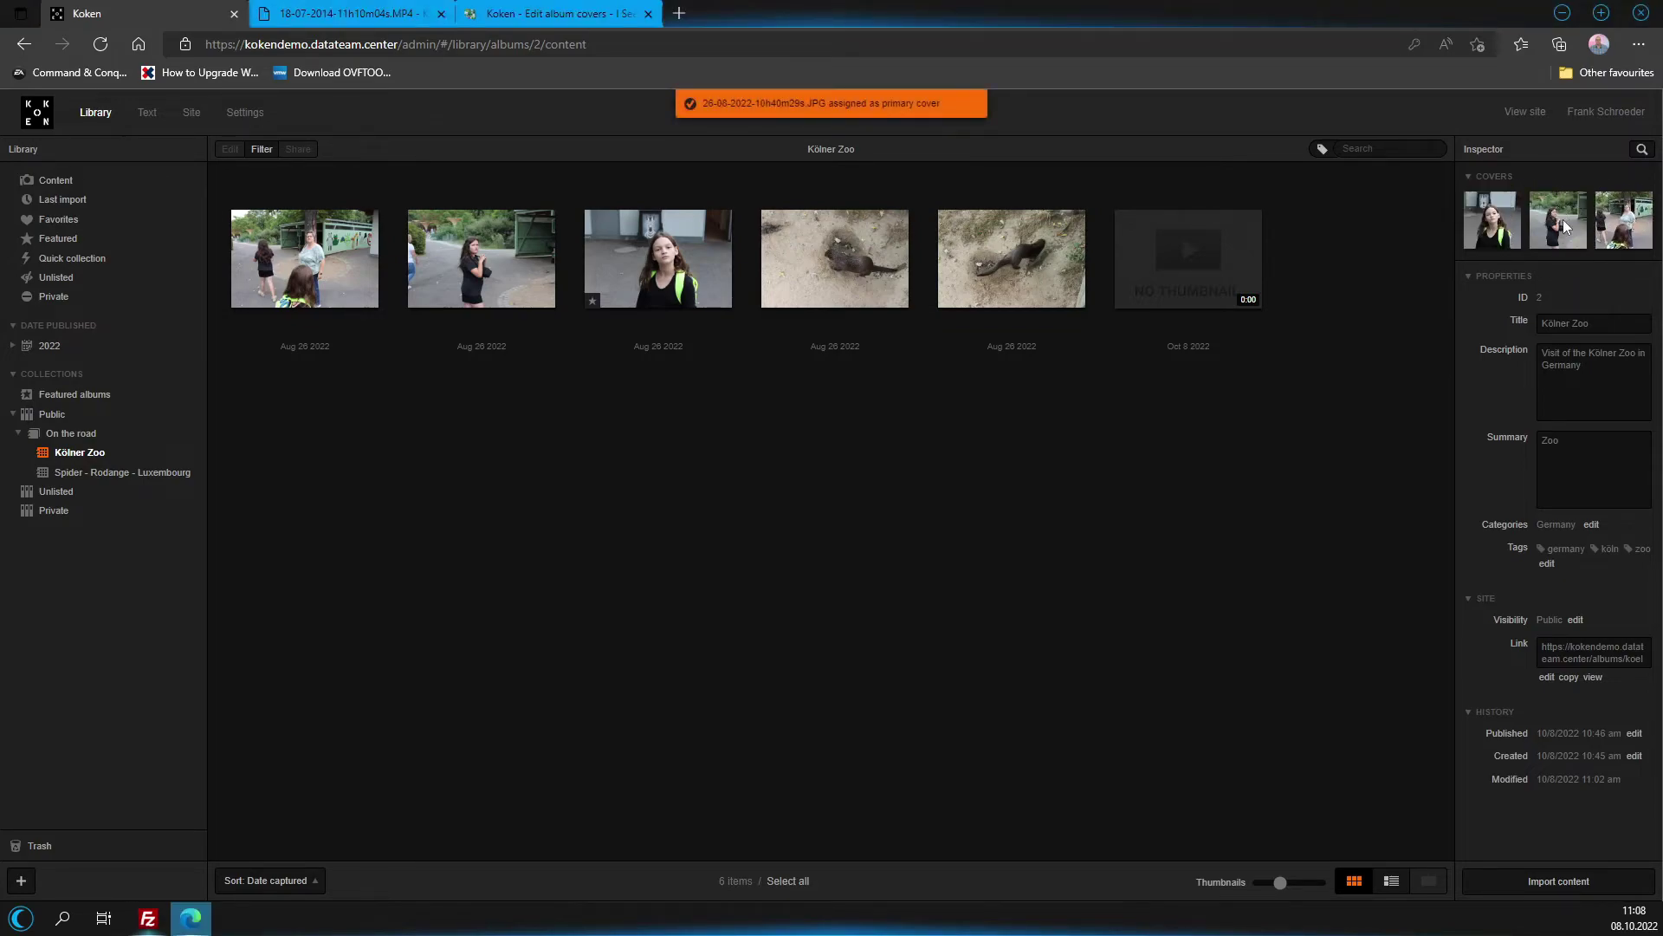
right_click(1563, 220)
key(Escape)
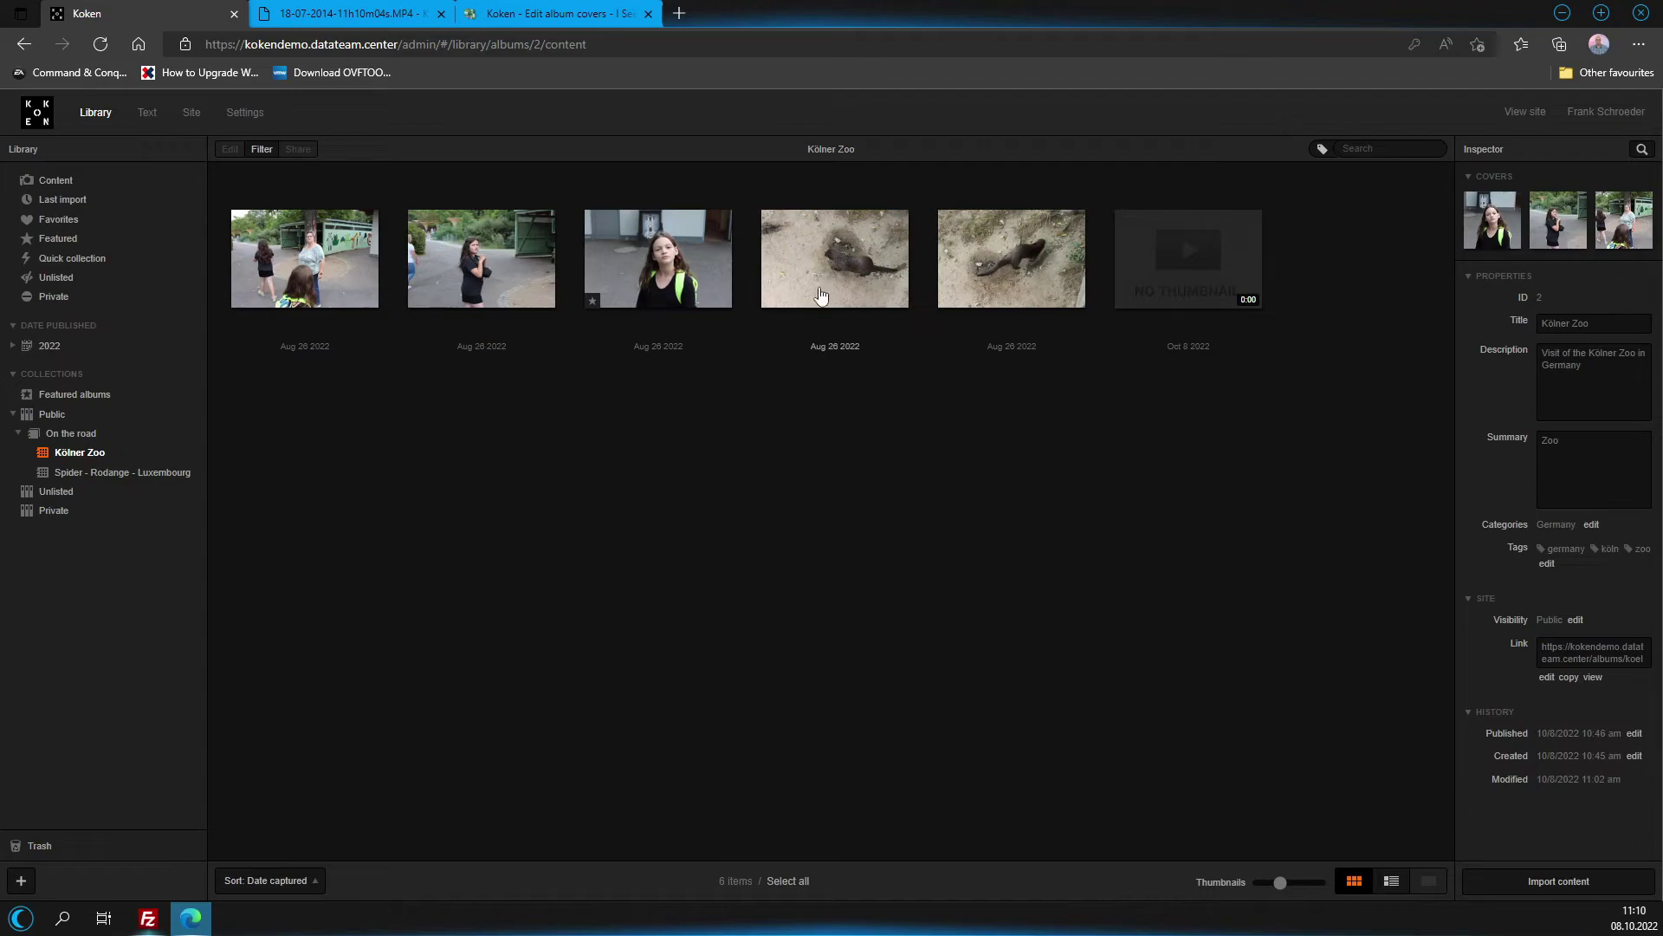
click(787, 227)
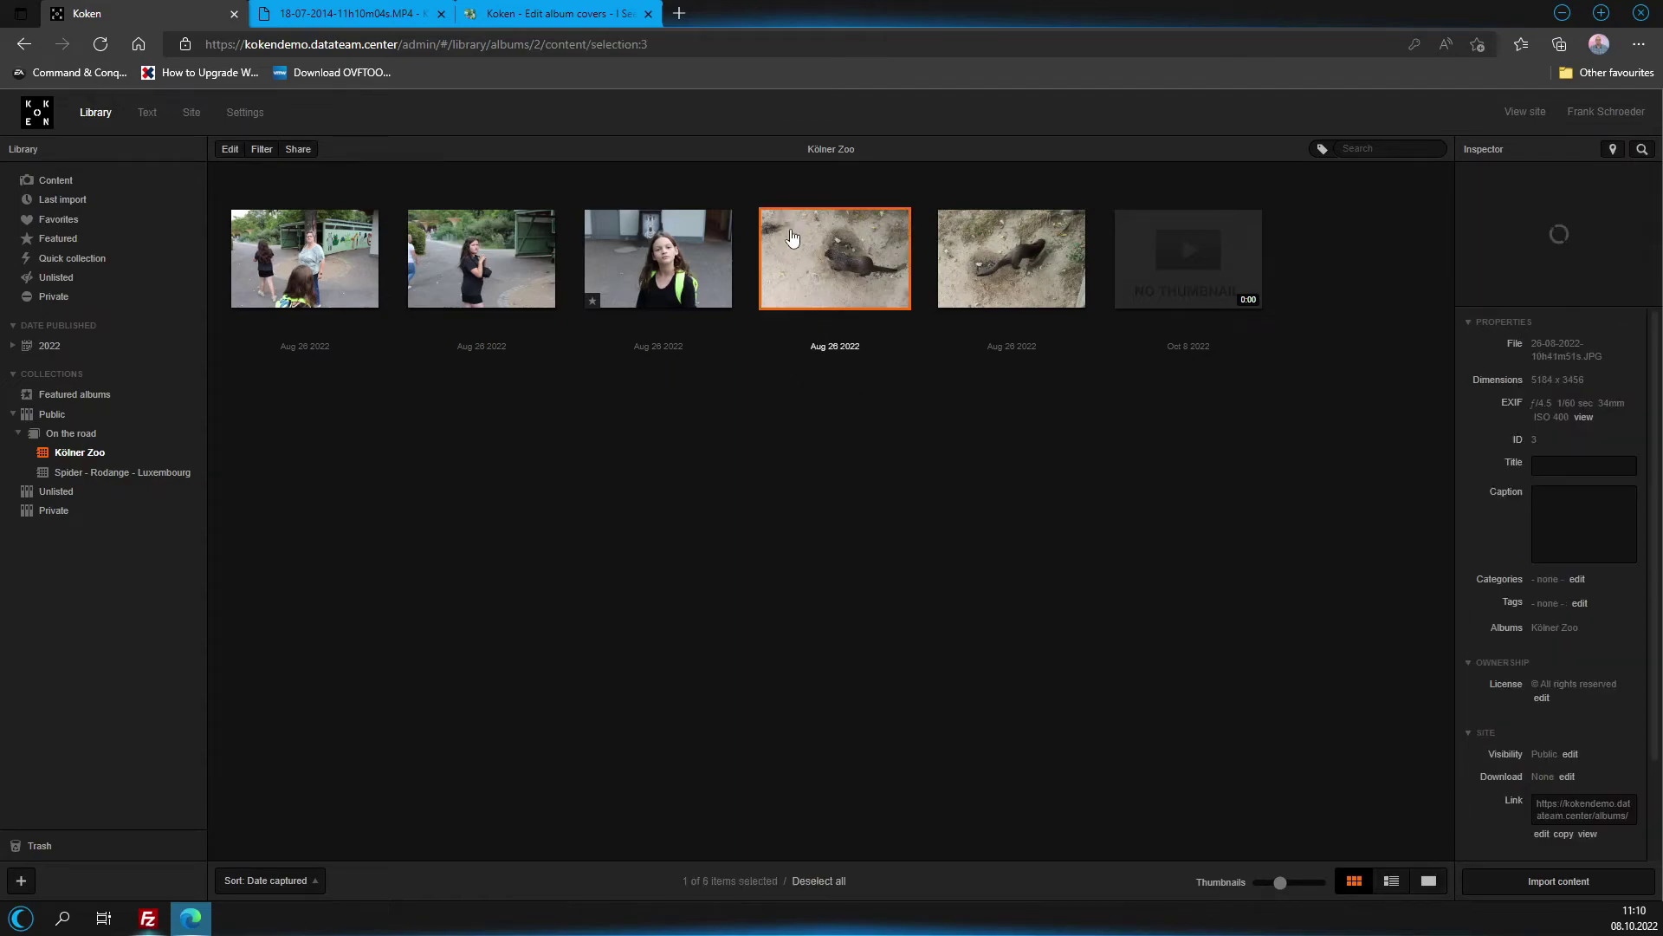
click(230, 152)
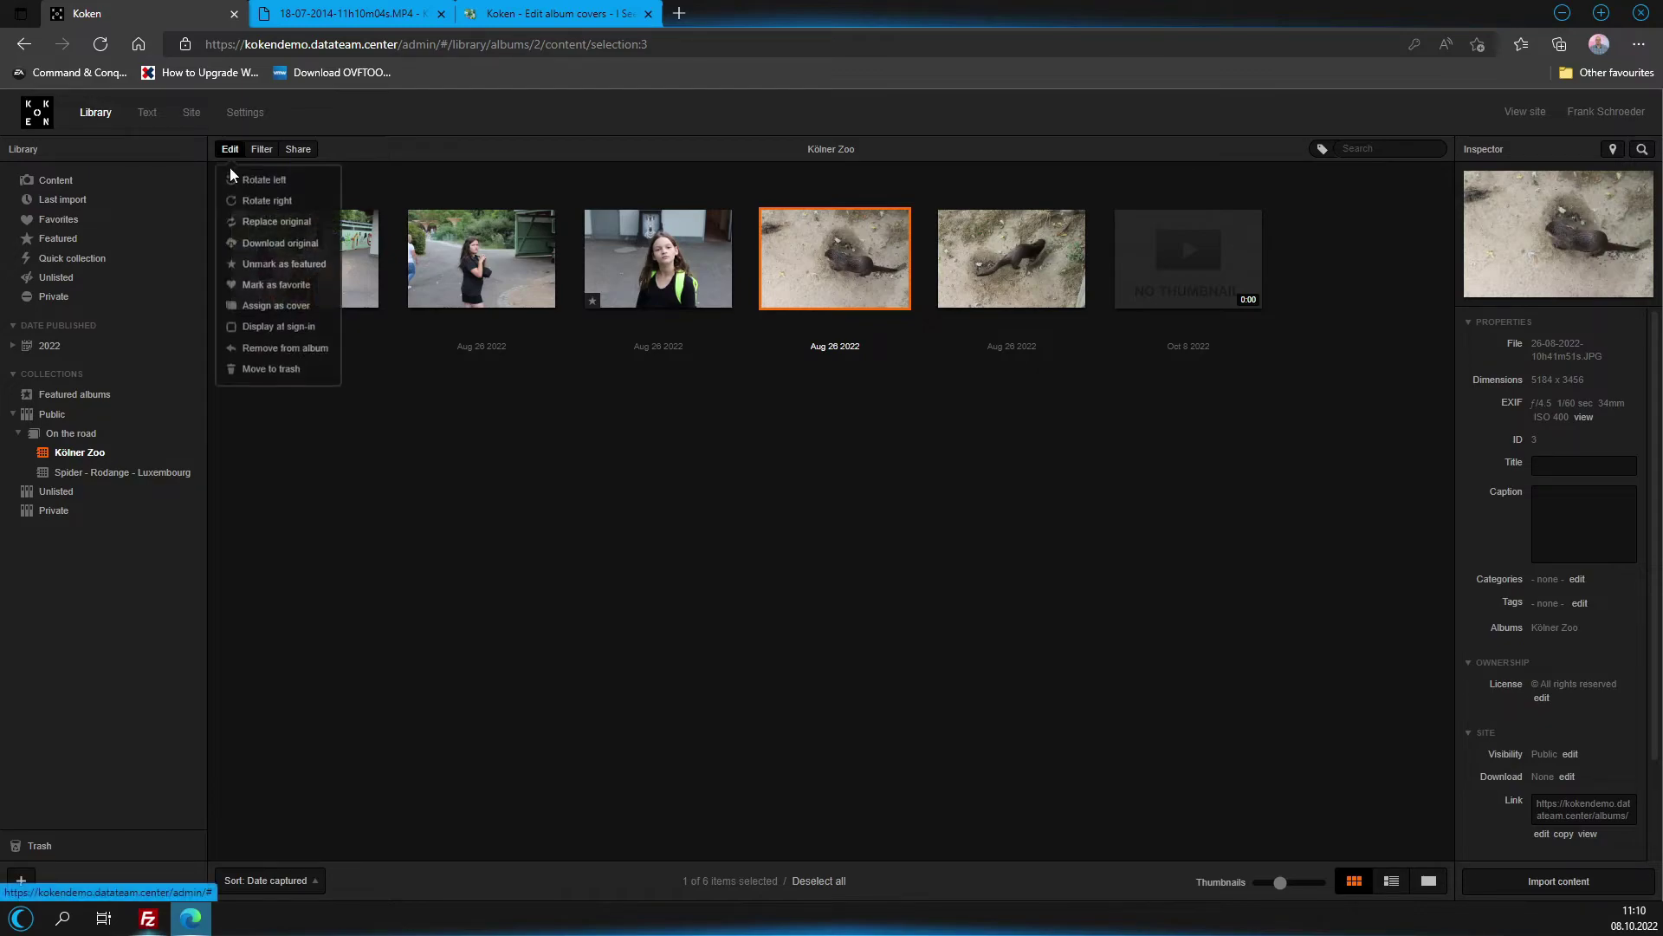
click(309, 310)
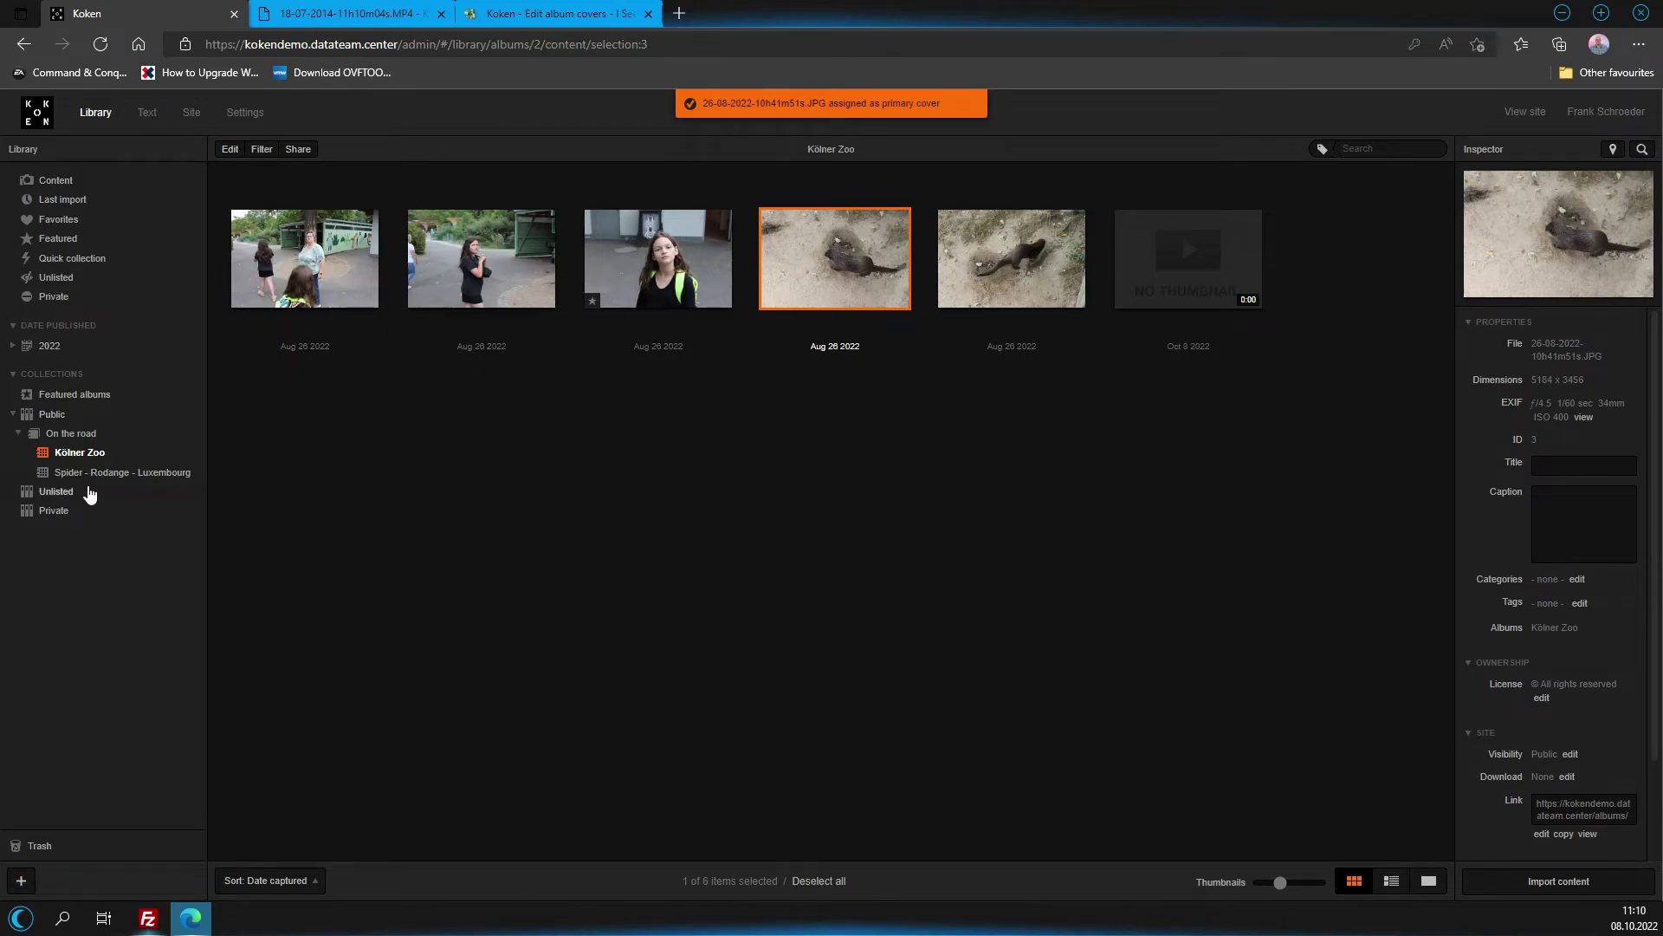
Reopen the Kölner Zoo album and remove the fourth image from its covers.
click(72, 433)
click(80, 453)
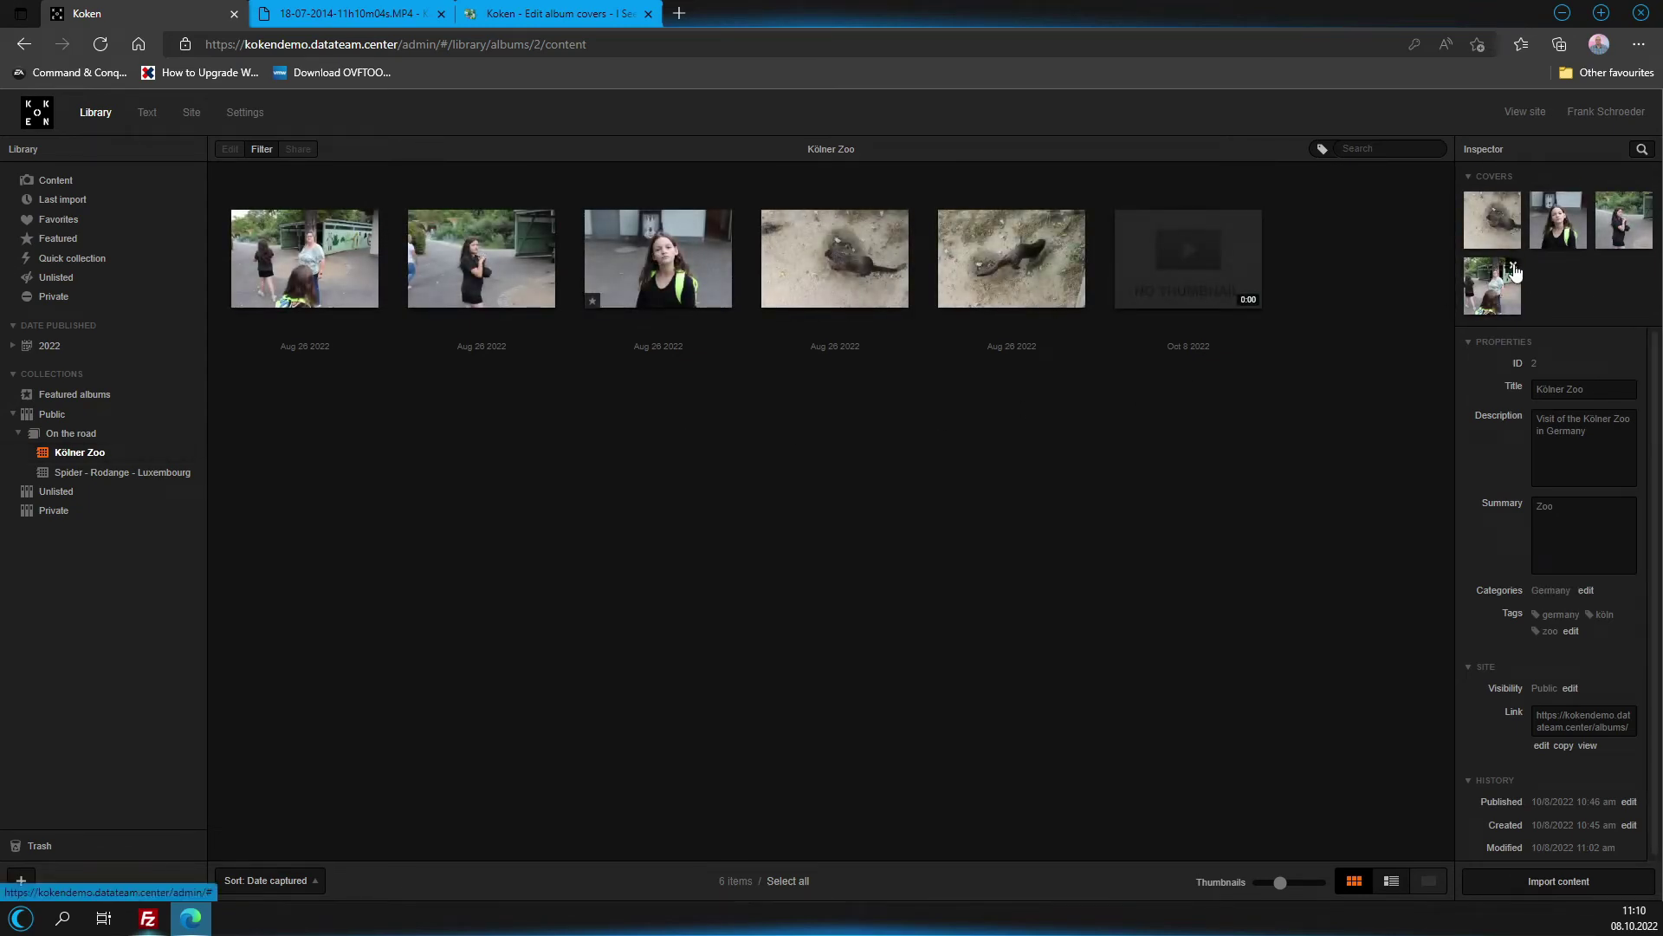
mouse_move(1514, 268)
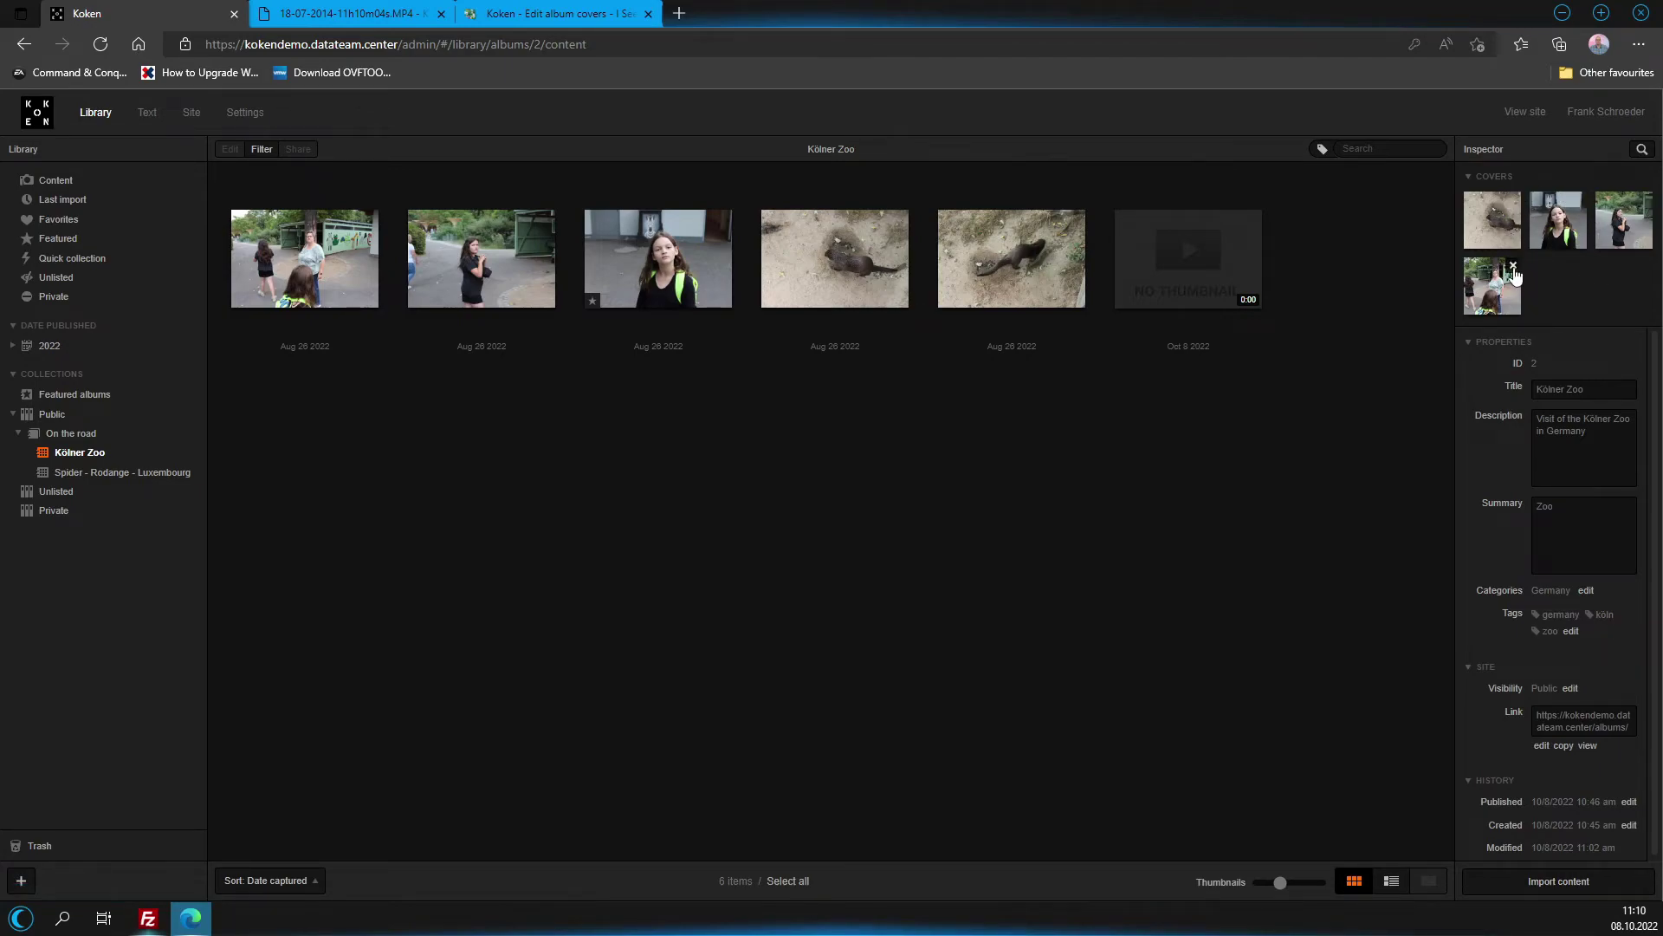
click(1512, 267)
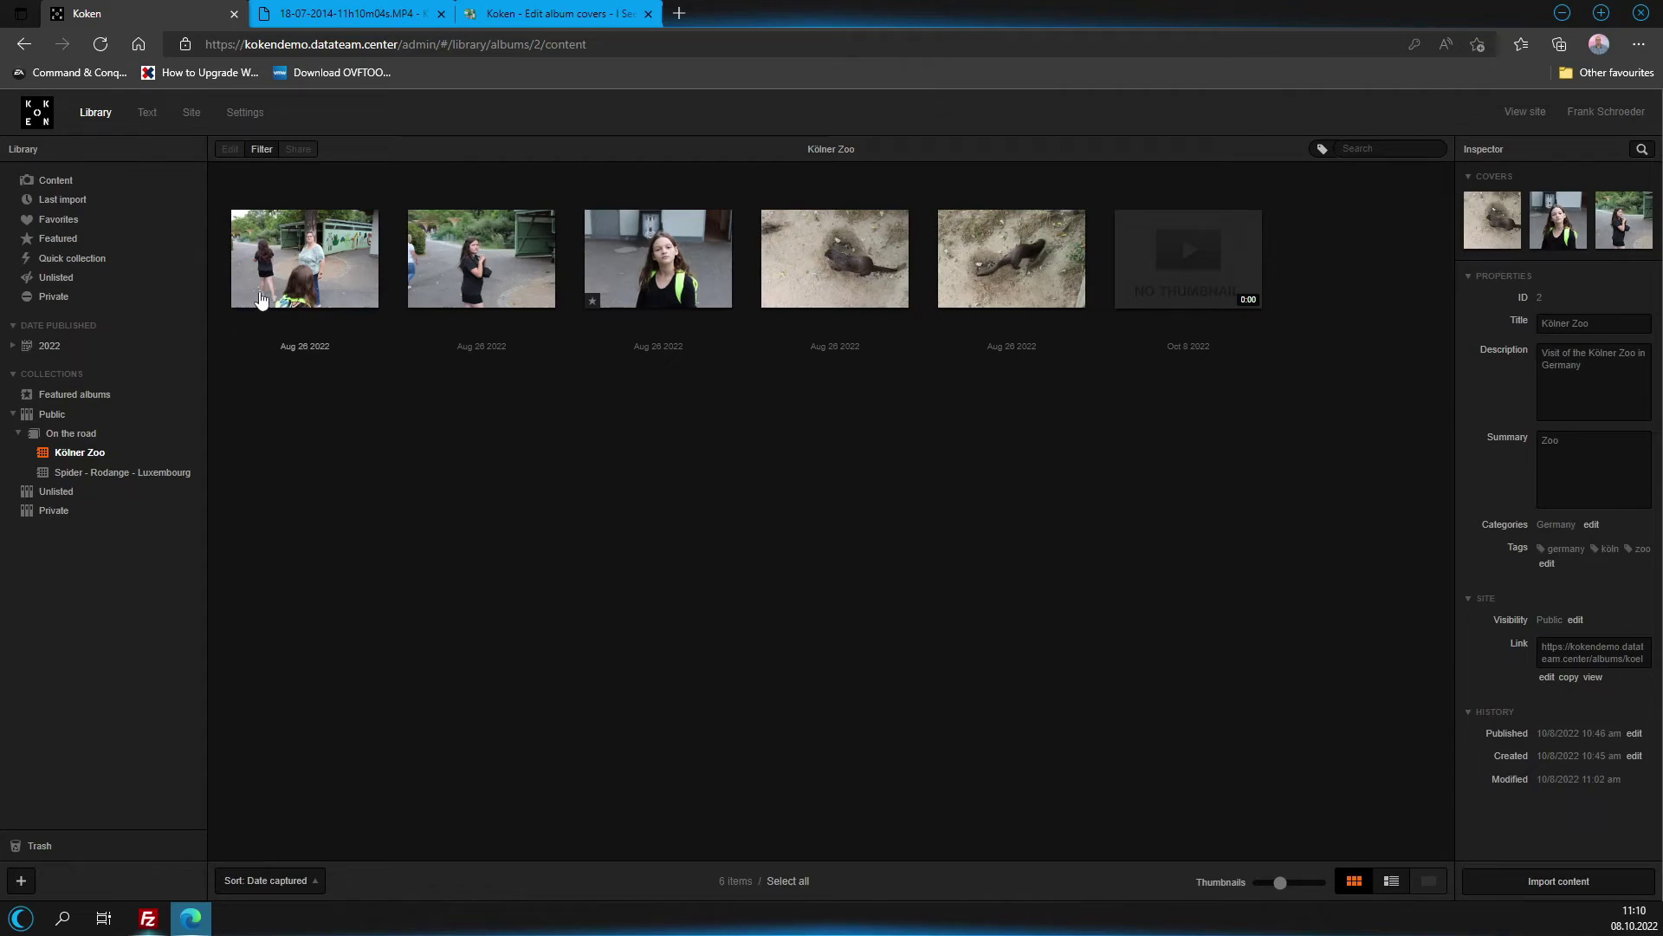
Filter Kölner Zoo to its covers, examine the third cover's editing actions and the filter options, and return to the full album.
click(259, 151)
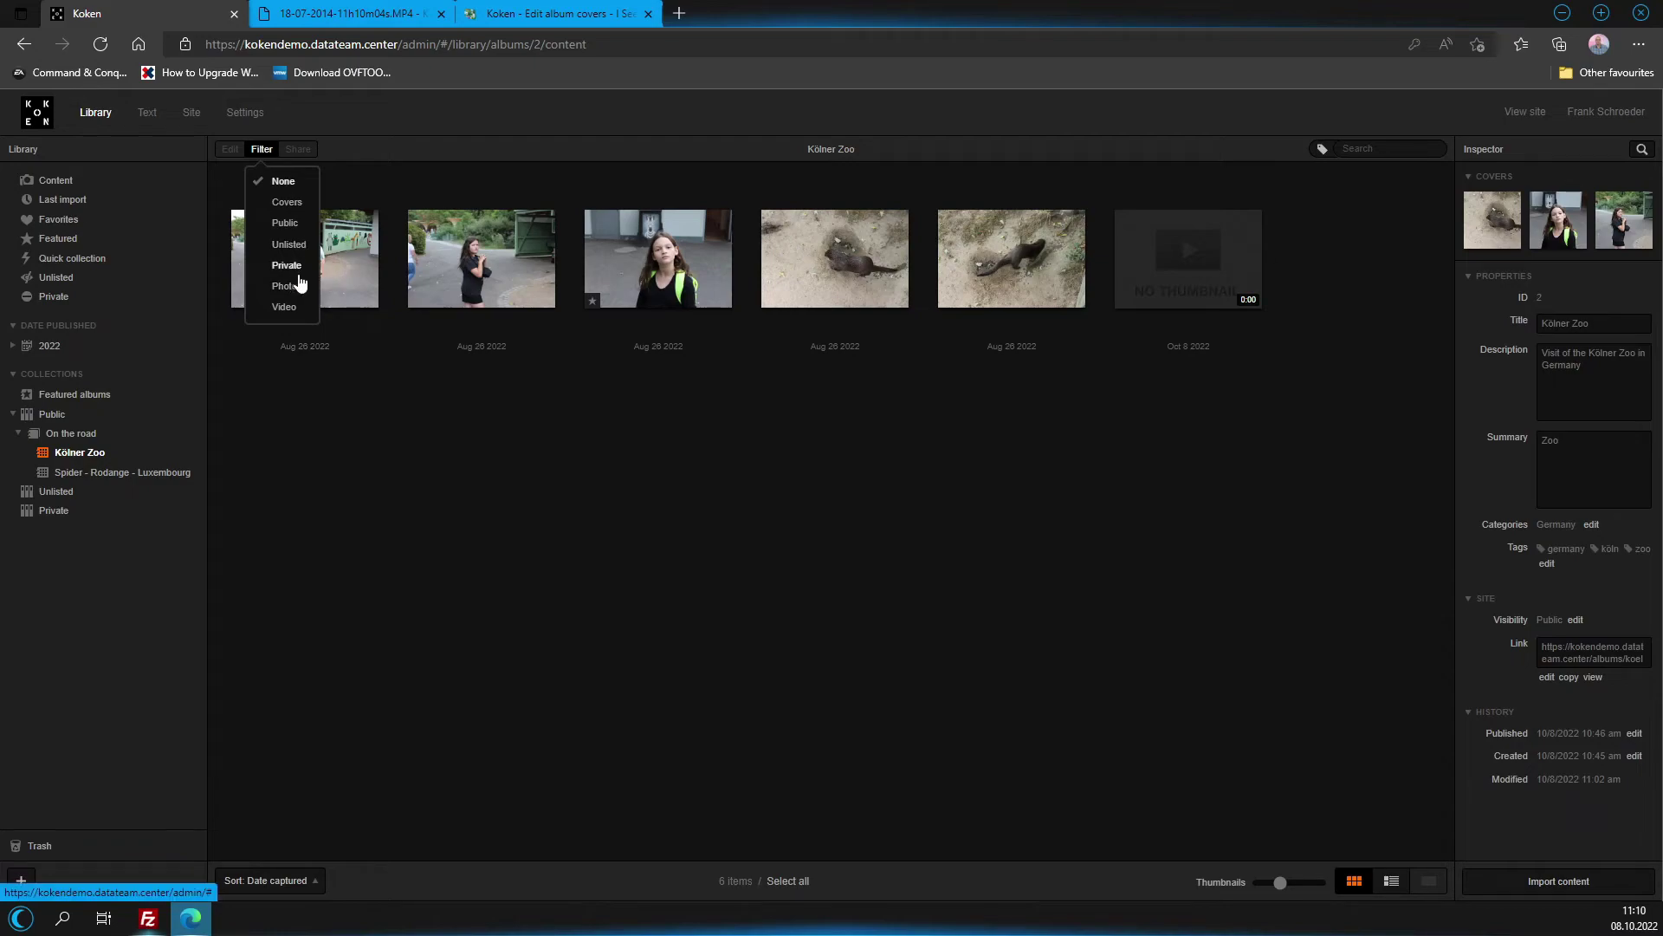
click(285, 203)
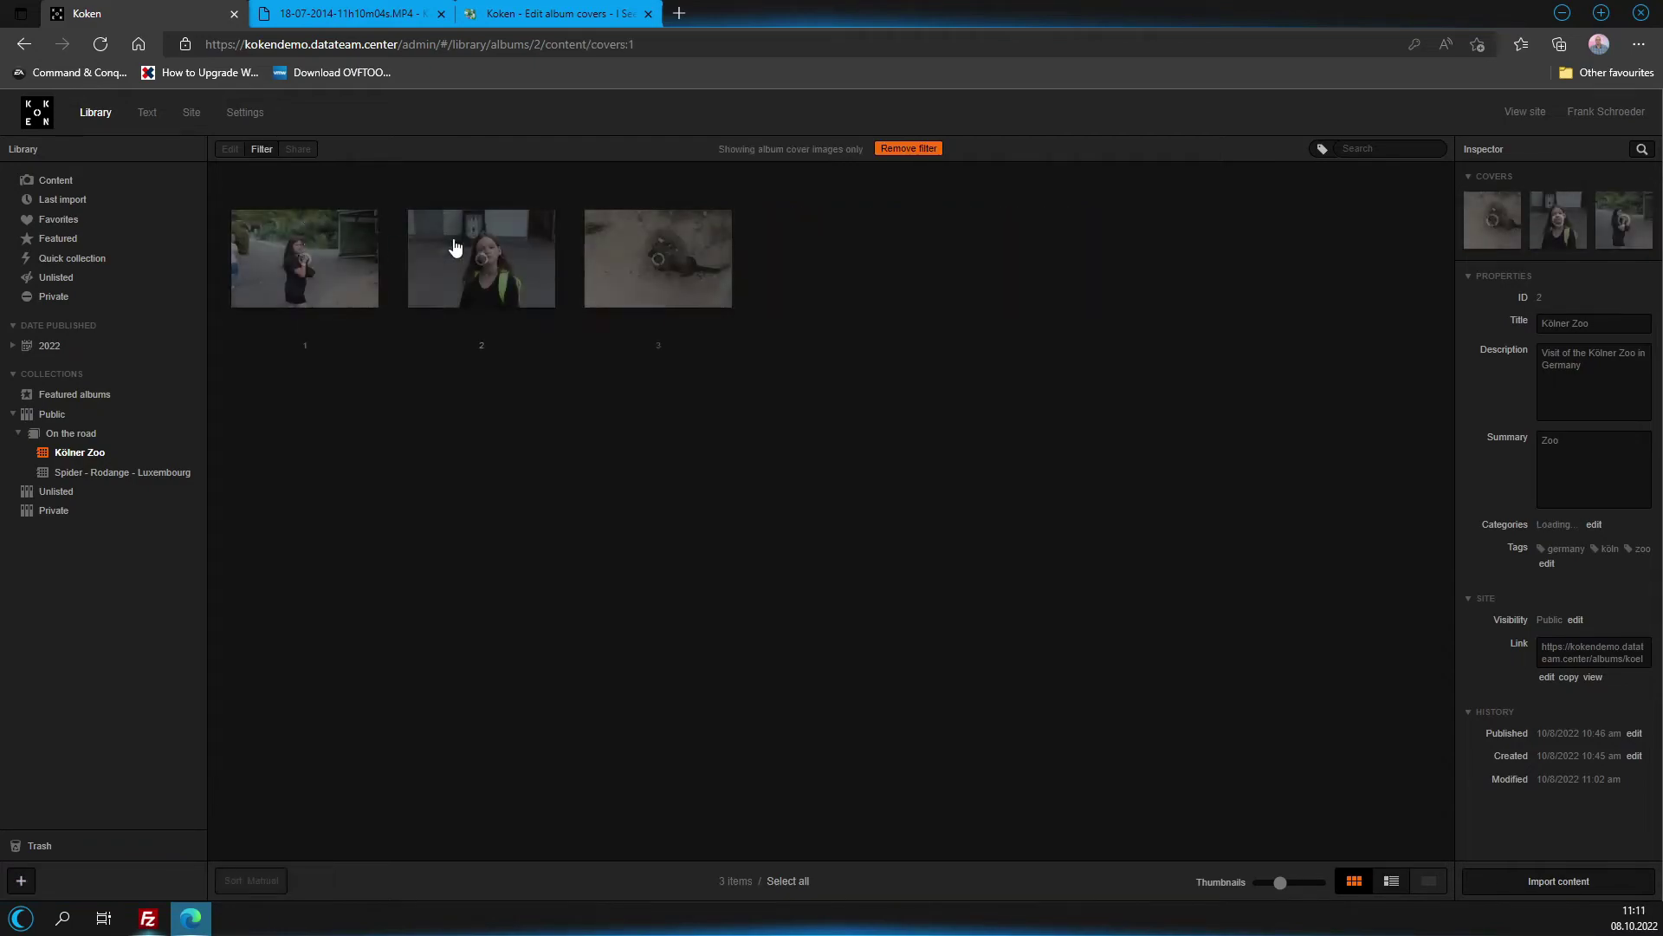
click(264, 151)
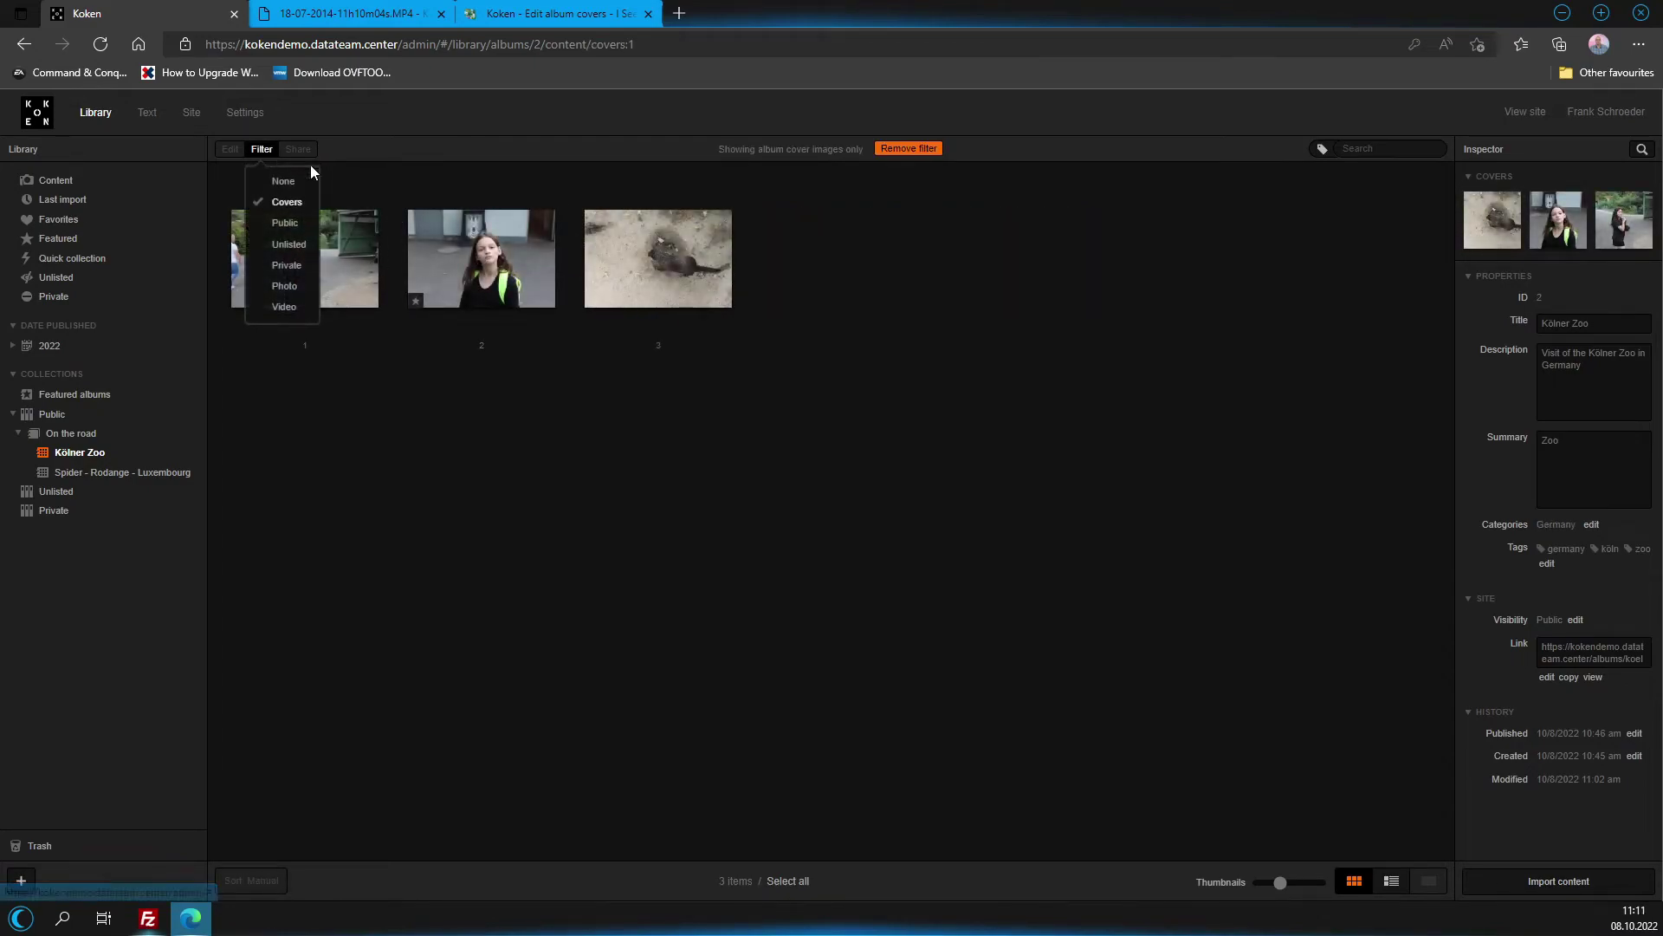
click(644, 252)
right_click(645, 250)
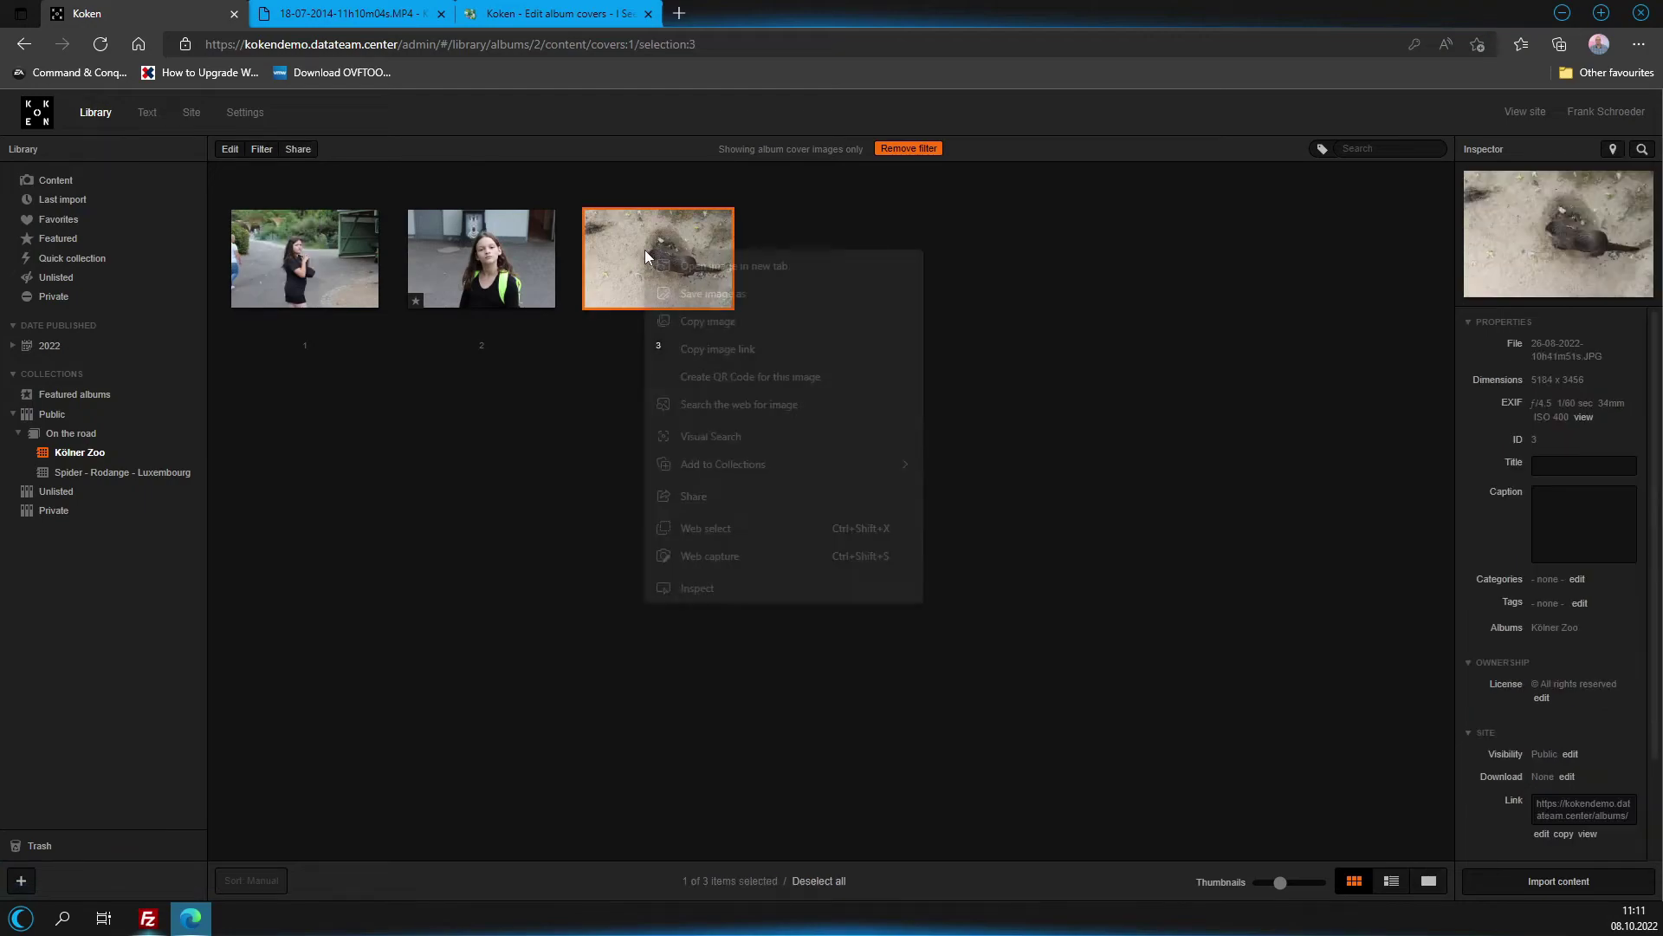
click(604, 317)
click(228, 154)
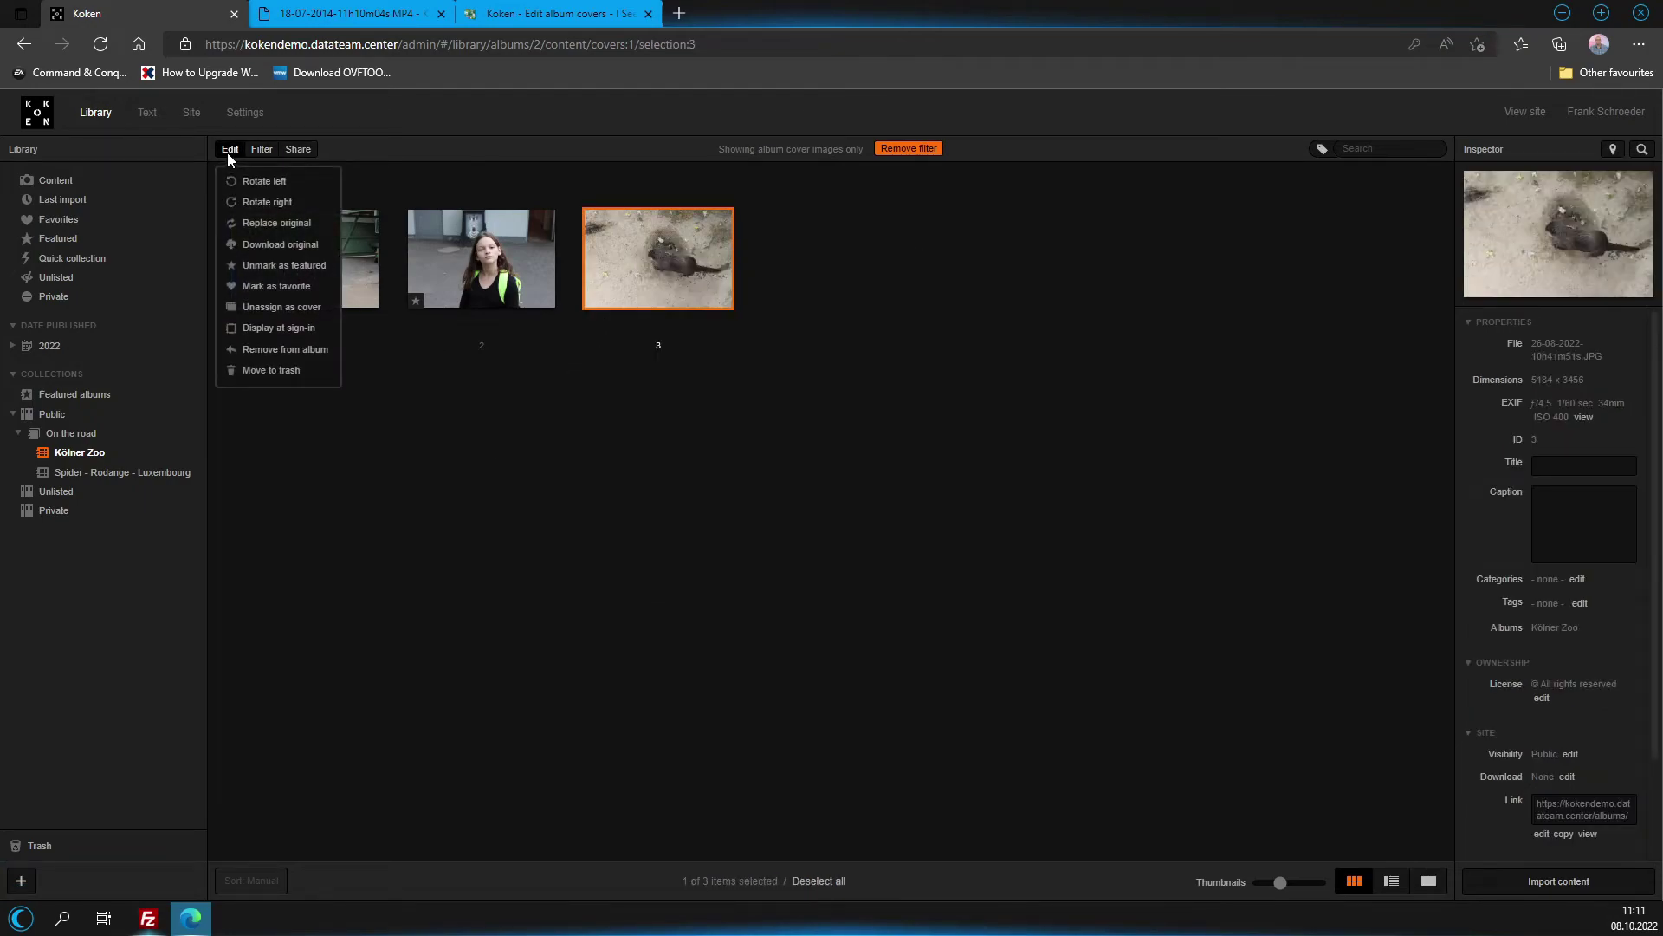
click(513, 475)
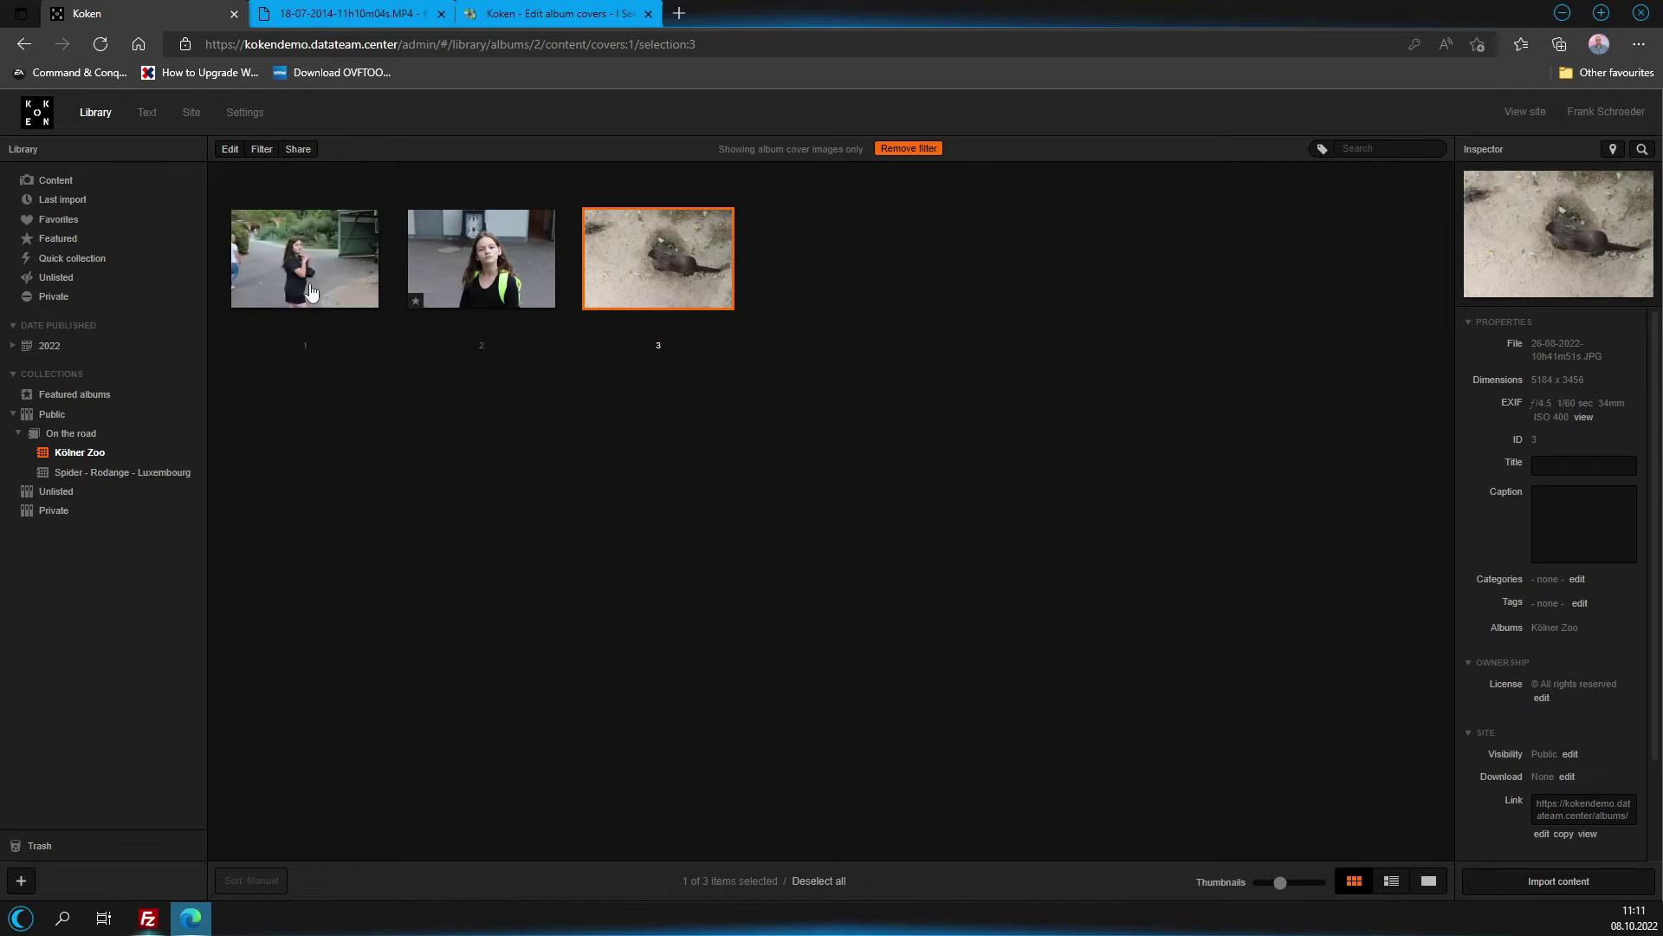
click(253, 151)
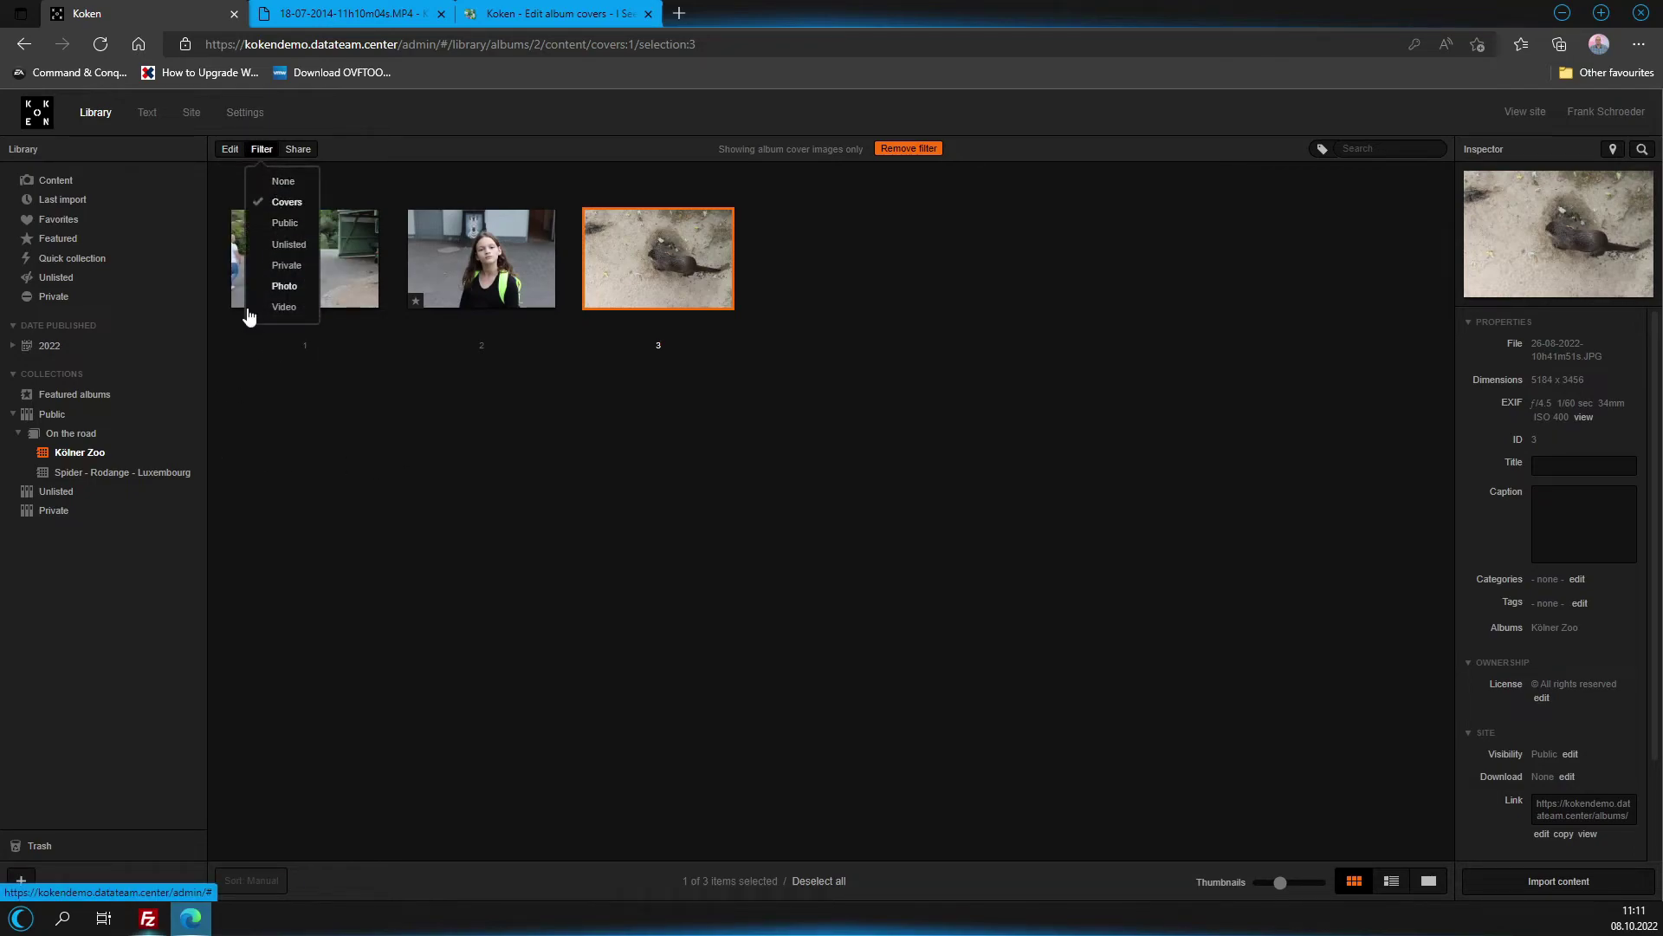
click(94, 452)
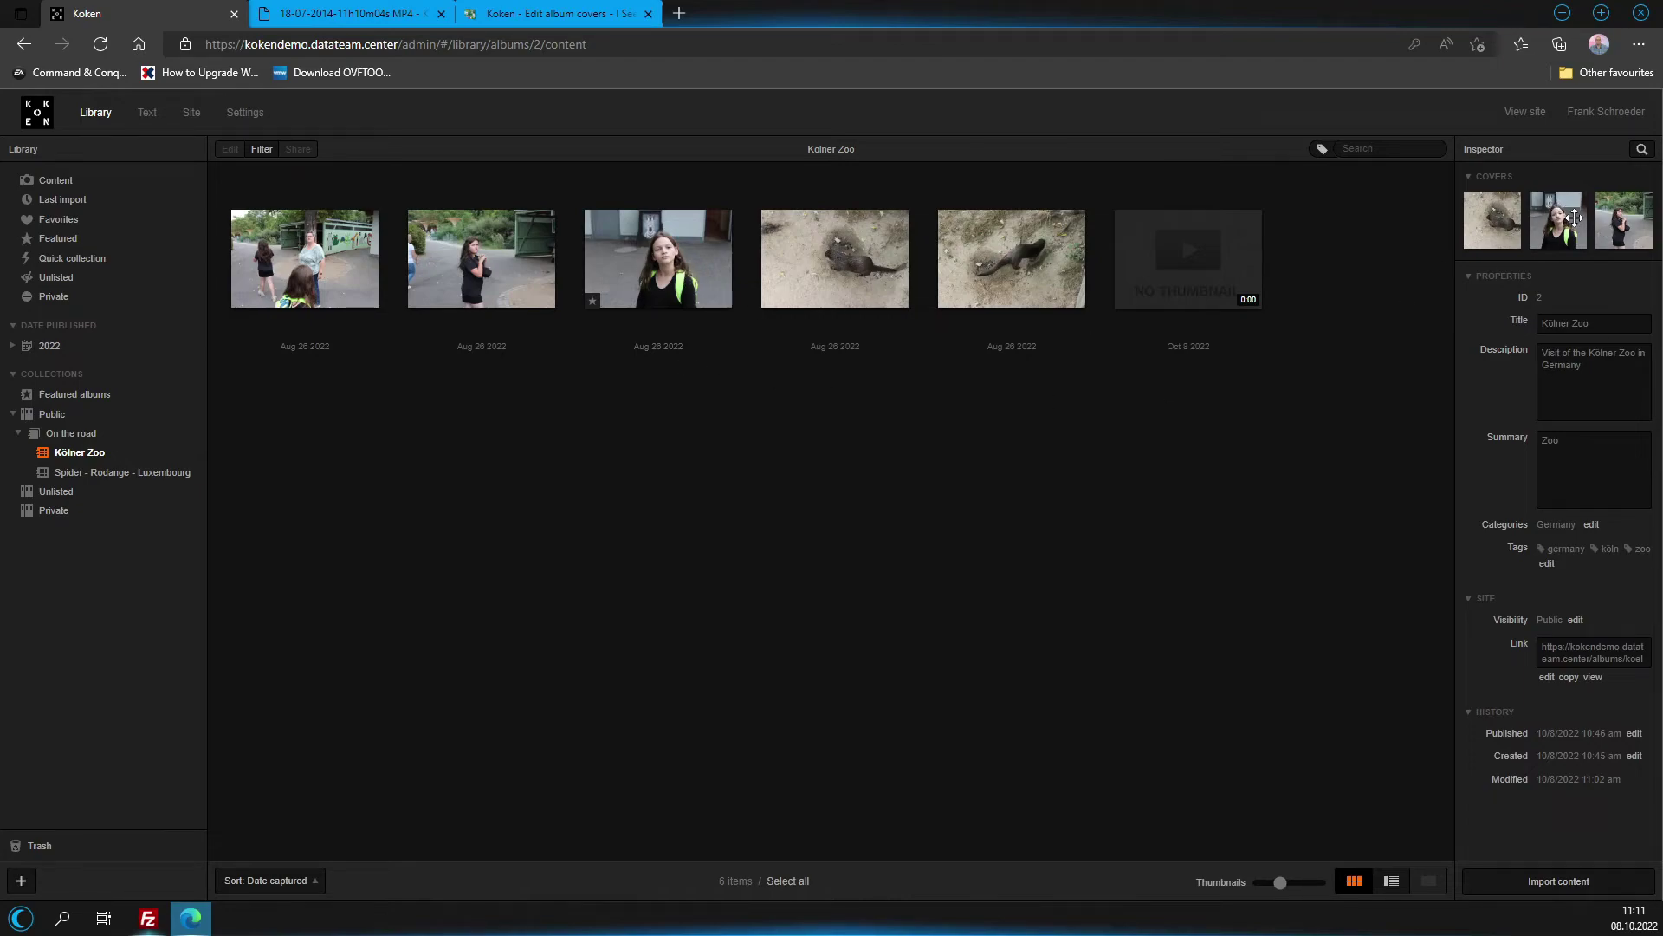
Inspect the third photo and the fourth photo in the full Kölner Zoo album, including the fourth one's context options.
click(597, 246)
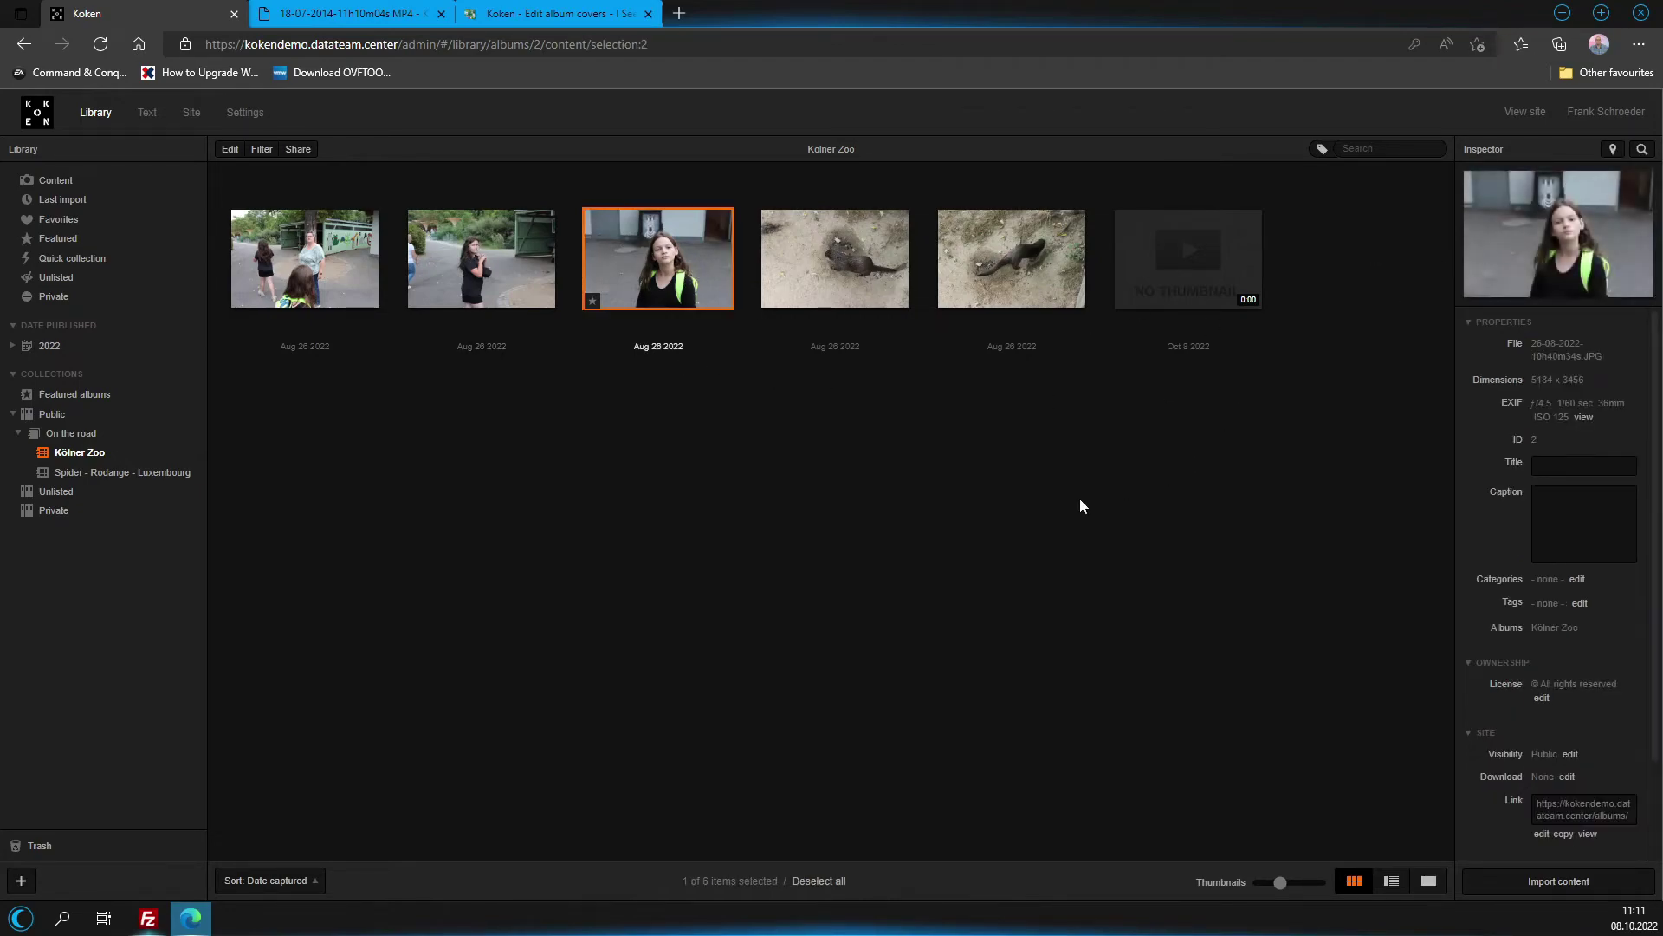
click(78, 455)
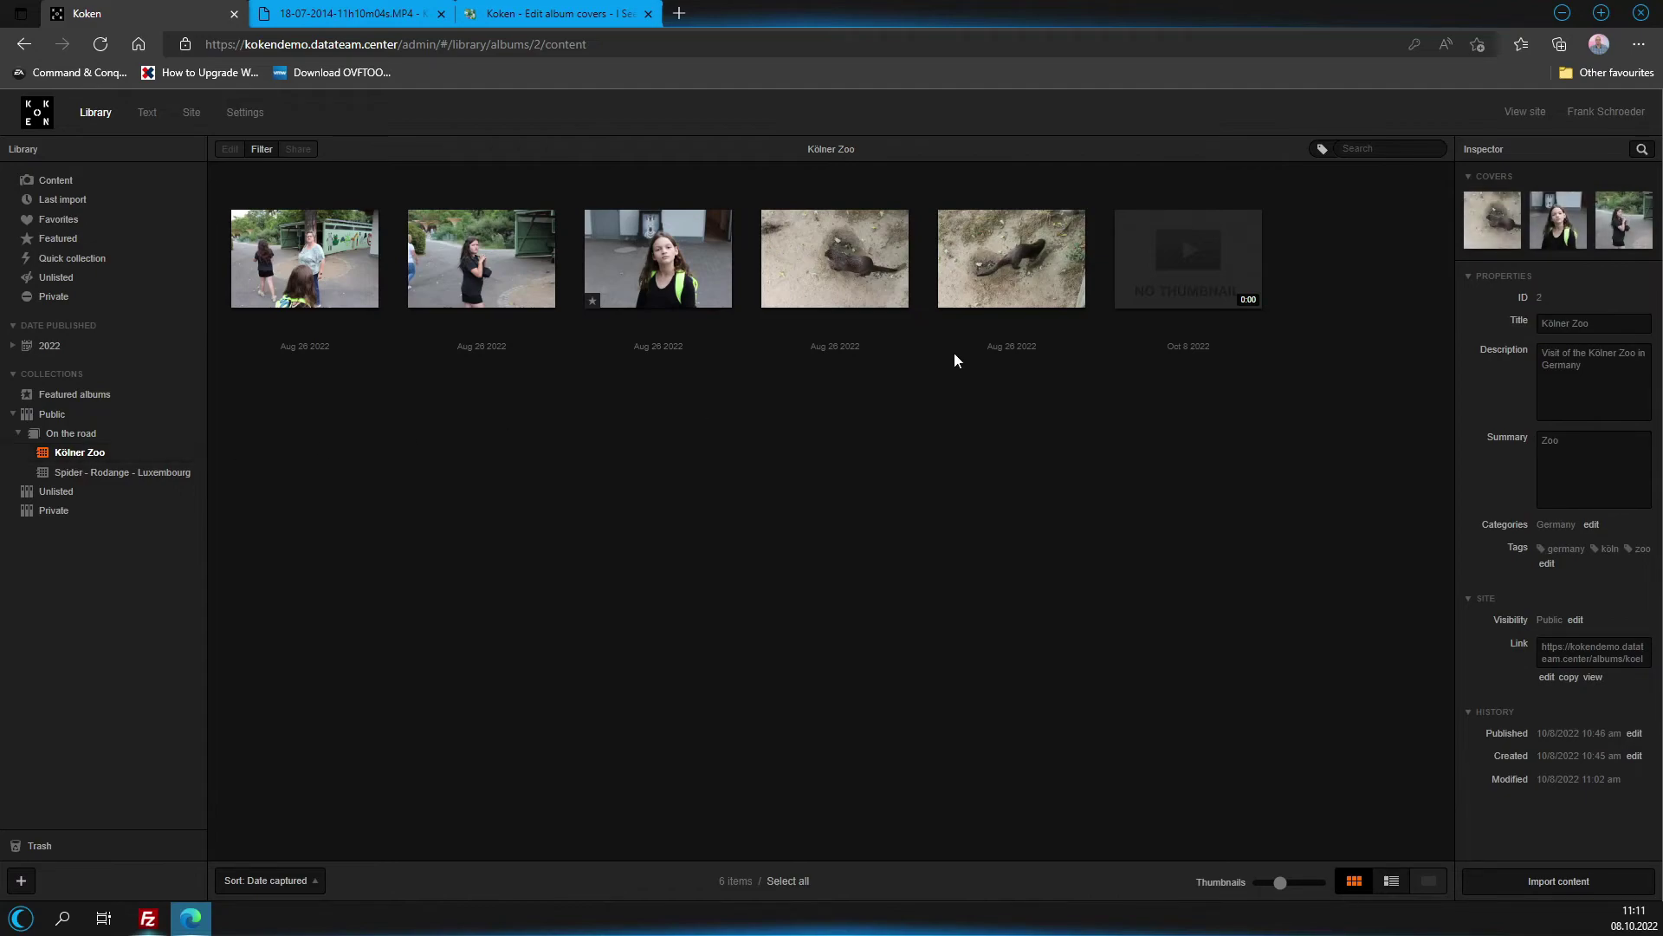
click(859, 268)
right_click(792, 258)
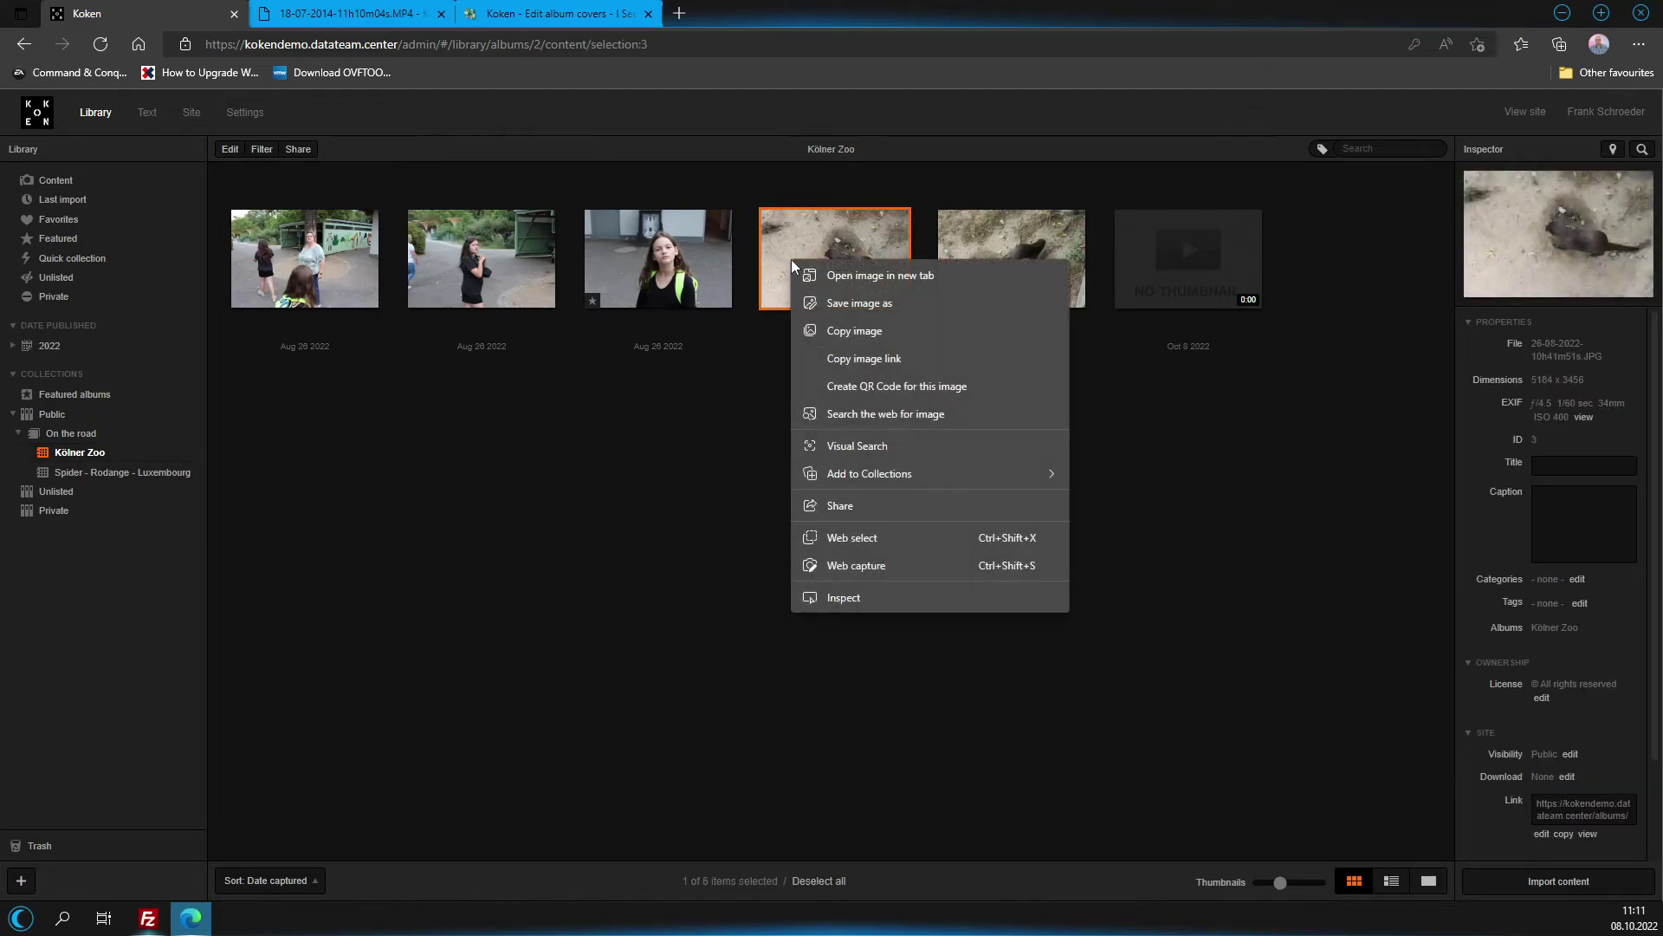
click(776, 327)
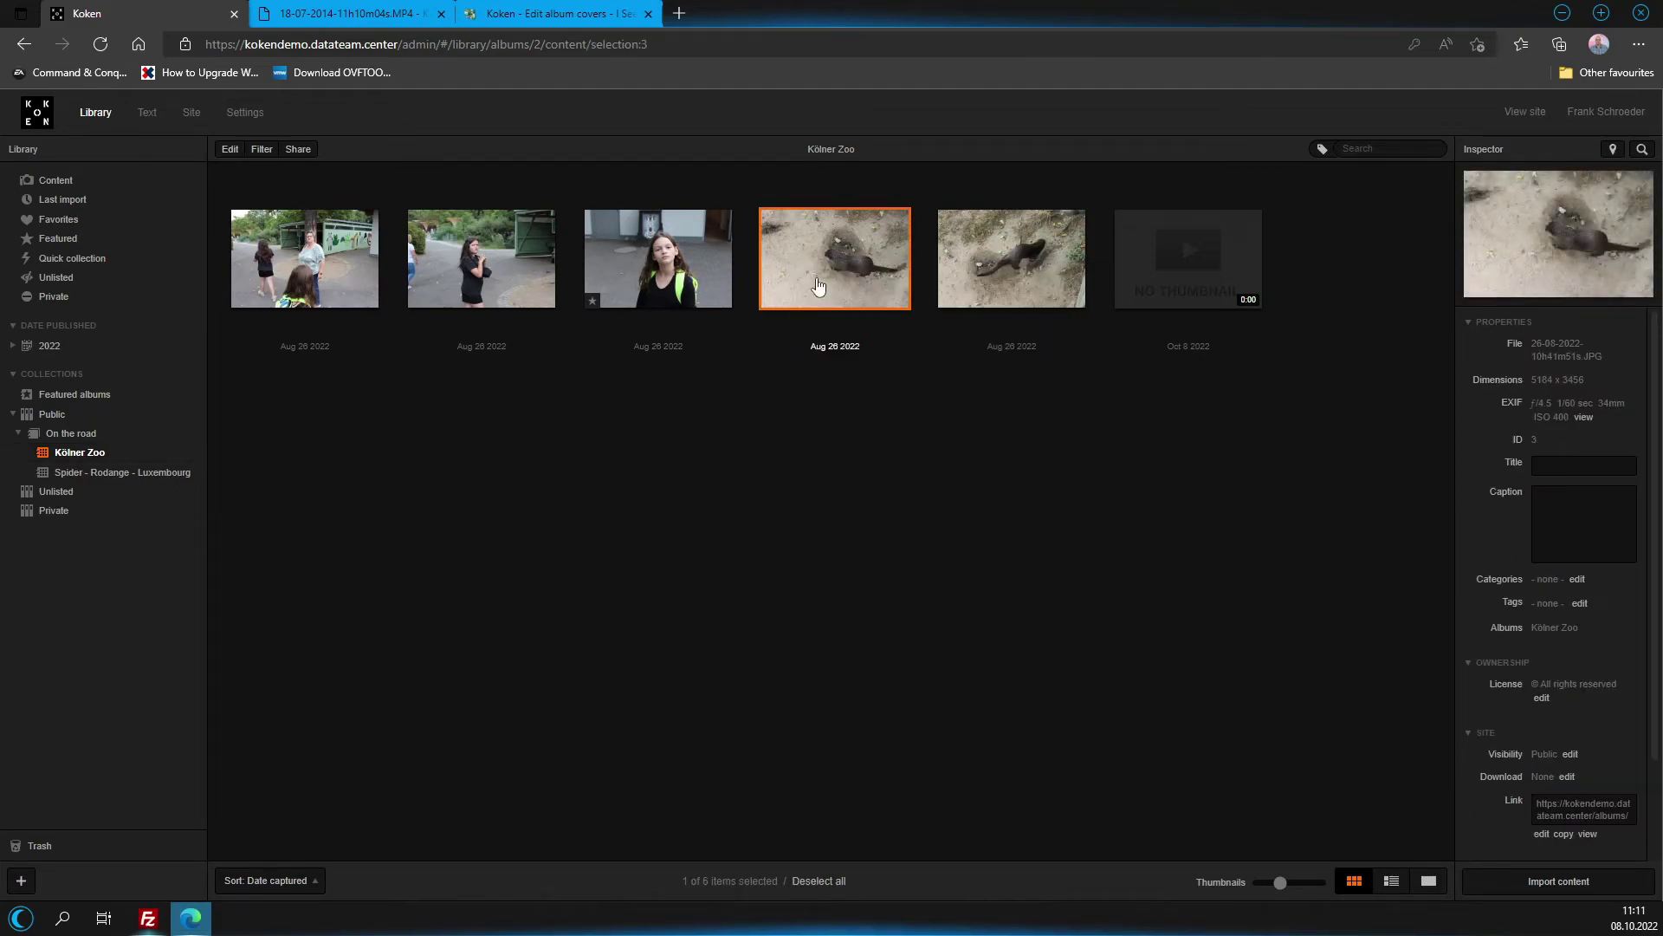
click(231, 150)
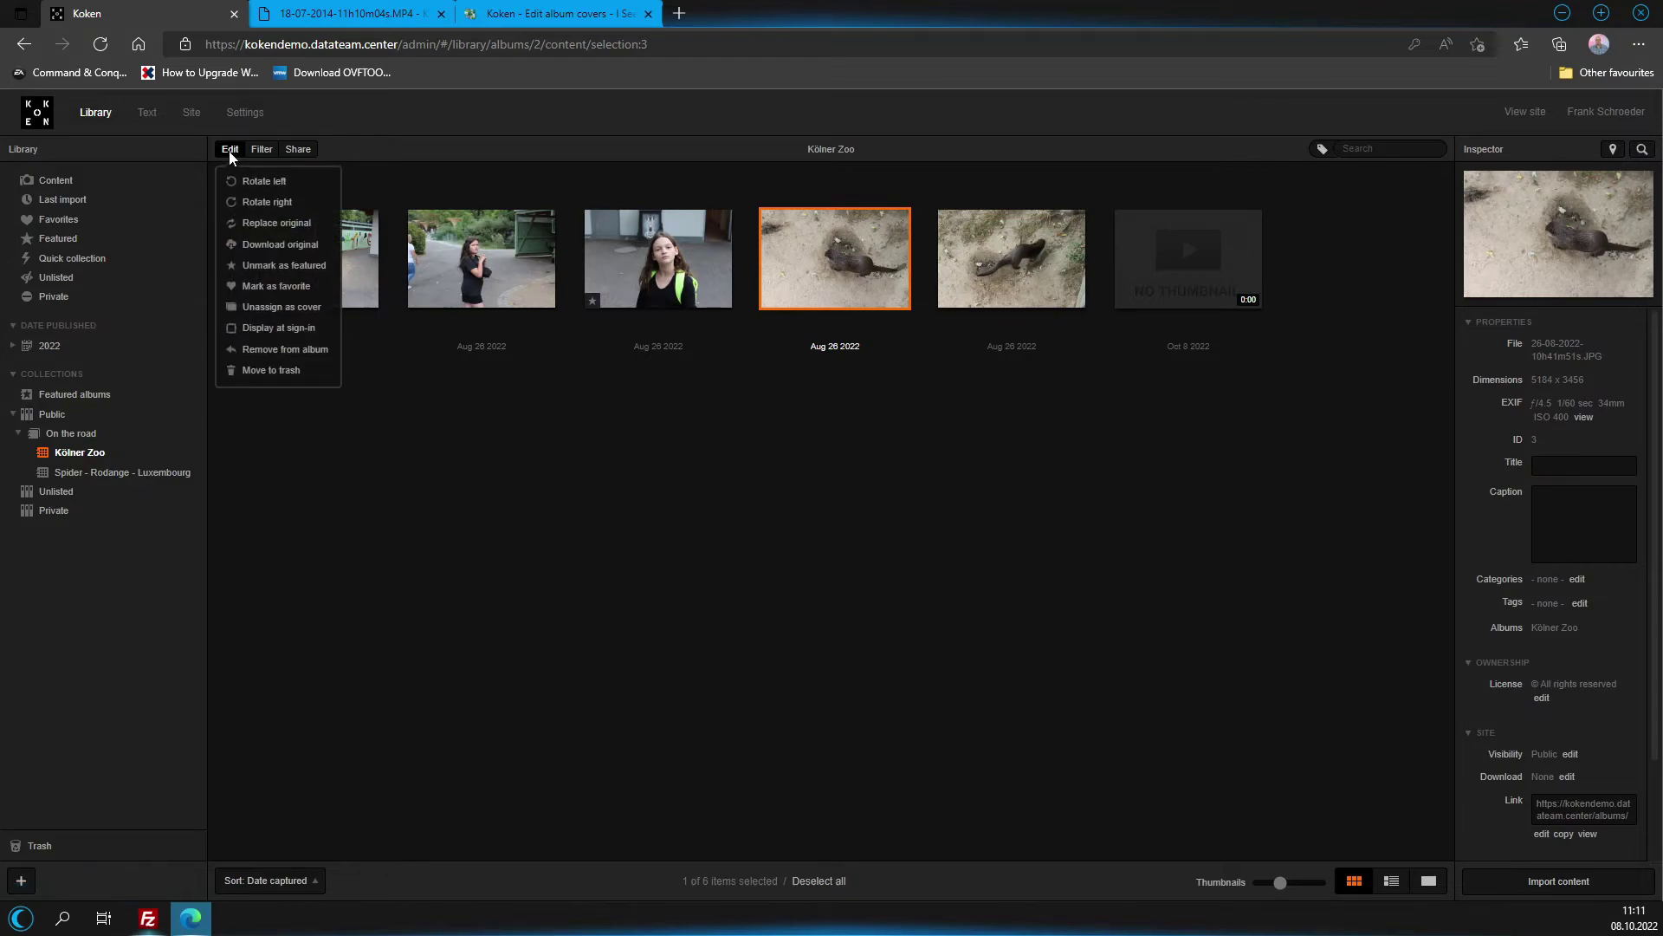
click(300, 356)
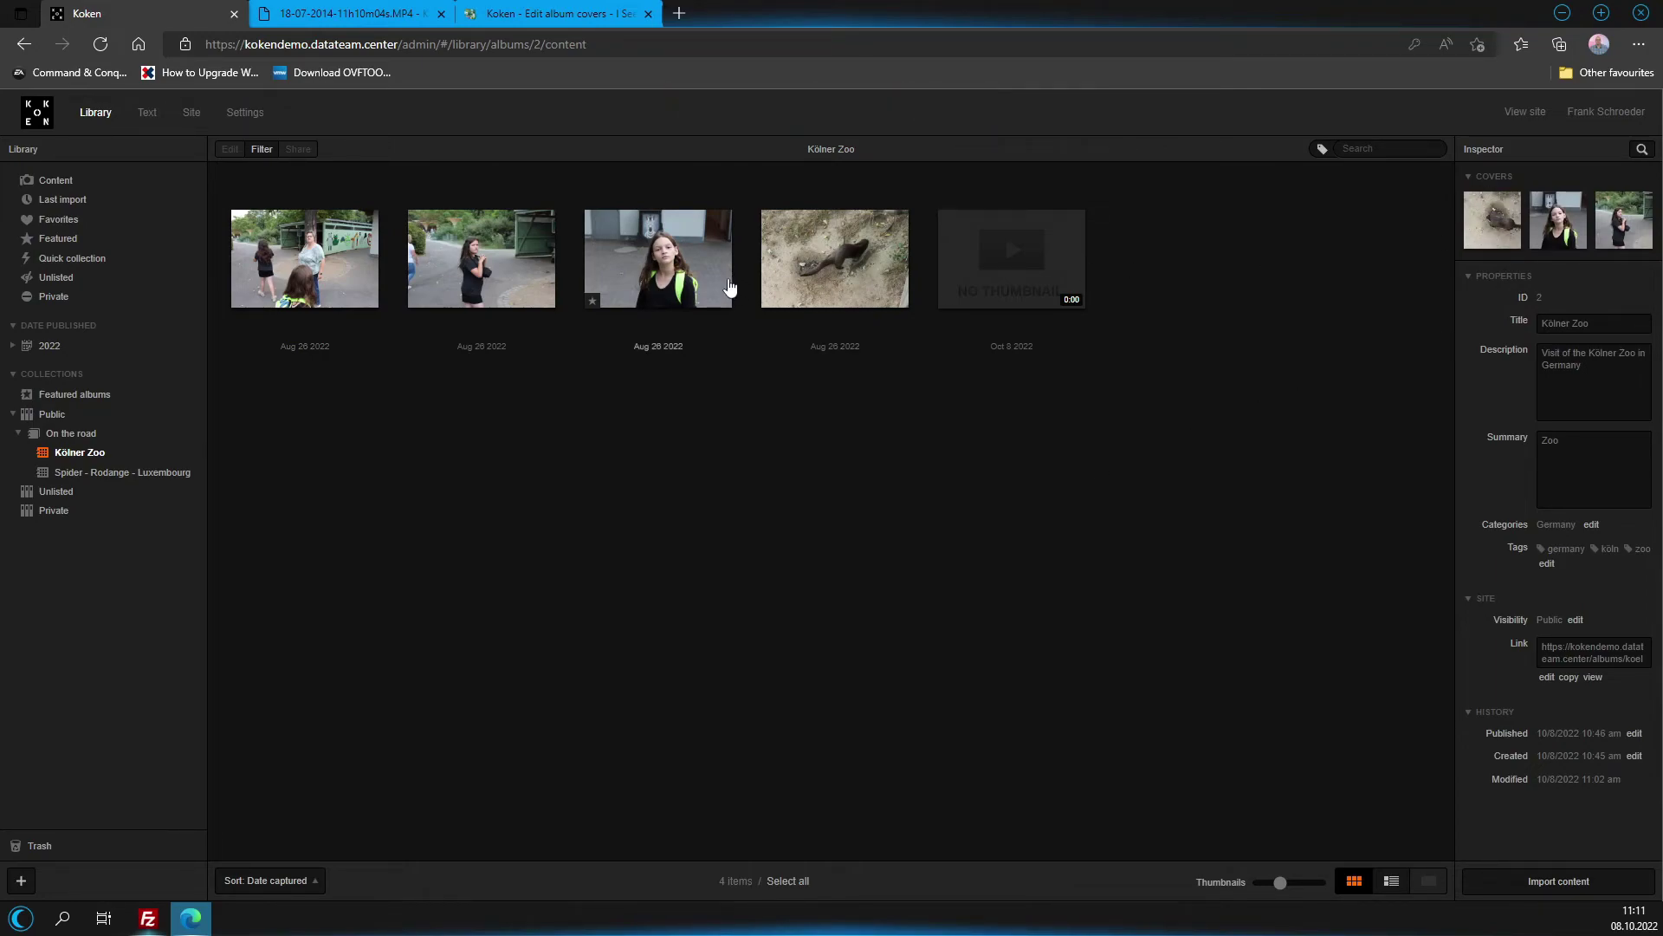
click(69, 473)
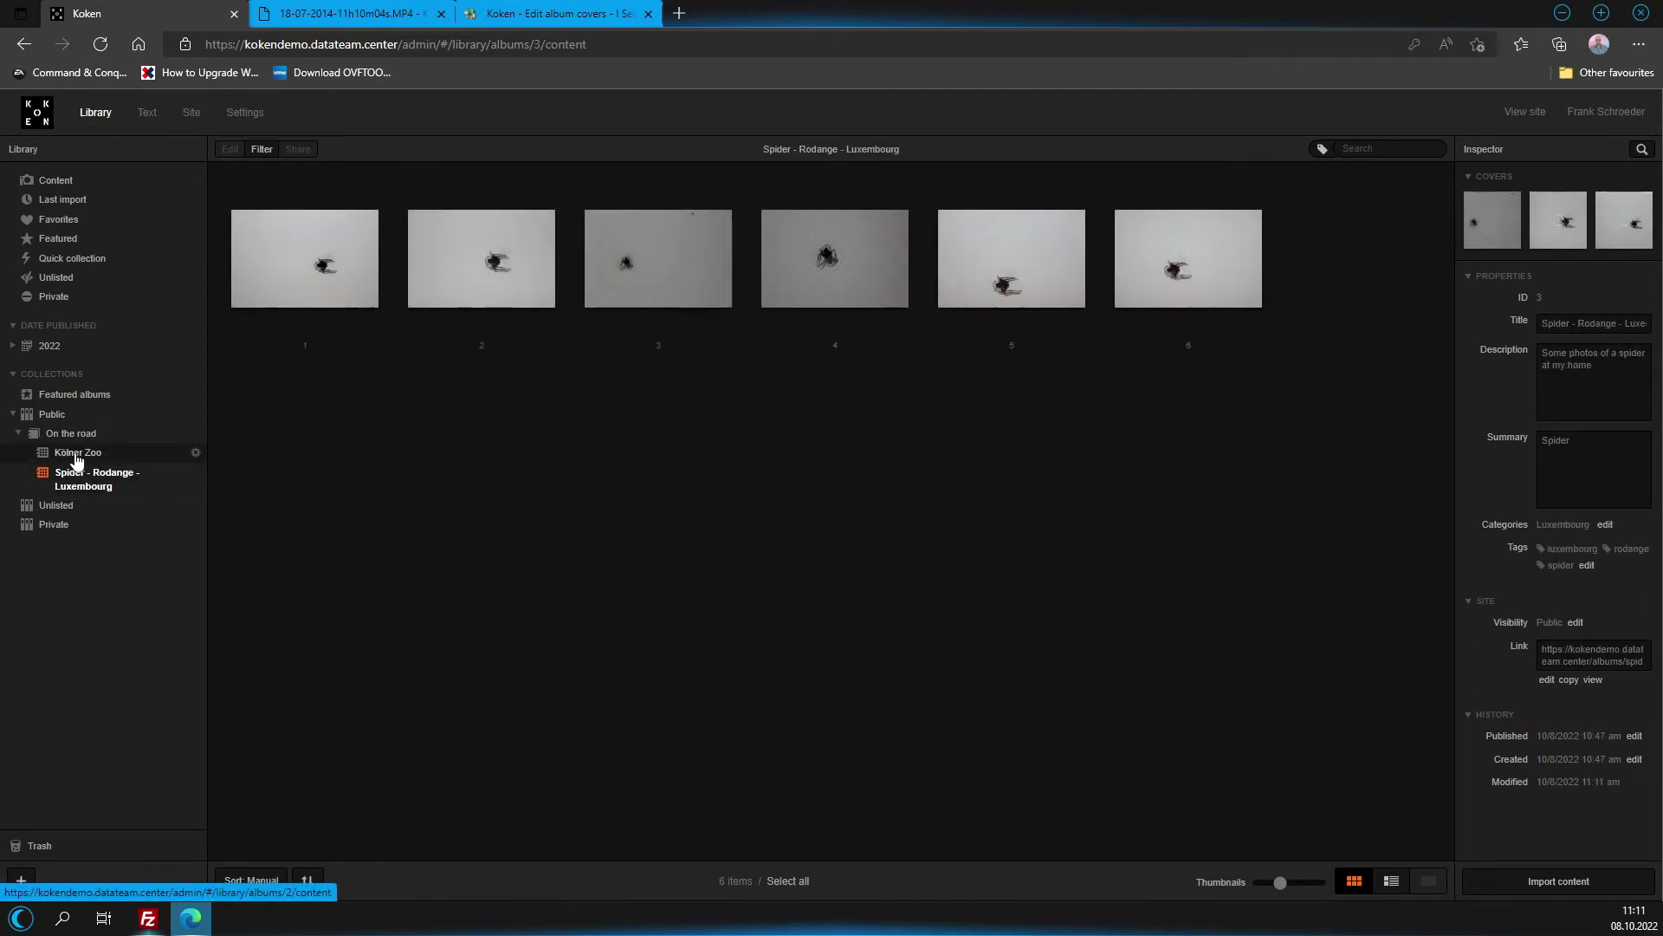
click(76, 455)
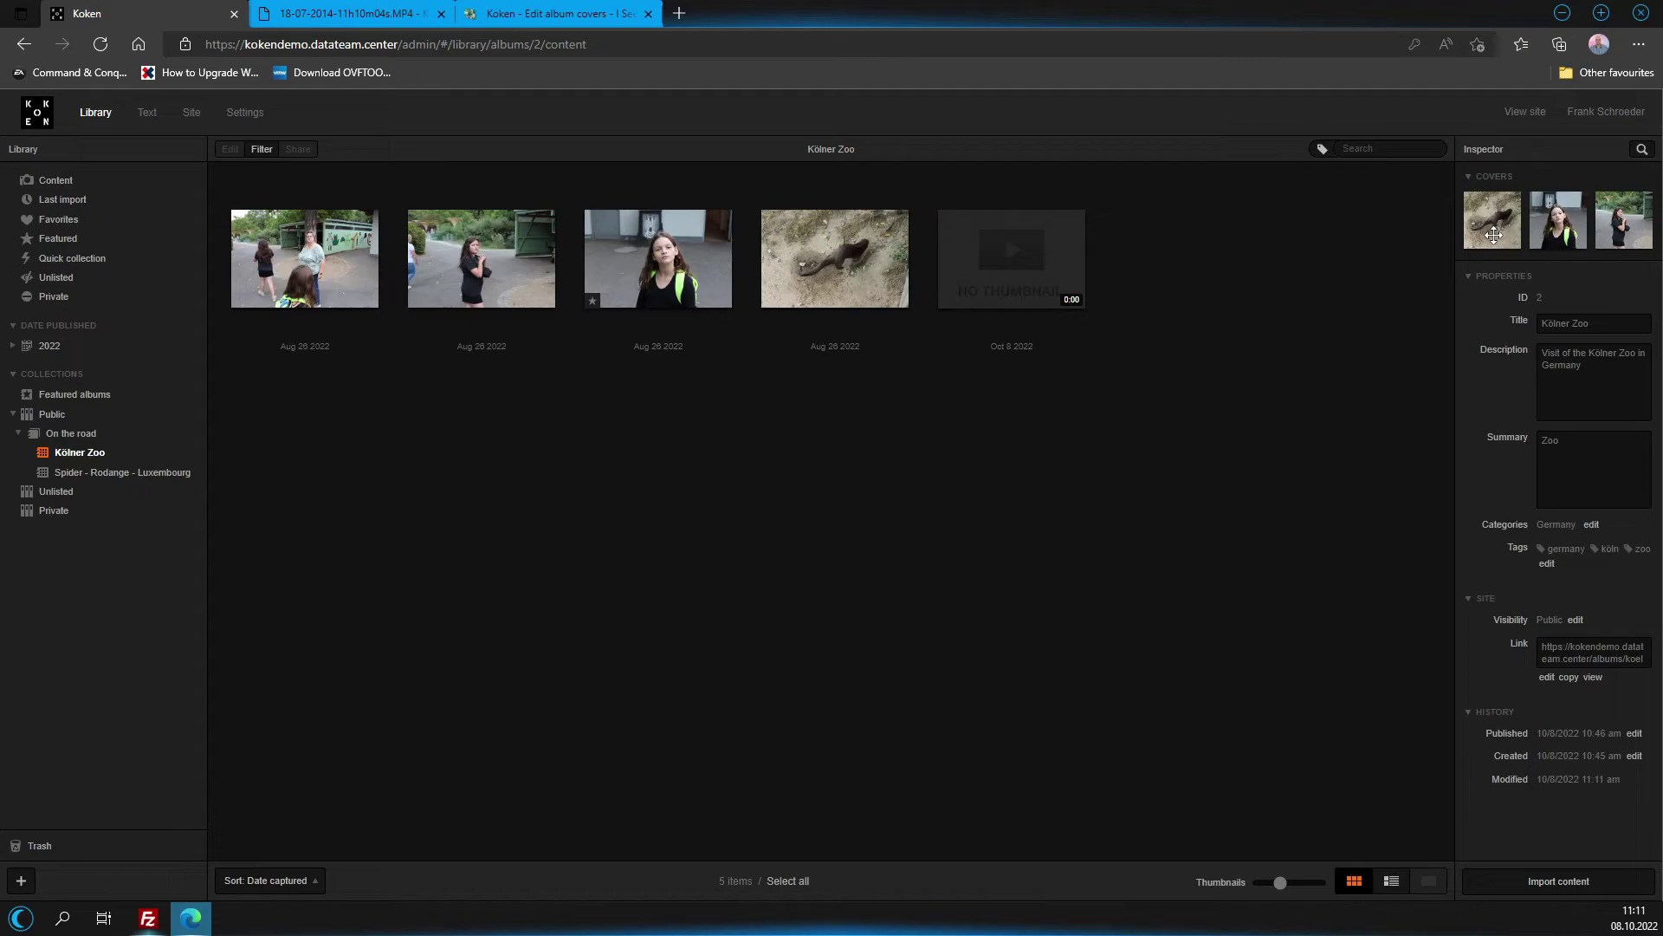
click(1014, 246)
right_click(1014, 243)
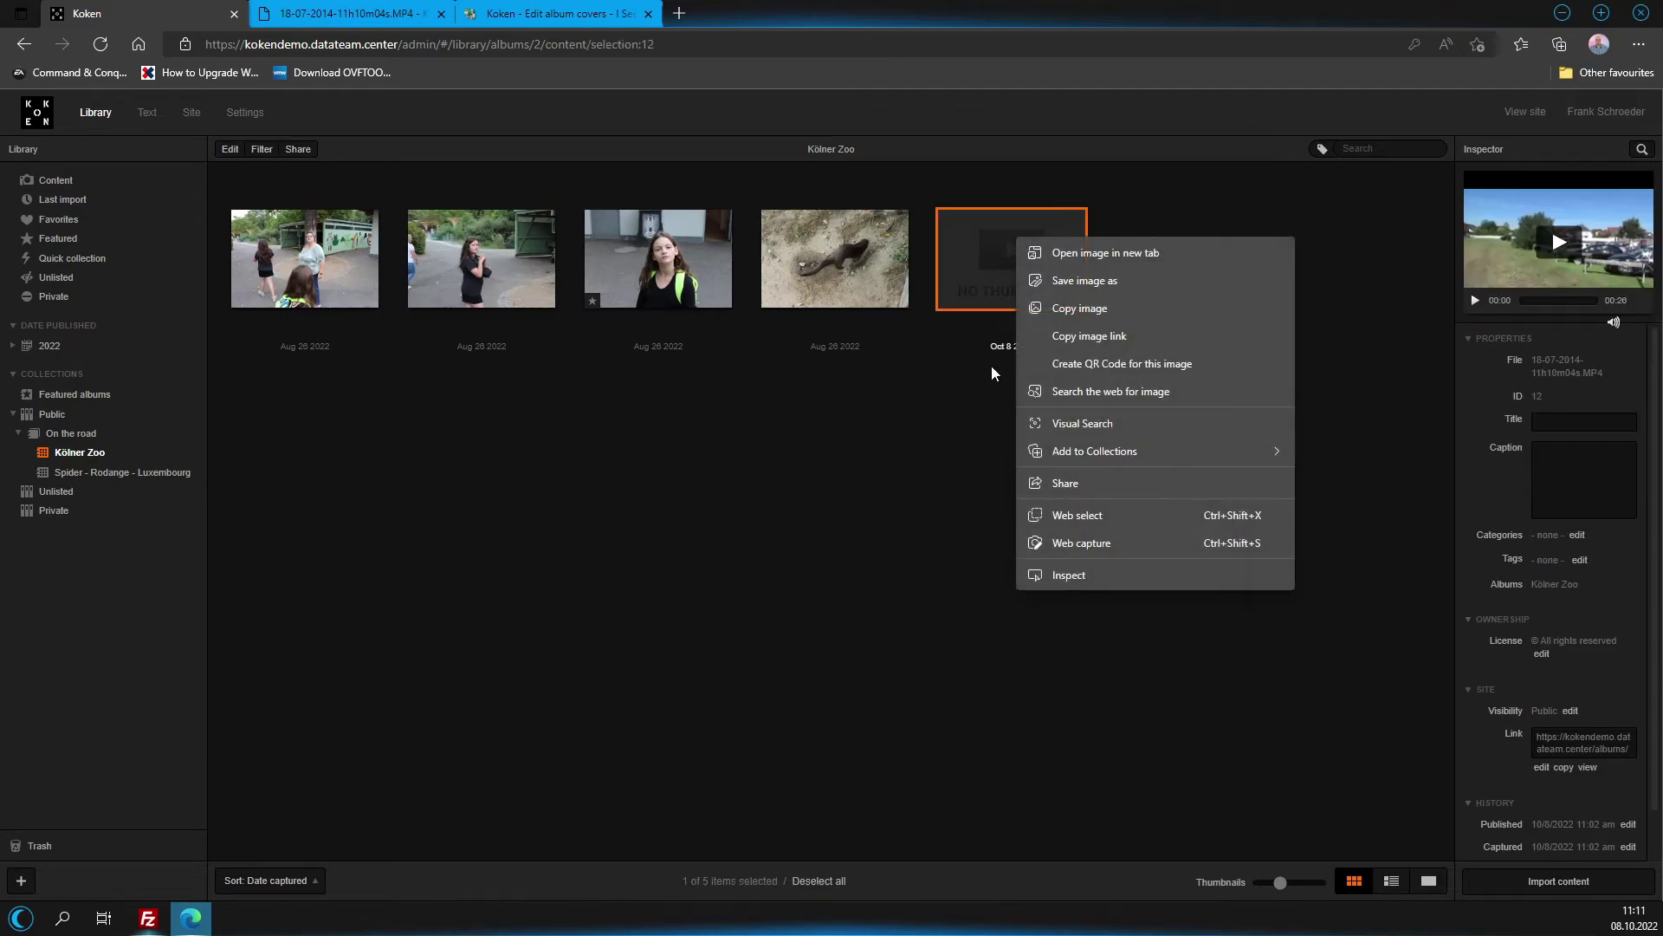
click(961, 471)
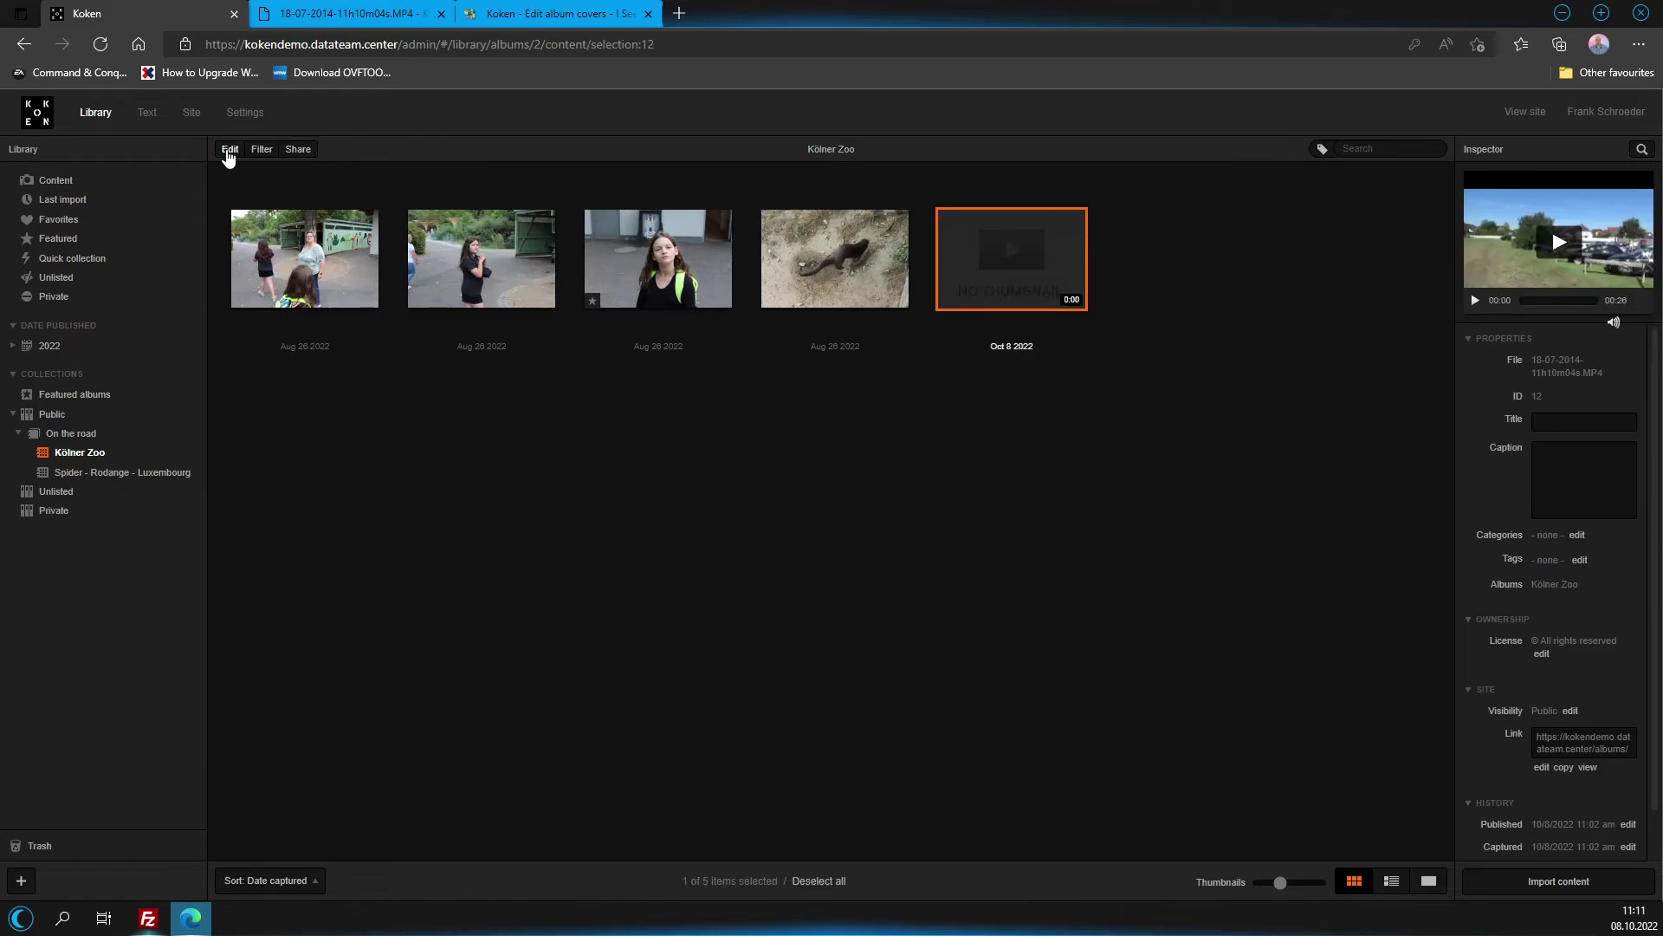
click(229, 151)
click(260, 309)
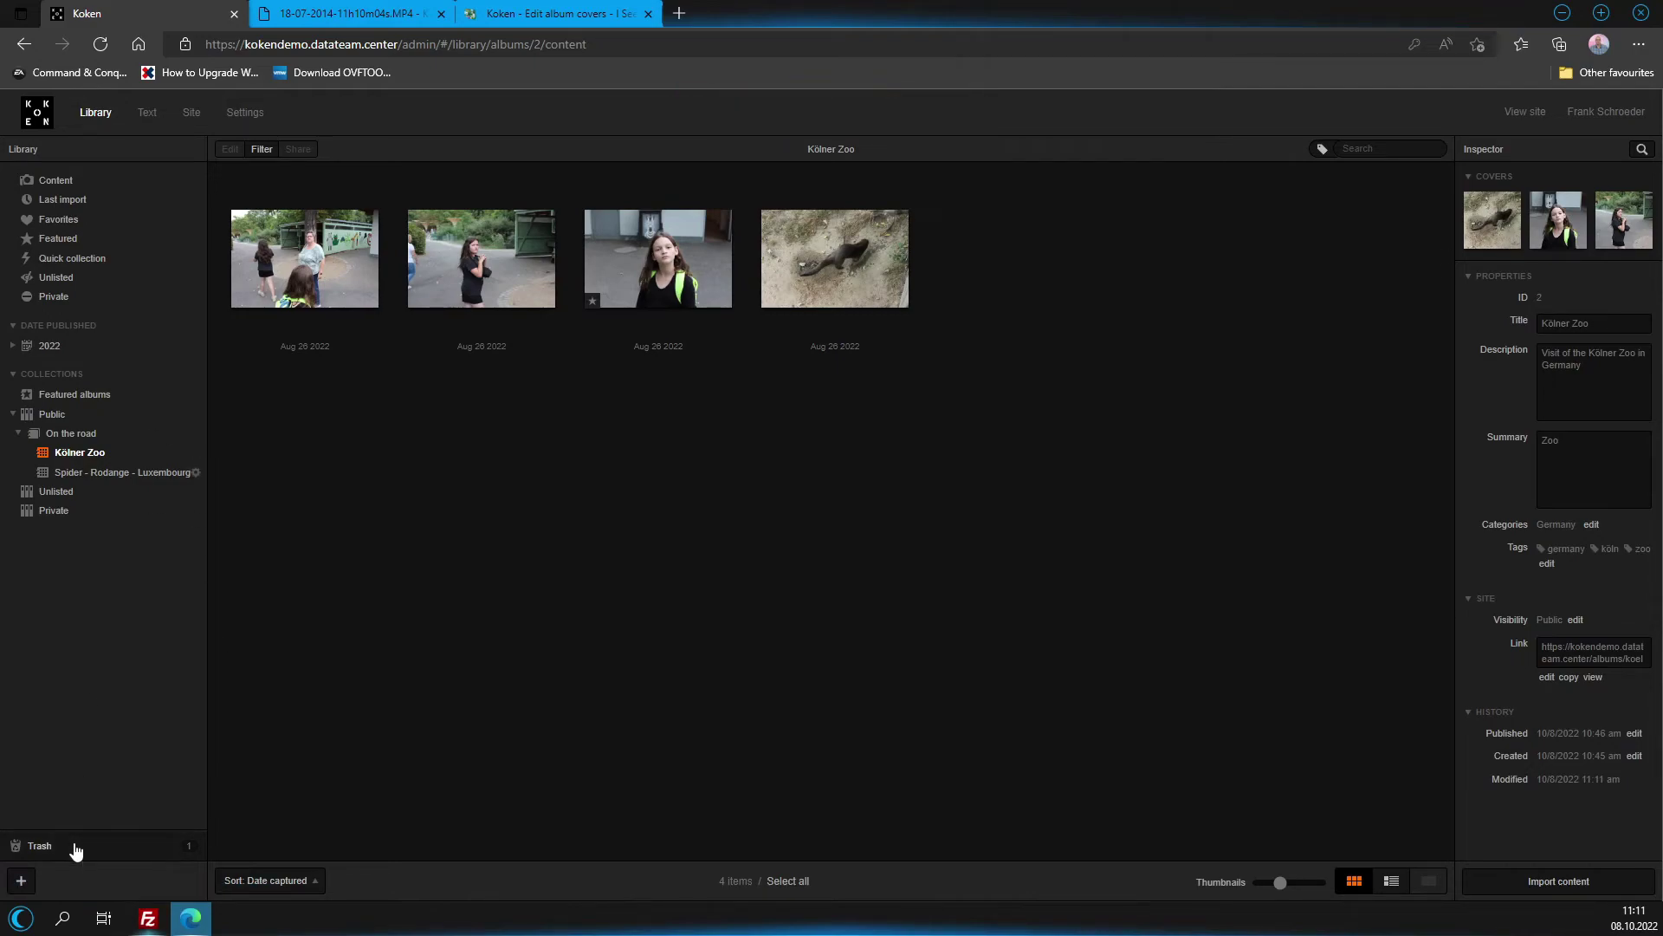
Open the trash, select the video and empty the trash to delete it permanently.
click(40, 846)
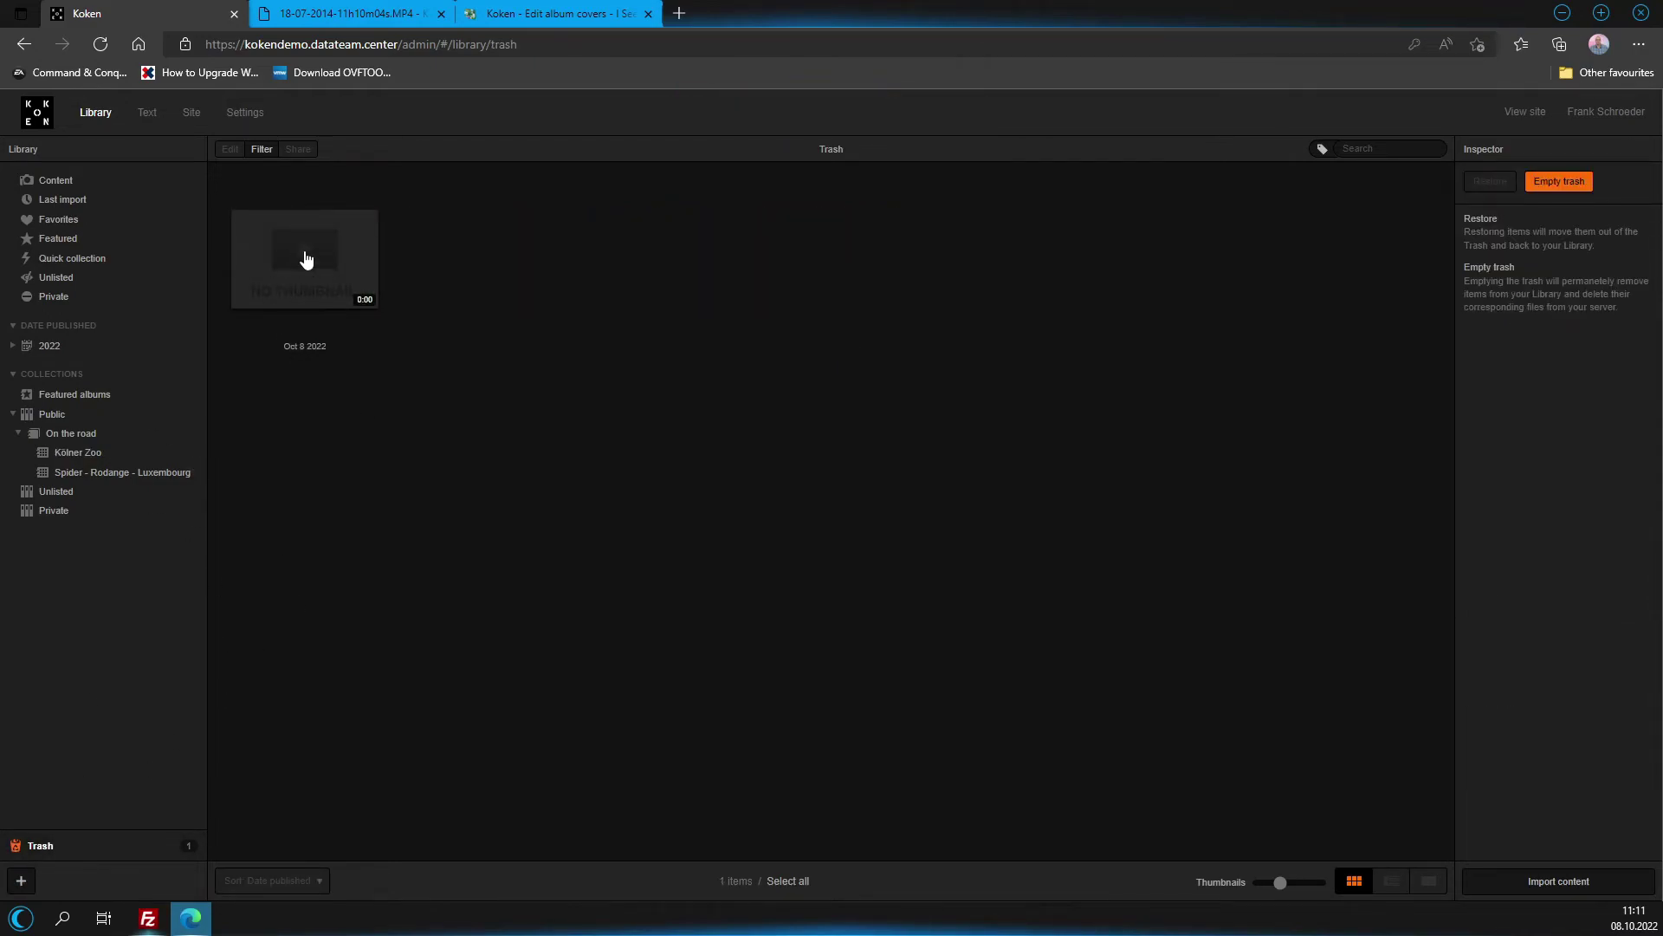
click(306, 260)
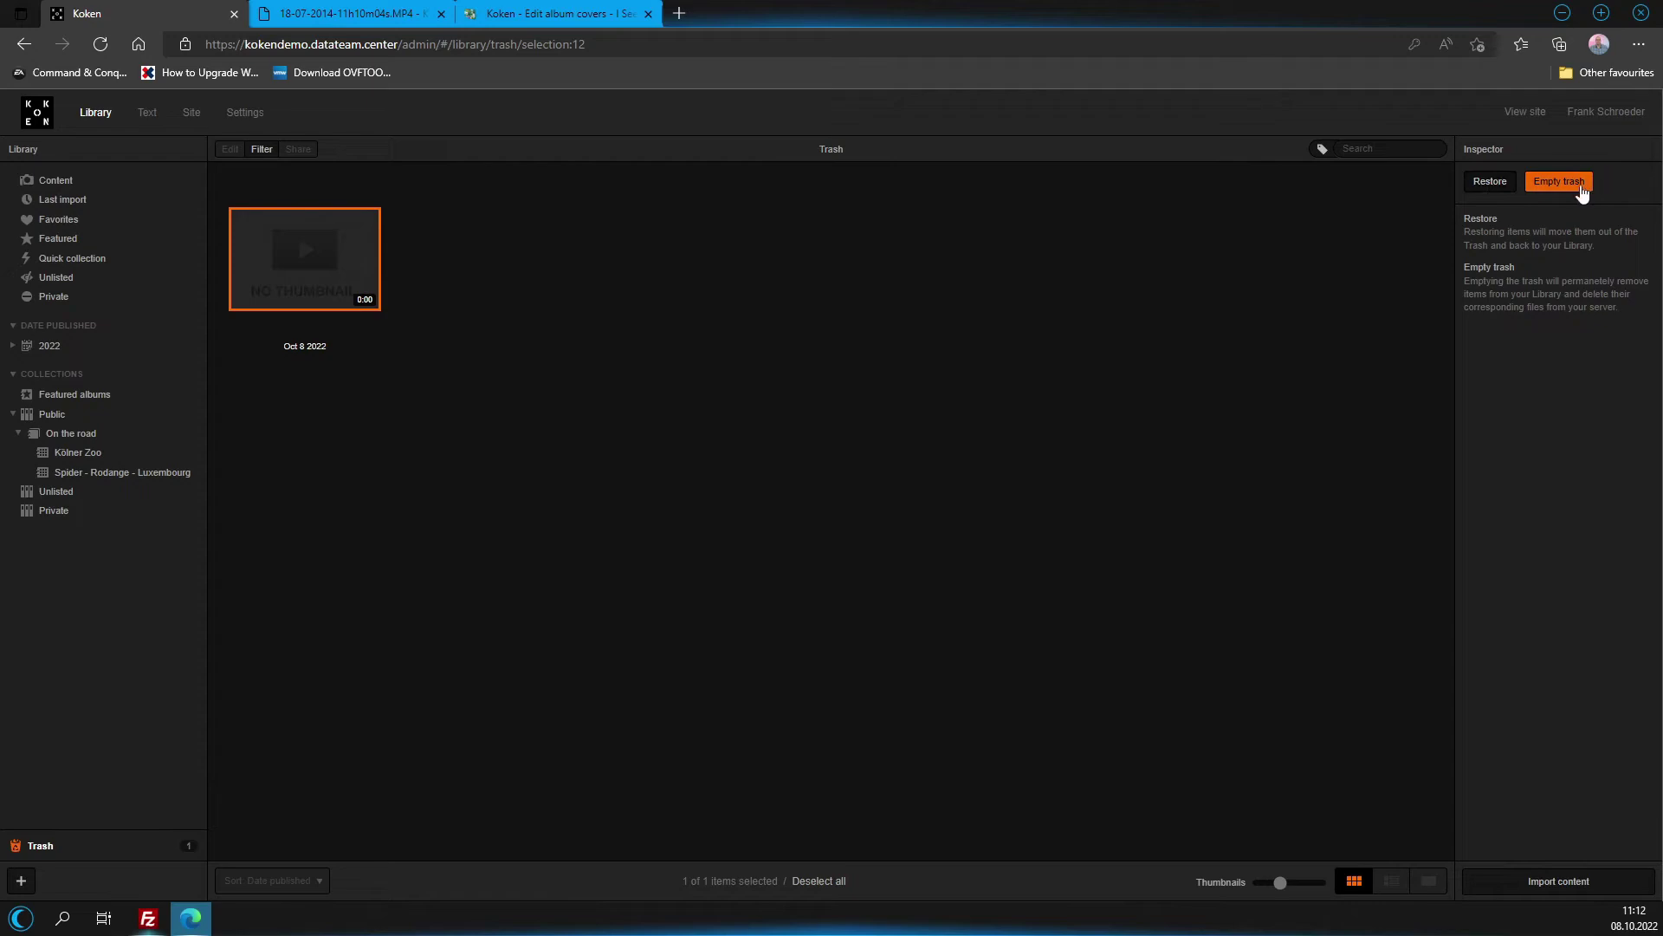
click(1581, 184)
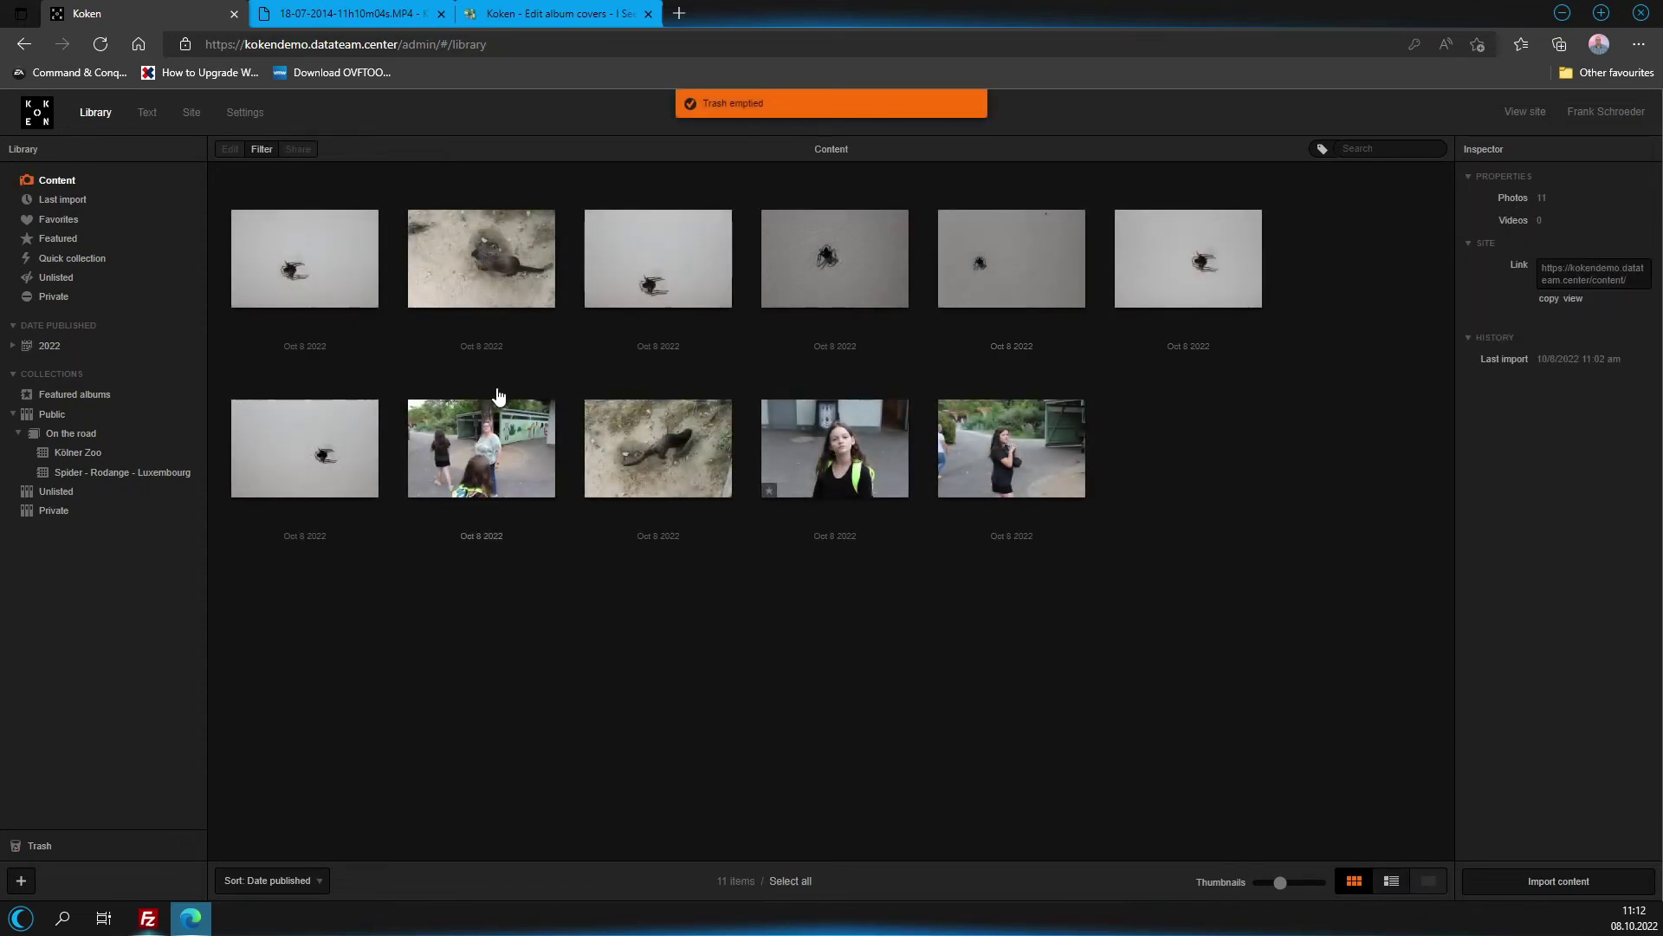
Filter the library content to independent items, add the unassigned photo to the Kölner Zoo album and open that album.
click(52, 181)
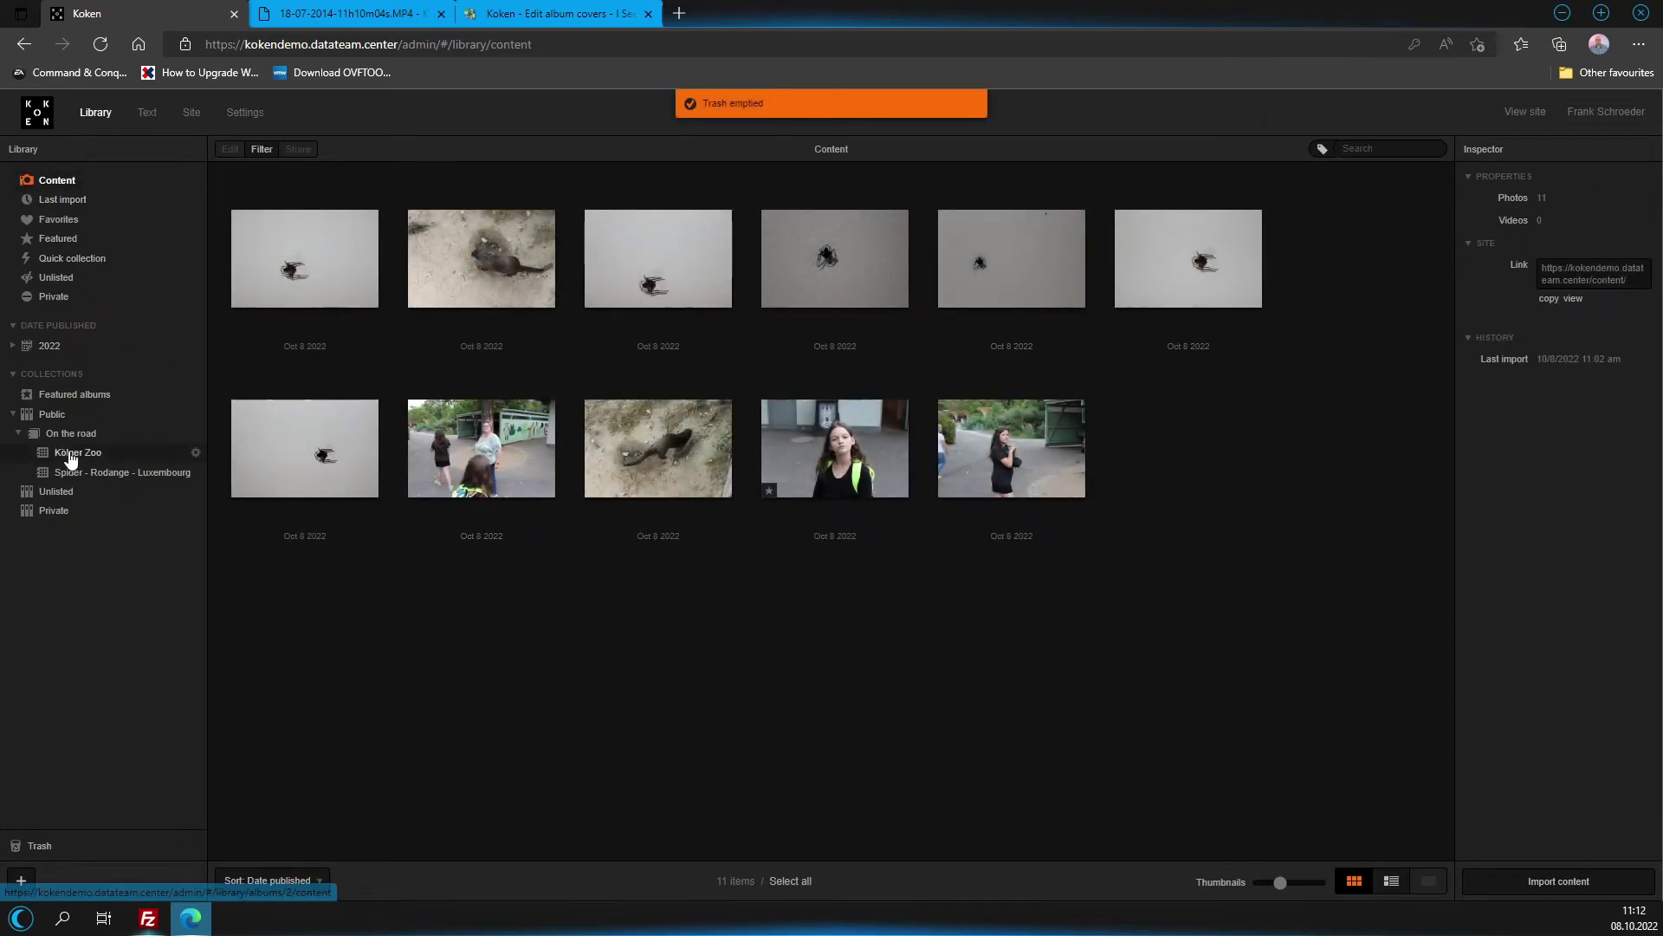
click(258, 149)
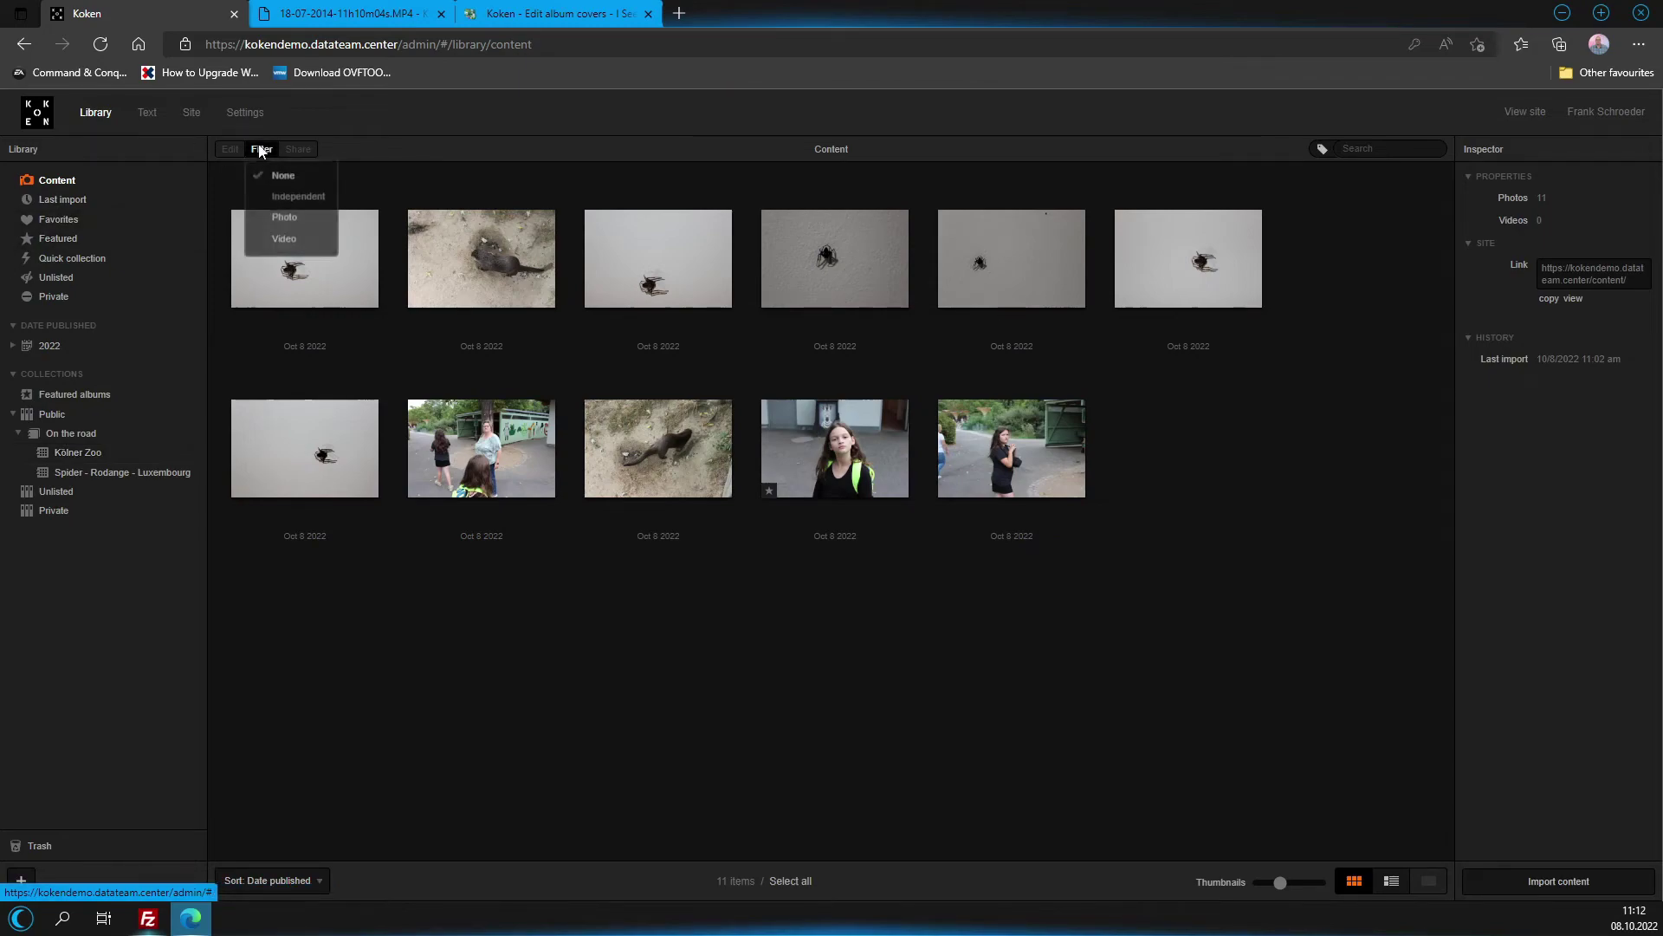
click(286, 208)
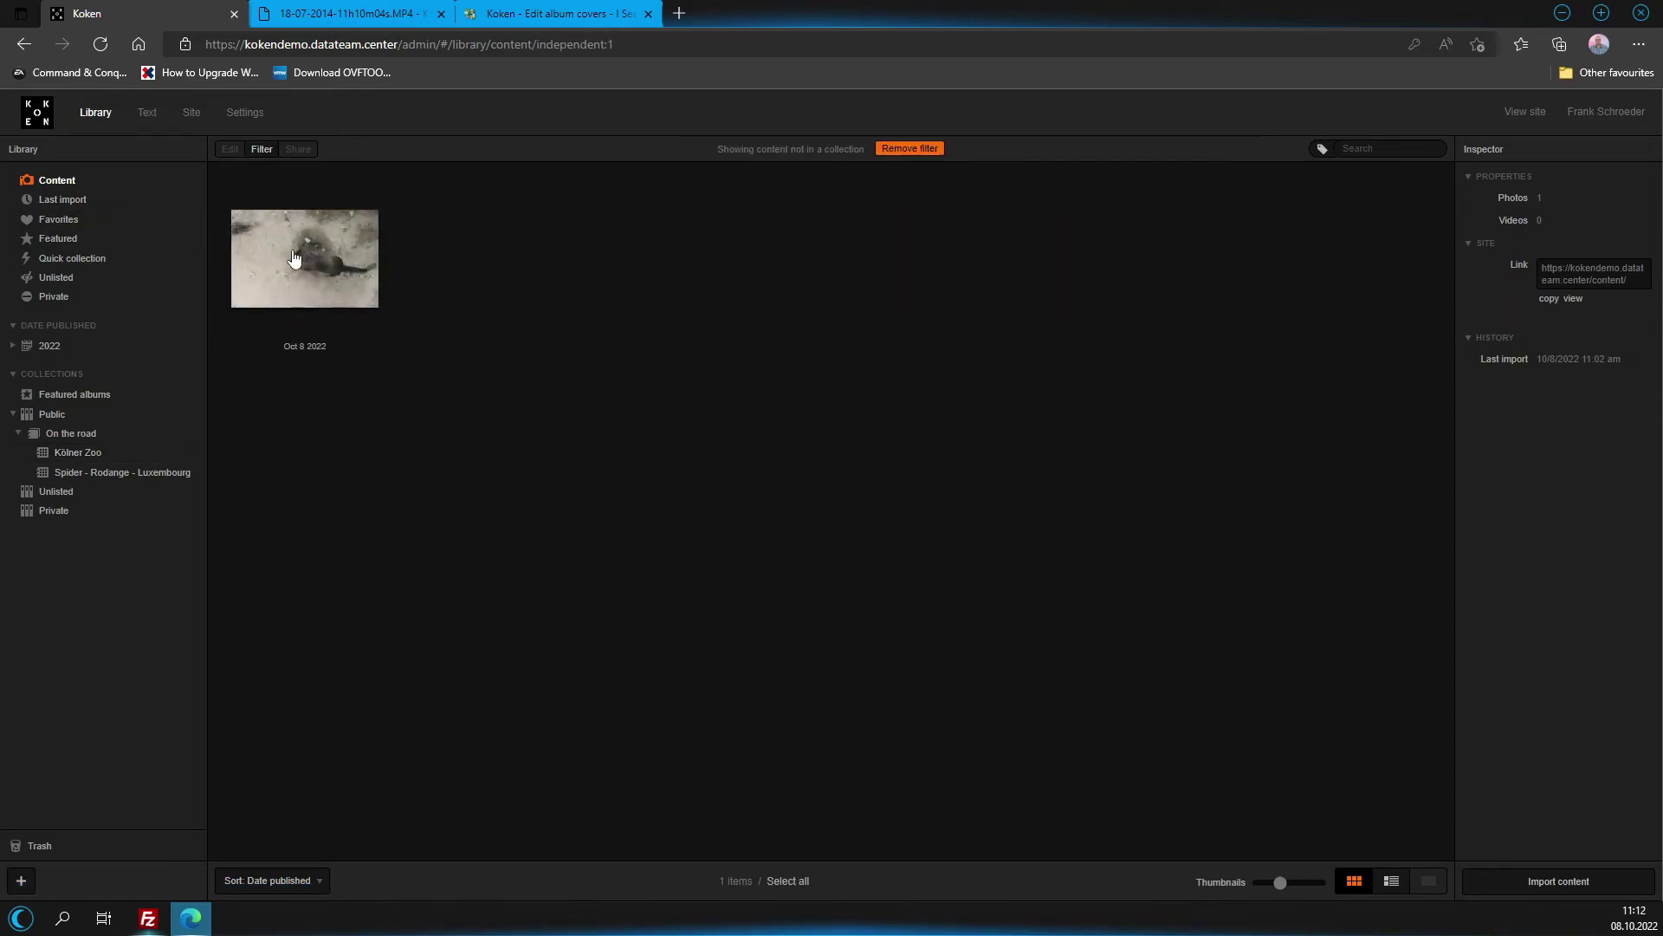
drag(298, 259, 152, 453)
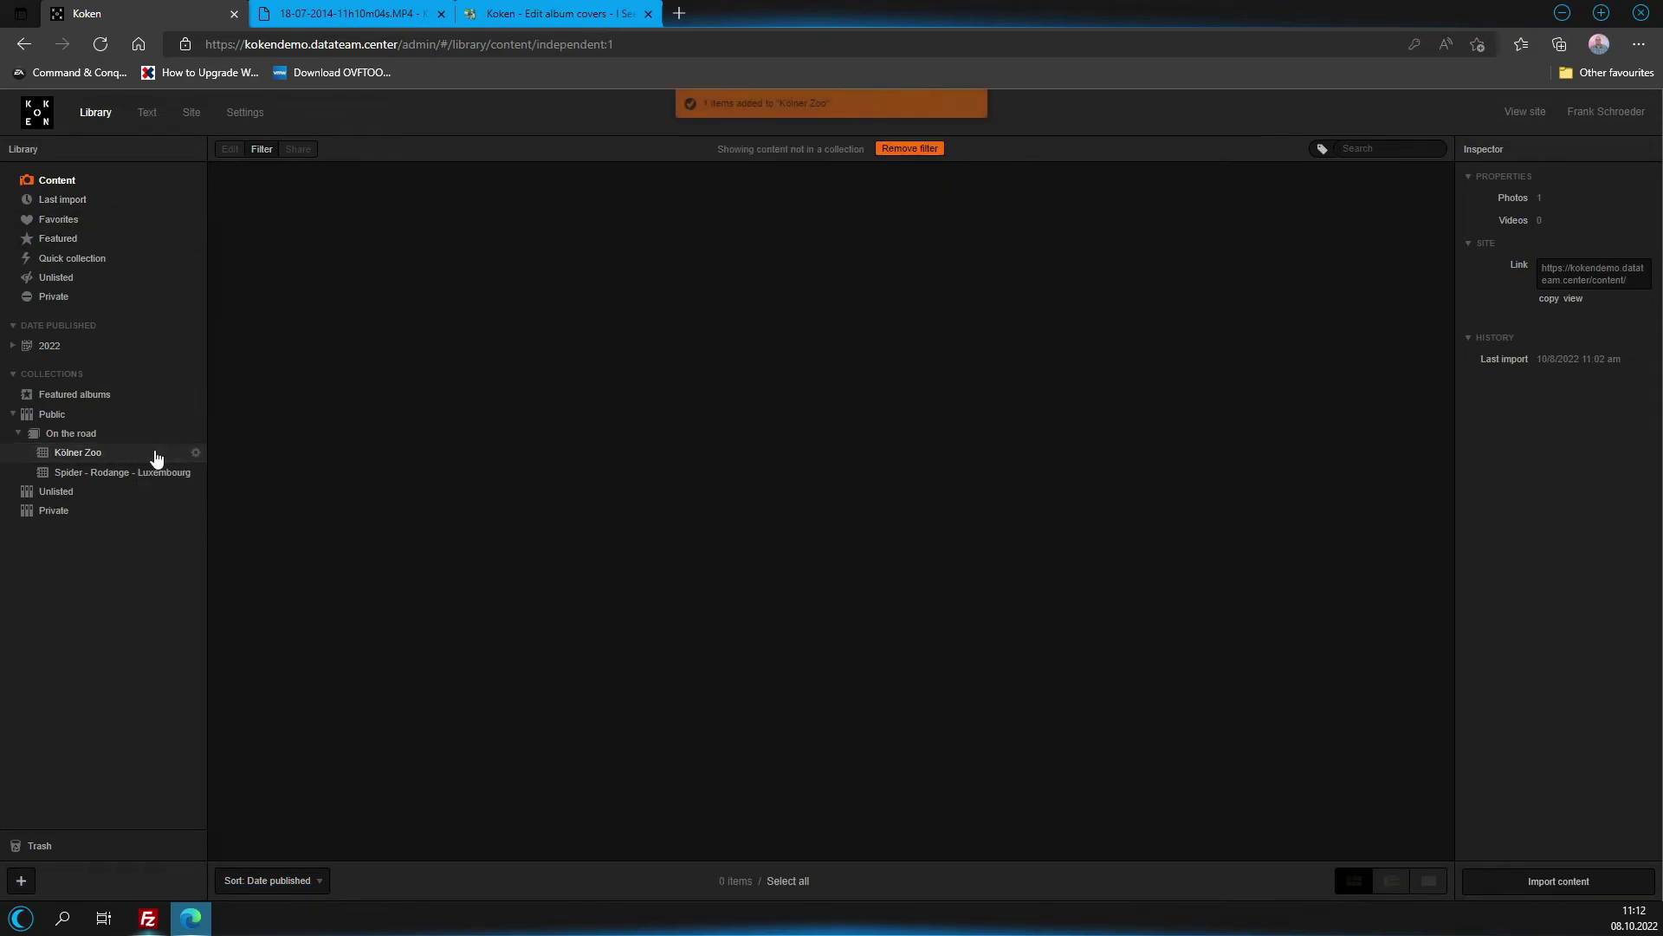
click(78, 452)
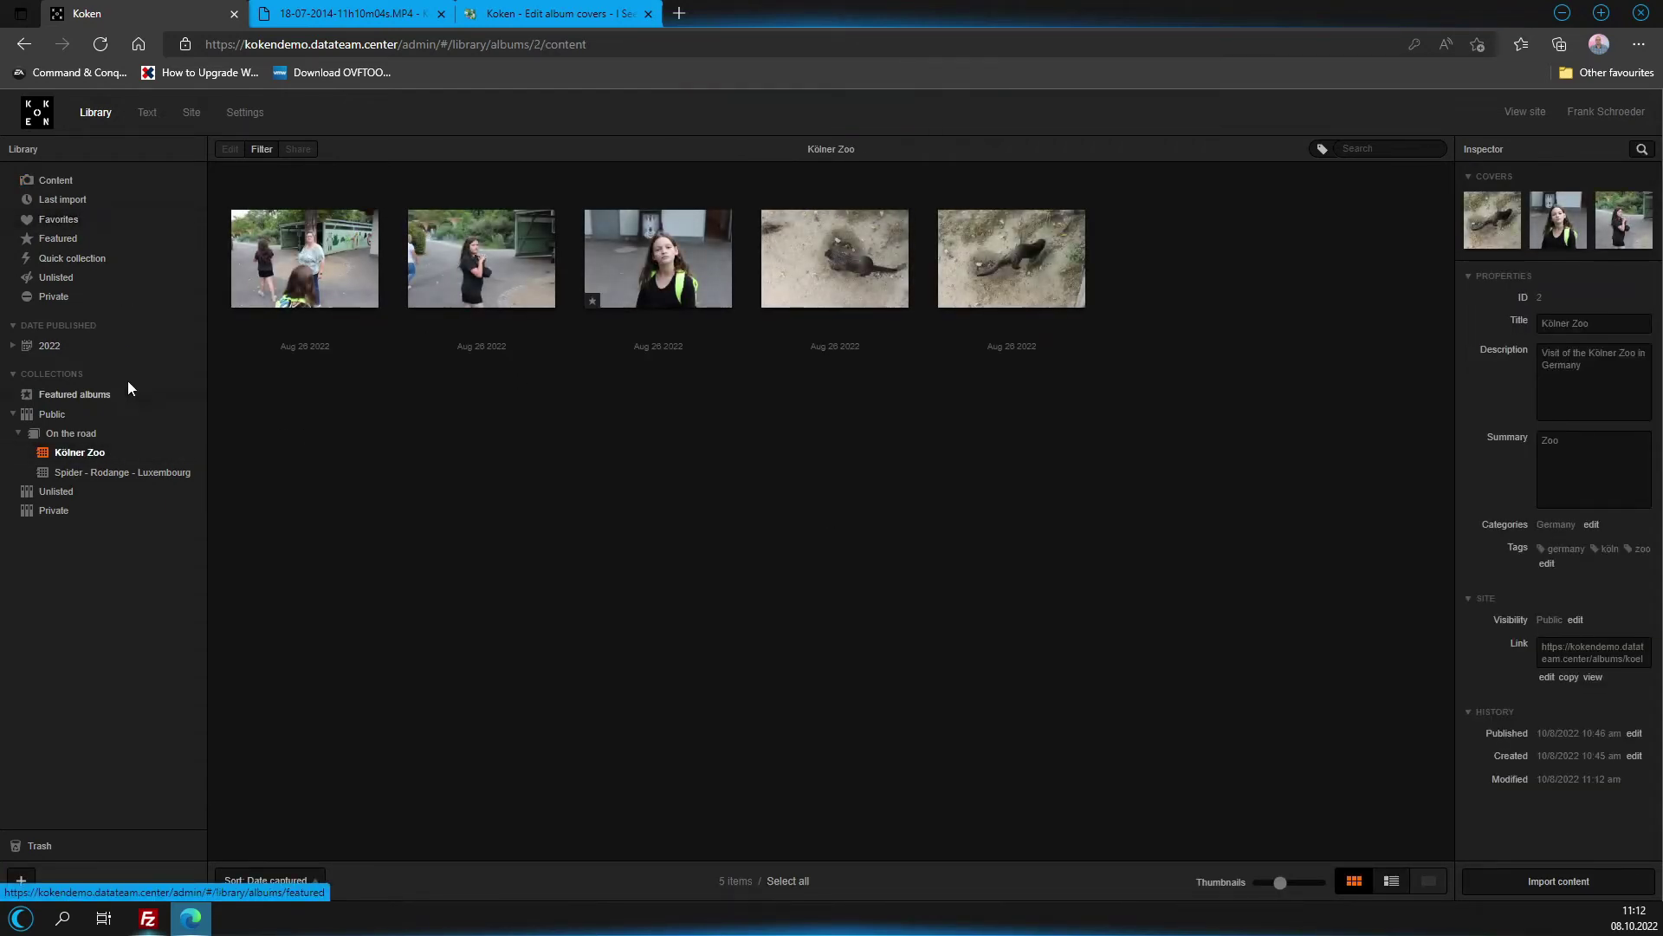
Select the second Kölner Zoo photo, try to view its location map, and close the map window.
click(245, 151)
click(403, 474)
click(424, 230)
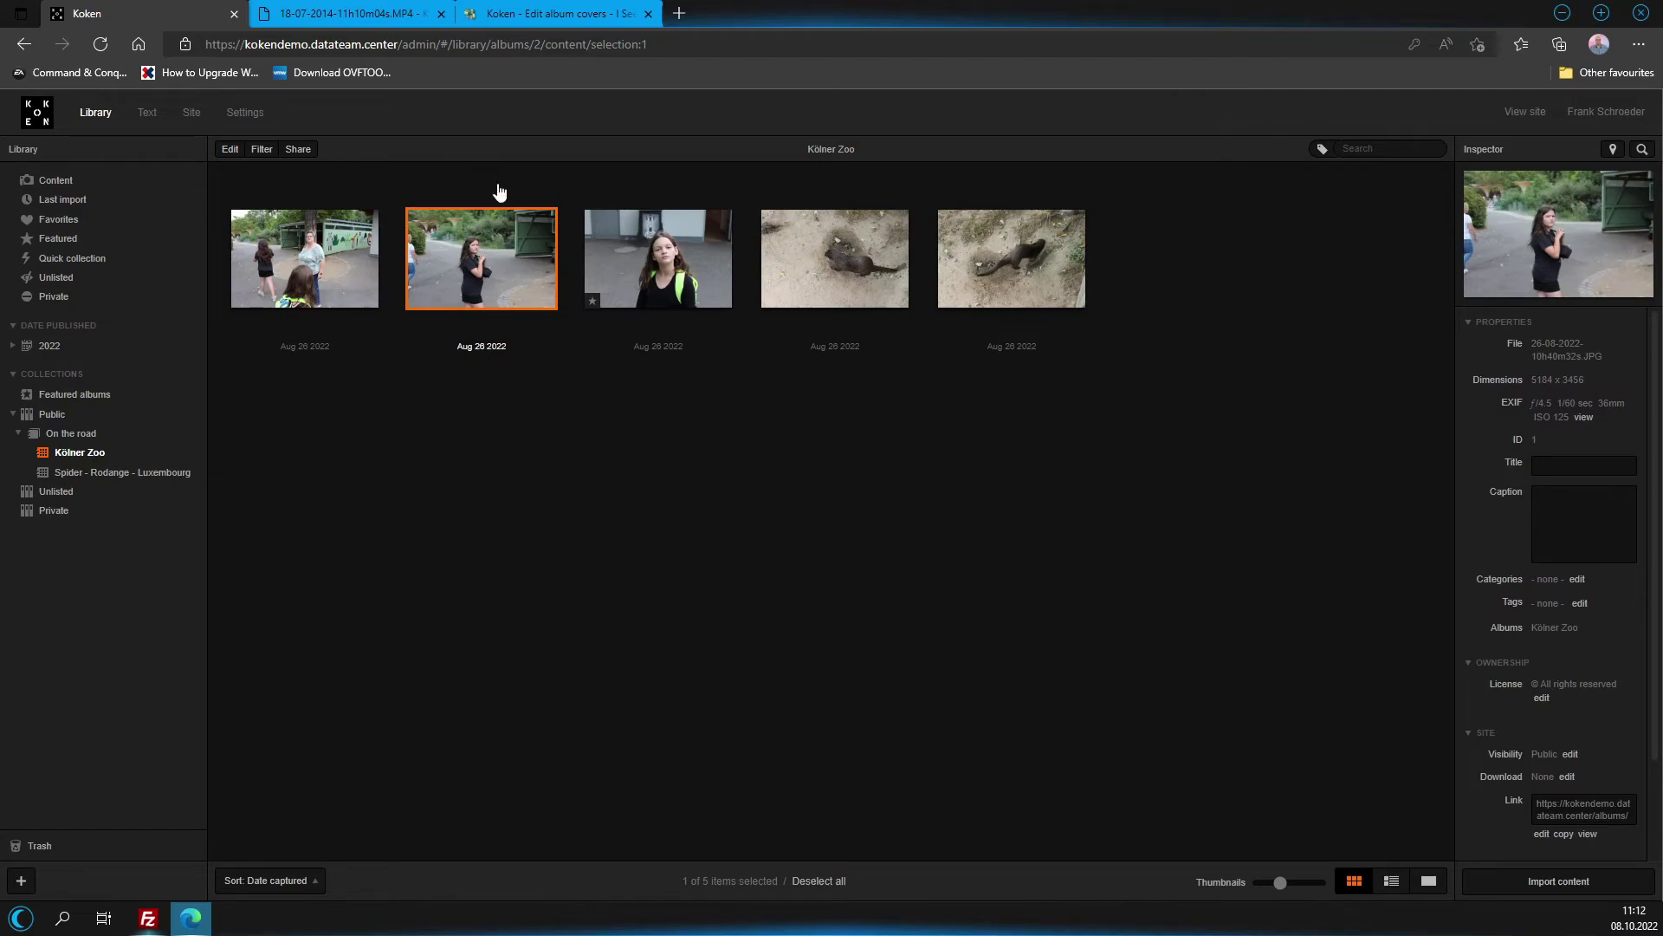
click(1619, 150)
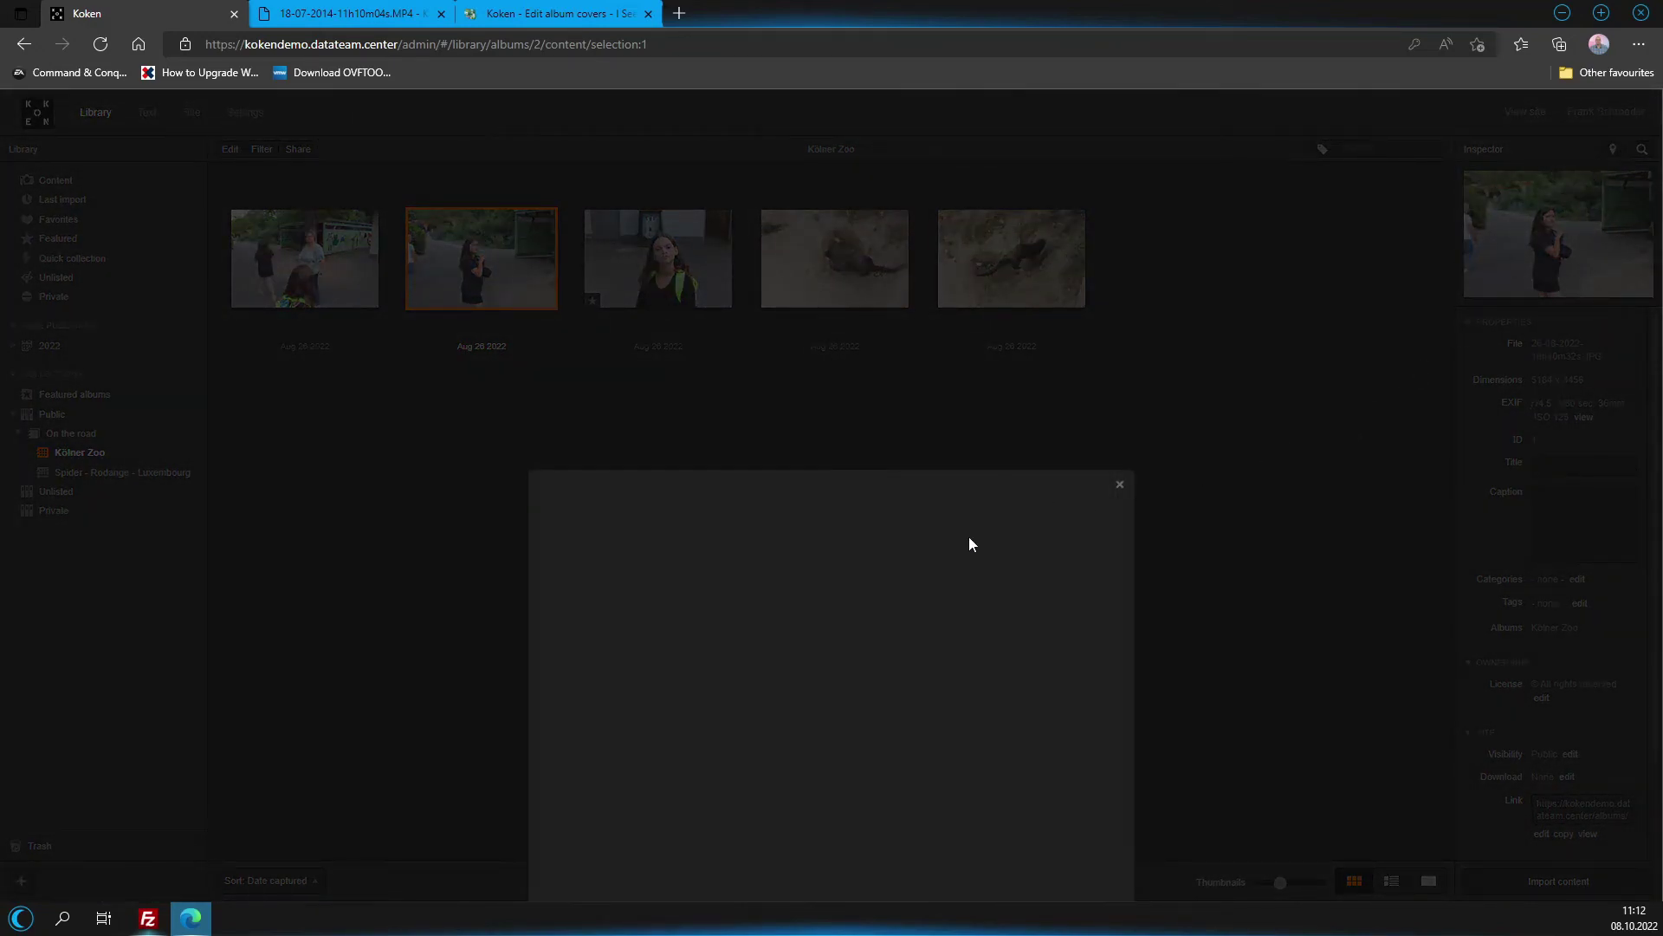
click(1119, 485)
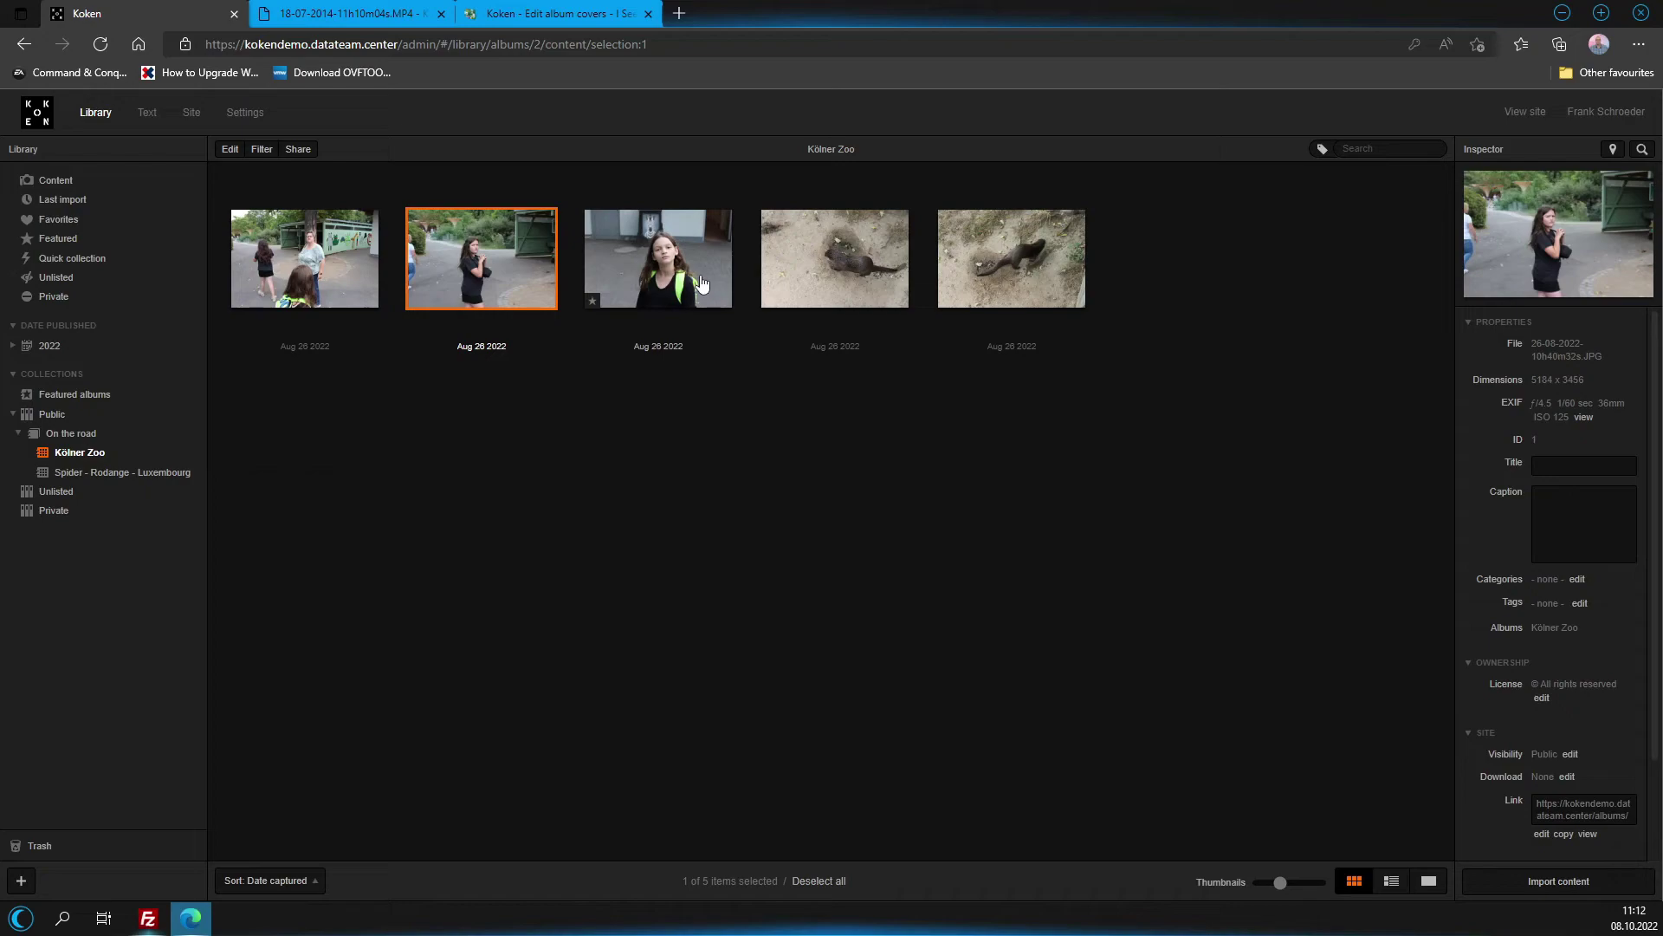
Open the third Kölner Zoo photo's published page, view its capture location on Google Maps, and close the map page.
click(689, 252)
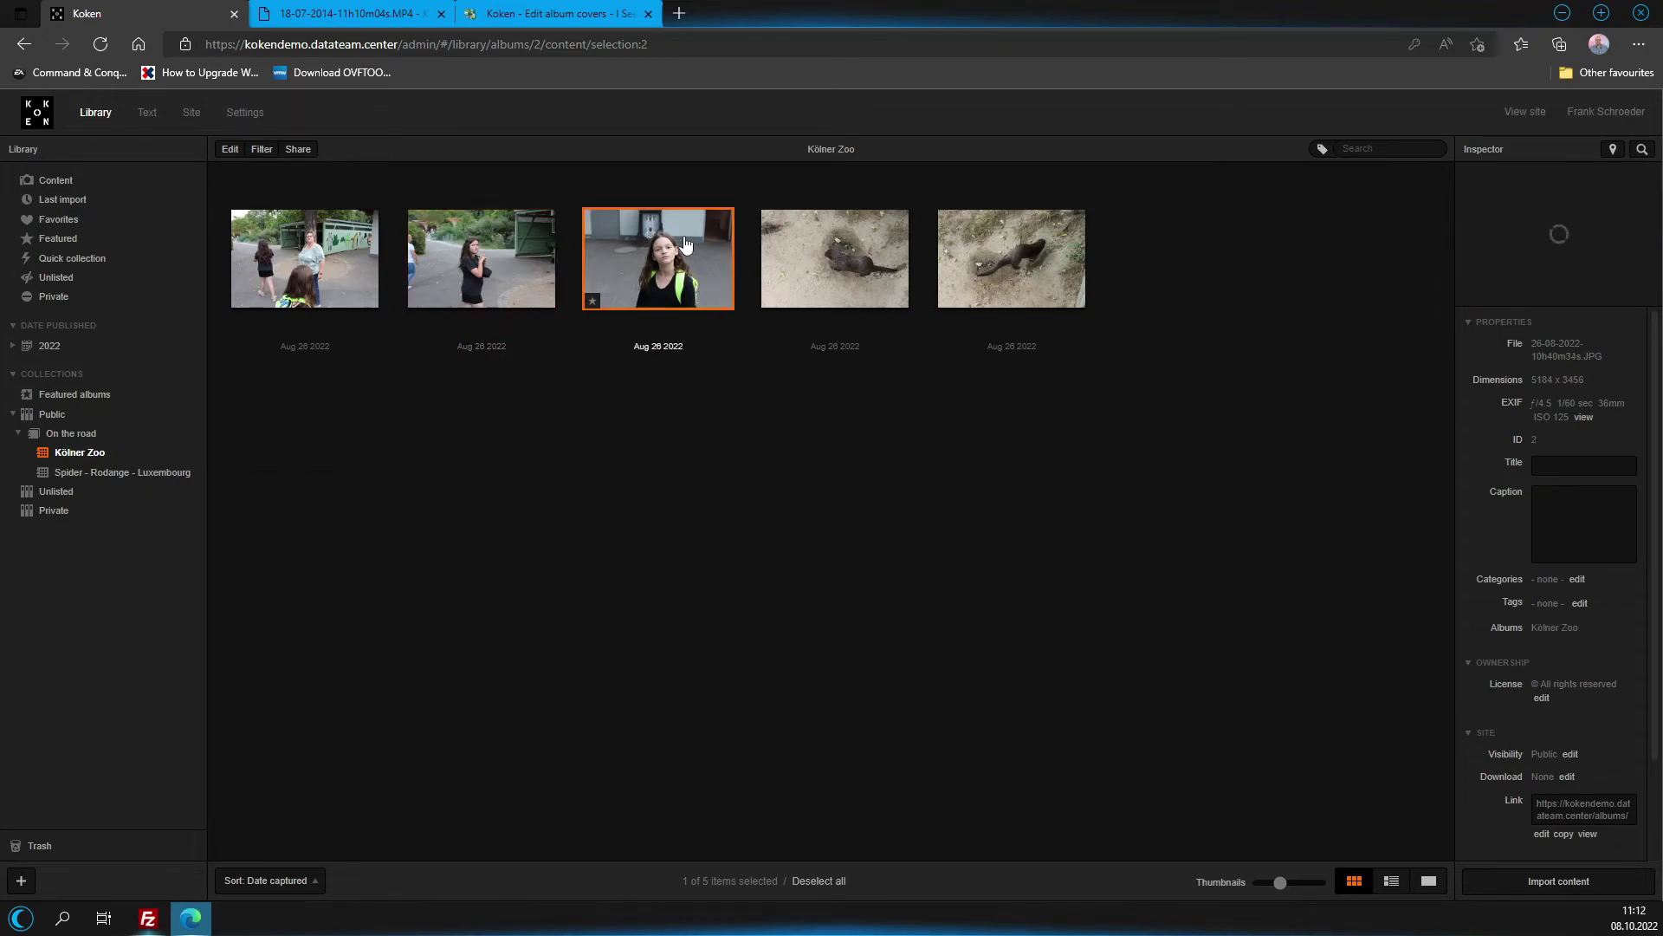
click(1640, 150)
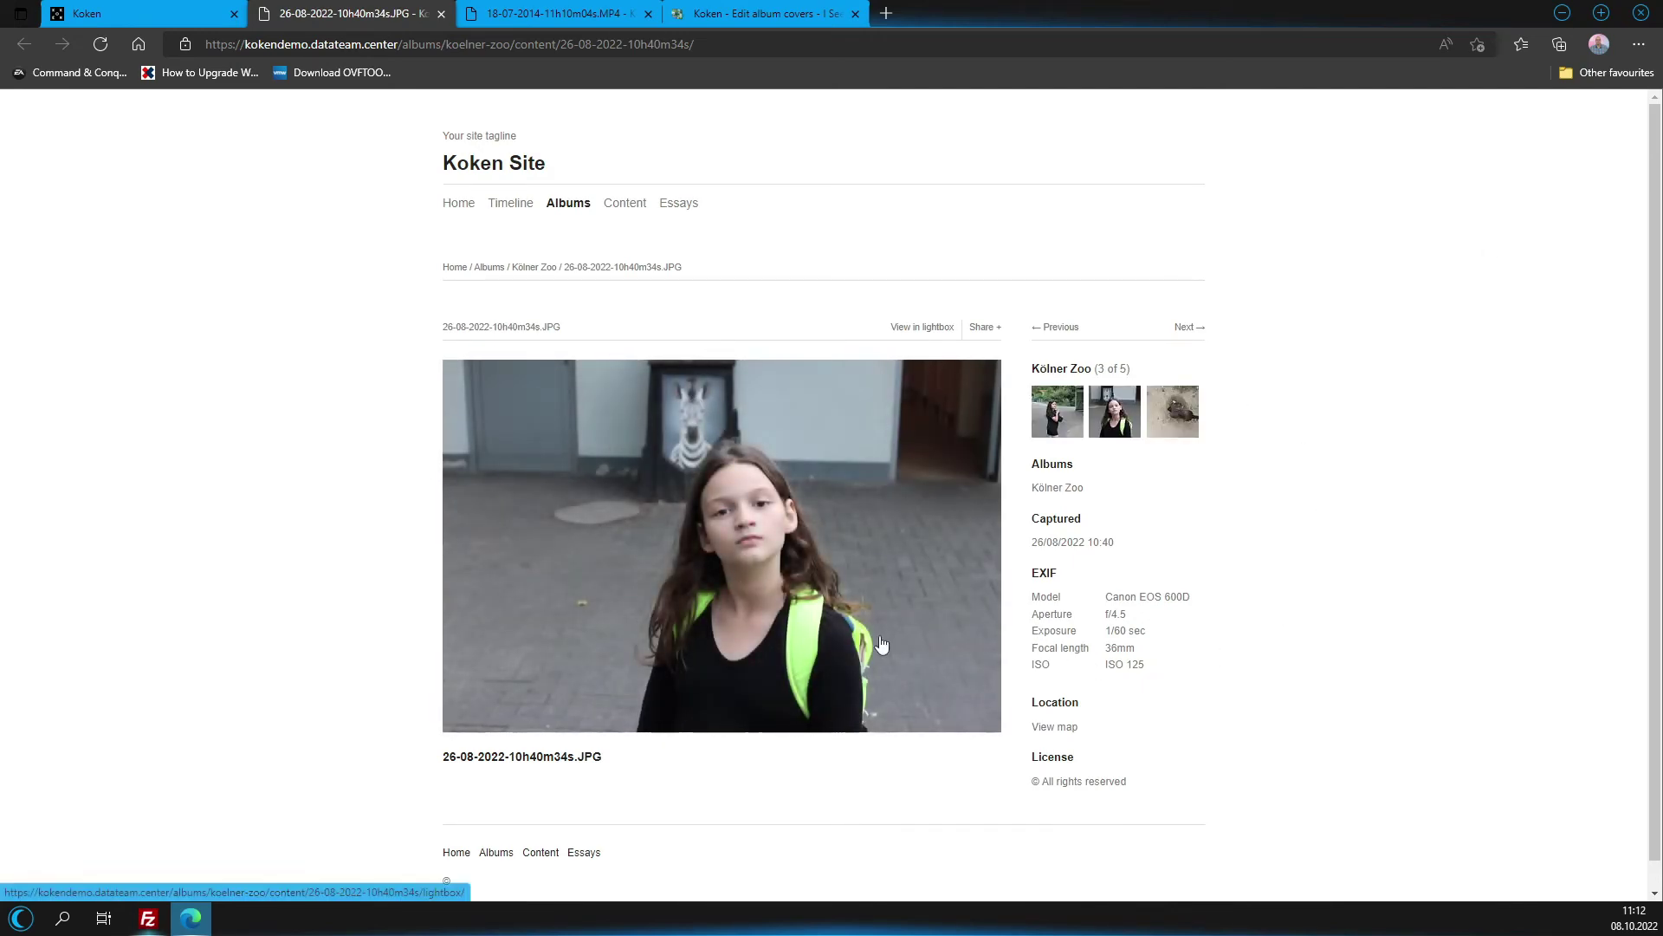
click(1060, 727)
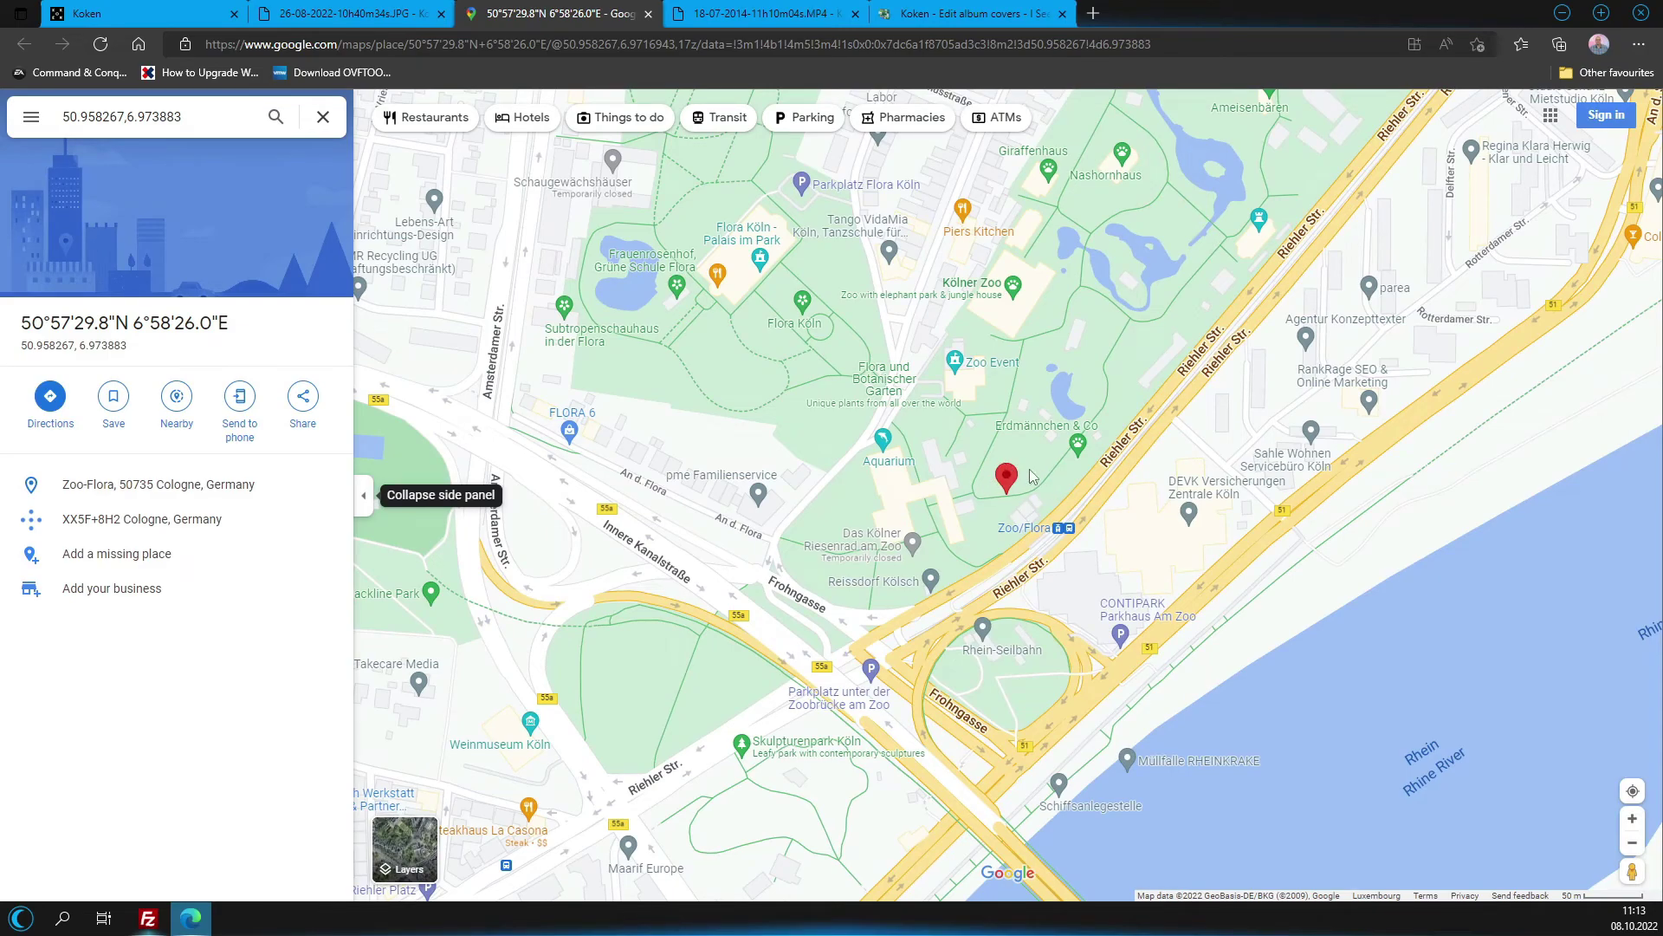
click(644, 15)
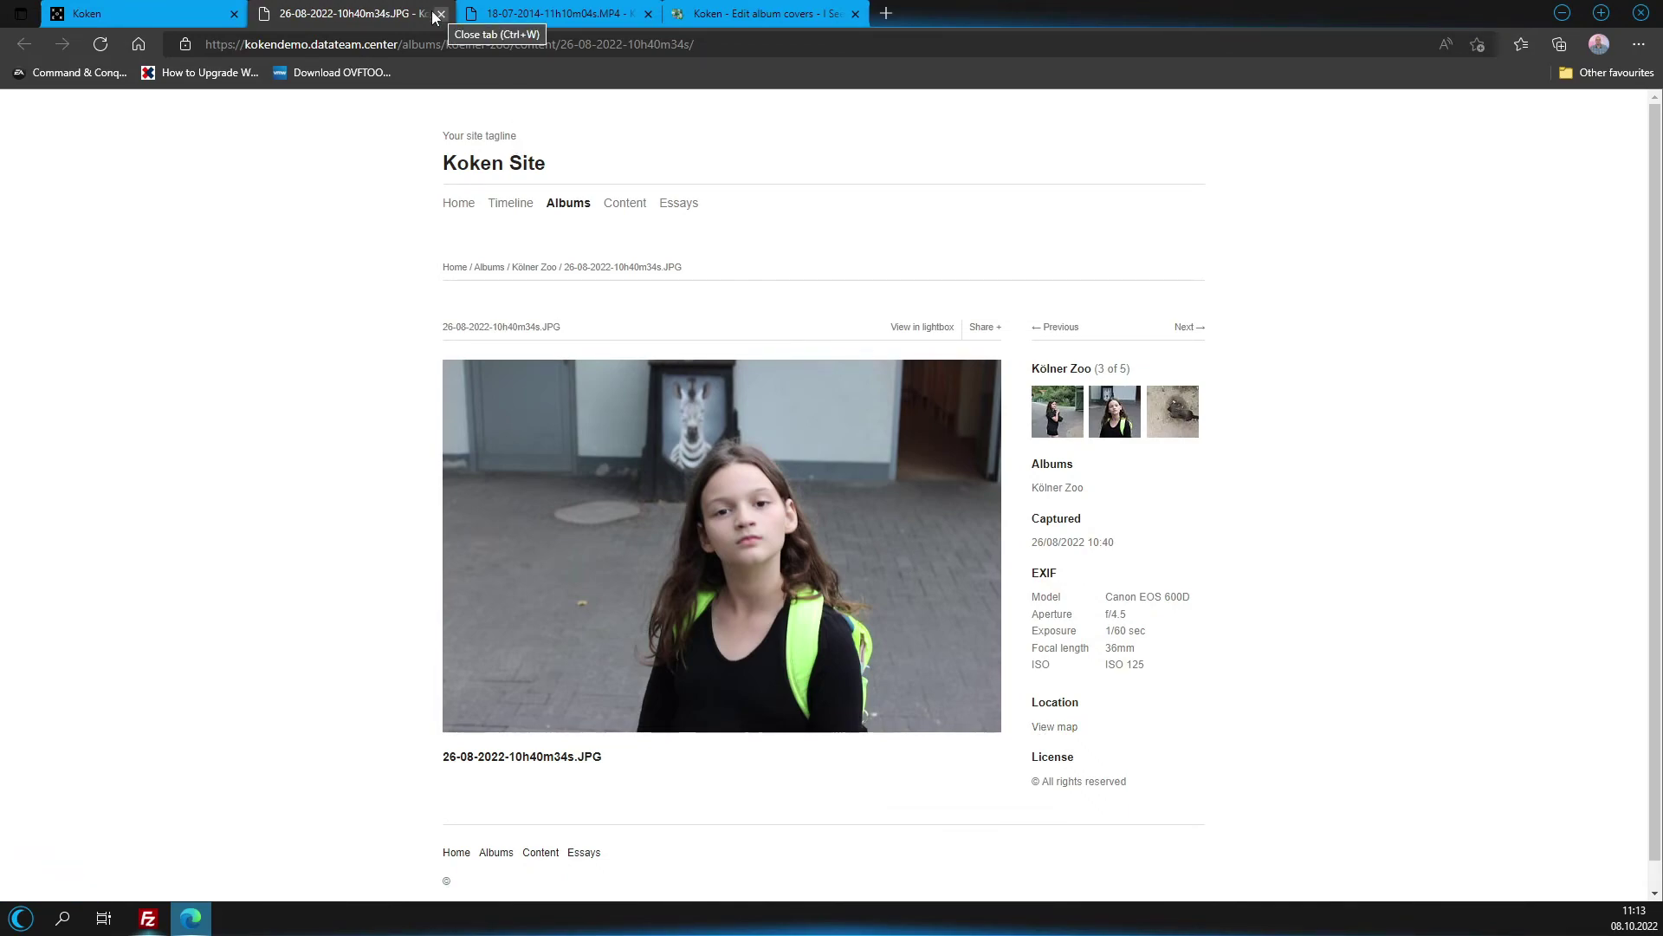
Return to the Koken library, try the third photo's location map there, and close the map window.
click(179, 7)
click(1612, 149)
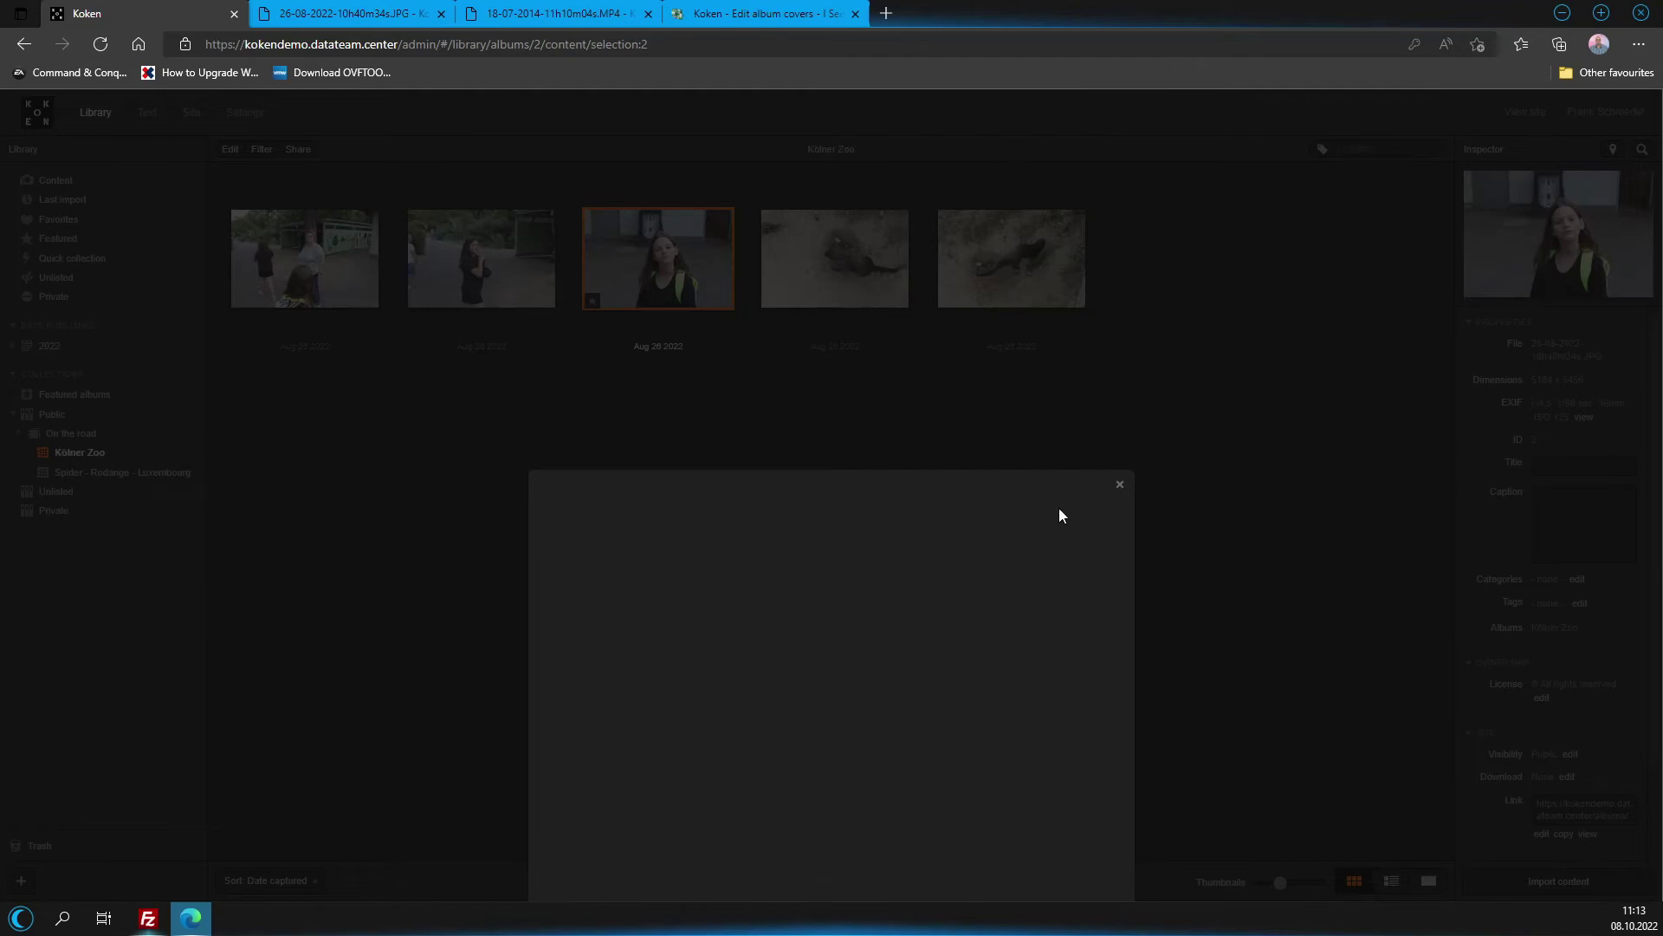
click(1116, 480)
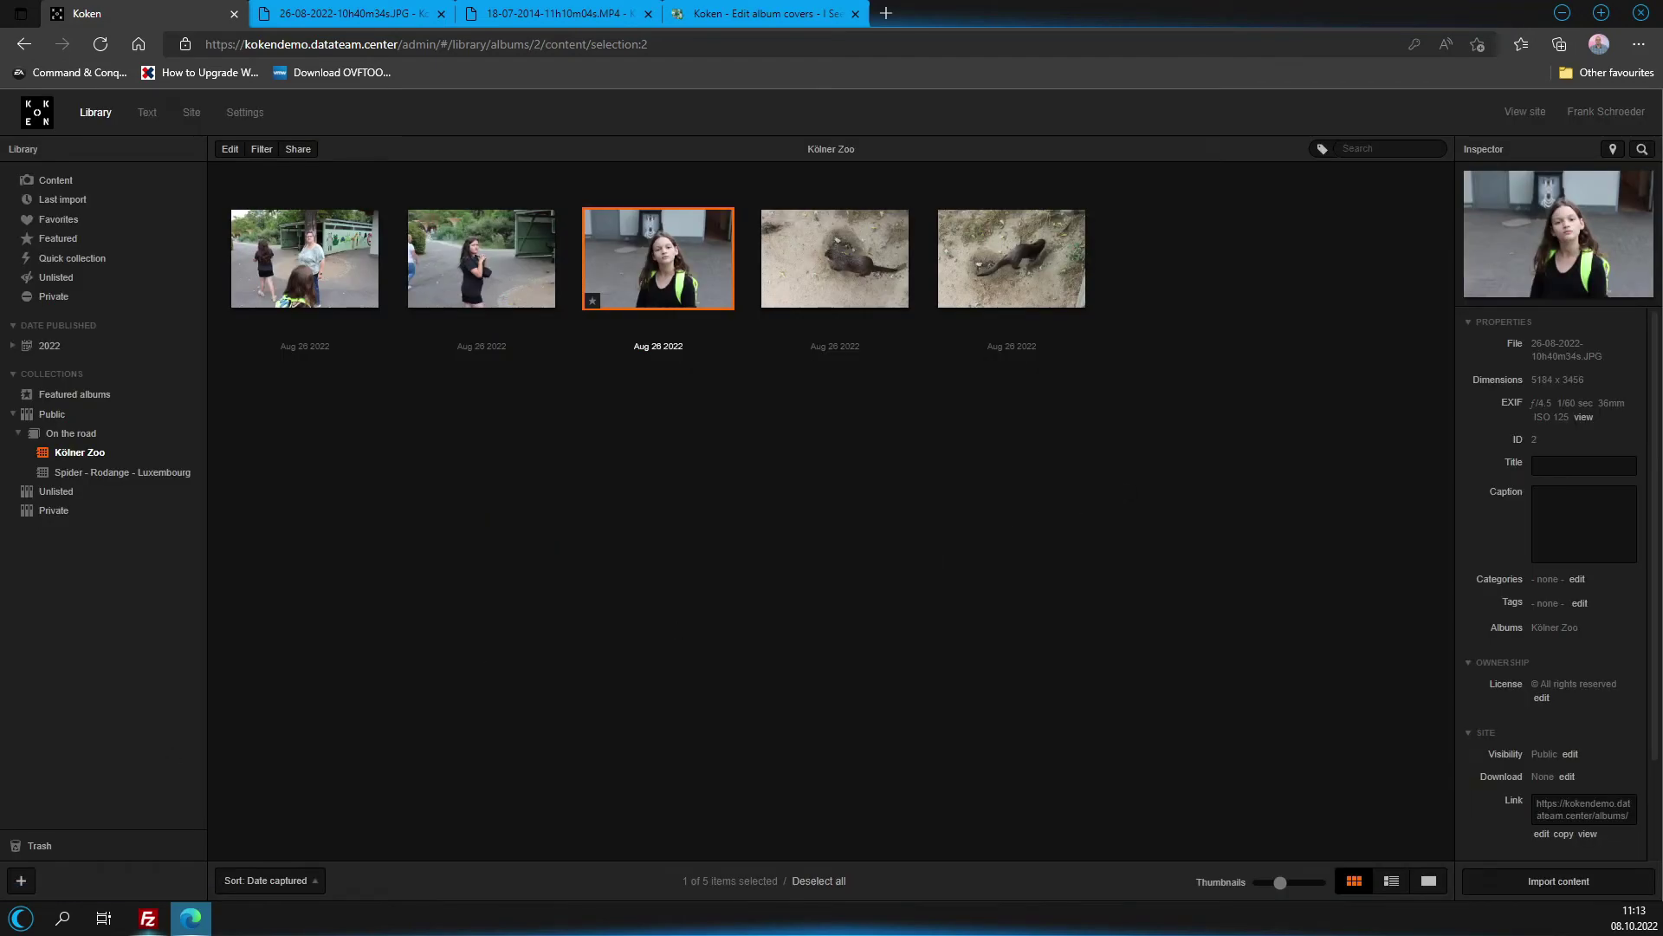
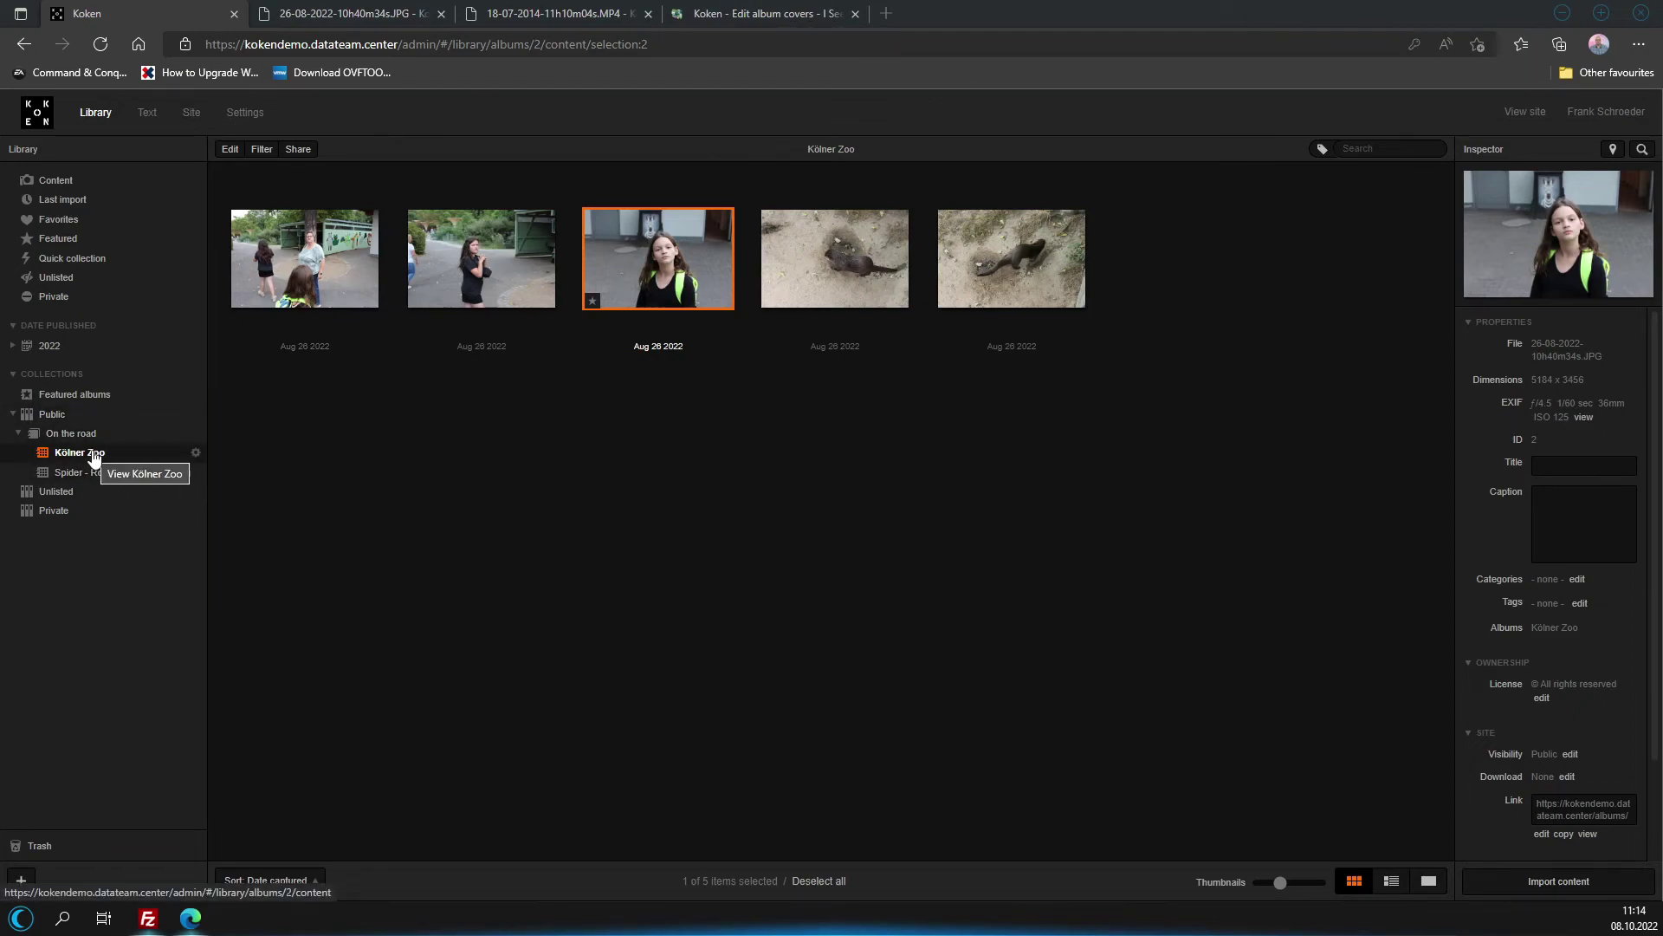
Move the Kölner Zoo album to Private, making all its content private, and check the On the road set on the published site.
click(75, 513)
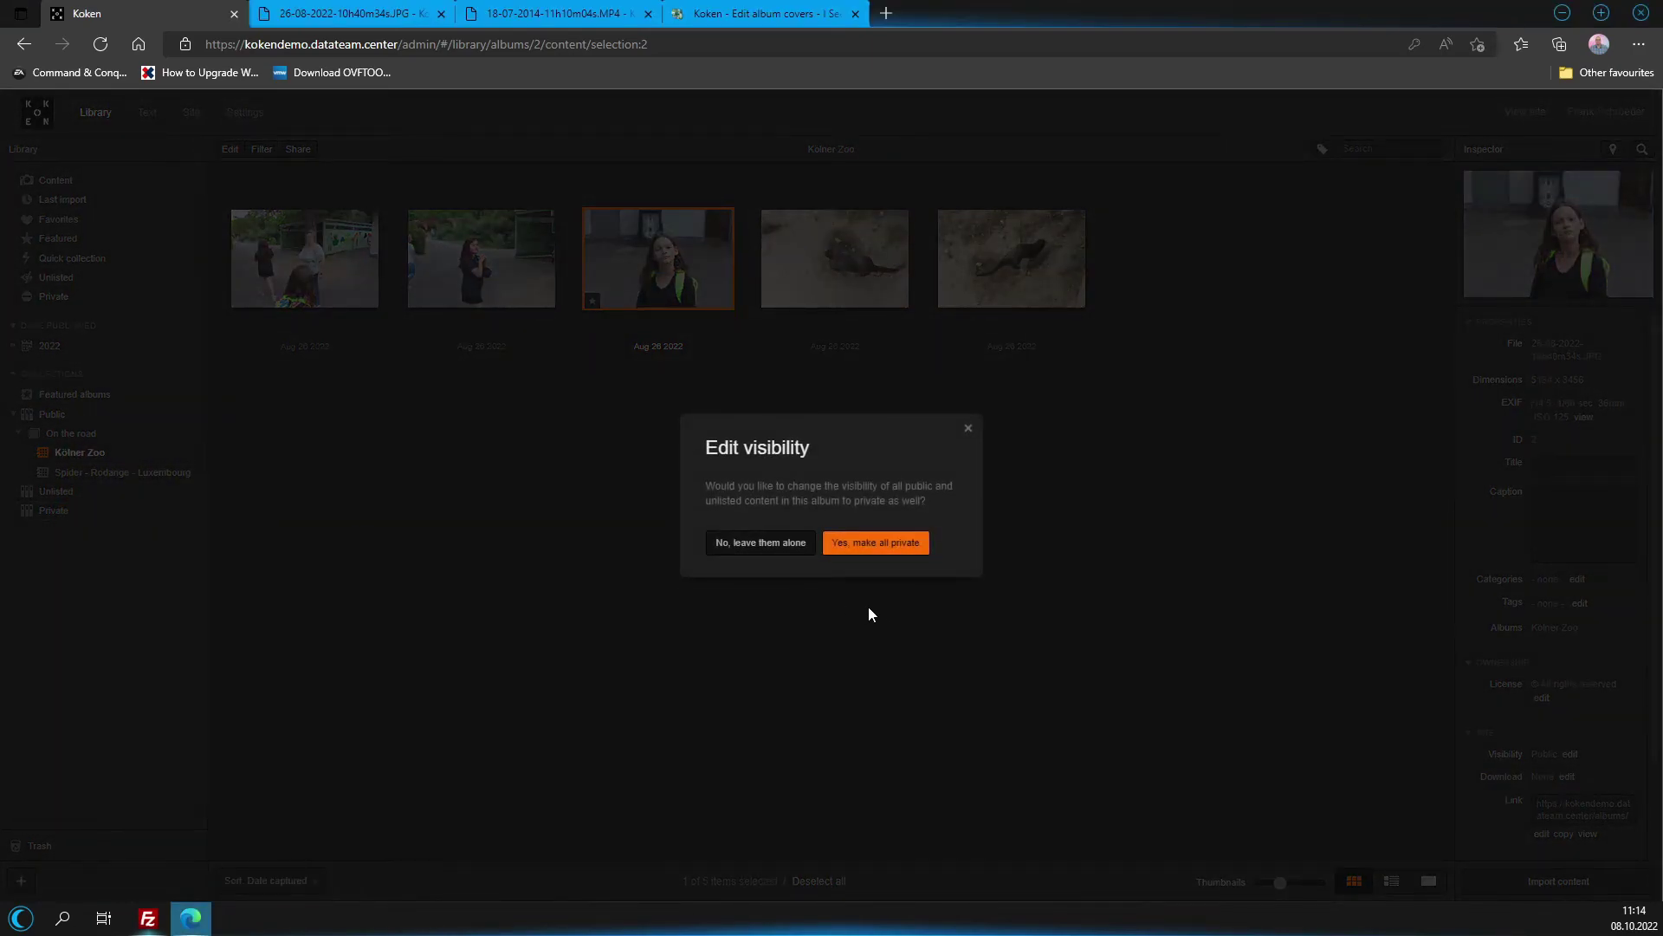
click(873, 544)
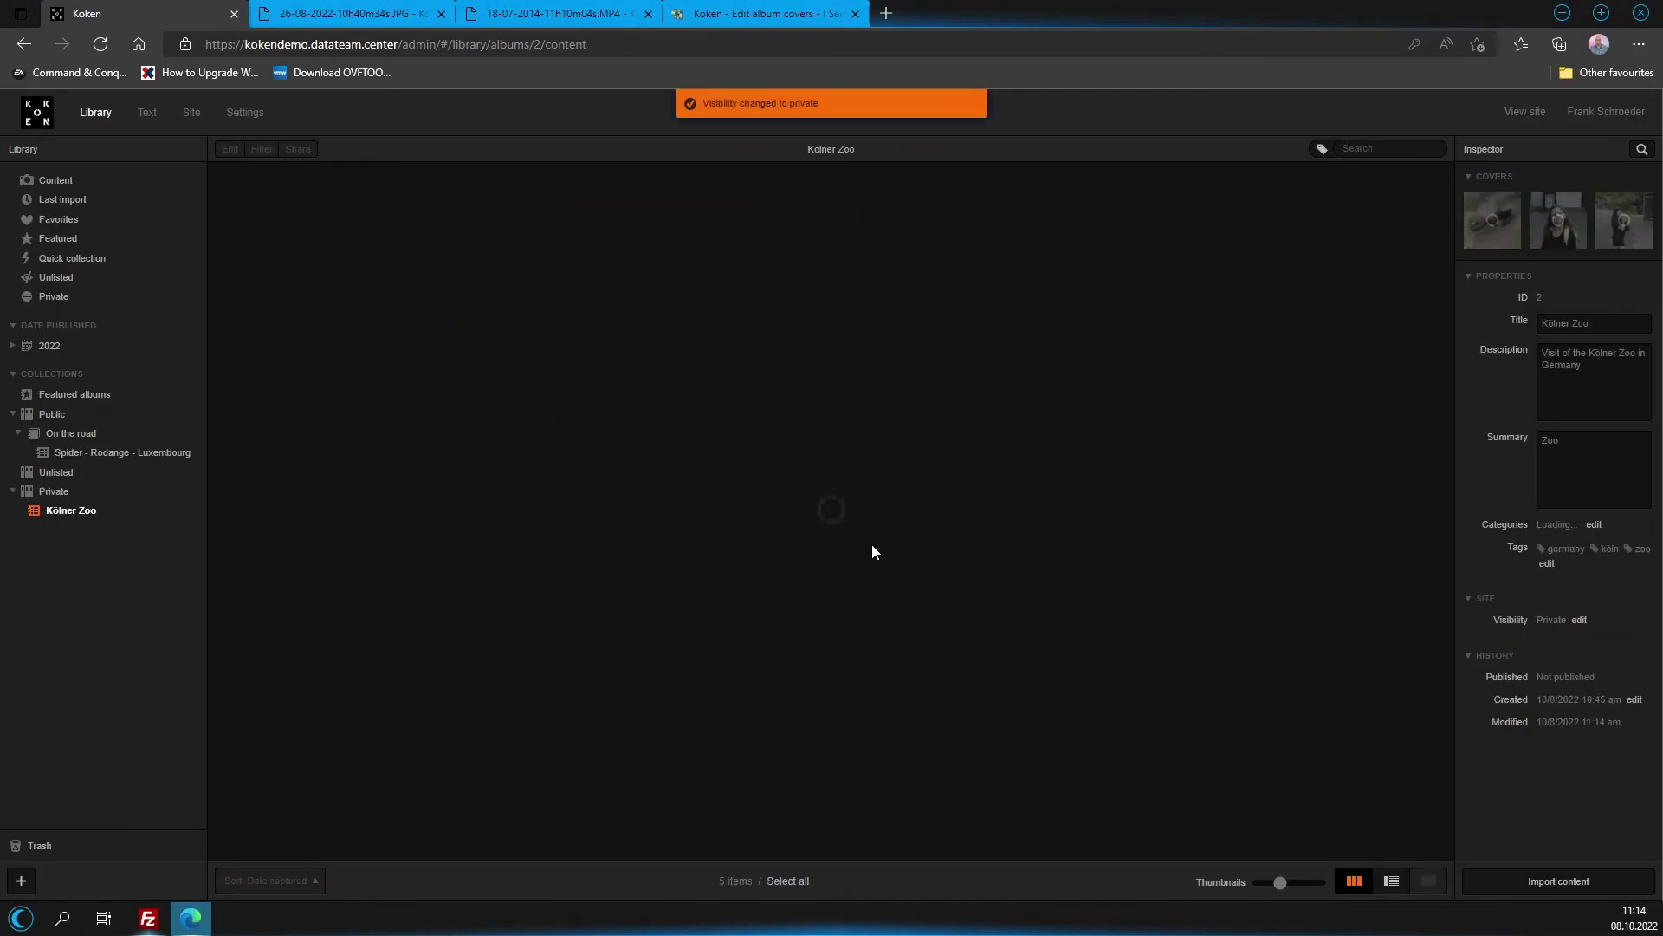
click(377, 12)
click(562, 206)
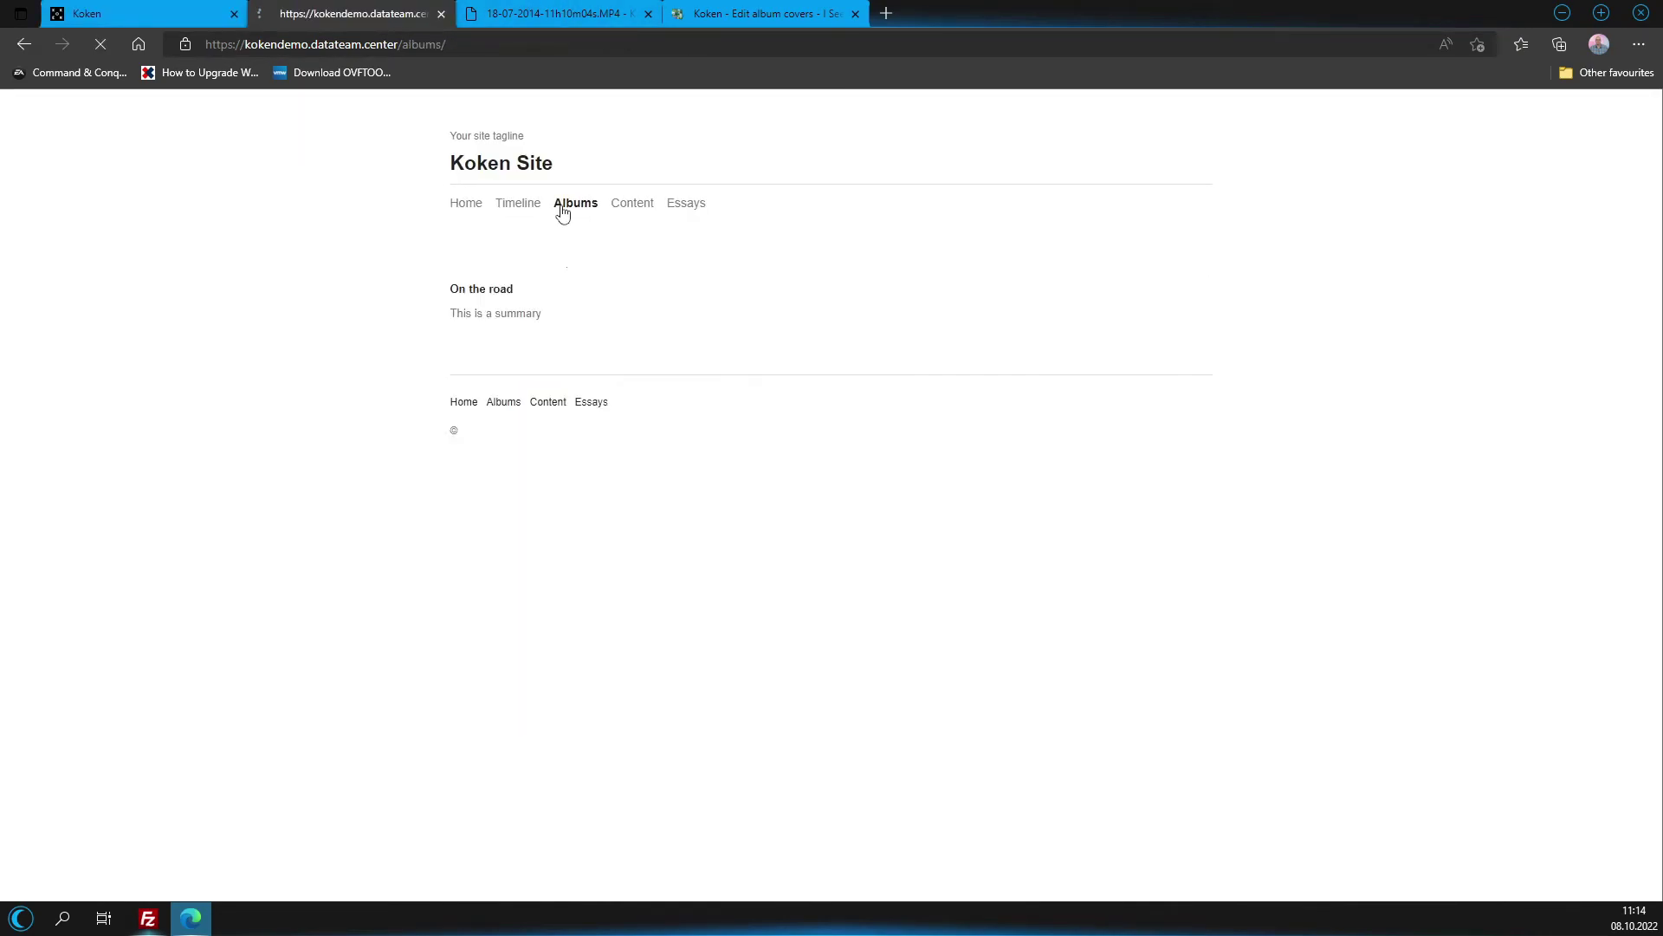
click(484, 440)
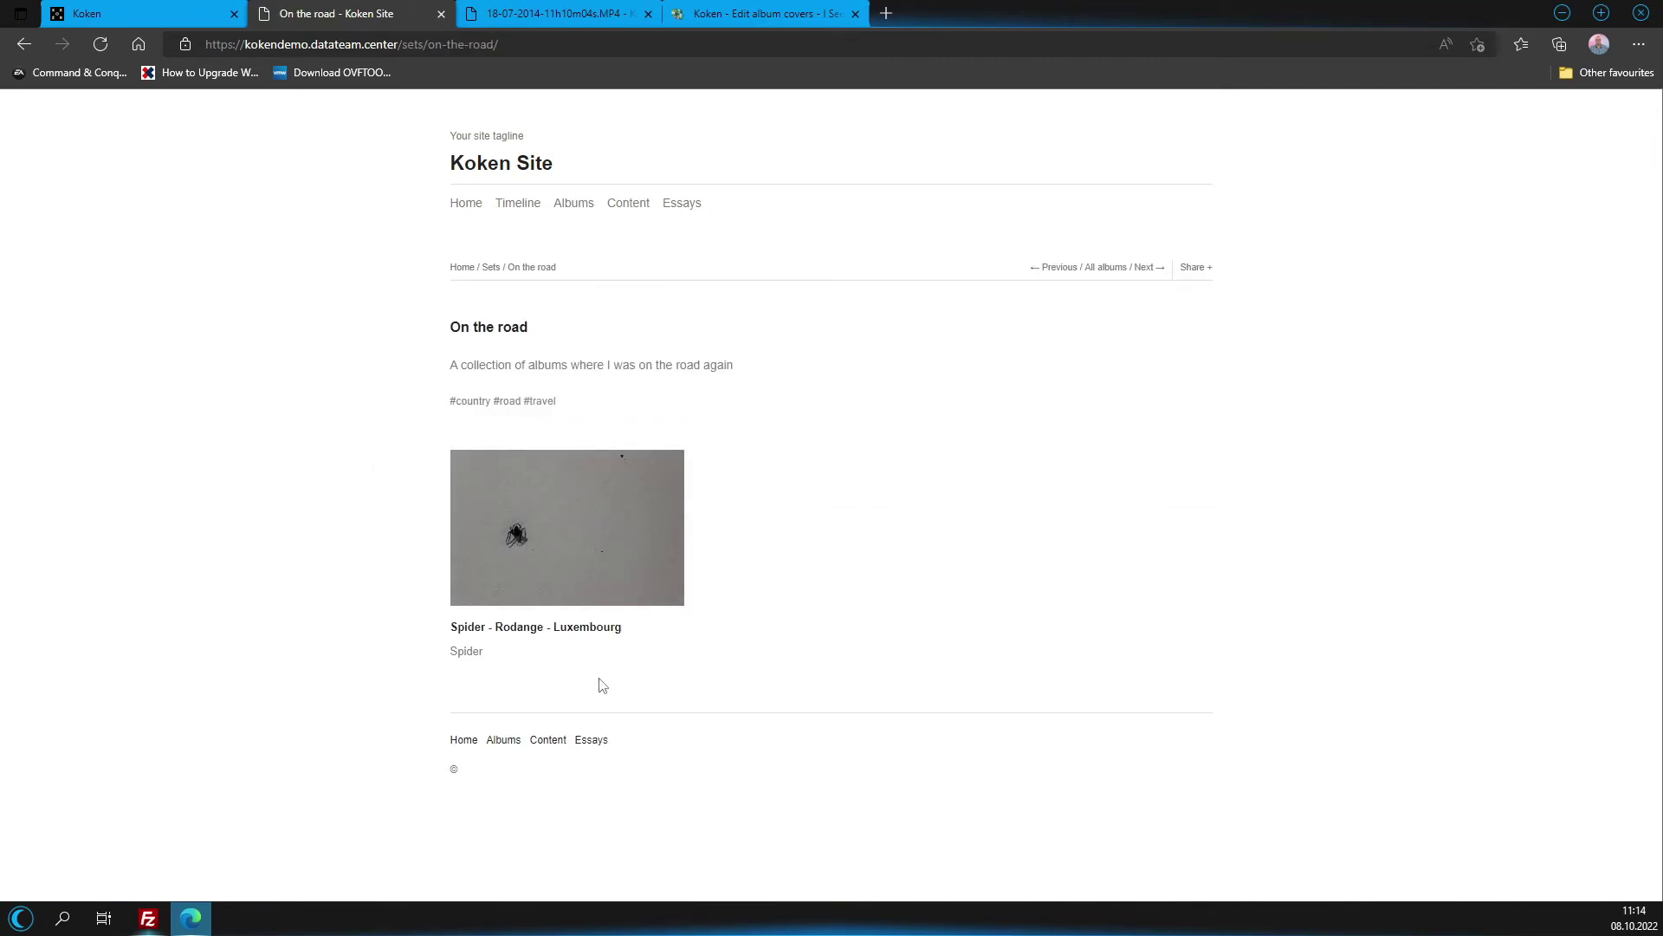
Return to the library and examine the private Kölner Zoo album's options and its first photo's properties.
click(125, 16)
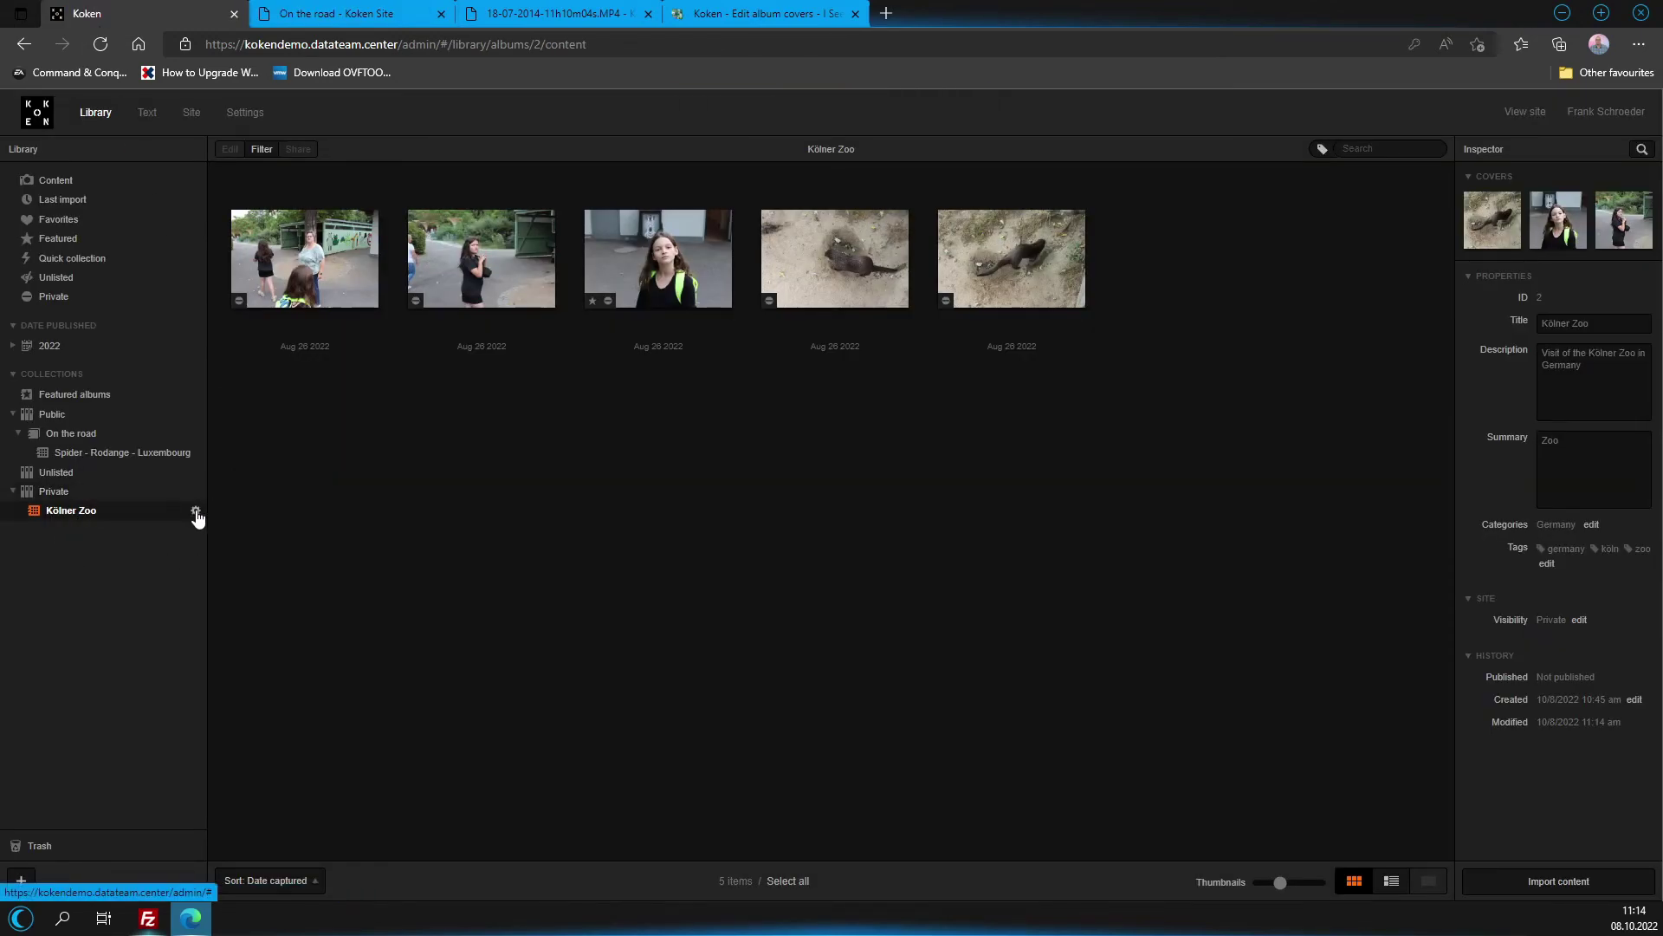
click(196, 515)
click(127, 535)
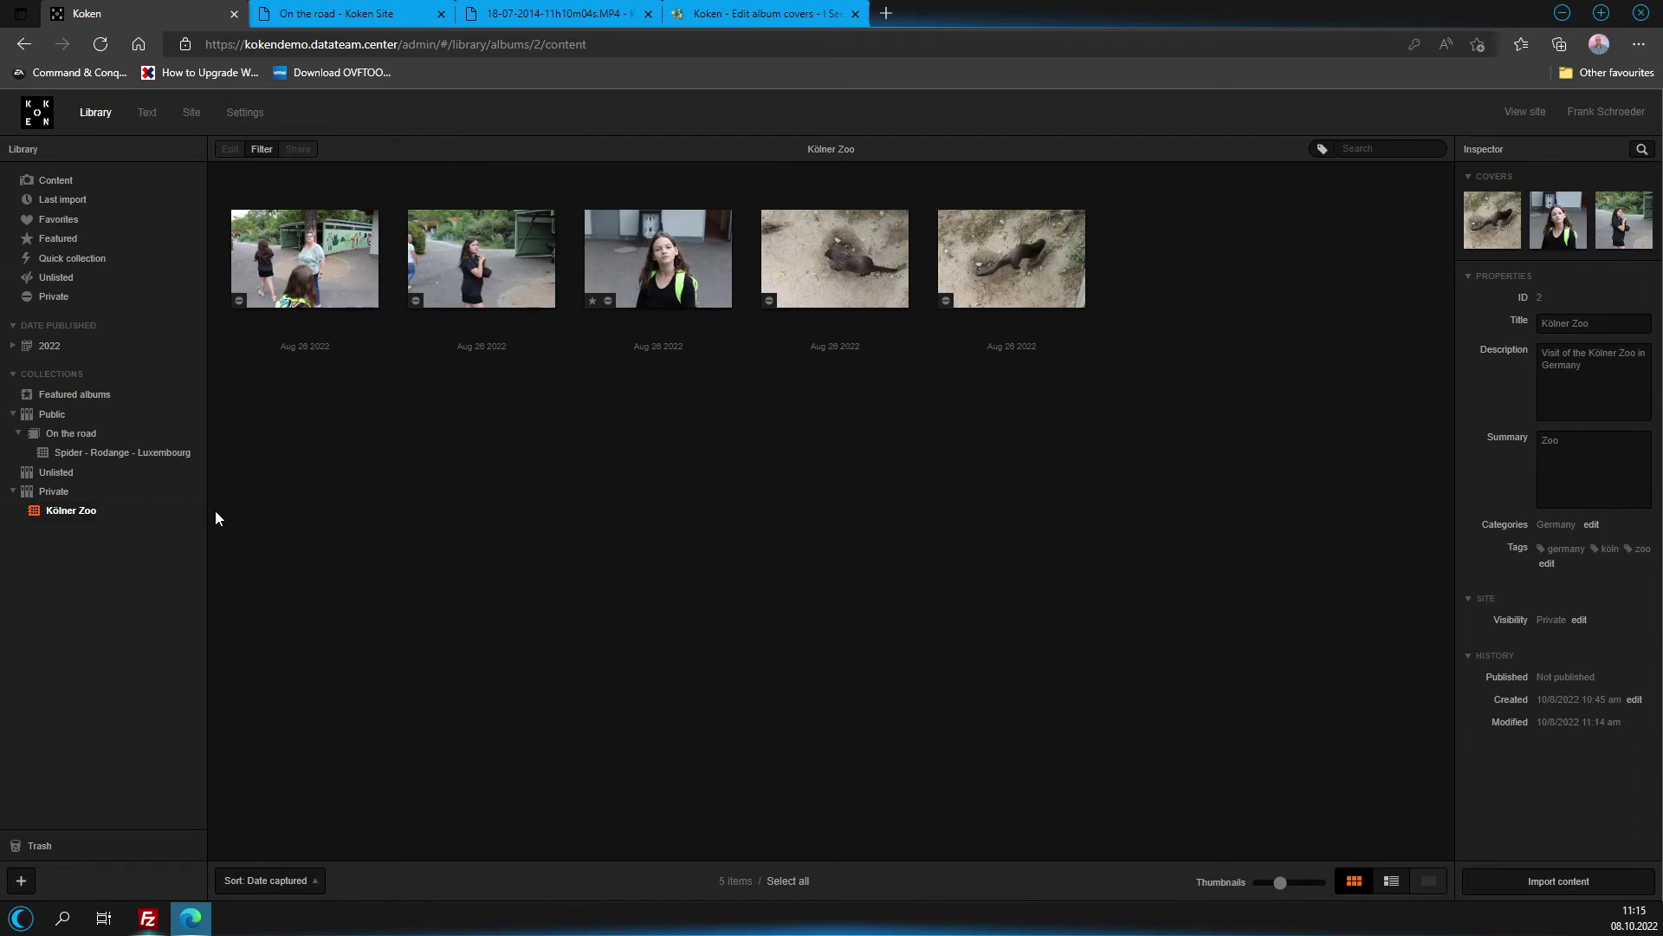
click(70, 511)
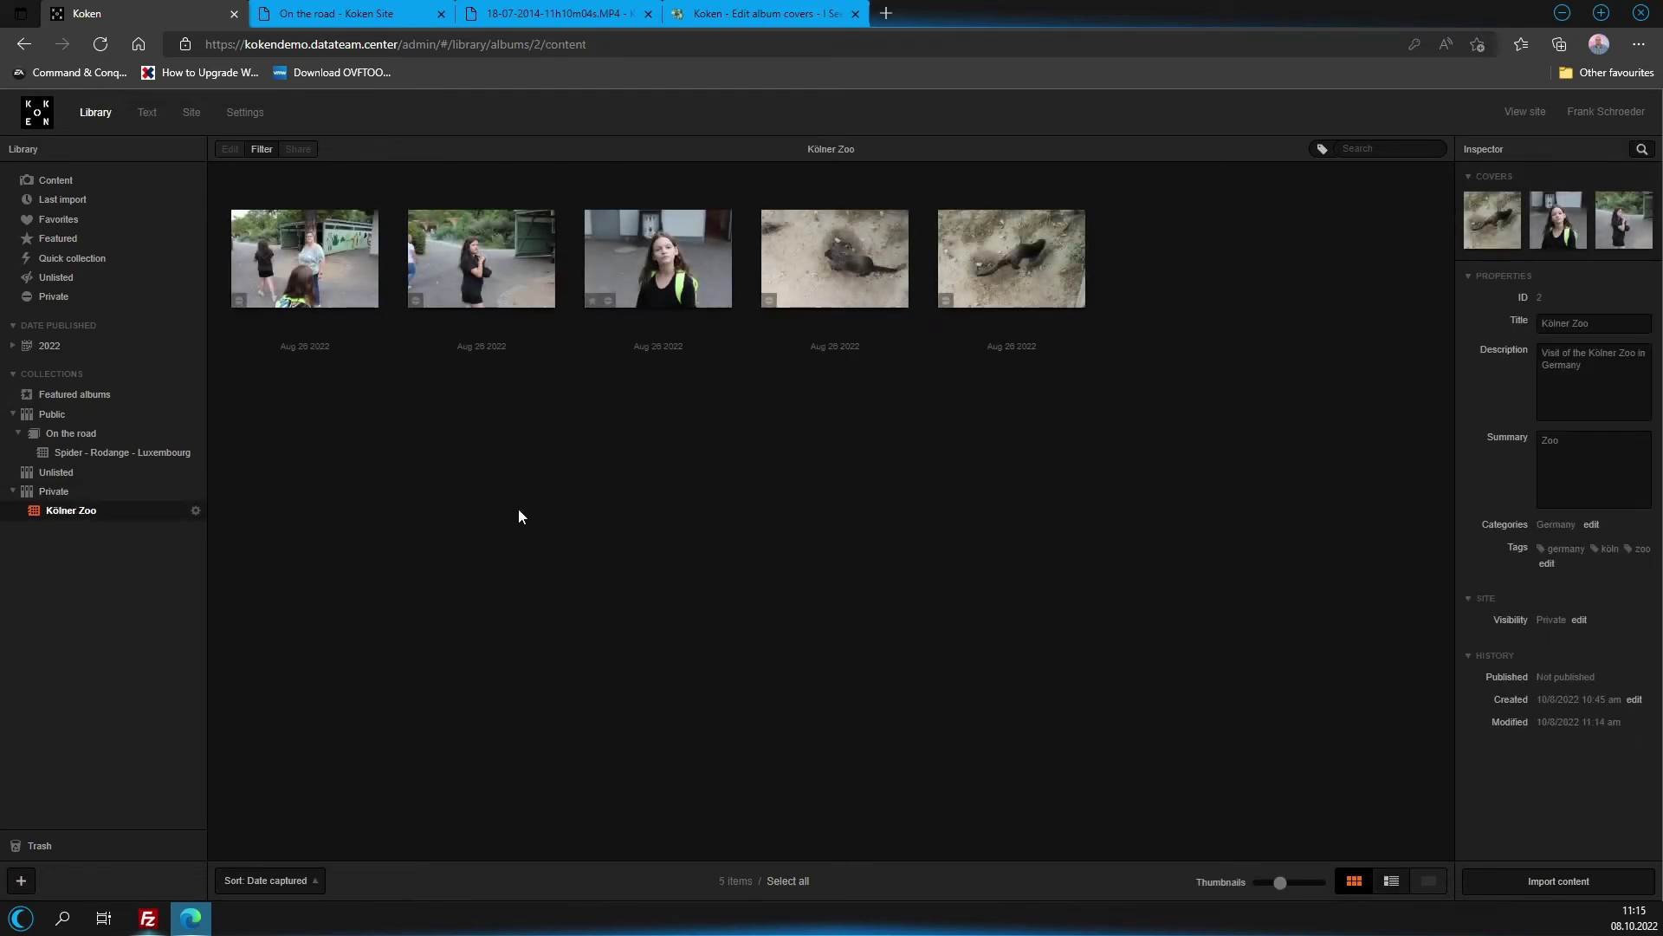
click(277, 254)
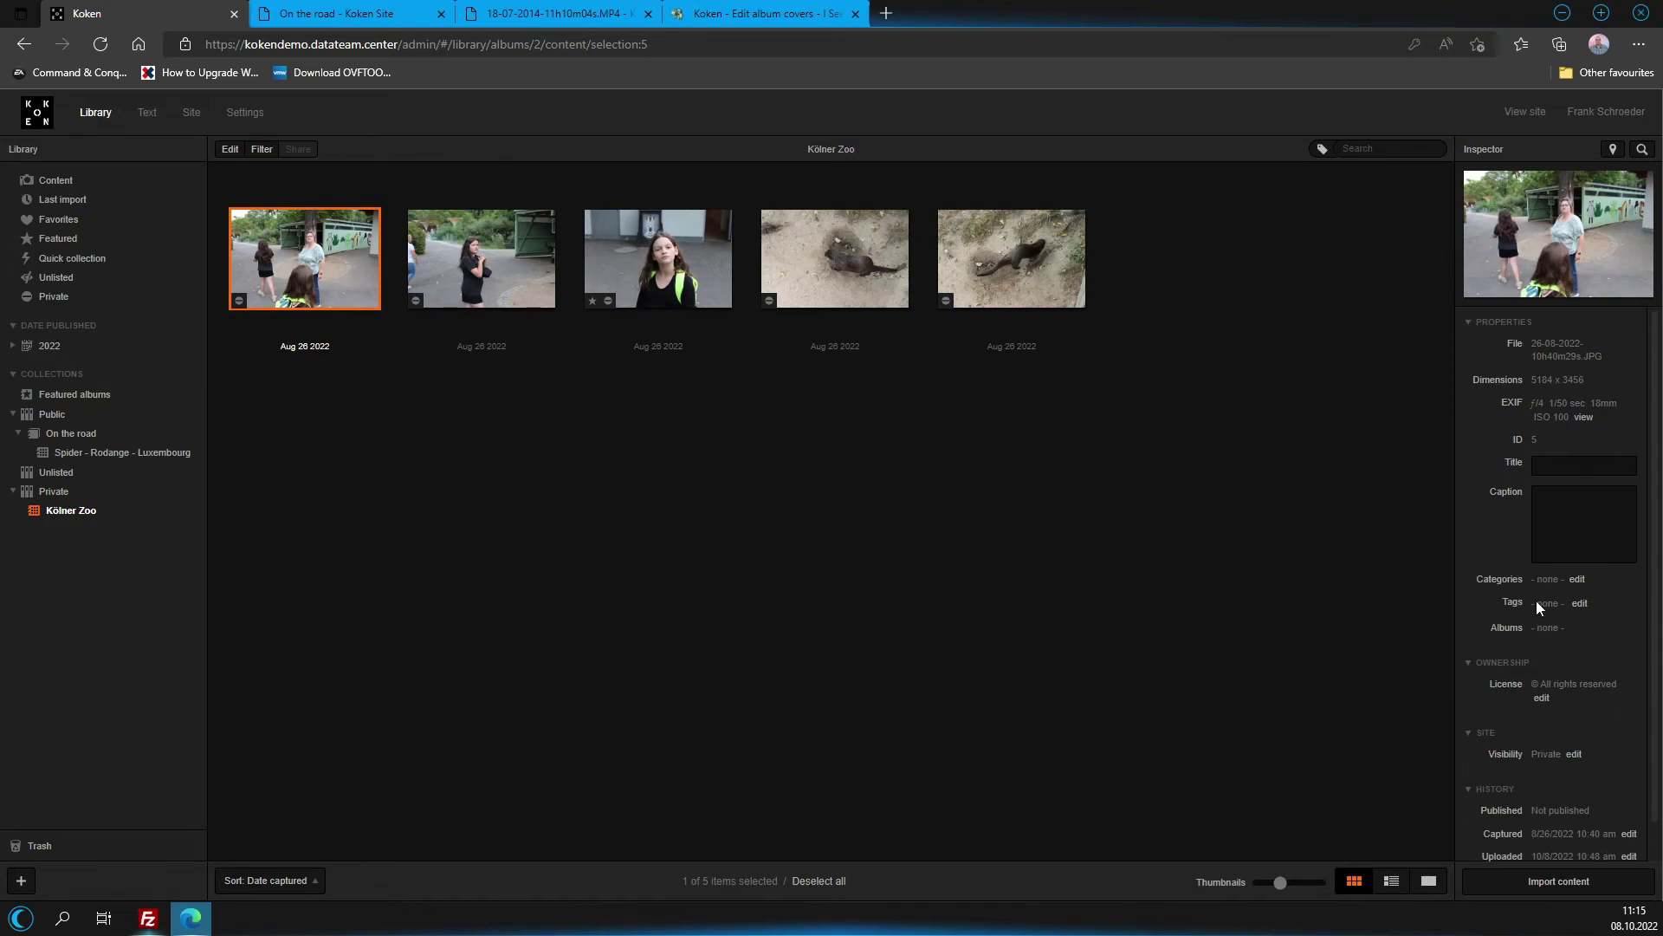
scroll(1534, 638, down, 1)
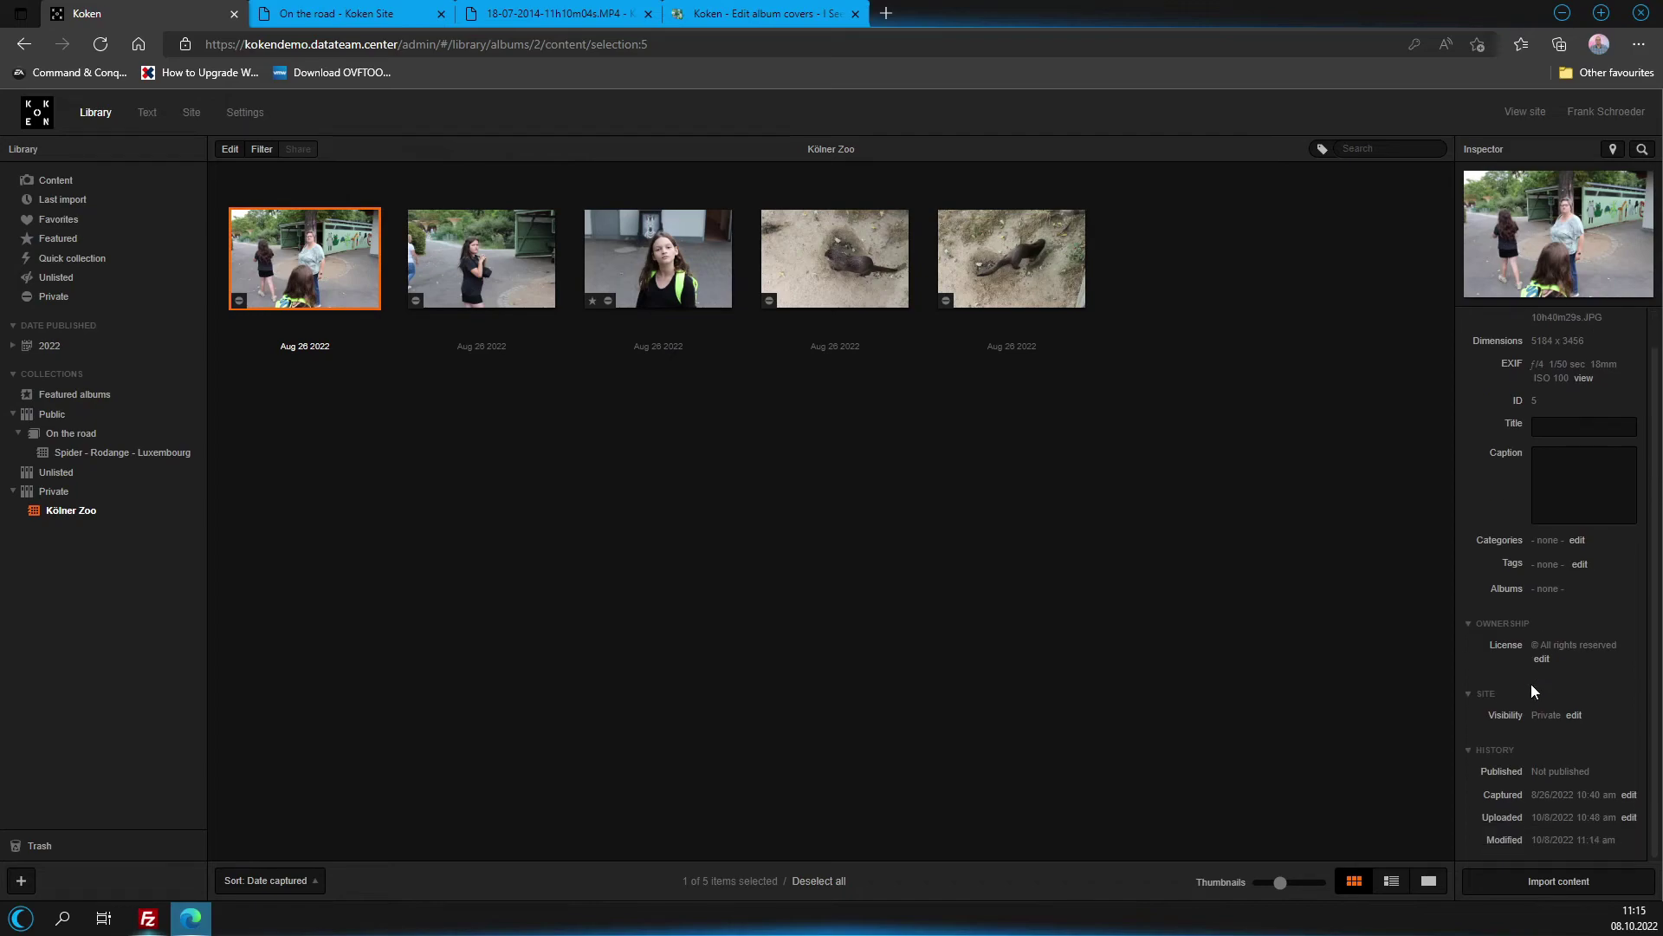
scroll(1531, 684, up, 1)
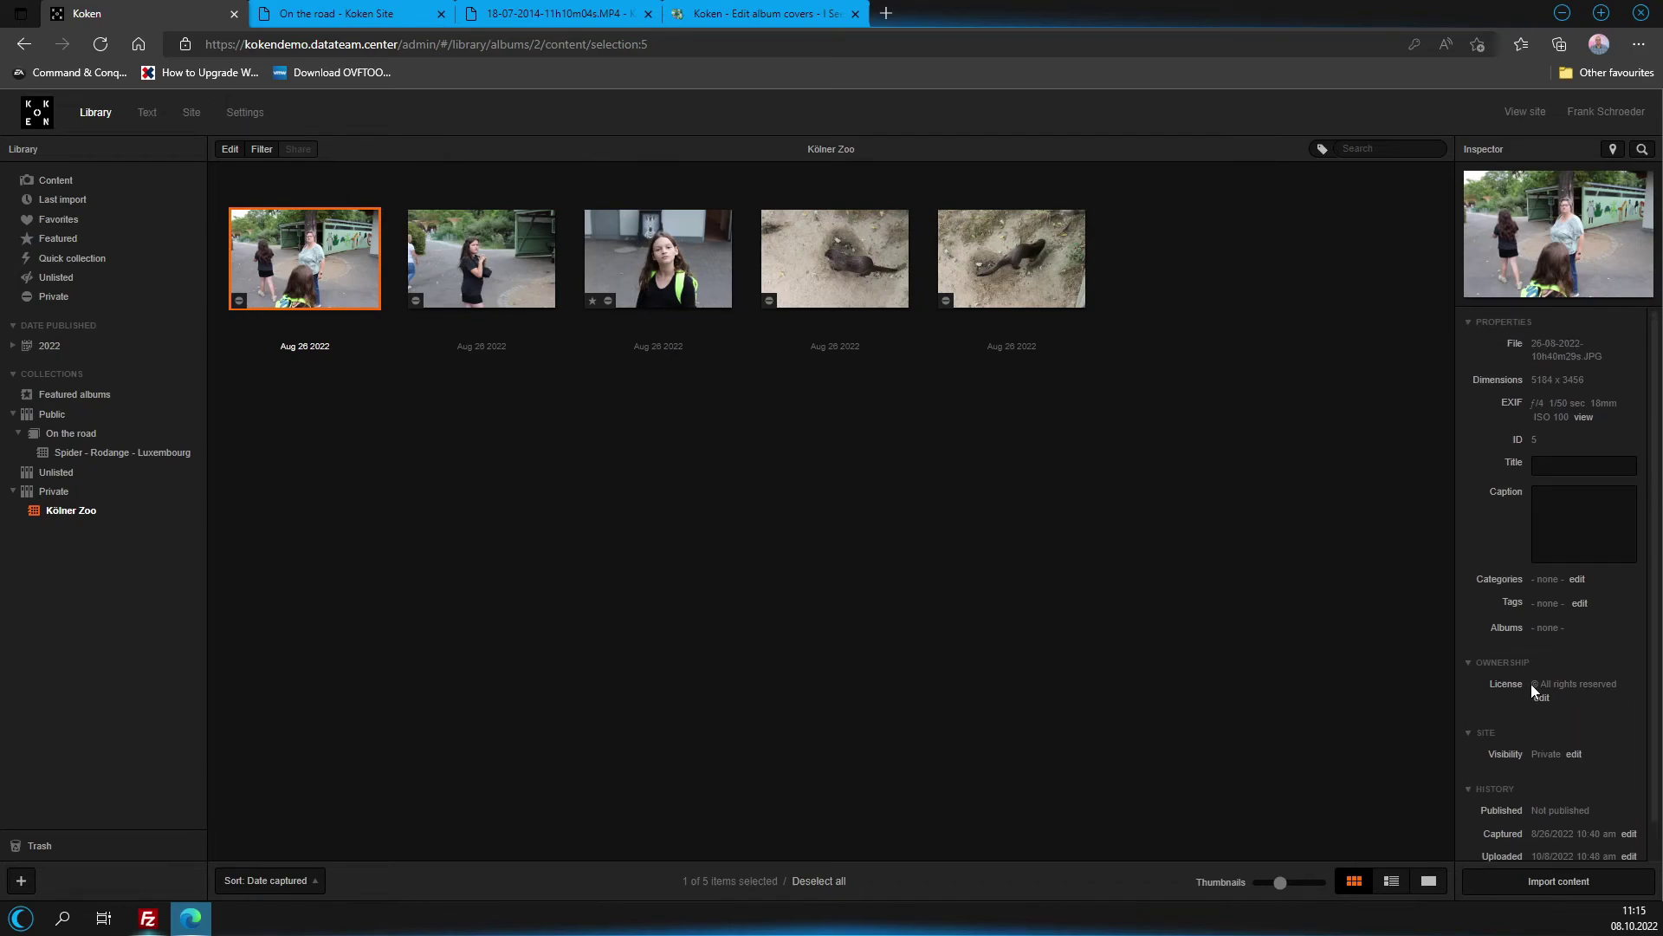
Compare the first private Kölner Zoo photo's properties with those of the first Spider - Rodange - Luxembourg photo, and return to the Kölner Zoo album.
scroll(1570, 565, down, 1)
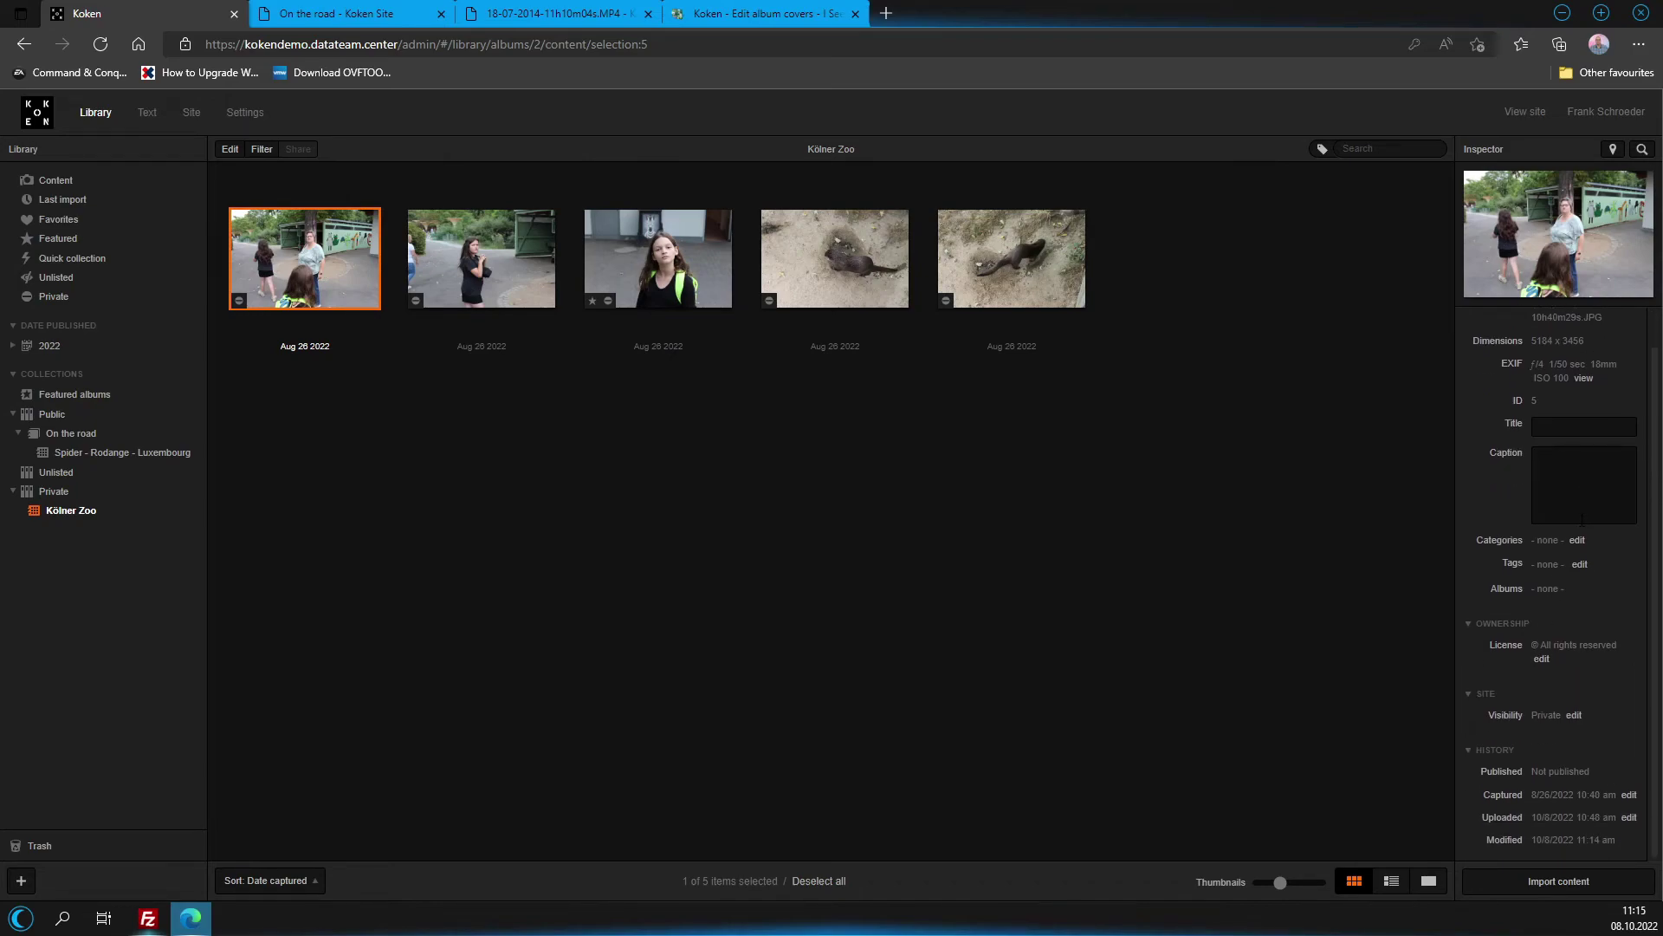
click(110, 453)
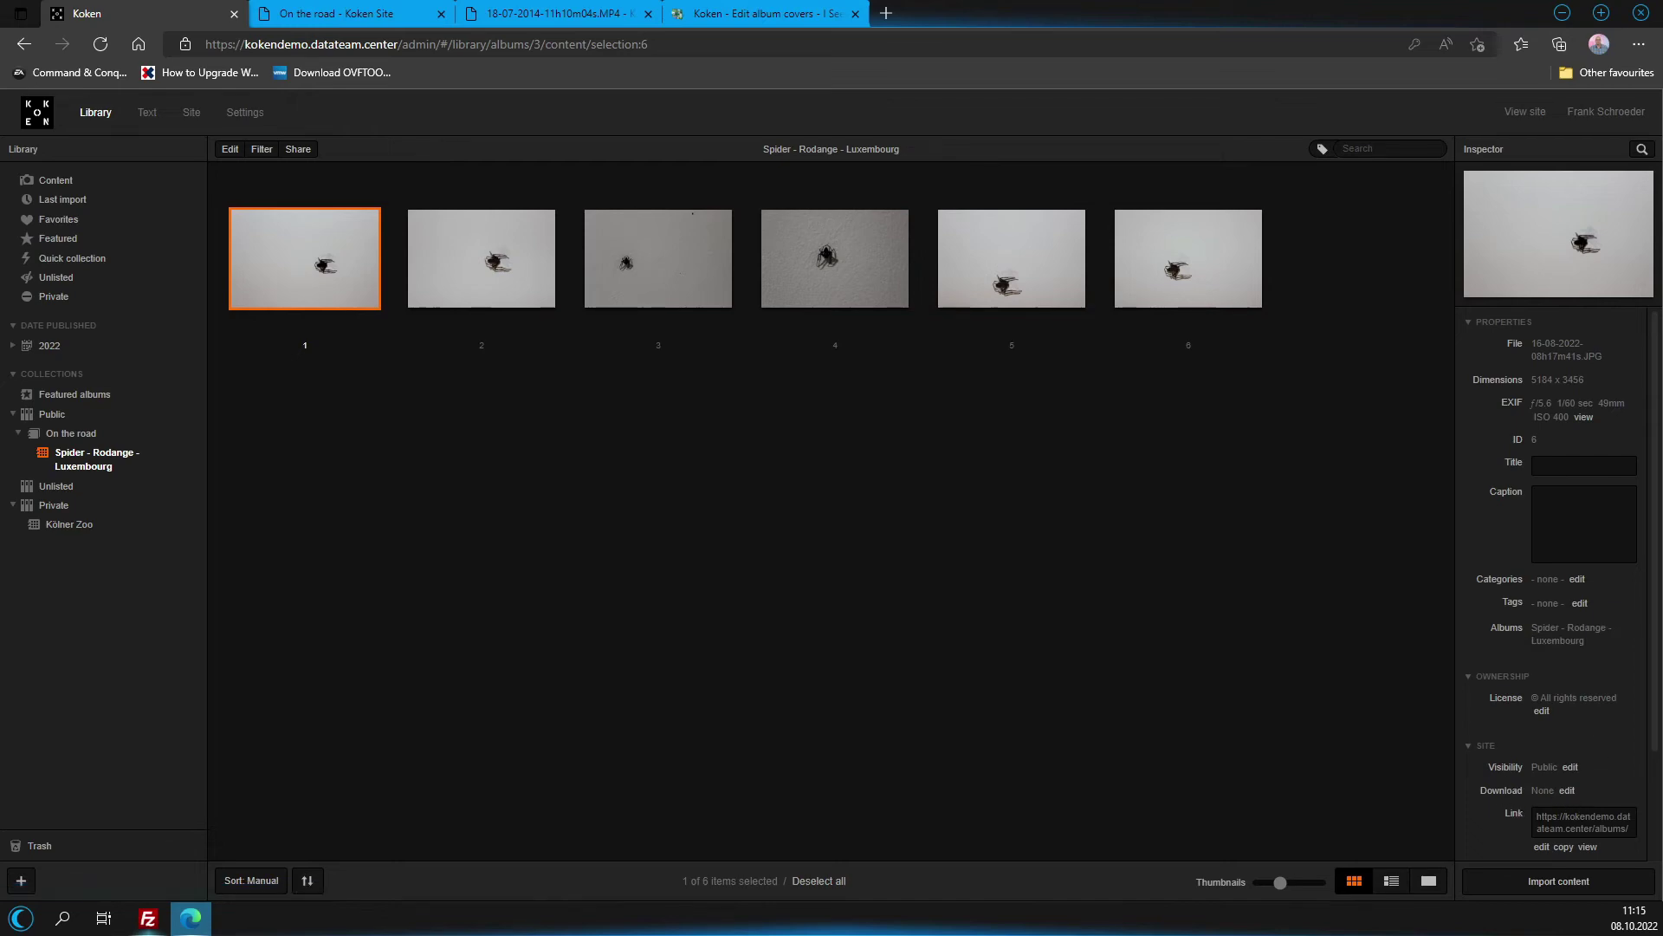
scroll(1564, 795, down, 3)
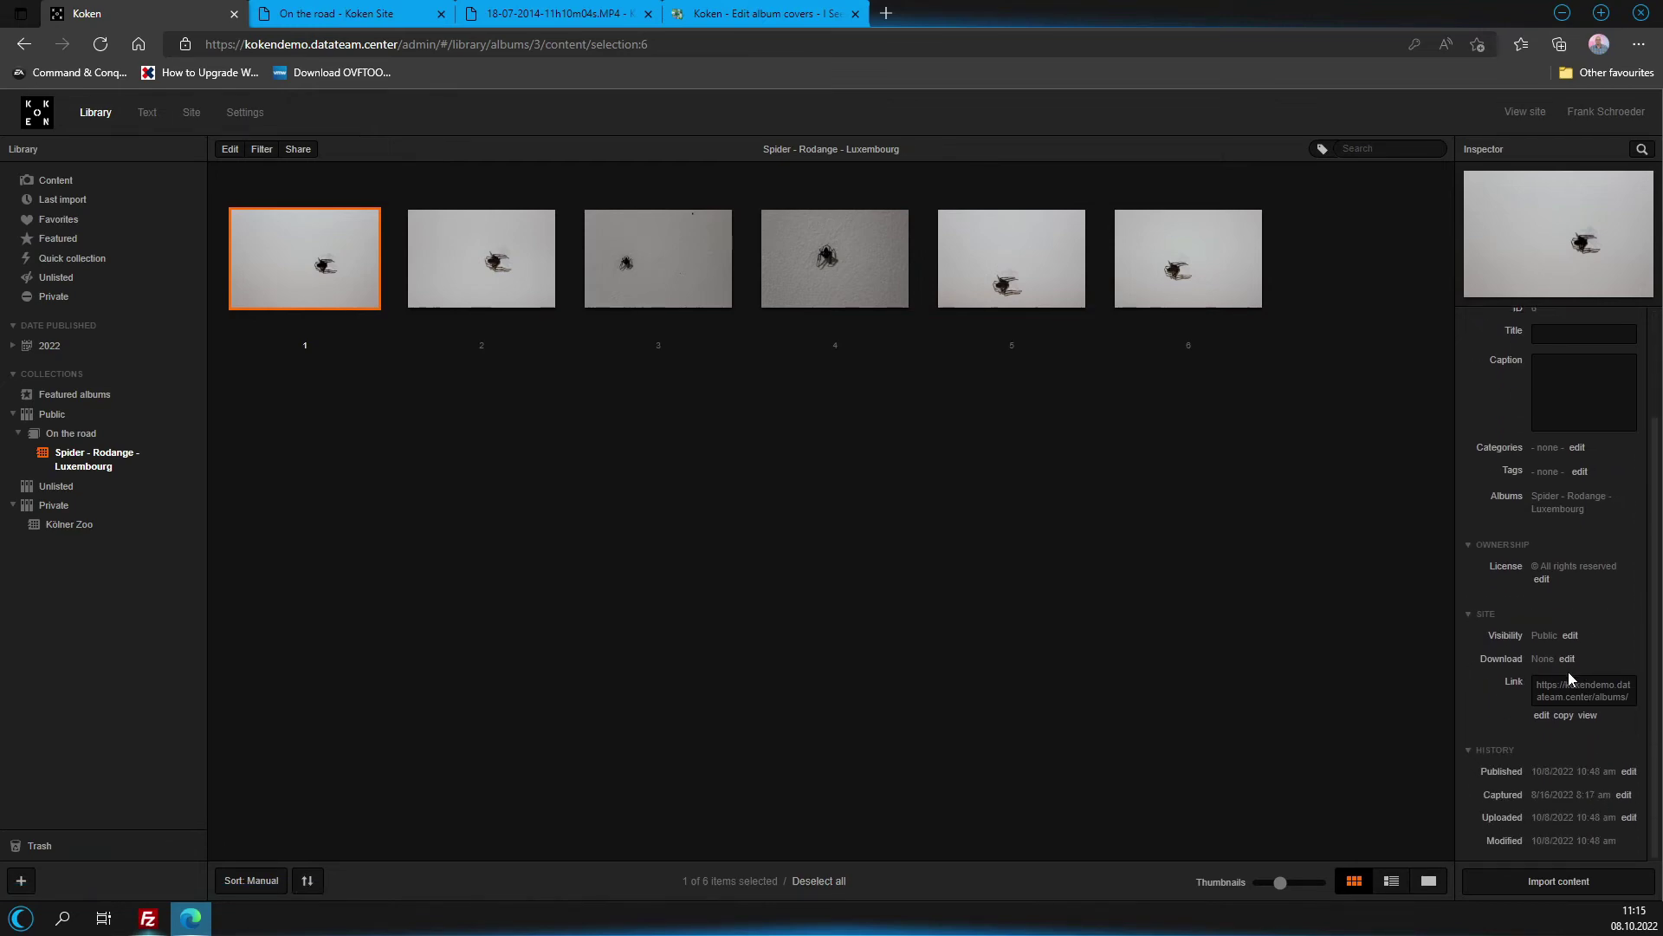
click(93, 526)
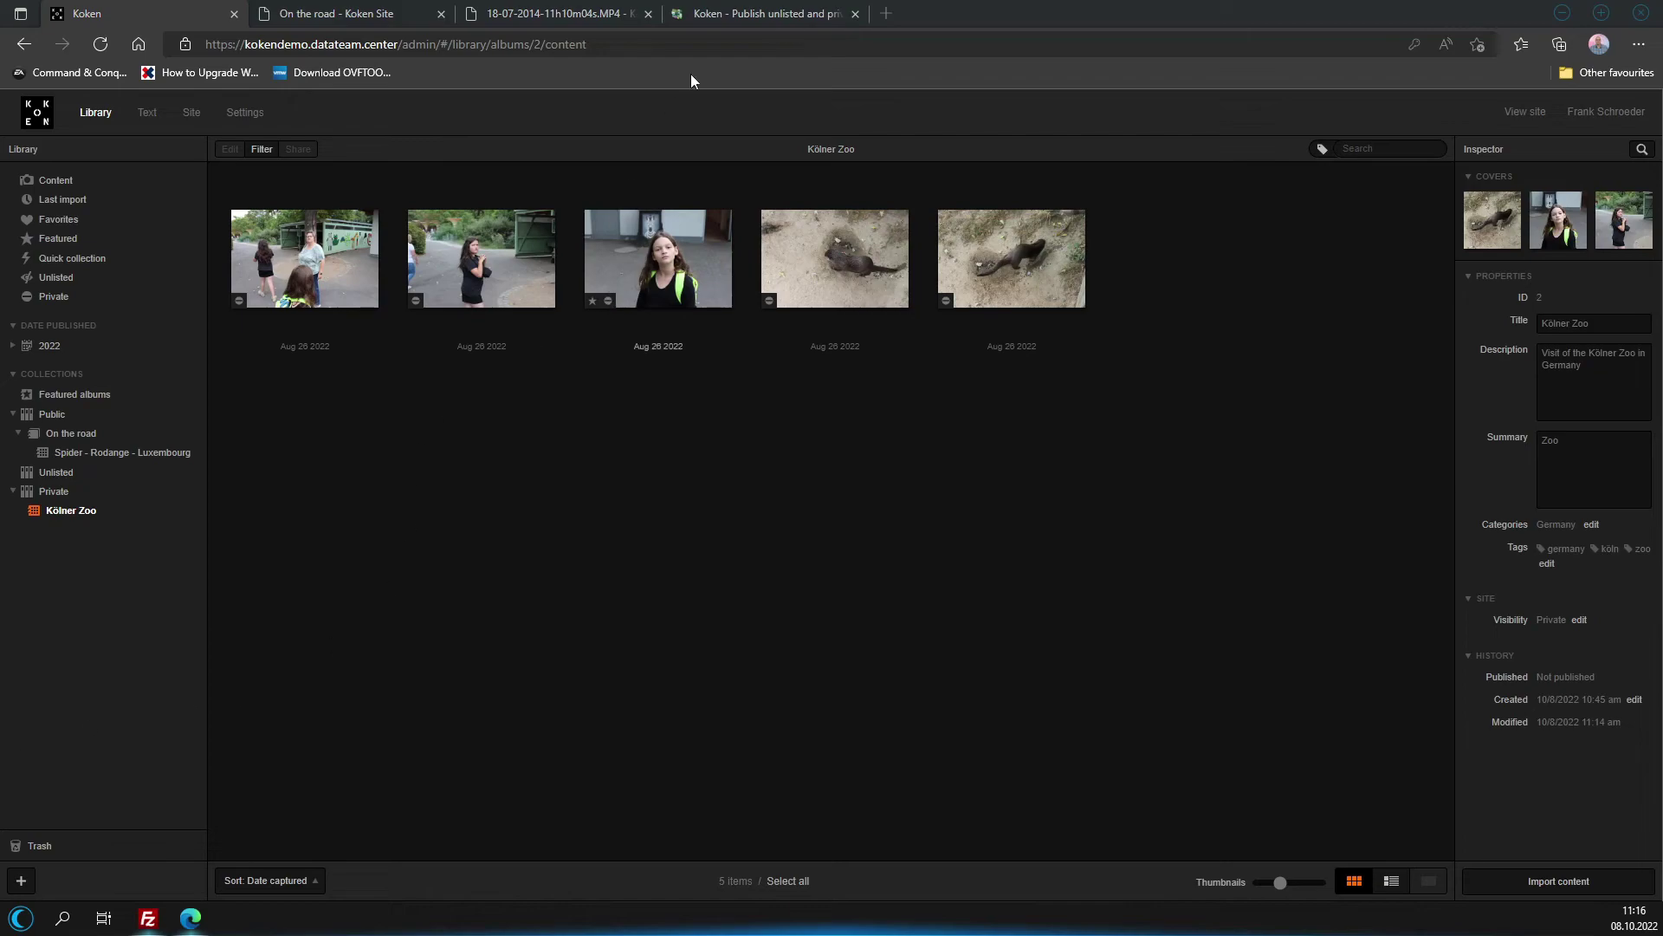
Read how unlisted and private content differ in the Koken – Publish unlisted and private content article.
click(810, 9)
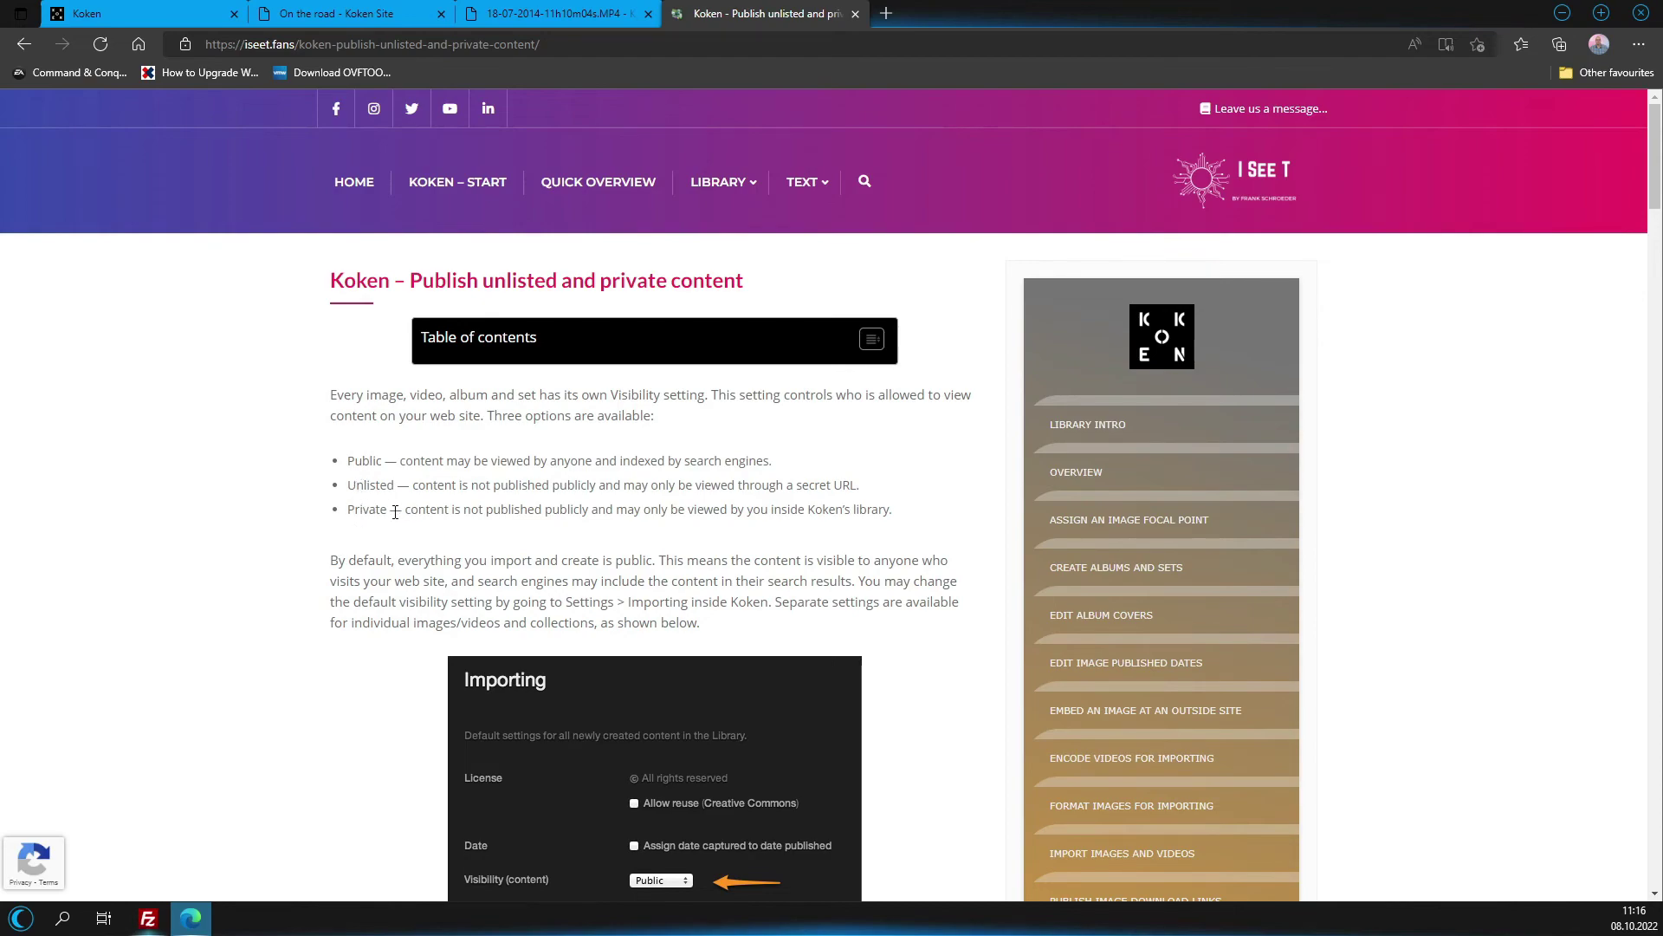
drag(865, 491, 404, 491)
click(420, 524)
drag(922, 530, 738, 518)
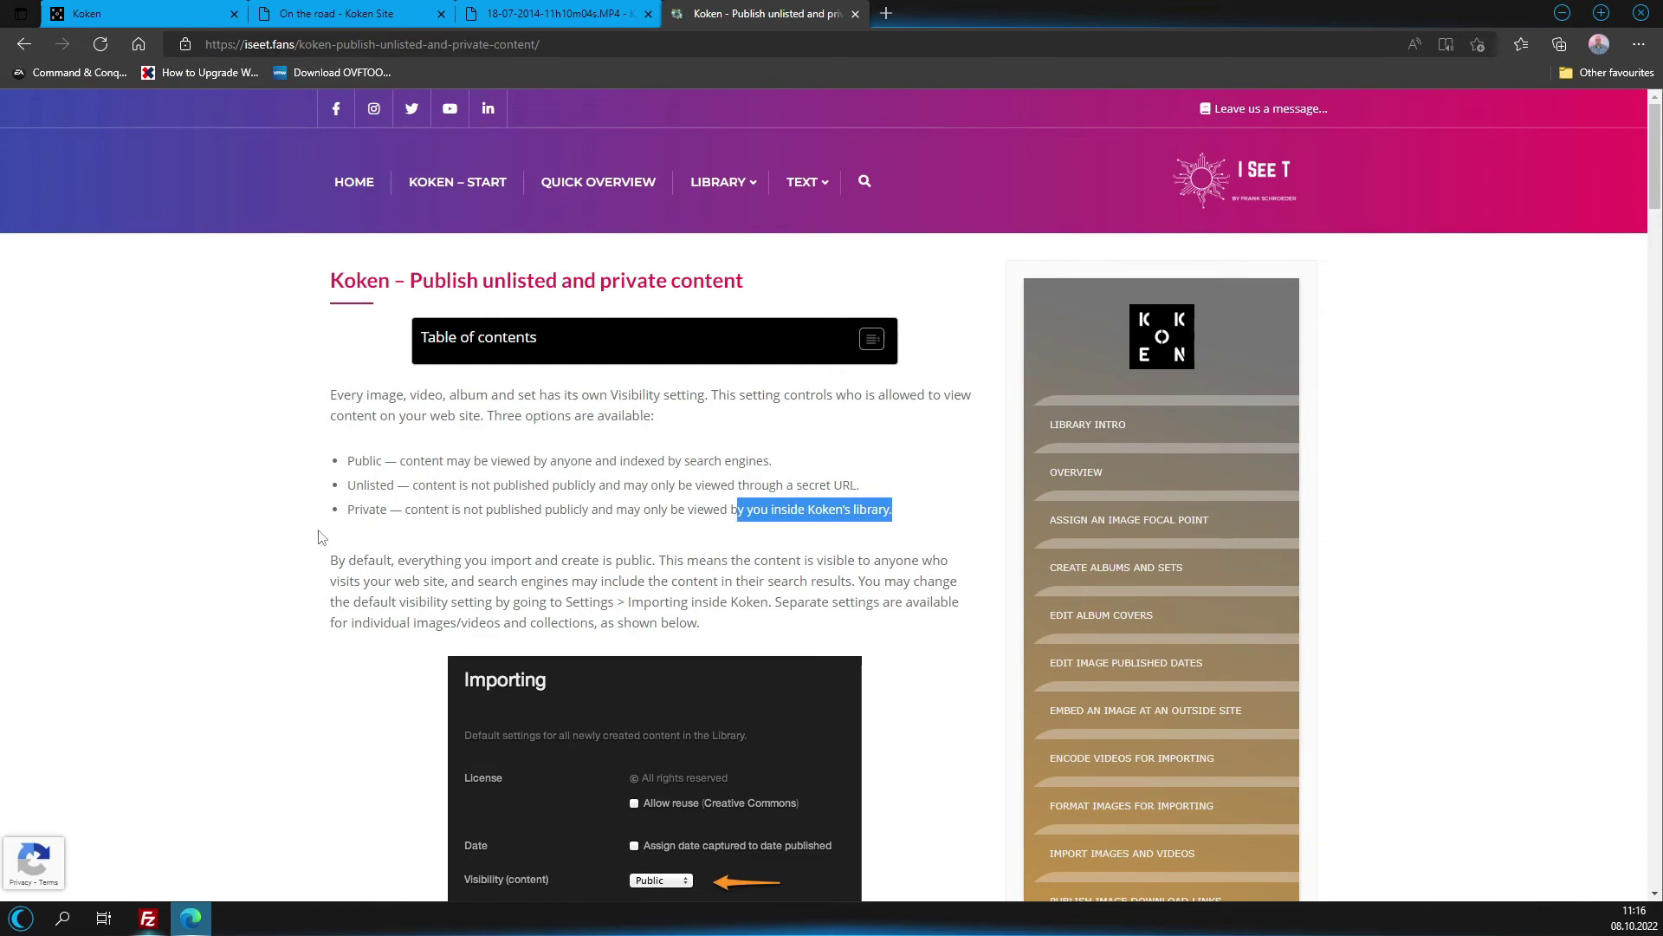
click(376, 529)
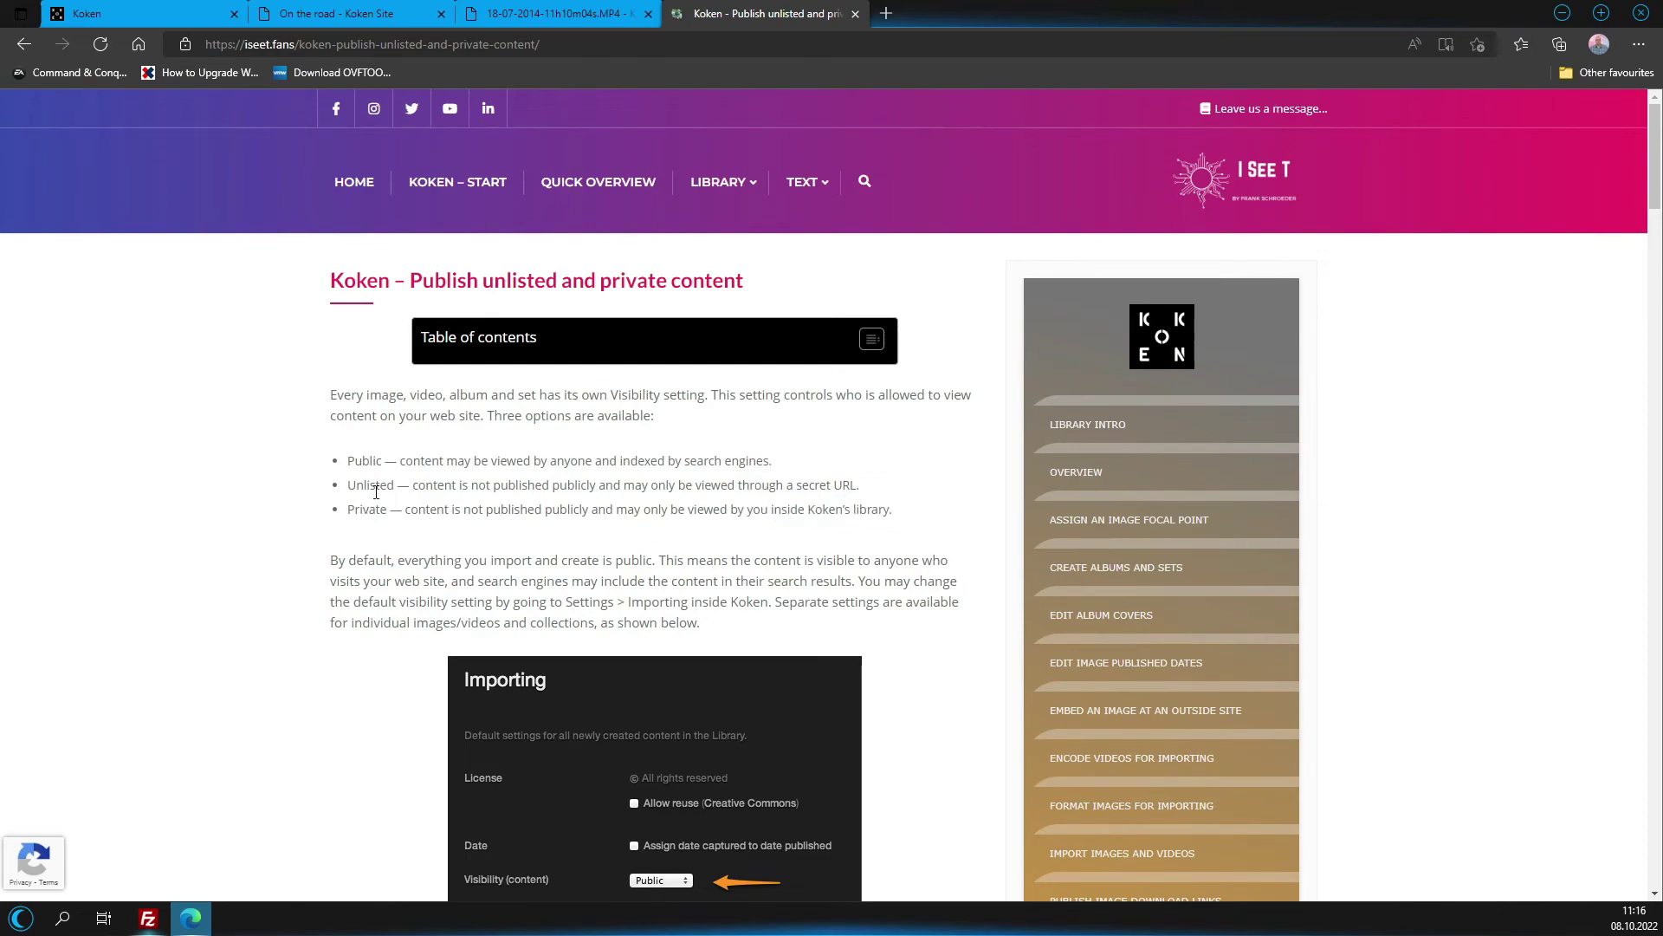
Return to the library, move the Kölner Zoo album to Unlisted with all its content, and look at the album's options.
click(76, 11)
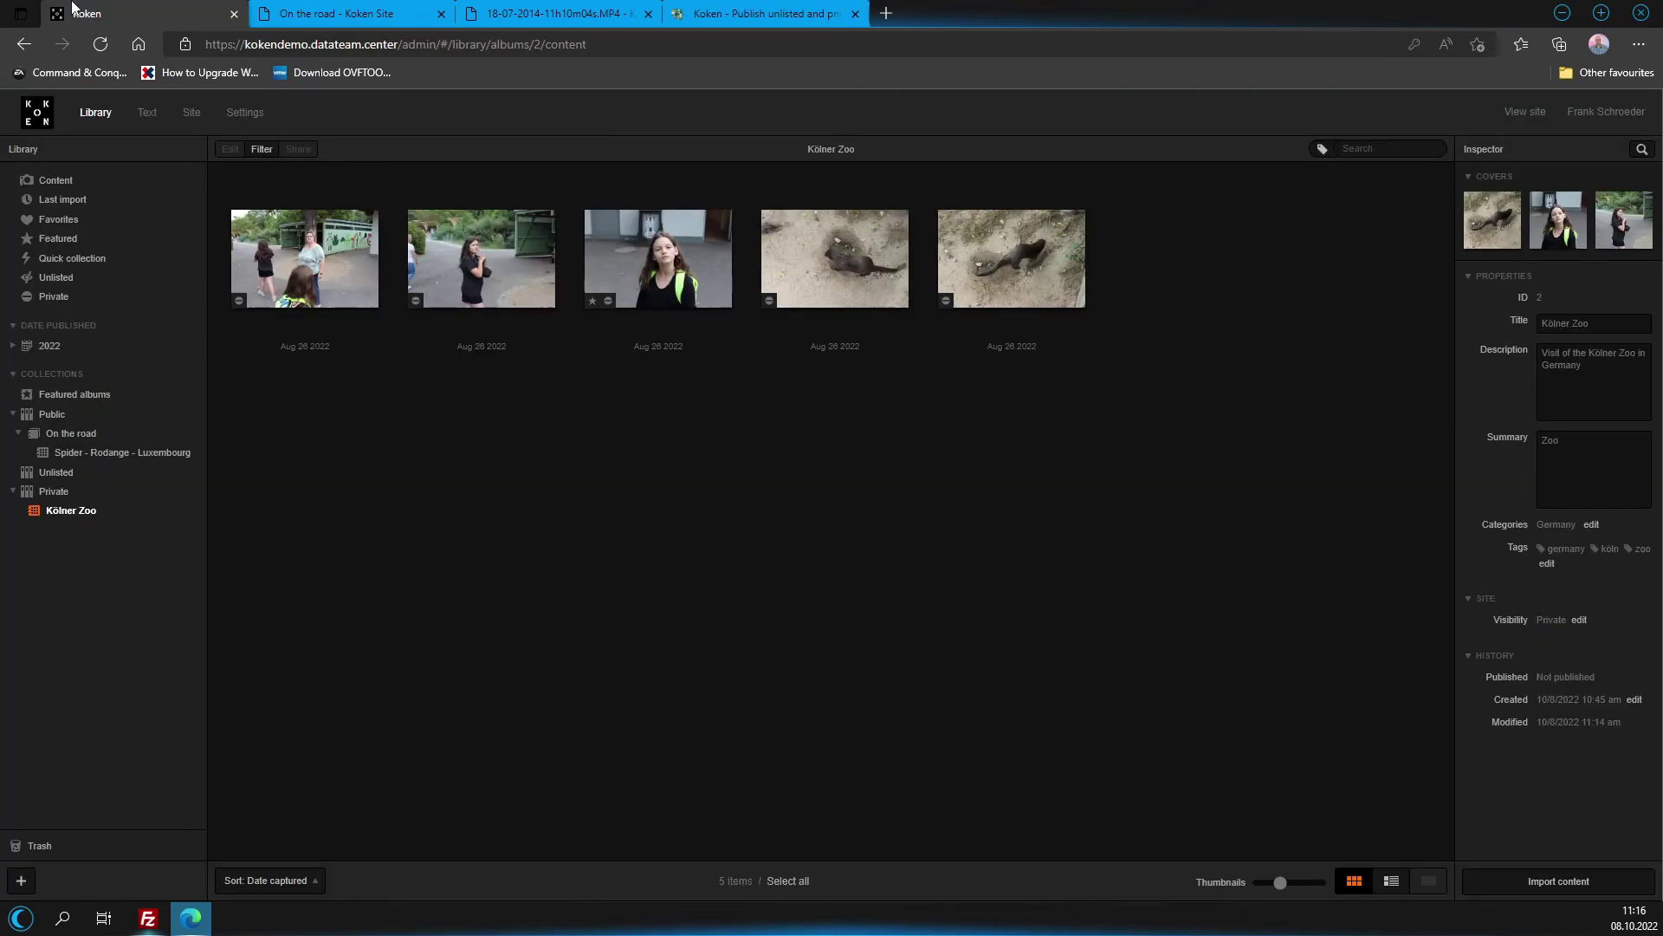
drag(59, 520, 55, 472)
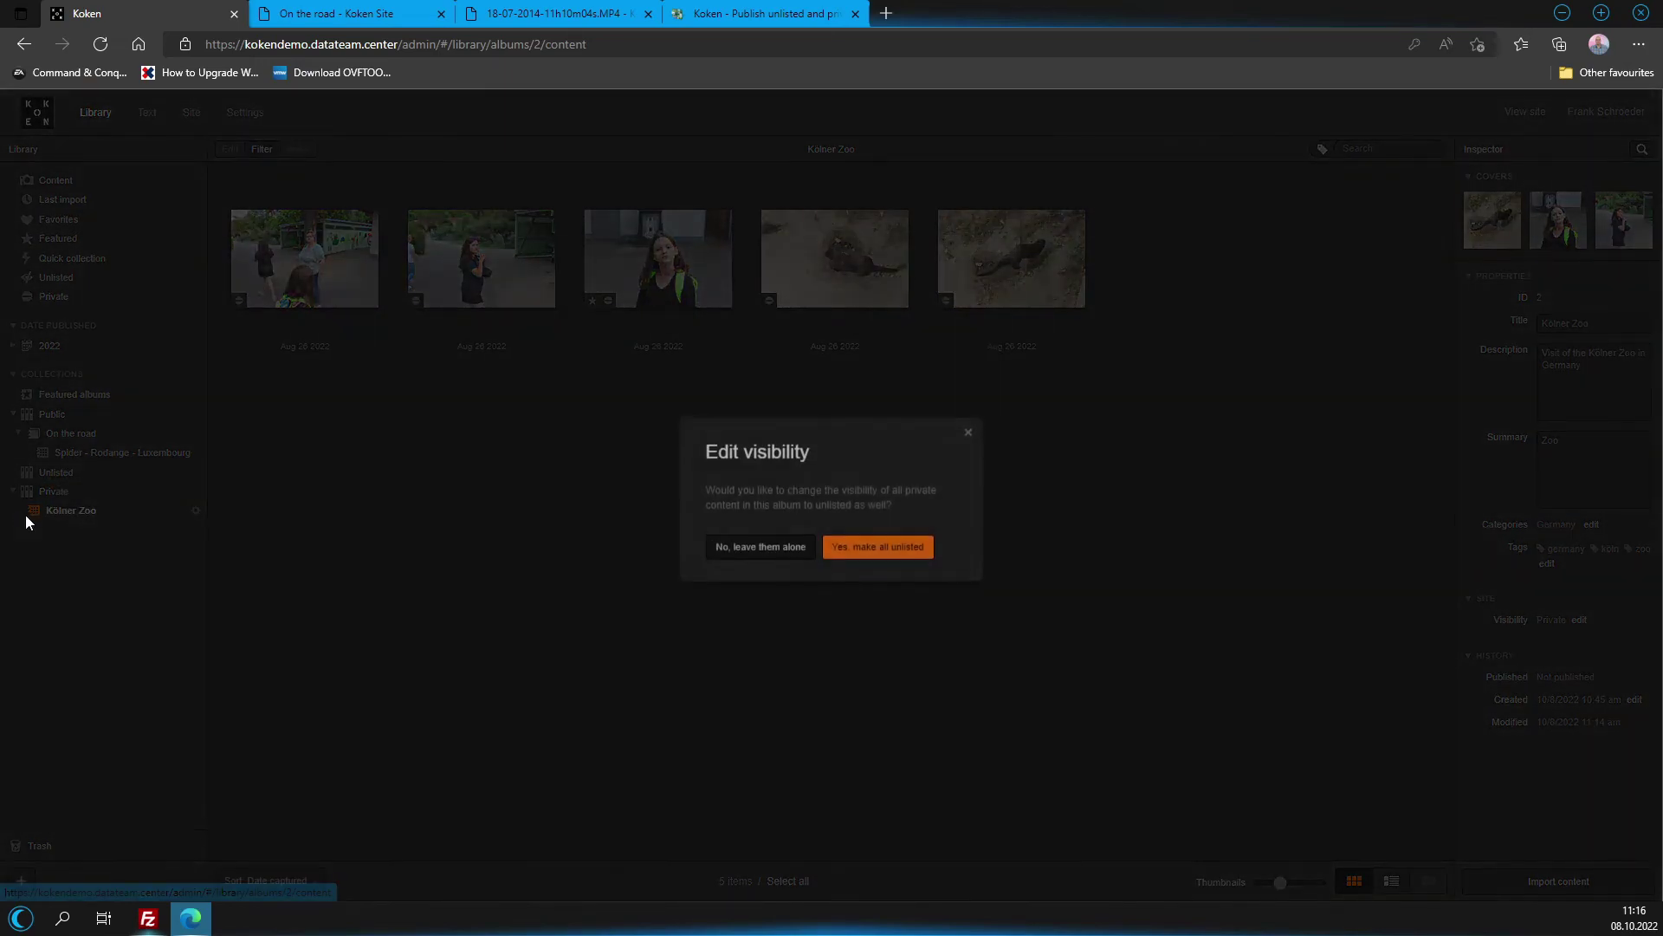
click(905, 546)
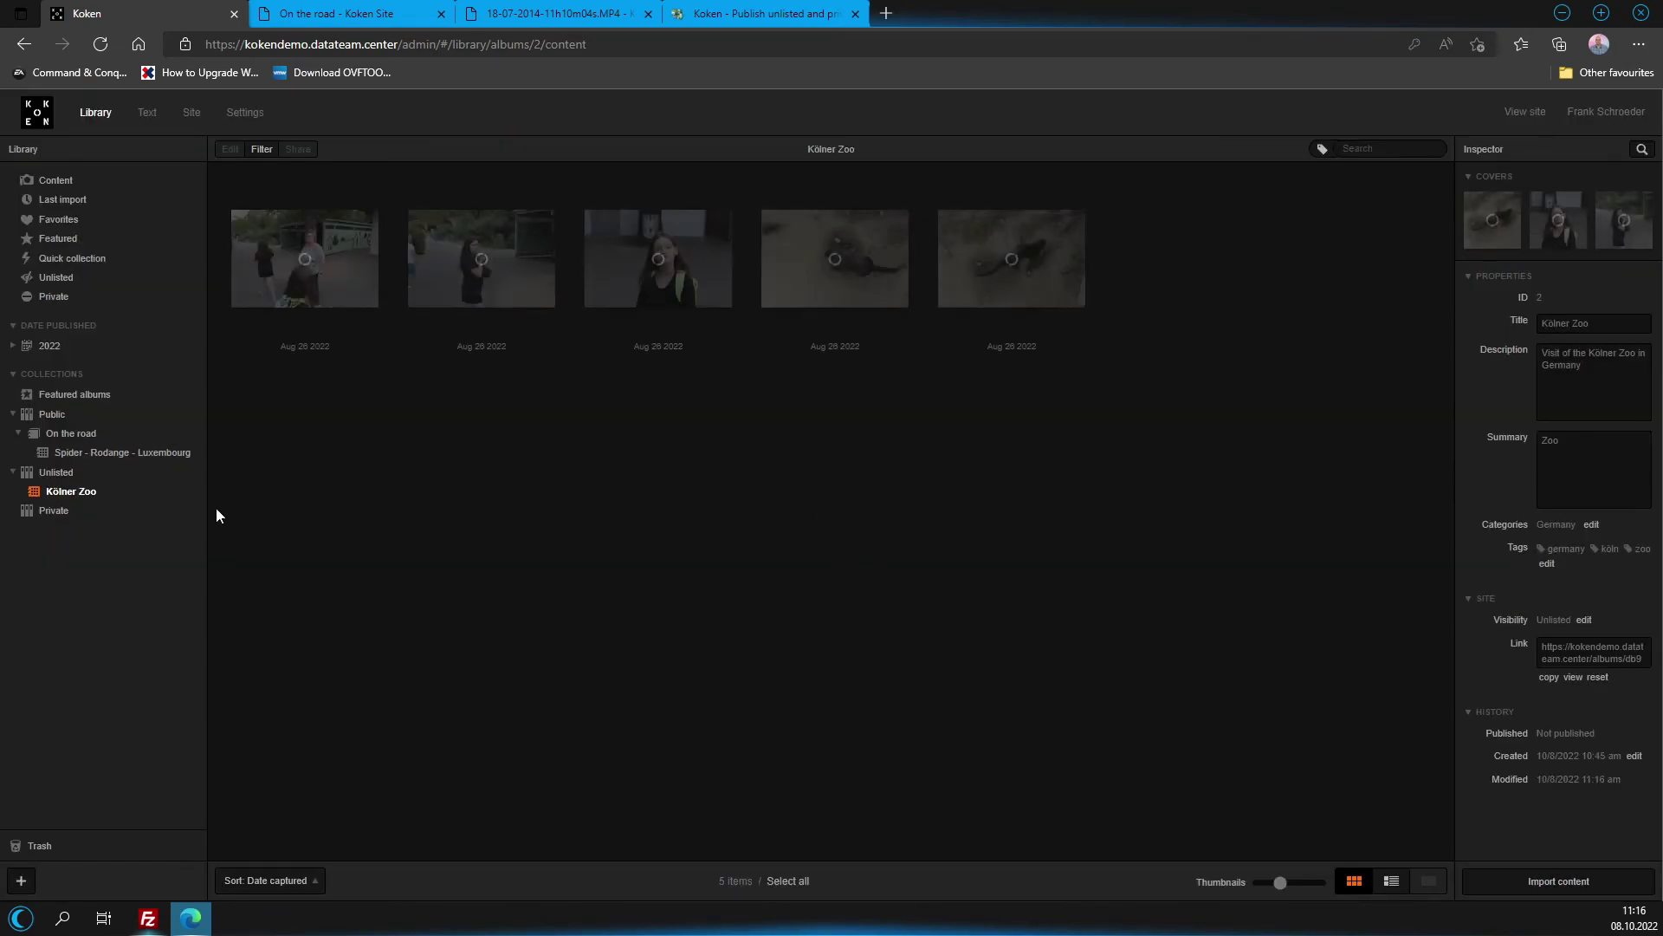
click(195, 491)
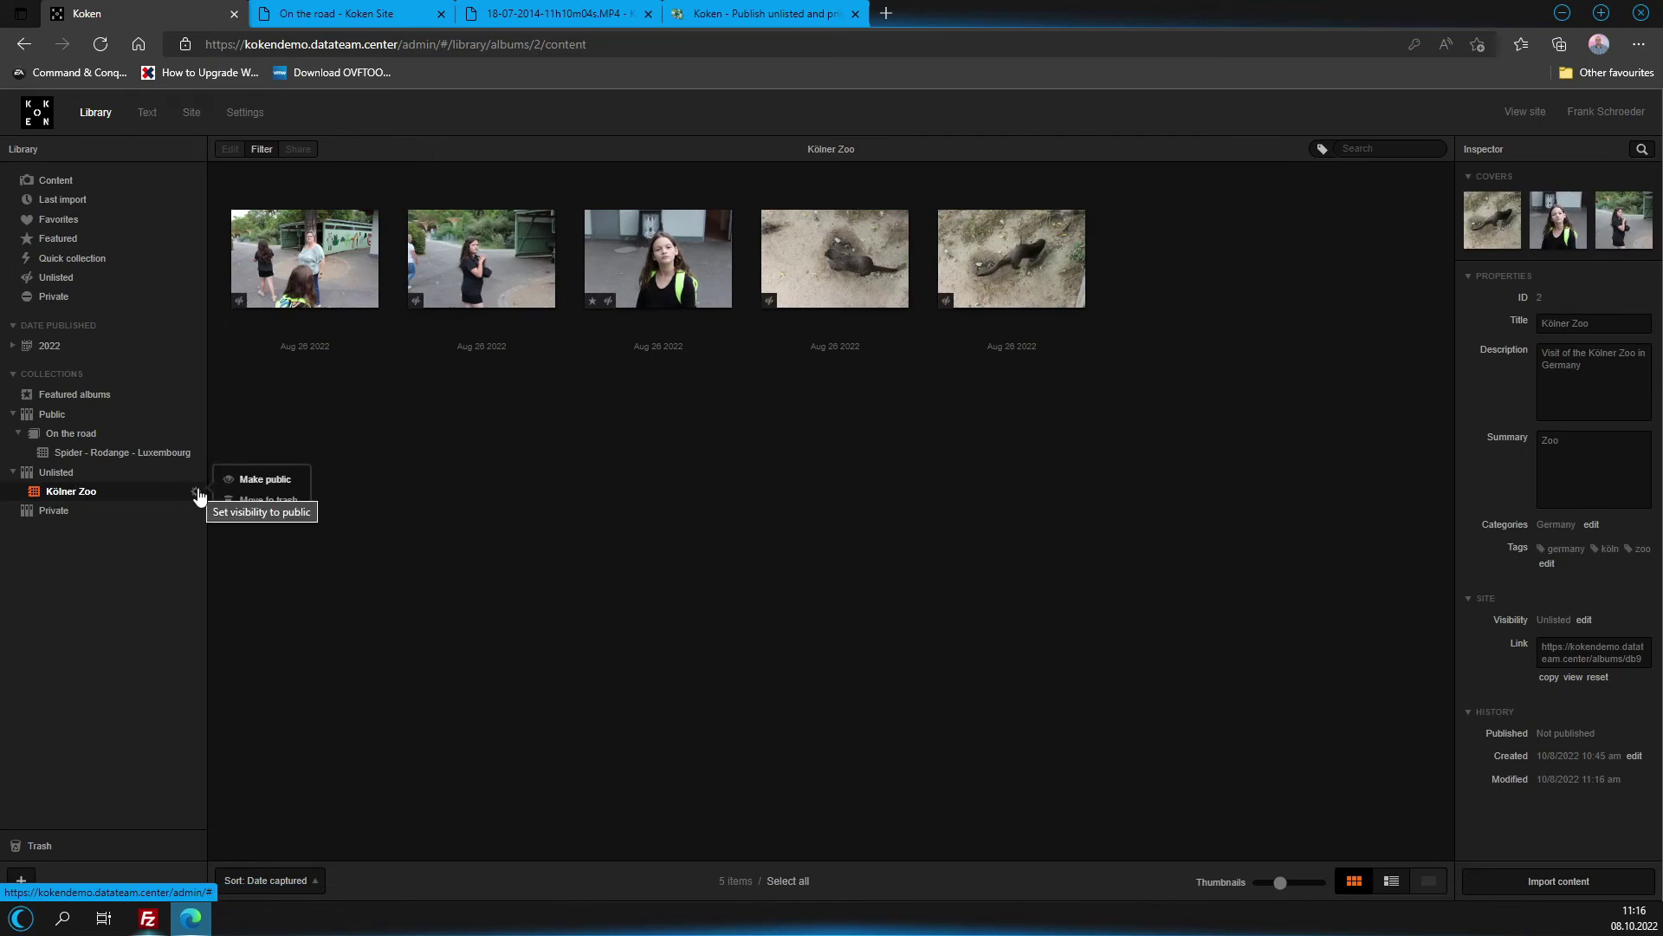
click(163, 513)
click(88, 497)
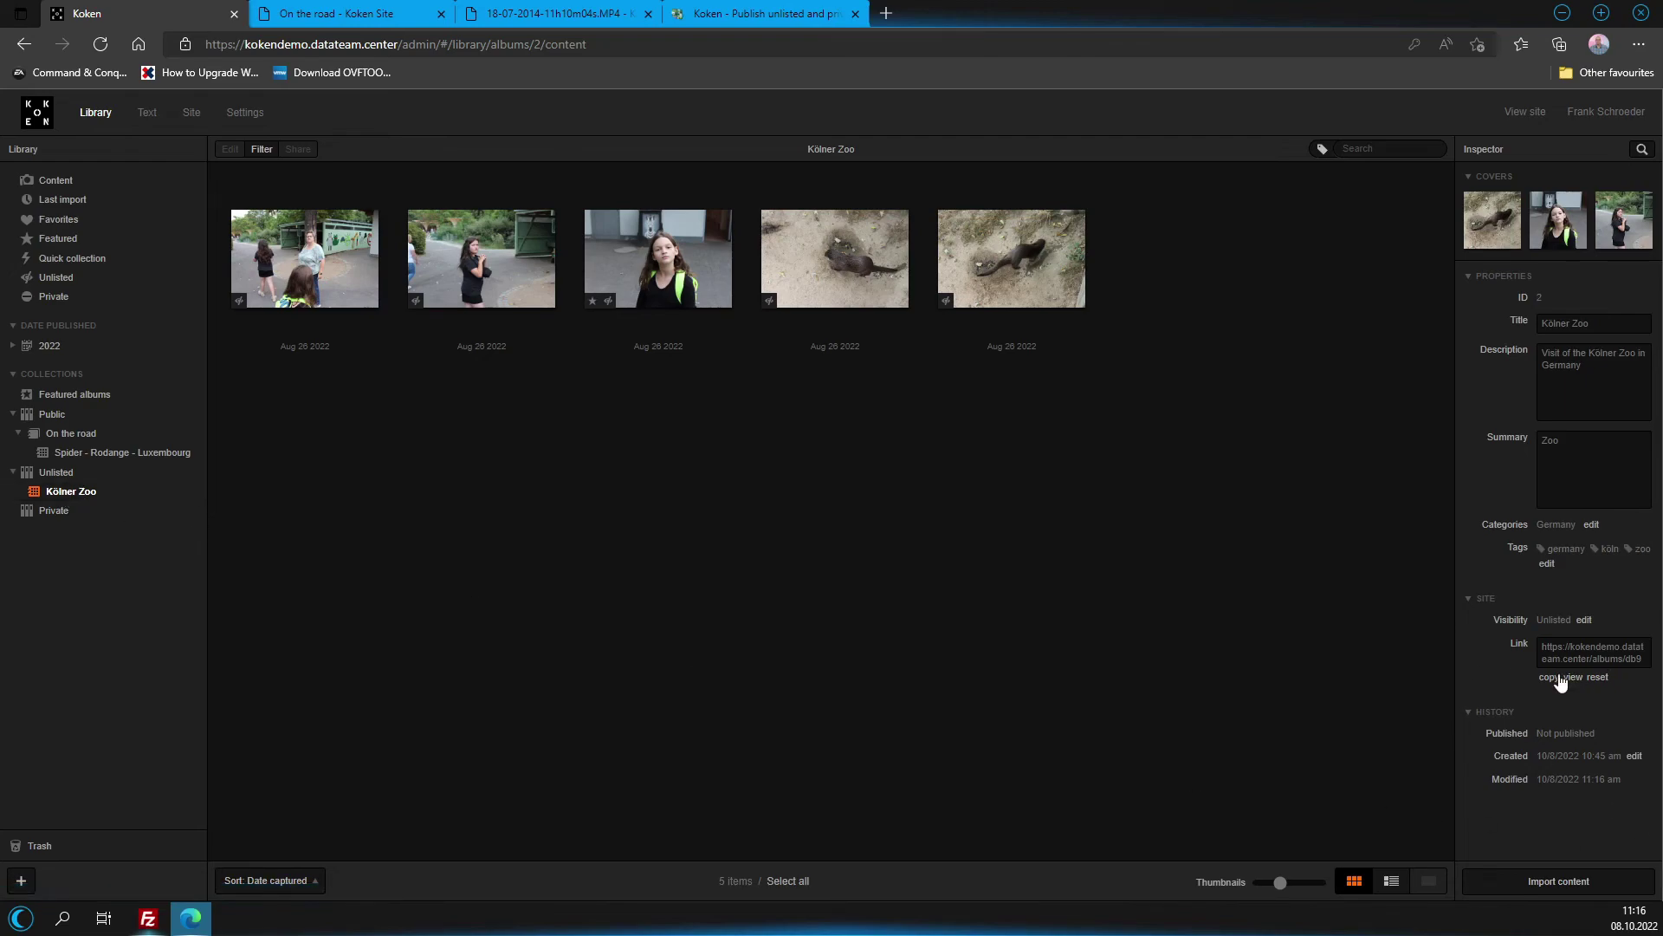
Reload the On the road set on the published site and check its Albums page for the unlisted Kölner Zoo album.
click(322, 13)
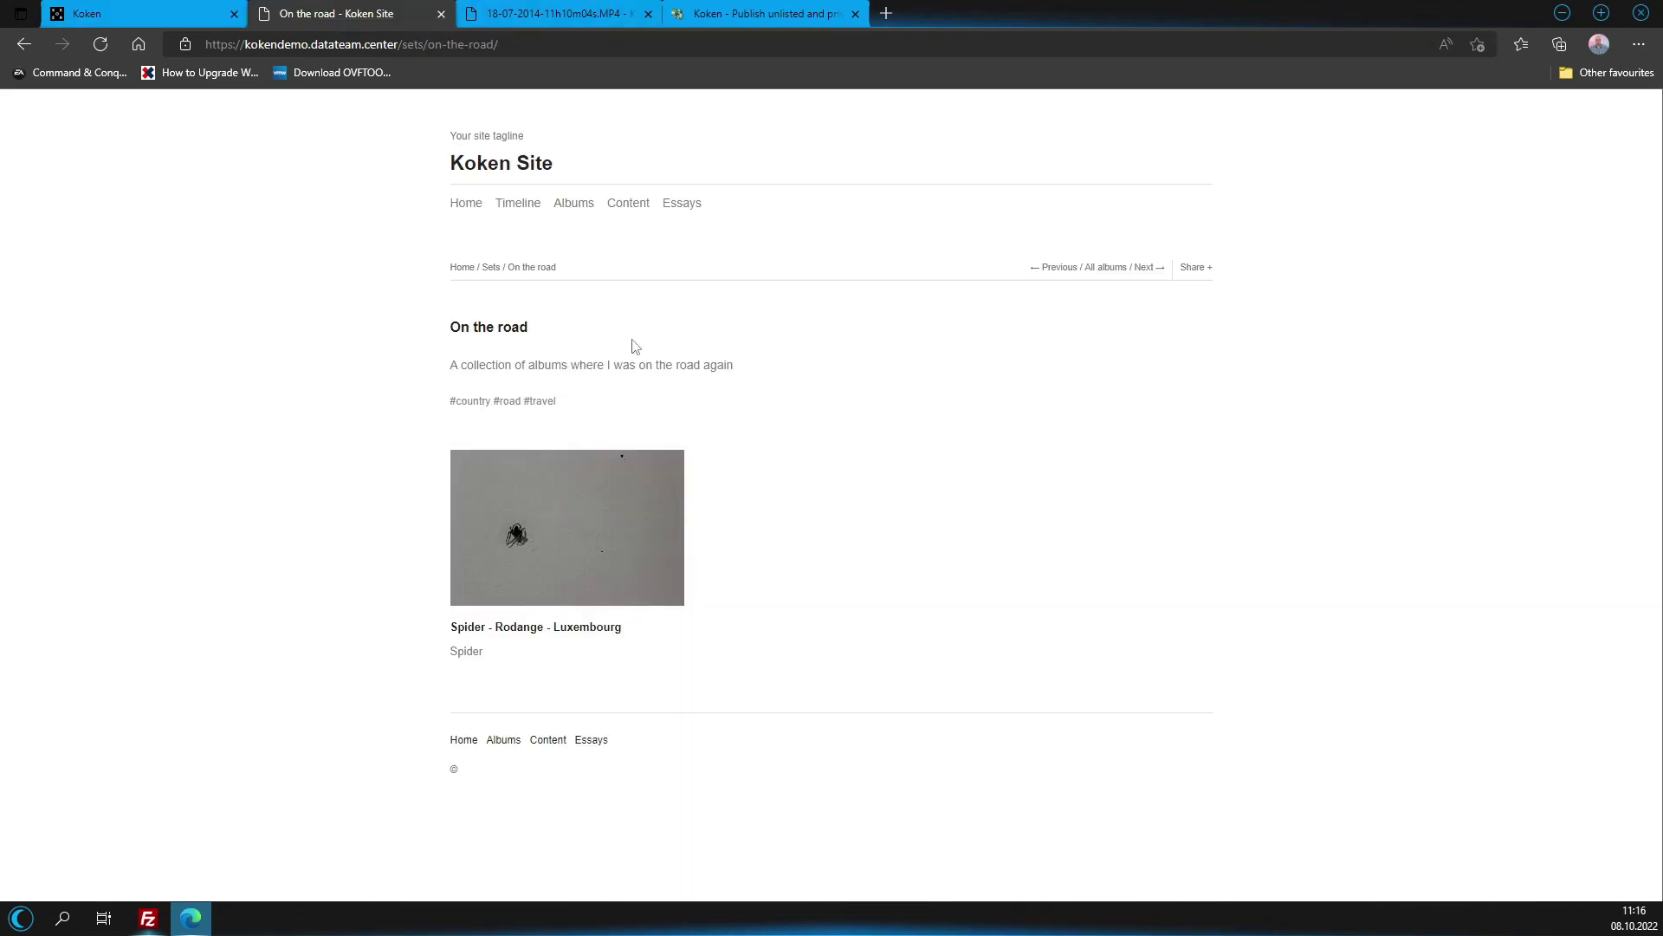
click(100, 44)
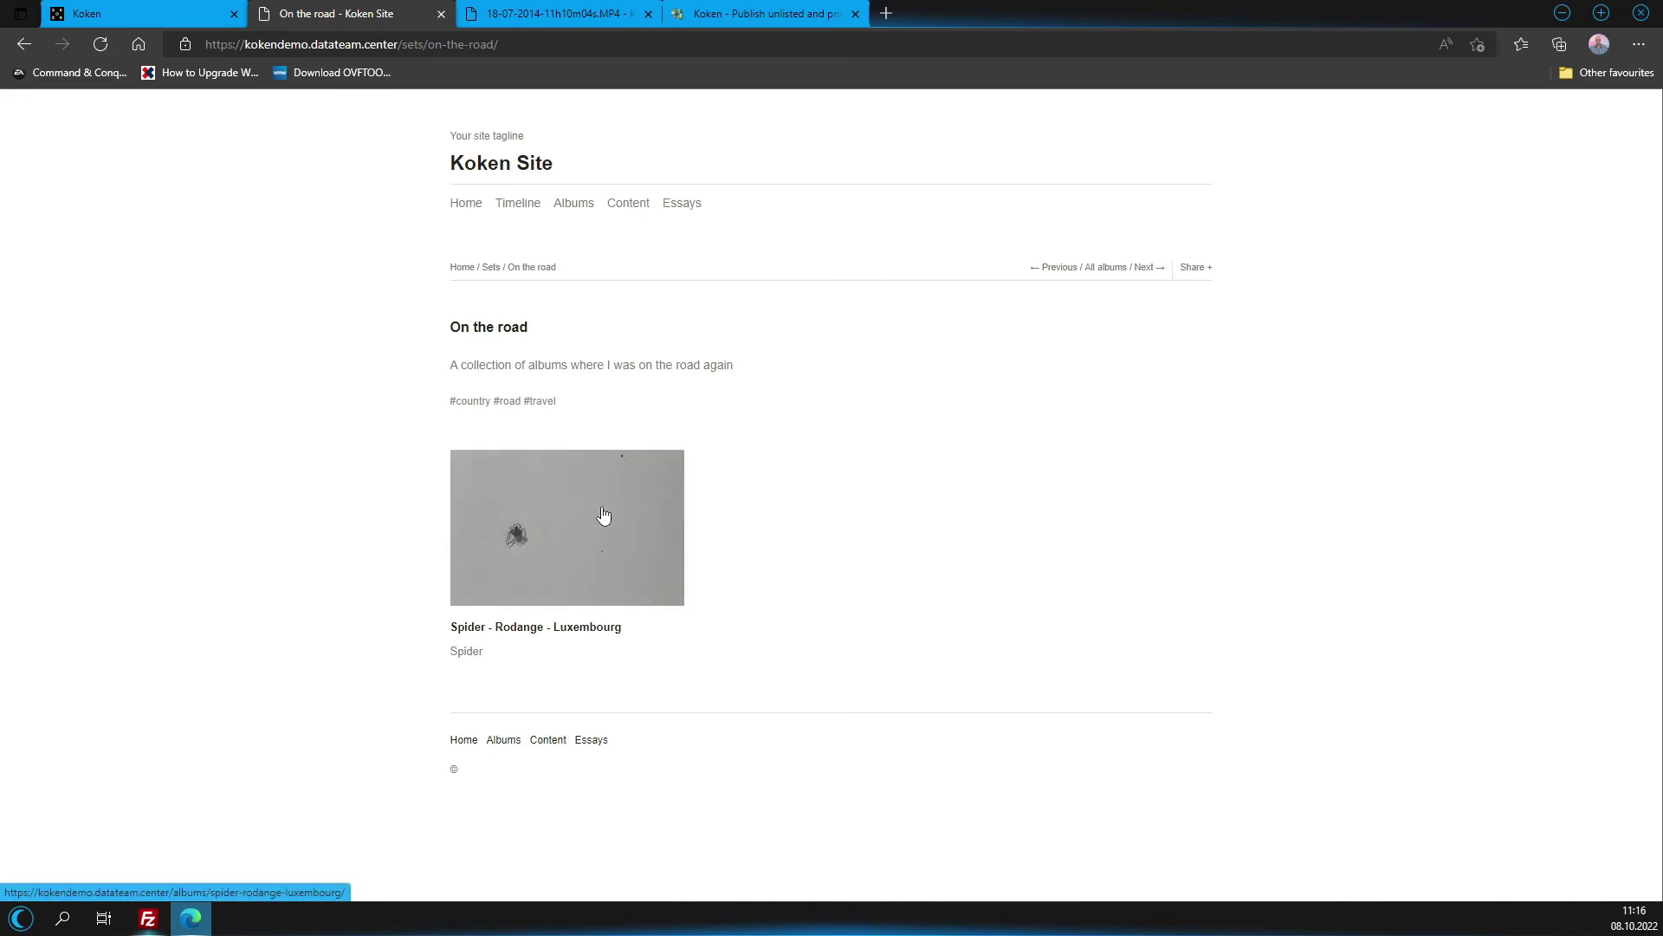
click(192, 15)
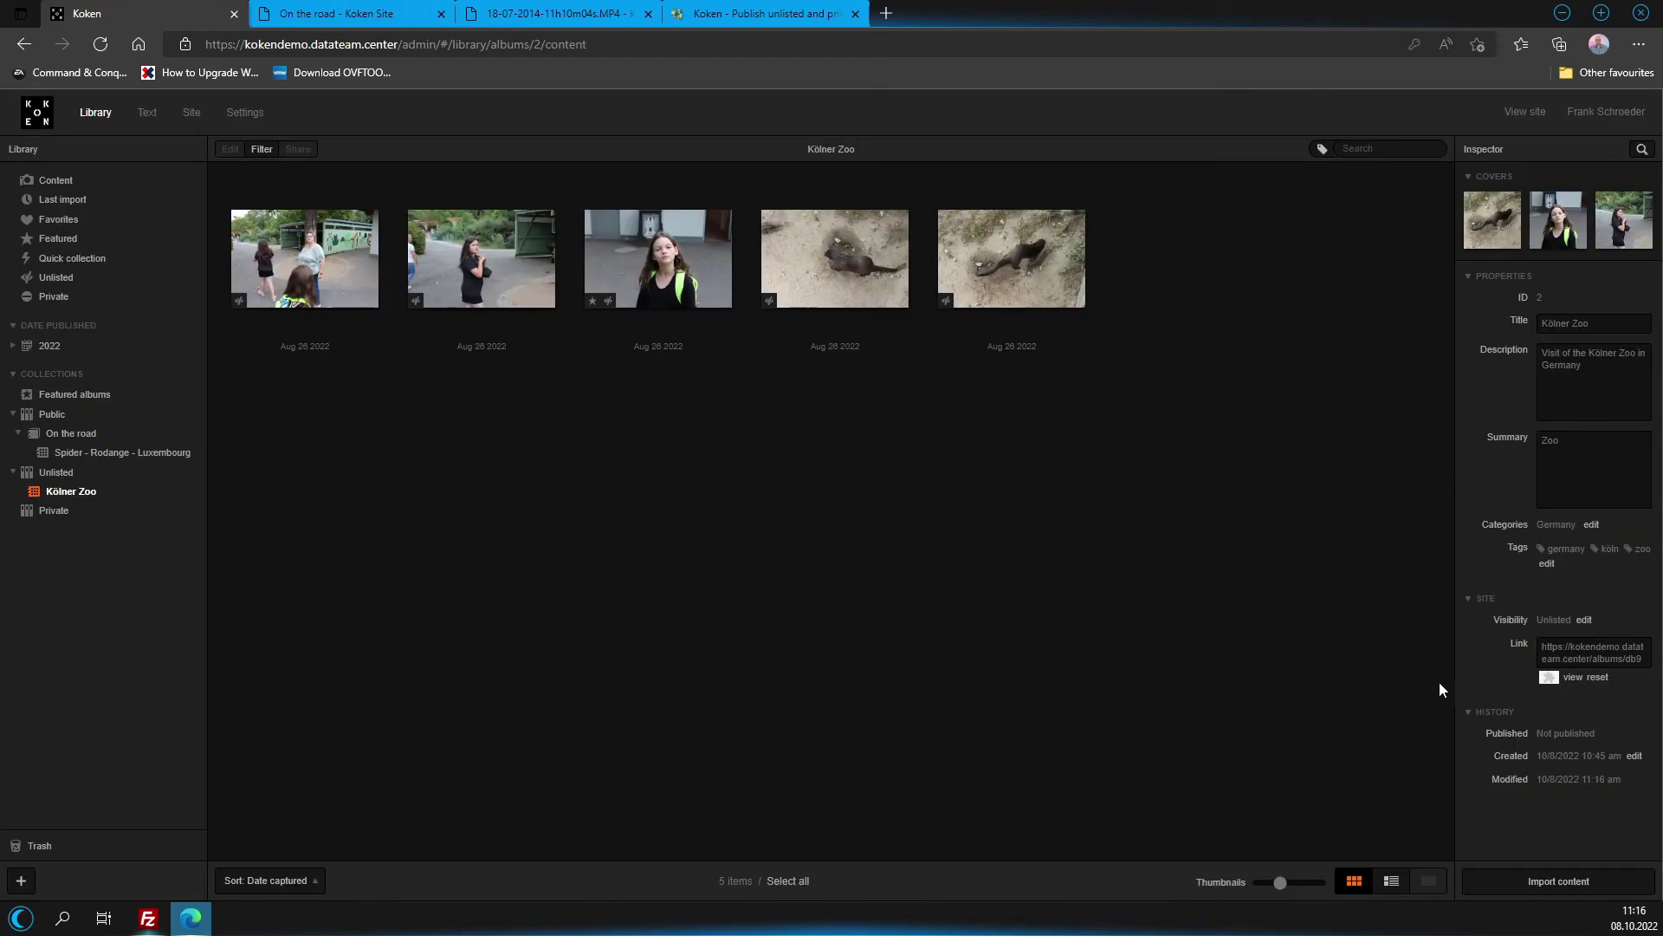
click(355, 12)
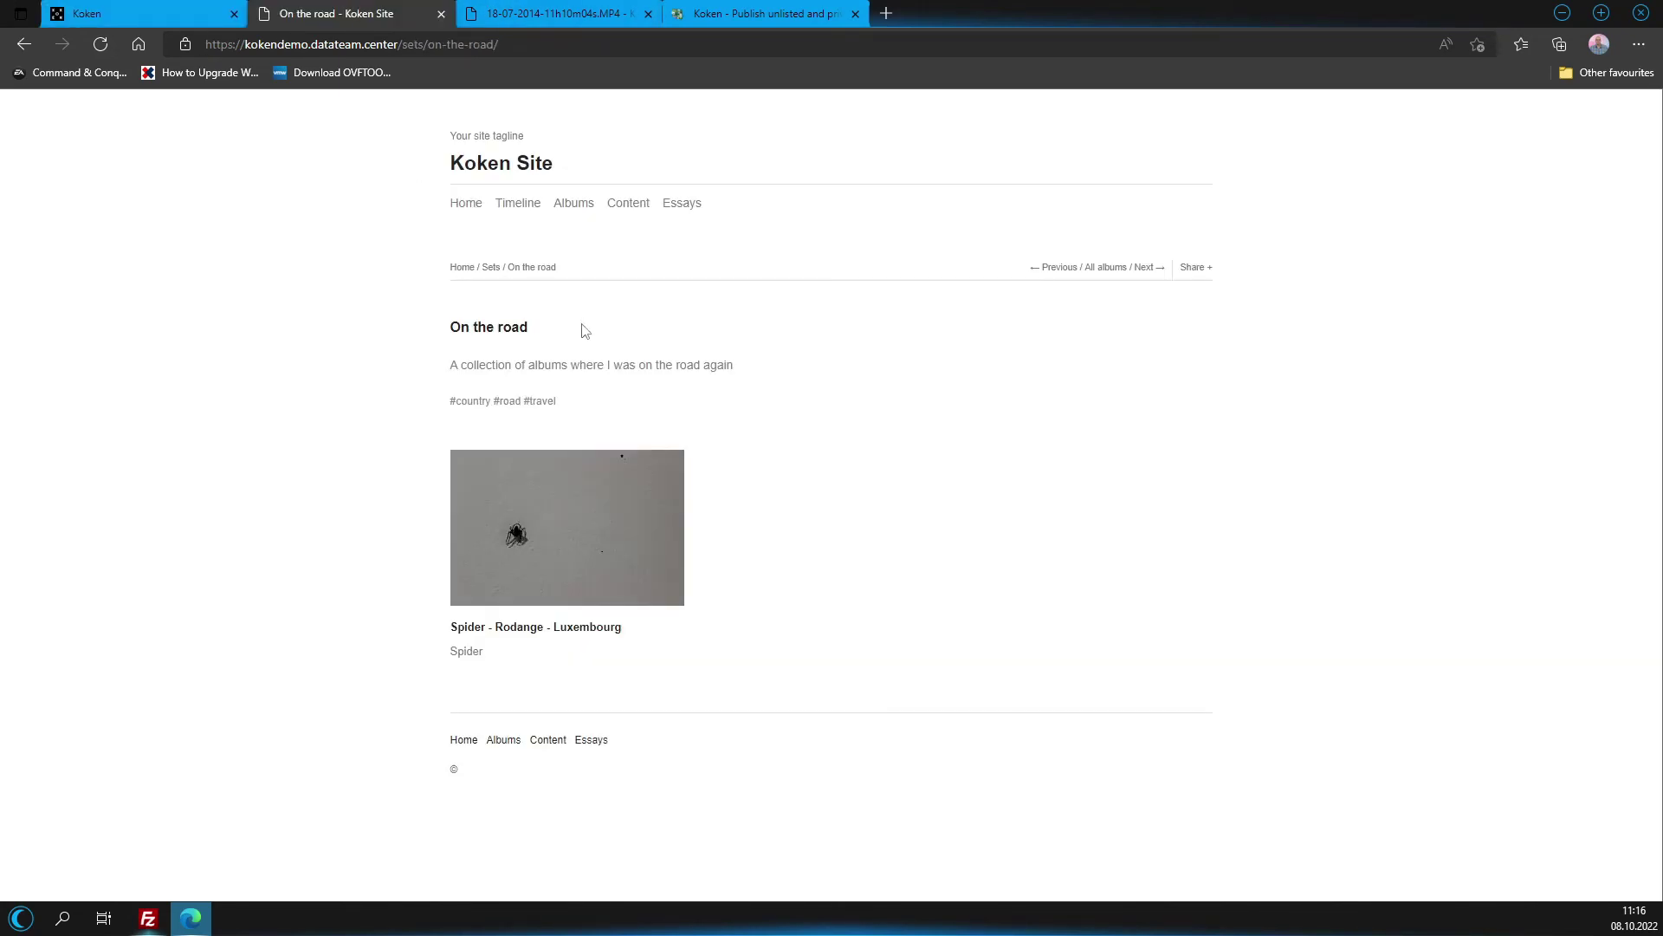
click(575, 204)
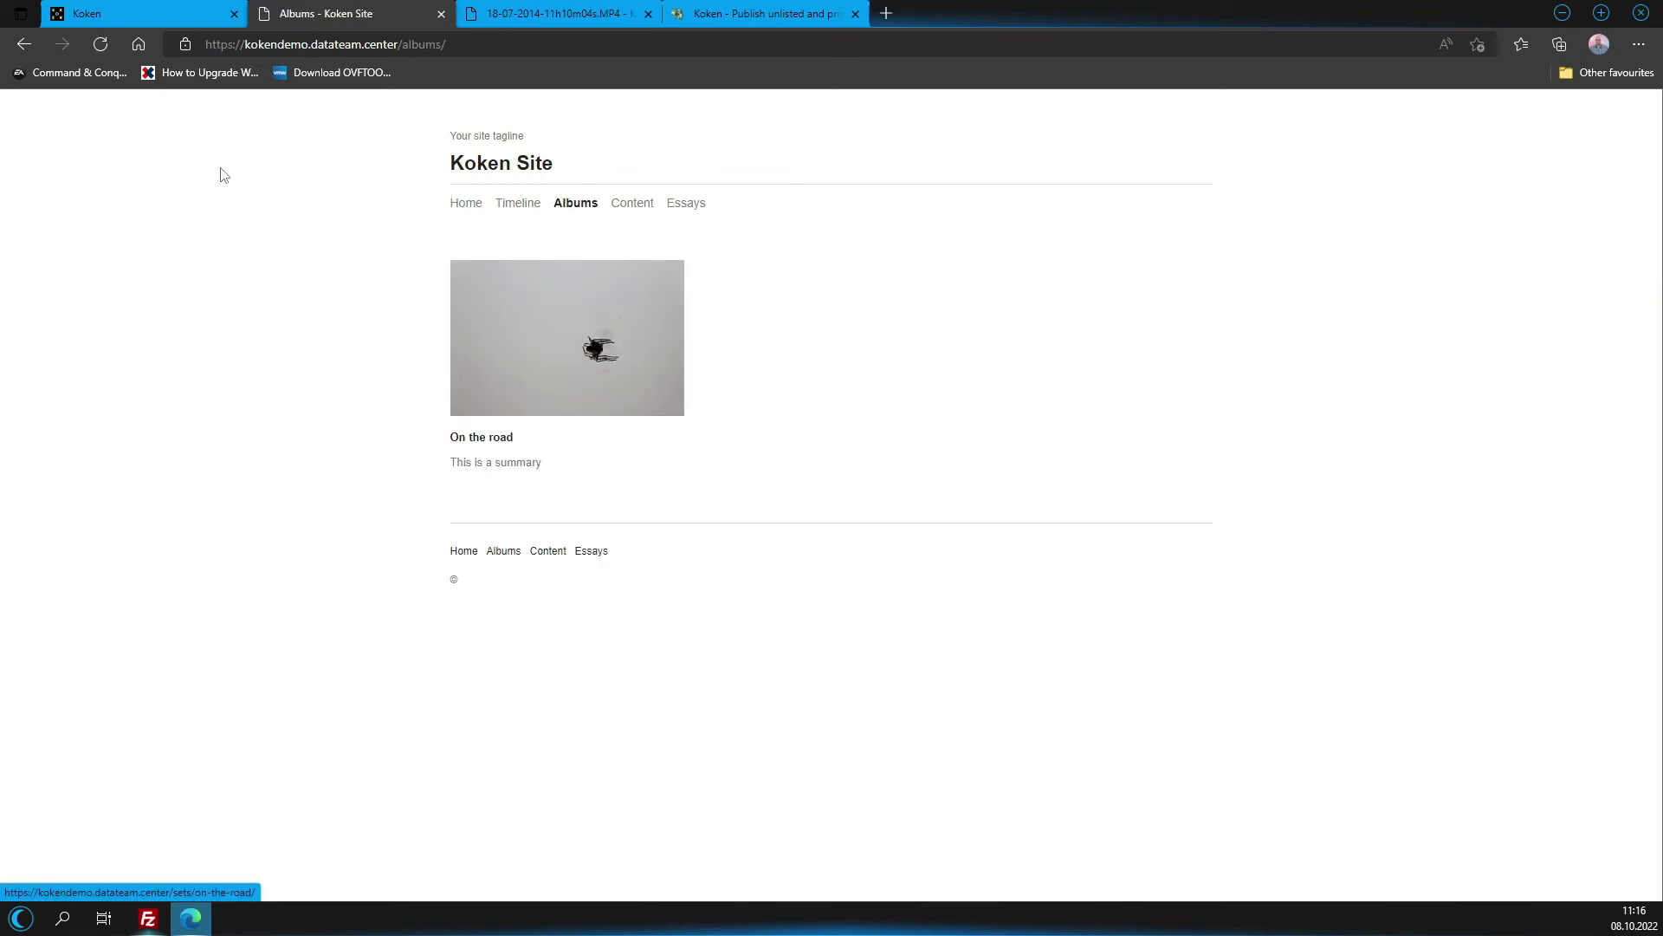
Return to the library and copy the unlisted Kölner Zoo album's full link.
click(169, 13)
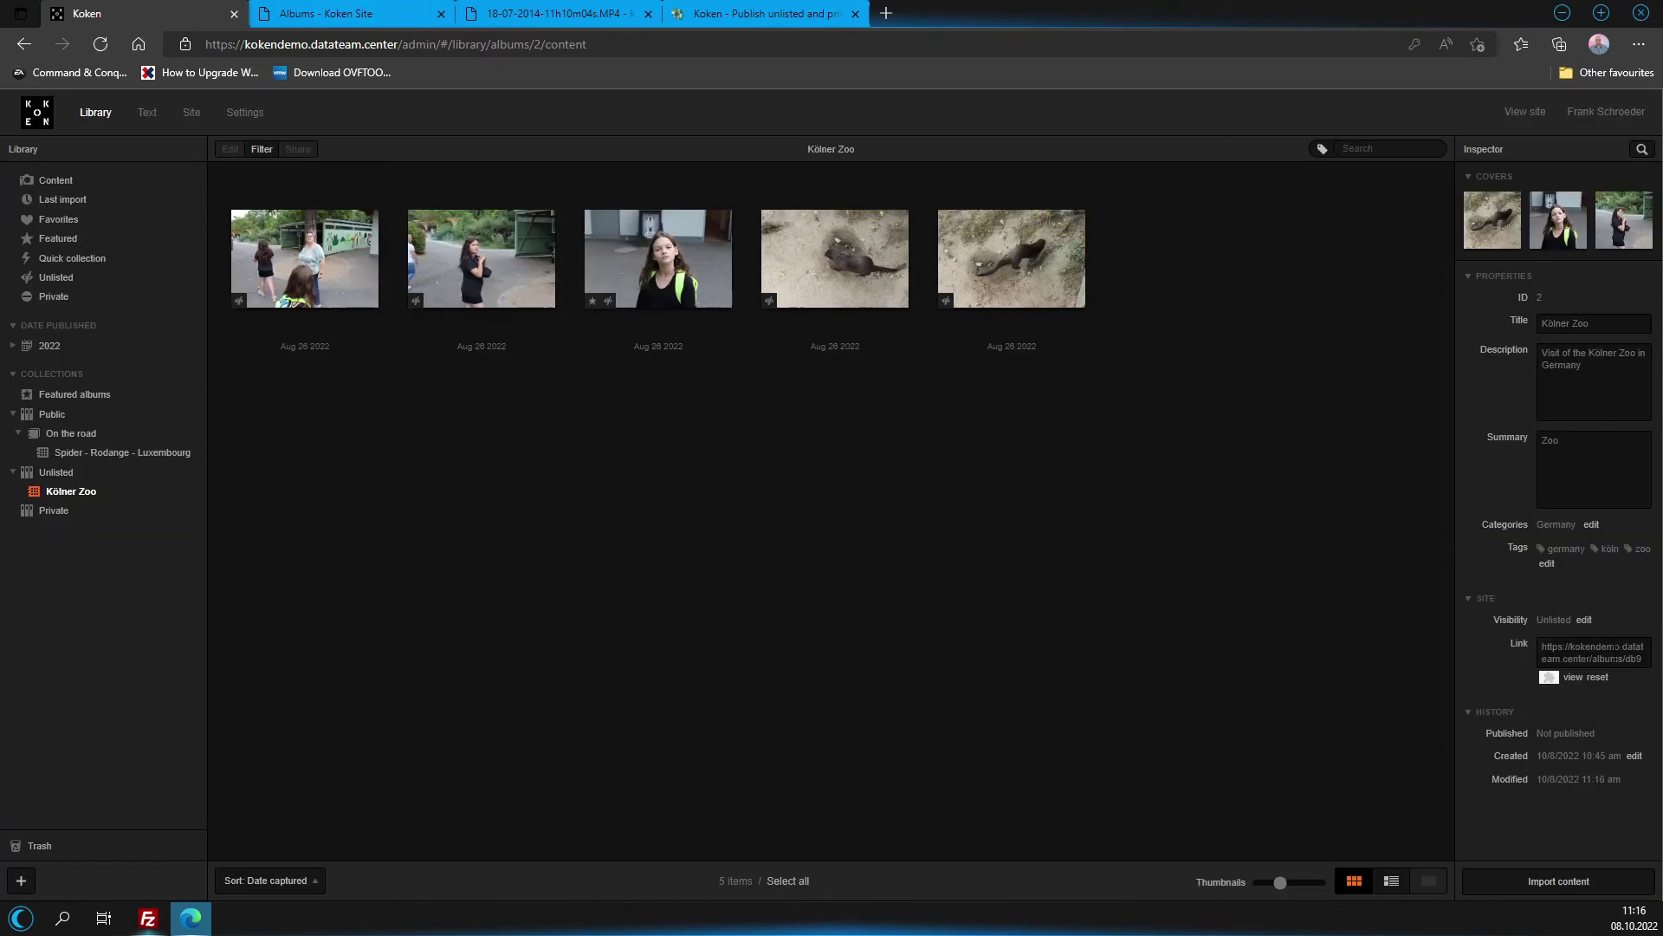
click(1592, 654)
drag(1632, 690, 1509, 628)
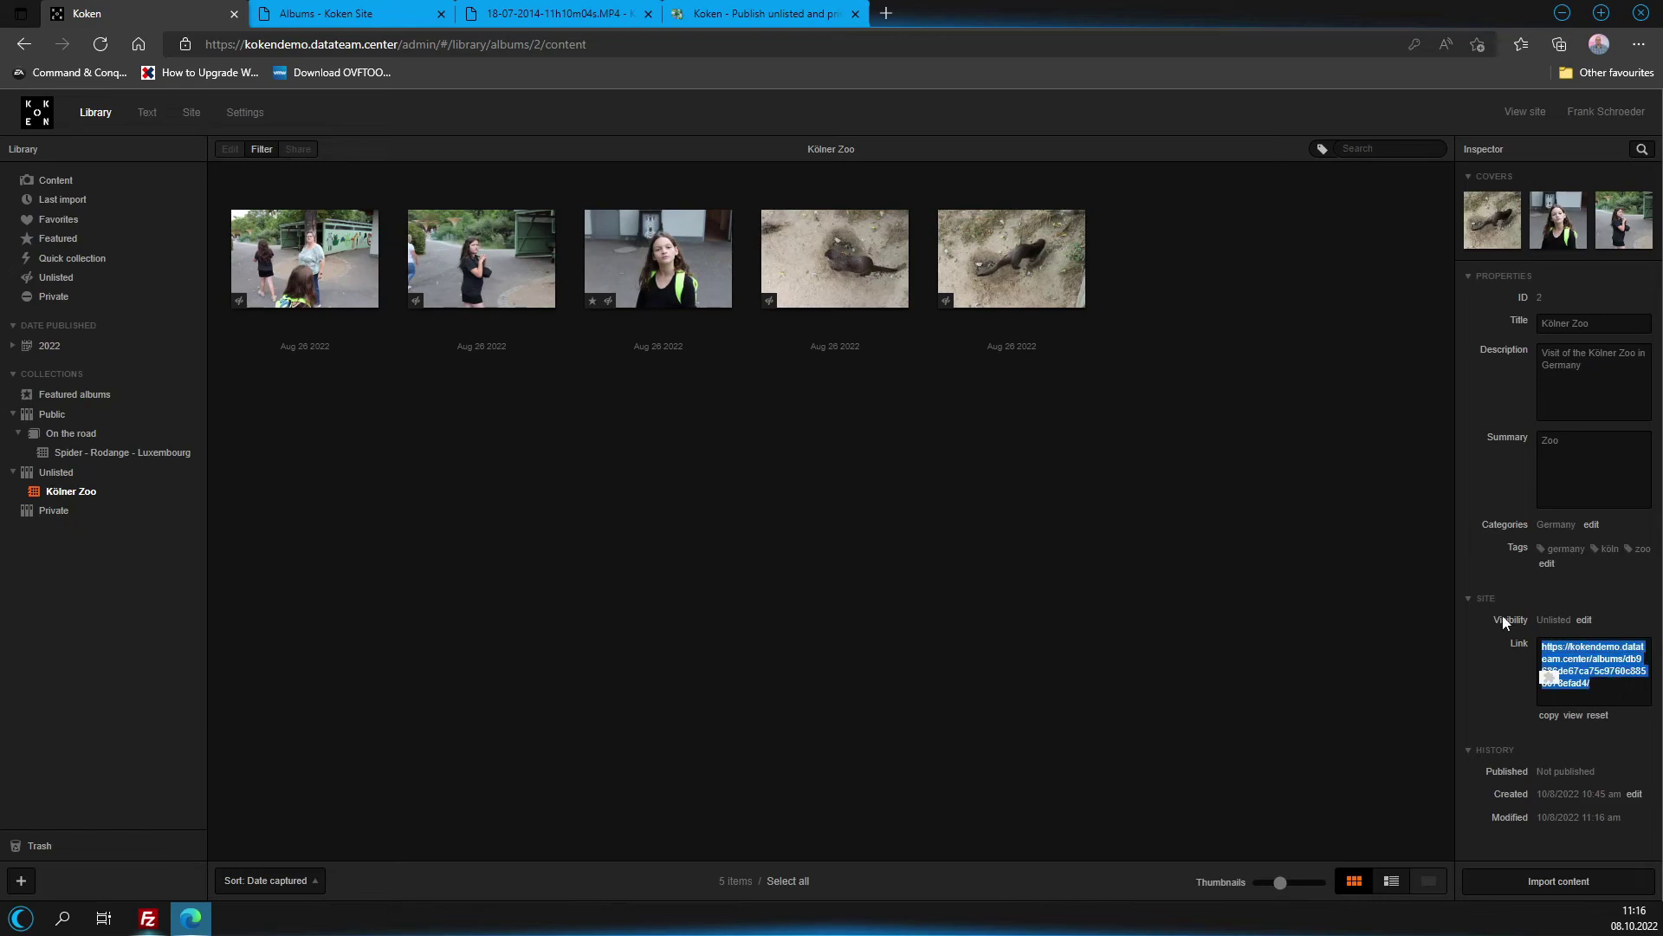
right_click(1580, 668)
click(1331, 304)
Open the copied unlisted album link in a new browser tab and view the Kölner Zoo page.
key(ctrl+t)
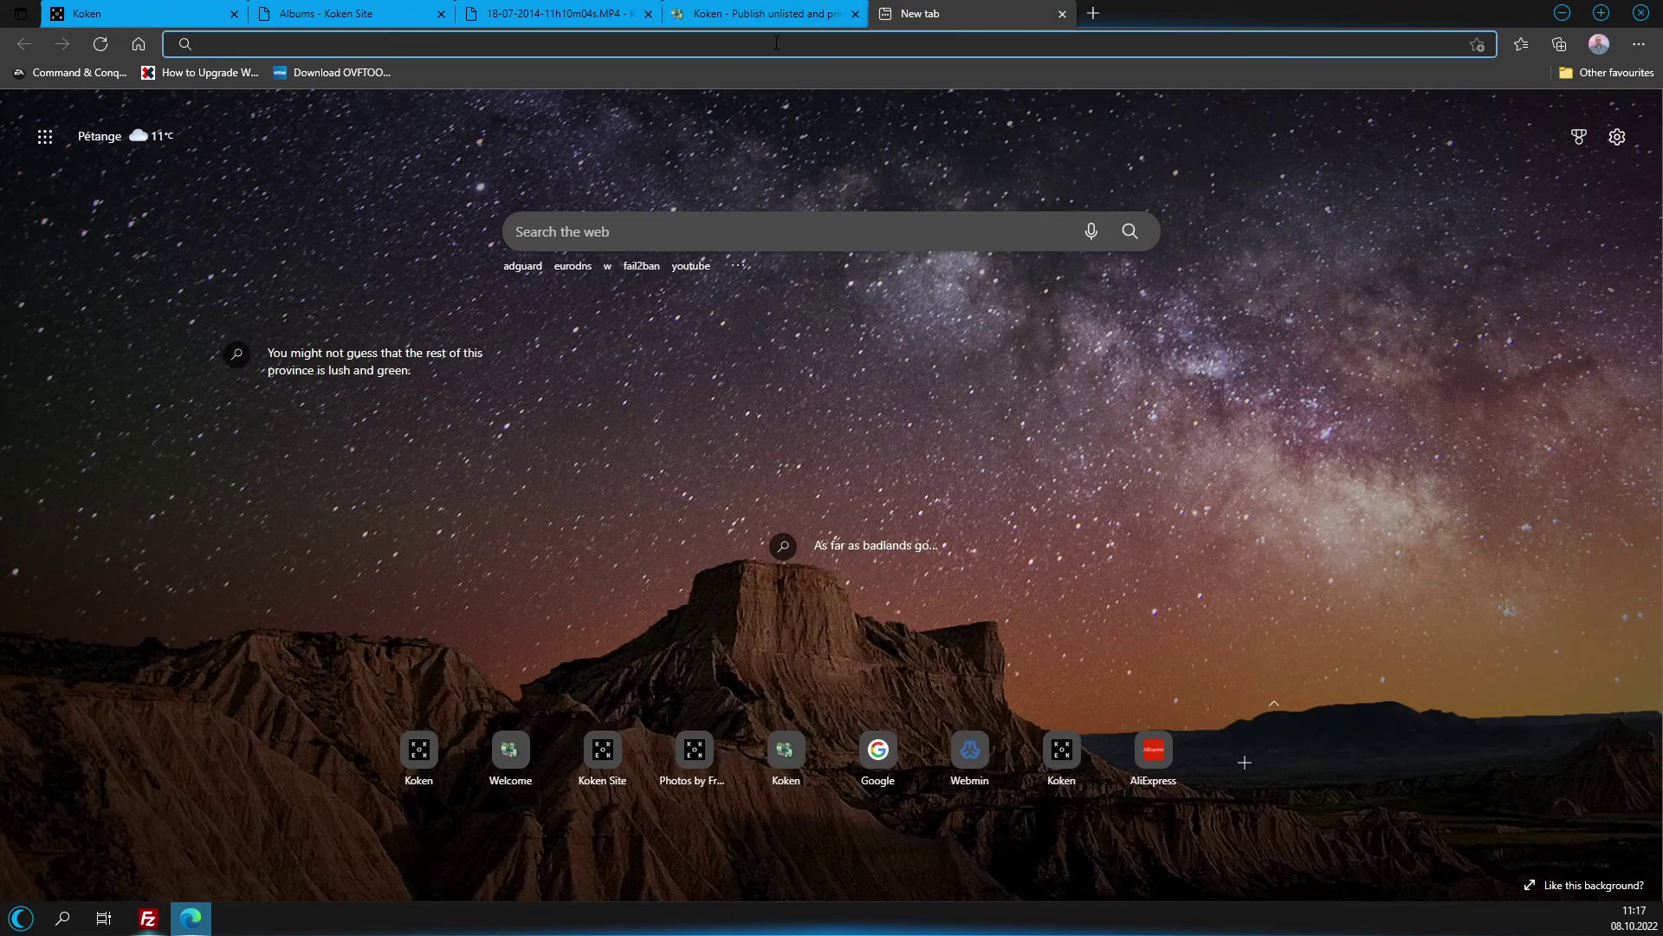
right_click(767, 43)
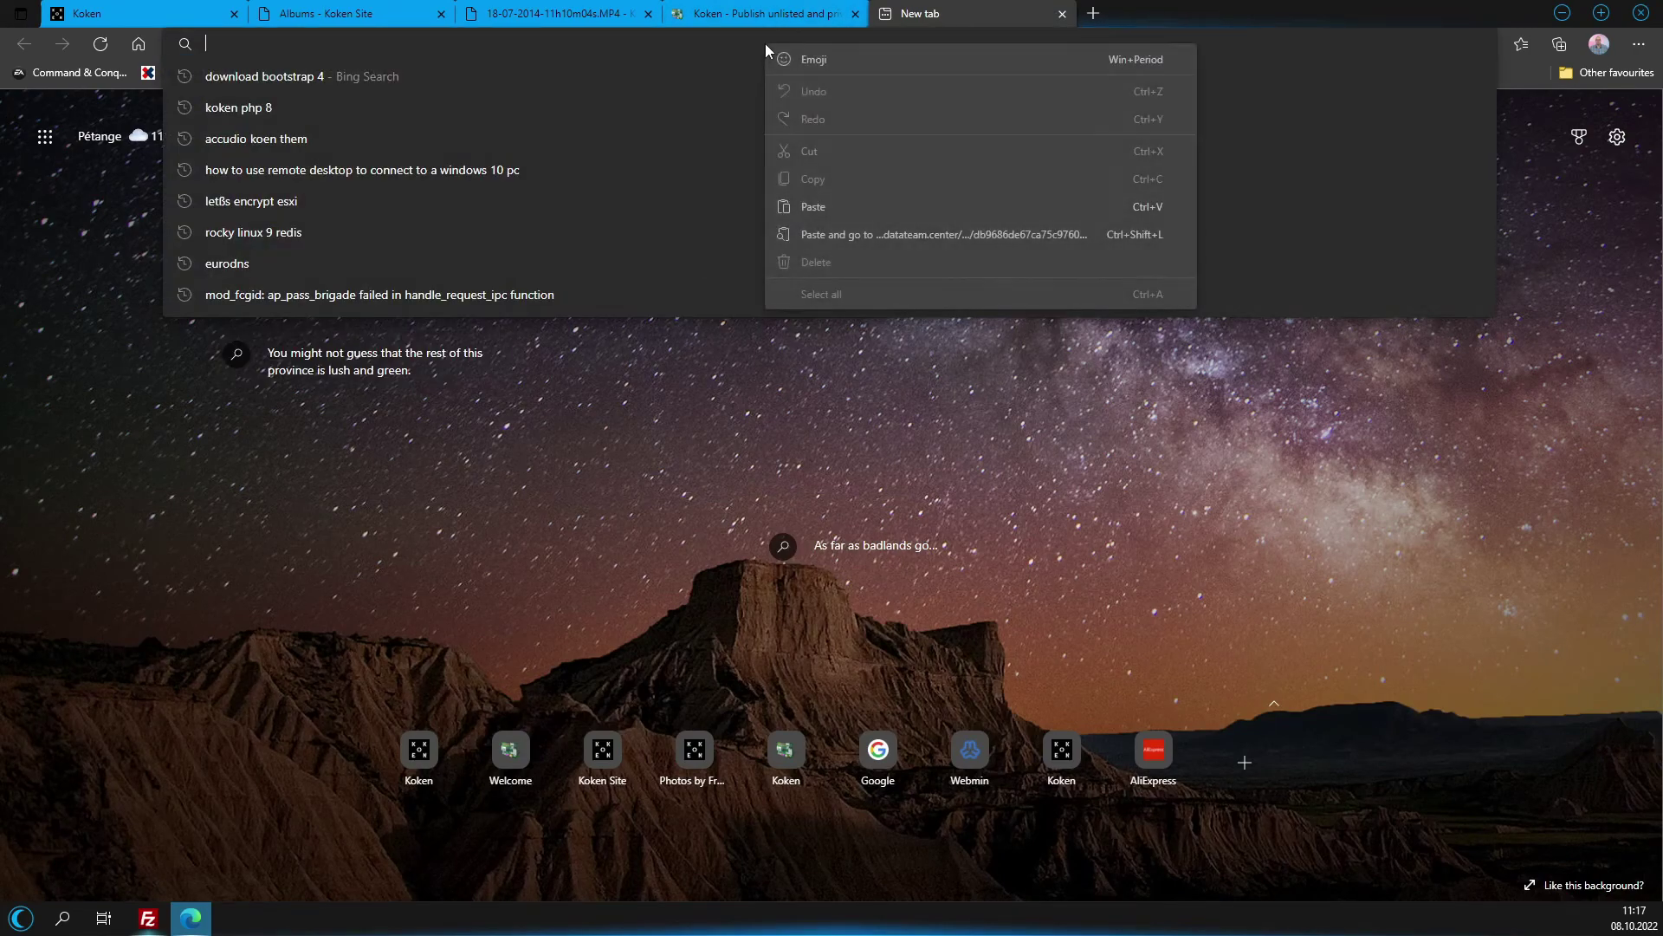
click(848, 215)
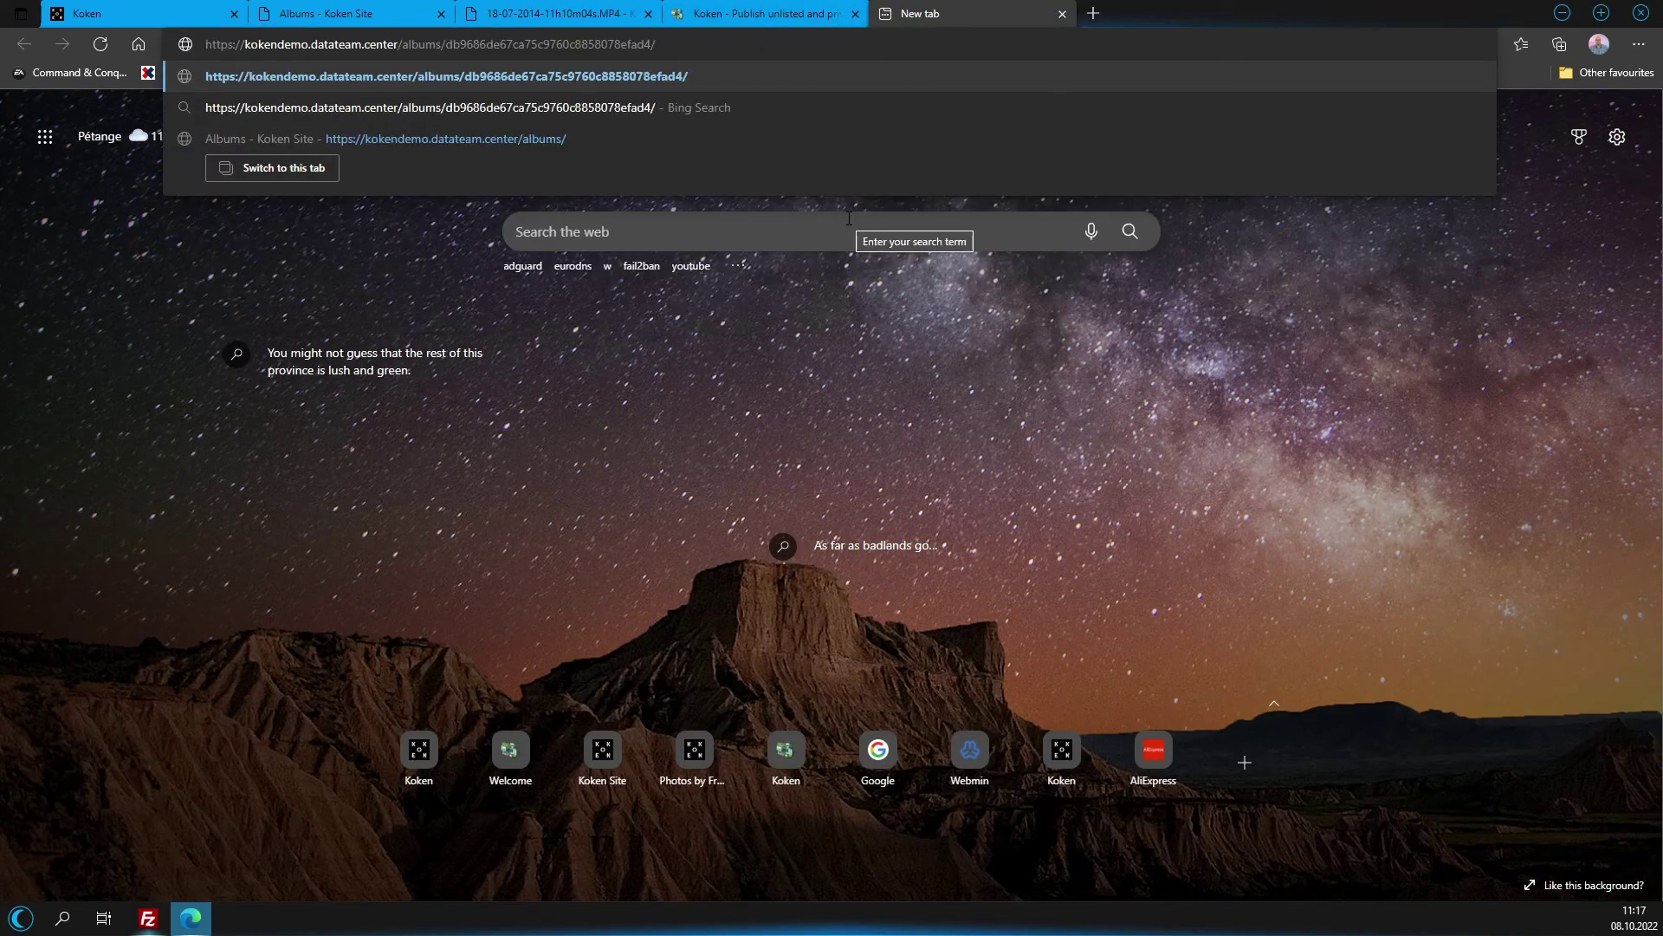
key(Return)
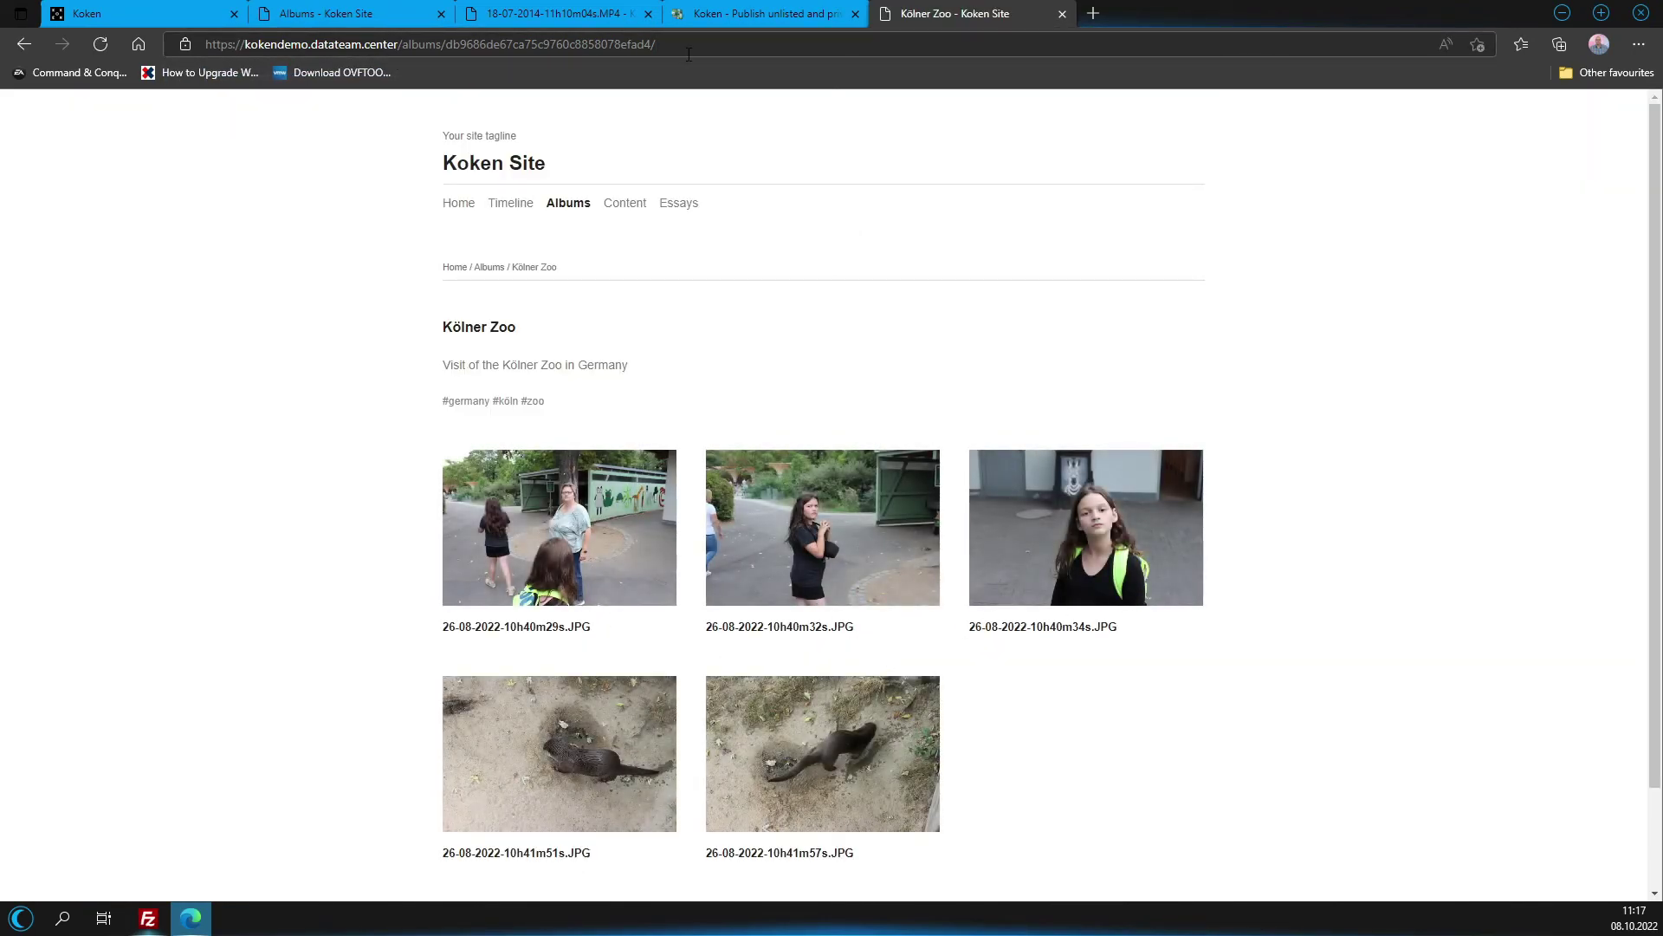
scroll(718, 470, down, 2)
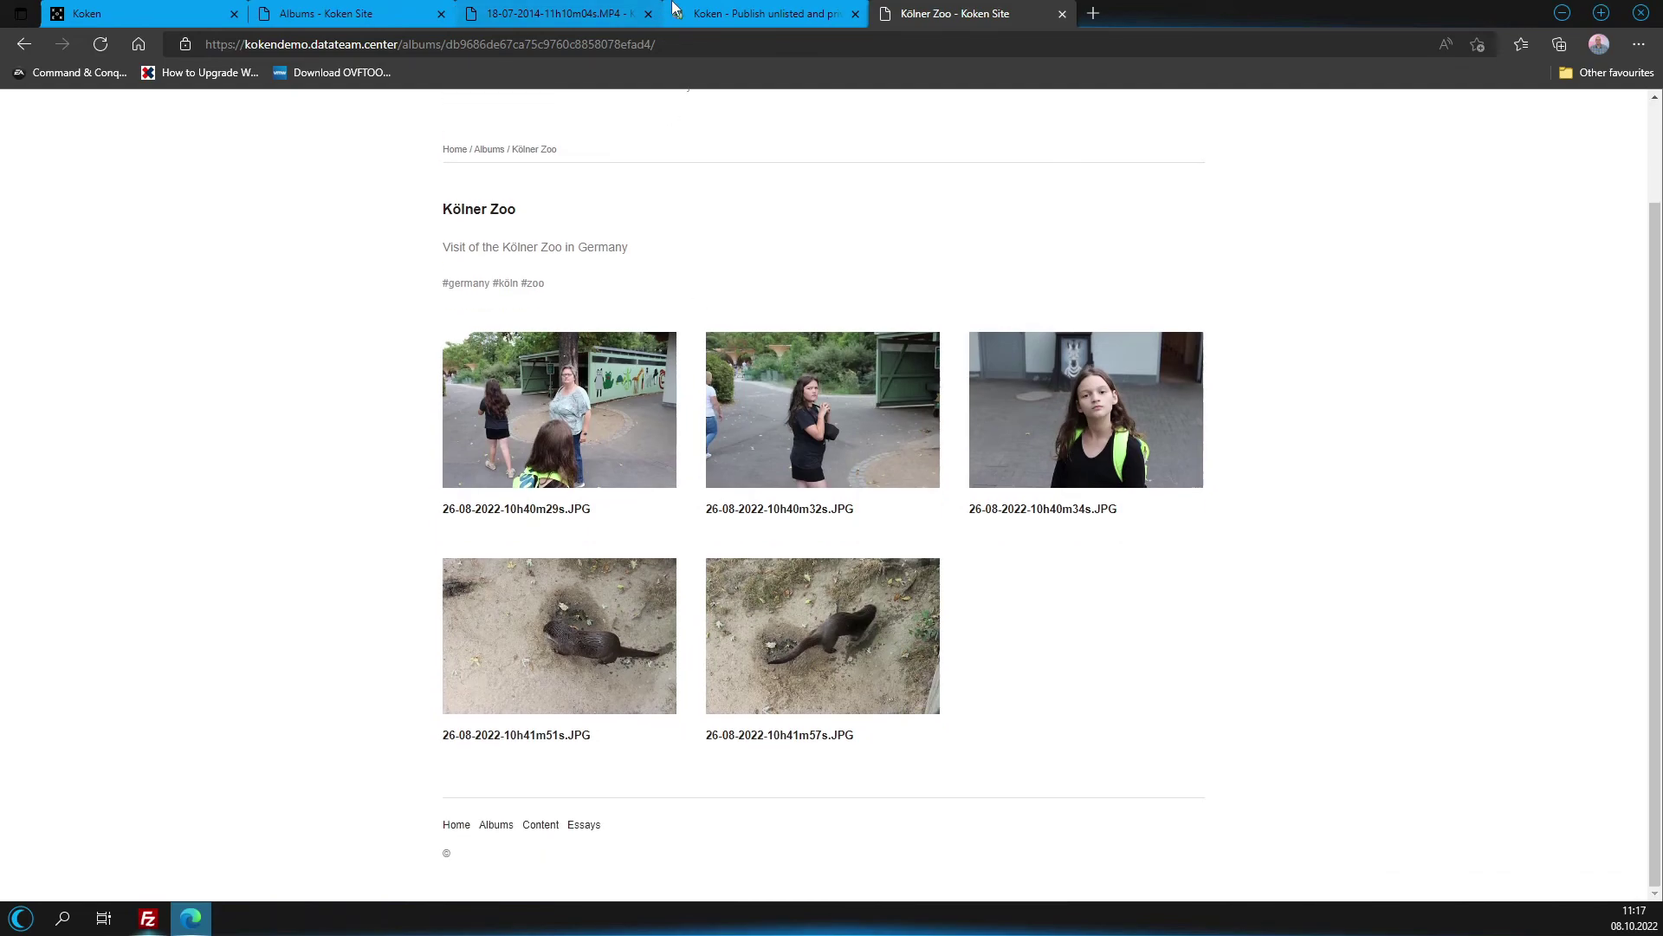
Return to the library and move the Kölner Zoo album into the public On the road set, making all its content public.
click(719, 8)
click(119, 8)
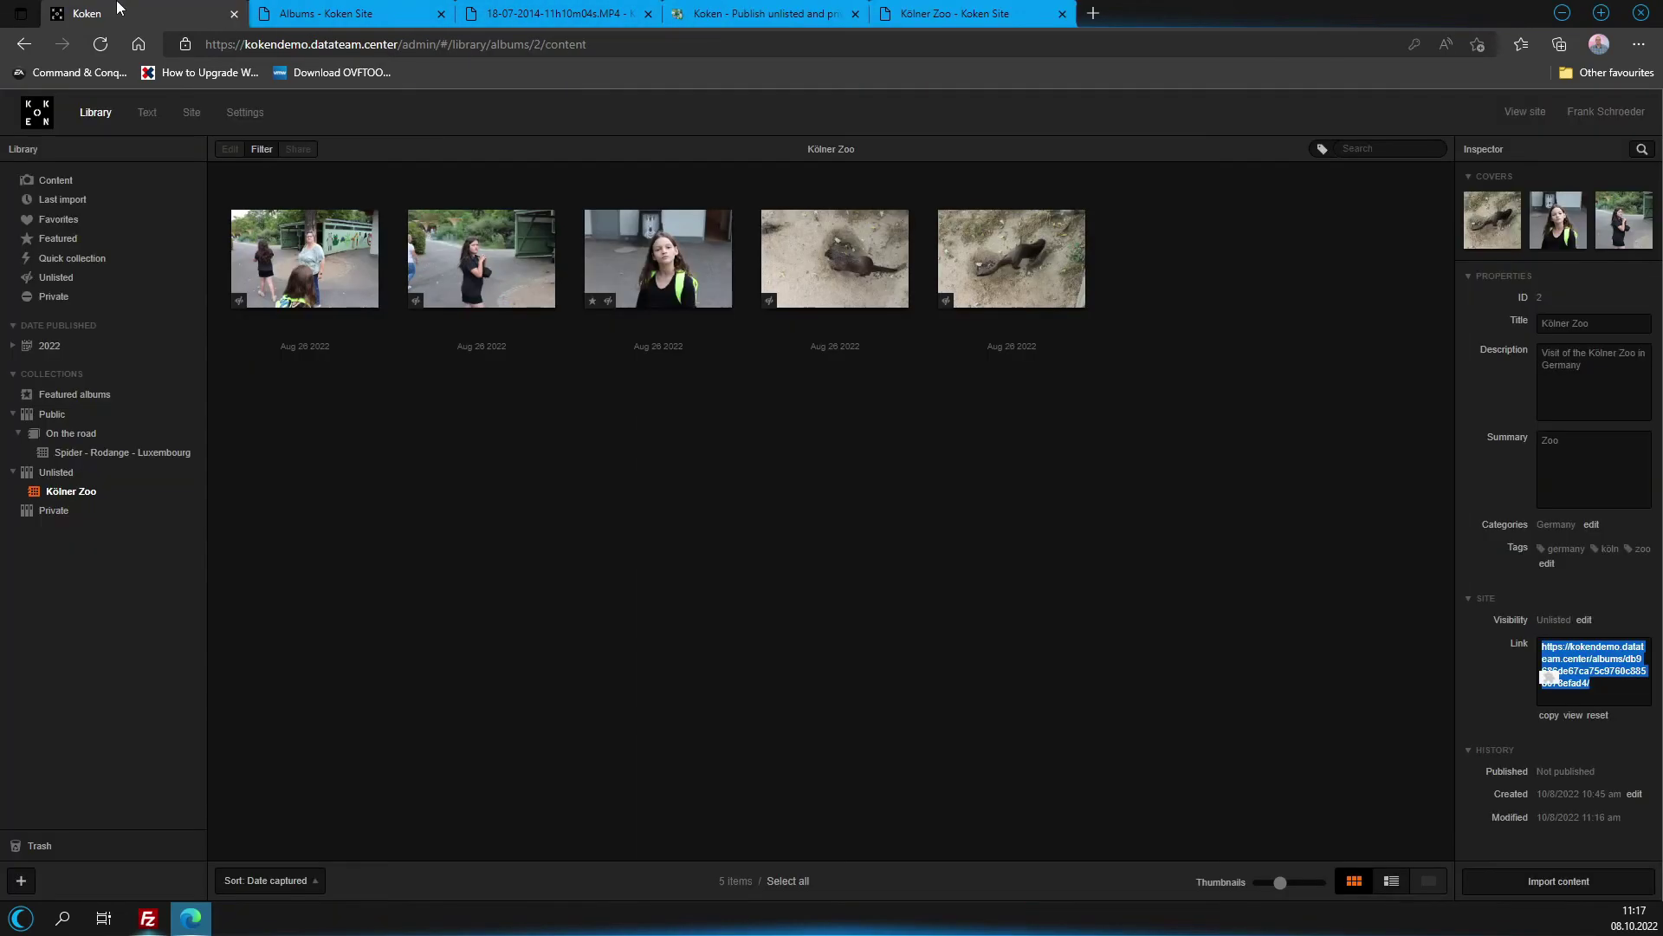
drag(73, 492, 95, 435)
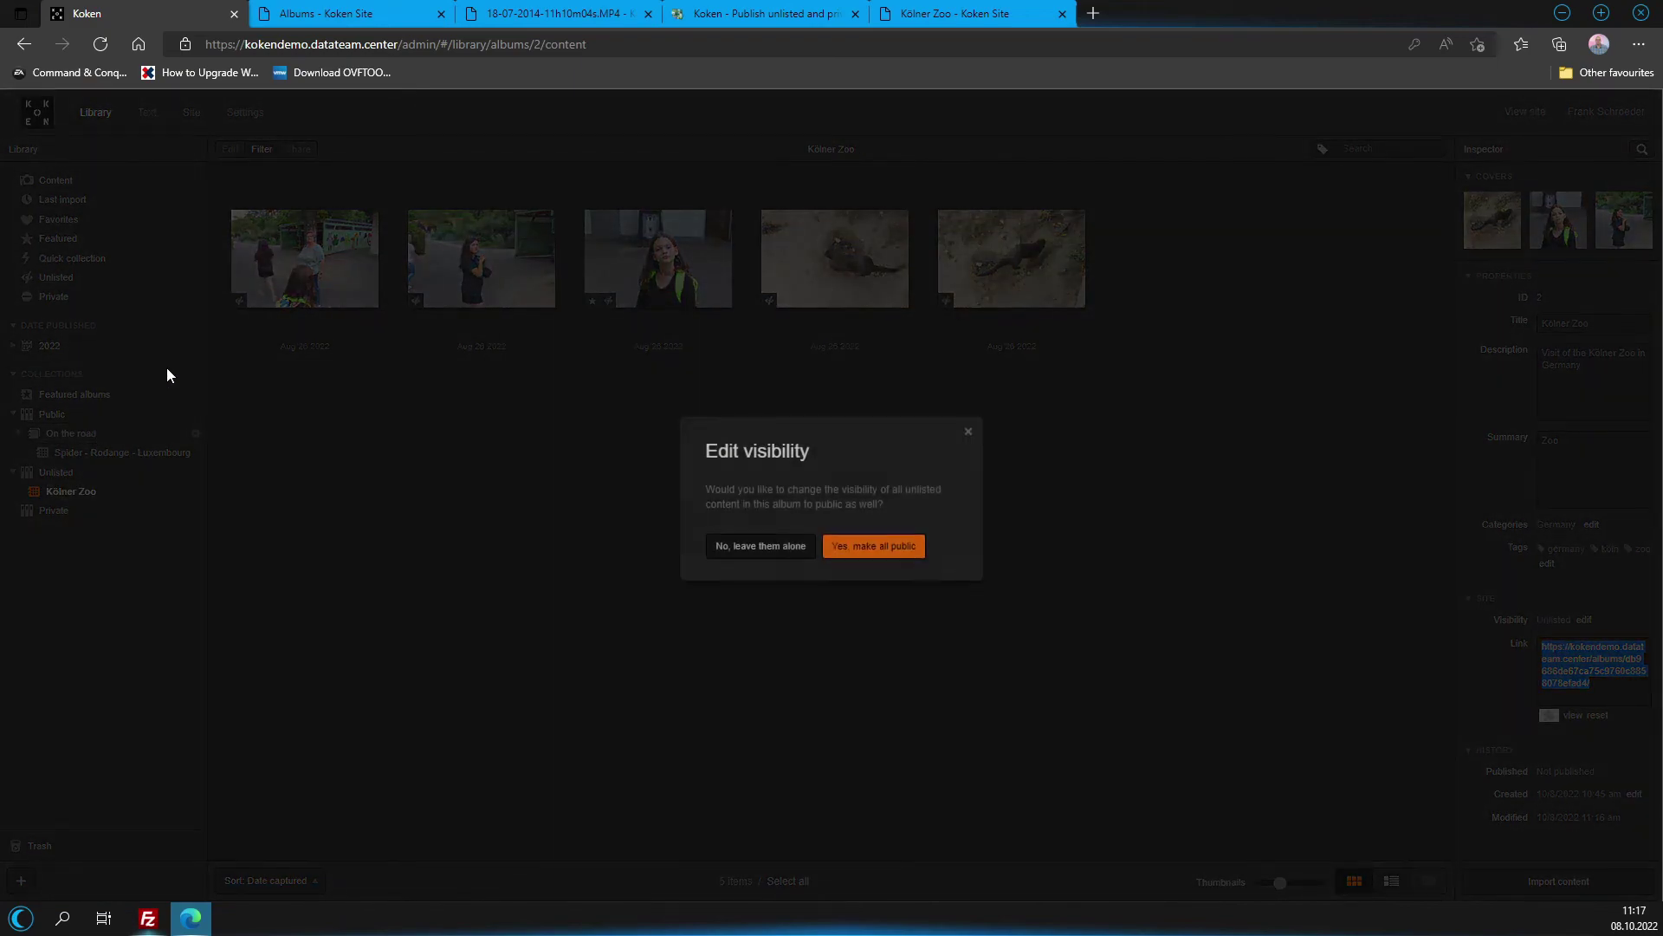
click(892, 546)
Check the published On the road set for the Kölner Zoo album, and reload the album page opened from the unlisted link.
click(355, 13)
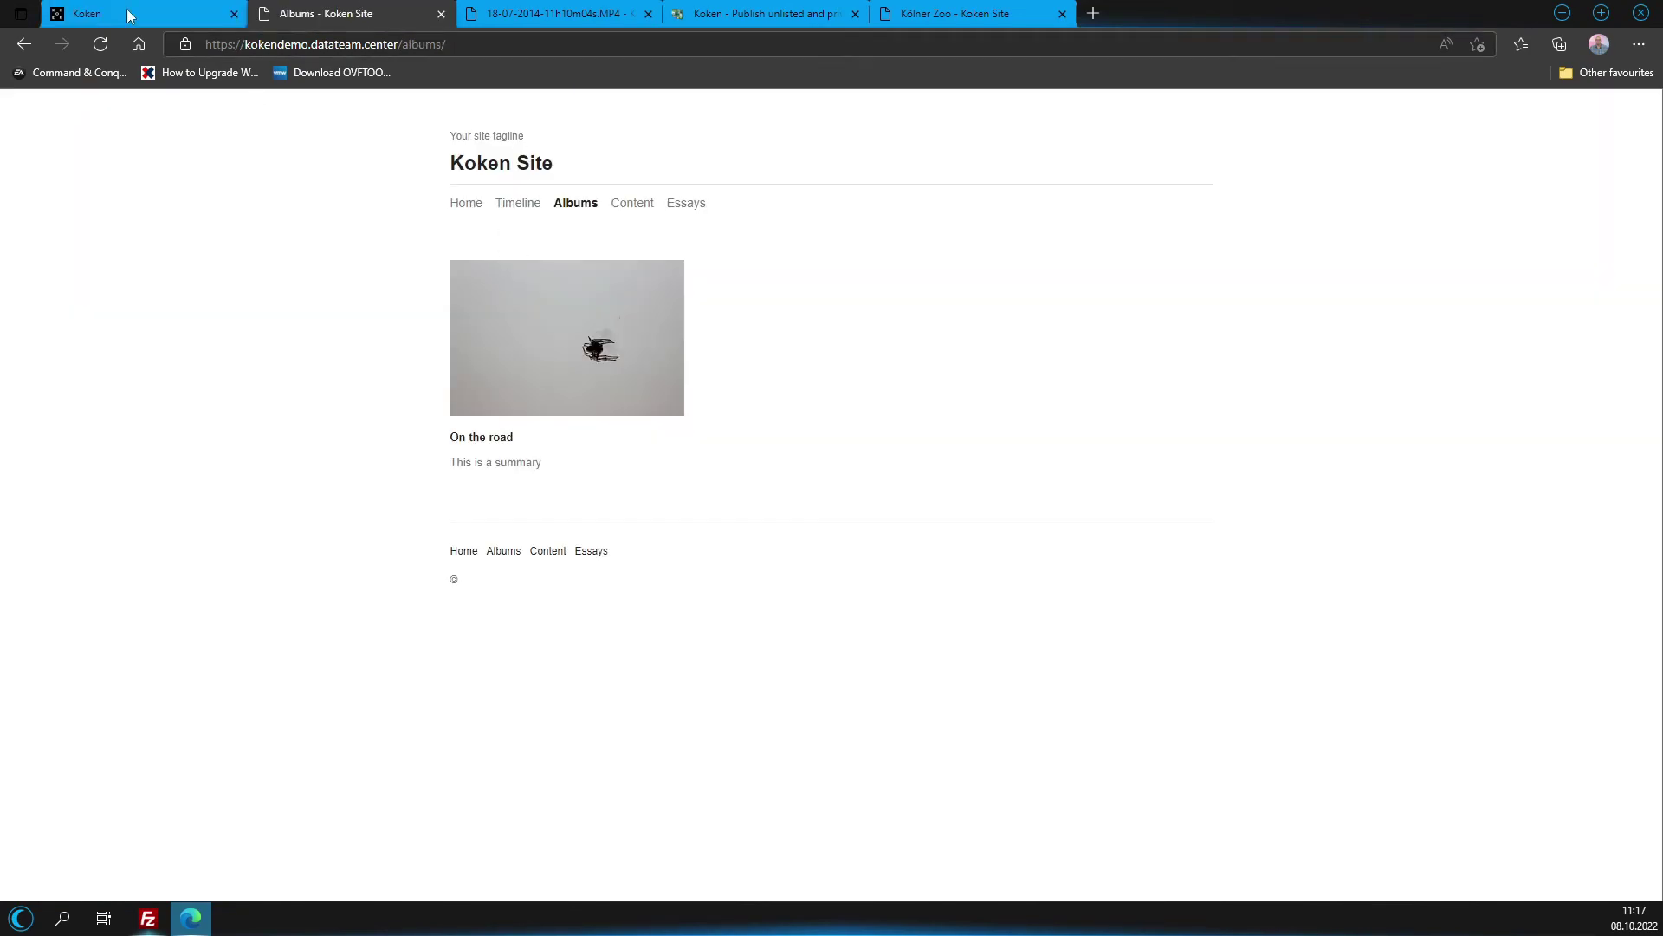
click(100, 44)
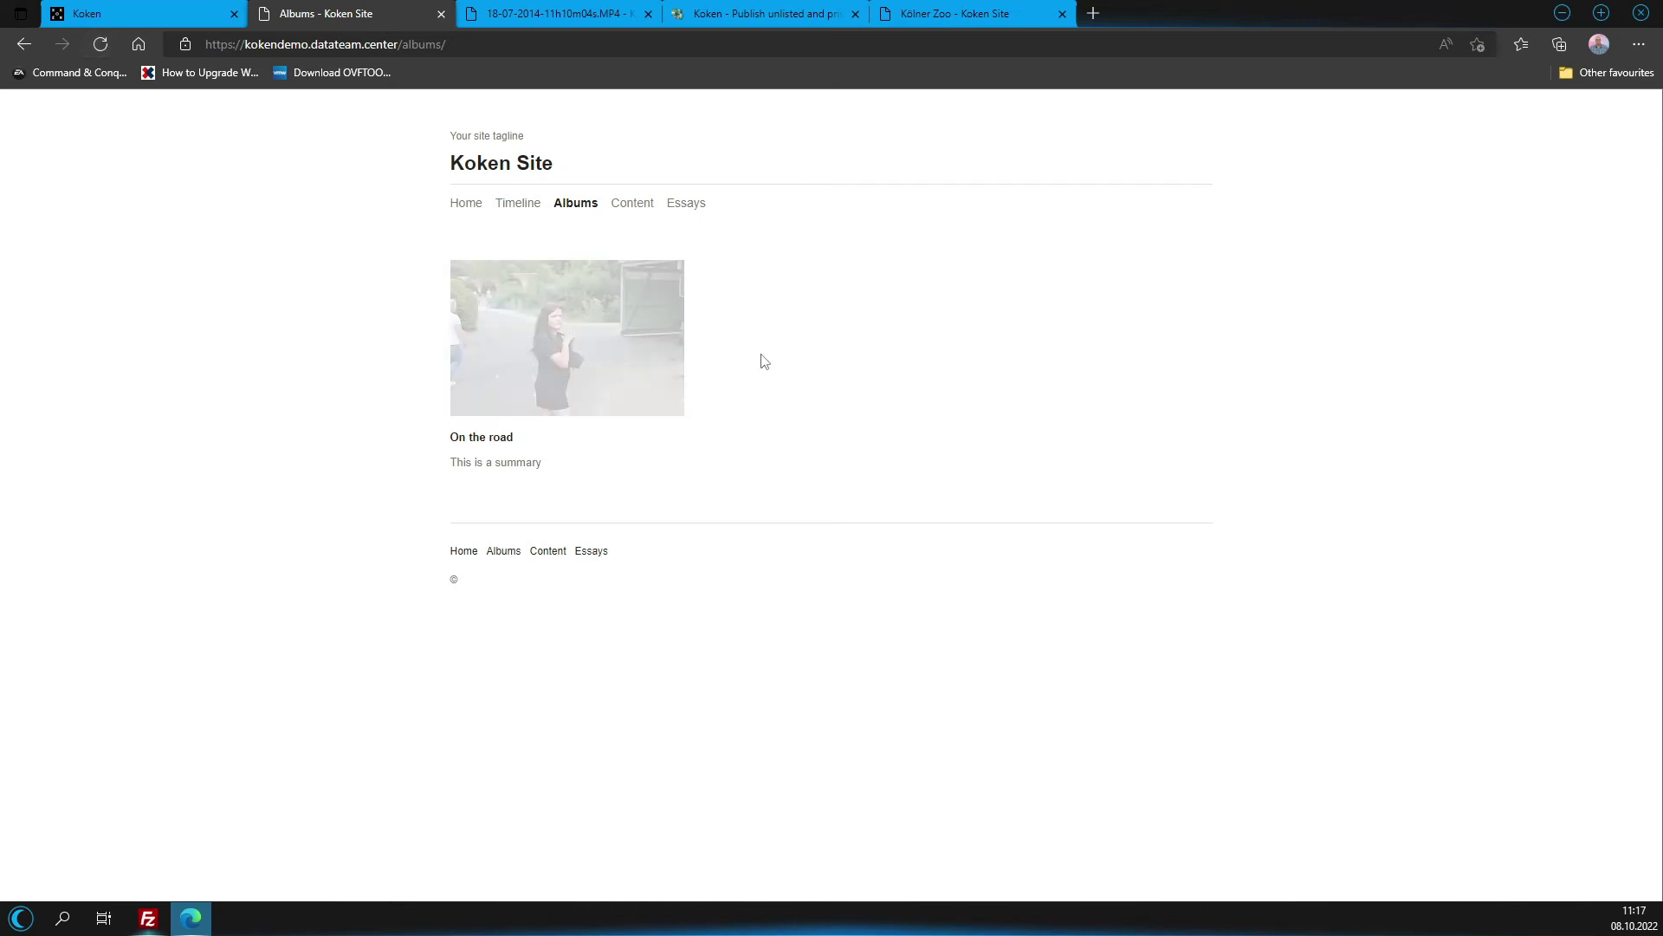
click(487, 438)
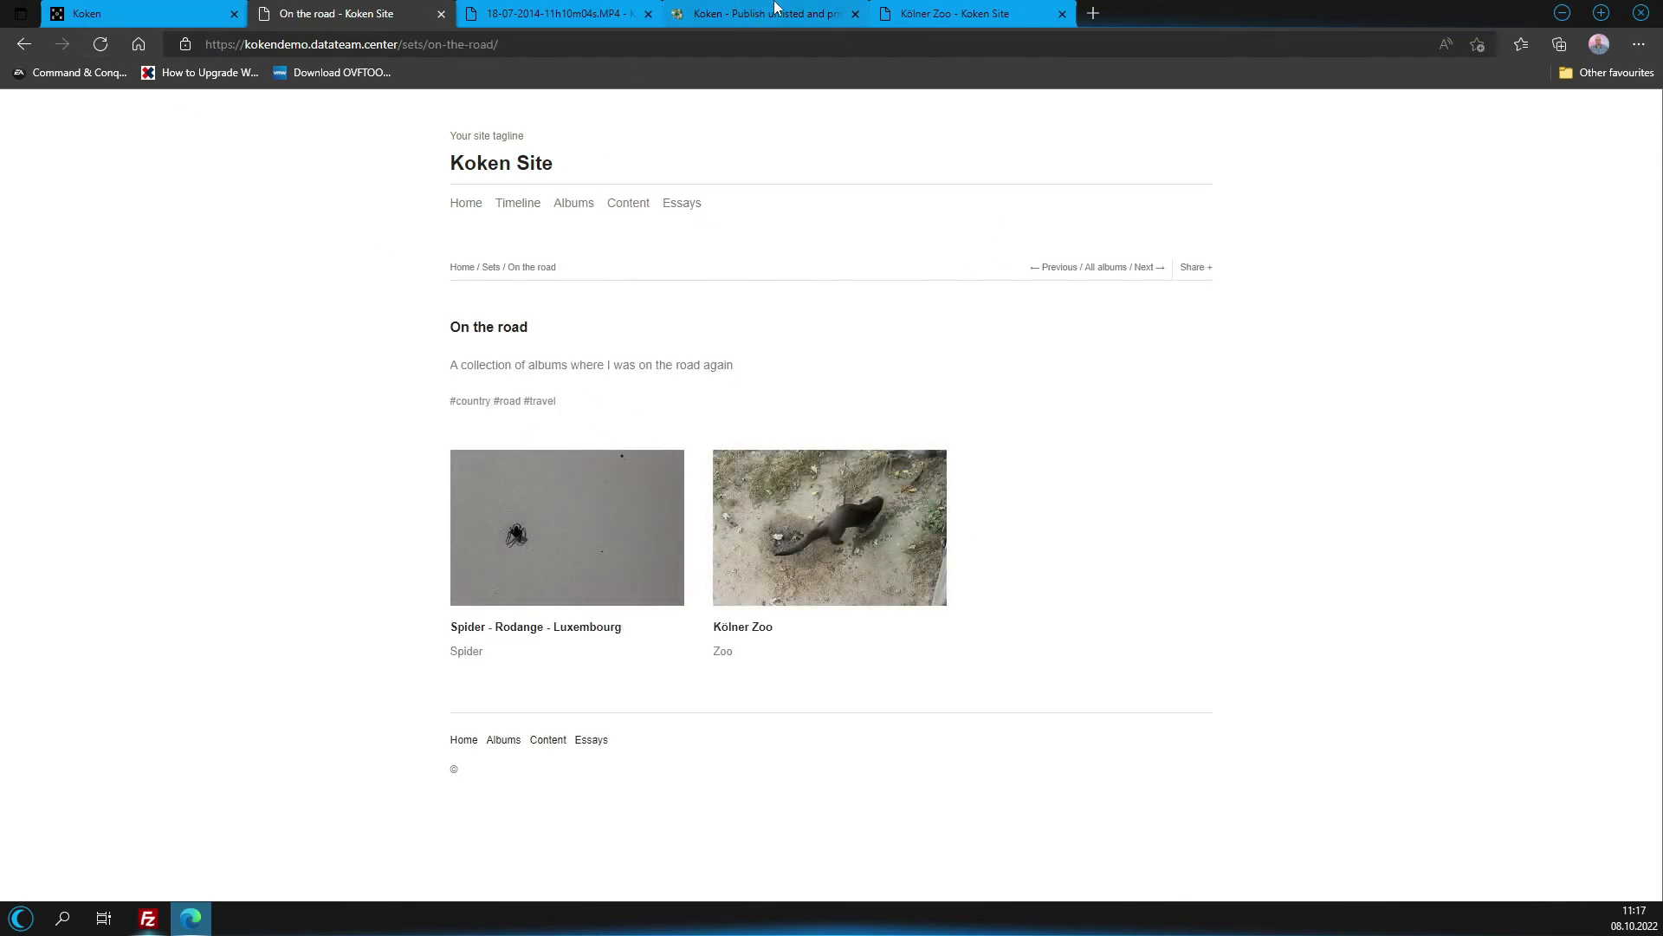
click(979, 8)
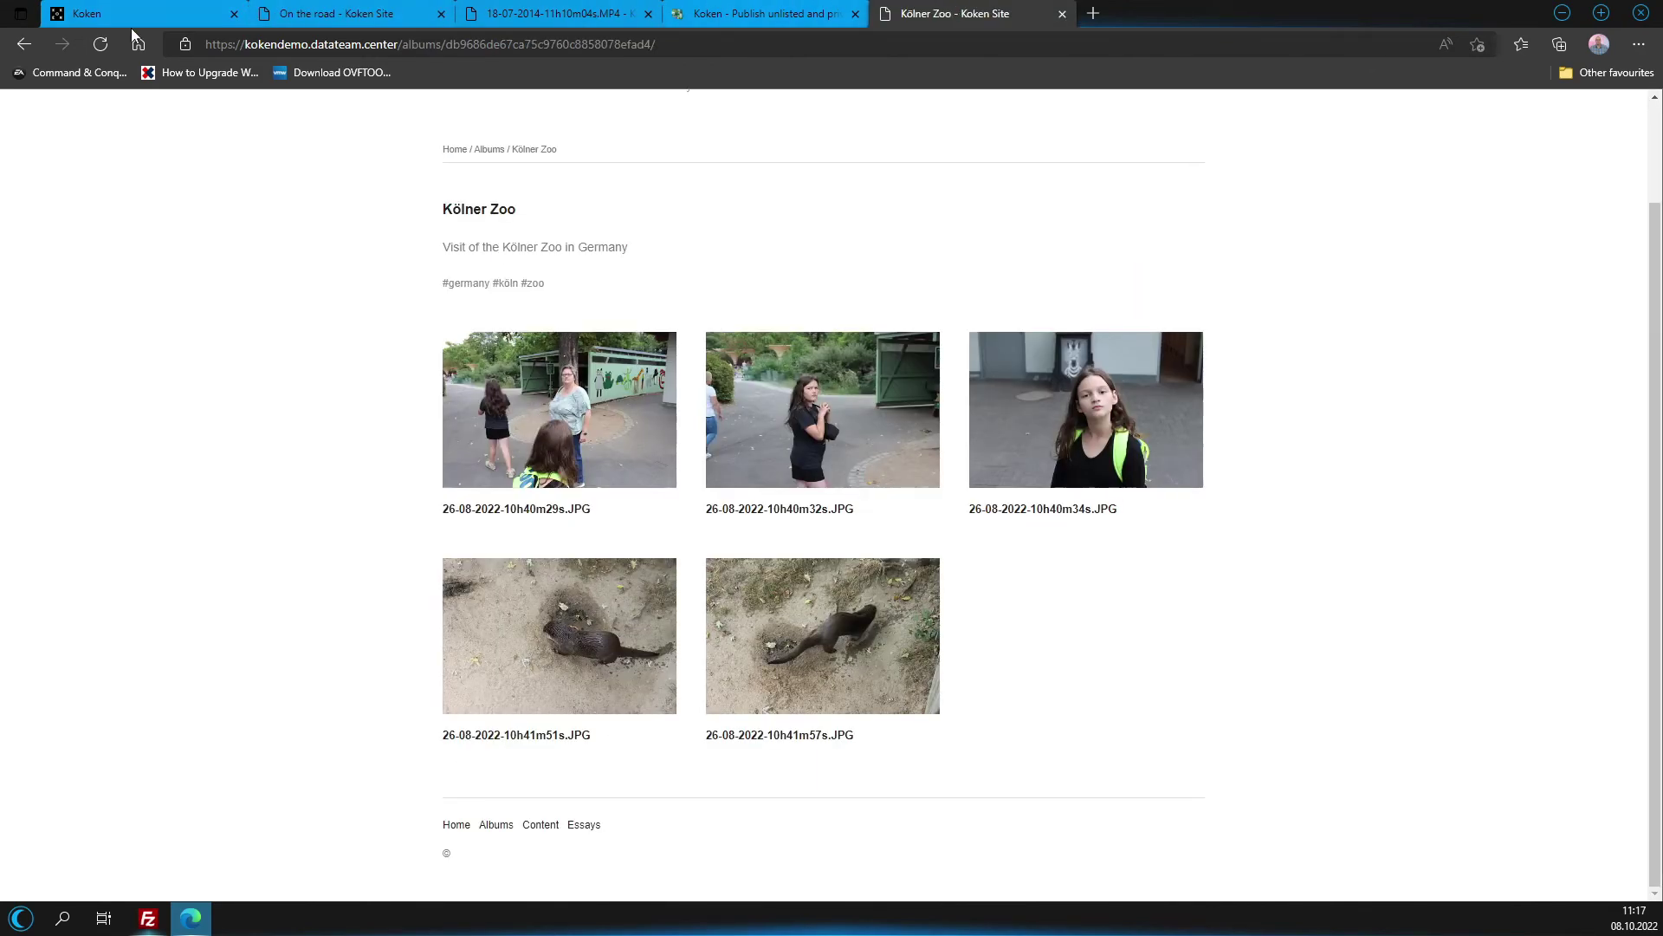
click(102, 45)
click(203, 10)
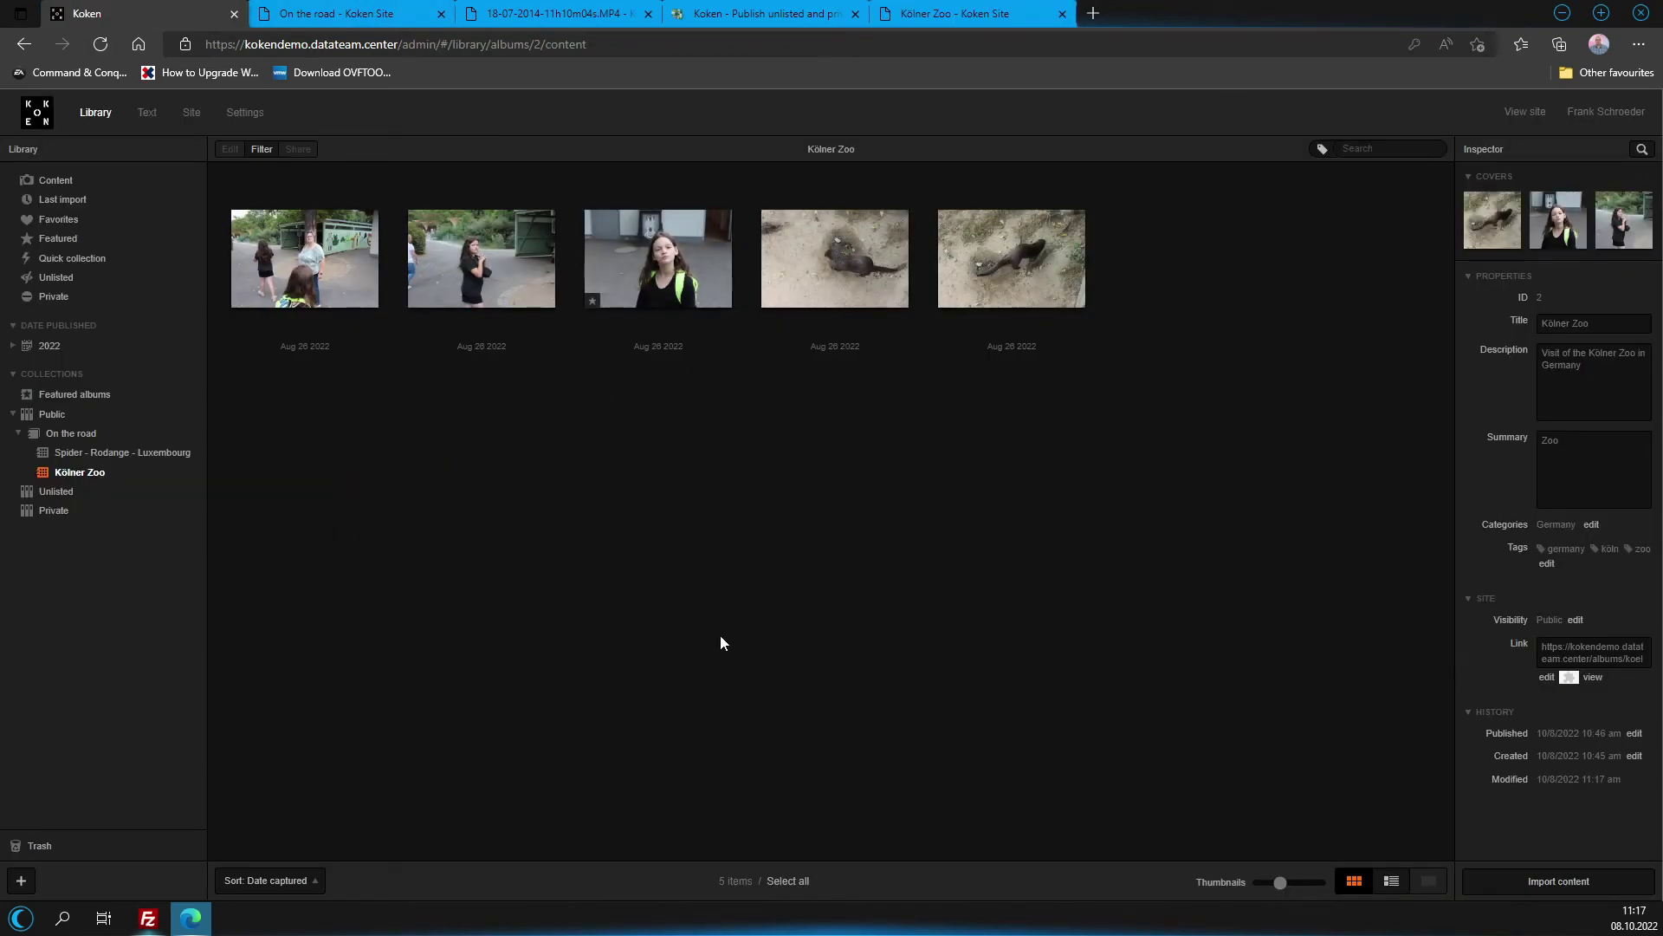
click(1008, 12)
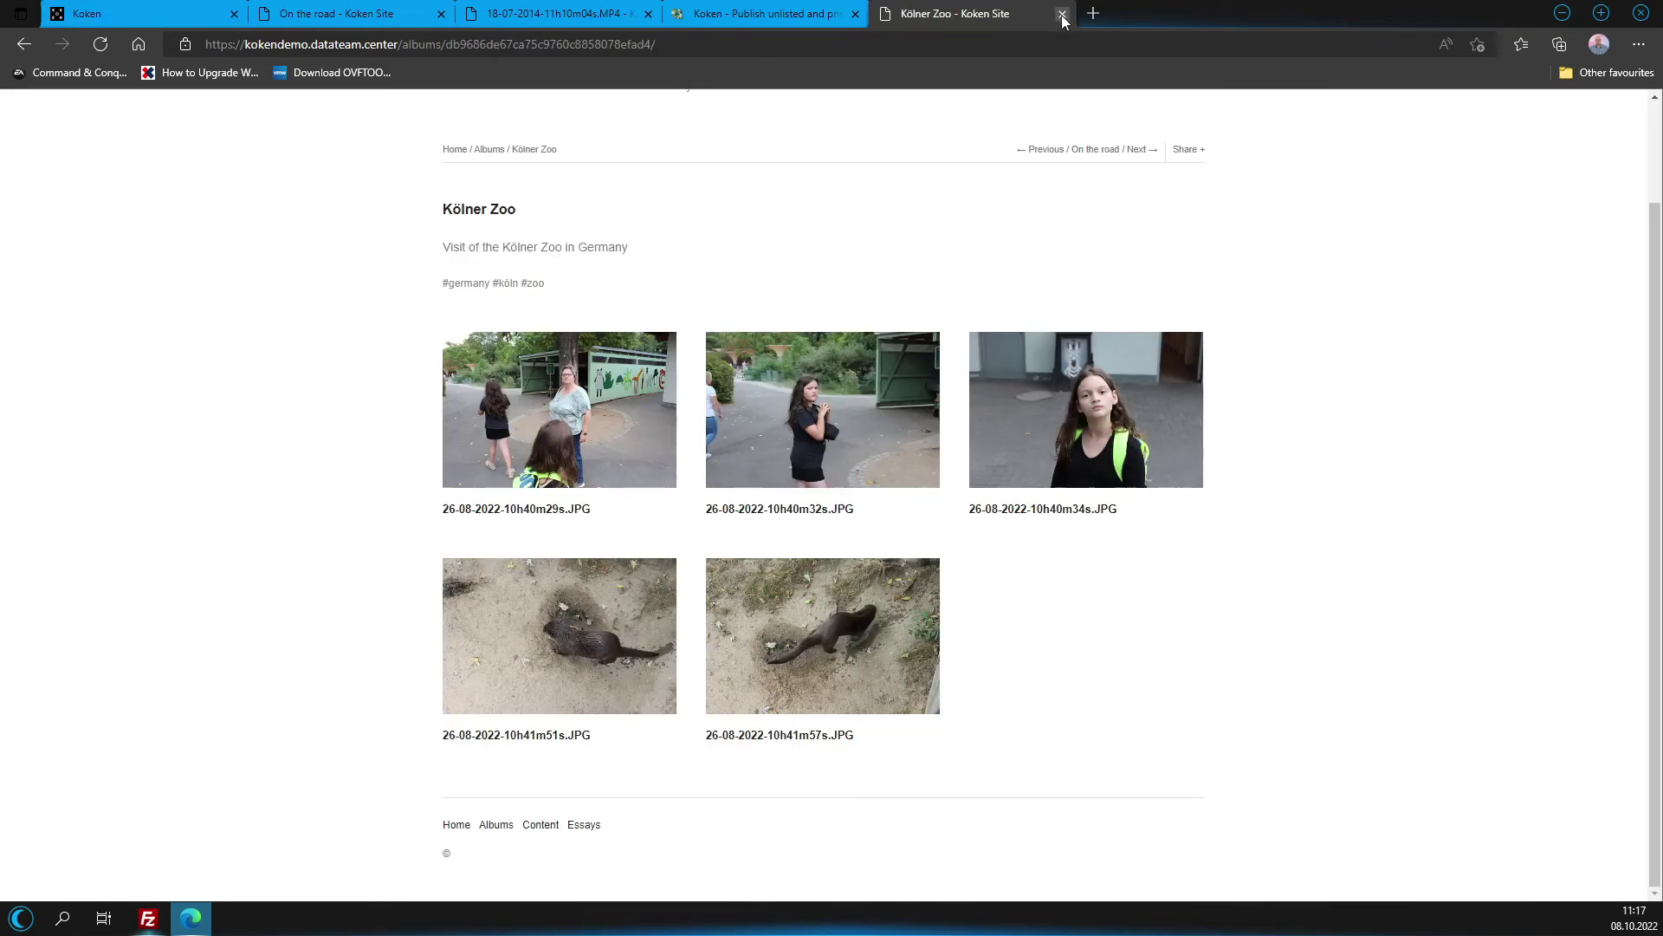
Return to the library and move the Kölner Zoo album from On the road to Private, making all its content private.
click(208, 13)
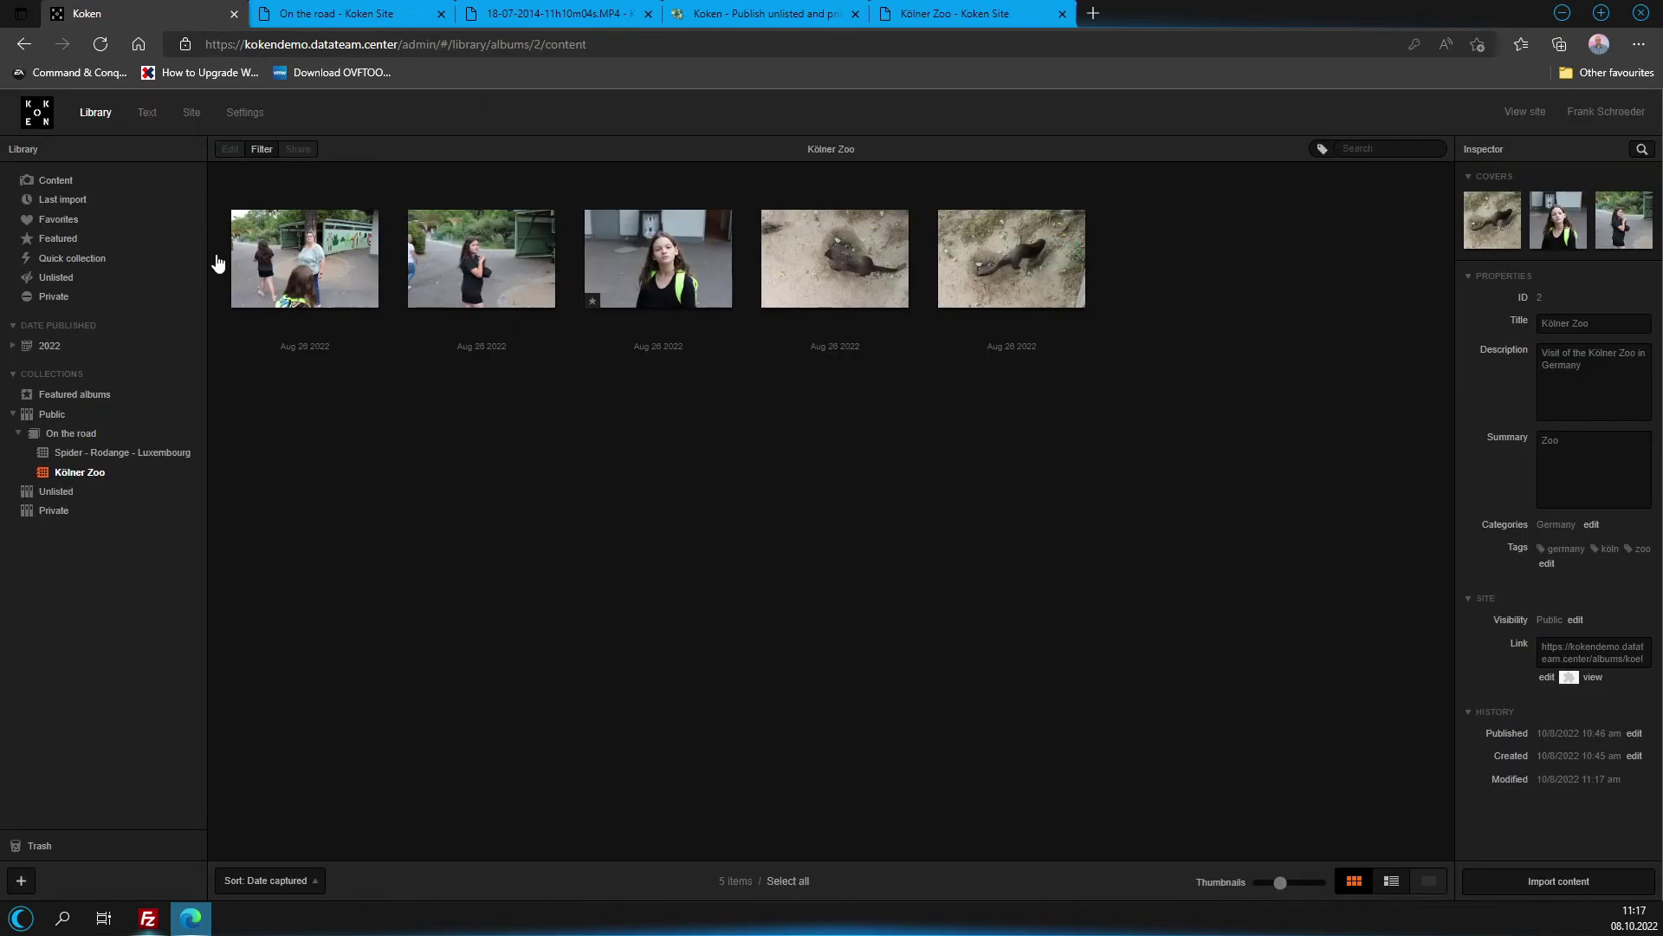
drag(80, 479, 89, 520)
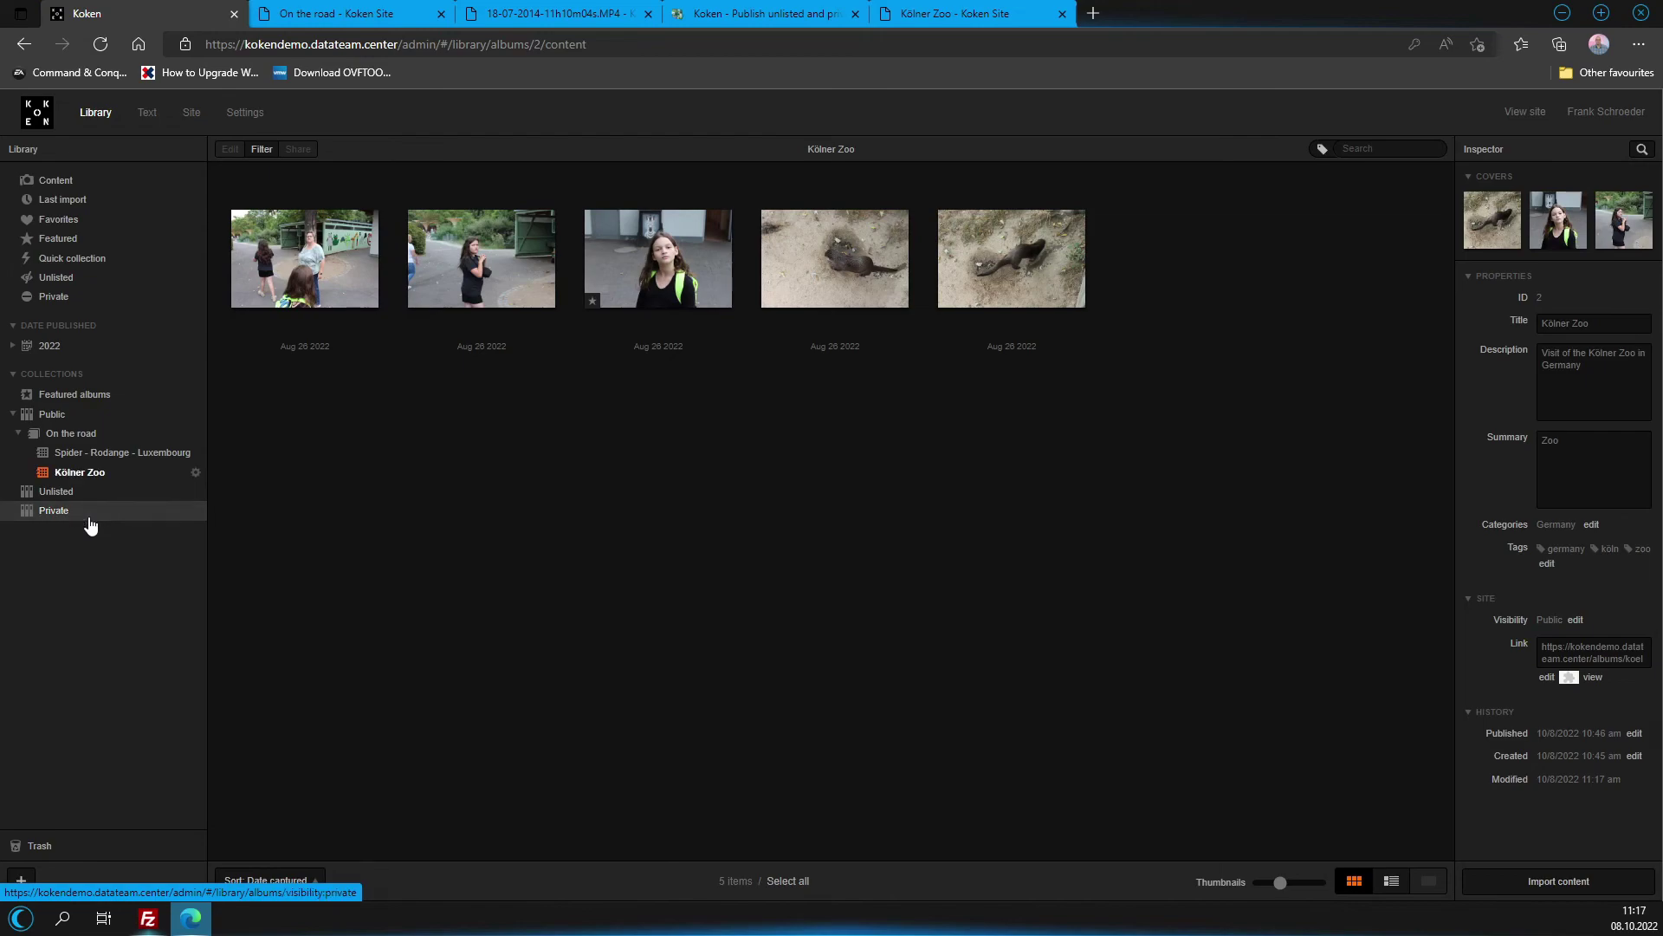
click(898, 547)
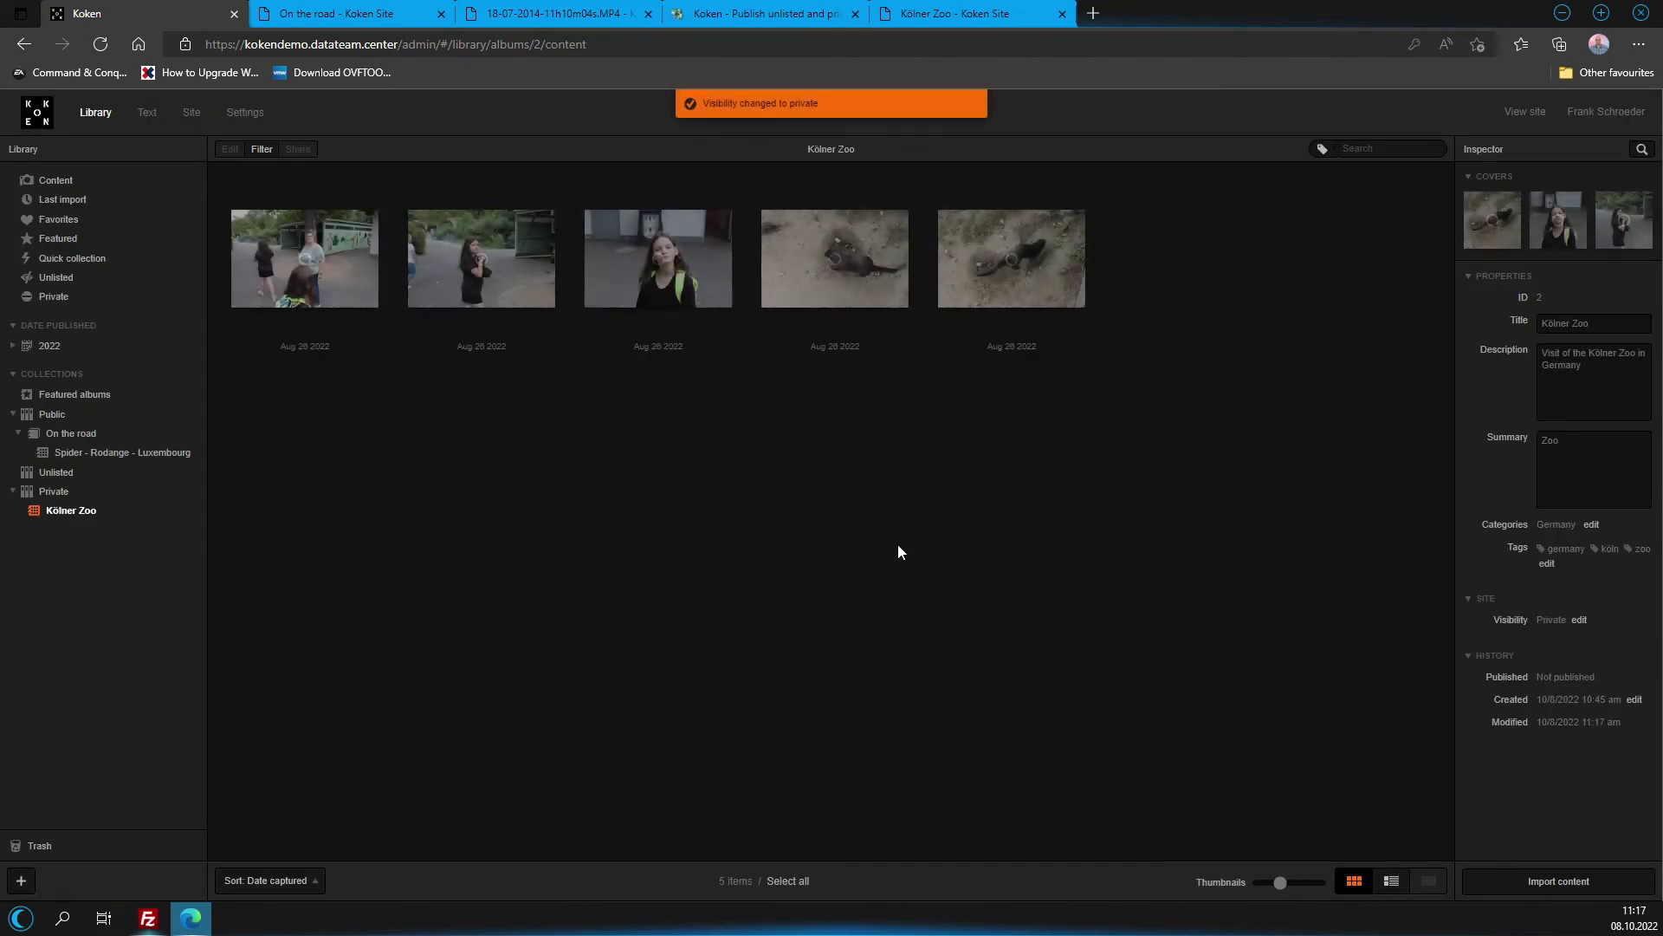
Reload the Kölner Zoo album page opened from the unlisted link to check its availability, and return to the library.
click(981, 7)
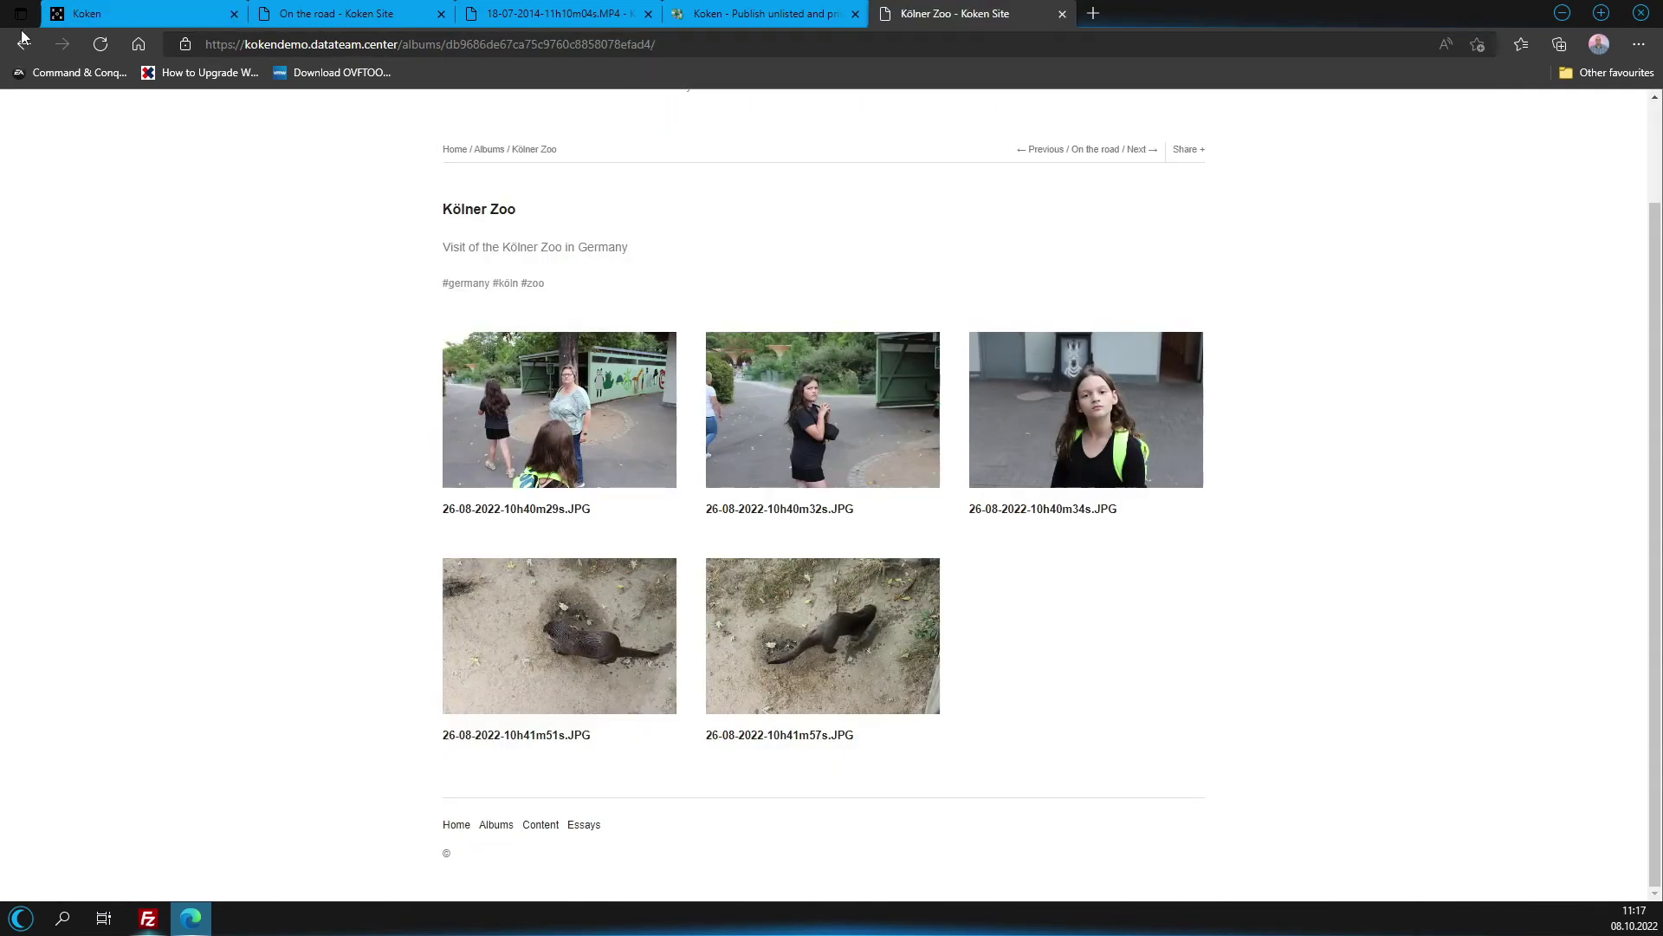
click(101, 49)
click(191, 7)
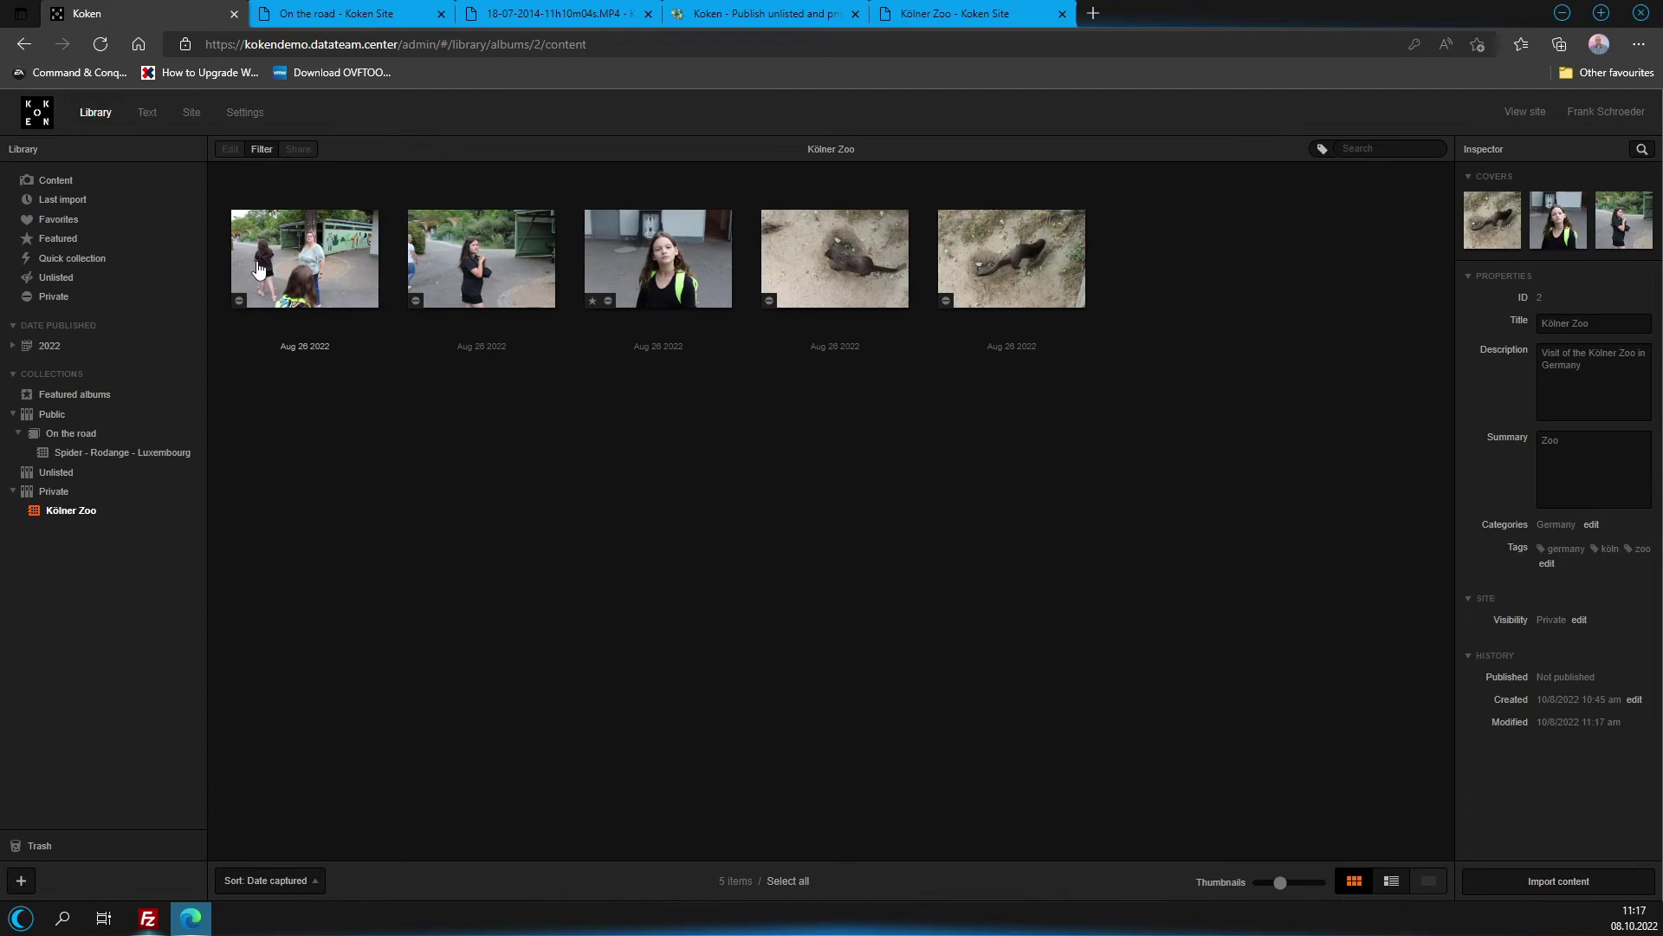
Clear the system caches in Koken's System settings.
click(243, 117)
click(60, 318)
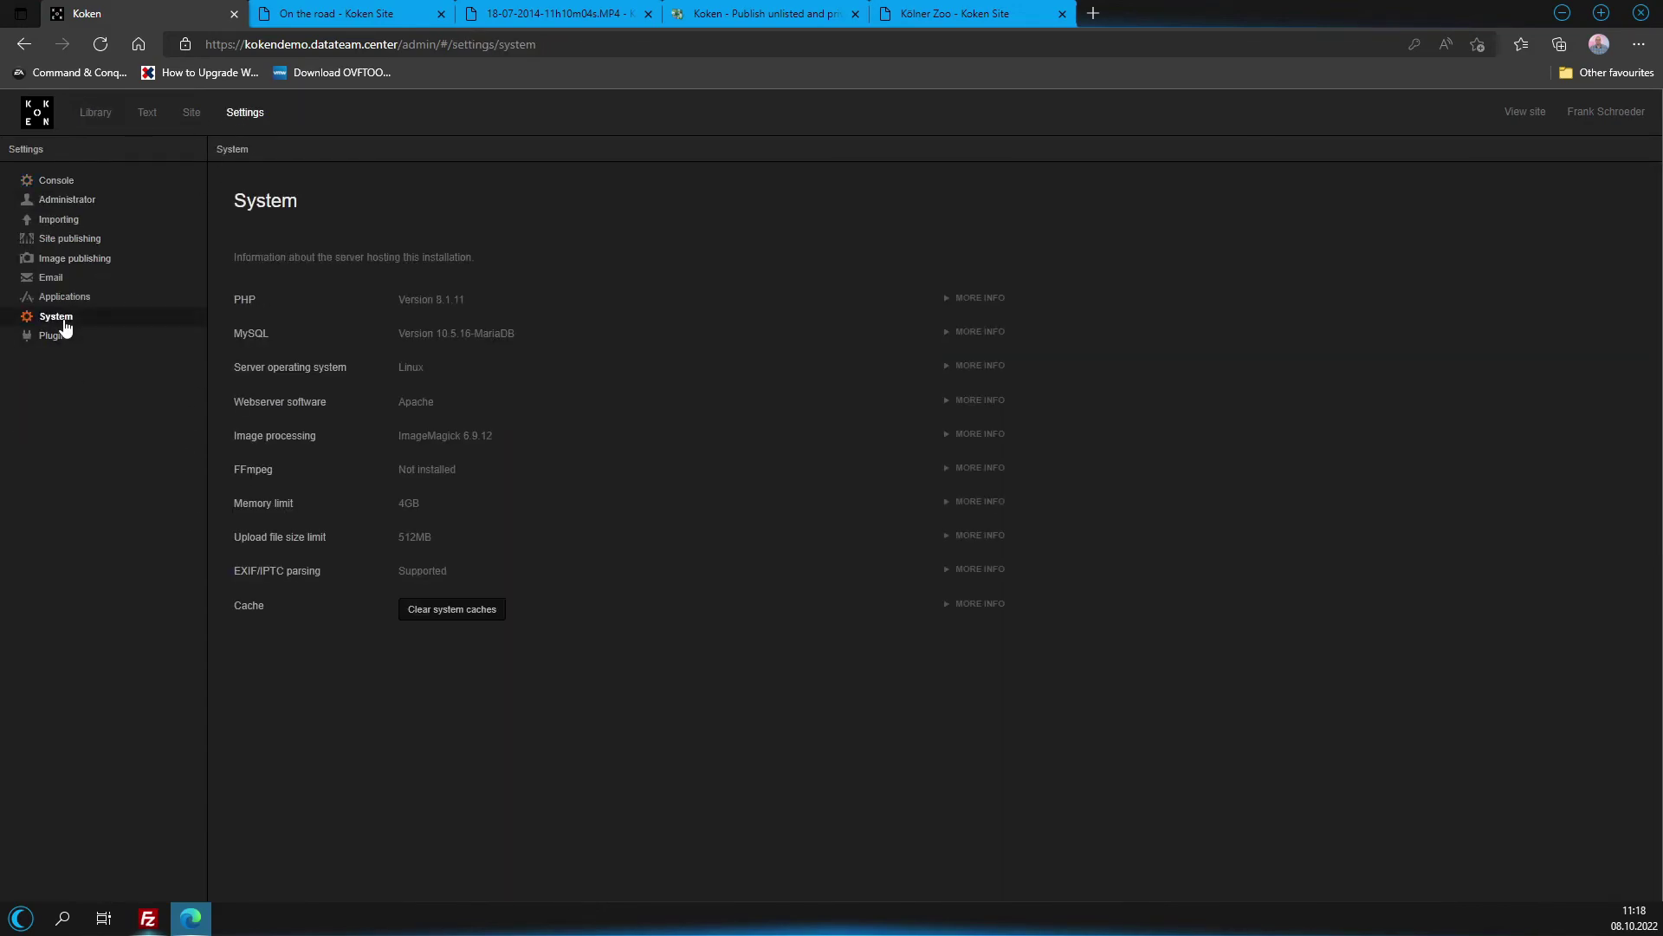
click(452, 609)
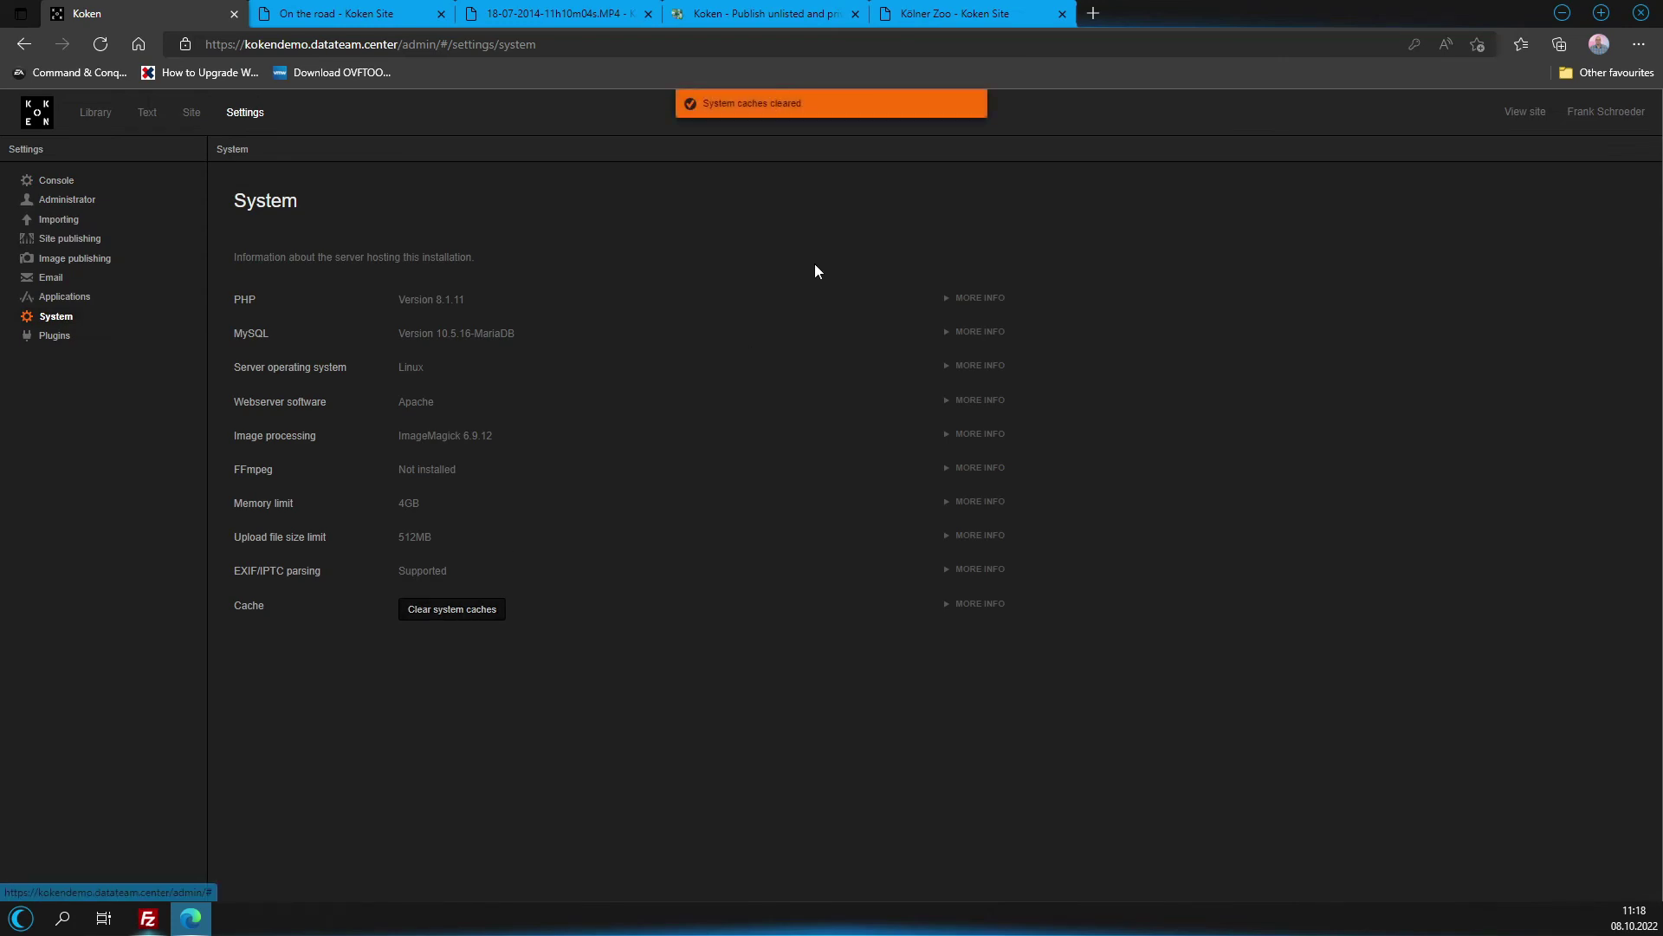
Reload the published Kölner Zoo page again after the cache clearing, and return to the Koken admin.
click(955, 13)
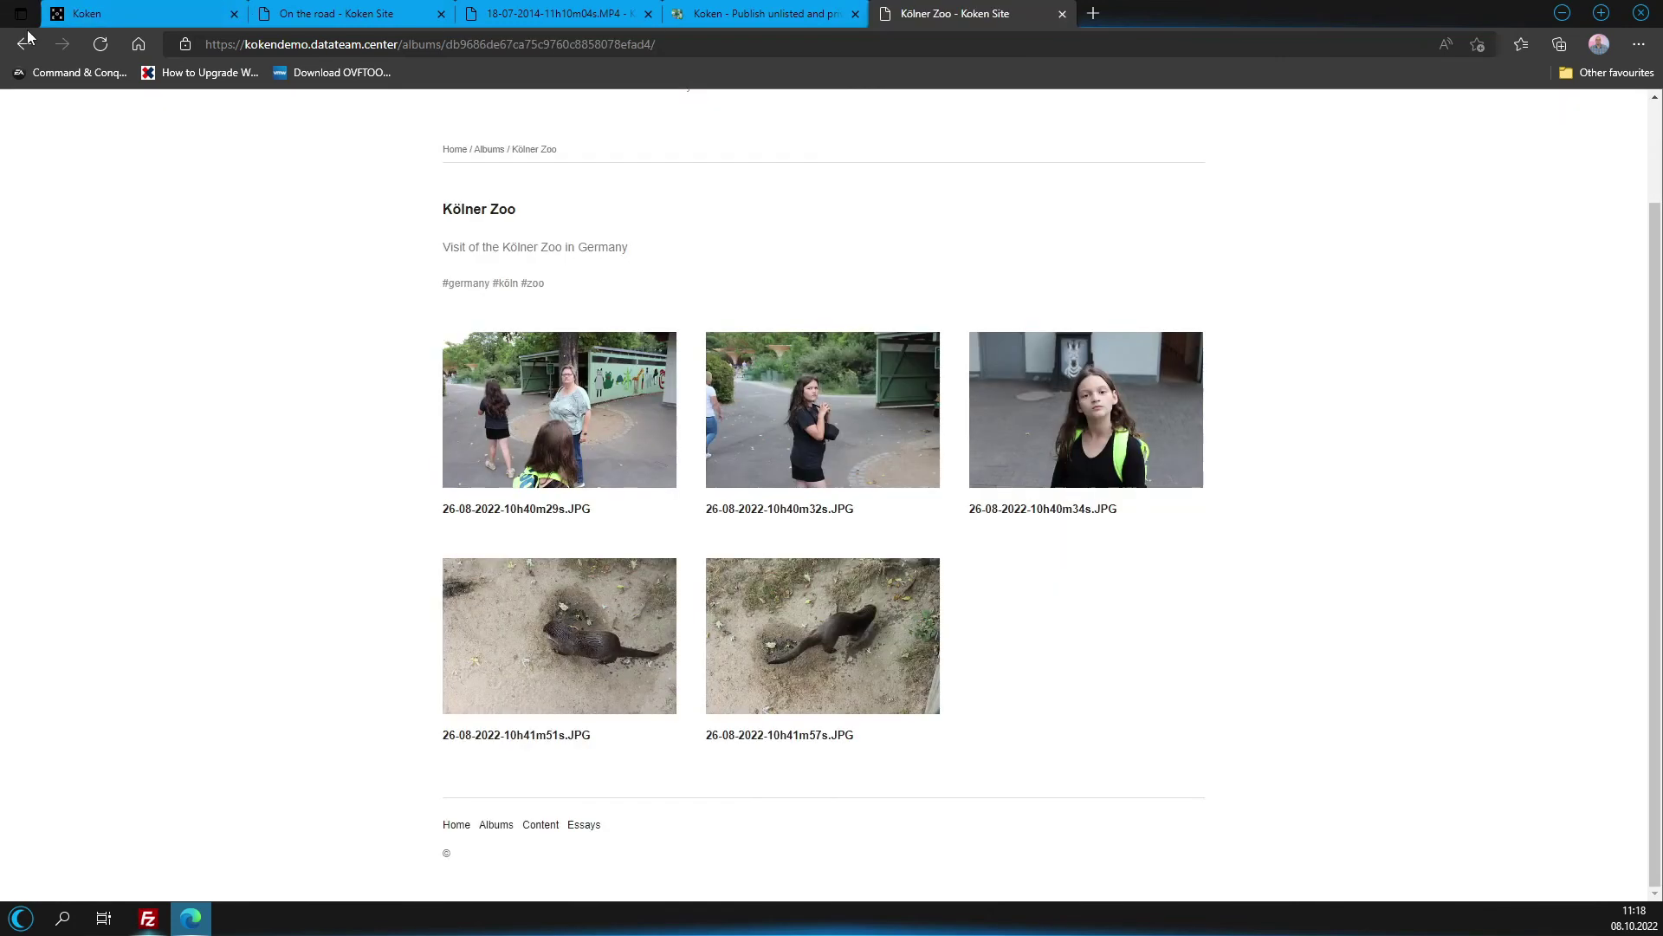
click(100, 44)
click(86, 13)
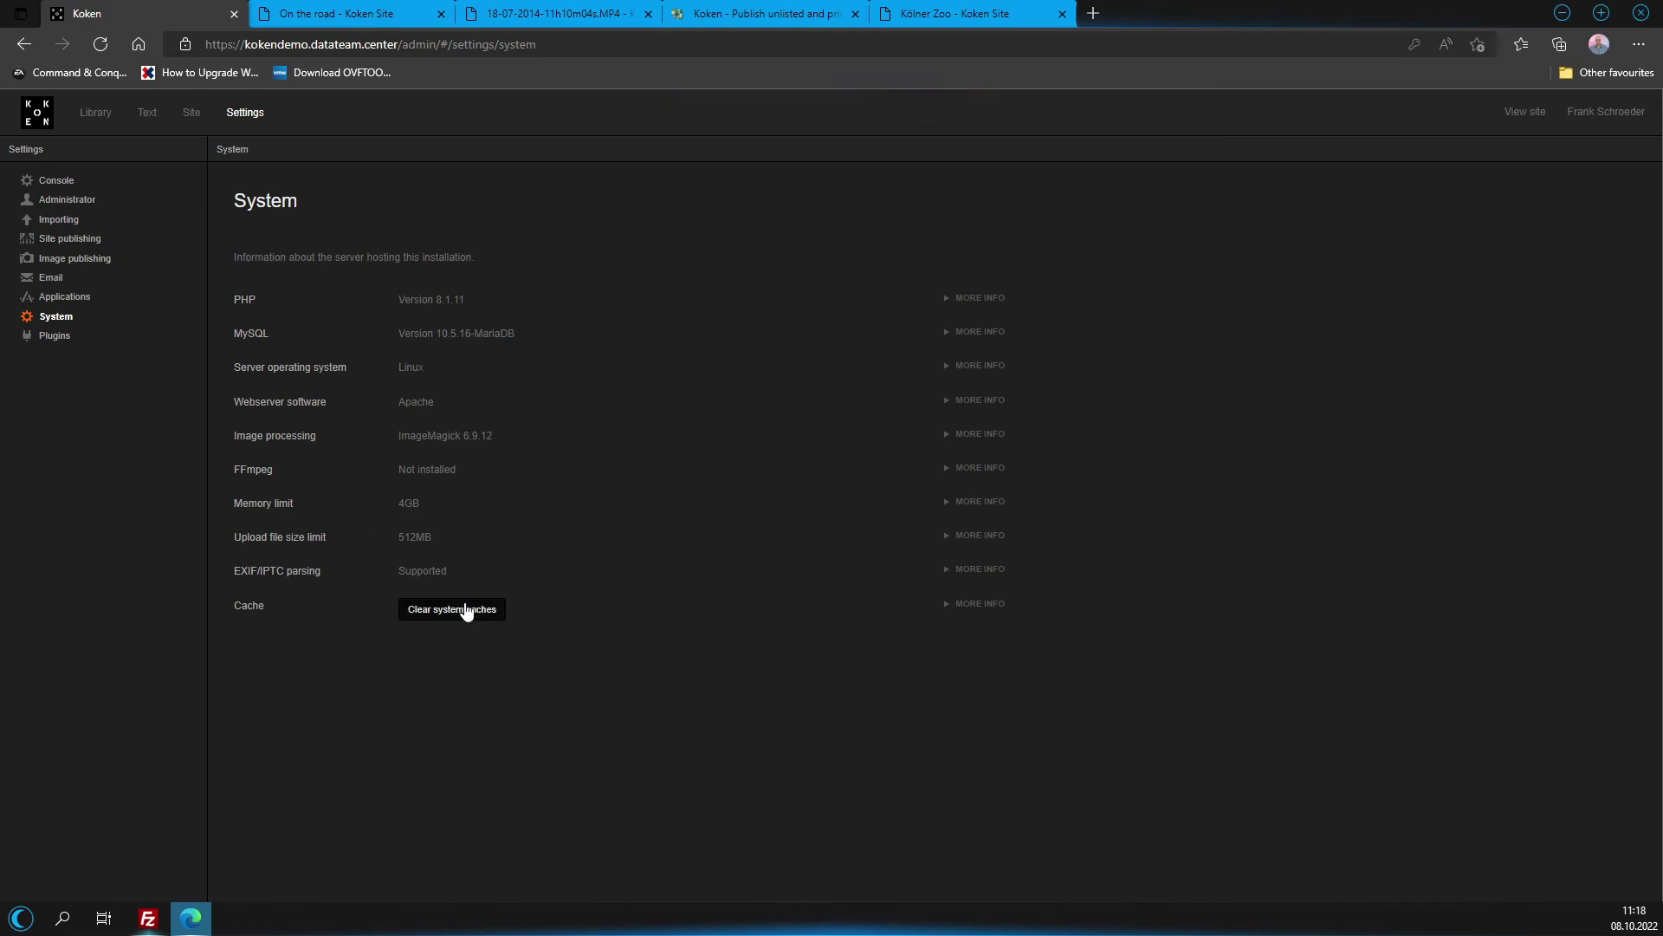
Return to the library and move the Kölner Zoo album from Private into the public On the road set.
click(95, 113)
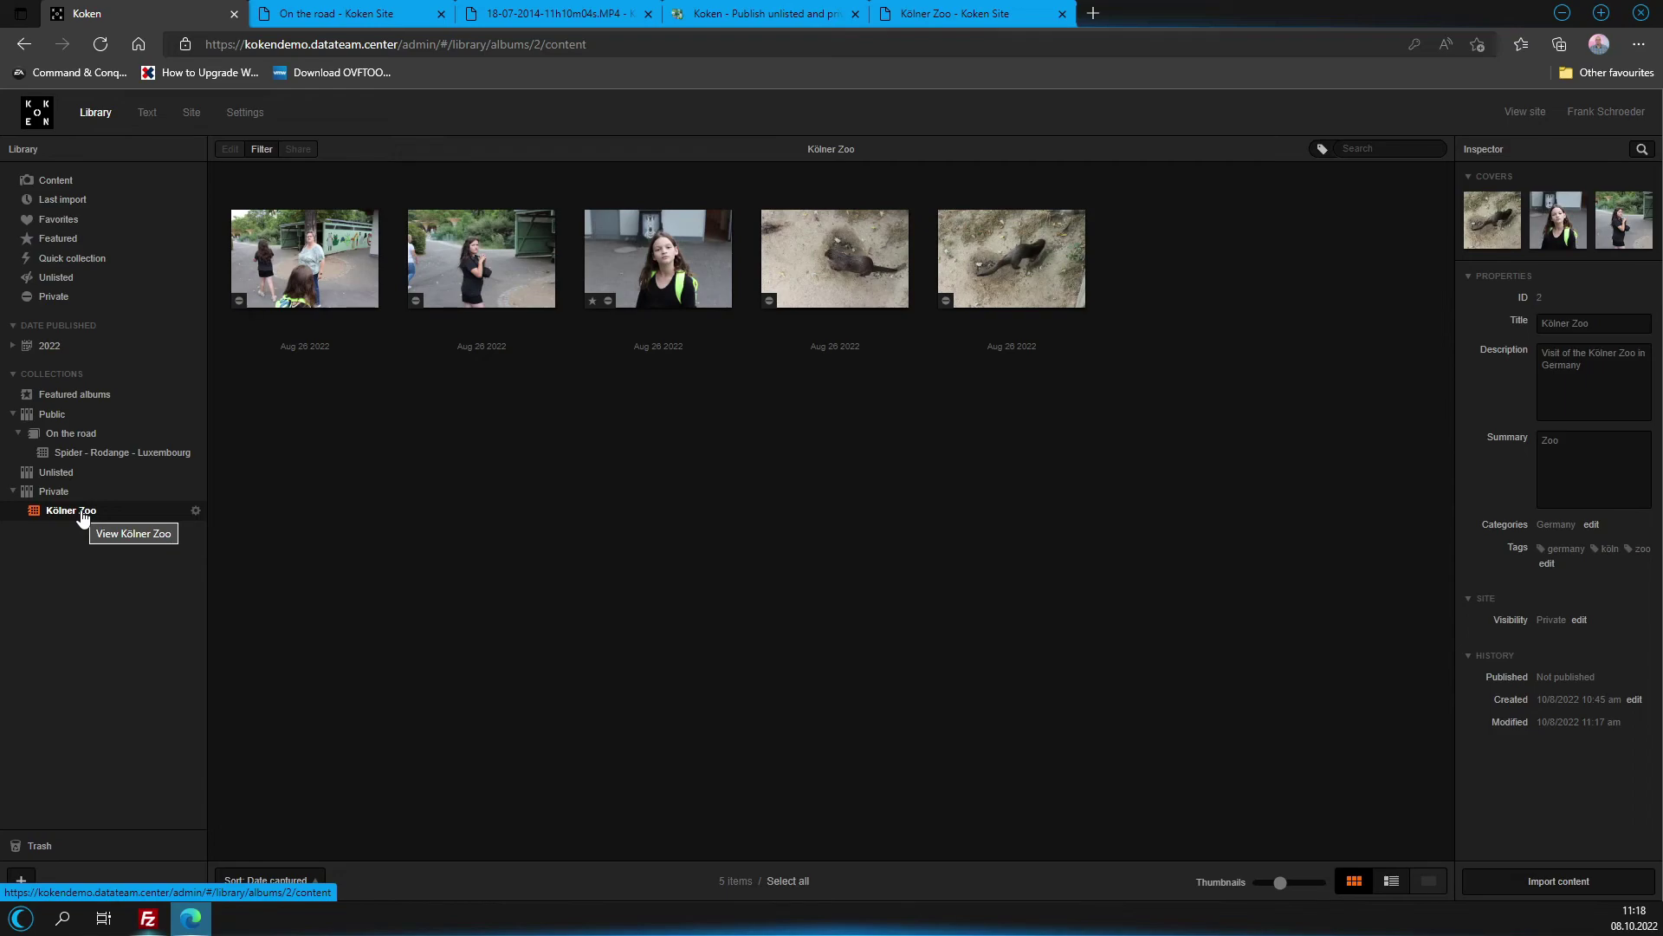
drag(82, 517, 122, 438)
click(910, 548)
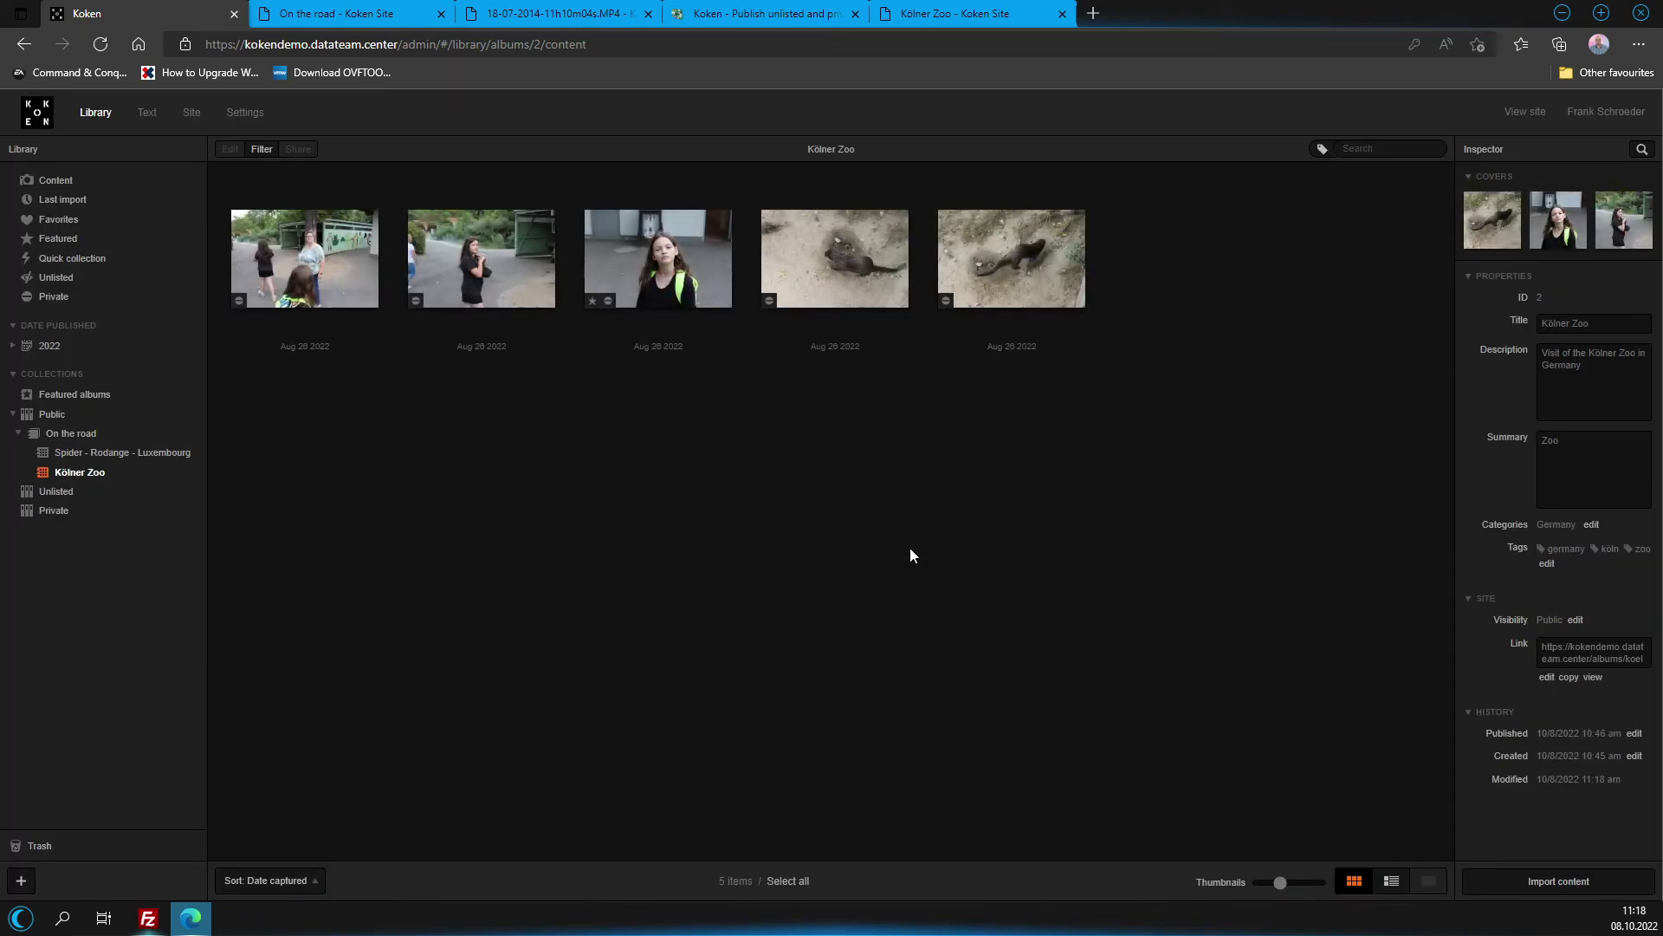
click(603, 17)
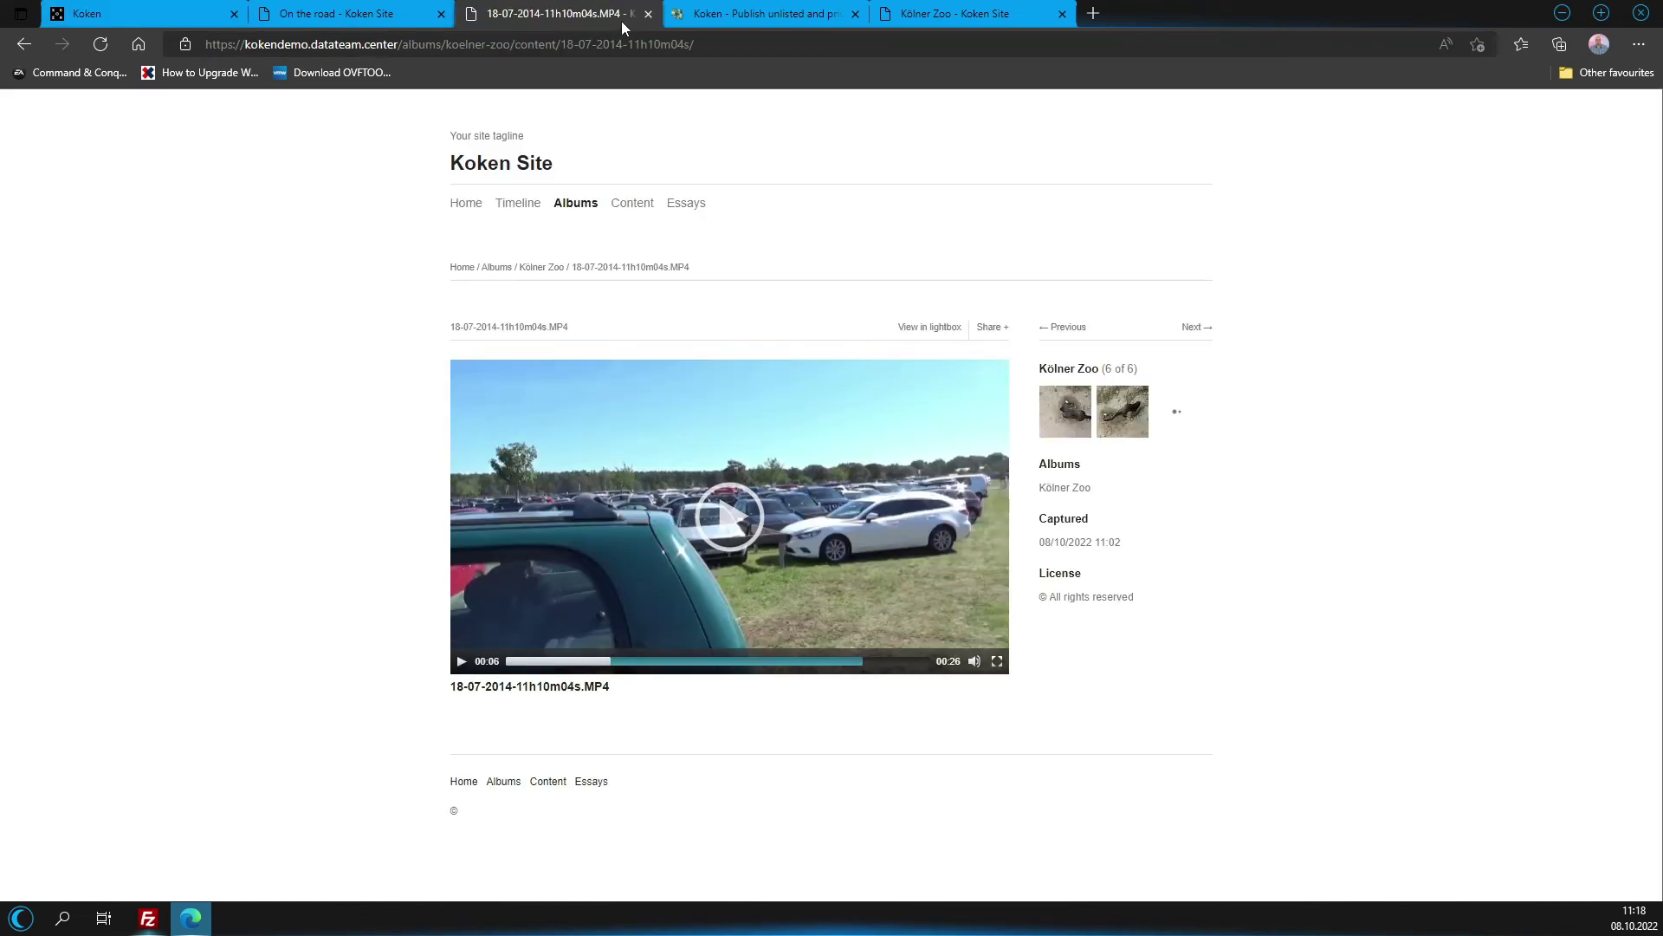
click(651, 16)
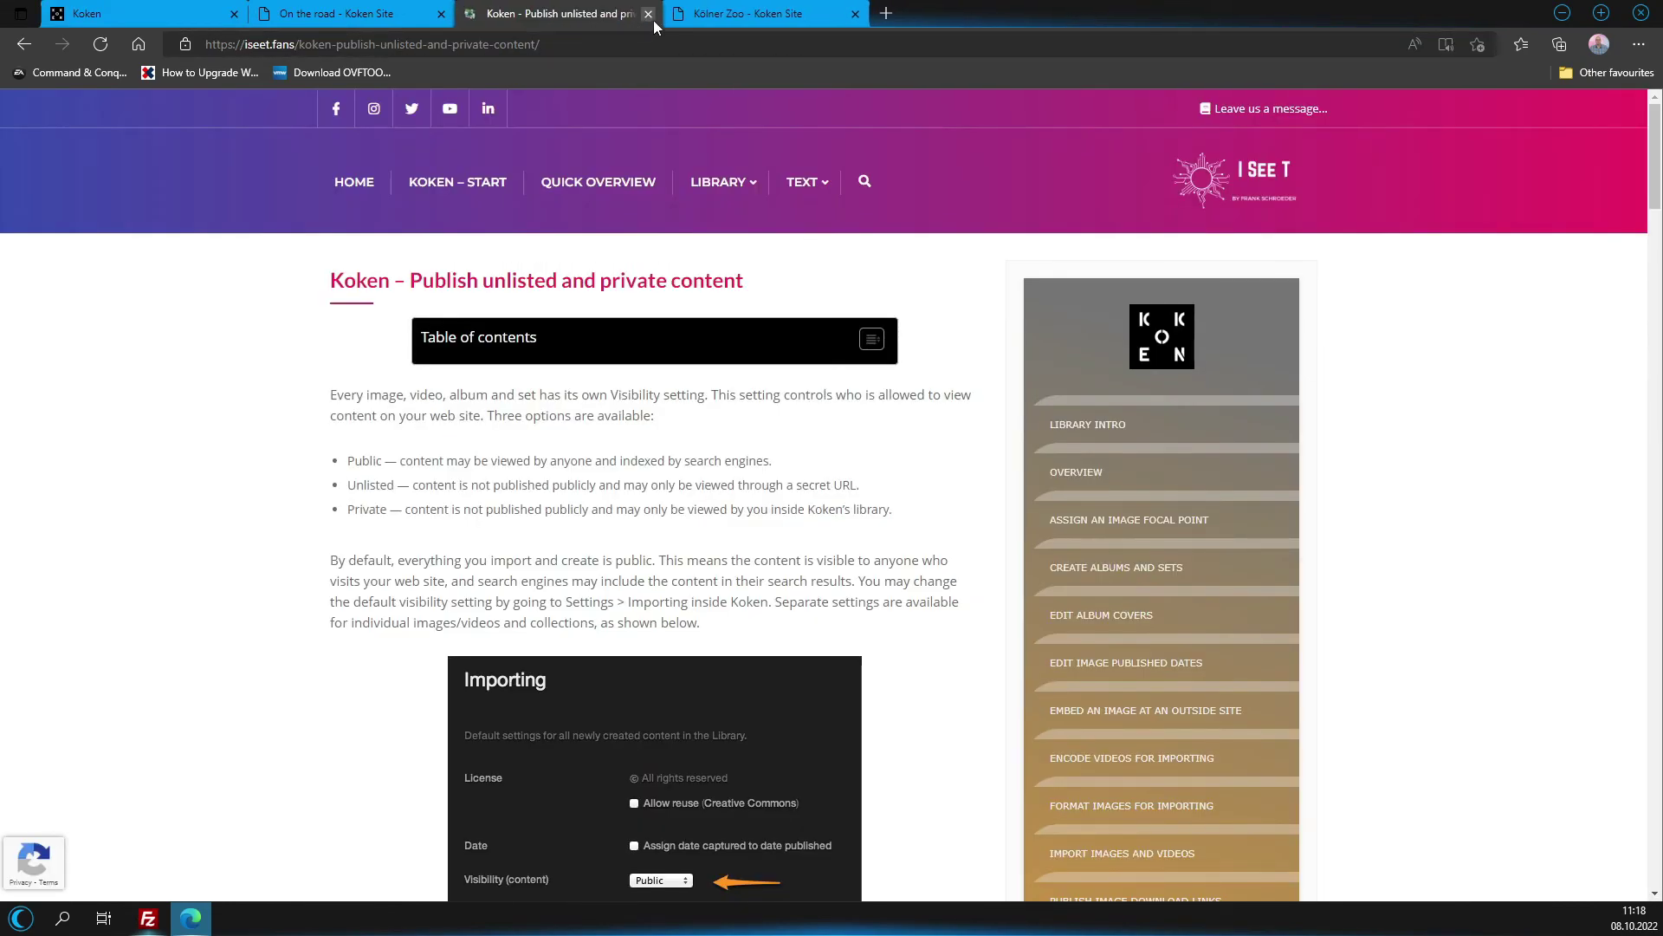
click(750, 14)
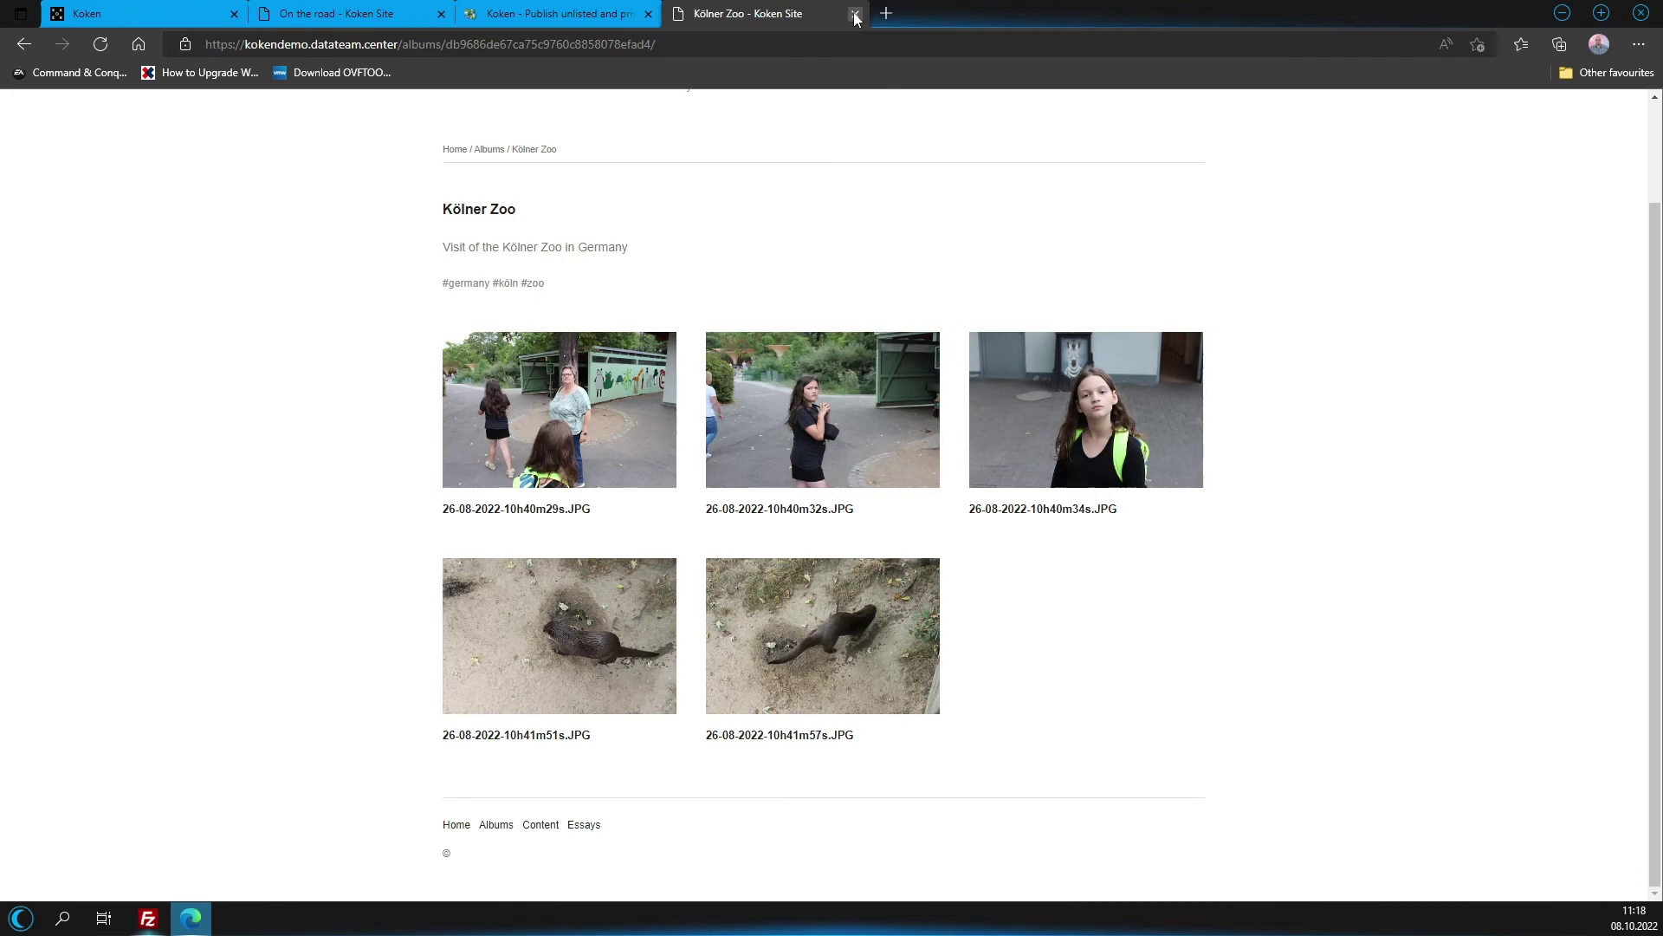
click(855, 14)
Open the guide article on importing images and videos, skim it and expand its table of contents.
scroll(1368, 513, down, 3)
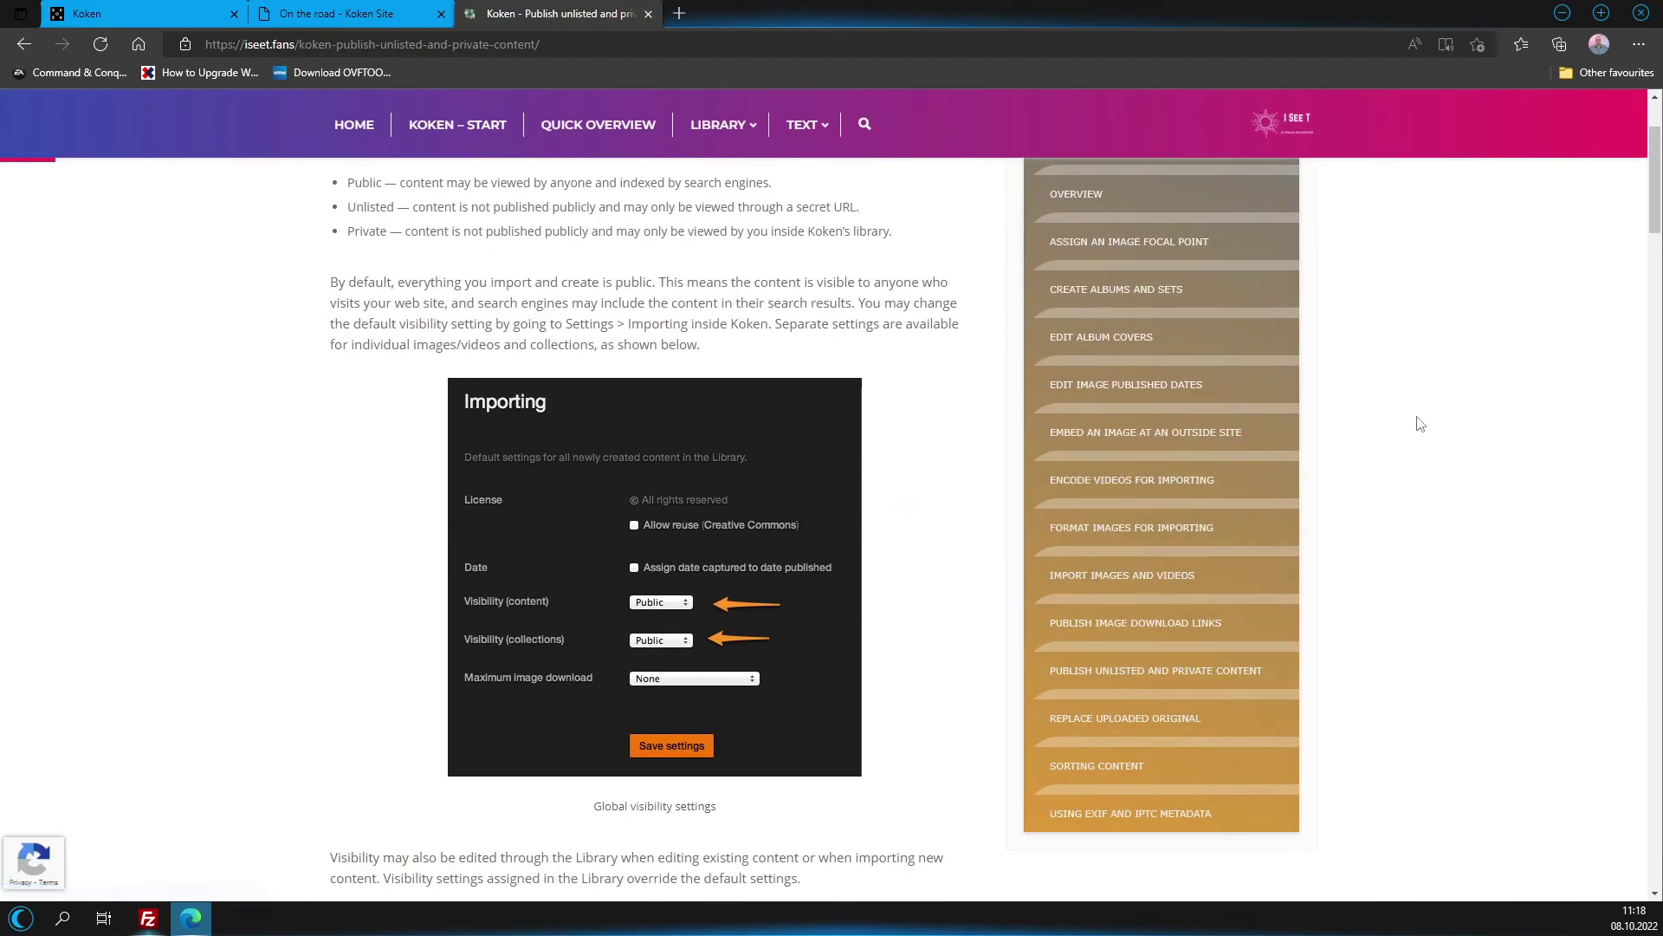
click(1123, 574)
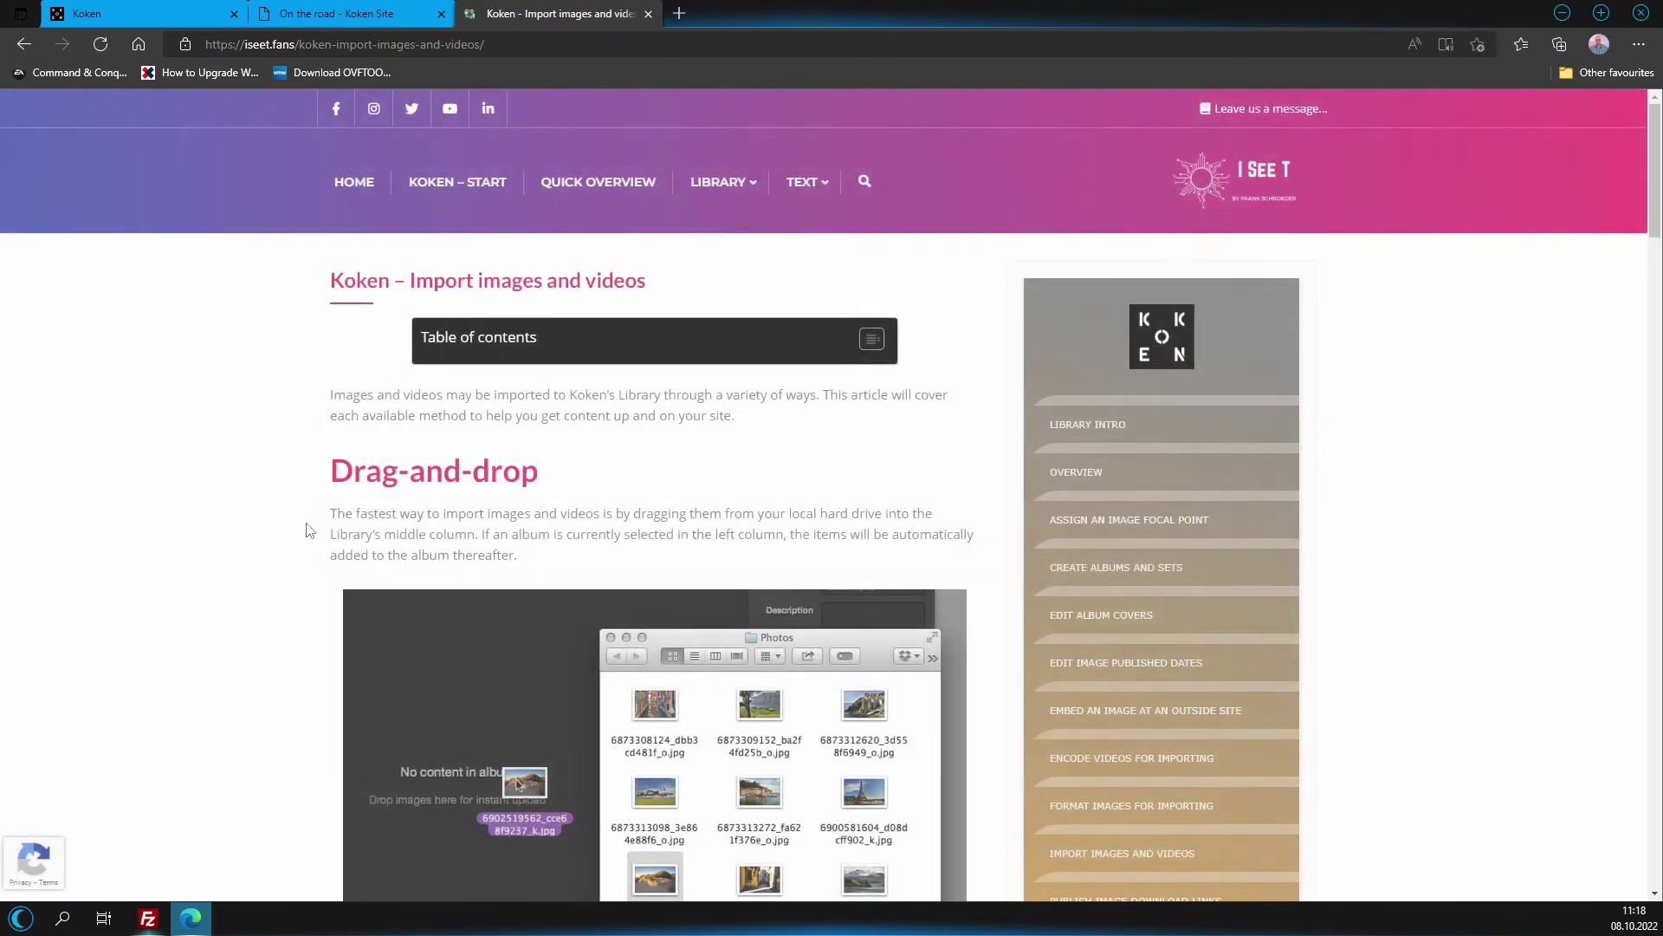
scroll(310, 530, down, 10)
scroll(622, 278, up, 12)
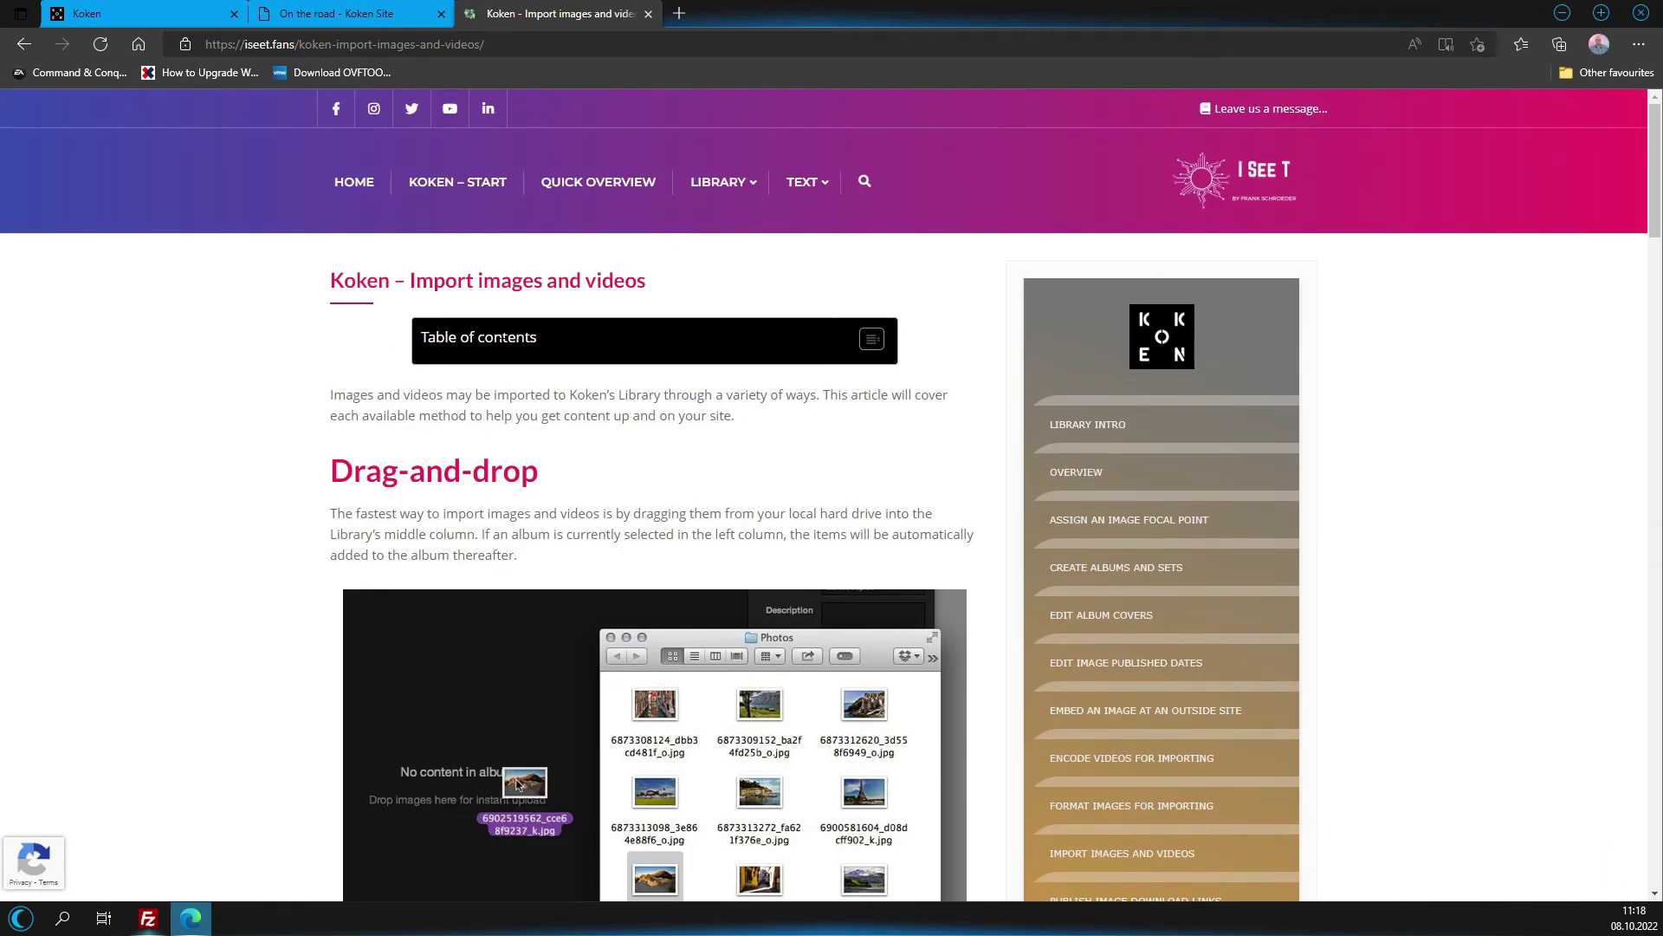
click(872, 340)
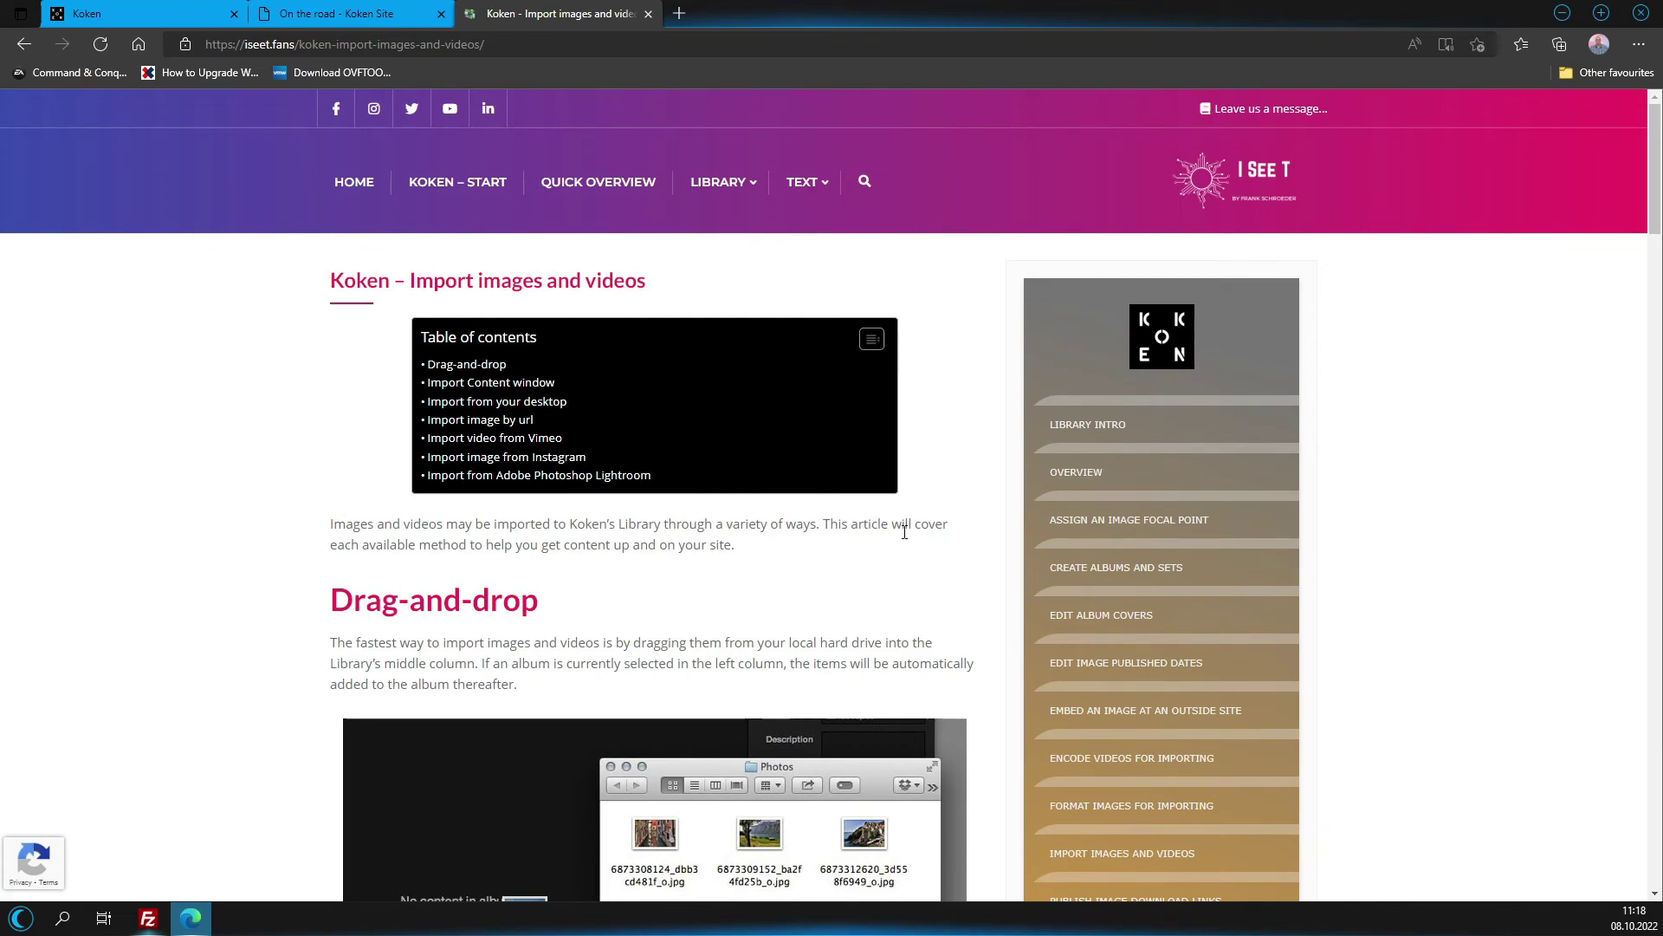
Open the guide article on replacing an uploaded original and read through its instructions.
scroll(1377, 549, down, 3)
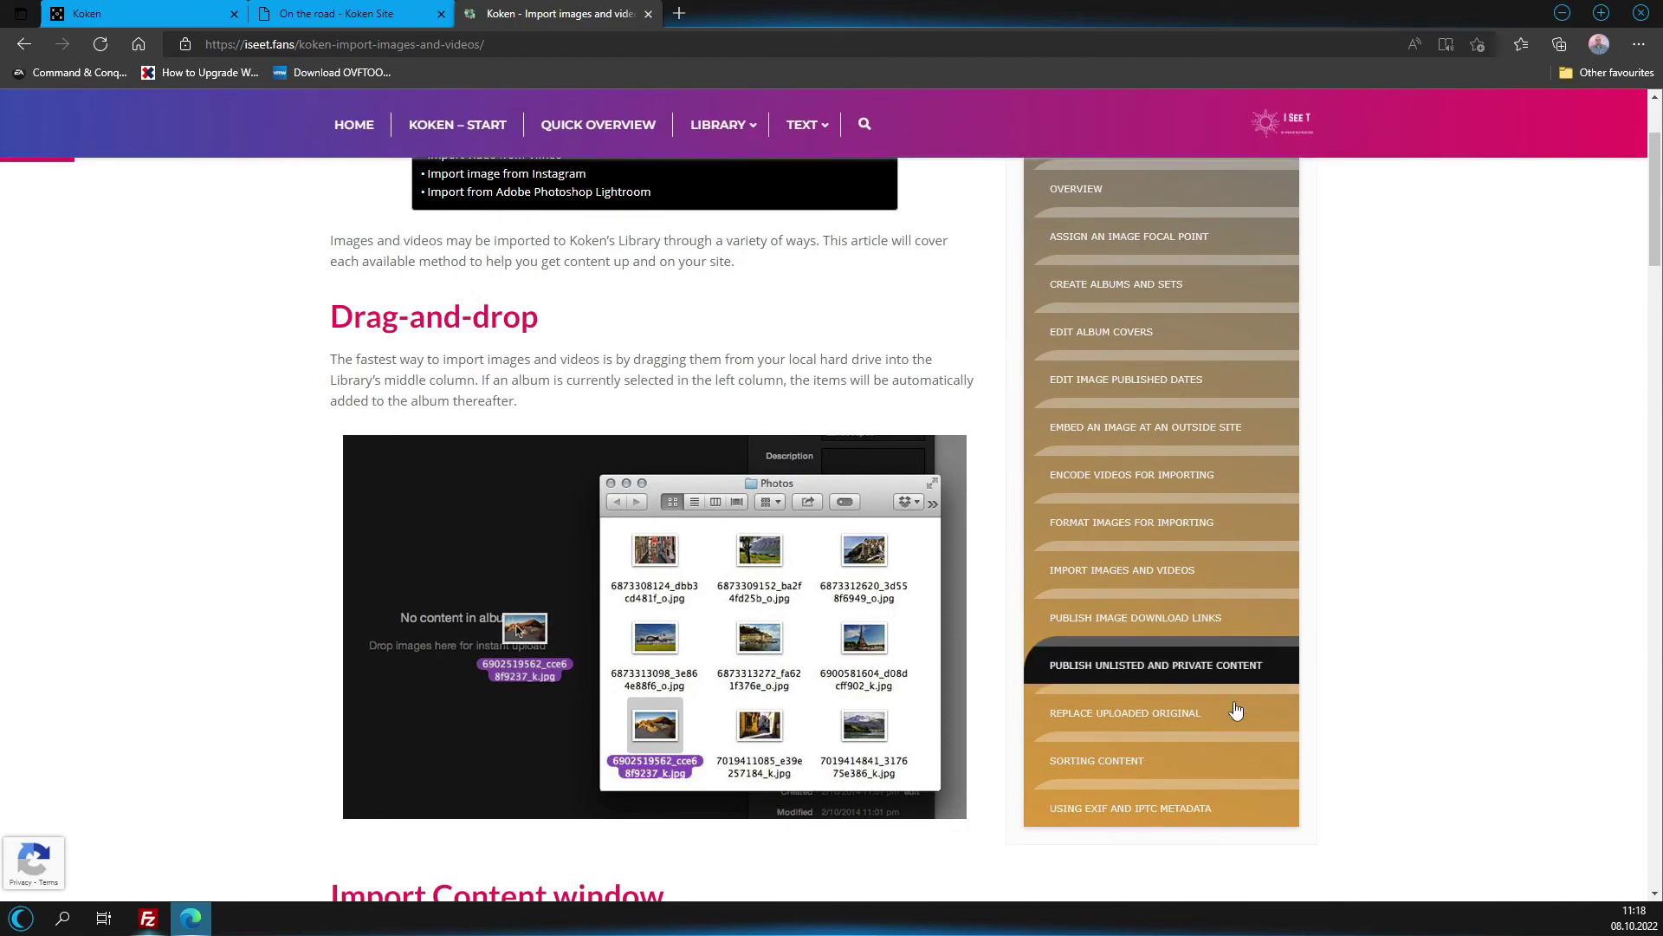
click(1152, 713)
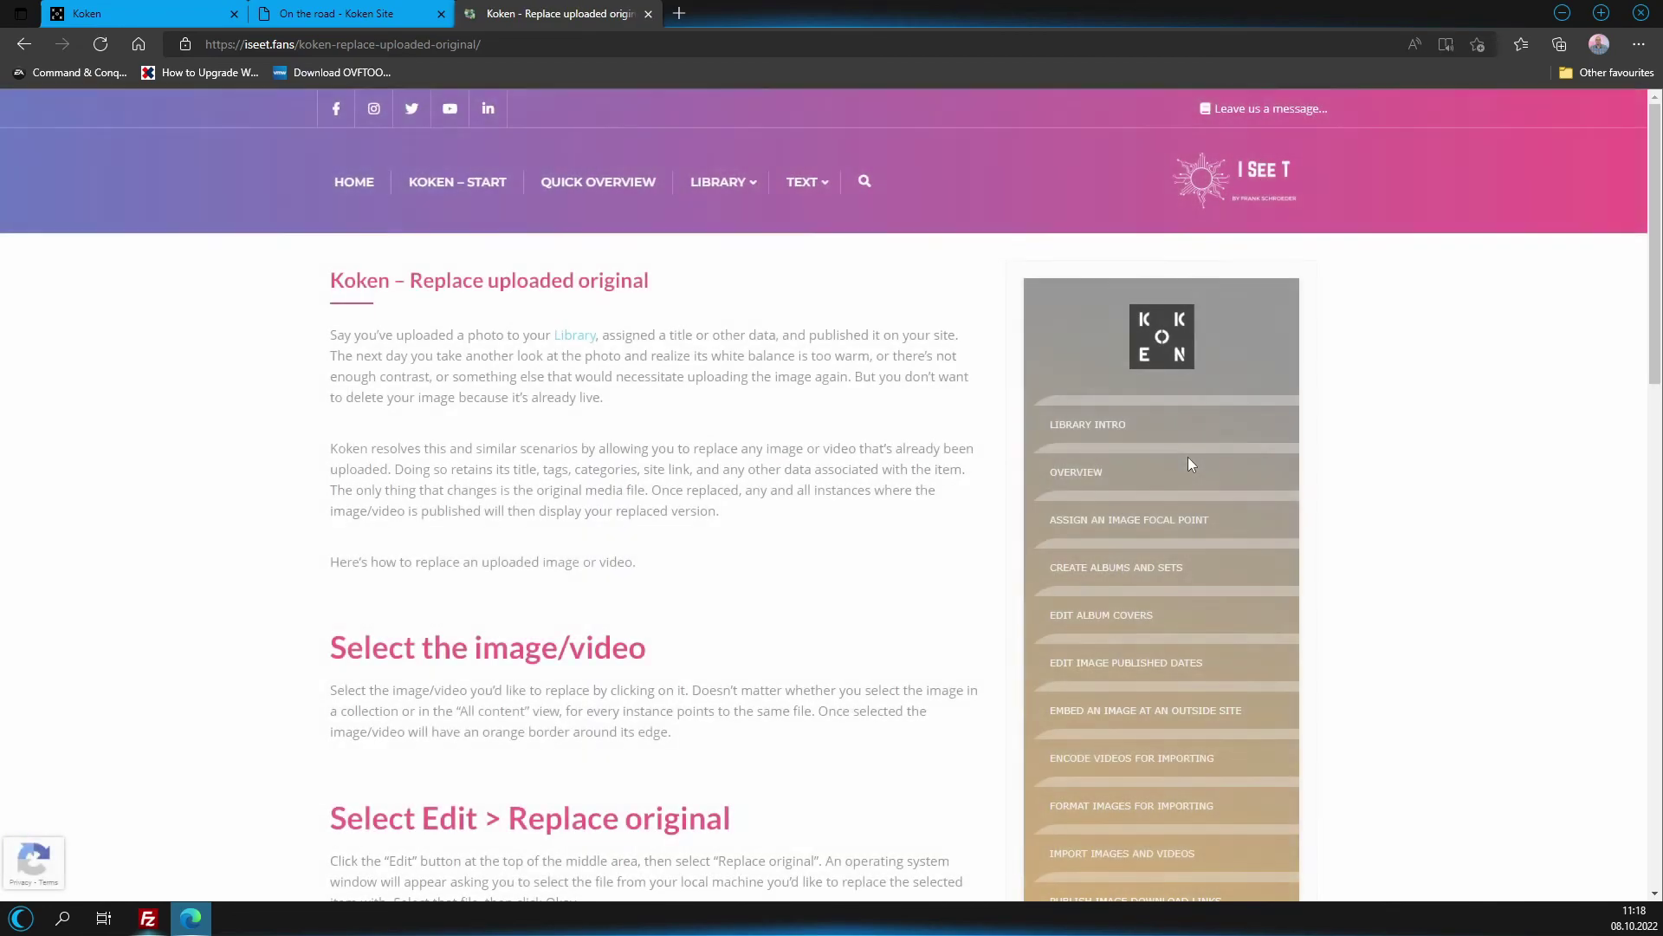
scroll(864, 469, down, 5)
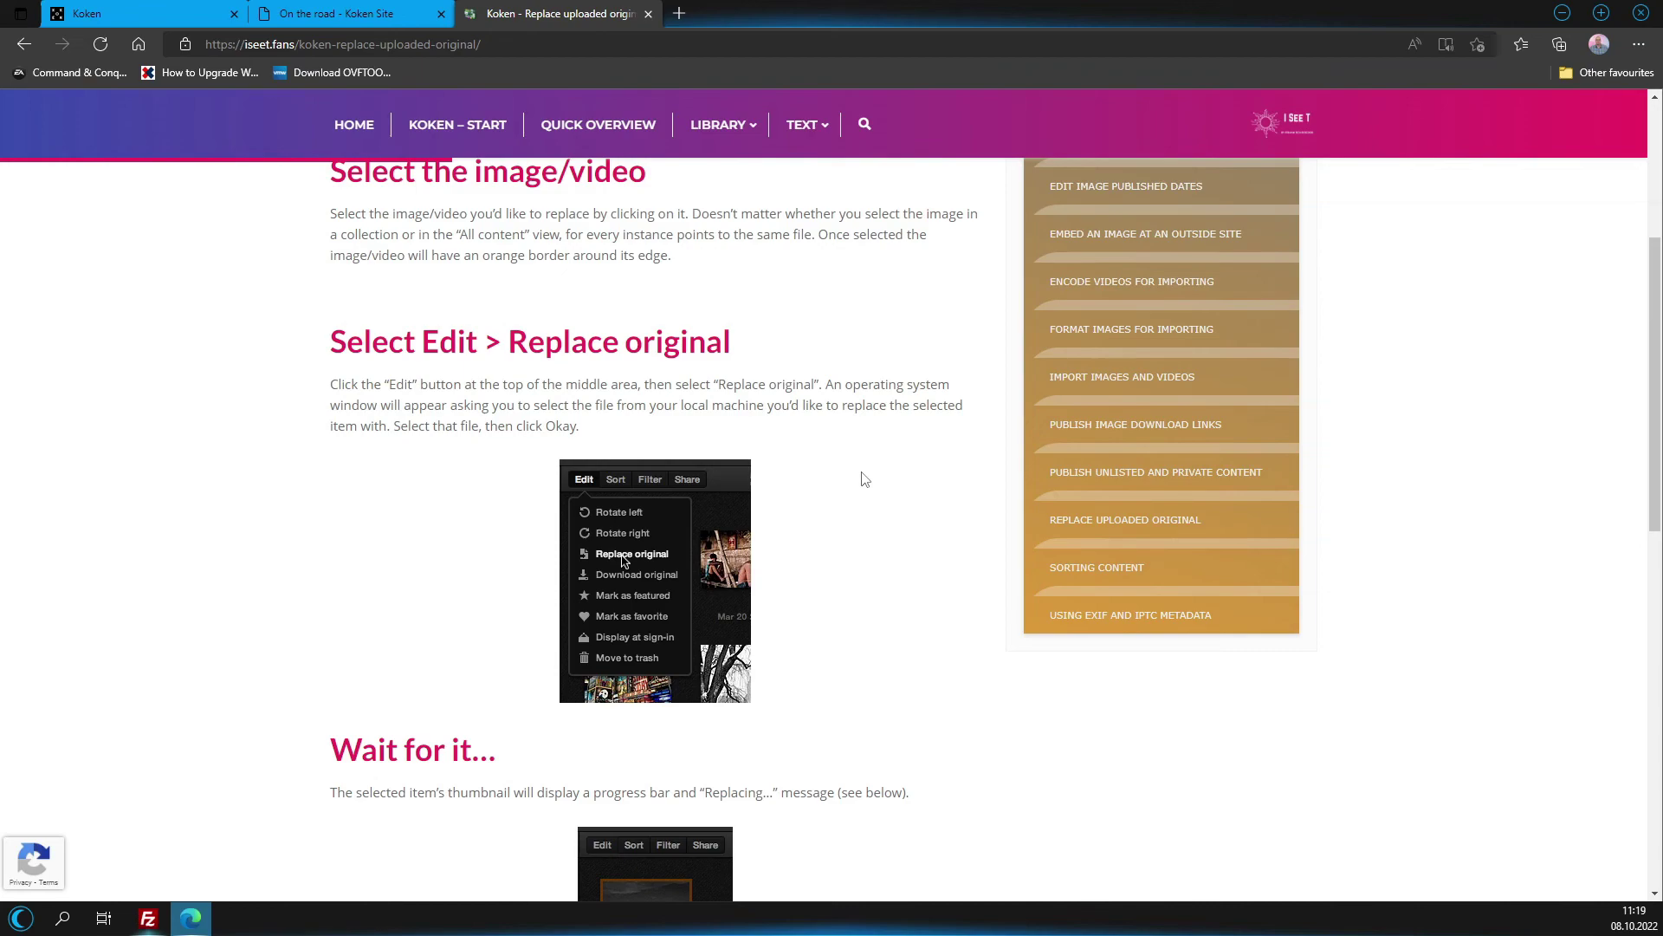
scroll(865, 479, down, 5)
scroll(865, 479, up, 3)
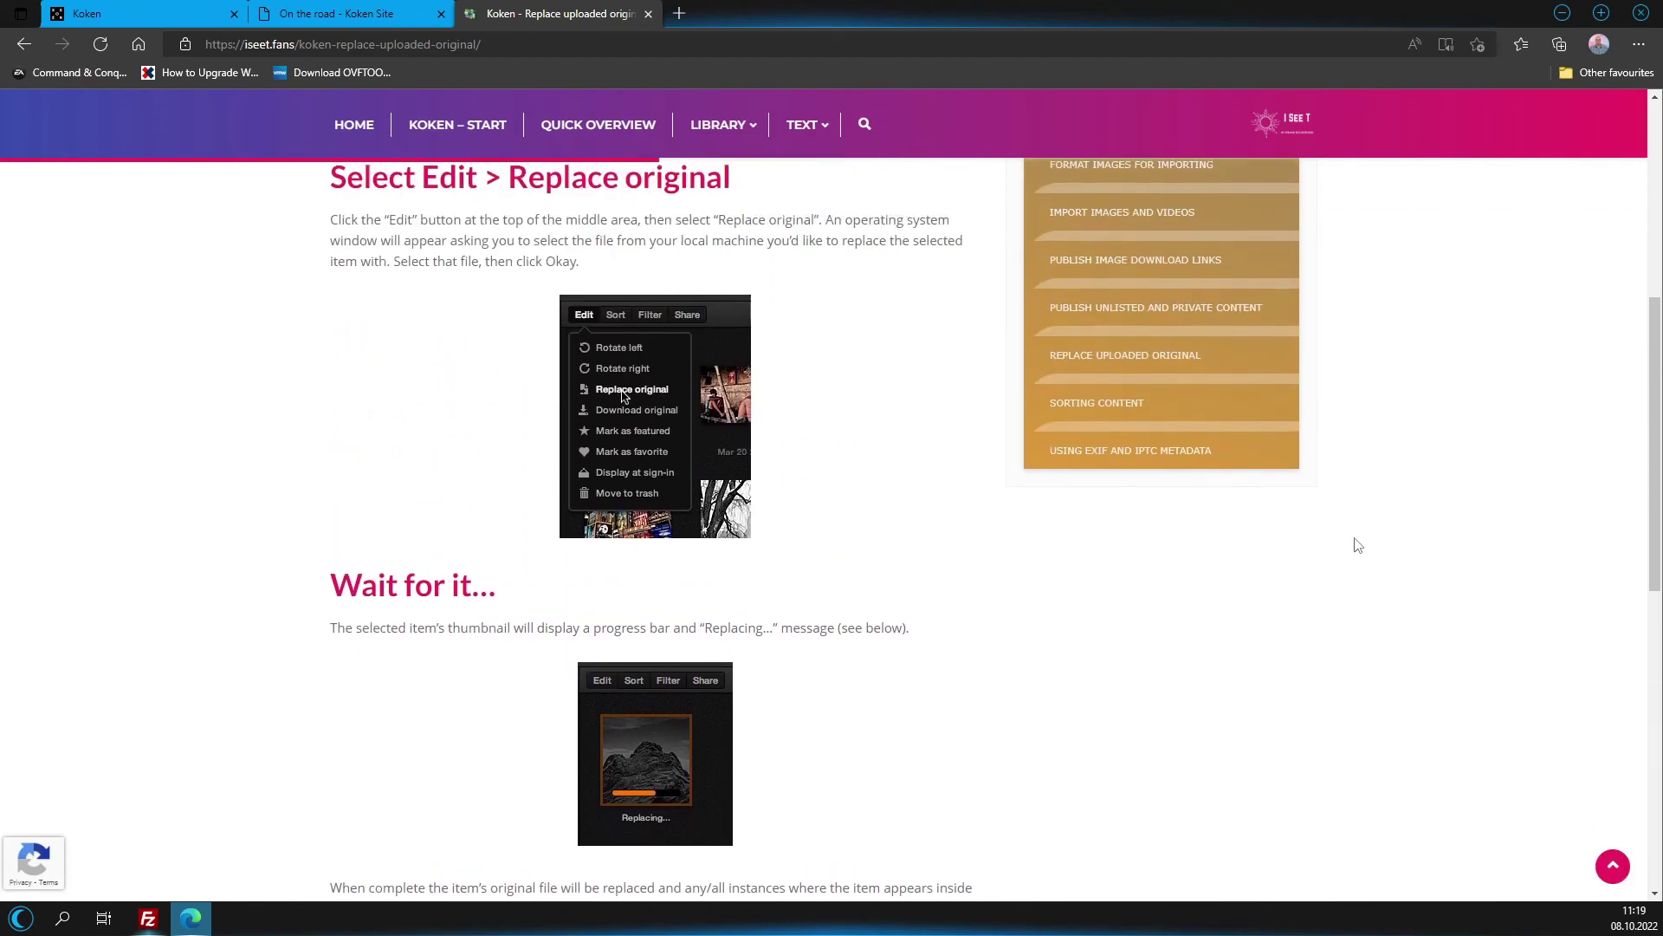
Open the guide article on using EXIF and IPTC metadata and examine its import properties and Lightroom tips.
scroll(1404, 576, up, 1)
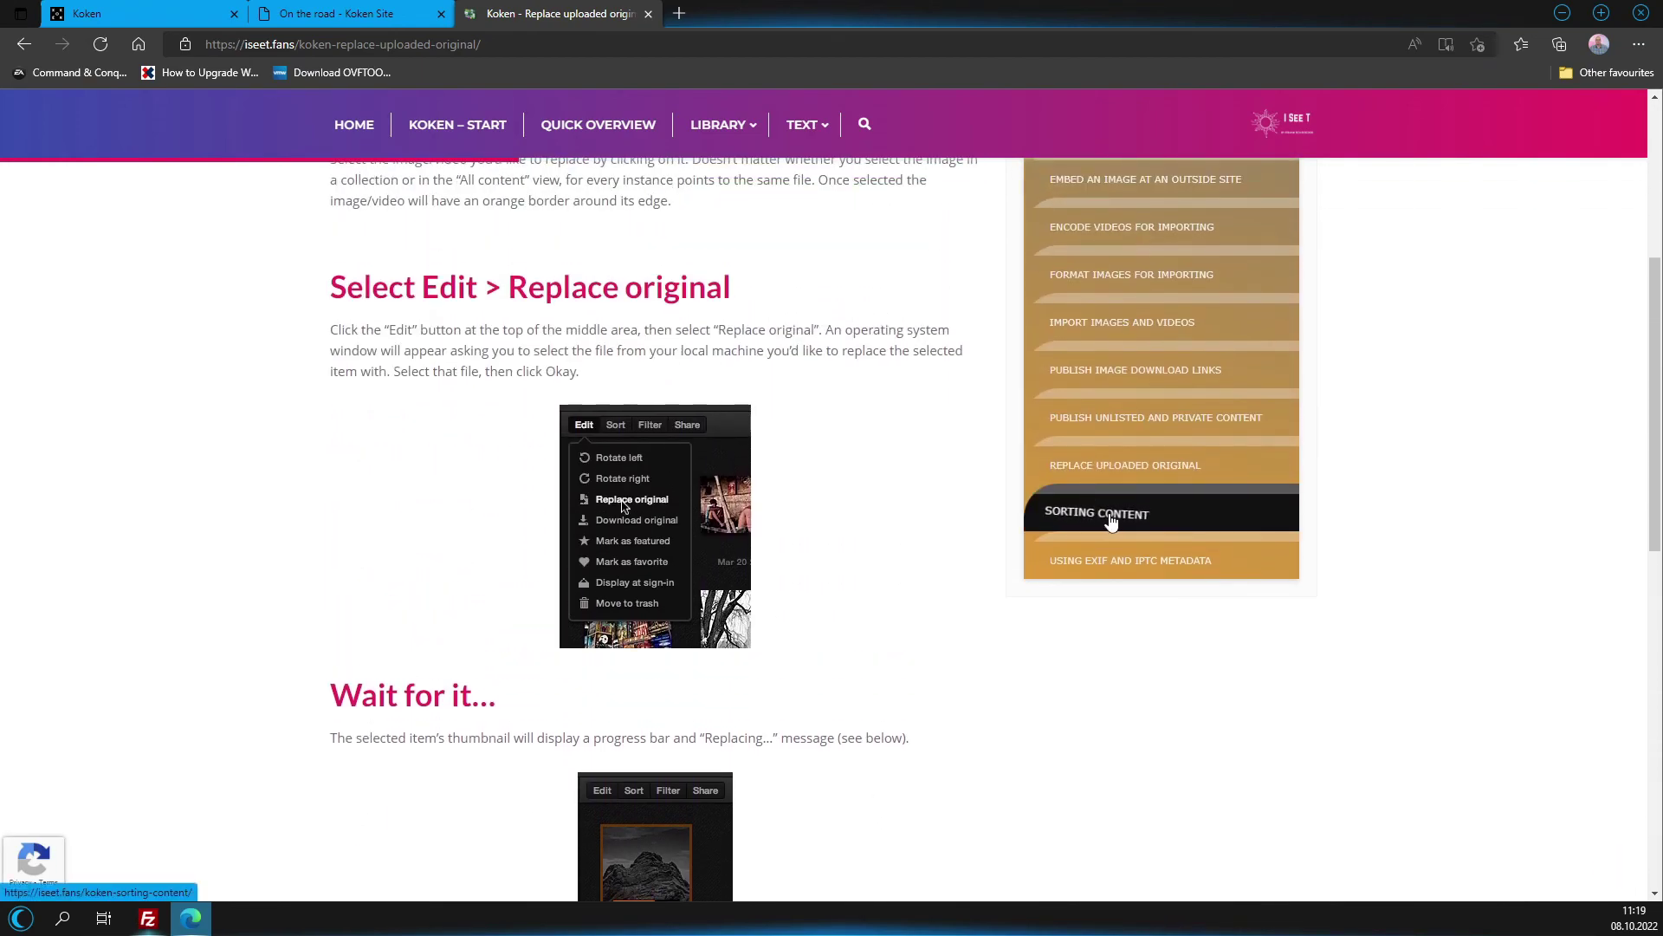
click(1148, 574)
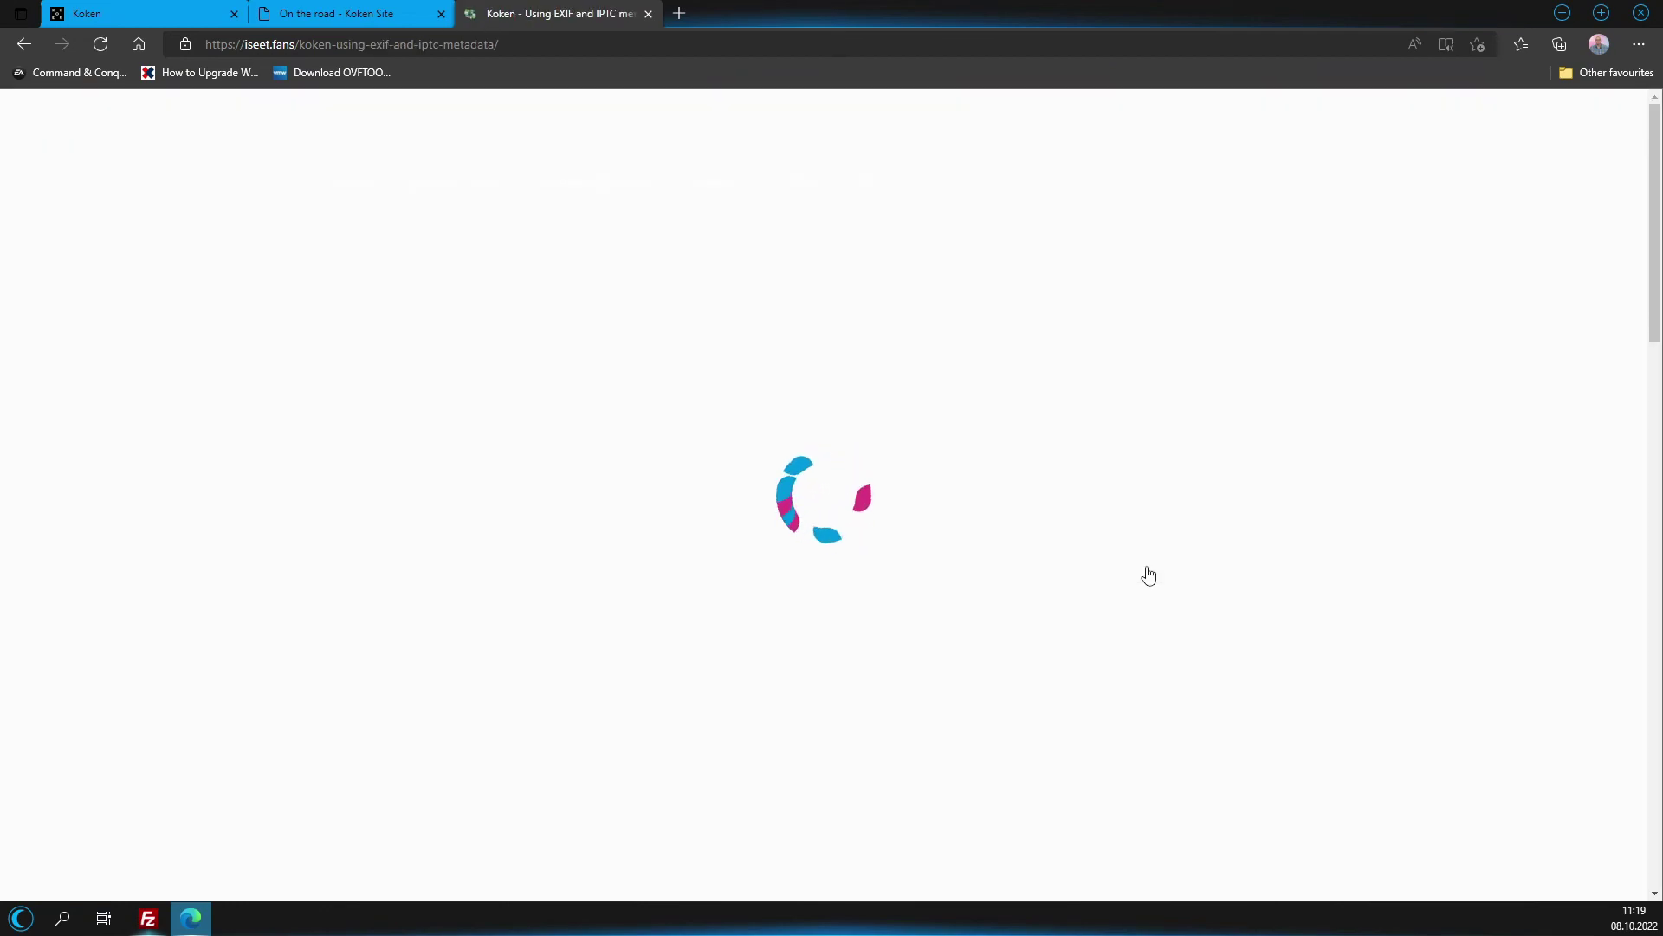
scroll(762, 483, down, 3)
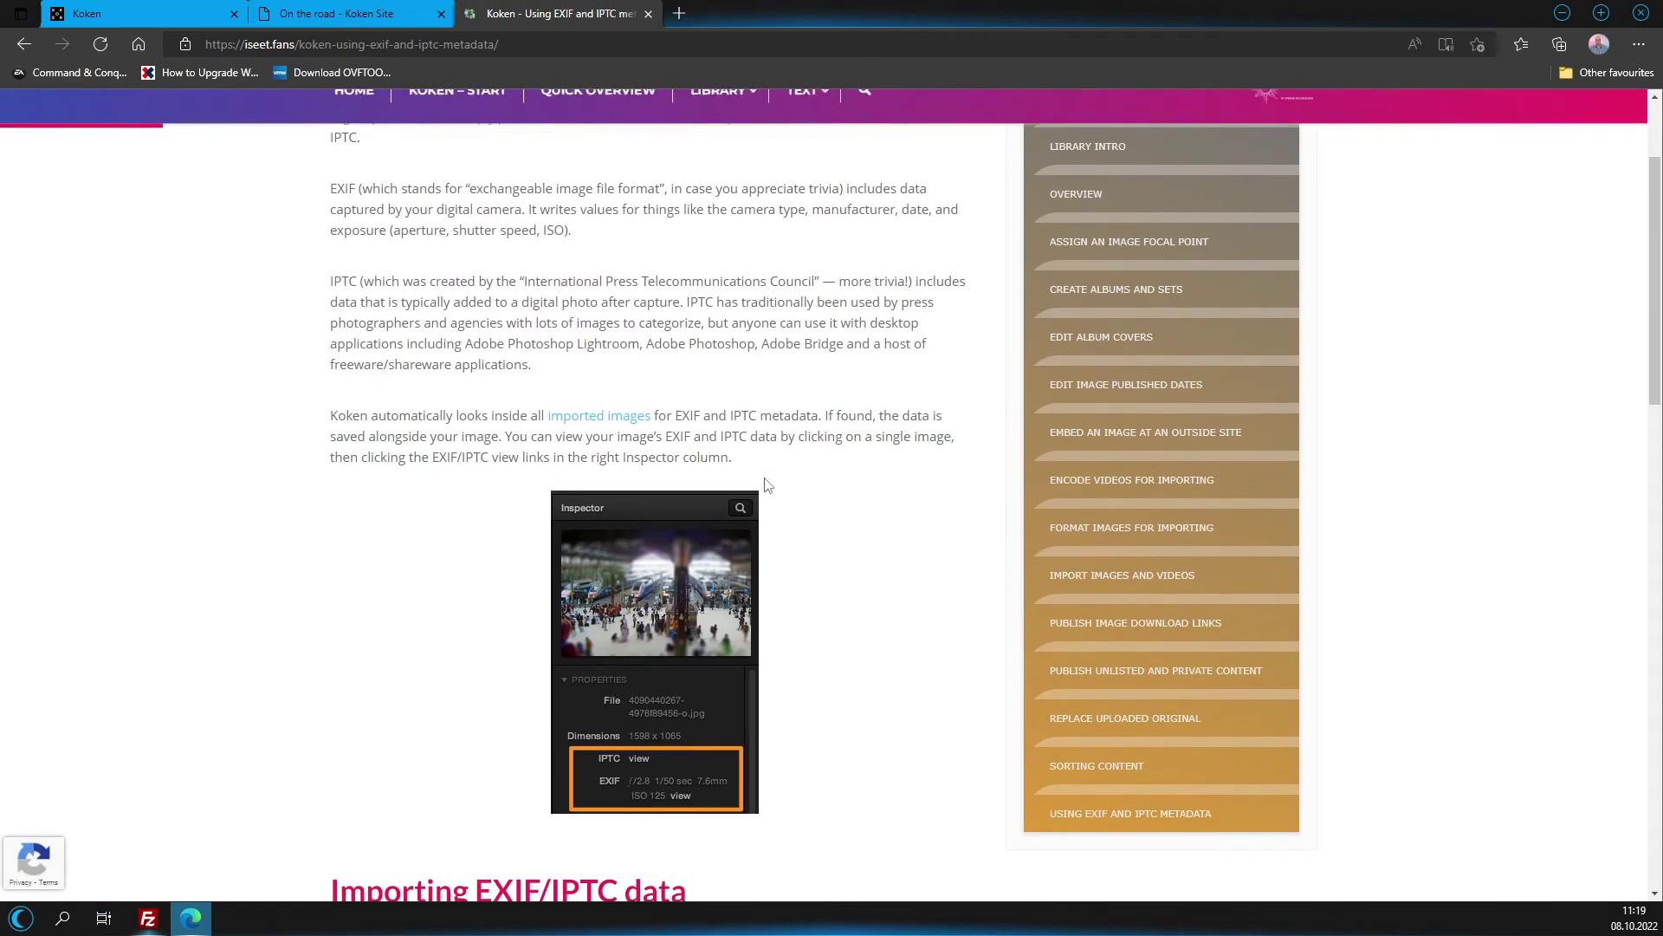
scroll(763, 486, down, 5)
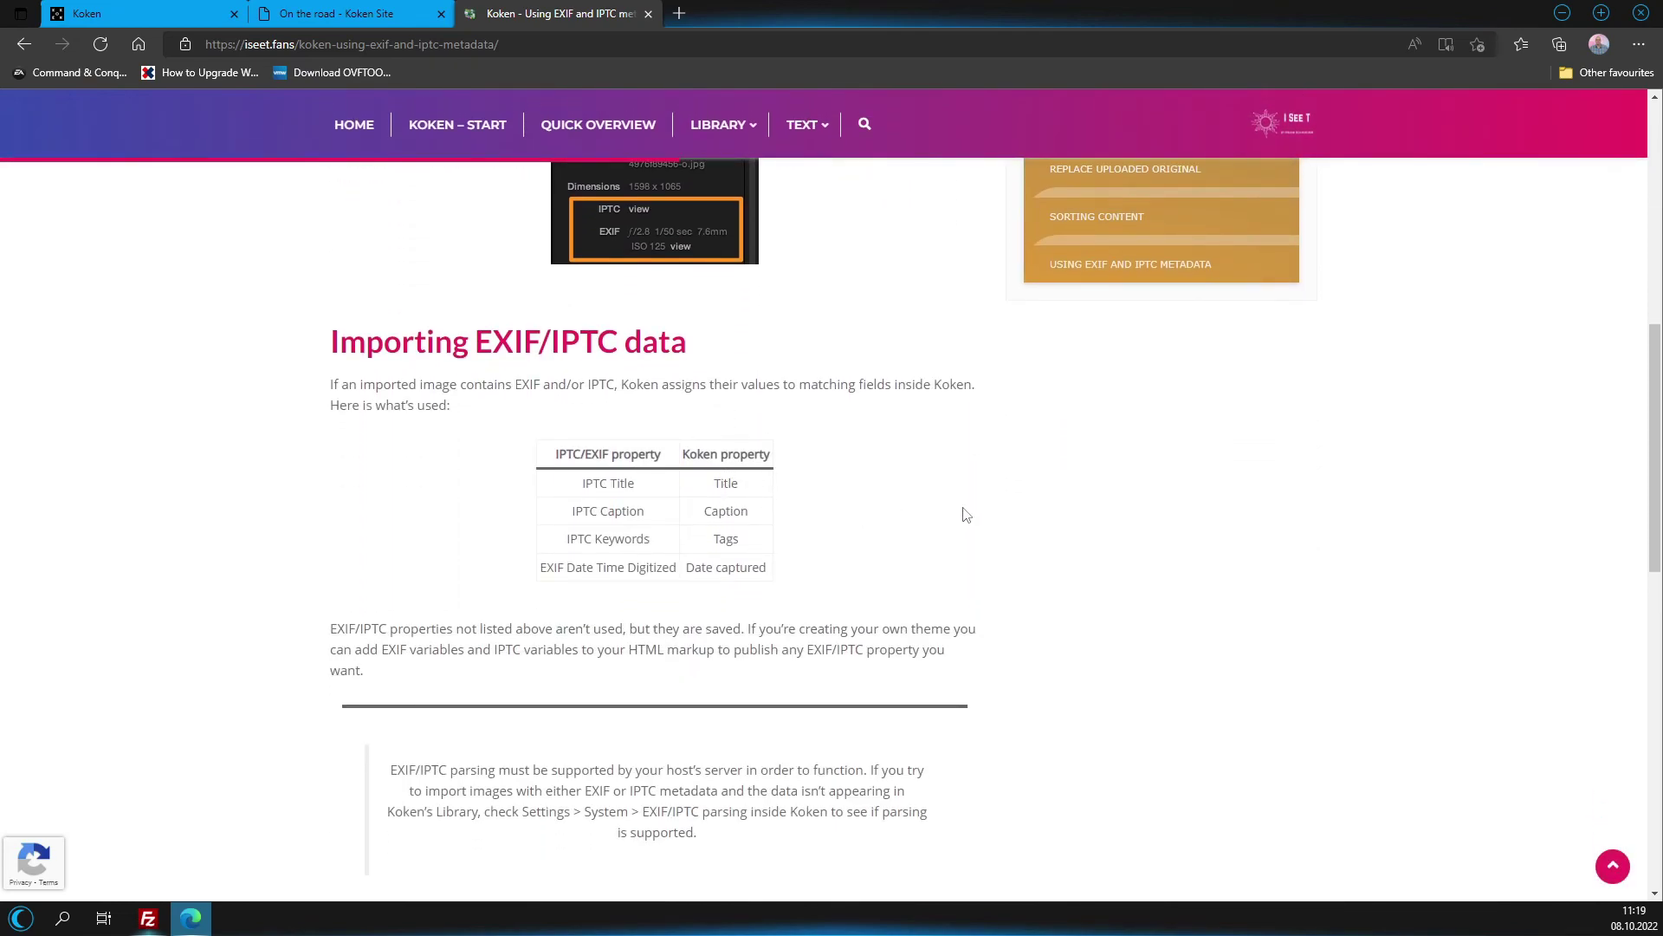
scroll(847, 504, down, 4)
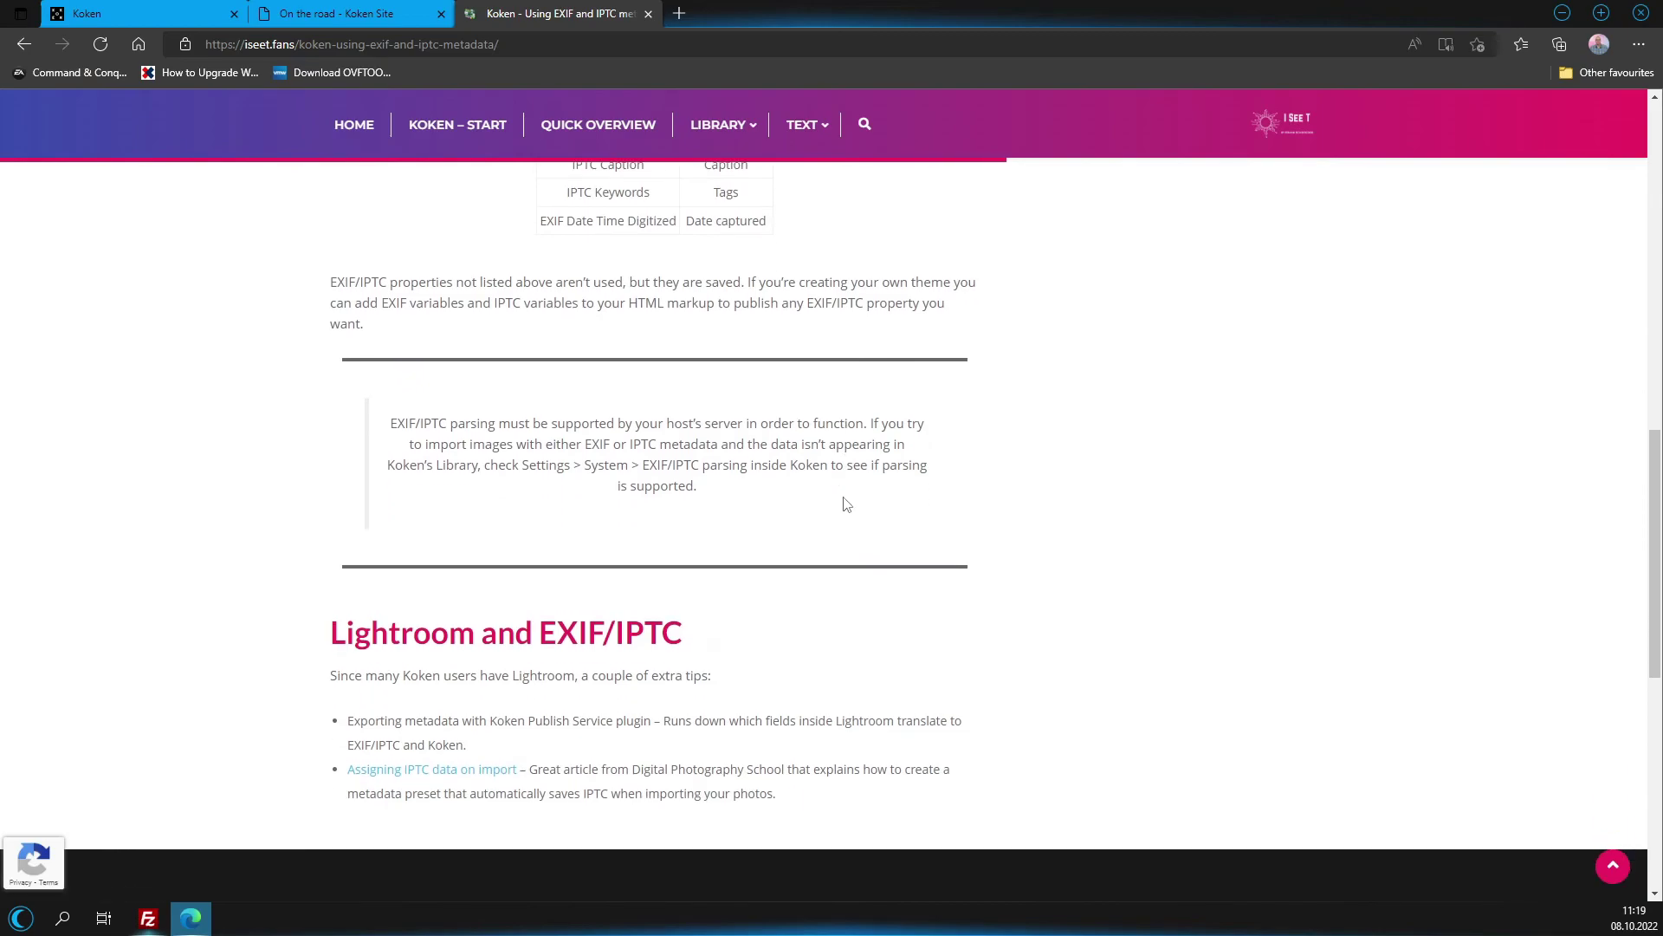
scroll(750, 546, down, 3)
scroll(728, 595, up, 20)
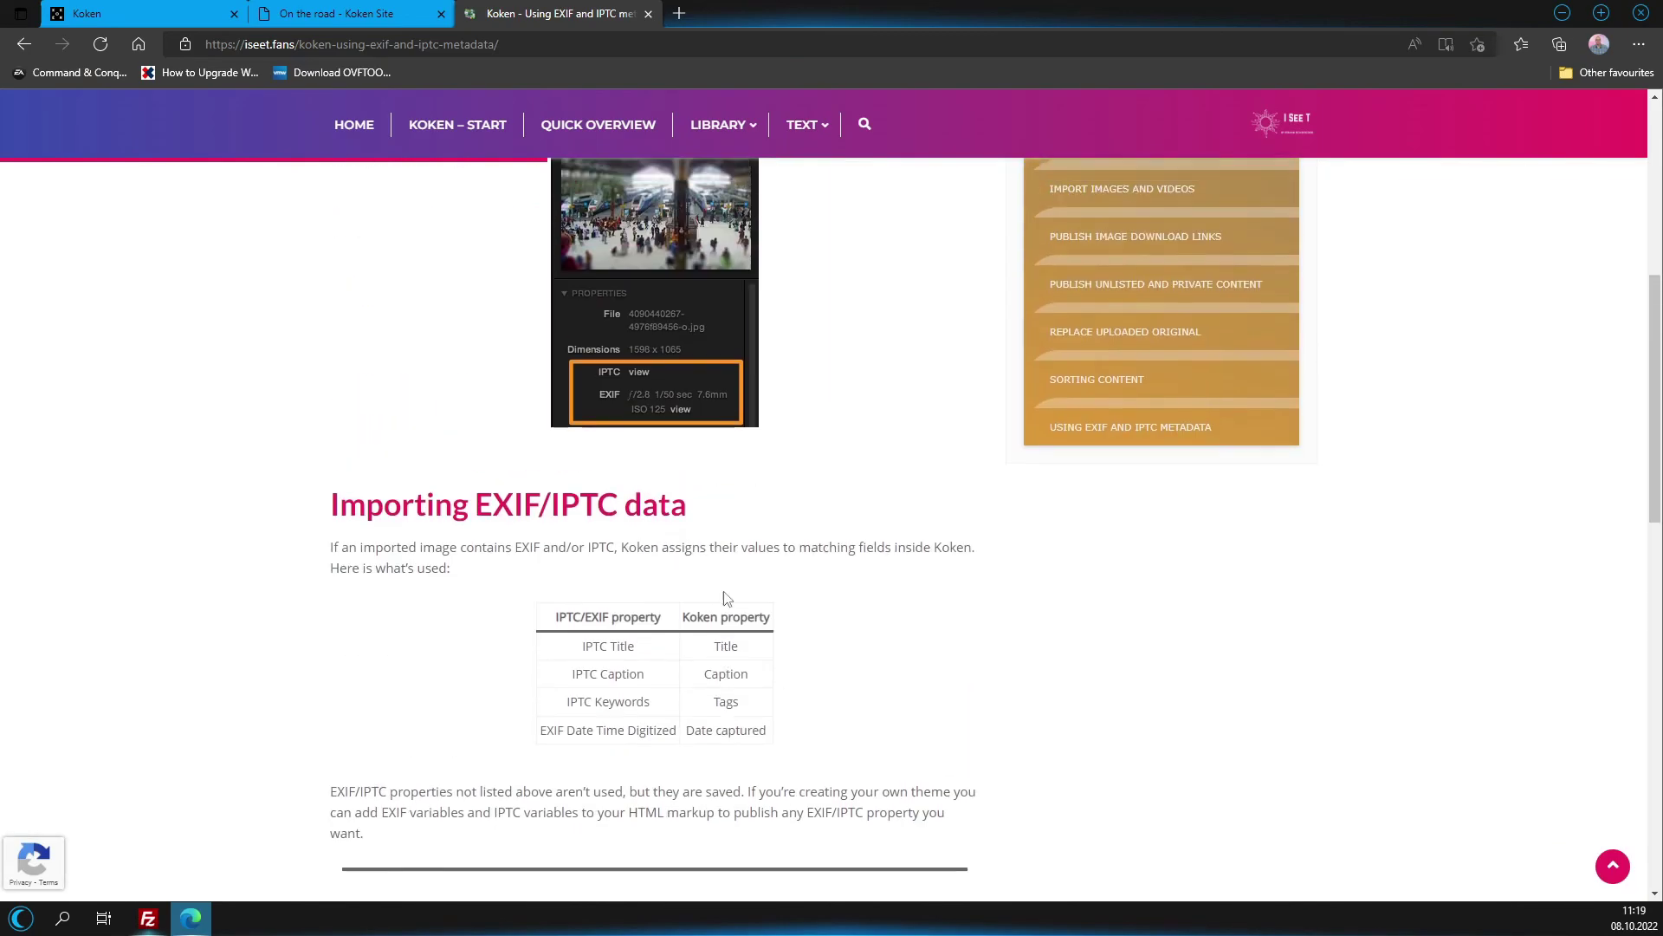
scroll(836, 618, down, 4)
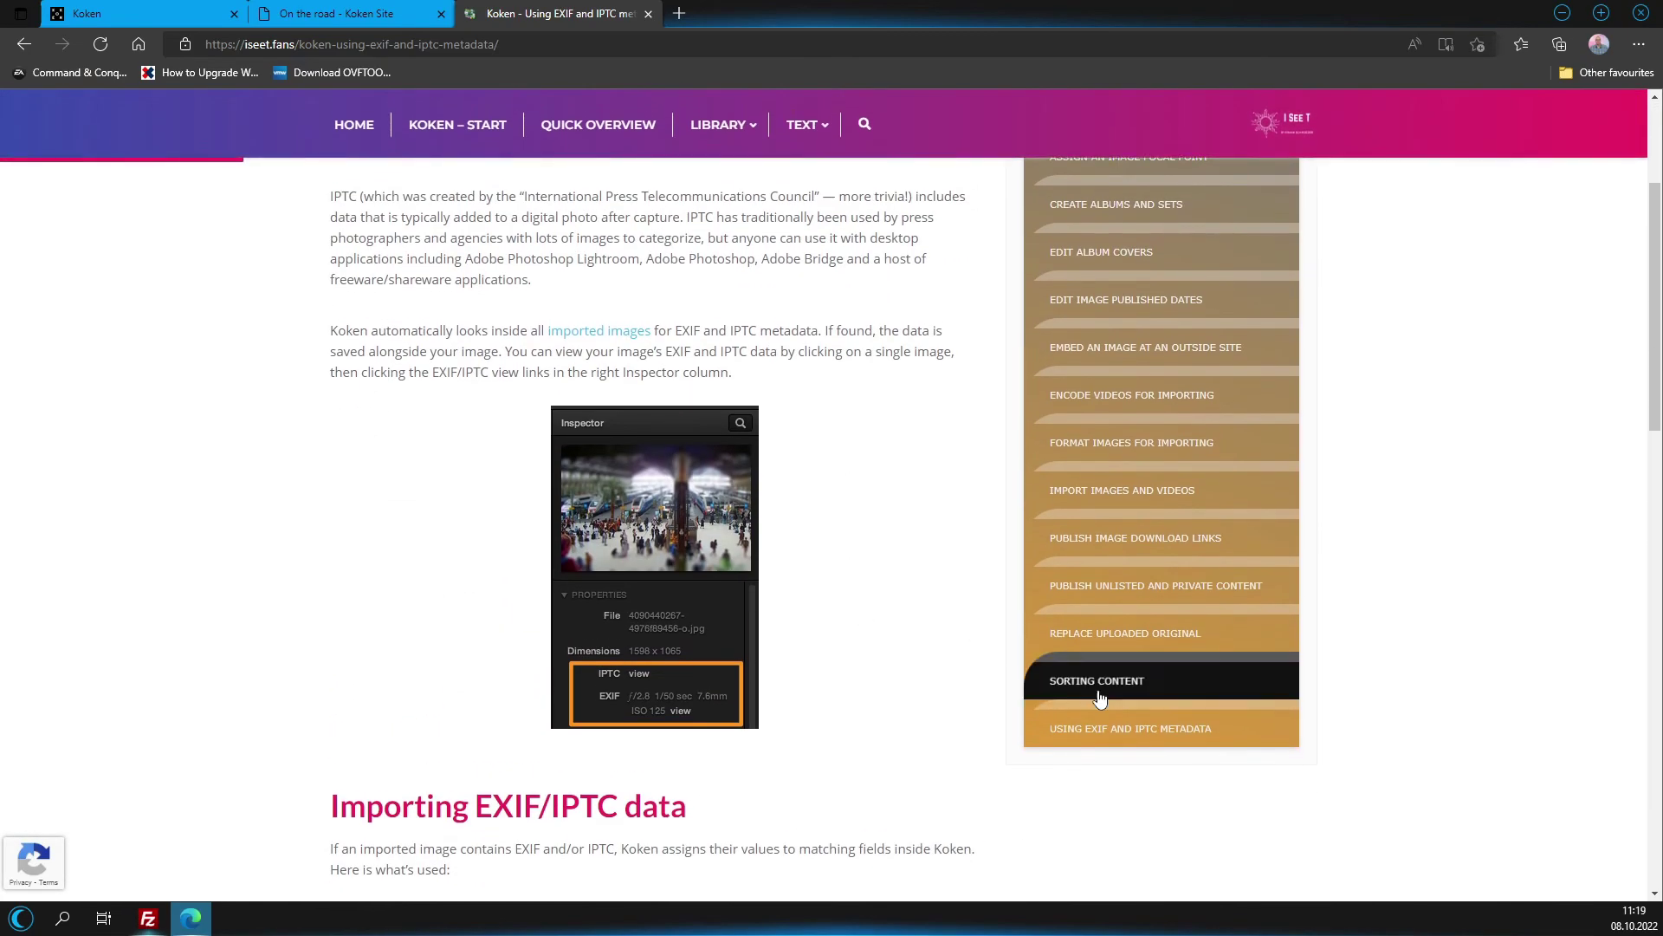
scroll(1171, 528, up, 1)
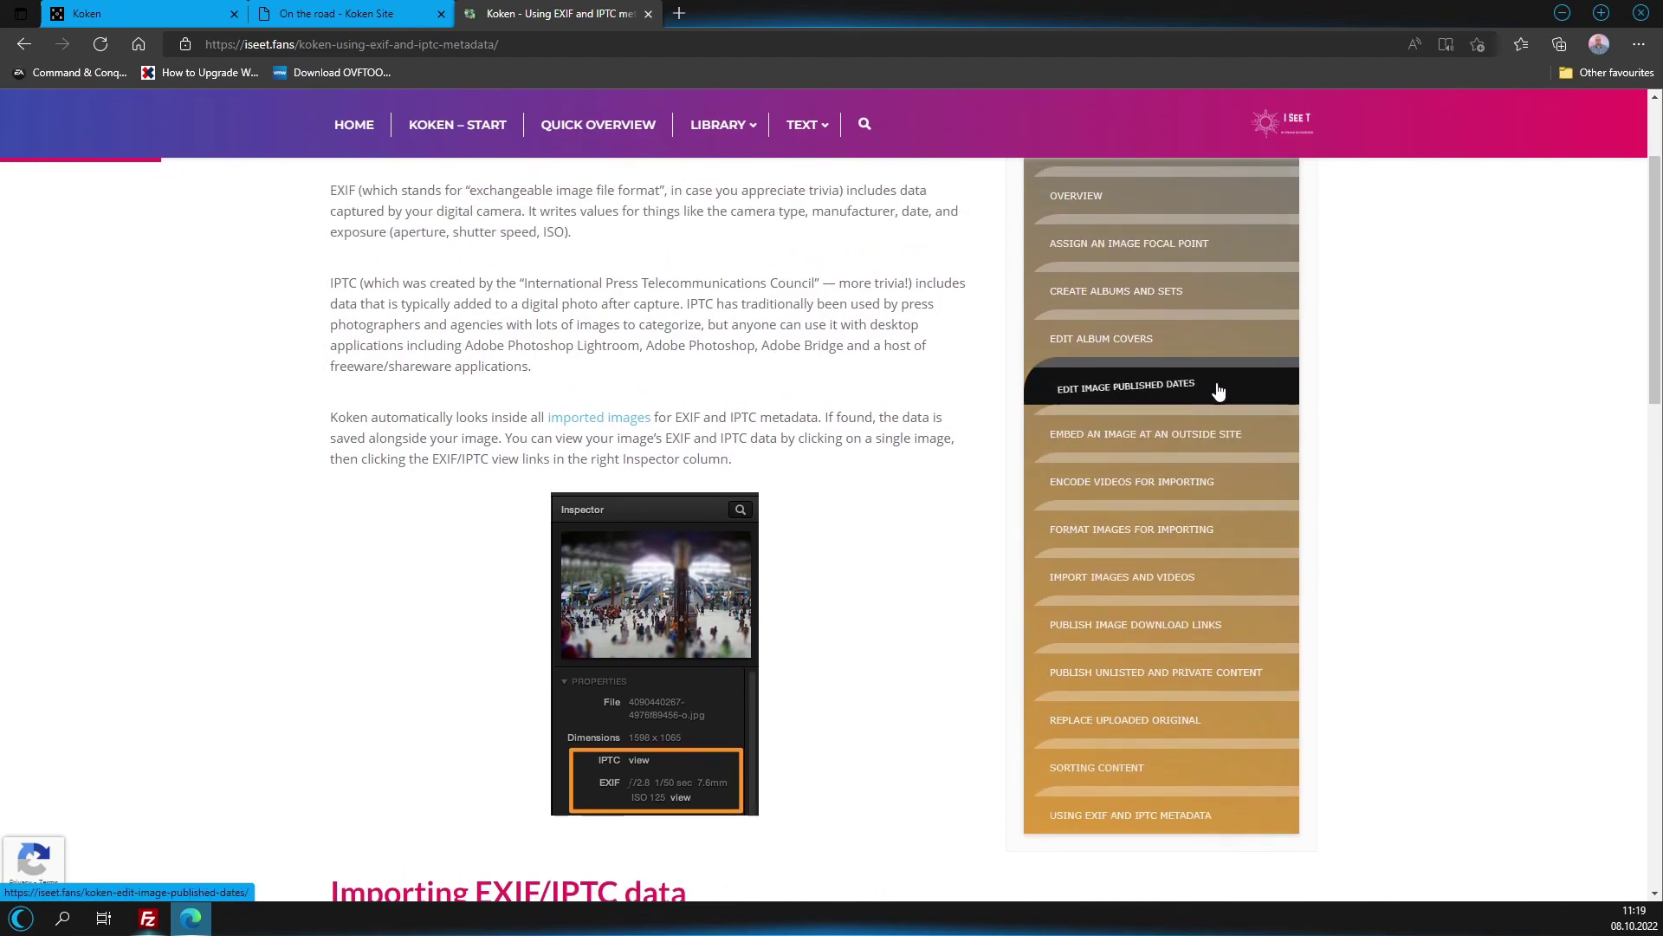
scroll(1196, 485, up, 3)
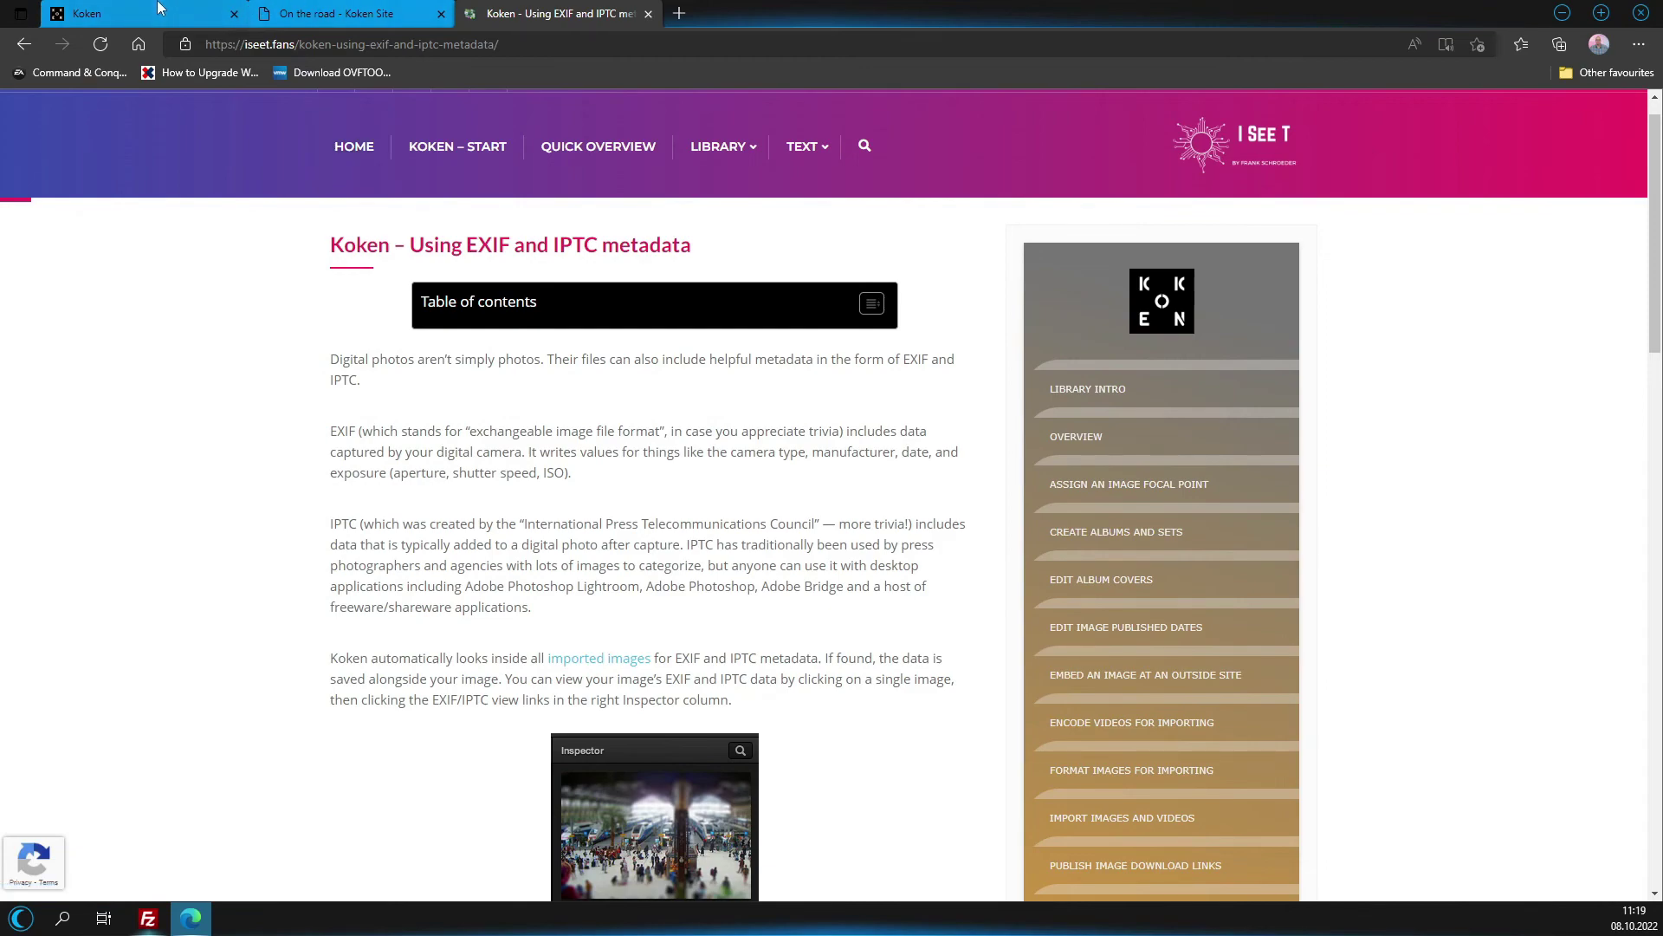
Check the published date entry of the Kölner Zoo album in the Koken library, and return to the guide.
key(ctrl+1)
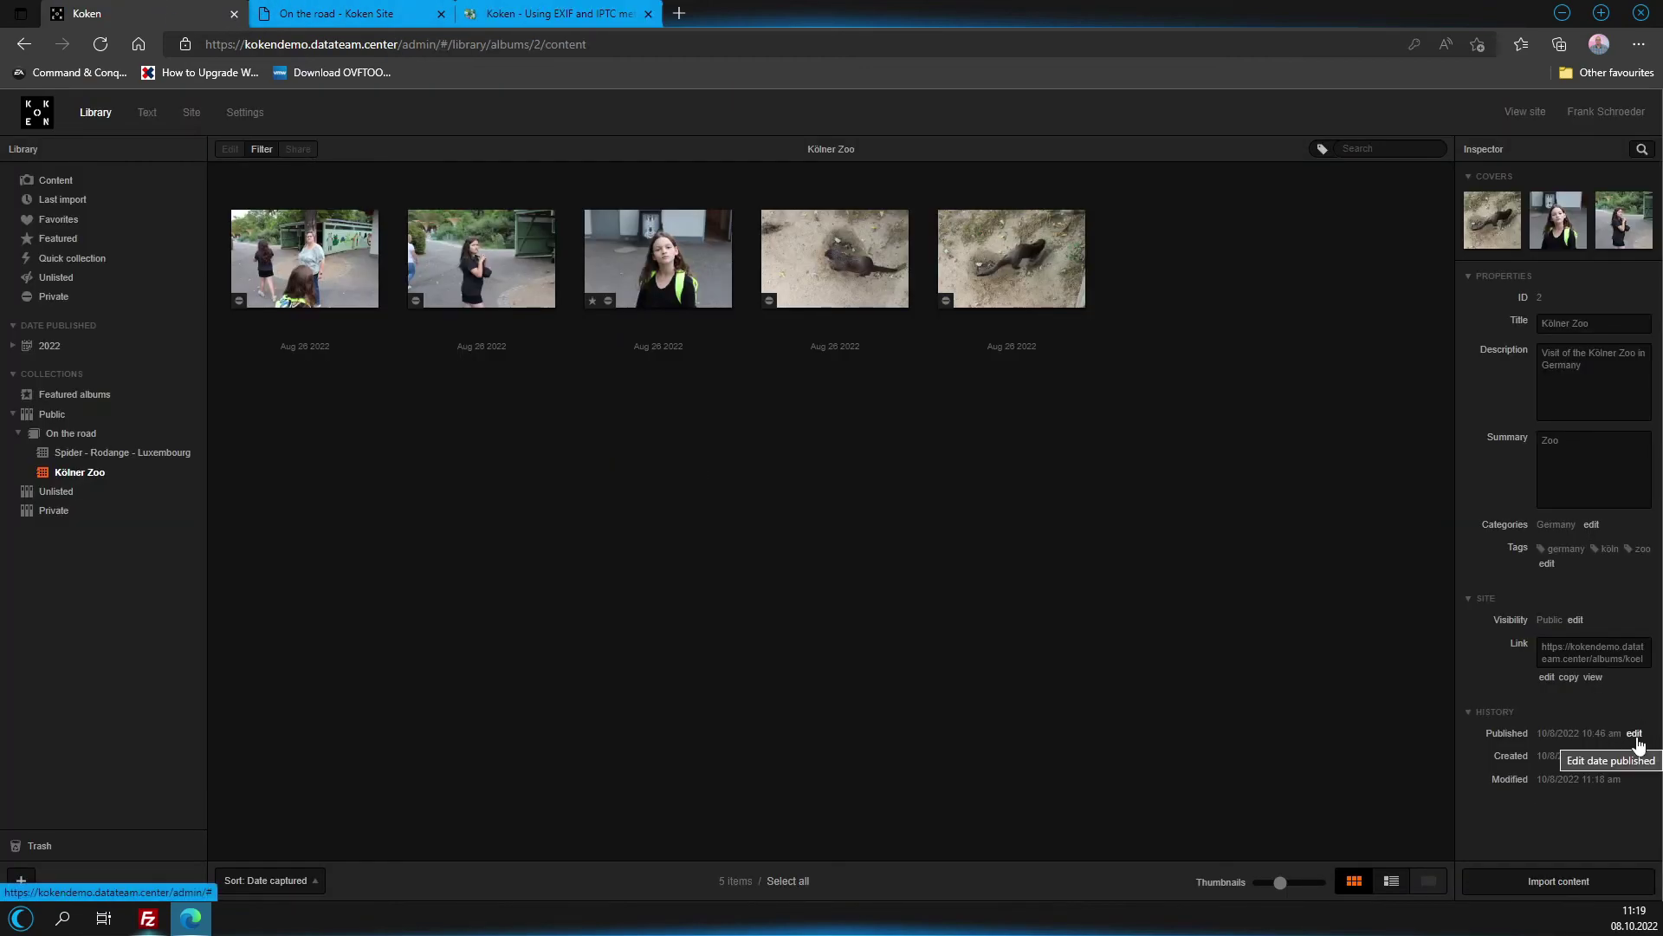
click(599, 9)
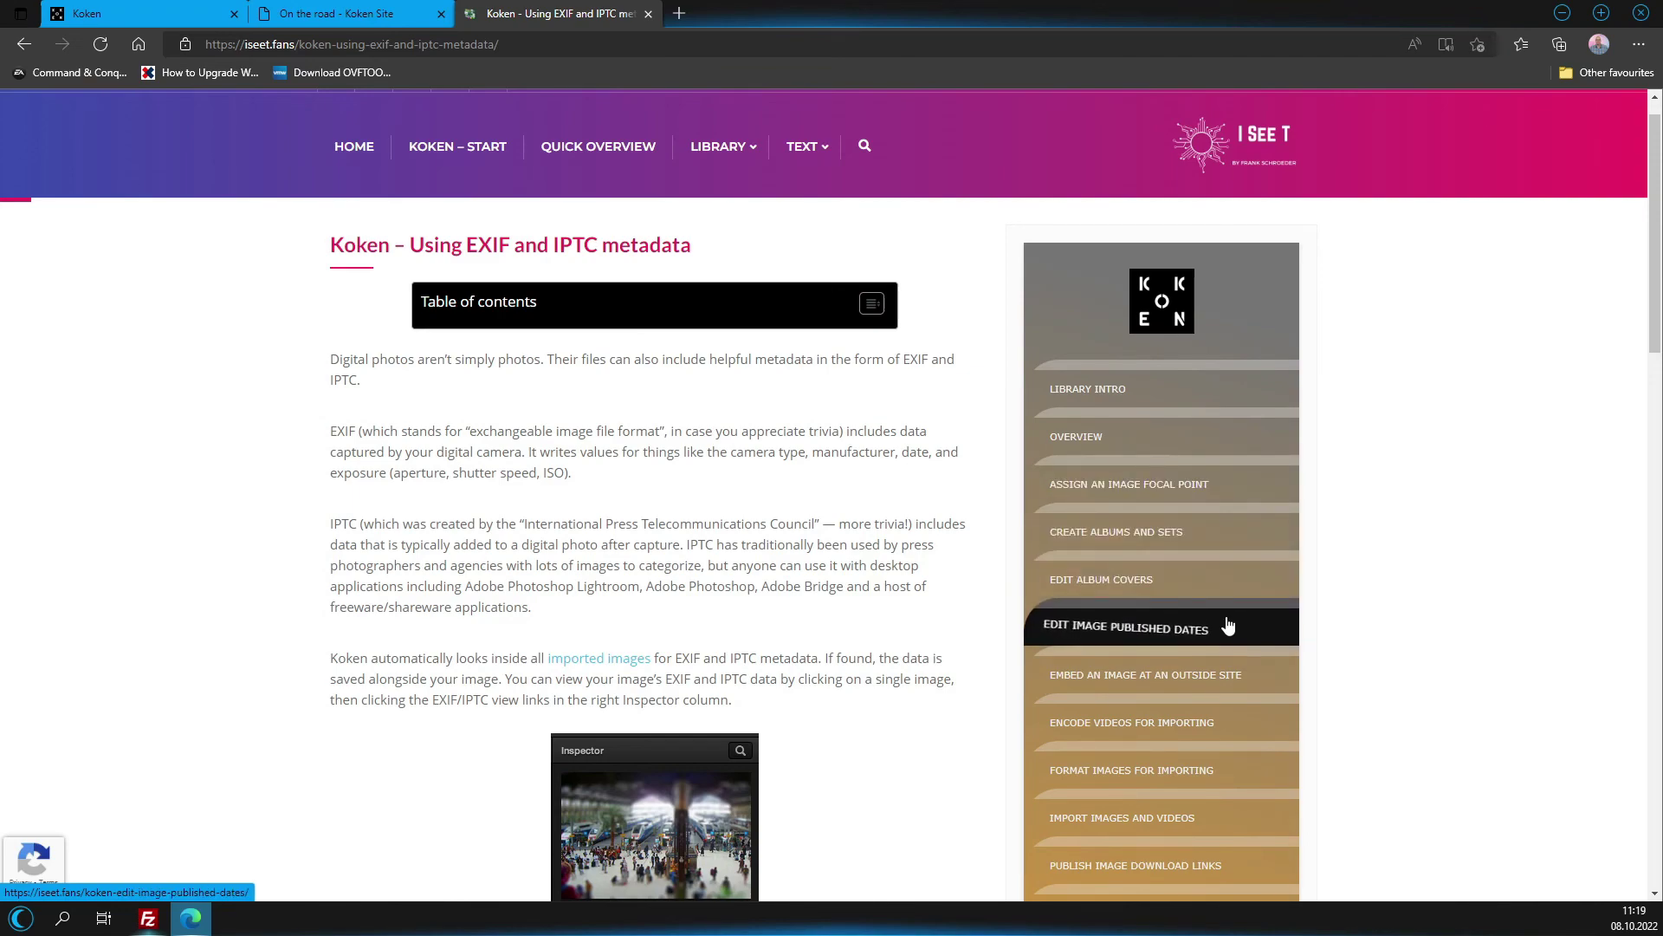
Open the guide article on encoding videos for importing and read its encoding and Vimeo sections.
scroll(1230, 672, down, 2)
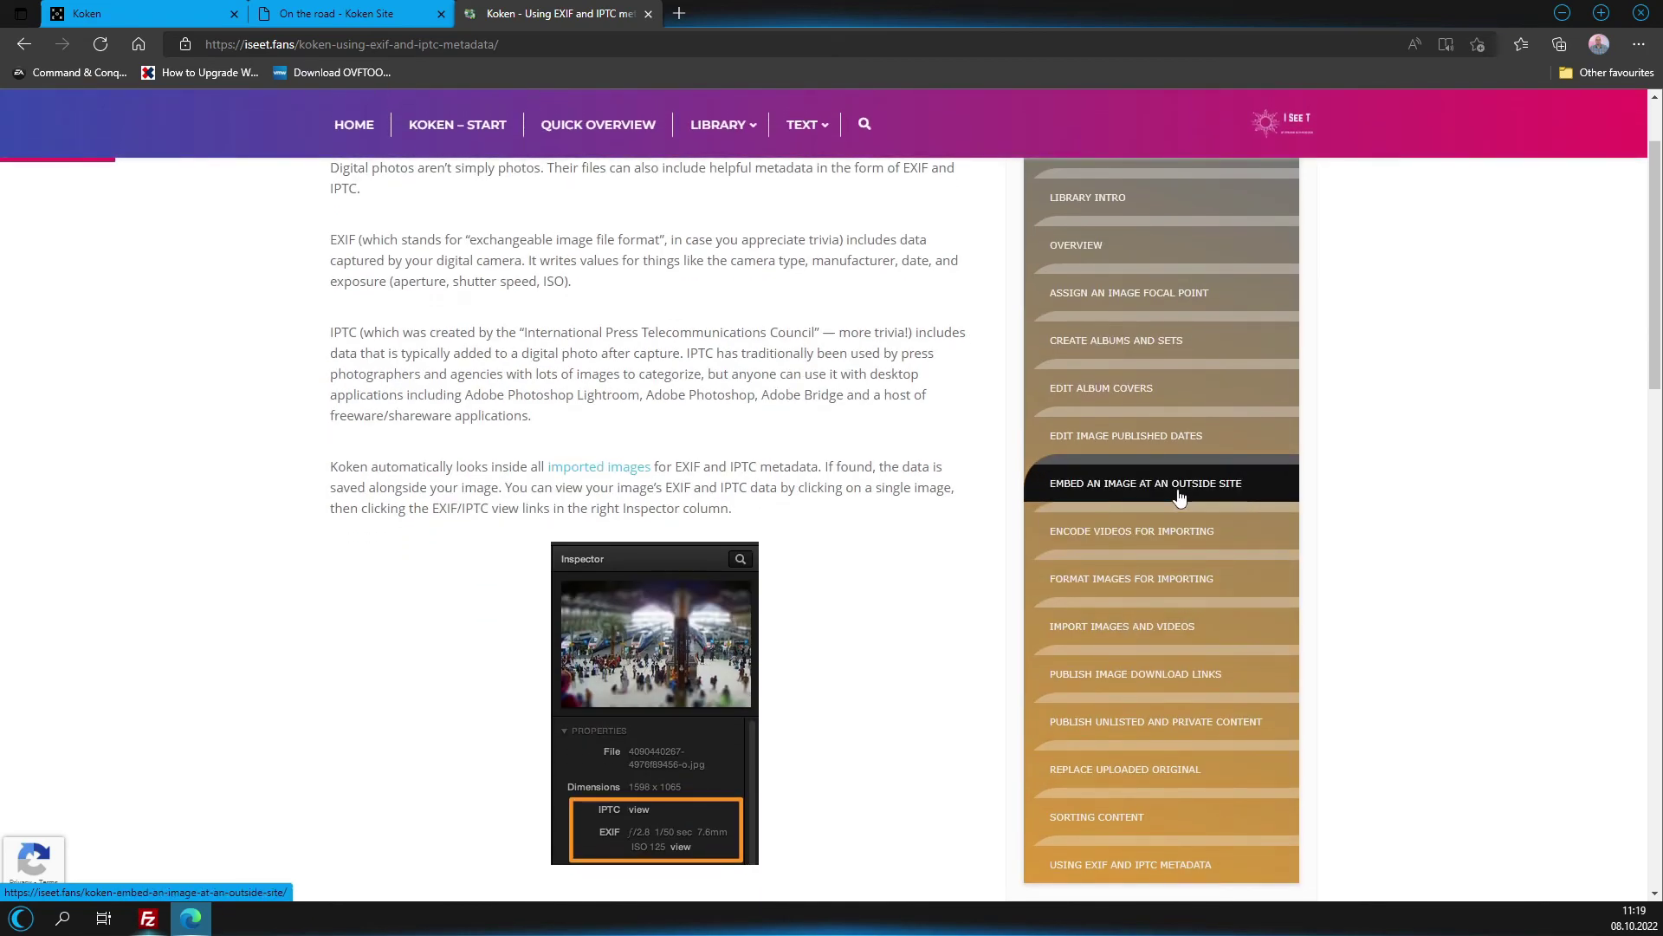
click(1206, 554)
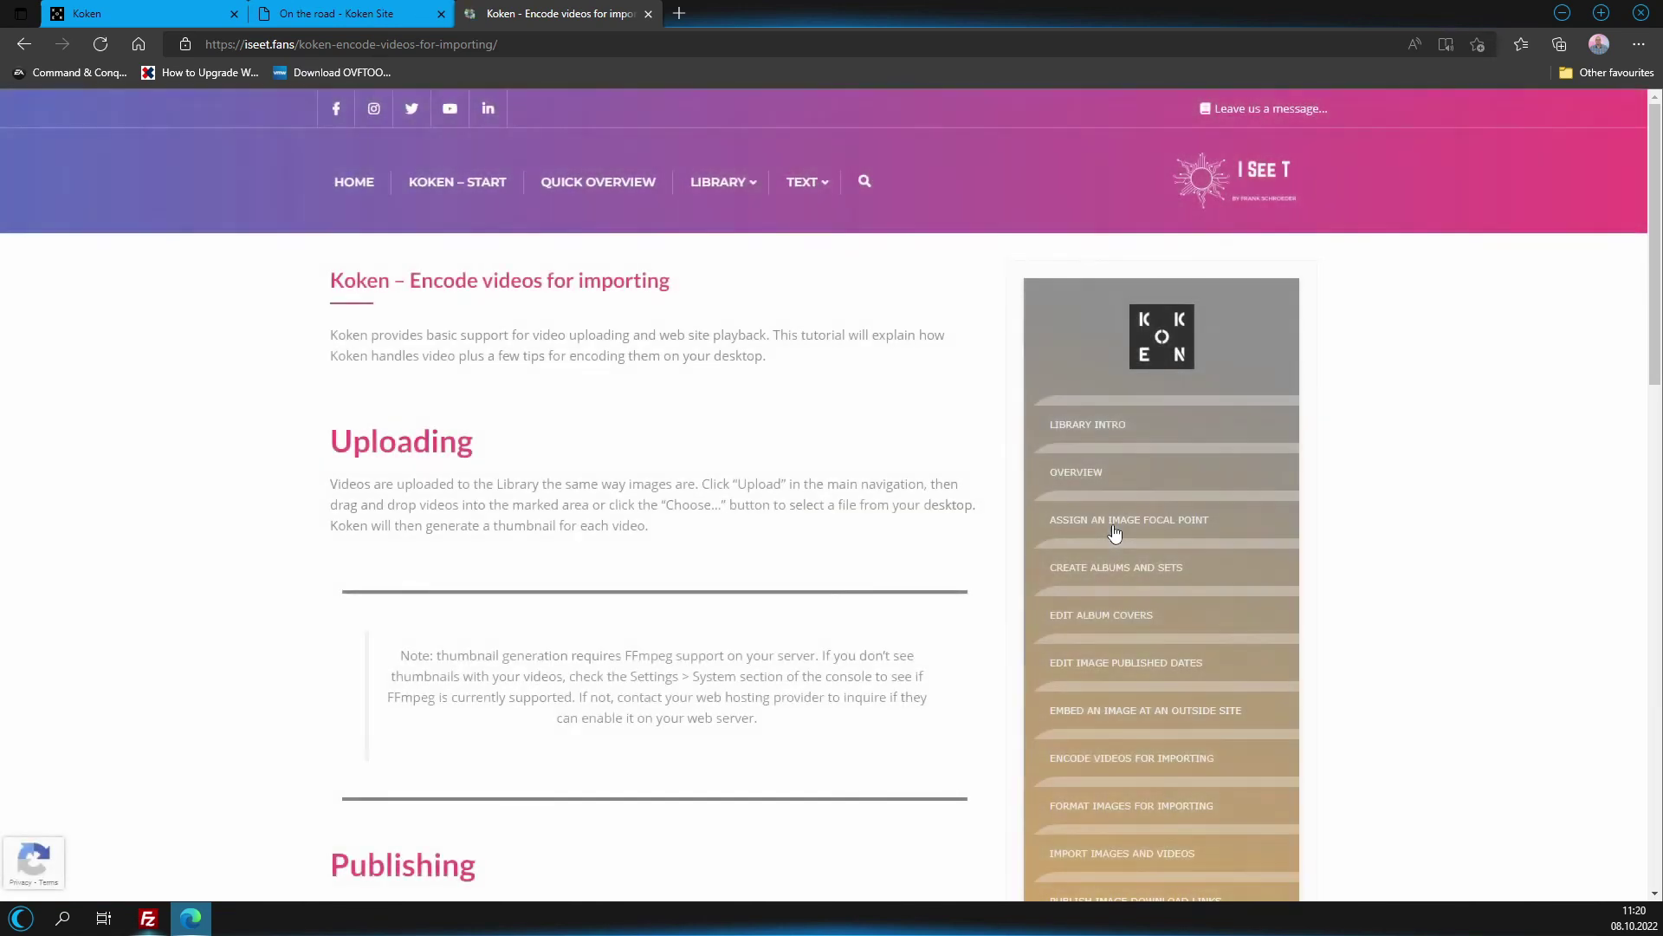
scroll(551, 480, down, 9)
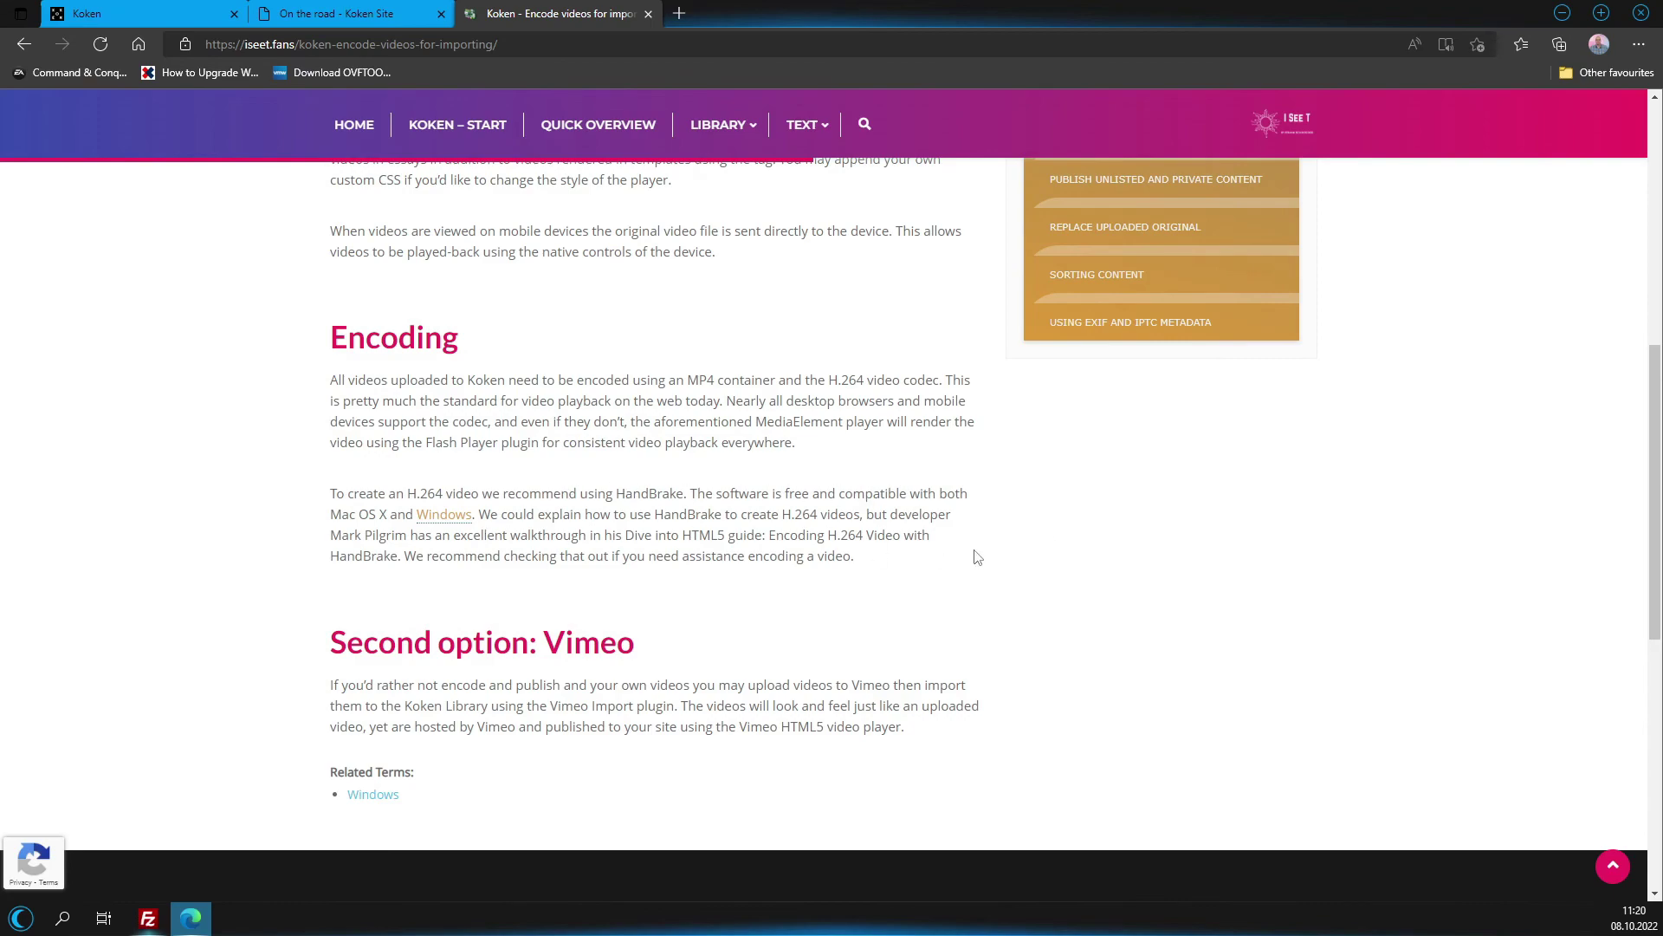
Open the guide article on formatting images for importing to view its basic guidelines.
scroll(972, 557, up, 2)
scroll(976, 557, up, 2)
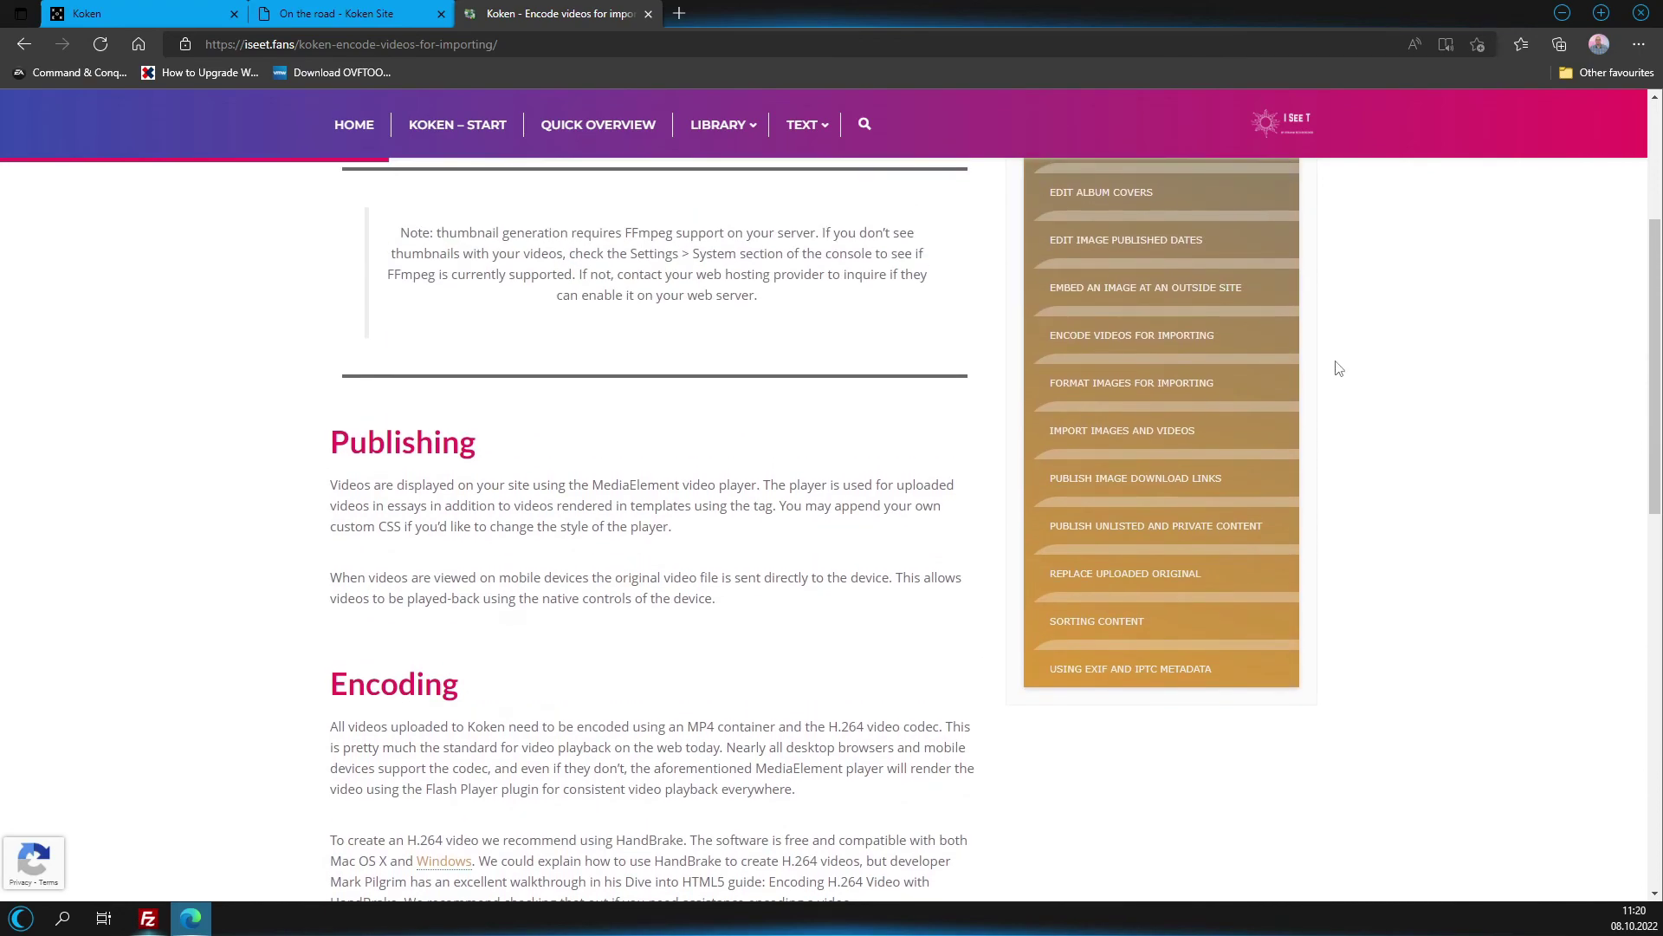
click(1178, 394)
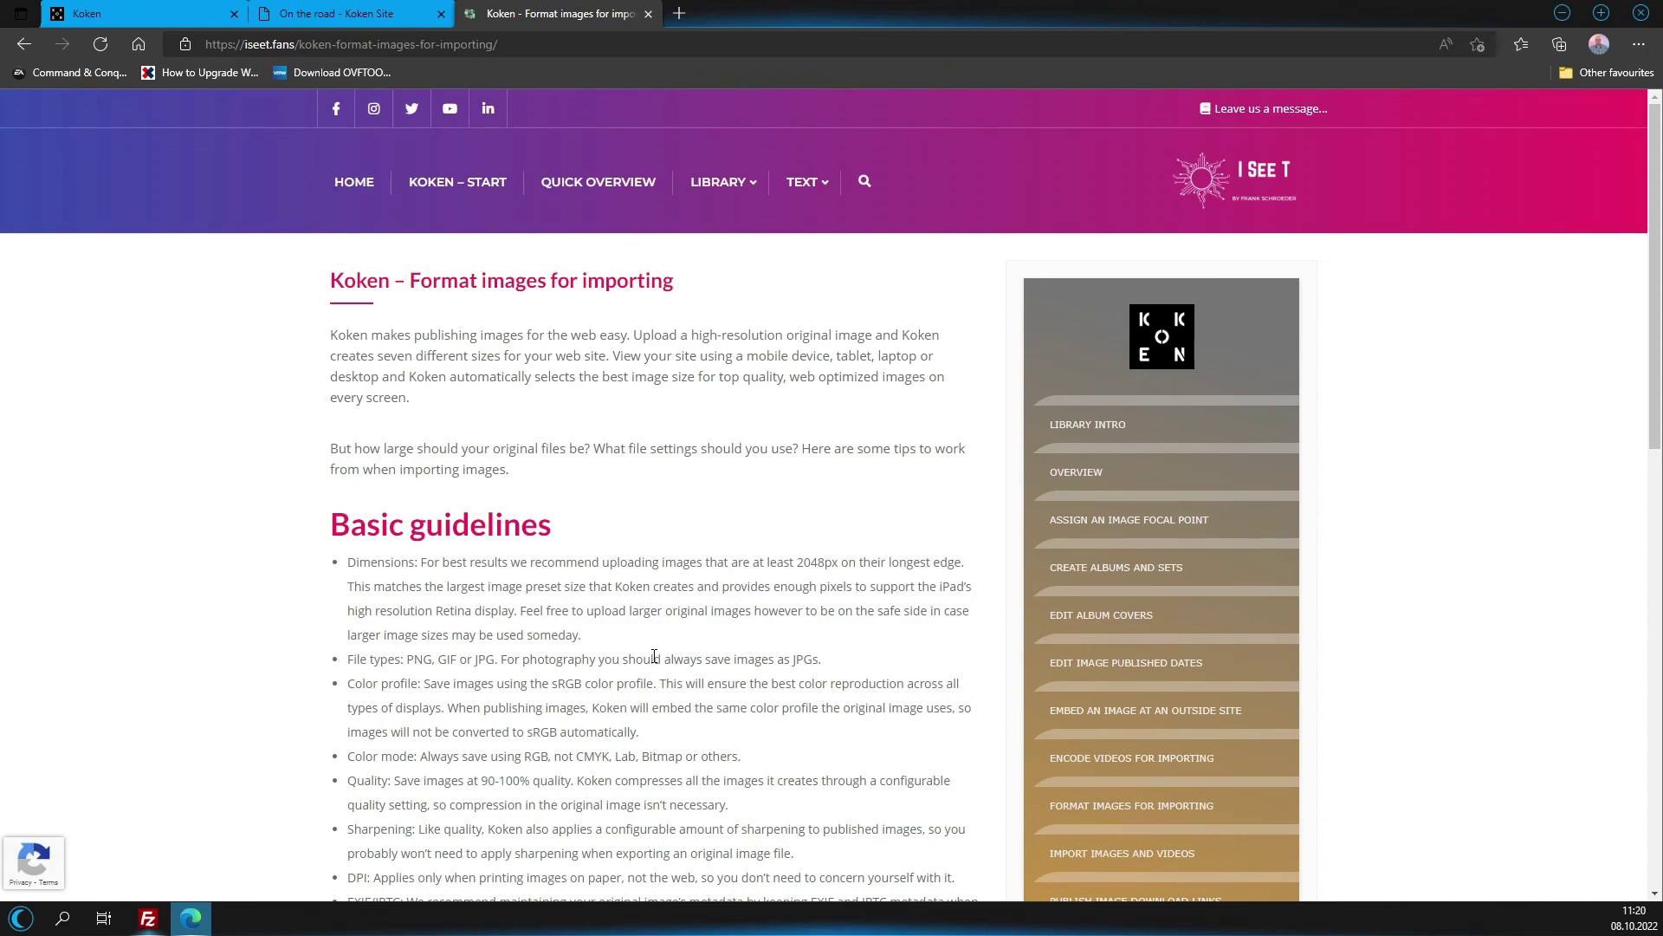
Read the basic guidelines in the image formatting article, and view the guide's list of Text topics.
scroll(654, 656, down, 3)
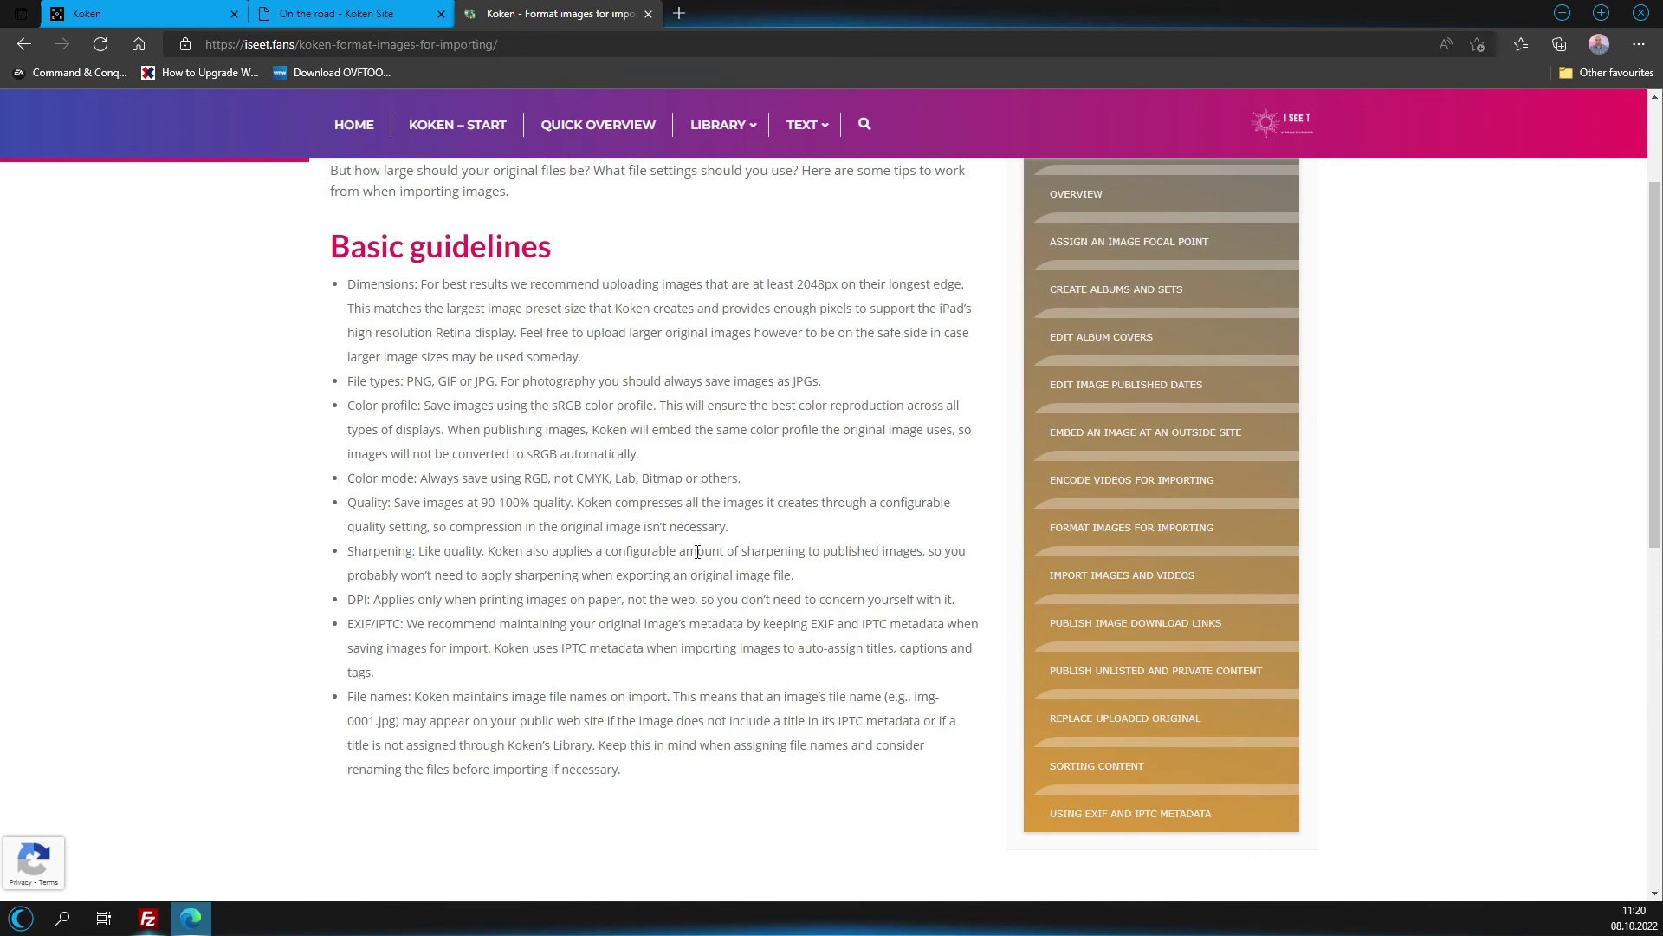
scroll(697, 552, up, 3)
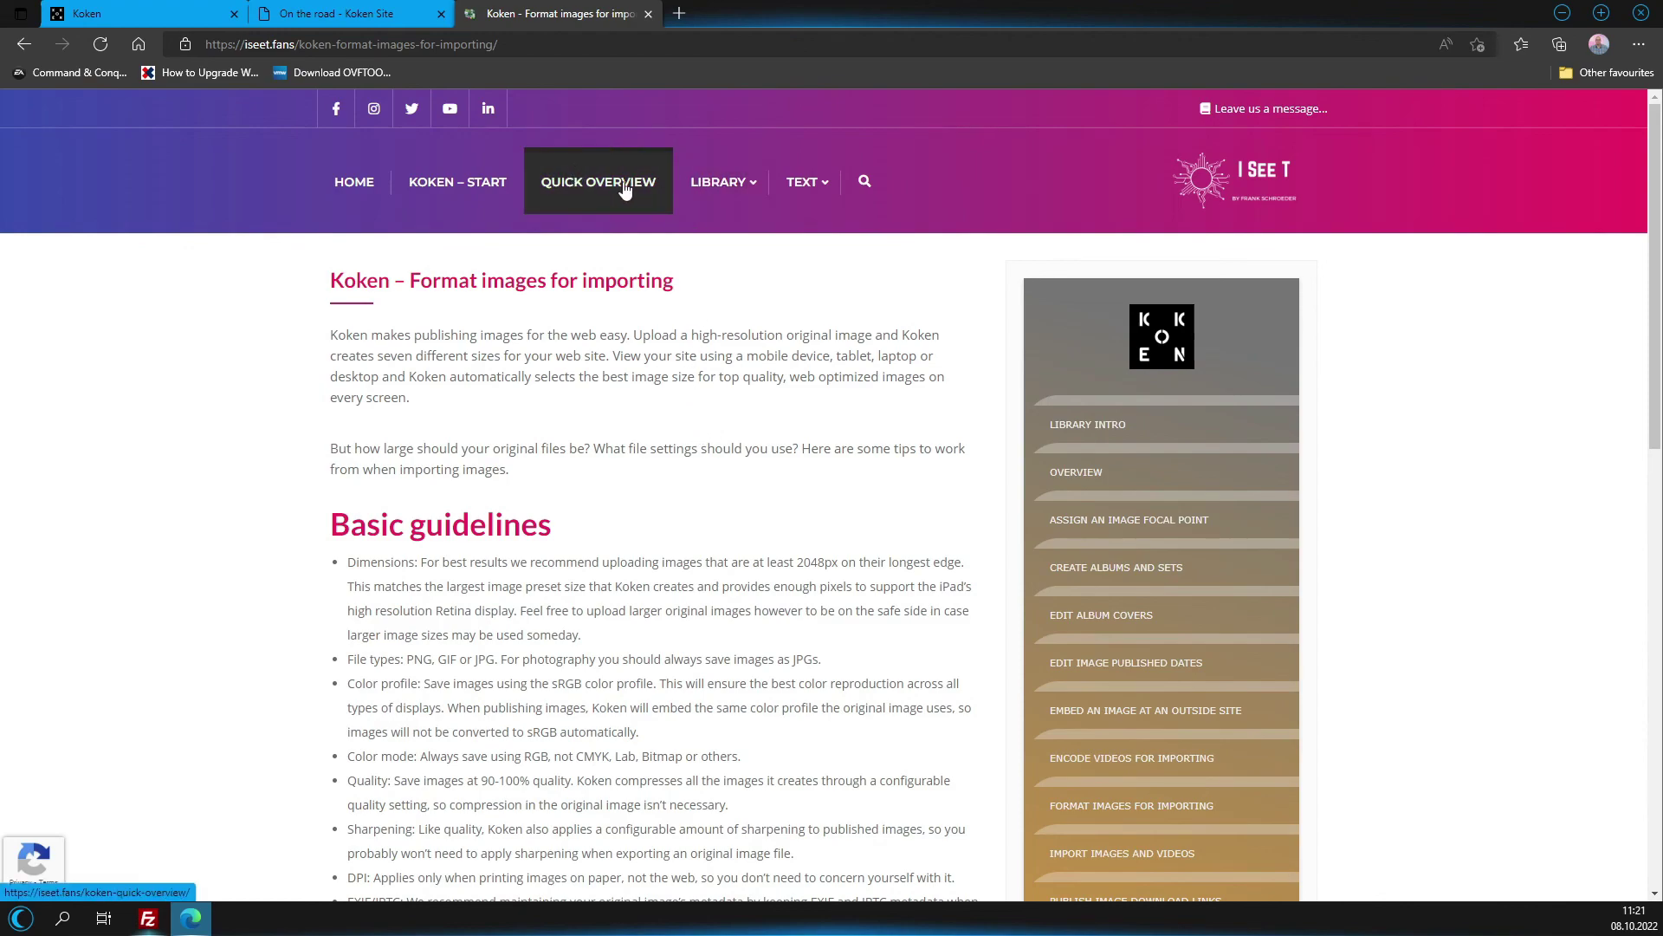
mouse_move(796, 187)
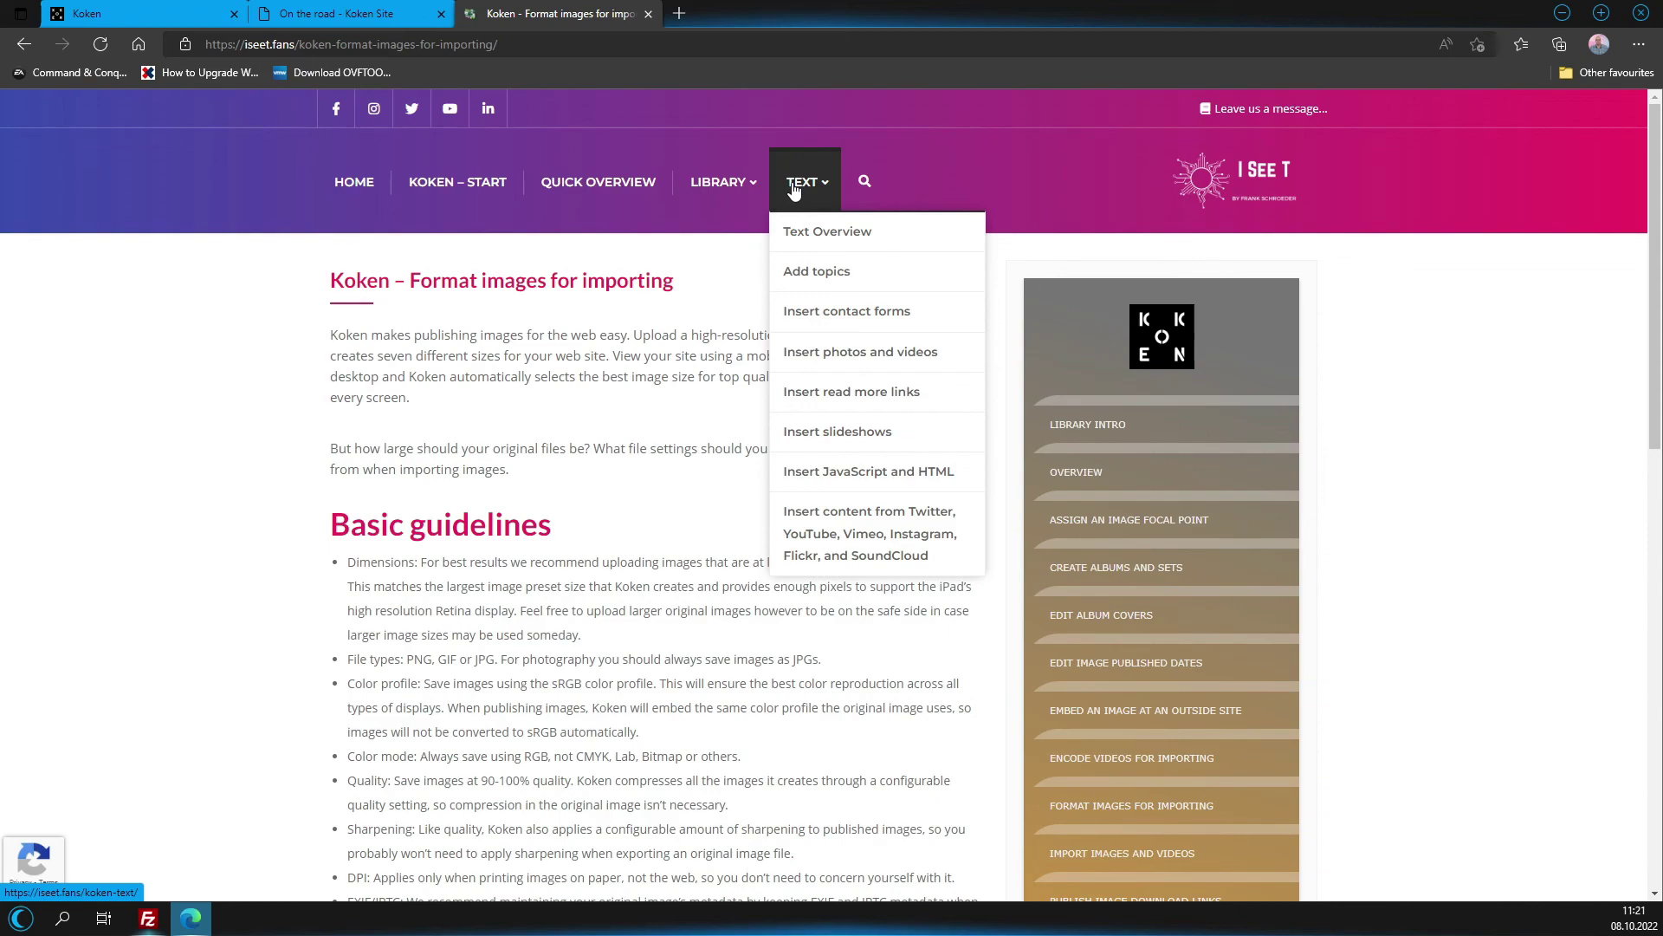
click(104, 10)
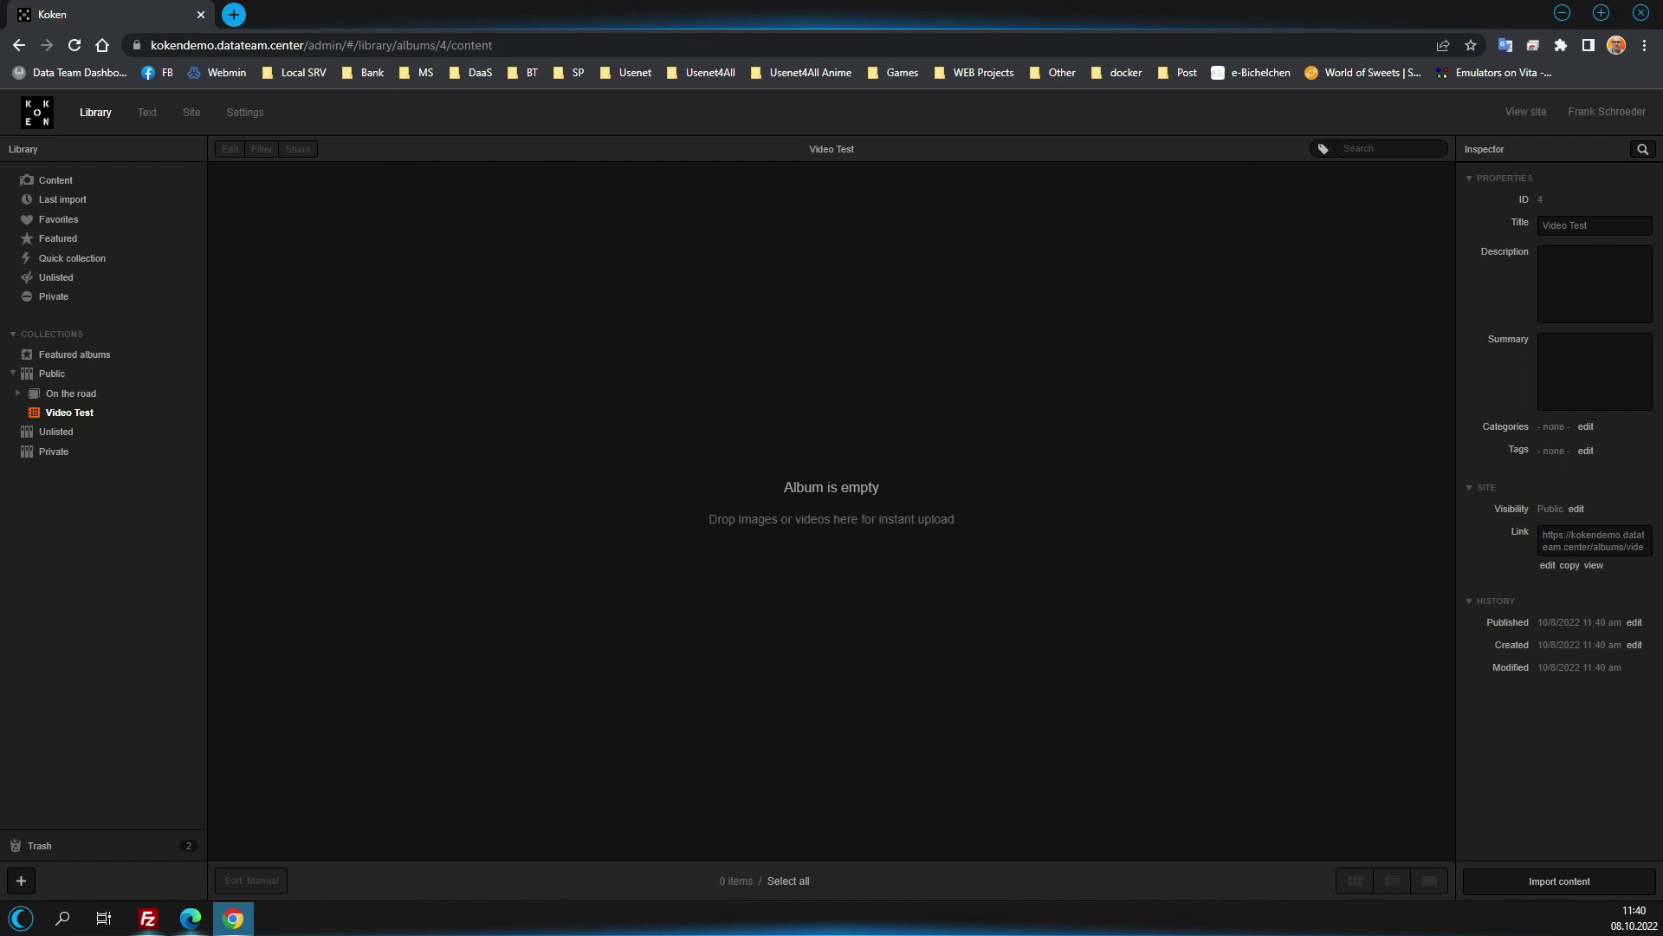
drag(658, 356, 658, 355)
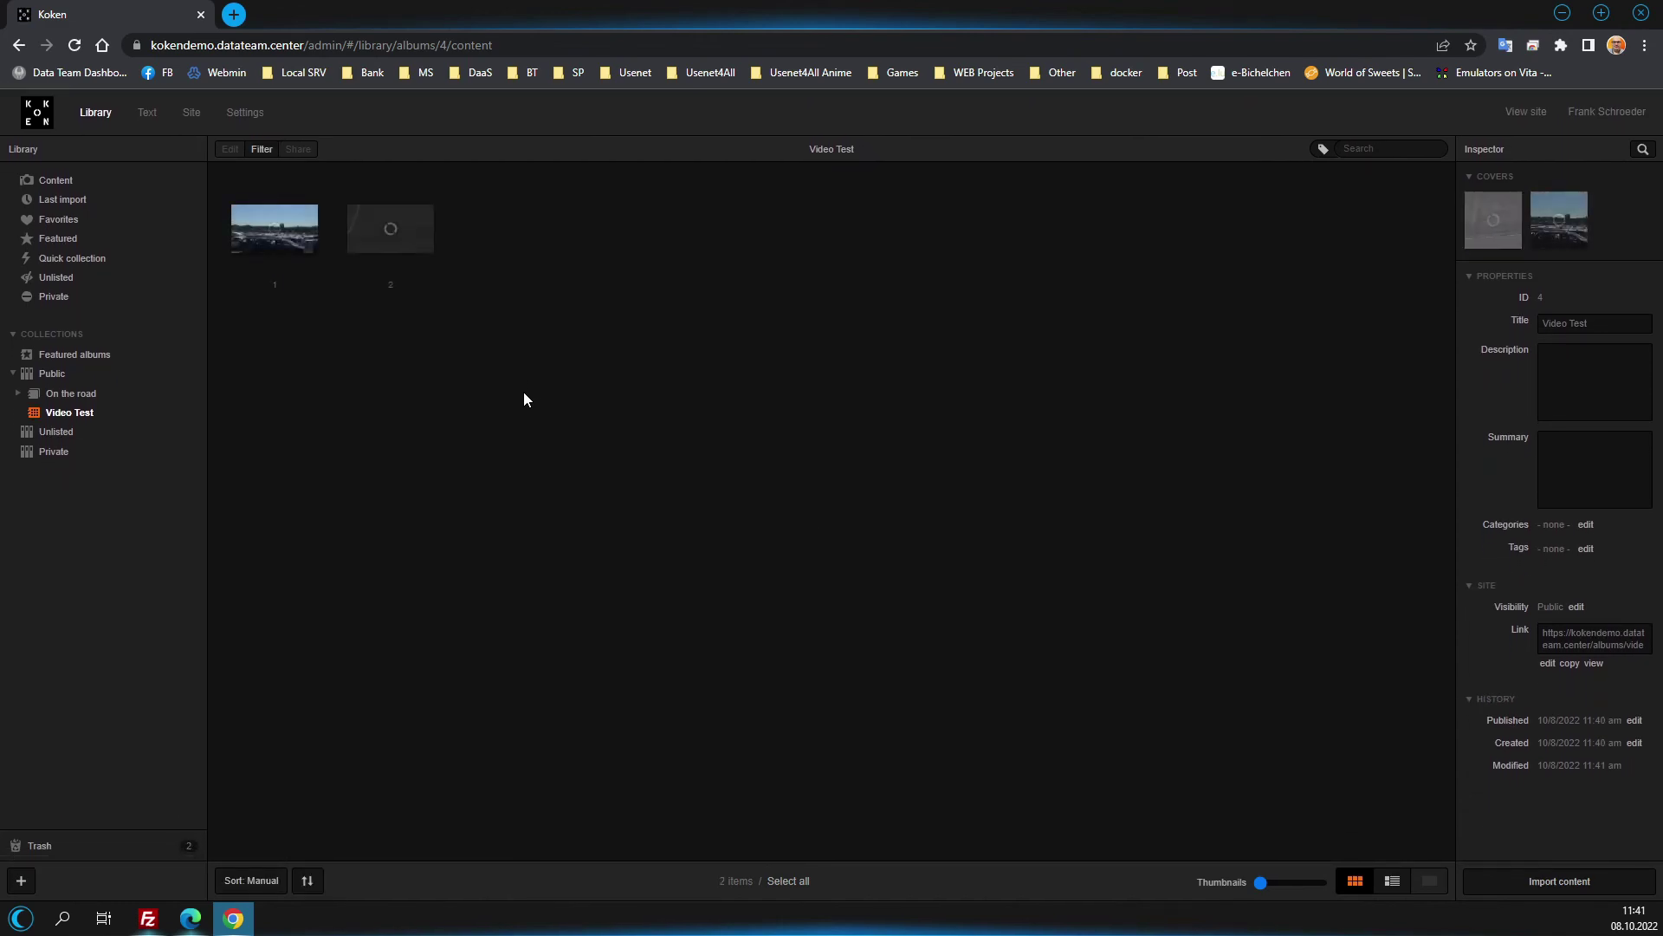
click(353, 224)
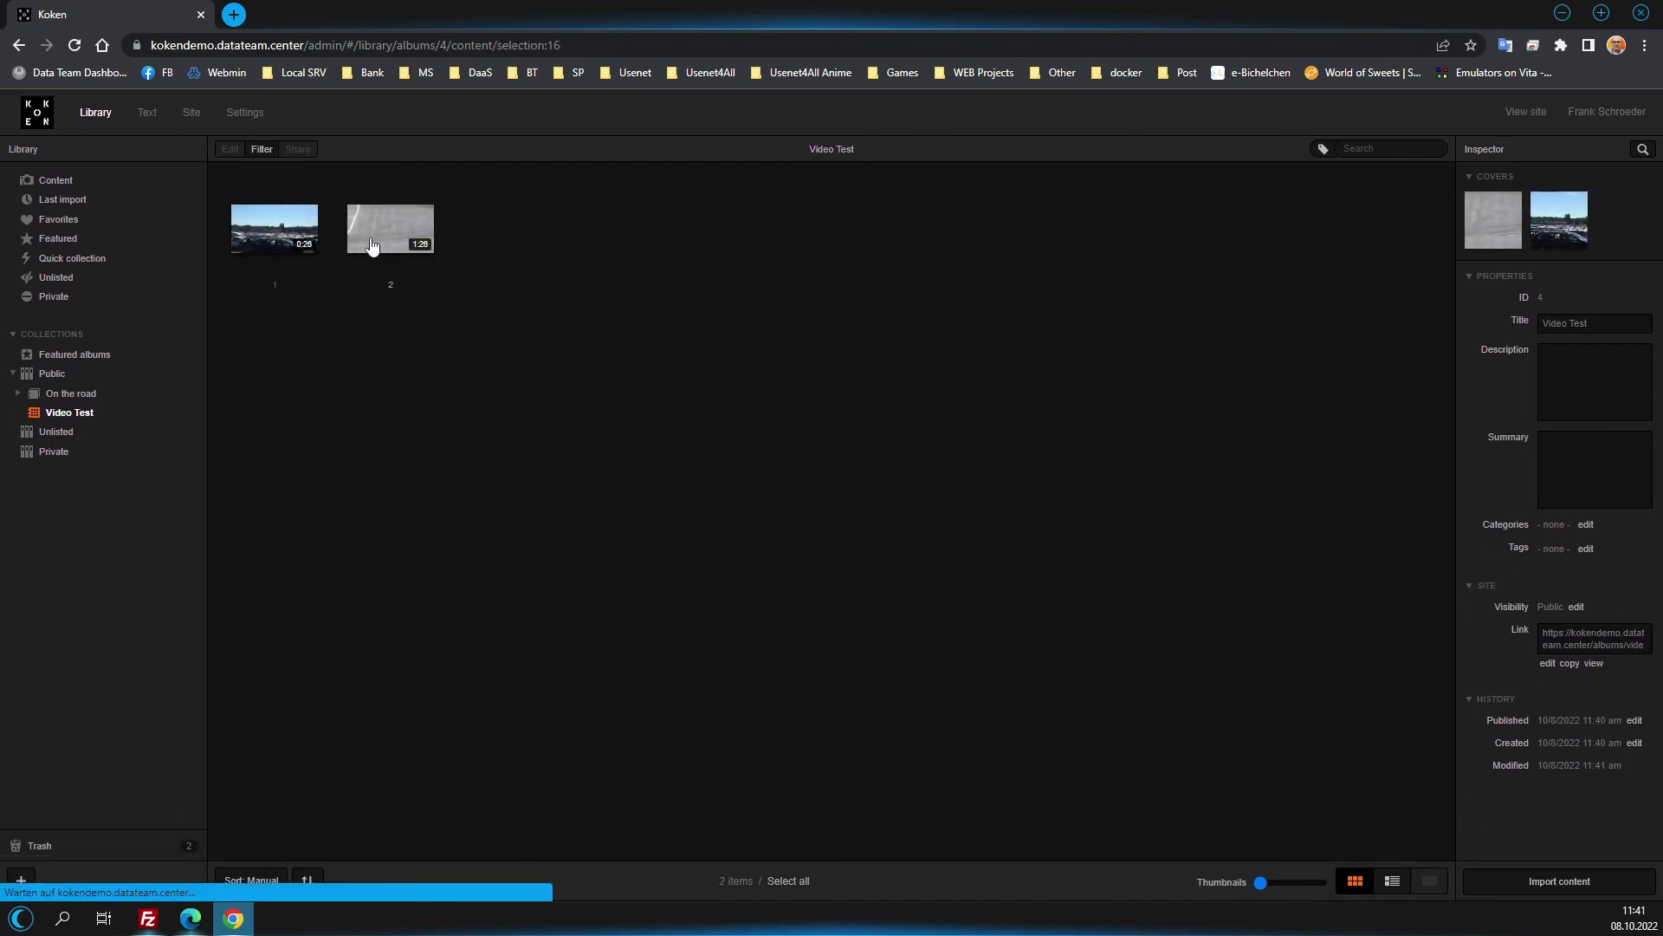
click(277, 227)
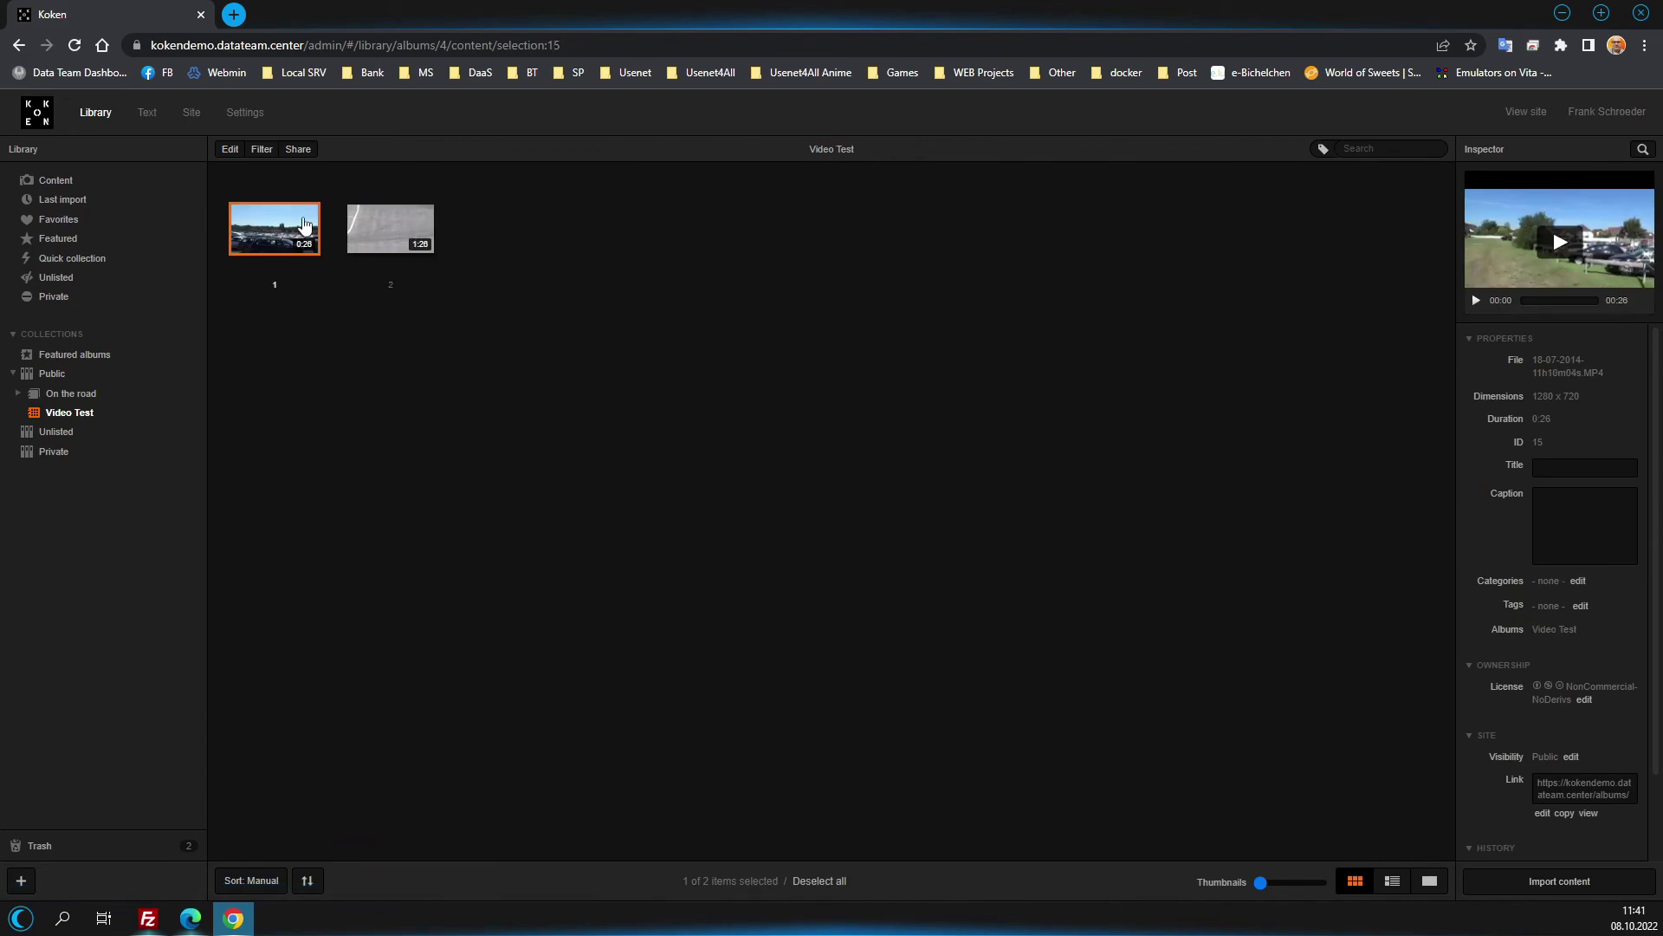
Check the Video Test album on the published site at kokendemo.datateam.center, and return to the Koken library.
click(233, 13)
text(kokendemo.datateam.center)
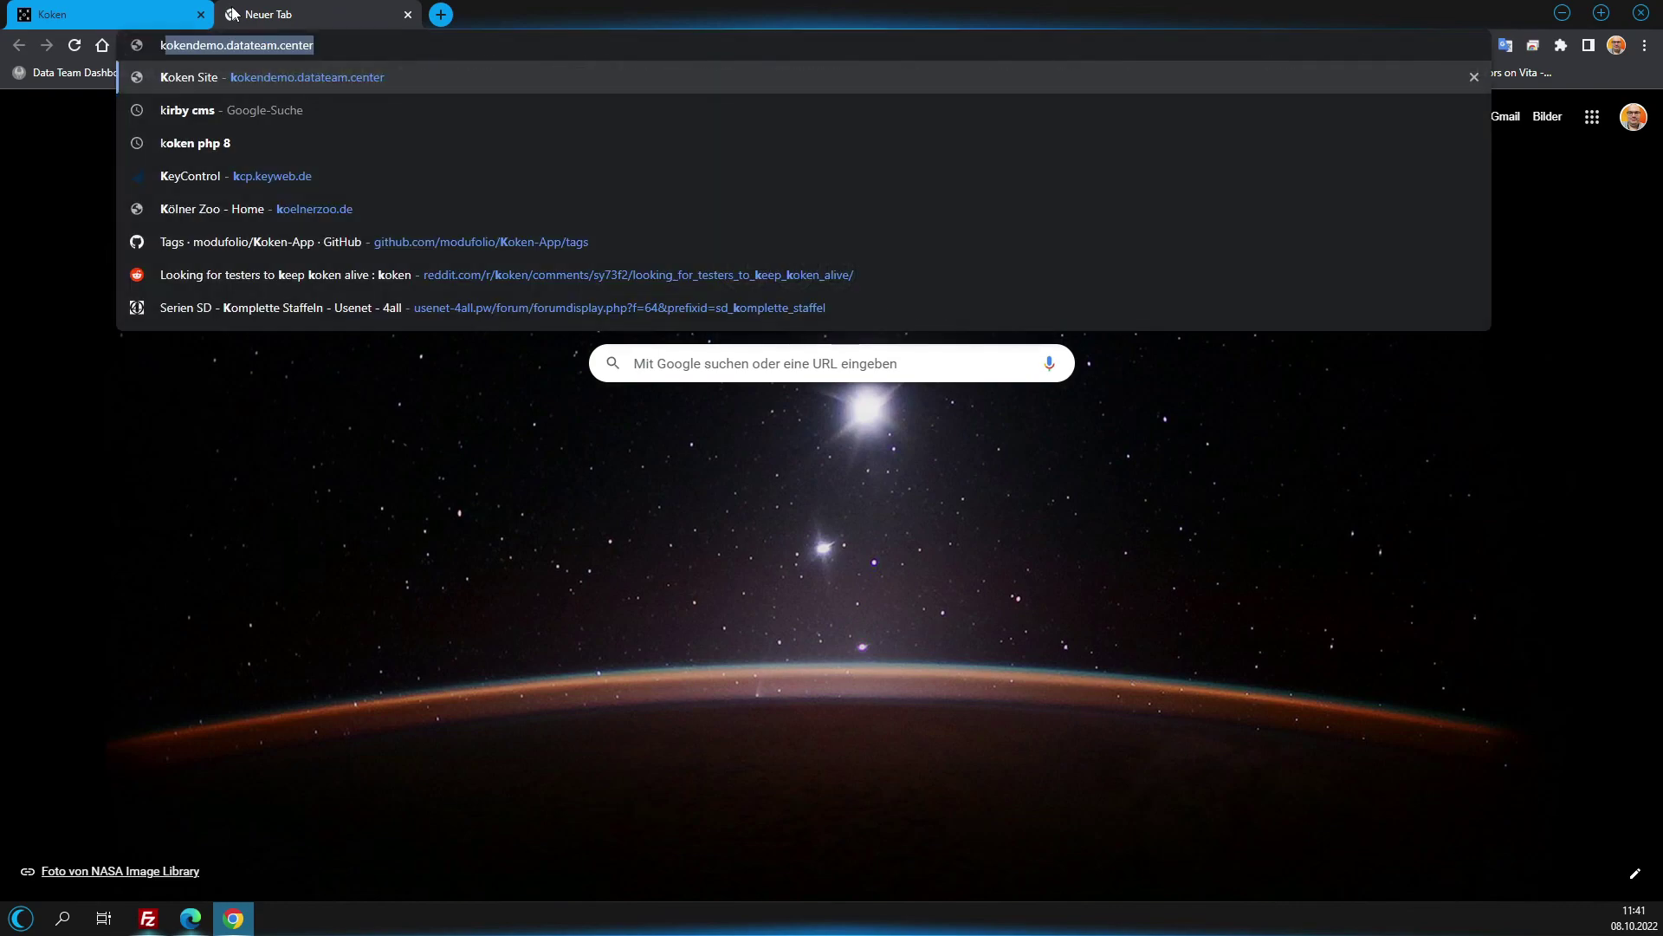
key(Return)
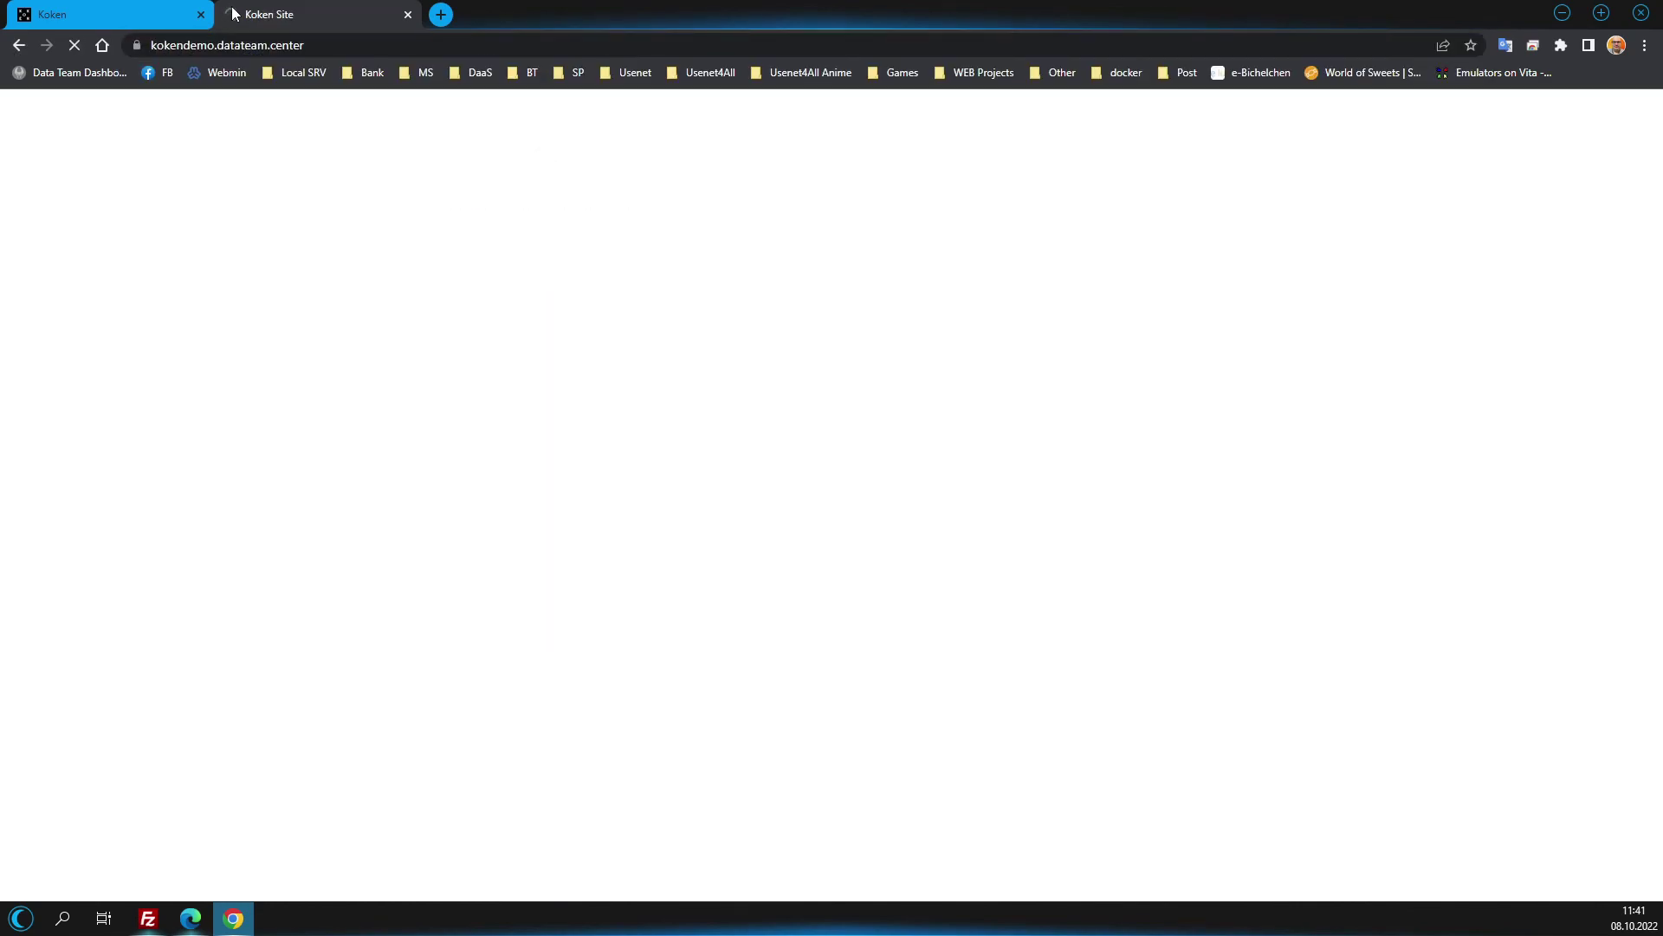
click(567, 206)
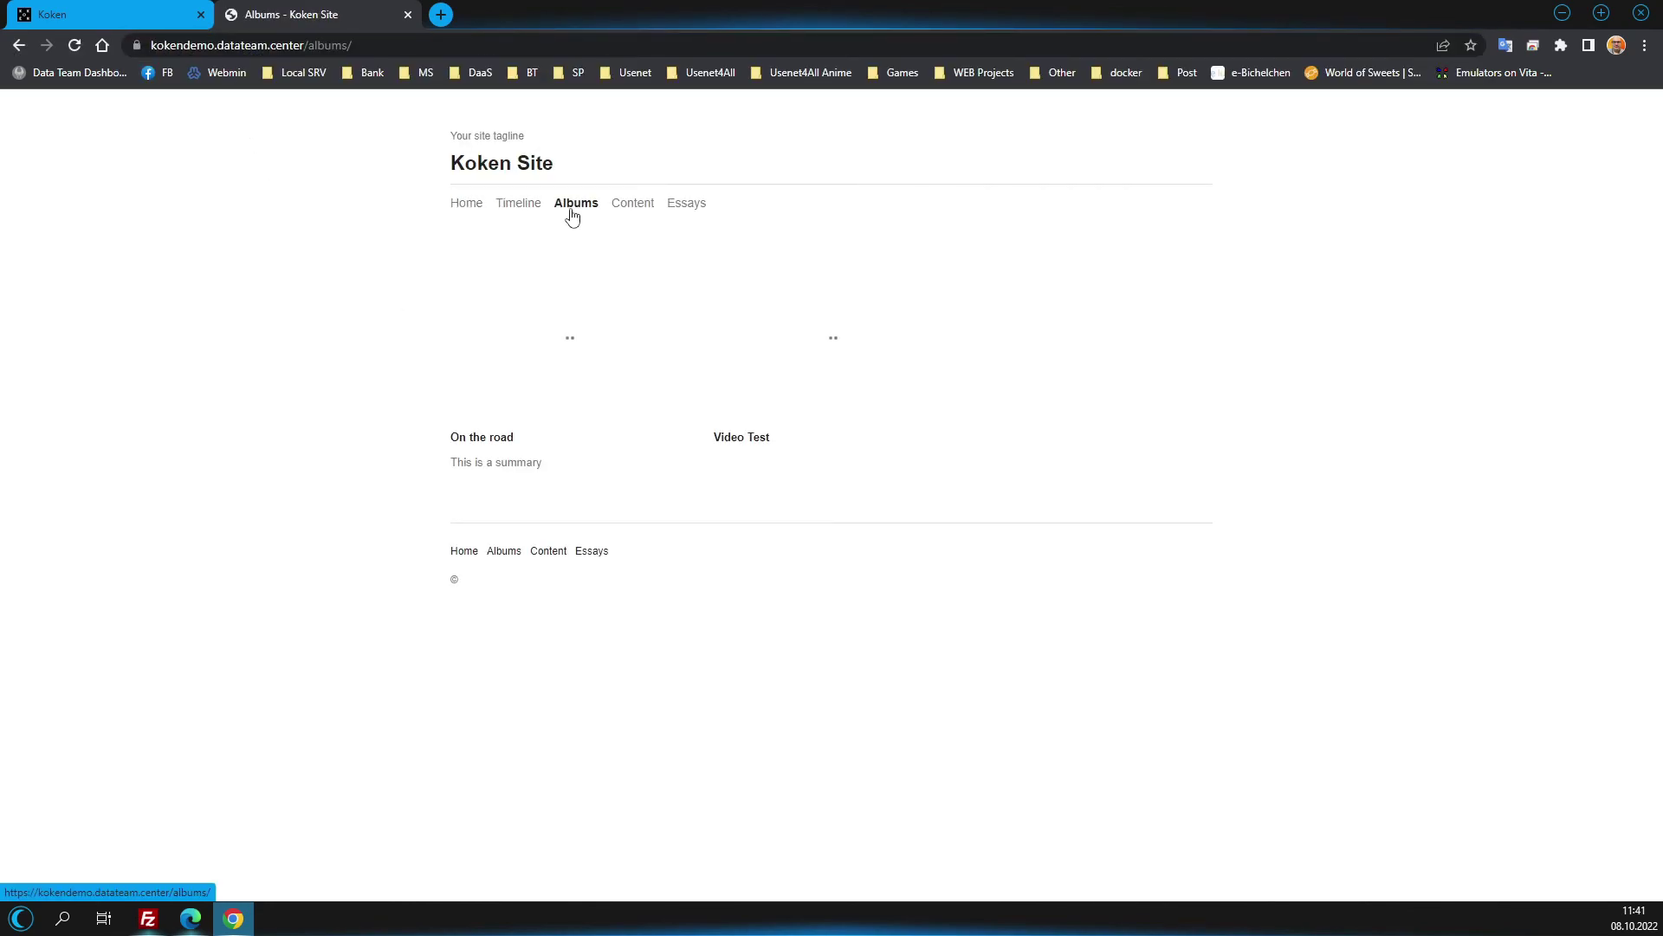
click(742, 448)
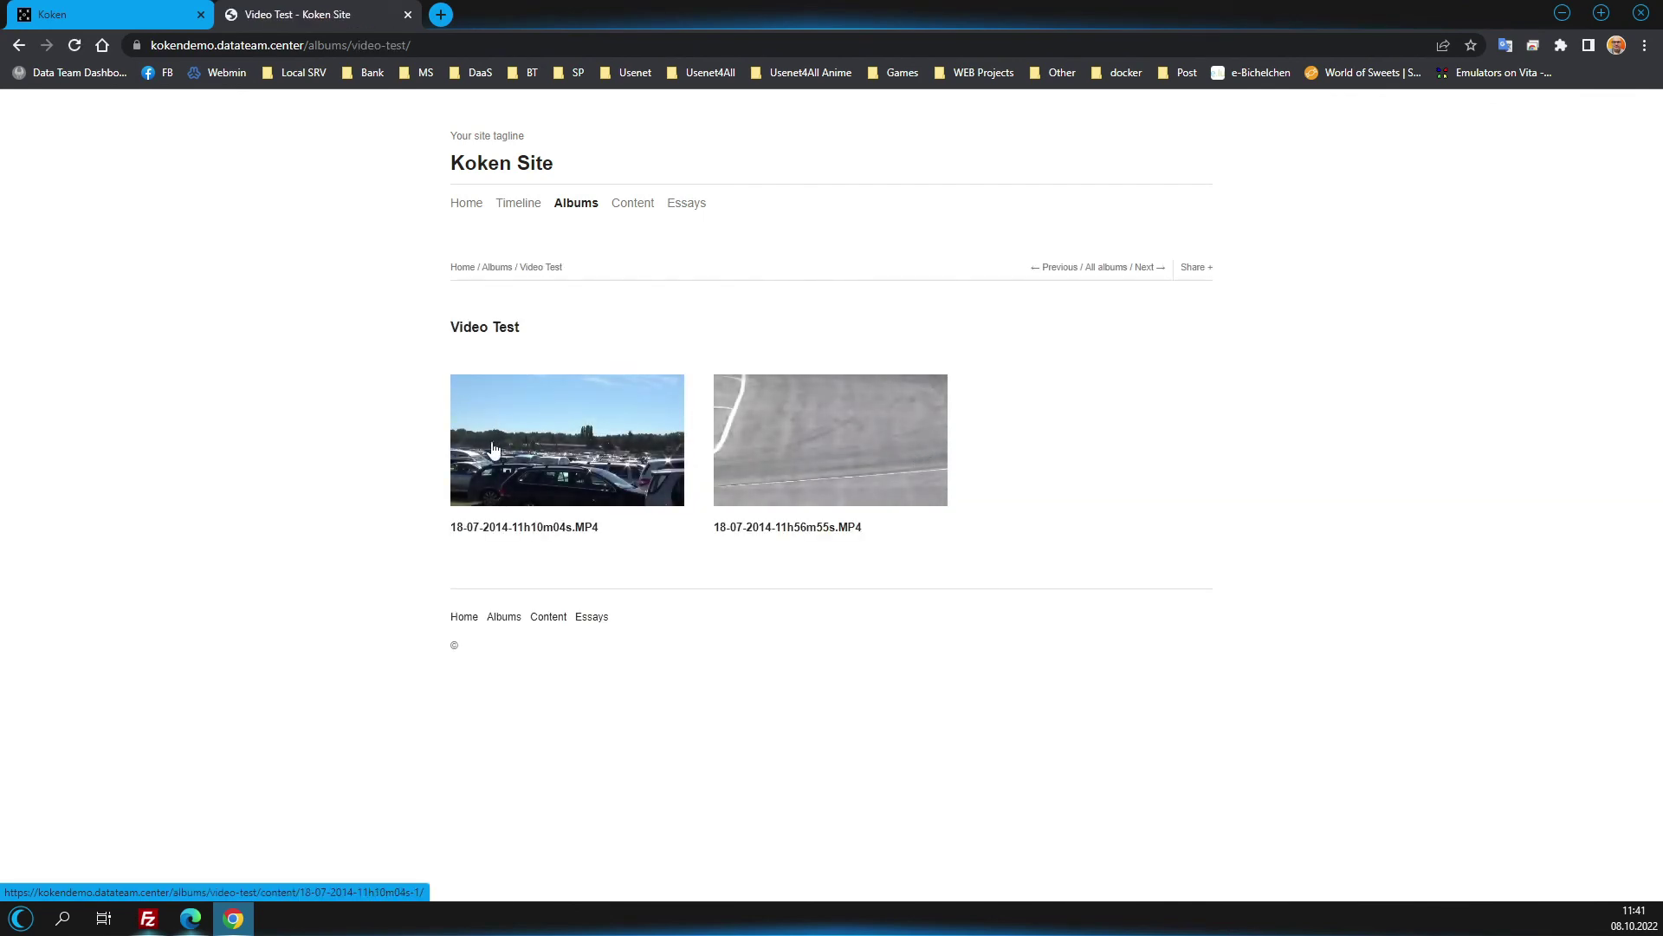
click(408, 15)
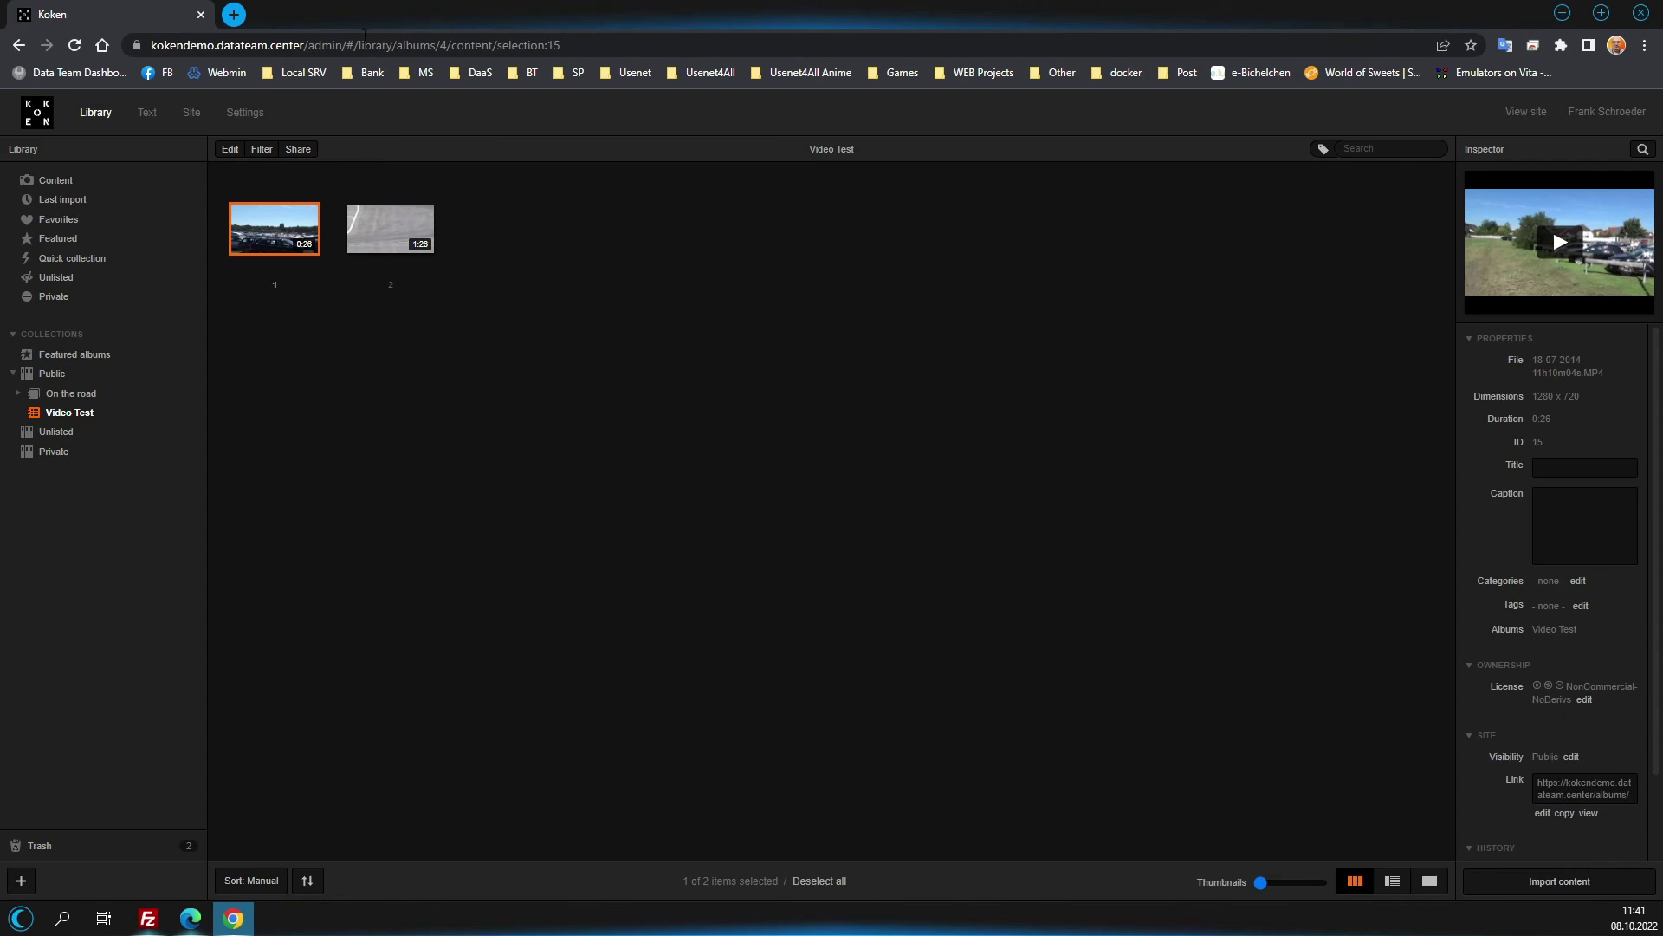